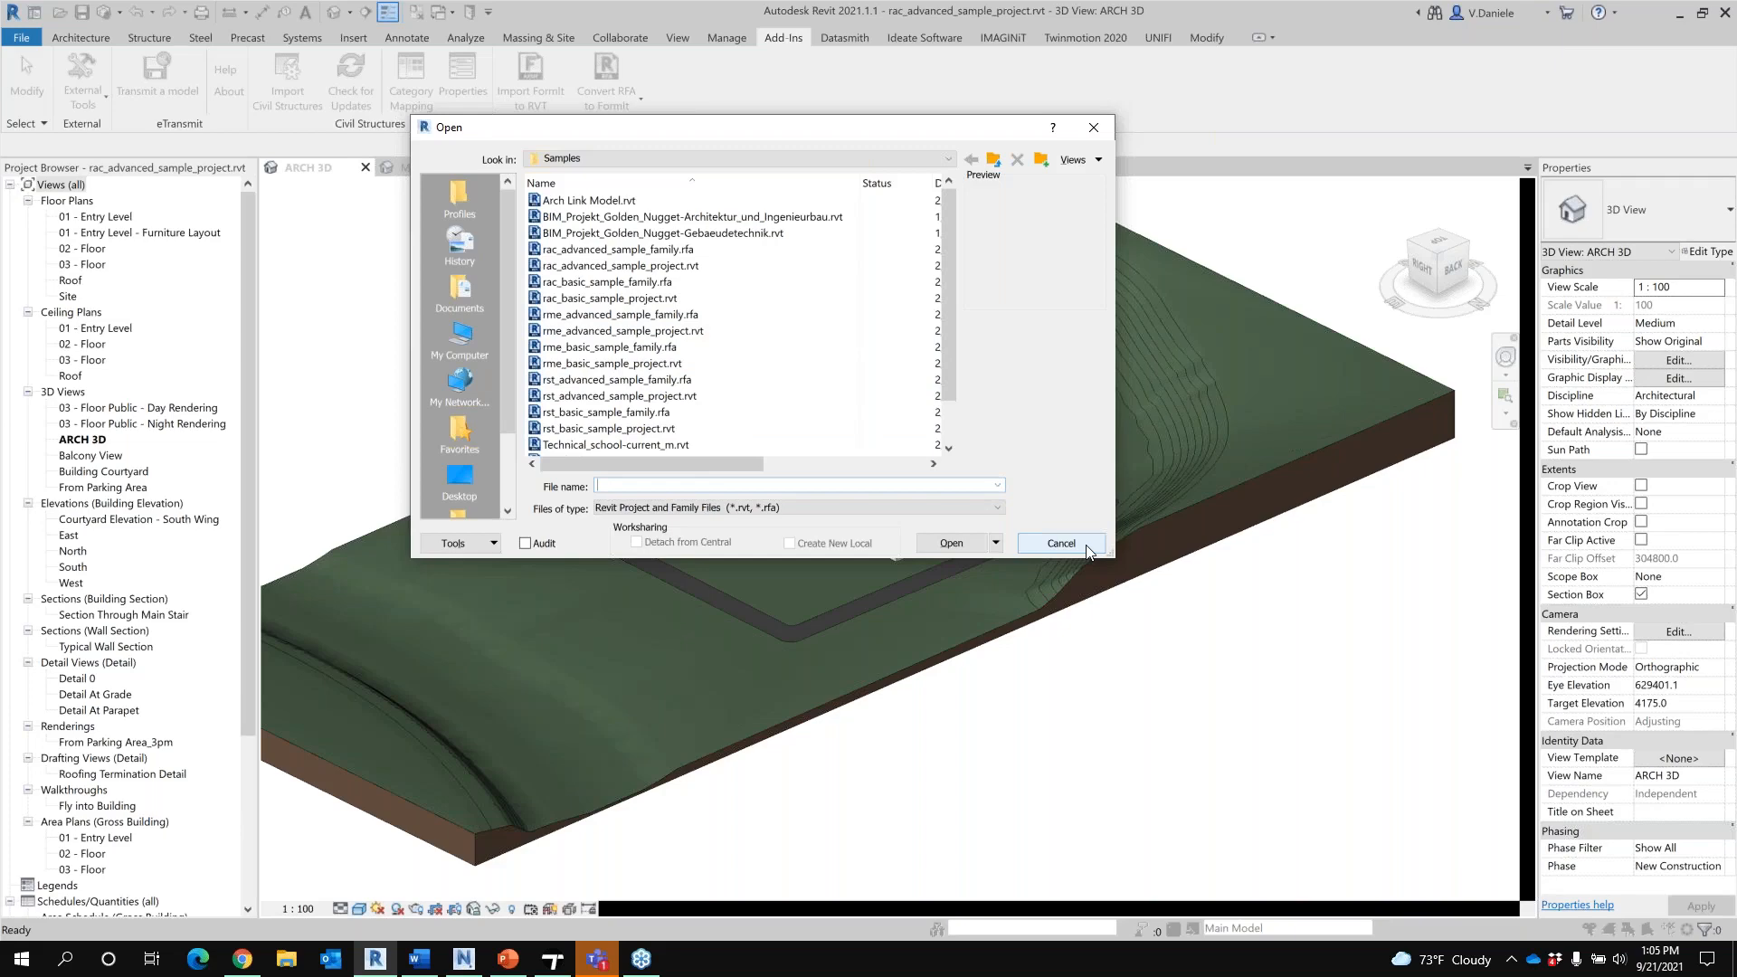
Cancel opening a file, and compare the Datasmith and Twinmotion 2020 export tools, ending on the Datasmith ones
click(1087, 545)
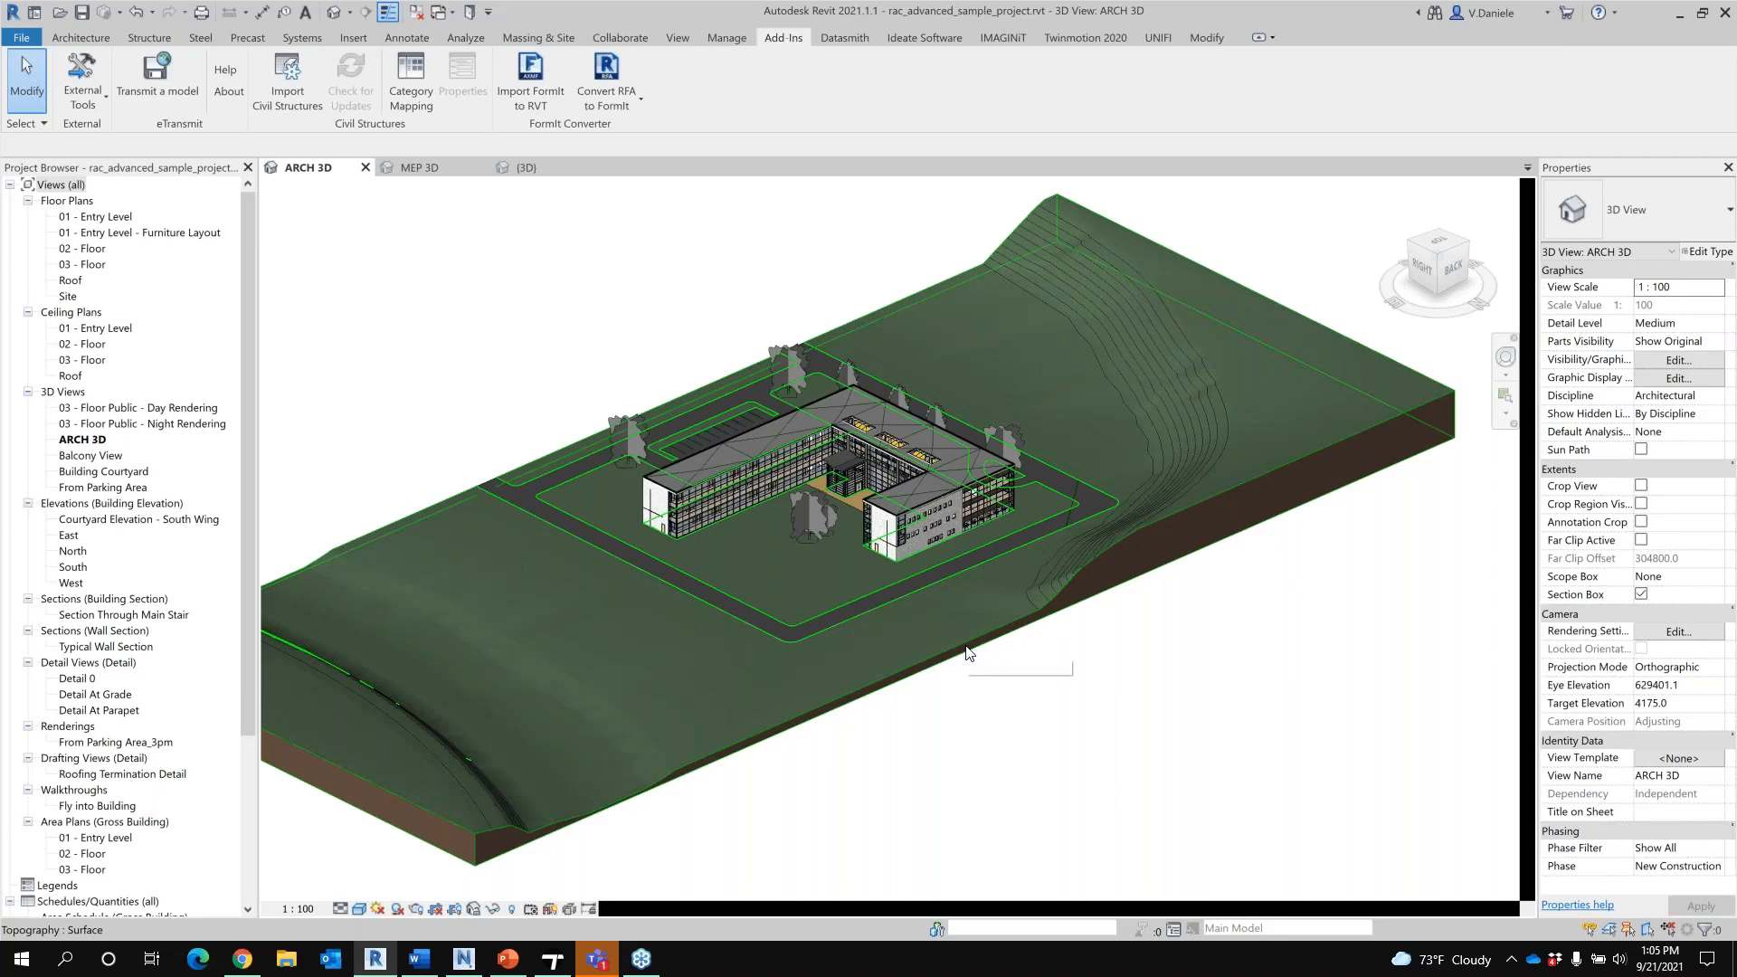
click(845, 37)
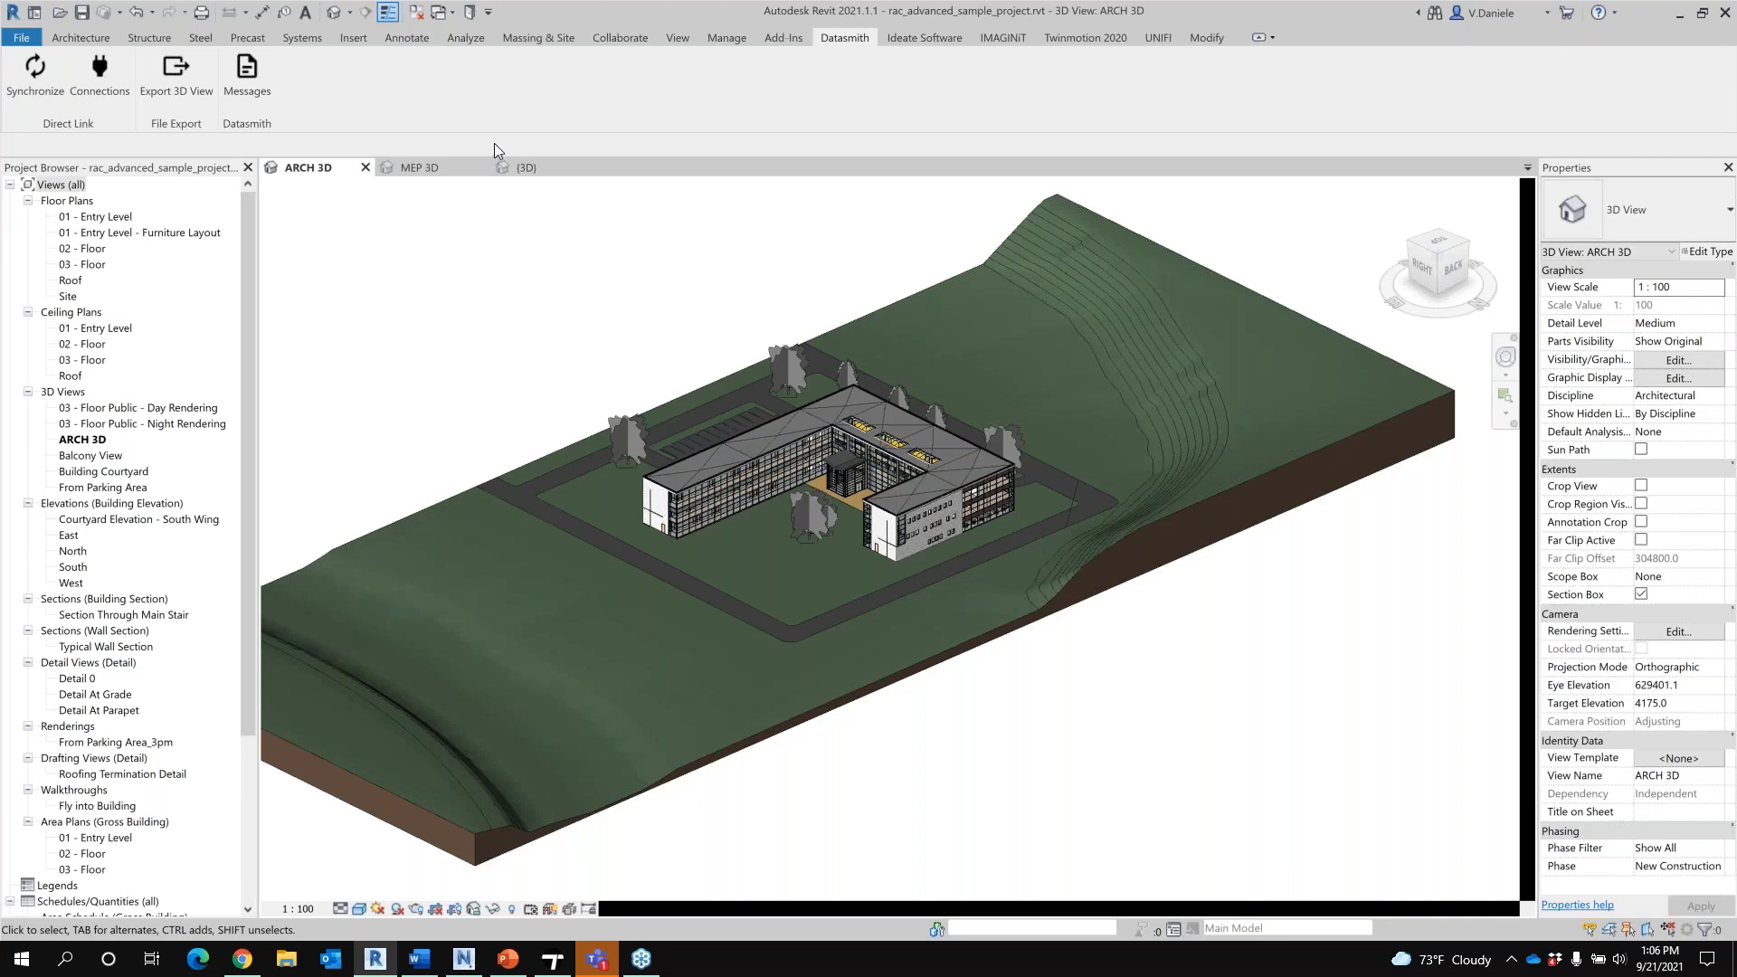
click(1074, 40)
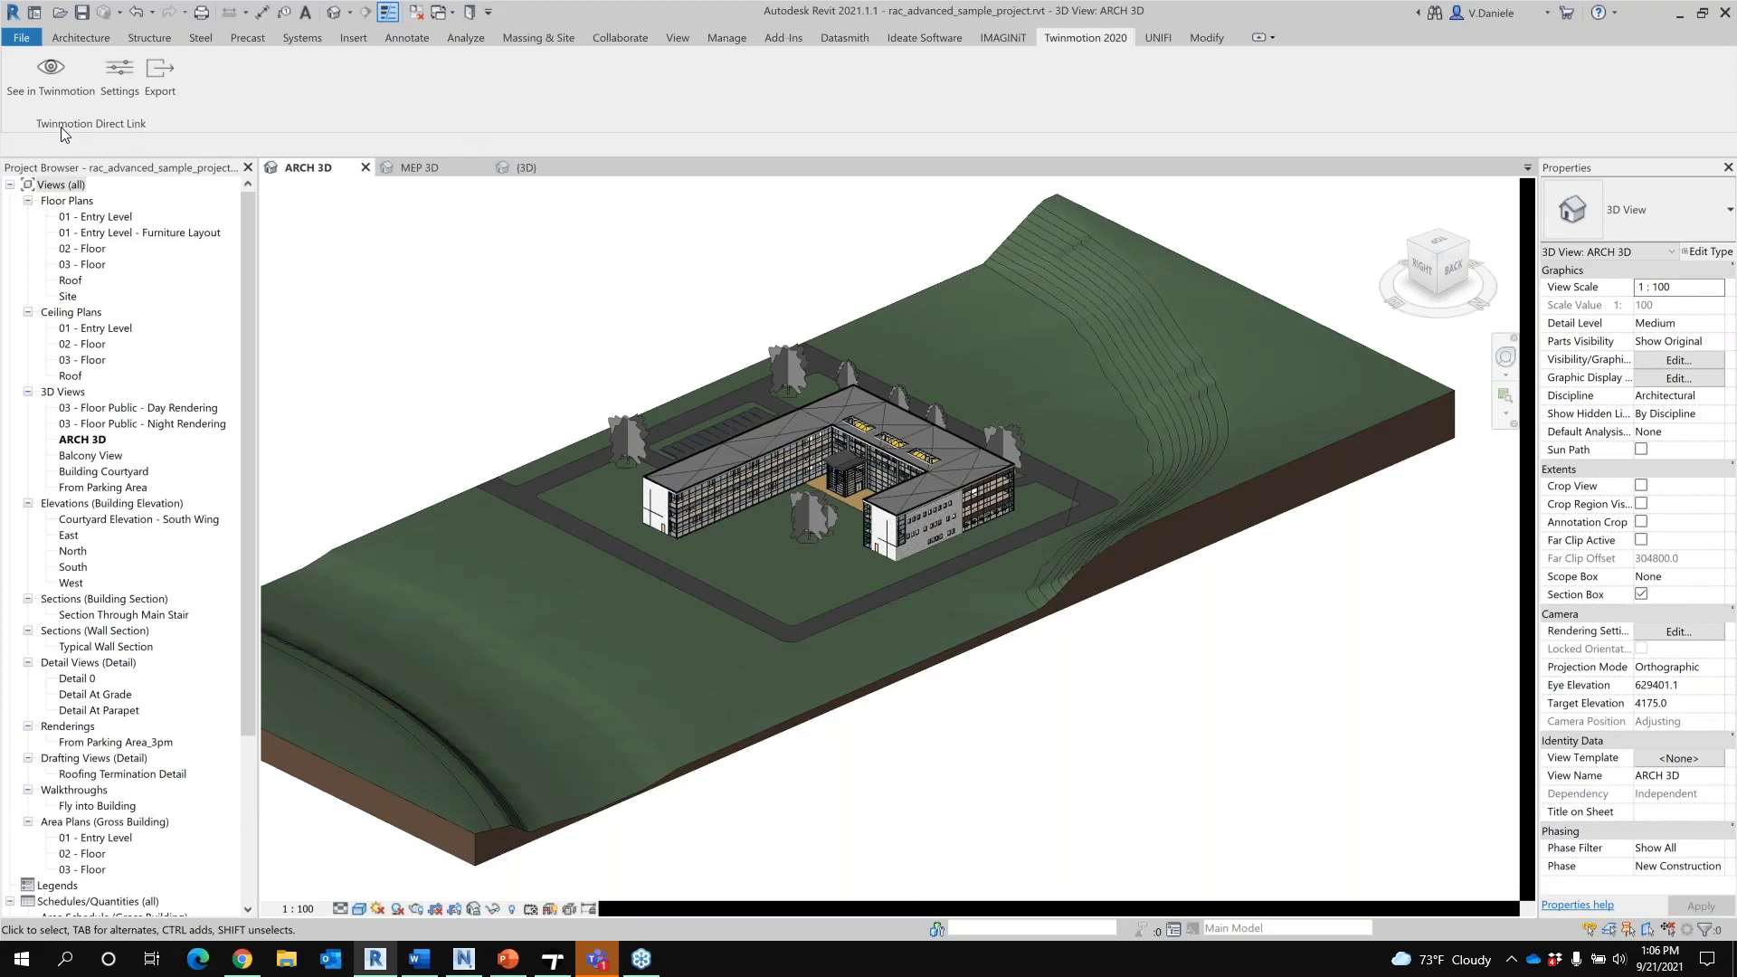
click(848, 40)
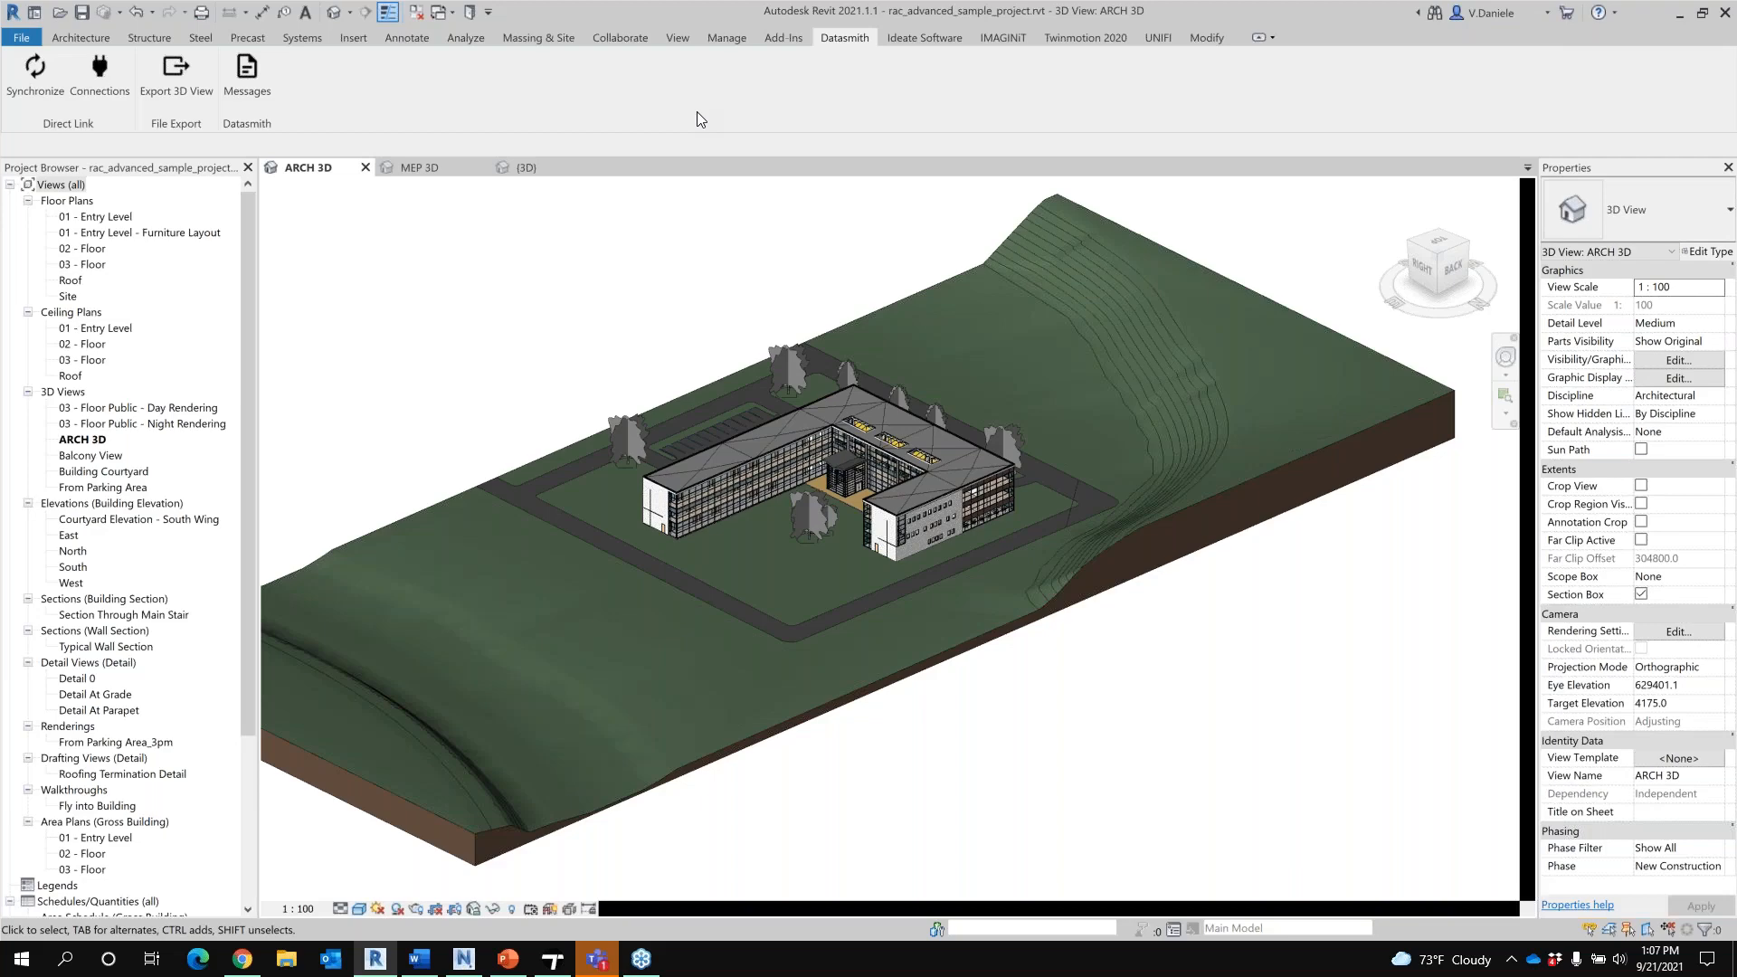
Examine the building's windowed end wall, courtyard, roof and surrounding site in the ARCH 3D view
scroll(892, 550, up, 2)
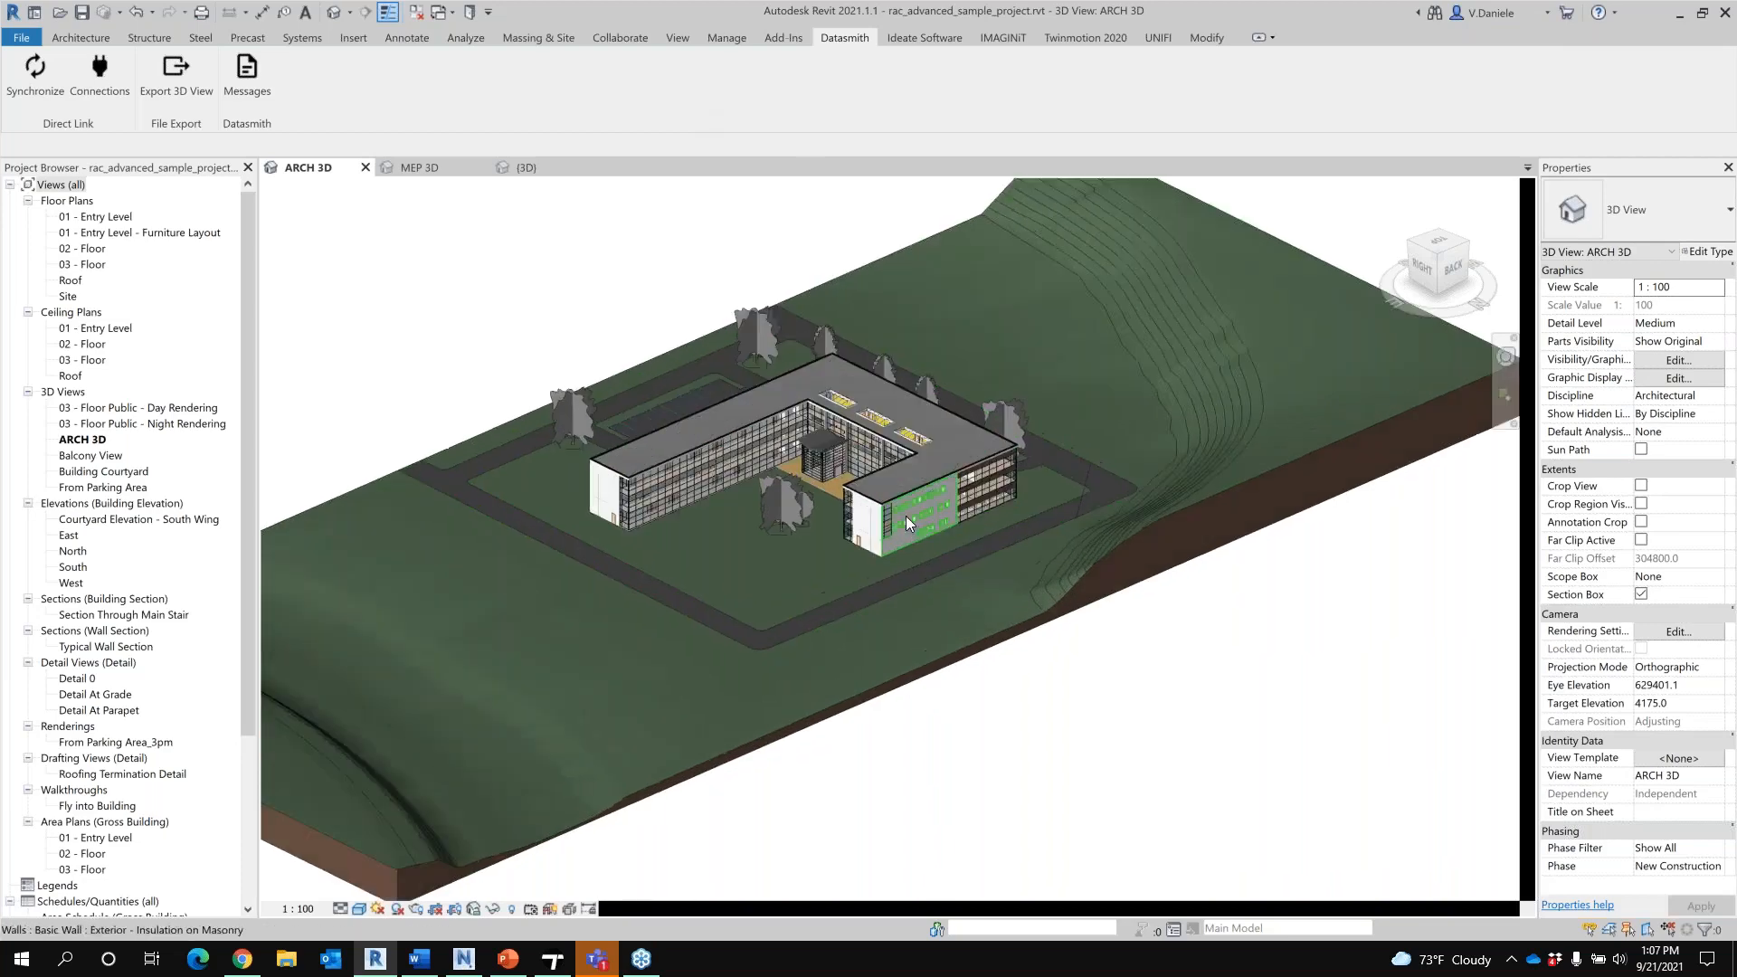
scroll(905, 516, up, 6)
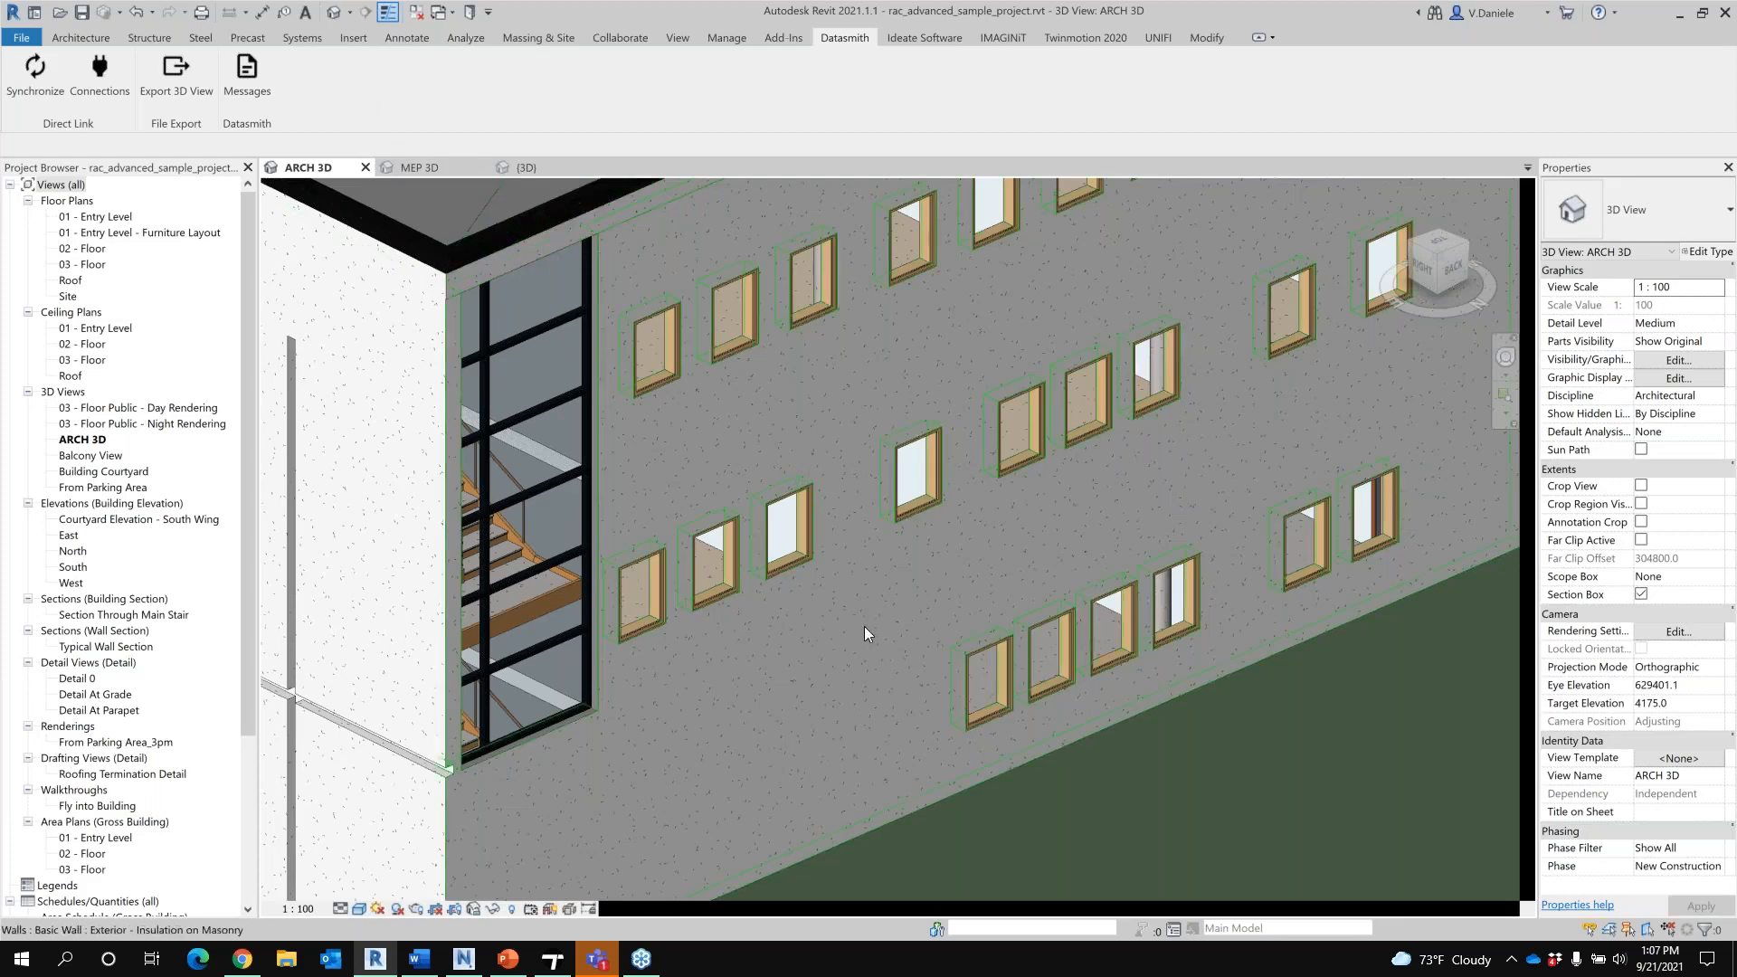
scroll(828, 665, down, 6)
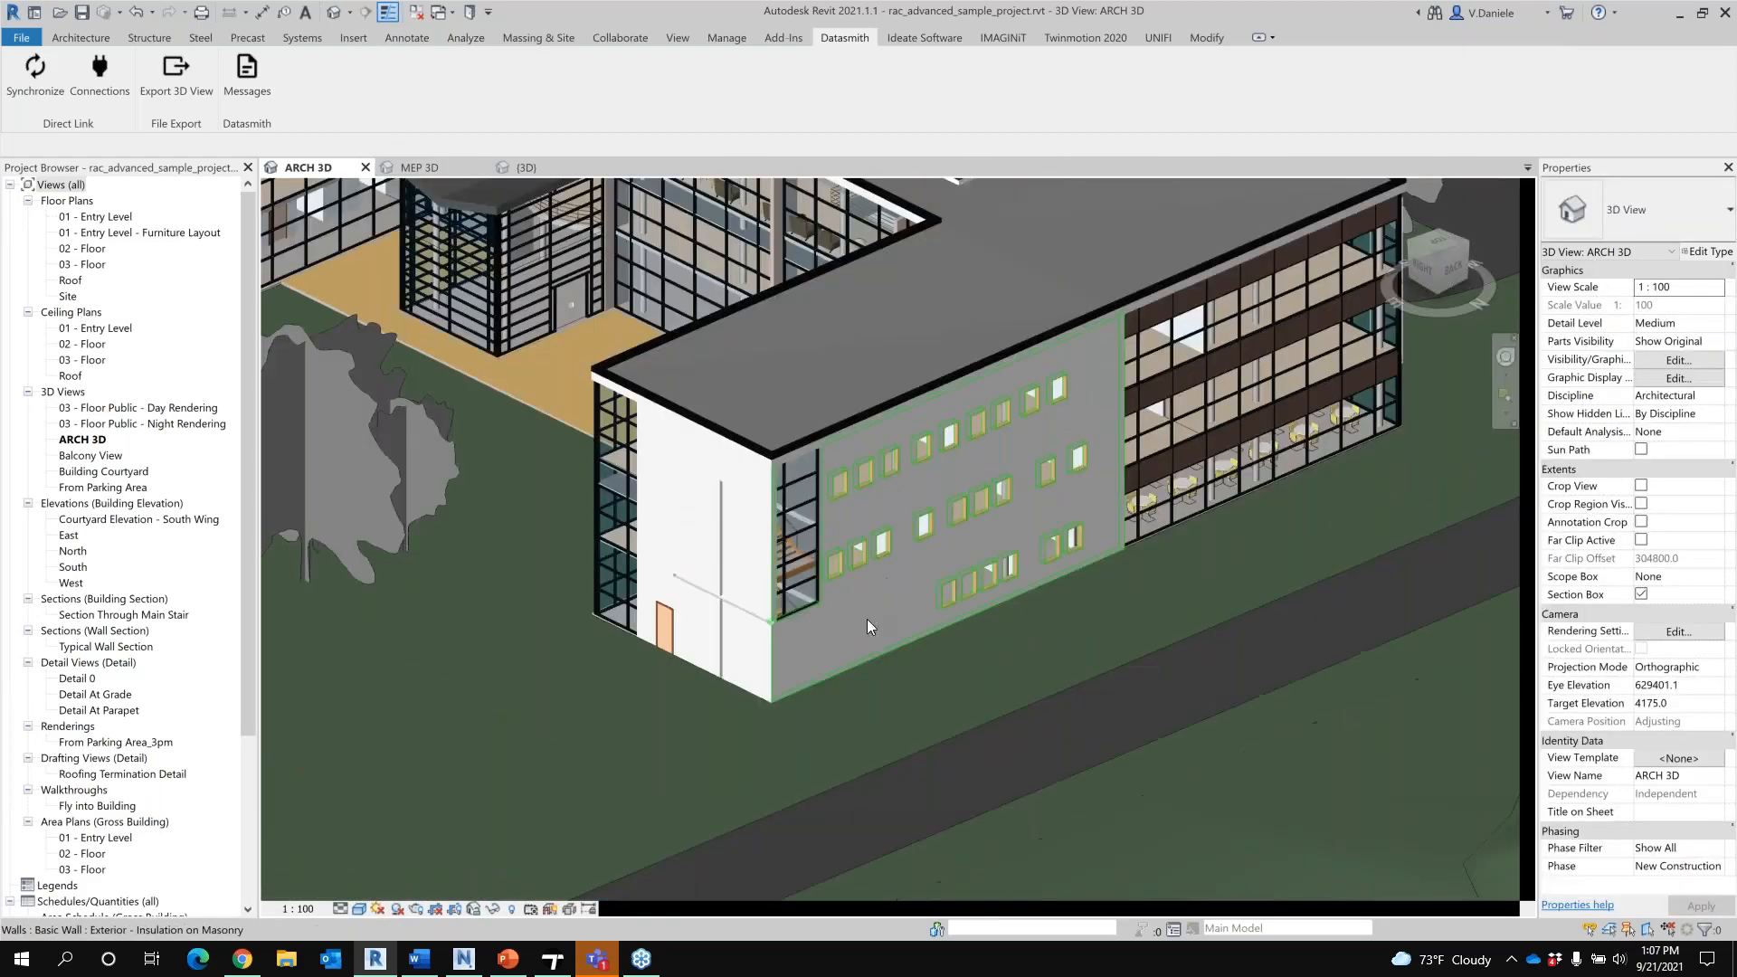
middle_drag(867, 619, 953, 681)
scroll(949, 702, down, 2)
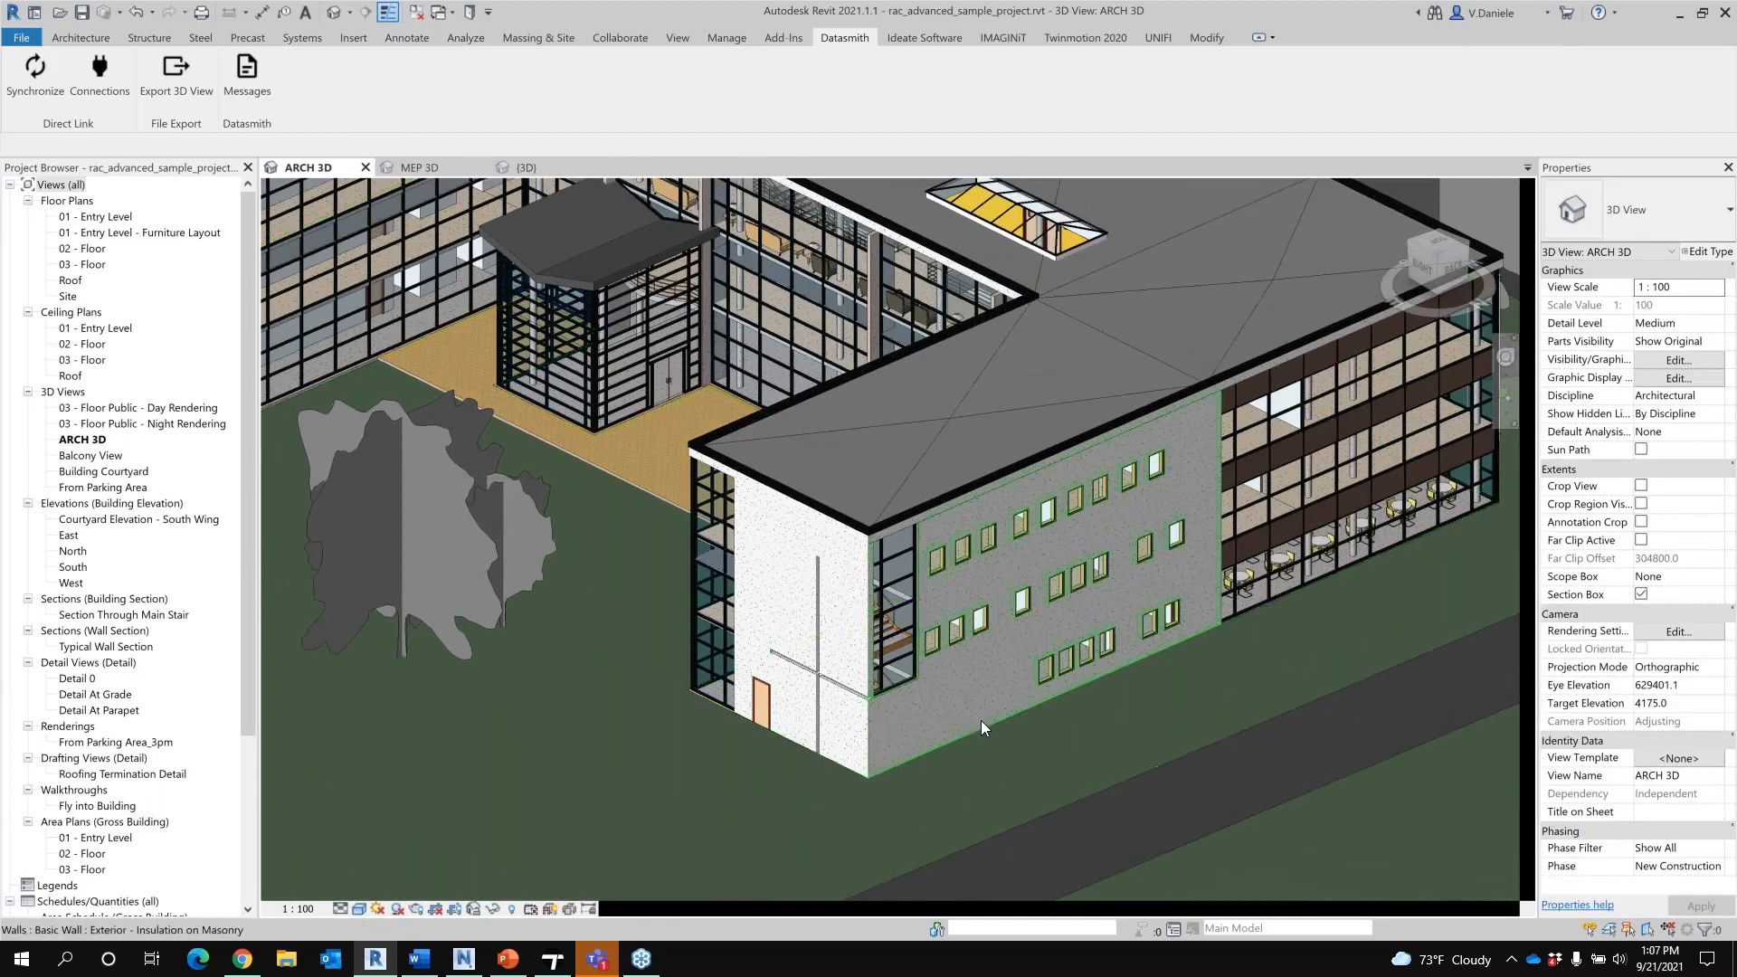
scroll(973, 716, down, 2)
shift+middle_drag(969, 717, 876, 649)
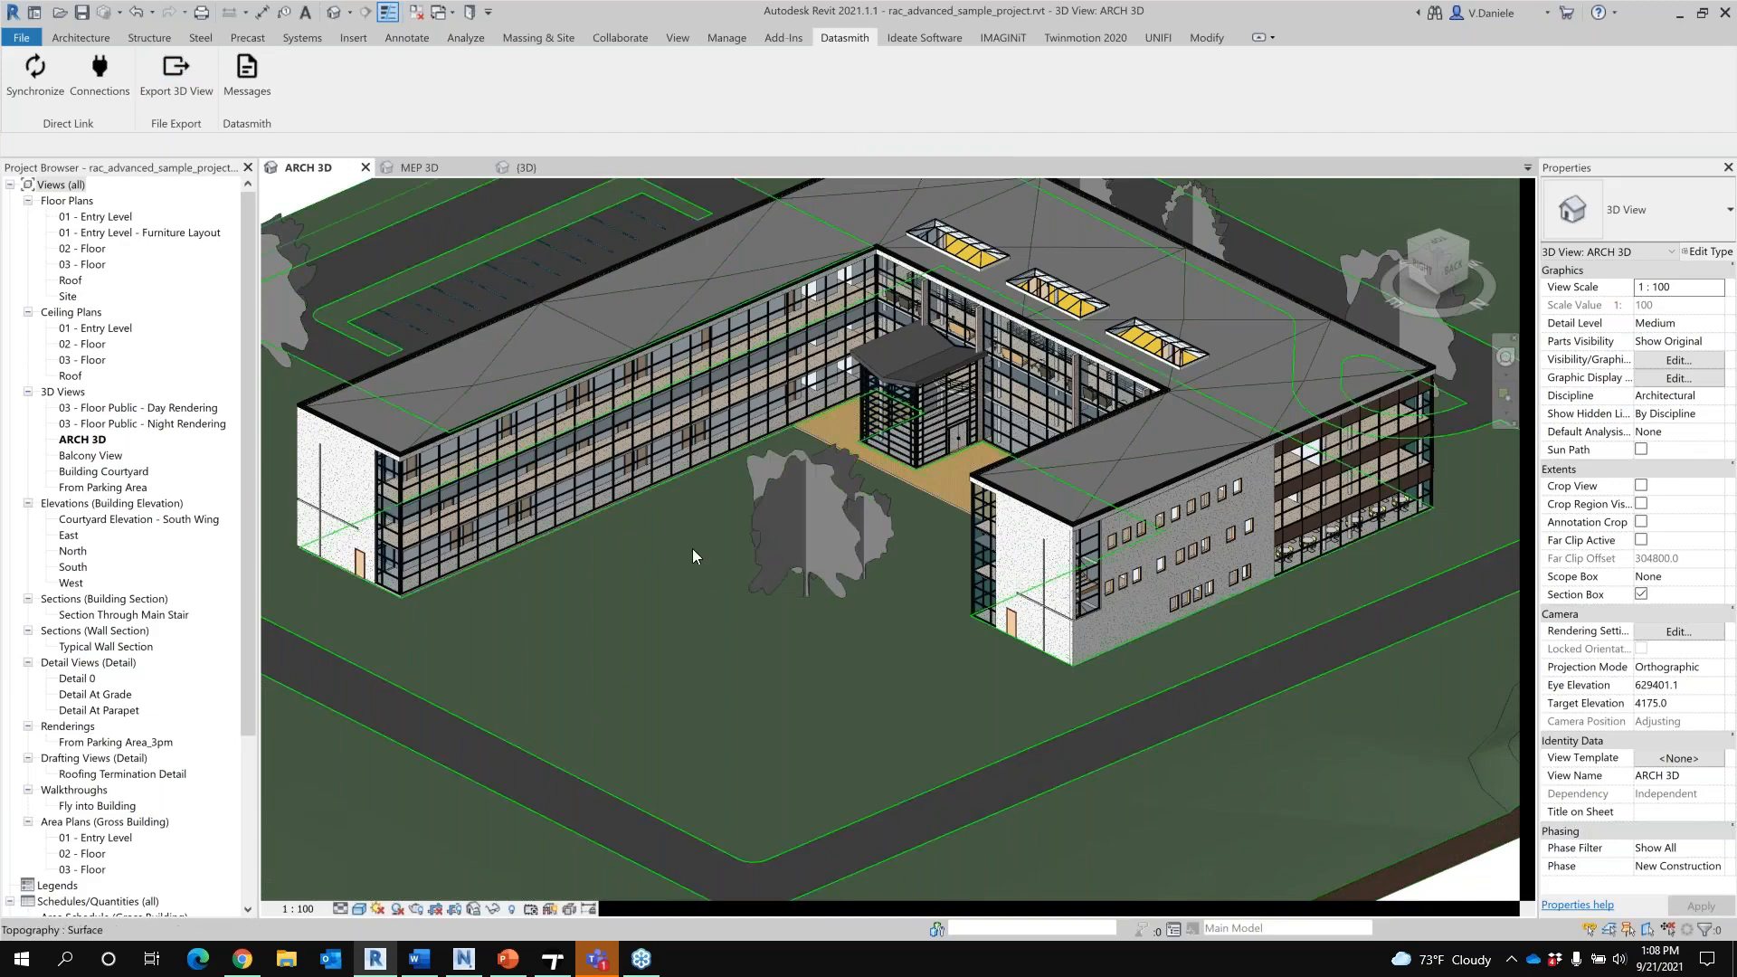
scroll(692, 549, down, 4)
middle_drag(675, 583, 824, 581)
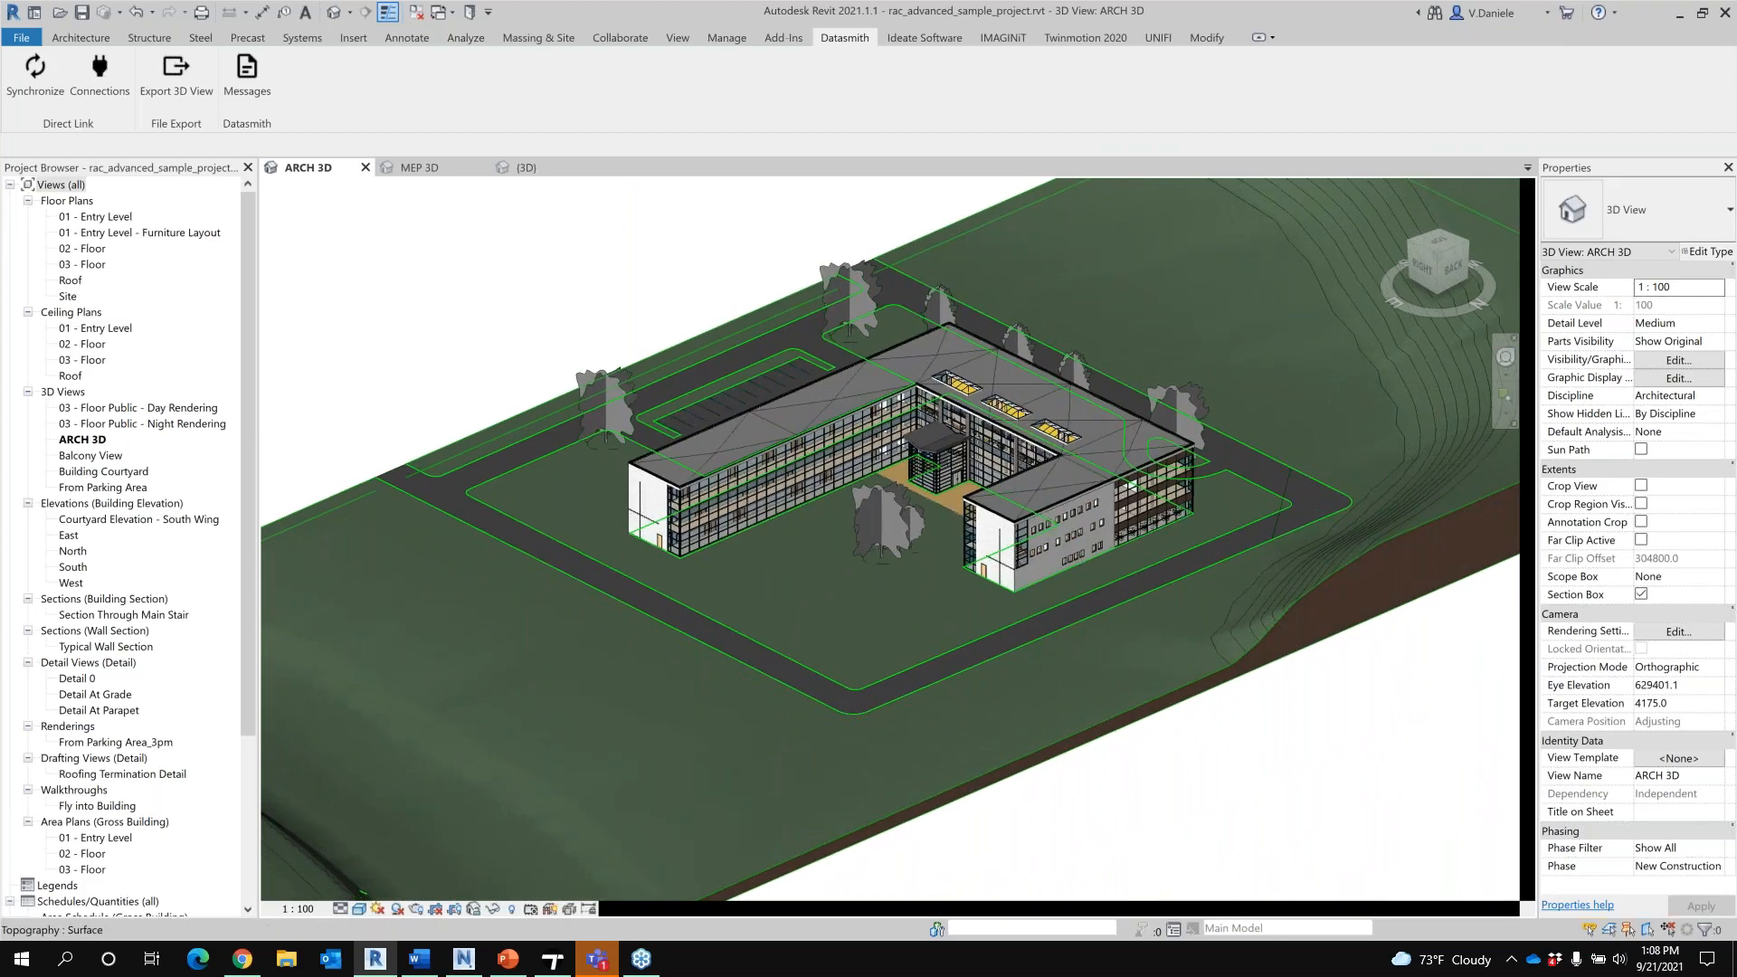
scroll(800, 569, down, 3)
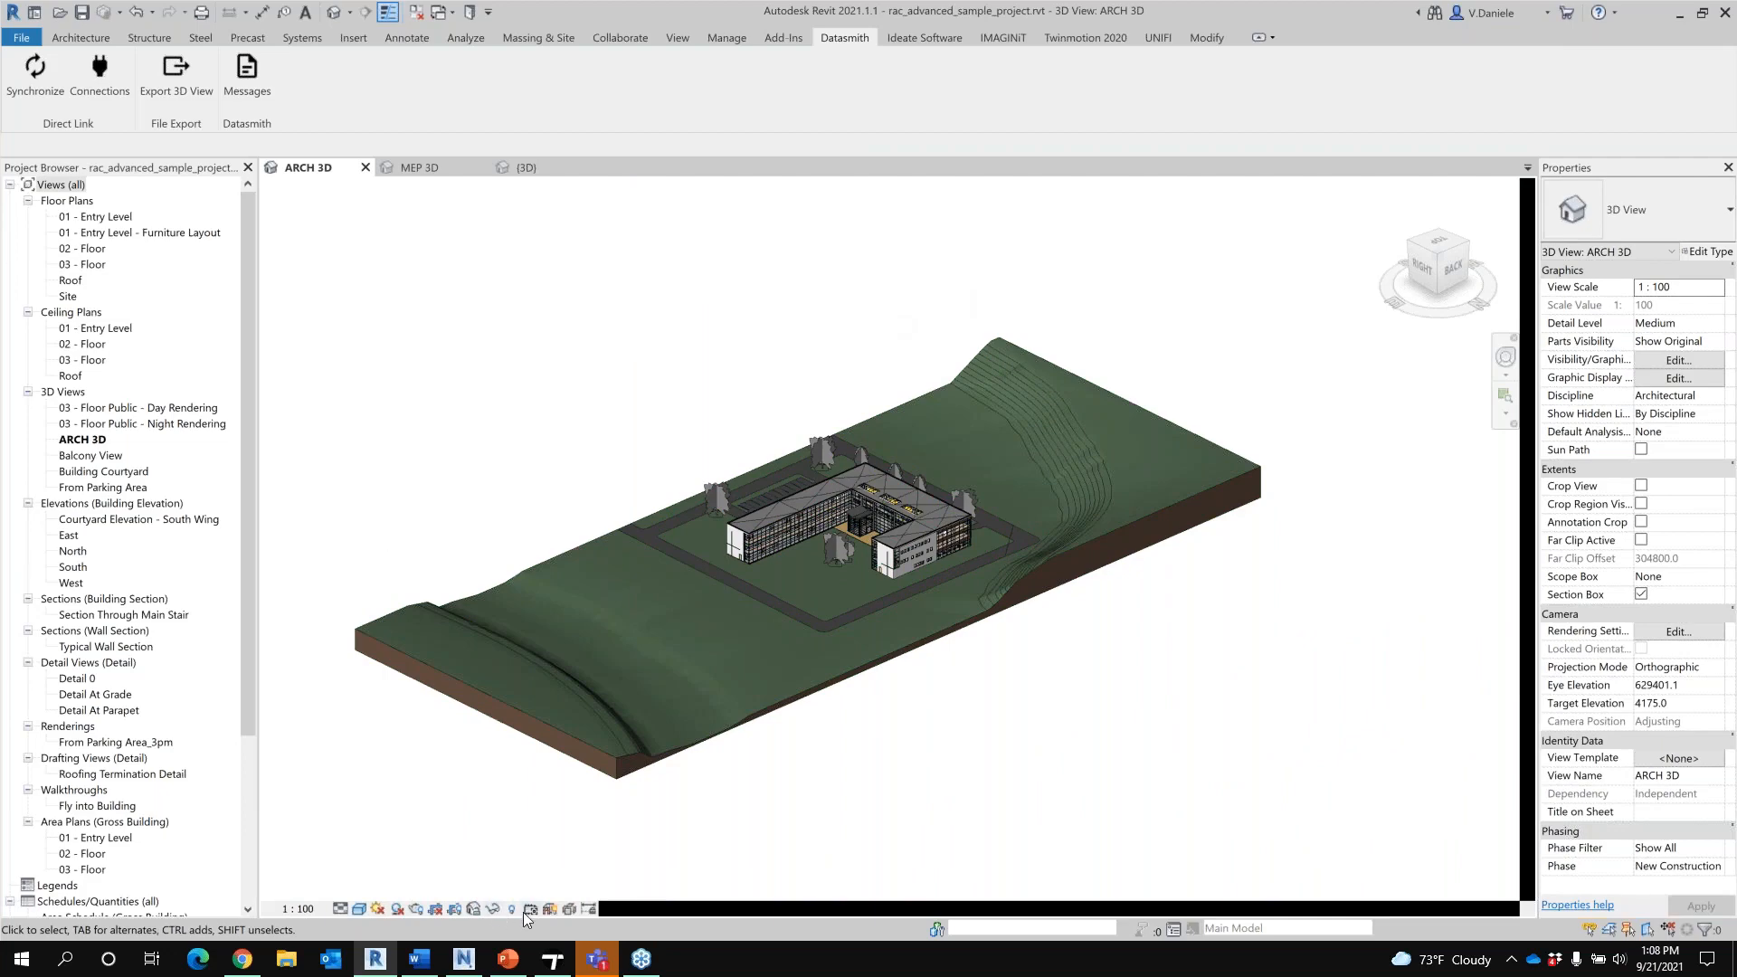
Reveal hidden elements and pull in the section box's near short end and long side to crop the terrain and building
click(600, 731)
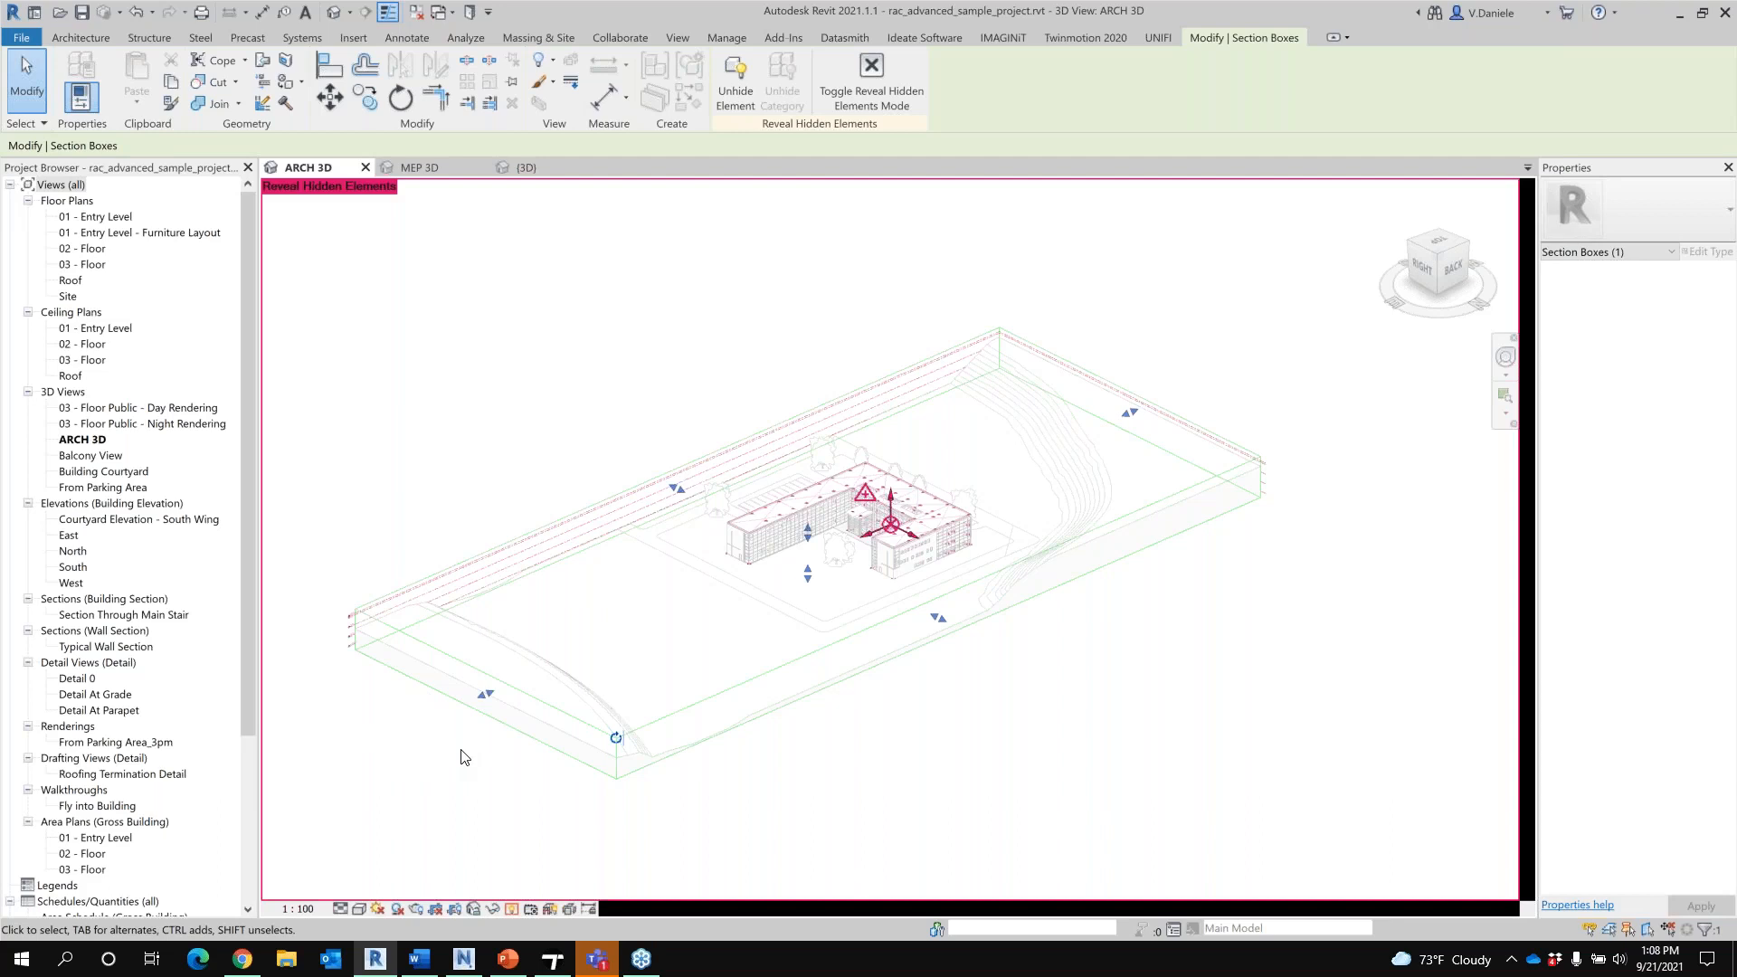
drag(486, 694, 728, 891)
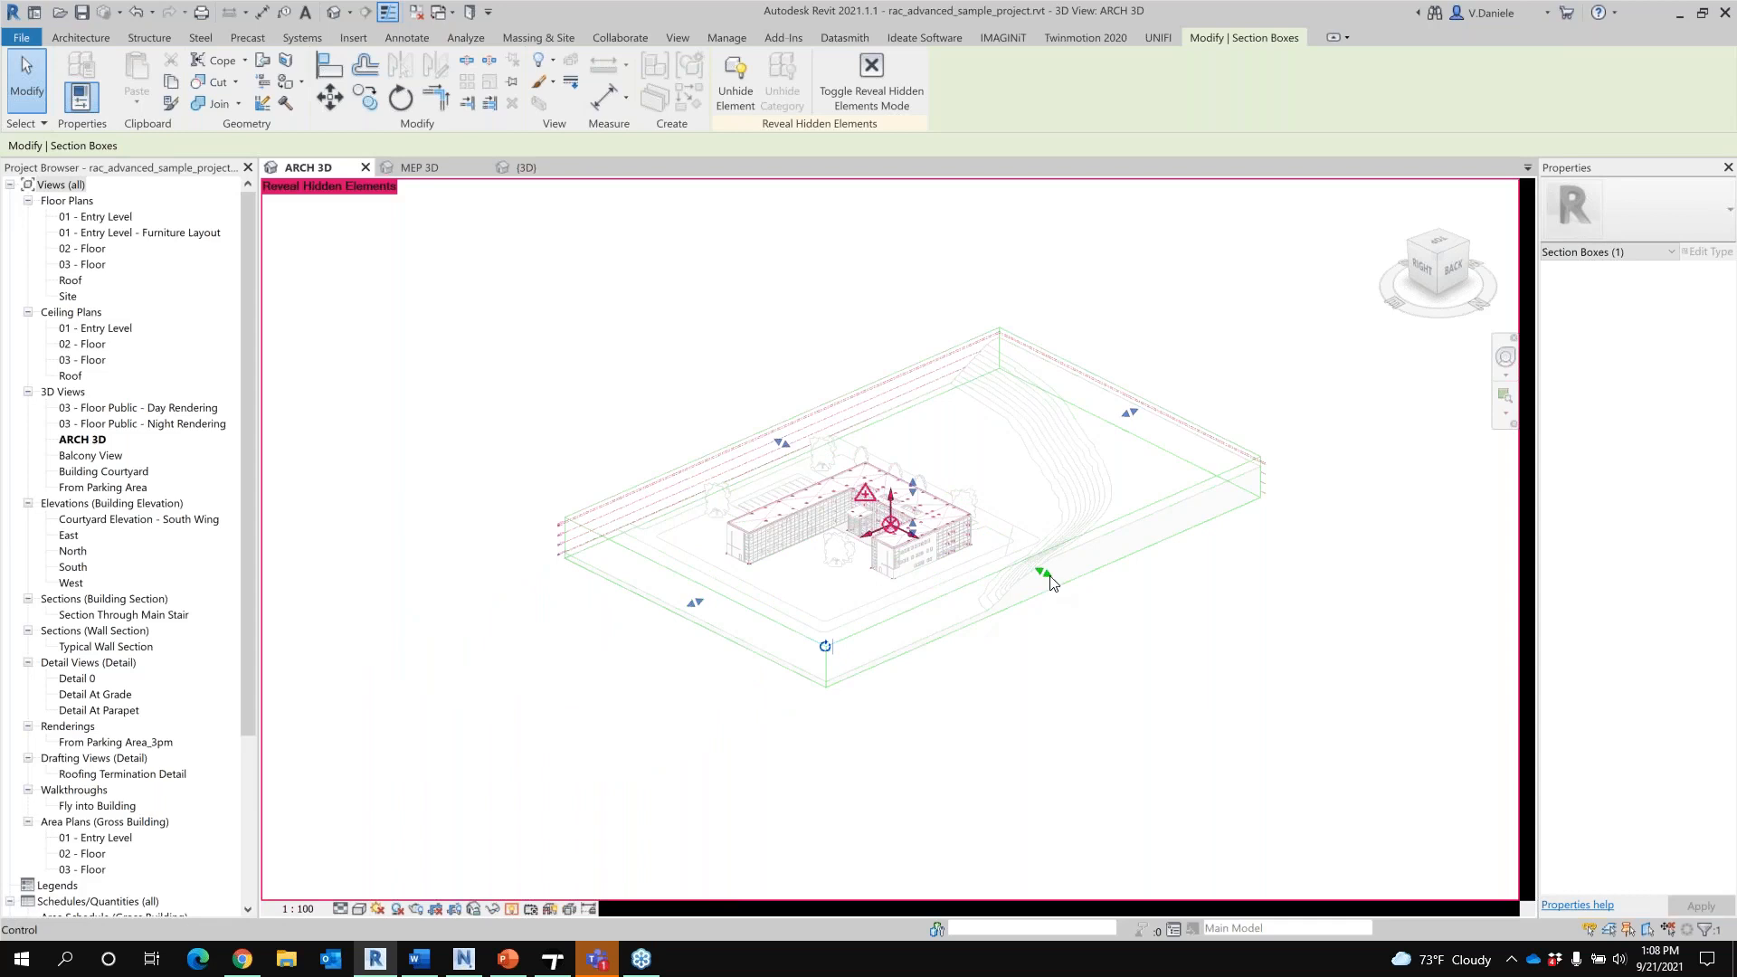
drag(1047, 580, 1025, 597)
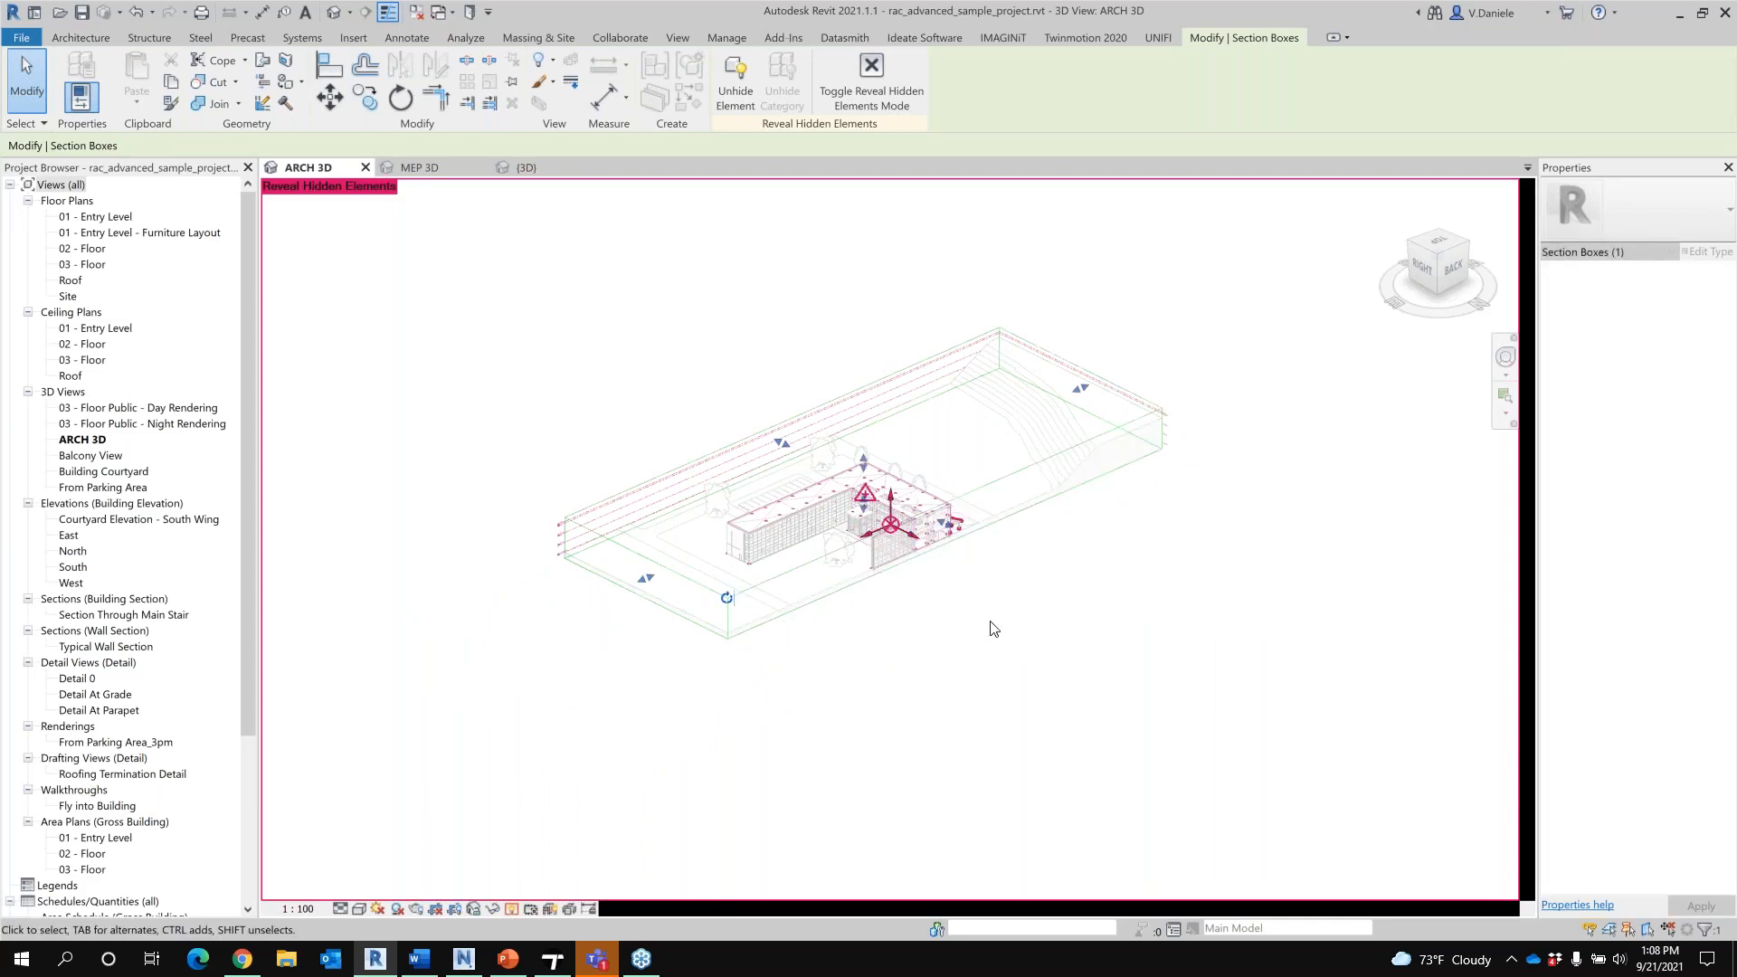
scroll(987, 624, up, 3)
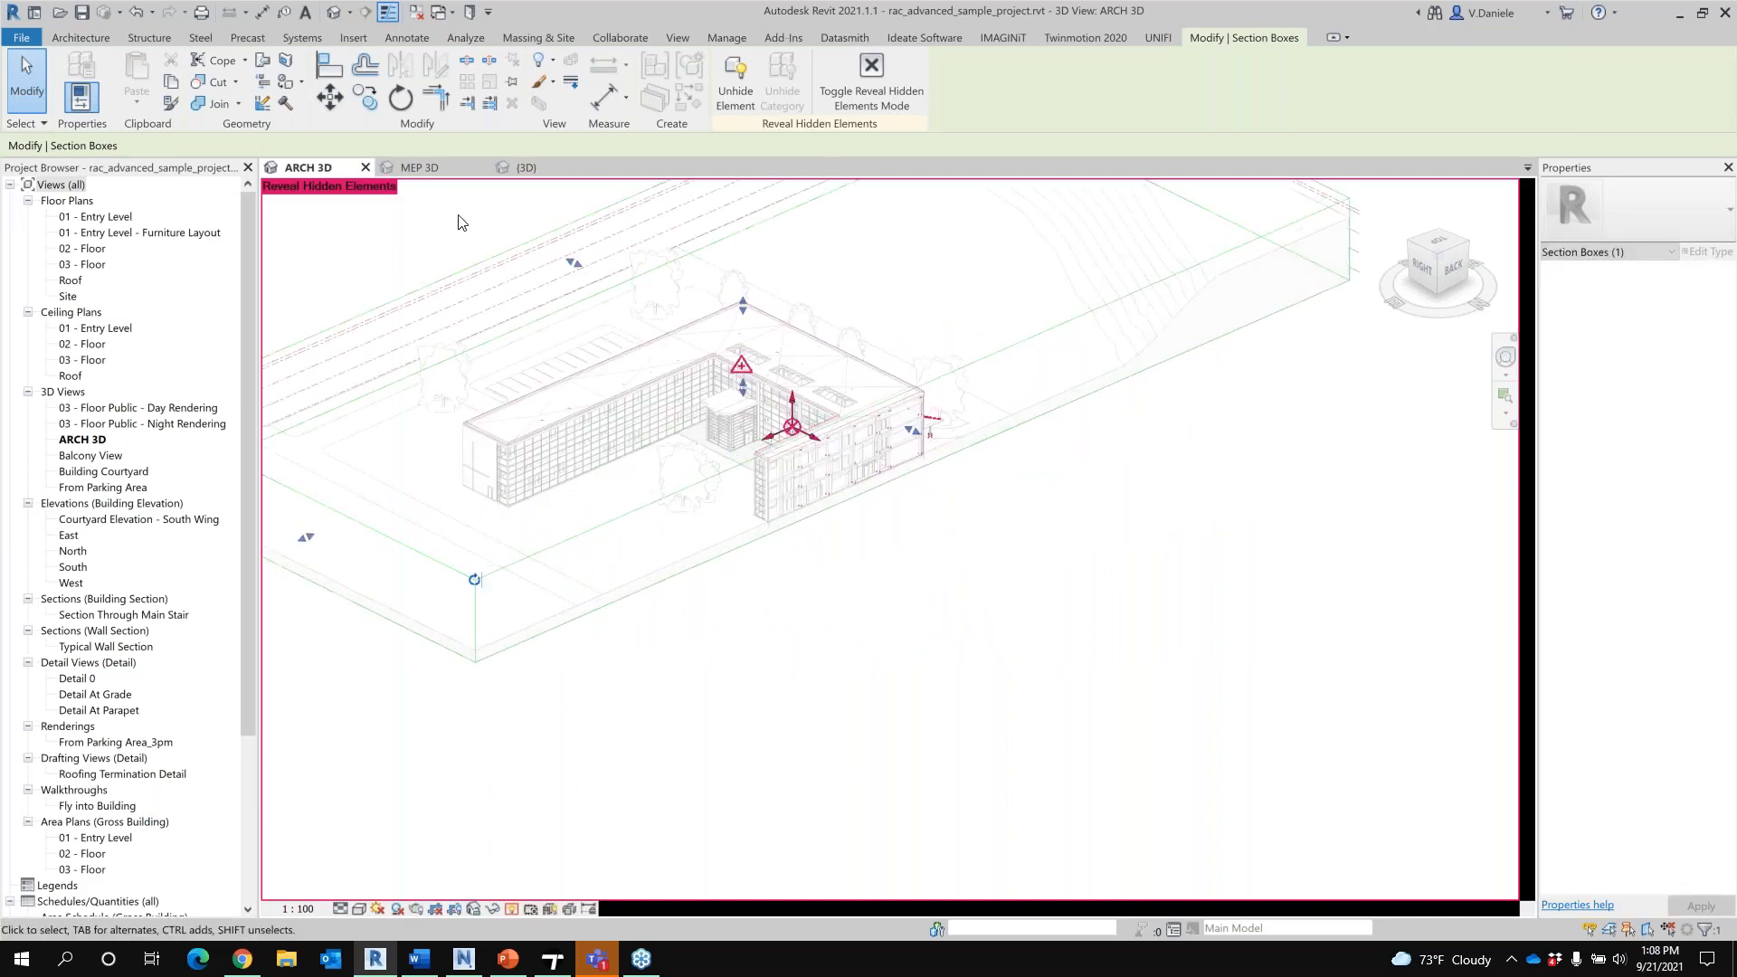
click(844, 37)
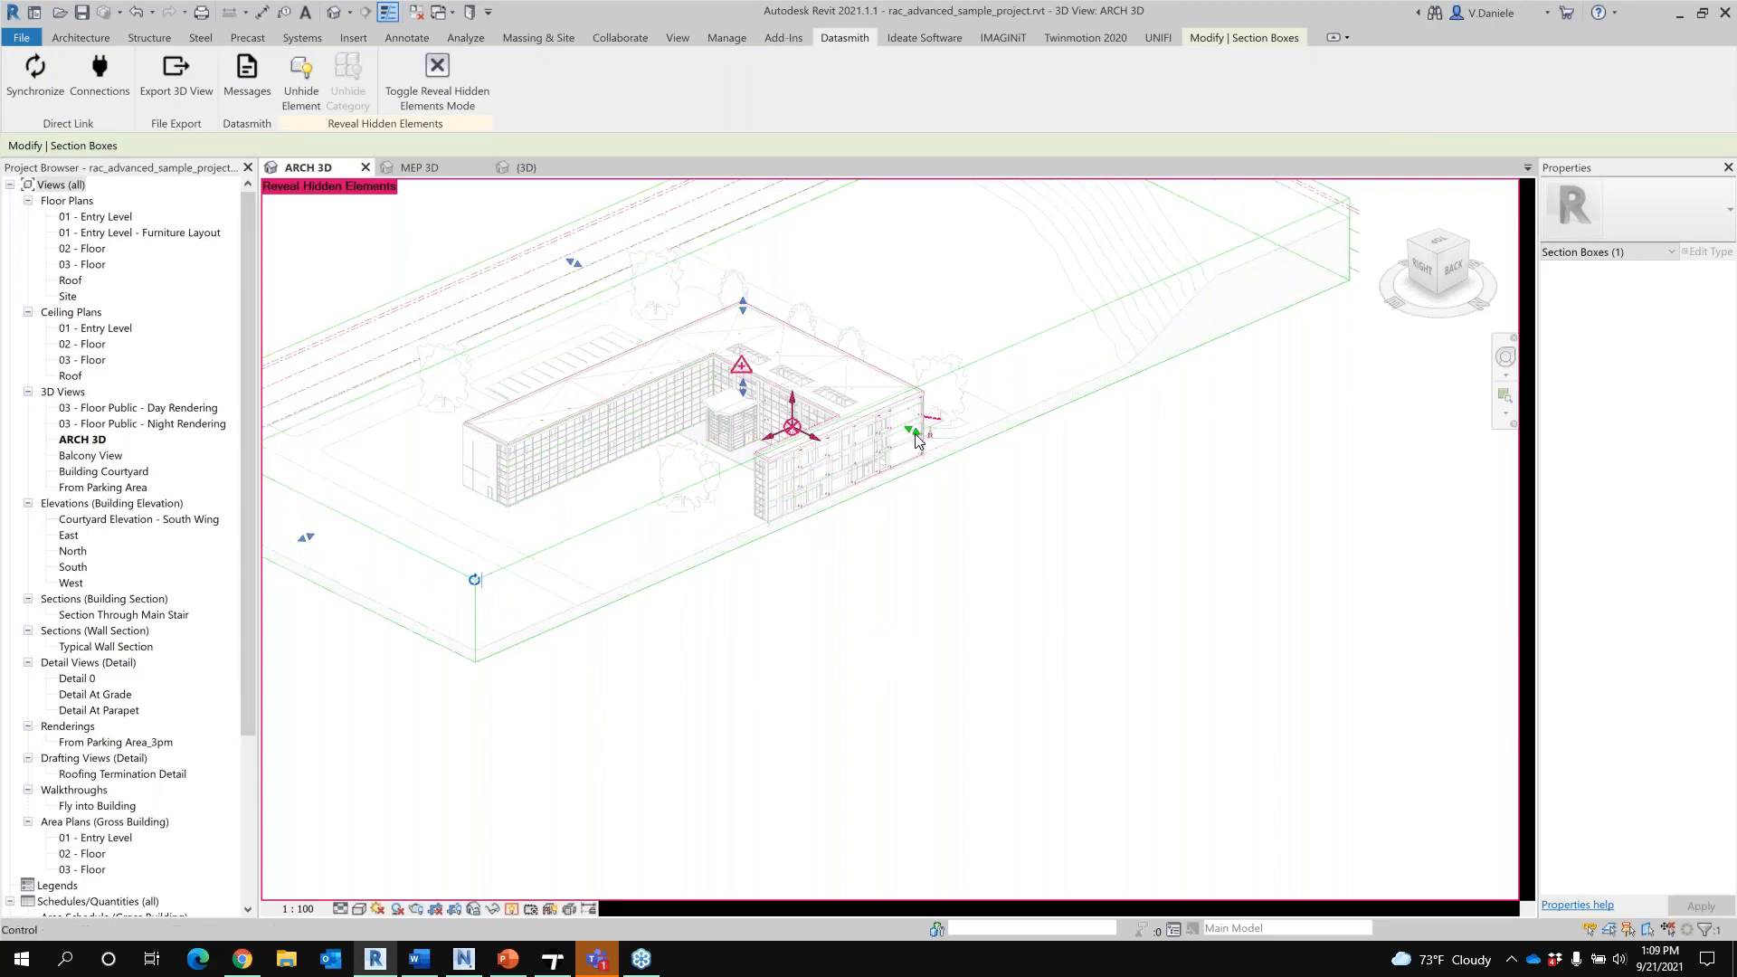
Push the section box's long side and near short end outward around the whole building, and turn off Reveal Hidden Elements
drag(914, 432, 999, 520)
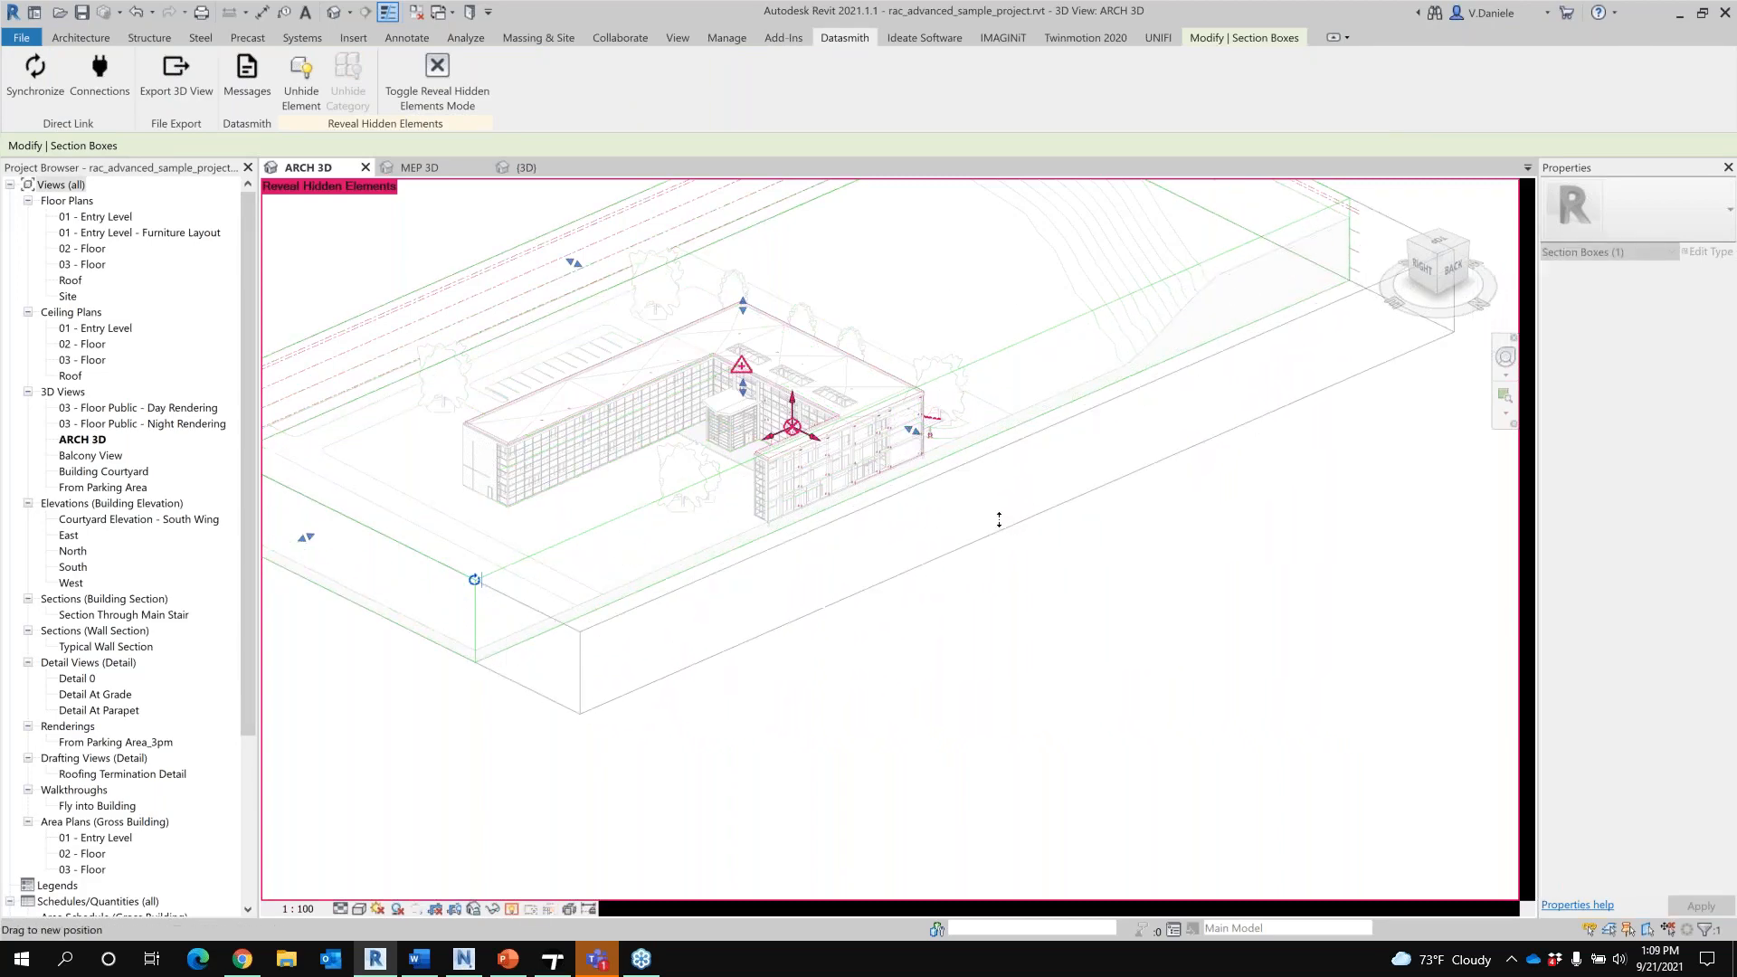
drag(659, 570, 661, 572)
scroll(810, 683, down, 2)
middle_drag(802, 691, 857, 668)
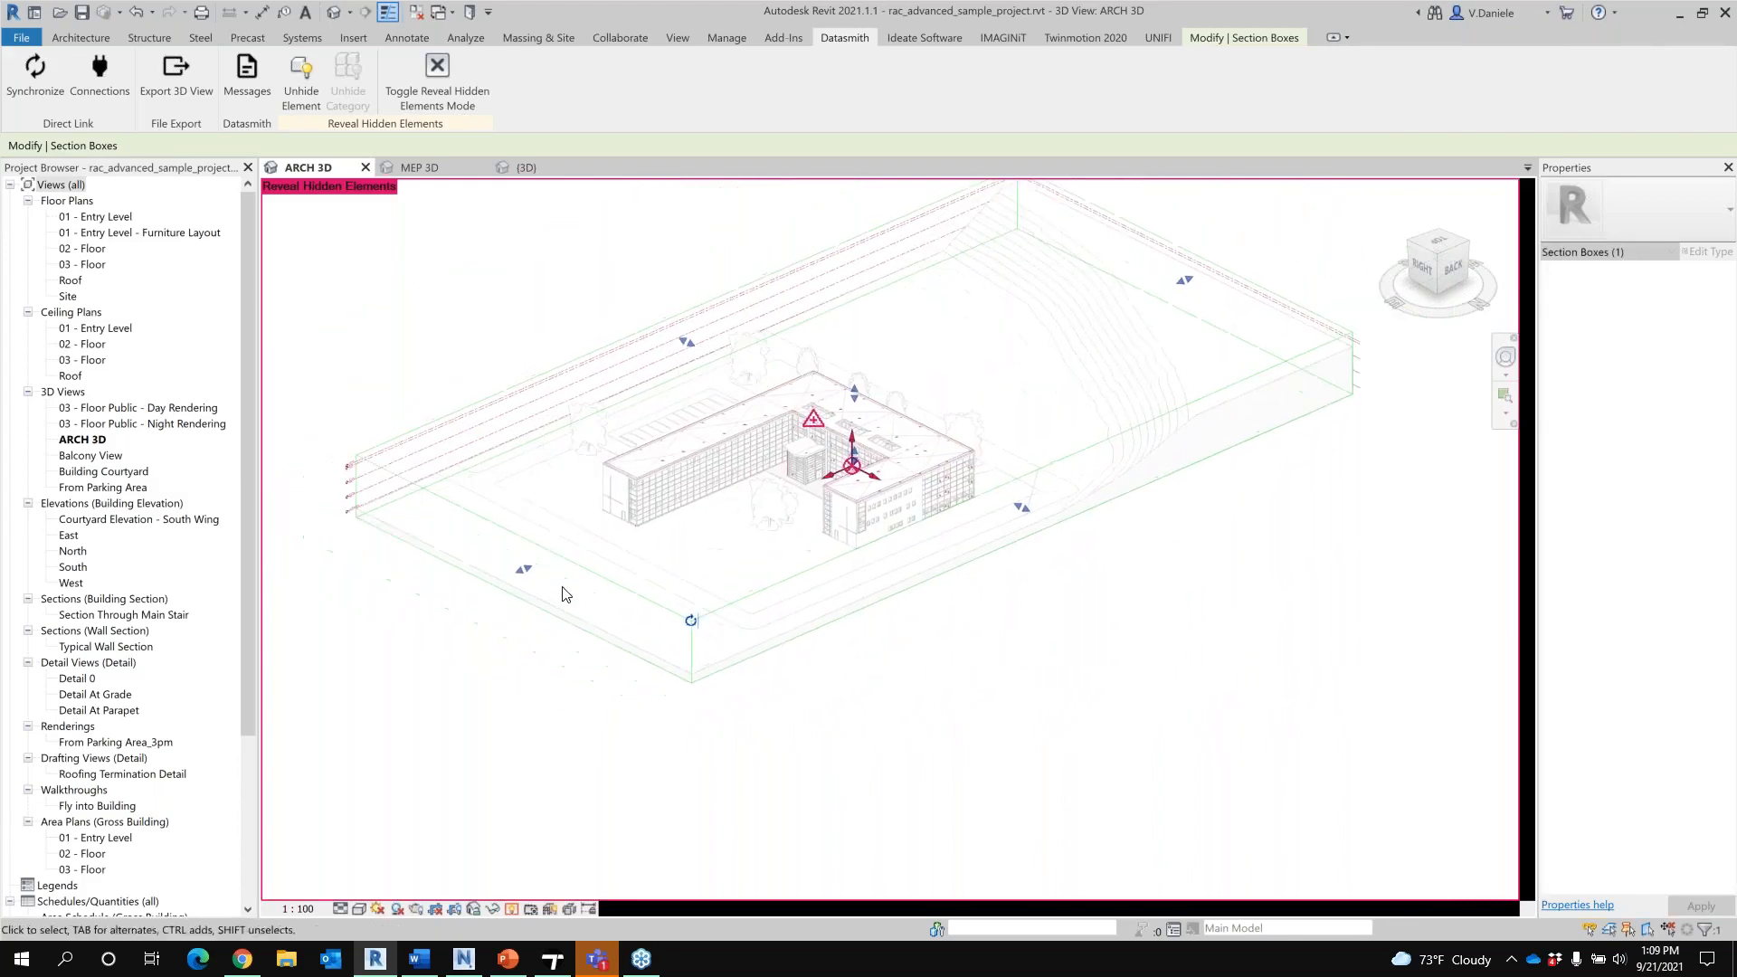
drag(527, 579, 450, 605)
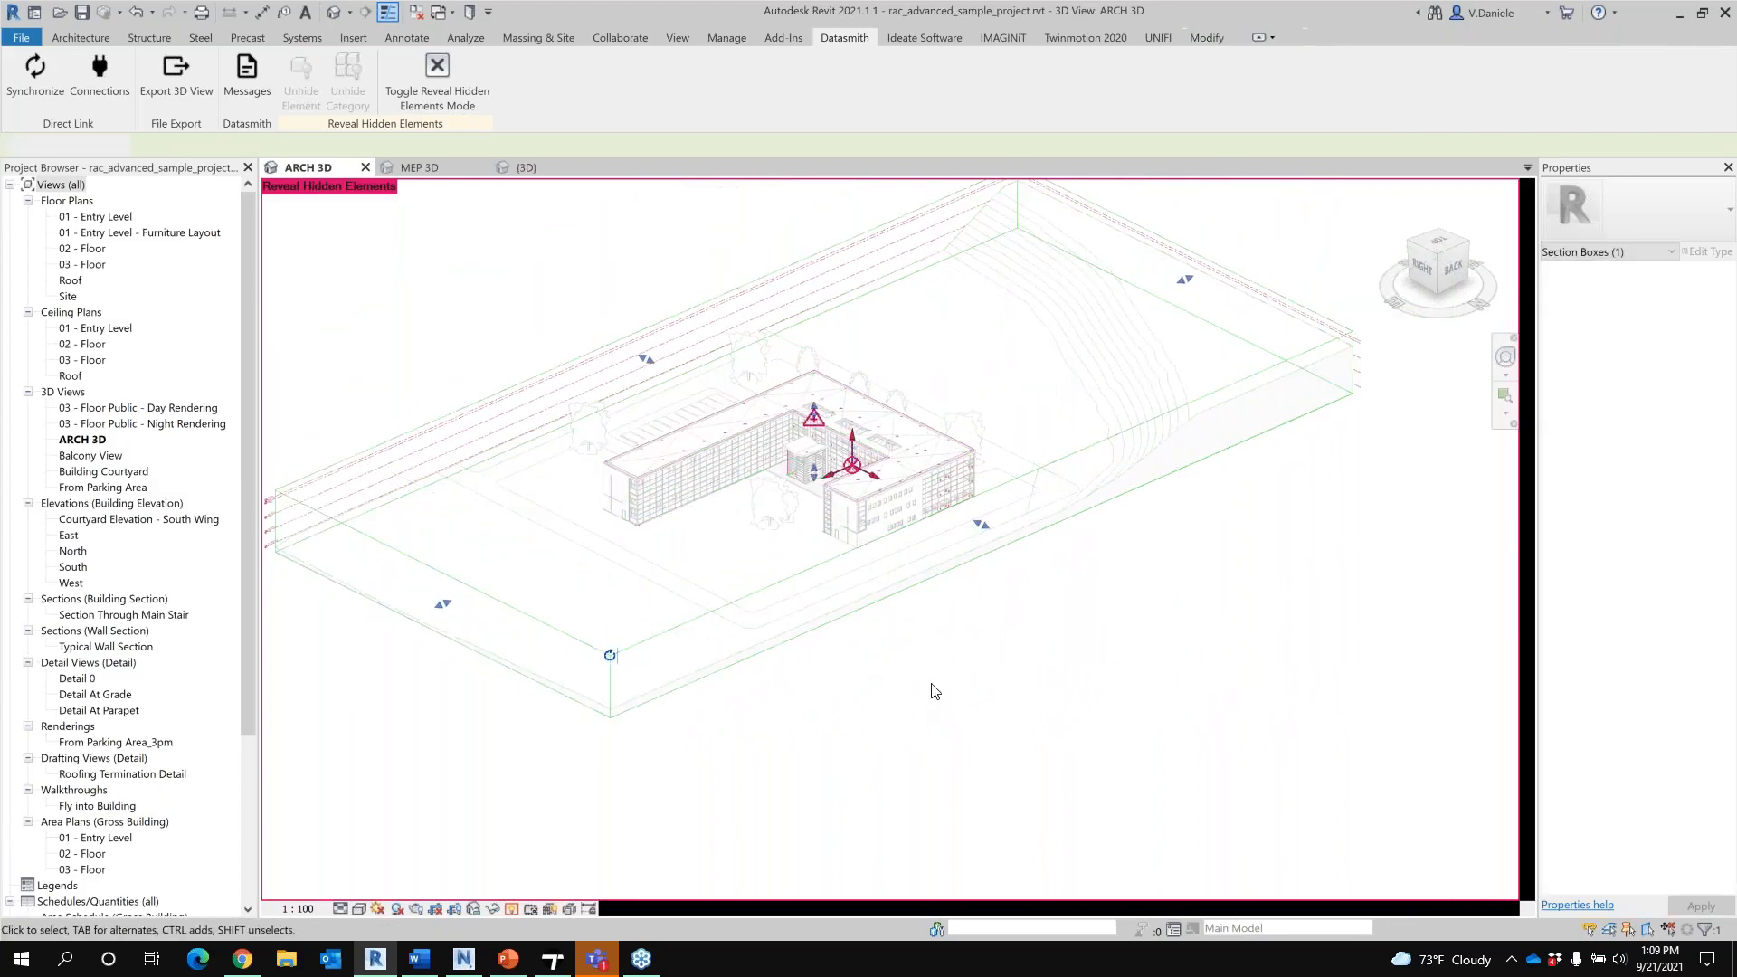
click(935, 691)
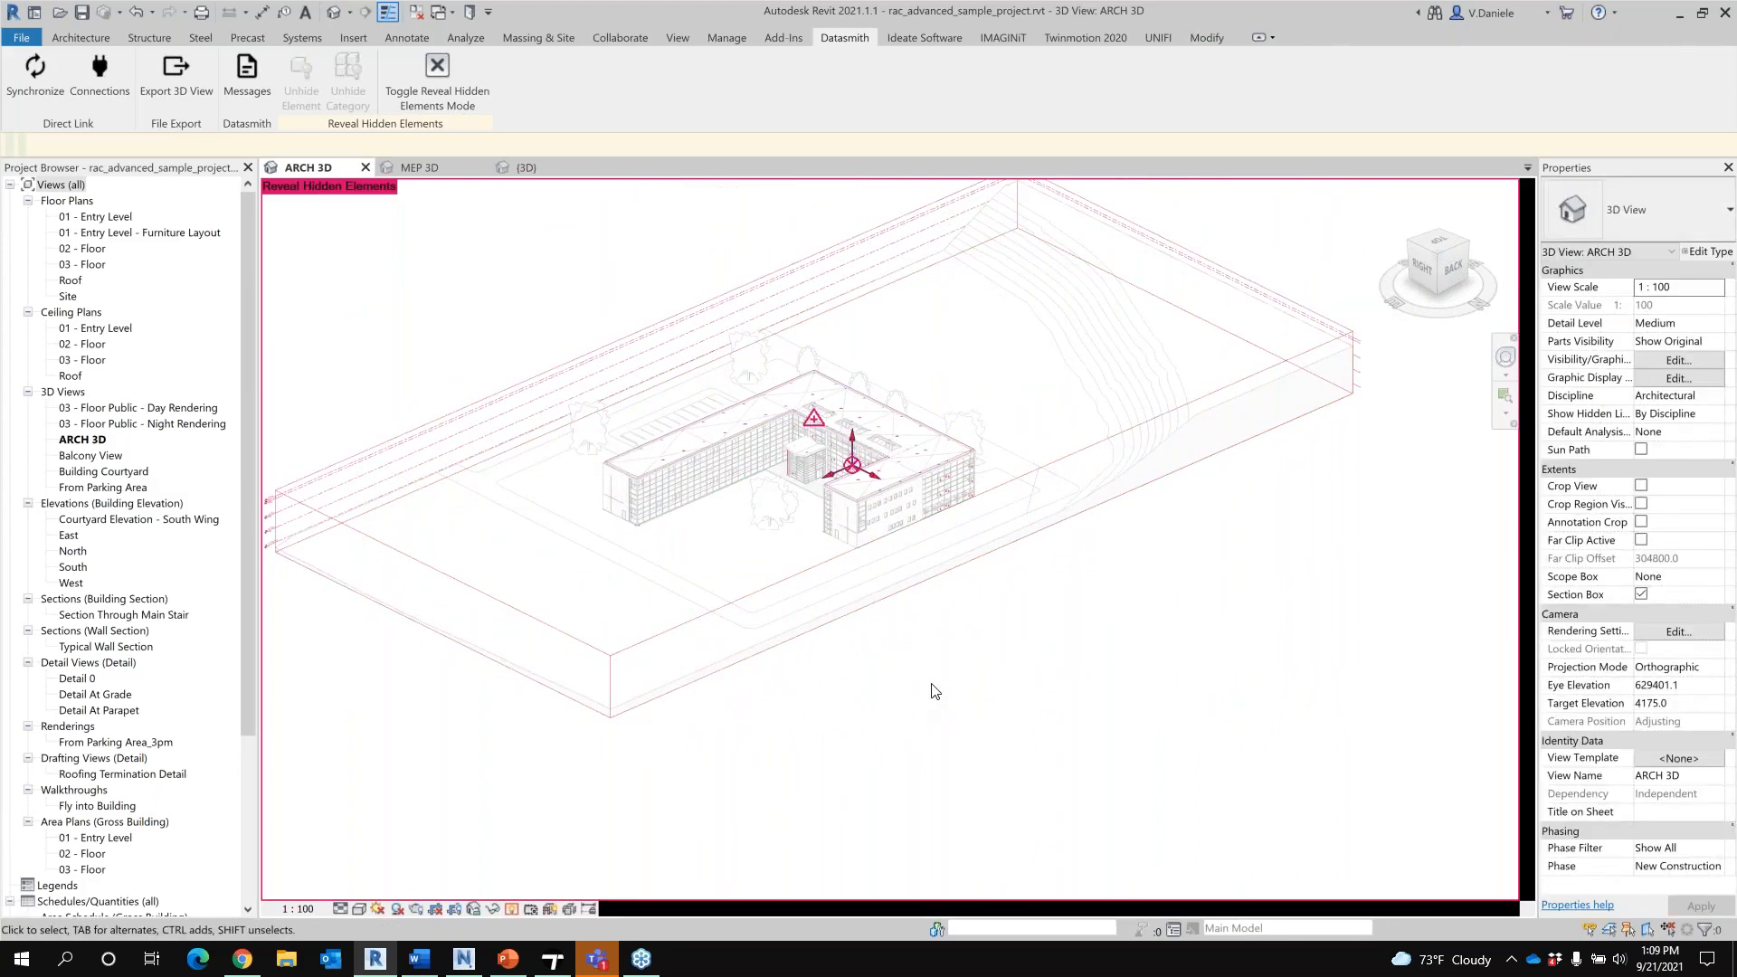
click(510, 906)
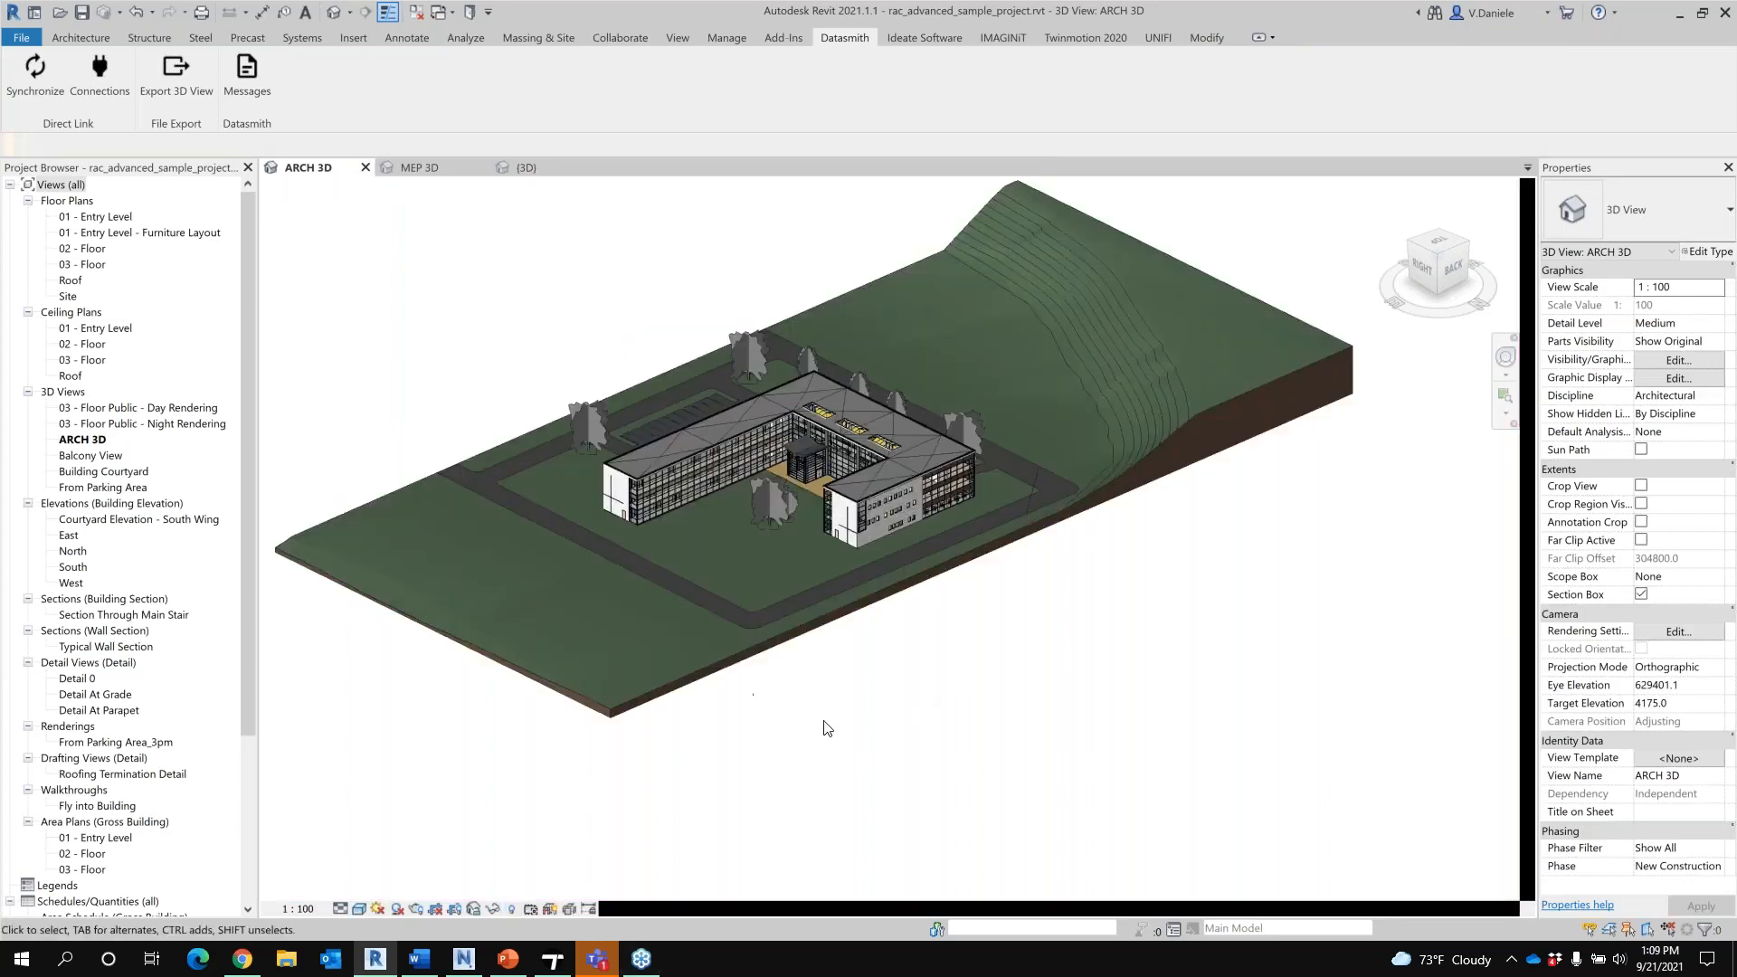
Reveal hidden elements again, extend the section box's near short end past the terrain edge, and return to the normal view
scroll(800, 534, up, 4)
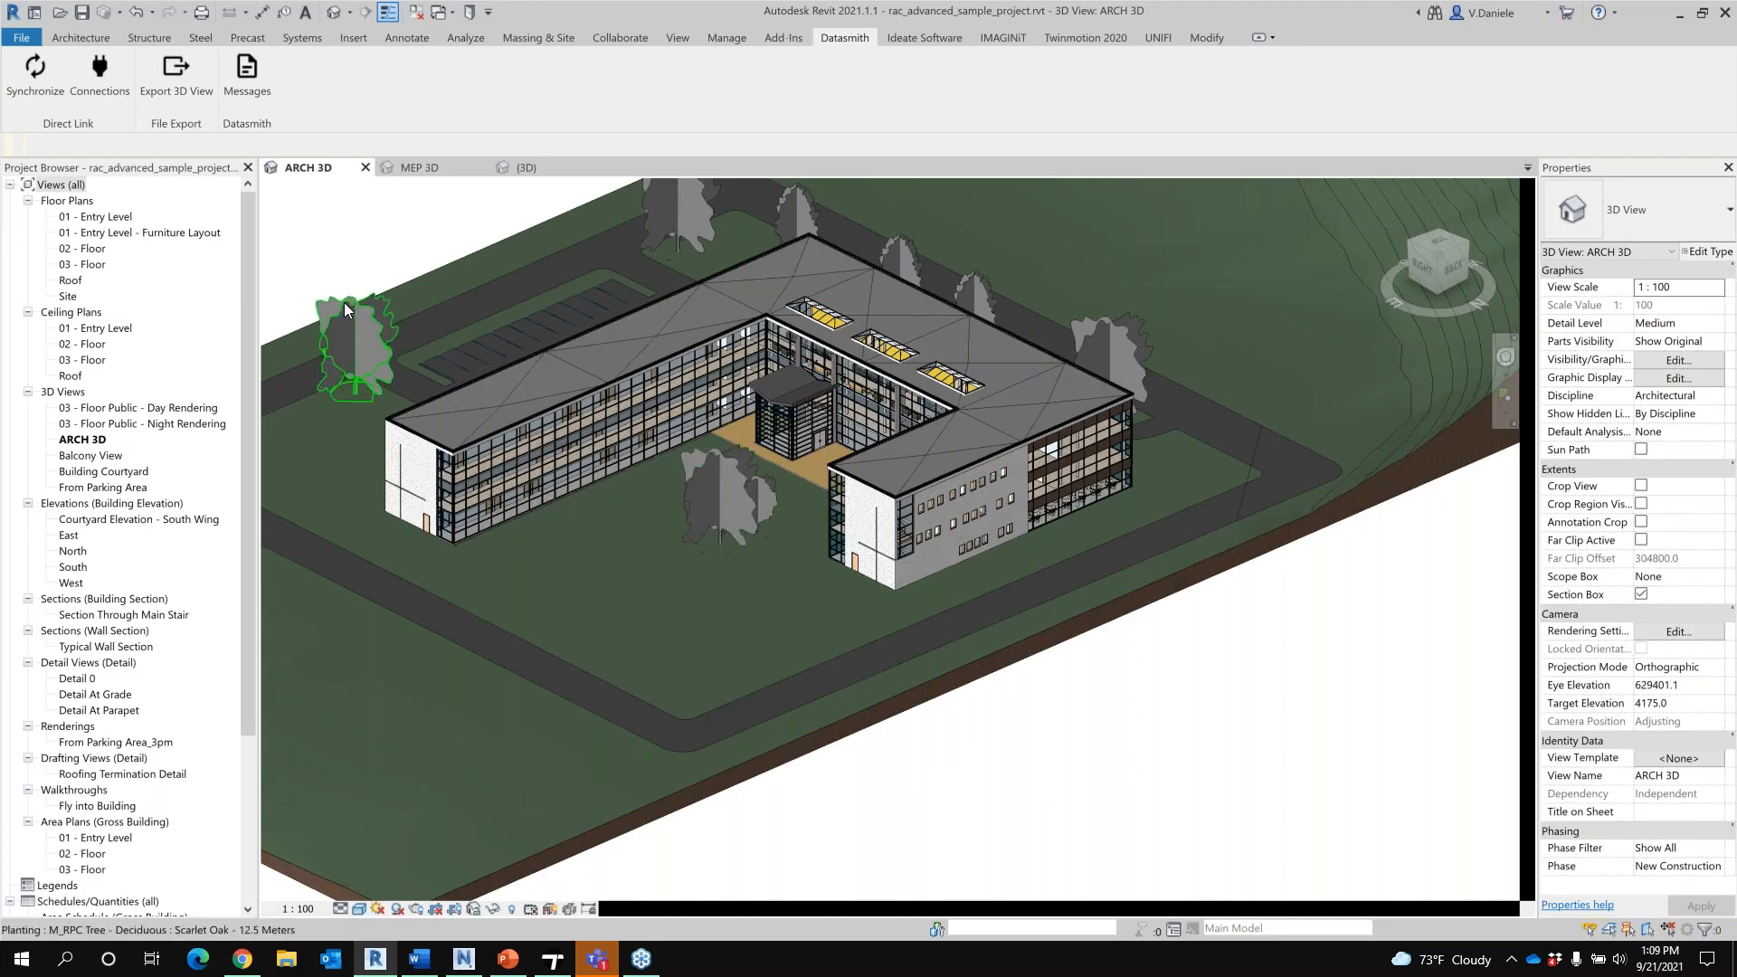
scroll(723, 626, down, 2)
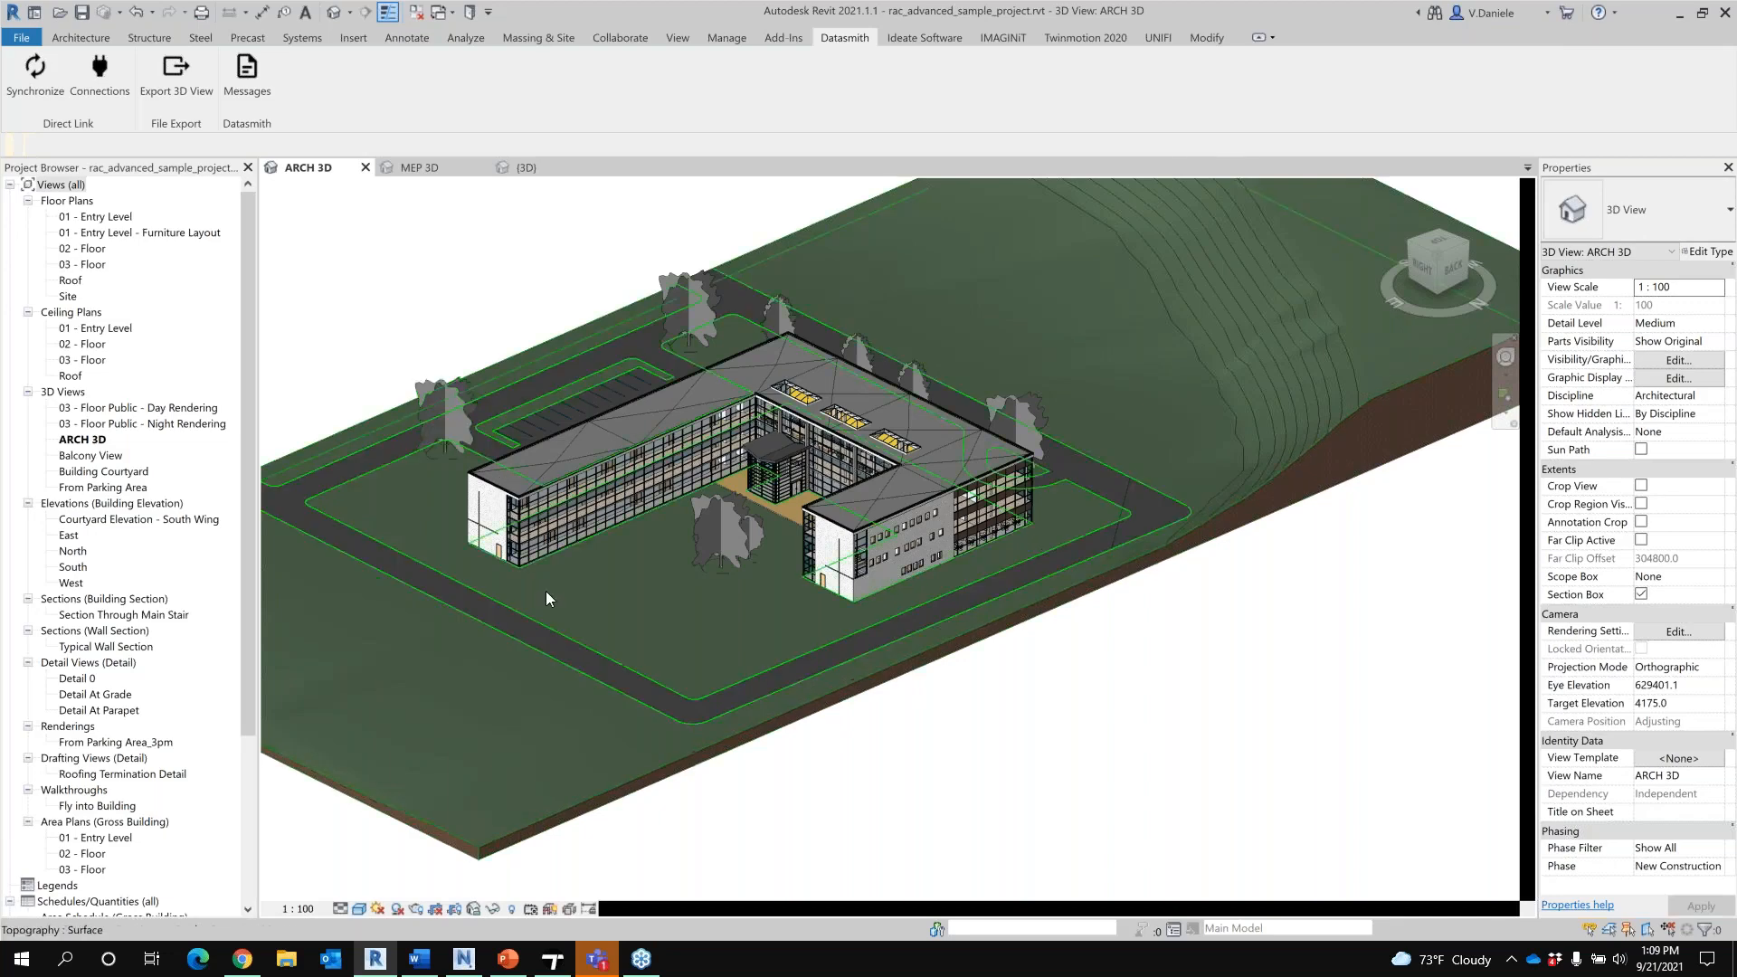
mouse_move(570, 622)
middle_down()
mouse_move(649, 604)
mouse_move(583, 611)
middle_up()
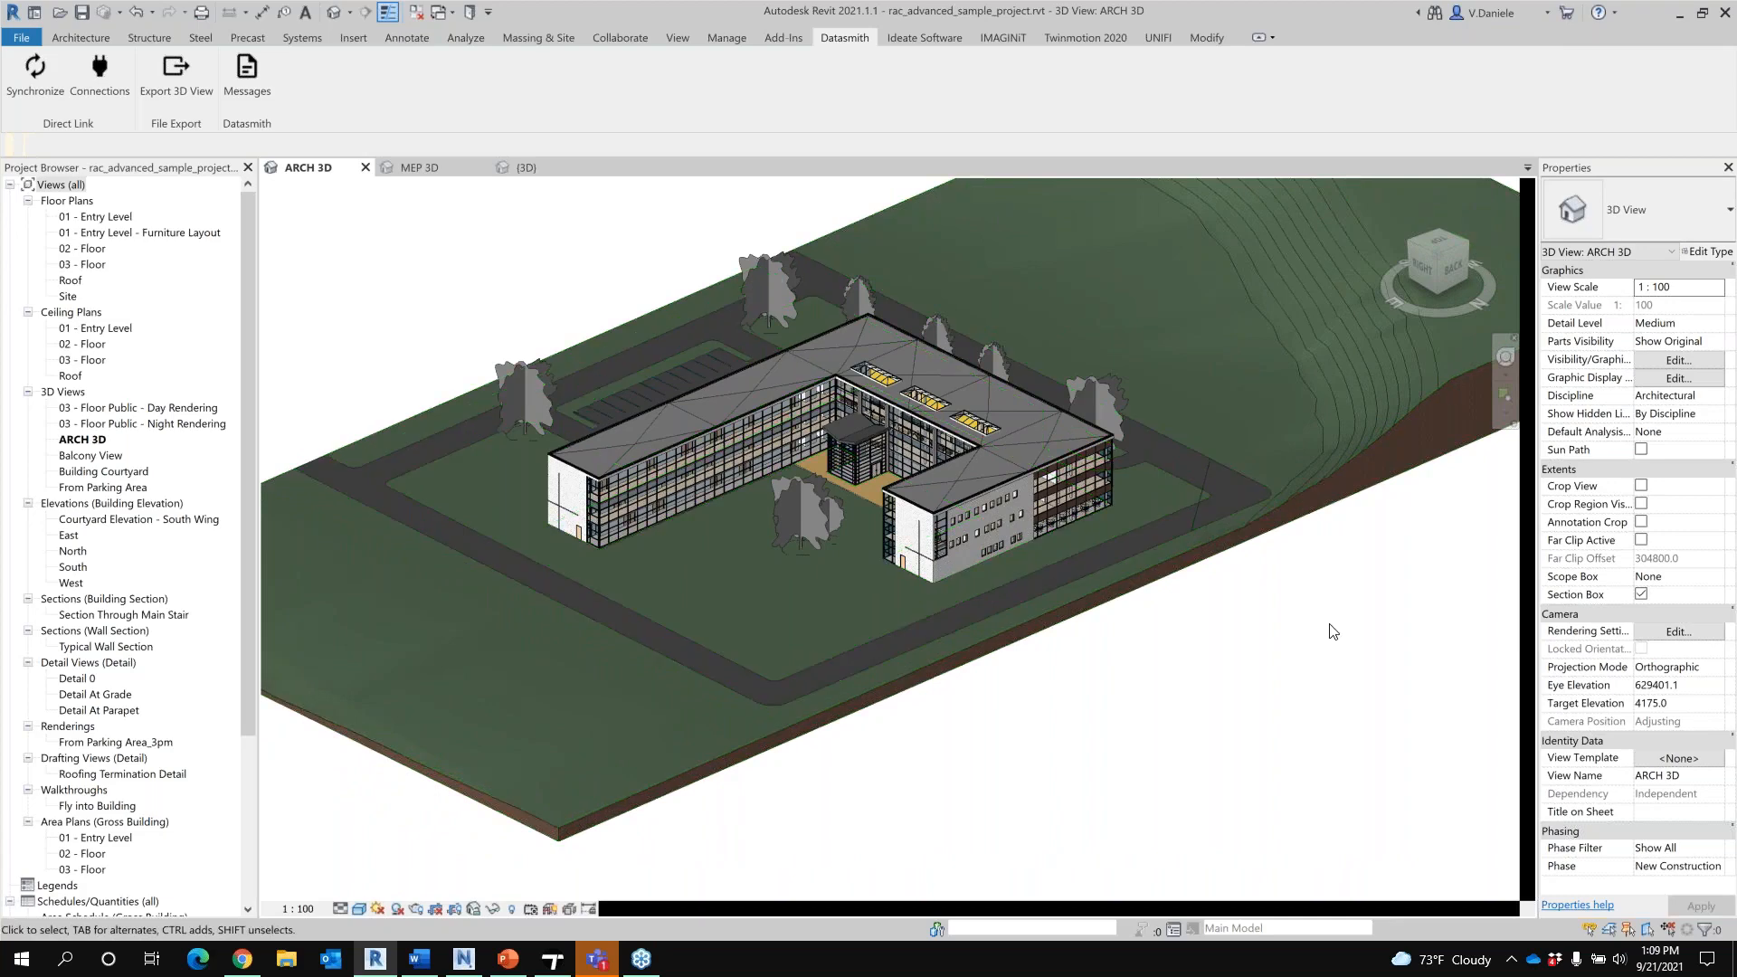
scroll(1328, 629, down, 2)
scroll(1266, 687, down, 2)
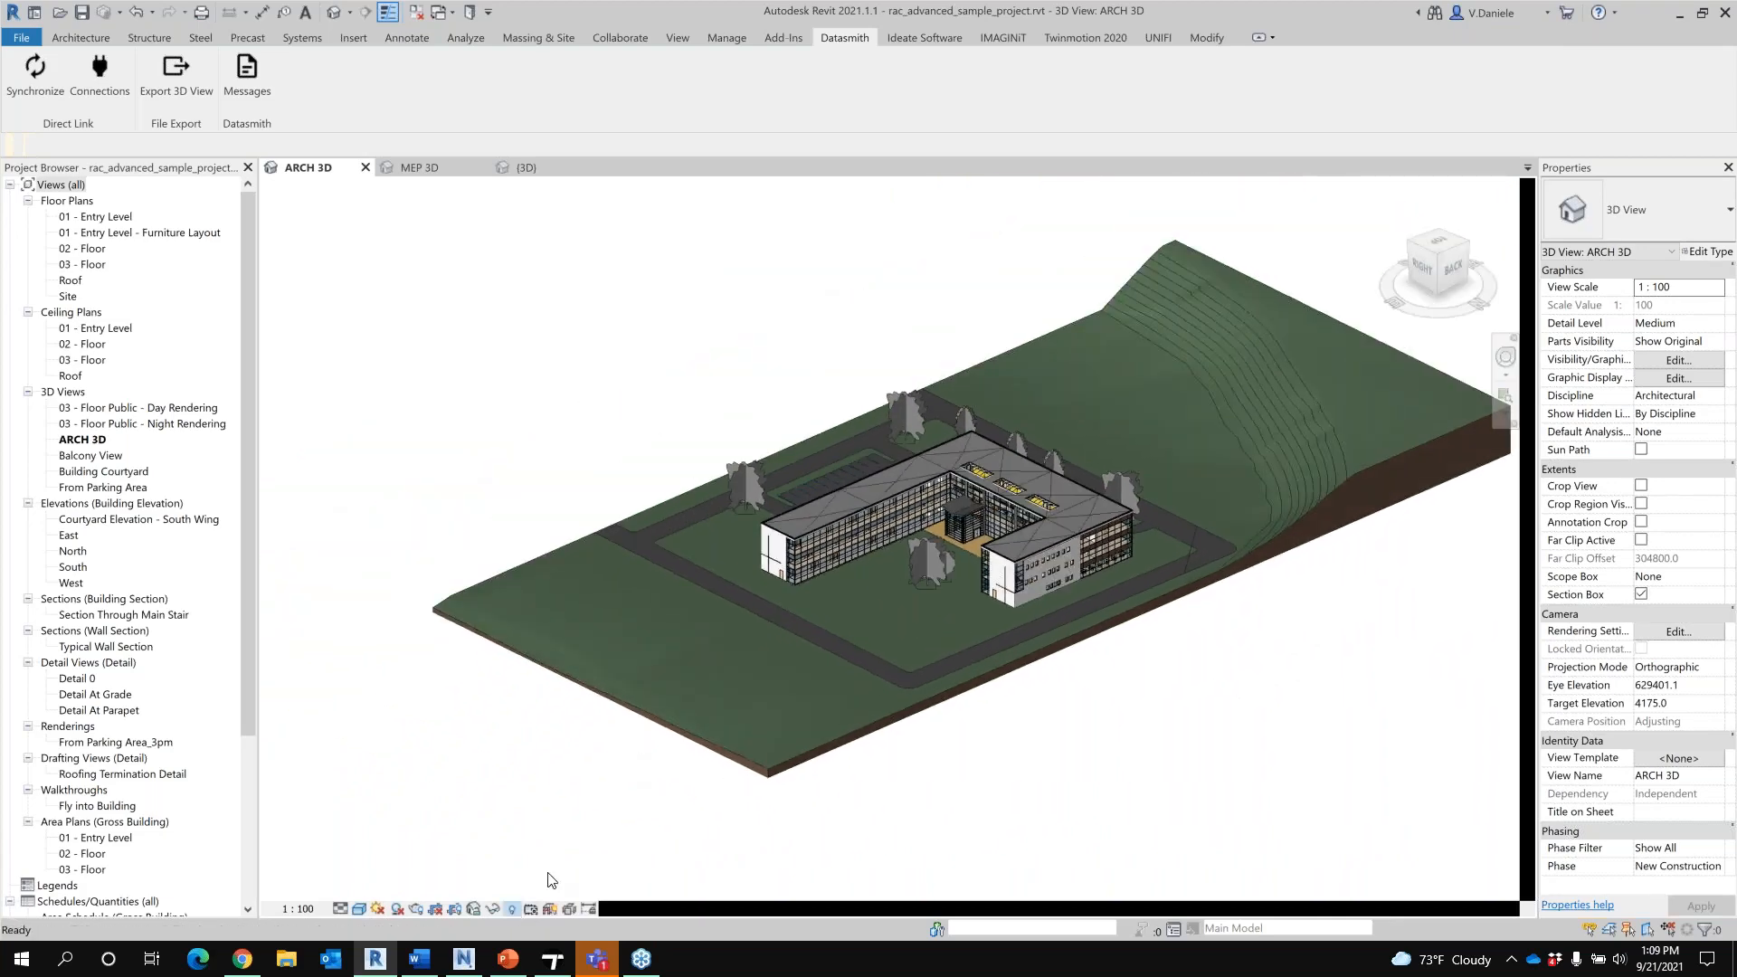
click(649, 658)
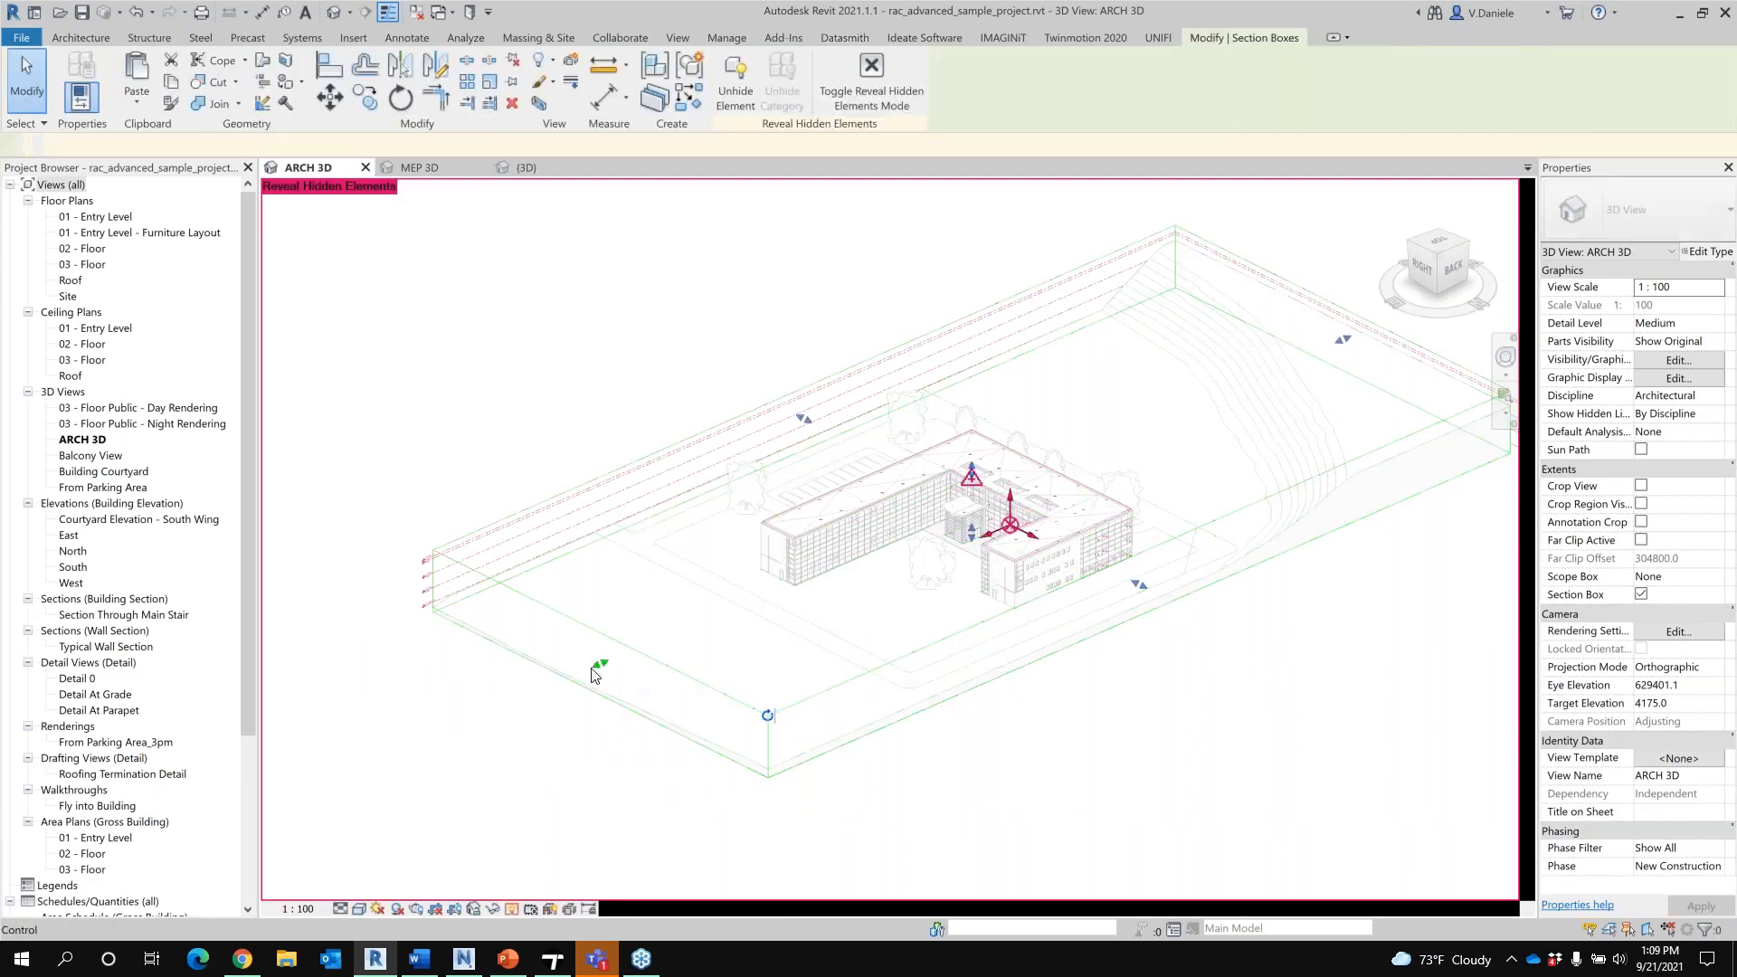
drag(599, 665, 467, 723)
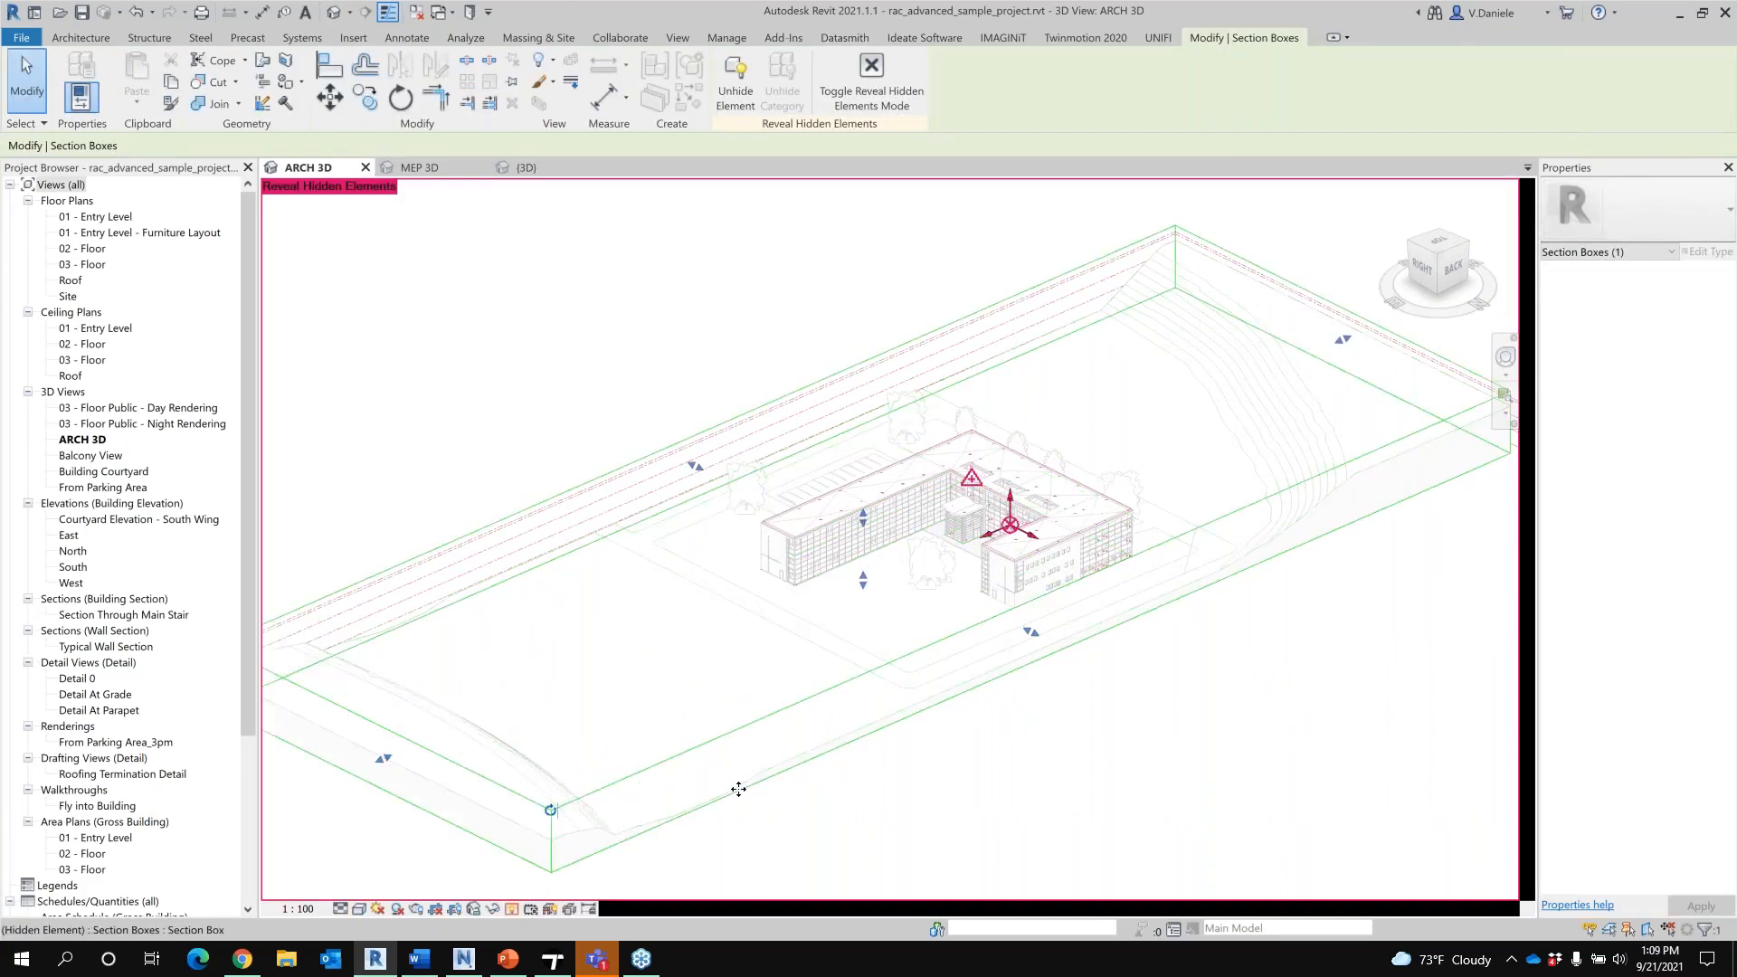
click(1167, 796)
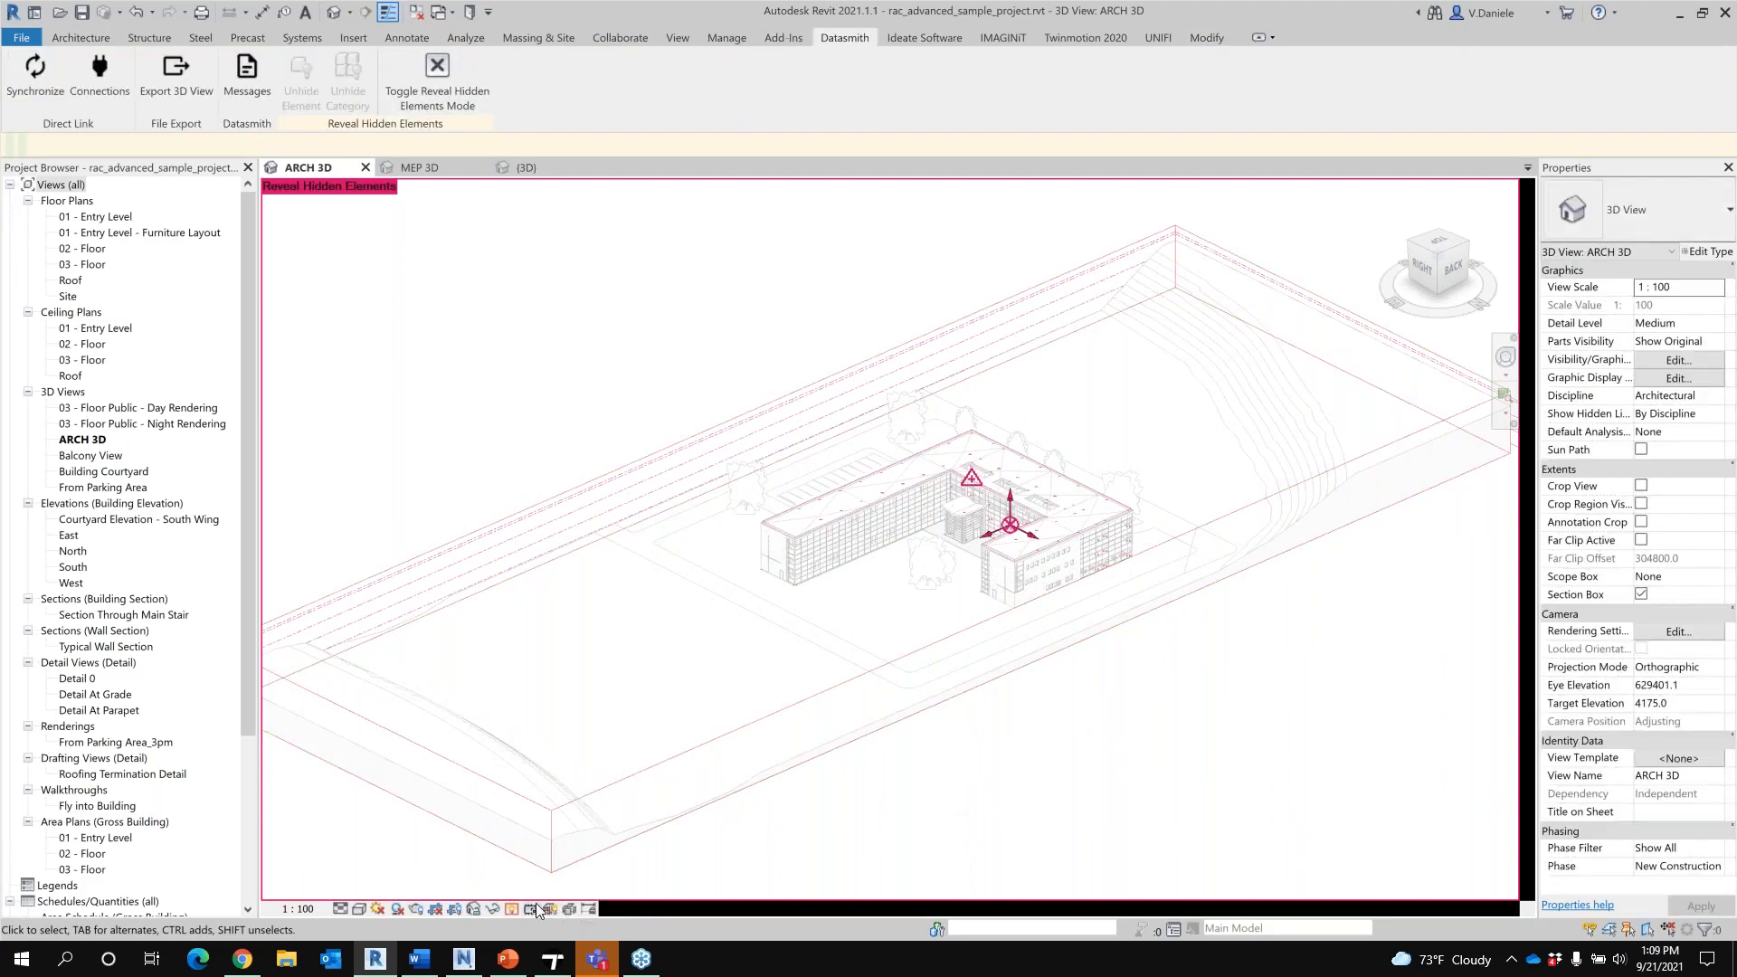
click(513, 908)
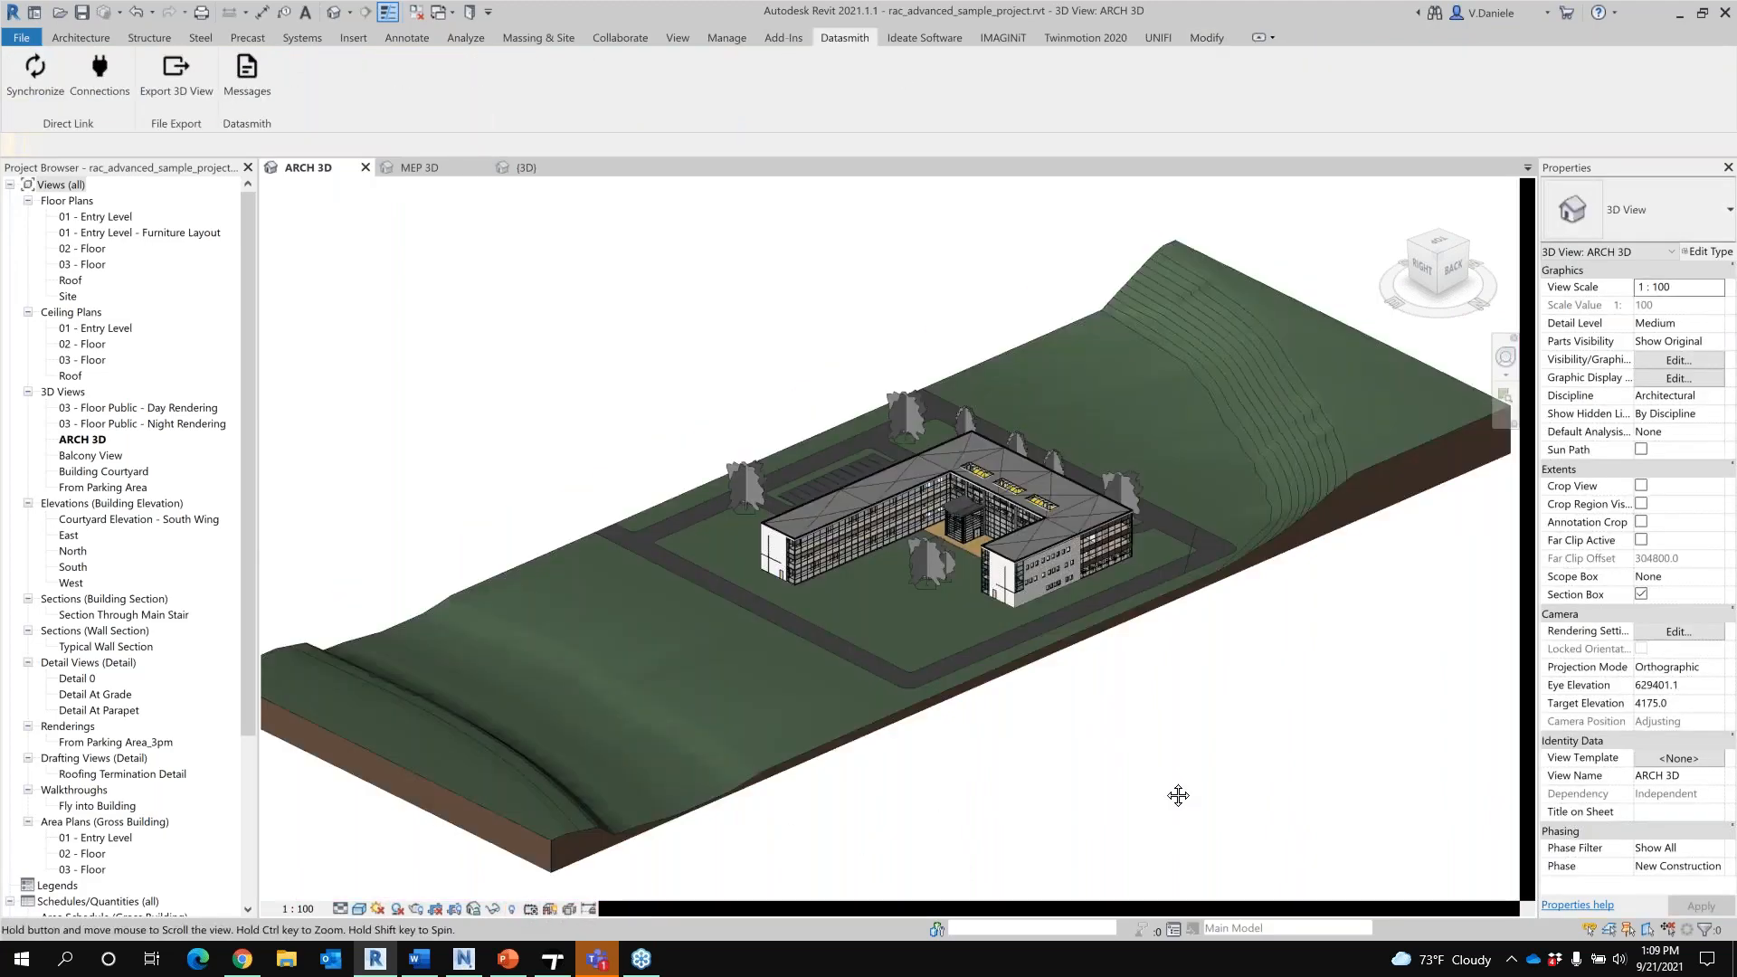
middle_drag(1178, 795, 1173, 784)
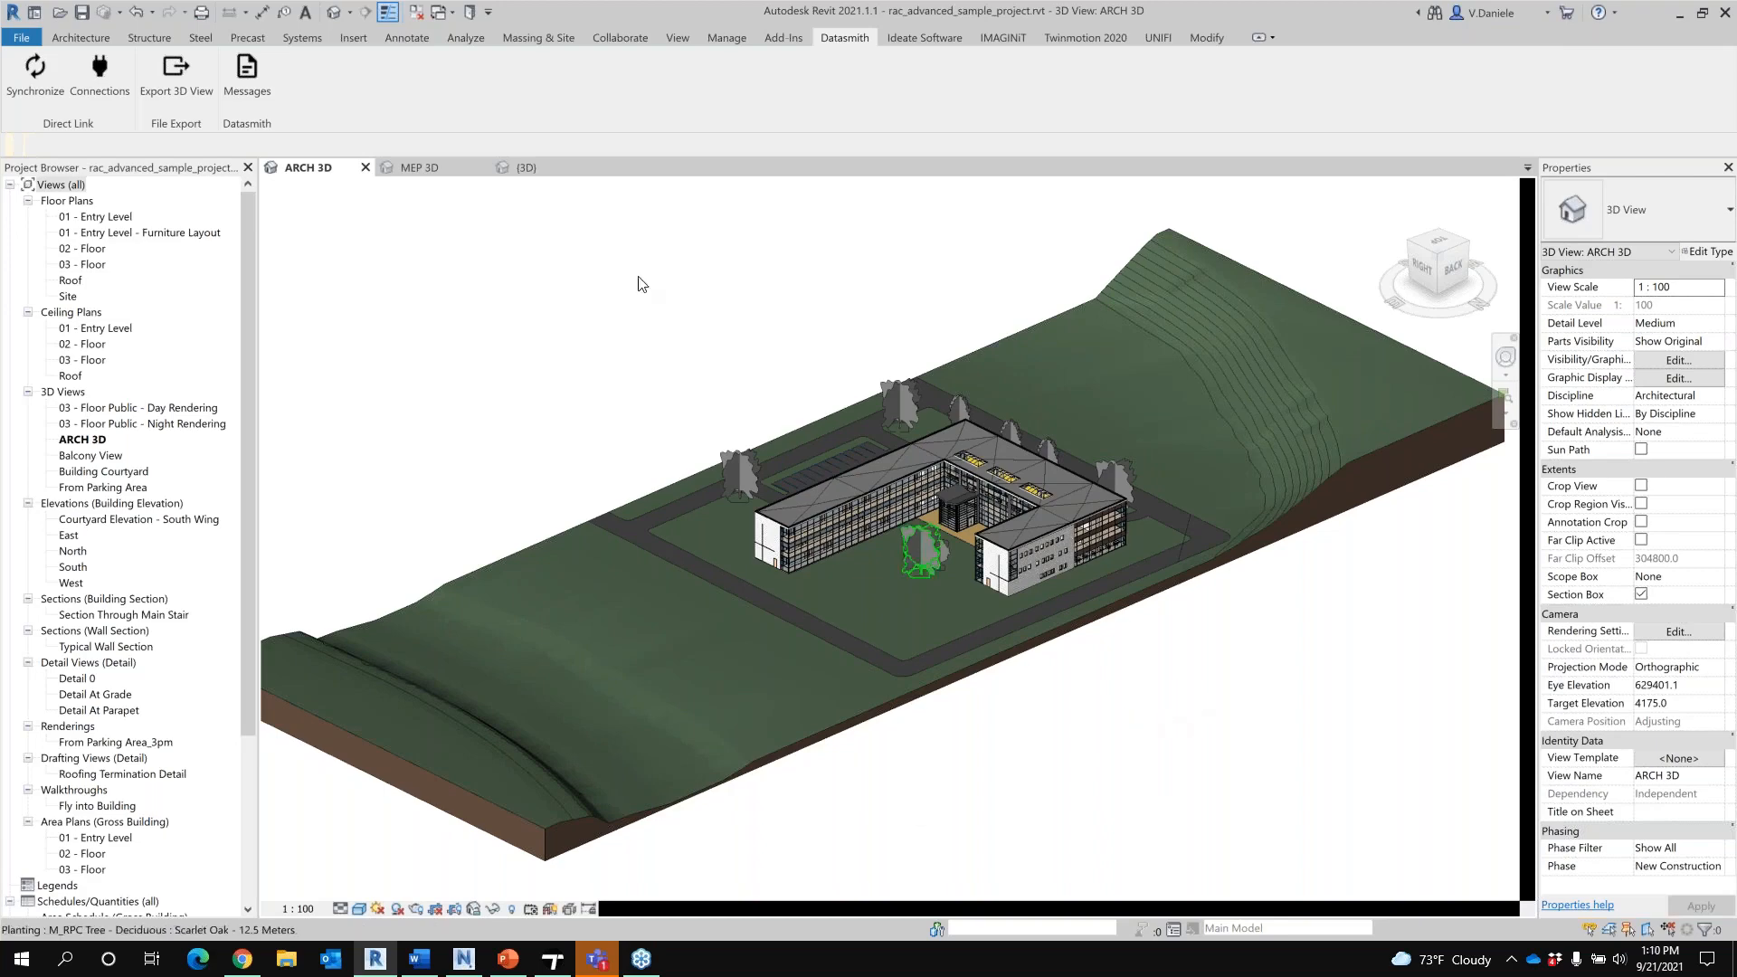
Export the ARCH 3D view as an Unreal Datasmith file named Arch Model_Revit into the Documents folder _Twinmotion Event_92121
click(176, 72)
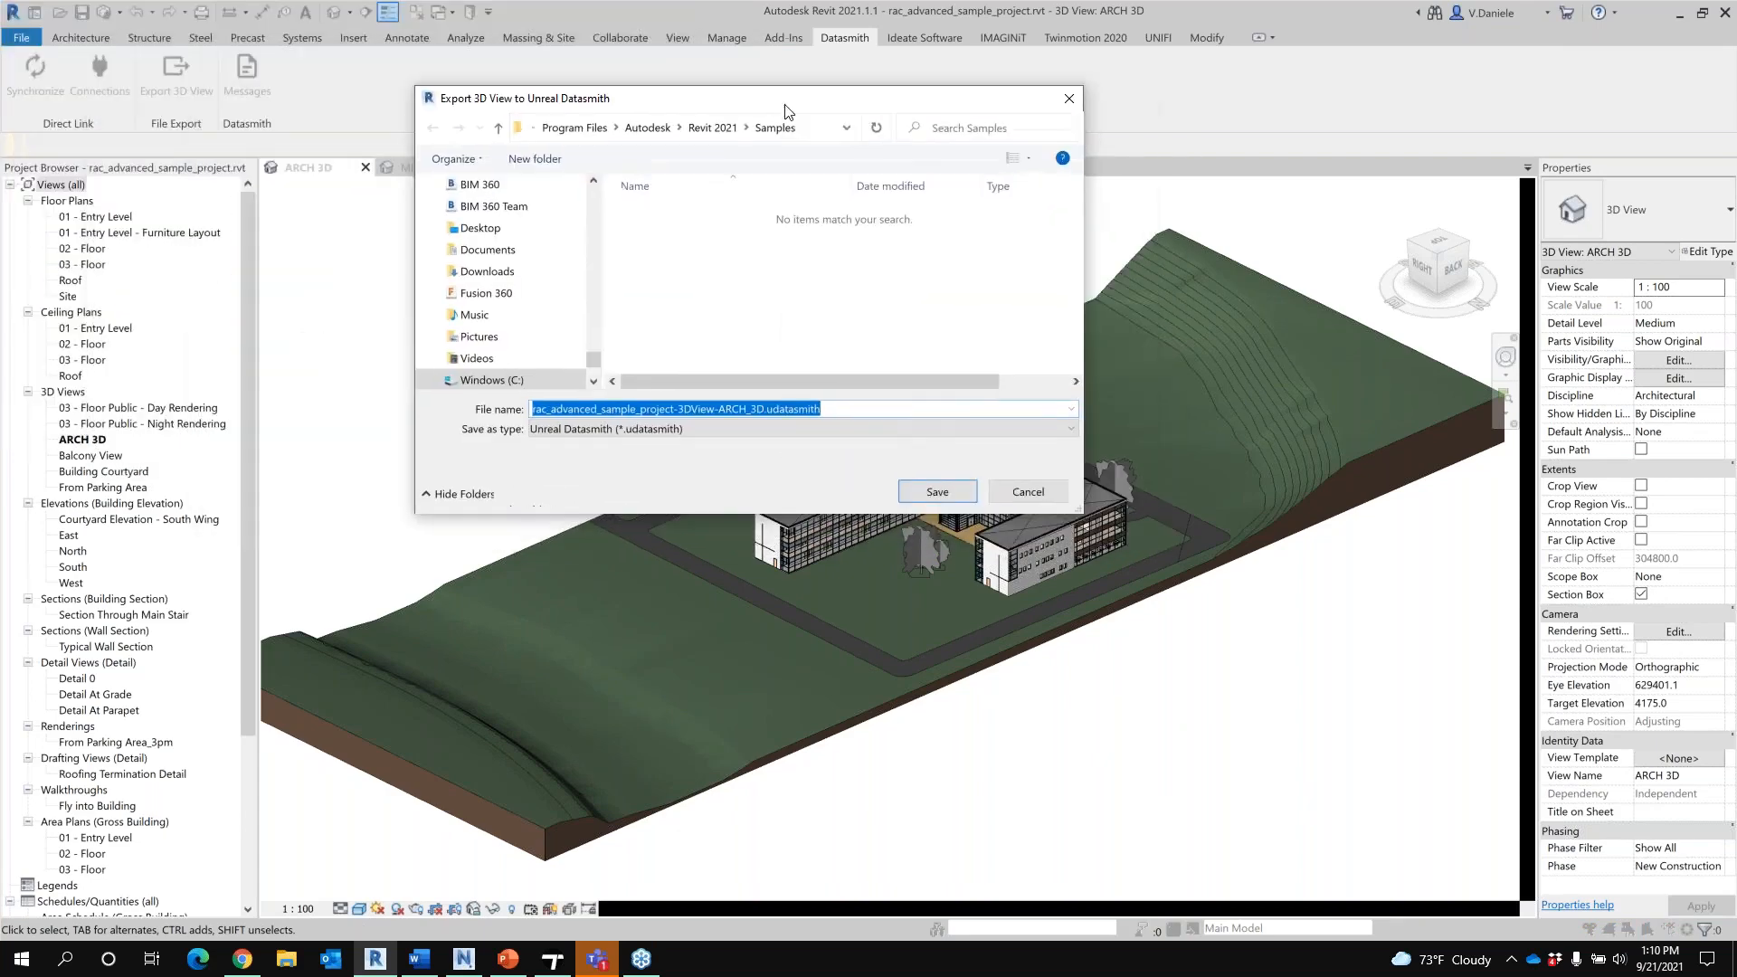
click(896, 393)
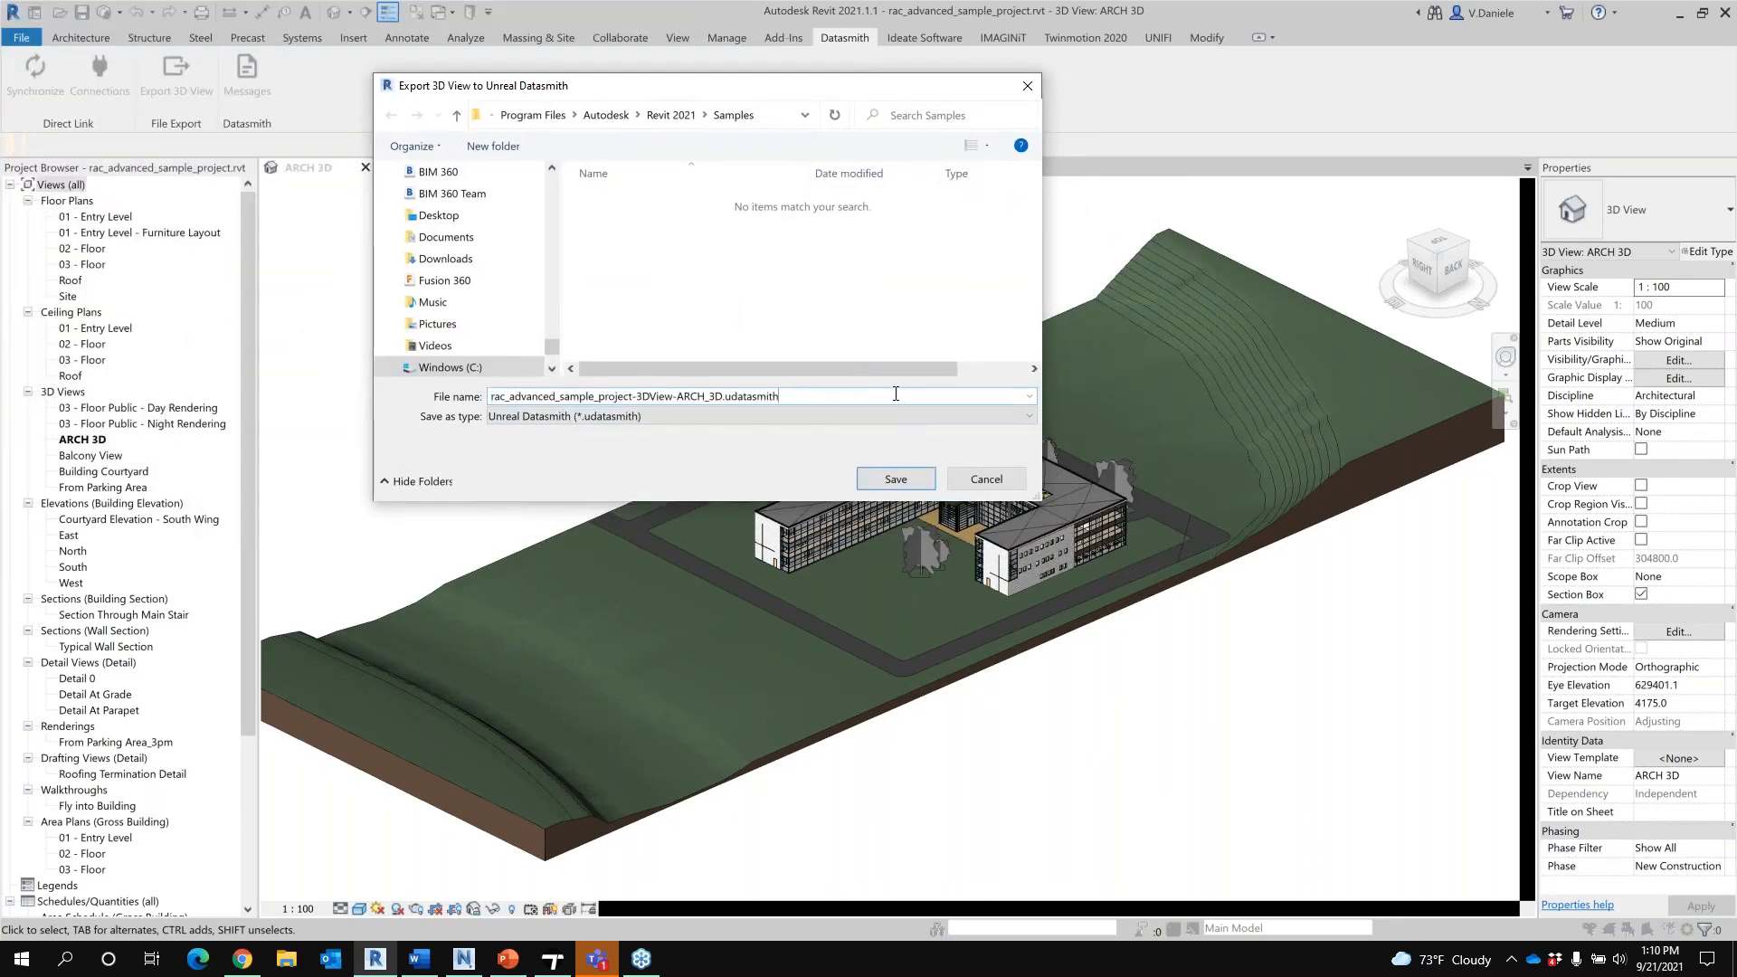
drag(873, 392, 454, 383)
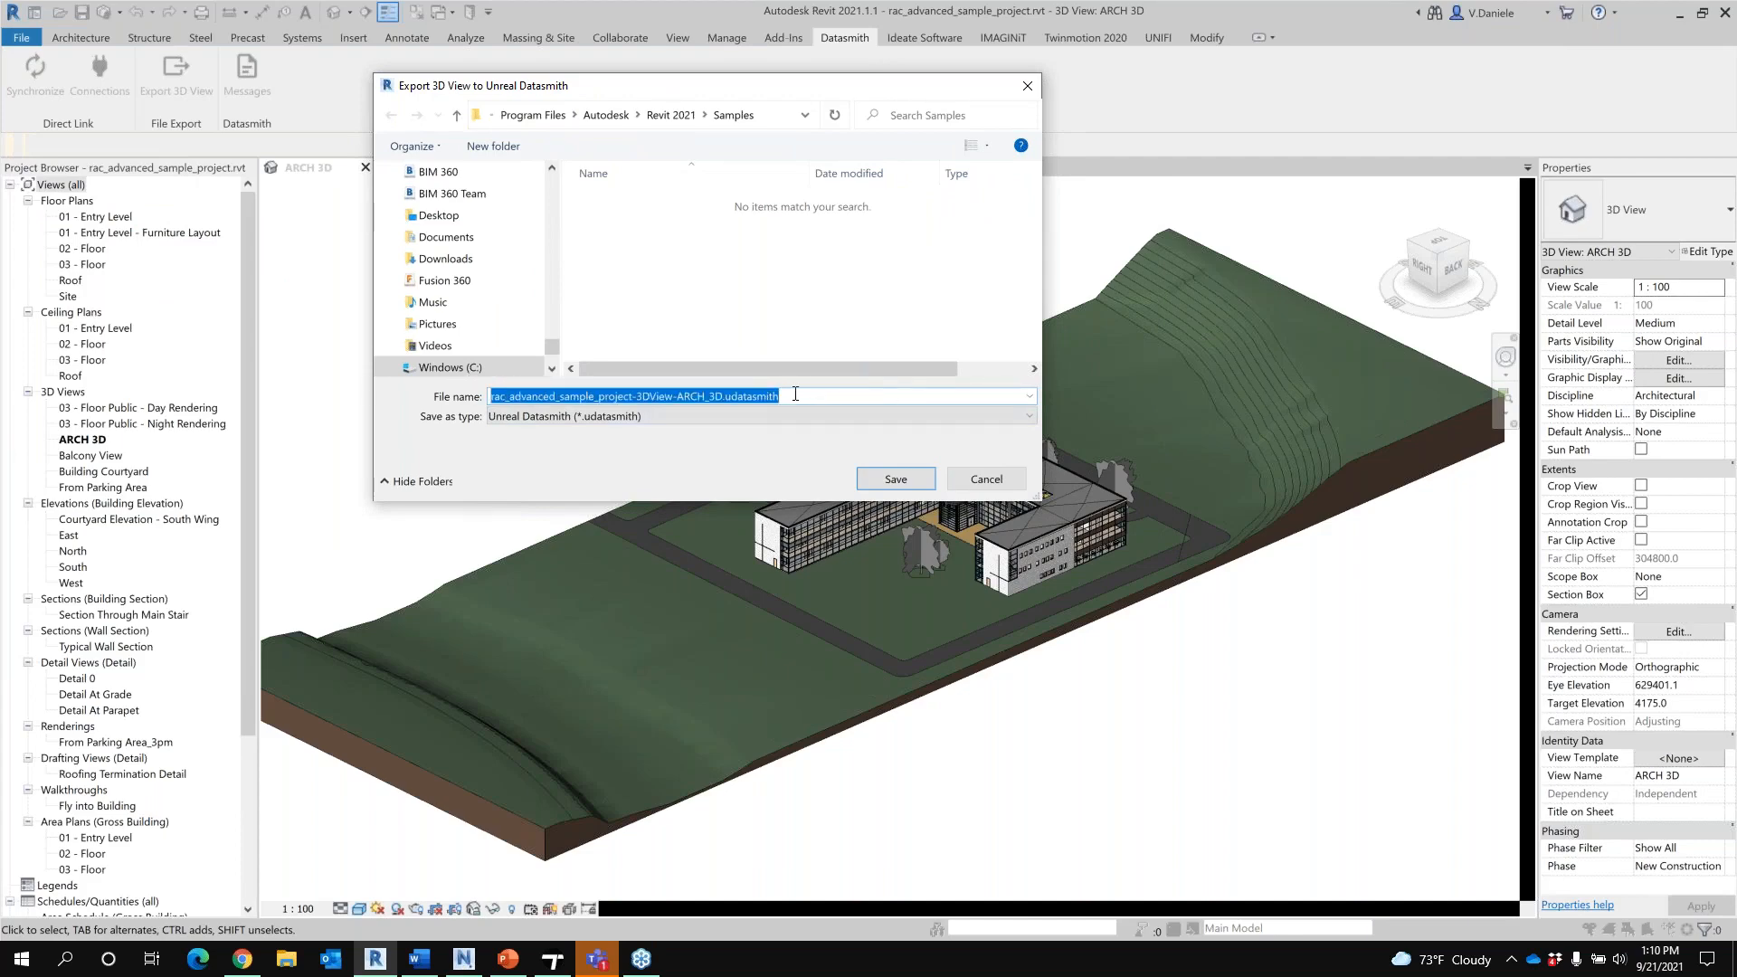
text(A)
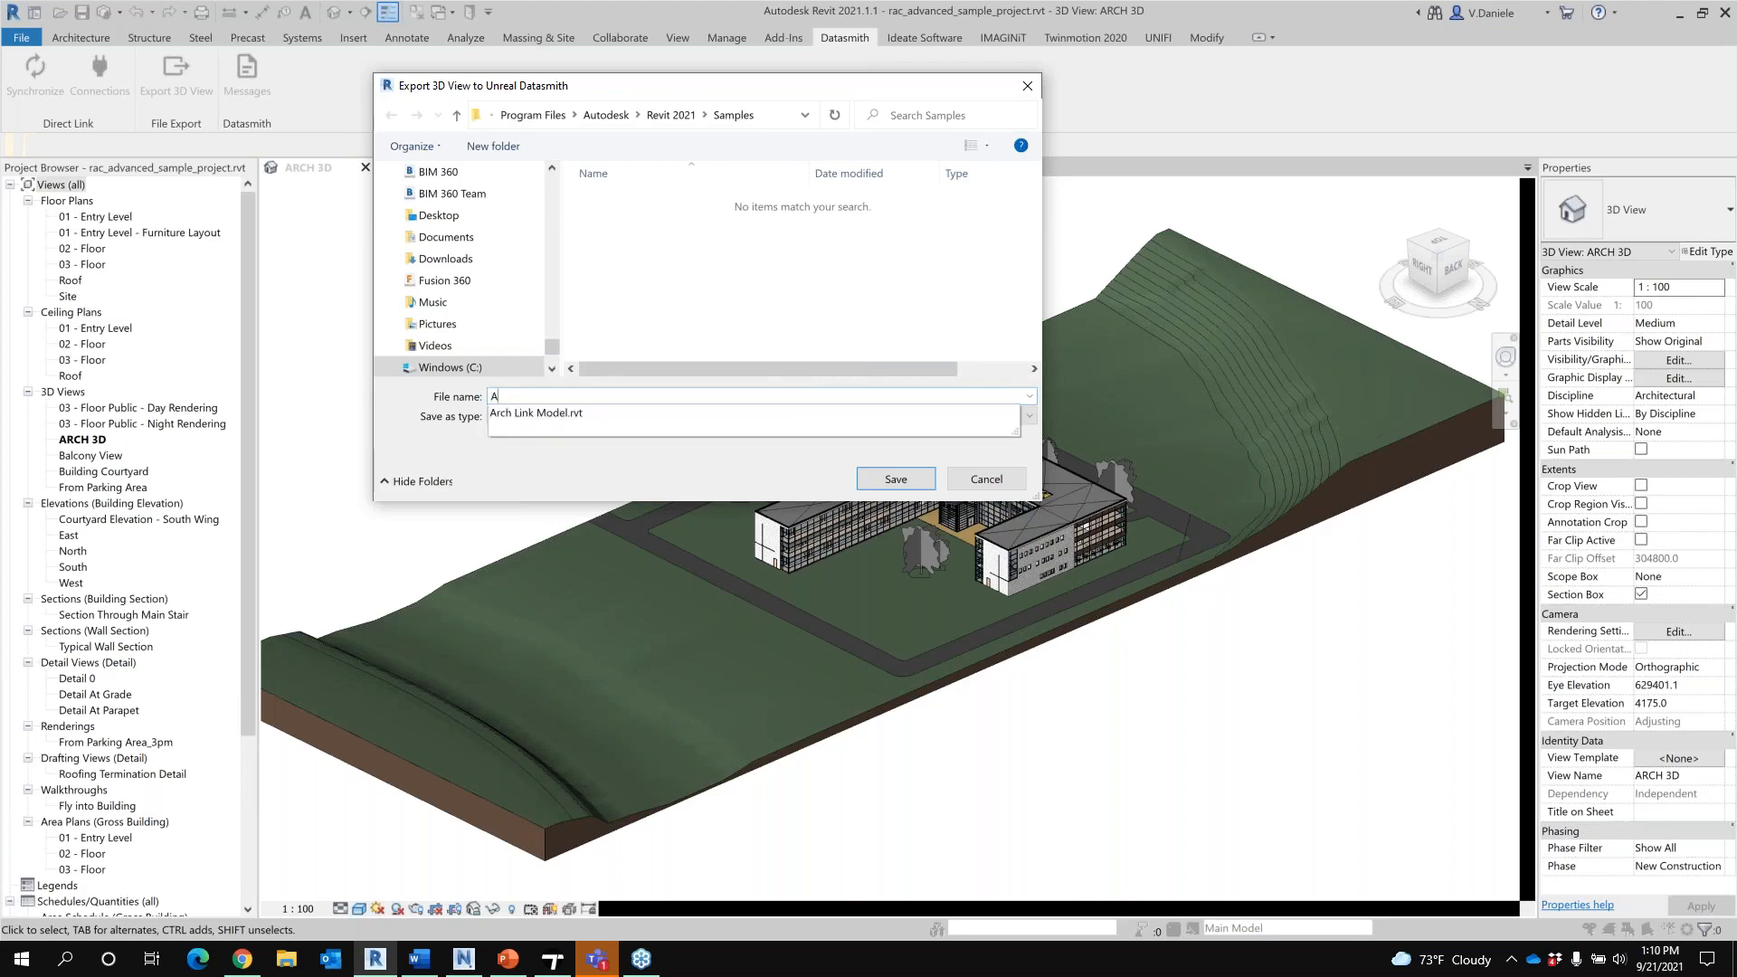
text(rch Model)
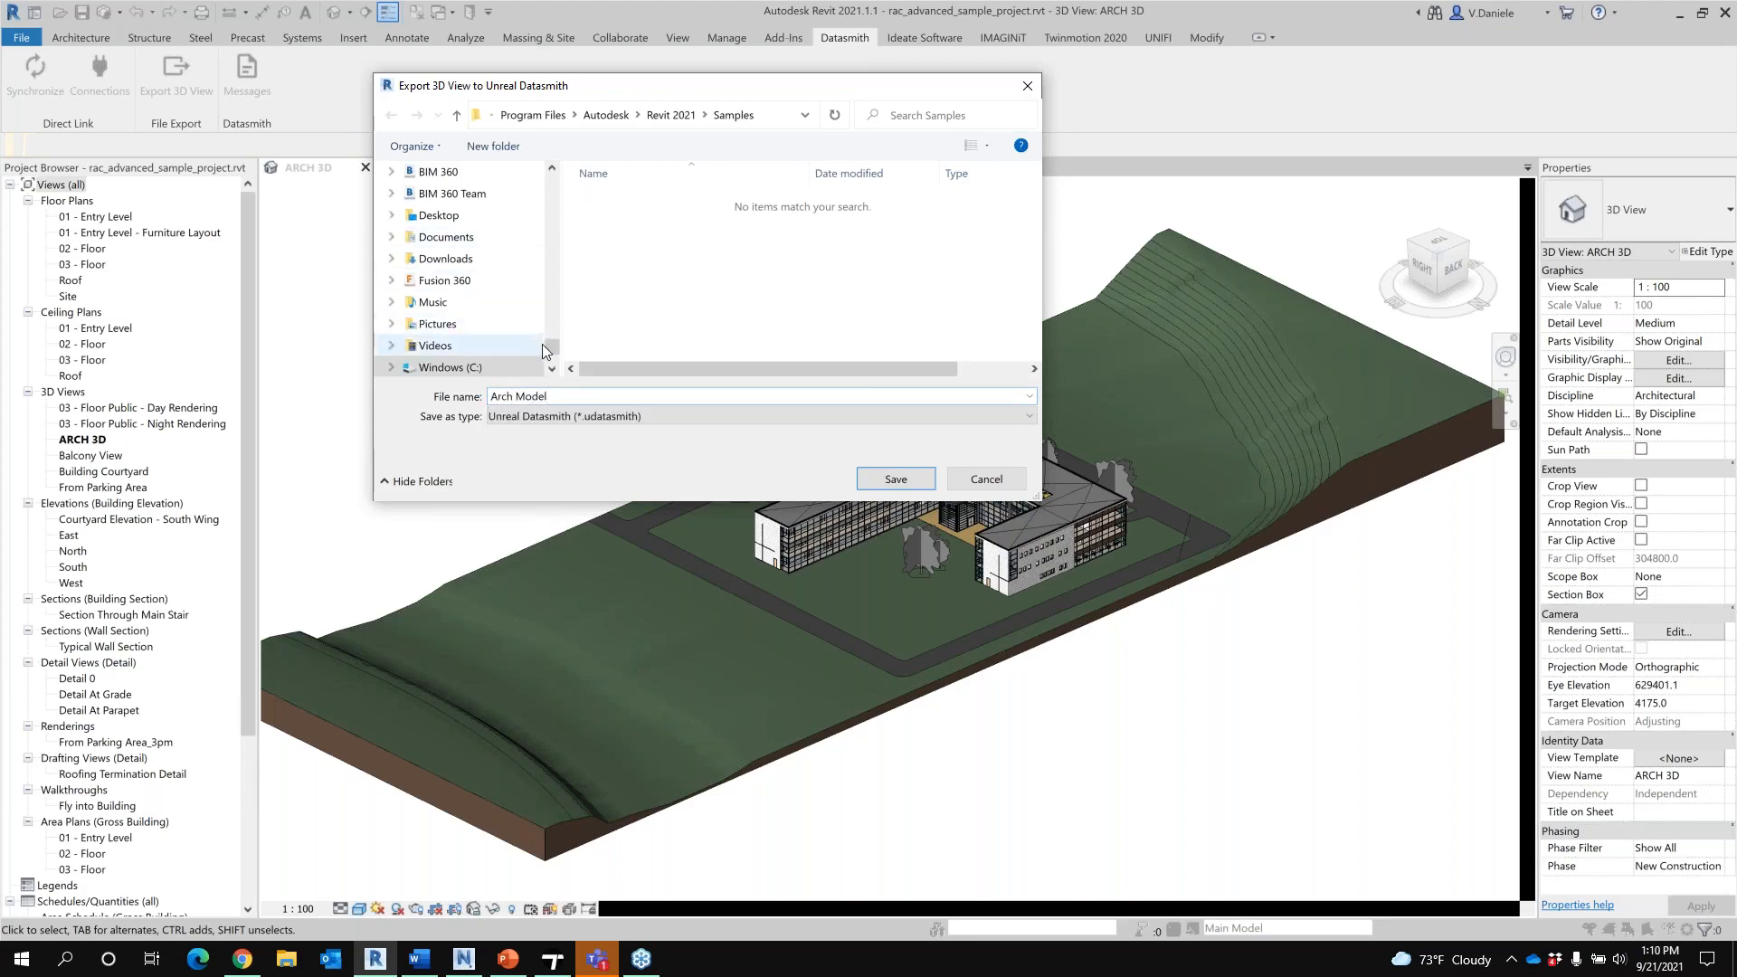
click(446, 237)
double_click(634, 201)
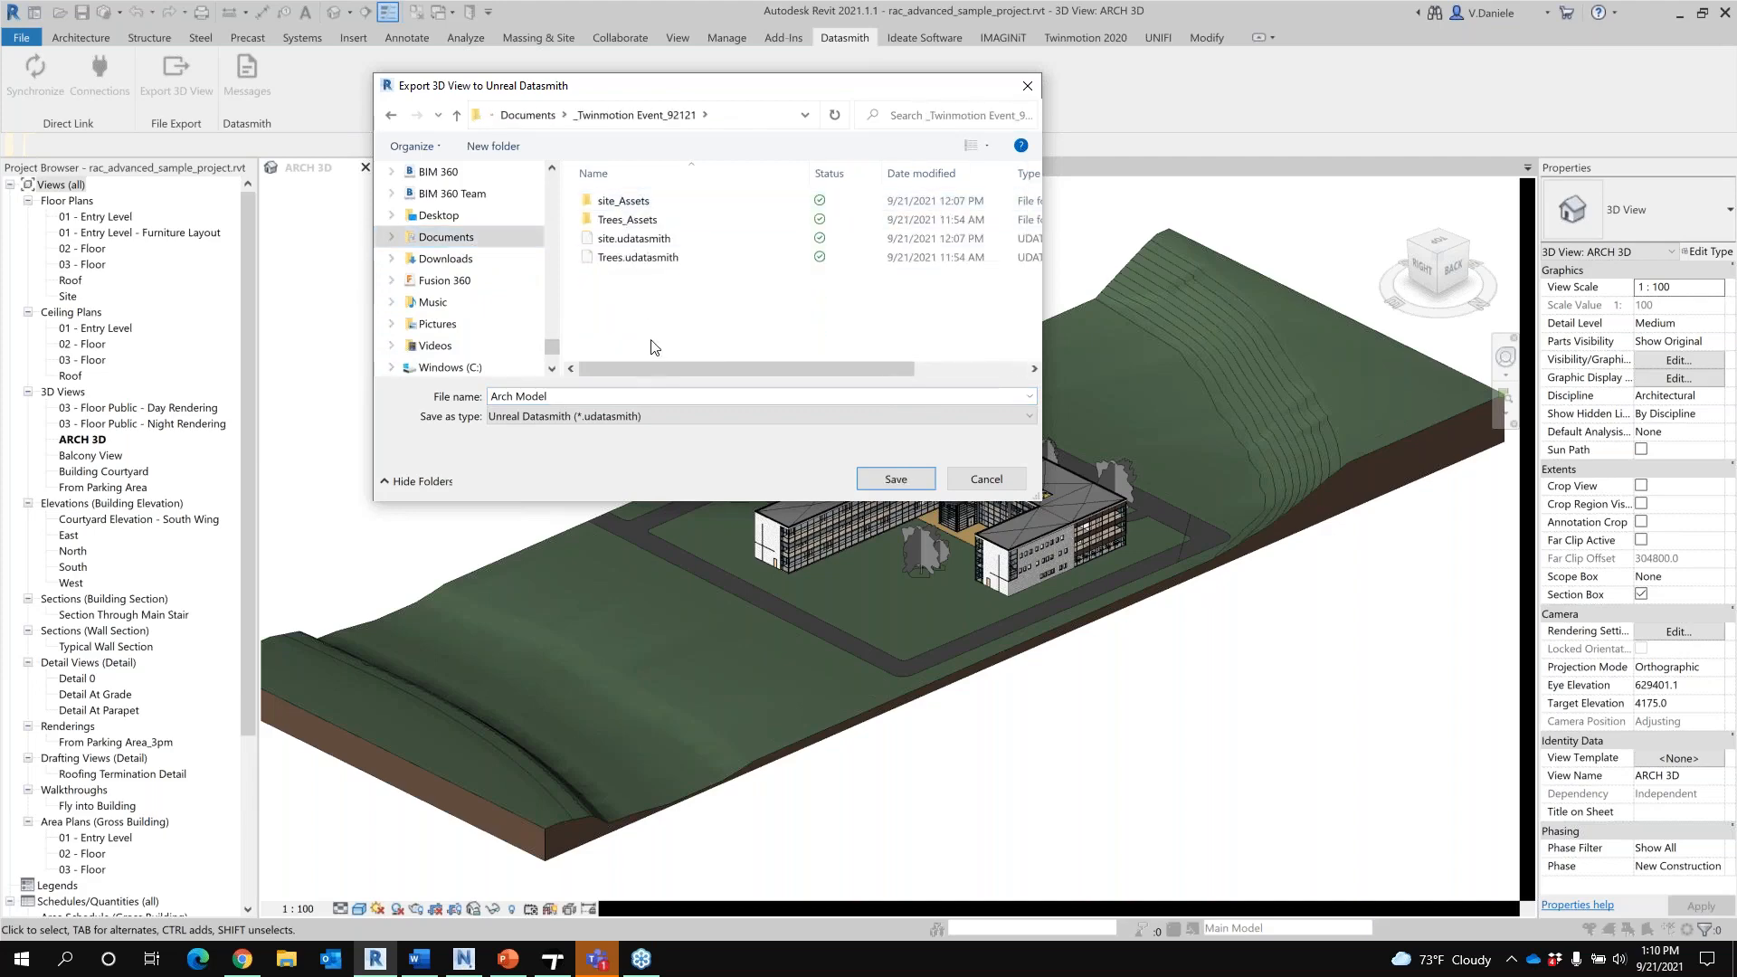
click(560, 395)
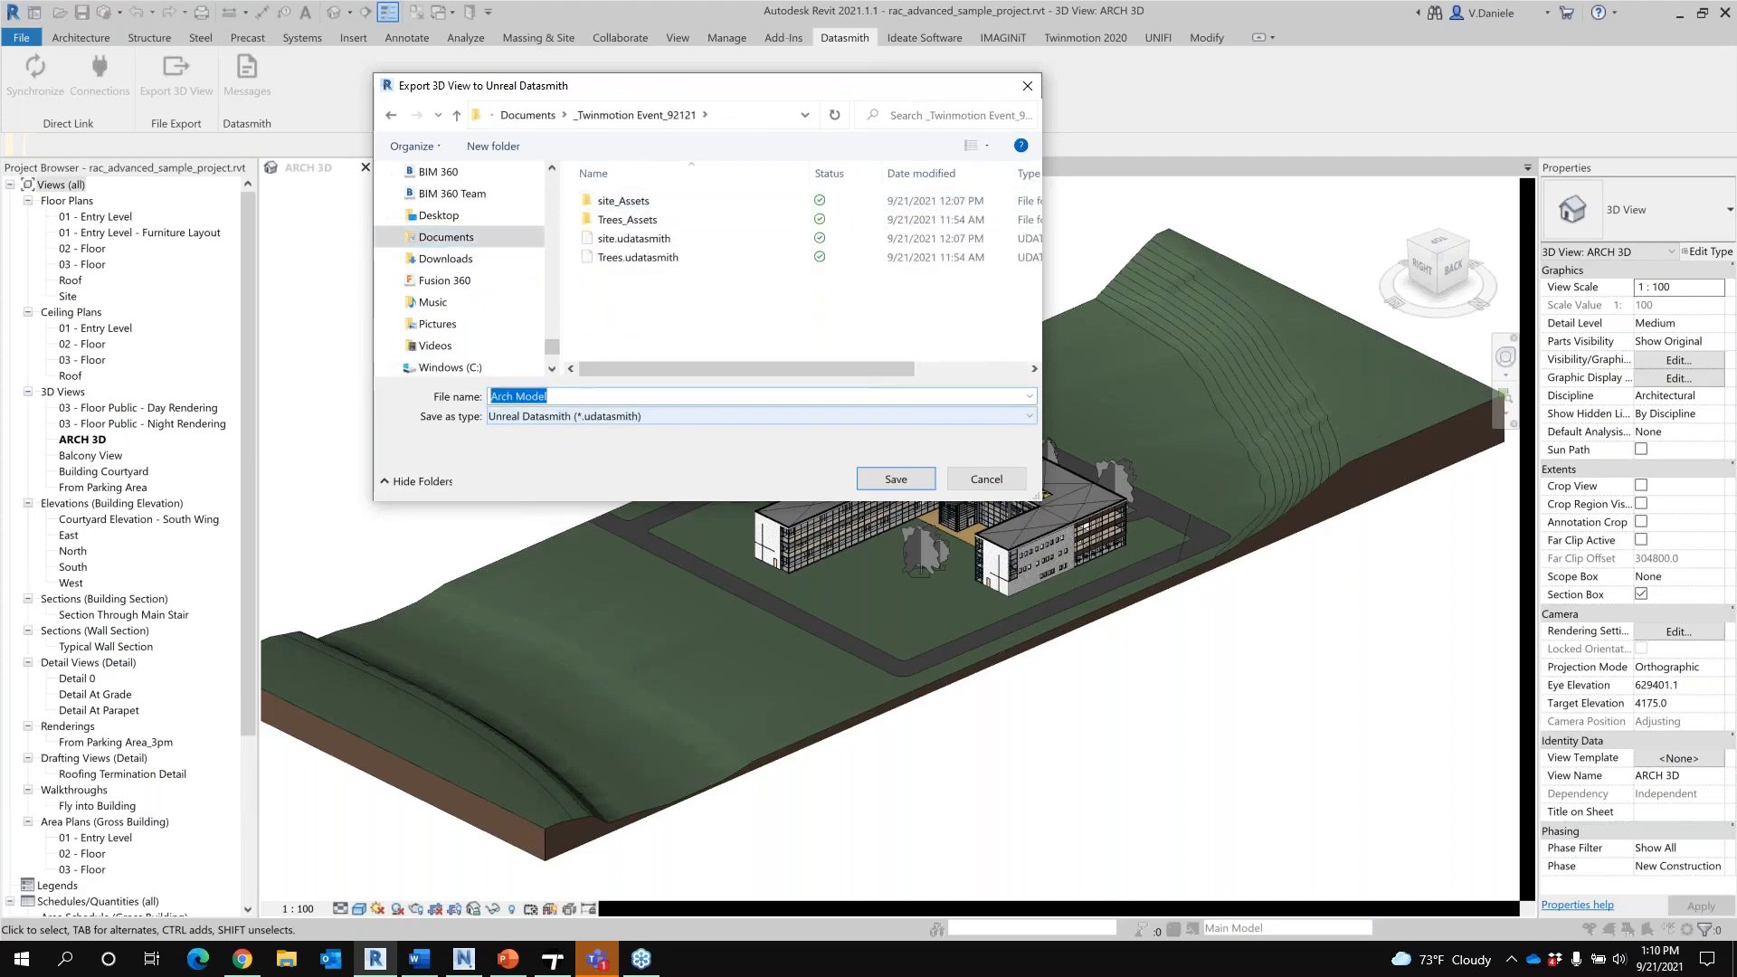
click(554, 396)
text(_Revit)
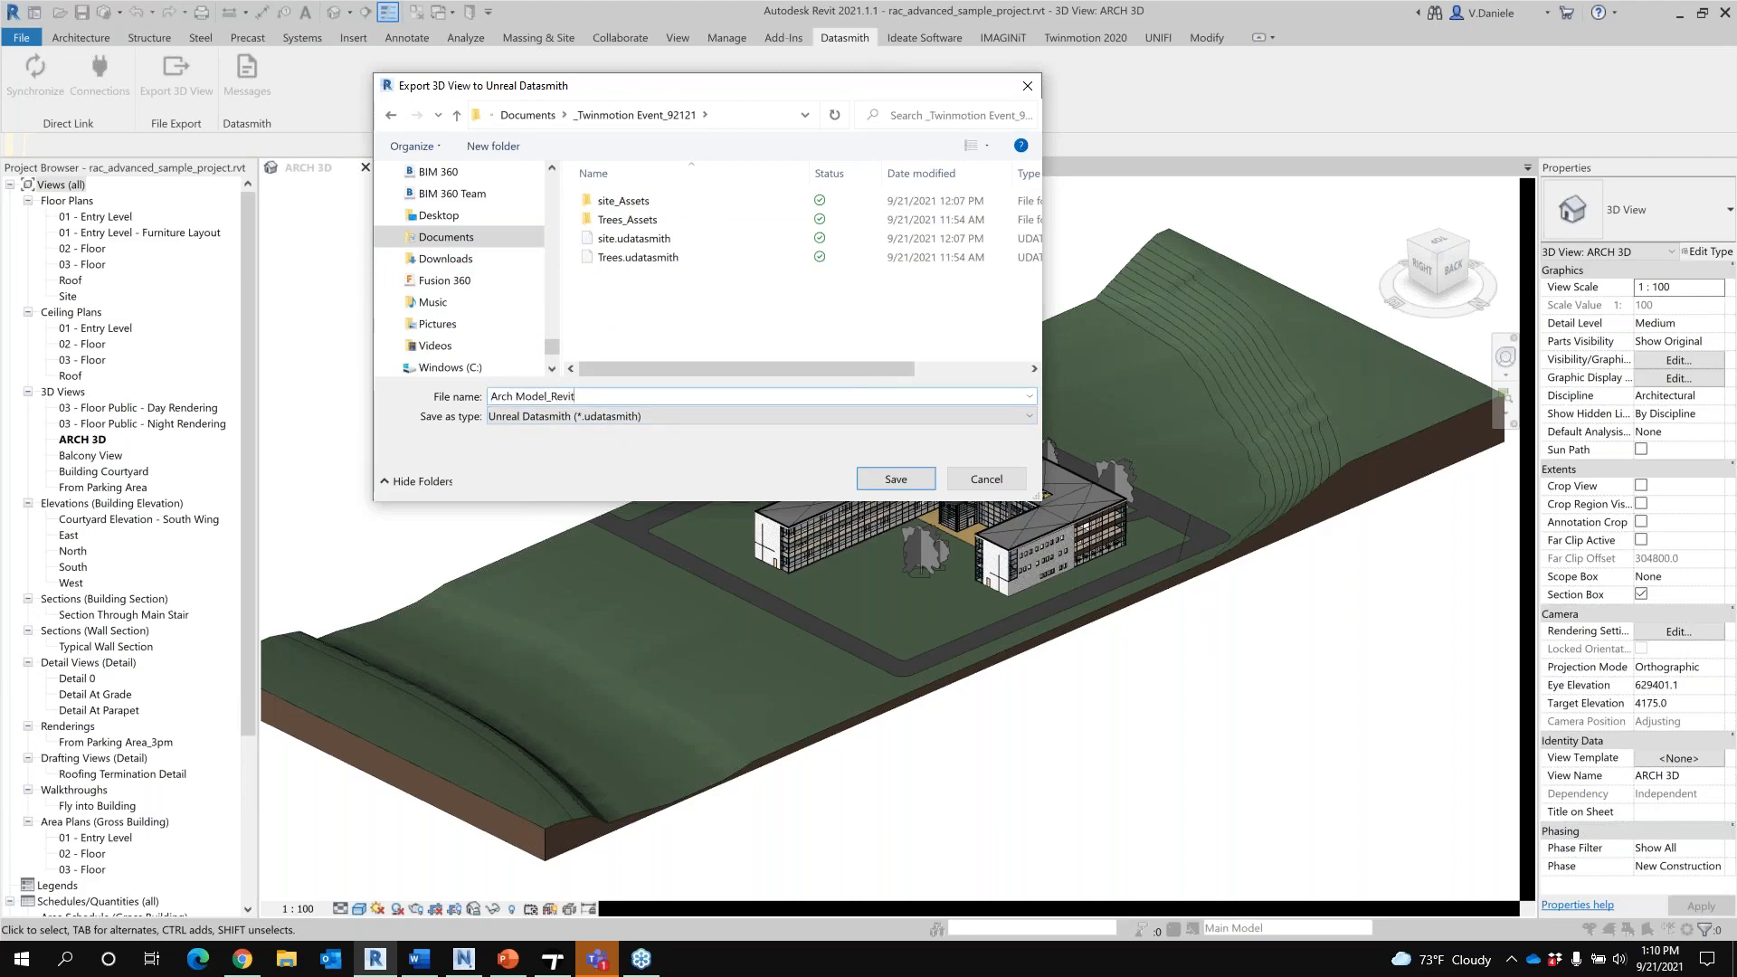
click(896, 479)
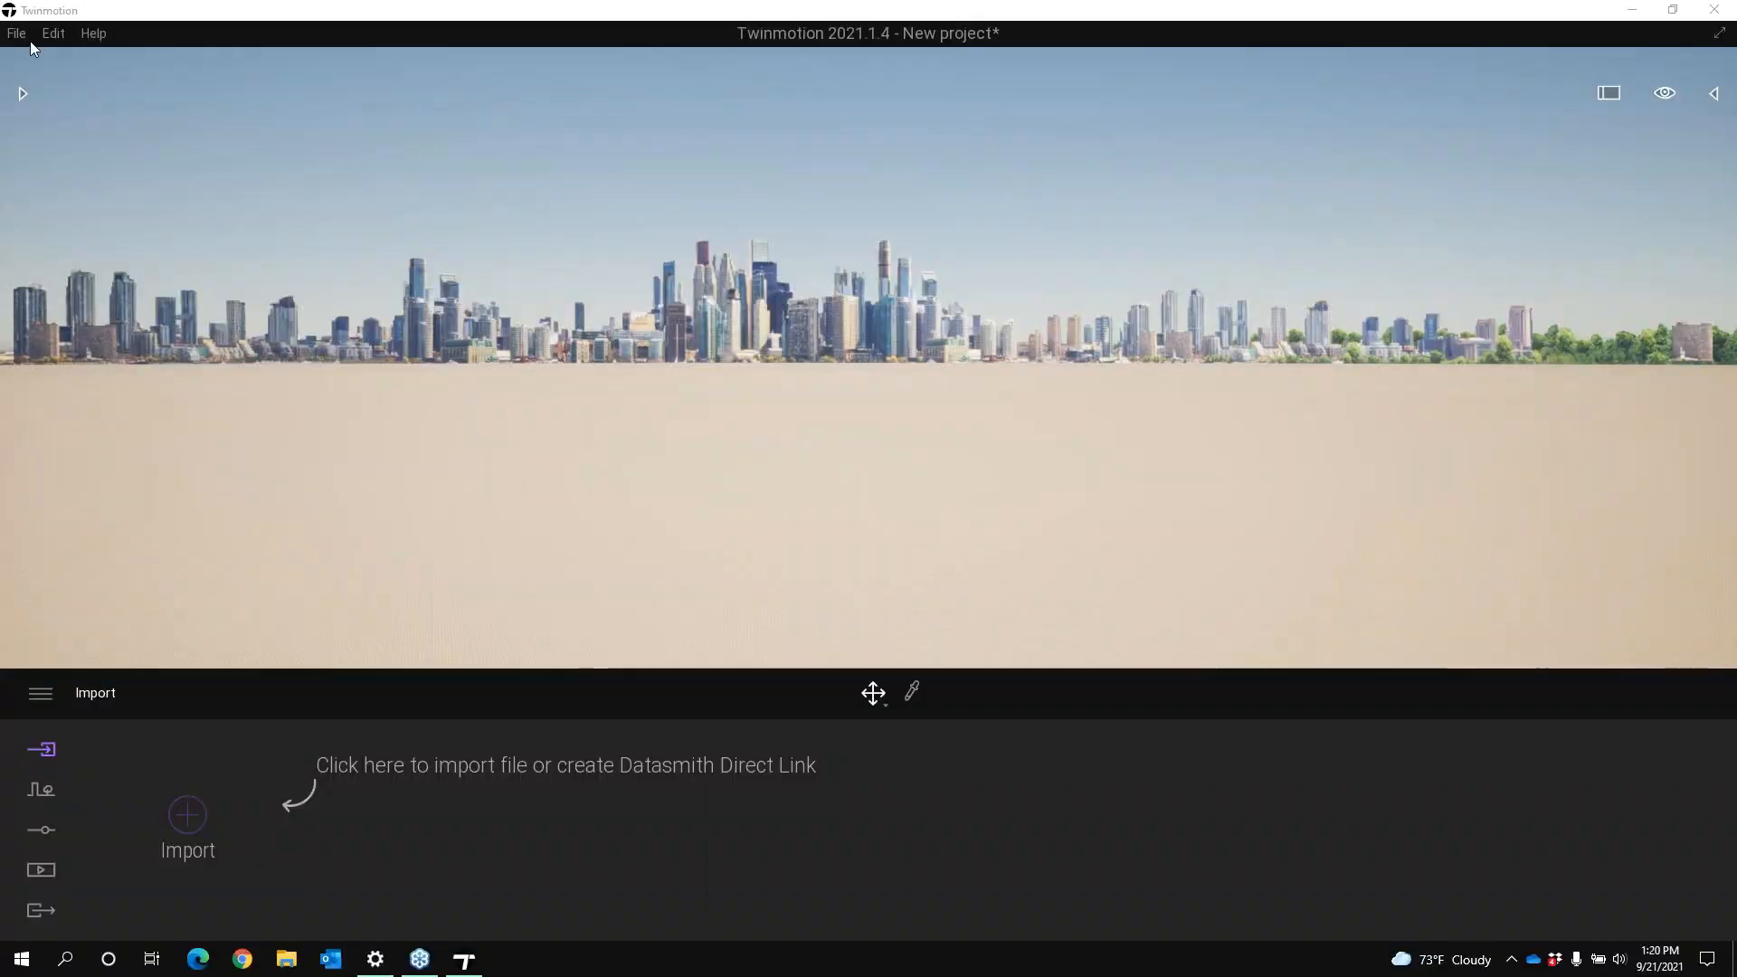
Switch to Twinmotion and choose Arch Model_Revit.udatasmith from the _Twinmotion Event_92121 folder as the geometry file to import
click(17, 36)
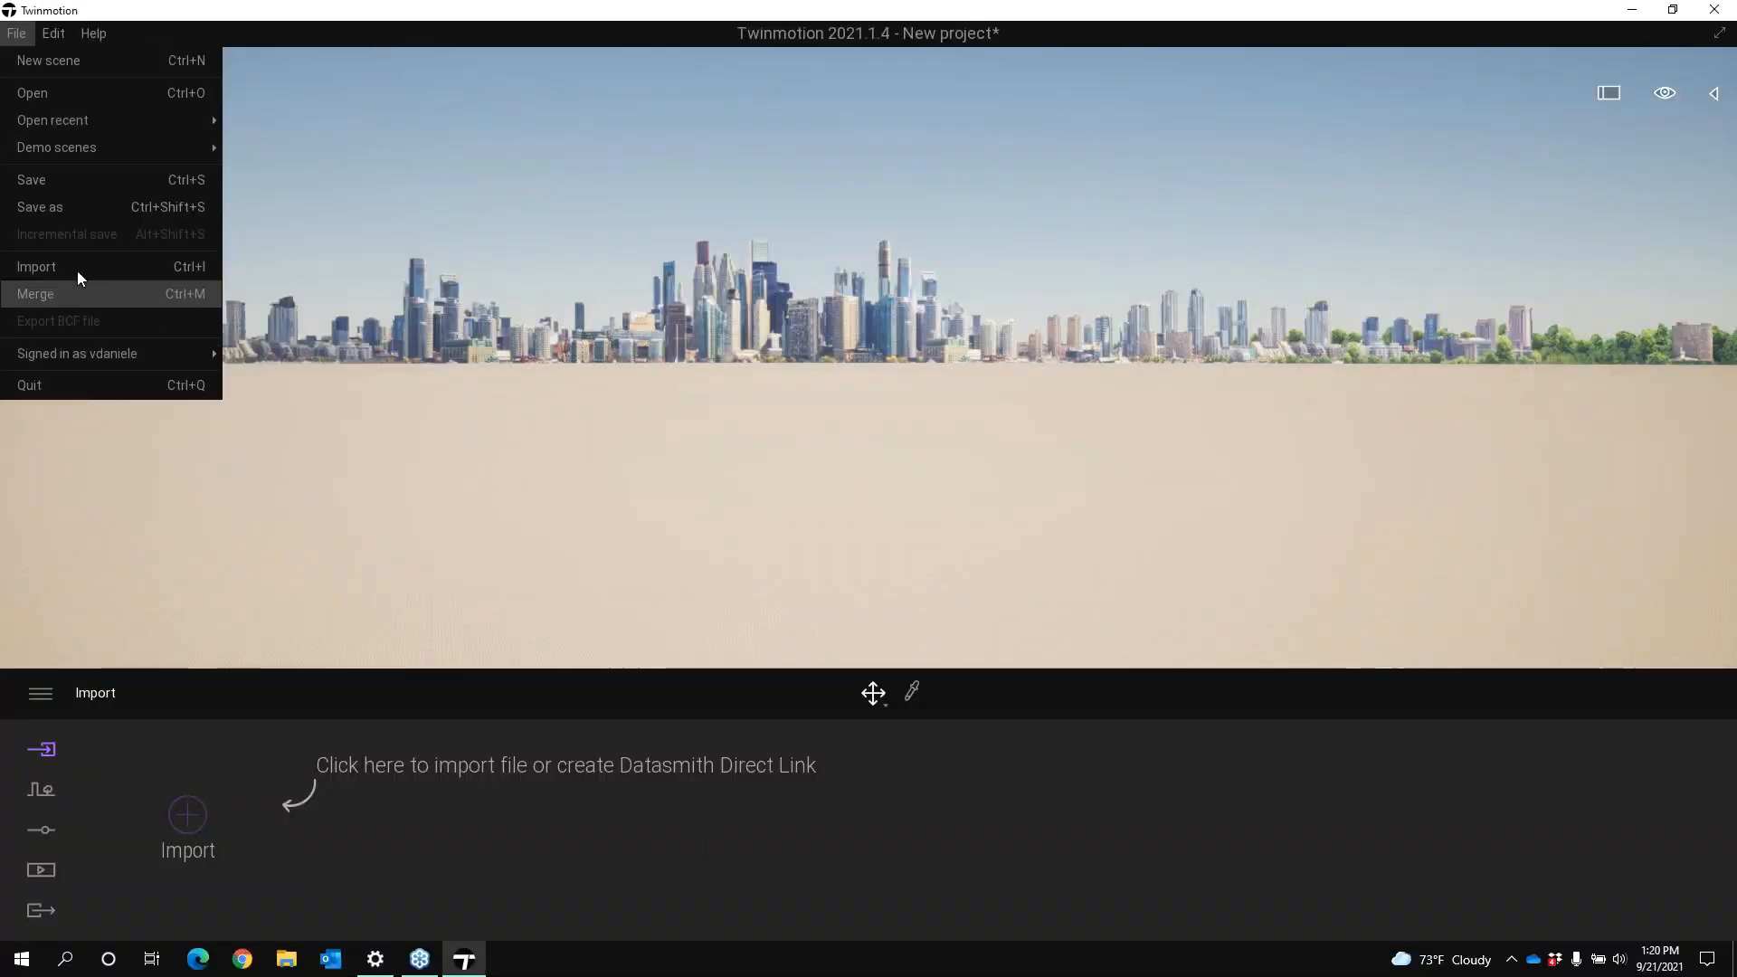
click(194, 826)
click(193, 826)
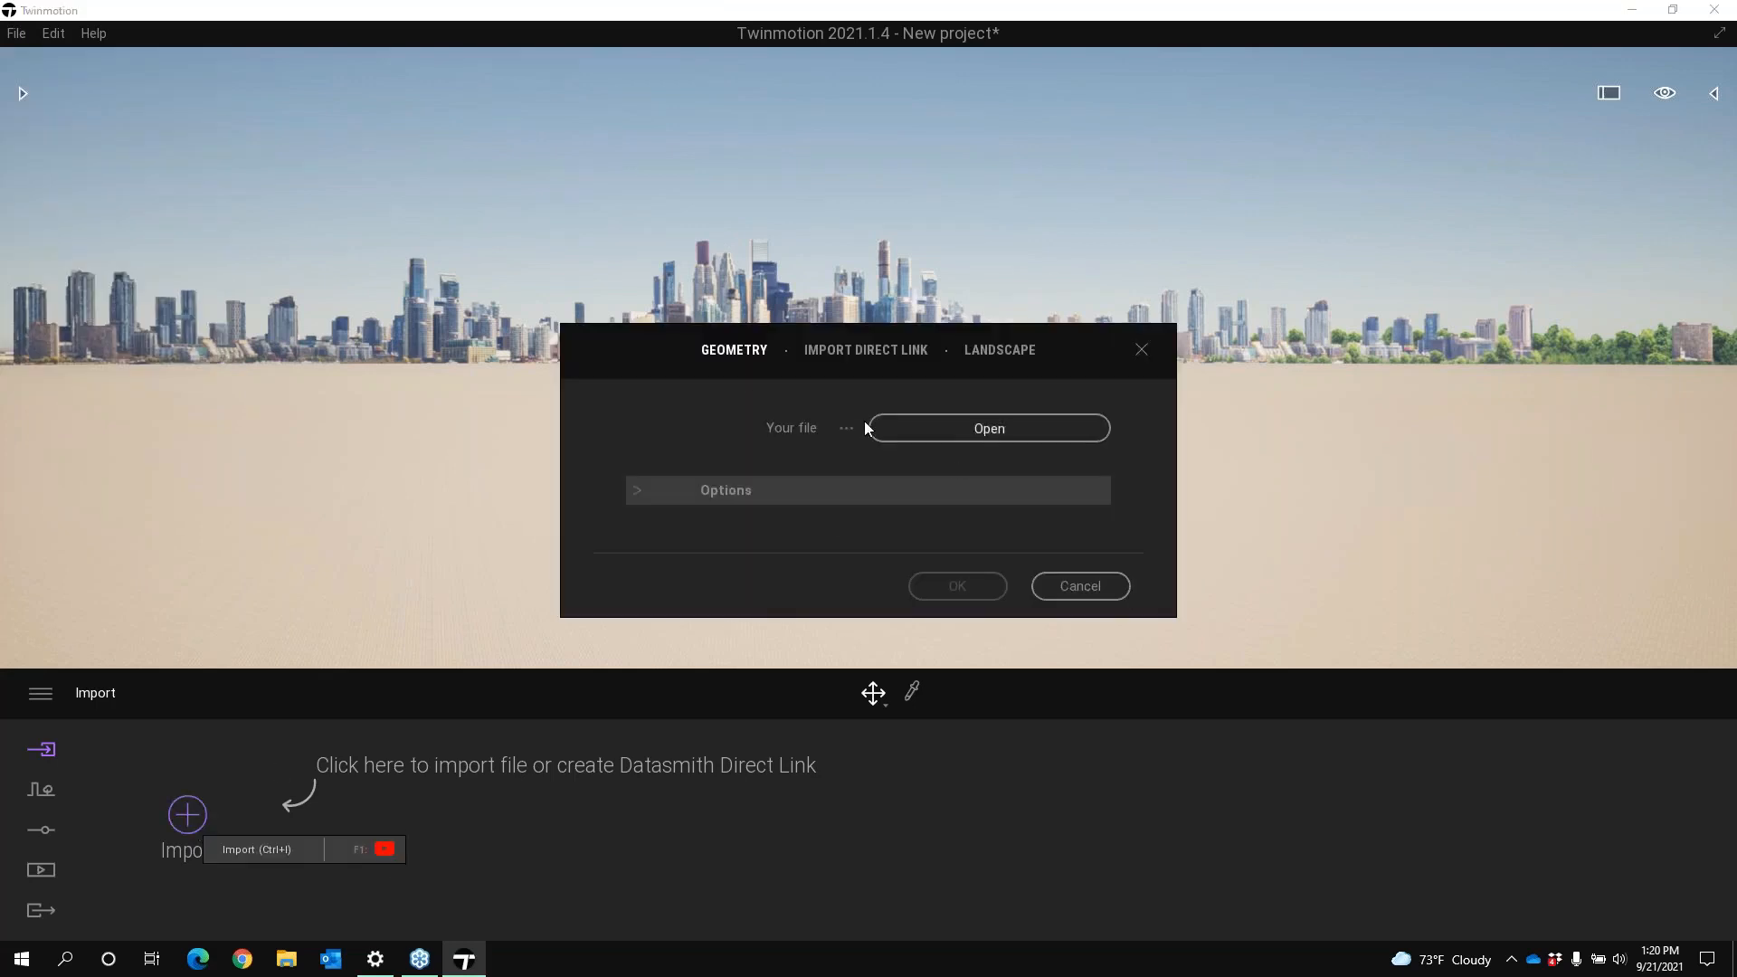
drag(666, 352, 633, 203)
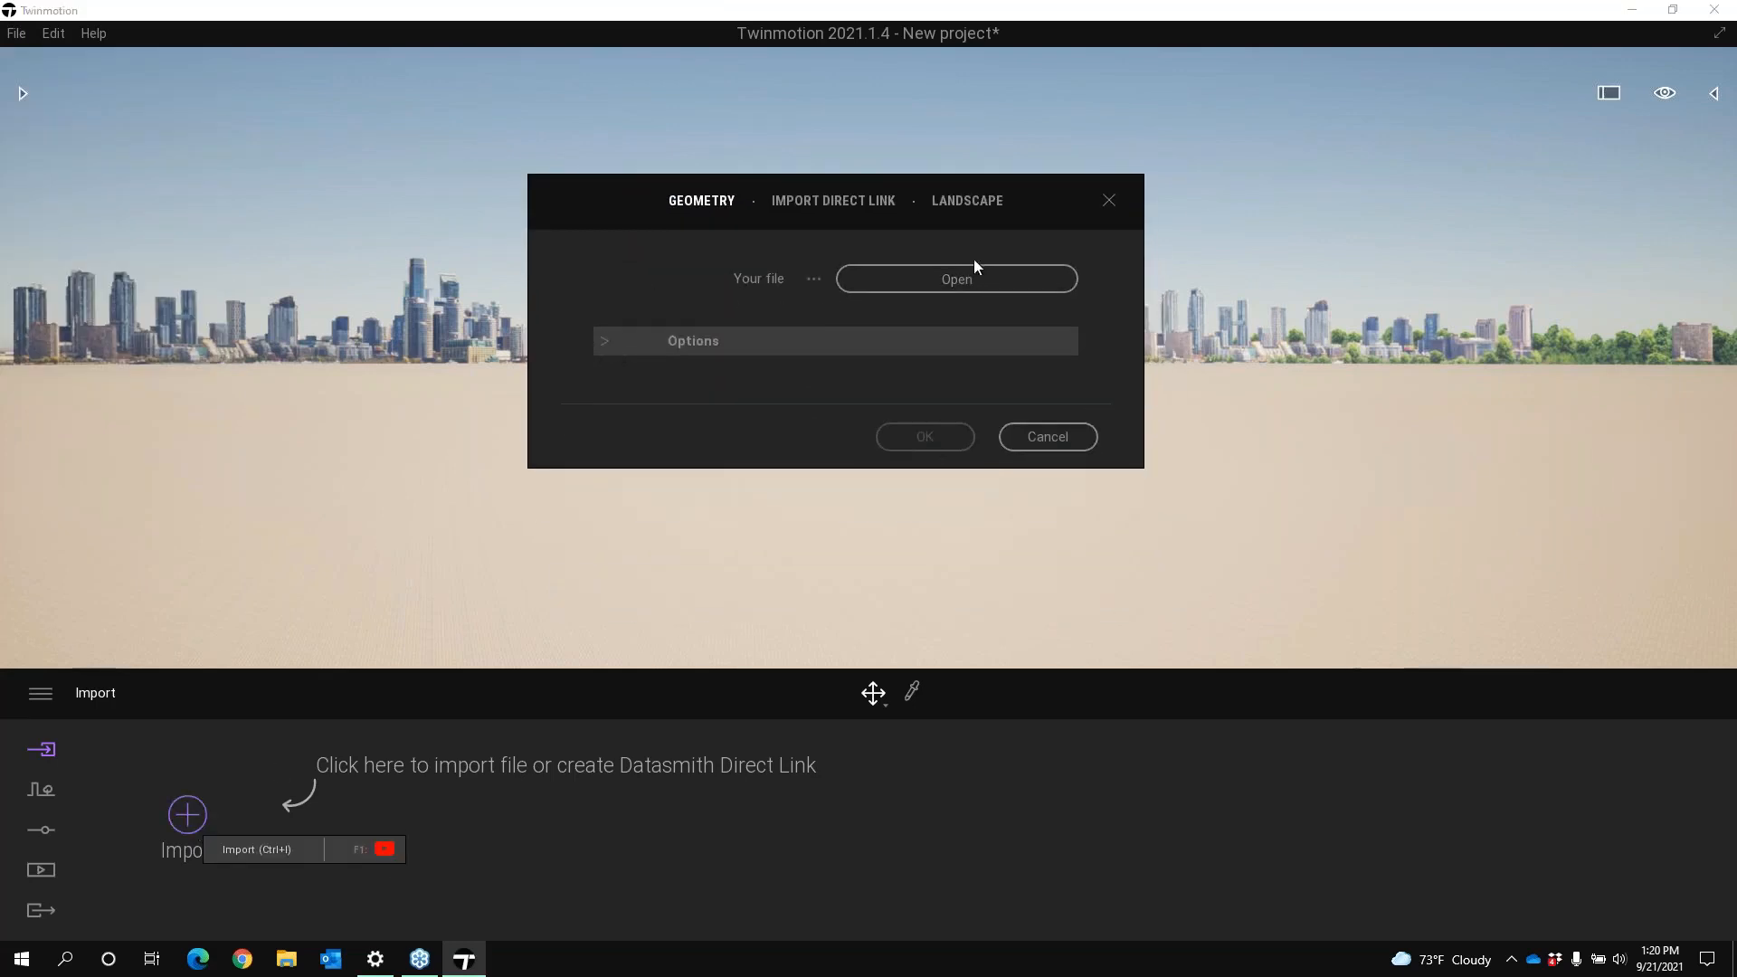
click(898, 278)
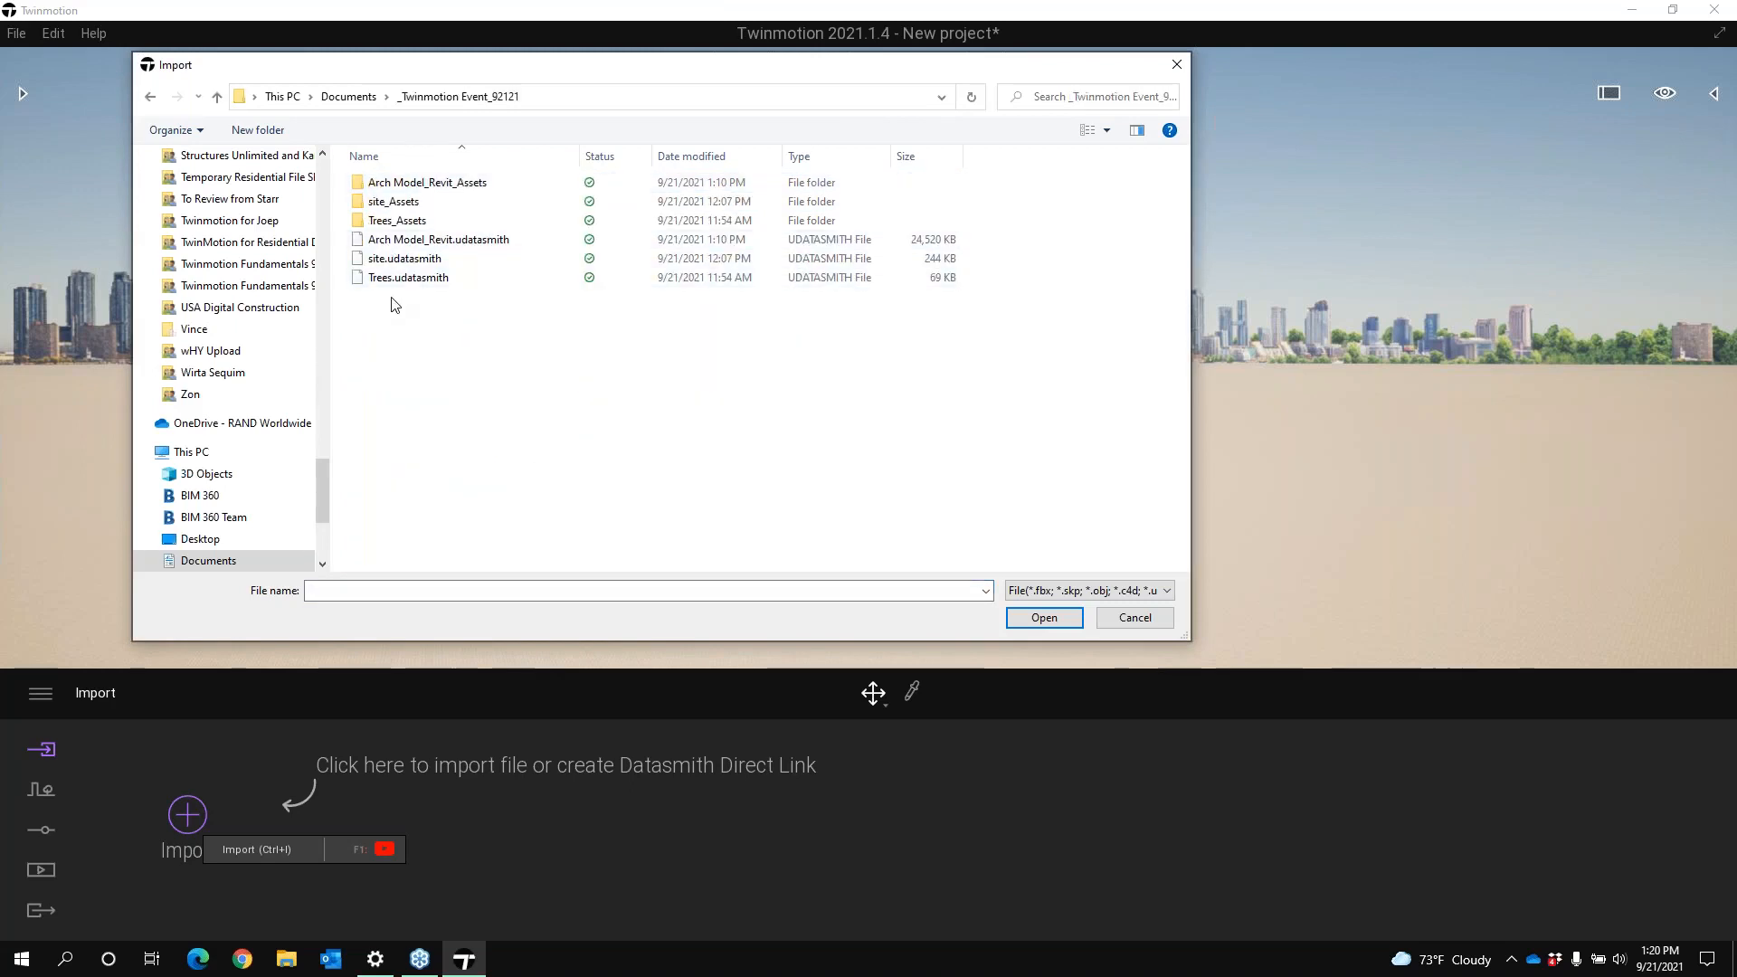
click(392, 242)
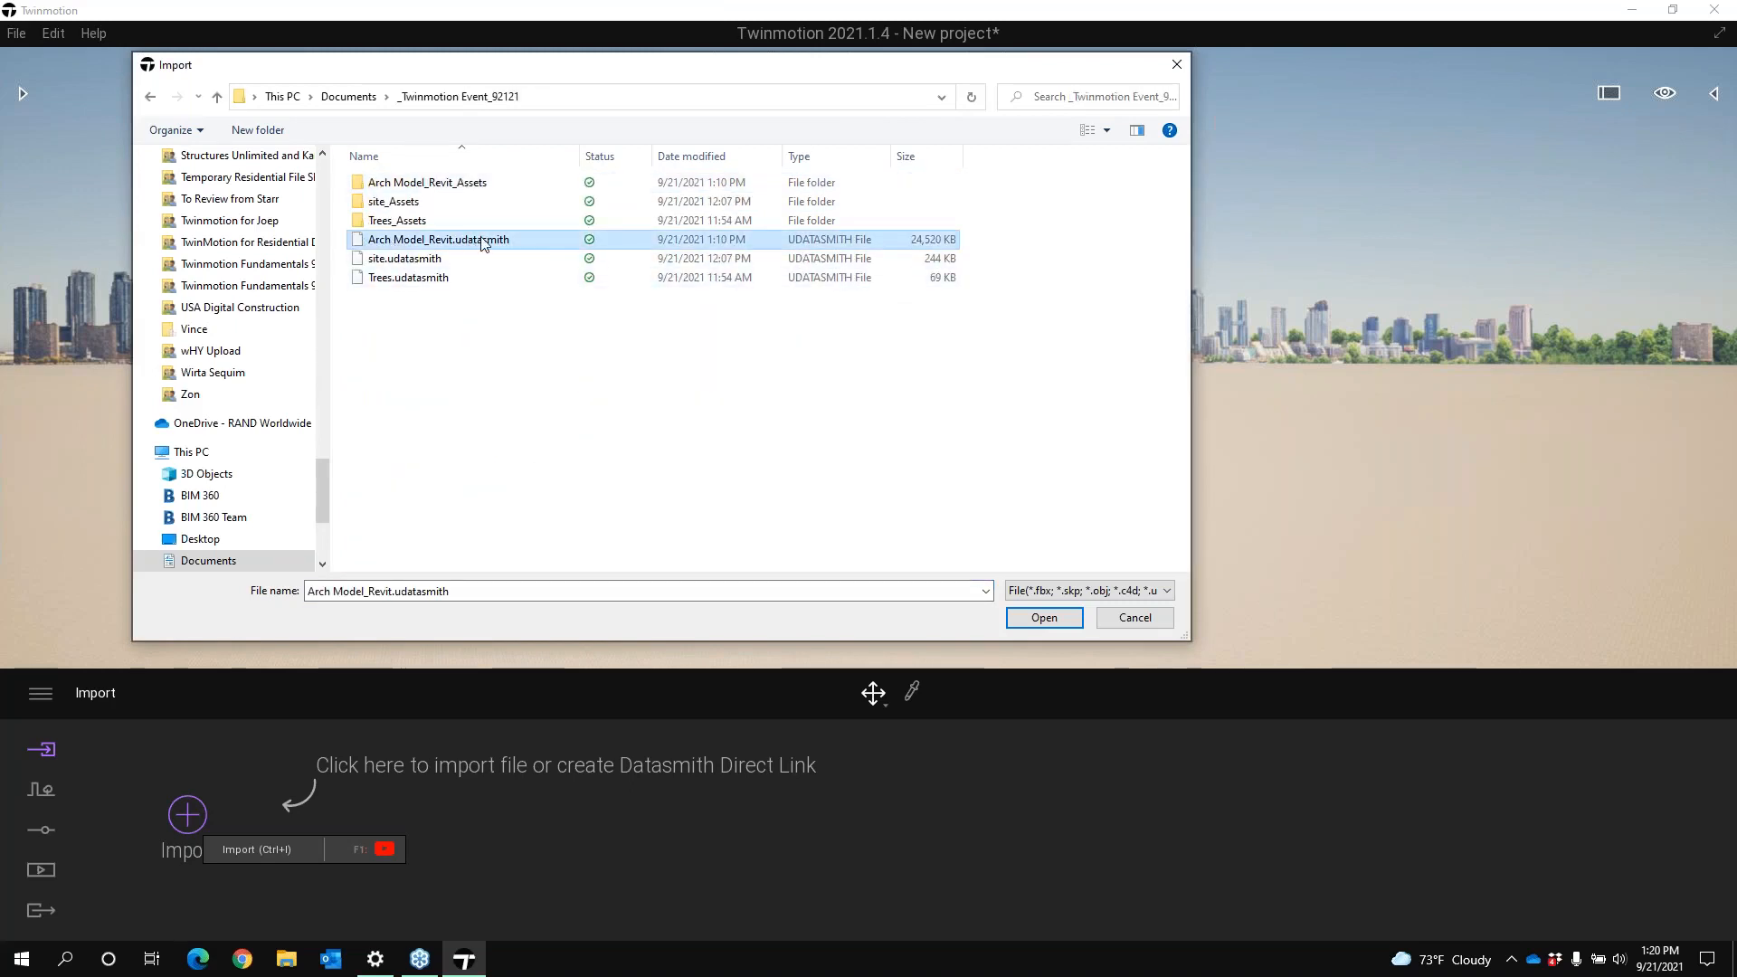
click(1078, 591)
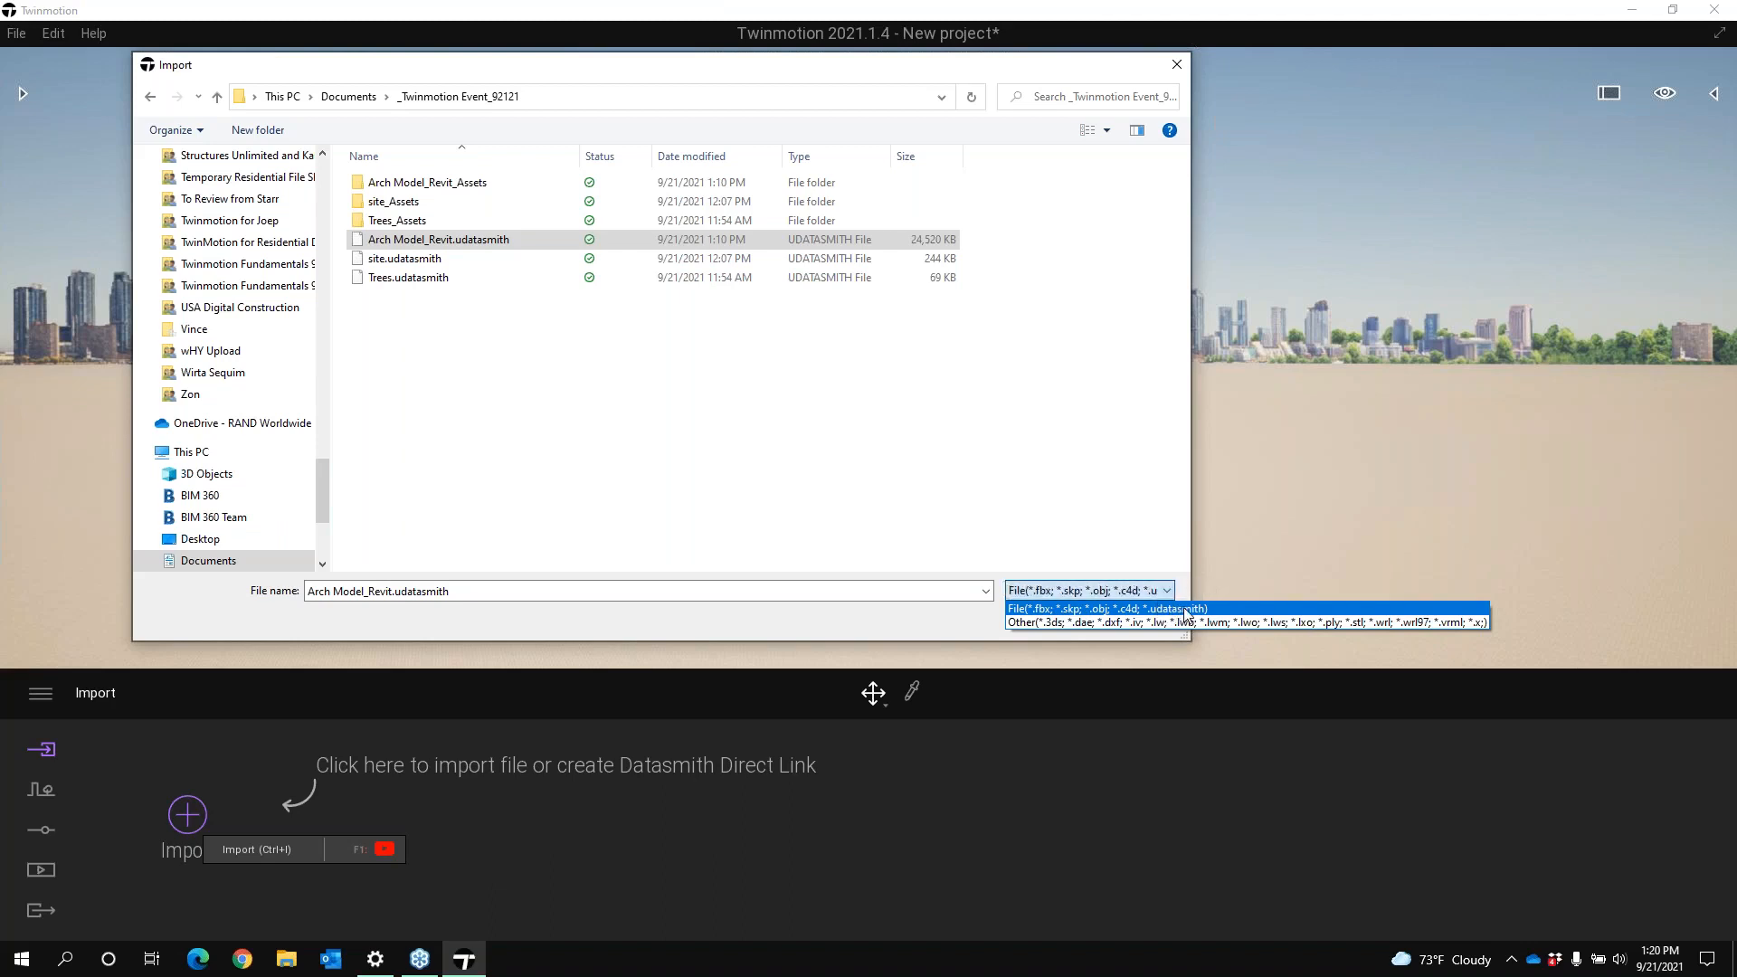
click(1113, 606)
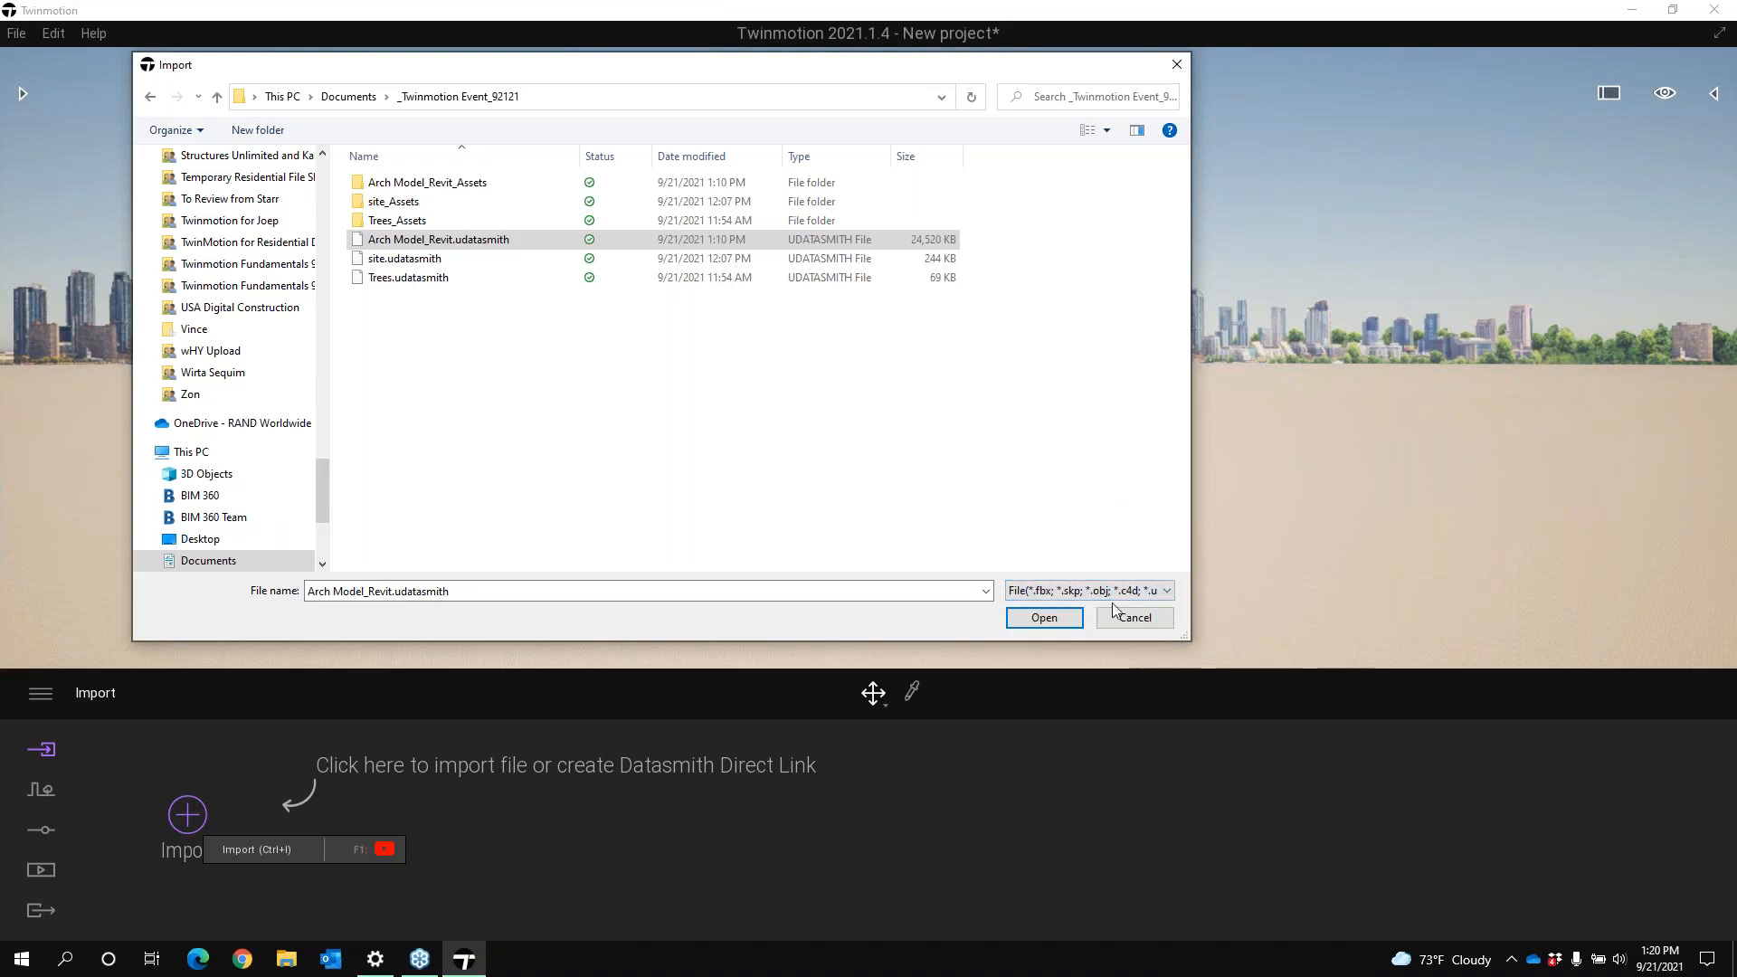
click(1042, 618)
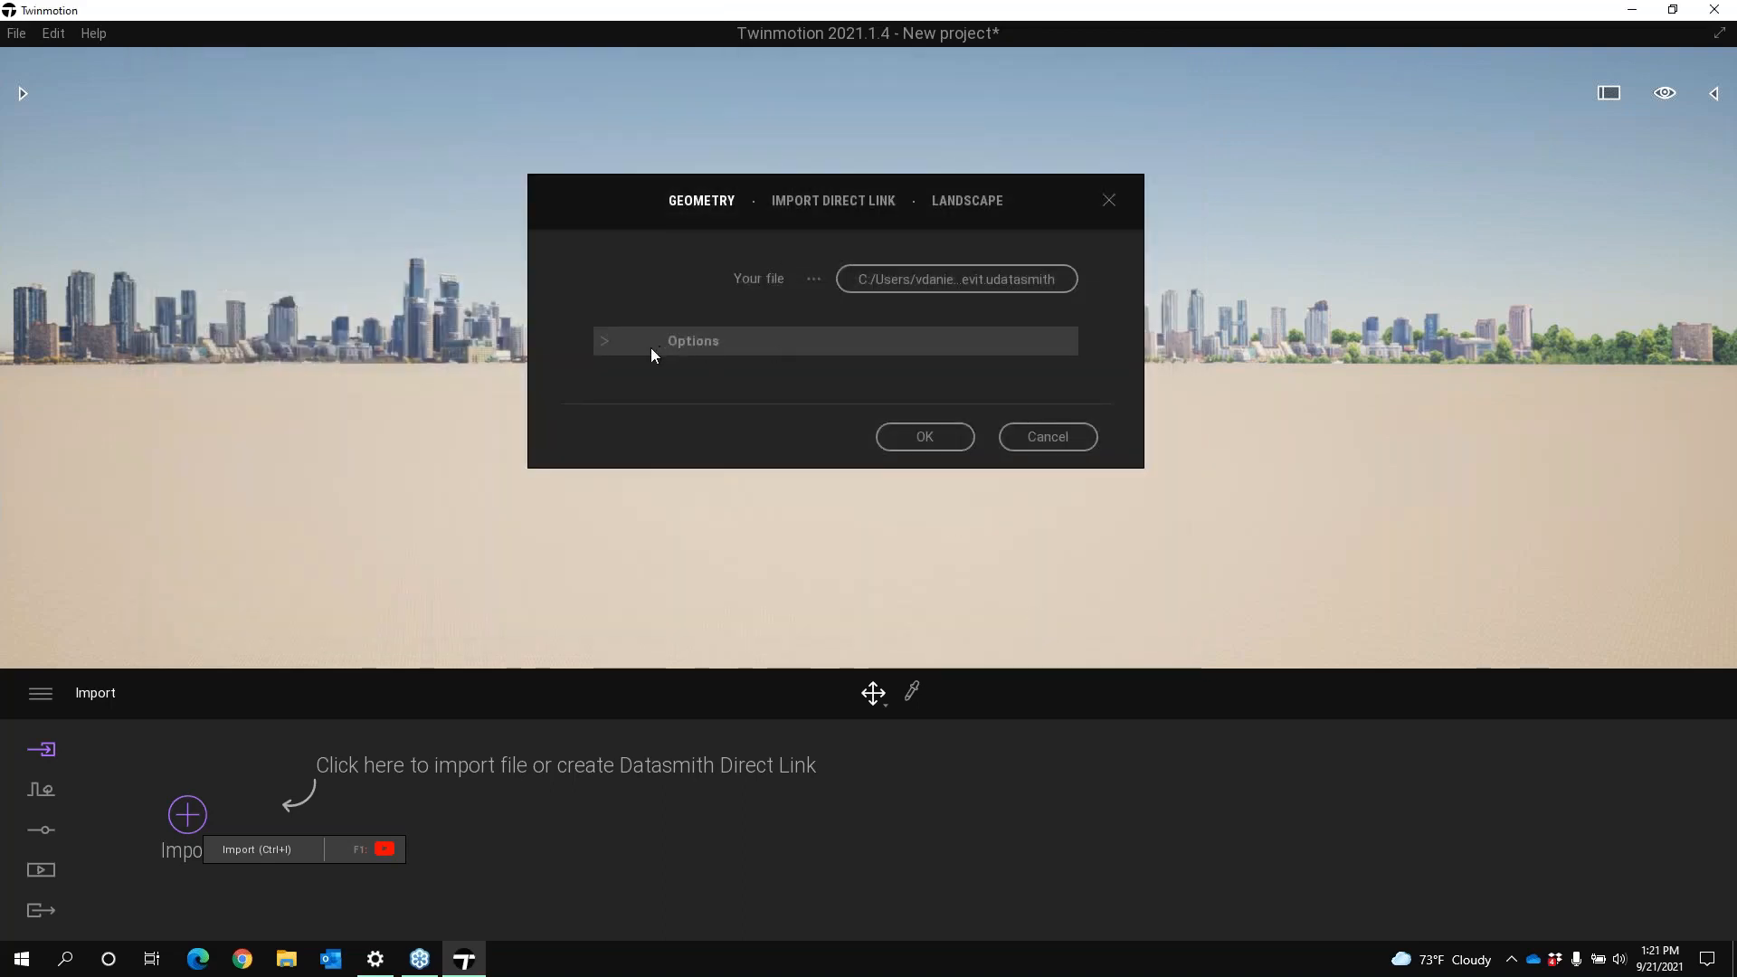
Set the import's Collapse option to Keep hierarchy, leave unit conversion on Auto, and import the model
click(606, 344)
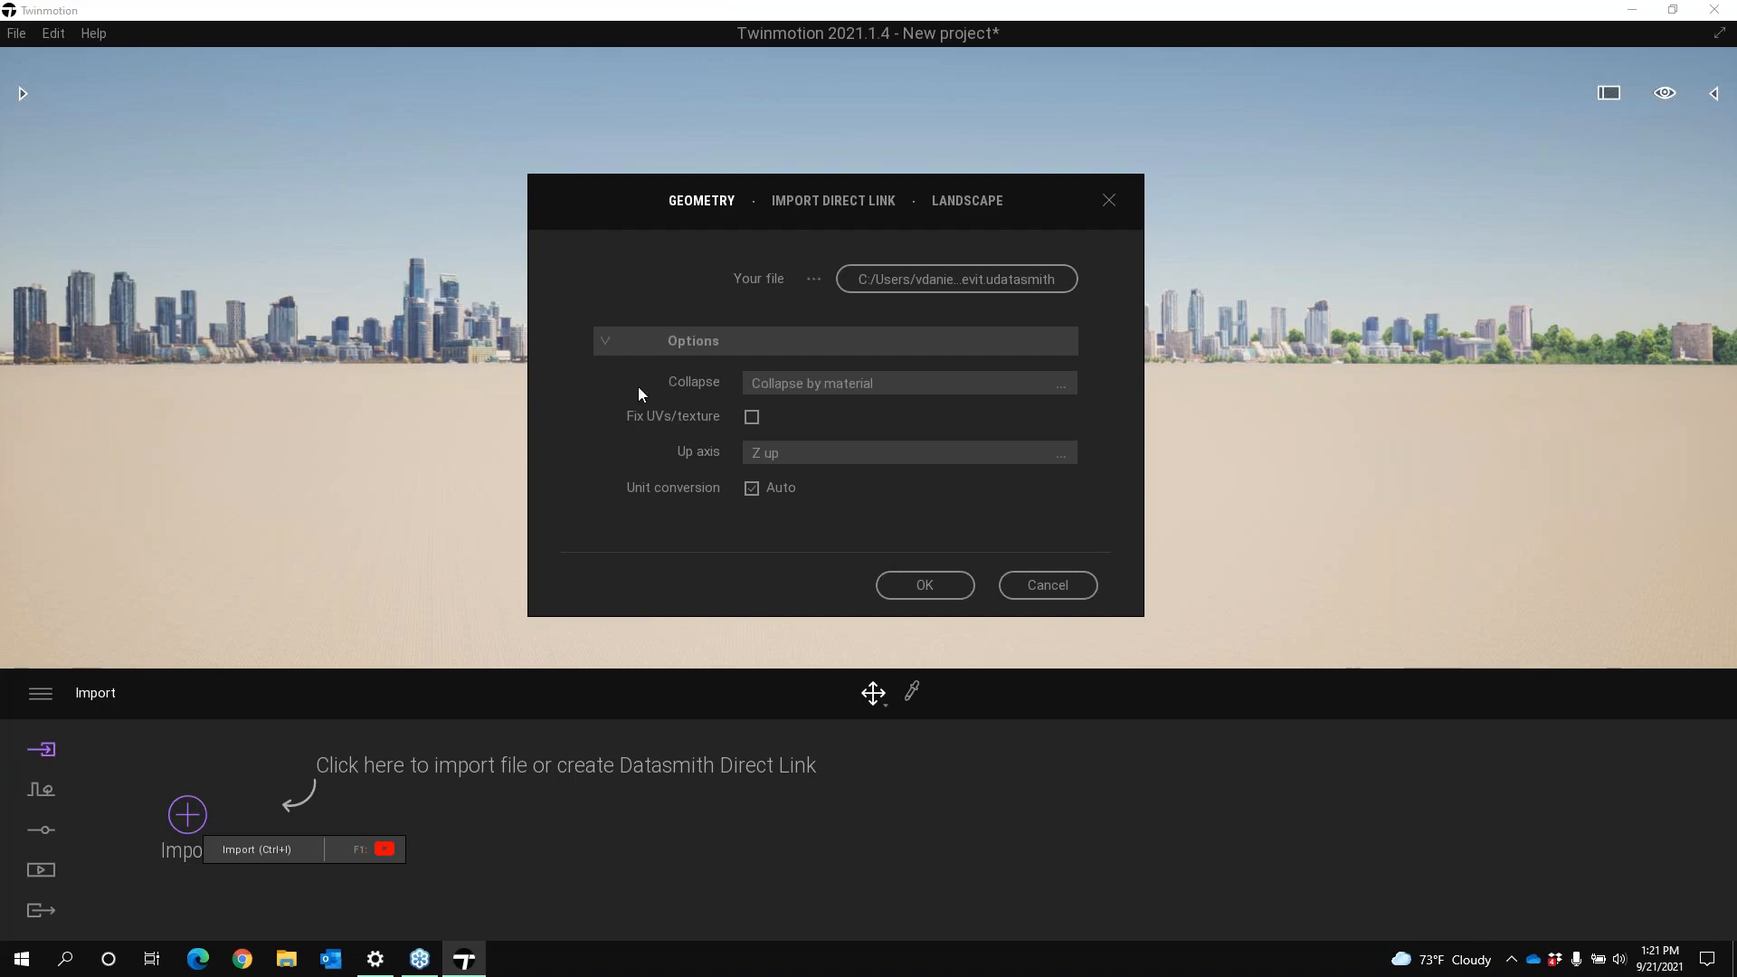
click(793, 393)
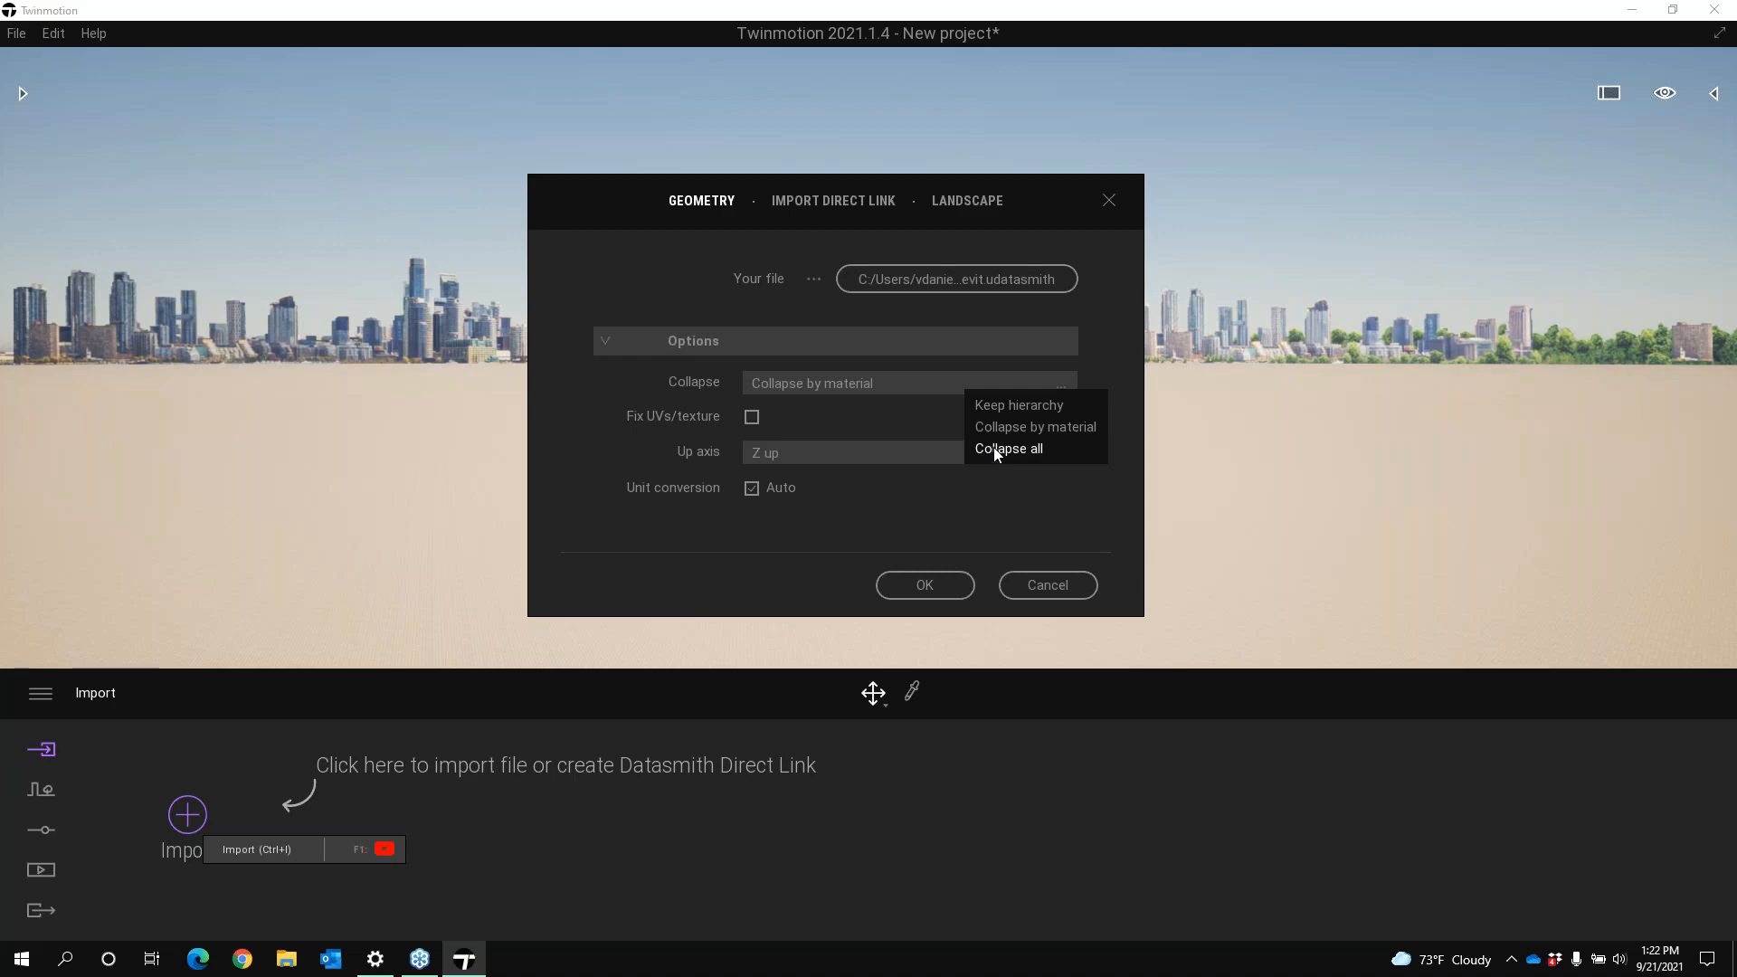
click(1011, 409)
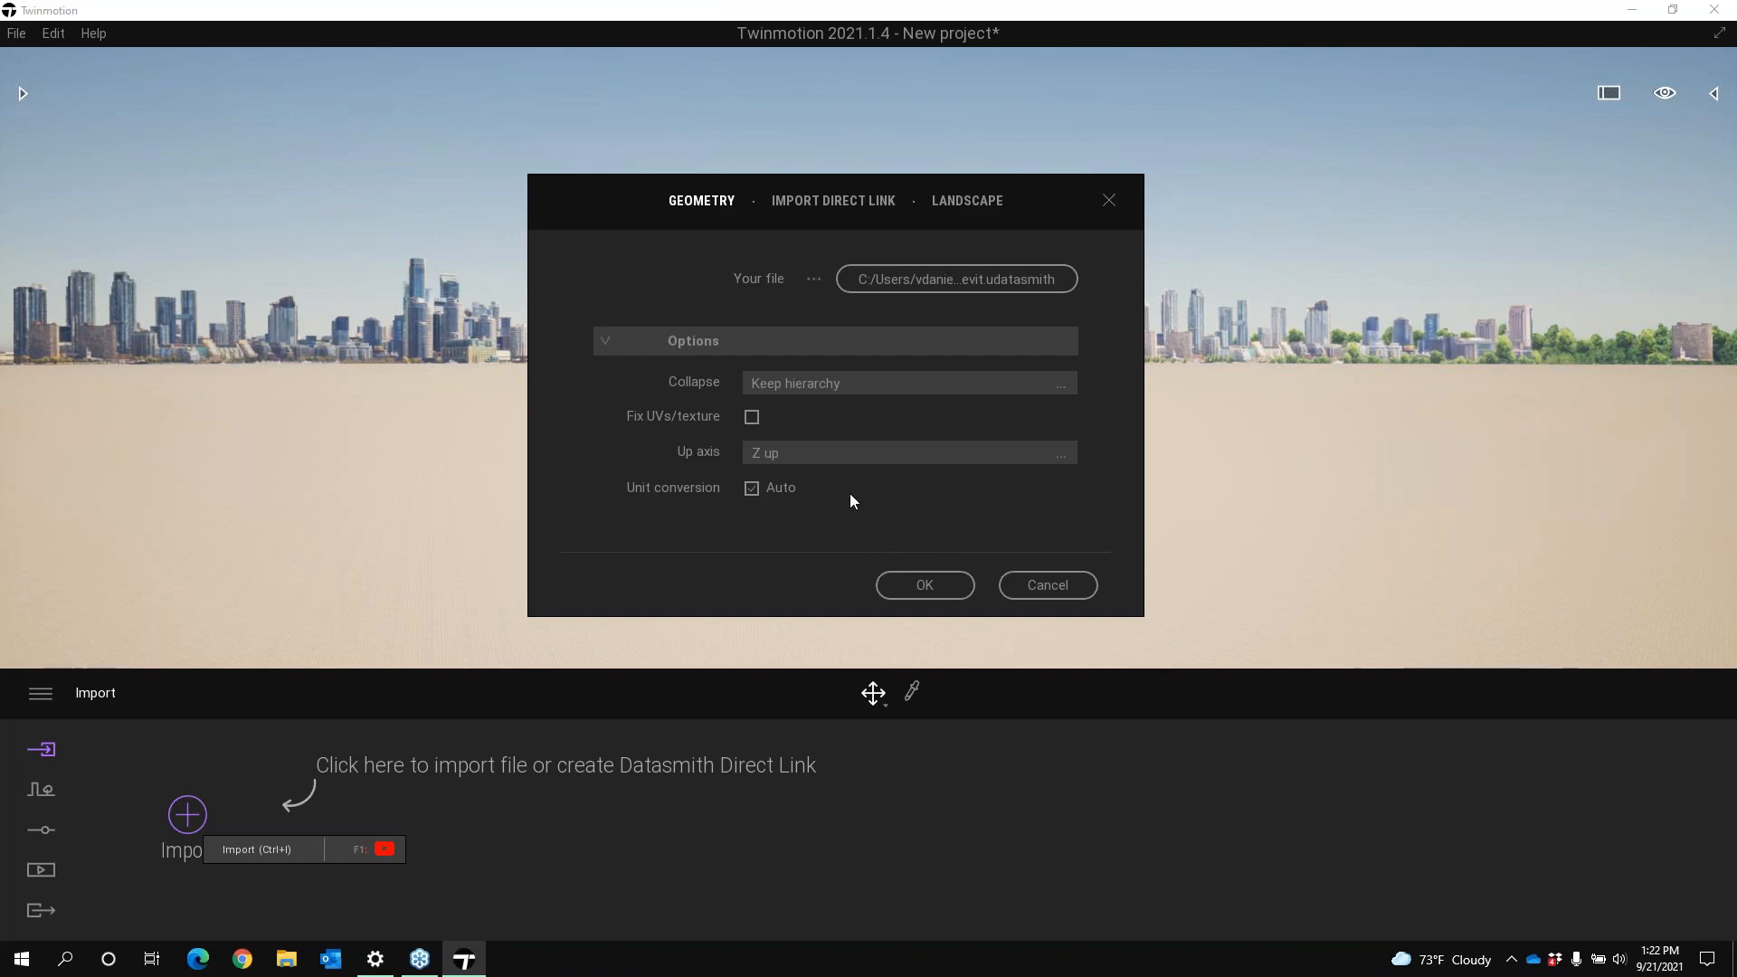
click(752, 489)
click(752, 488)
click(926, 586)
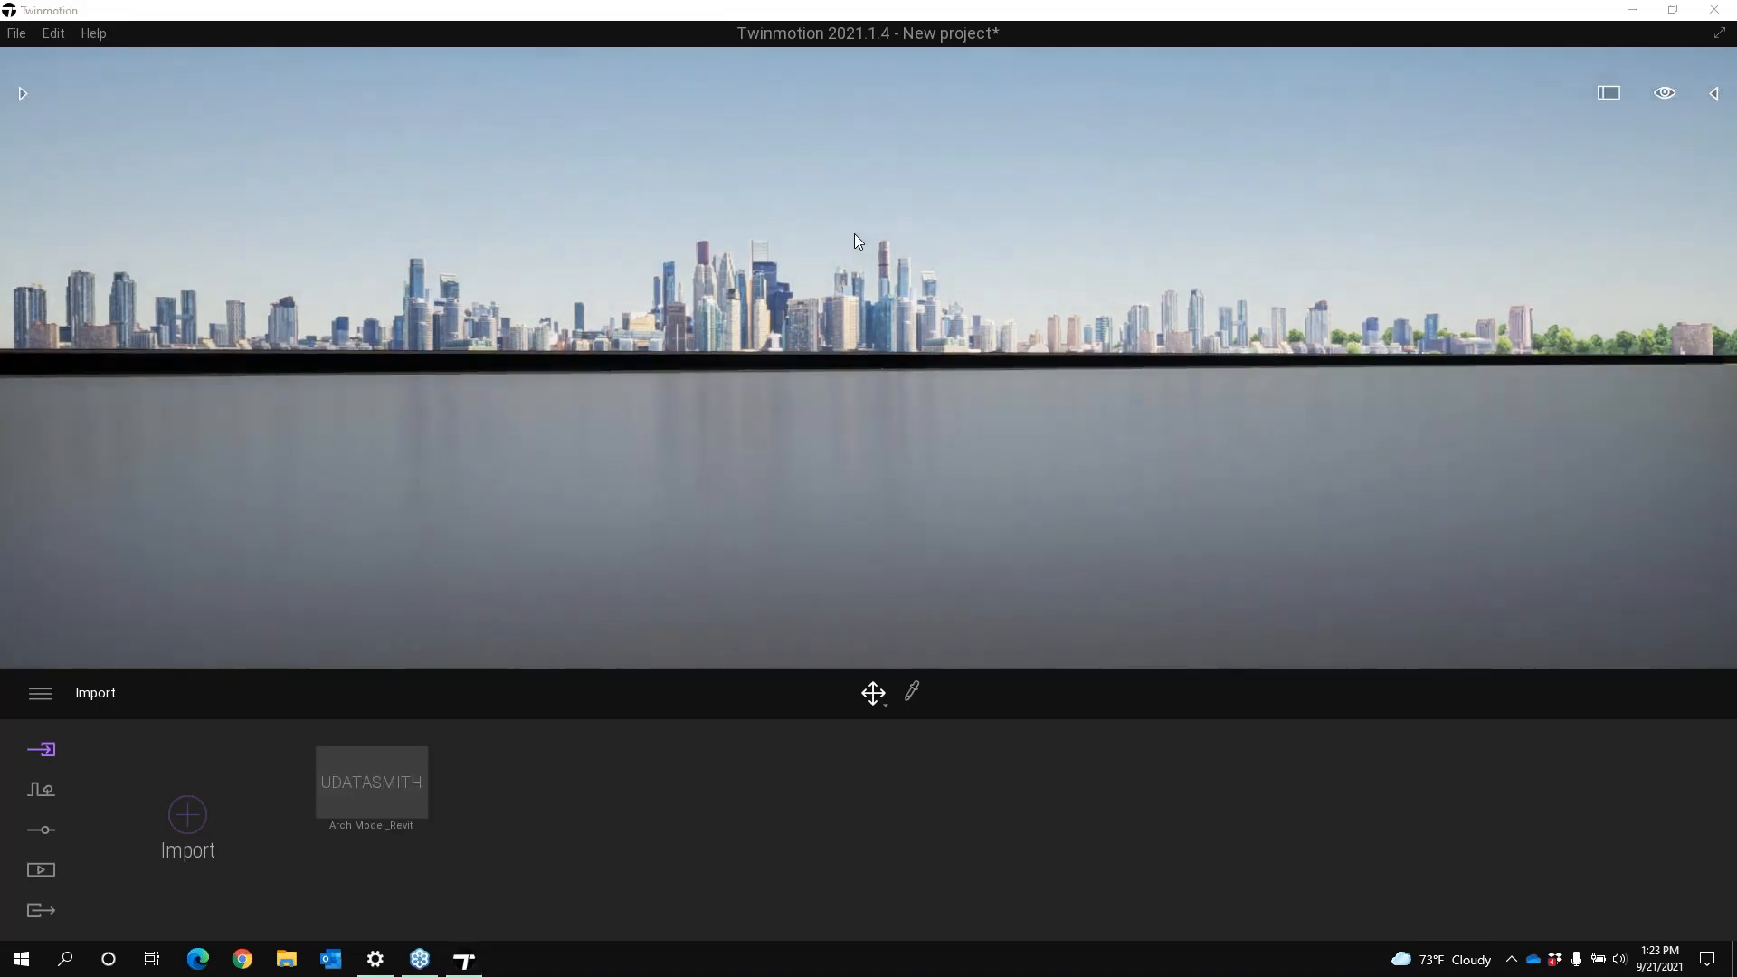
Back the camera out of the imported model and examine the whole building with its courtyard and surrounding site from above
middle_drag(703, 315, 691, 290)
scroll(693, 297, down, 3)
middle_drag(443, 415, 498, 453)
scroll(498, 454, down, 1)
middle_drag(1230, 546, 1213, 532)
scroll(1208, 523, down, 2)
scroll(1196, 511, down, 8)
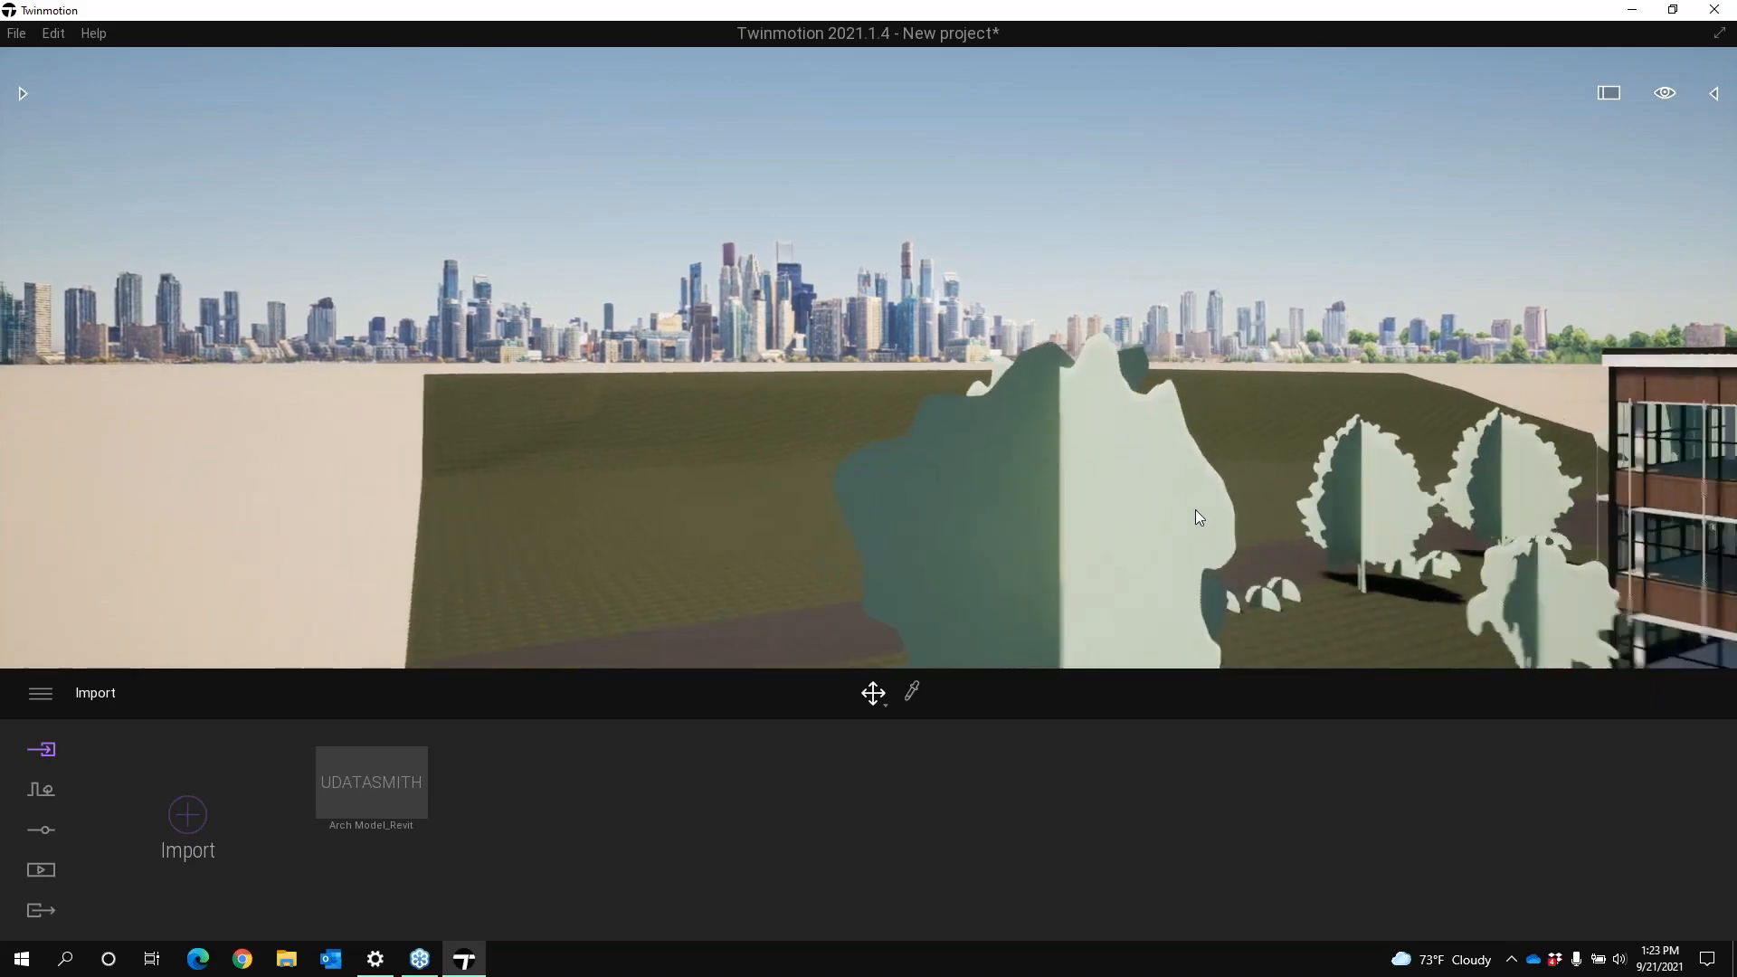
scroll(1196, 508, down, 6)
right_drag(1229, 506, 1373, 545)
shift+middle_drag(1229, 507, 479, 532)
right_drag(1294, 464, 1187, 486)
shift+middle_drag(1181, 474, 1175, 552)
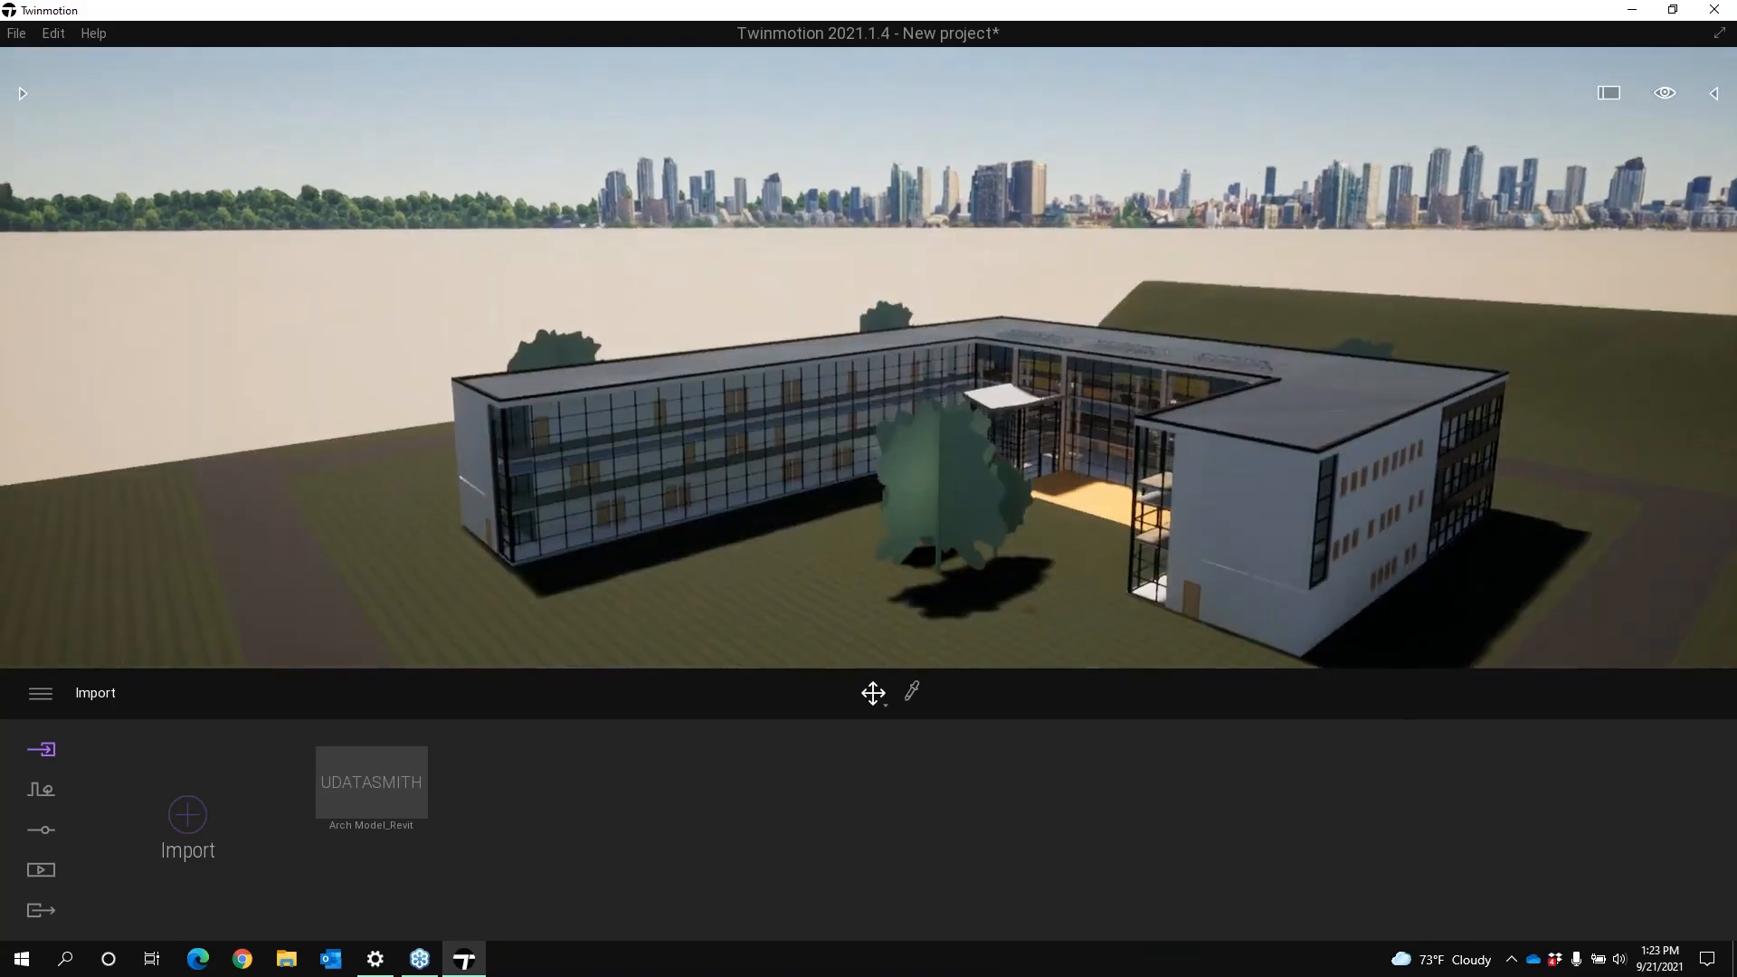
right_drag(1133, 483, 1113, 545)
right_drag(988, 535, 973, 528)
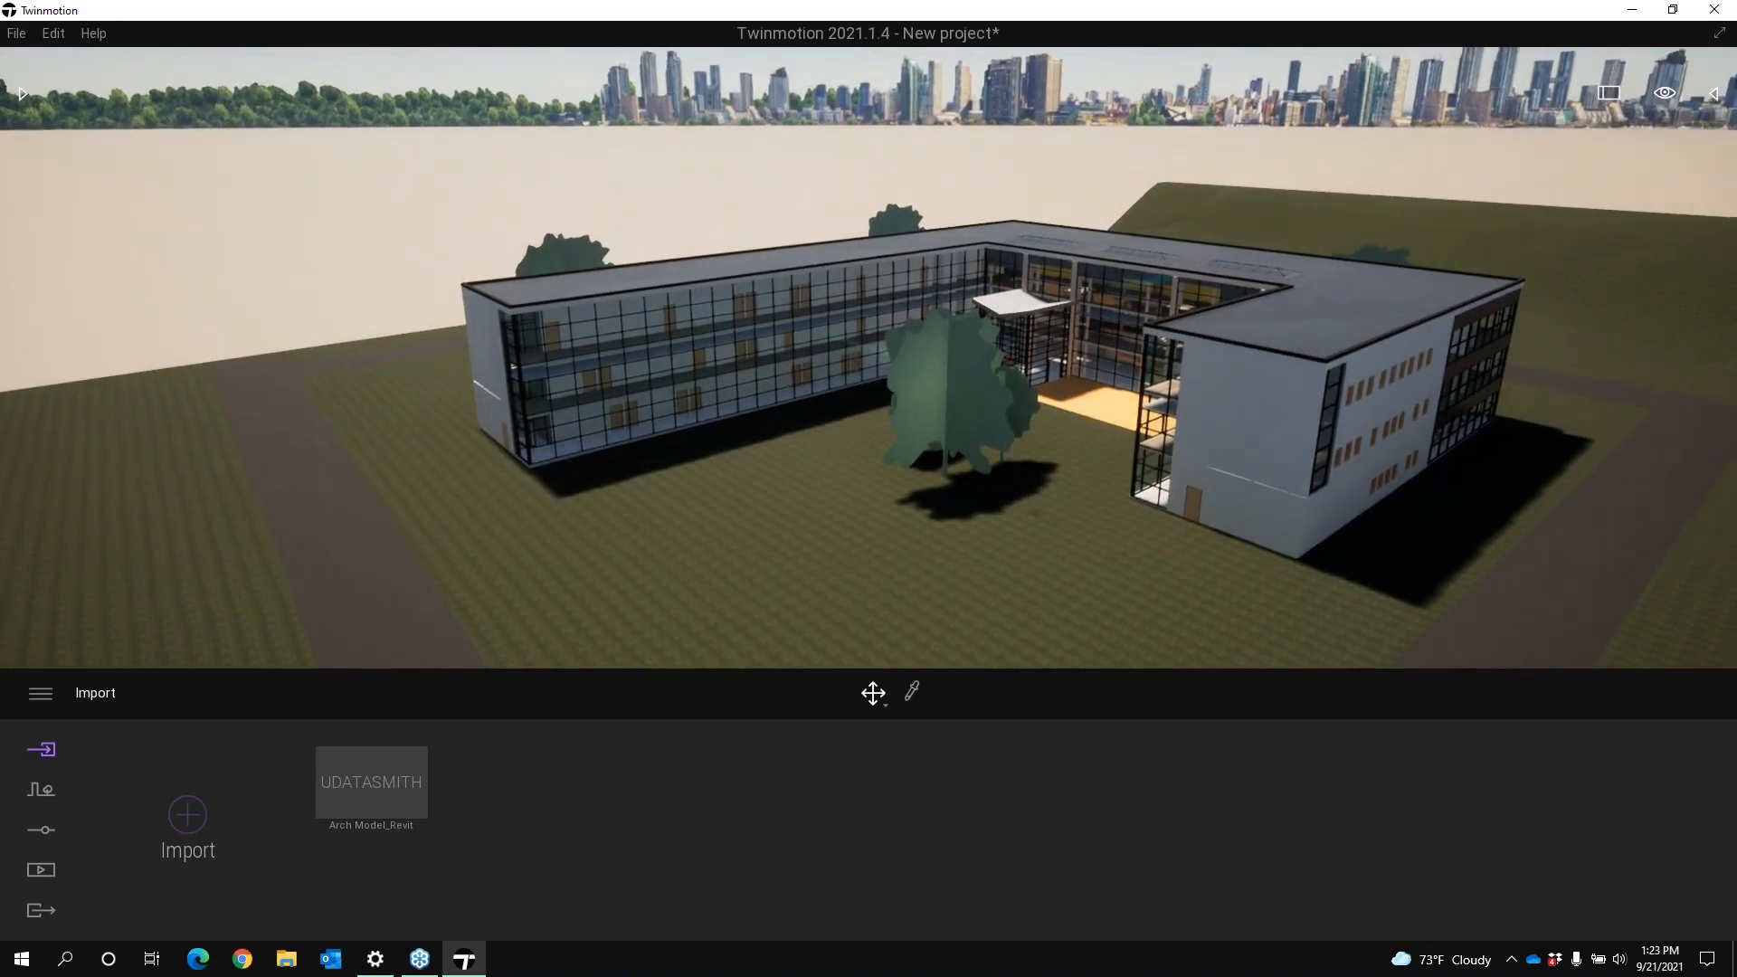
Select a curtain panel on the long glazed facade and inspect the curtain panel entries around it in the scene hierarchy
click(648, 434)
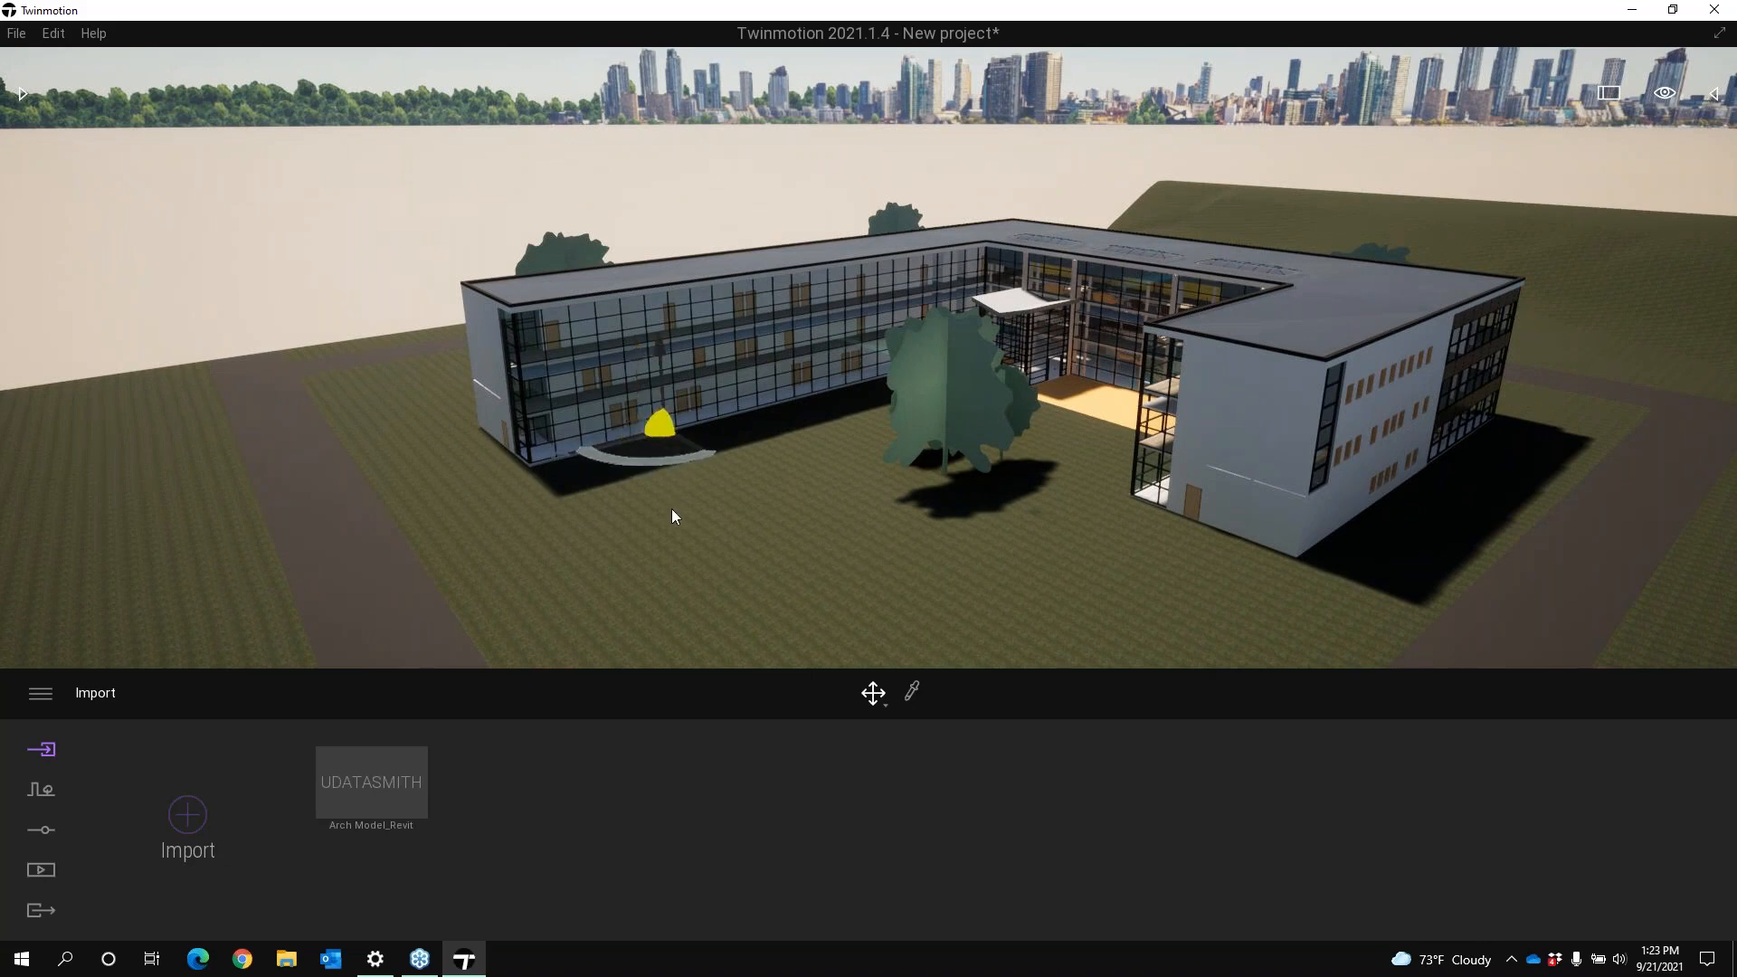
right_drag(672, 508, 580, 452)
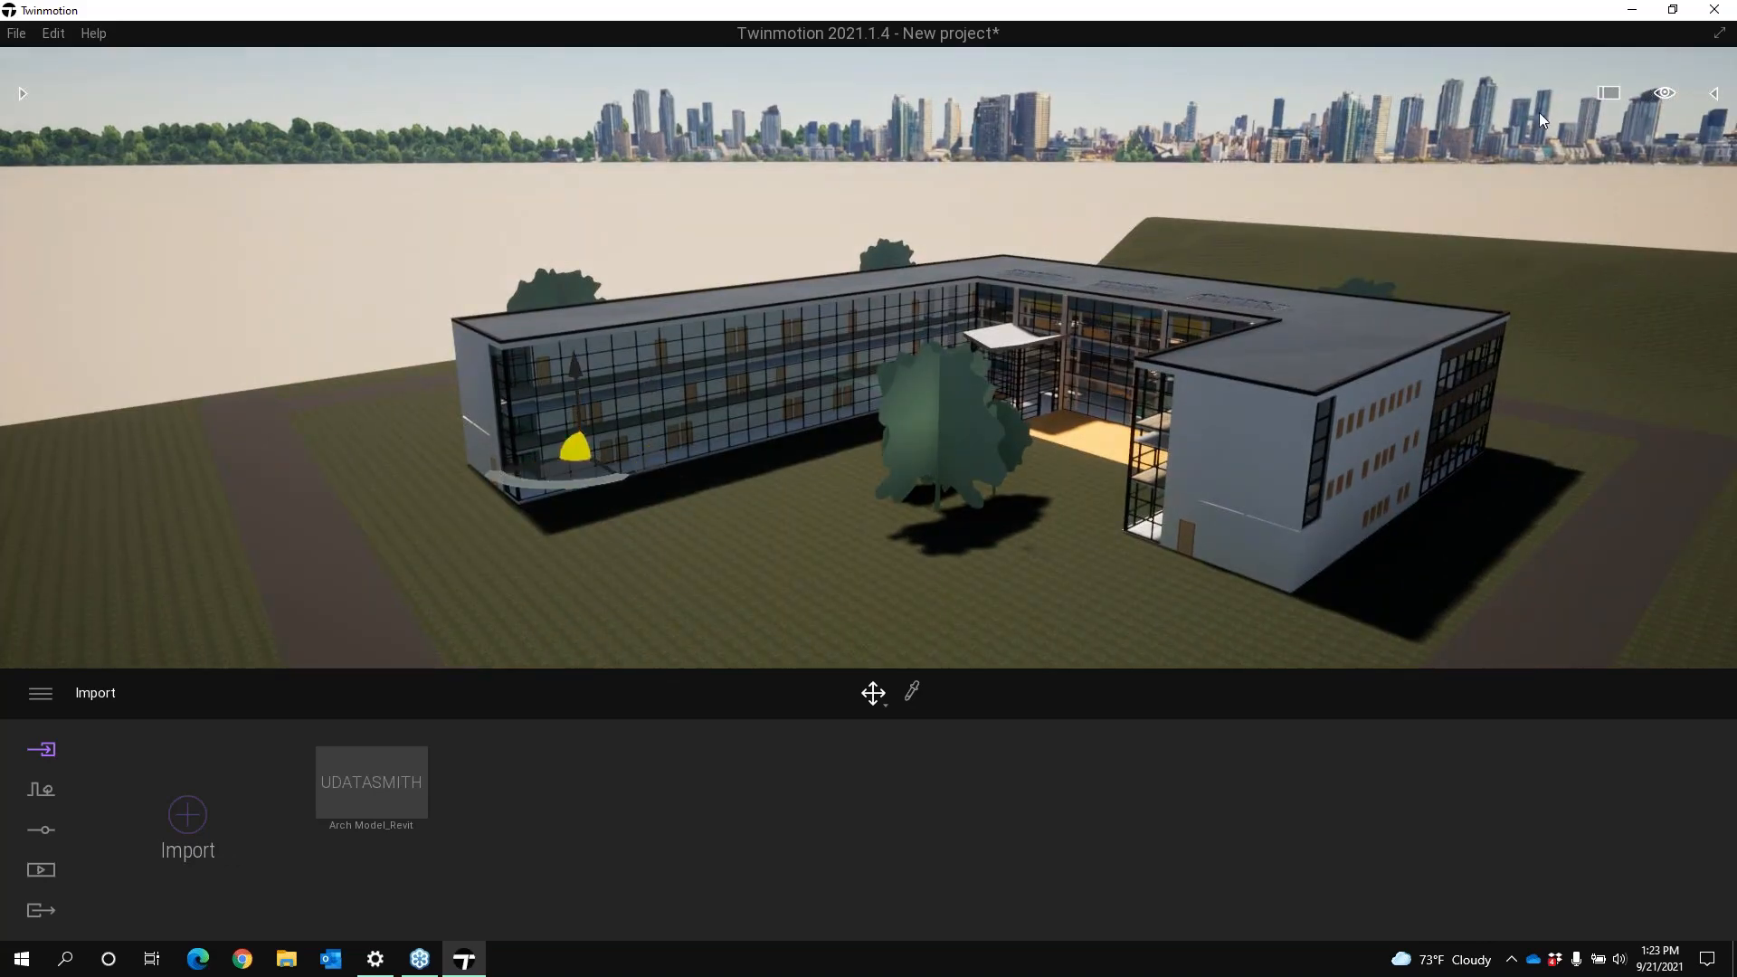
click(1713, 94)
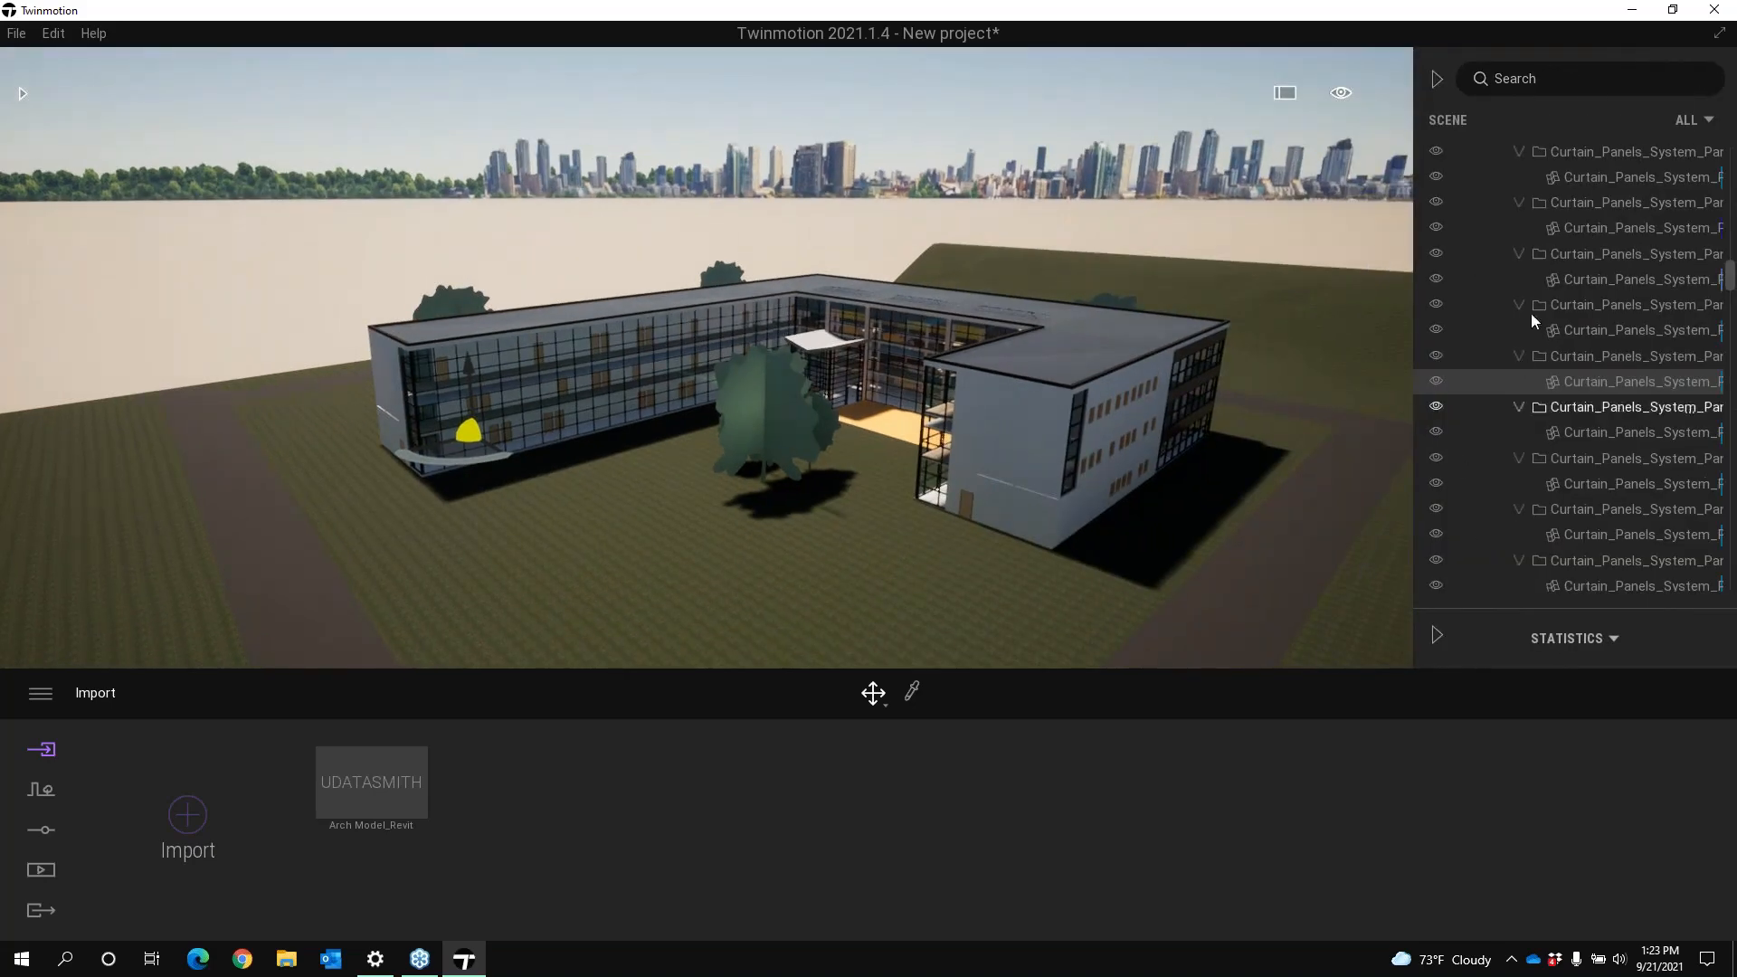
scroll(1524, 235, down, 5)
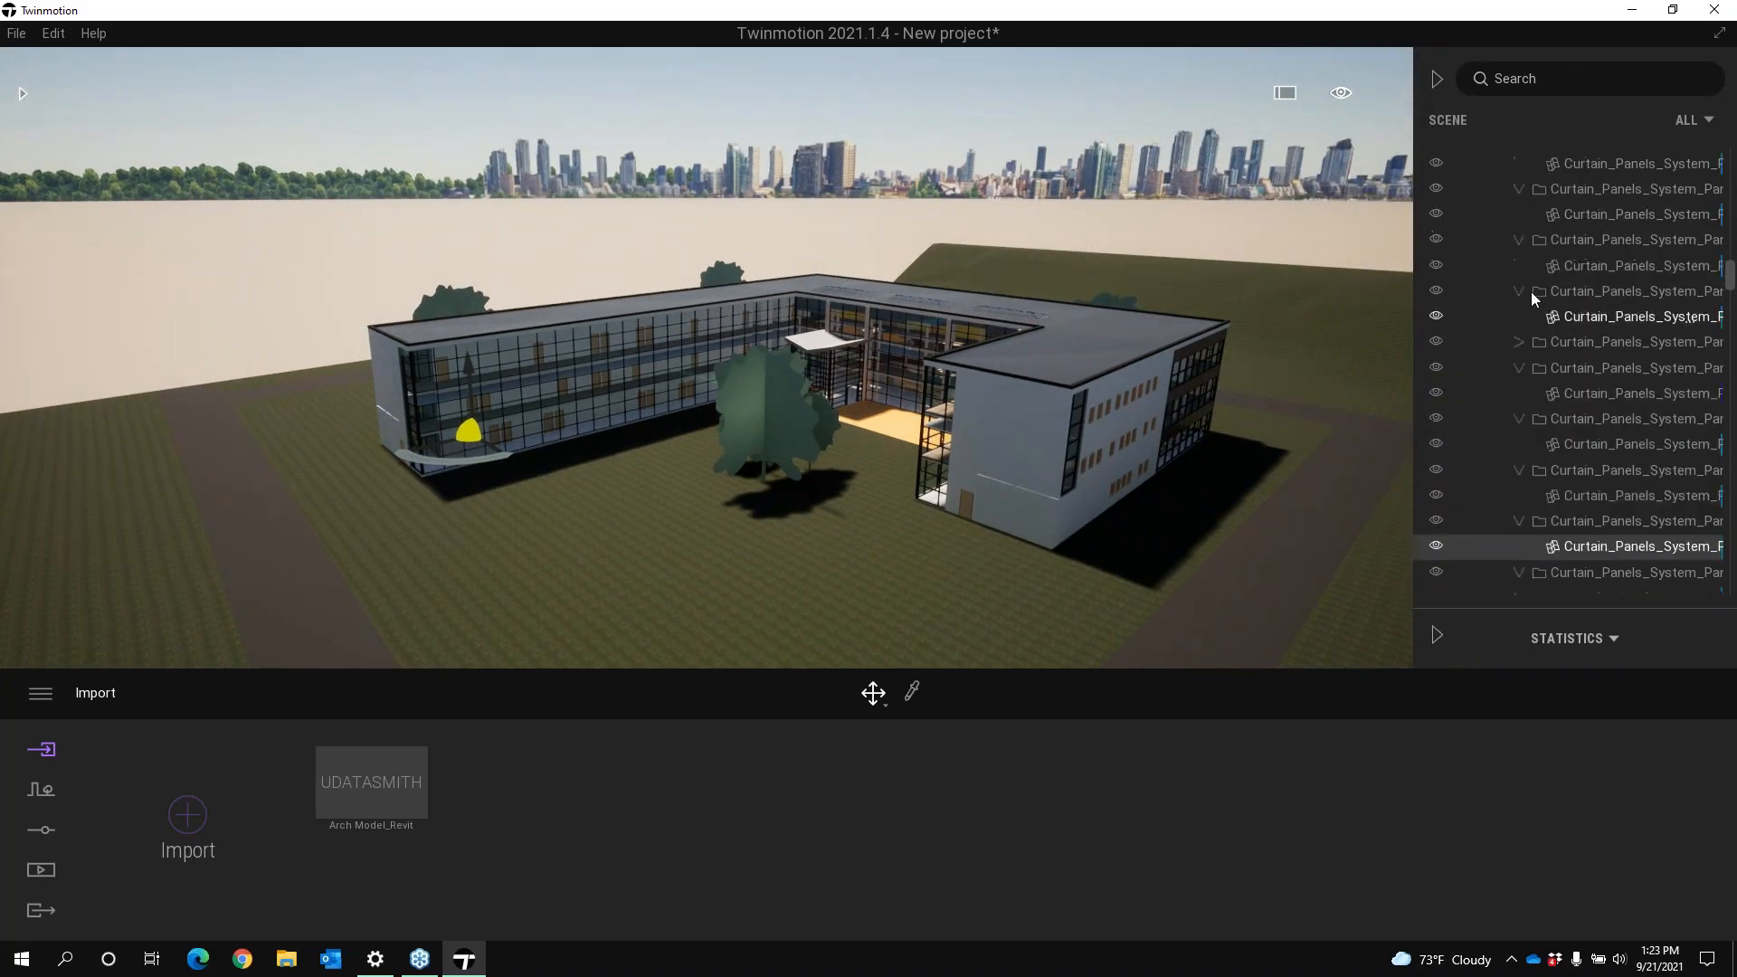
scroll(1532, 248, down, 3)
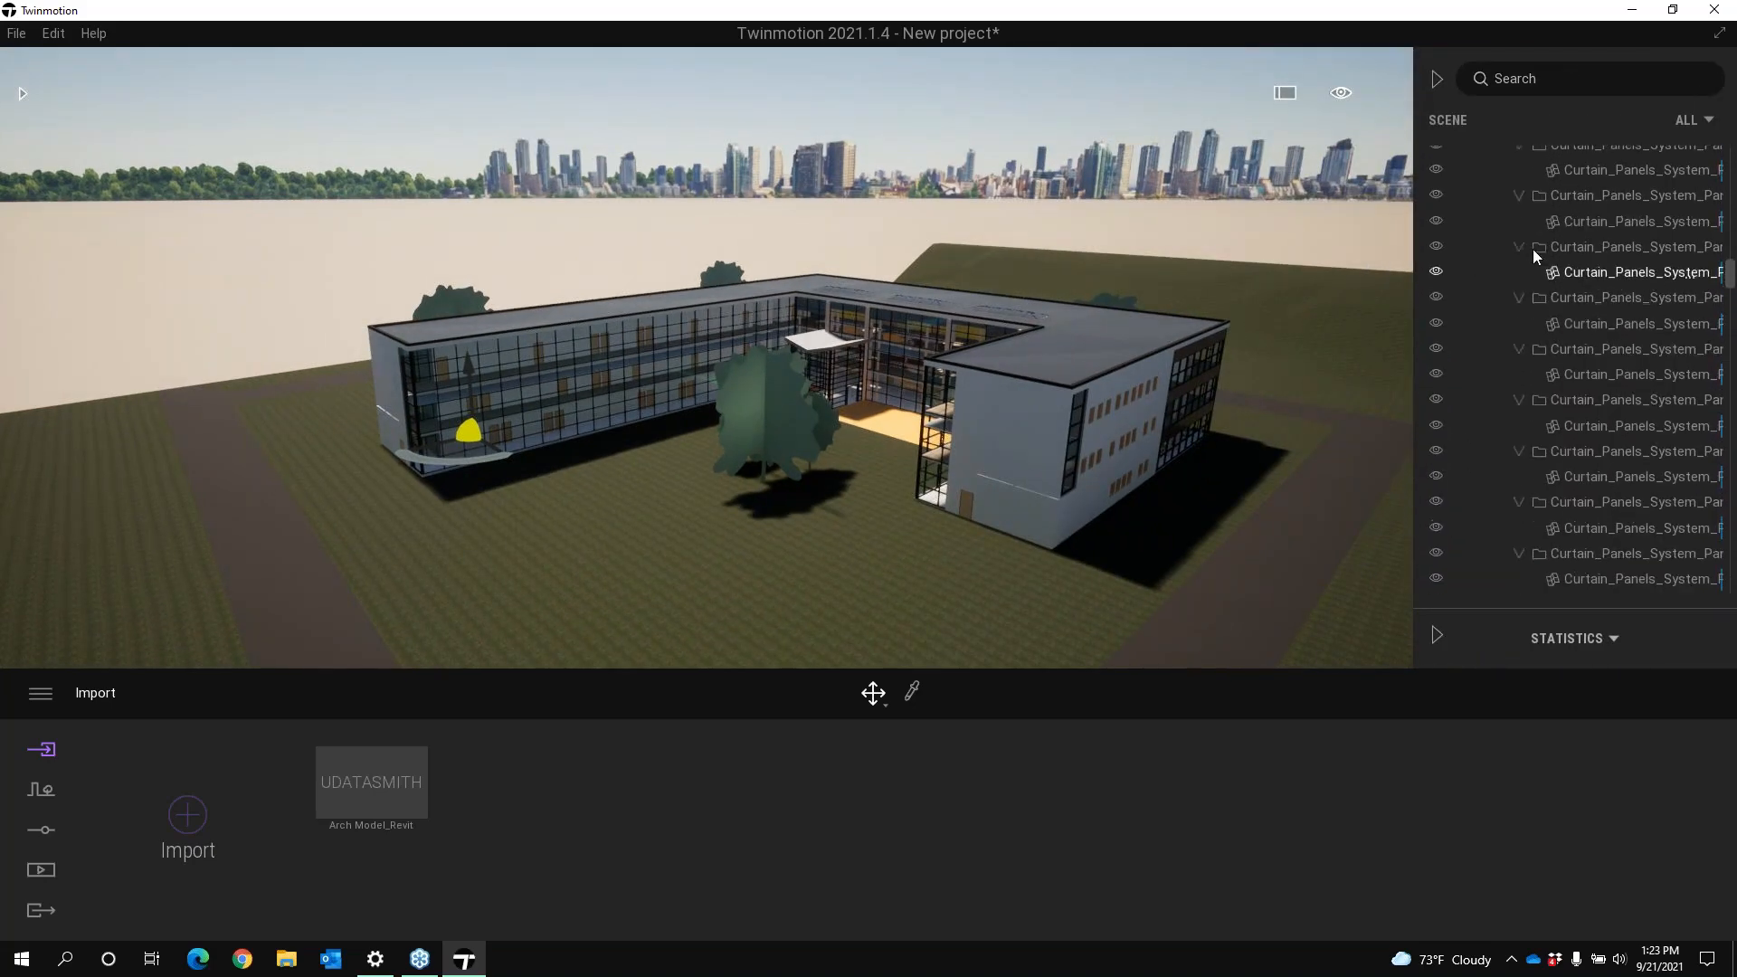
Select several Curtain_Panels_System entries in the scene hierarchy to locate them in the model, and reselect a panel on the long glazed facade
click(1587, 184)
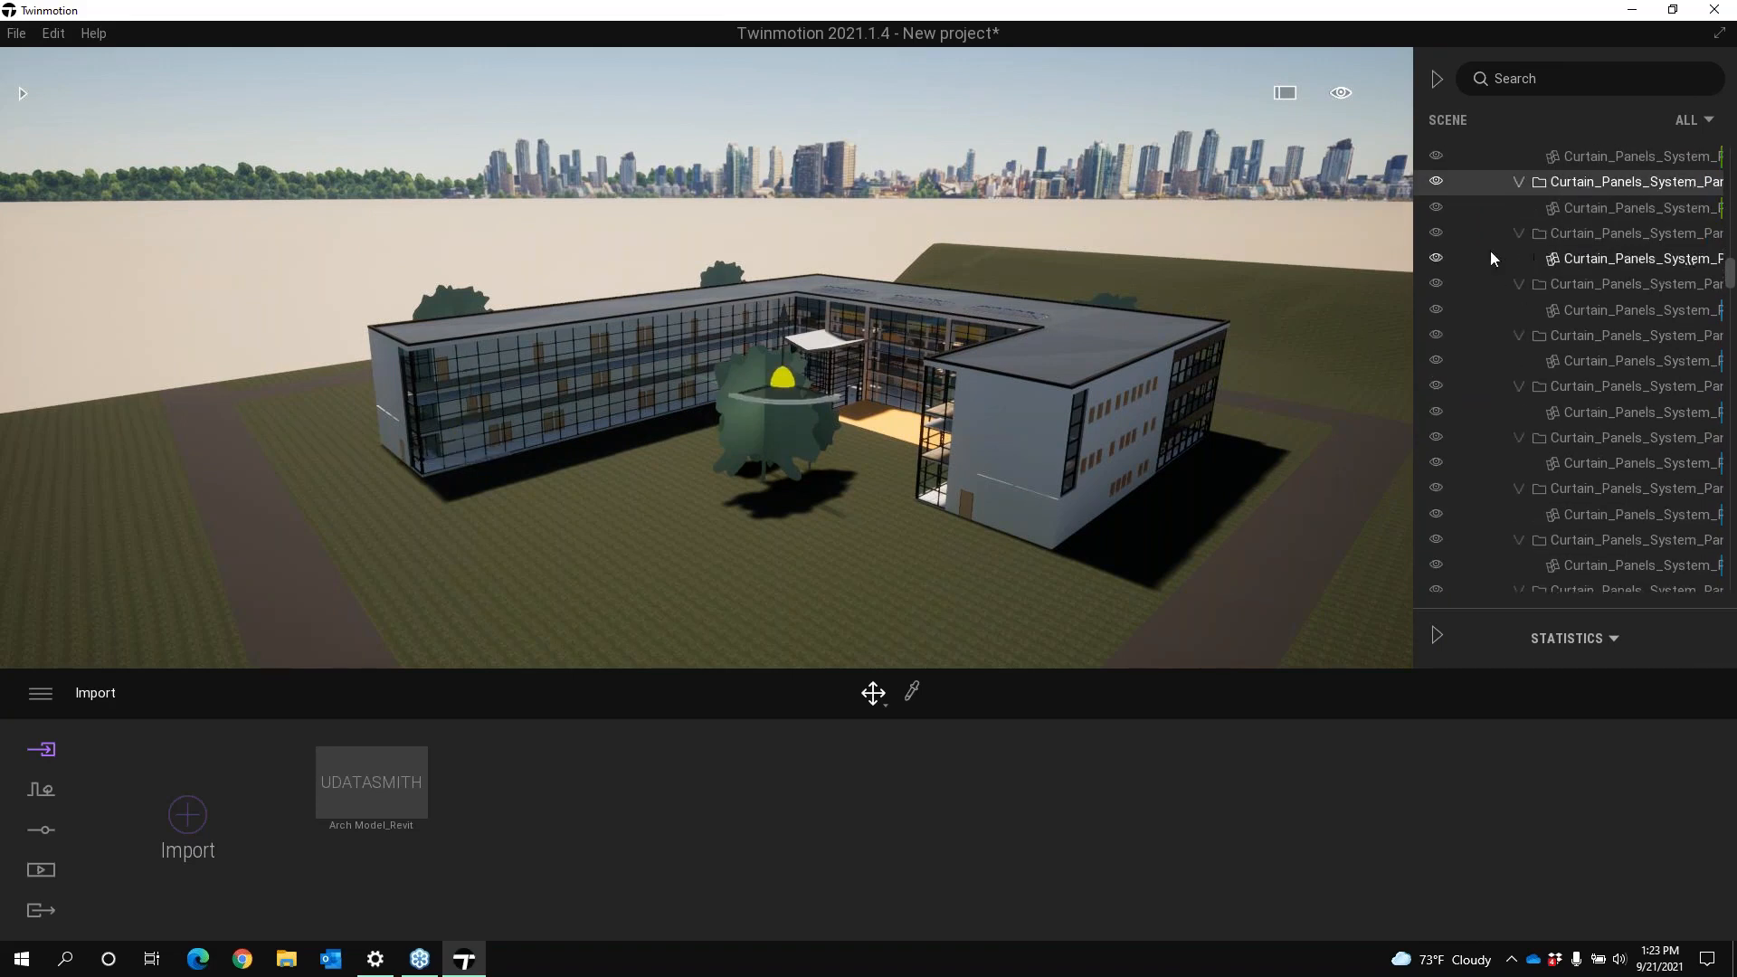
click(1518, 181)
click(1520, 182)
click(1579, 209)
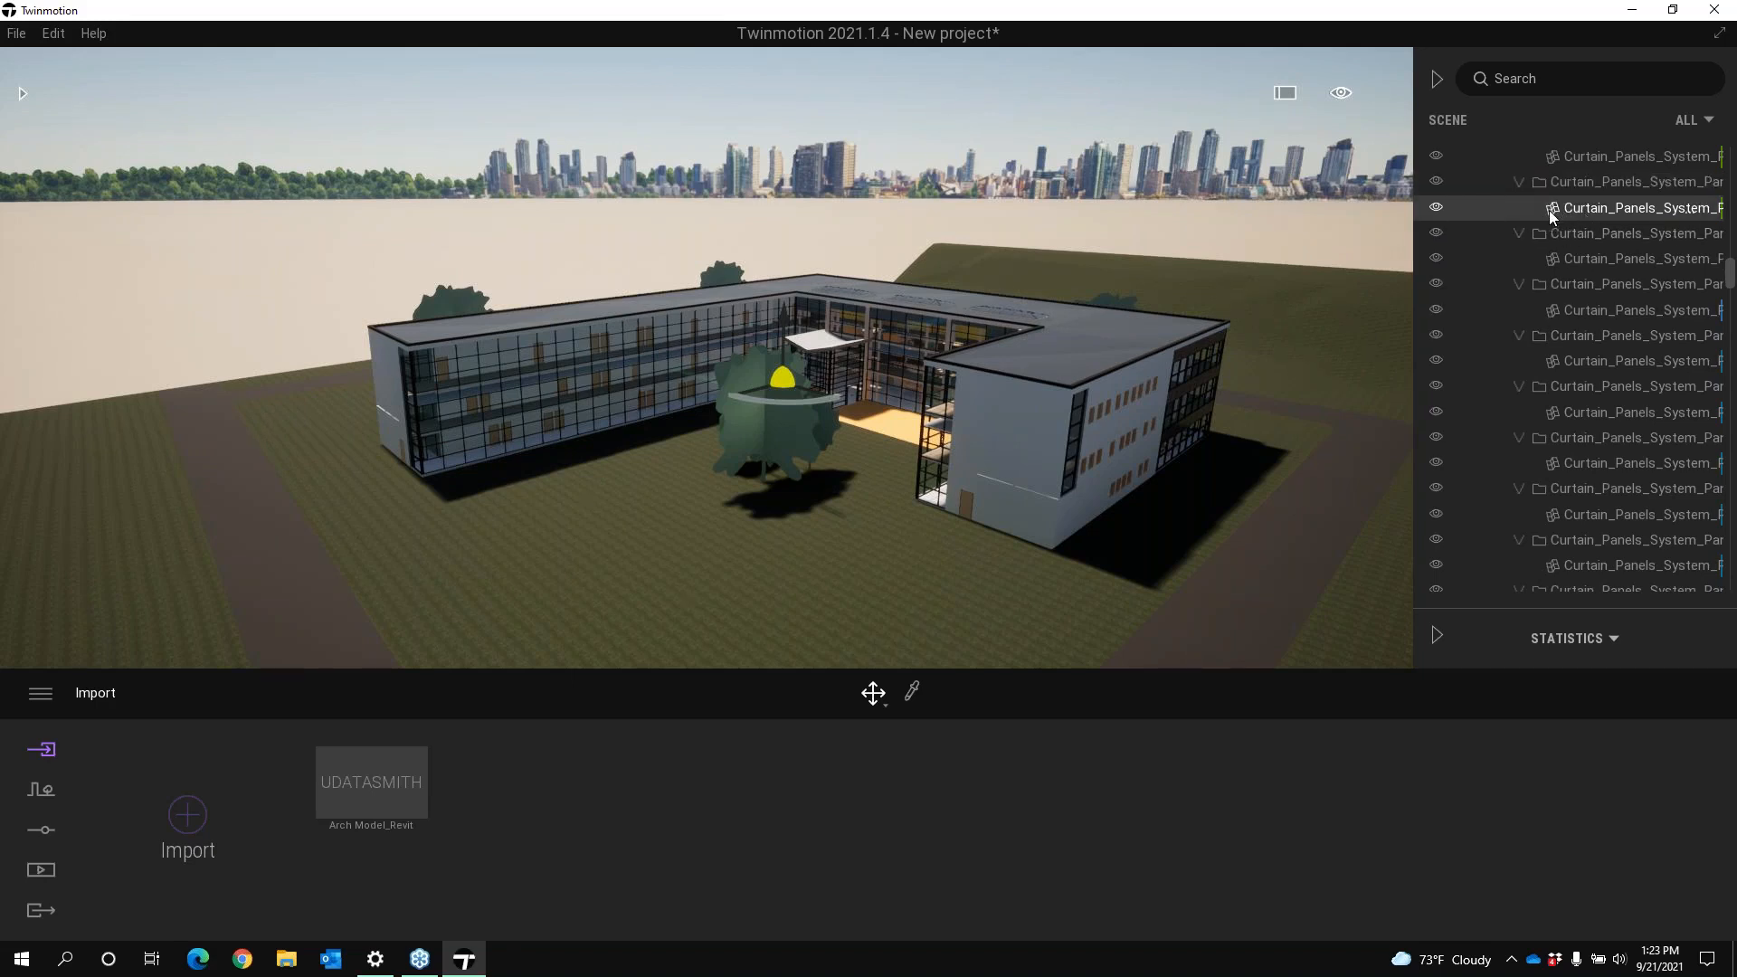
click(1561, 257)
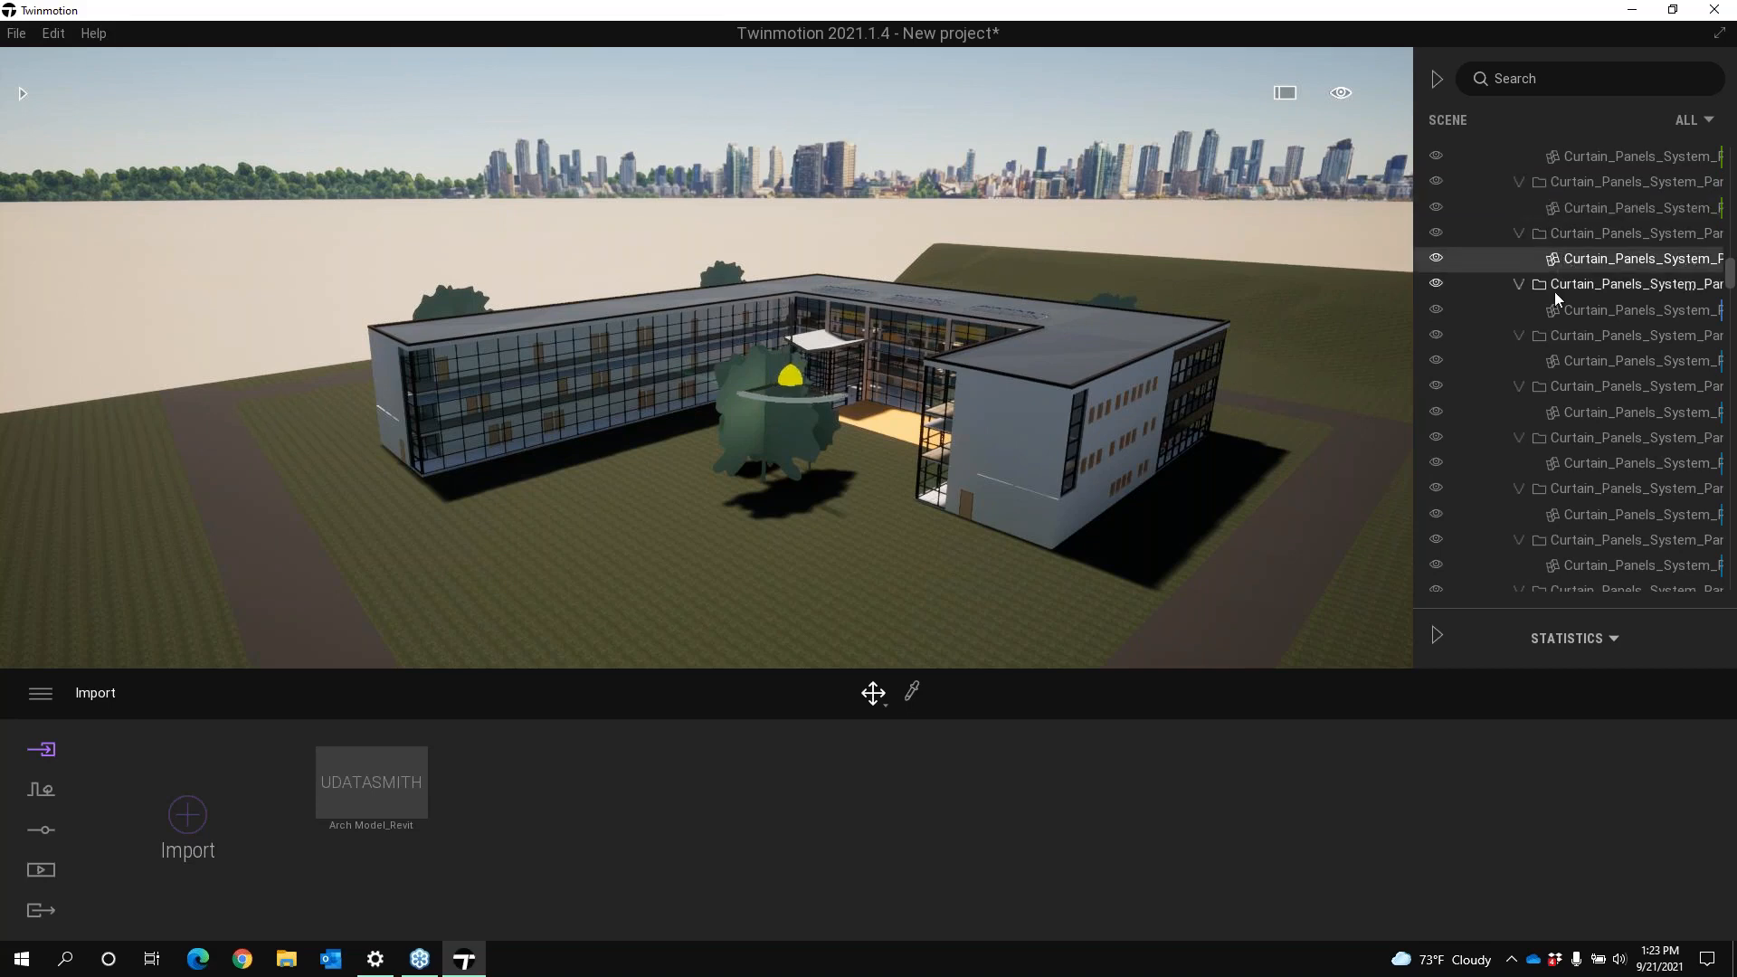
click(1562, 309)
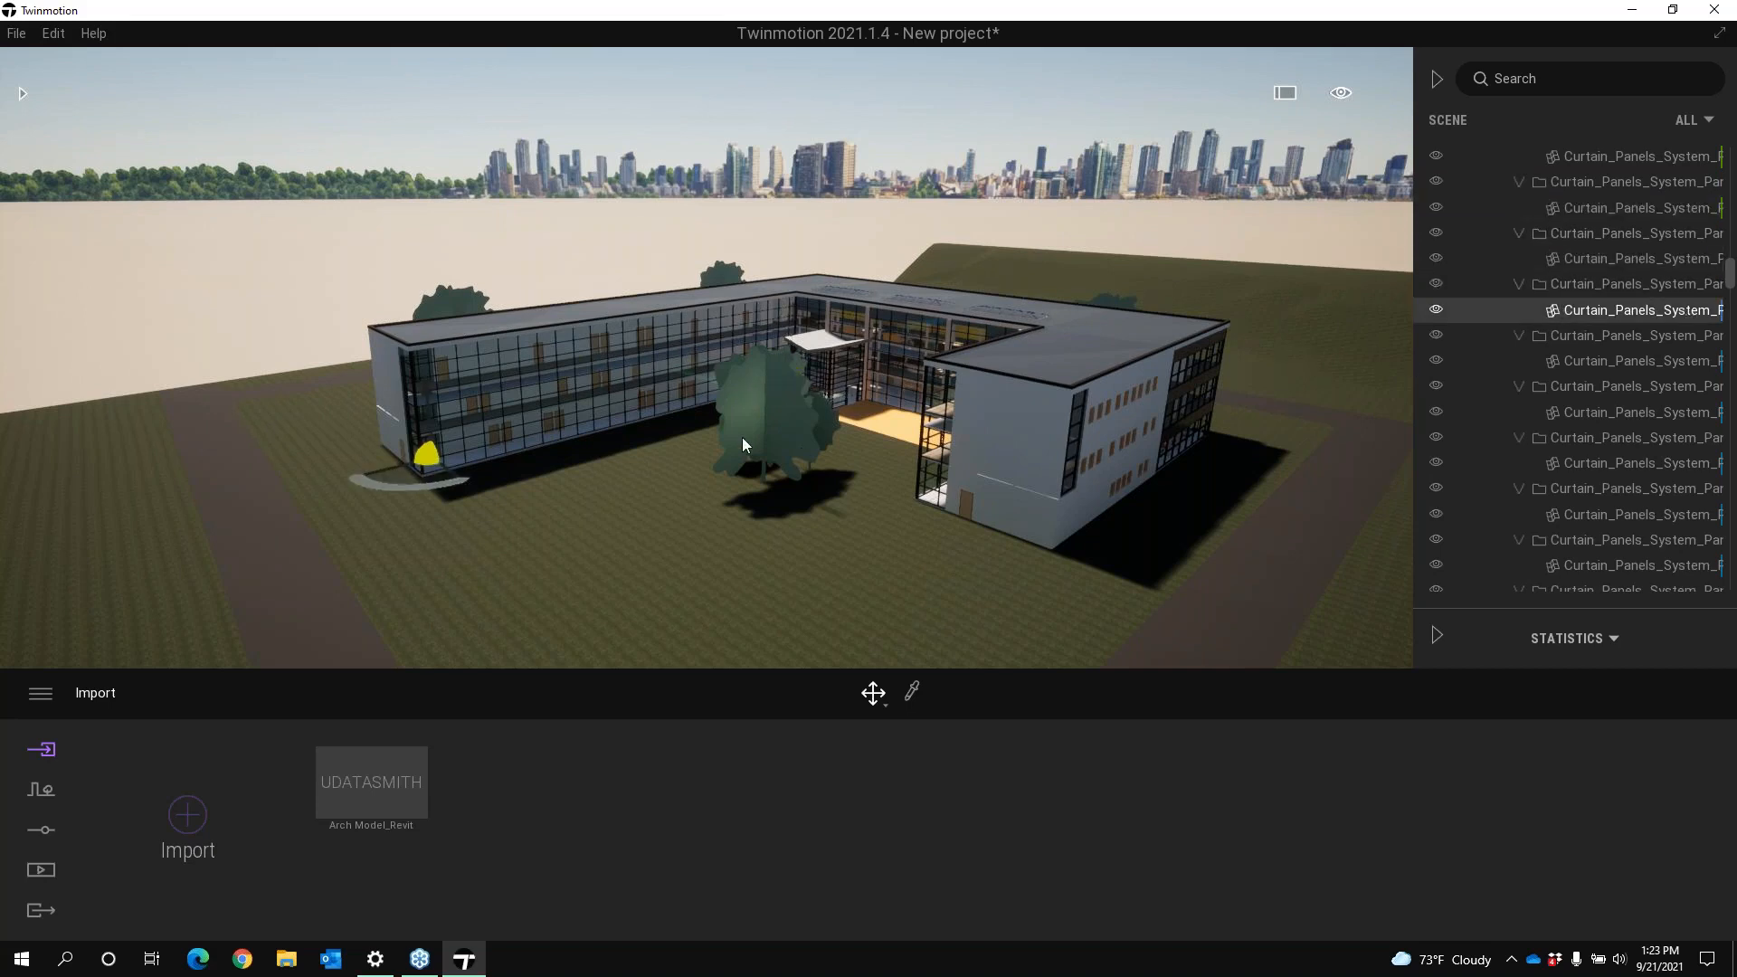
click(476, 431)
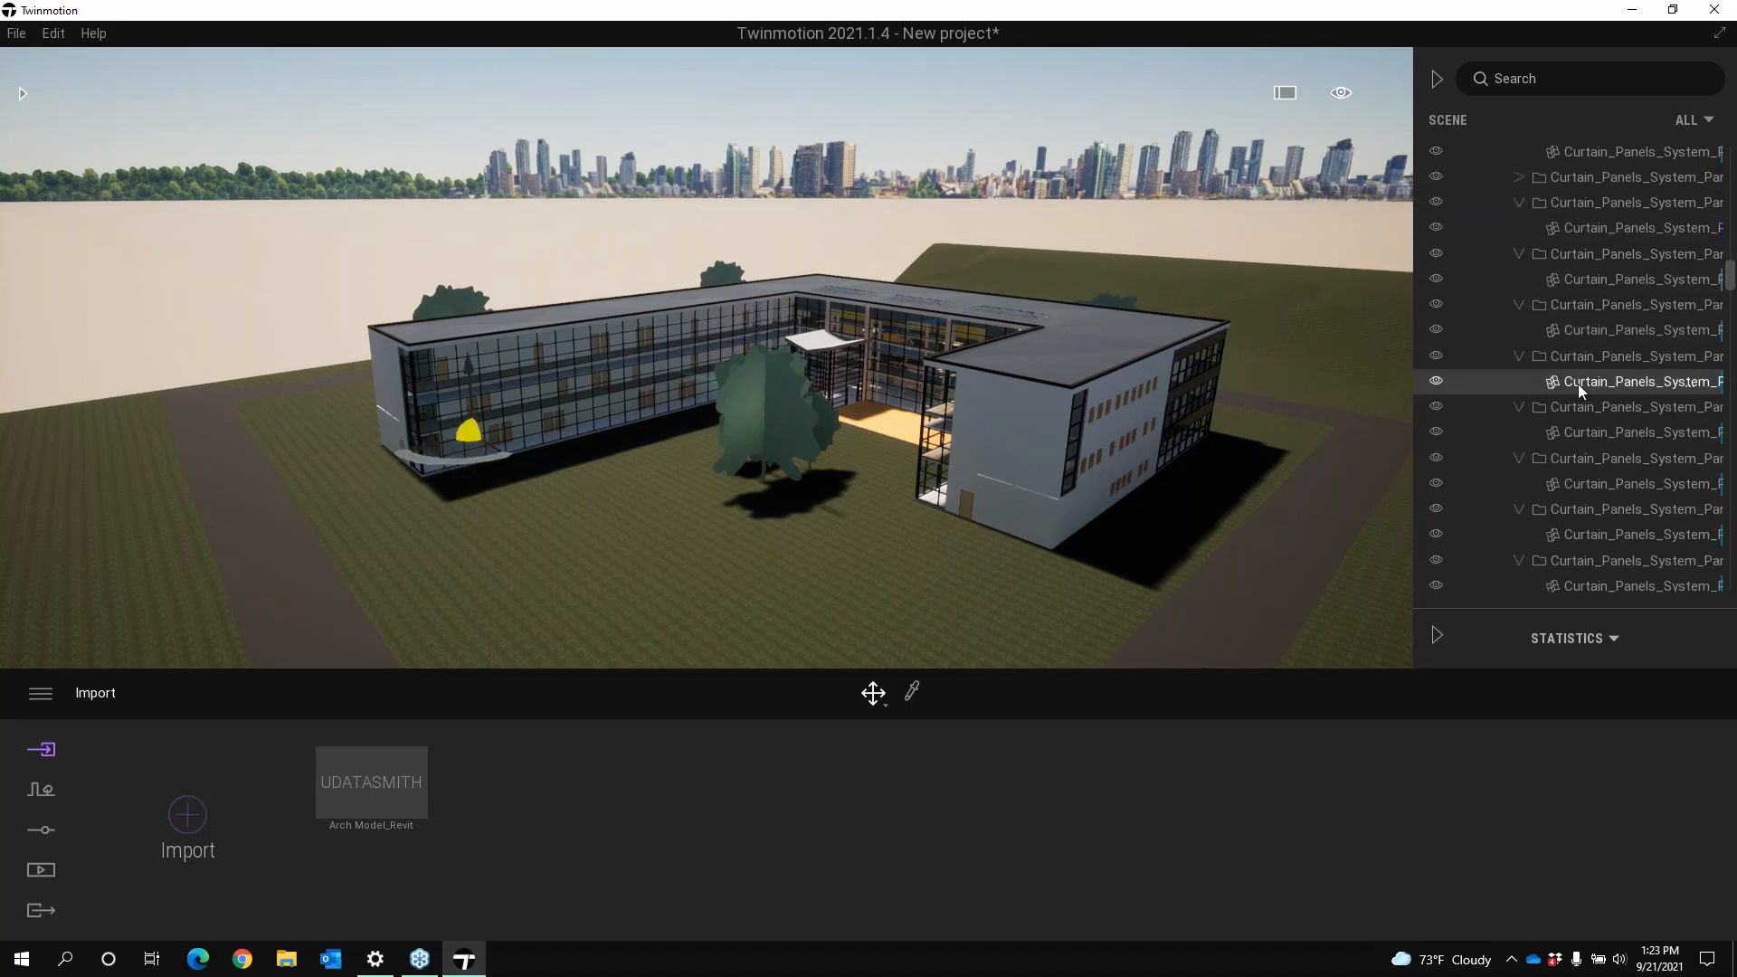
scroll(1578, 239, up, 3)
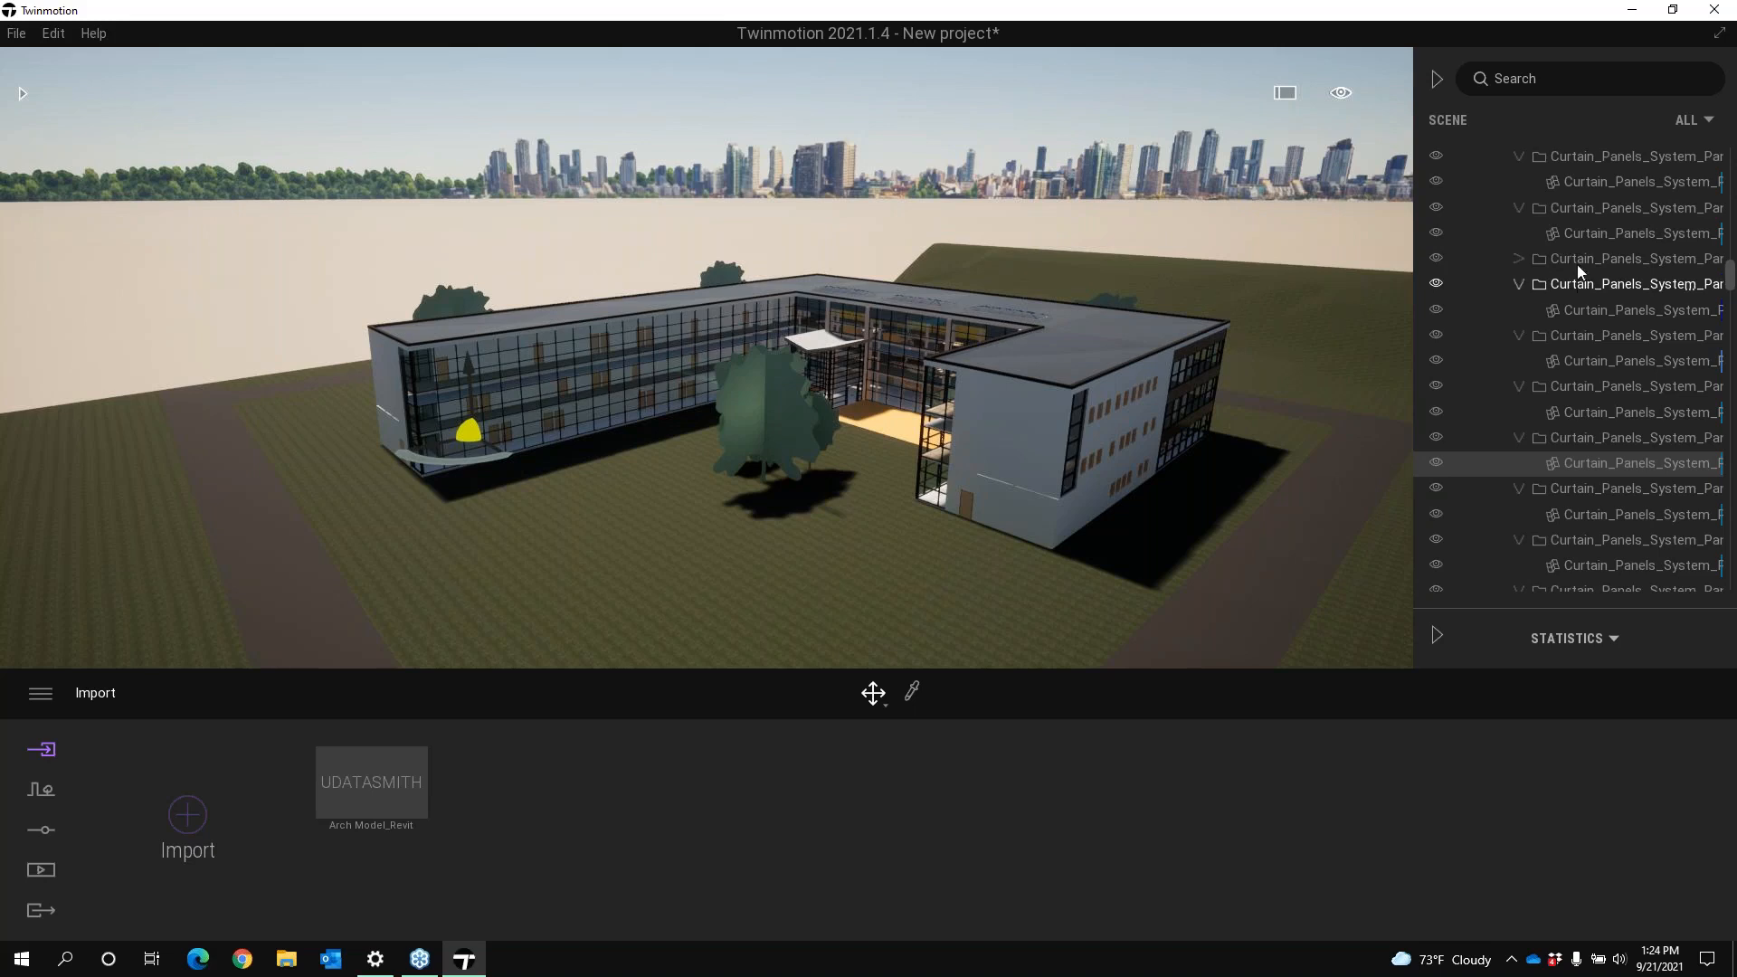
Collapse the hierarchy of a Curtain_Panels_System folder, and run the same collapse on the panel entry just above it
right_click(1609, 207)
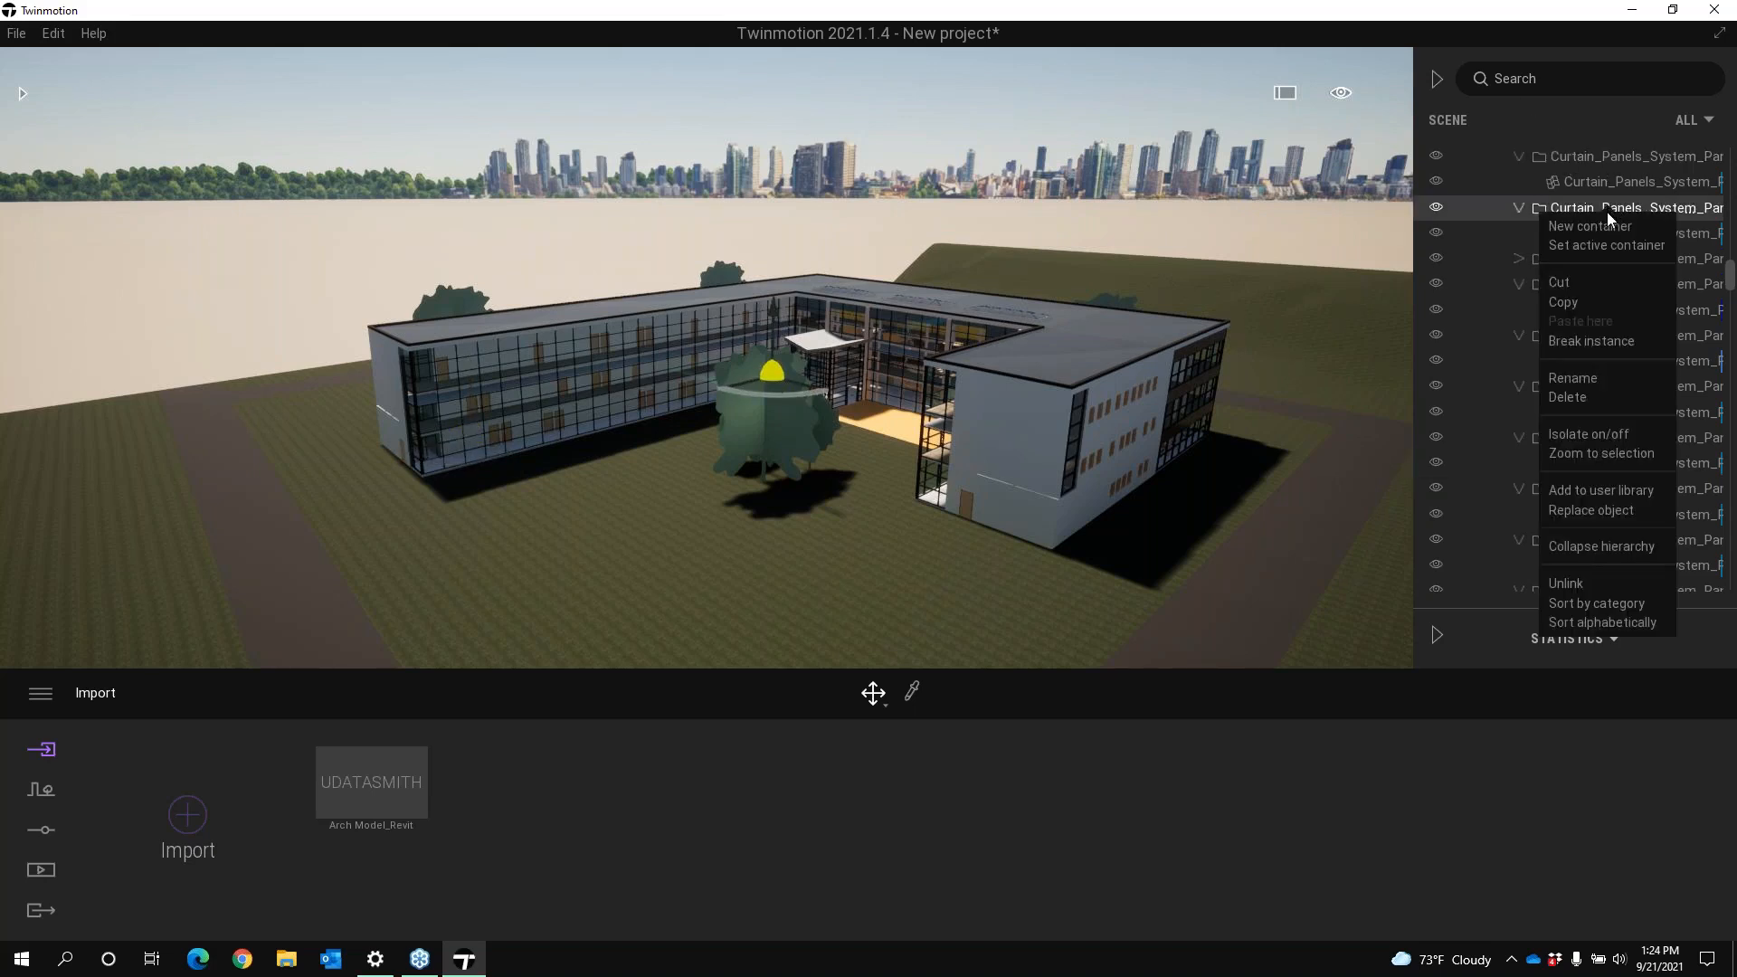
click(1610, 545)
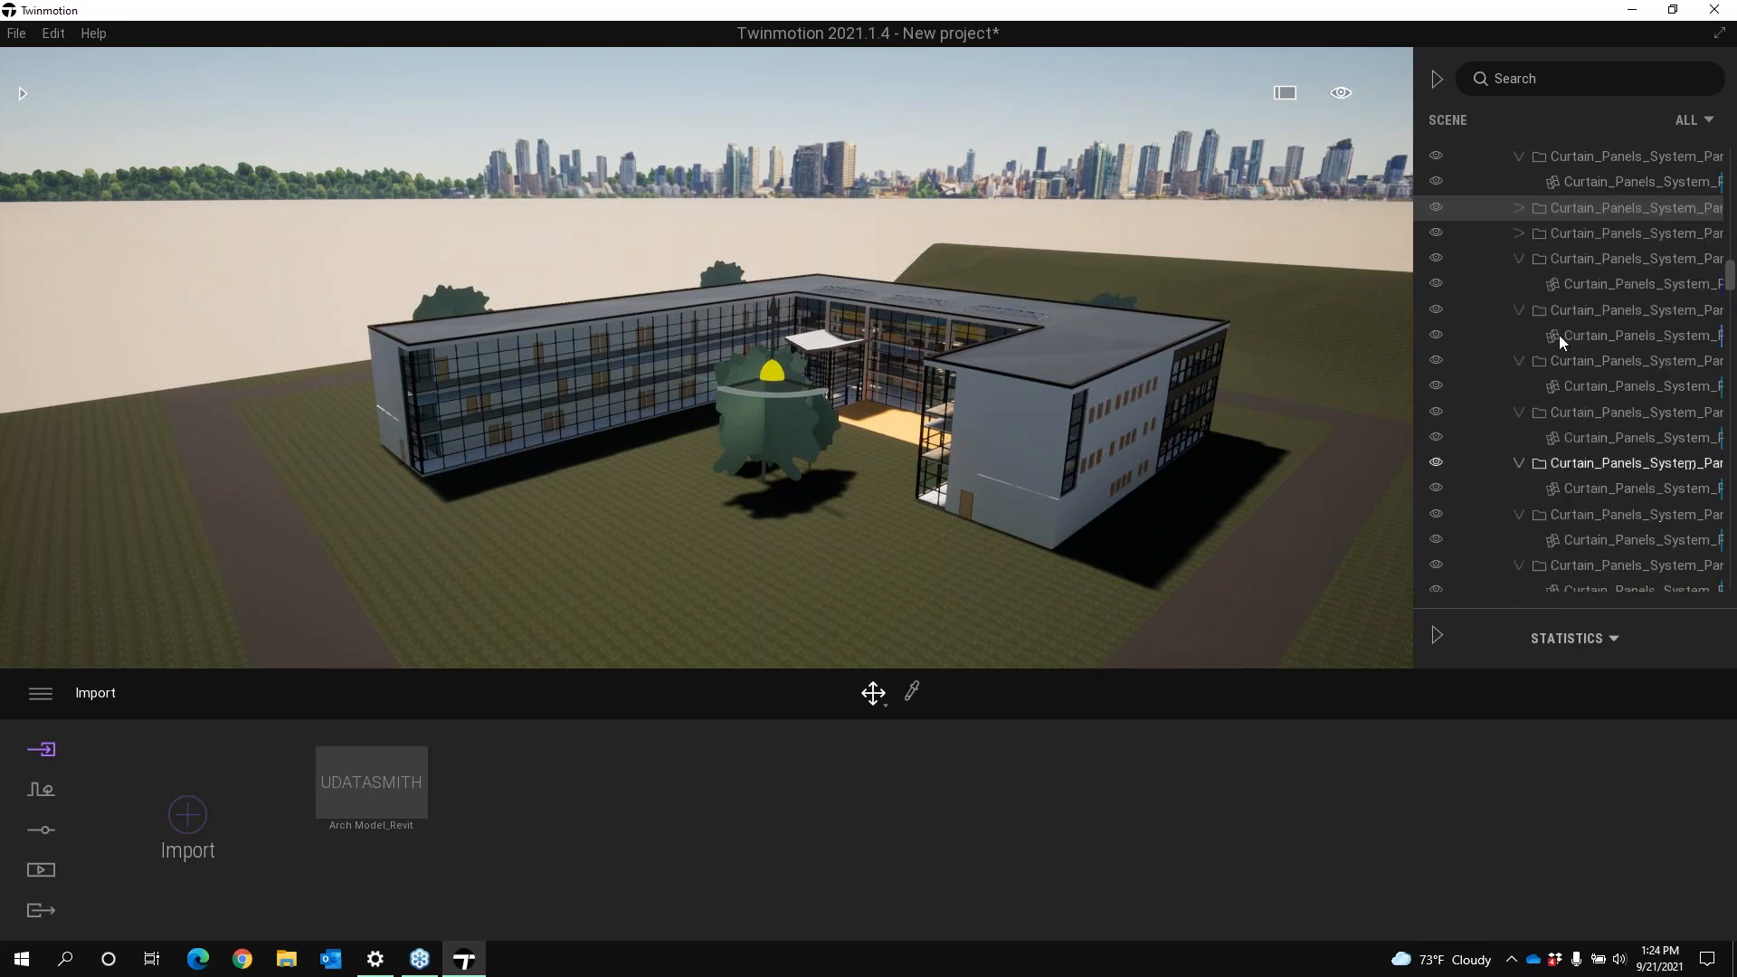
right_click(1496, 181)
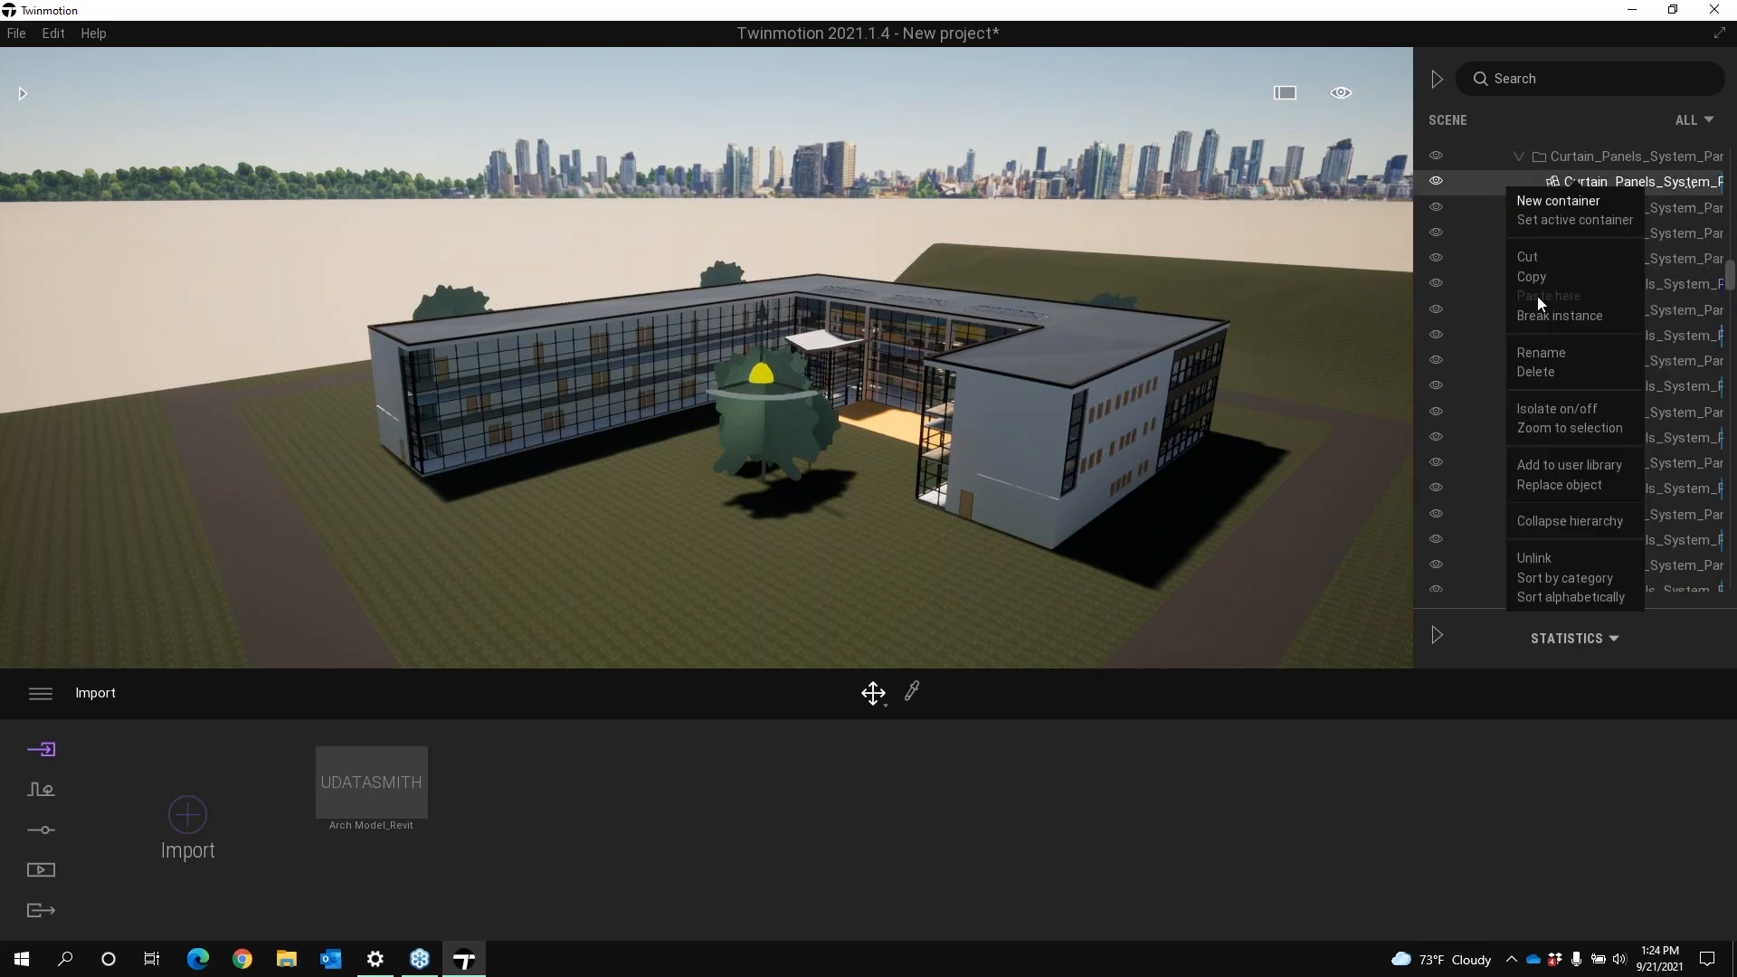
click(1570, 521)
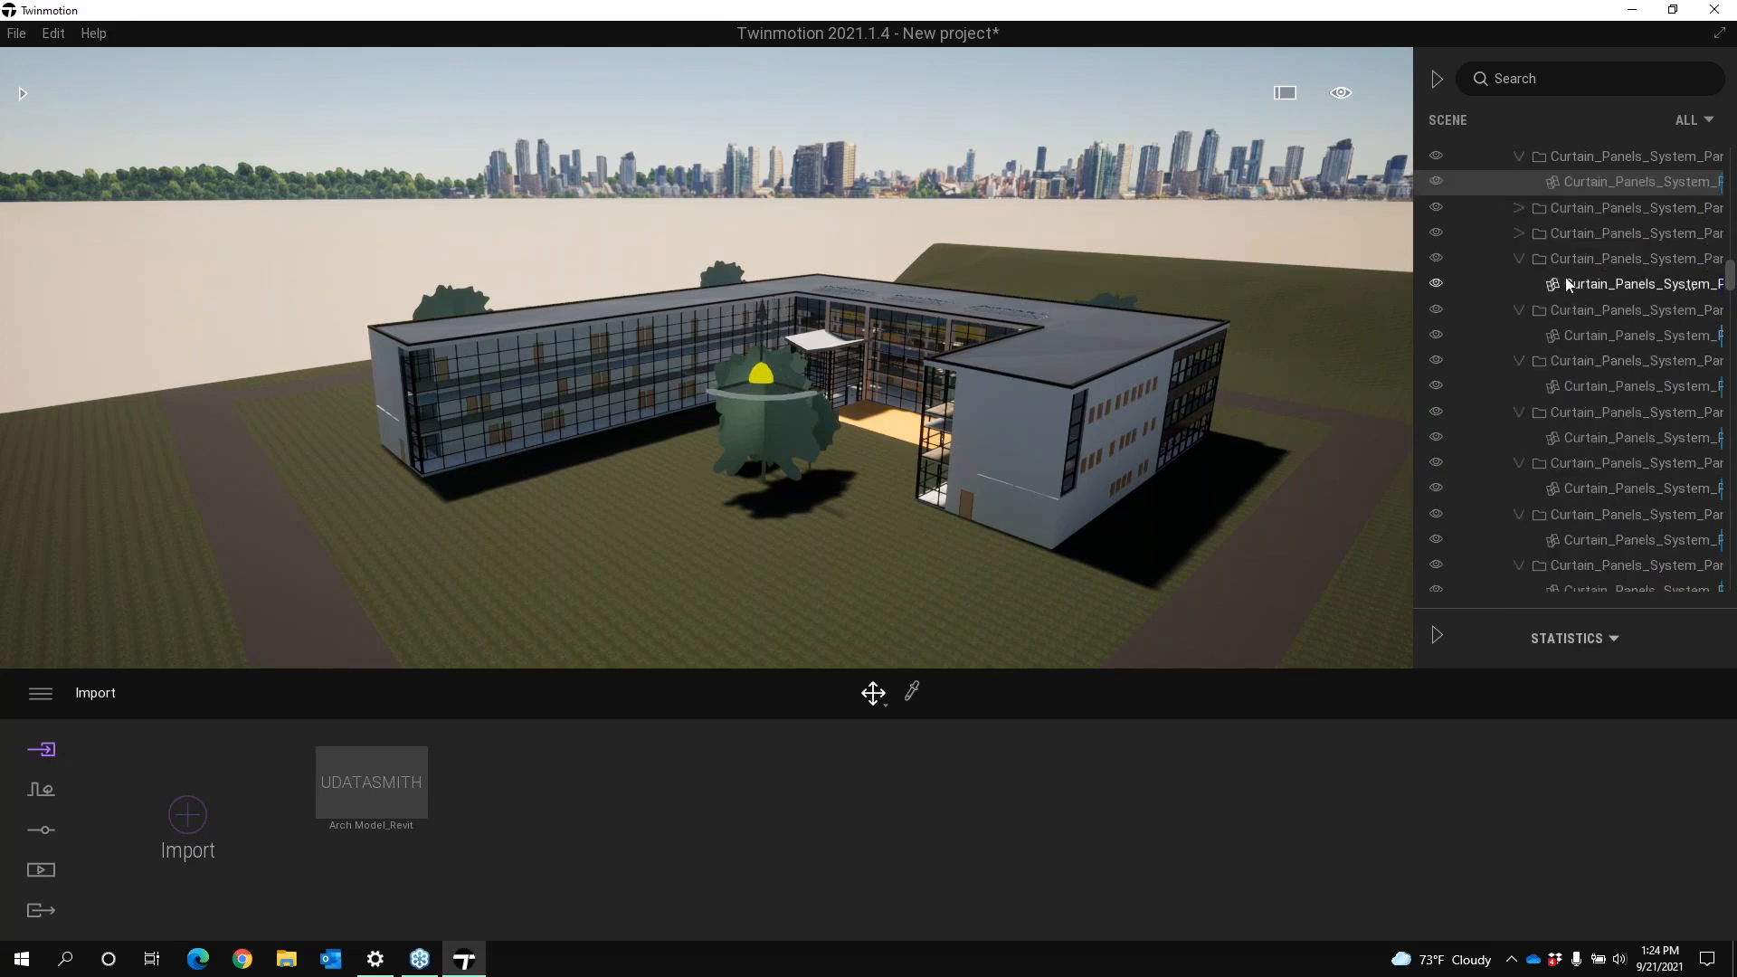
Collapse the whole hierarchy of the Arch_Model_Revit folder and reopen only its first level
scroll(1723, 272, up, 10)
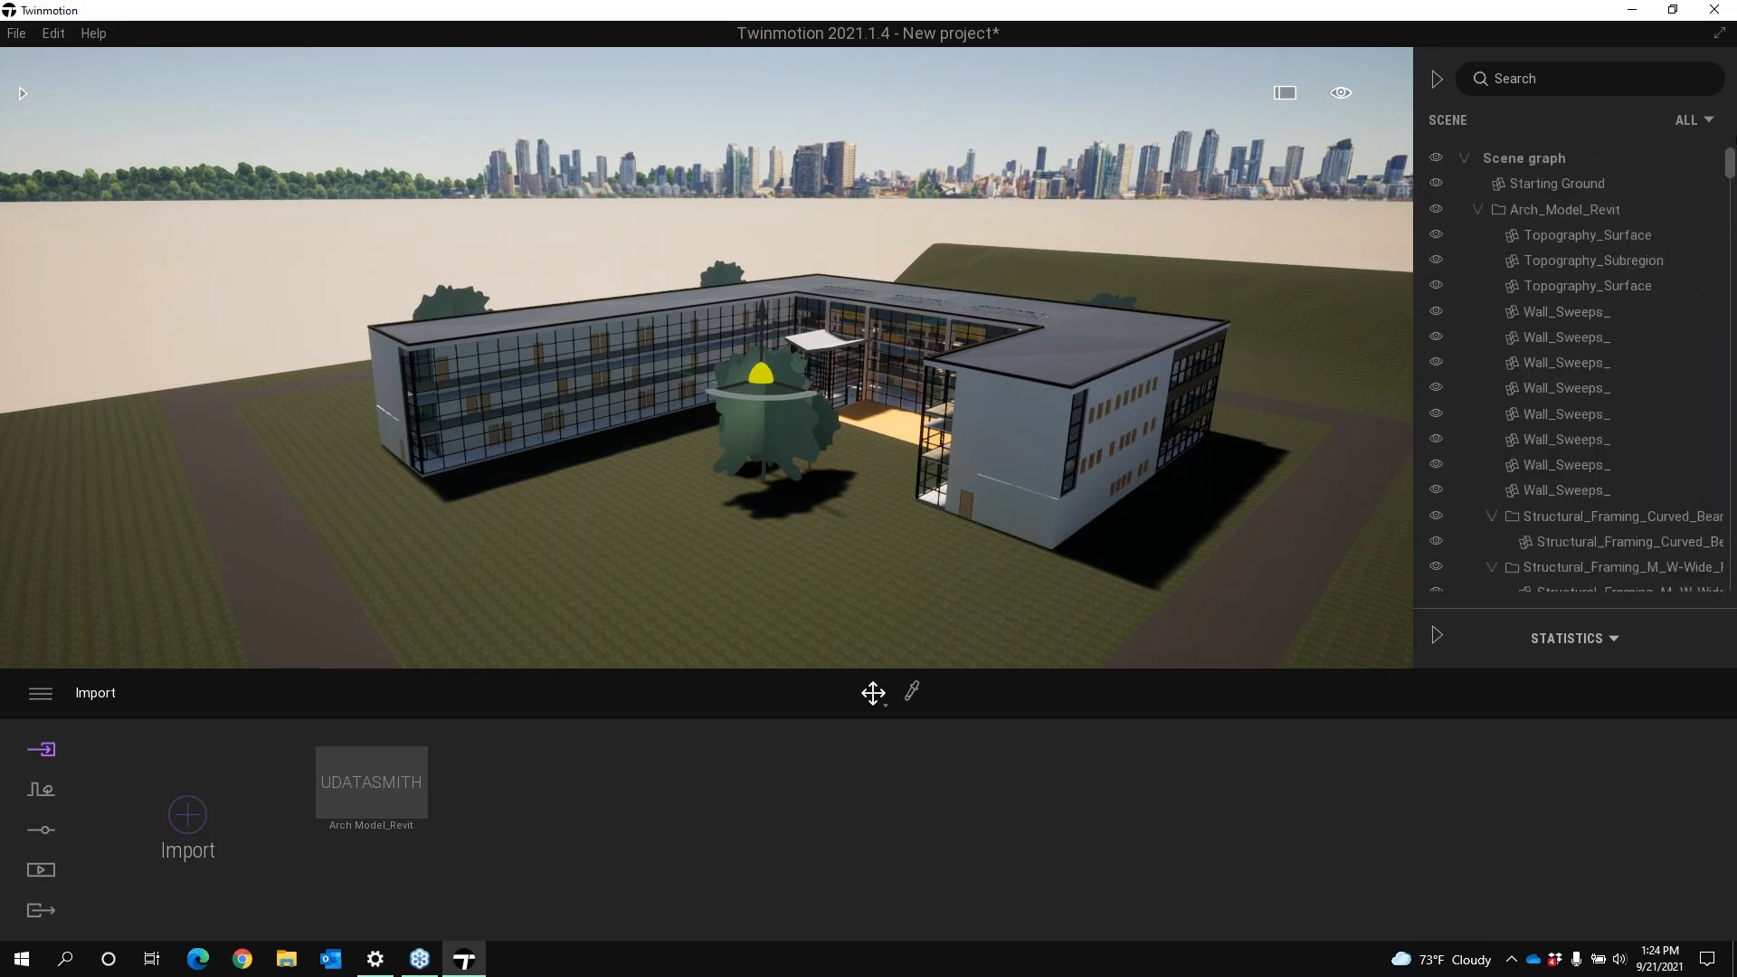
click(1533, 214)
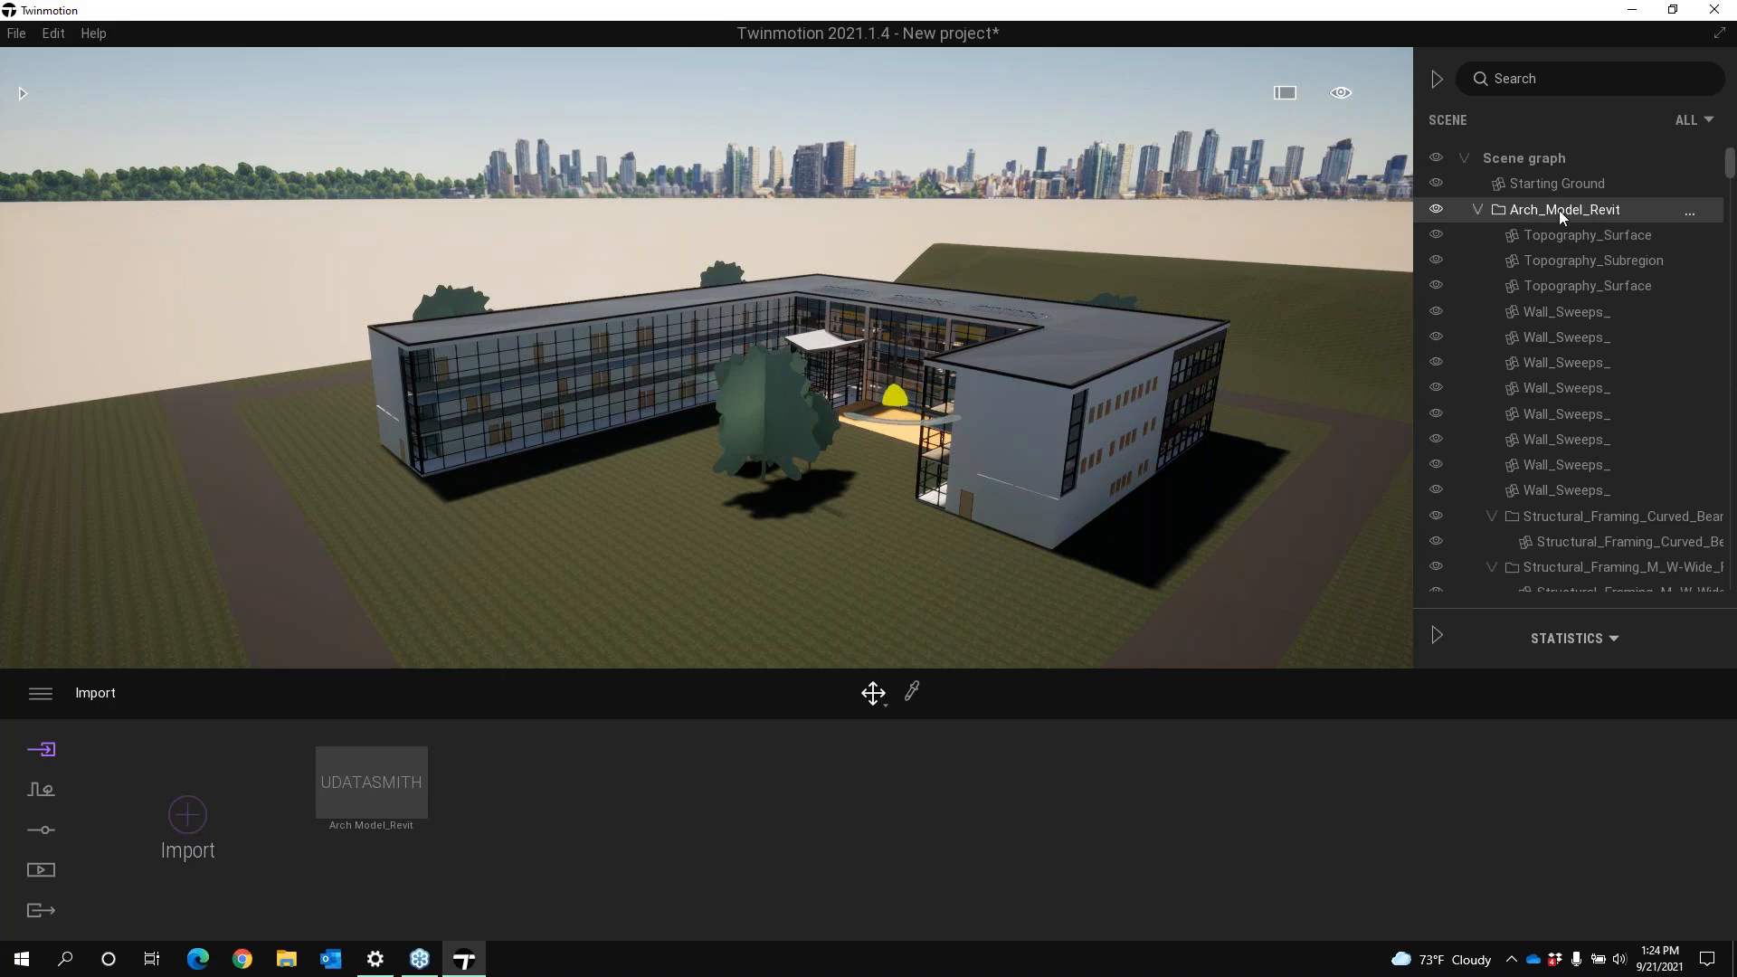
right_click(1571, 213)
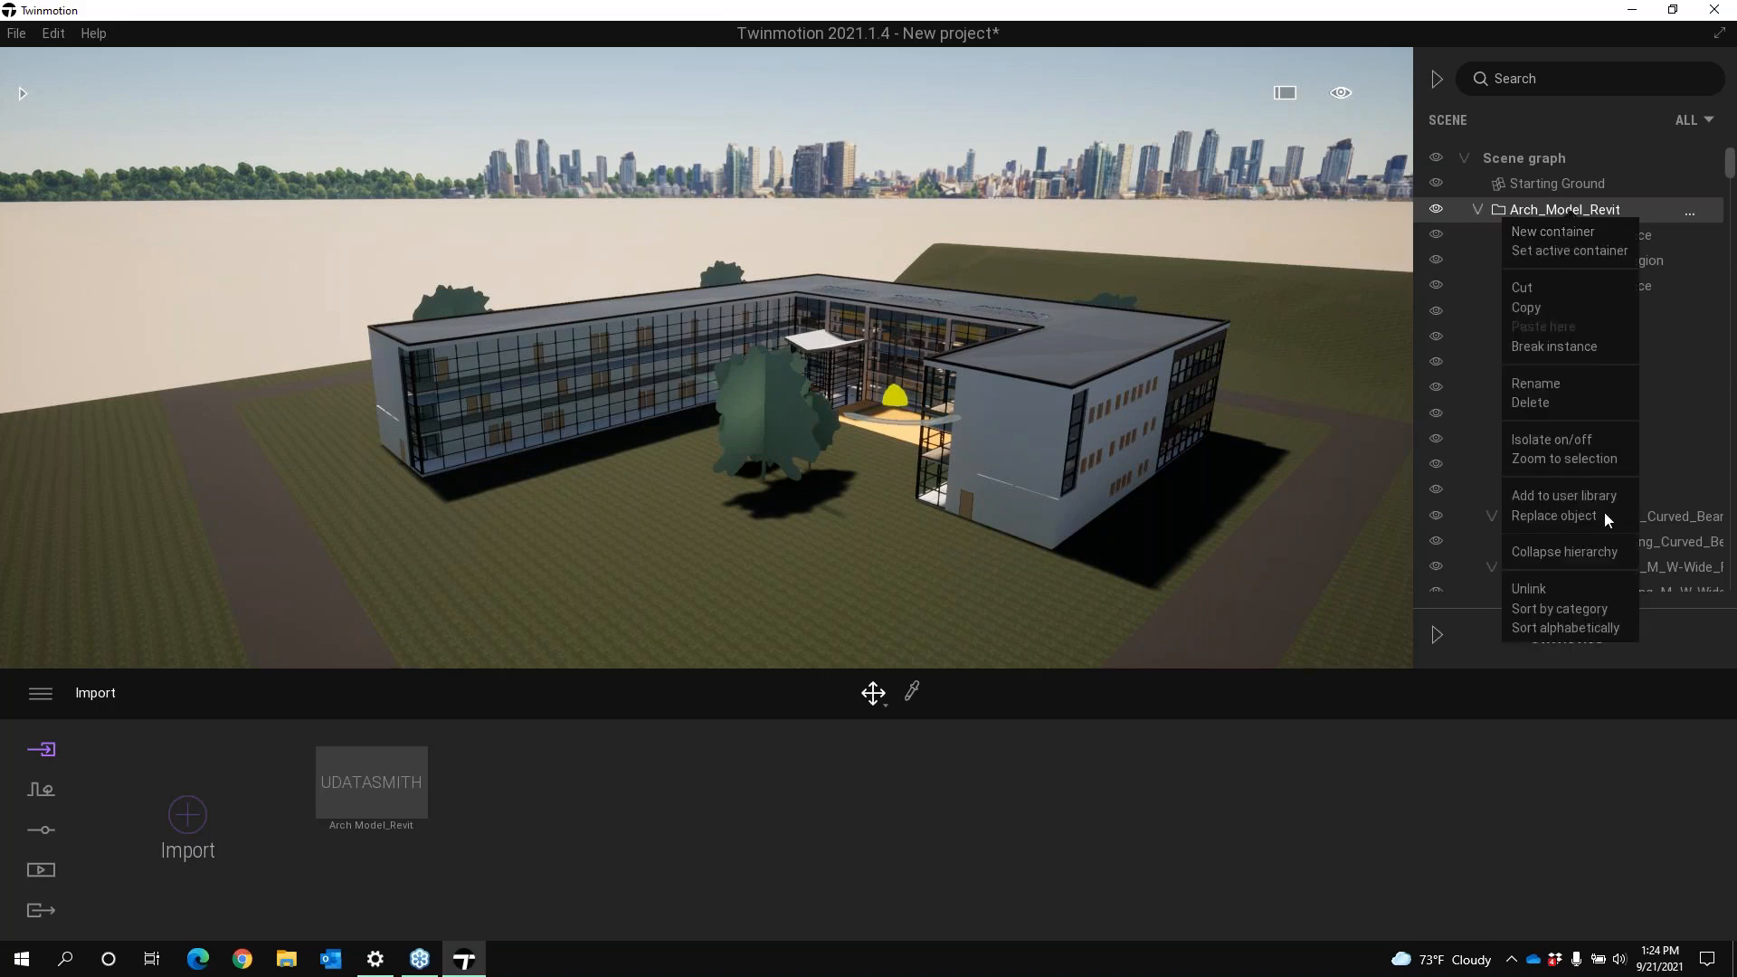
click(1605, 550)
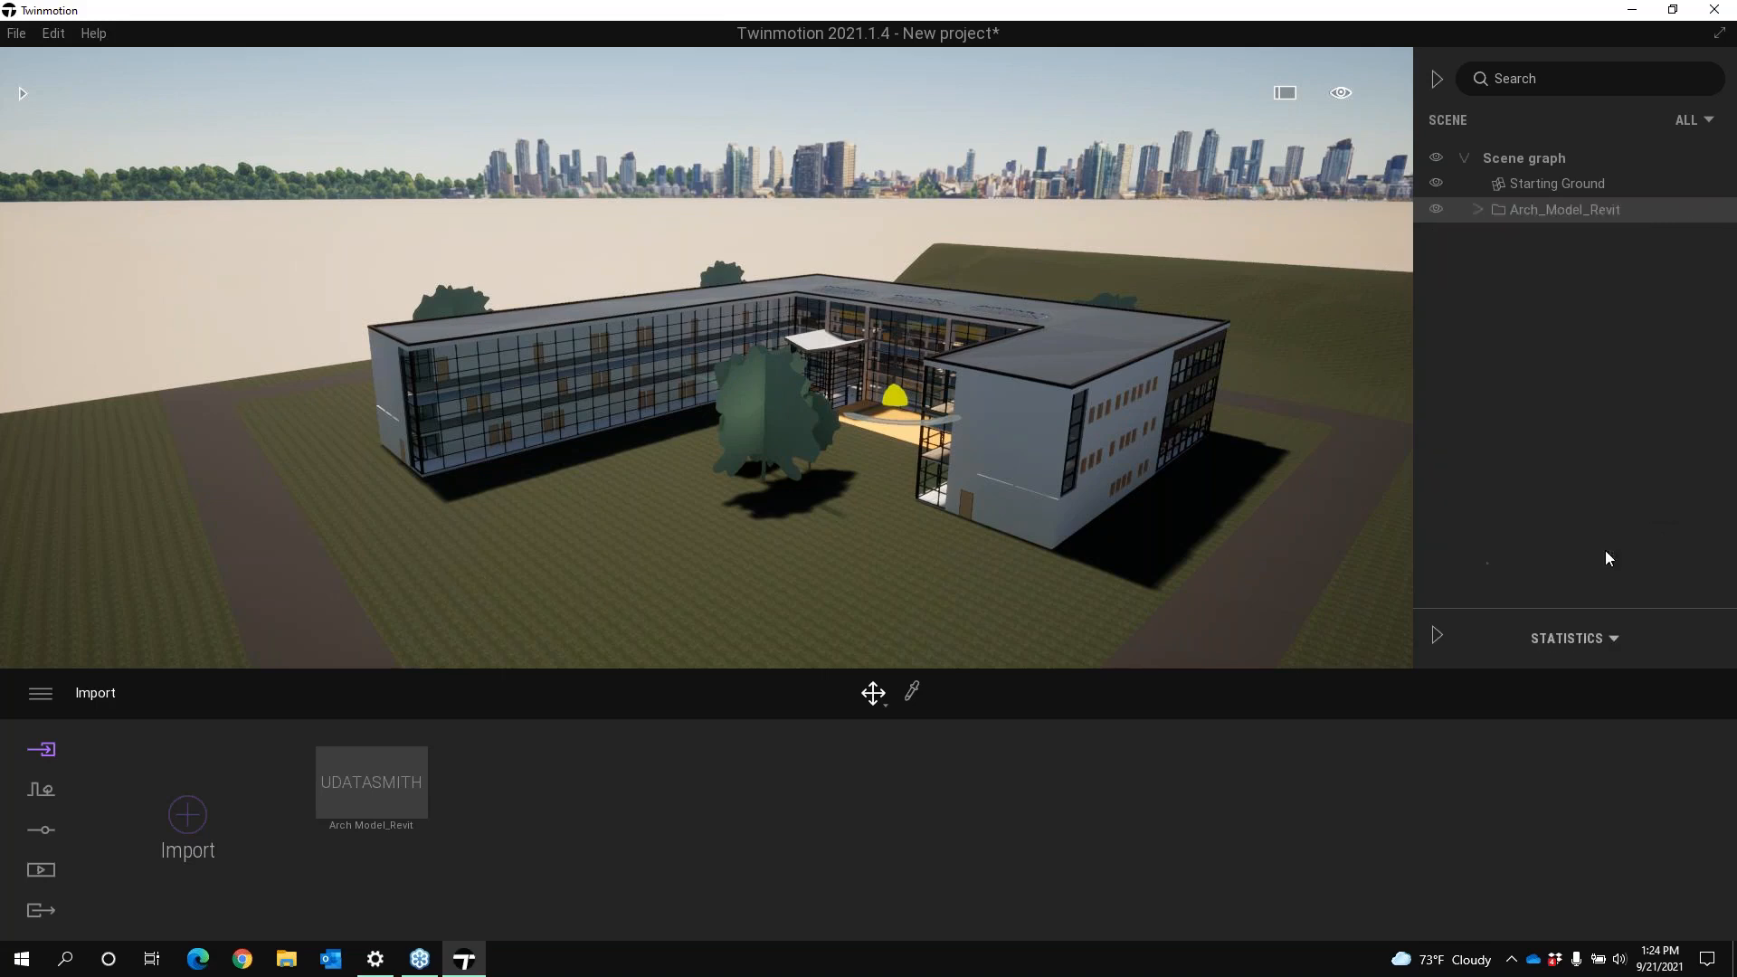
click(1476, 214)
click(1476, 214)
click(1478, 210)
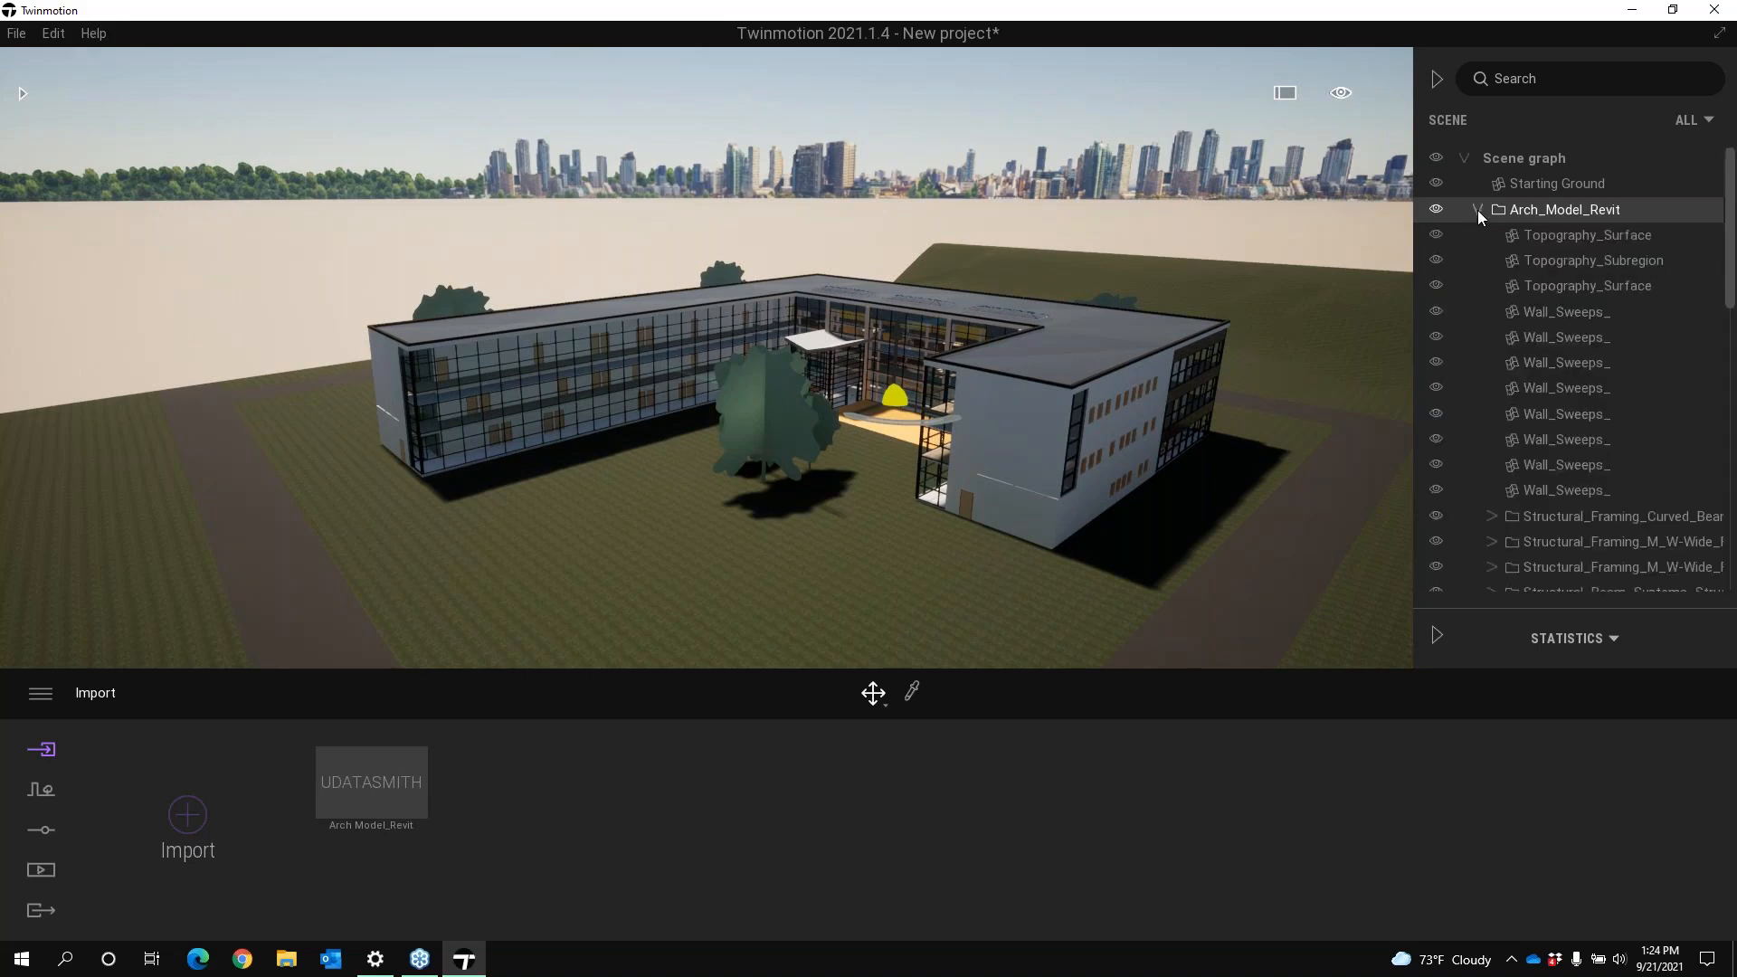
Look through the collapsed scene hierarchy and select several Railings_Railing_900mm_Pipe folders to locate them in the model
scroll(1528, 309, down, 5)
scroll(1522, 308, down, 8)
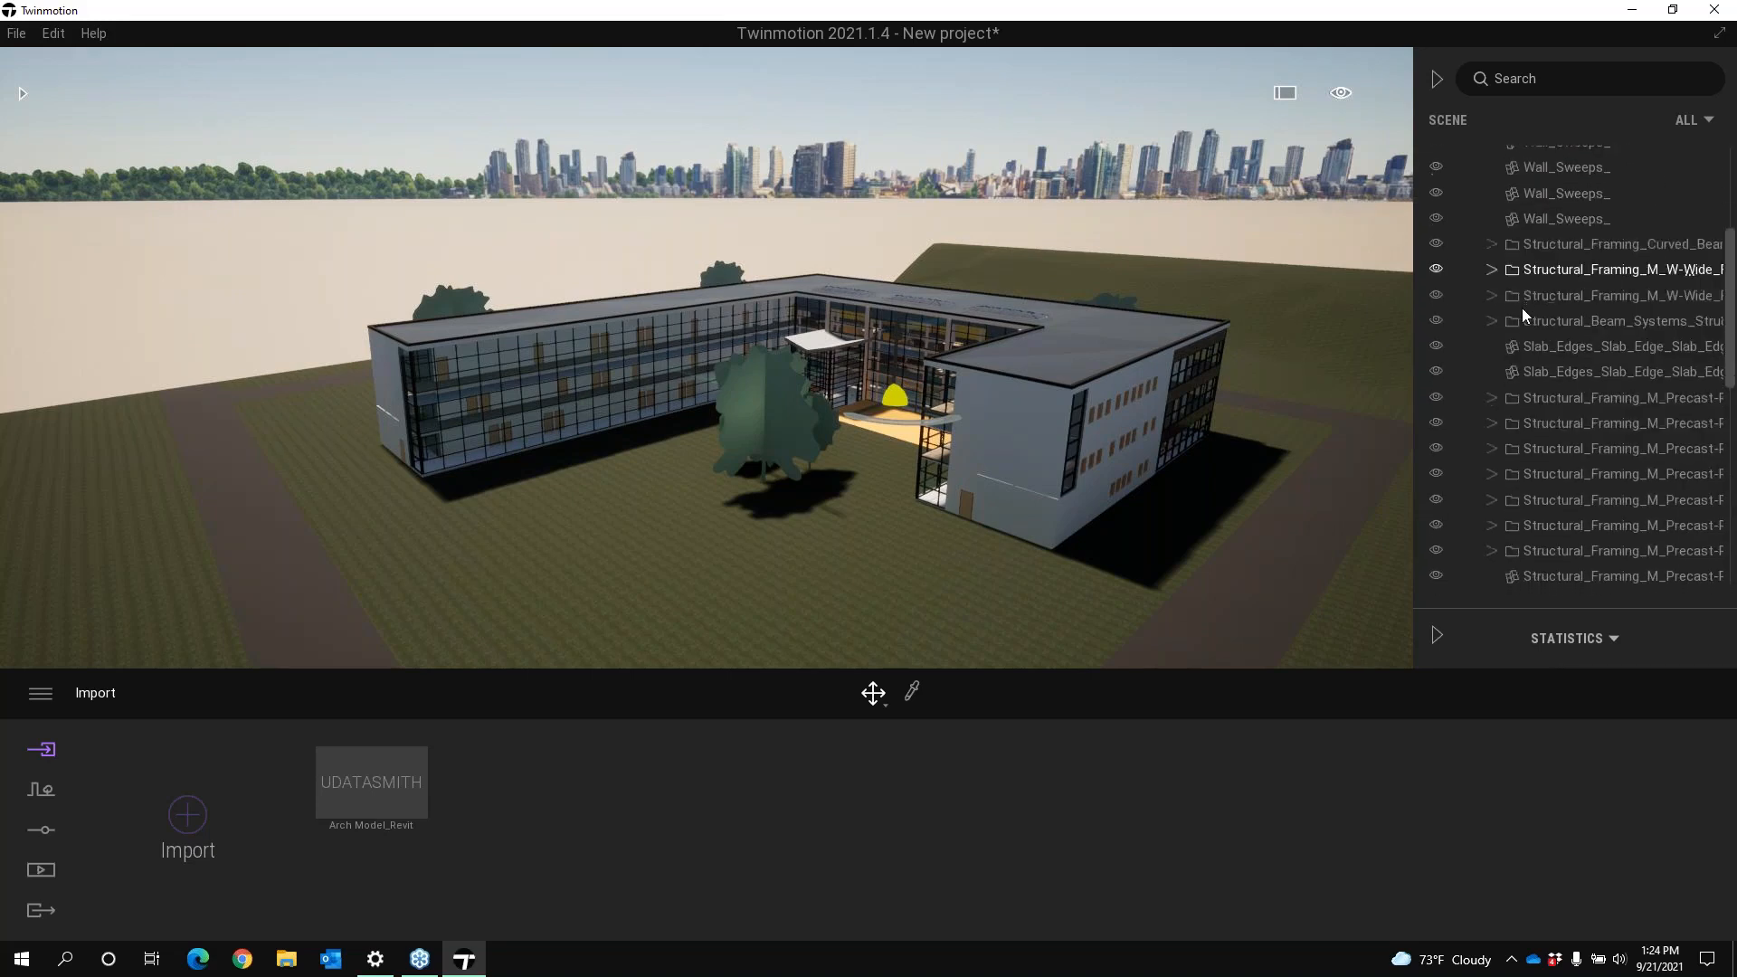
scroll(1524, 335, down, 6)
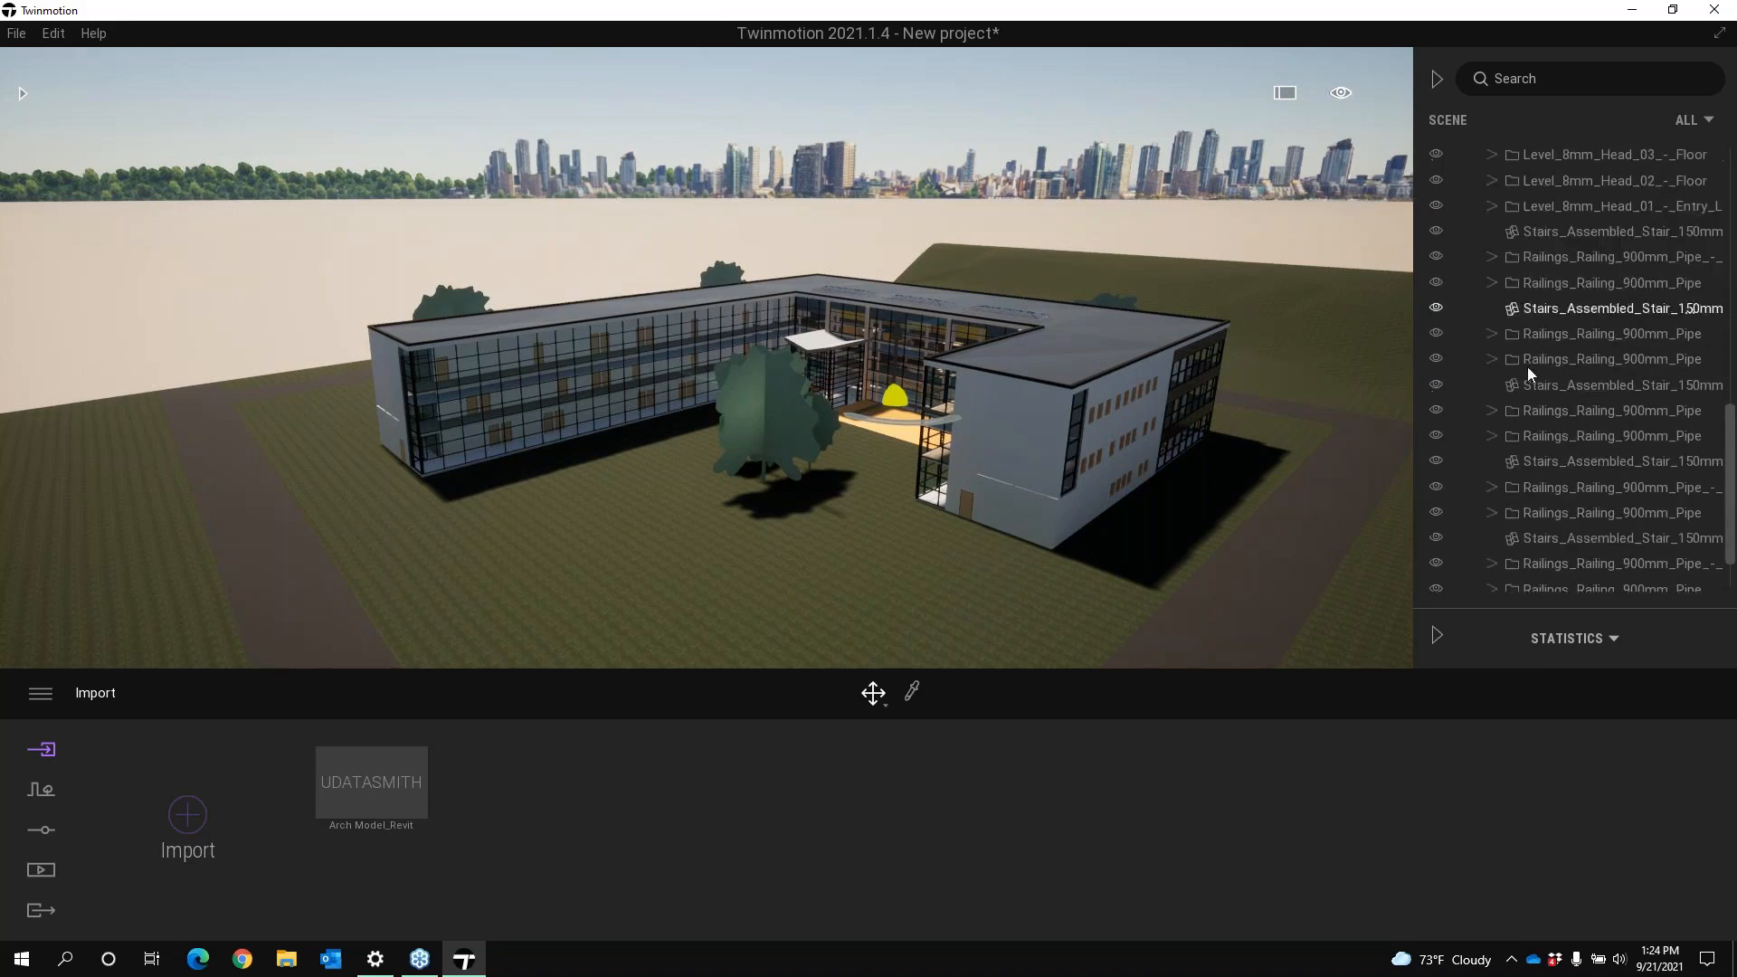
scroll(1540, 327, down, 1)
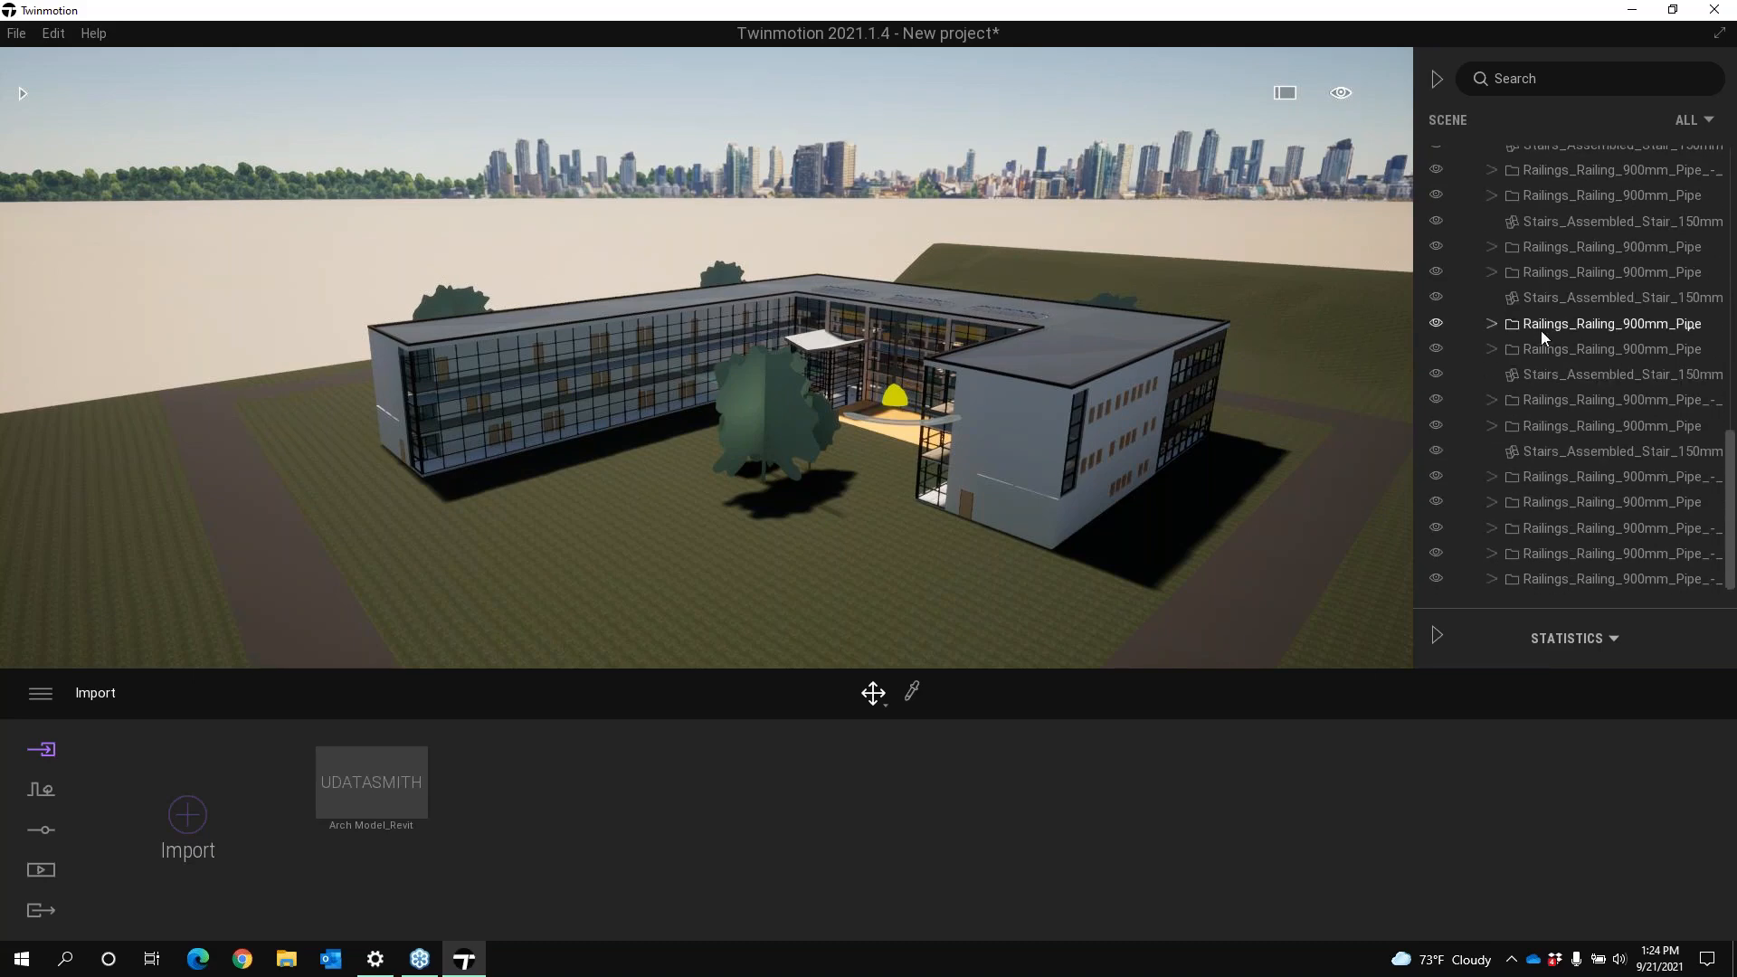
scroll(1554, 447, up, 3)
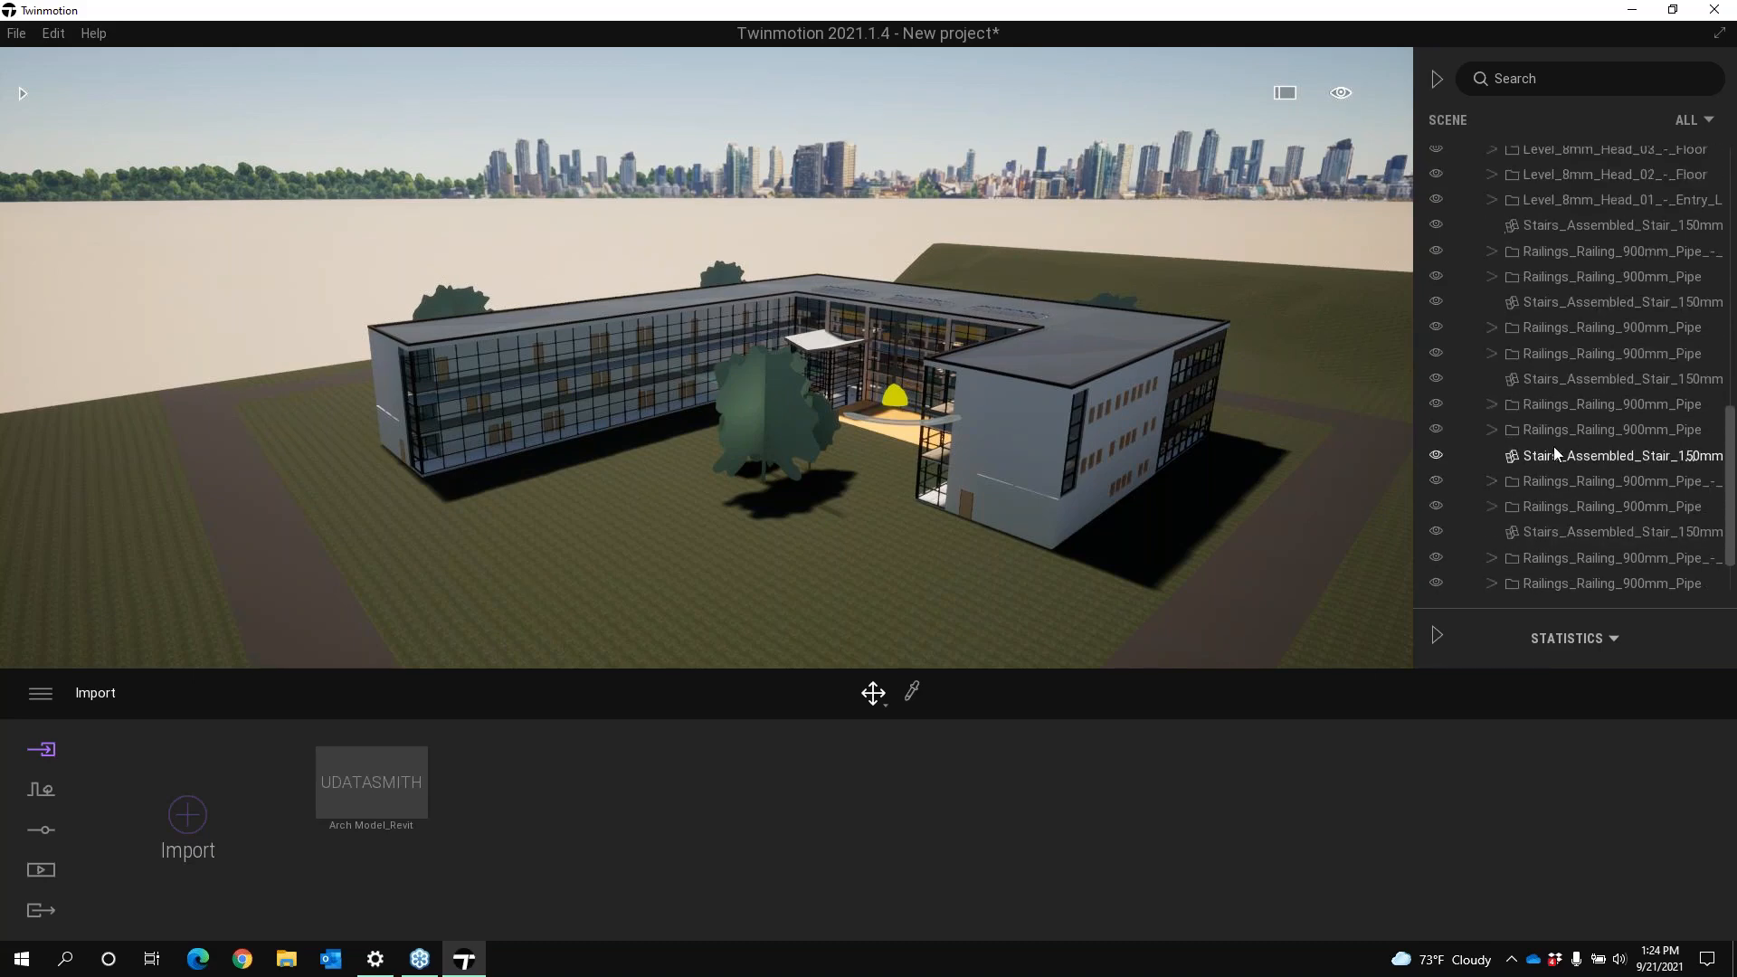
click(1549, 351)
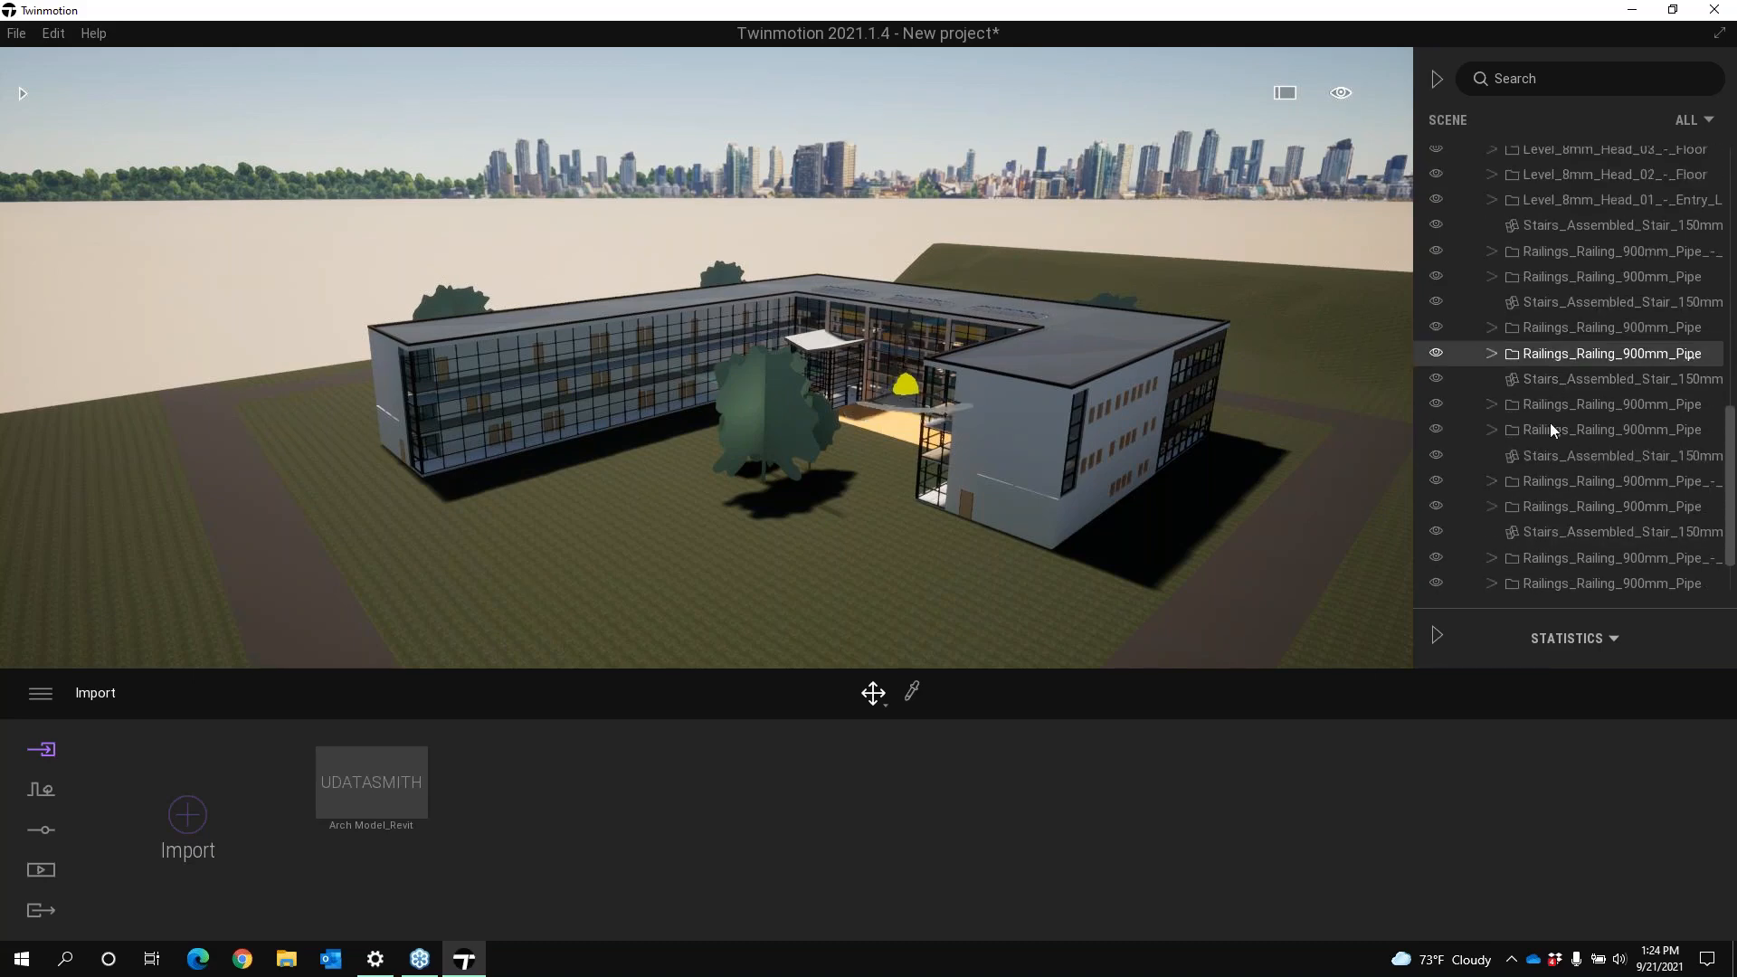
click(1558, 327)
click(1550, 277)
click(1547, 255)
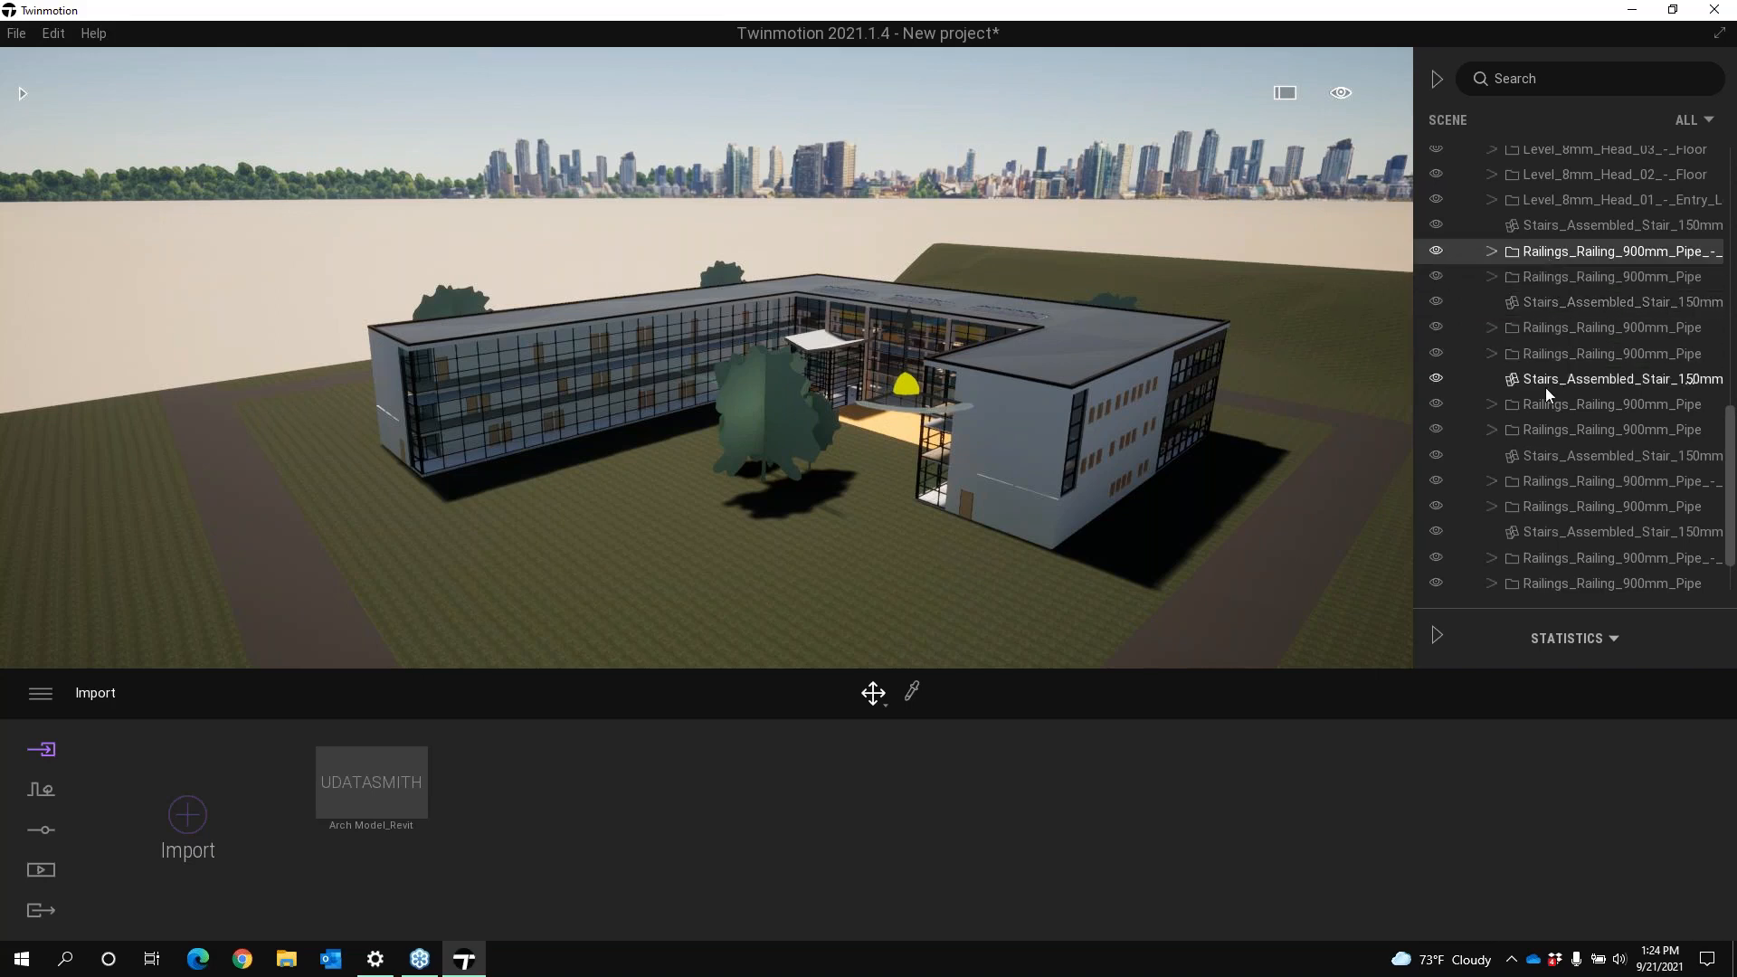
Select the Arch_Model_Revit folder, and pick a curtain panel on the long glazed facade to locate its entry in the hierarchy
scroll(1545, 387, up, 5)
scroll(1540, 376, up, 10)
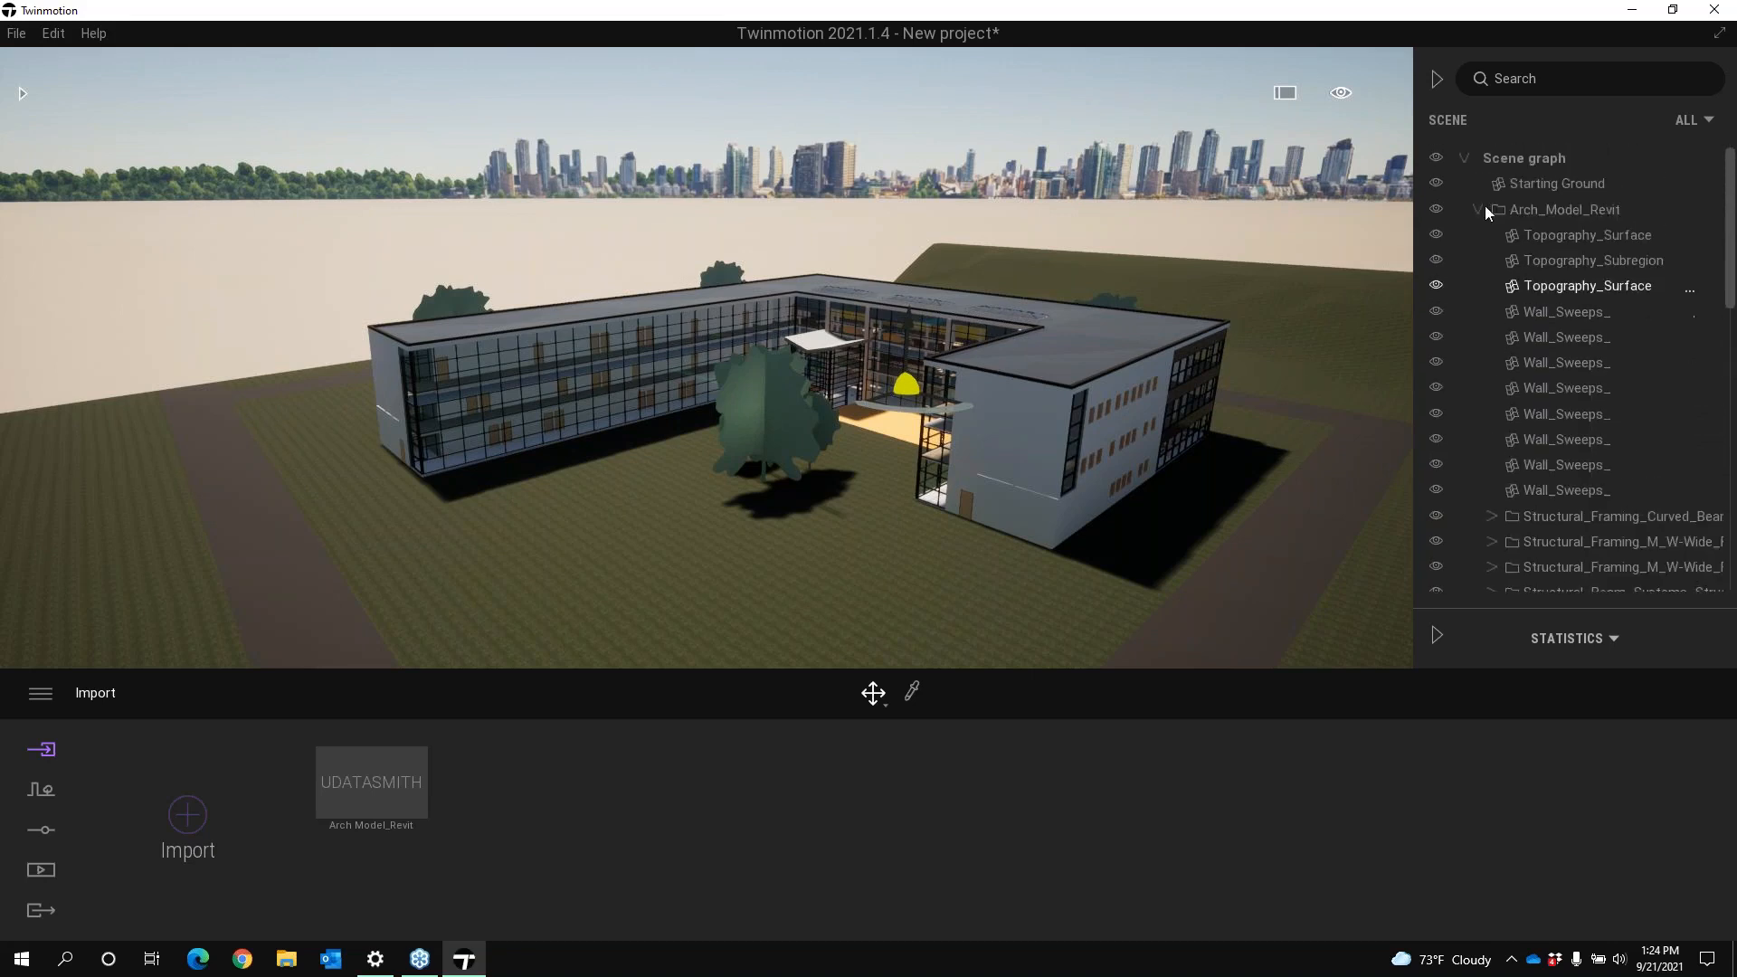
click(1539, 208)
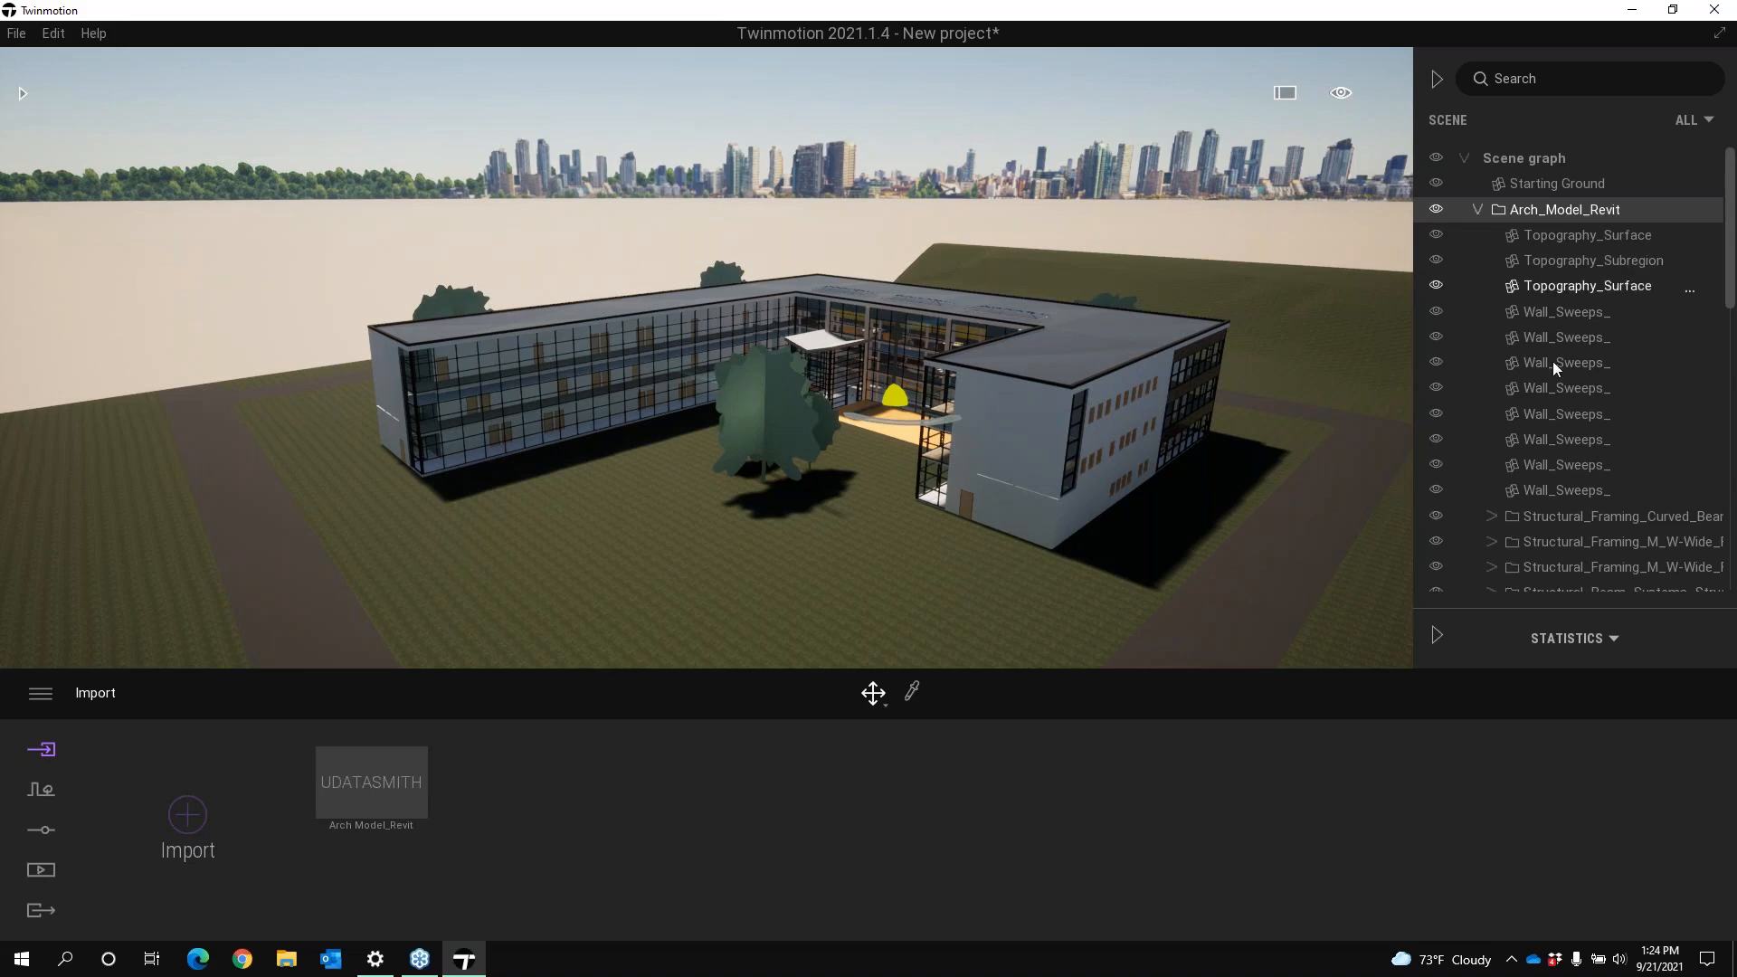
click(511, 401)
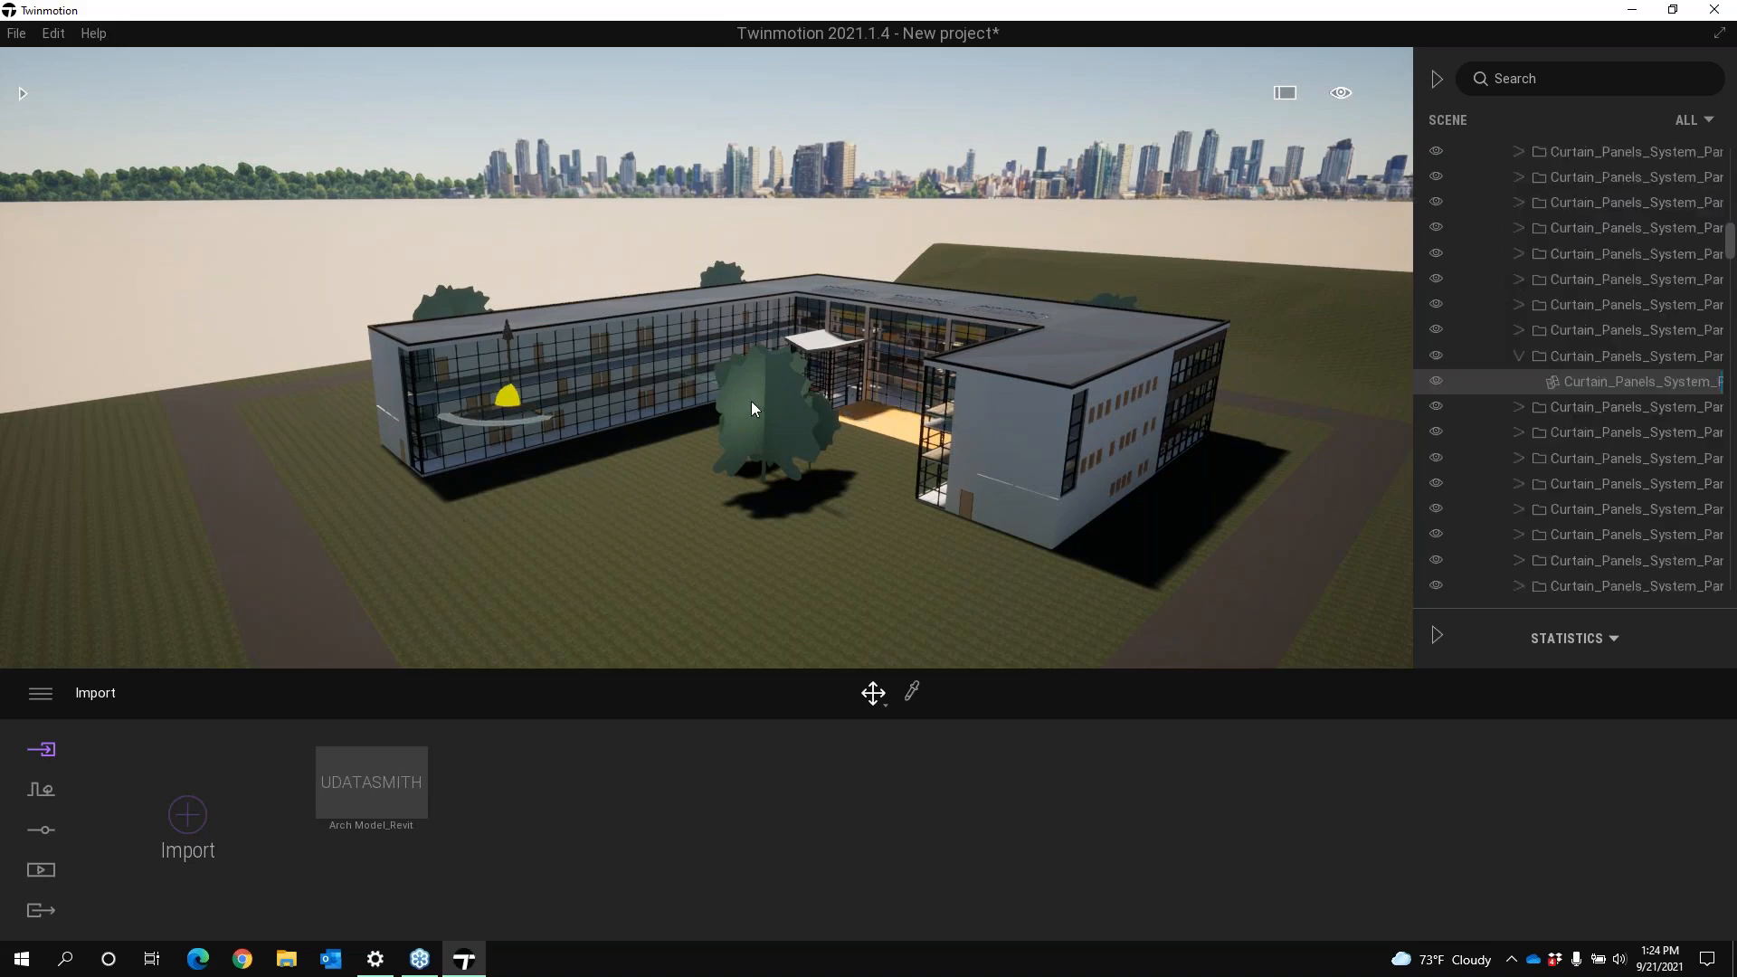
Examine the building from different angles and select an upper curtain panel on the long glazed facade
middle_drag(463, 475, 485, 518)
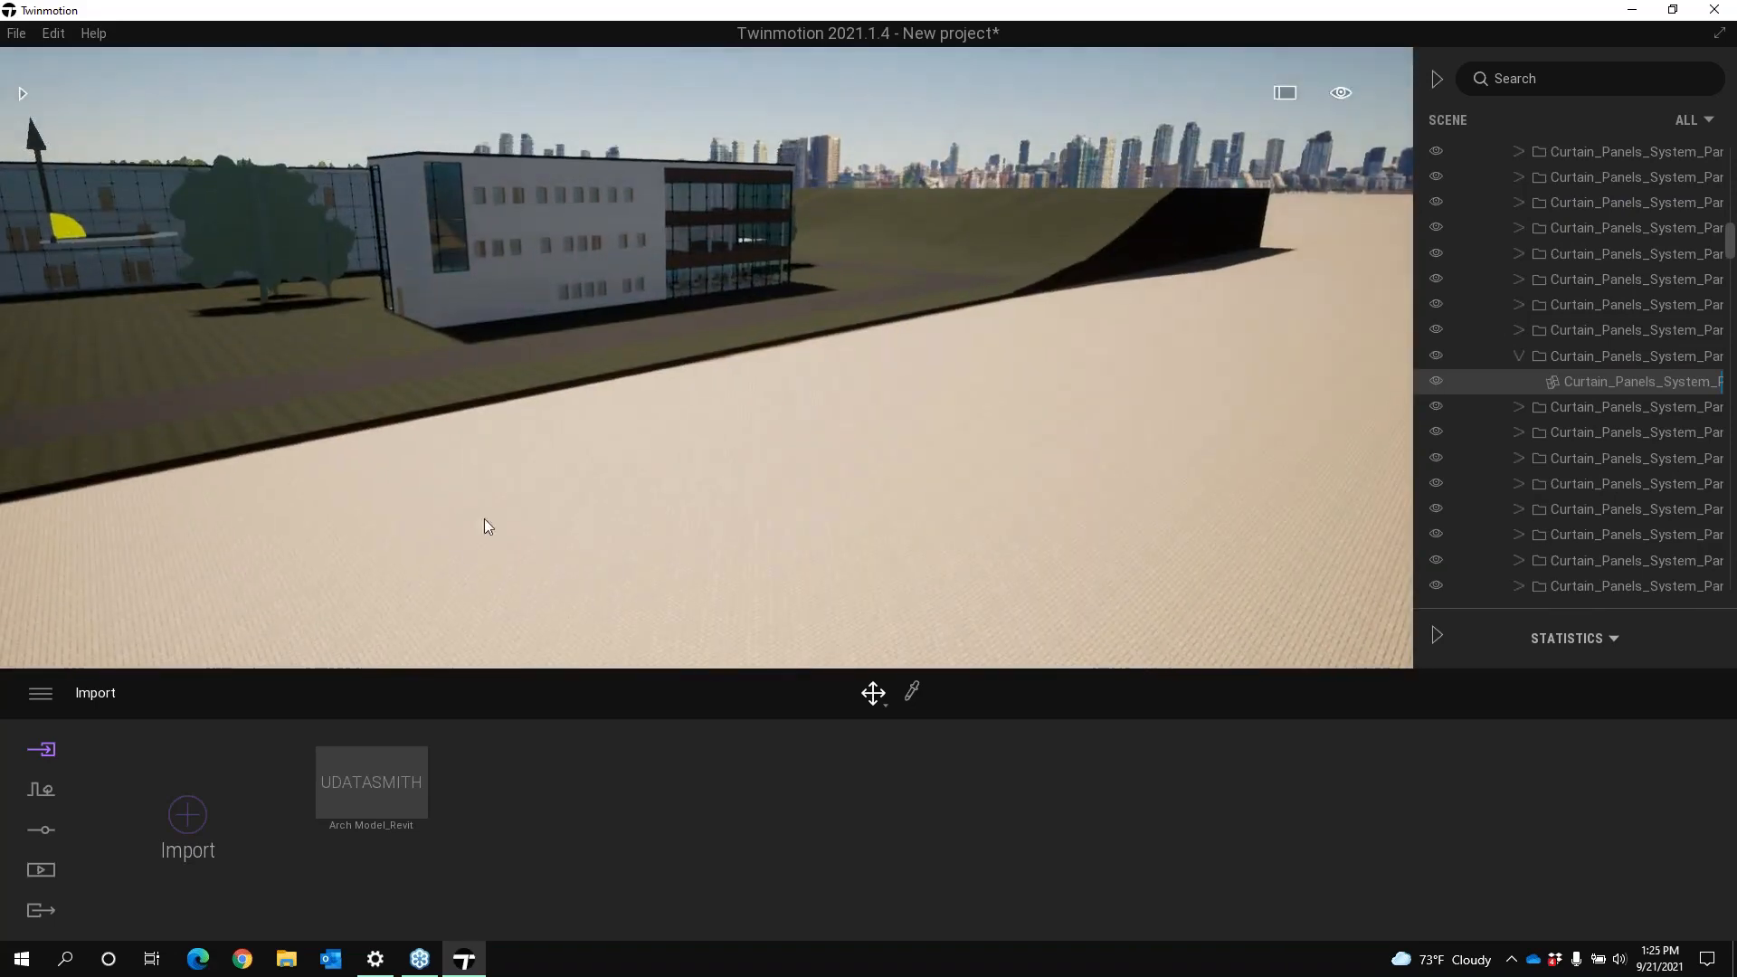
middle_drag(425, 458, 568, 438)
click(548, 353)
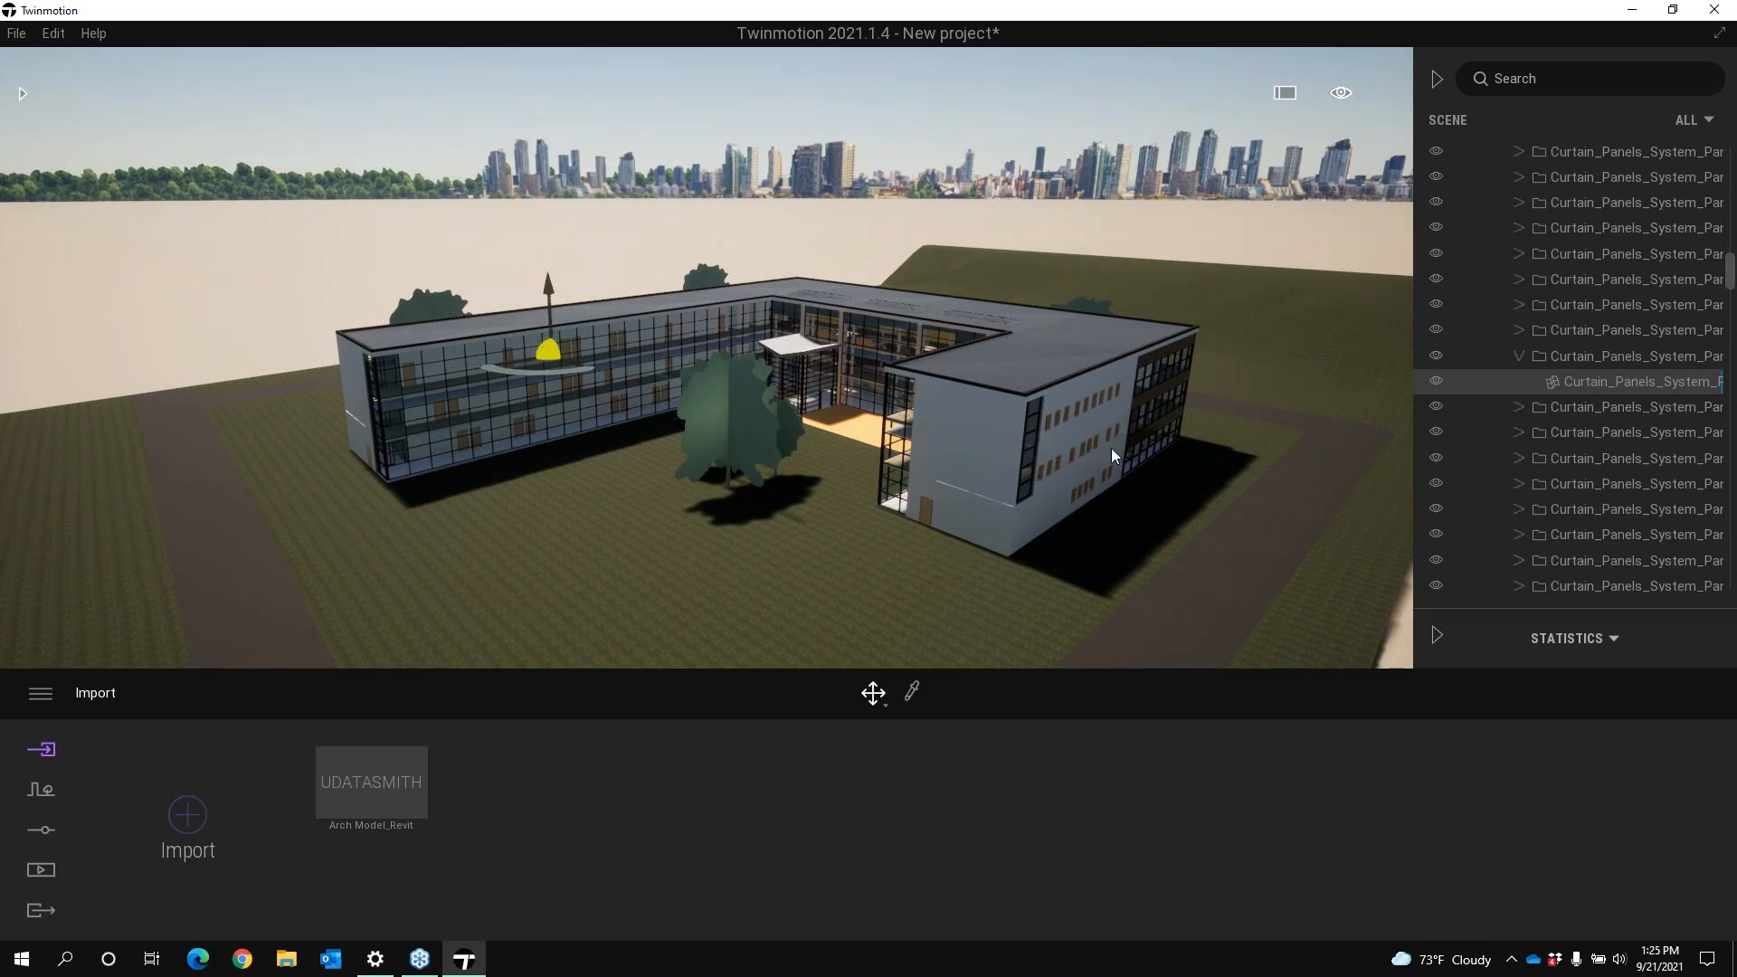
right_drag(706, 362, 845, 401)
key(a)
right_drag(833, 548, 809, 543)
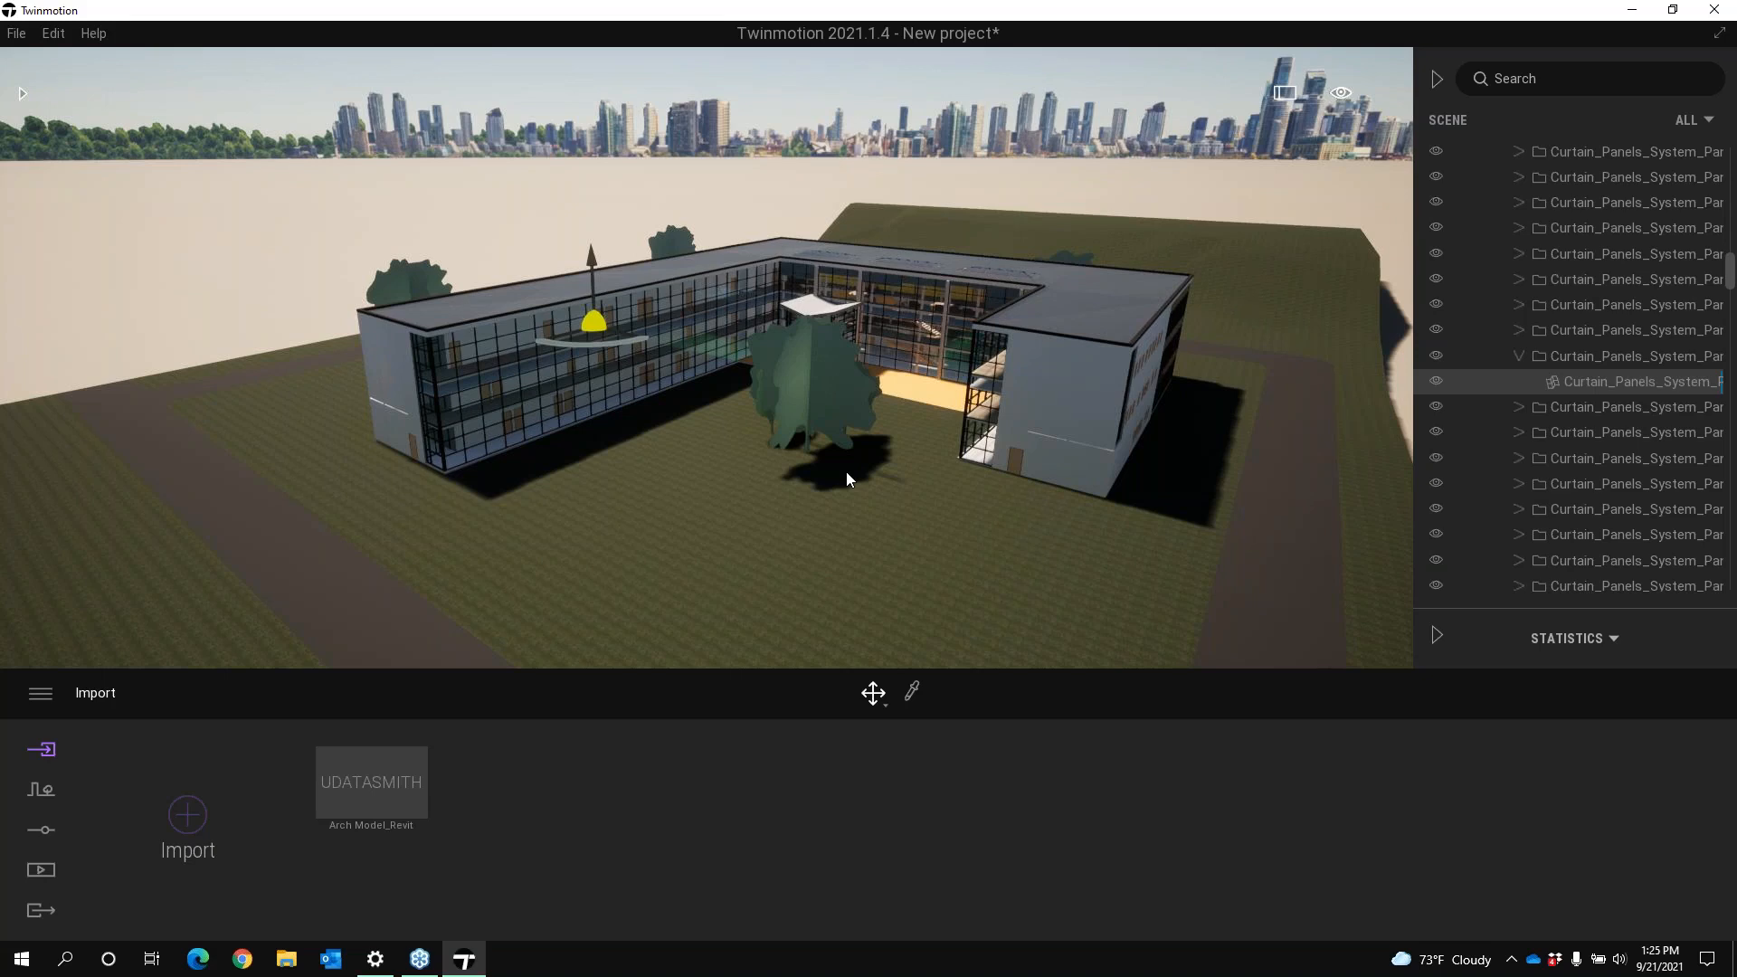
Select two panels at the near end of the long glazed facade in turn, and pick a Curtain_Panels_System folder in the hierarchy
click(480, 453)
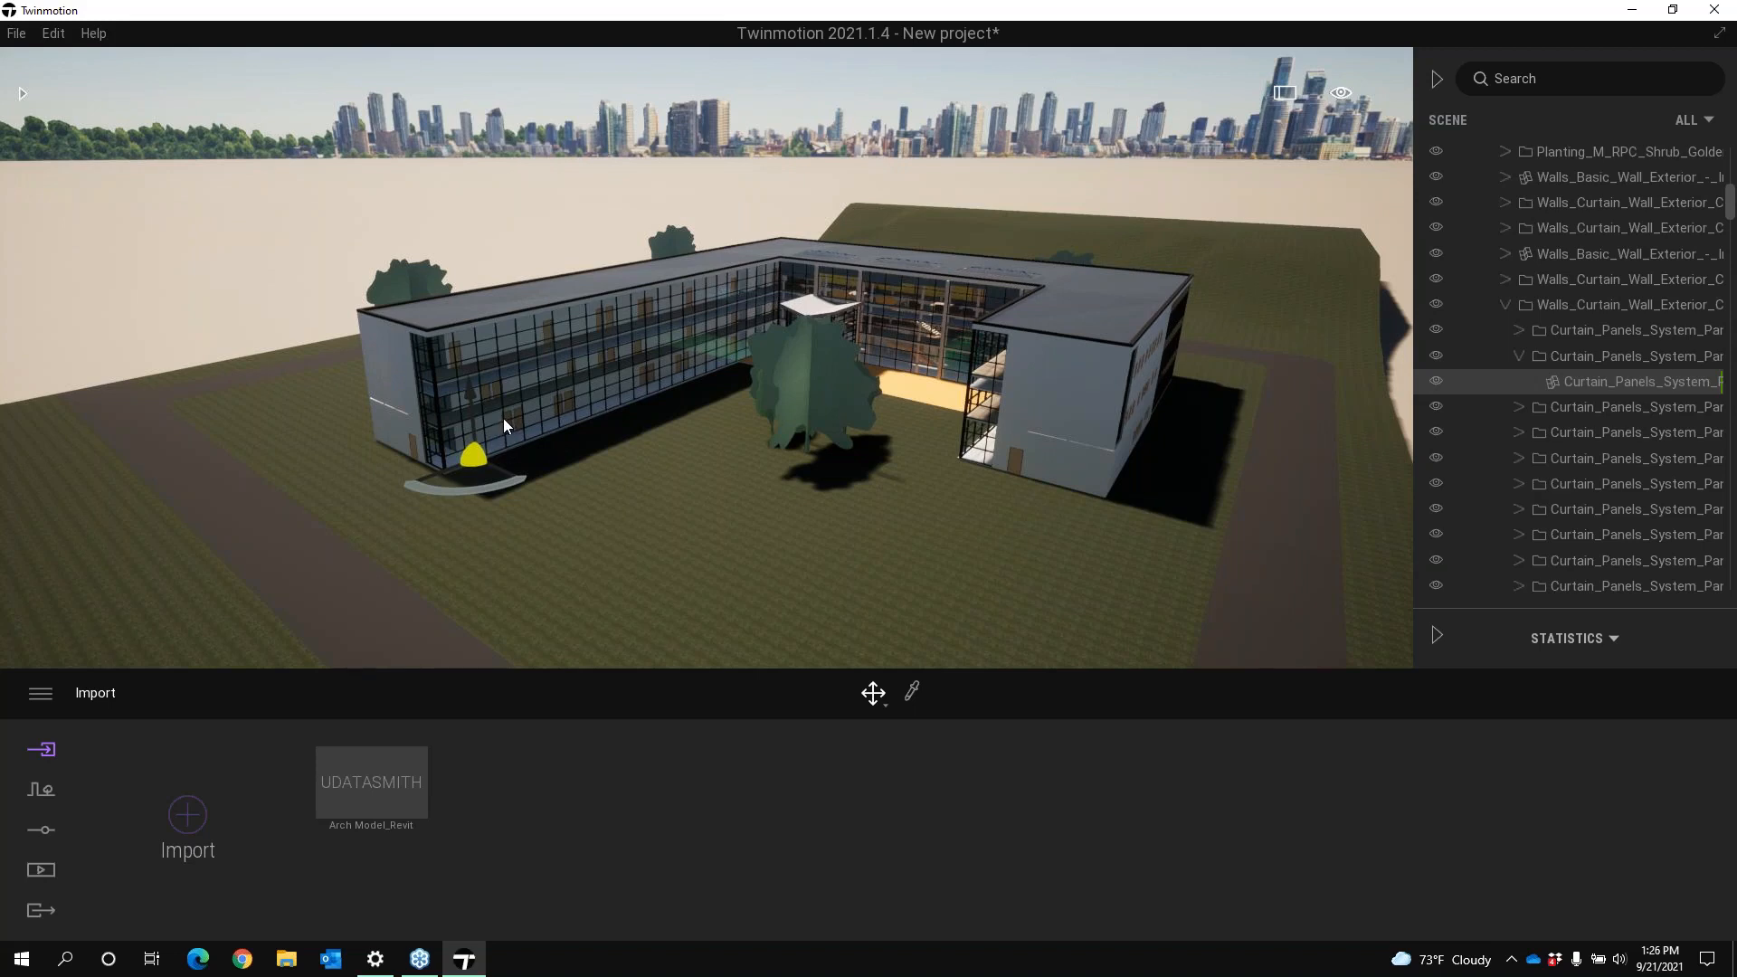
click(504, 419)
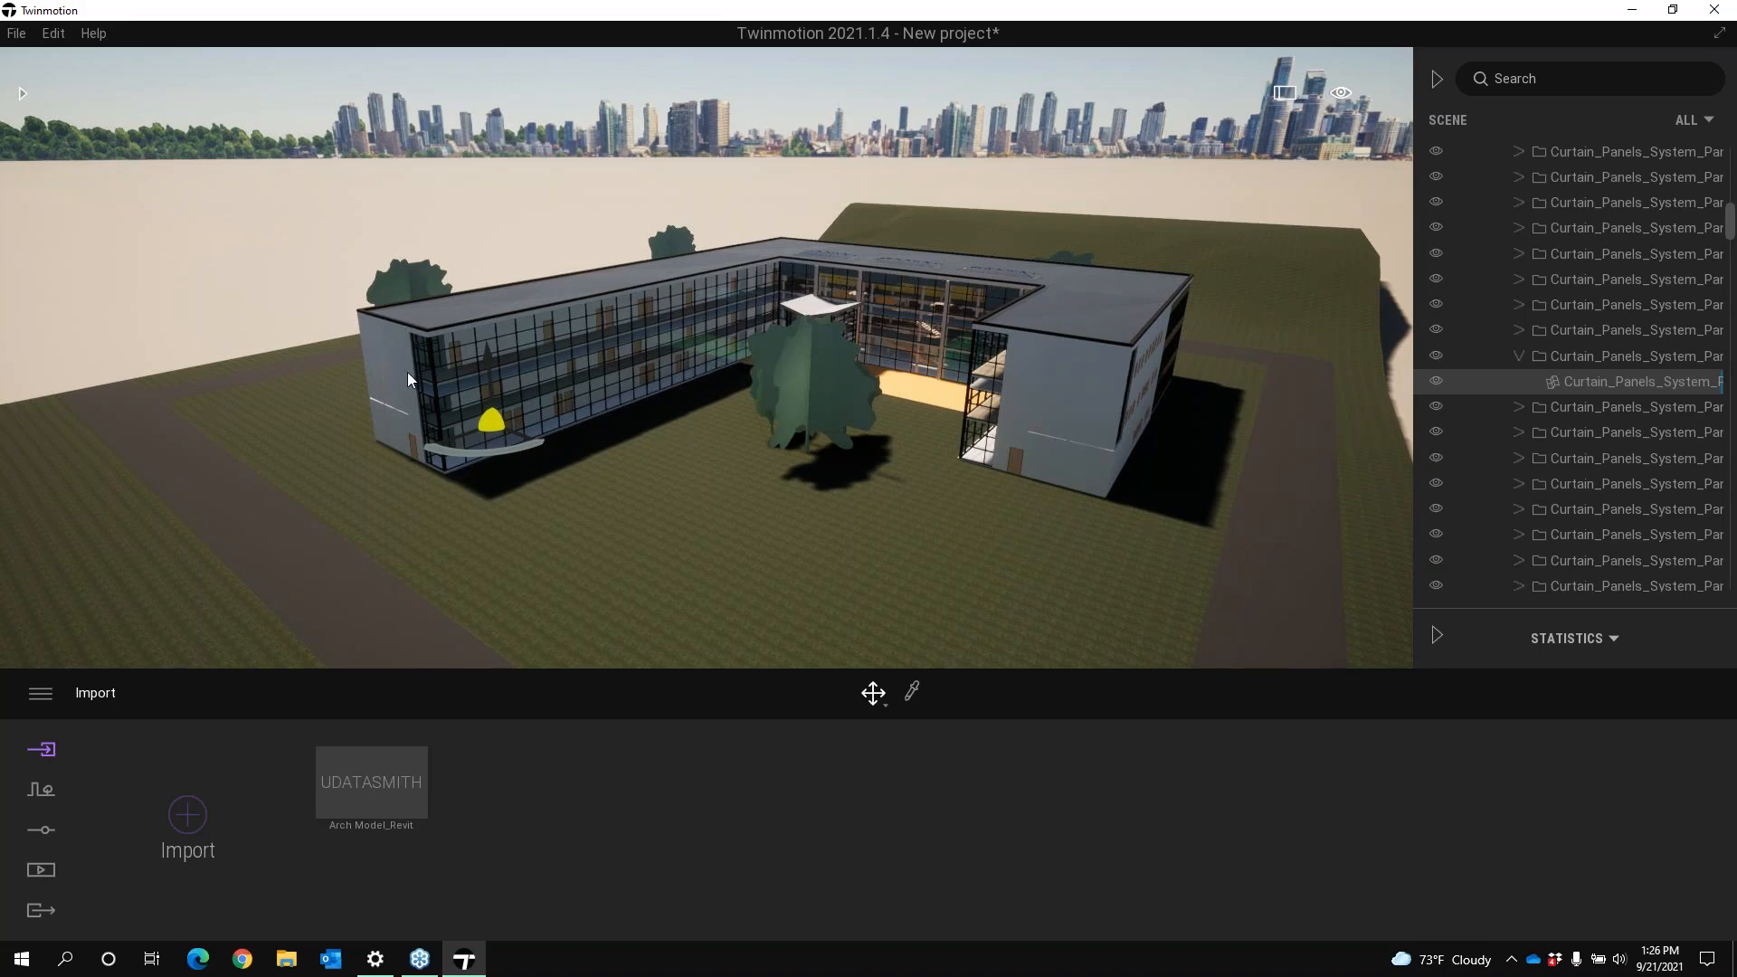
click(1598, 158)
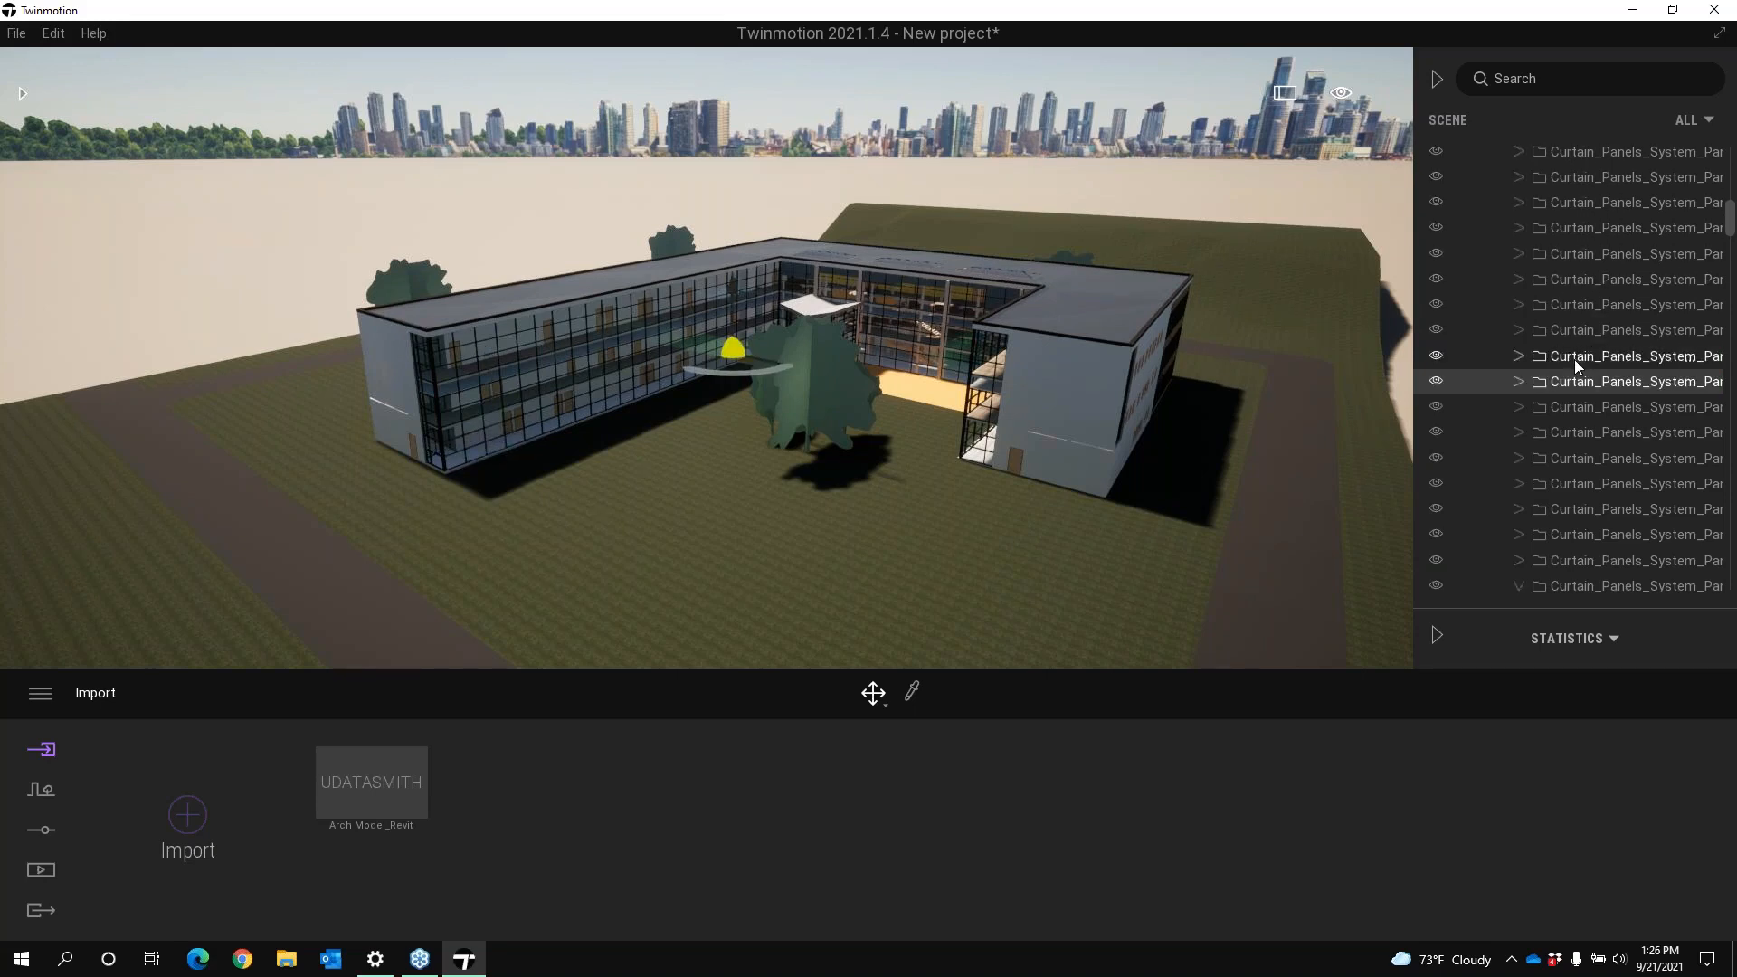
Select four neighbouring curtain panels together along the bottom of the long glazed facade to reveal their entries in the hierarchy
click(534, 430)
ctrl+click(557, 426)
ctrl+click(570, 420)
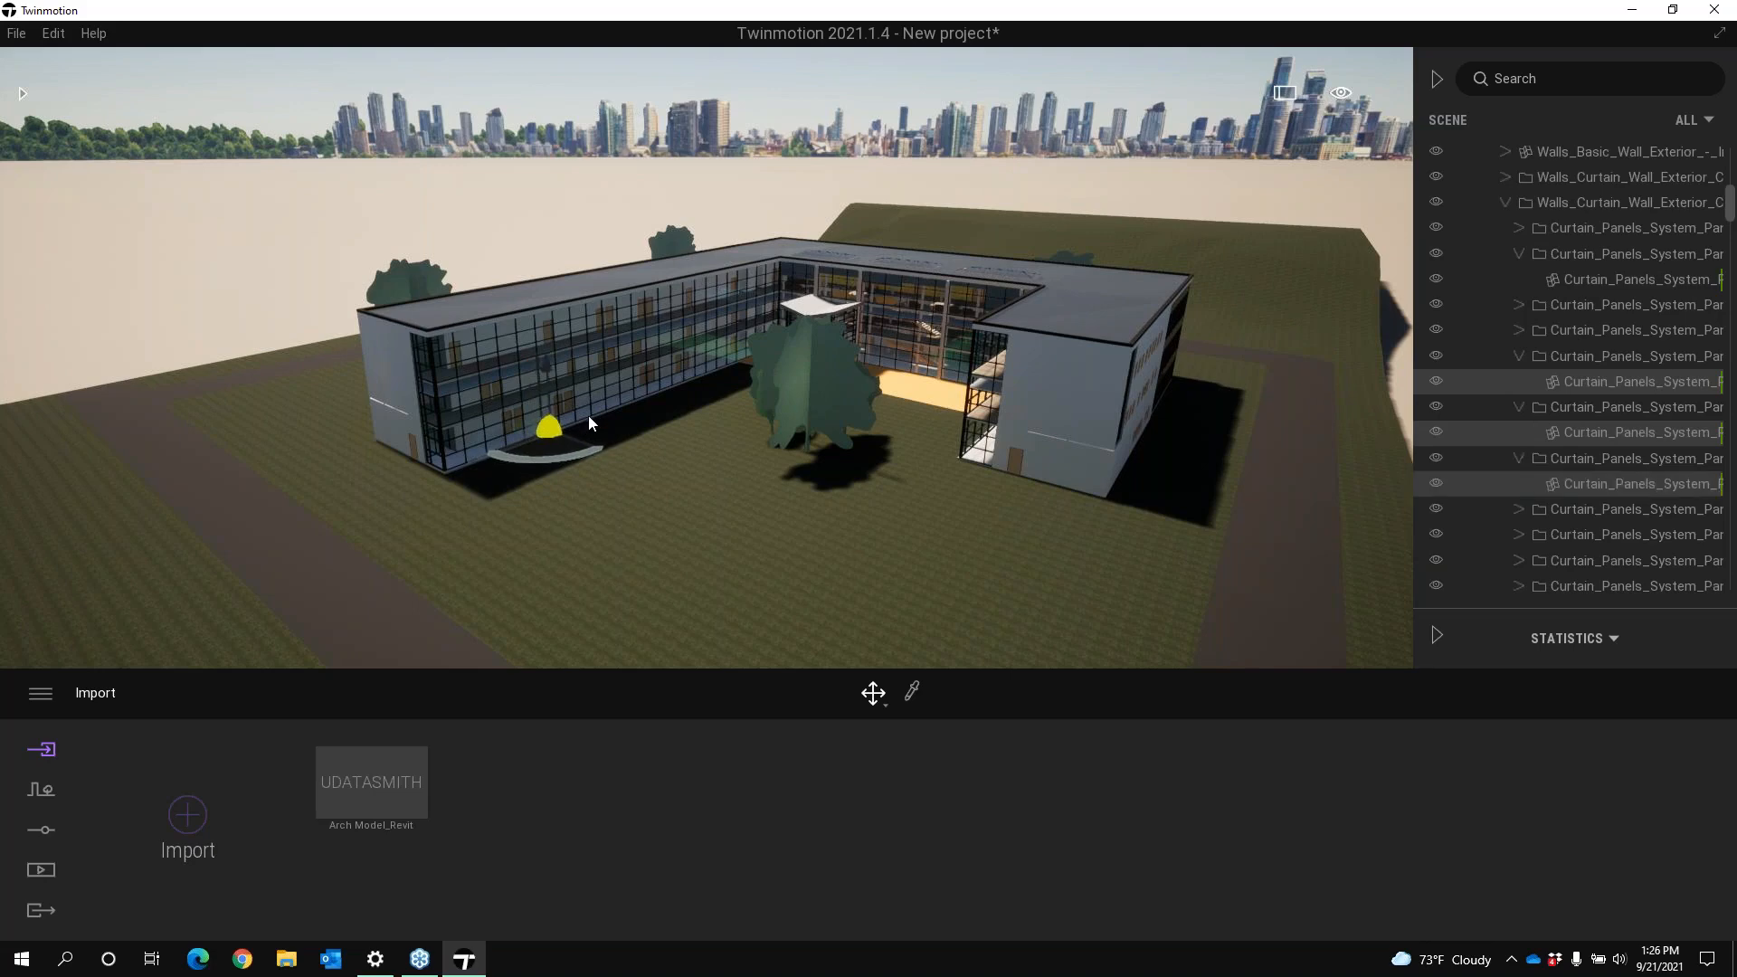
ctrl+click(590, 425)
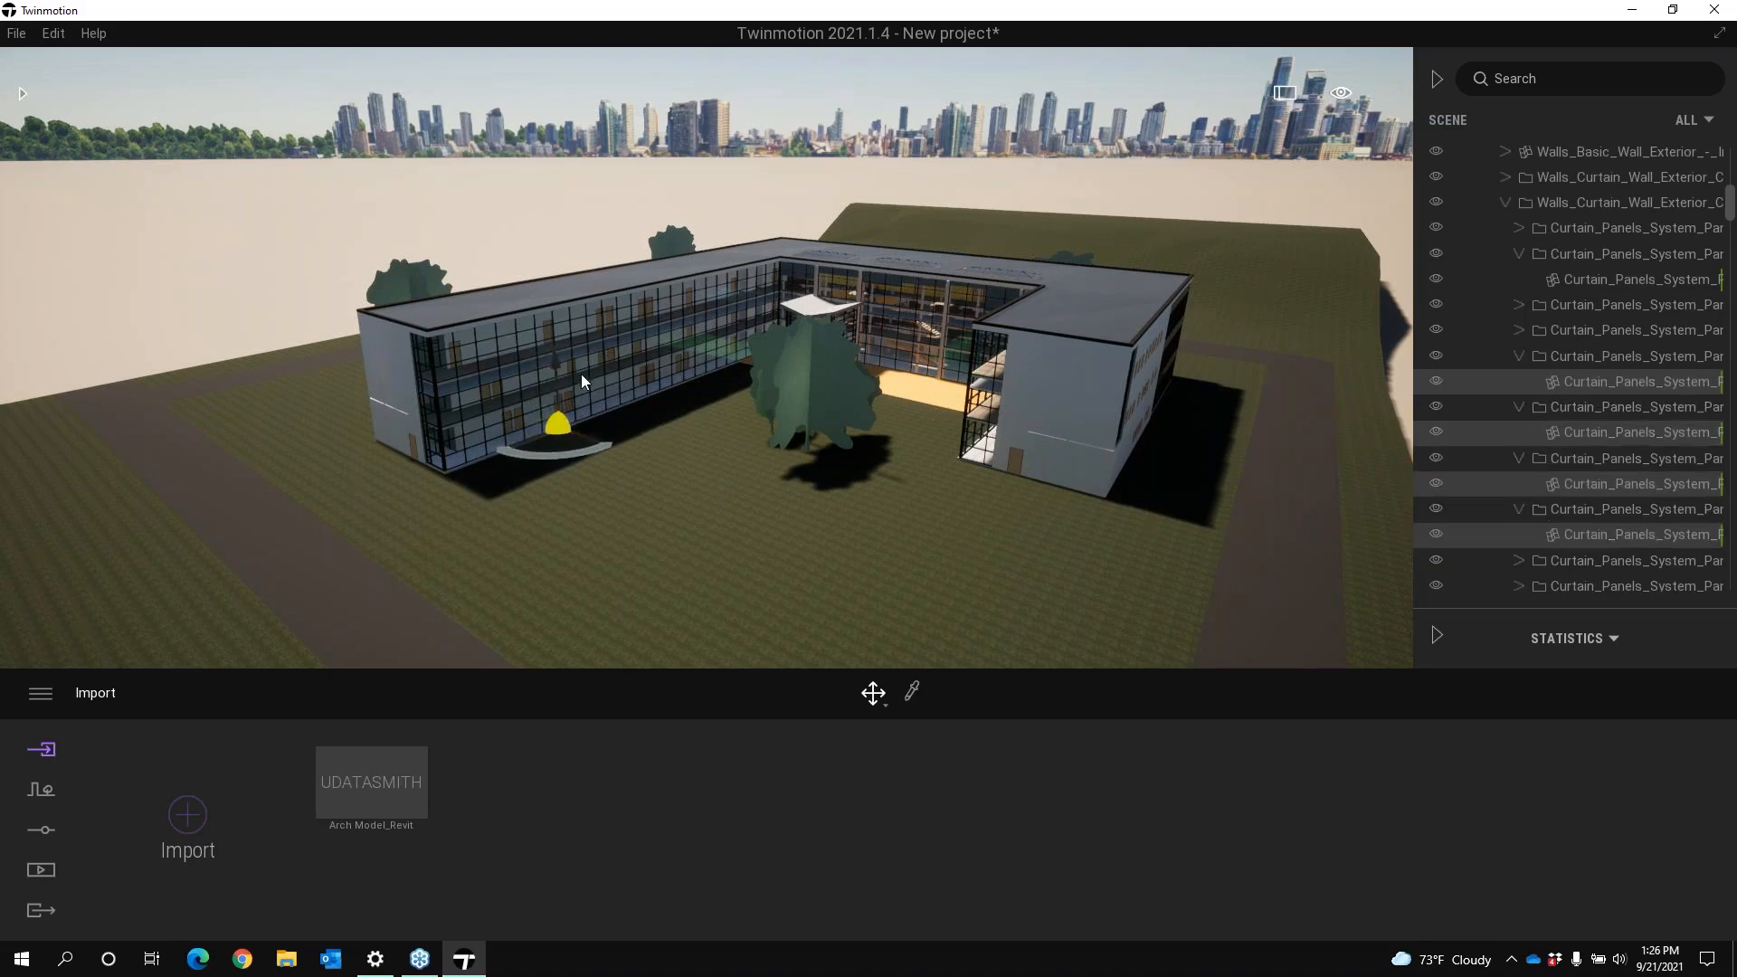
Create a container named New container and place it among the panel folders directly under the Walls_Curtain_Wall_Exterior folder
right_click(1567, 358)
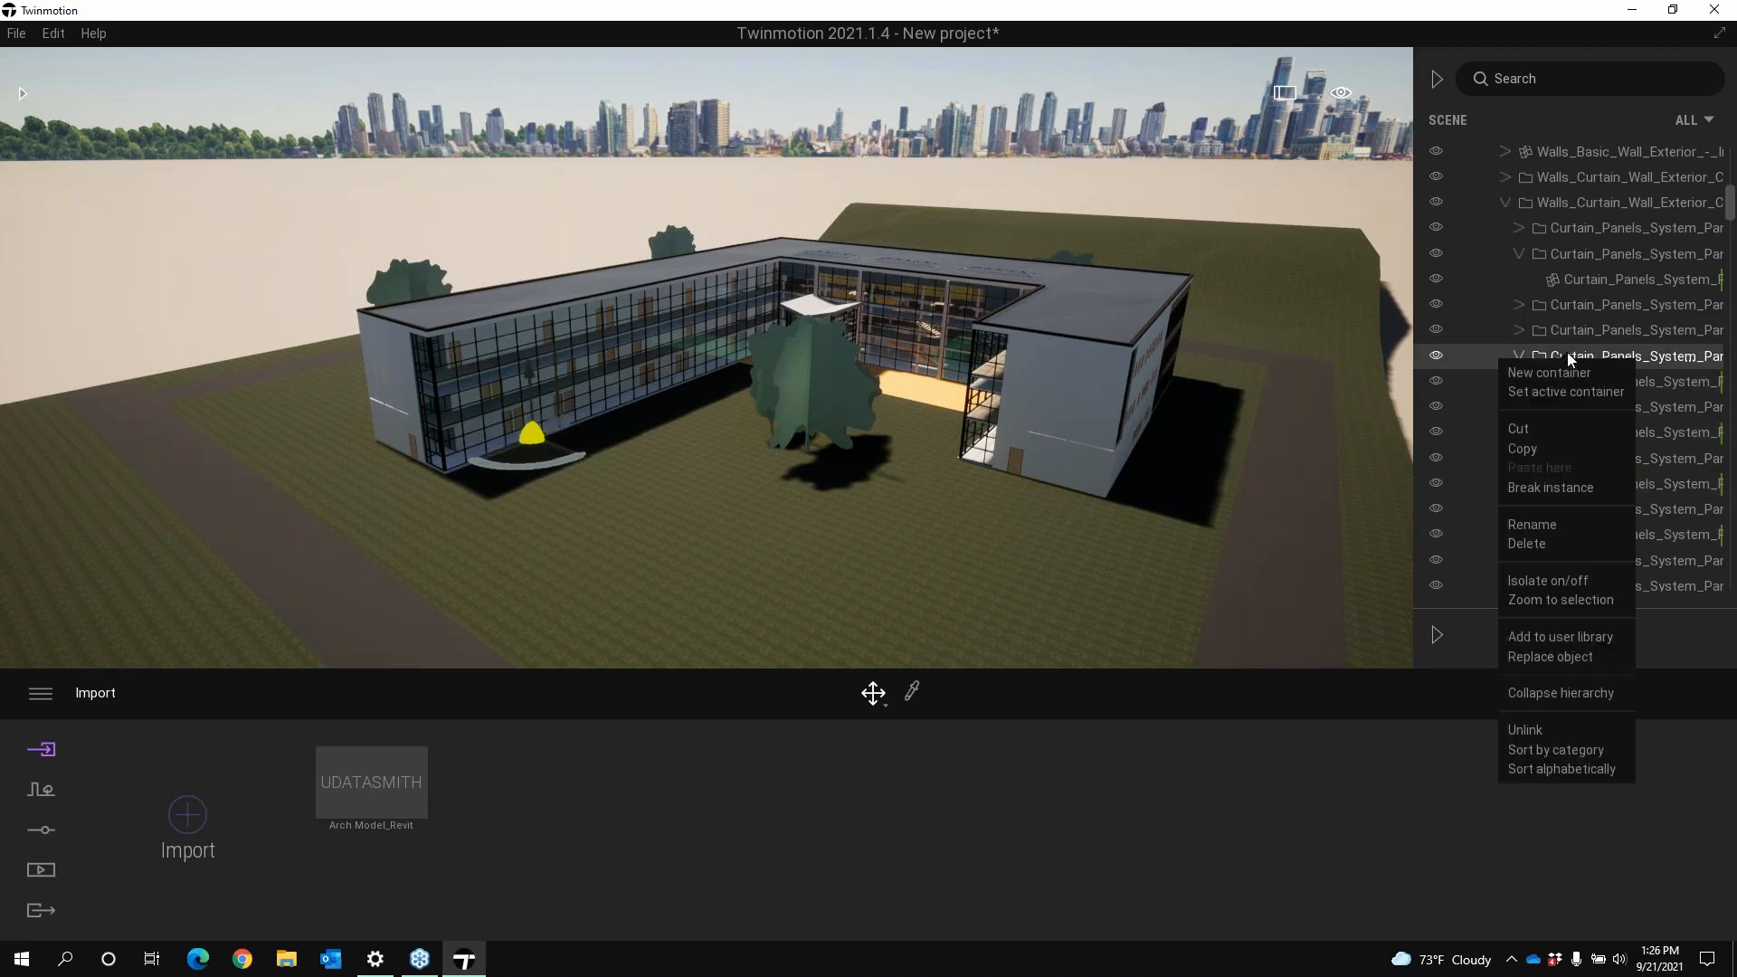
click(1526, 374)
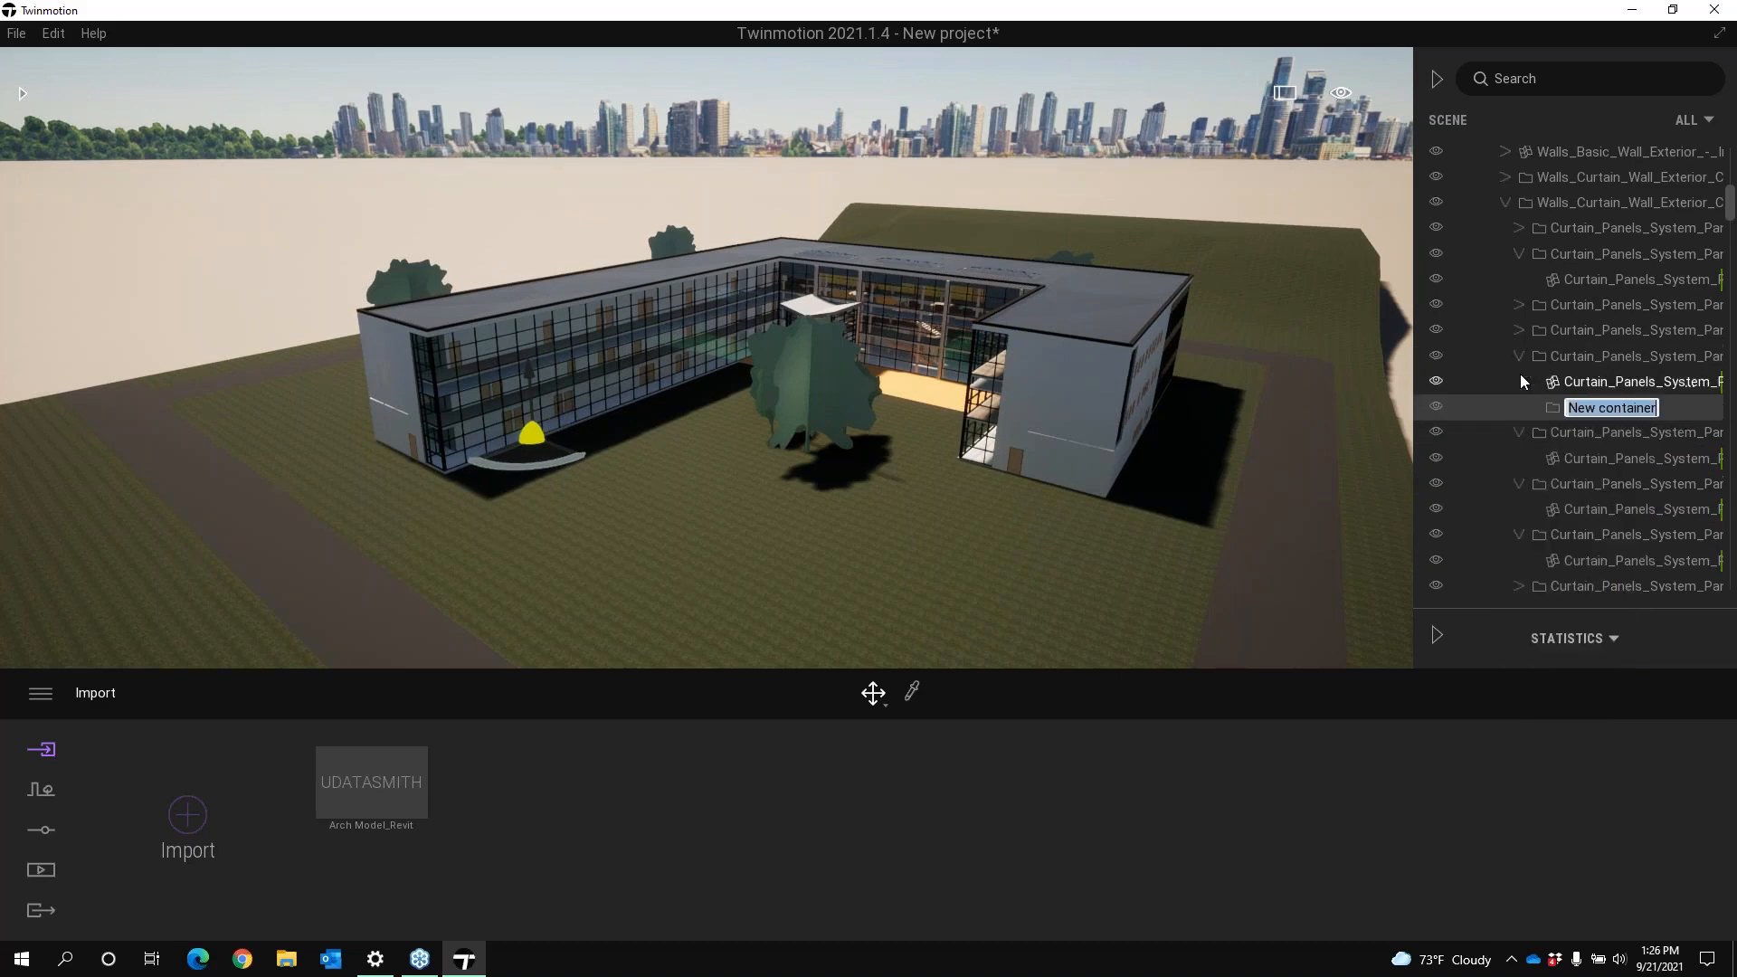
click(1551, 411)
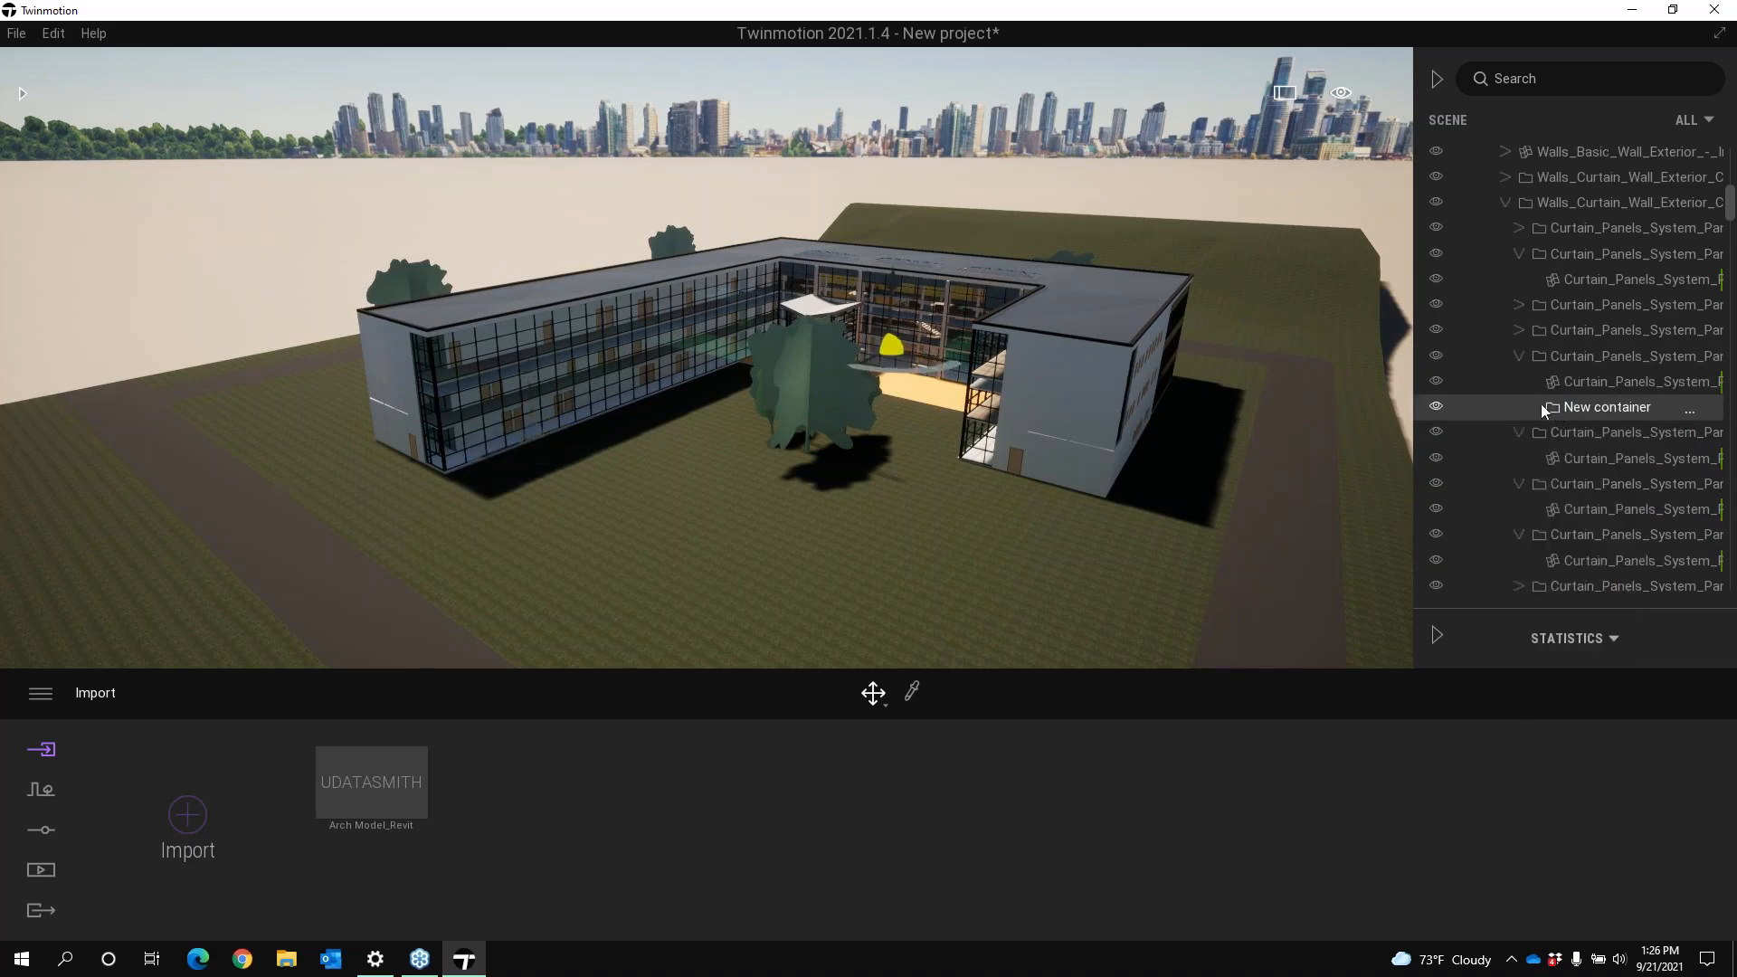
drag(1540, 403, 1488, 347)
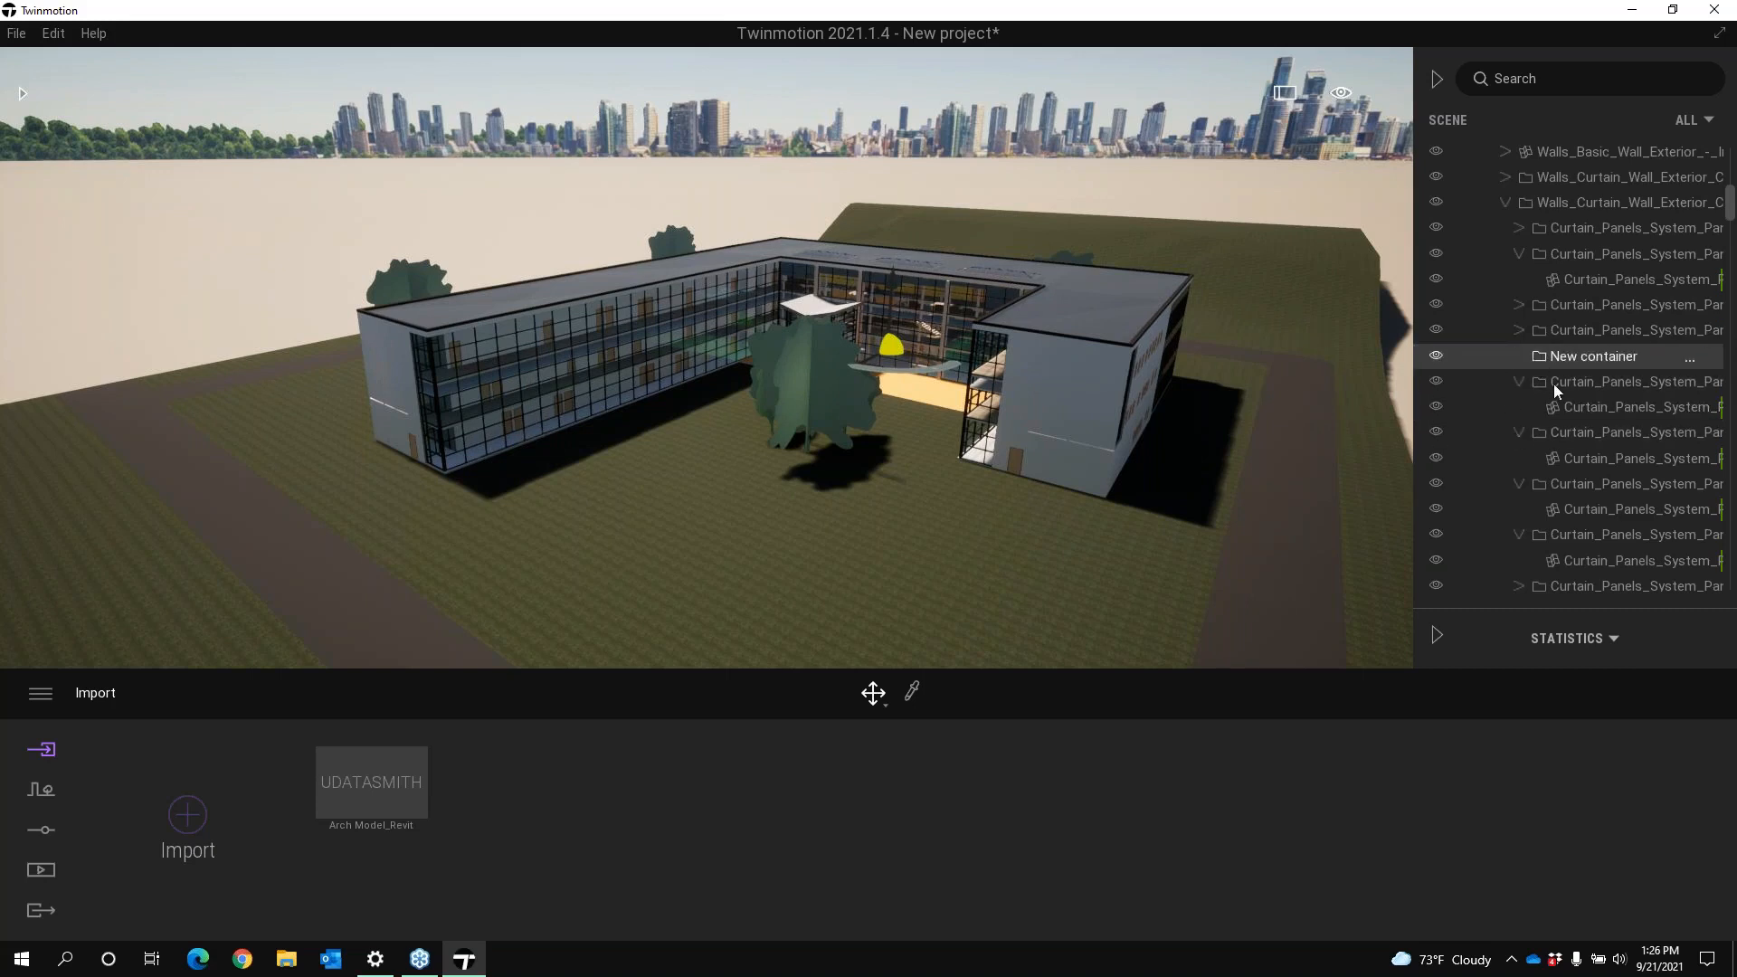
Move three of the located Curtain_Panels_System panels out of their own folders into New container
drag(1597, 408, 1578, 360)
drag(1589, 454, 1584, 357)
drag(1585, 507, 1571, 354)
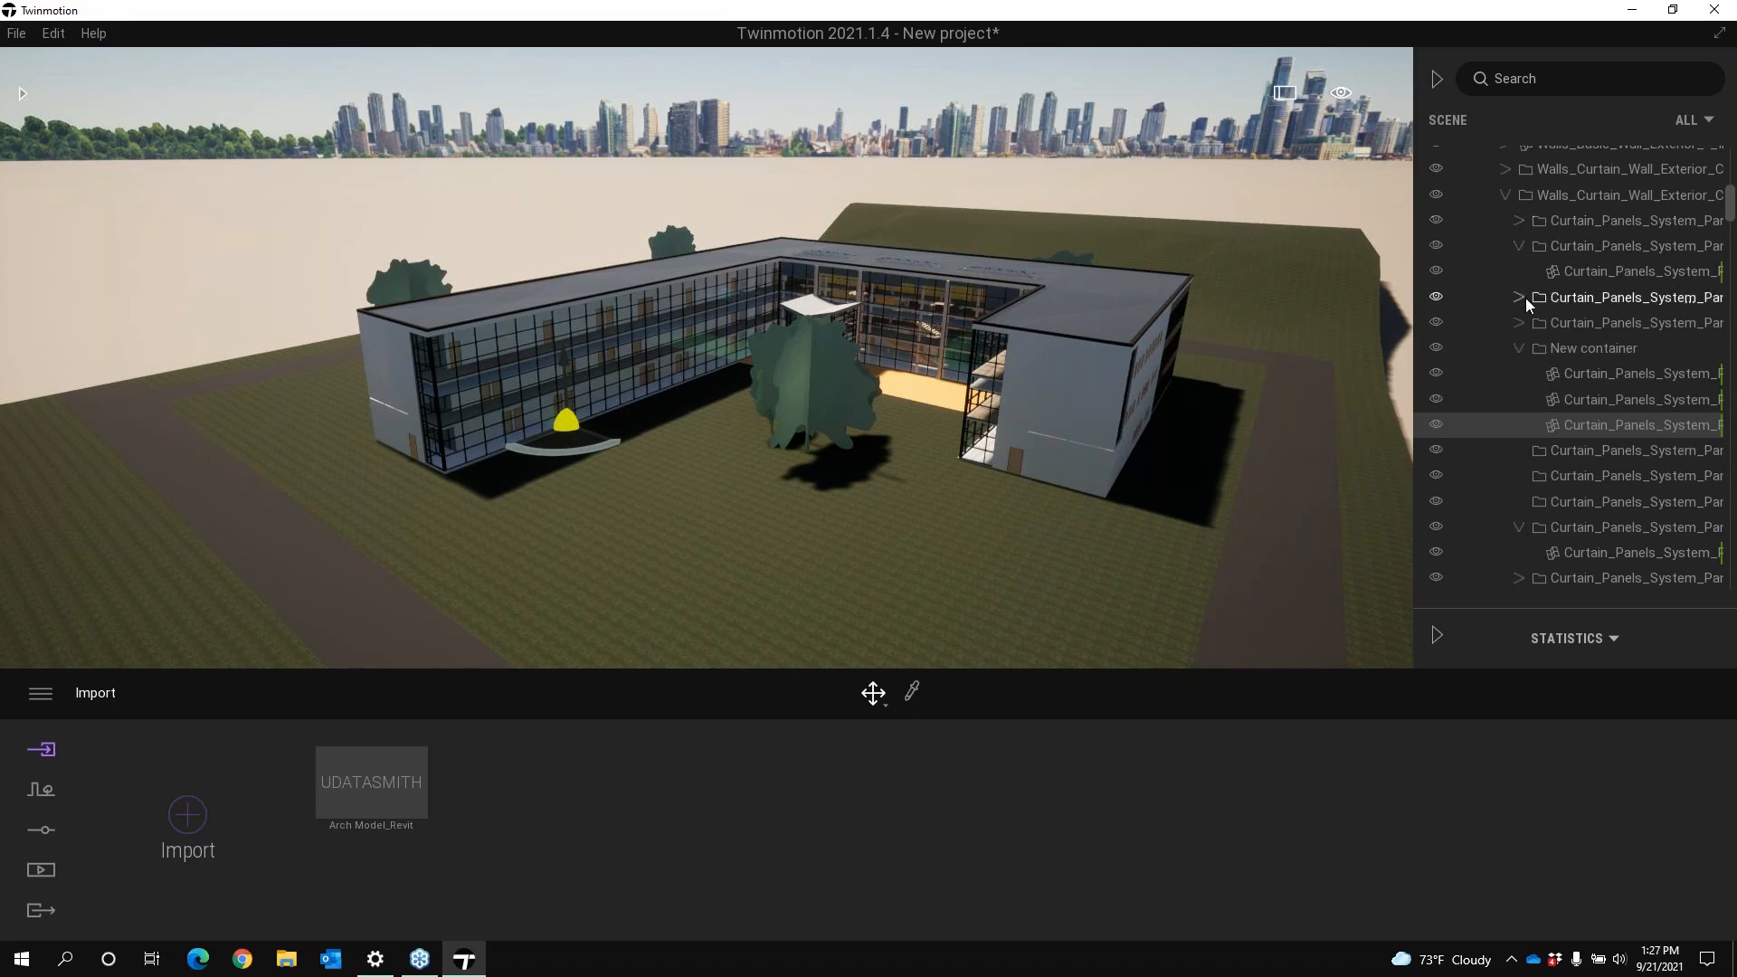
scroll(1525, 297, up, 3)
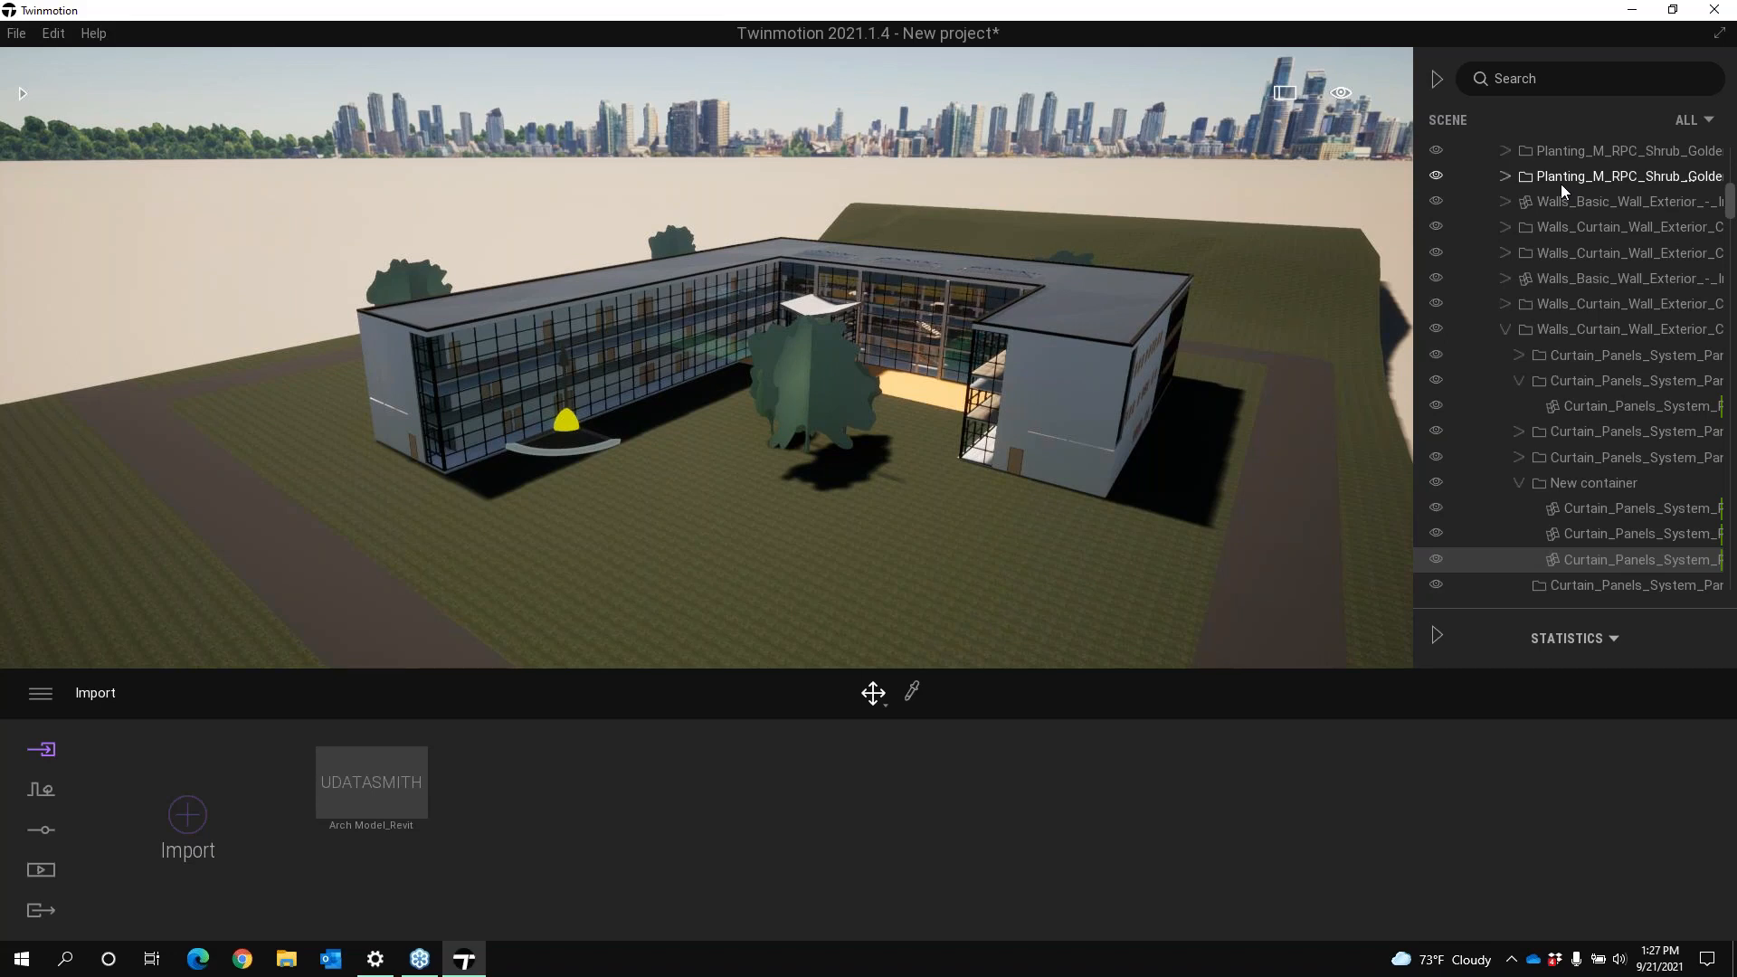
Minimize Twinmotion, launch Navisworks Manage 2021, and accept reloading the Untitled.nwf file from its last auto-save
click(1632, 16)
scroll(1356, 183, down, 3)
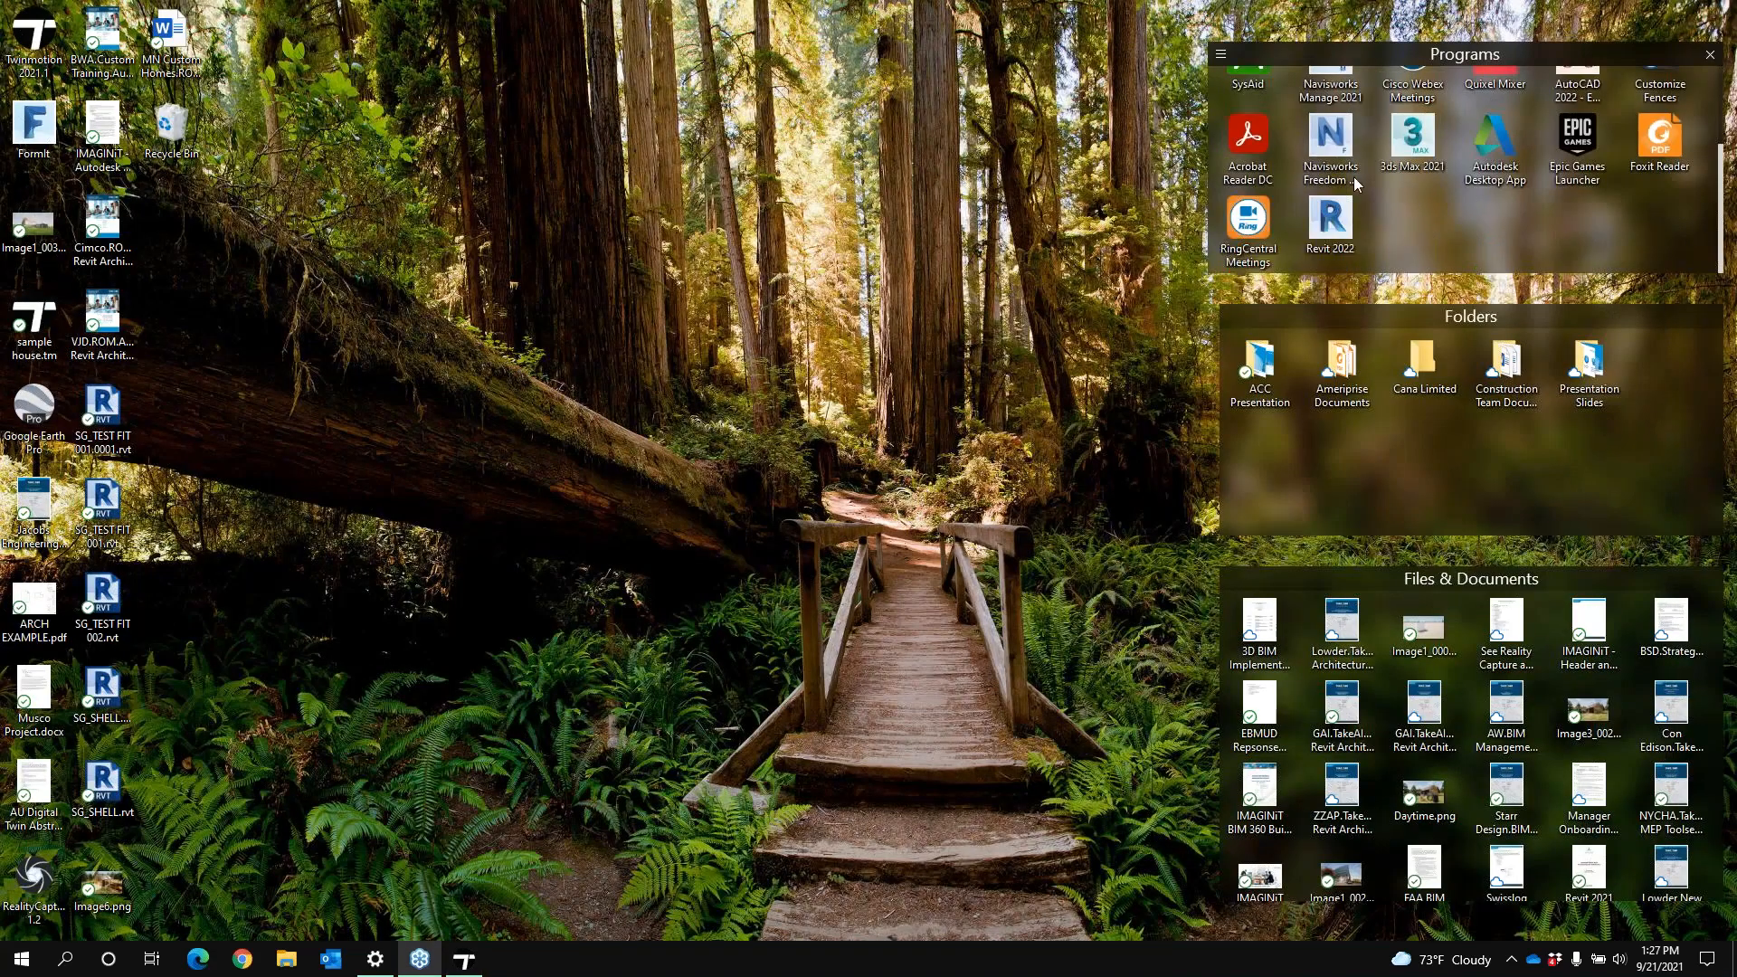
double_click(1330, 91)
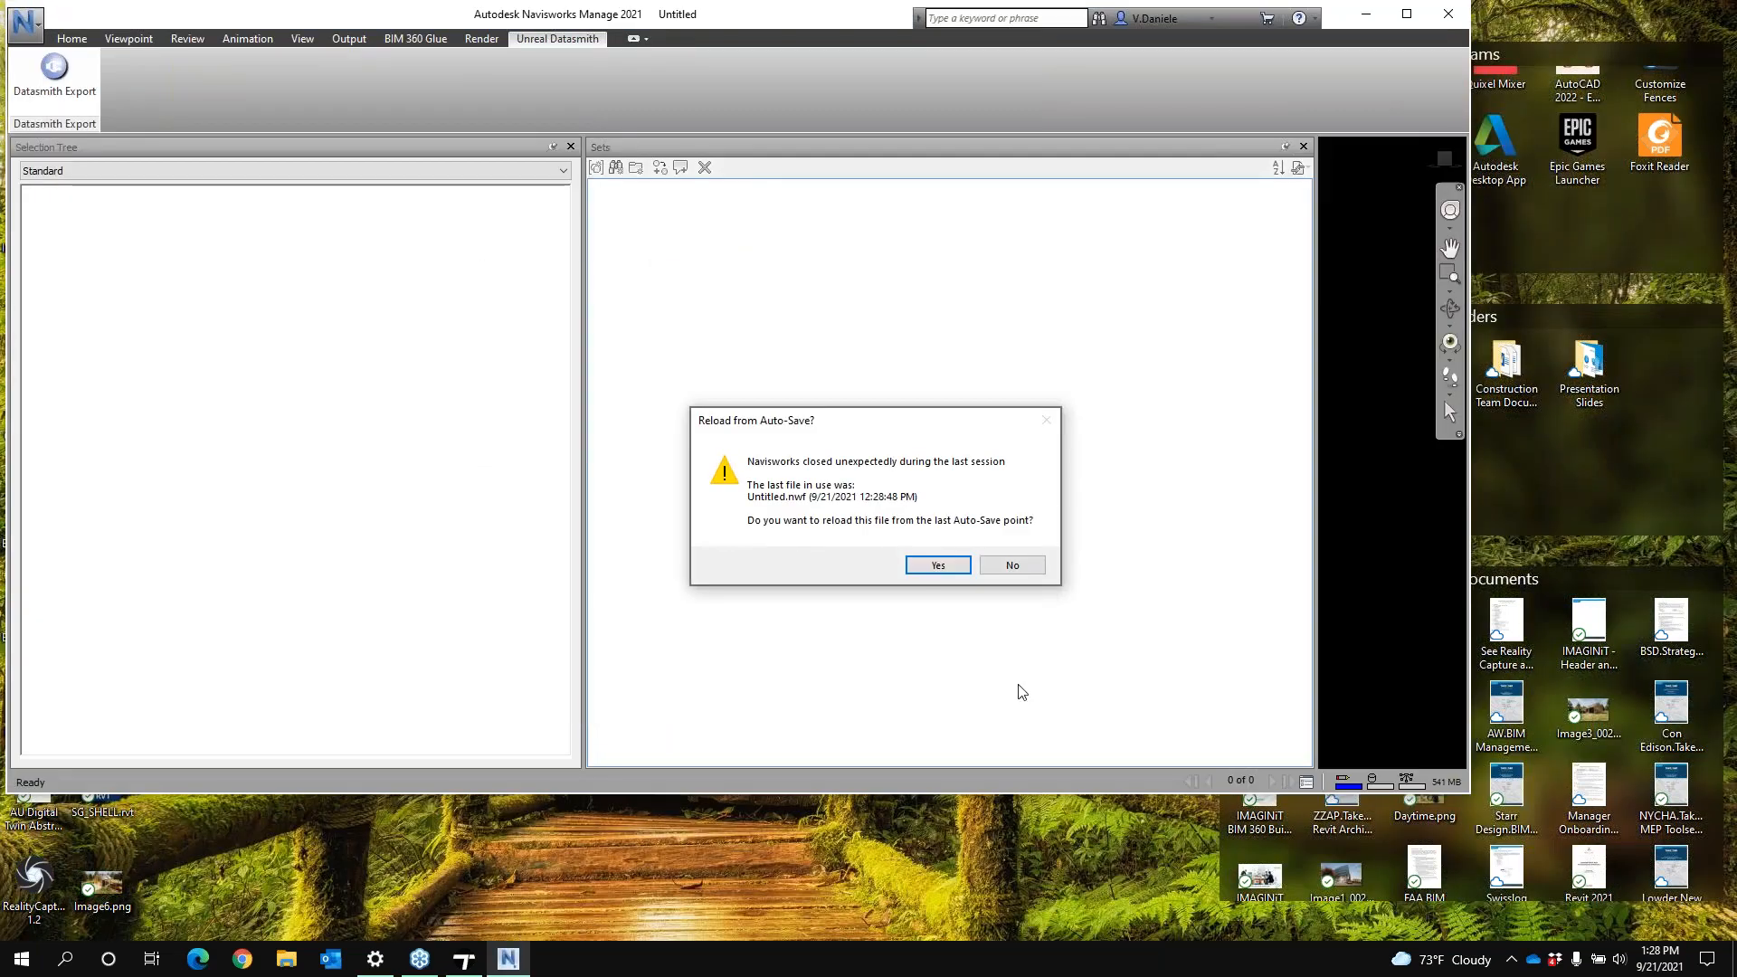
click(936, 566)
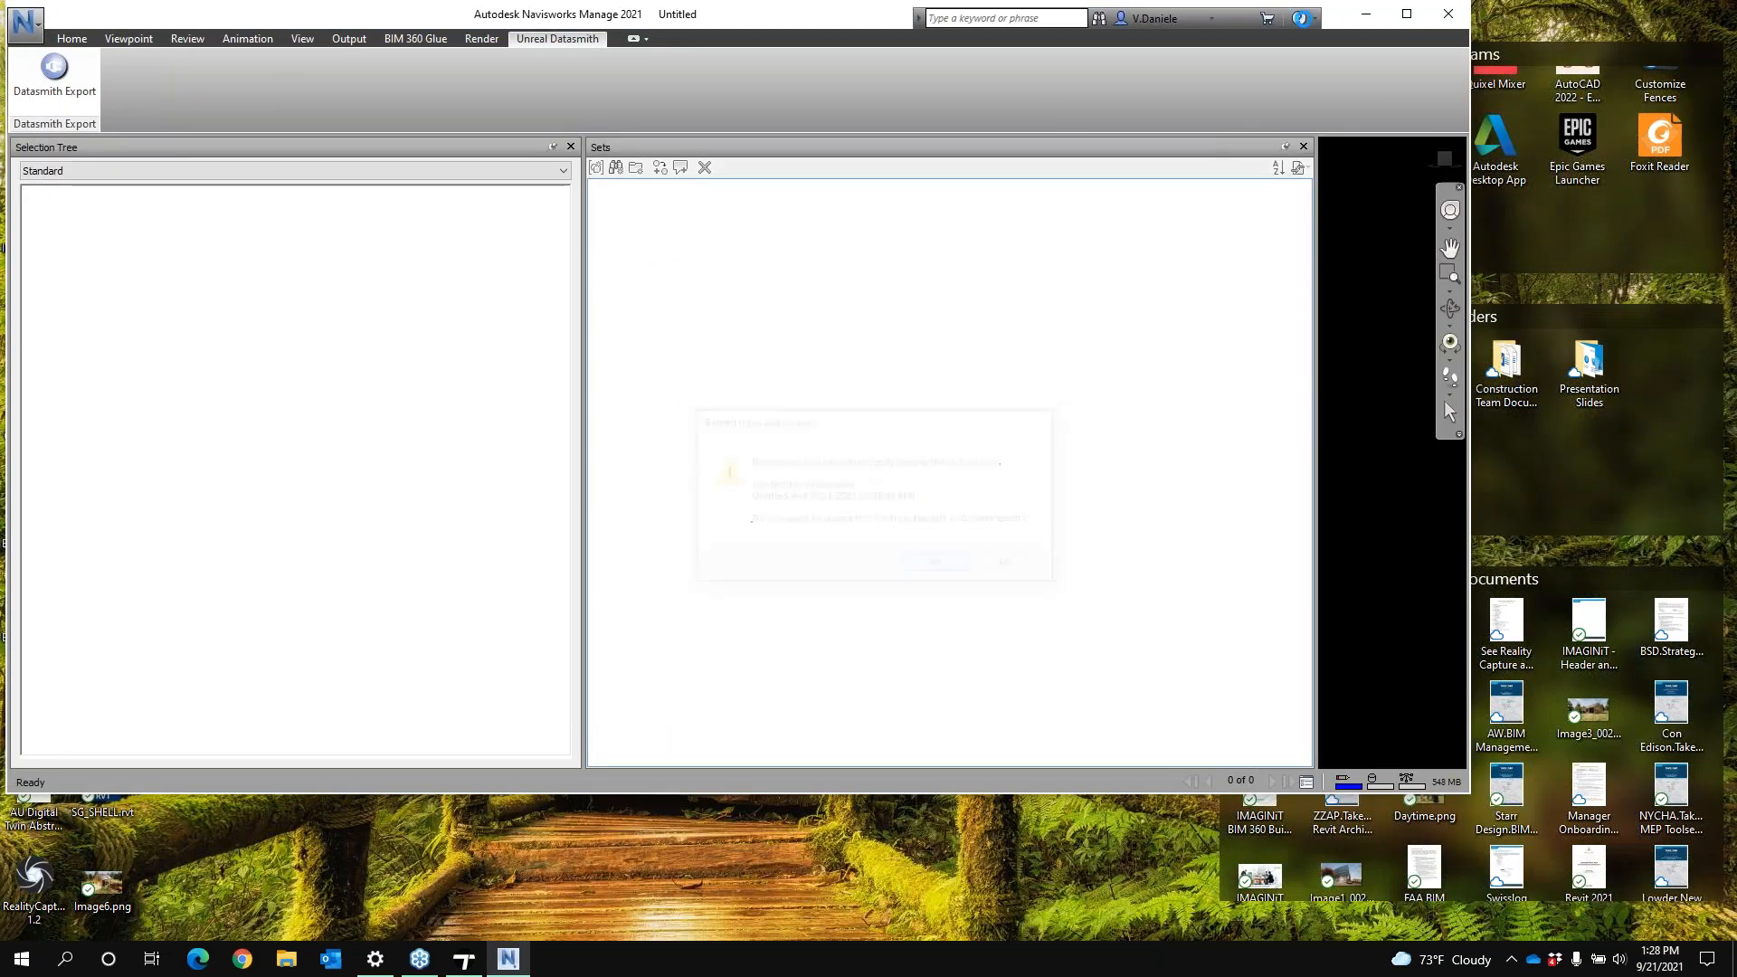
Maximize the Navisworks window and narrow the Selection Tree and Sets panes to enlarge the model view
click(1408, 14)
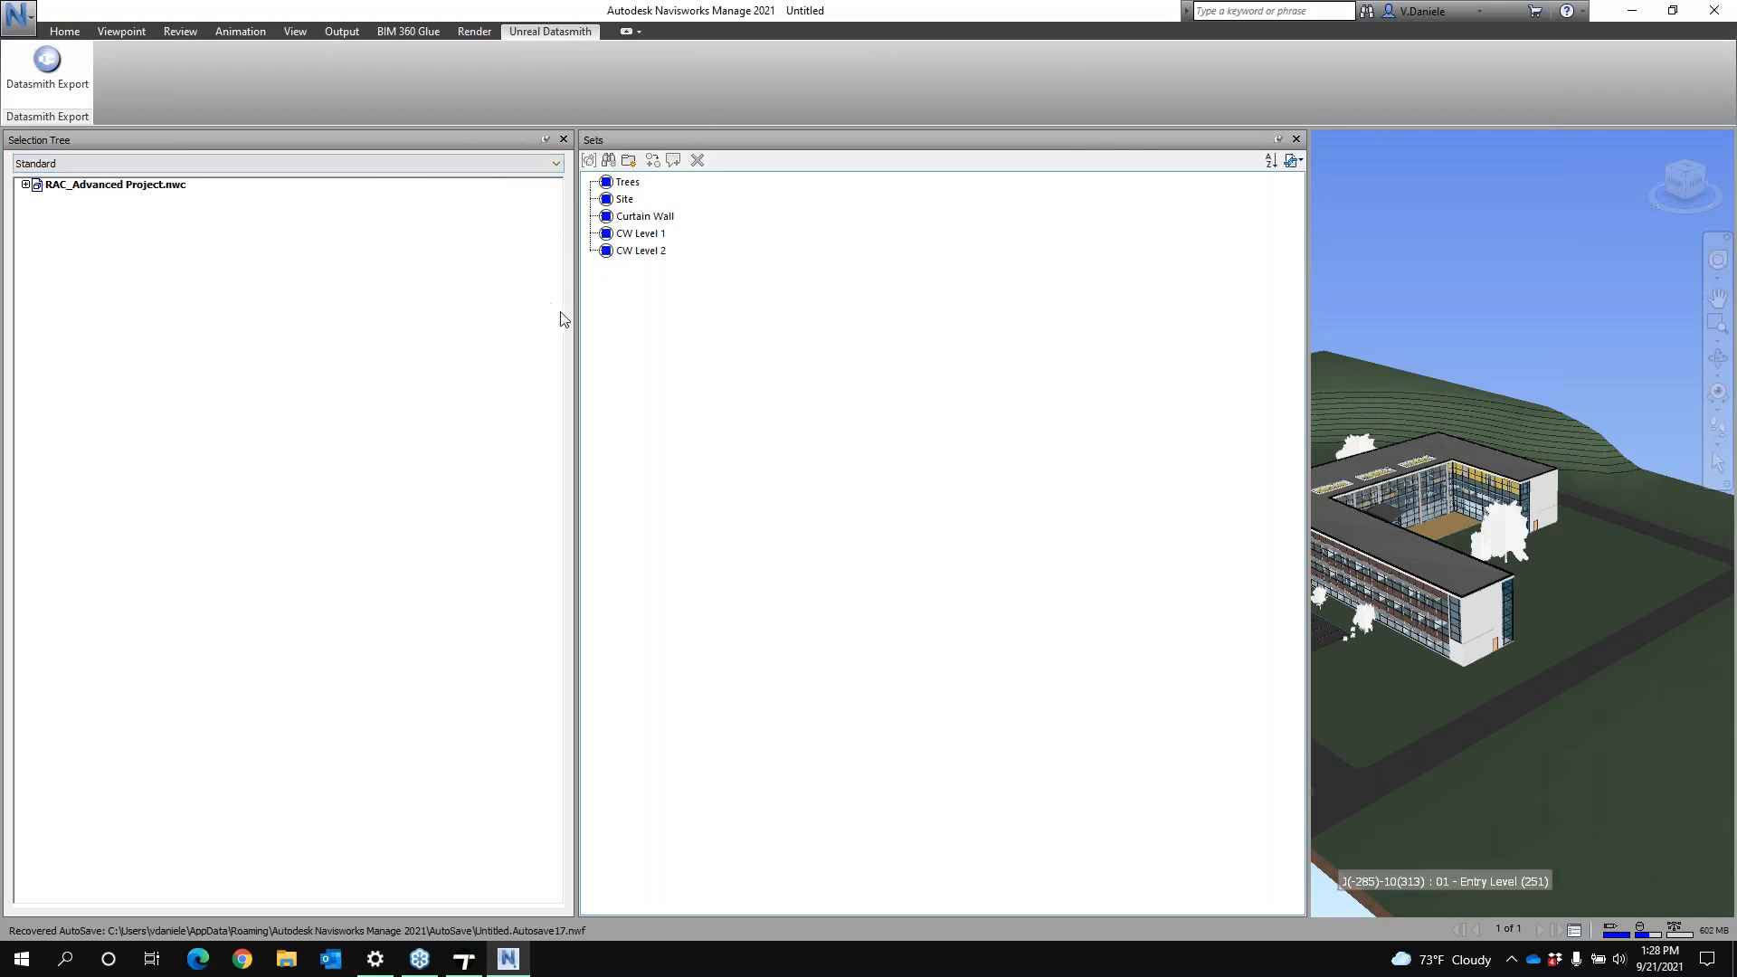
drag(369, 292, 242, 275)
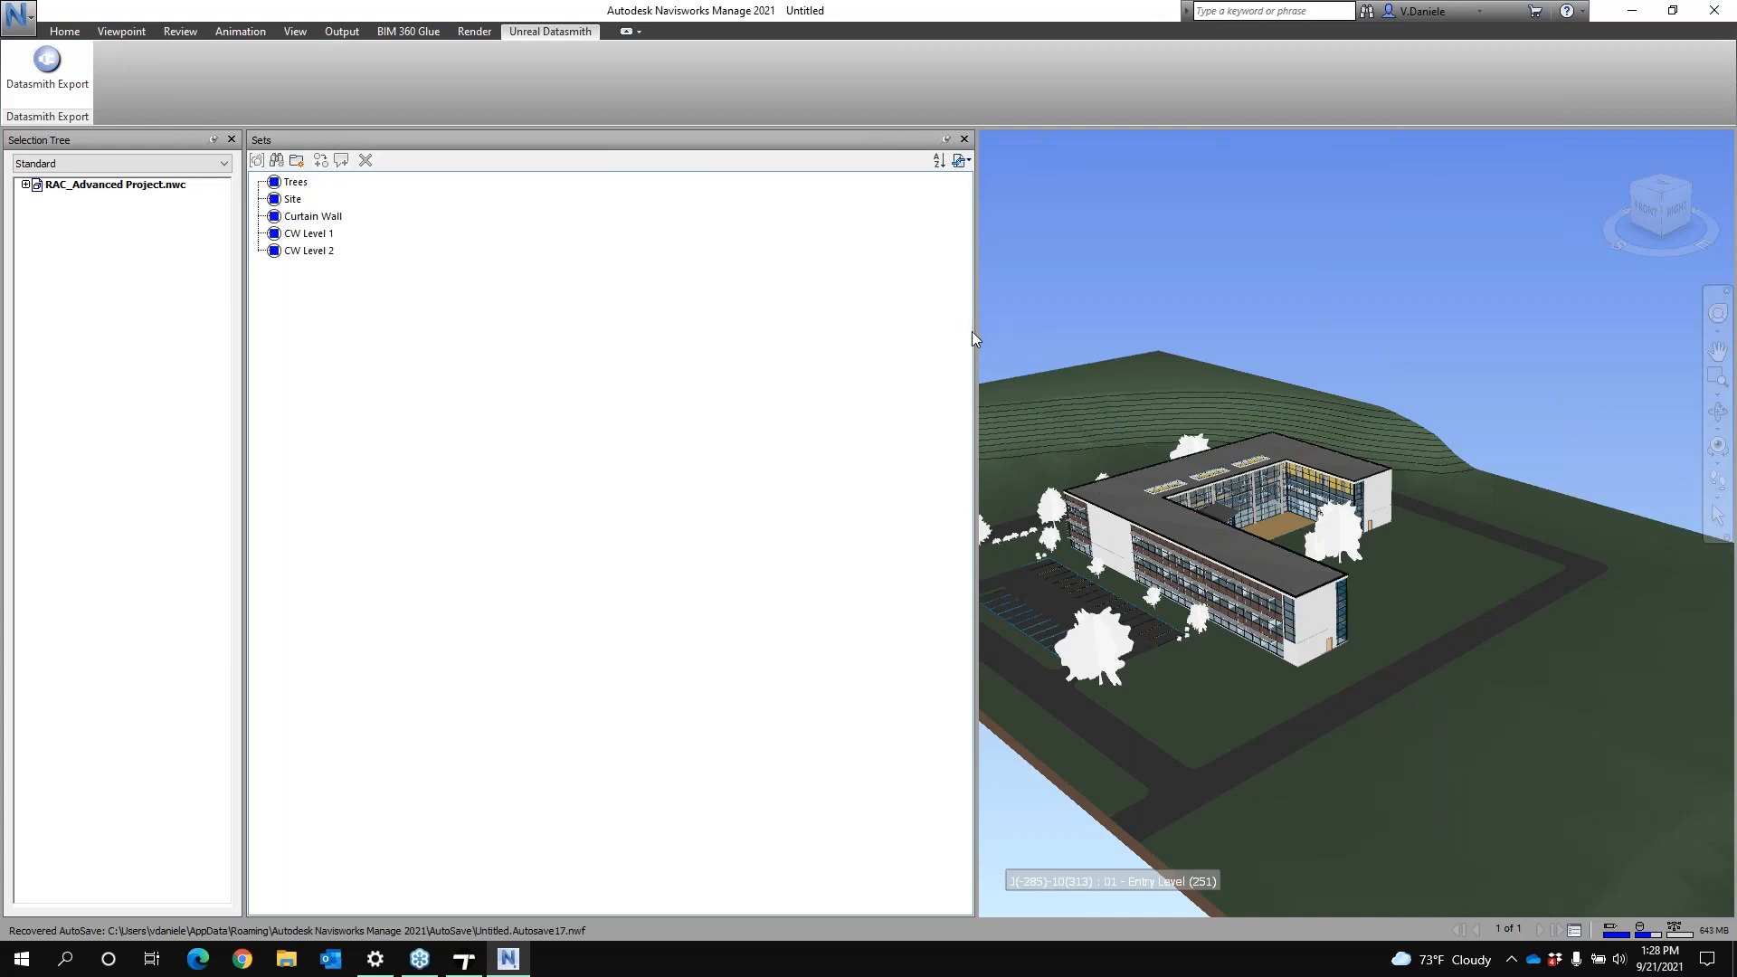
drag(975, 329, 428, 307)
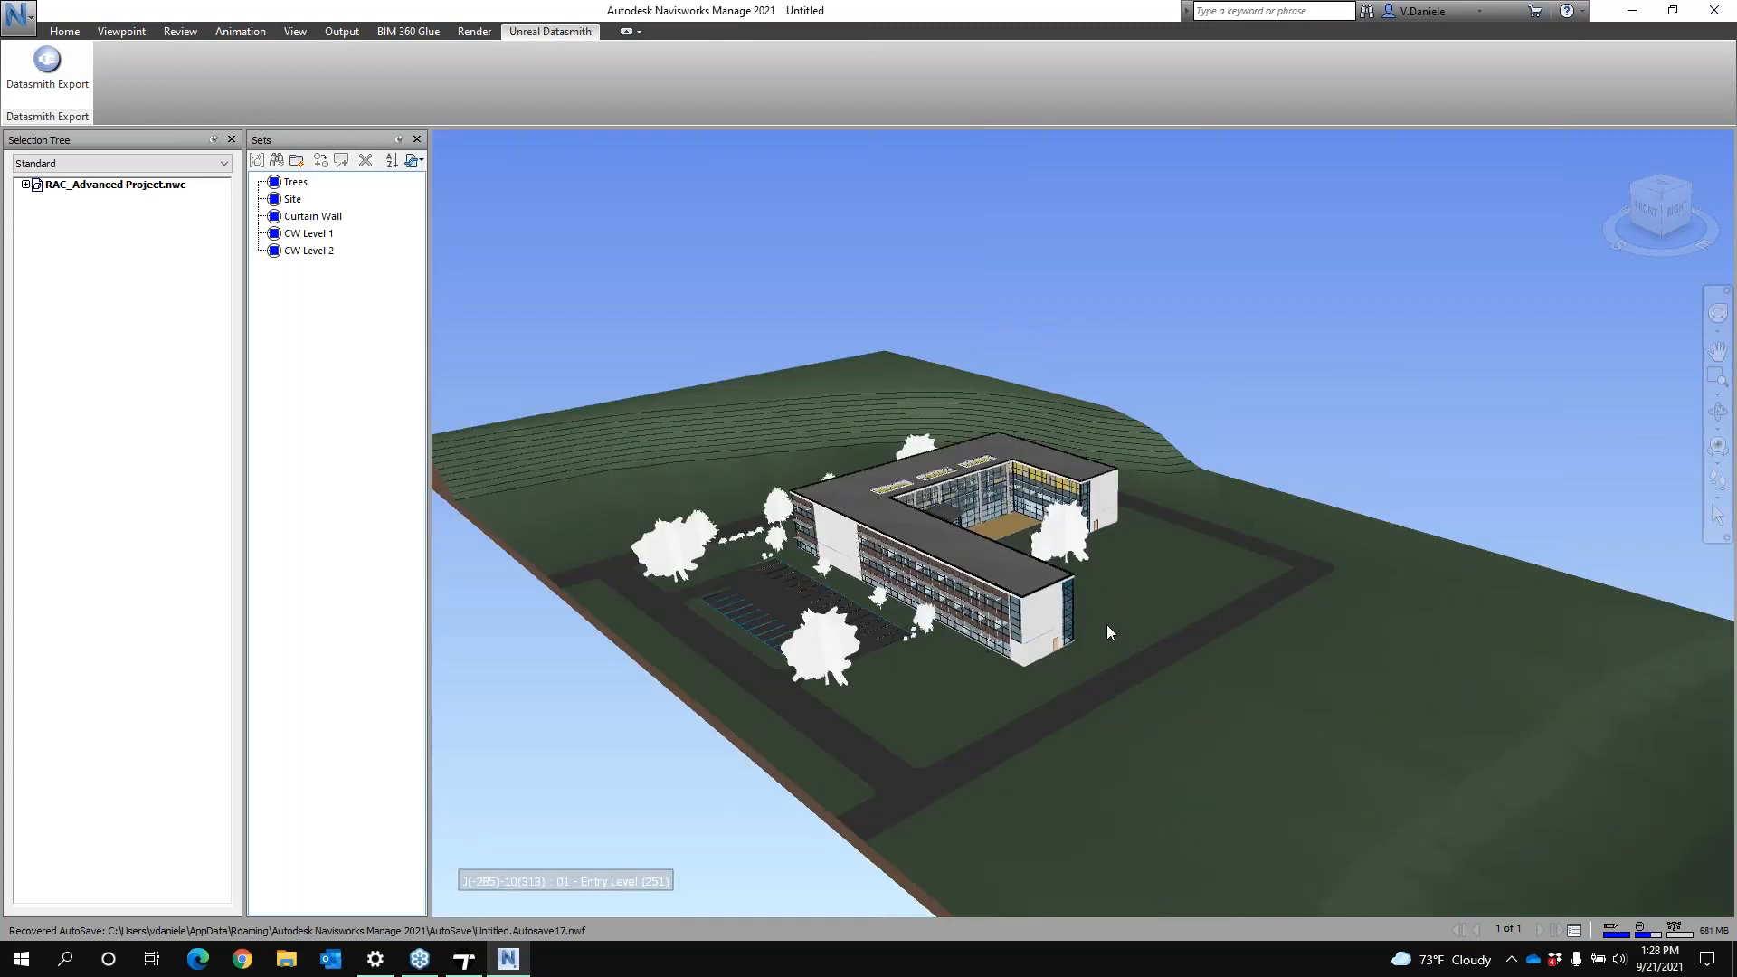
middle_drag(1055, 697, 1107, 680)
middle_drag(1111, 675, 1089, 807)
middle_drag(1062, 749, 1067, 724)
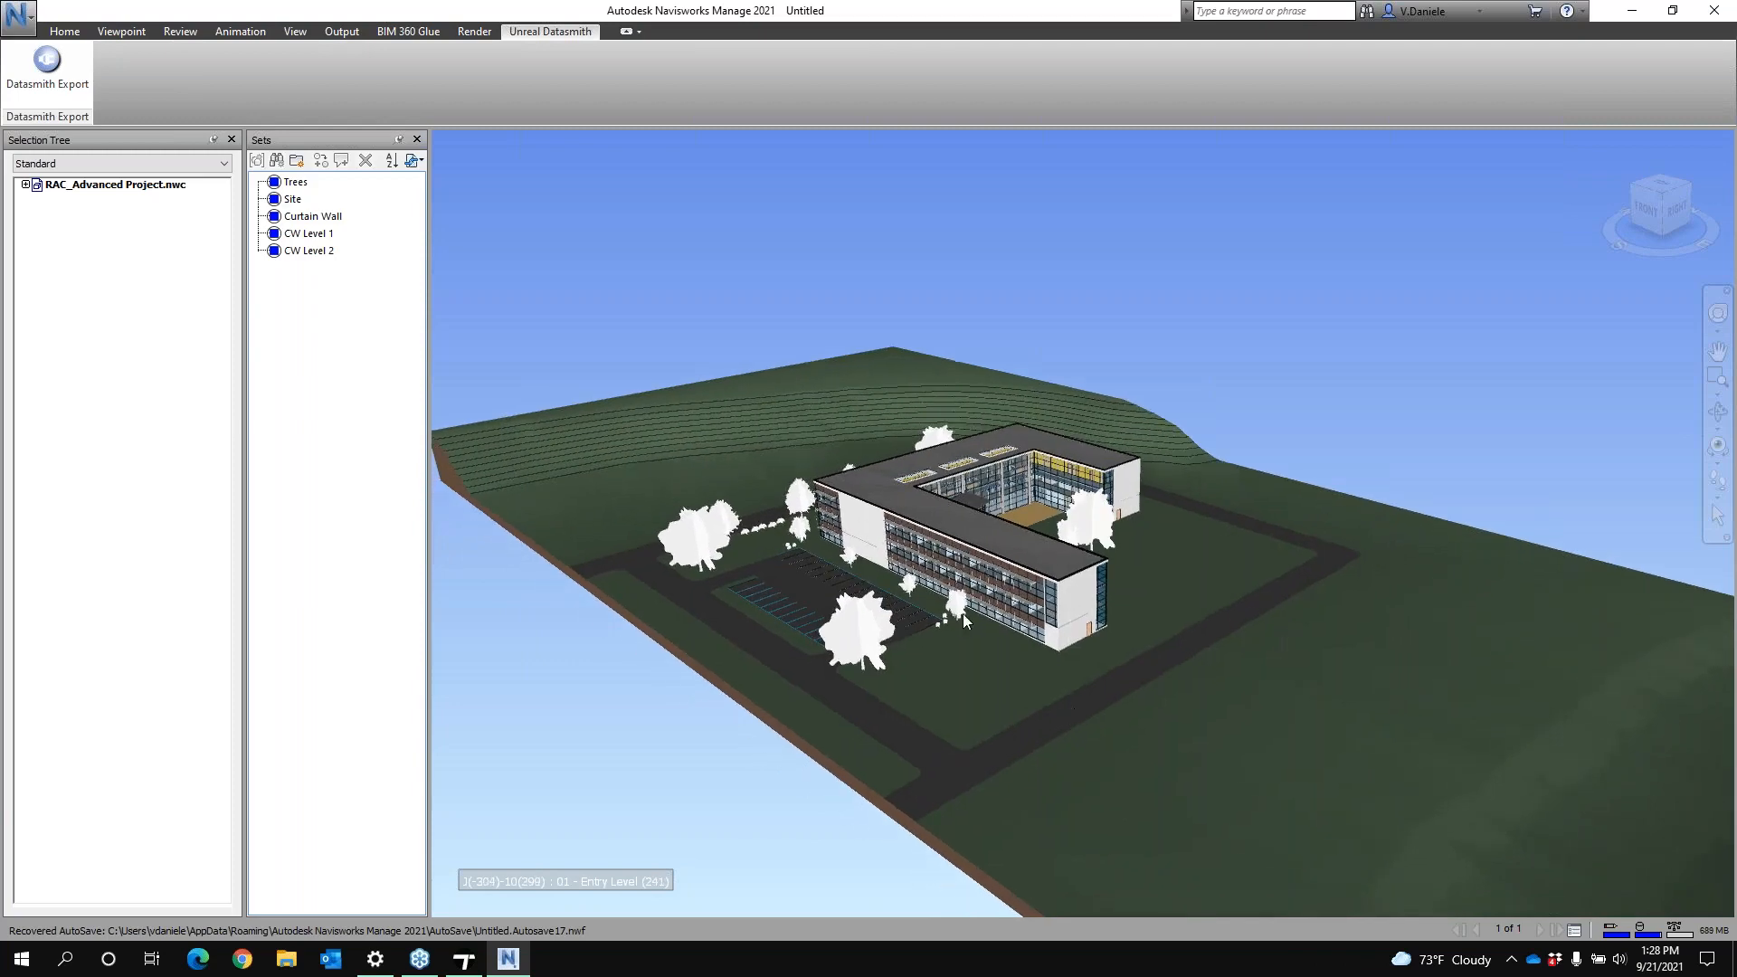
Select the model's trees and shrubs through the saved Trees selection set
click(544, 36)
key(ctrl)
click(296, 183)
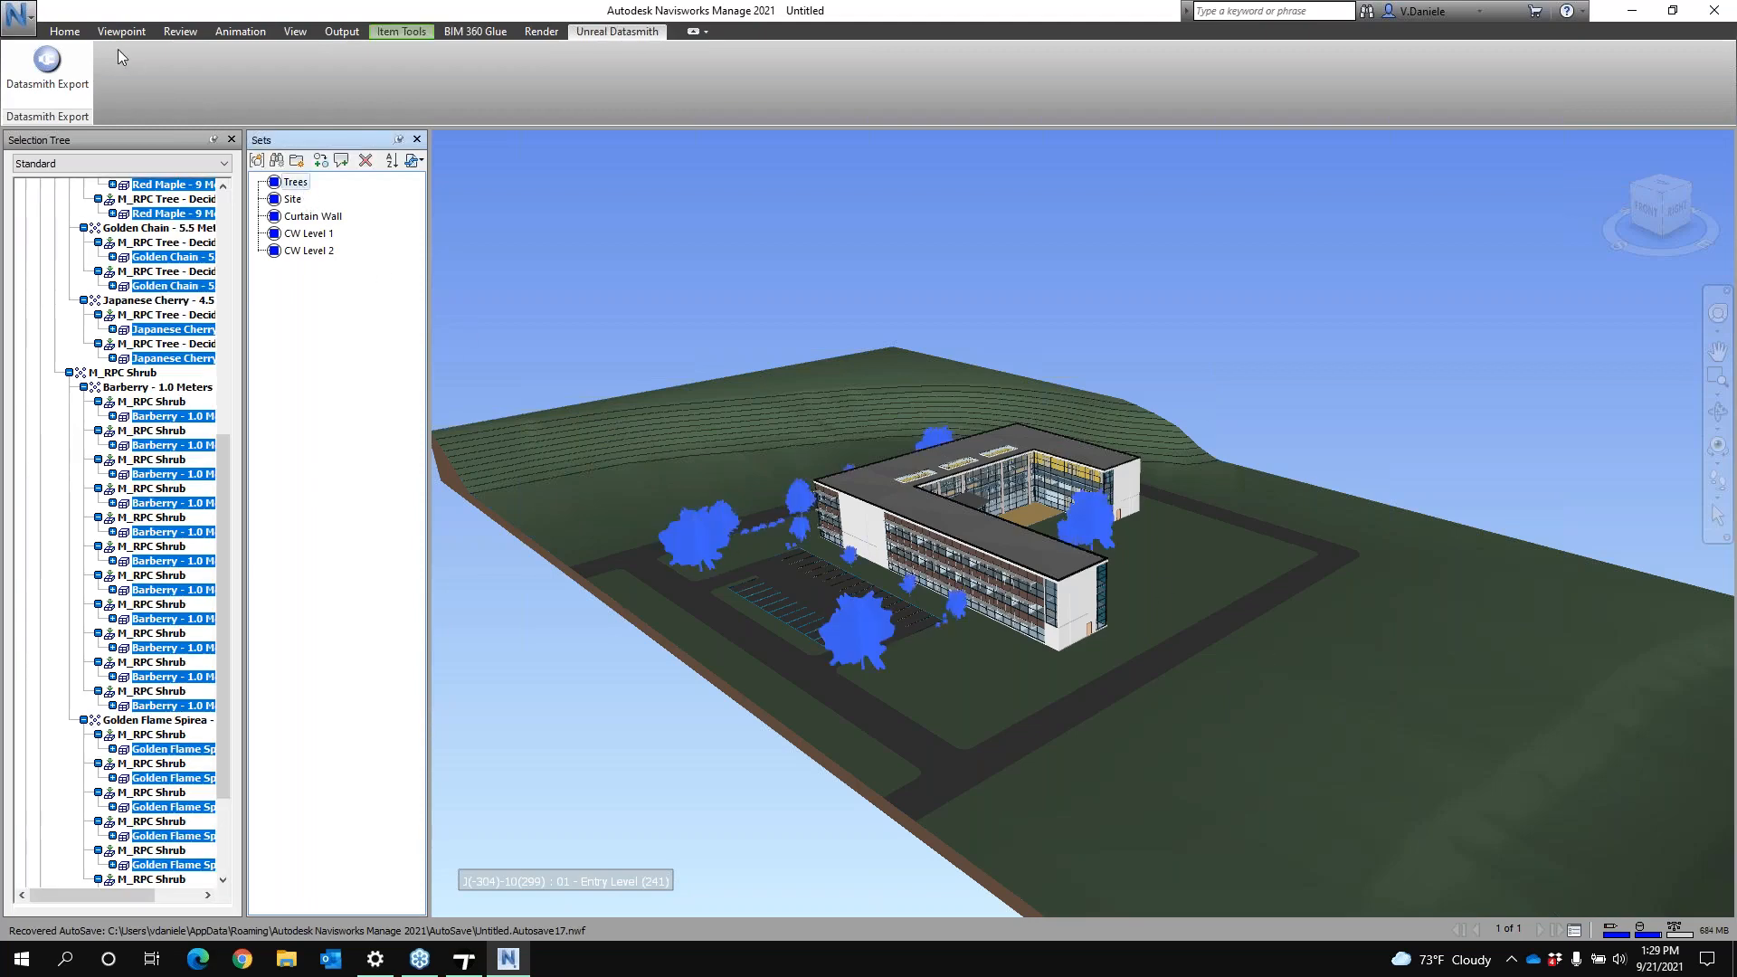
Turn the model around to show the building's open courtyard side and clear the current selection
click(64, 32)
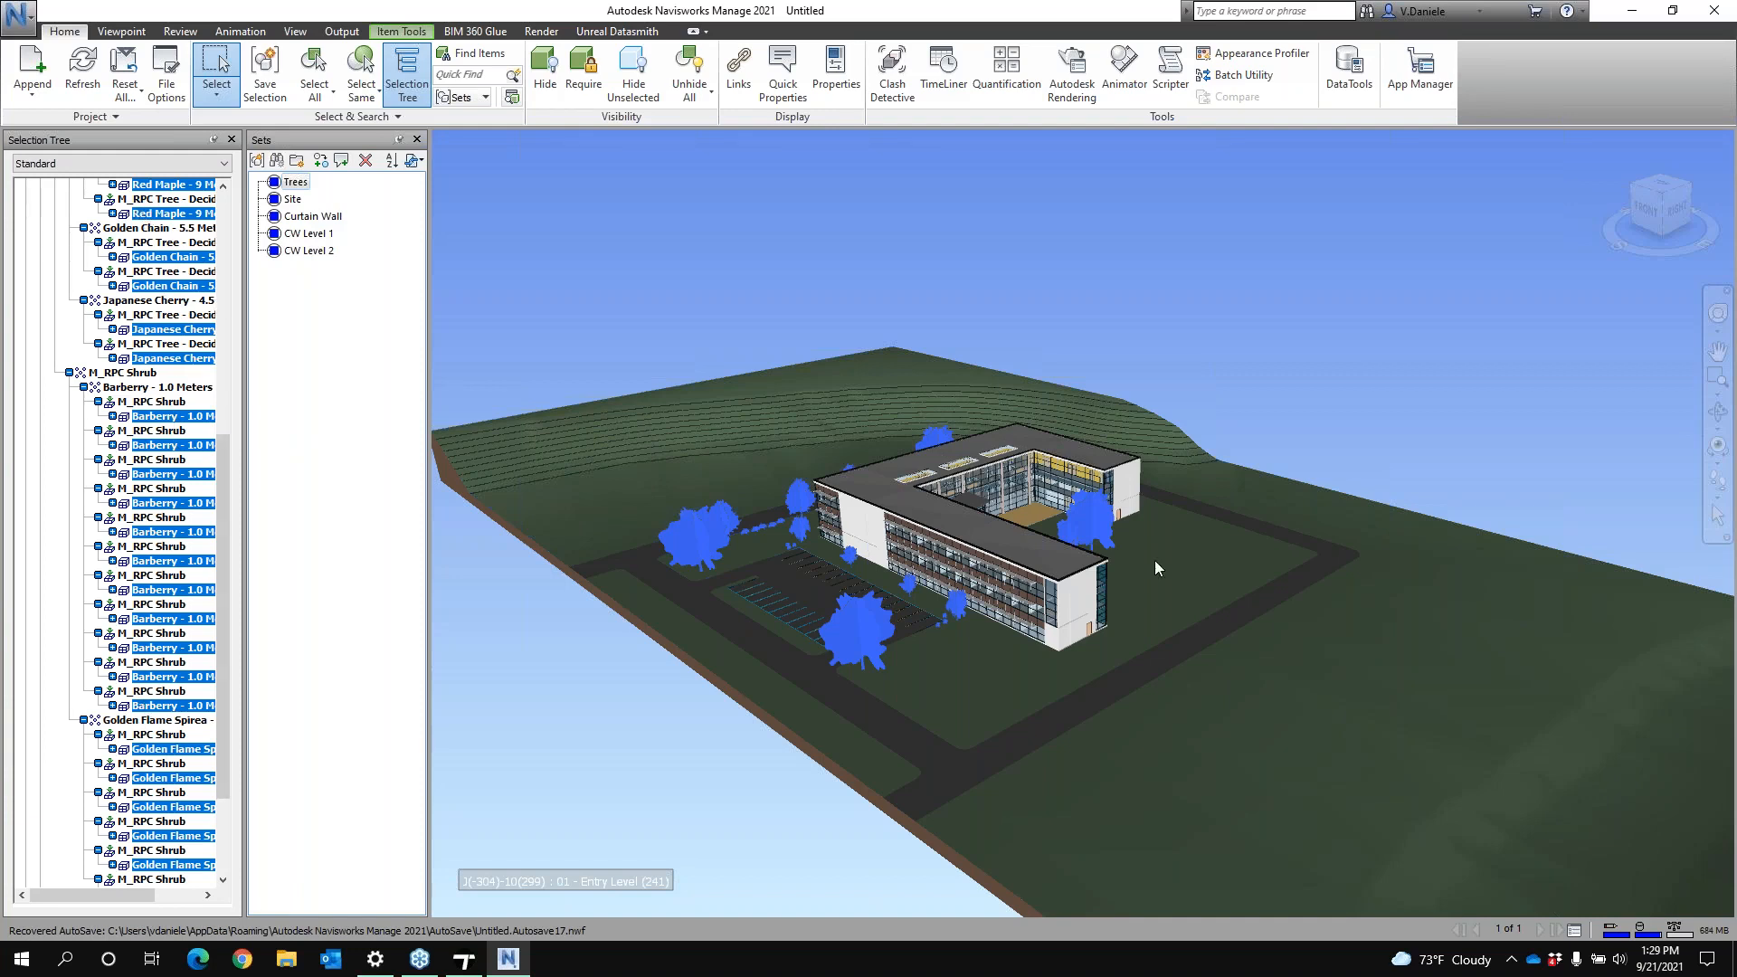
shift+middle_drag(1163, 654, 909, 667)
click(945, 672)
shift+middle_drag(955, 675, 996, 693)
shift+middle_drag(1243, 718, 1257, 661)
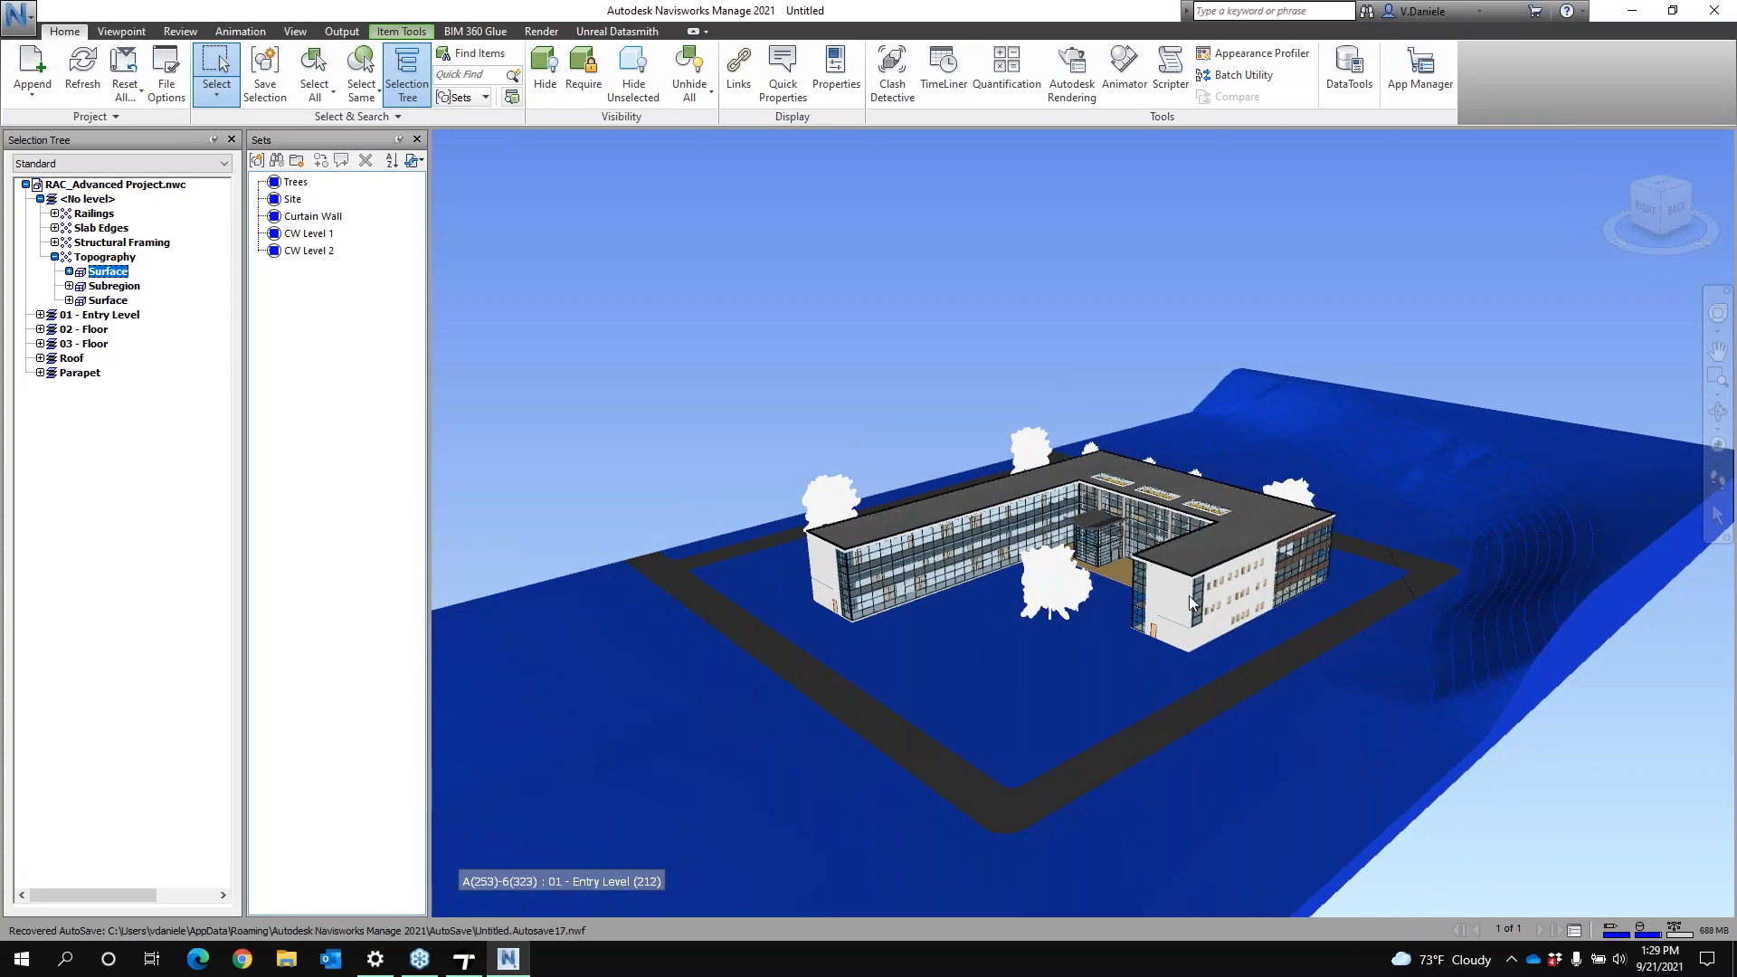
middle_drag(1349, 796, 1267, 756)
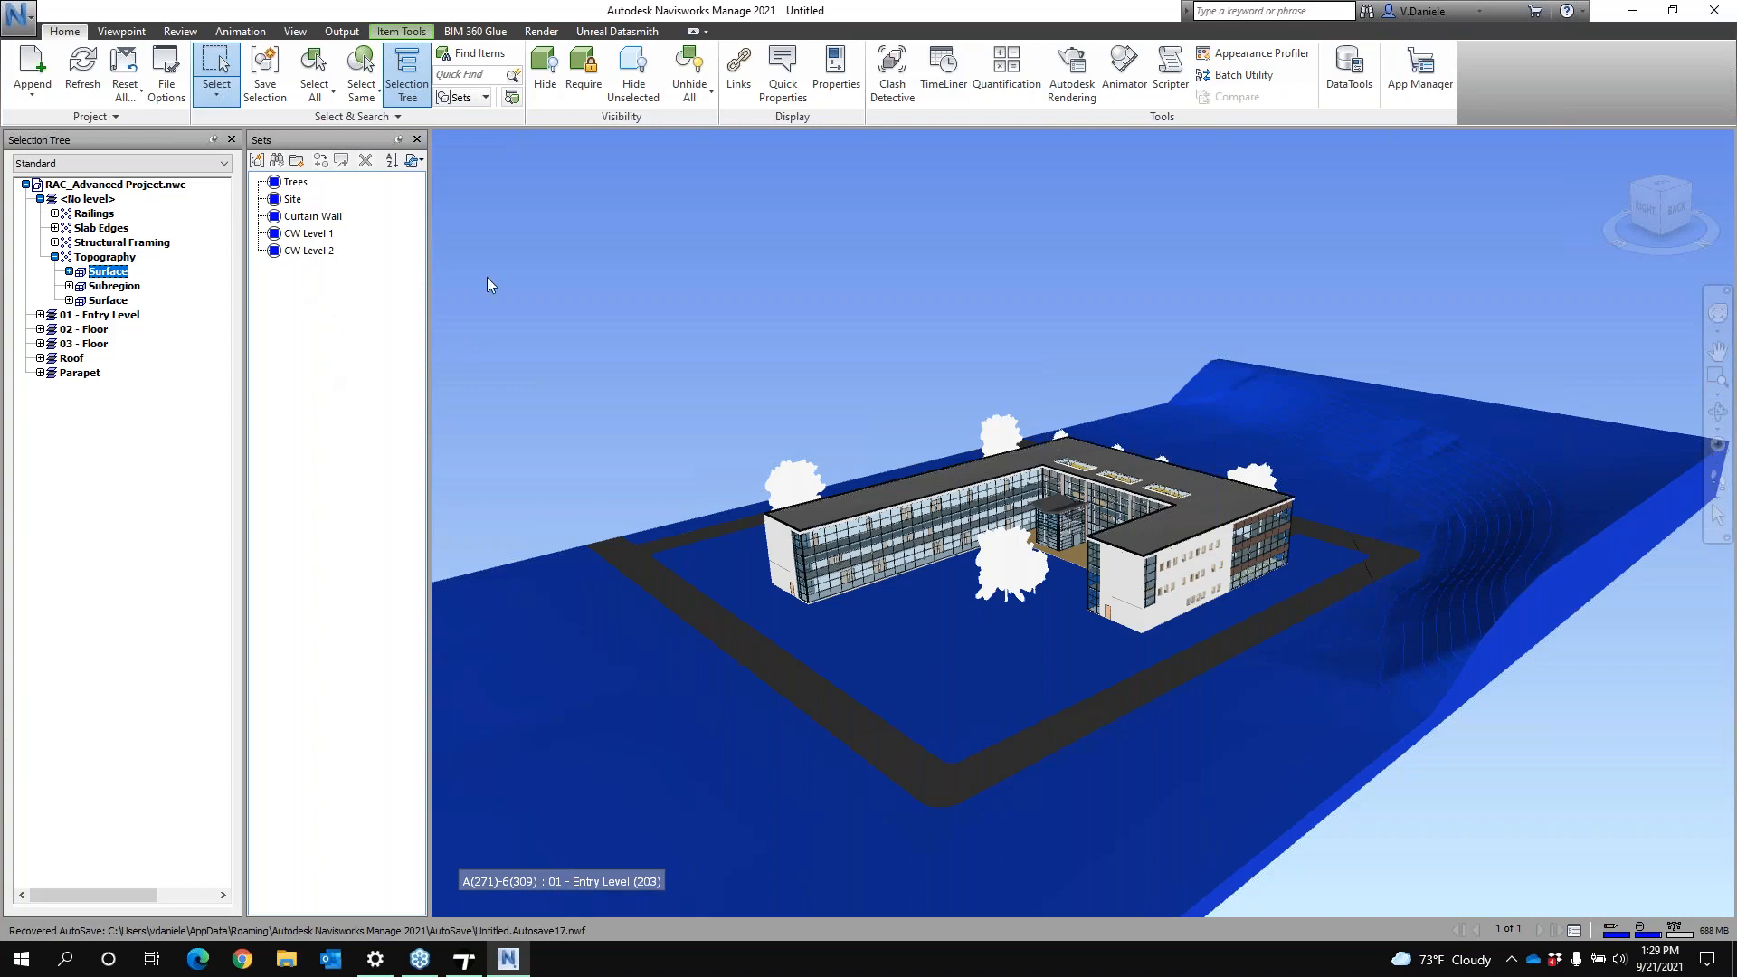
click(1383, 775)
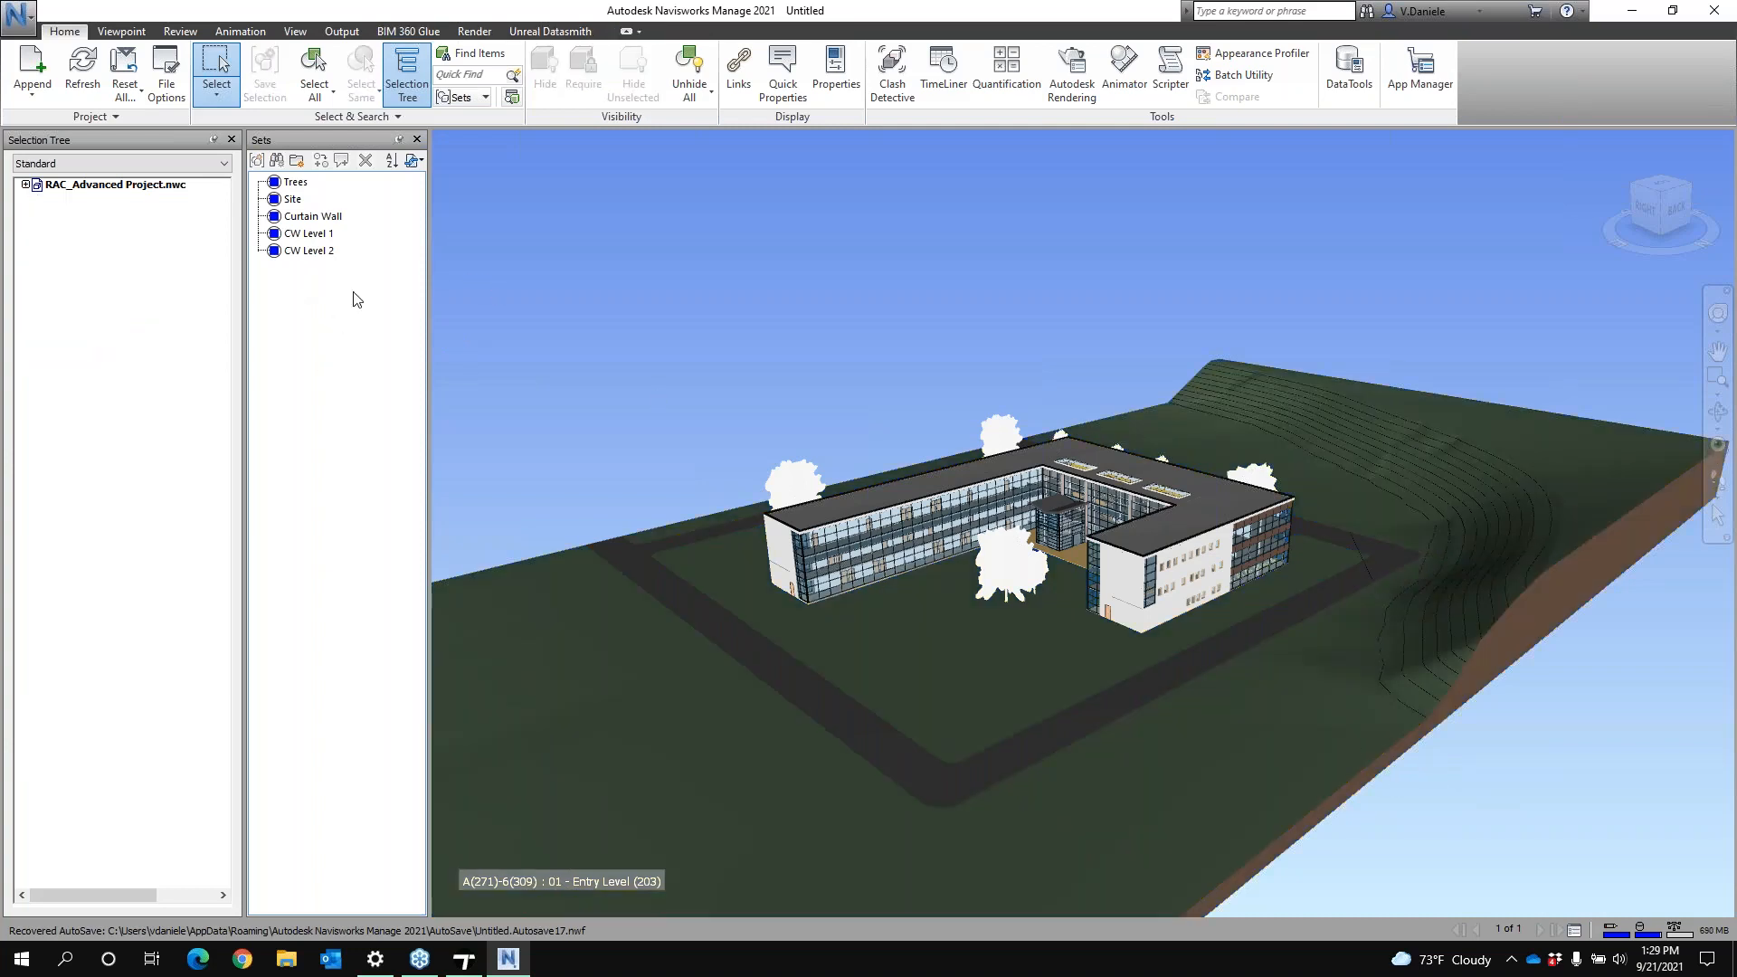
Select a lower-row 0915 x 1220mm window on the white facade and extend the selection to all items of the same type
middle_drag(742, 574, 791, 563)
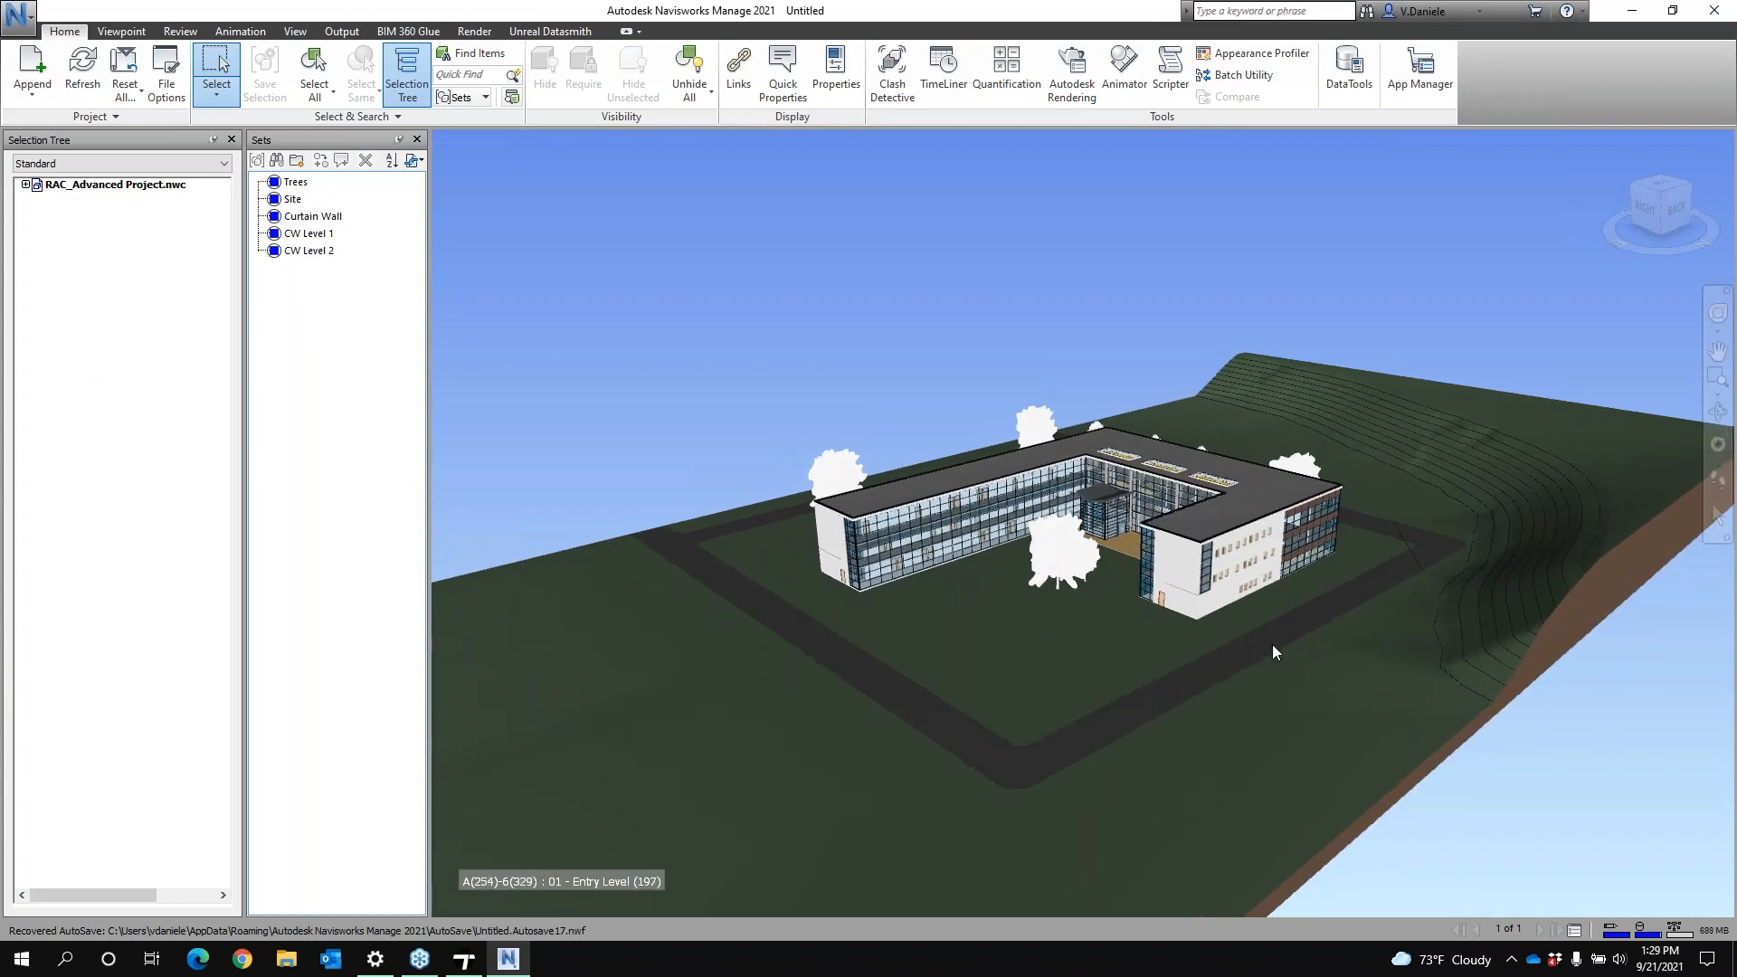
scroll(1277, 633, up, 5)
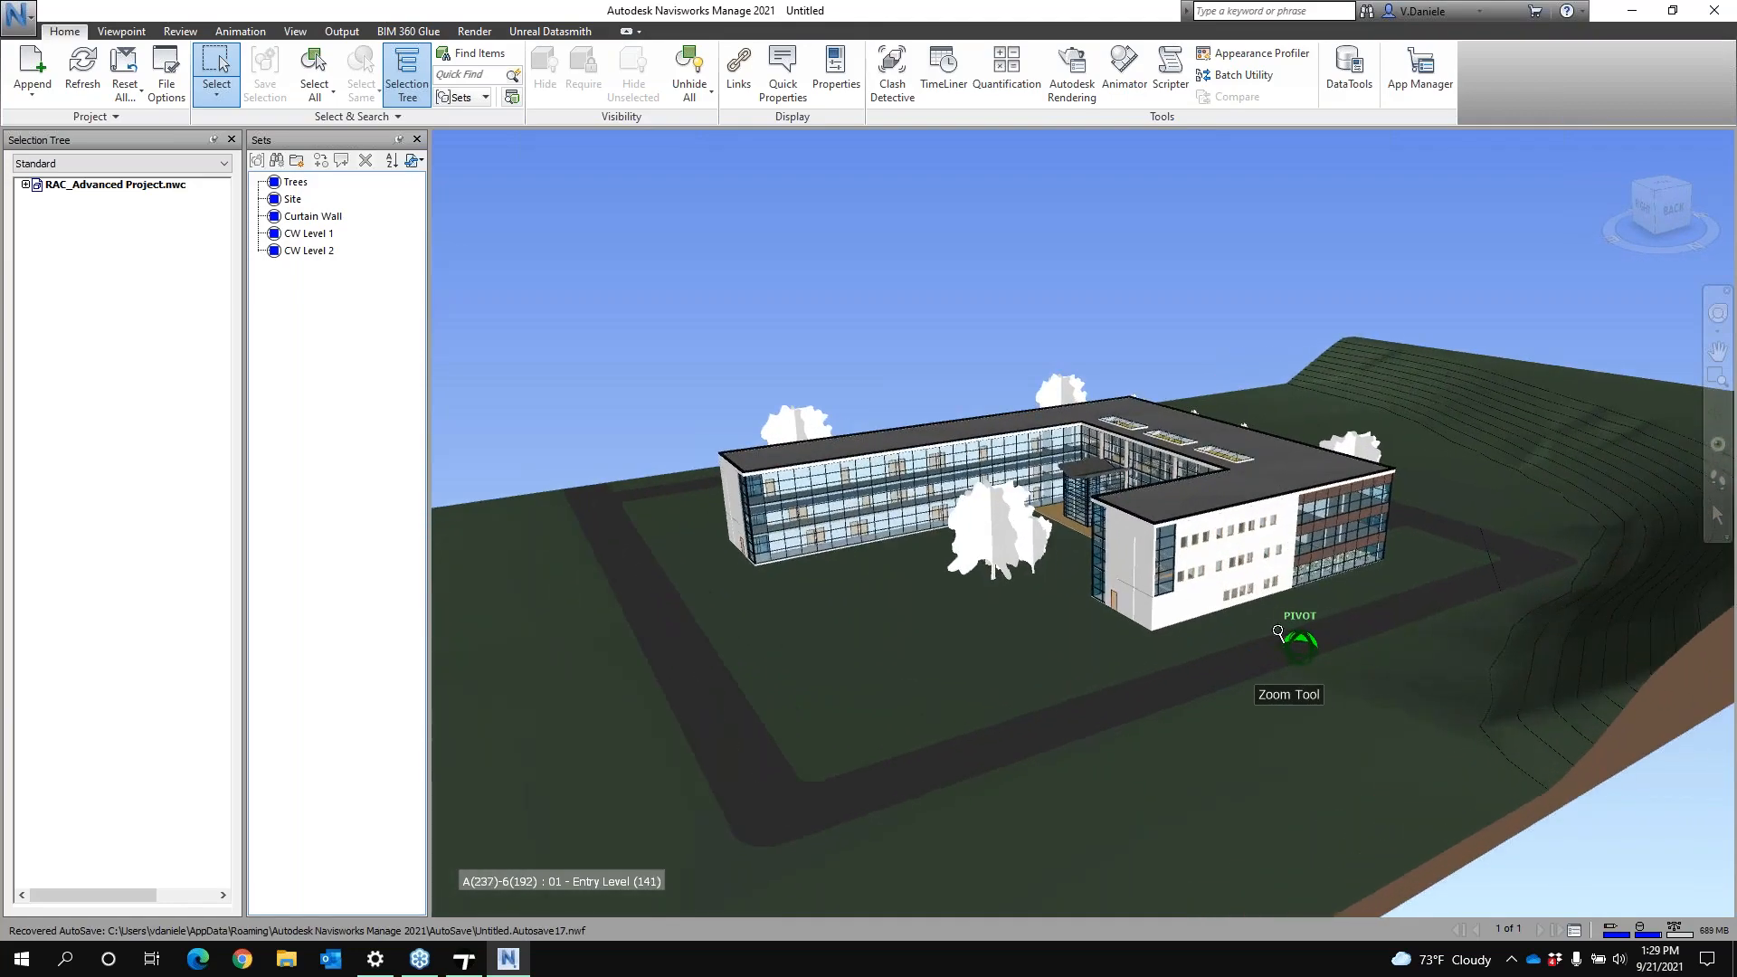
scroll(1278, 631, up, 6)
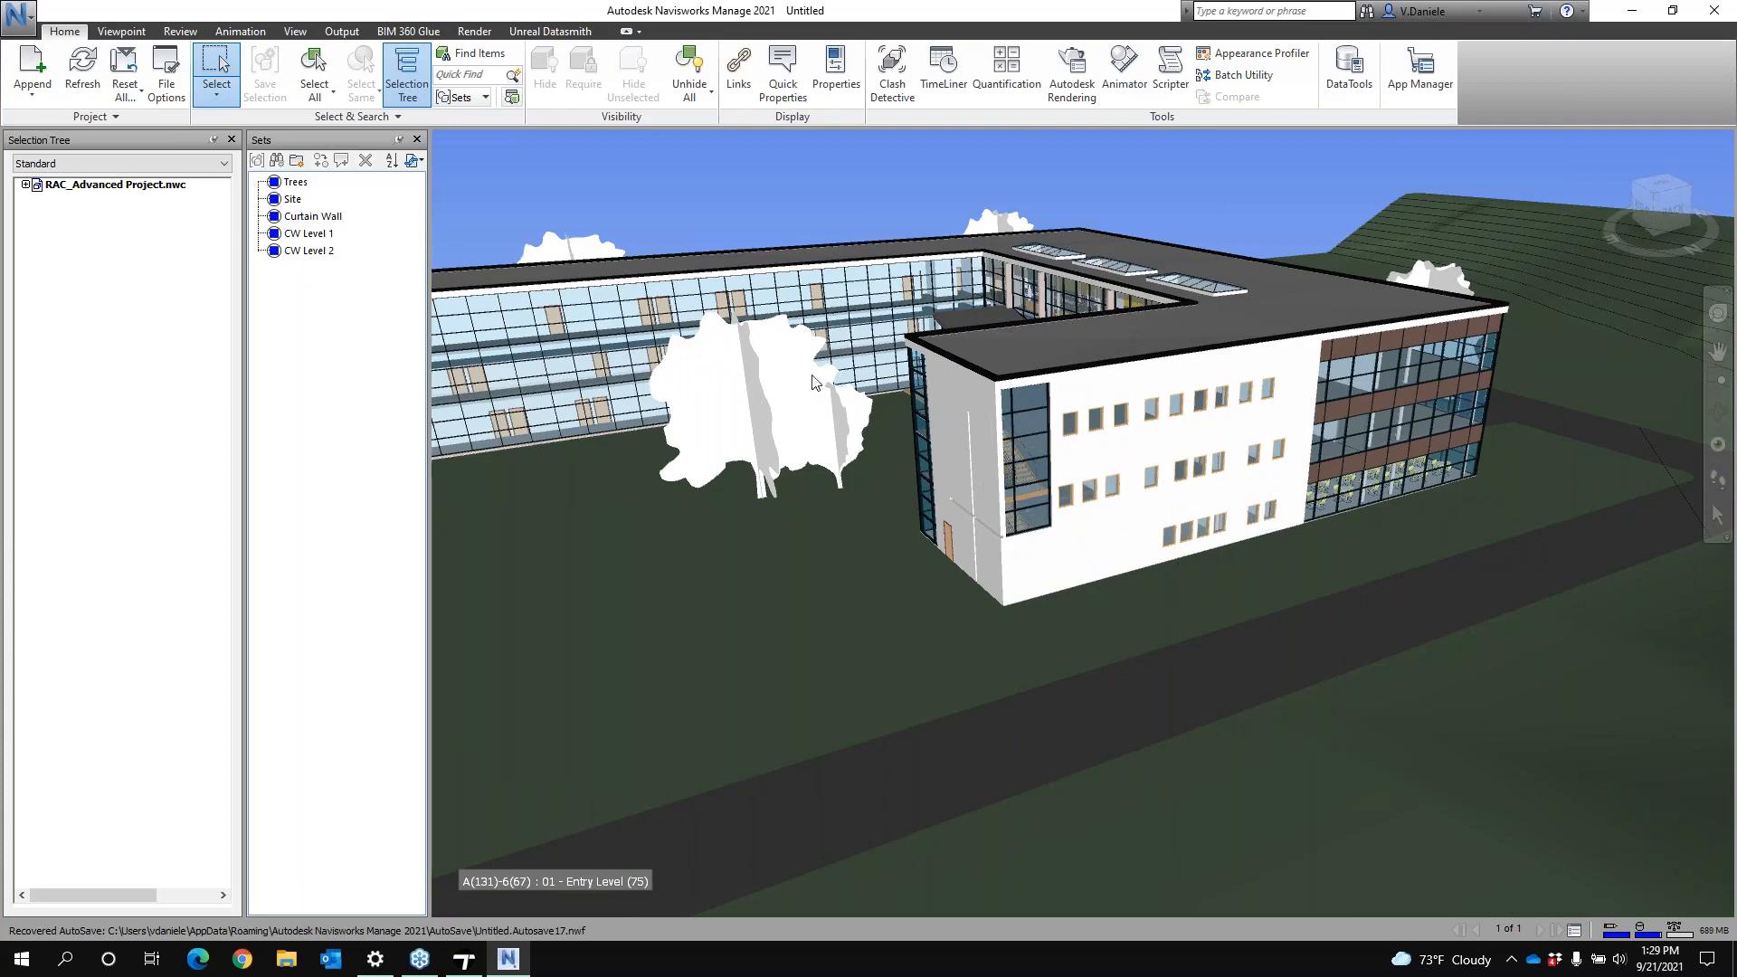
click(216, 93)
click(233, 127)
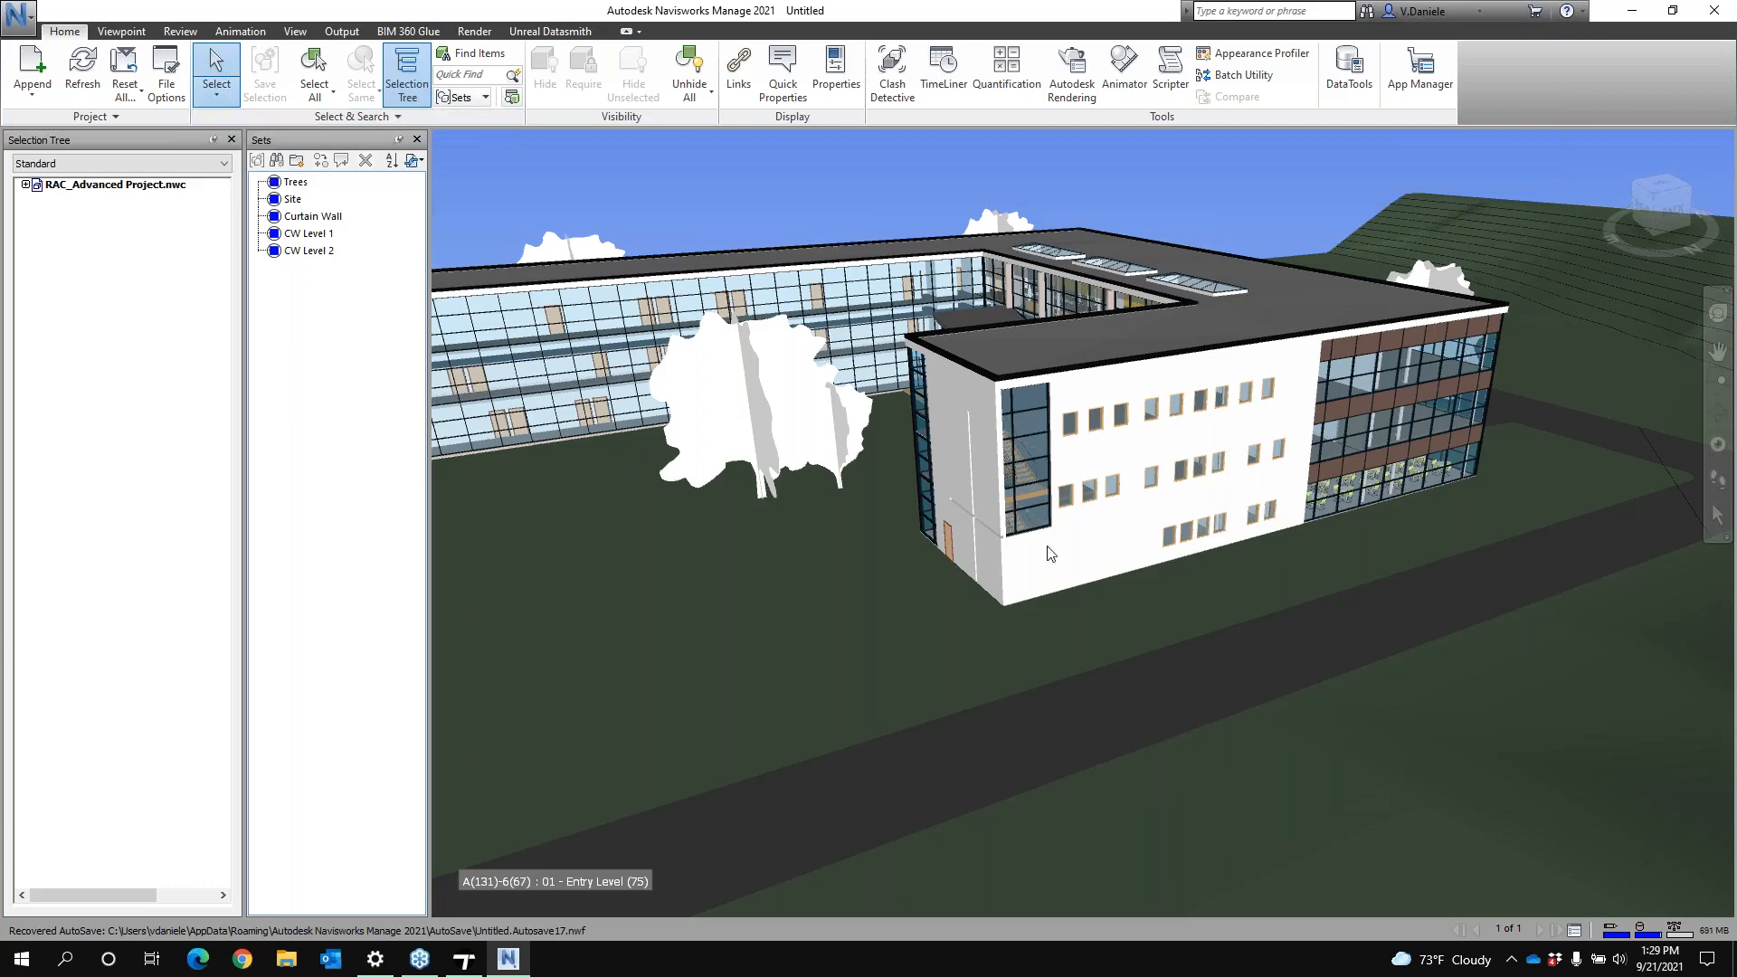
click(1271, 512)
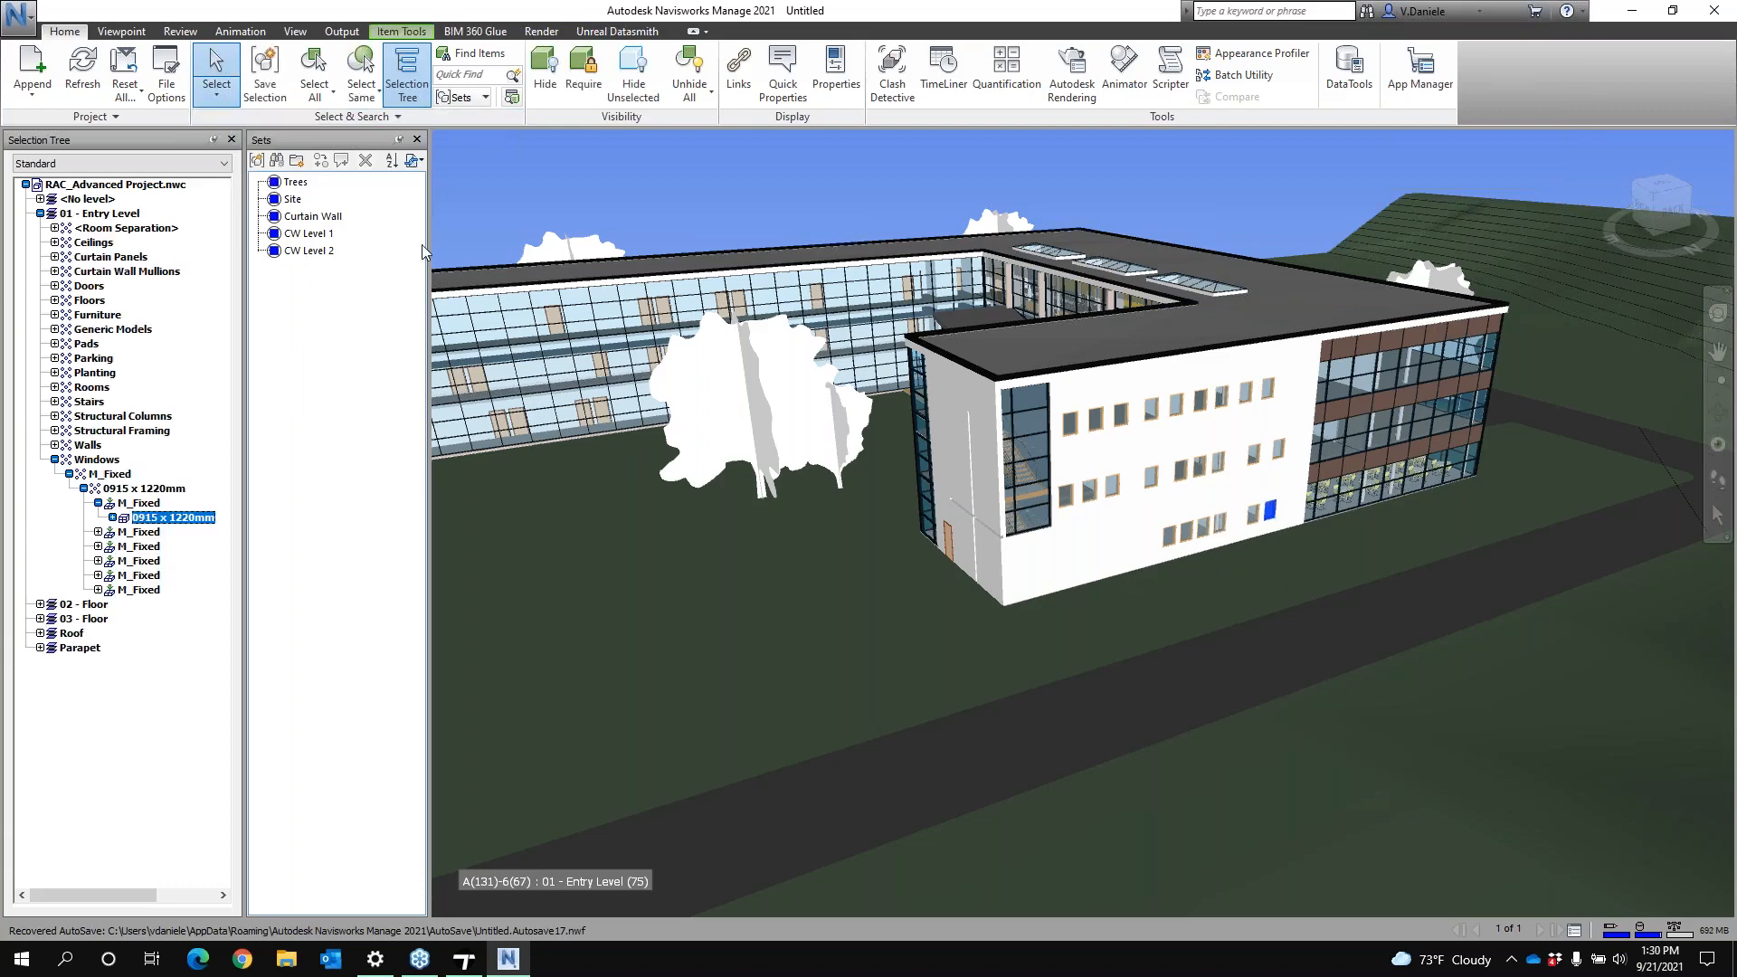
click(360, 94)
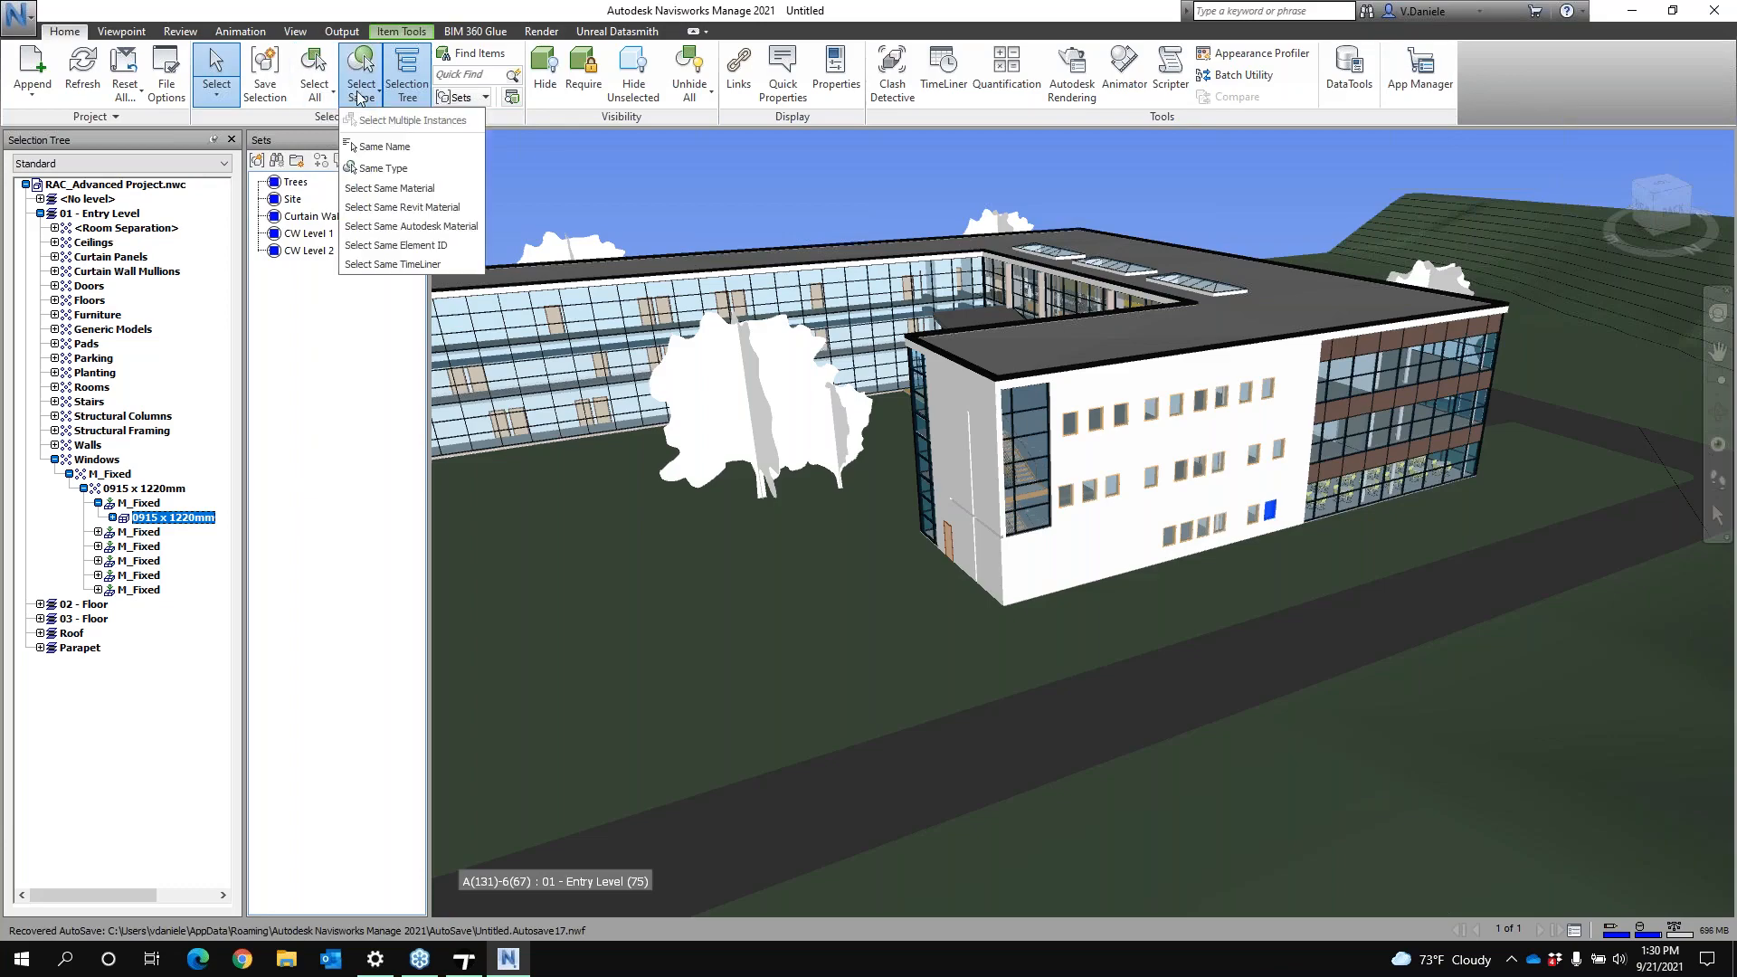
click(383, 168)
mouse_move(1120, 731)
shift+middle_down()
mouse_move(914, 717)
mouse_move(914, 737)
mouse_move(1103, 749)
mouse_move(1419, 744)
mouse_move(1177, 674)
mouse_move(1088, 623)
mouse_move(808, 674)
mouse_move(1023, 654)
mouse_move(922, 687)
mouse_move(1115, 806)
mouse_move(868, 740)
mouse_move(1122, 729)
mouse_move(1040, 706)
shift+middle_up()
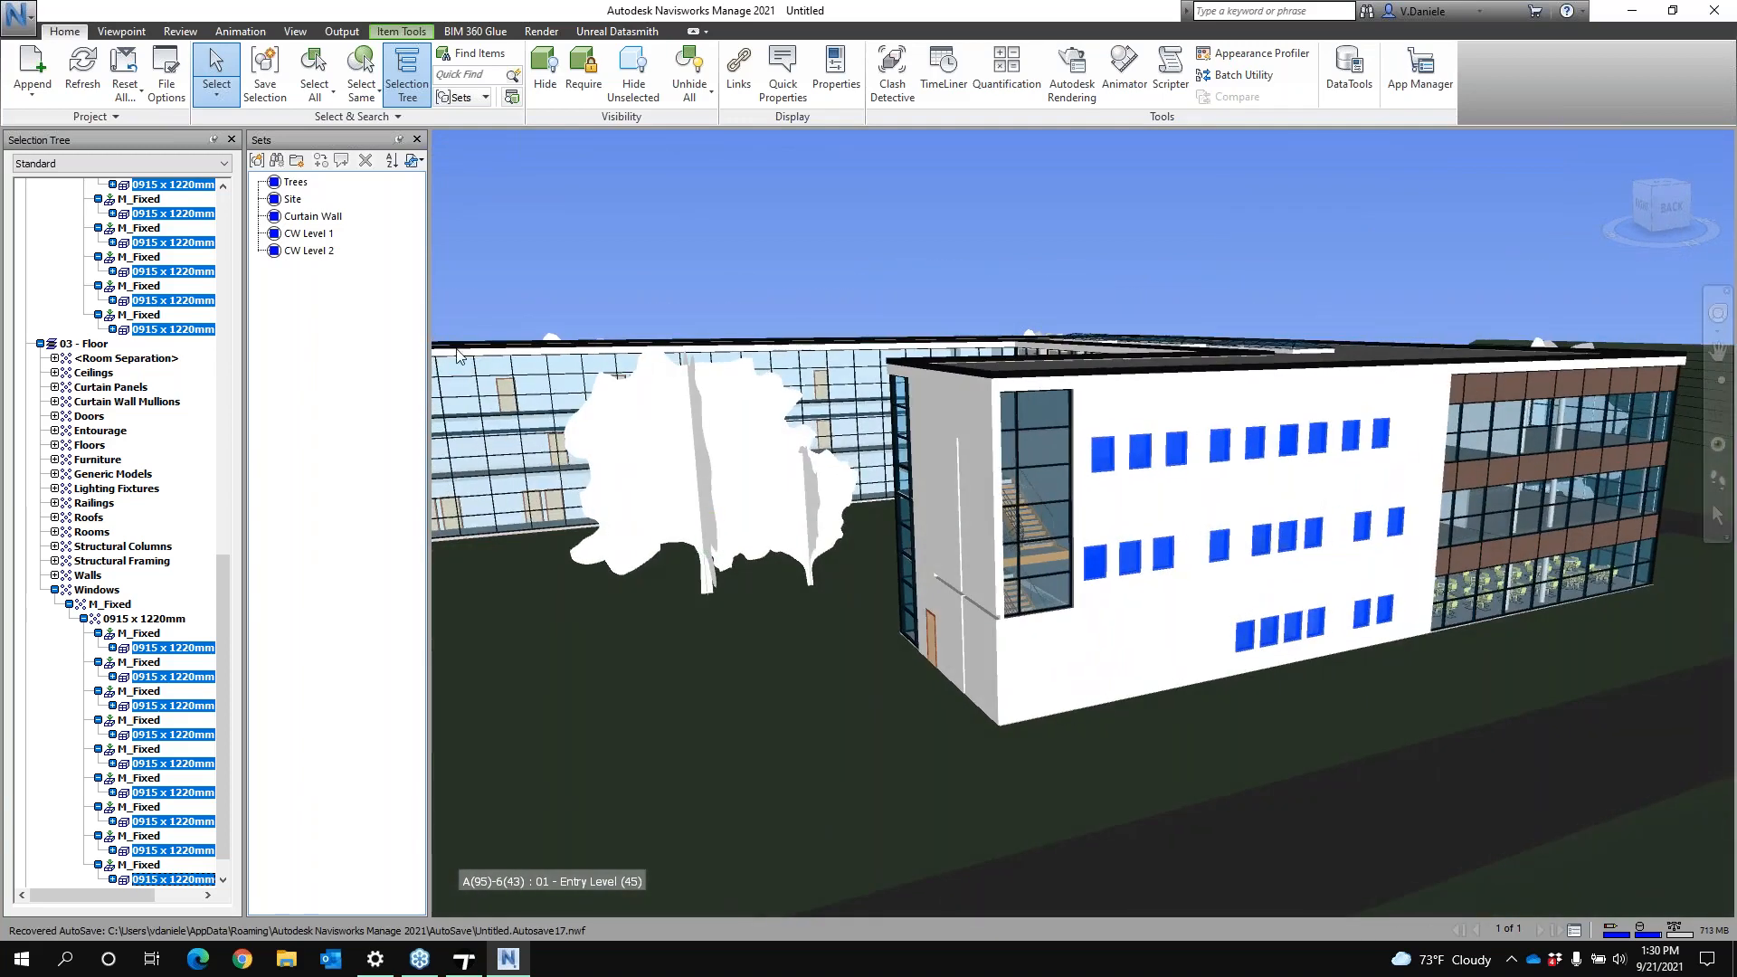
Save the selected windows as a selection set named Wind_East and clear the selection
click(257, 160)
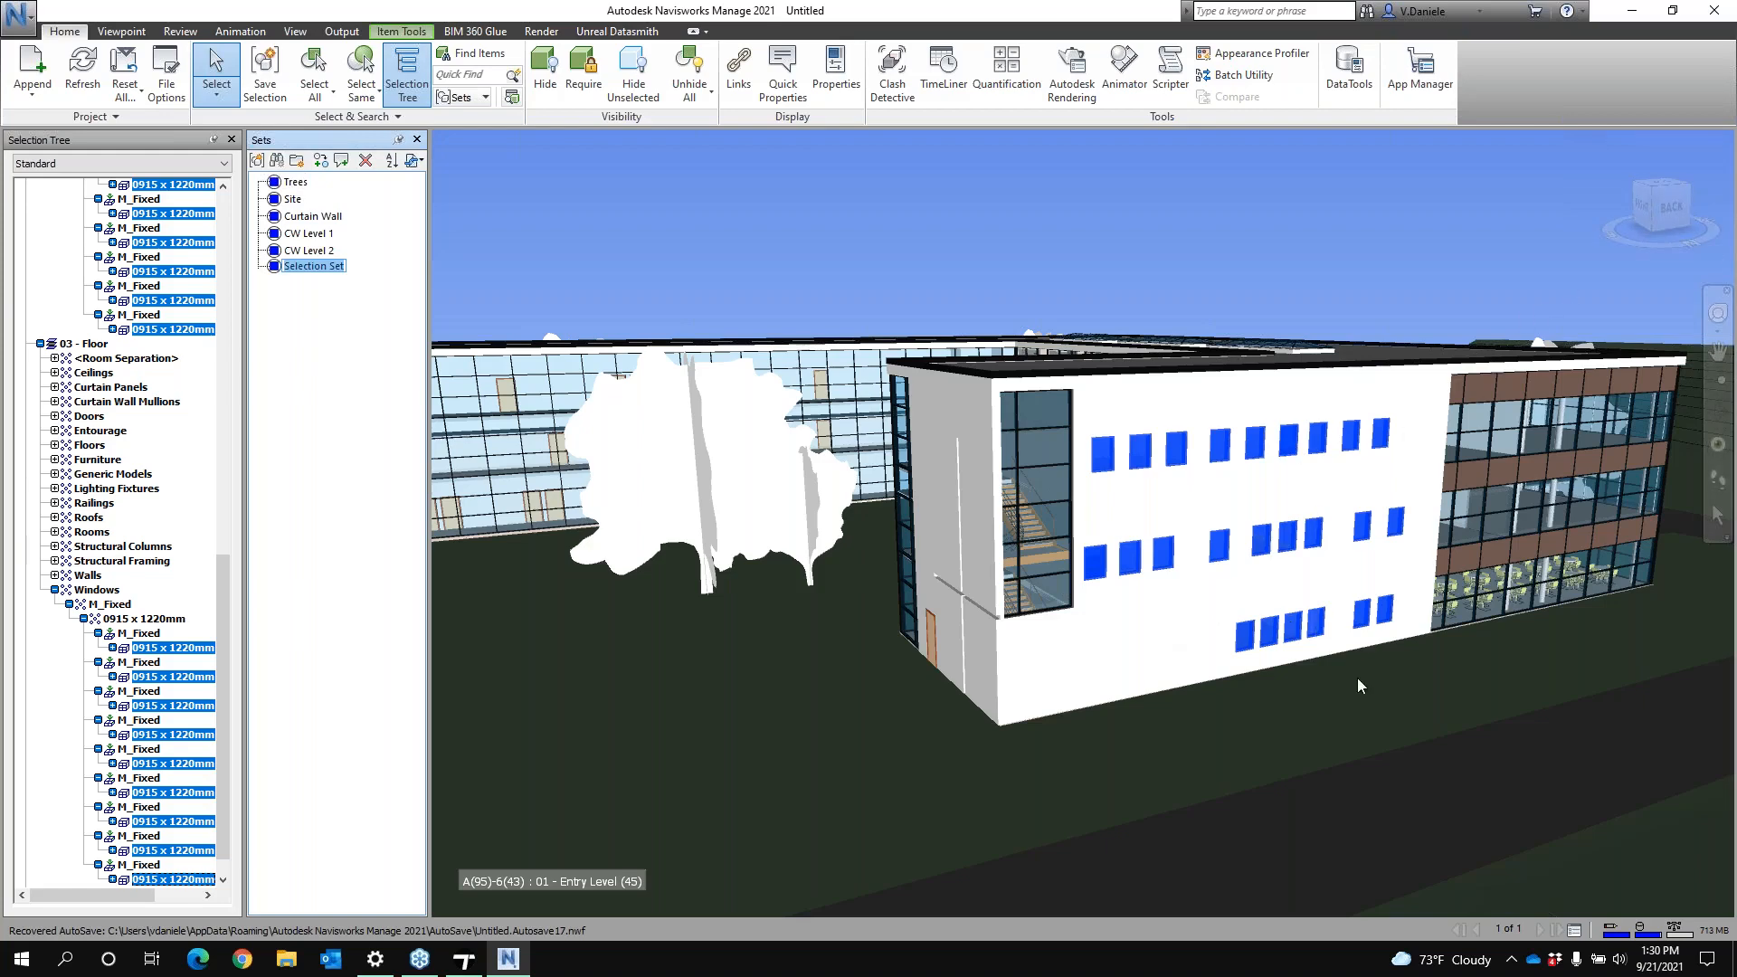
text(Wind_East)
click(573, 217)
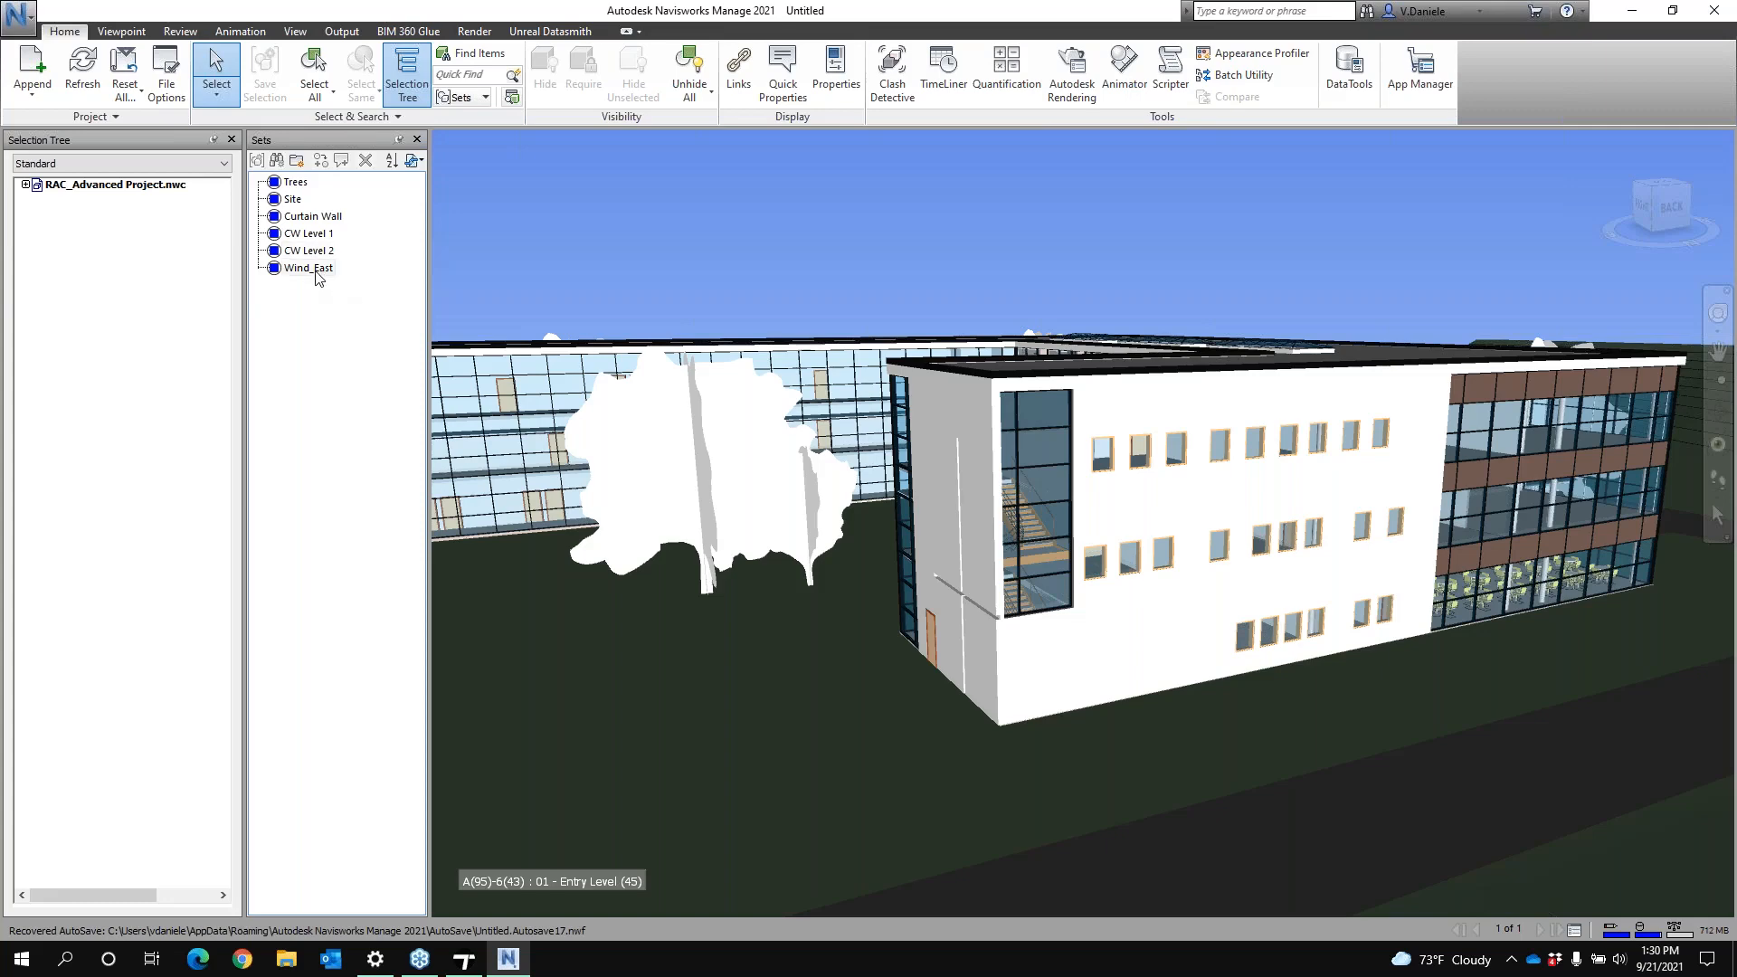
Select the Wind_East set, inspect its windows with all unselected items hidden, and unhide the whole model
click(310, 269)
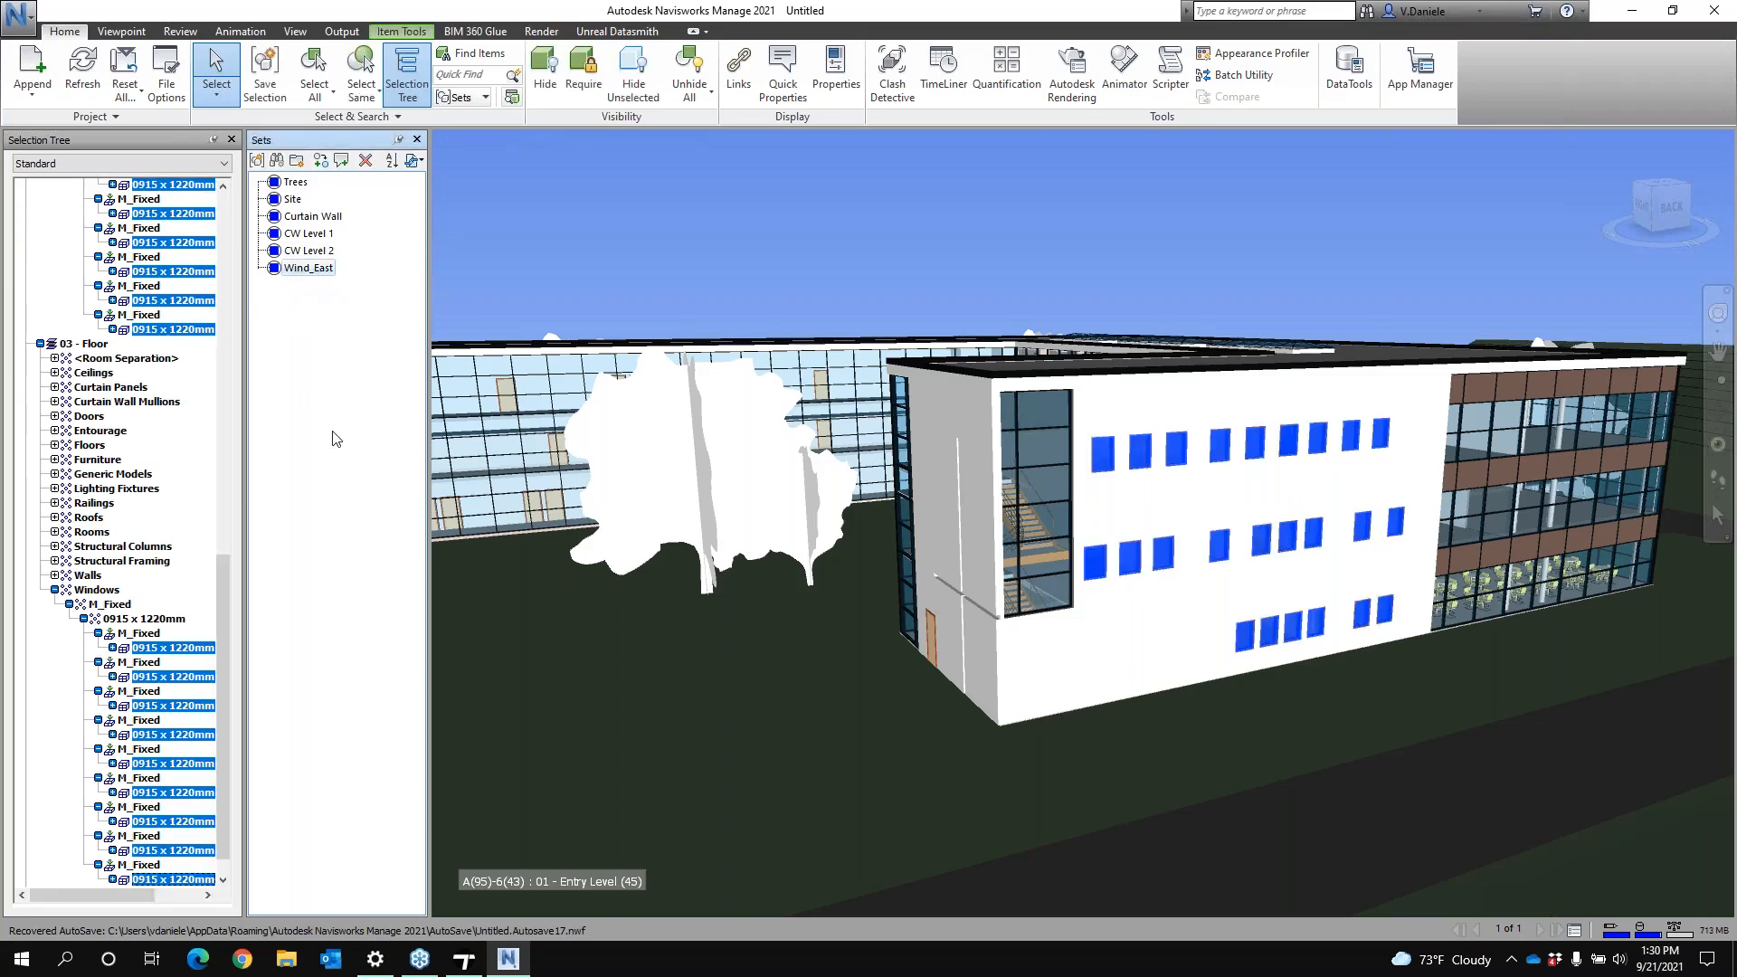
click(633, 77)
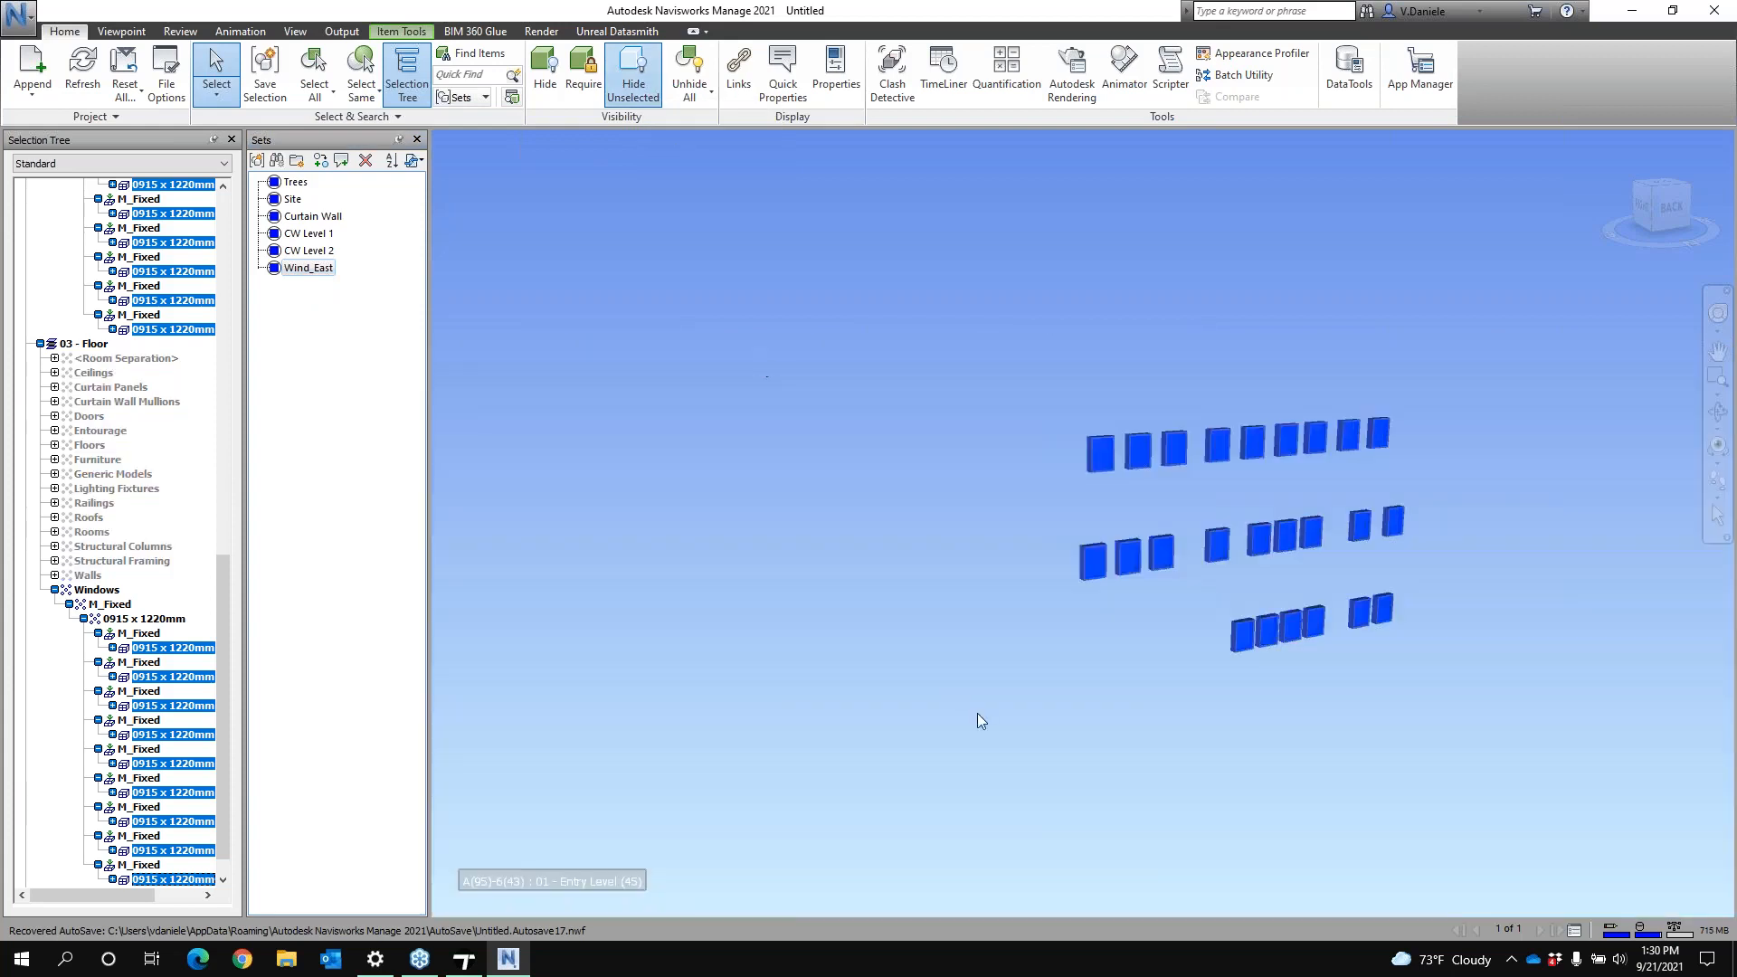
shift+middle_drag(1013, 555, 1055, 601)
middle_drag(1337, 713, 1122, 697)
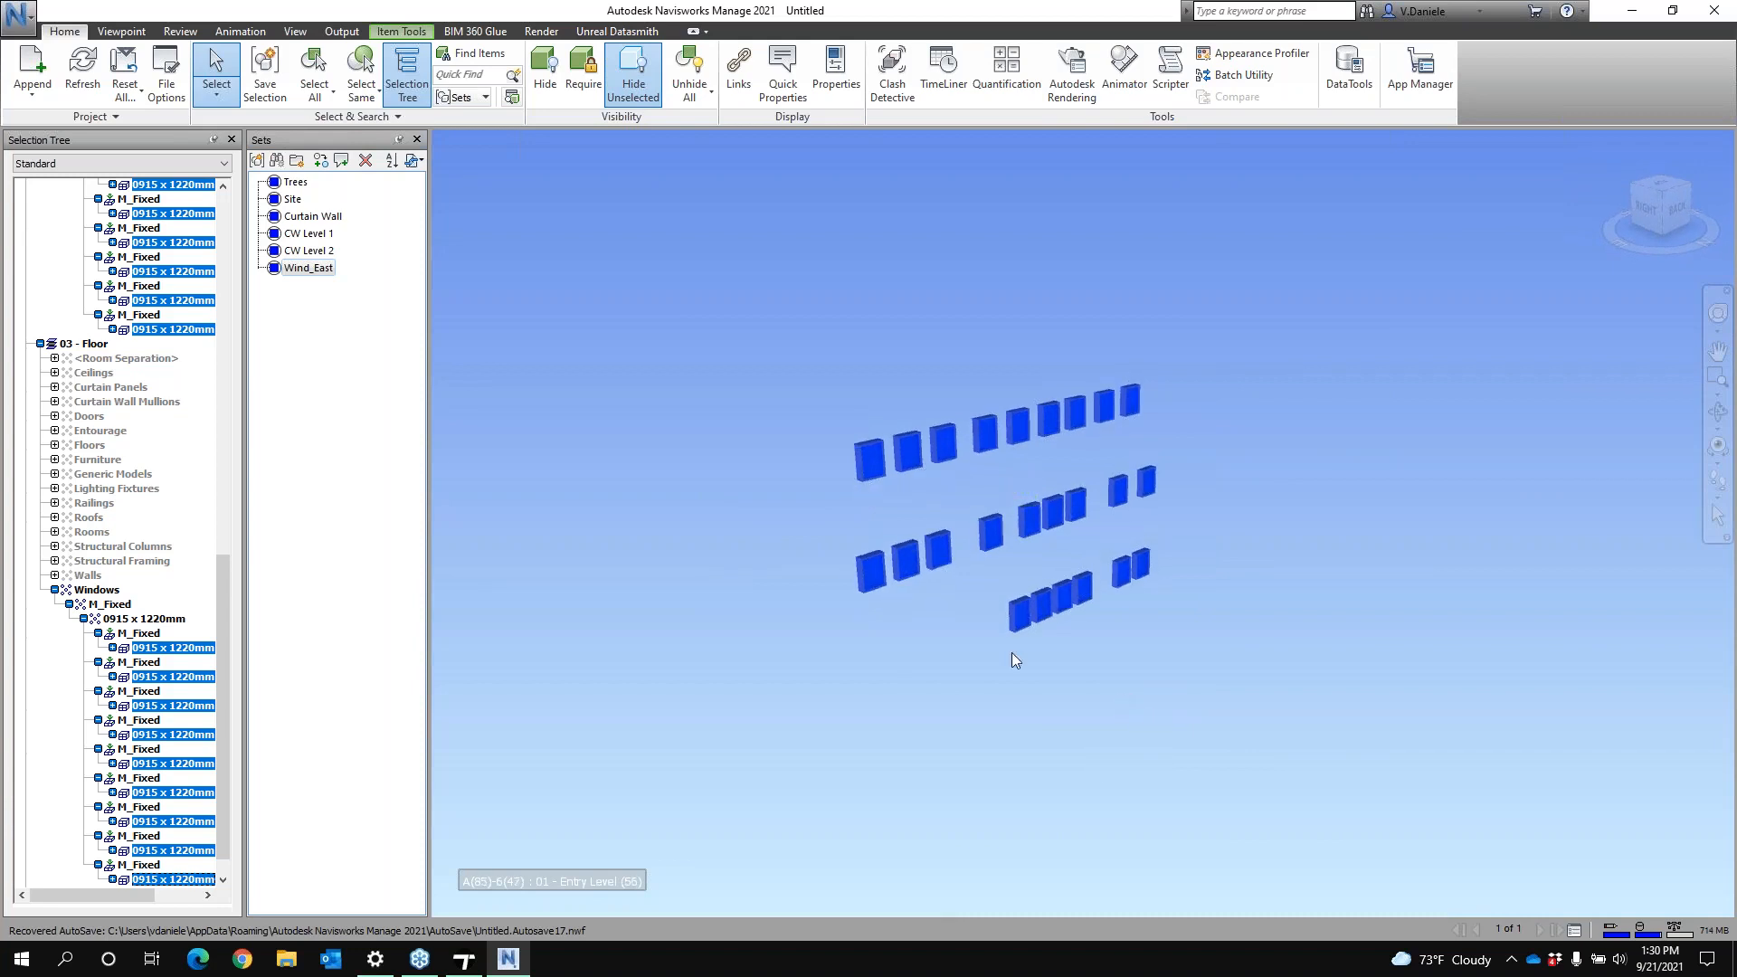
click(319, 270)
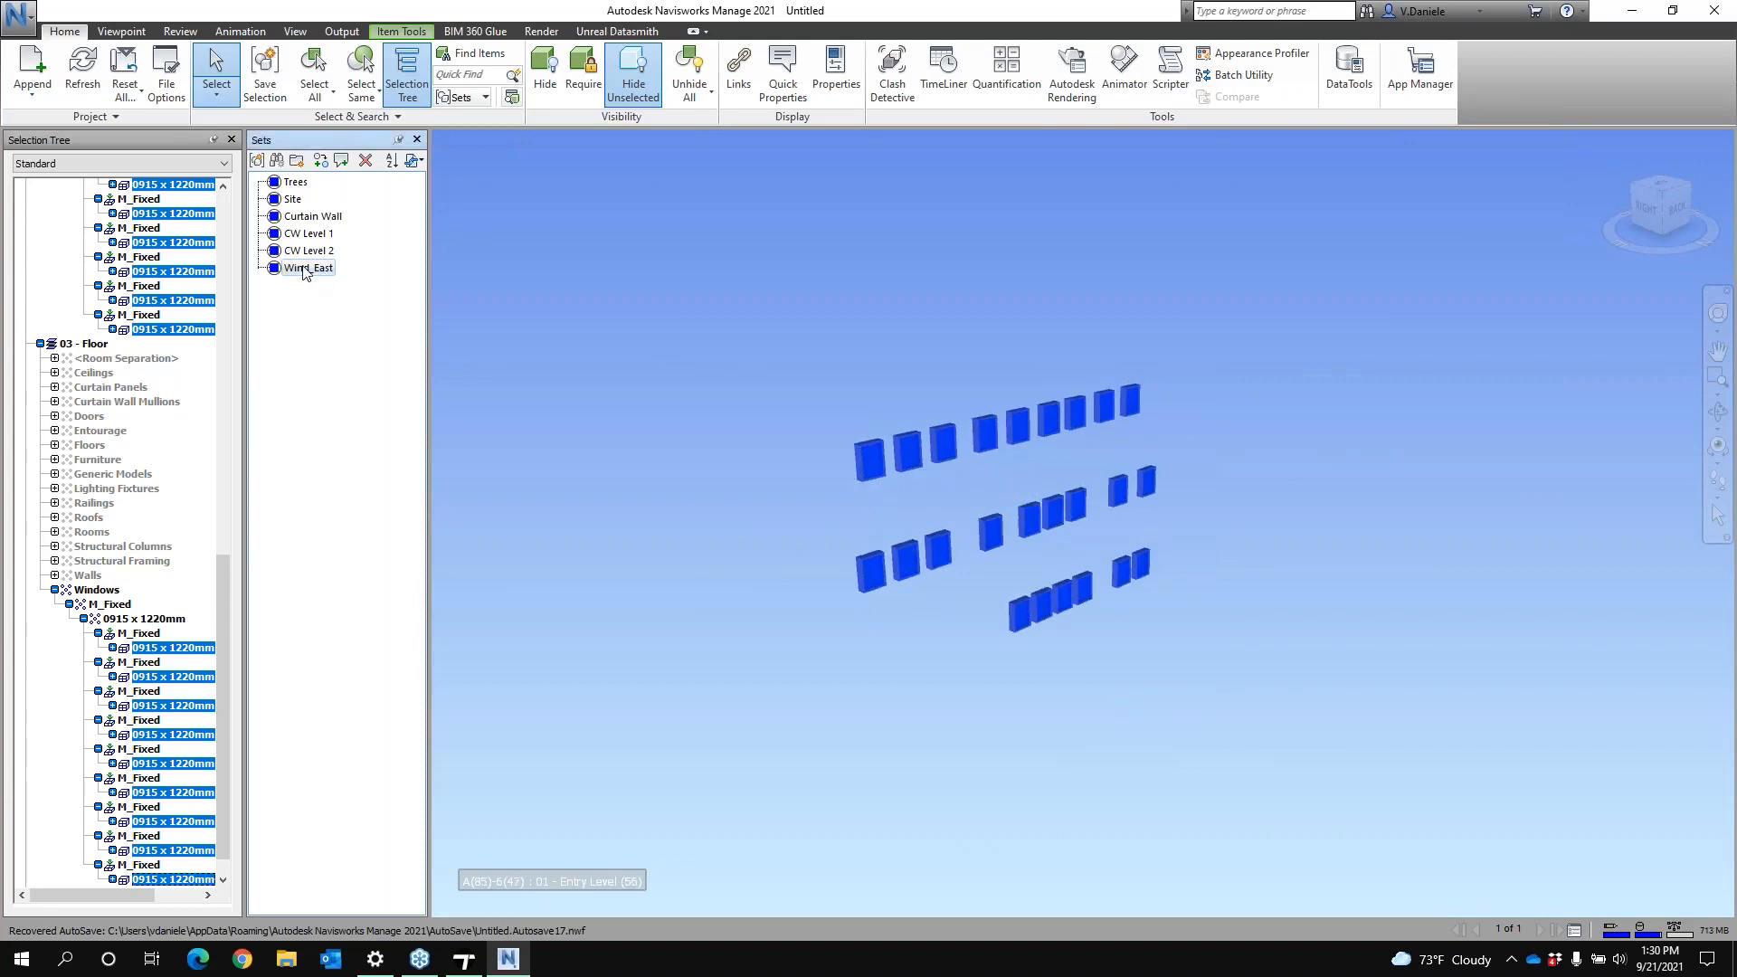
click(689, 77)
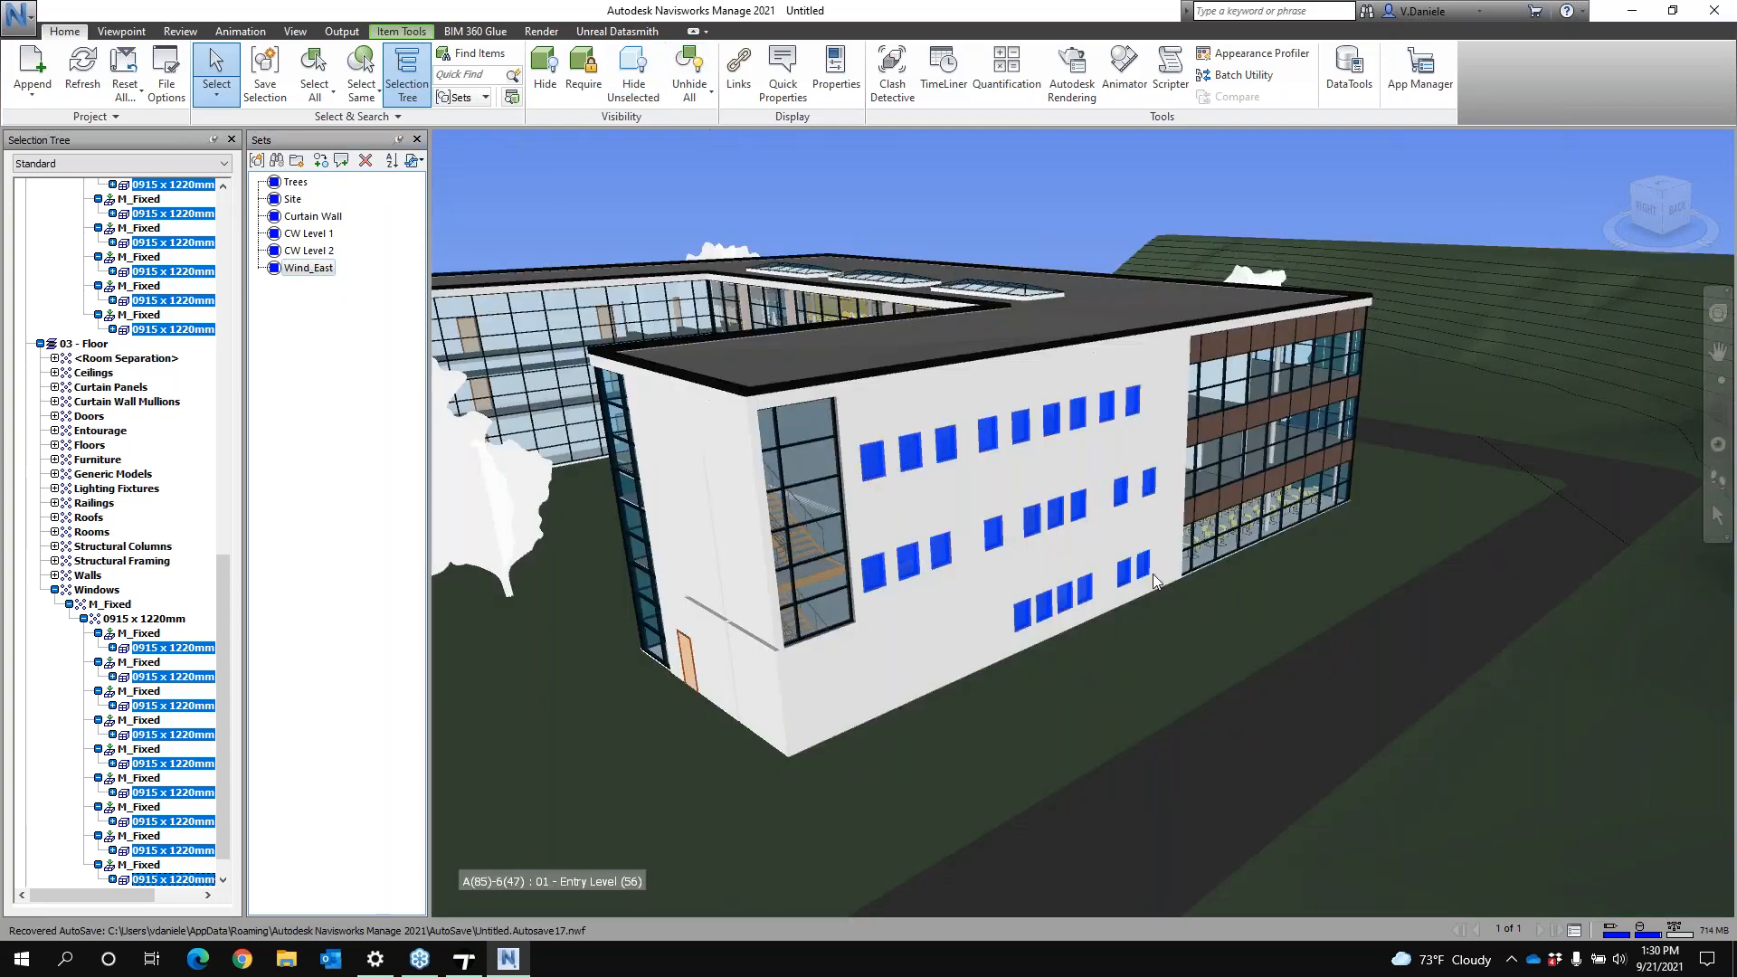
Open the Datasmith Export settings and read the description of the merge option for last Nth objects in the hierarchy
click(617, 31)
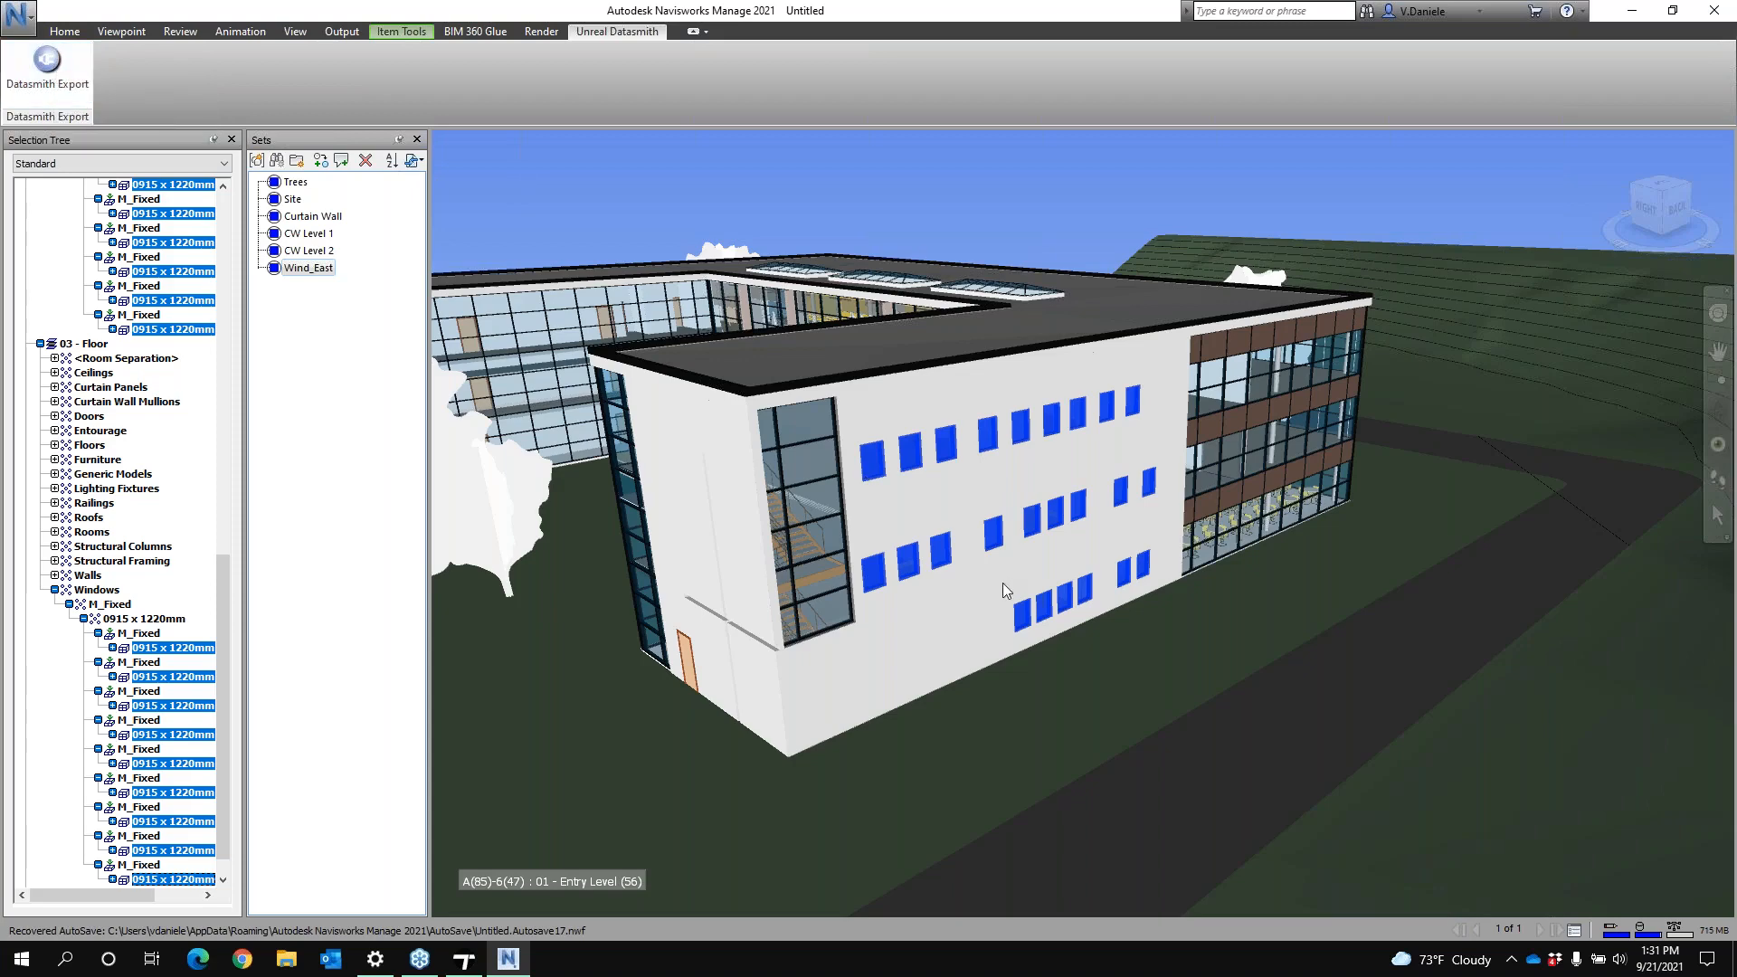
scroll(831, 578, down, 2)
middle_drag(833, 579, 893, 575)
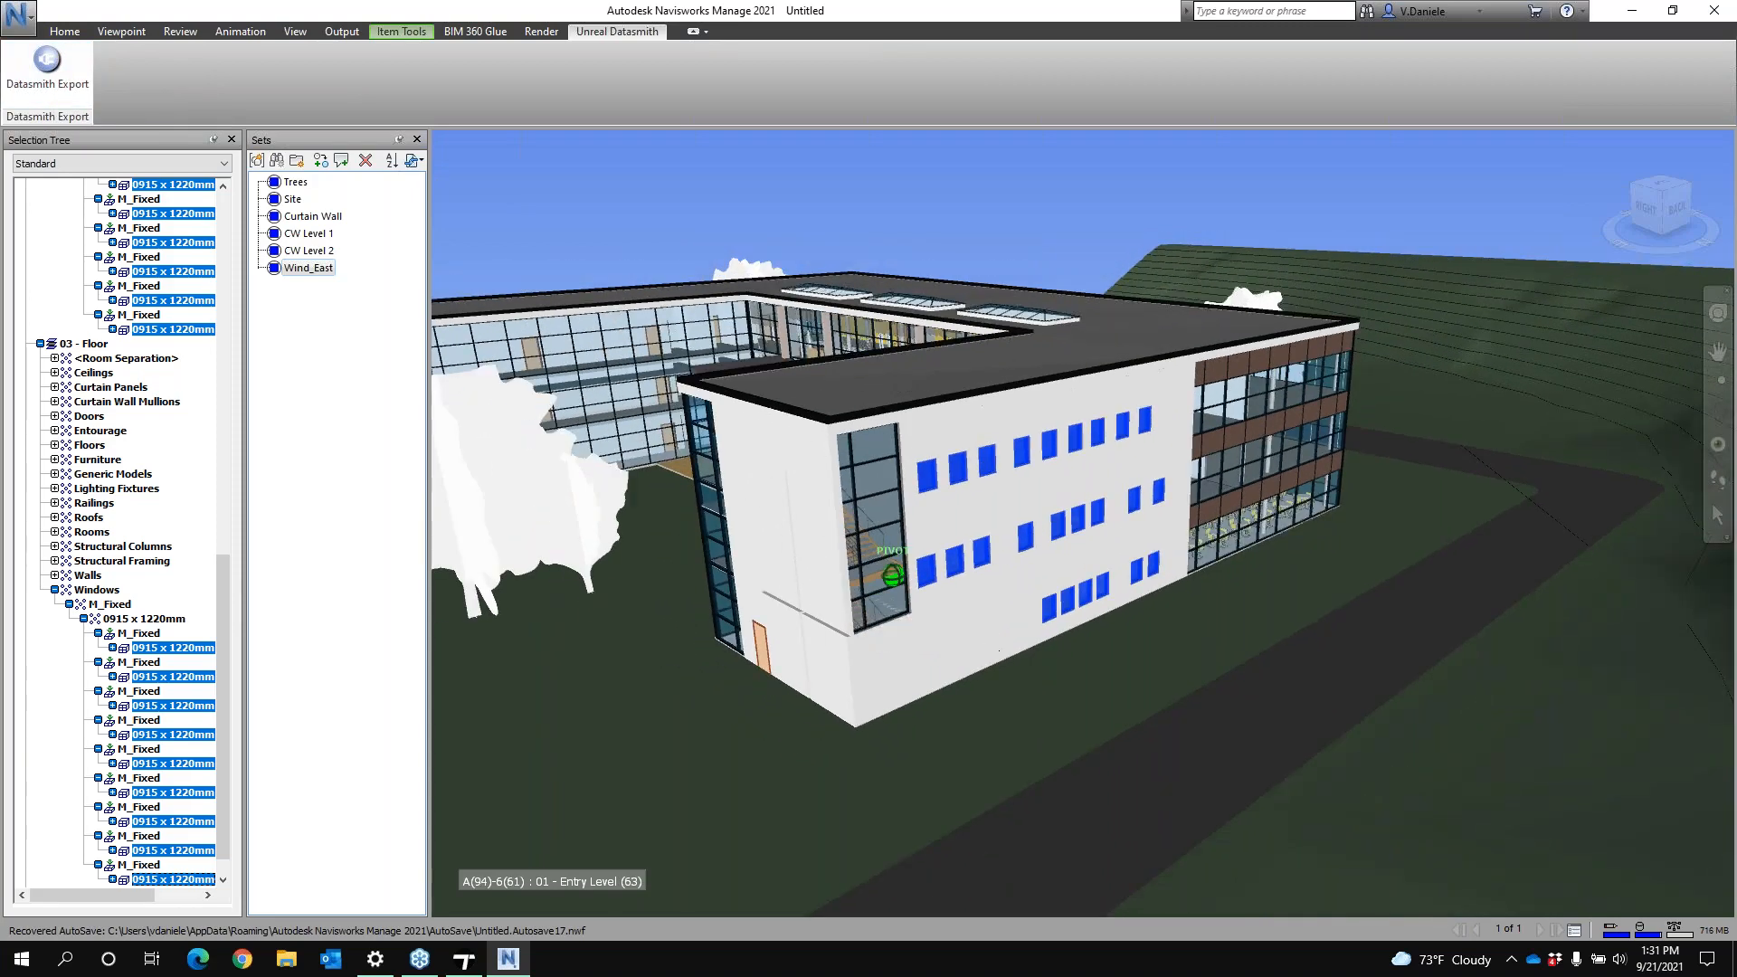
shift+middle_drag(999, 650, 1015, 665)
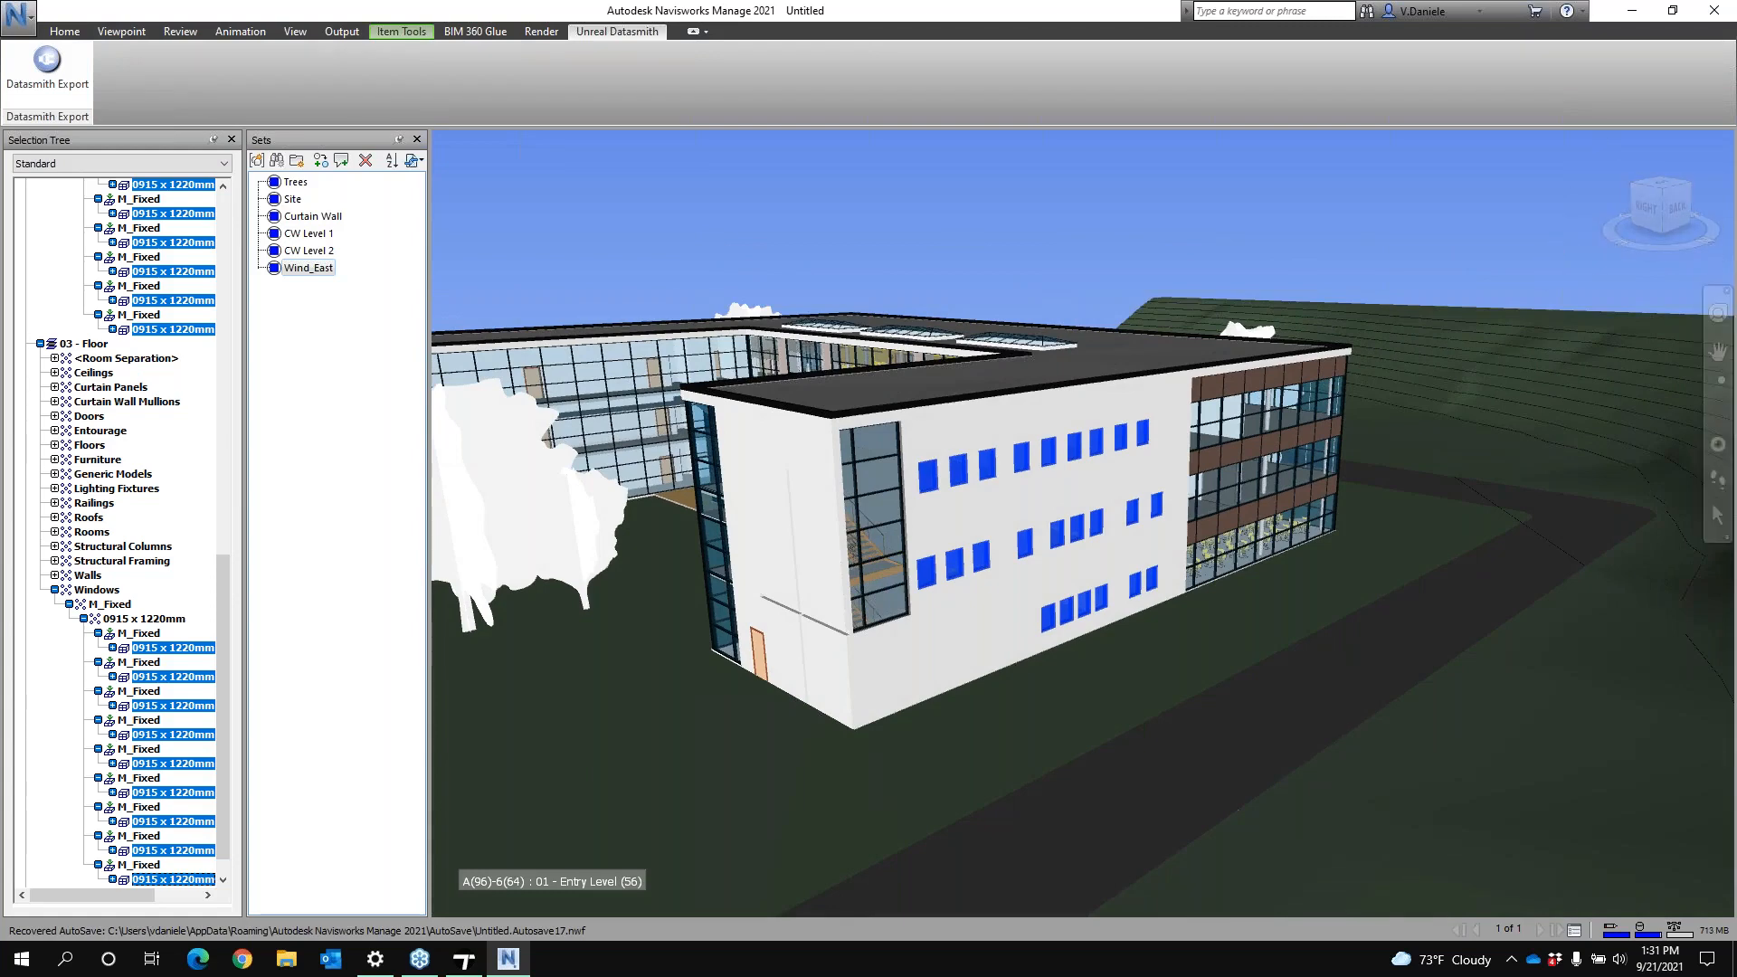
drag(1115, 564, 854, 111)
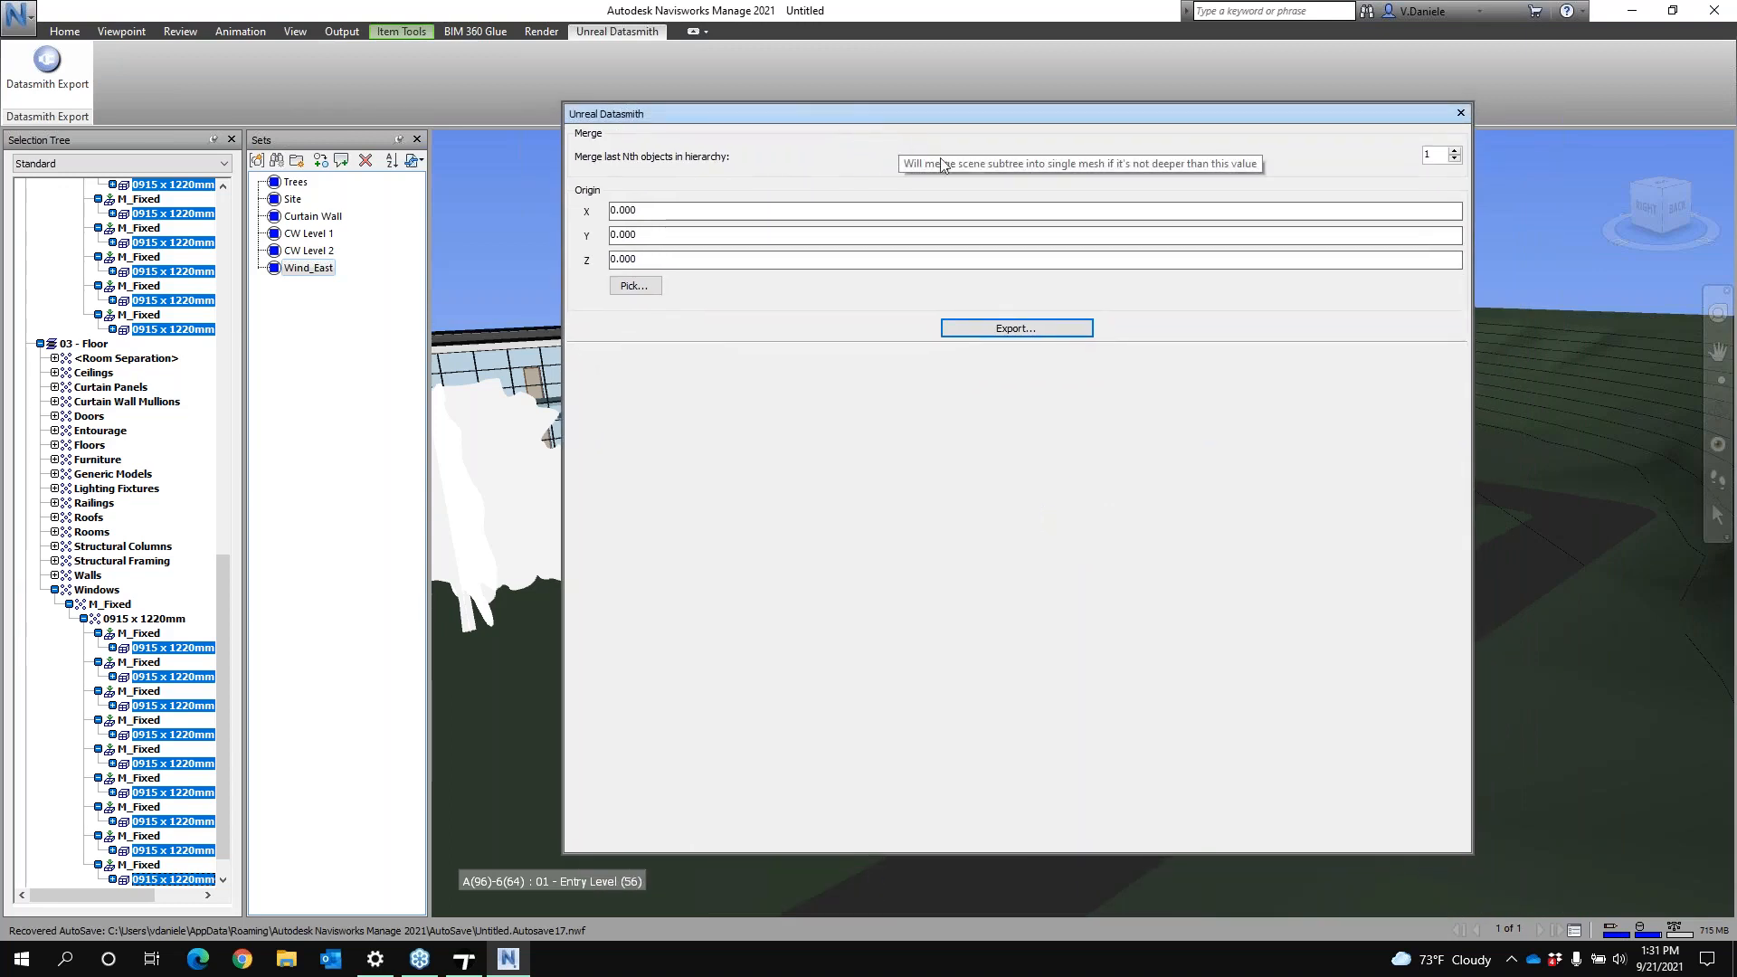
drag(724, 115, 755, 93)
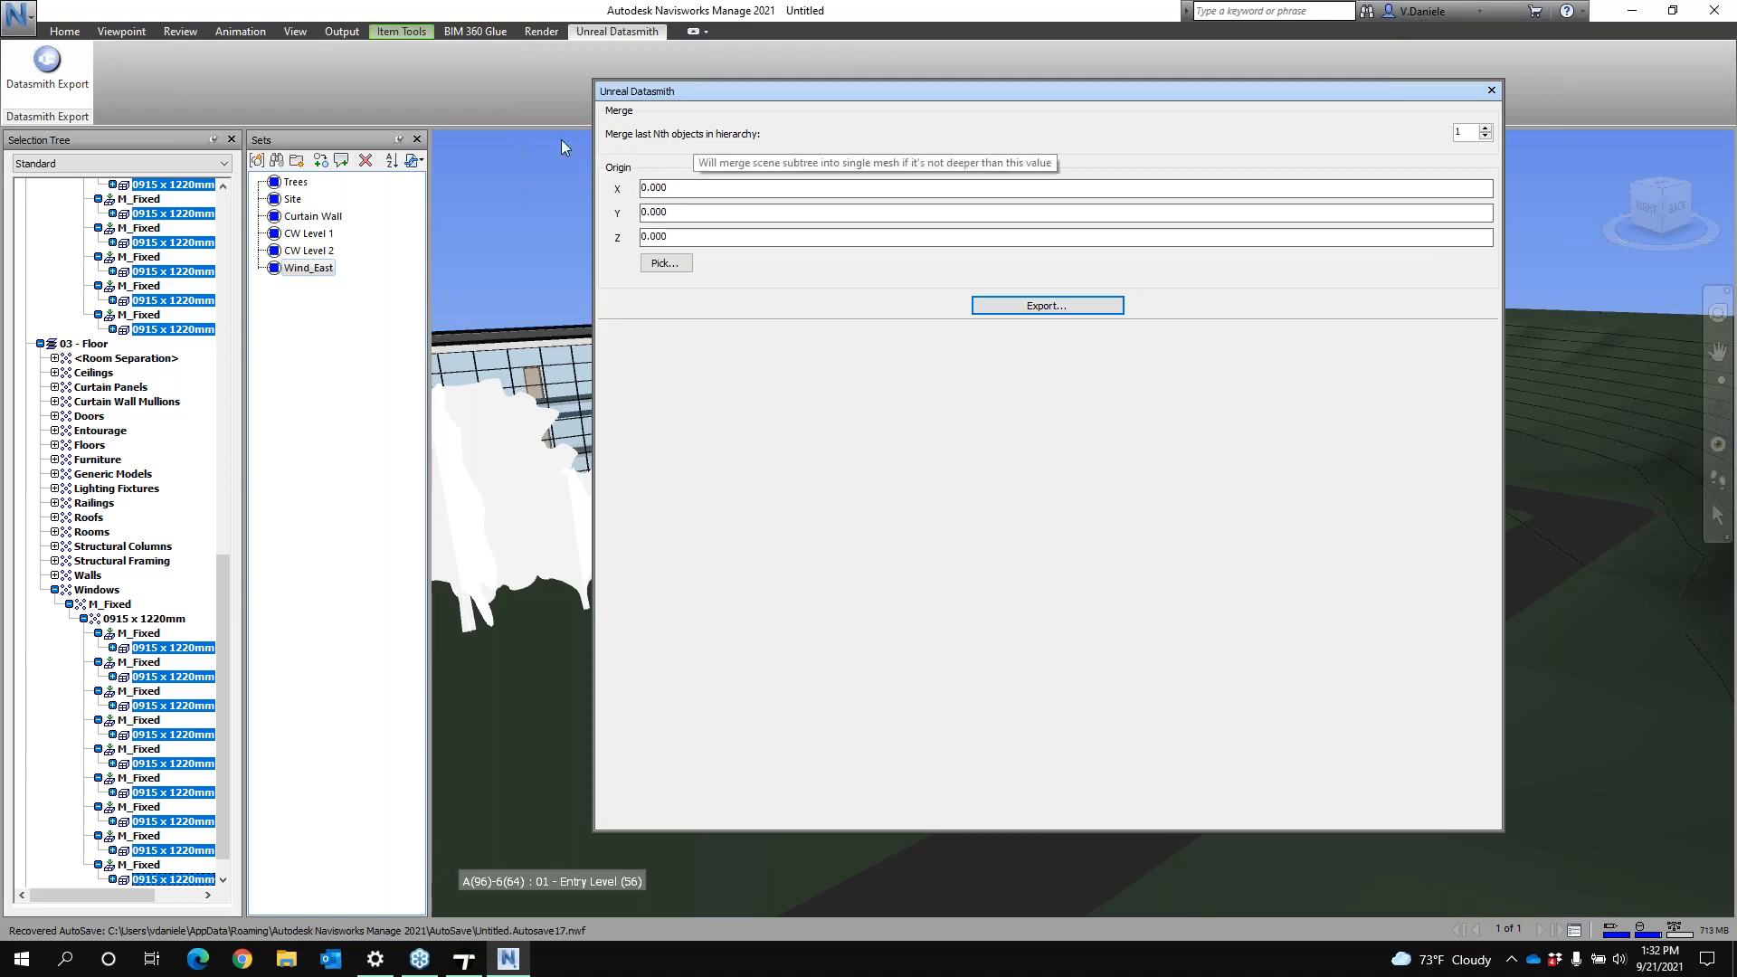
mouse_move(621, 140)
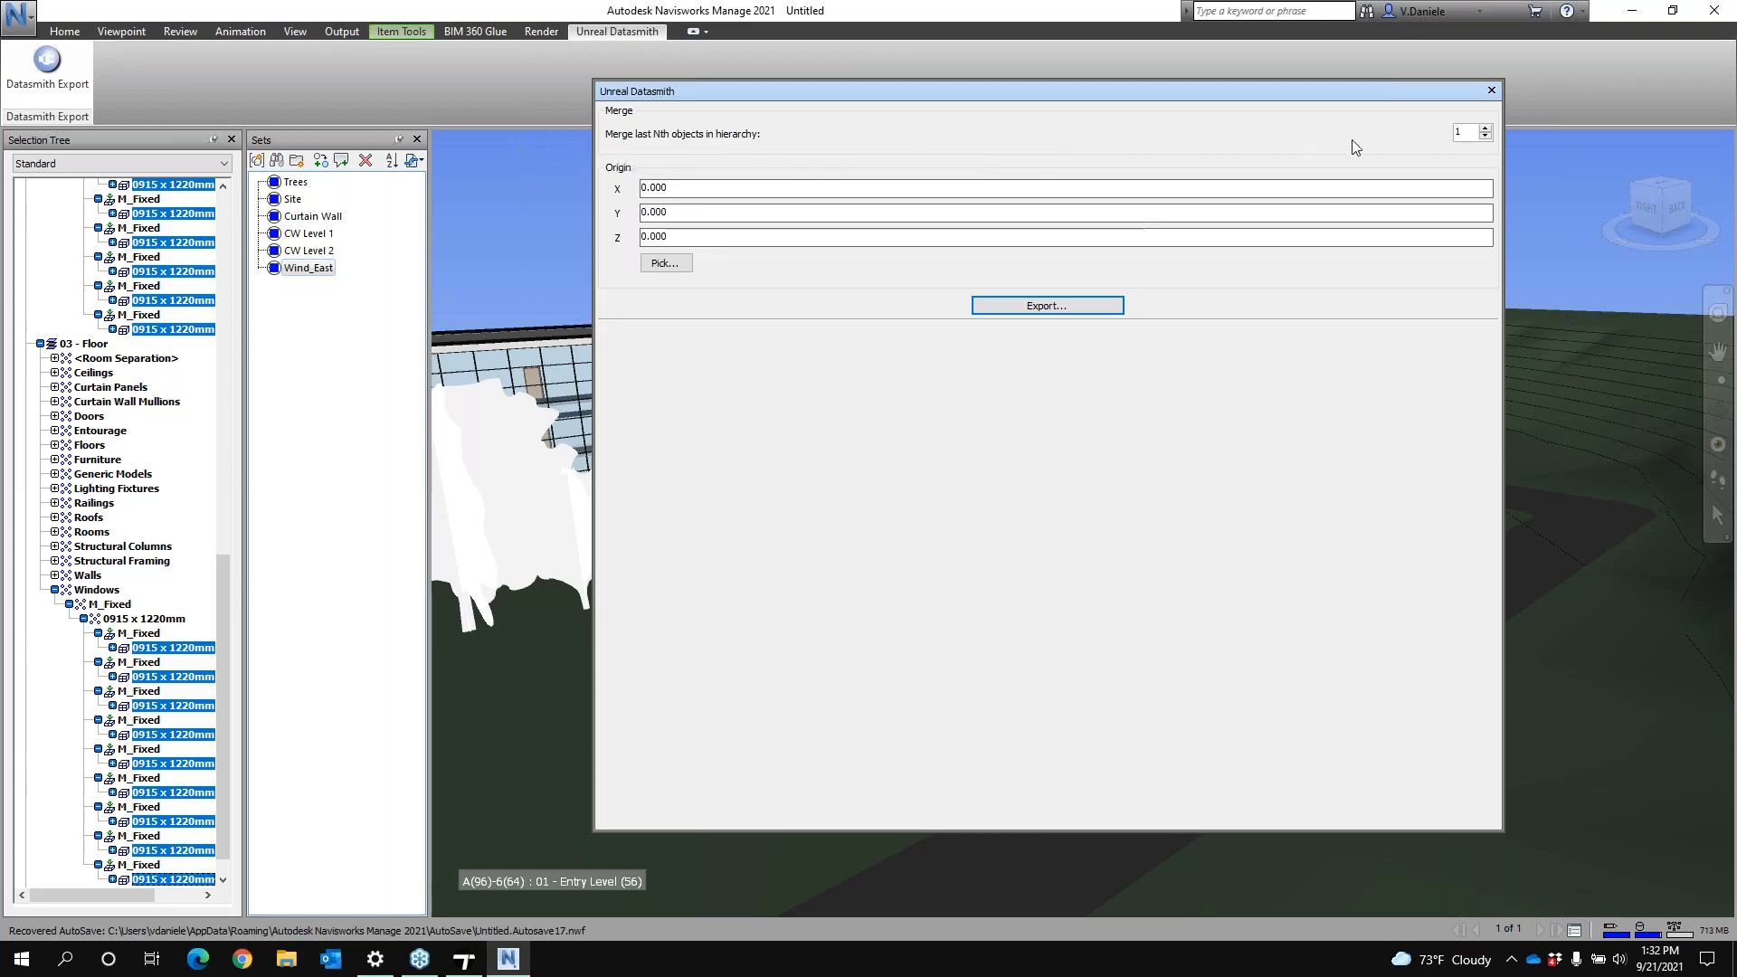
Check the window entries' nesting in the Selection Tree and set Merge last Nth objects in hierarchy to 3
click(1458, 133)
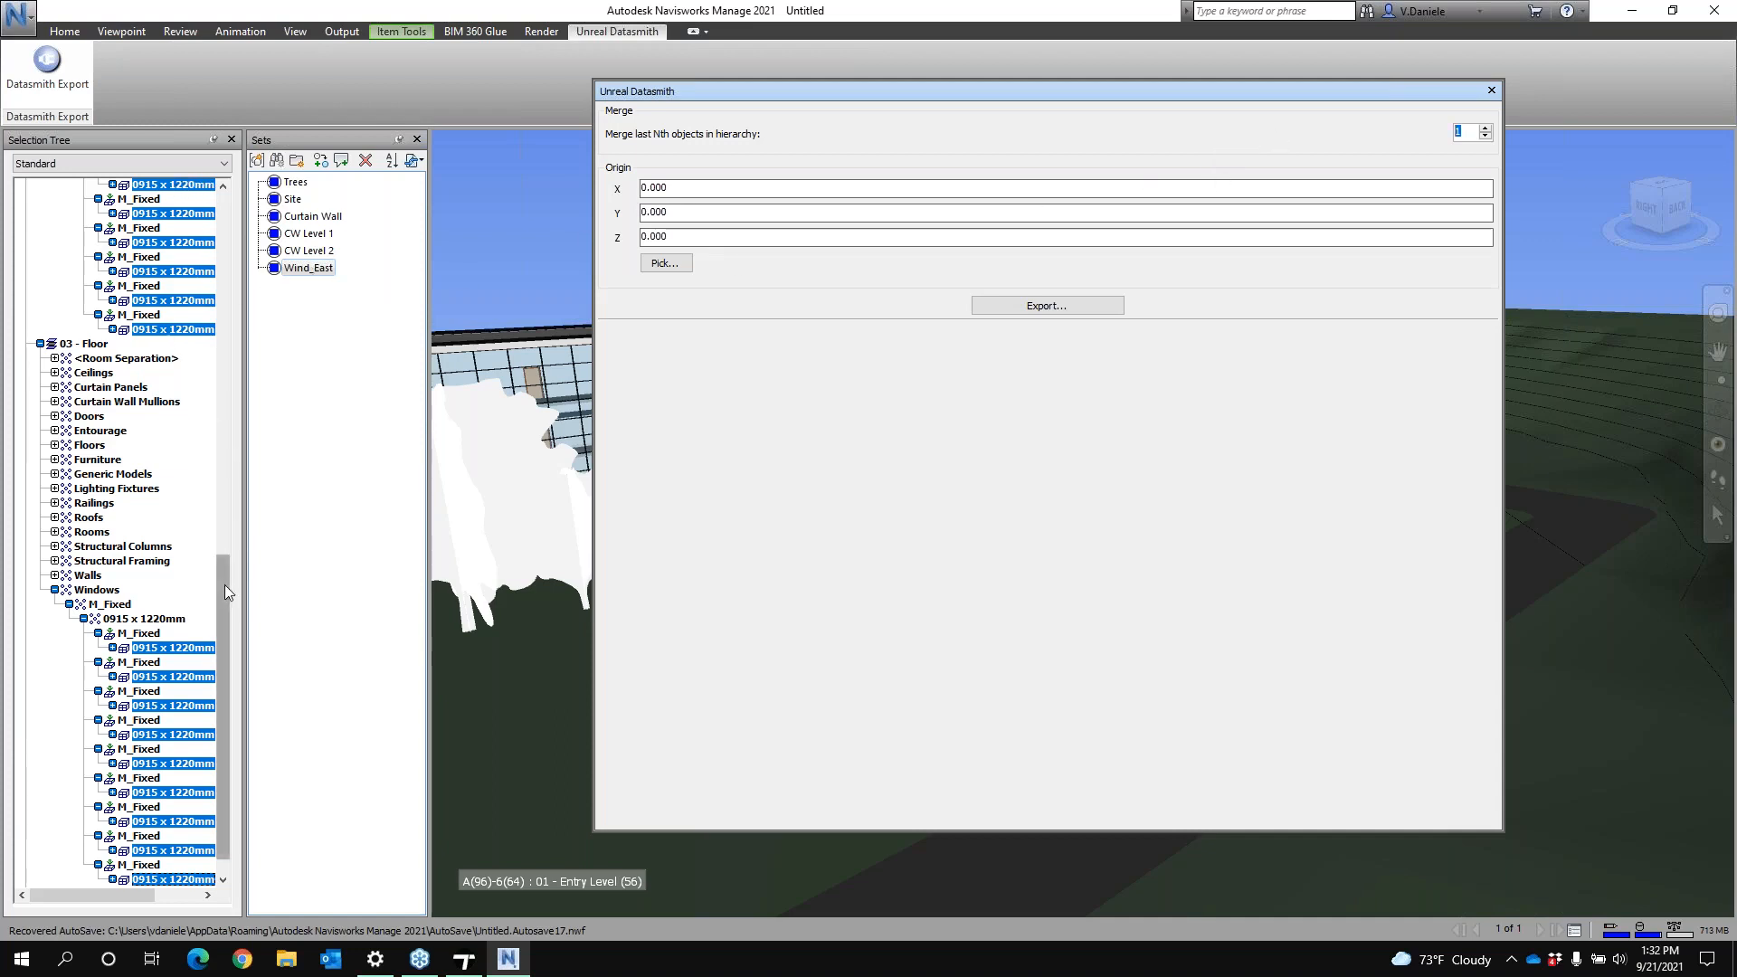
scroll(224, 584, up, 5)
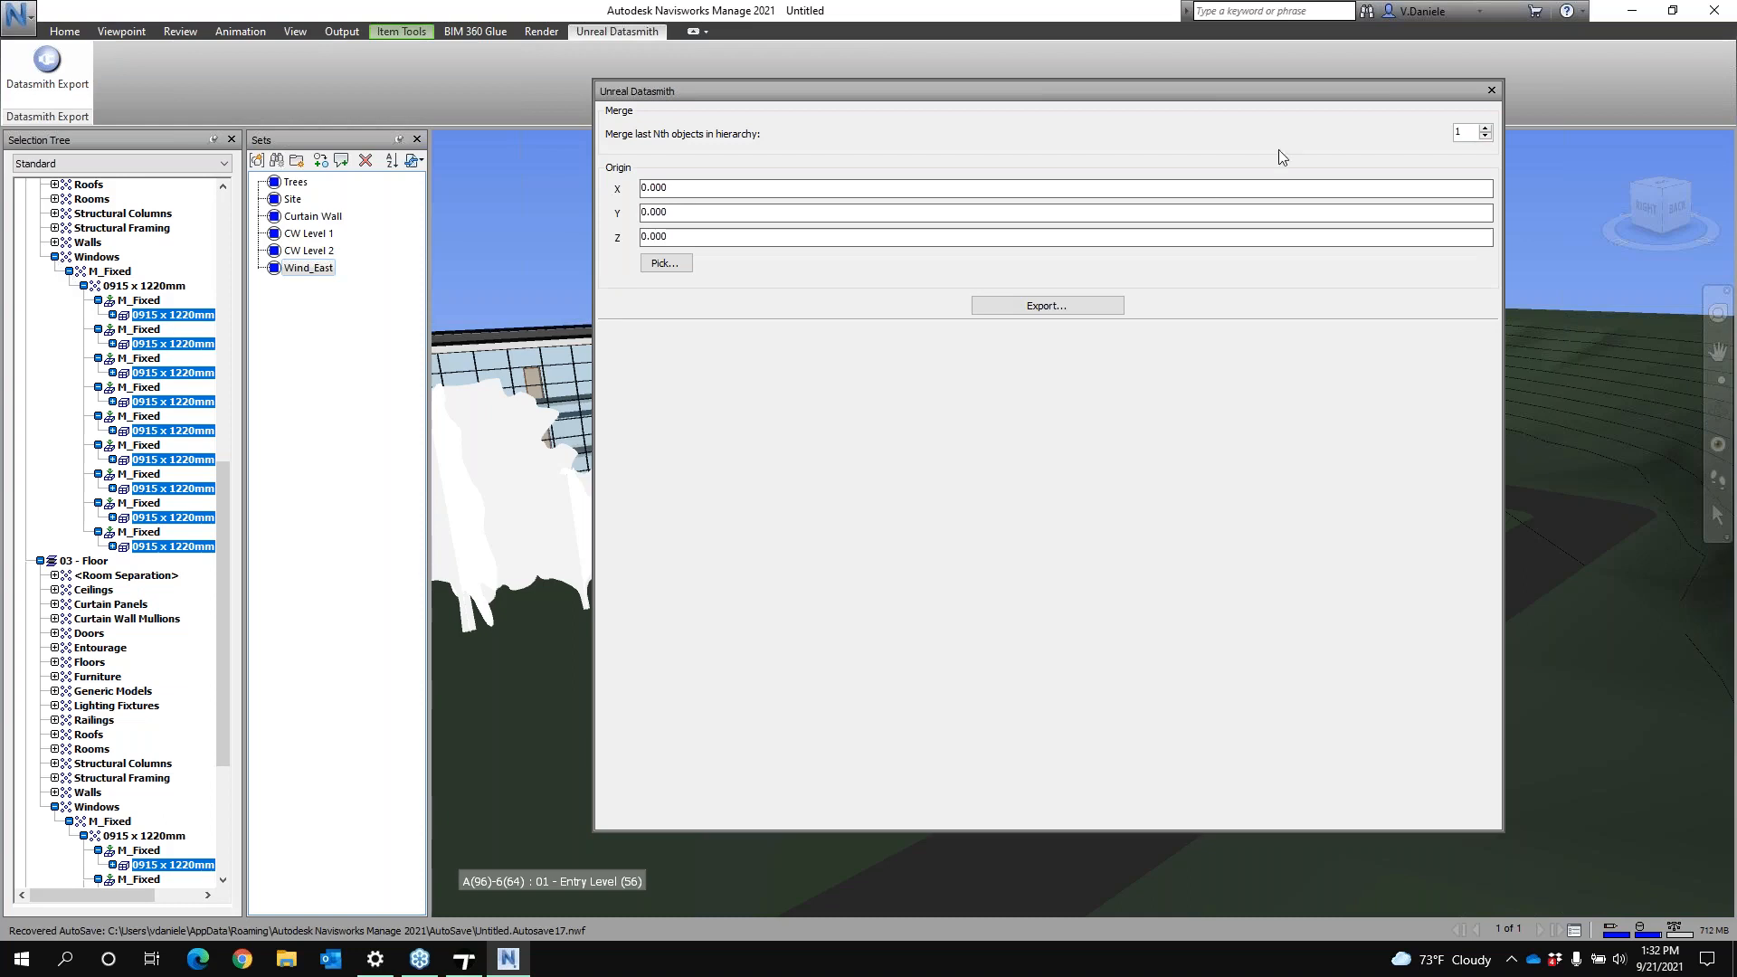
click(1468, 134)
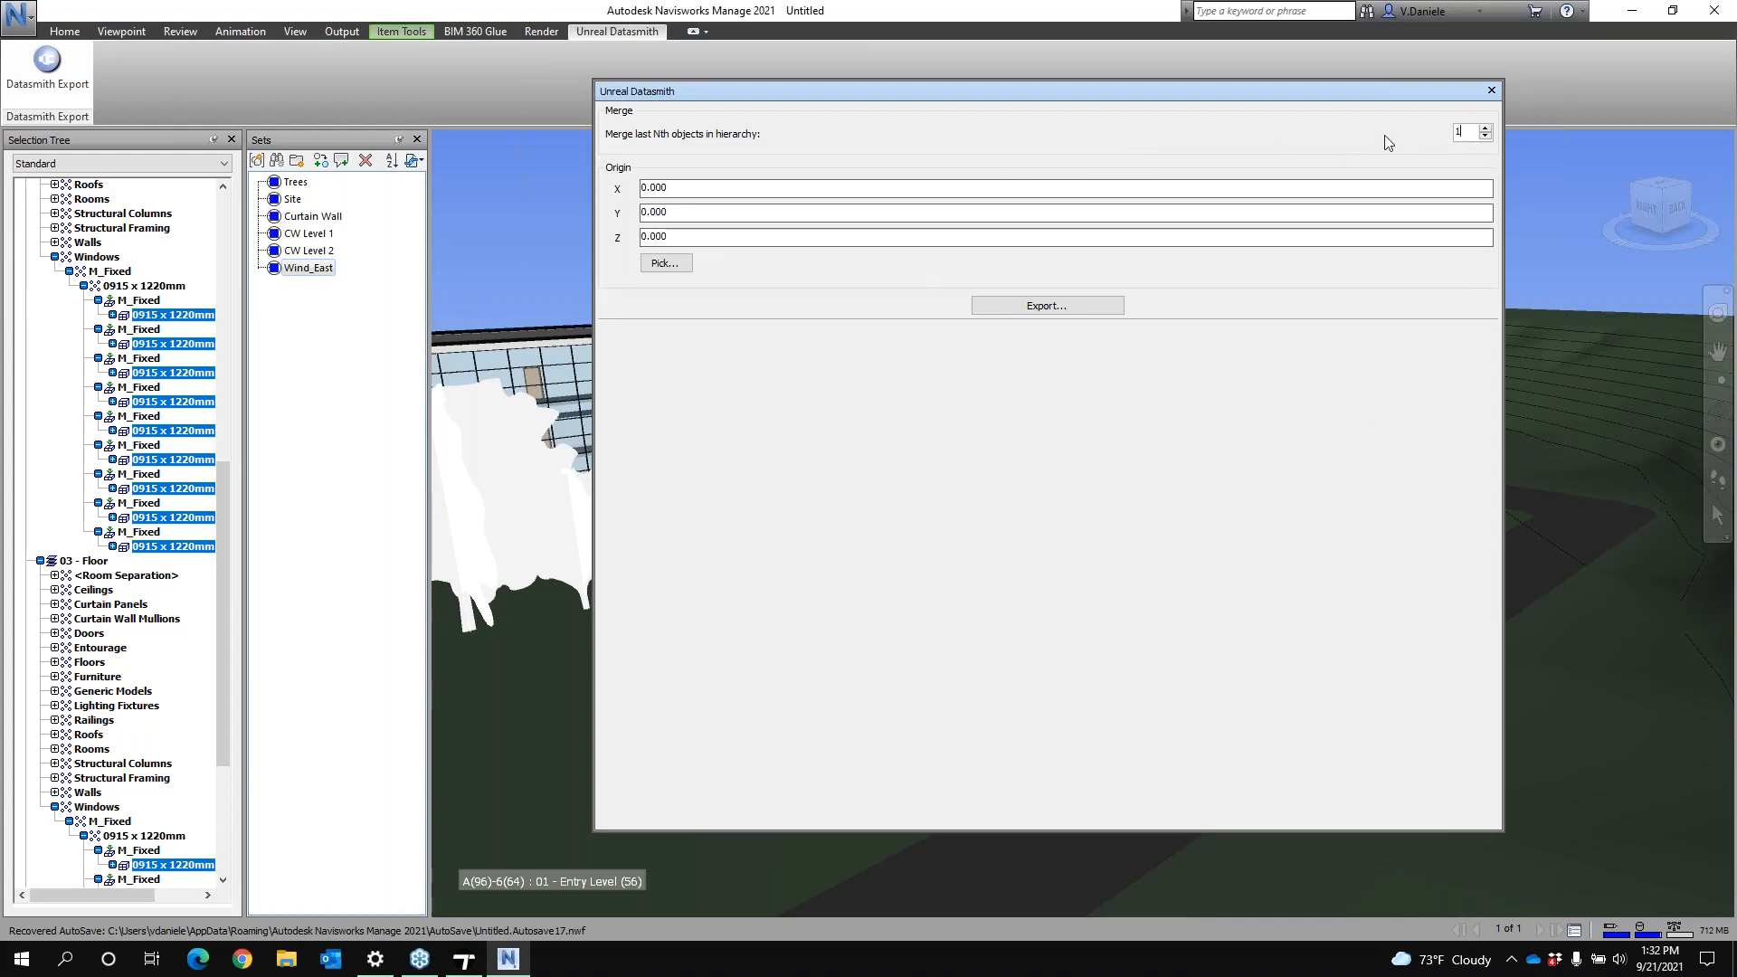
click(1485, 129)
Hide everything except the selected Wind_East windows, keeping the Unreal Datasmith dialog open and moved aside
drag(812, 96, 1086, 102)
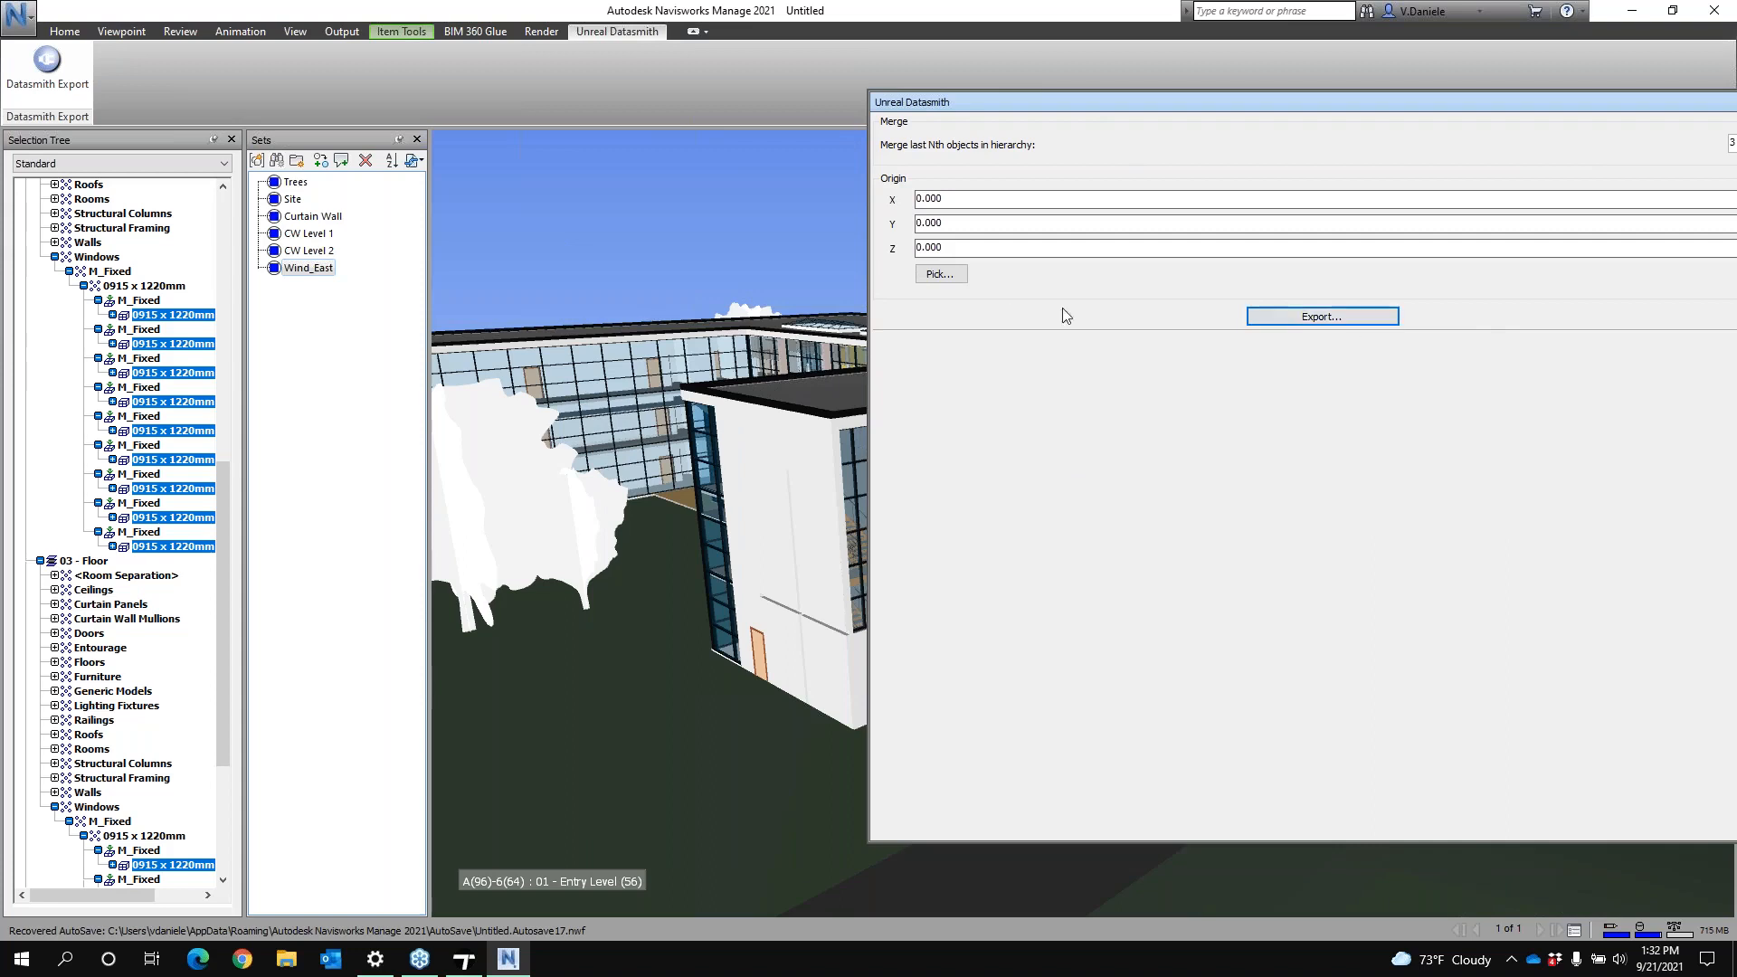
click(78, 34)
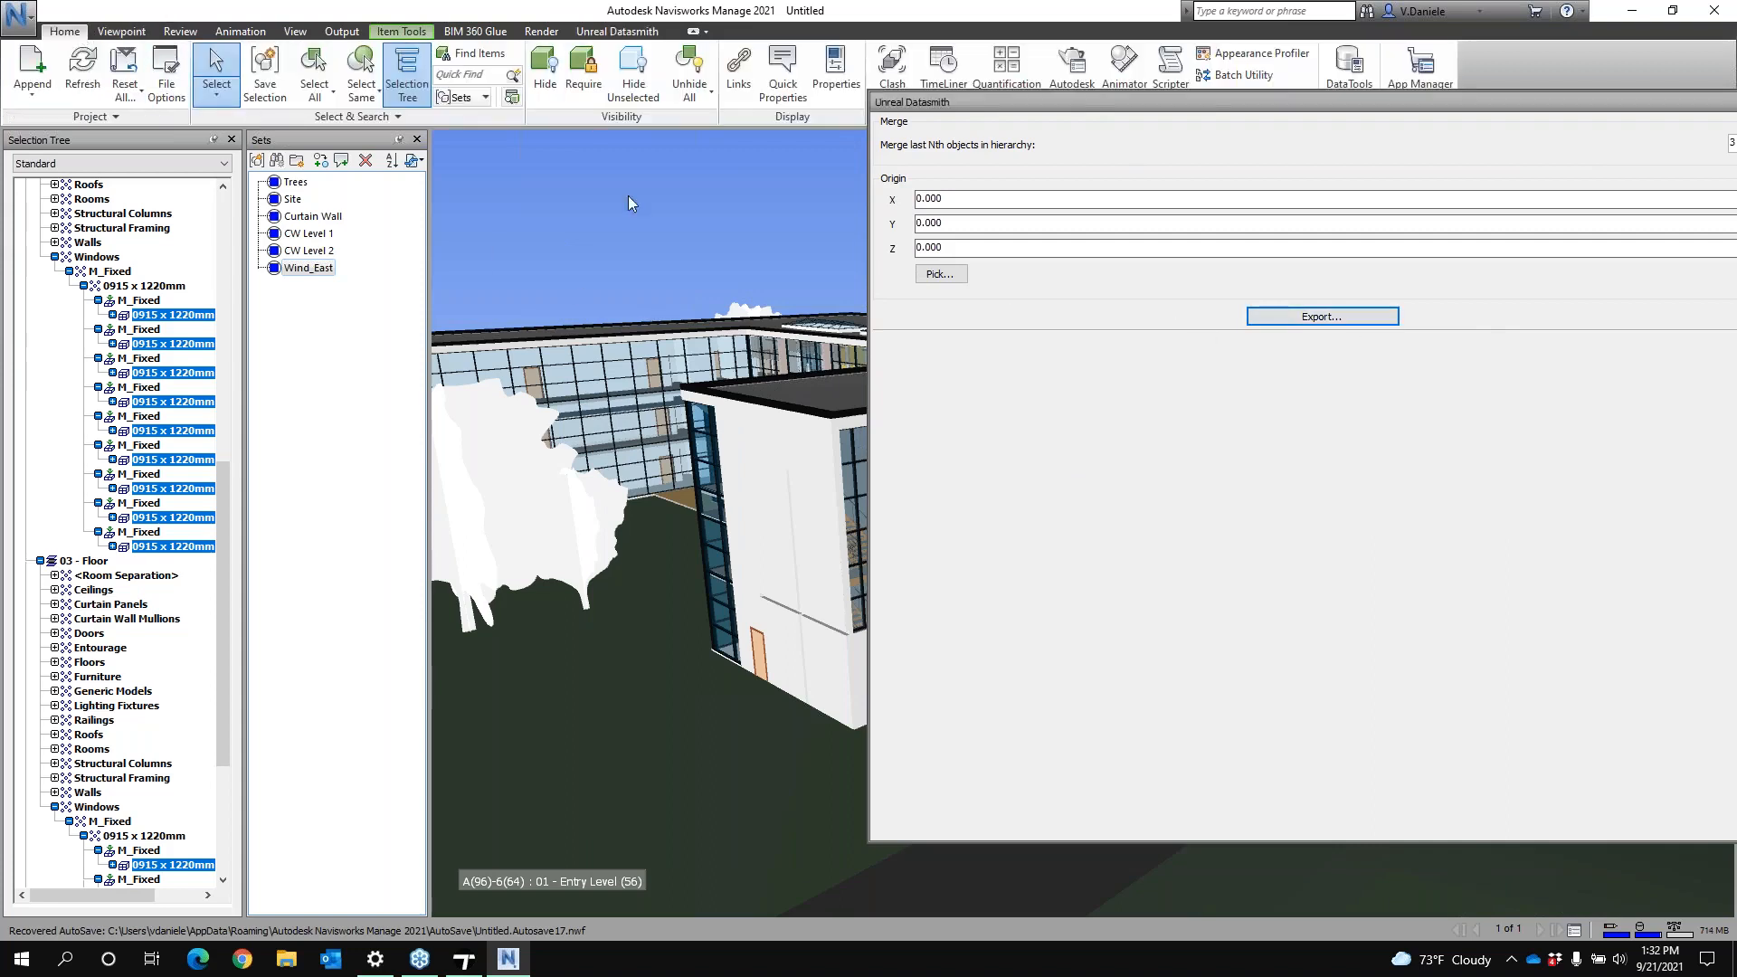
click(633, 76)
drag(1066, 101, 975, 98)
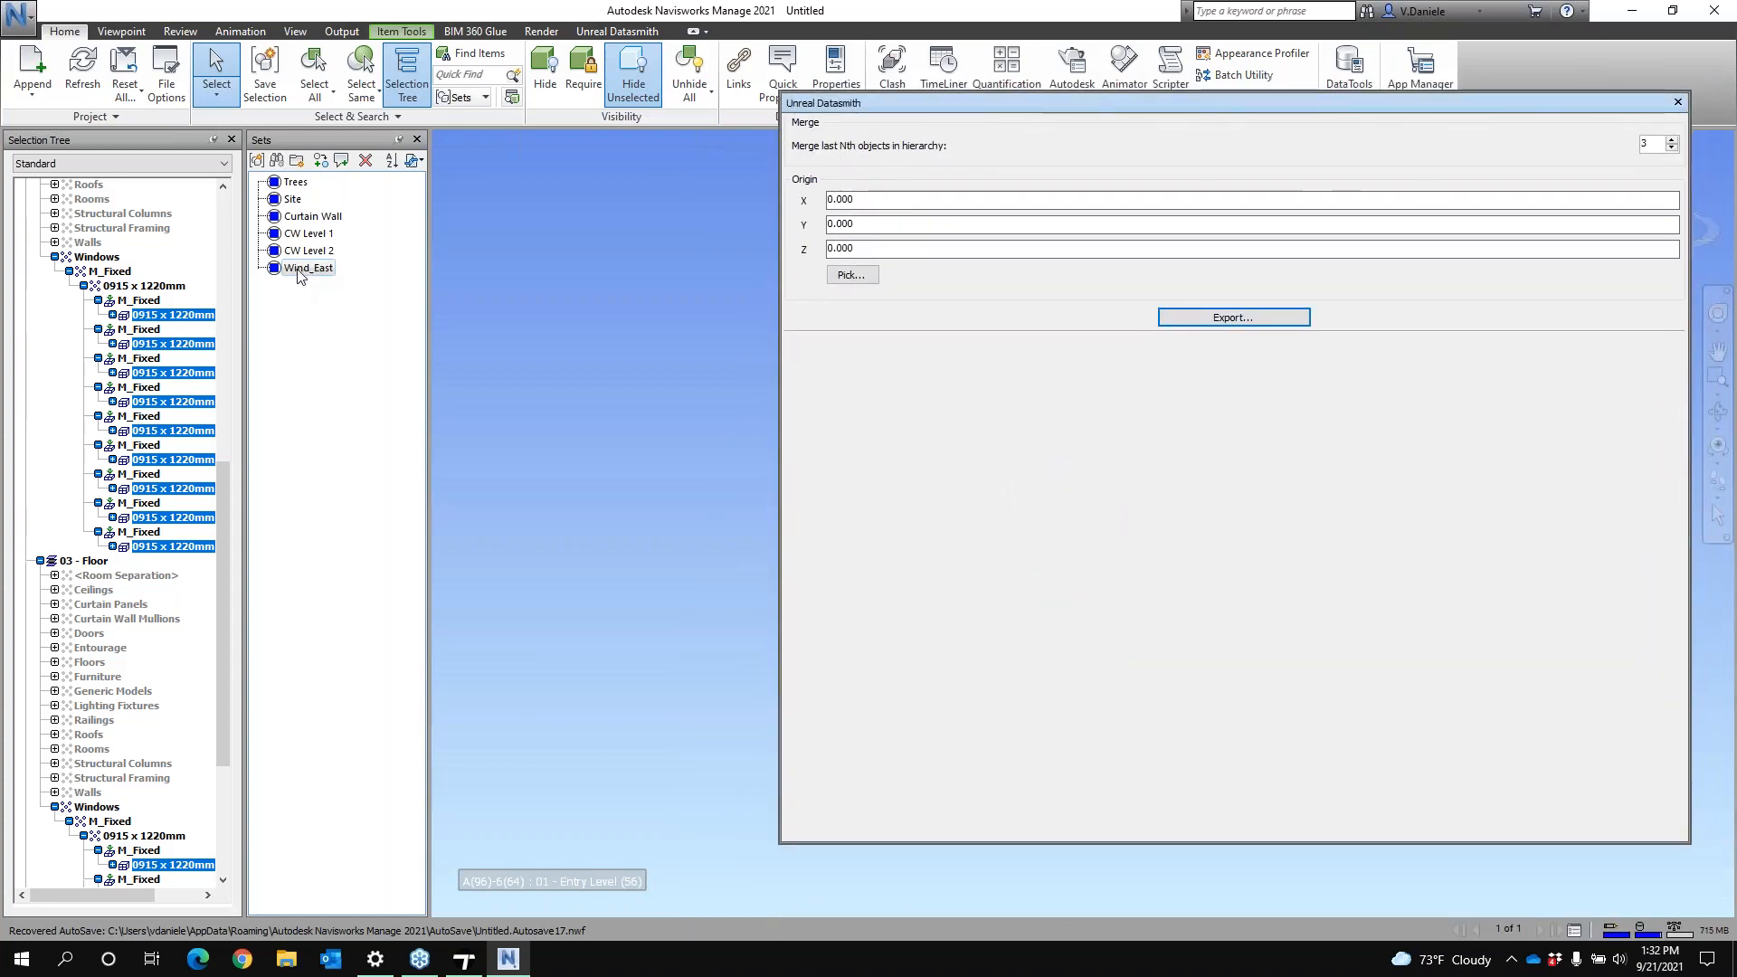
Export the isolated windows as an Unreal Datasmith file named Wind_East in the _Twinmotion Event_92121 folder
click(1266, 319)
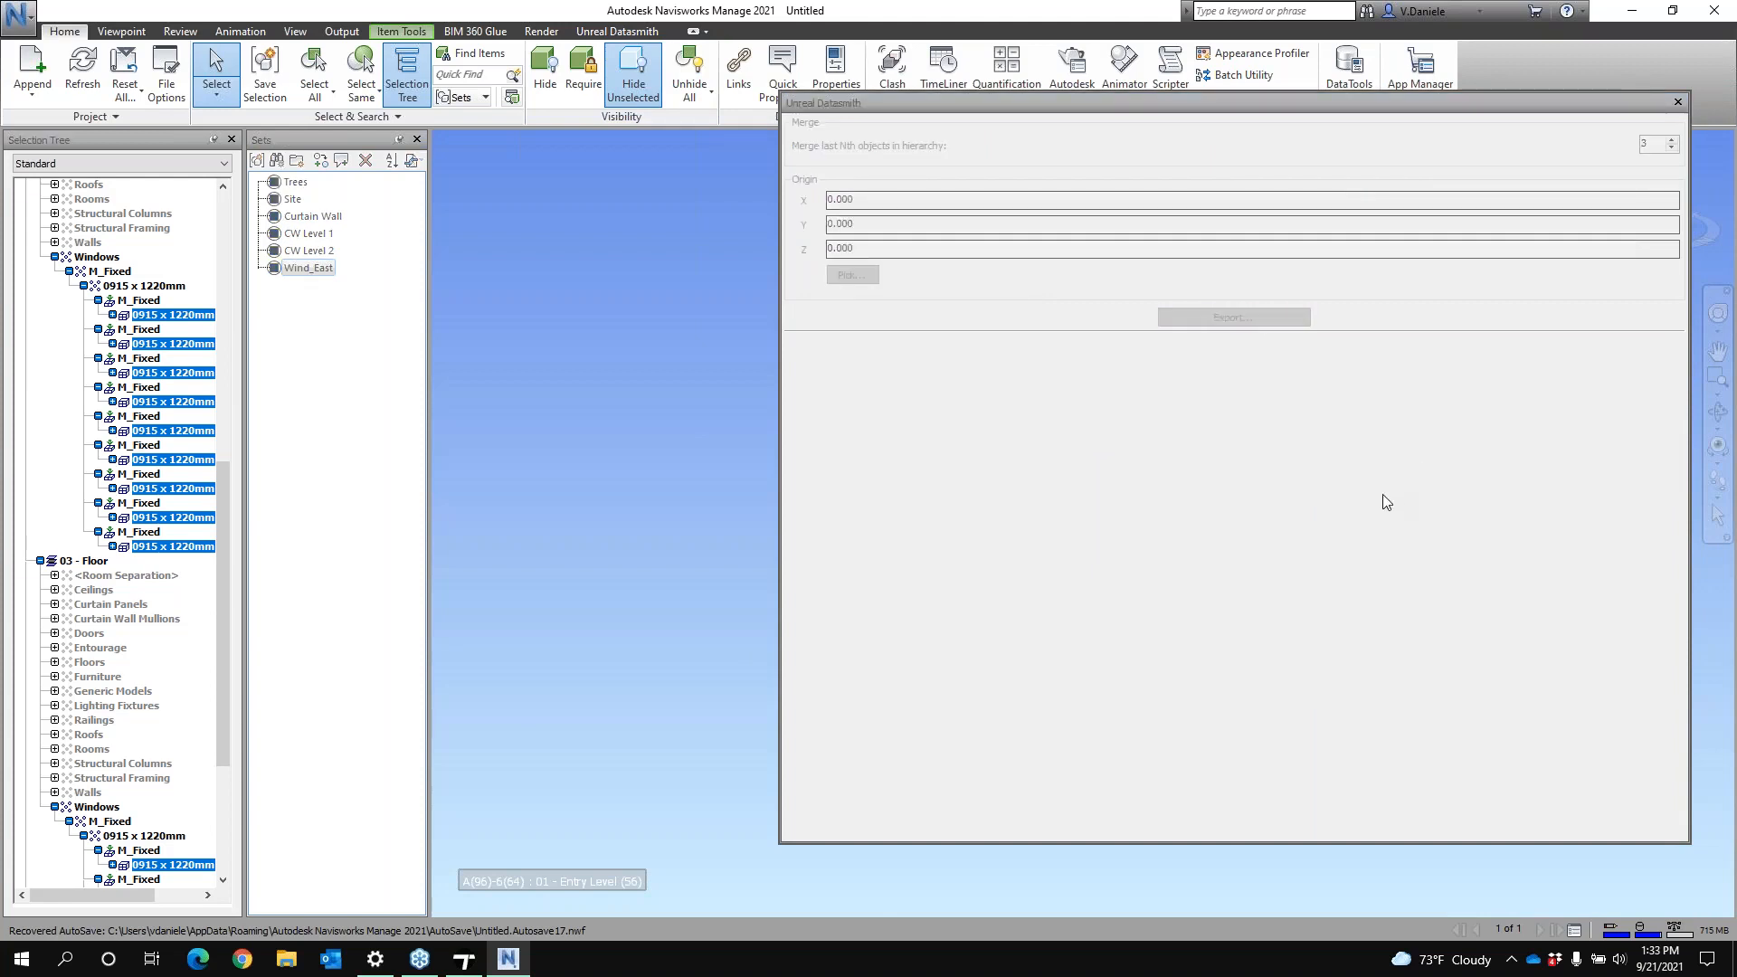
double_click(1070, 221)
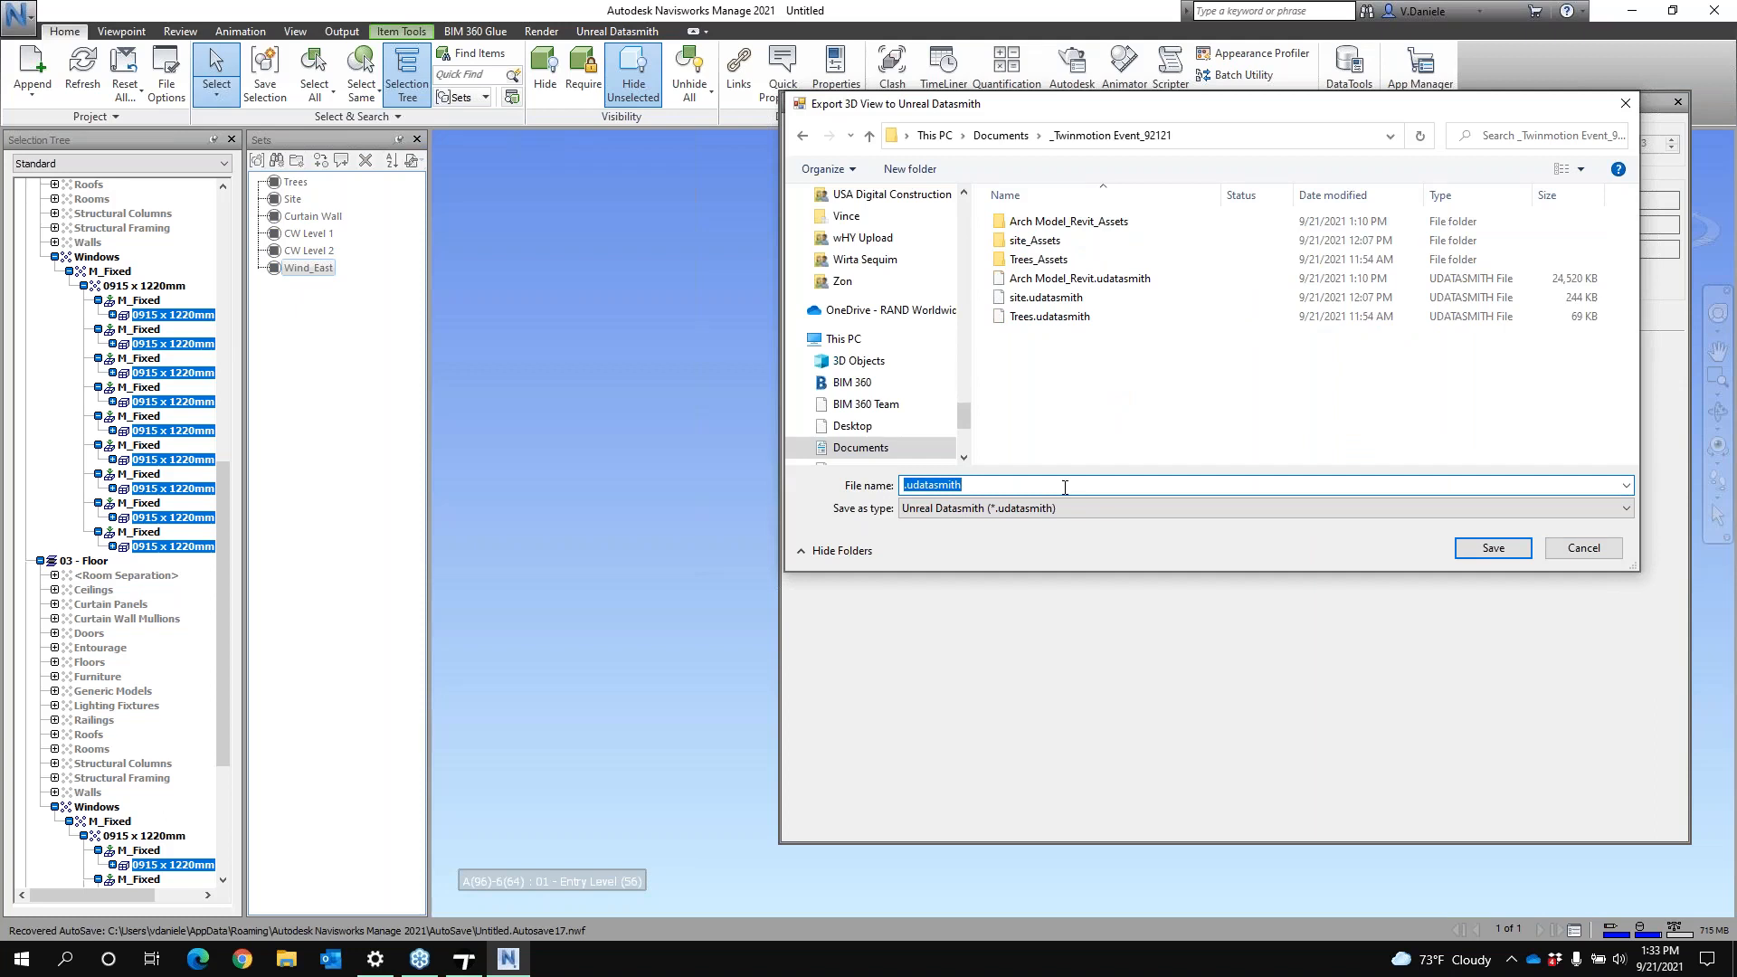
text(Wind_East)
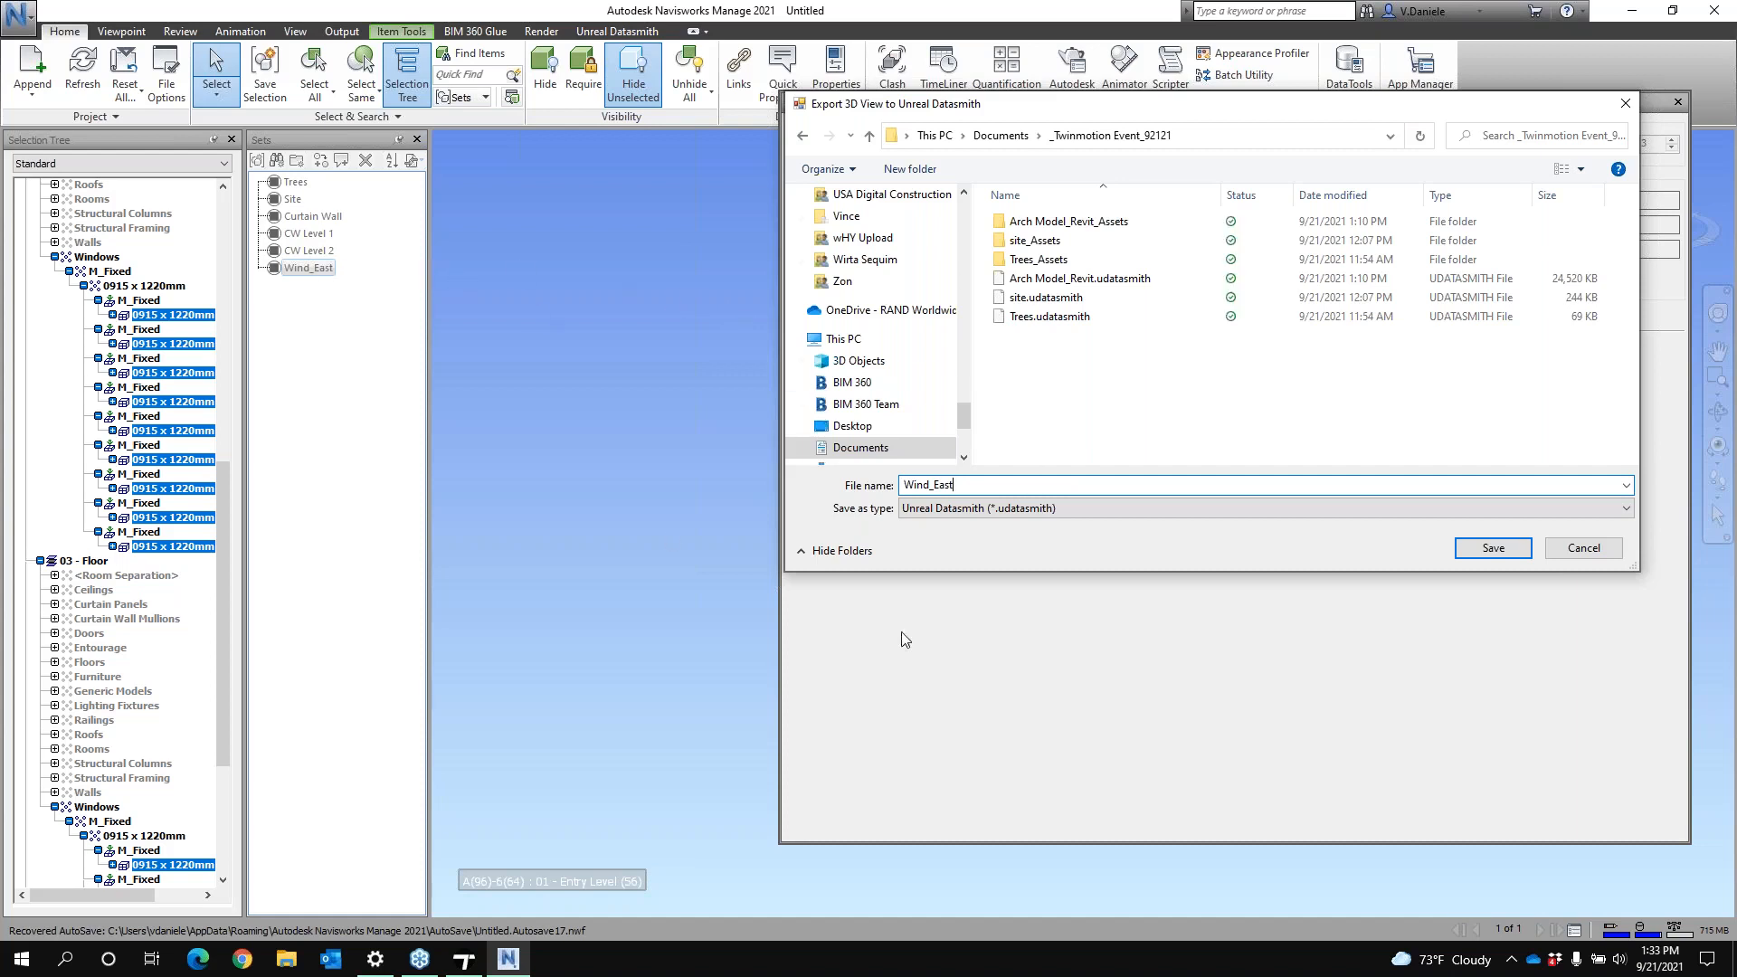
click(1489, 548)
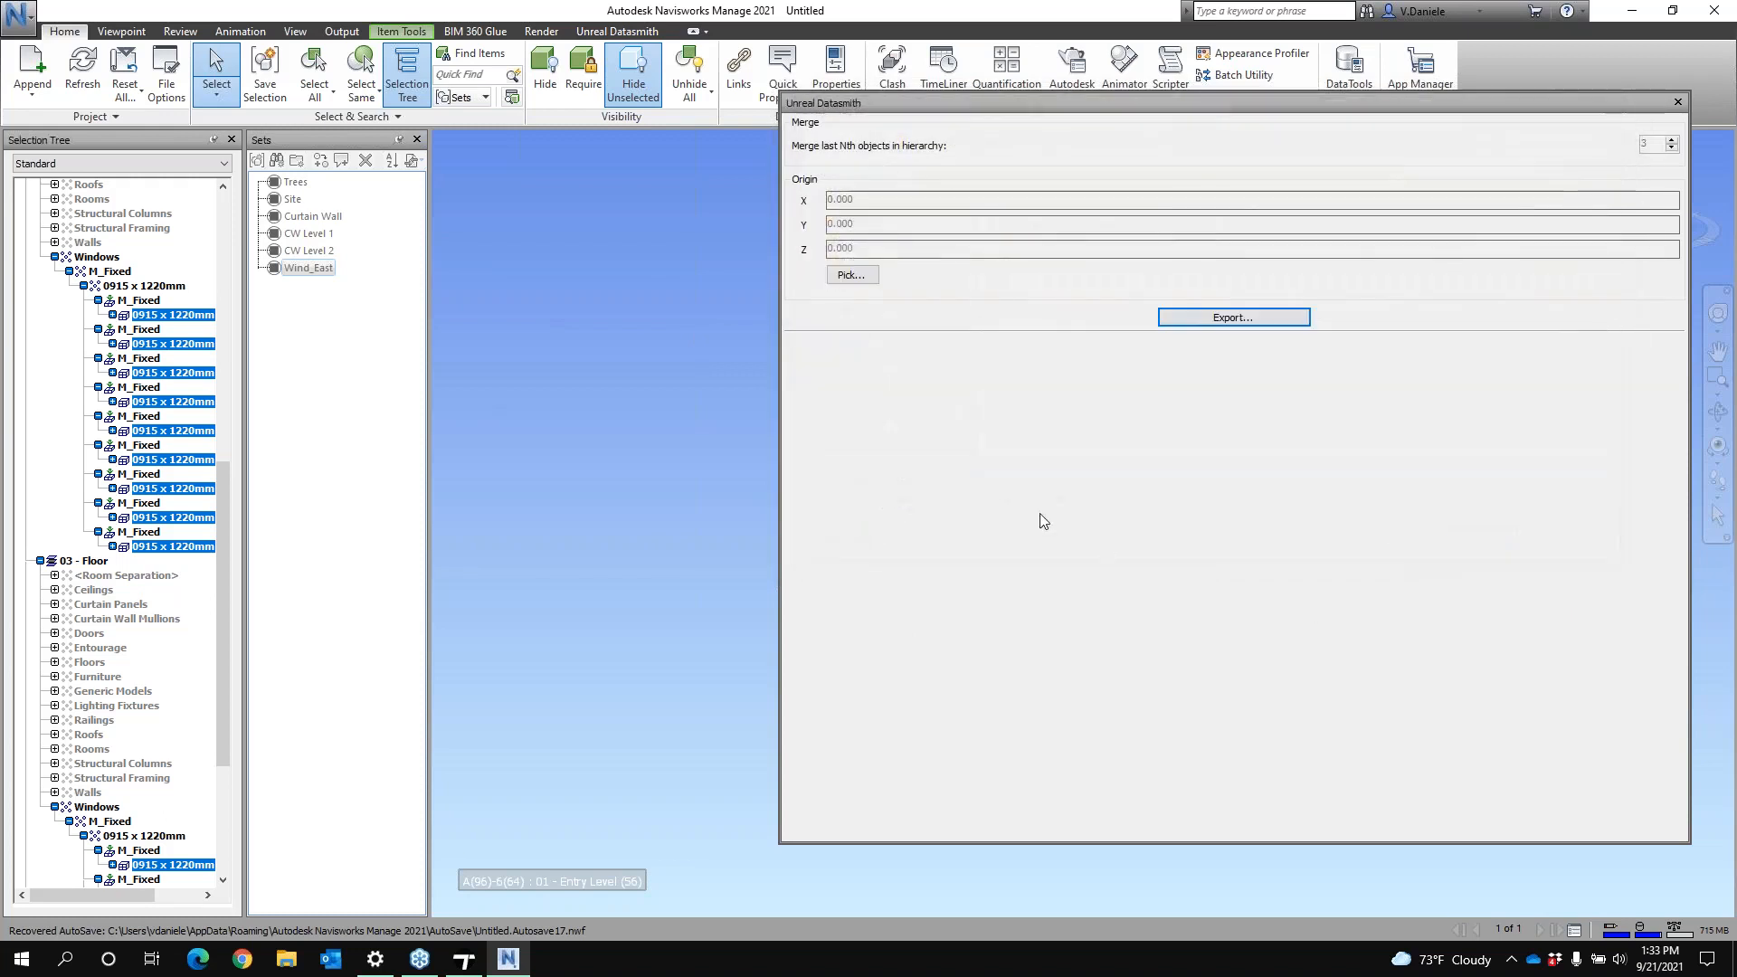
Switch to Twinmotion and replace the open project with a new scene
click(464, 959)
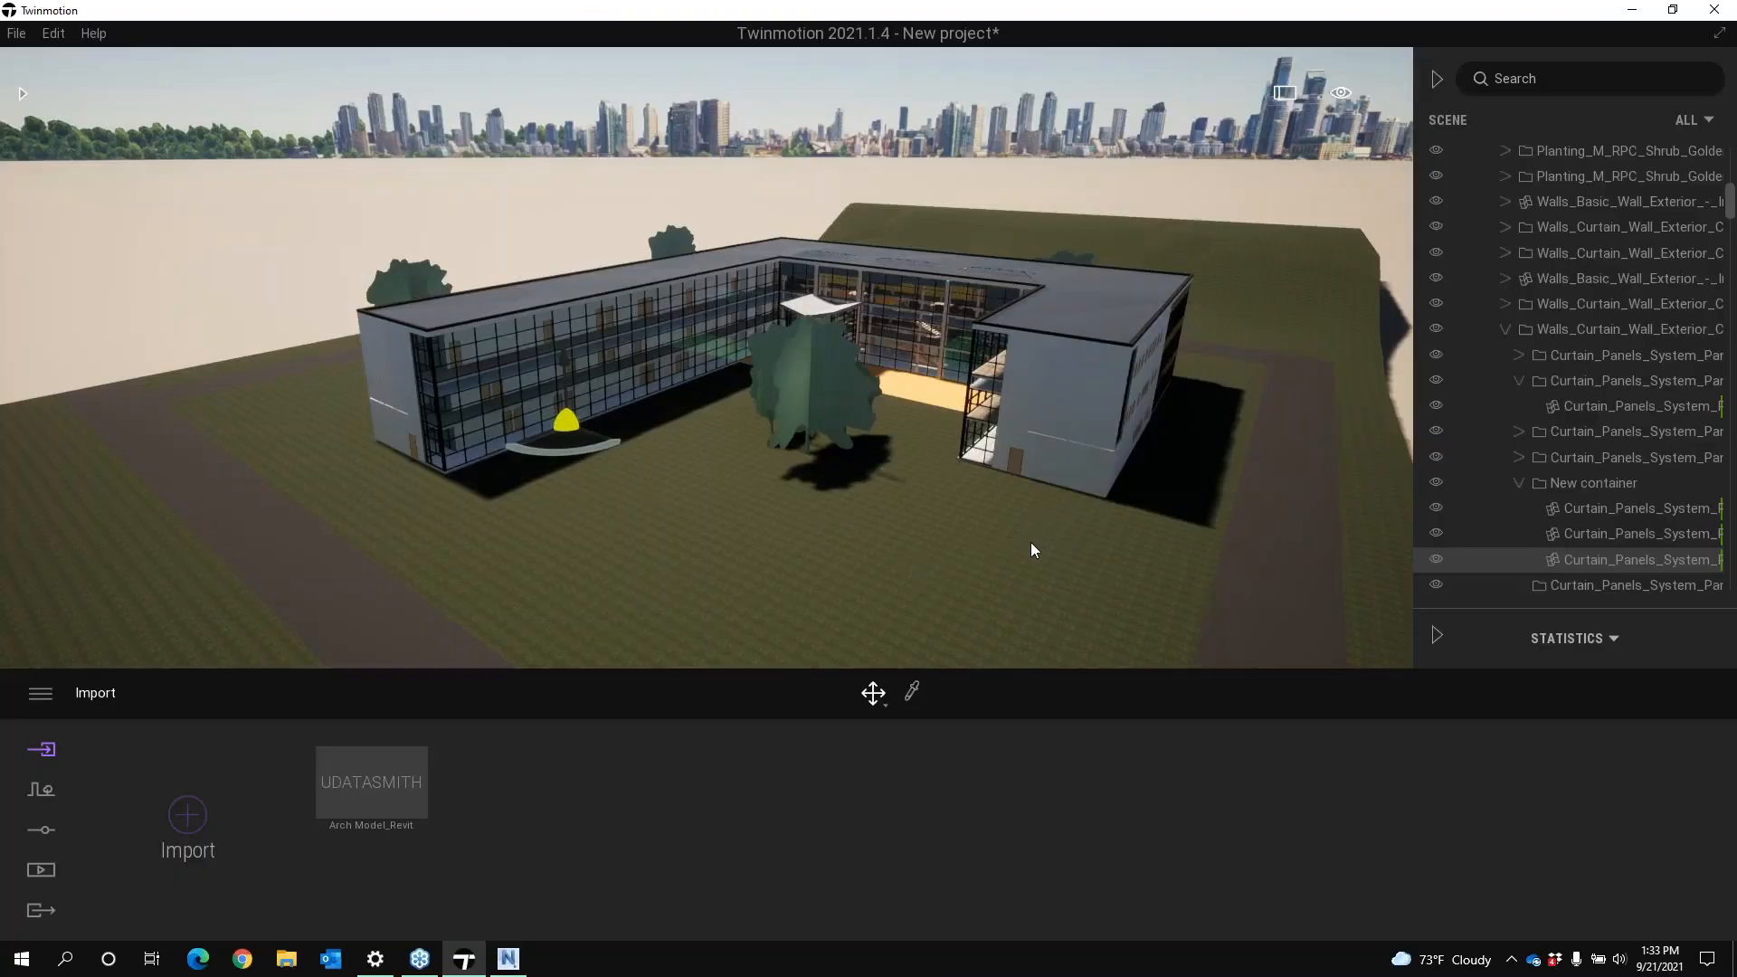
shift+middle_drag(1031, 541, 978, 419)
click(10, 33)
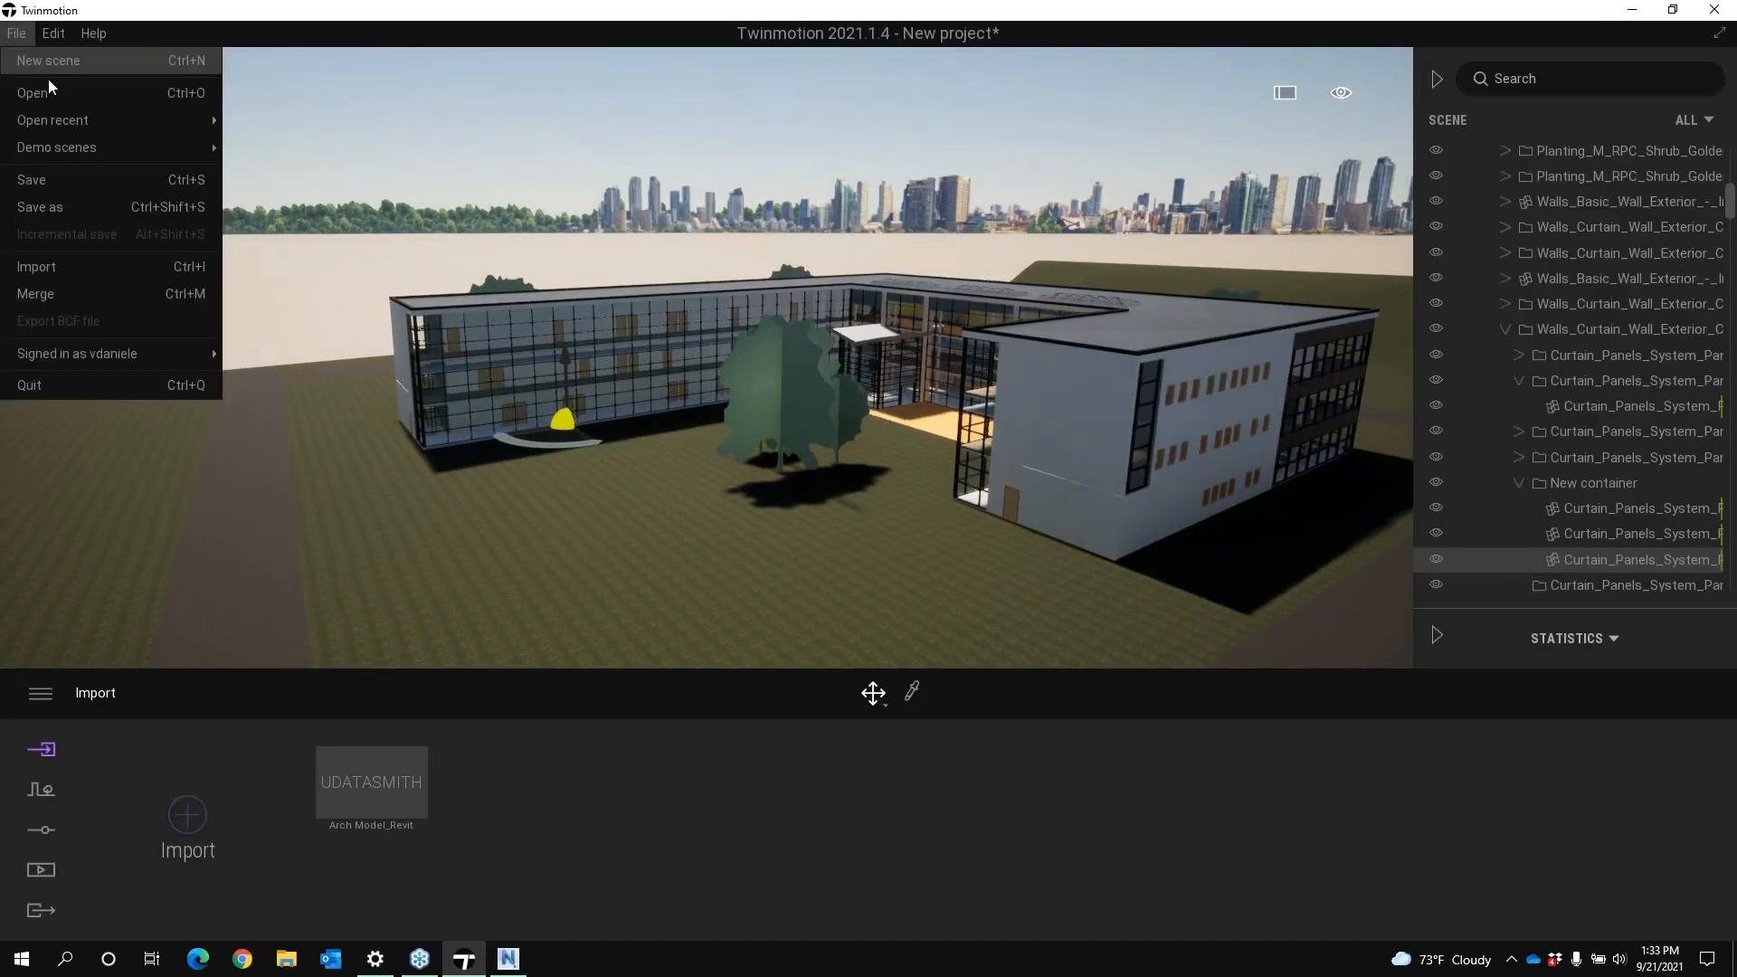
click(48, 60)
click(919, 549)
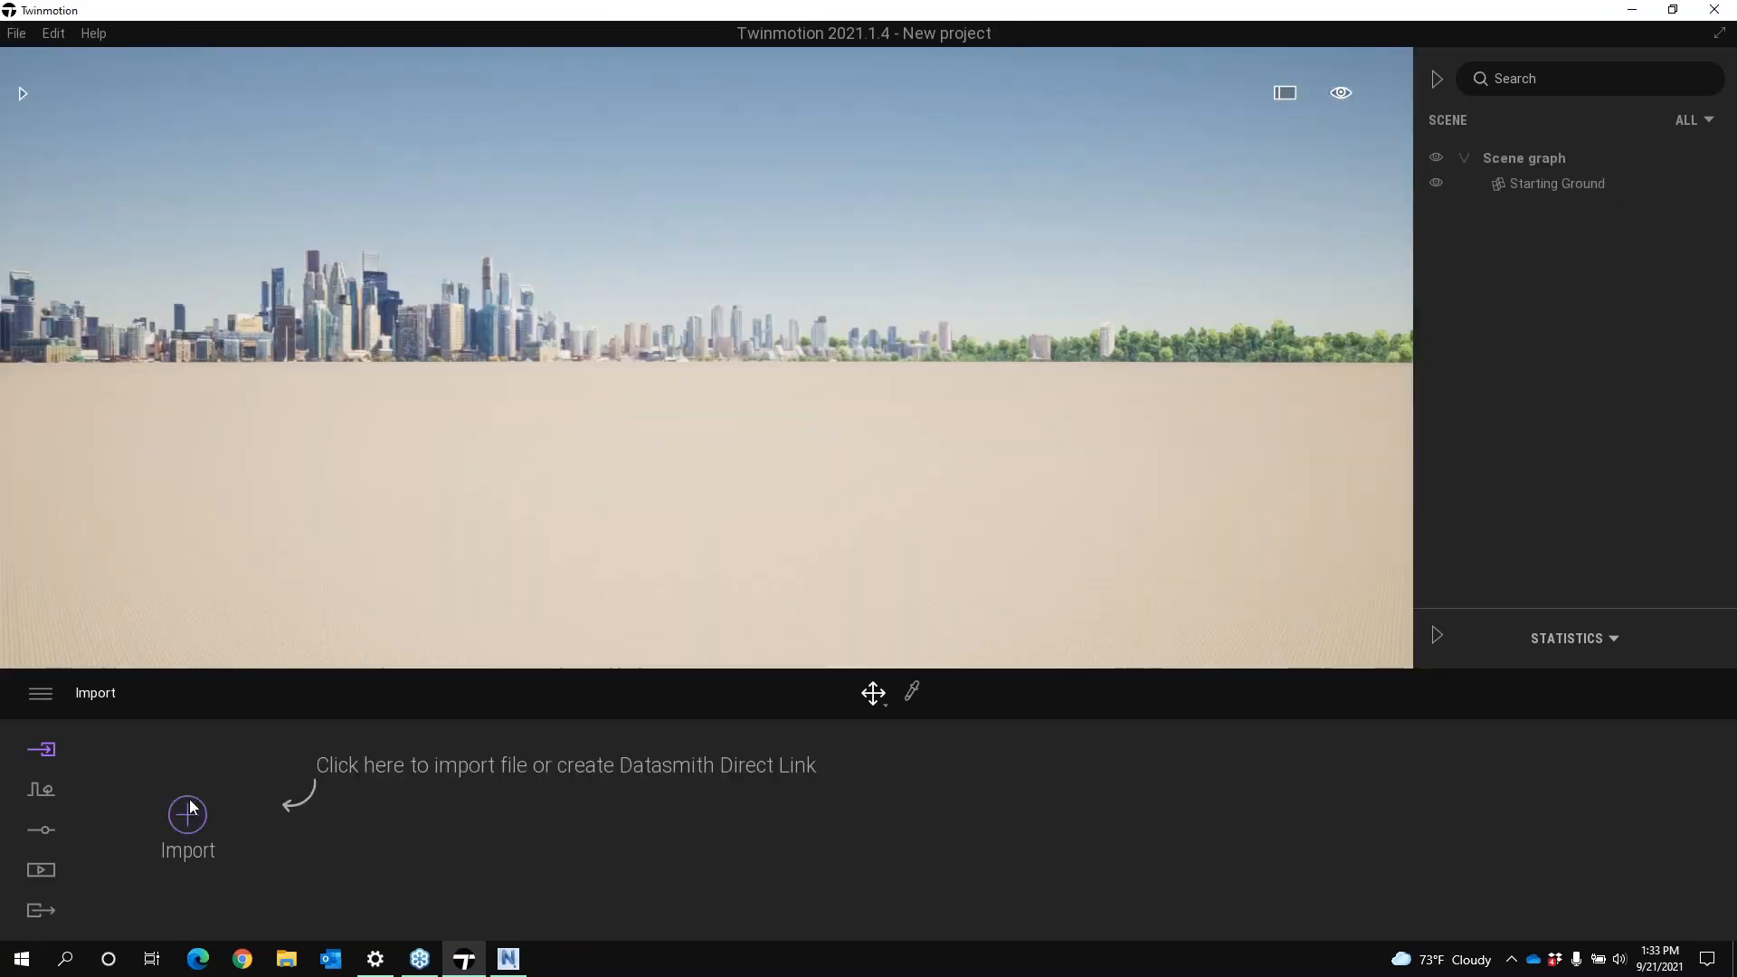
Import Wind_East.udatasmith as geometry with Collapse set to Keep hierarchy
click(190, 808)
click(948, 421)
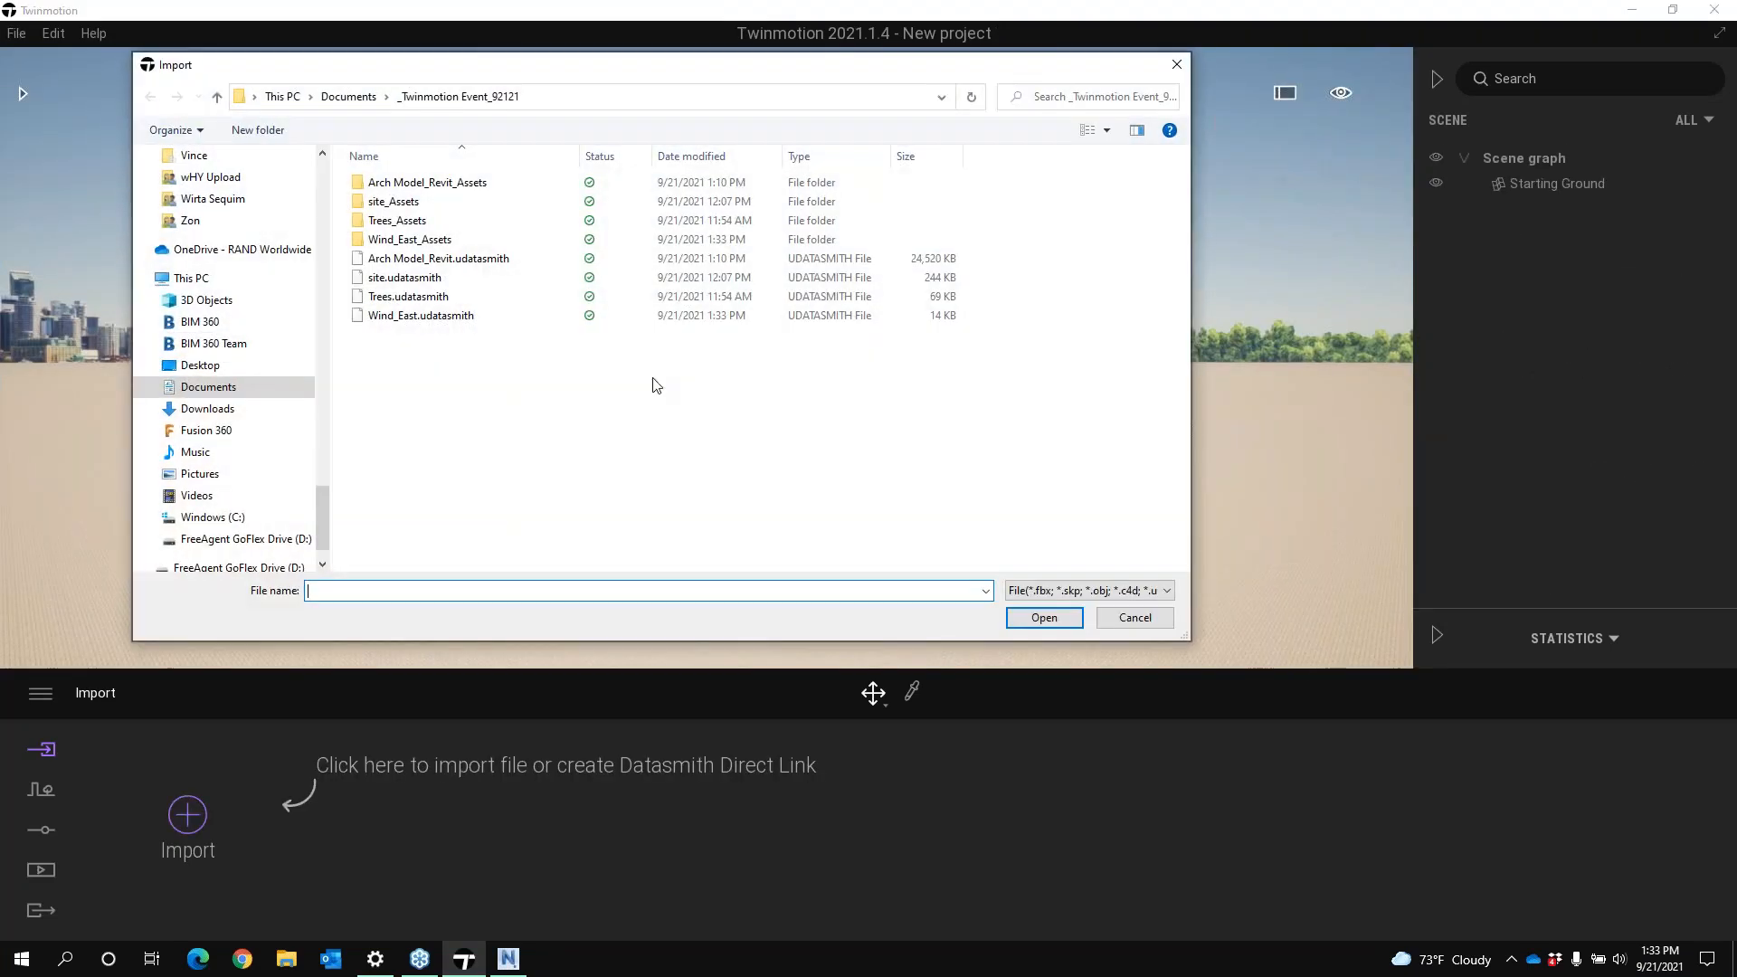
click(389, 316)
click(1054, 618)
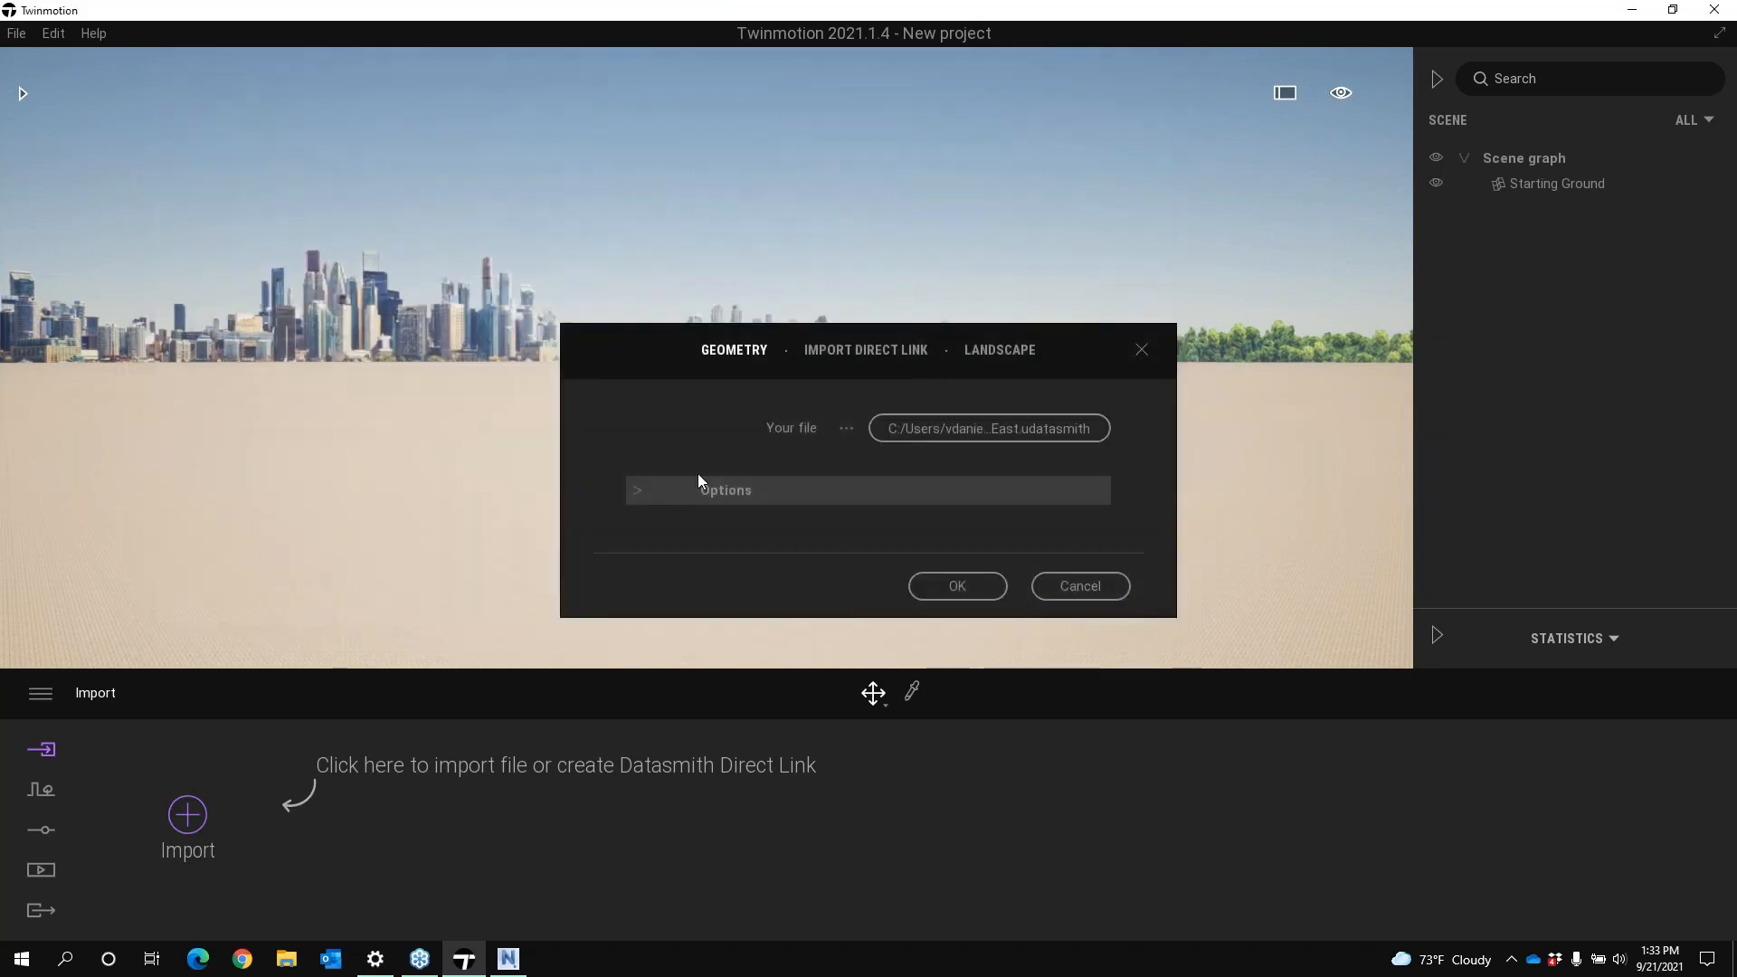
click(698, 479)
click(1001, 534)
click(1078, 556)
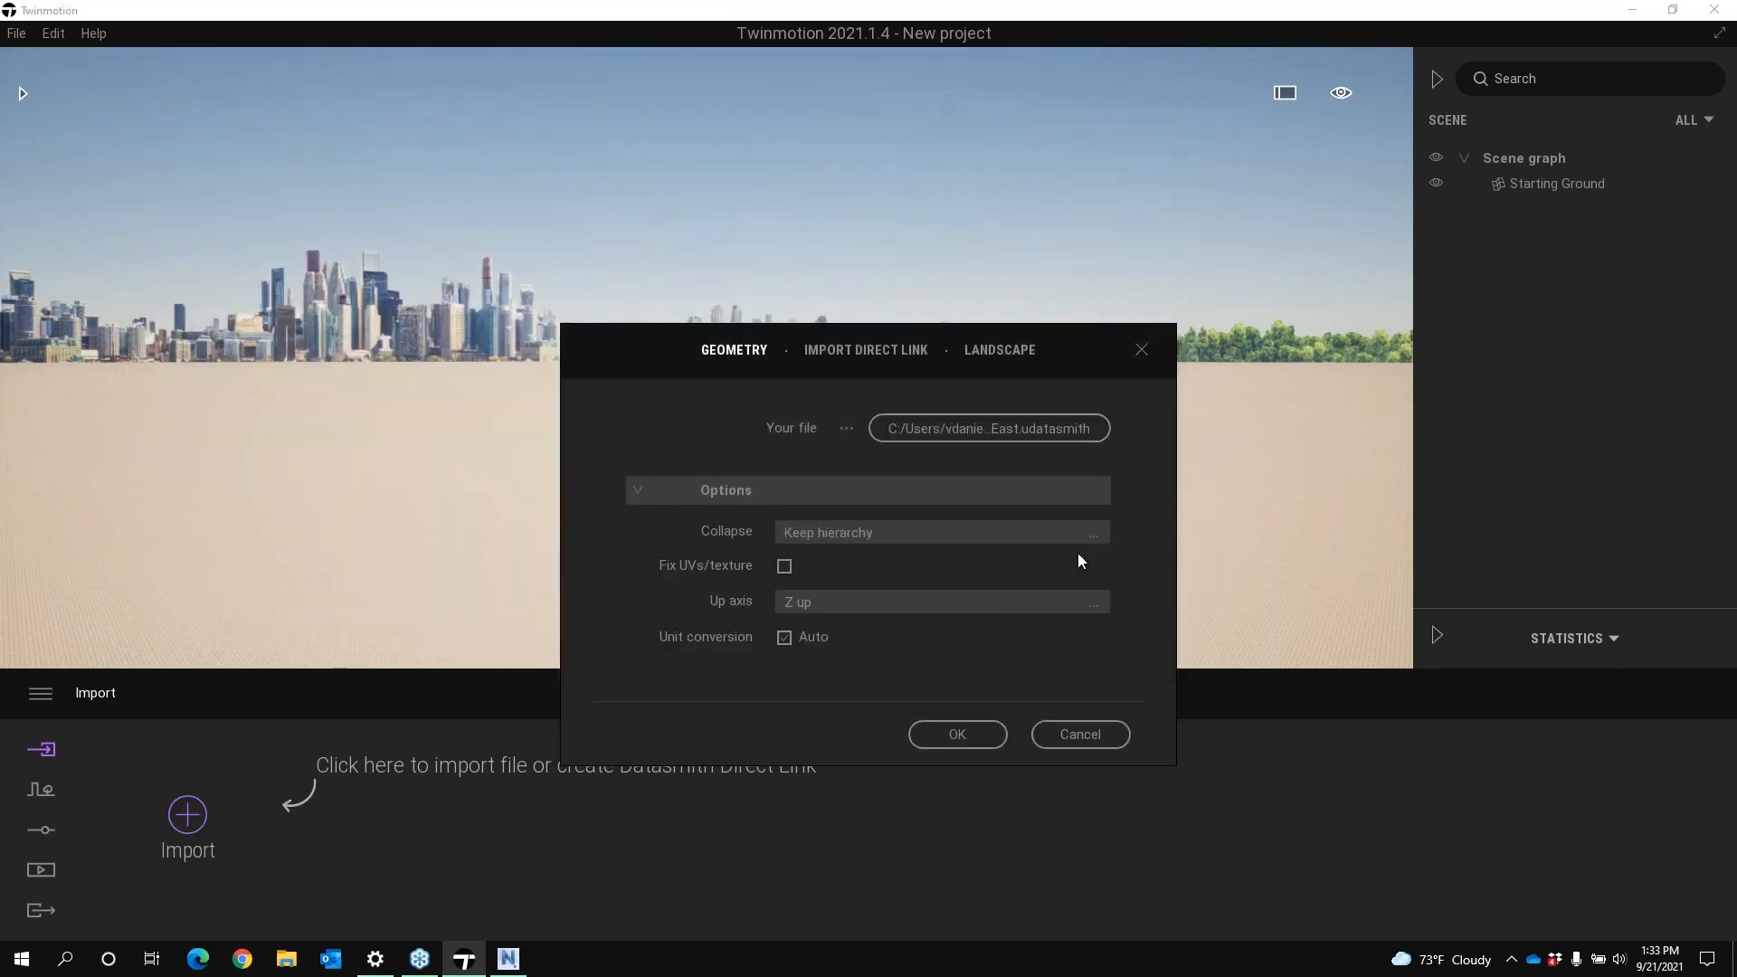
click(975, 730)
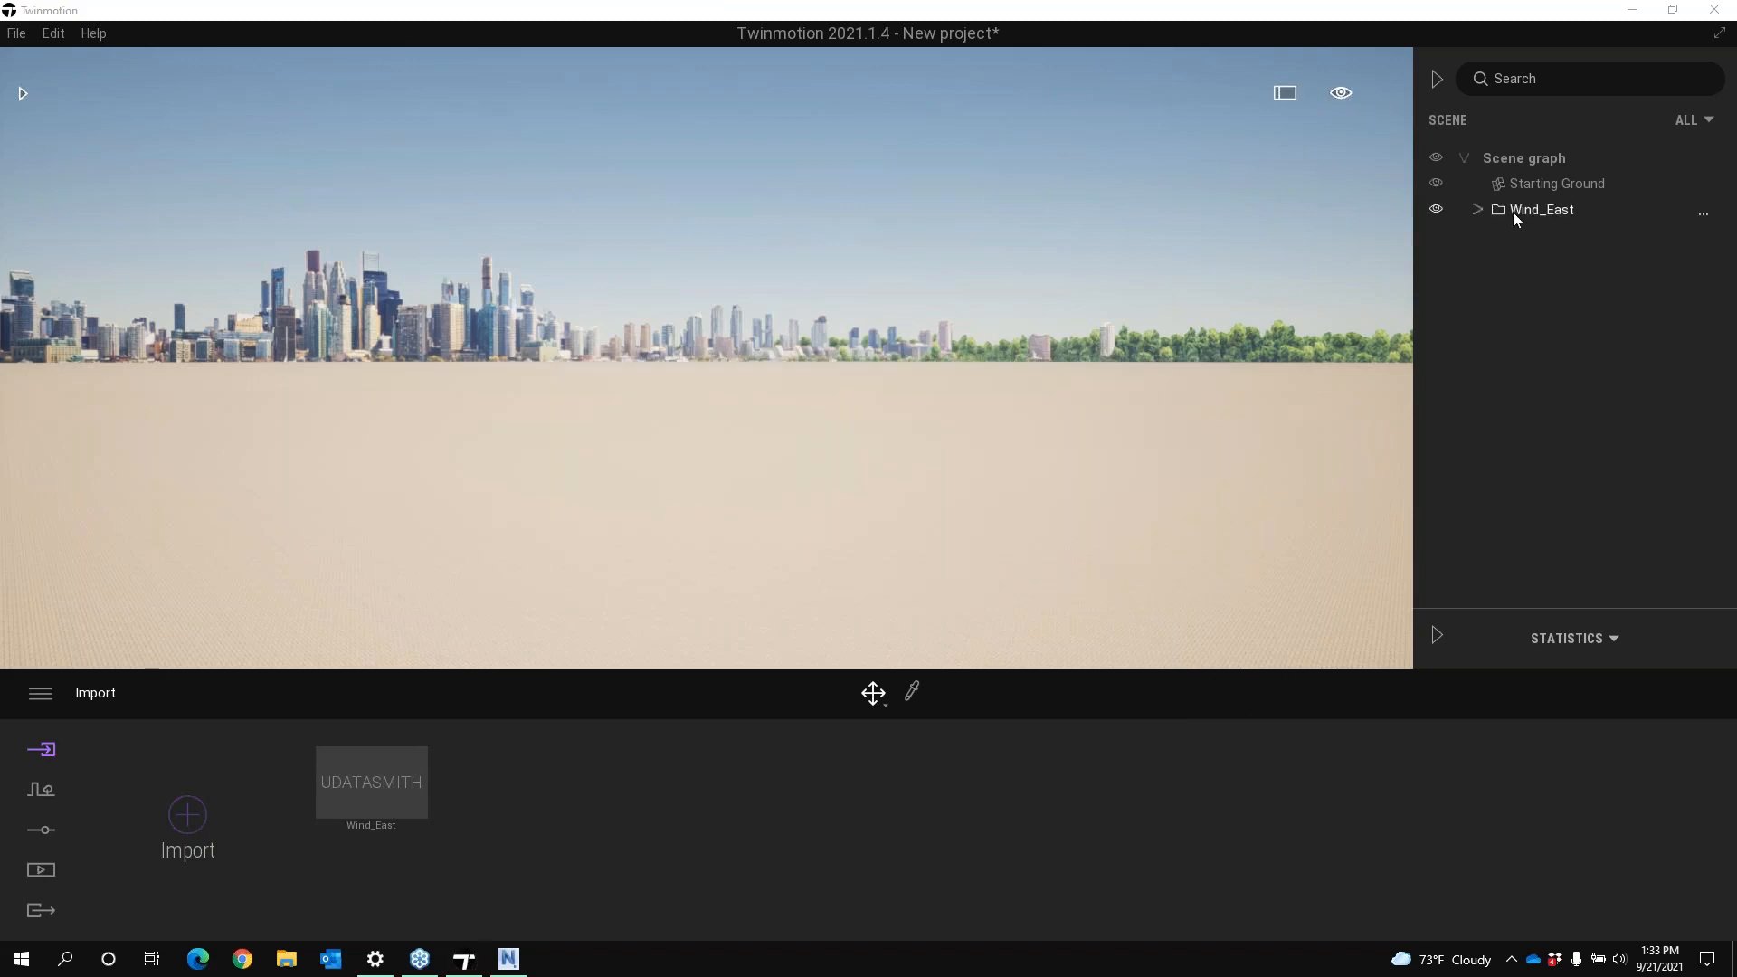
Examine the nesting of the imported Wind_East container and the options available for its RAC_Advanced_Project_nwc container
click(1476, 211)
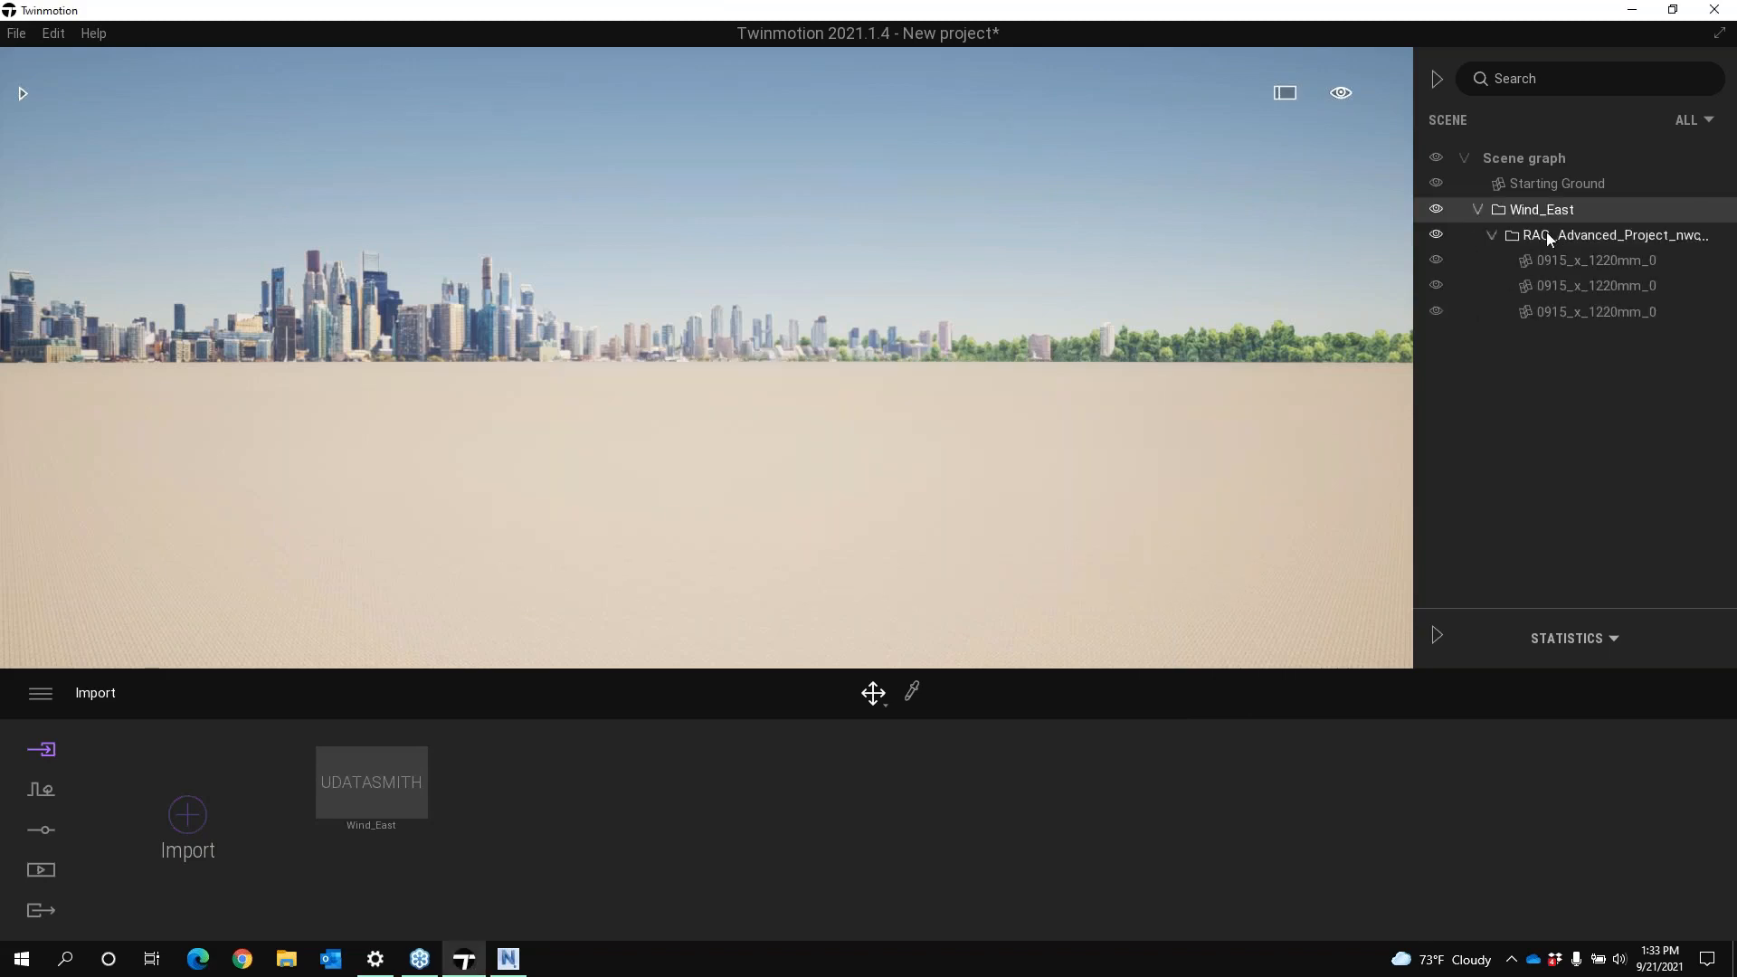
click(1491, 235)
click(1491, 236)
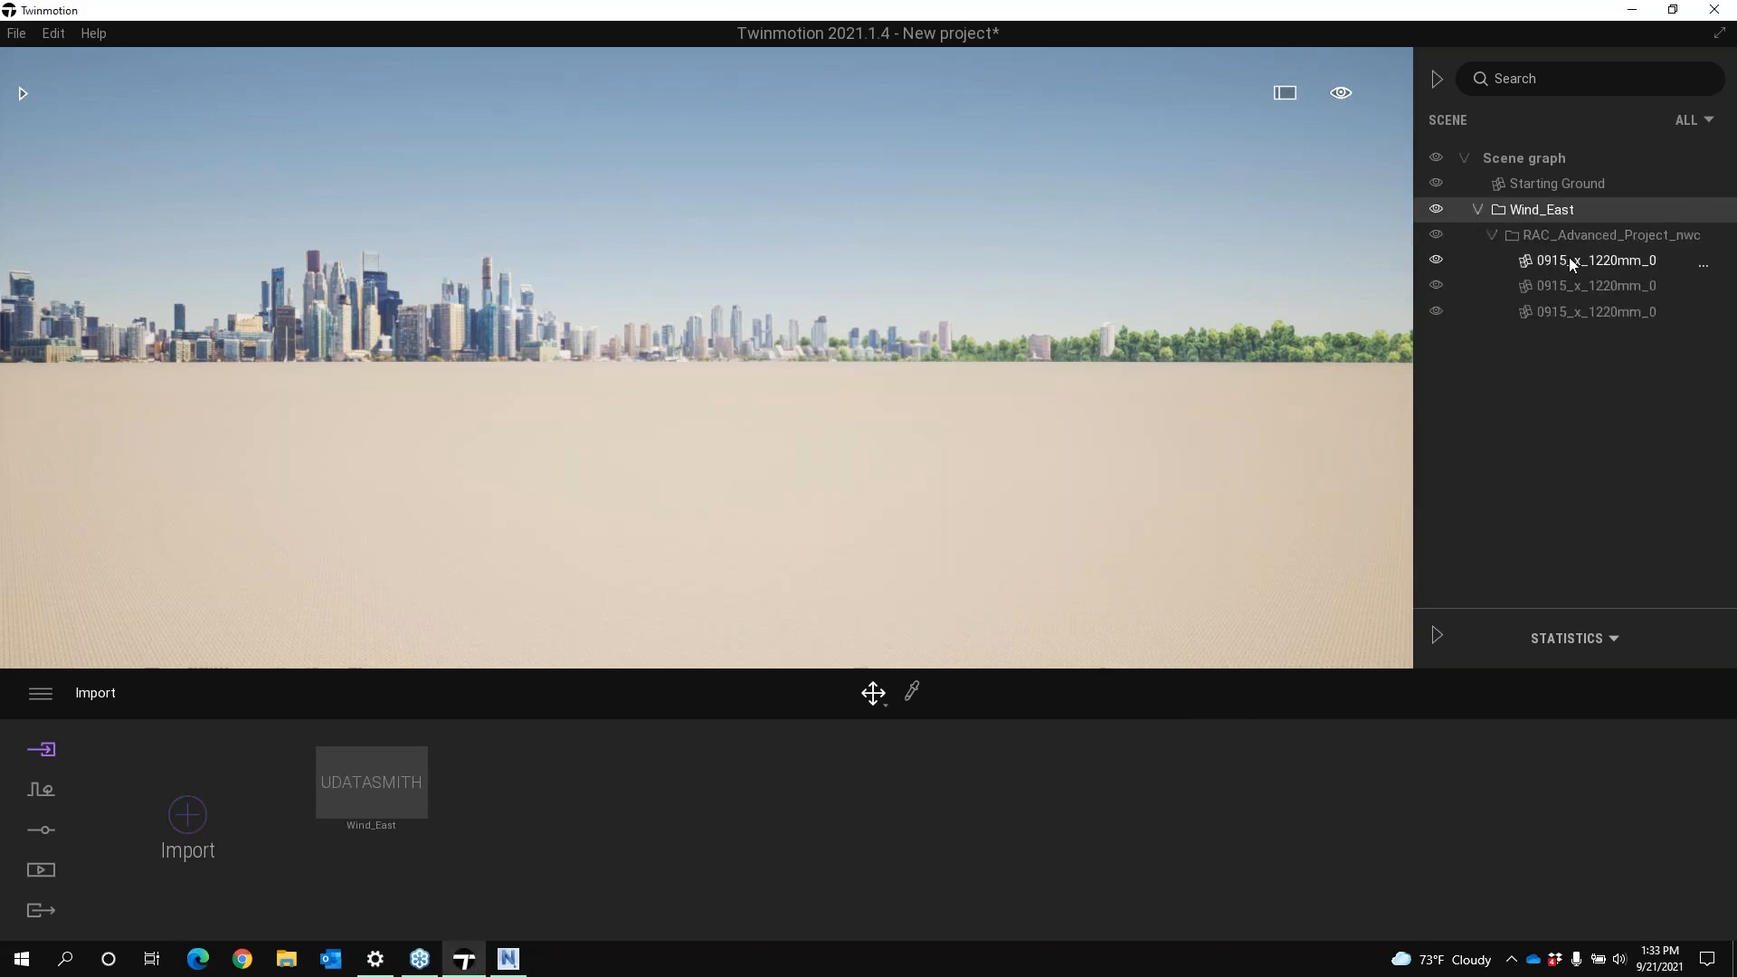
click(1564, 237)
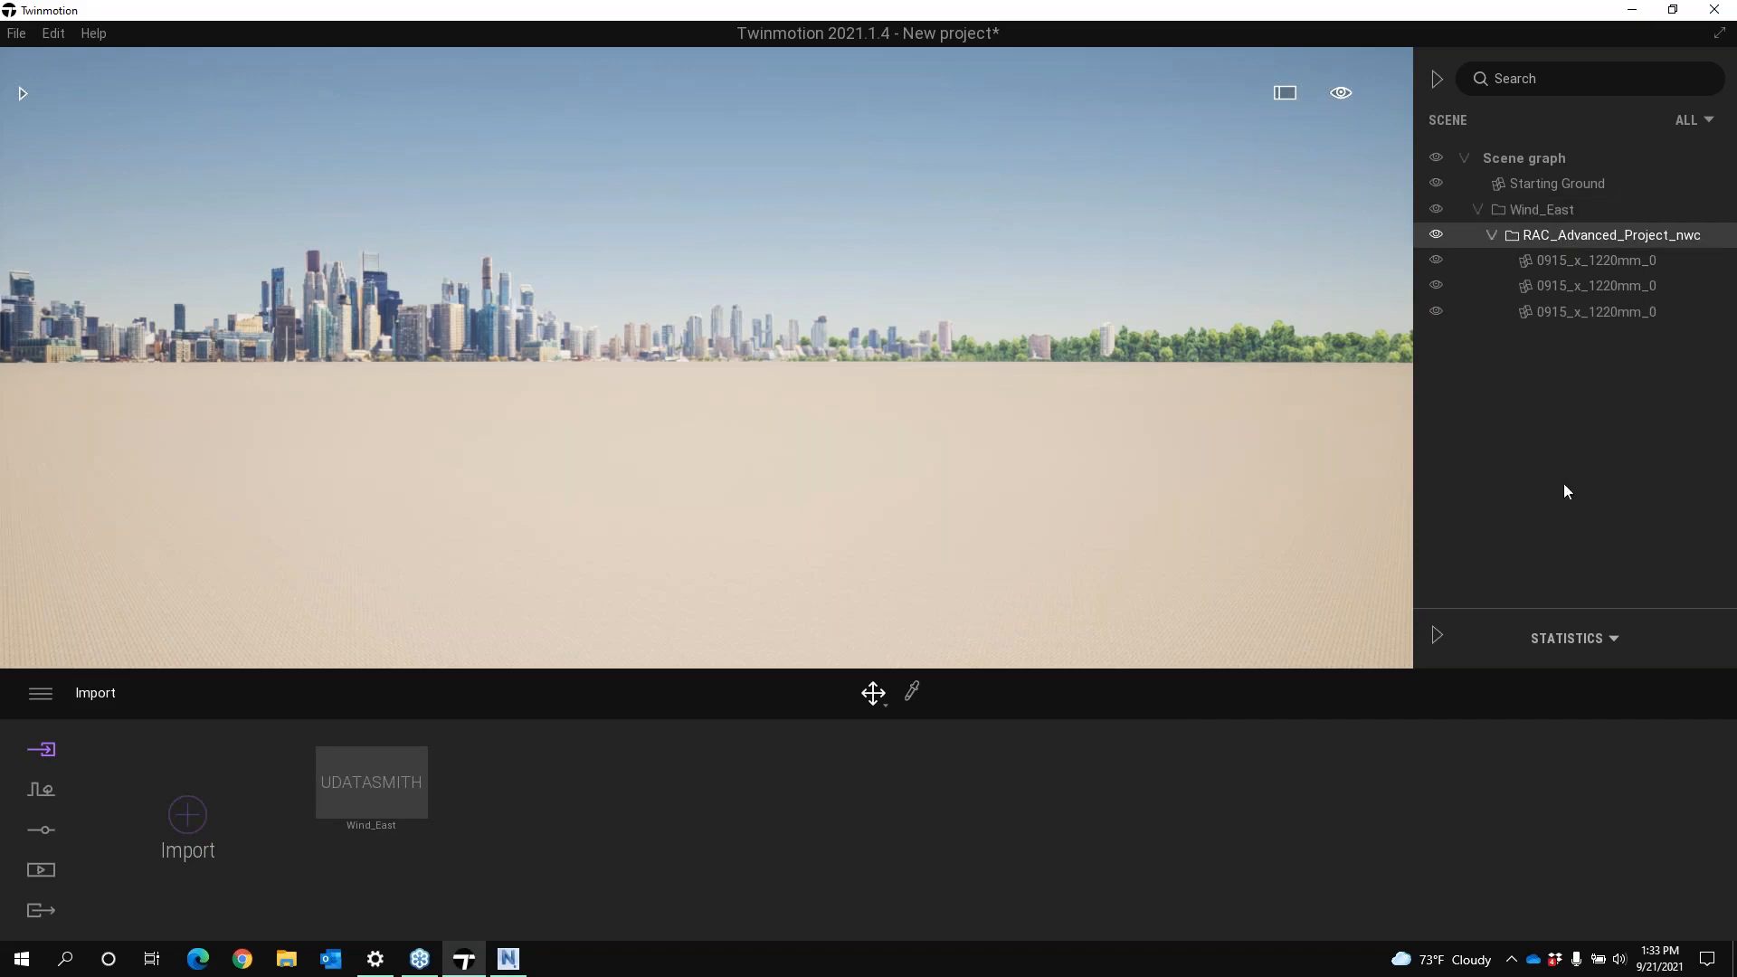
right_click(1572, 236)
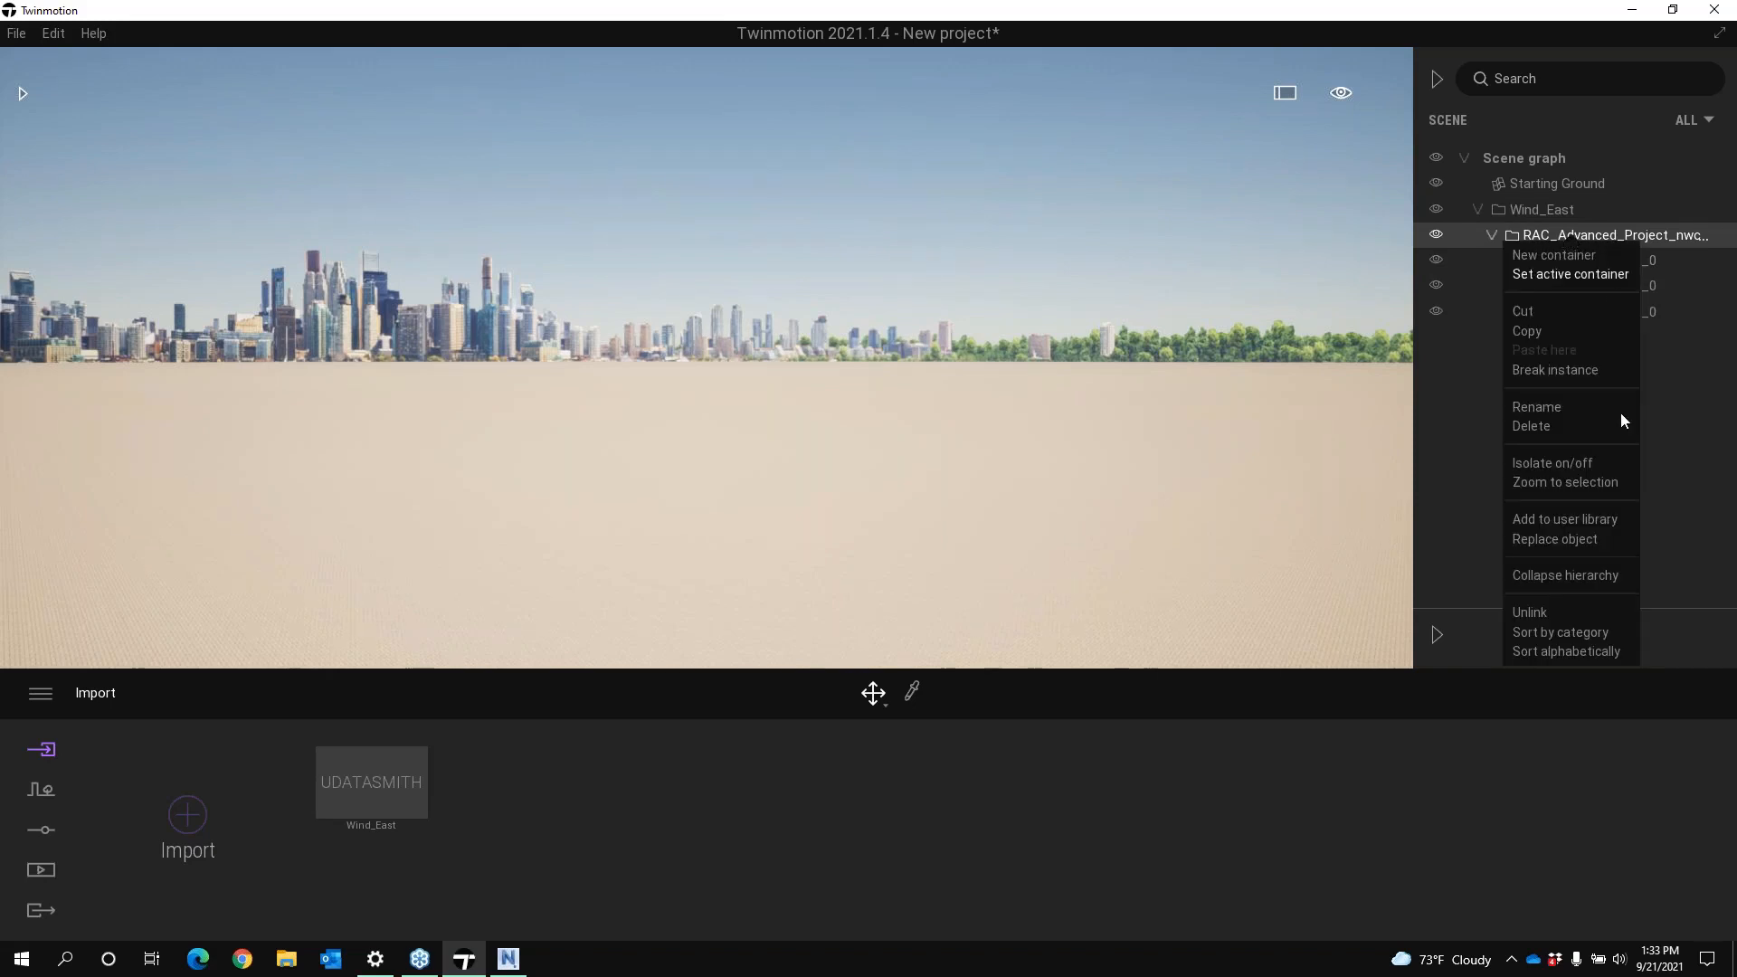
click(1674, 573)
click(1491, 235)
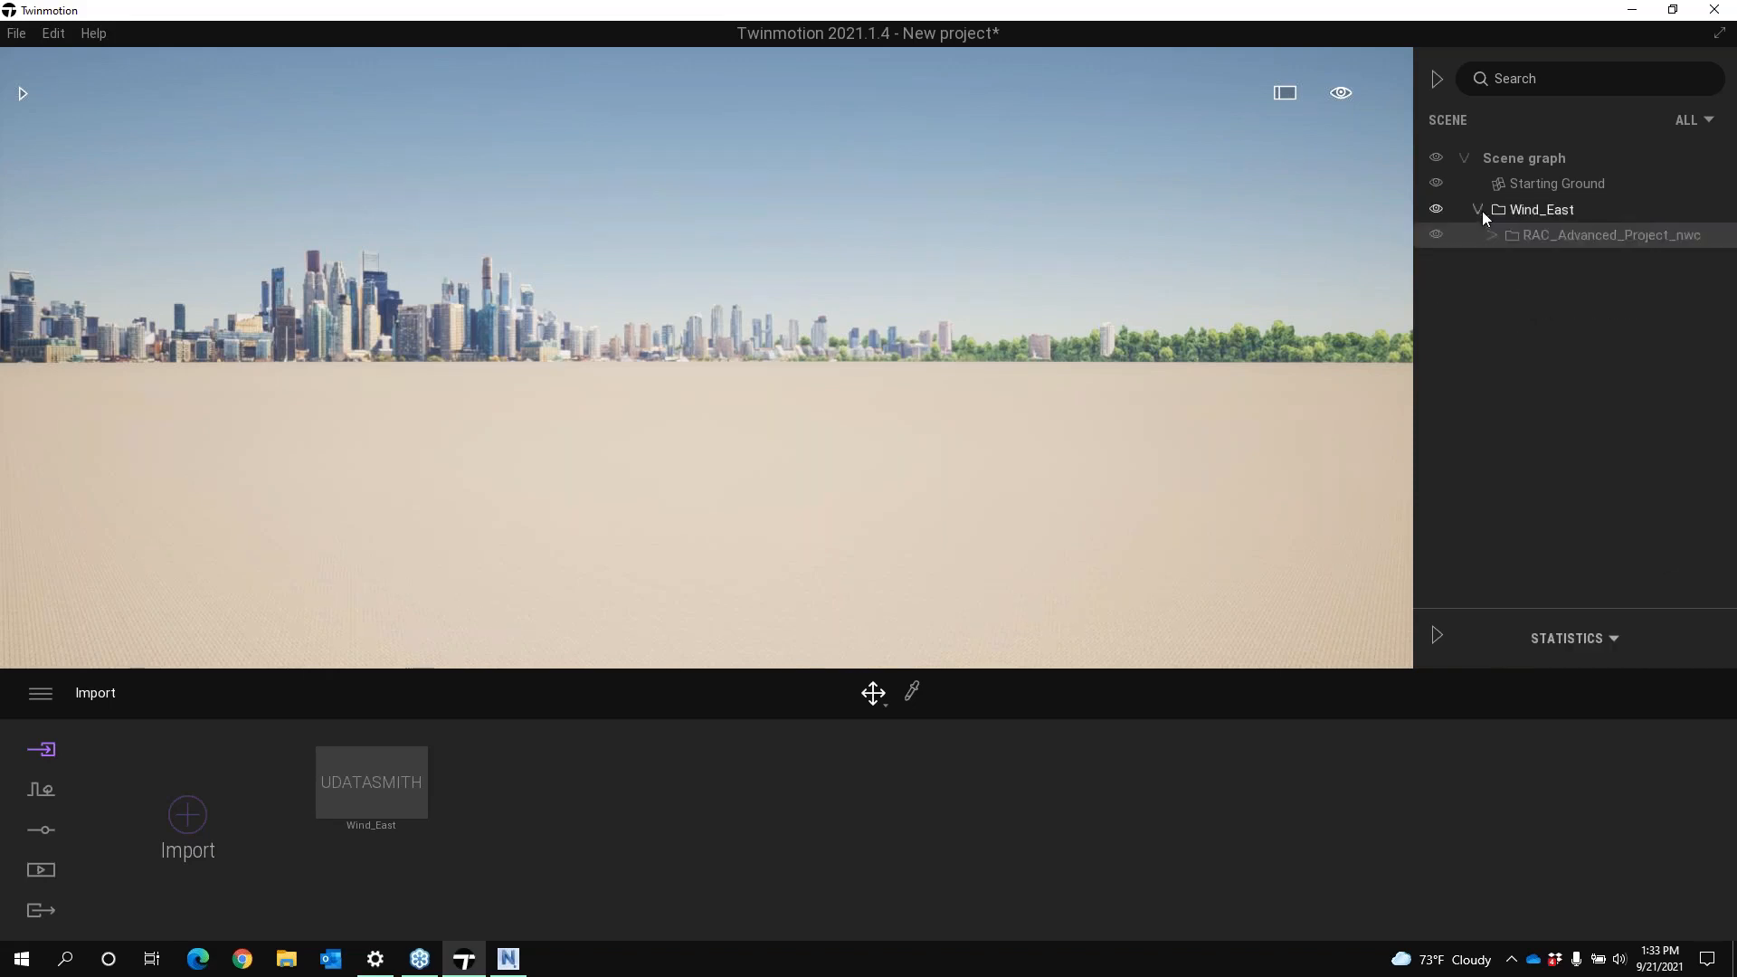
click(1479, 210)
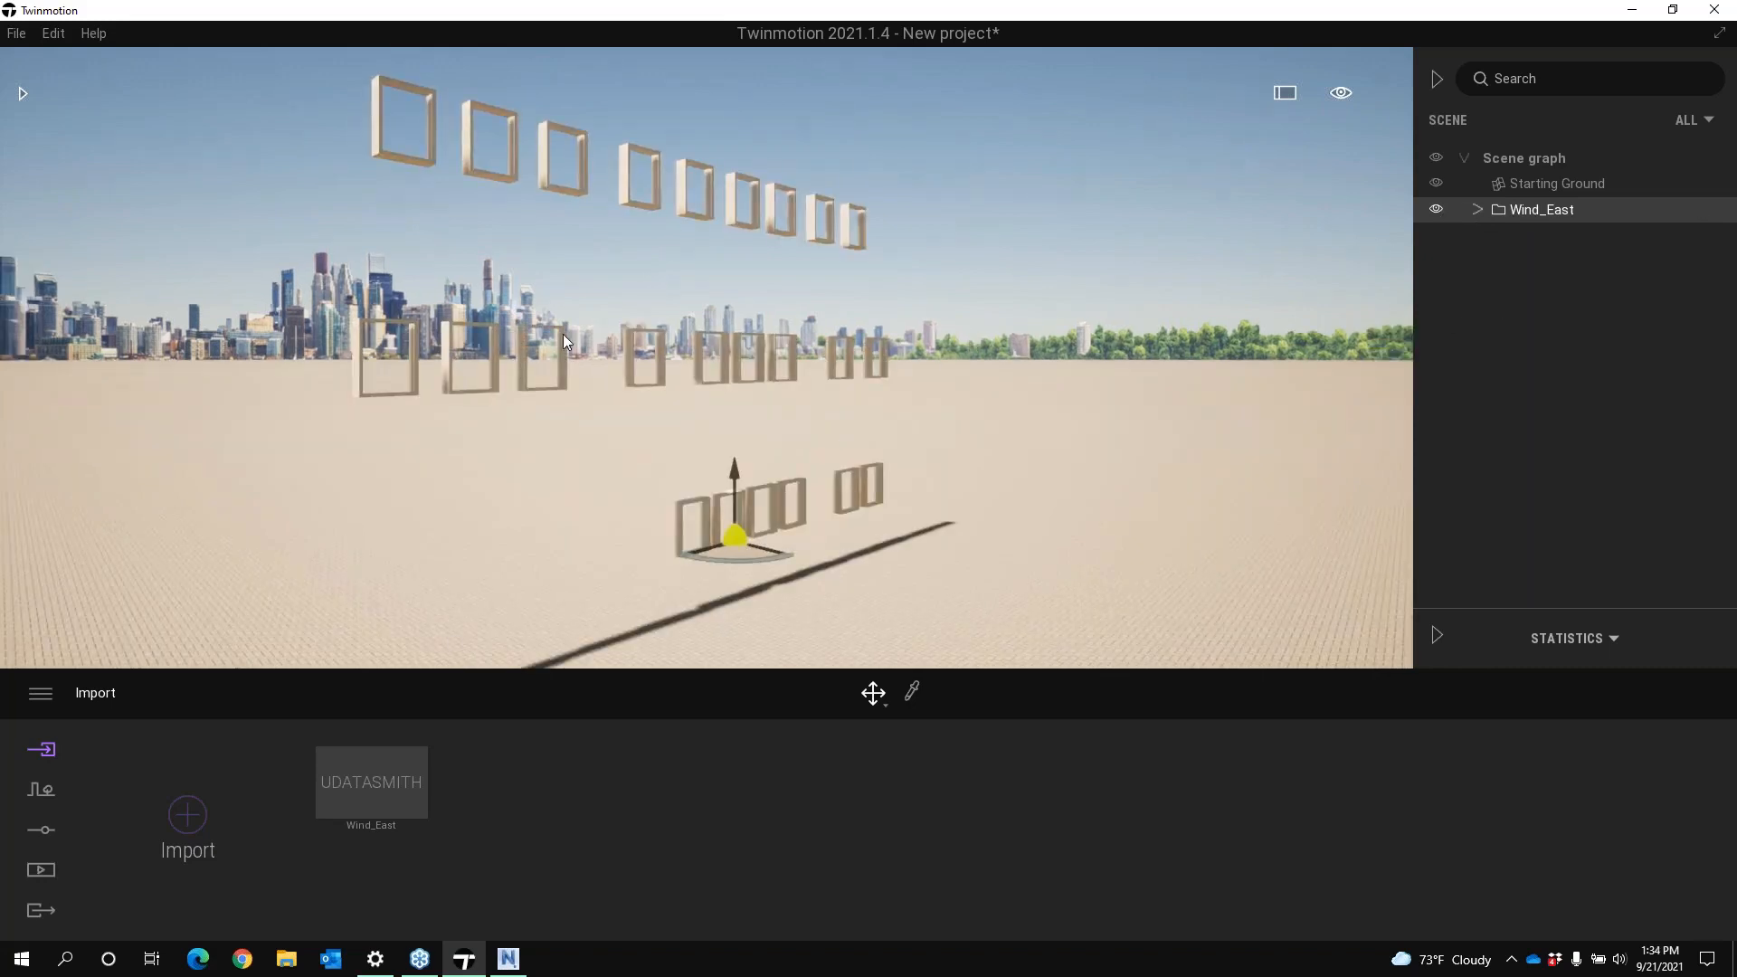
Select individual window rows in the scene and inspect how their frames are grouped up close
click(856, 378)
middle_drag(415, 105, 392, 311)
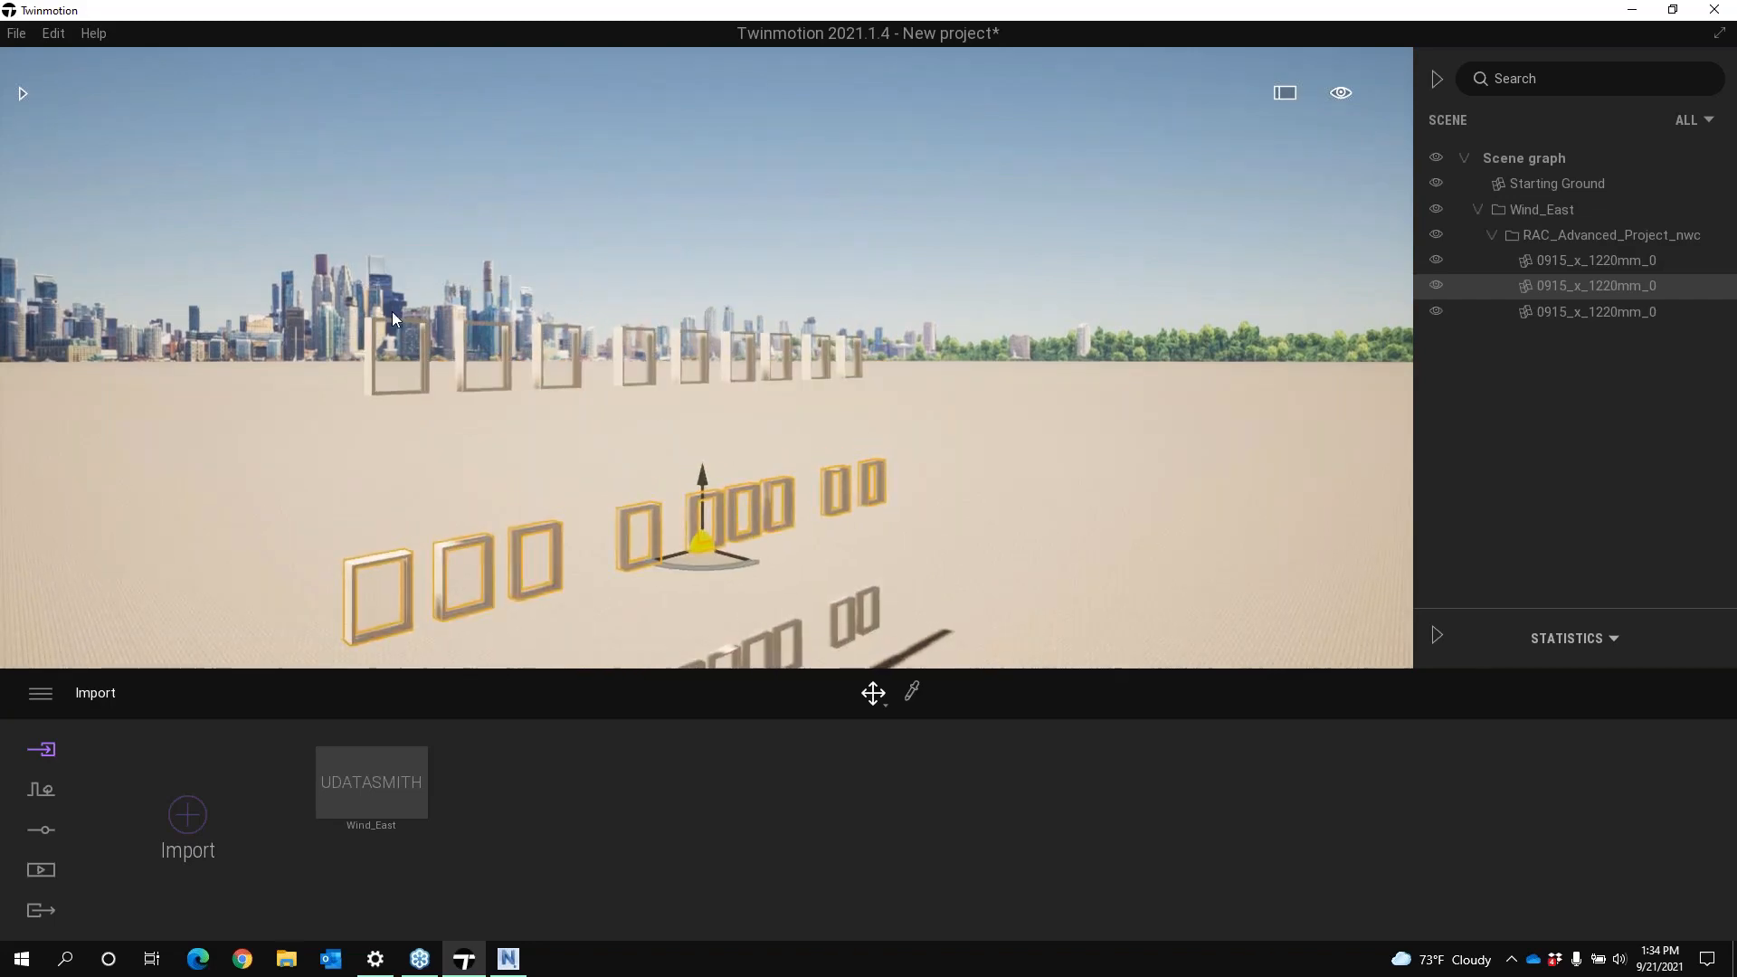
scroll(412, 350, up, 10)
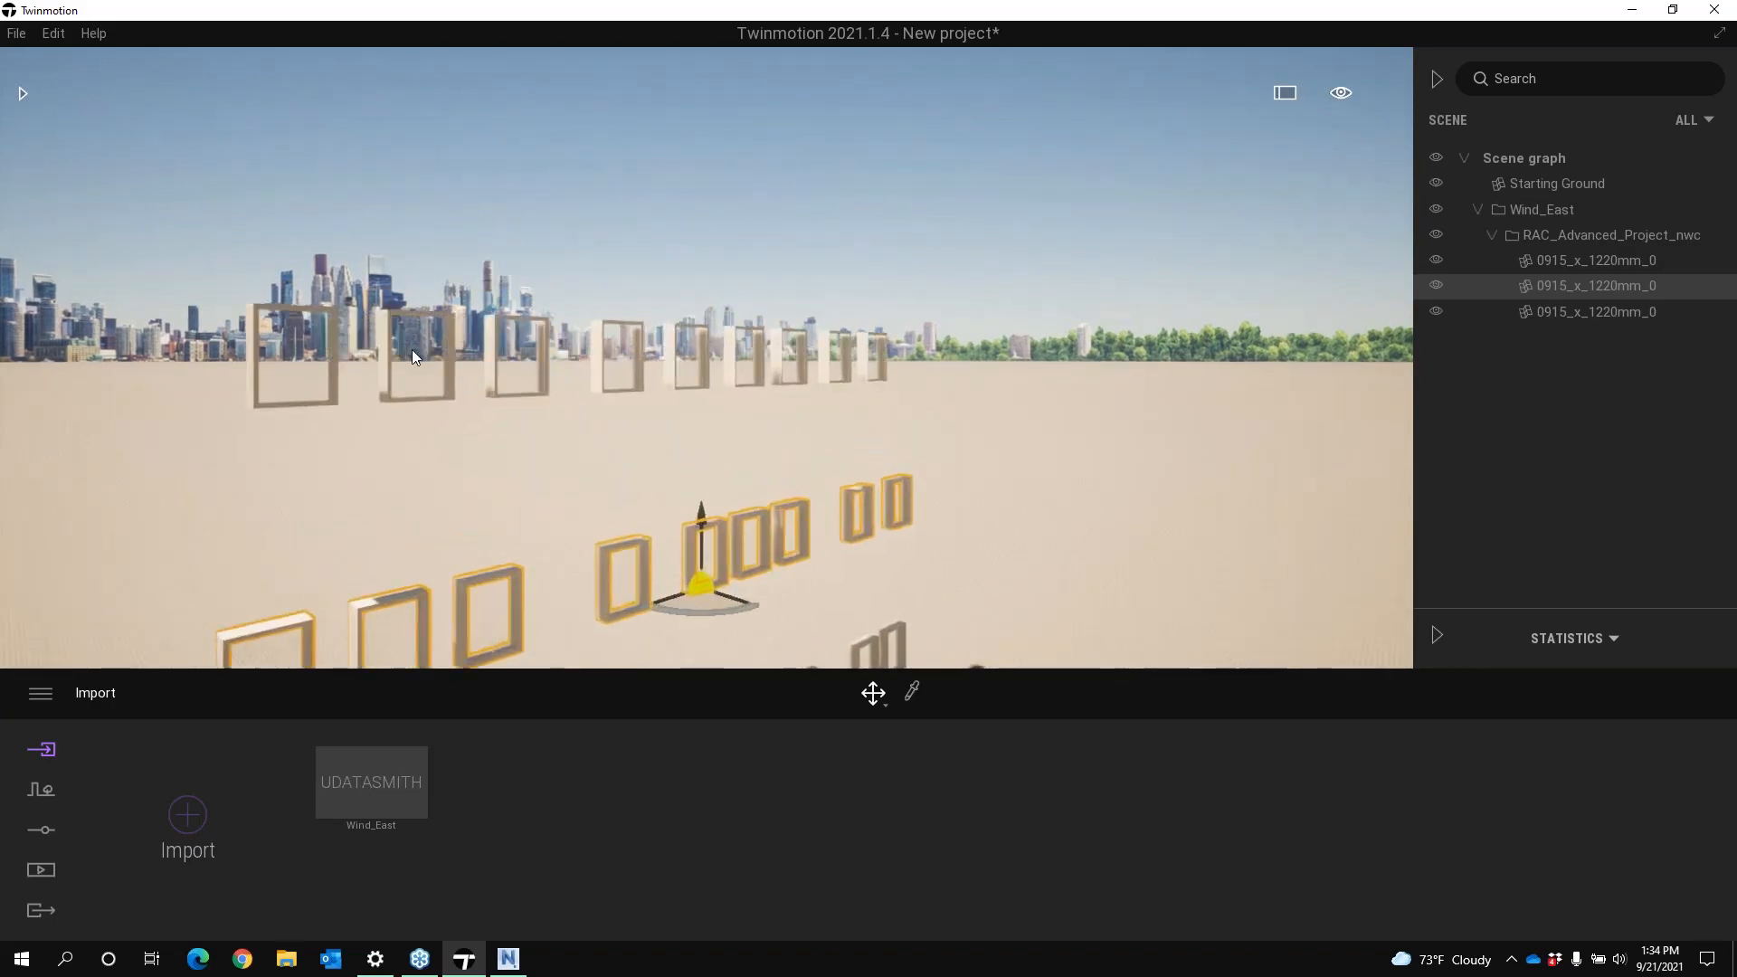
scroll(661, 327, up, 5)
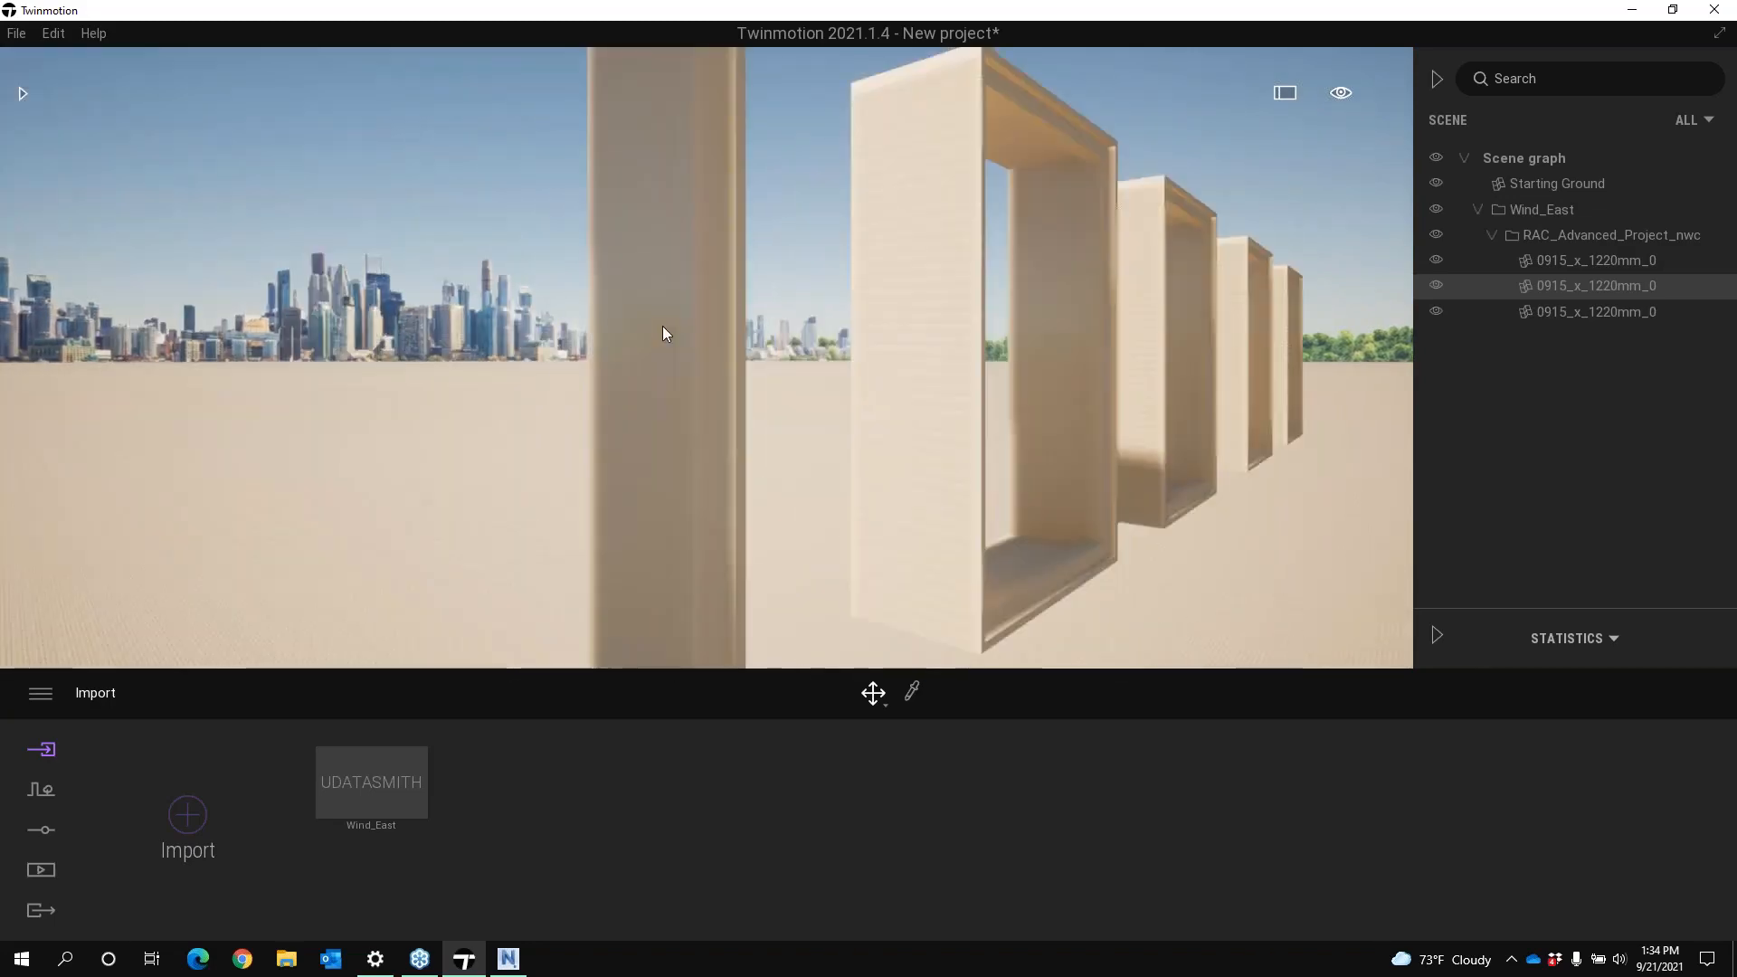
scroll(640, 330, down, 5)
scroll(637, 330, up, 3)
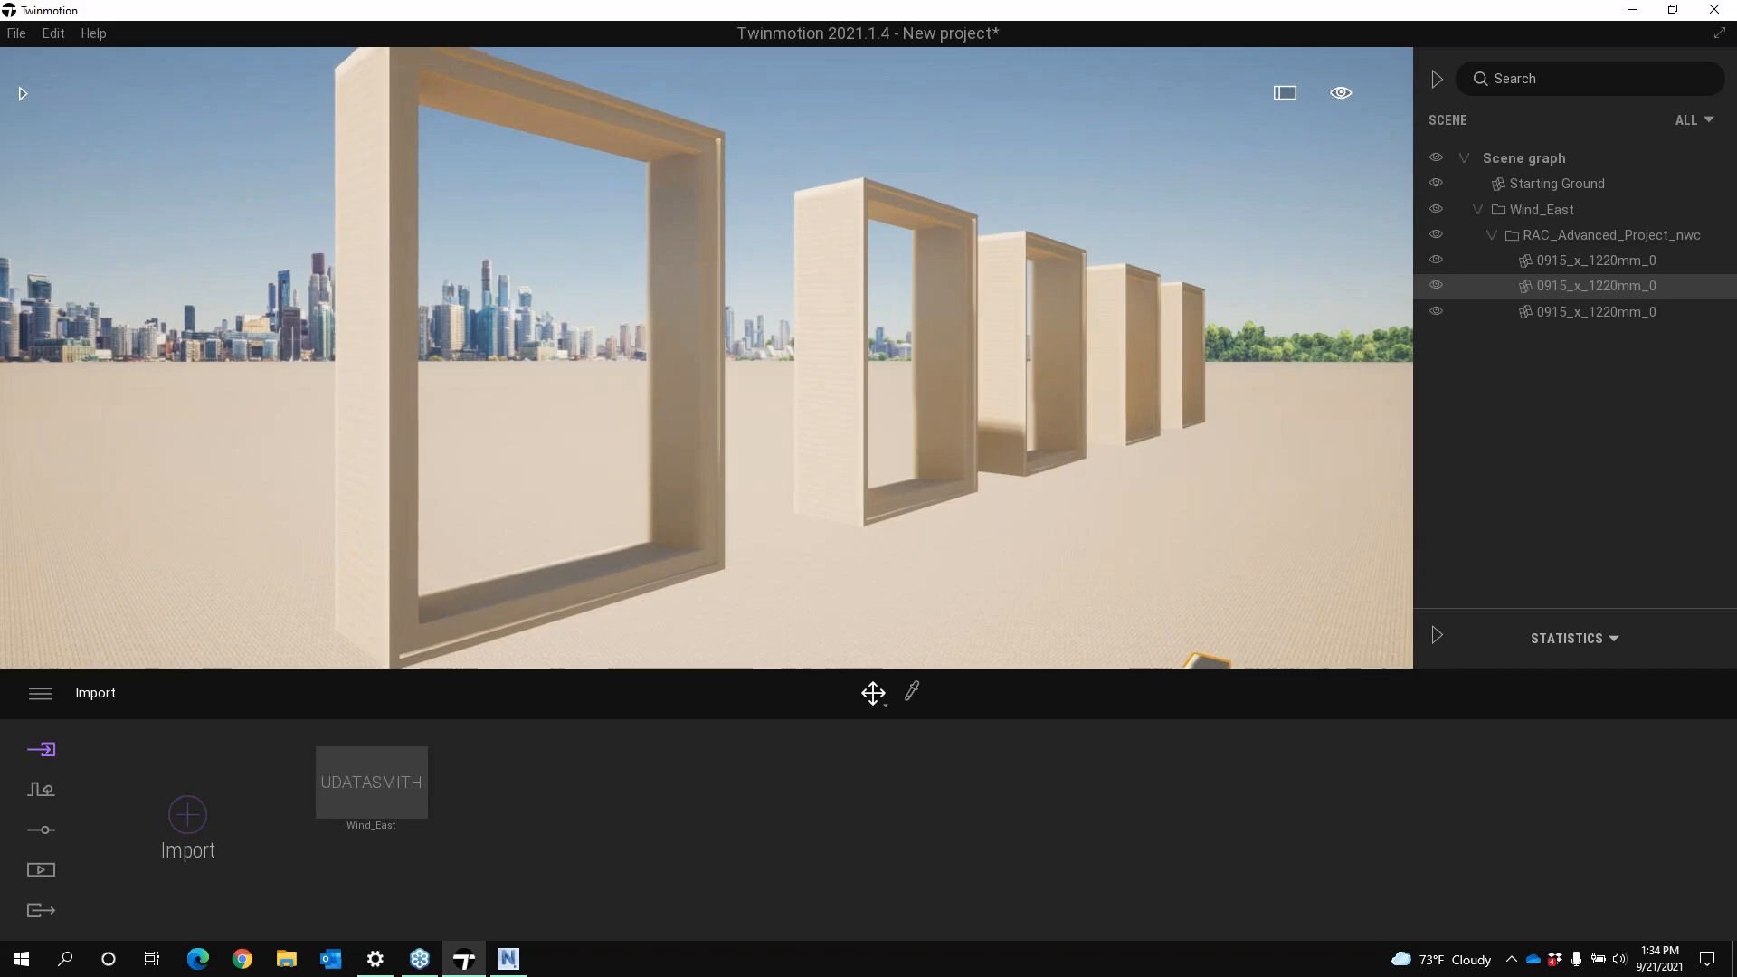
right_drag(634, 329, 538, 379)
click(637, 528)
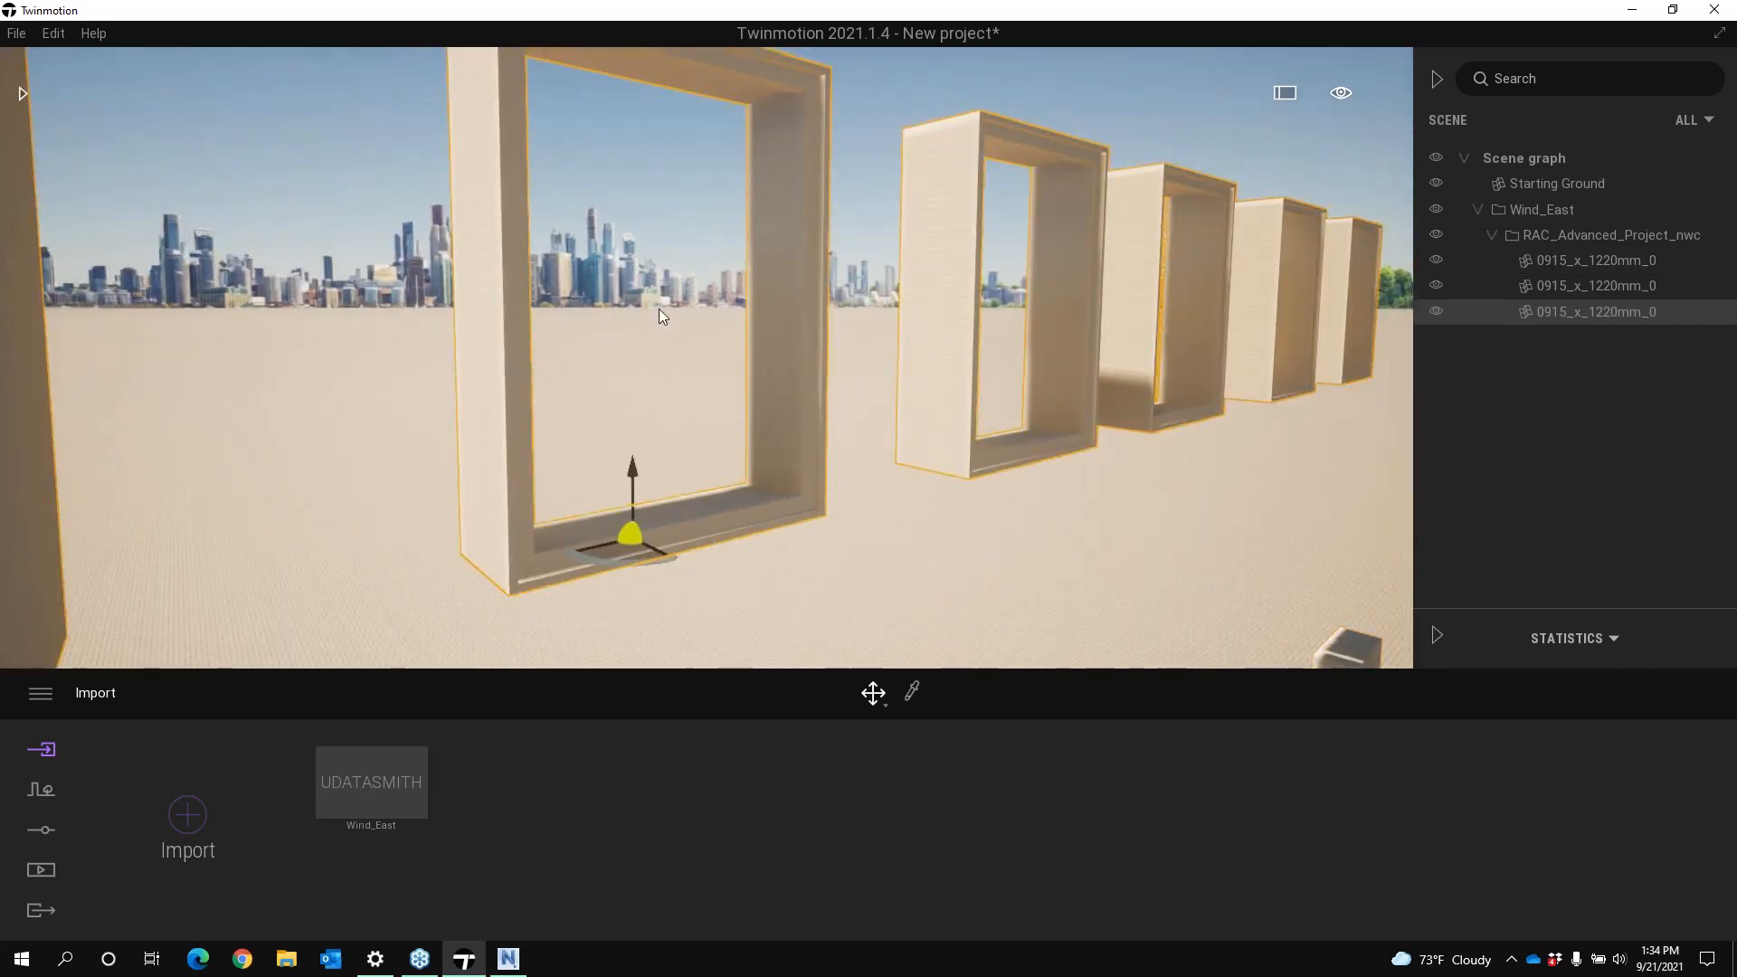
Pick the windows' Glass material, change its color to a darkened green and raise its opacity to 87%
click(695, 291)
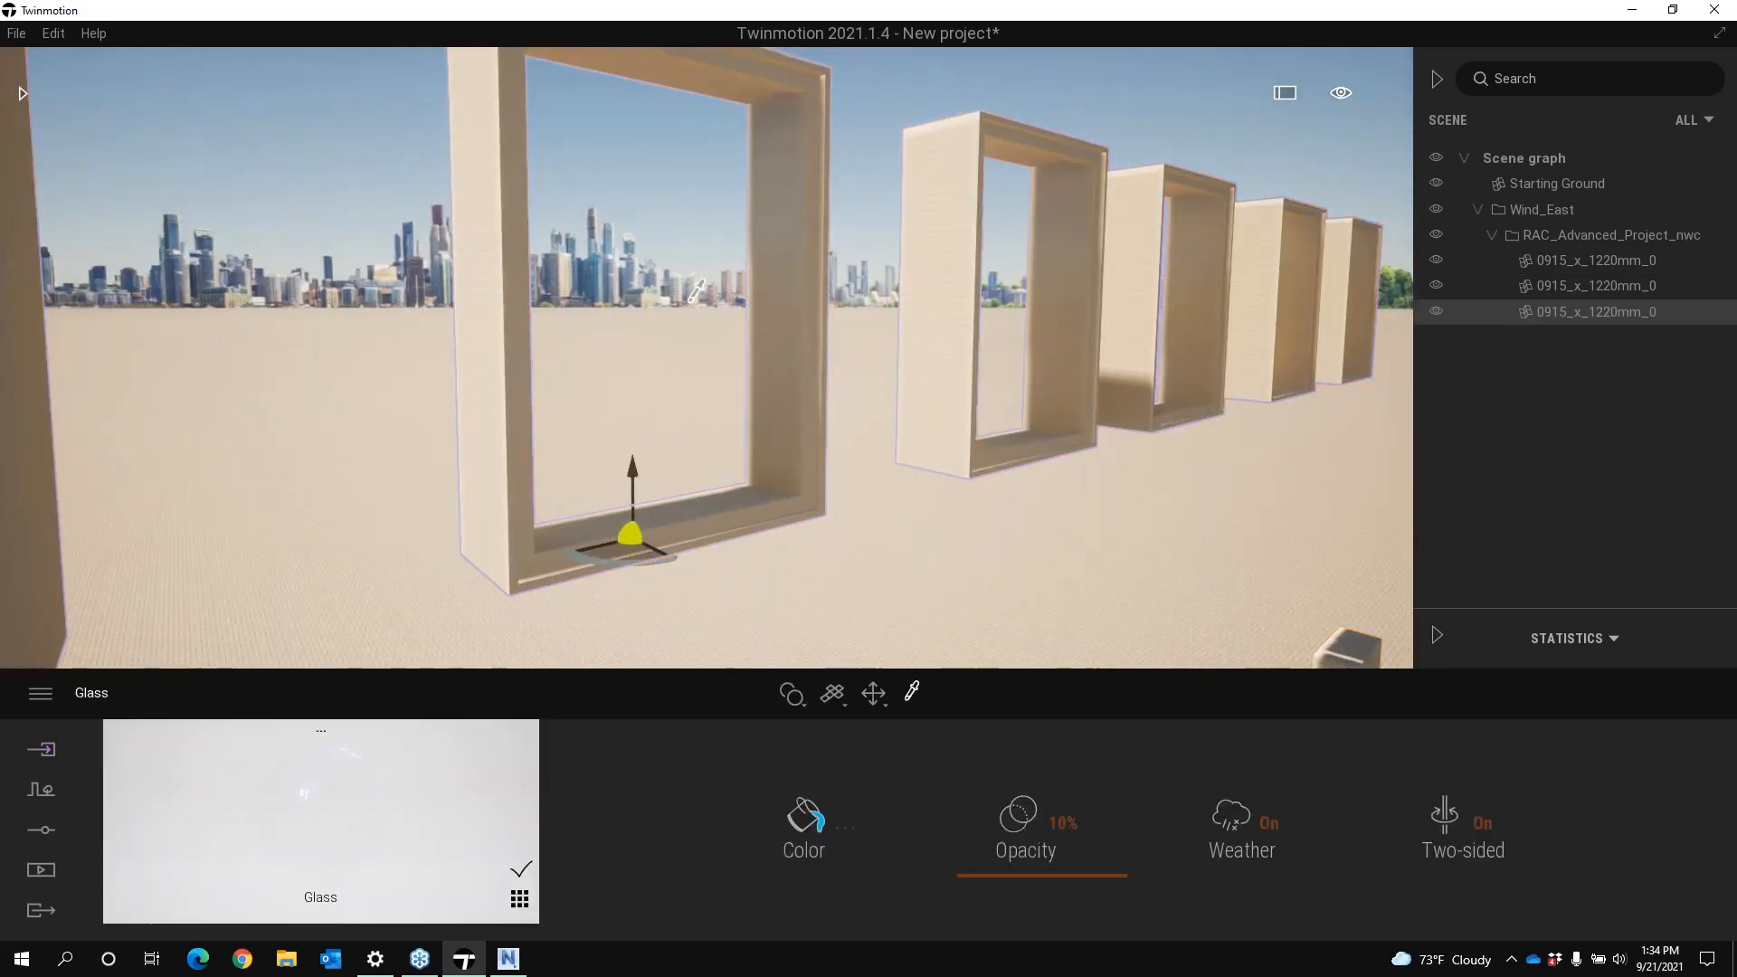
scroll(1017, 391, down, 4)
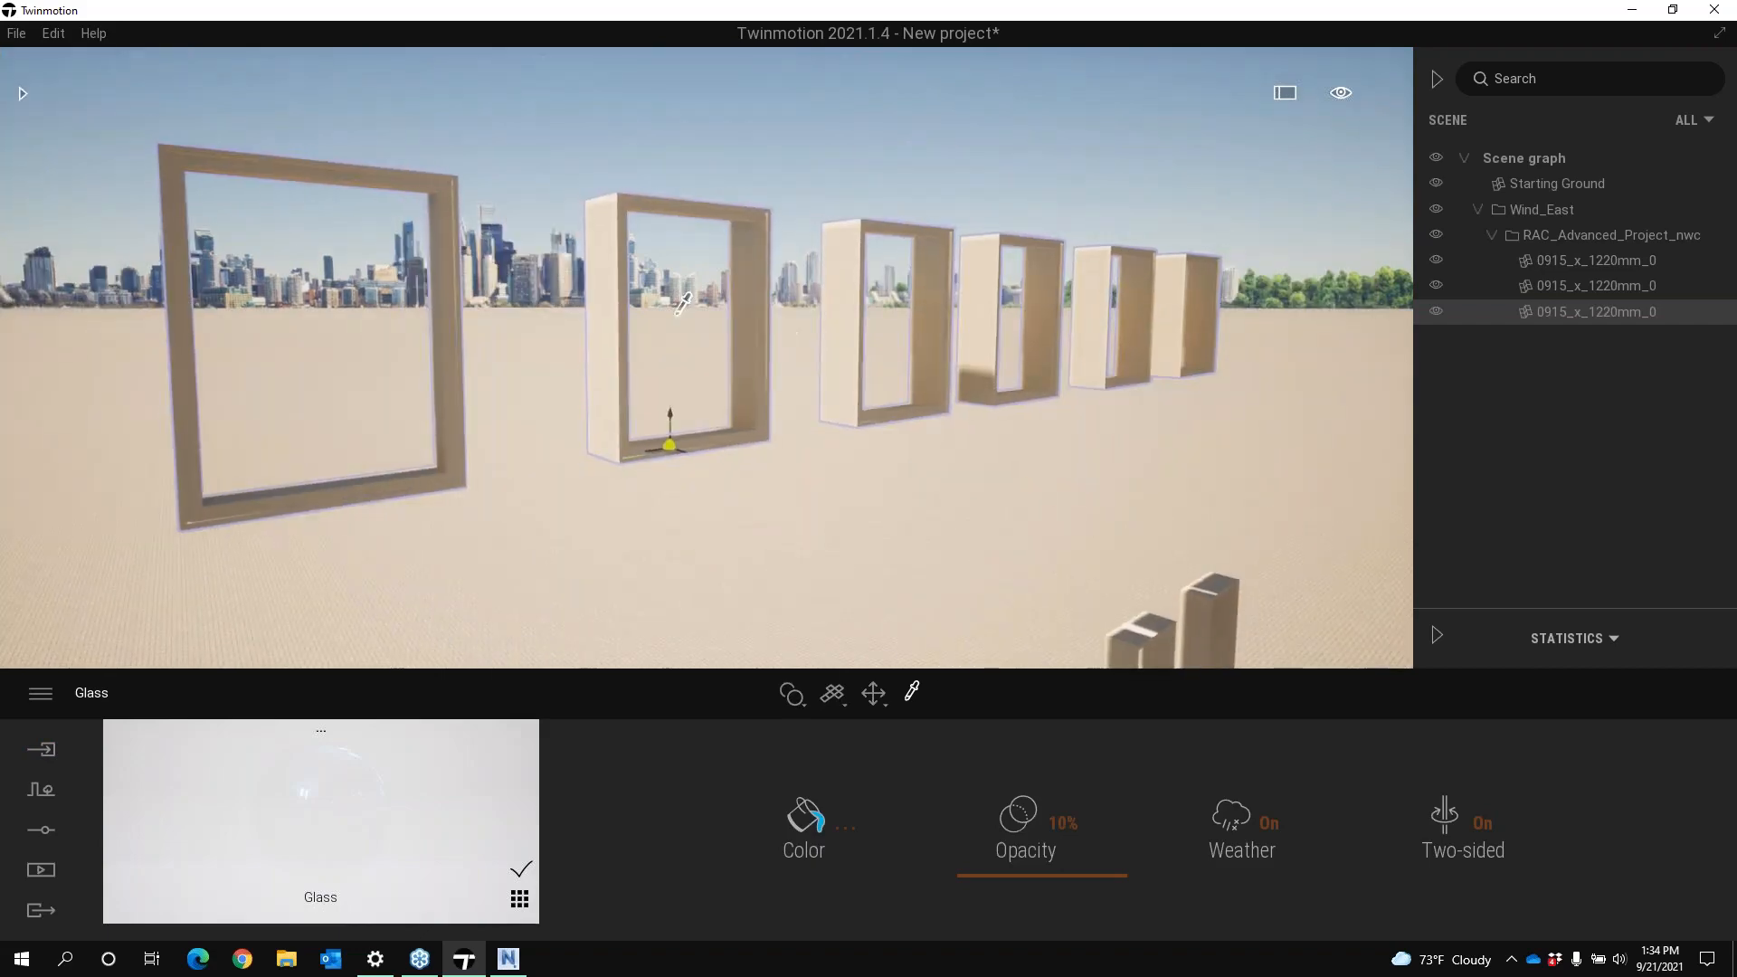
click(817, 831)
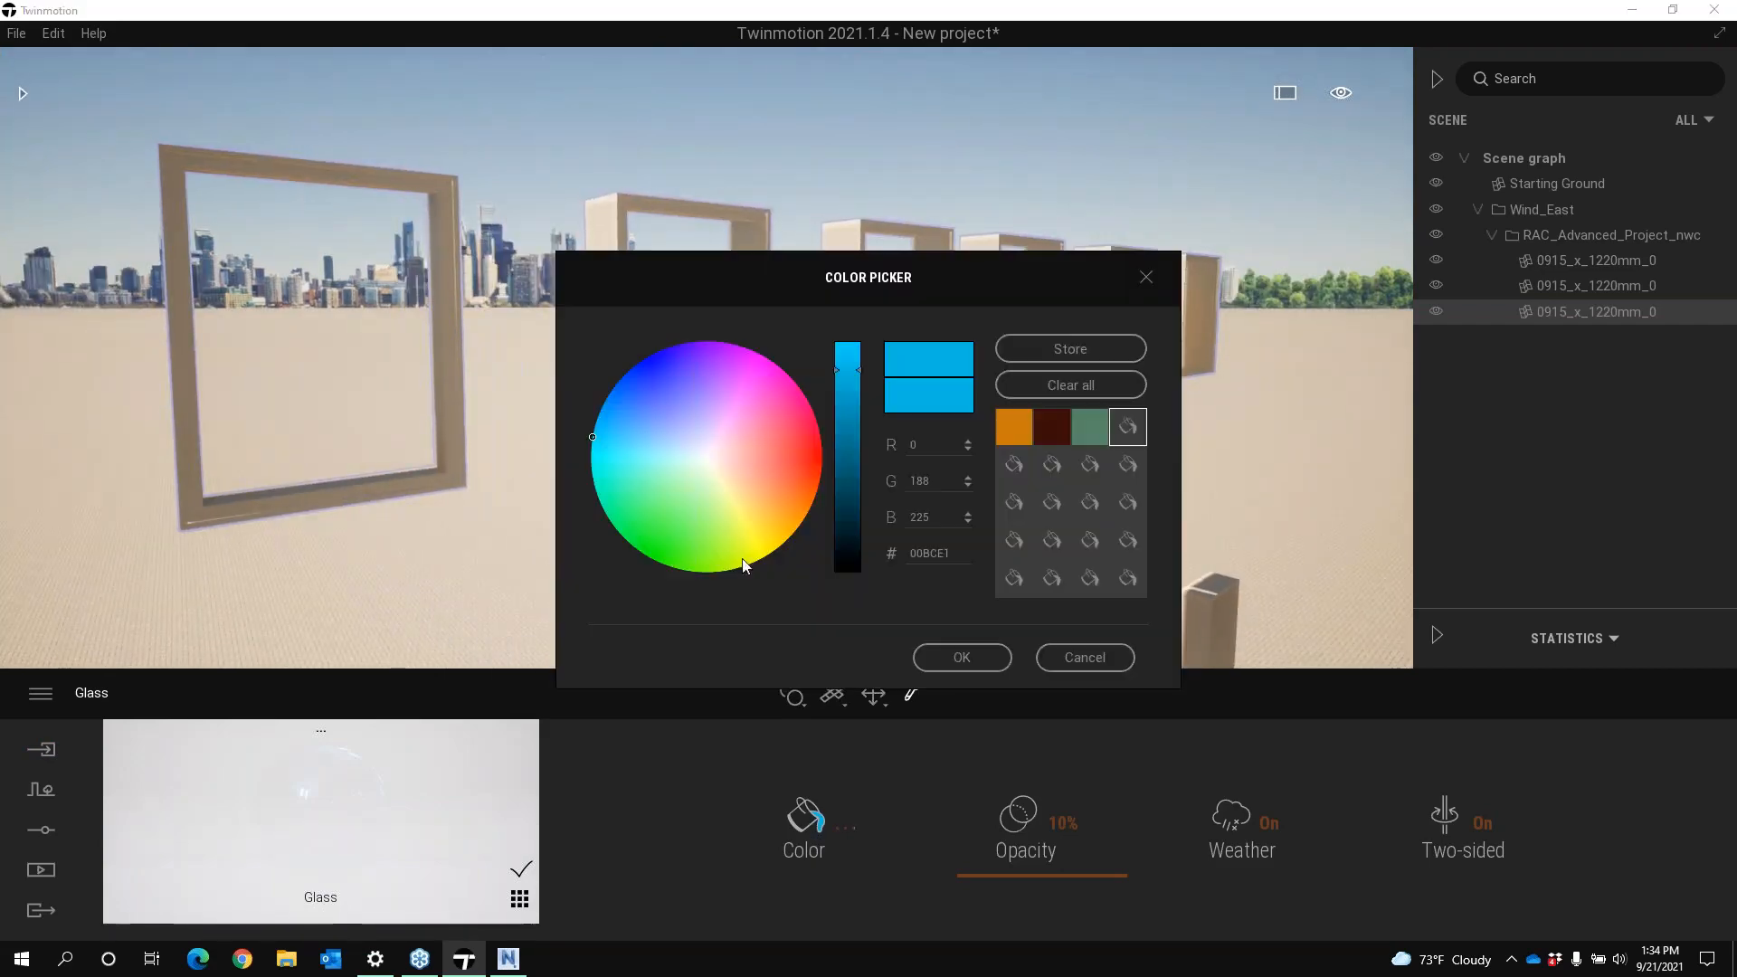
drag(644, 445, 690, 484)
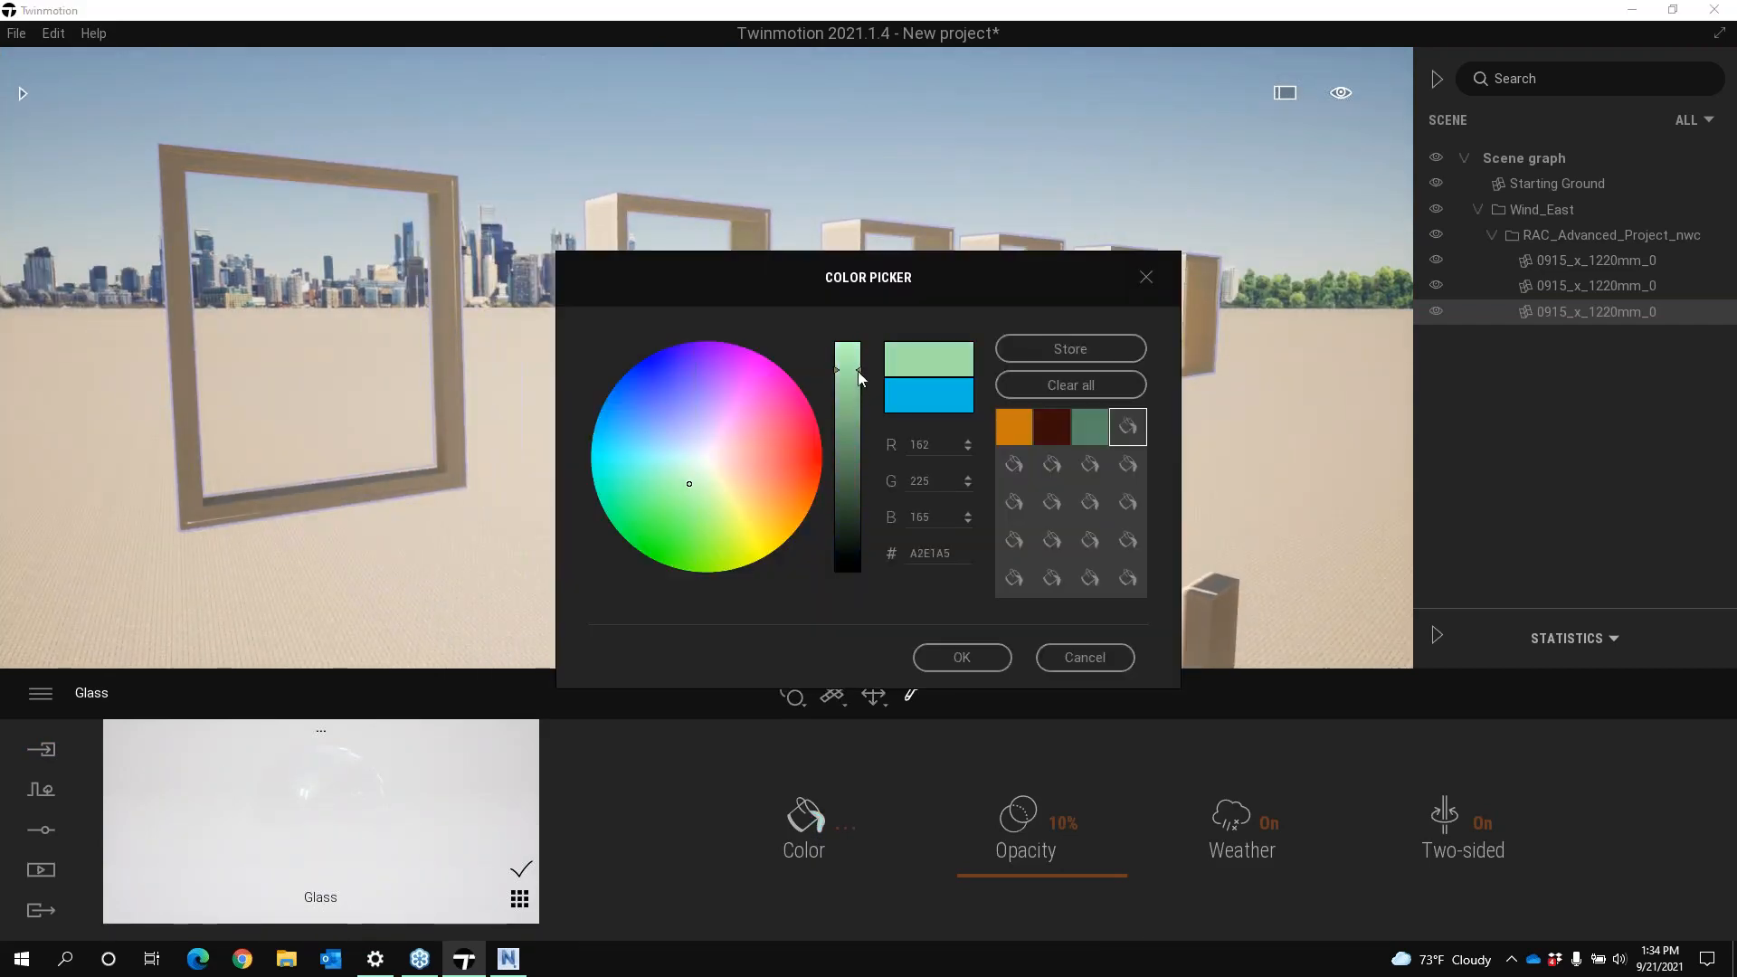
drag(858, 377, 877, 516)
click(948, 655)
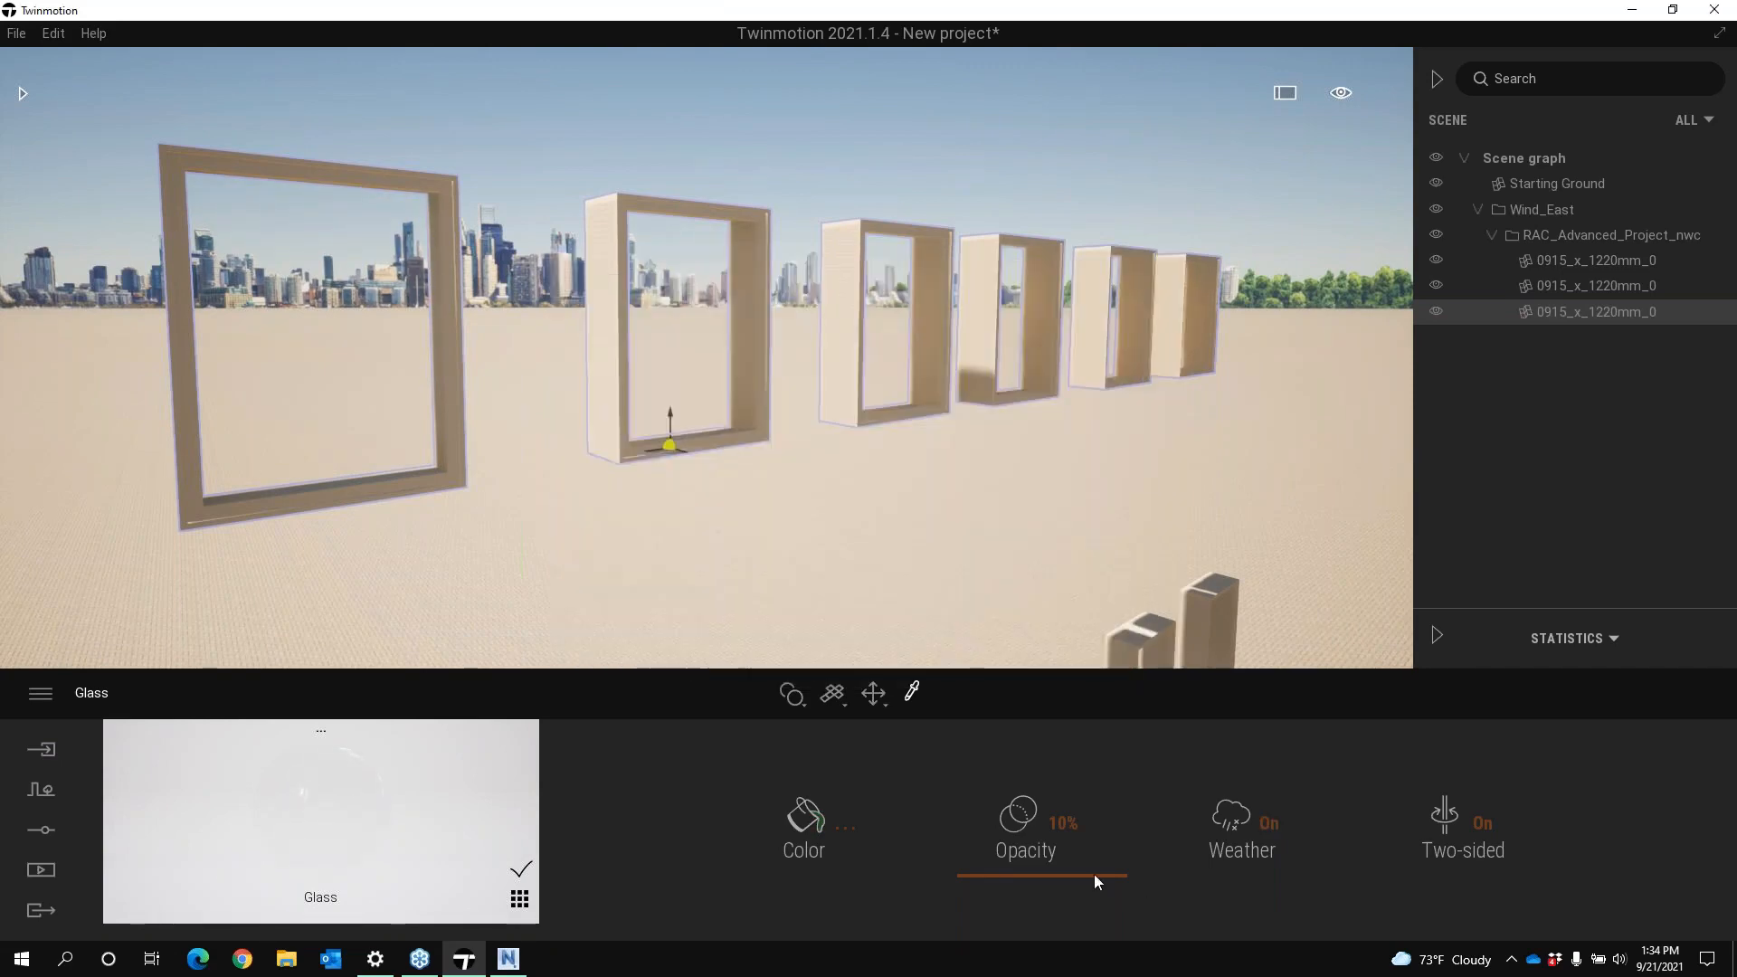
drag(1093, 882, 1086, 802)
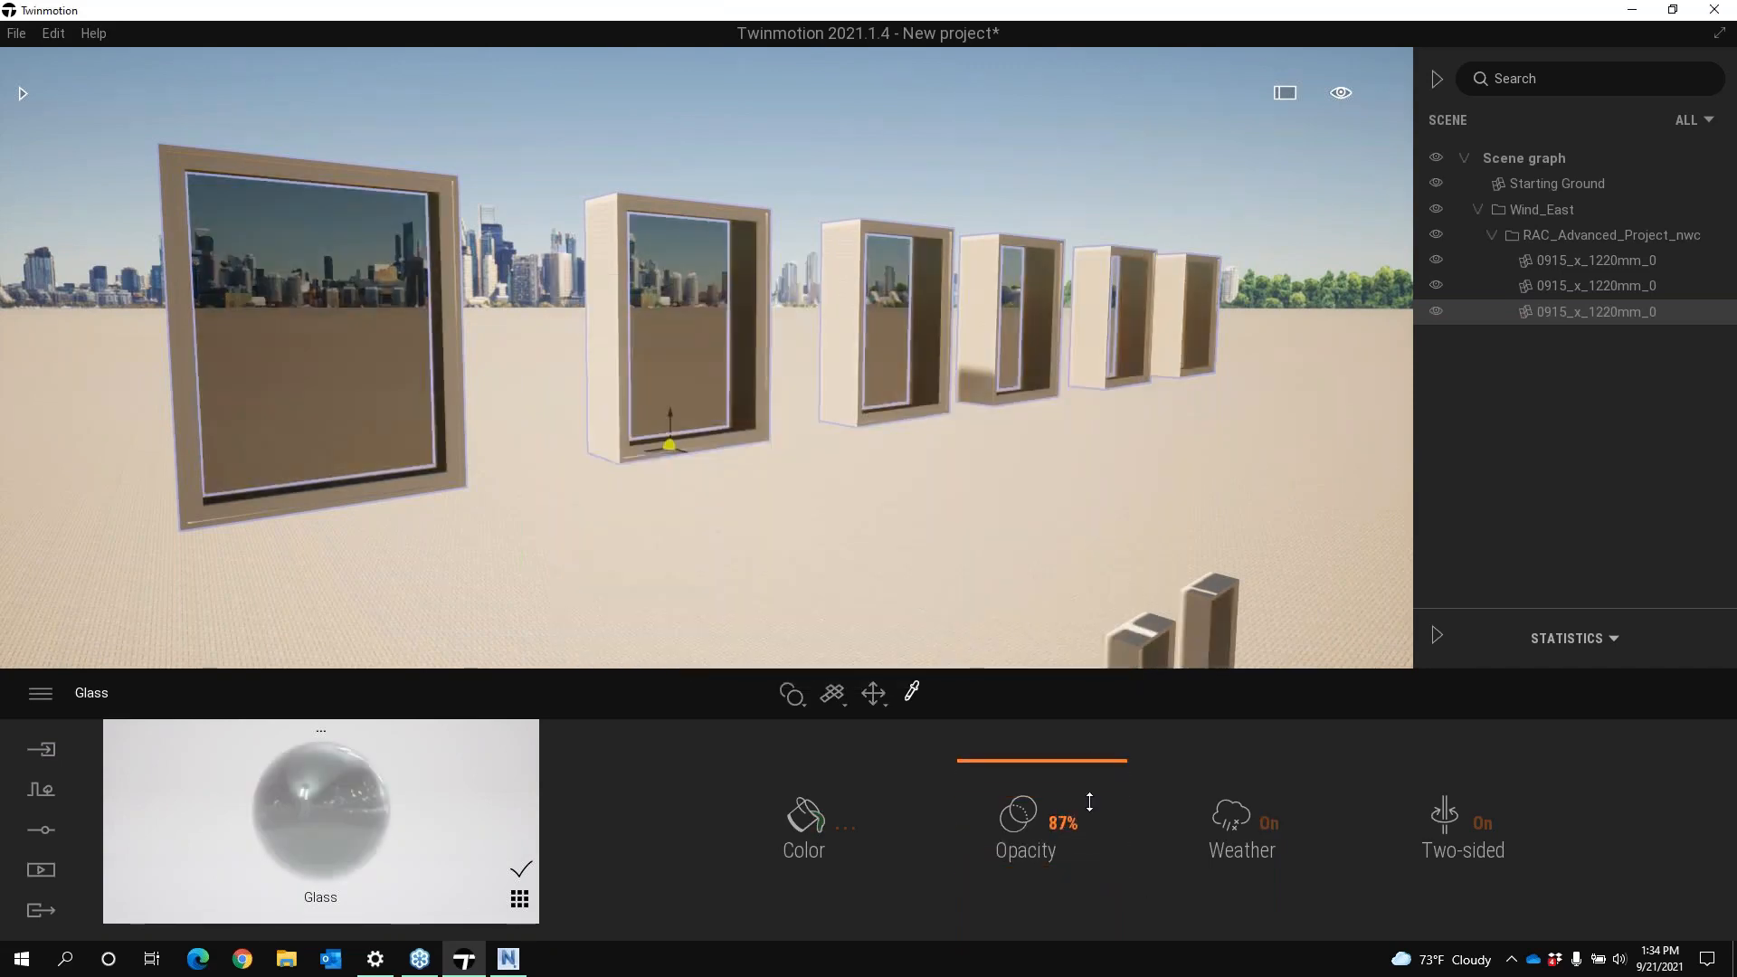
Return to Navisworks, close the Unreal Datasmith export settings and show the unselected items again
click(1633, 12)
drag(1518, 105, 1340, 142)
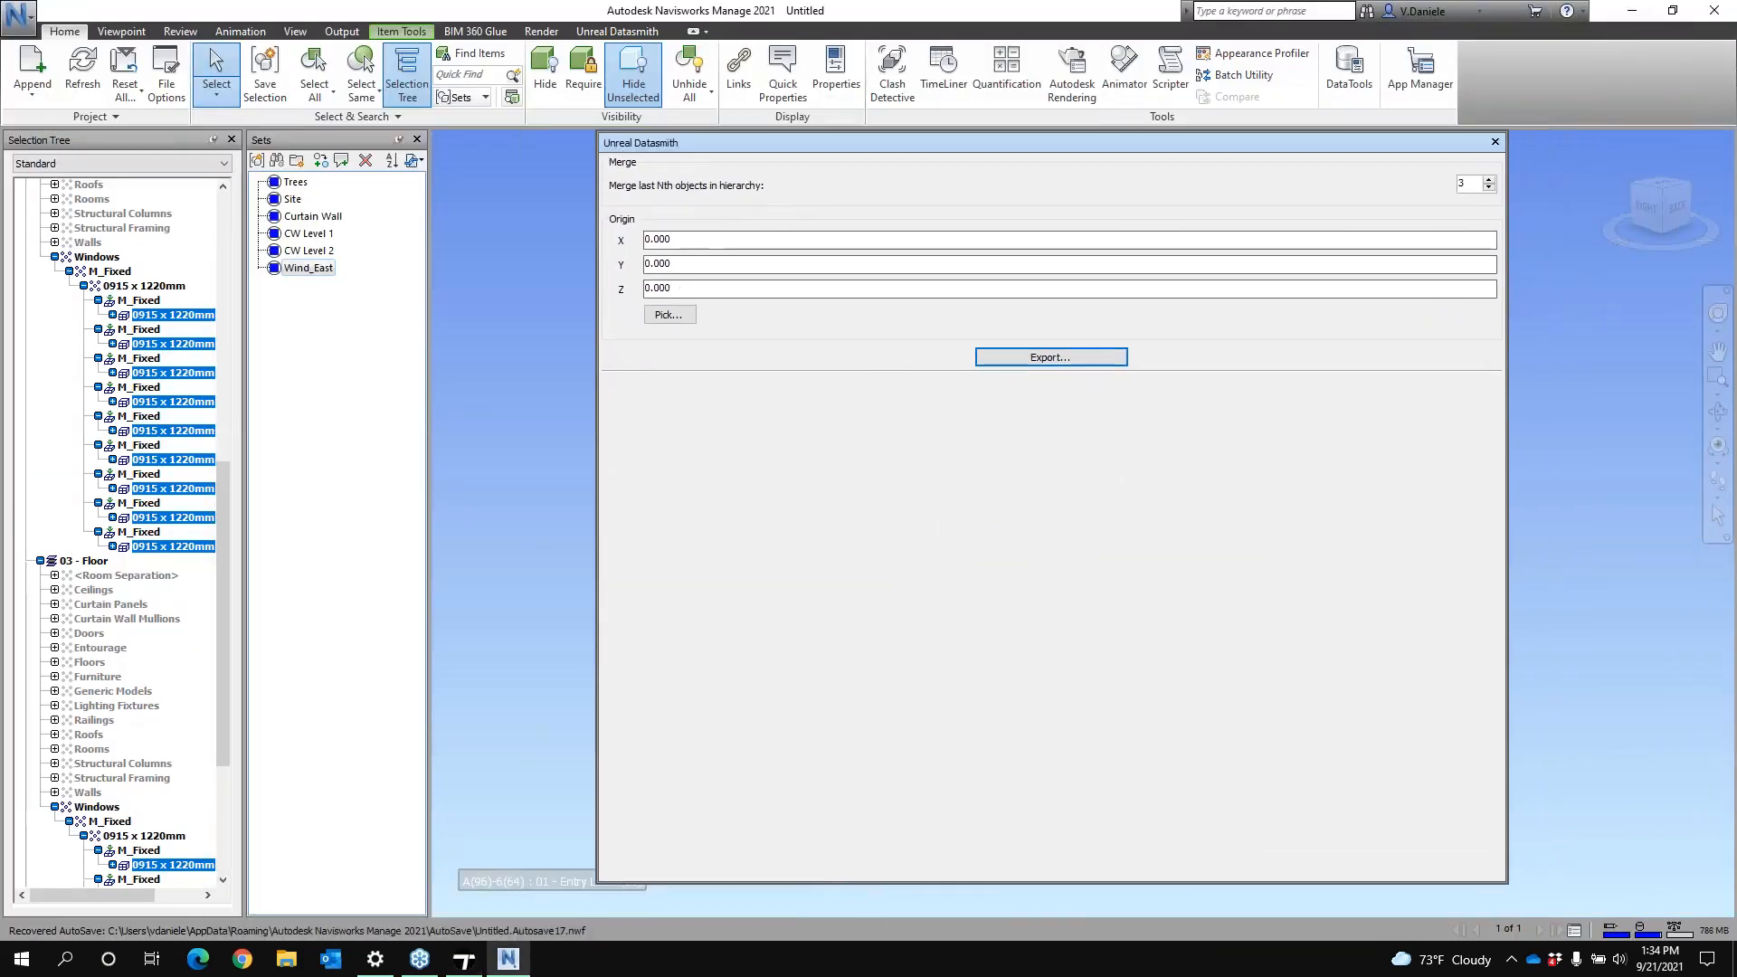
click(1495, 142)
click(633, 77)
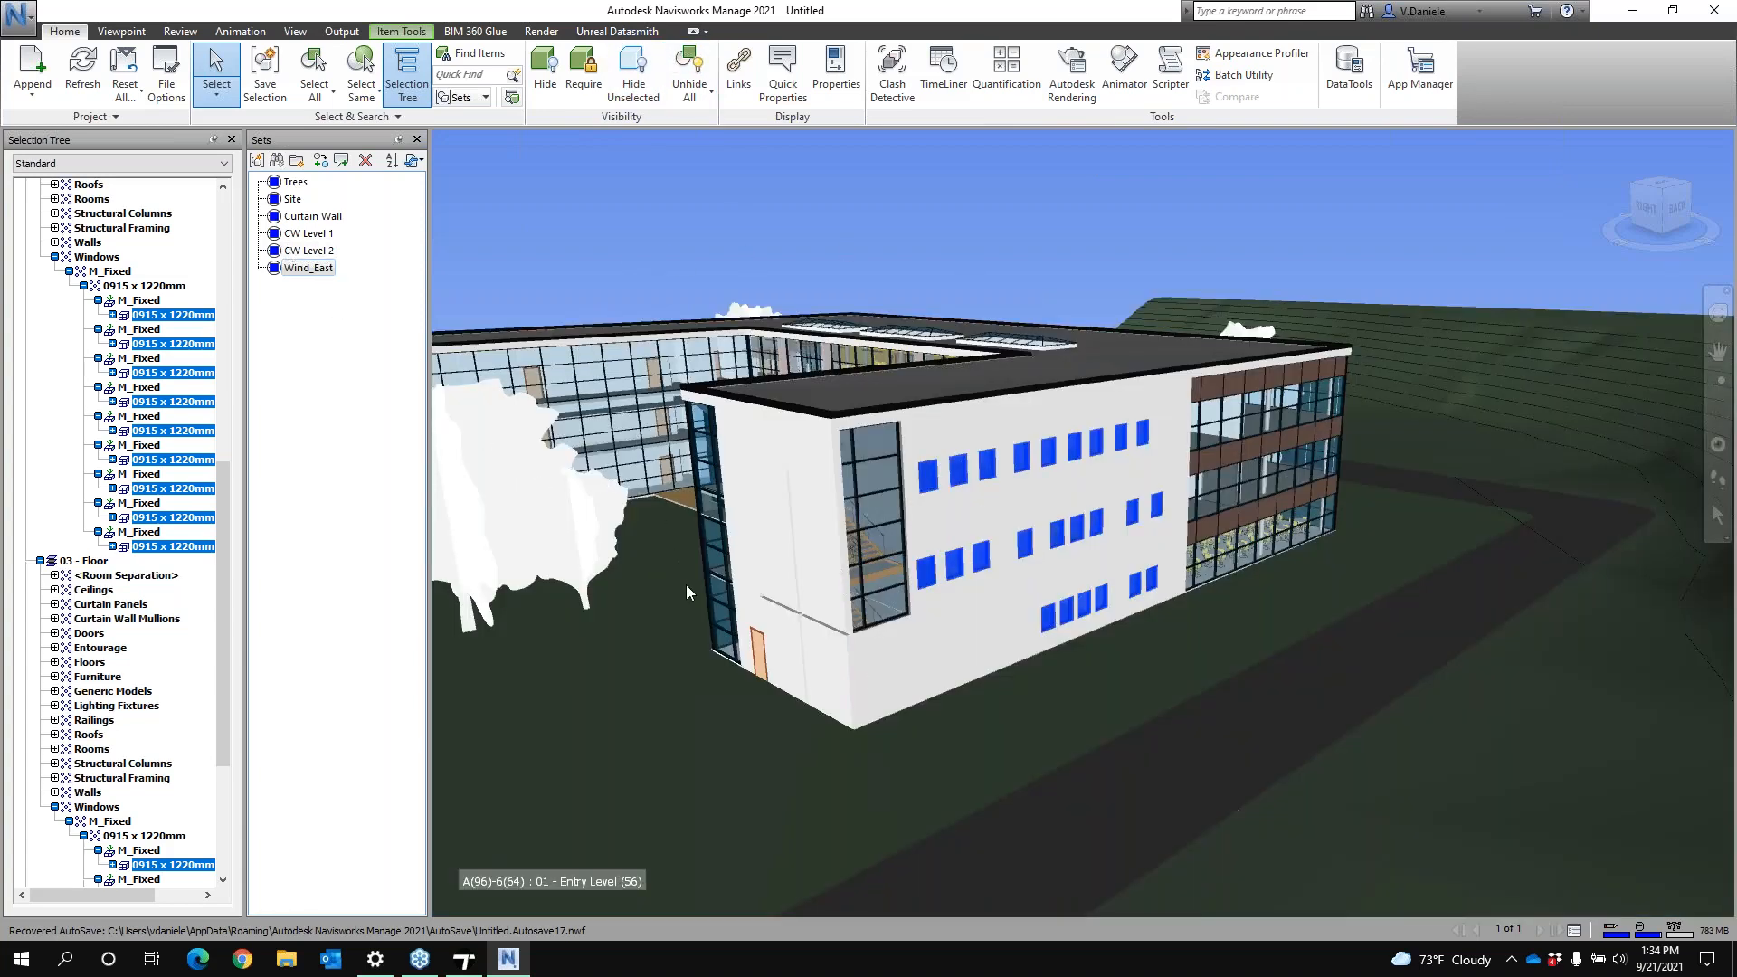
Select all saved sets from Trees through Wind_East, hide their items and review the remaining building
shift+click(295, 183)
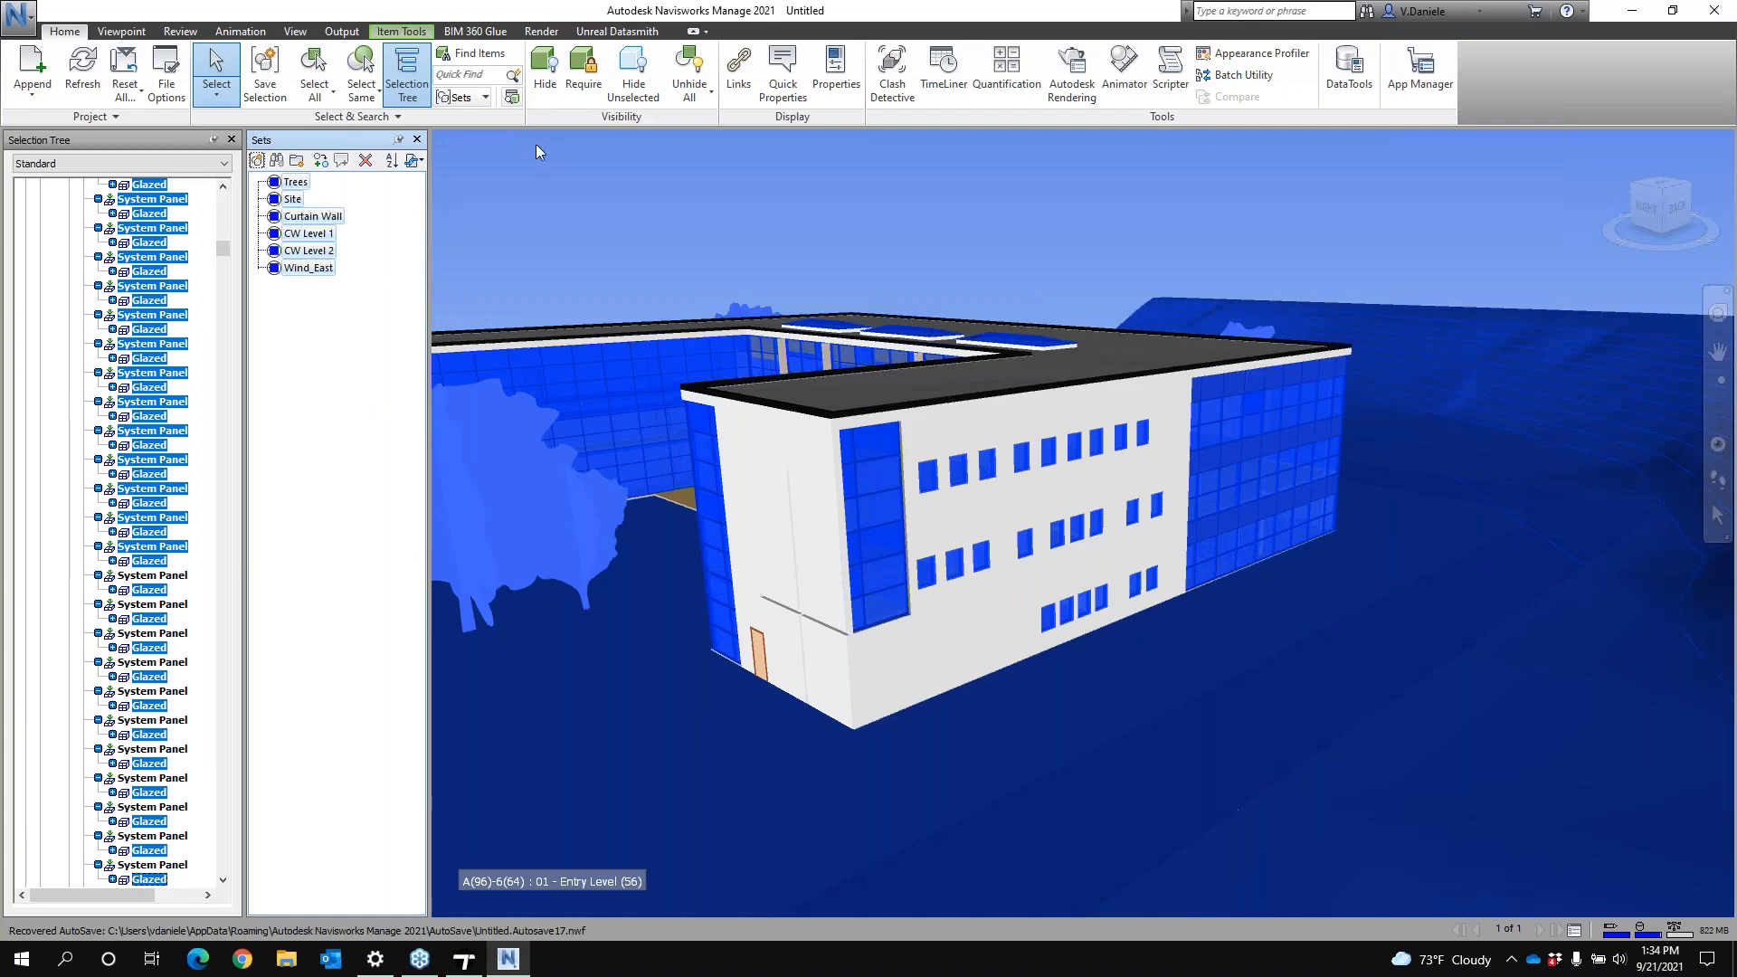
click(545, 73)
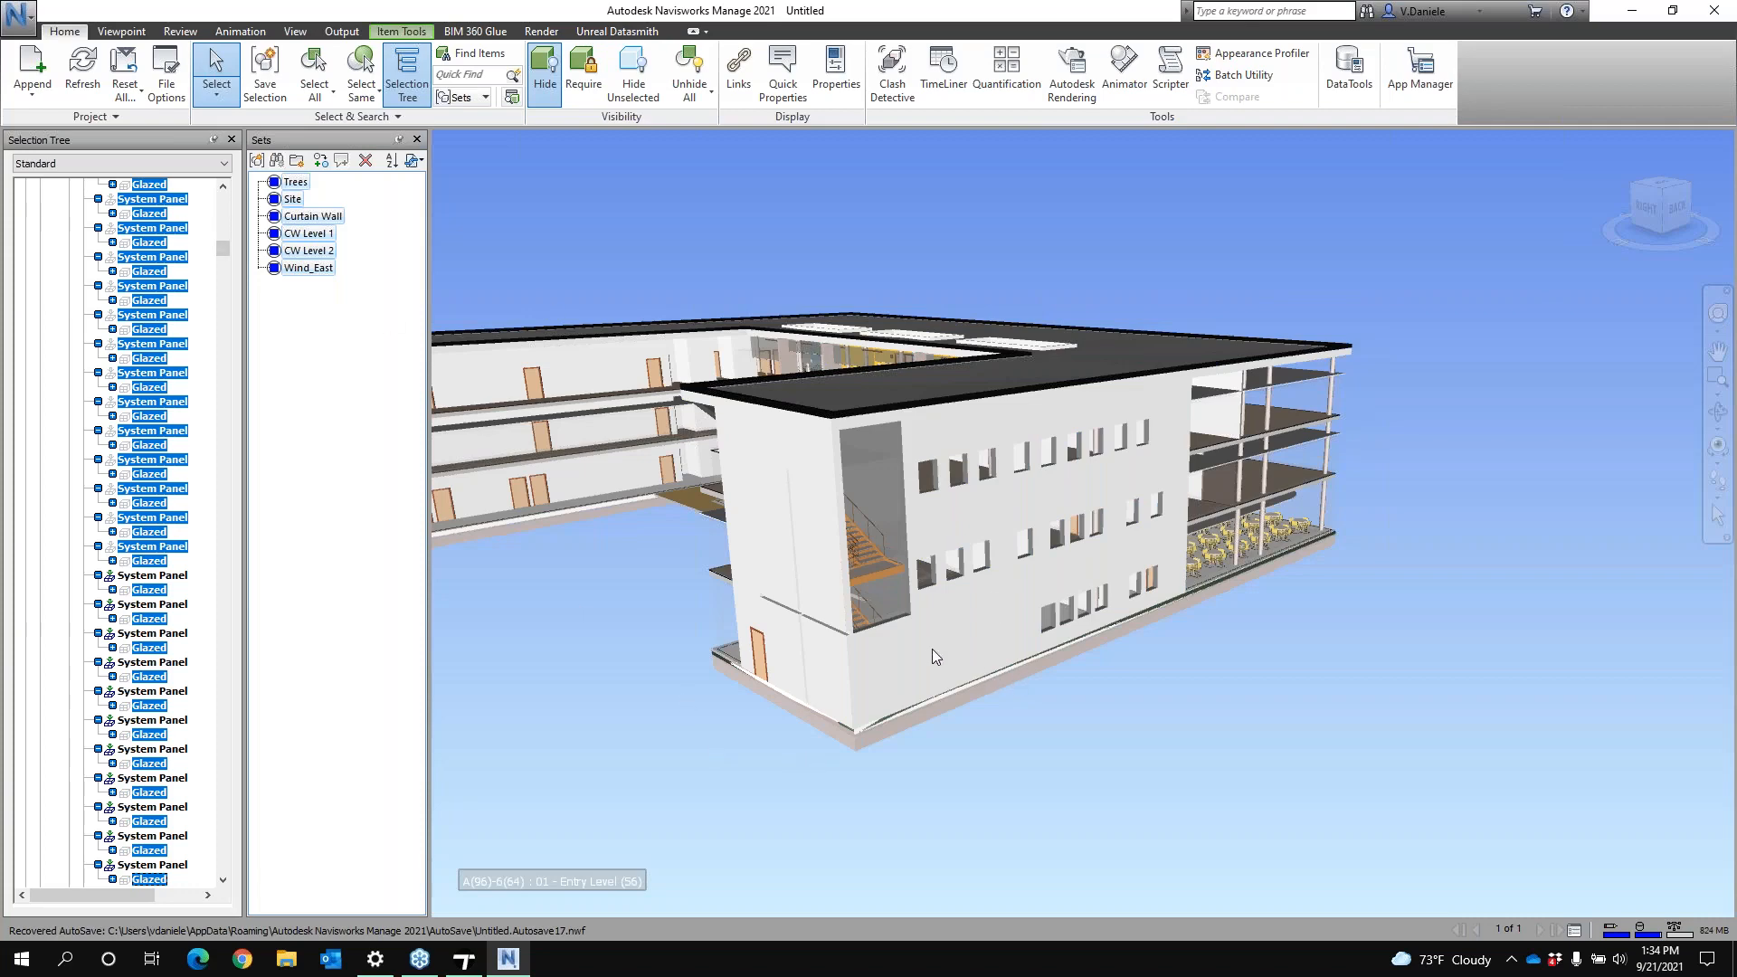
middle_drag(932, 648, 1094, 691)
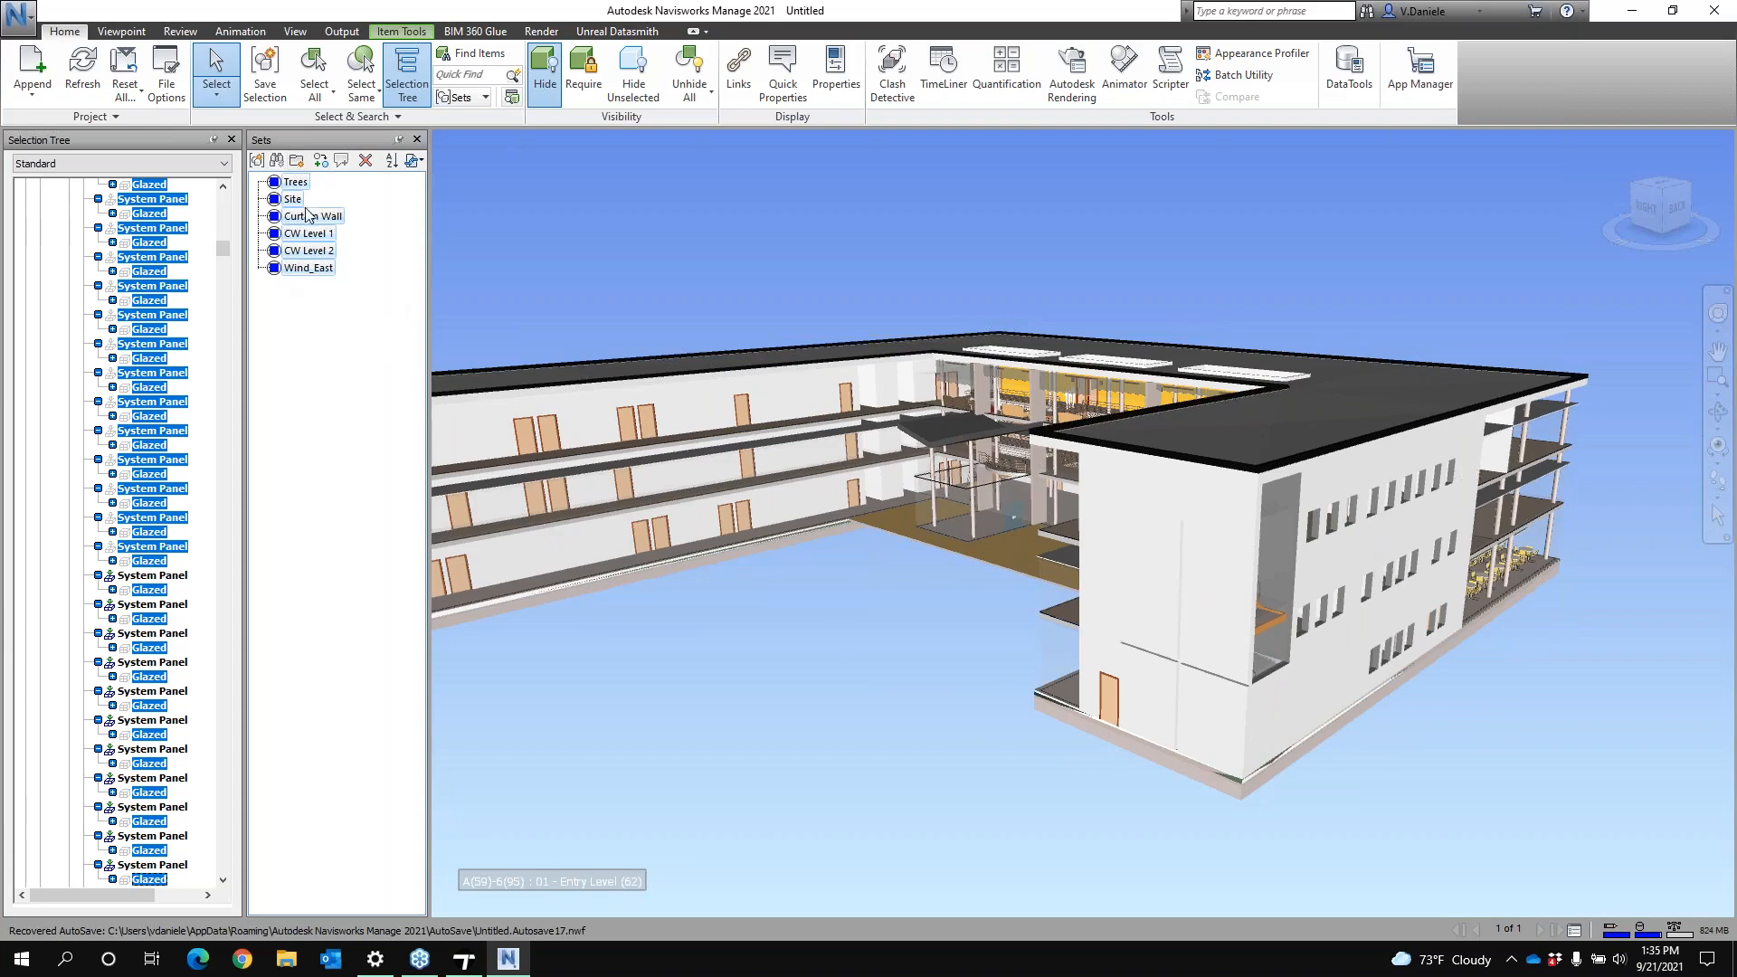
scroll(1235, 626, up, 3)
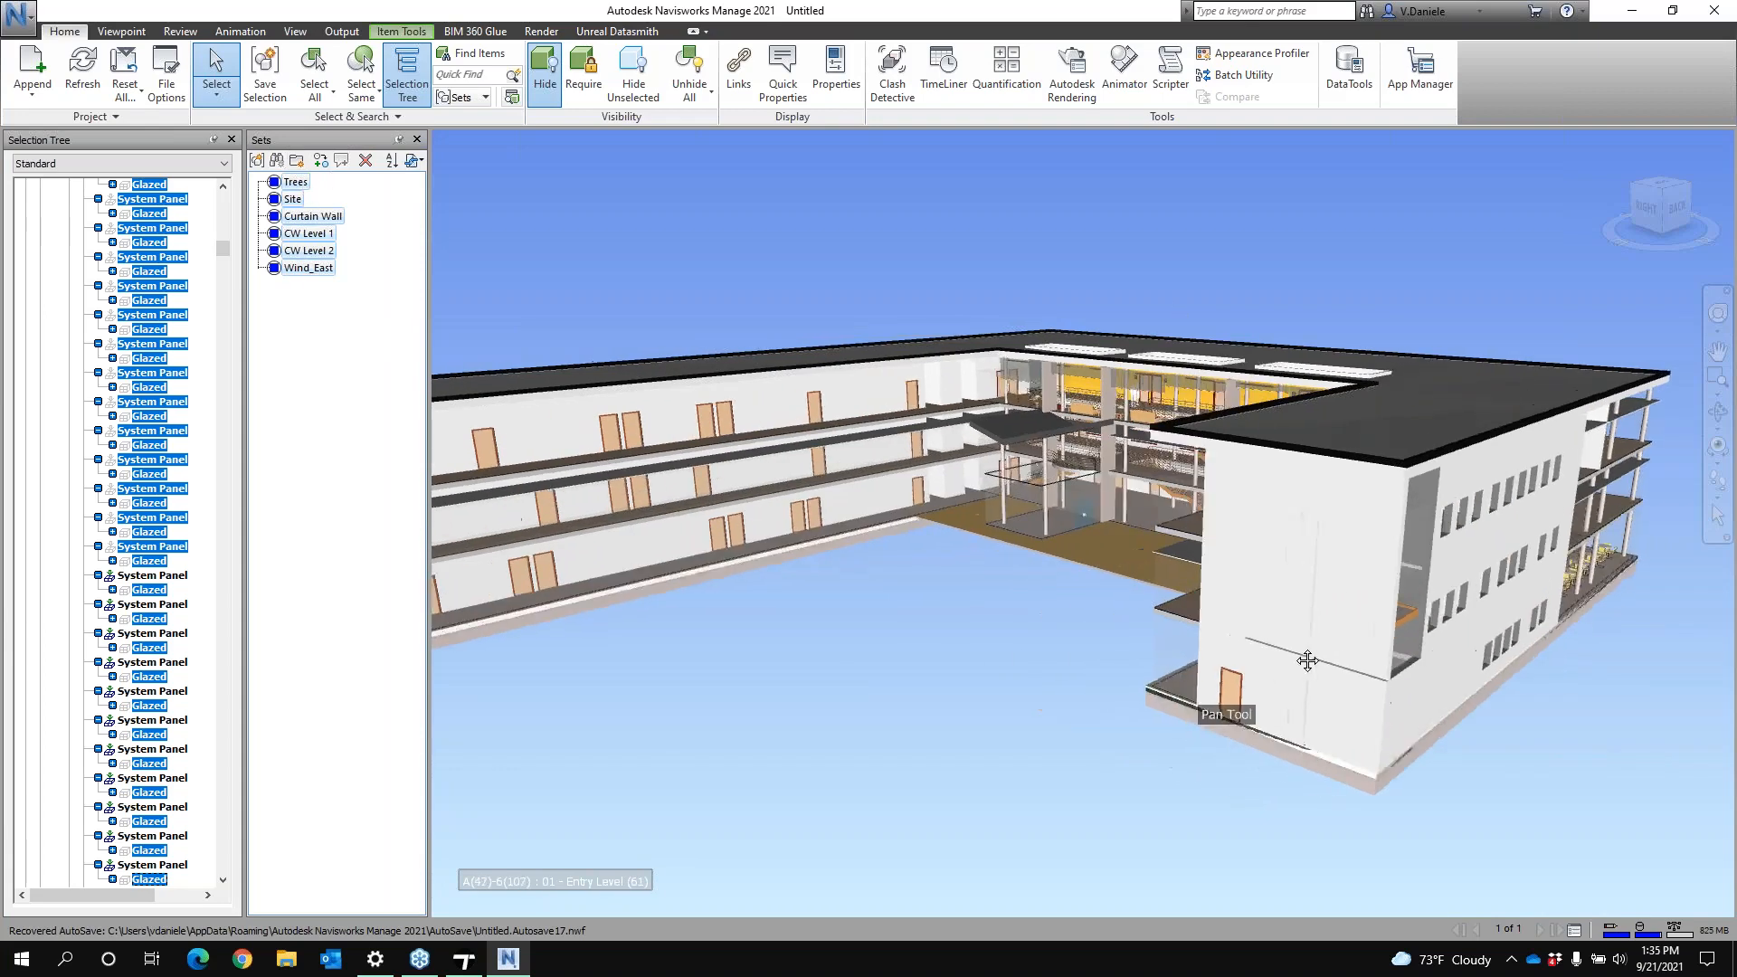
scroll(1235, 626, down, 5)
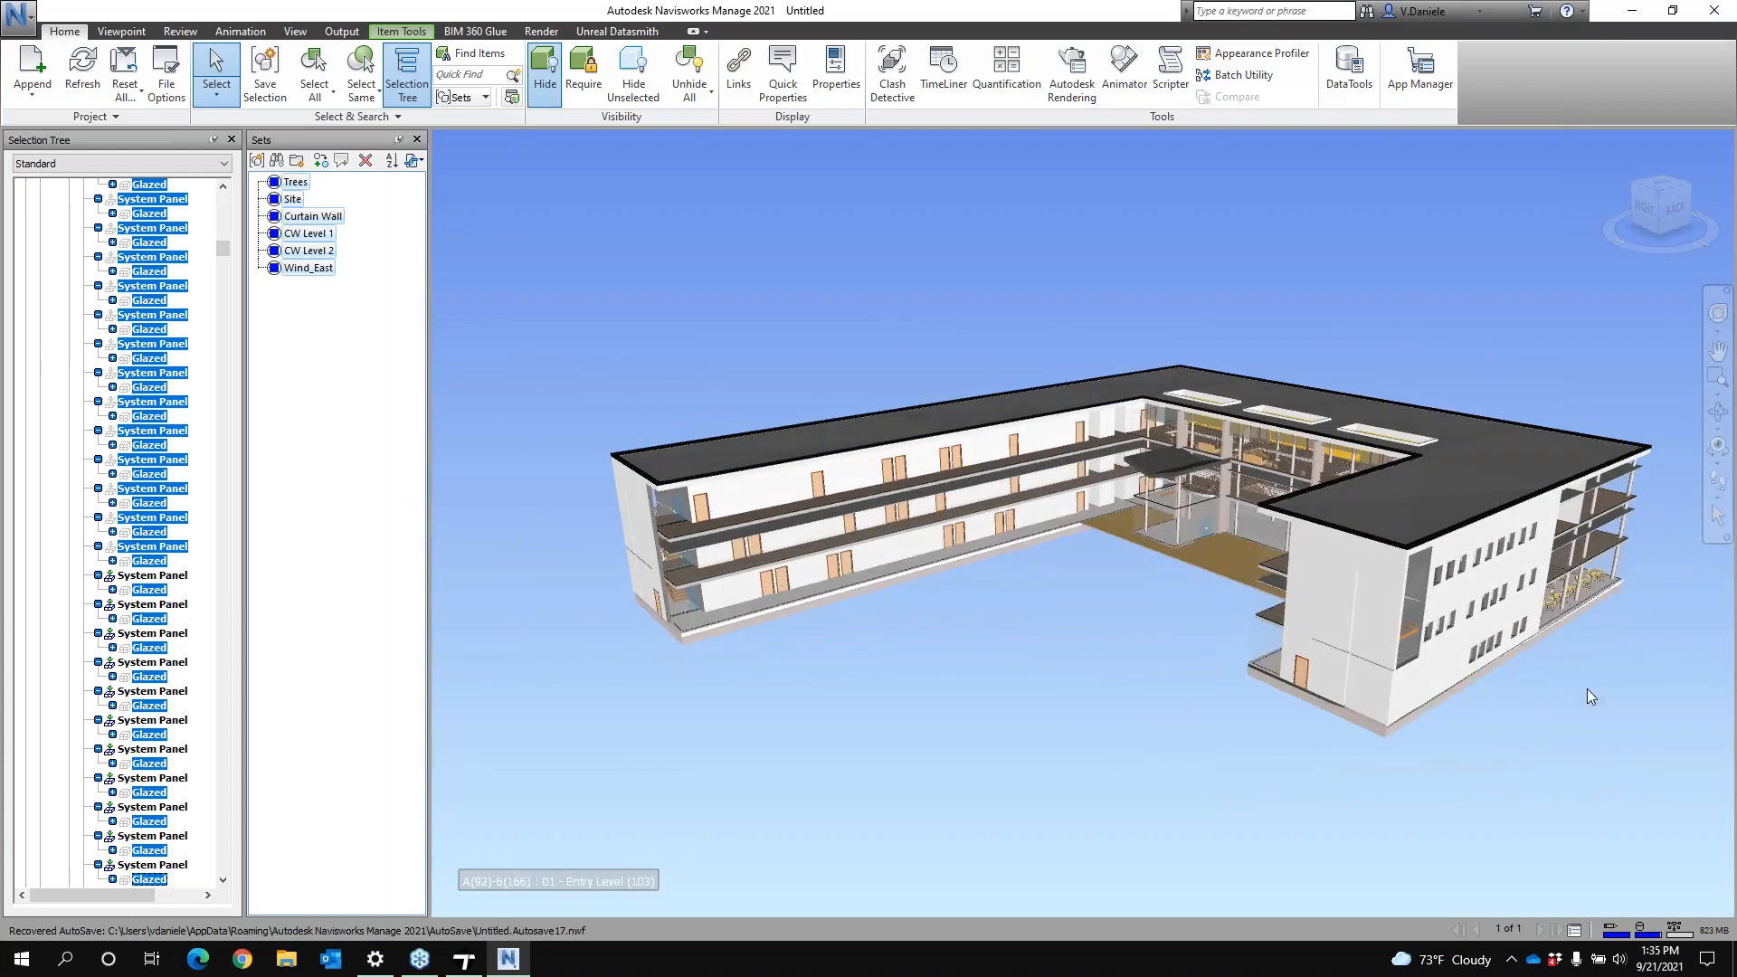
Export the remaining building with Datasmith Export as Main_bldg into the _Twinmotion Event_92121 folder
middle_drag(1518, 683, 1488, 686)
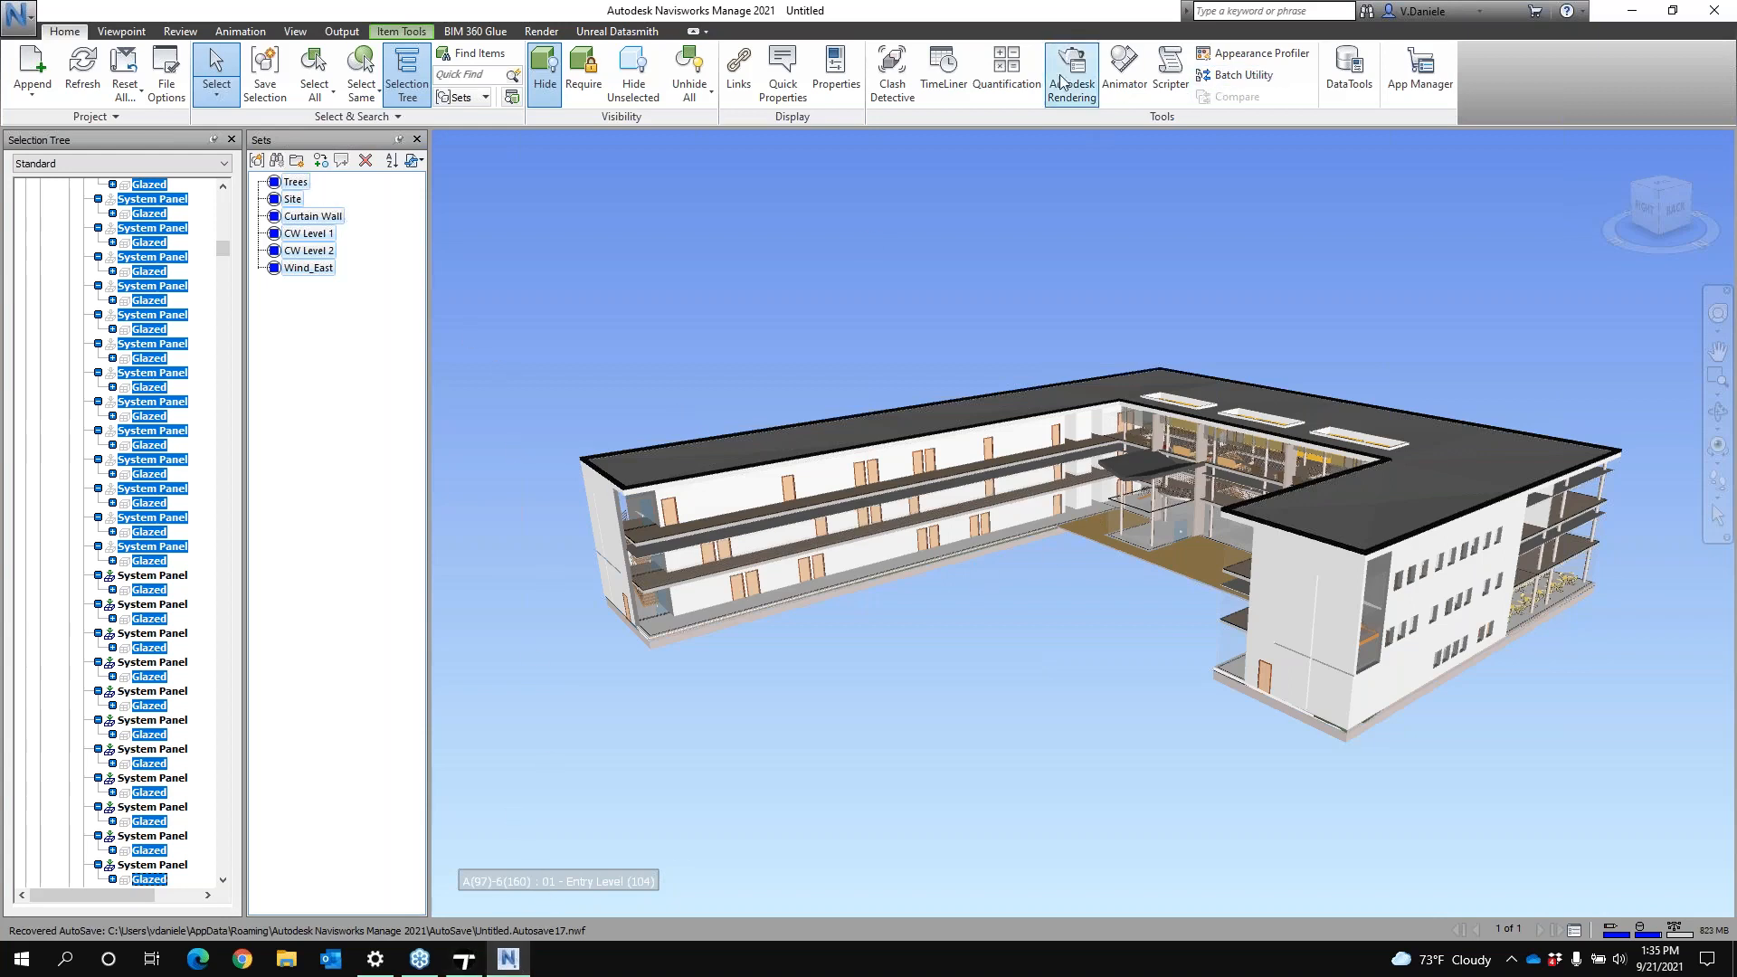
middle_drag(1046, 634, 1028, 660)
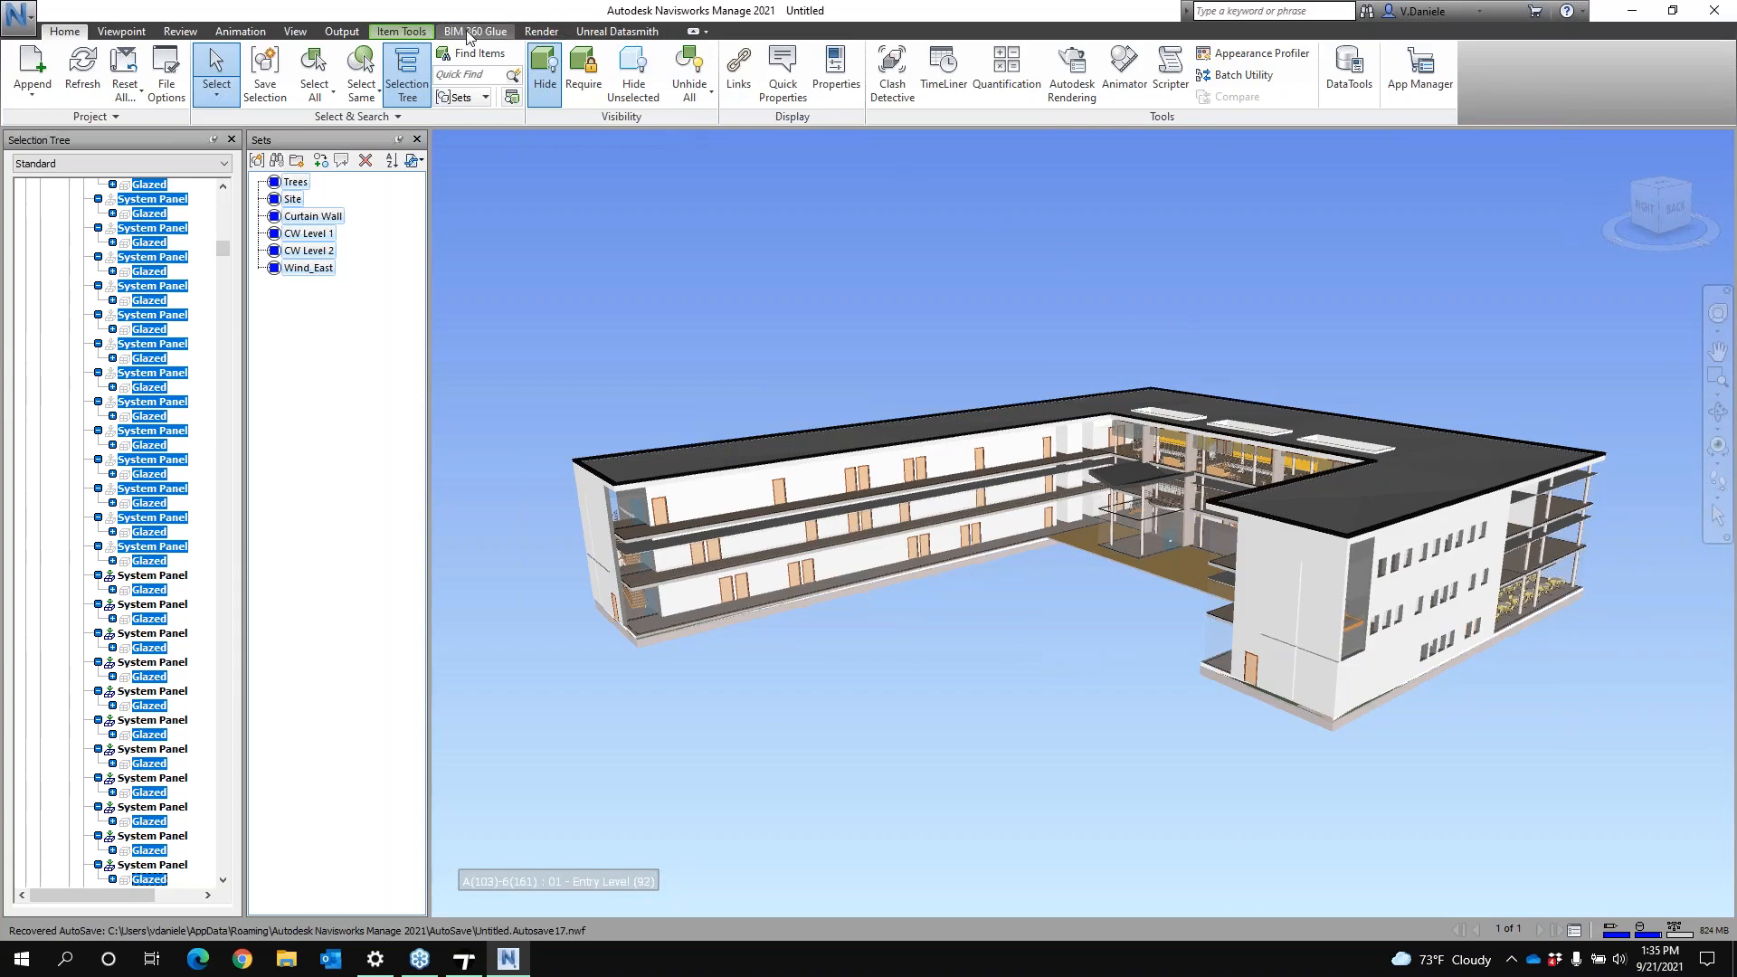
click(603, 32)
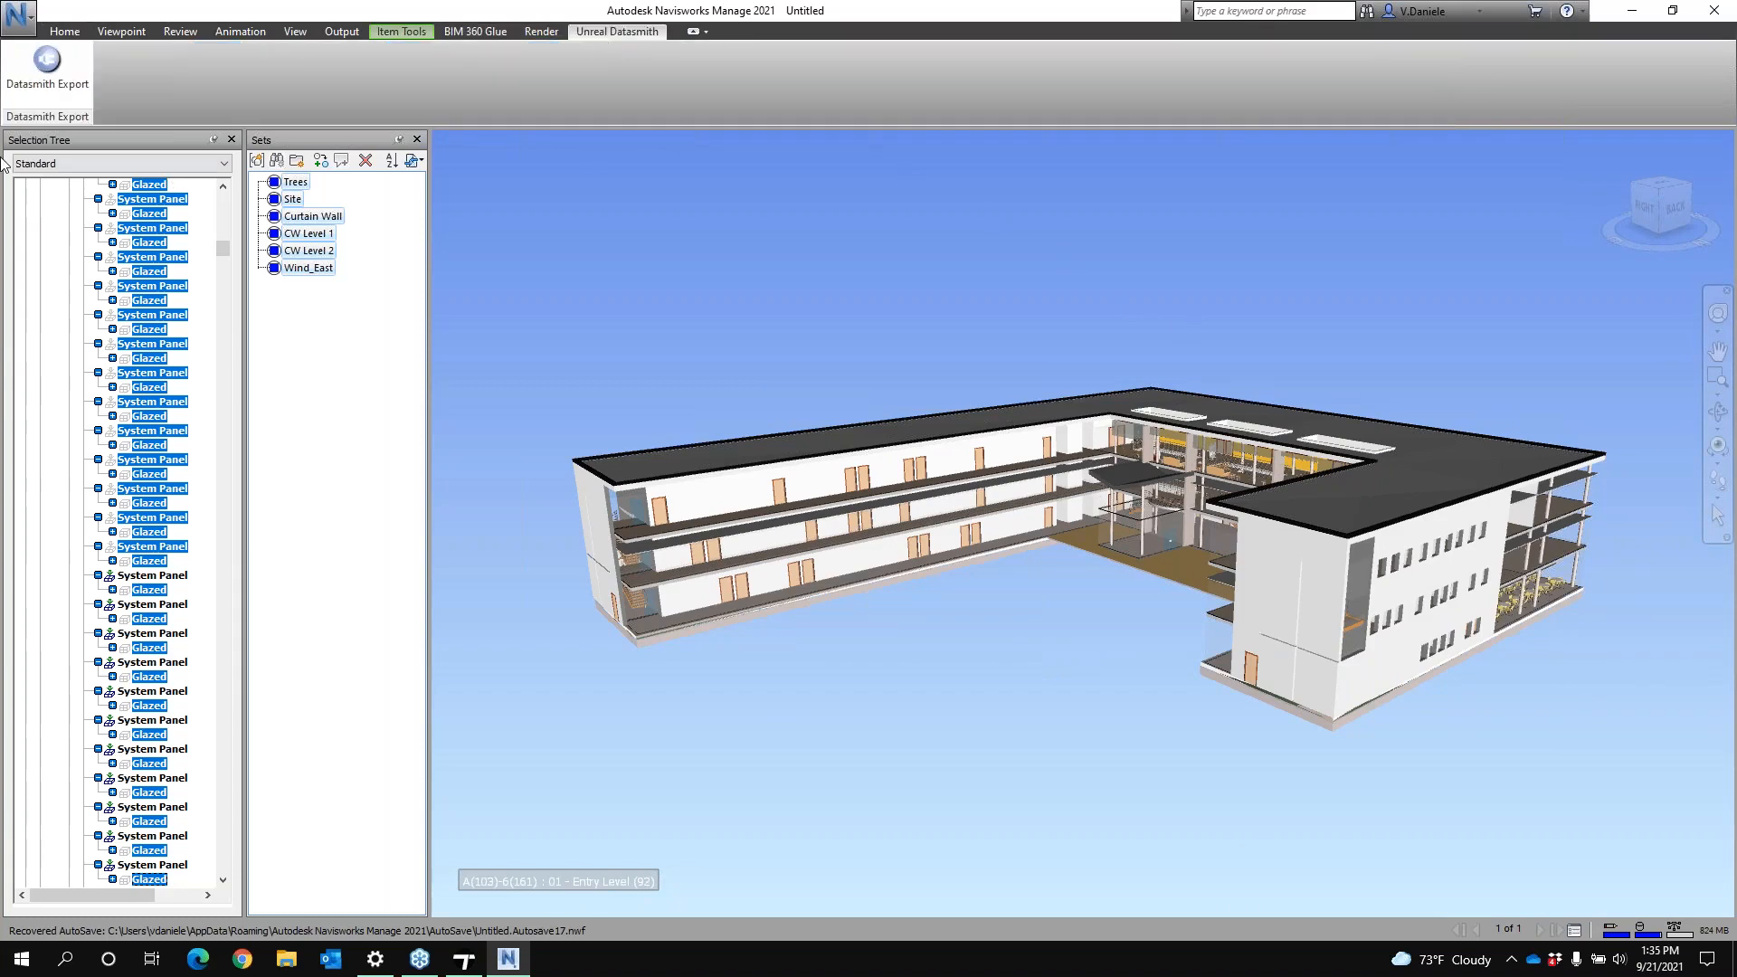
click(47, 64)
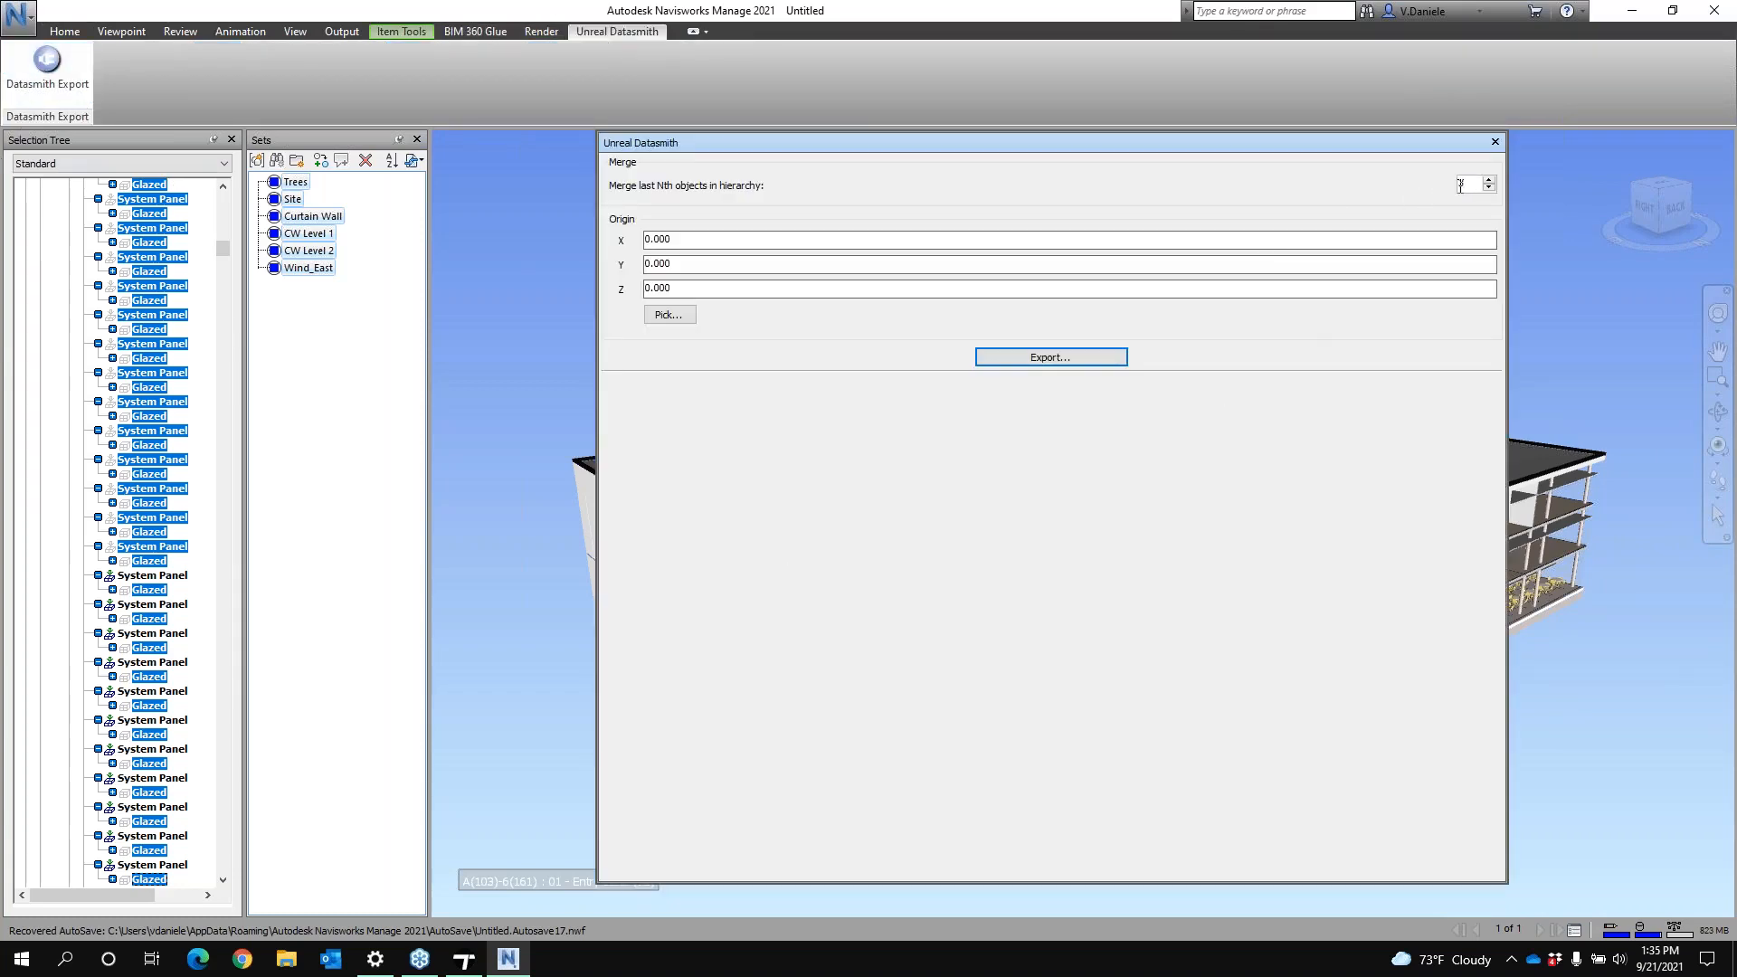
click(1081, 359)
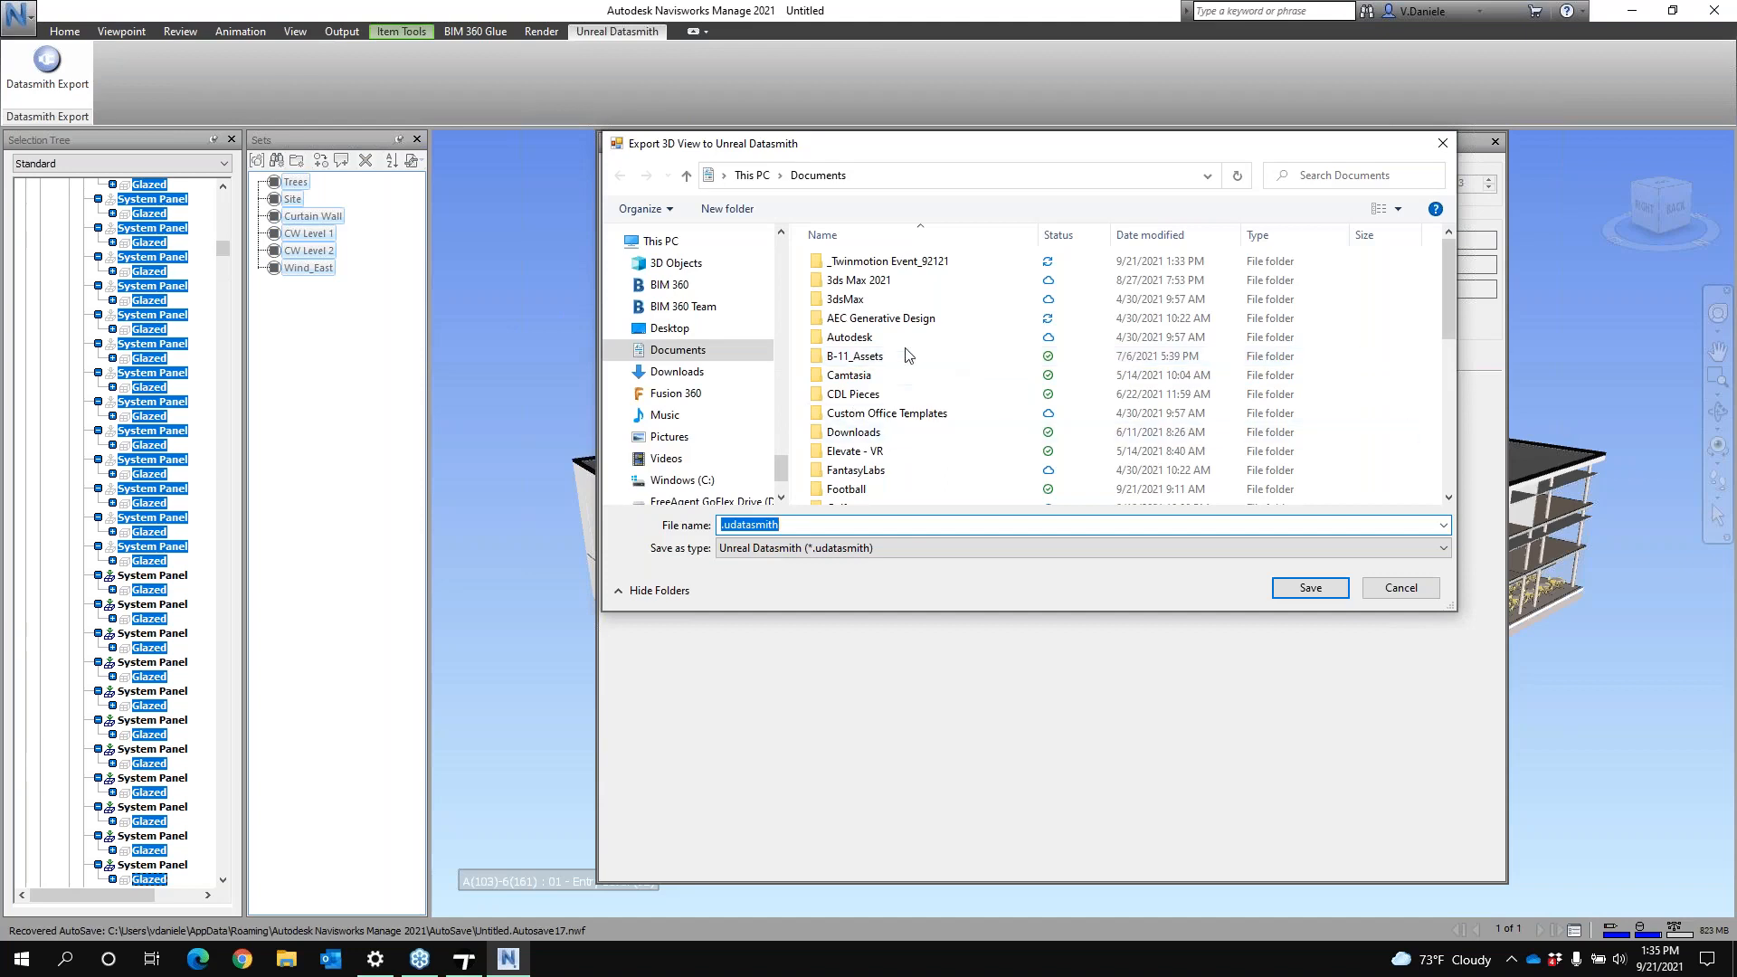
double_click(902, 264)
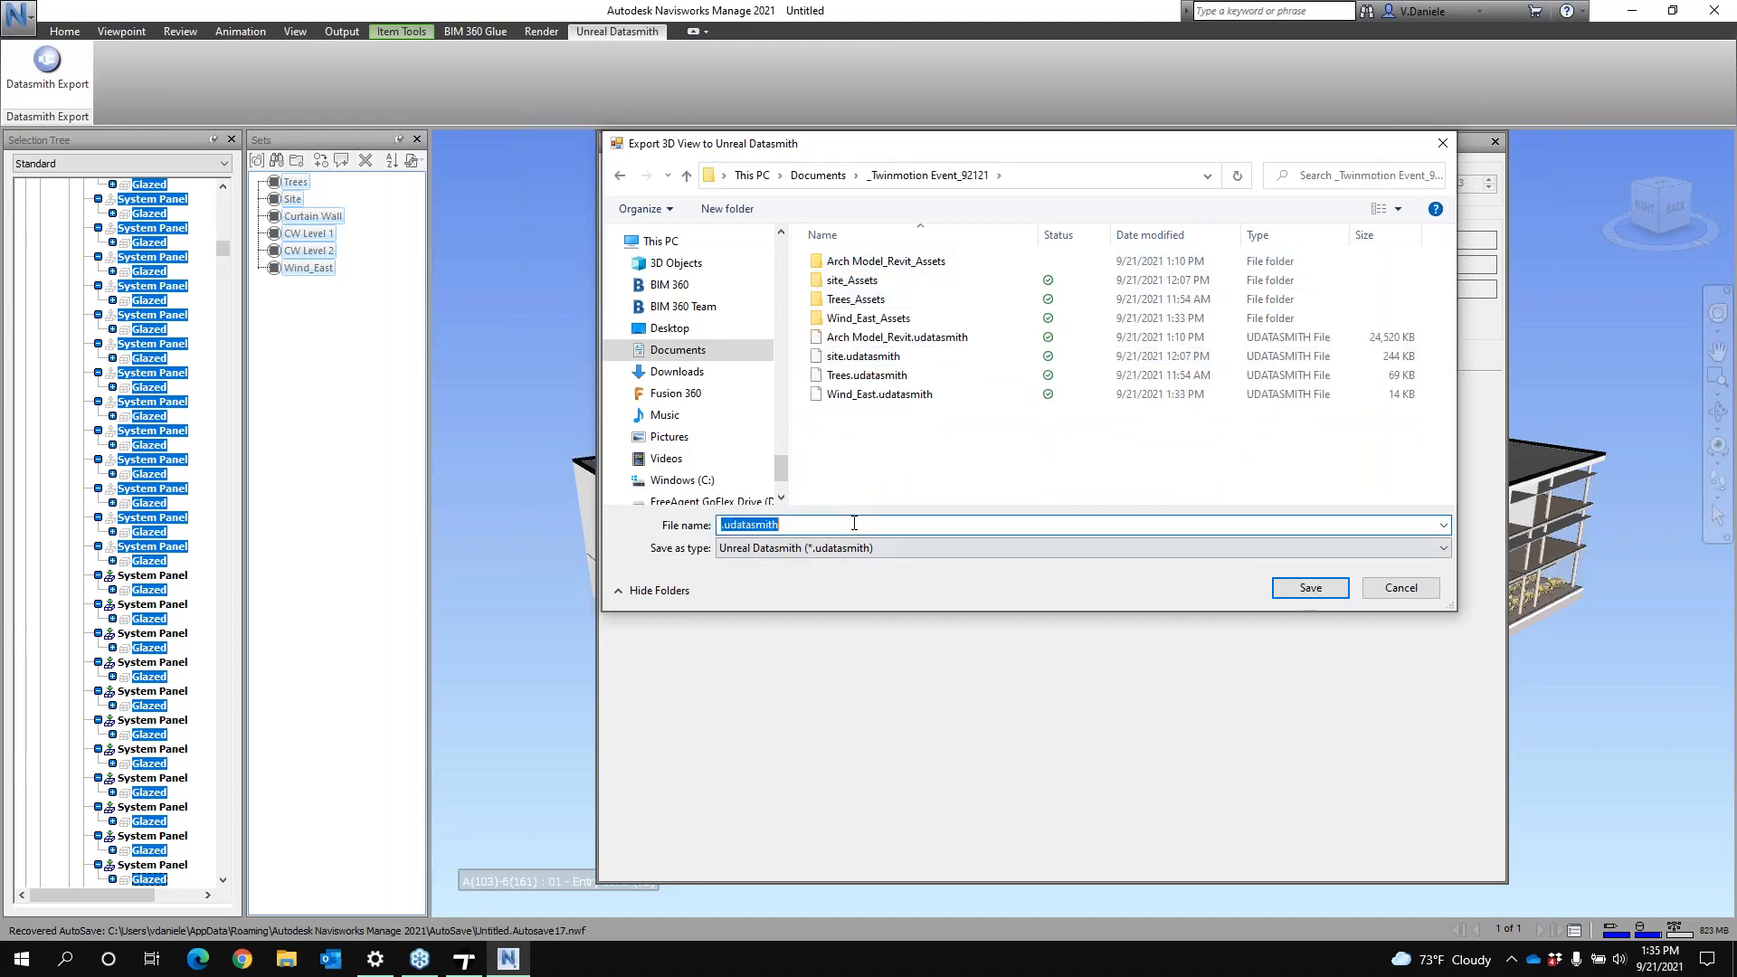
text(Main_bldg)
click(1342, 588)
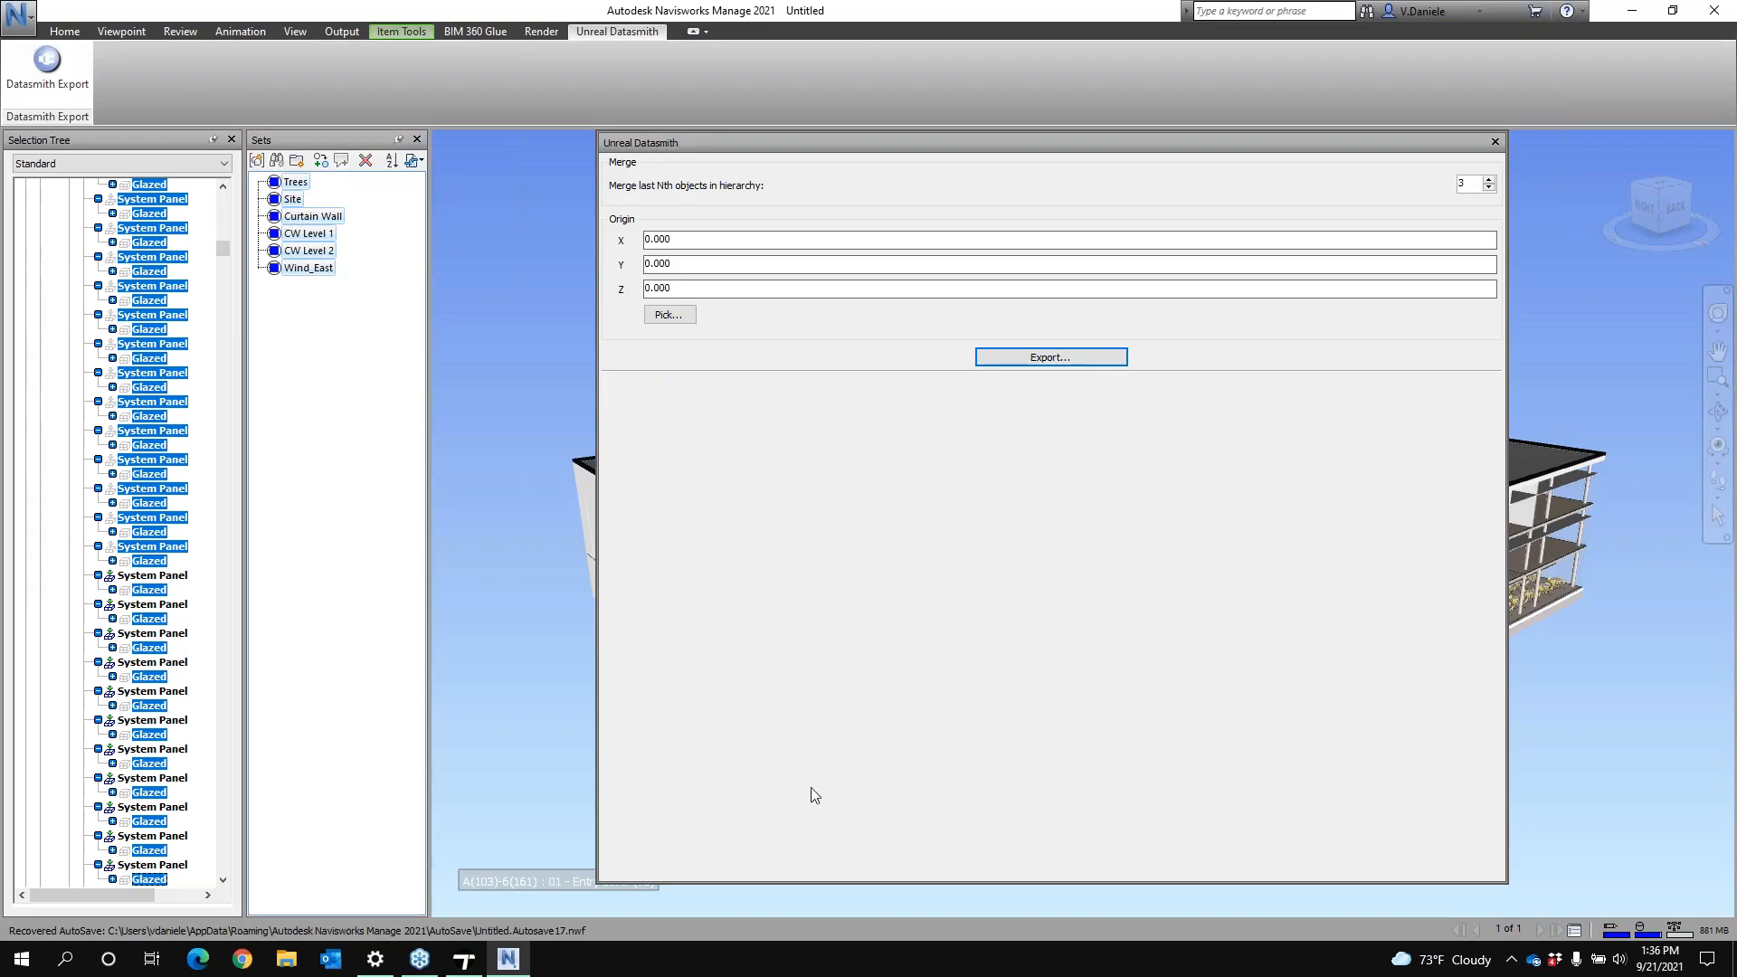
Switch to Twinmotion and choose Main_bldg.udatasmith as the geometry file to import
click(463, 964)
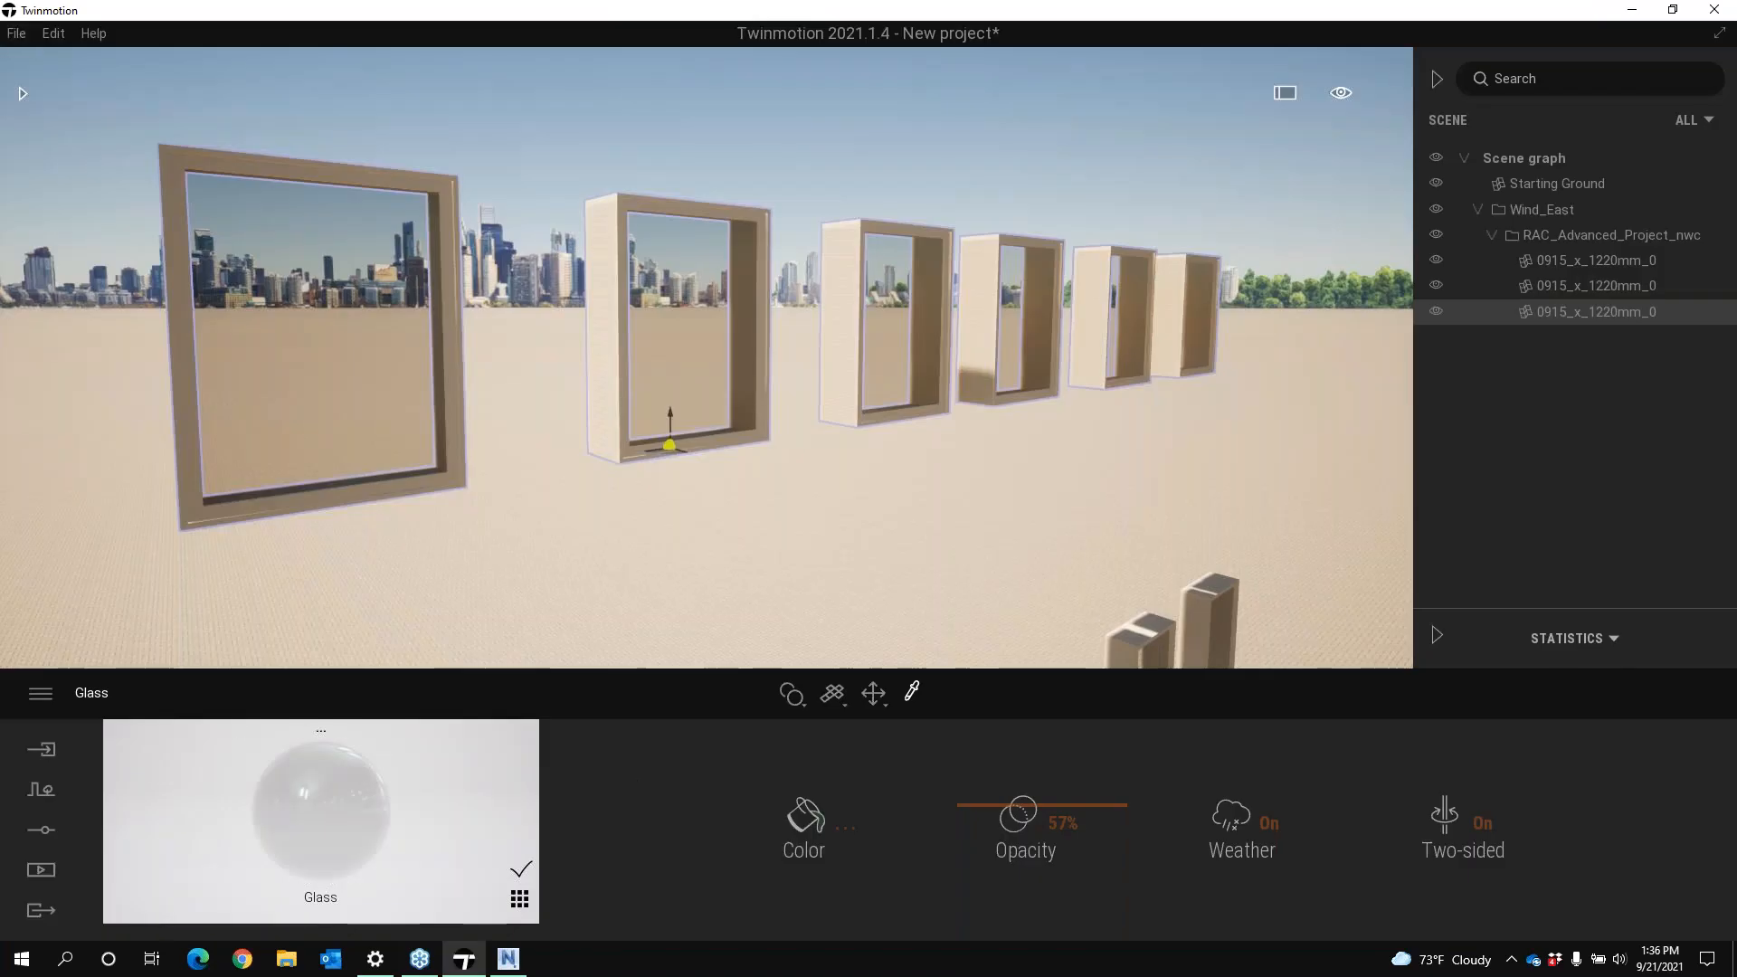
click(41, 749)
click(210, 818)
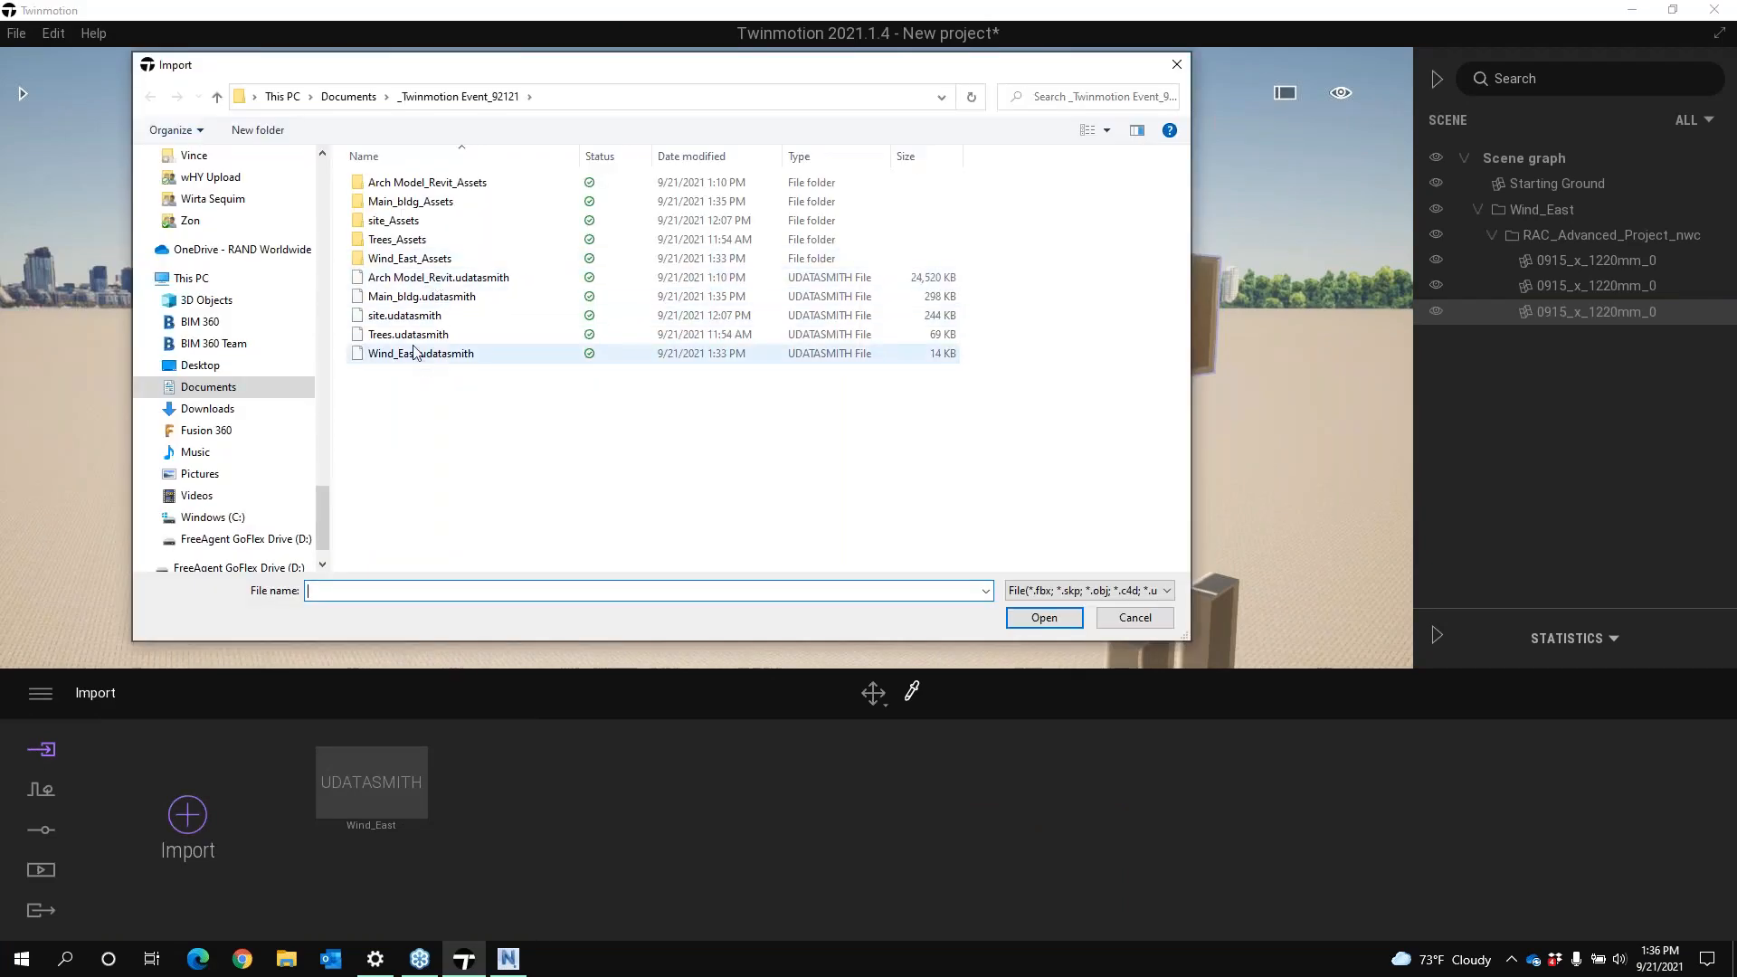
click(422, 297)
click(1032, 618)
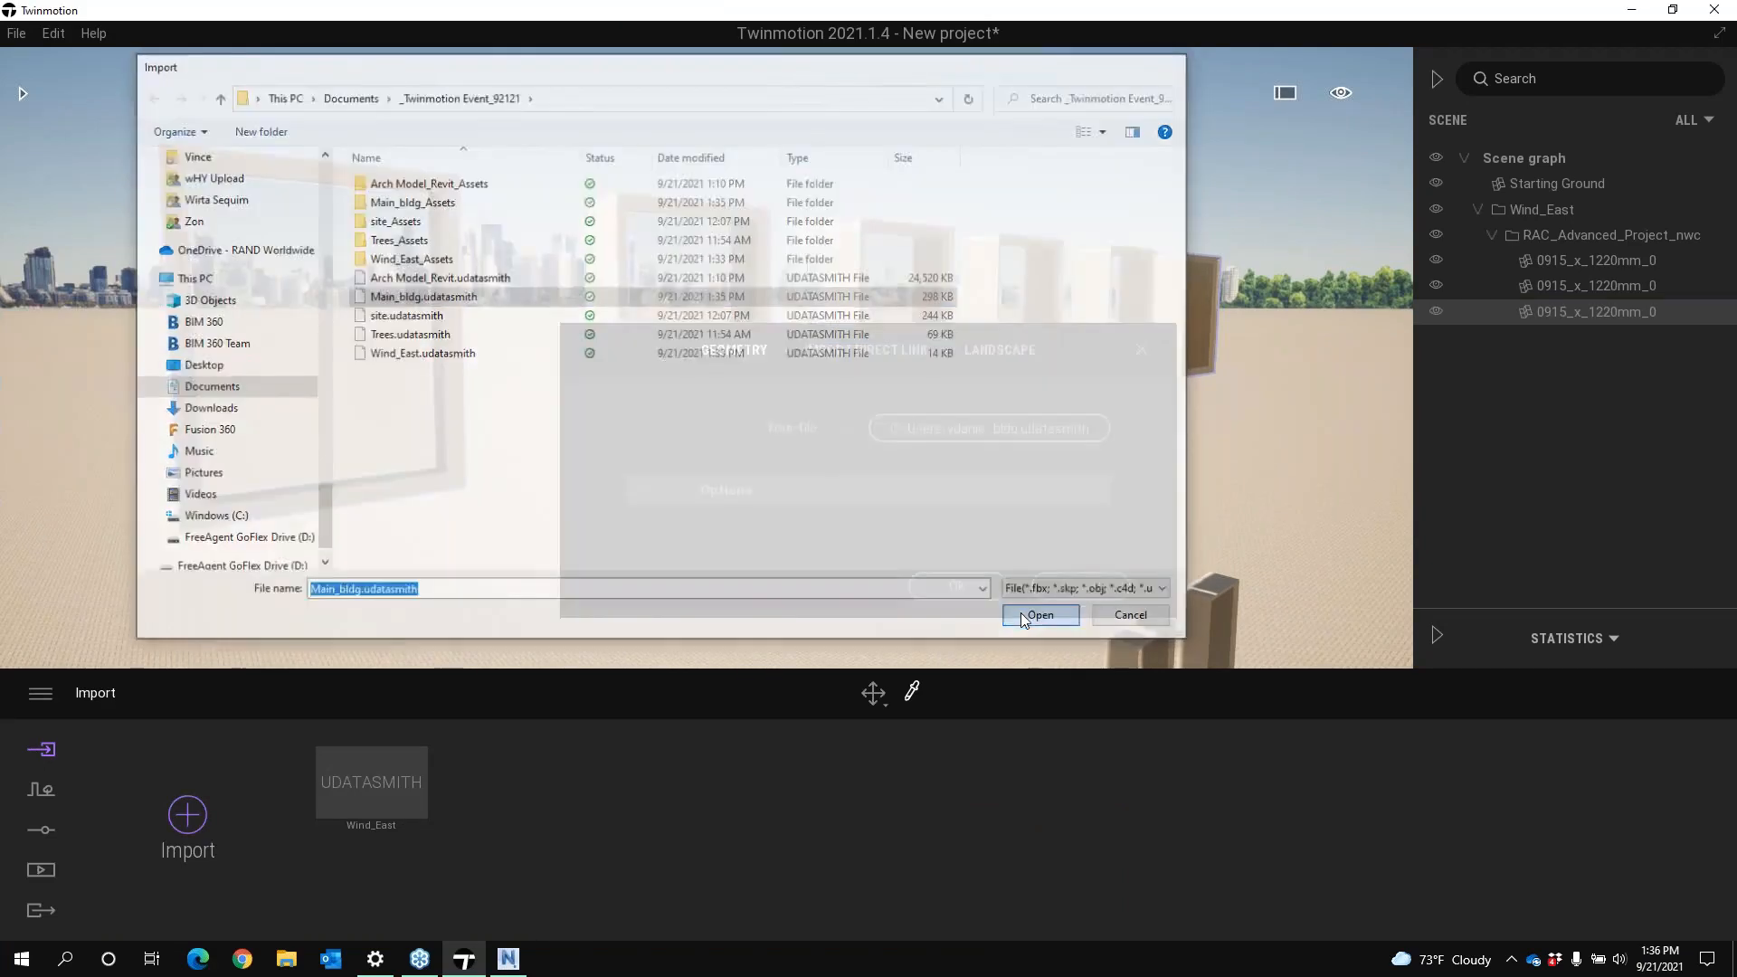
Import the building with Collapse set to Keep hierarchy, using the scene material for all material conflicts
click(667, 493)
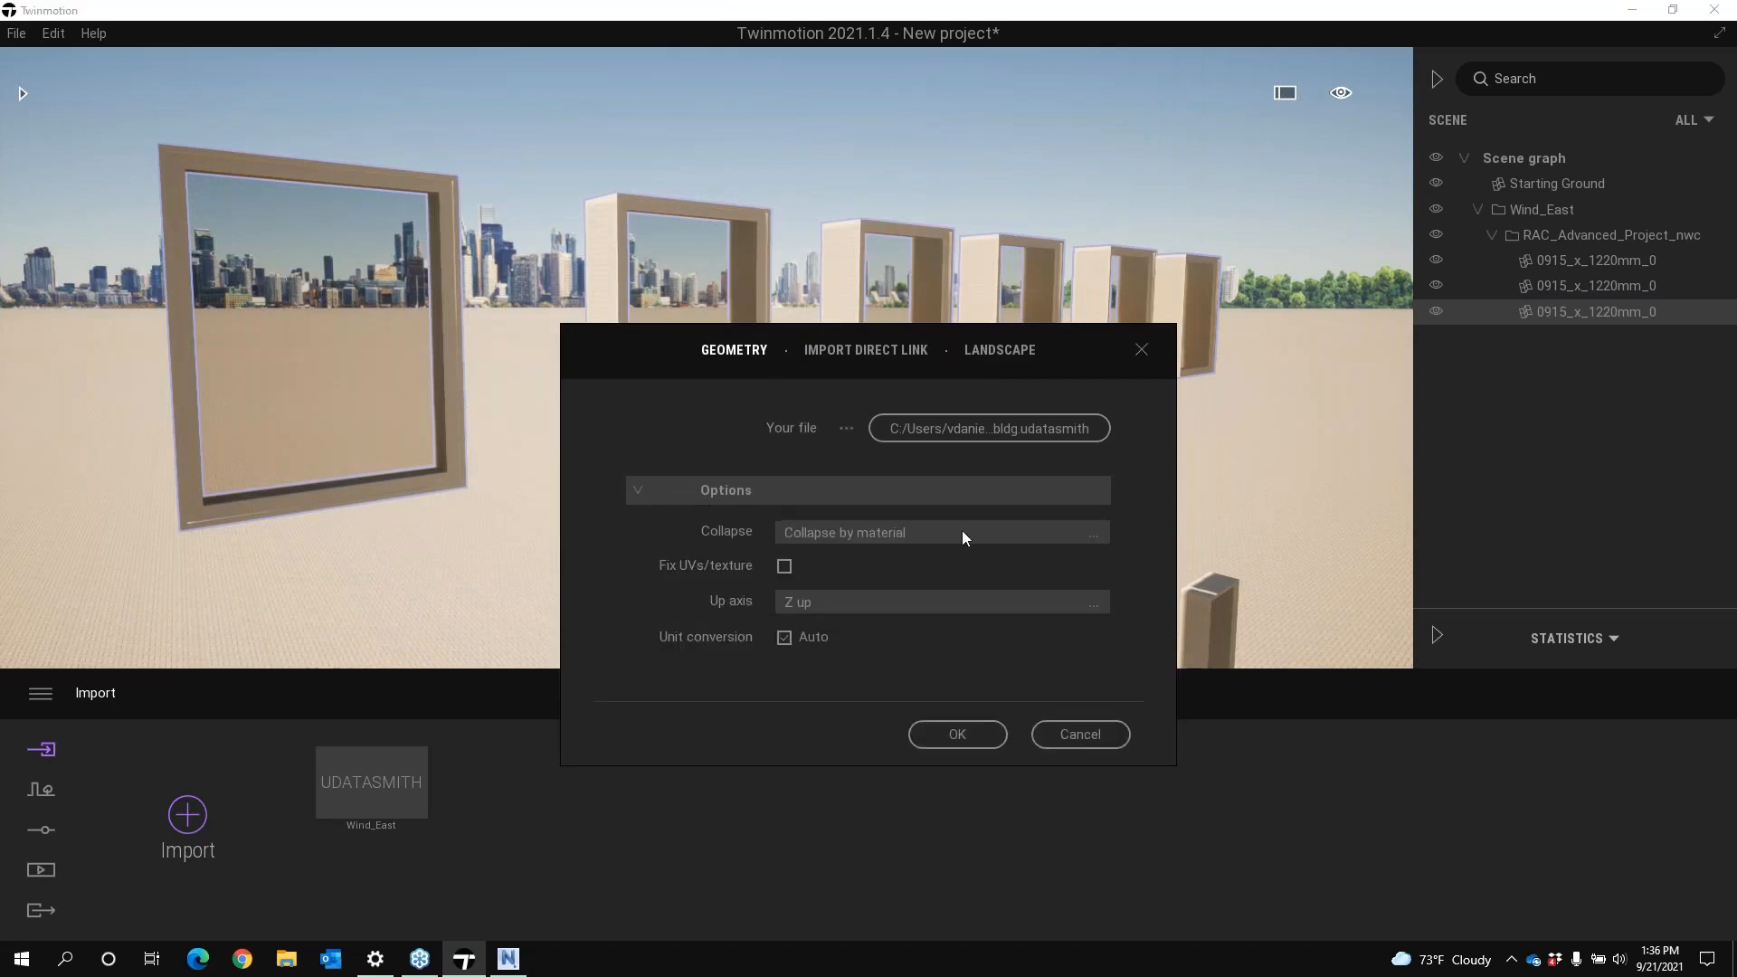
click(1033, 533)
click(1040, 555)
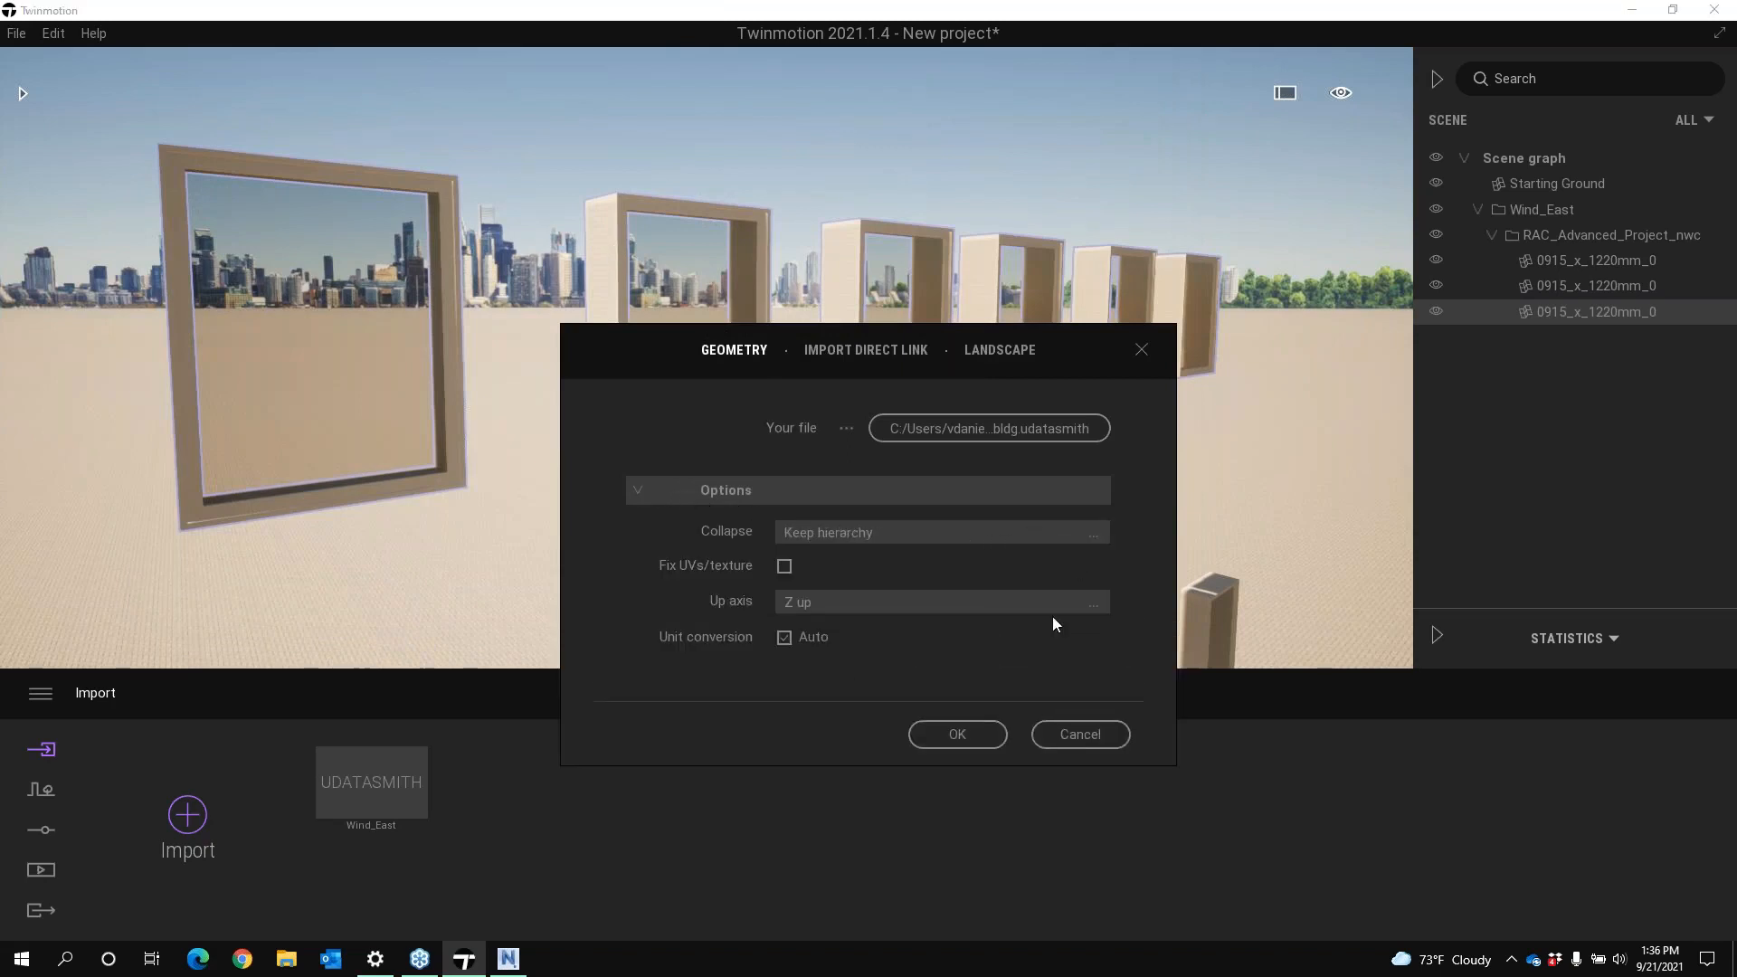
click(981, 736)
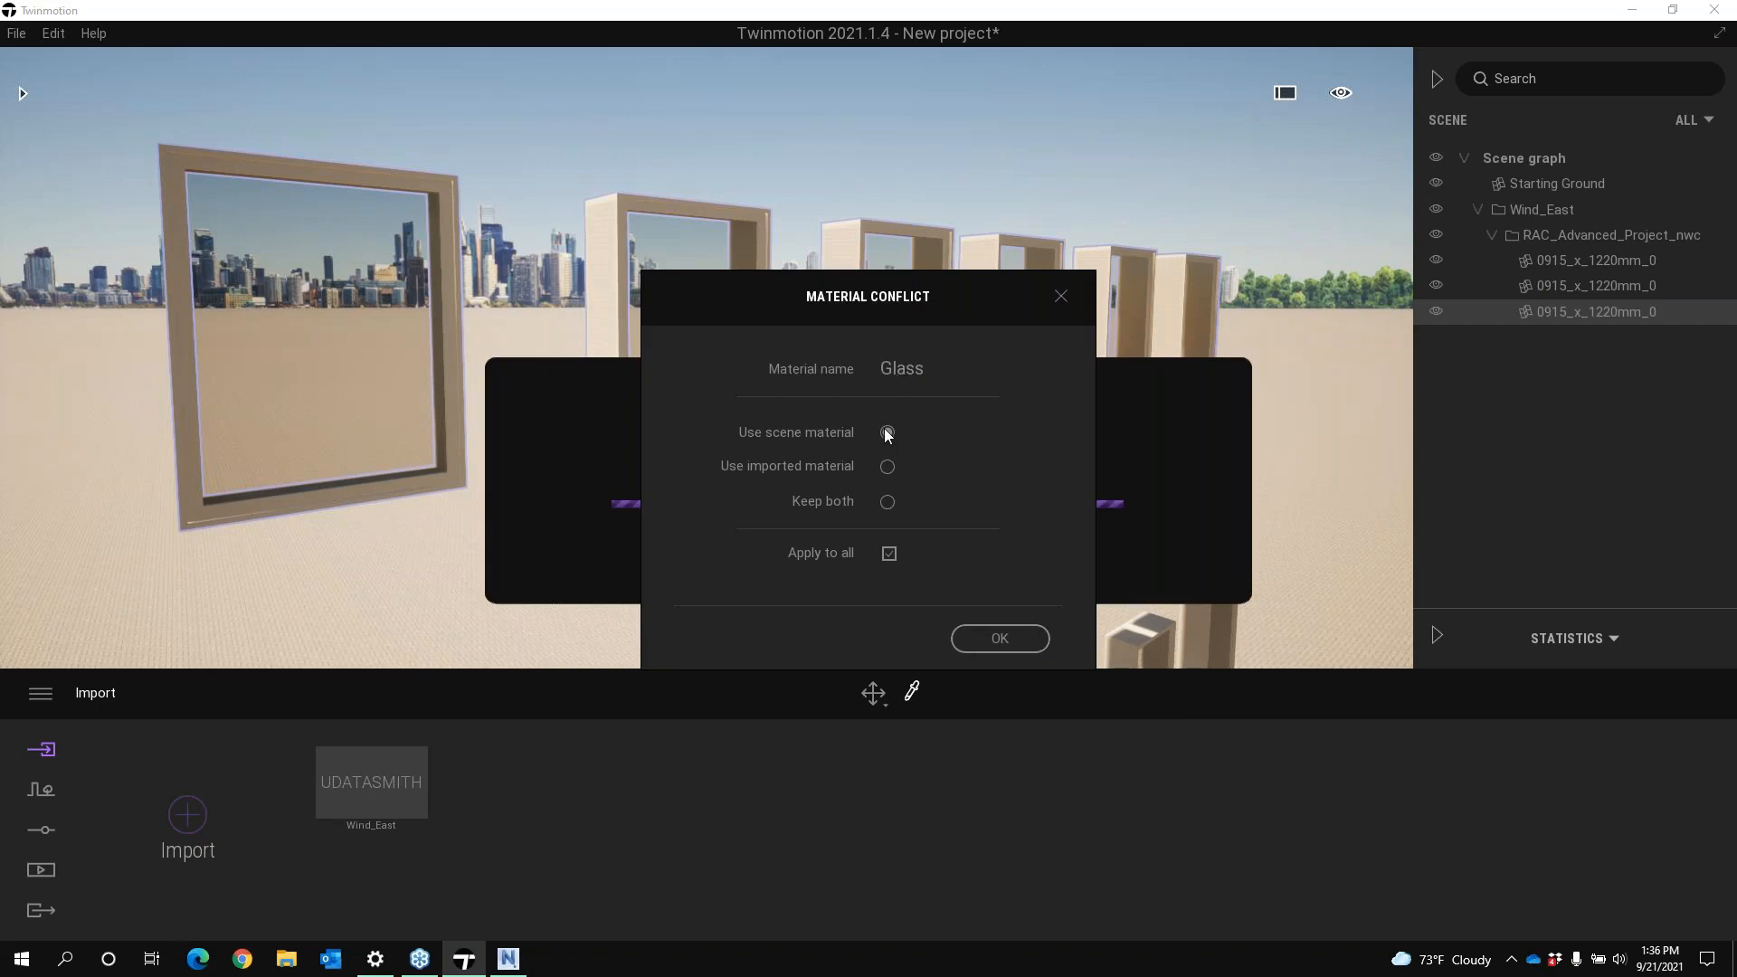
click(1019, 644)
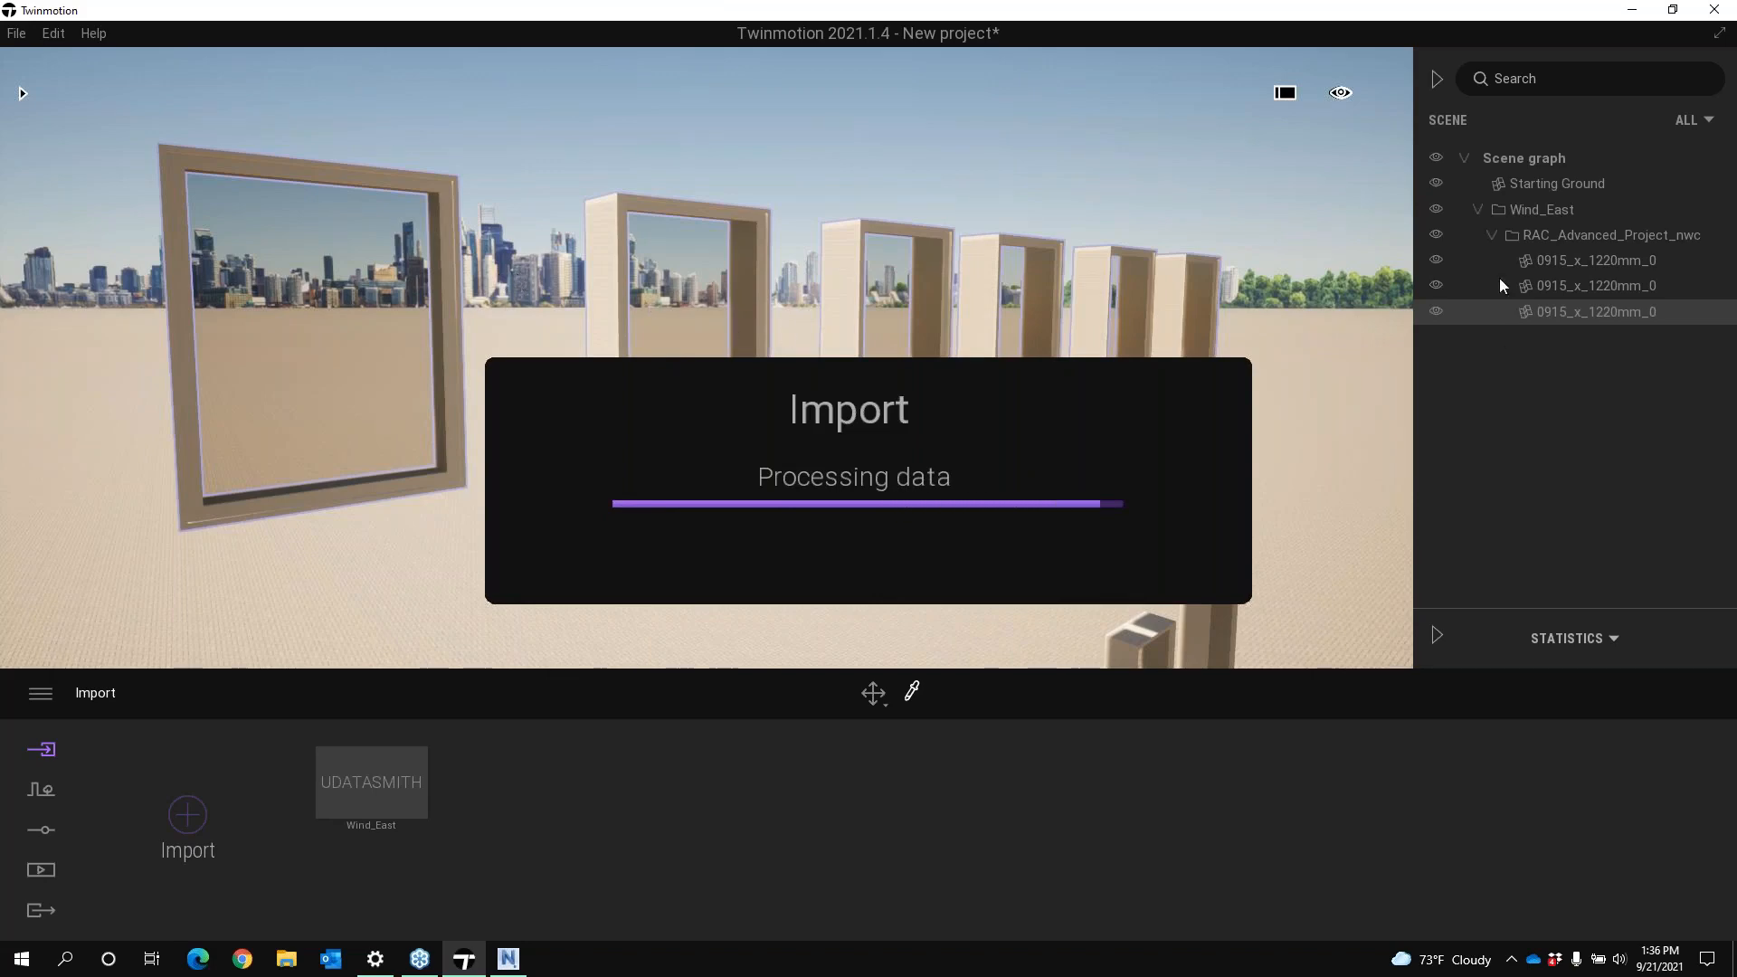
Examine the imported building around its windows, end walls and courtyard, and sample the transparent material on the long wing
scroll(780, 429, down, 5)
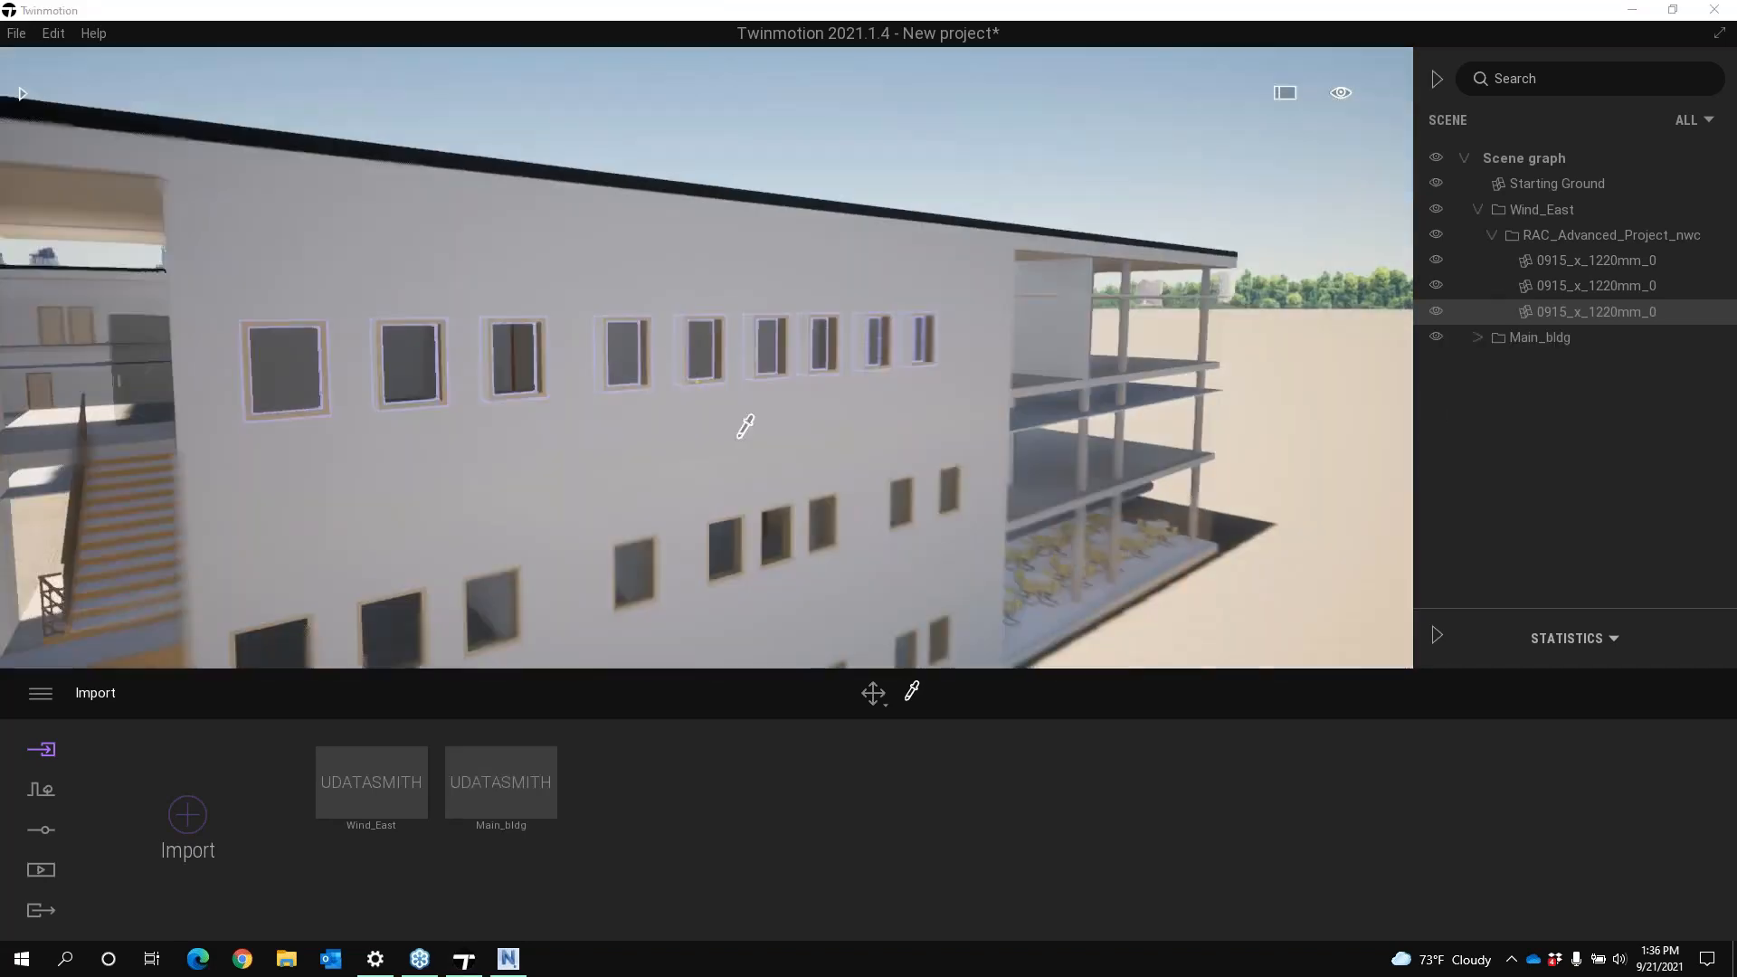
scroll(746, 426, down, 5)
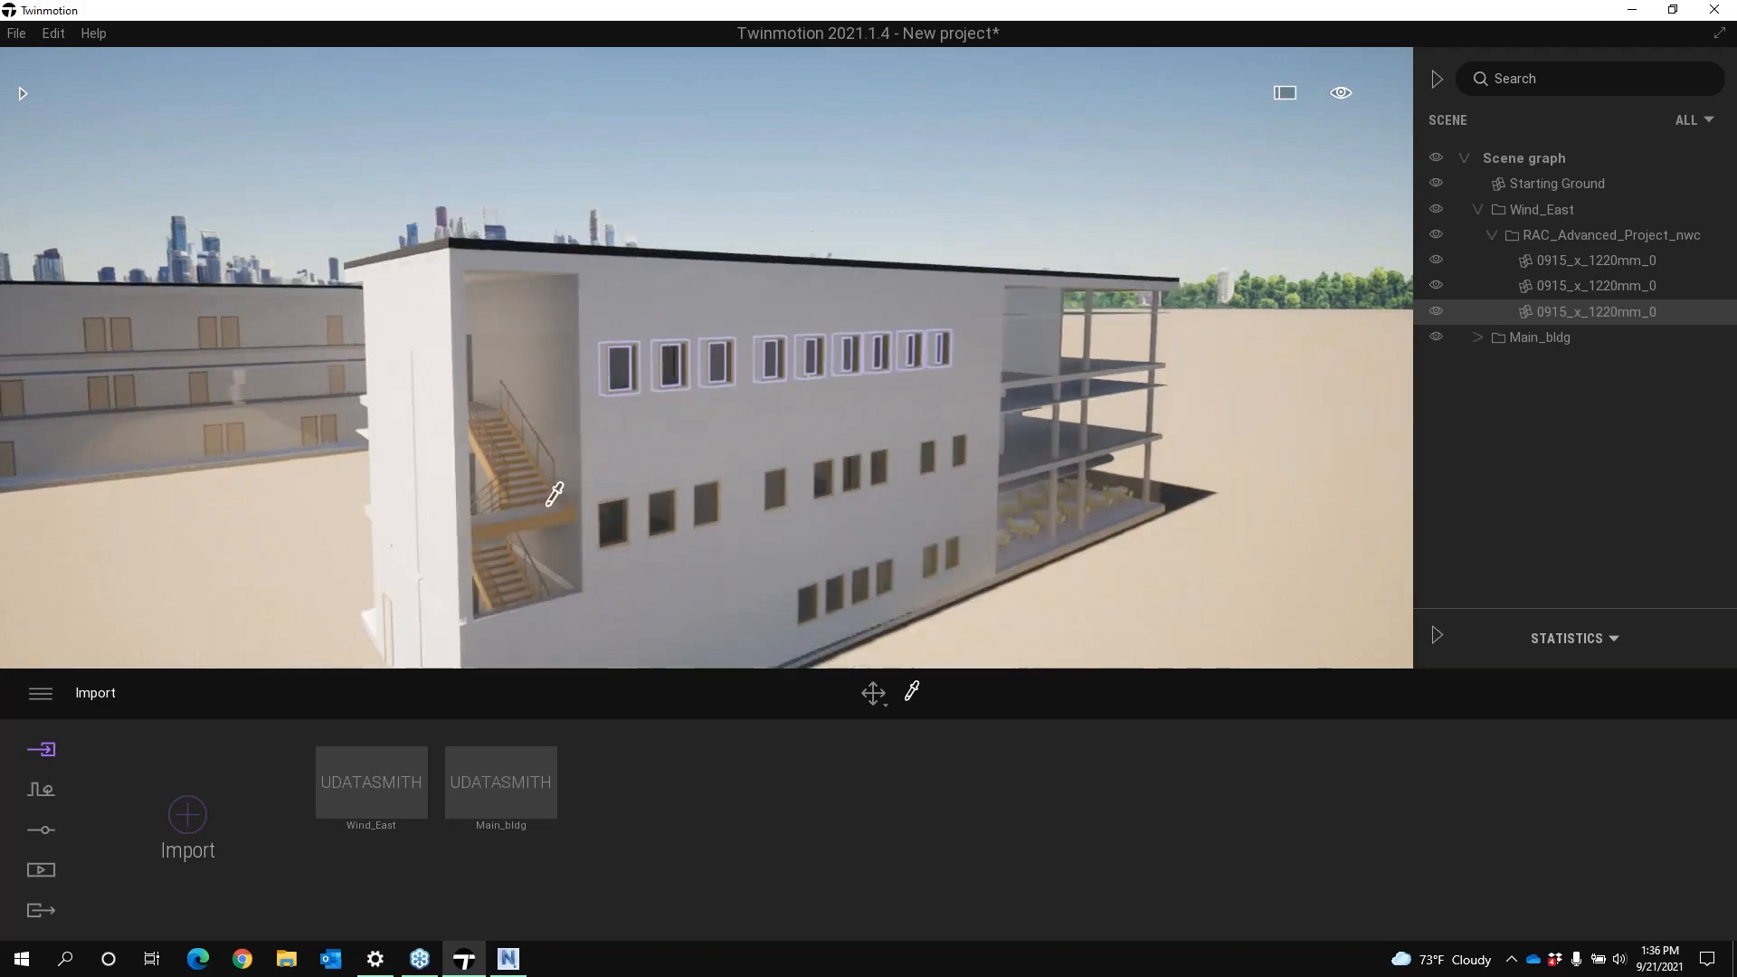
middle_drag(458, 478, 615, 488)
scroll(416, 455, down, 2)
middle_drag(341, 489, 579, 552)
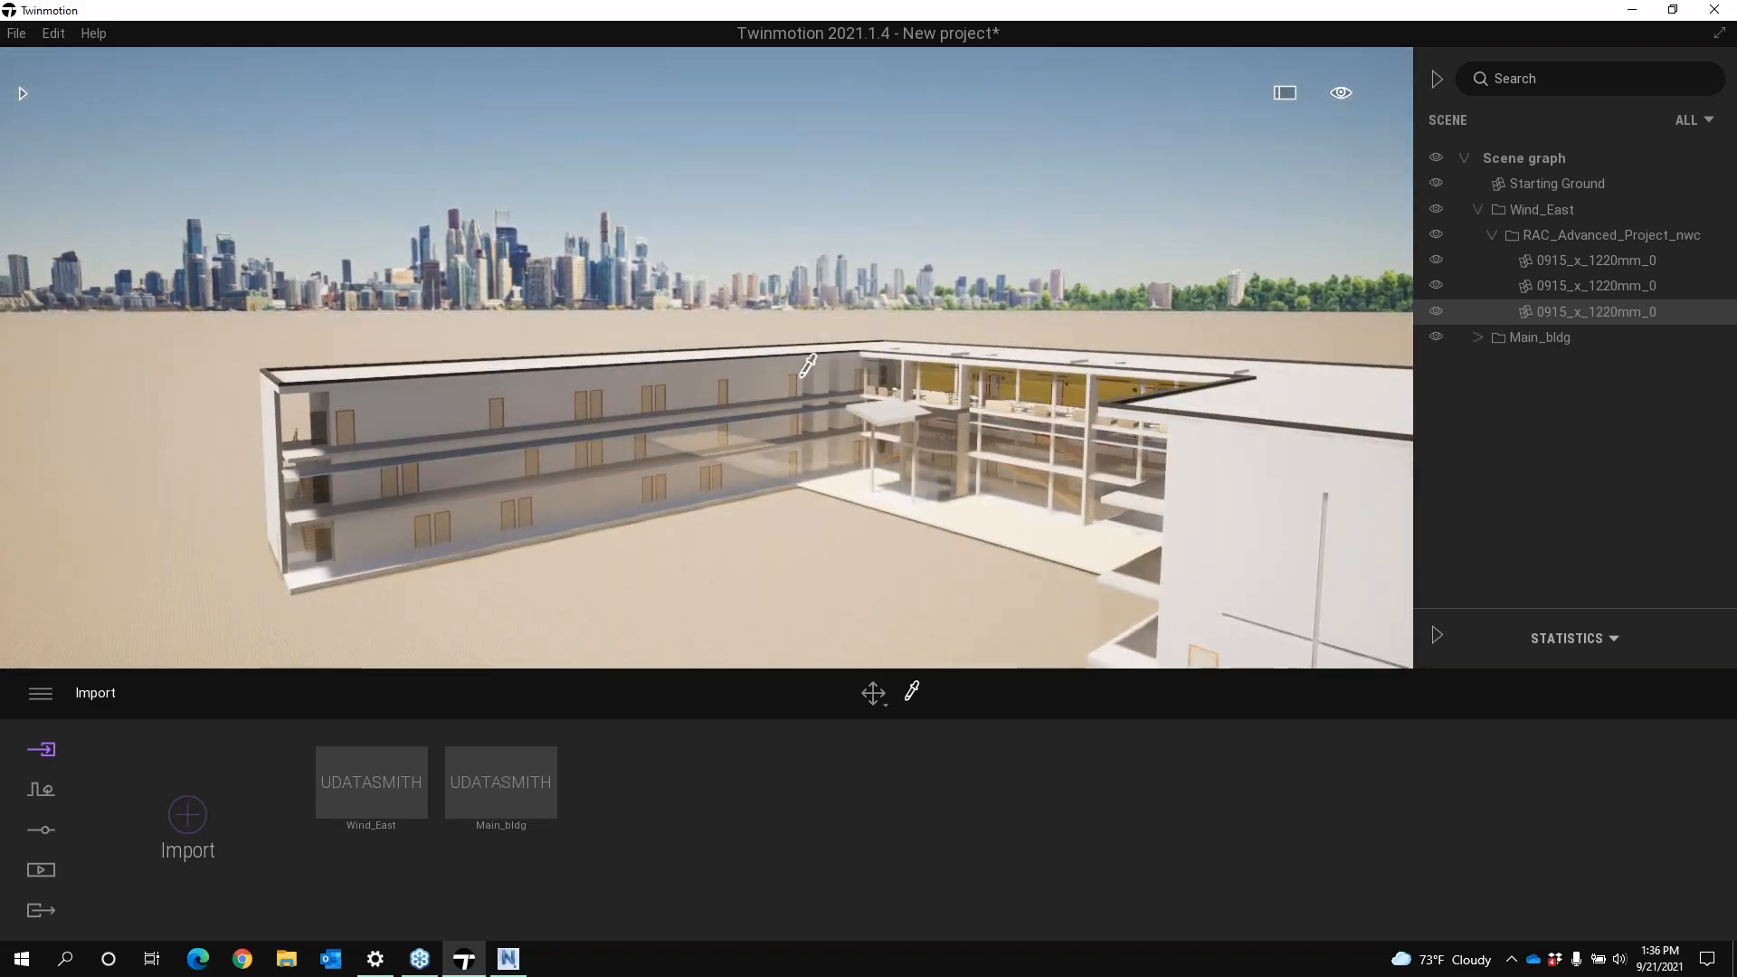
middle_drag(856, 557, 491, 433)
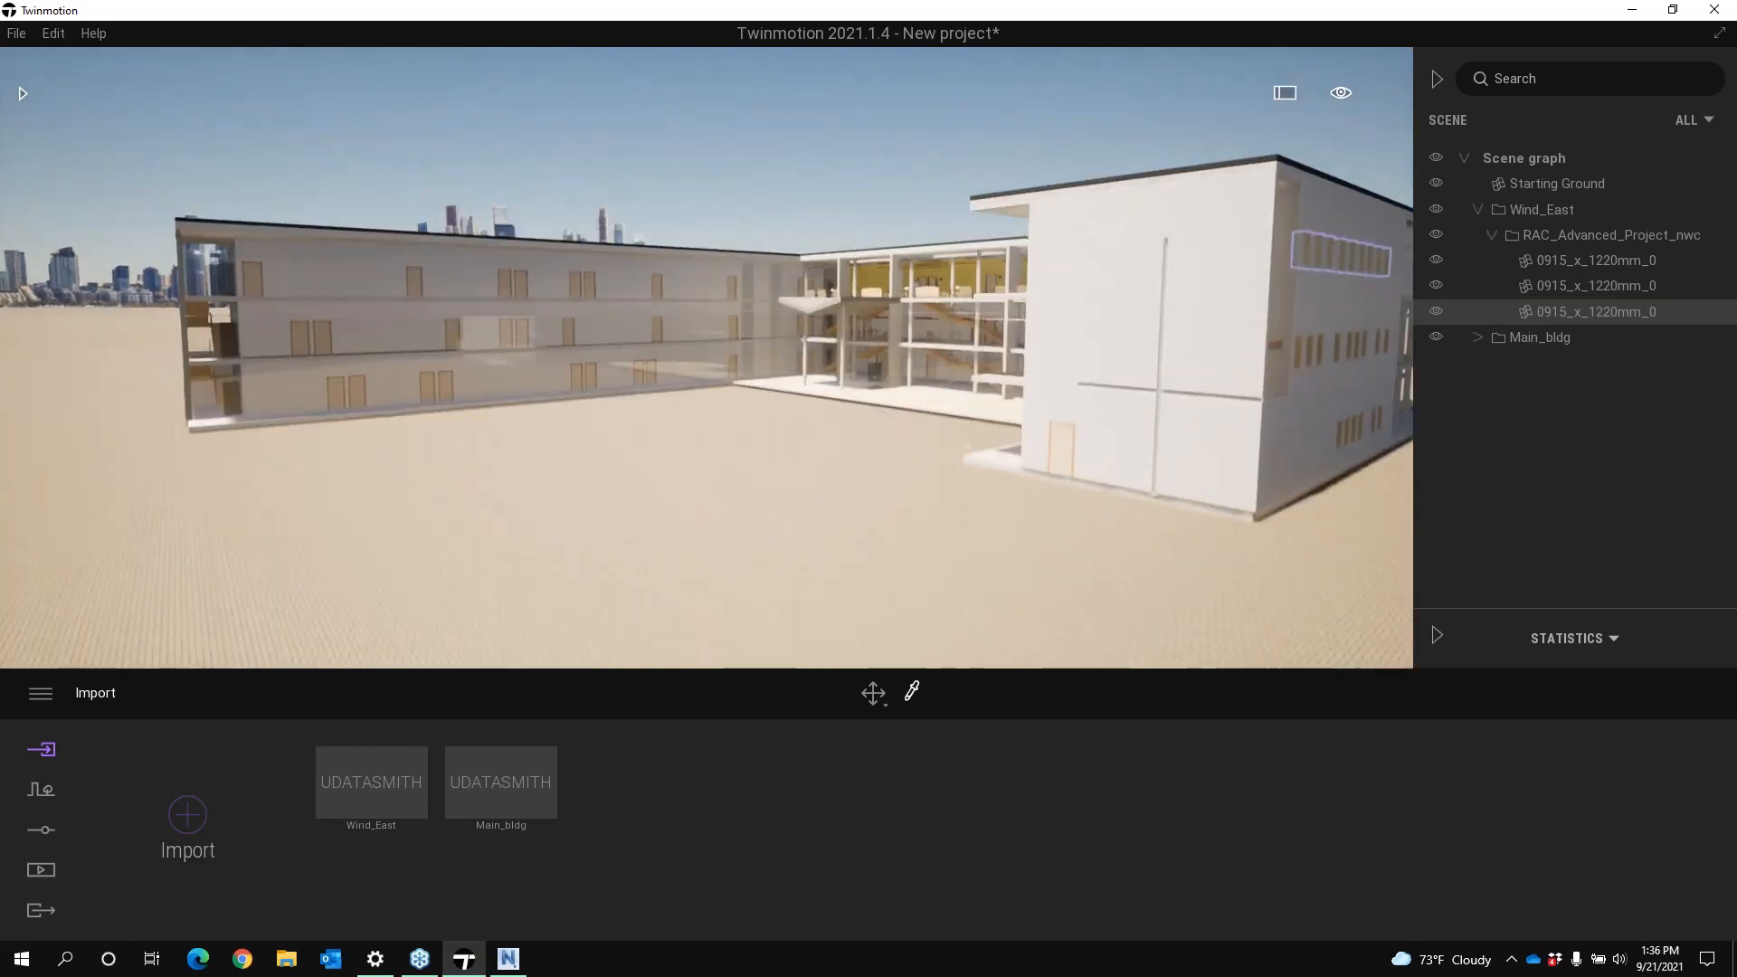
click(318, 382)
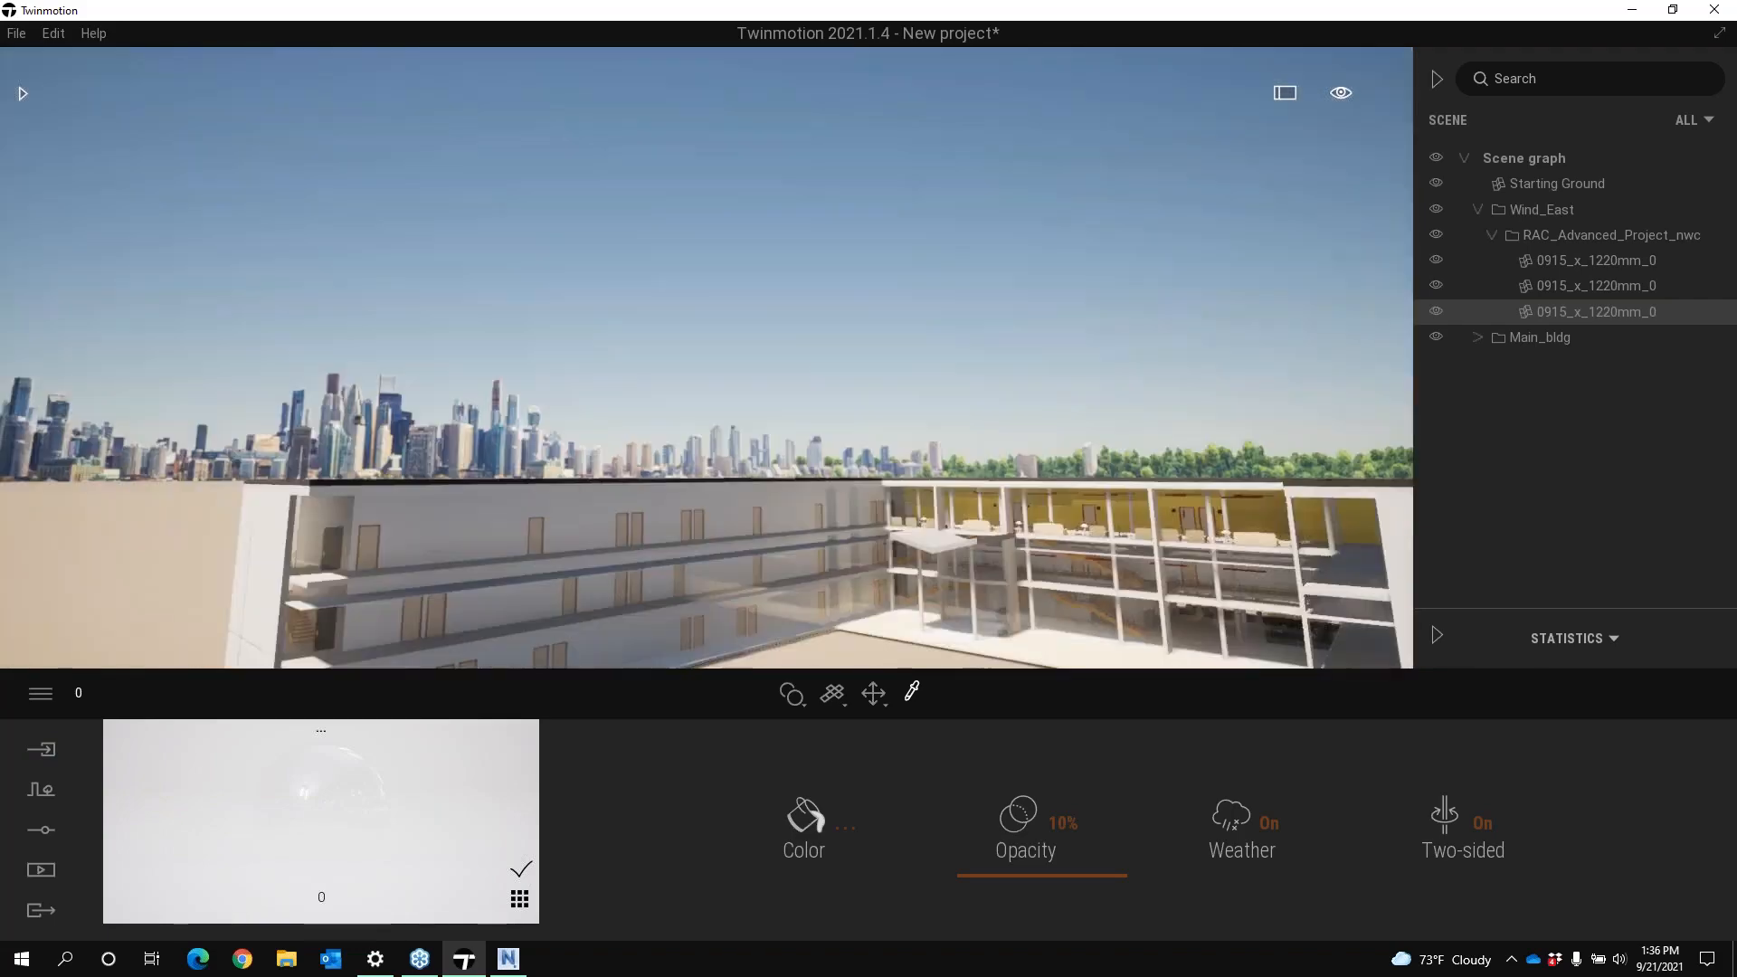
middle_drag(764, 575, 651, 503)
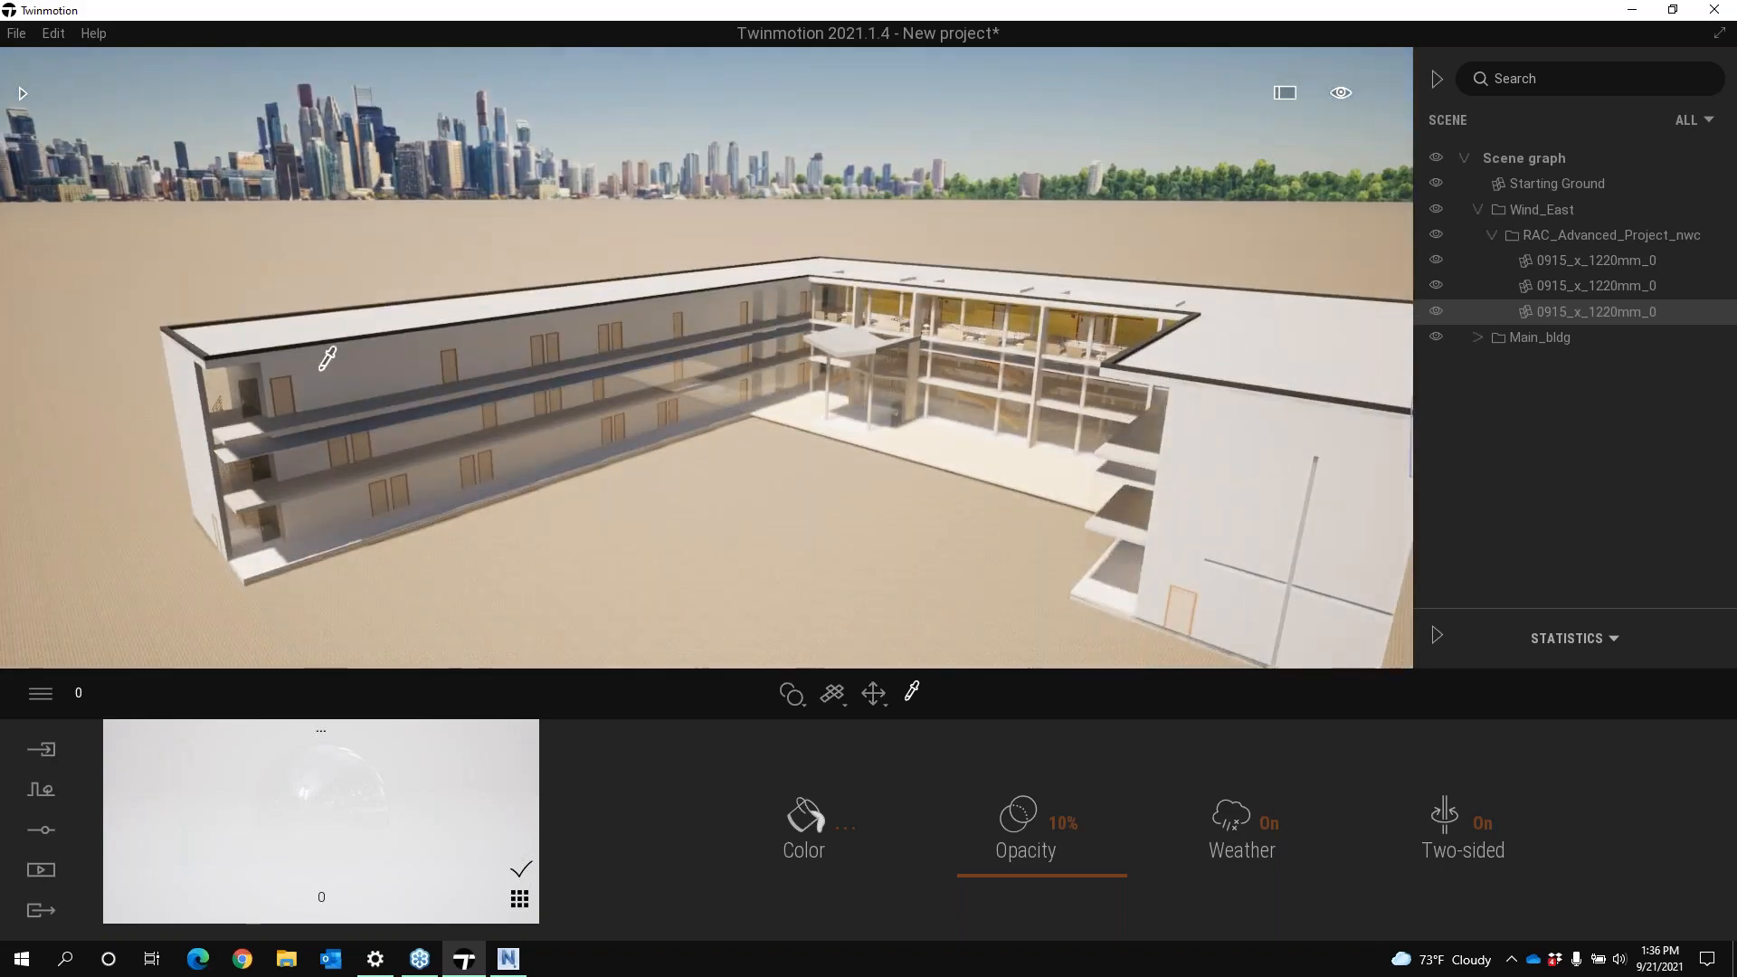
Expand the Main_bldg hierarchy in the scene graph and identify the transparent volume filling the long wing by selecting it
click(1512, 341)
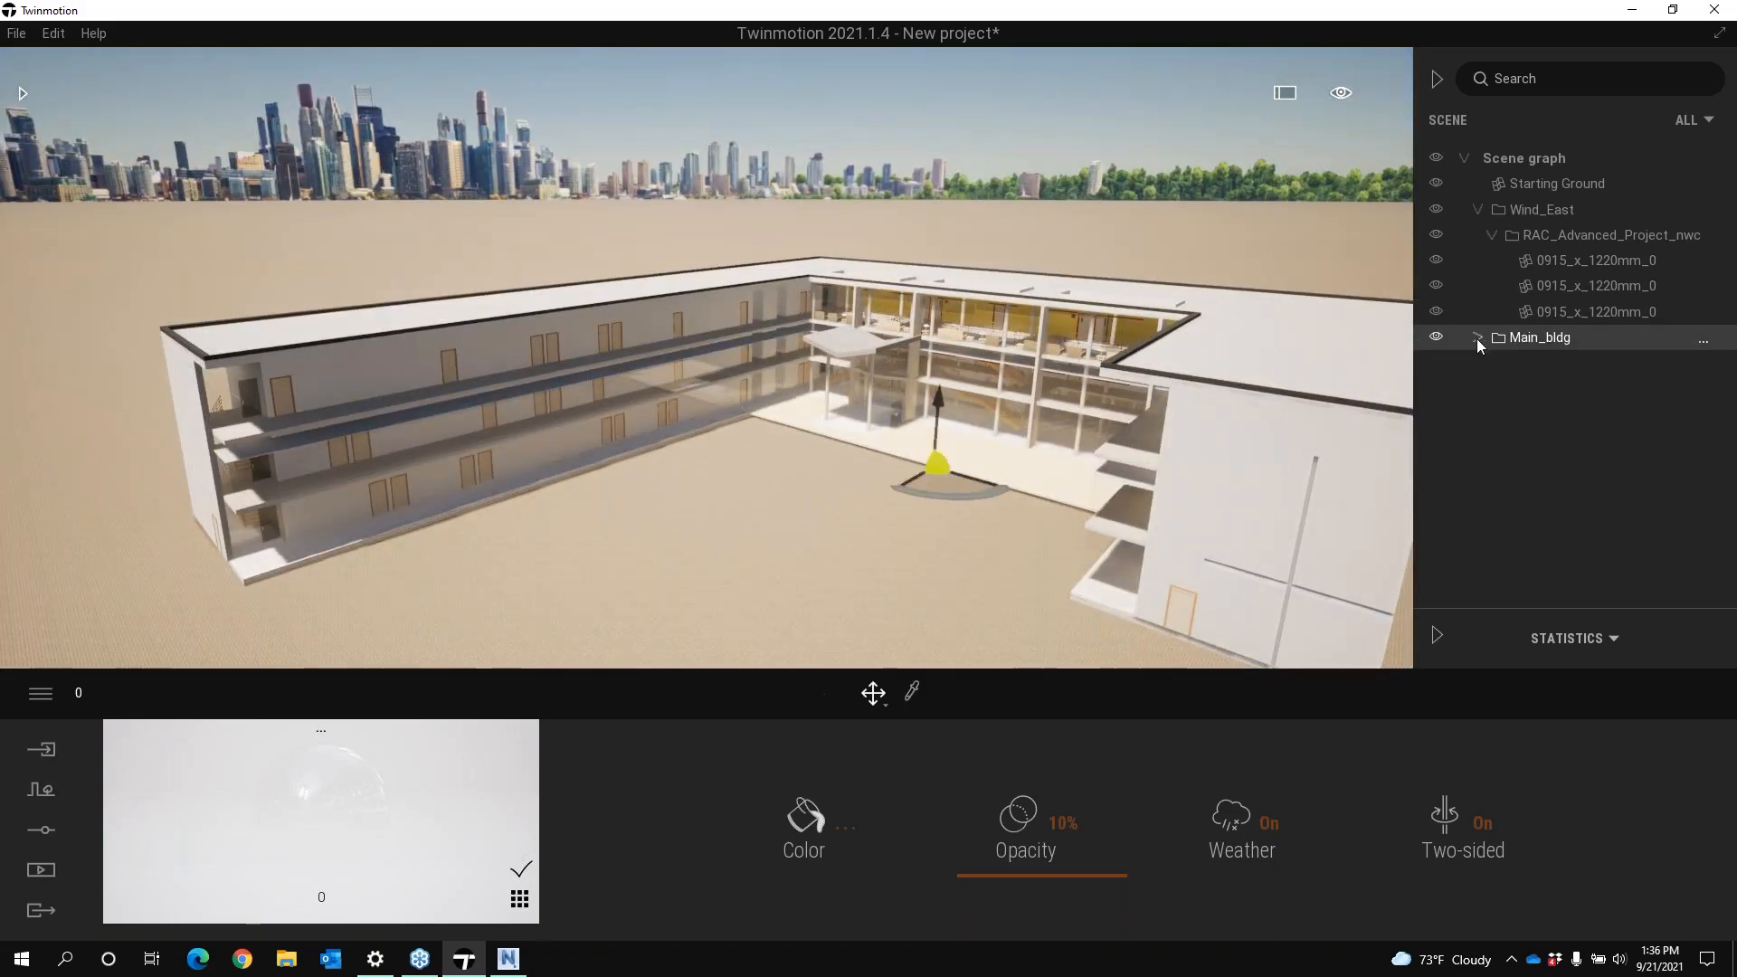
click(1477, 337)
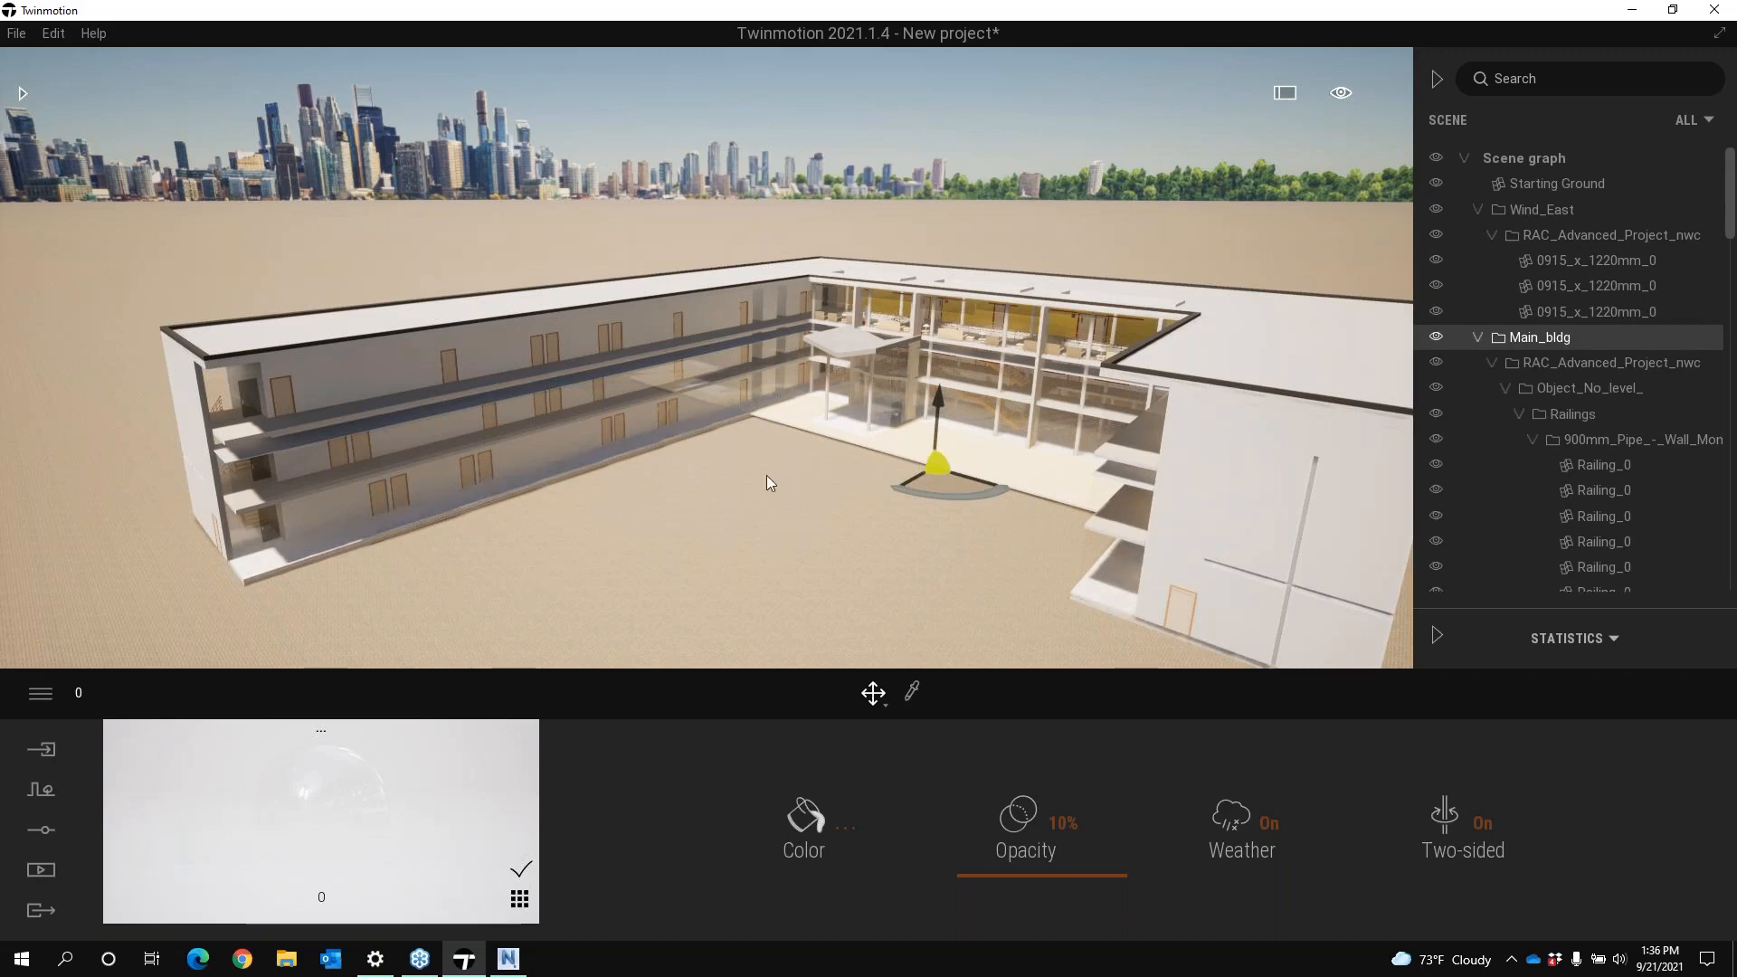
click(419, 486)
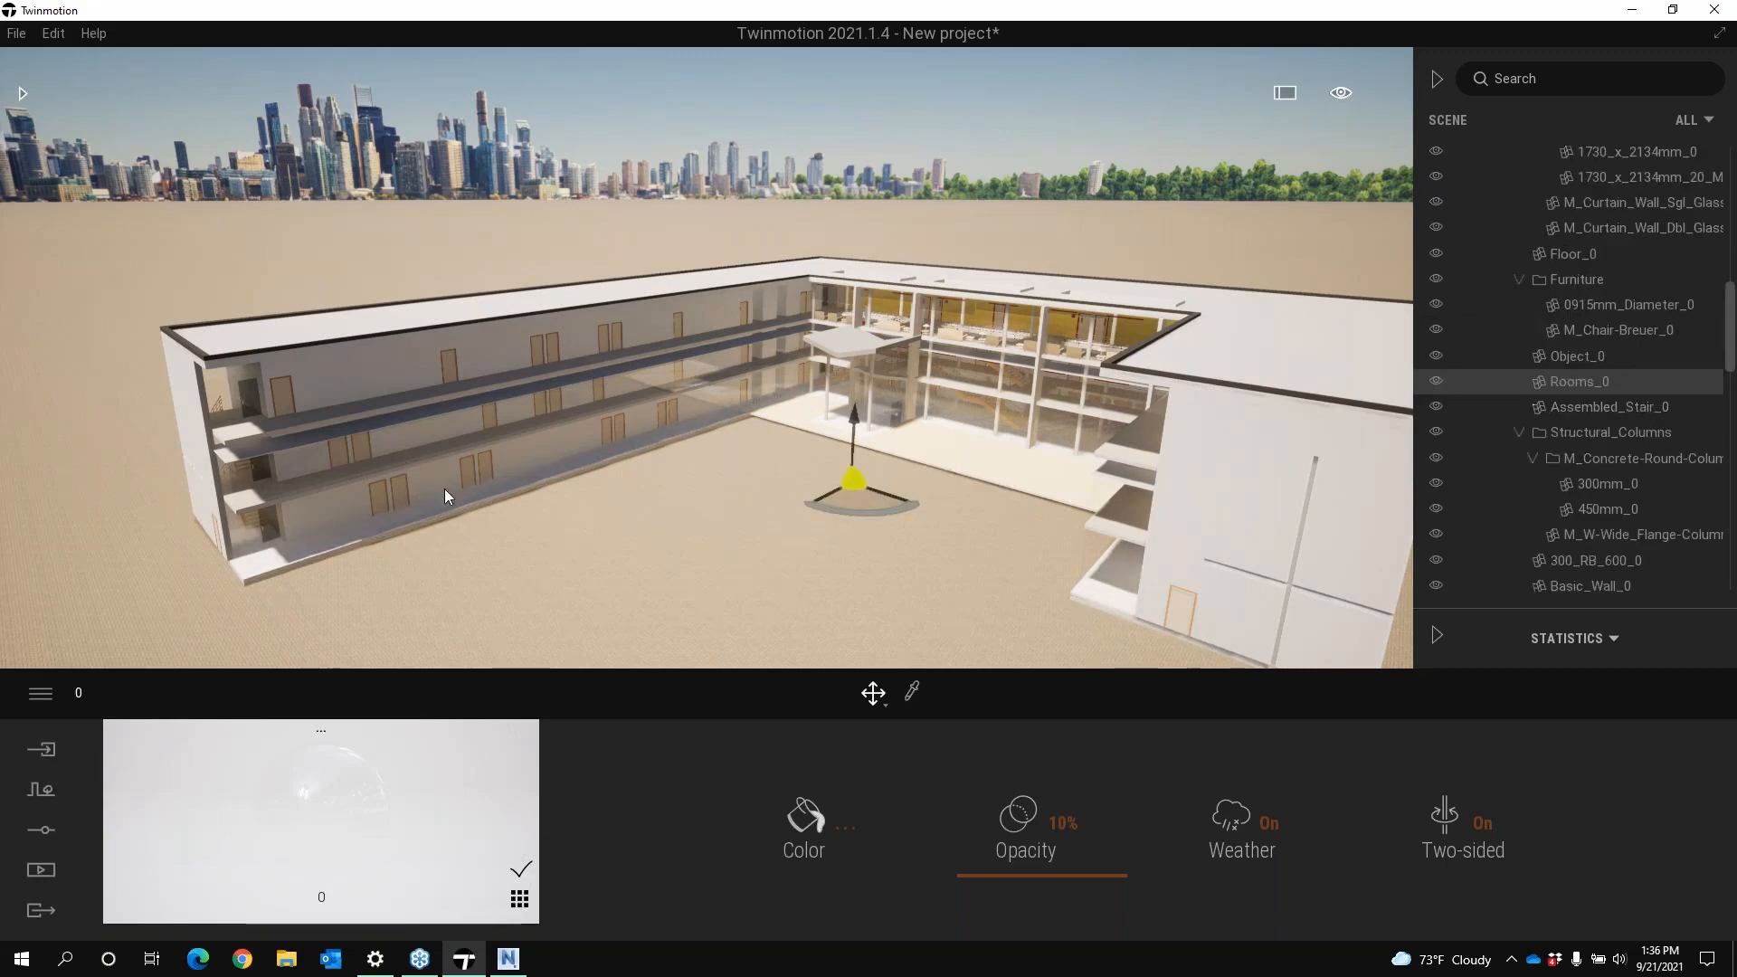
click(1565, 385)
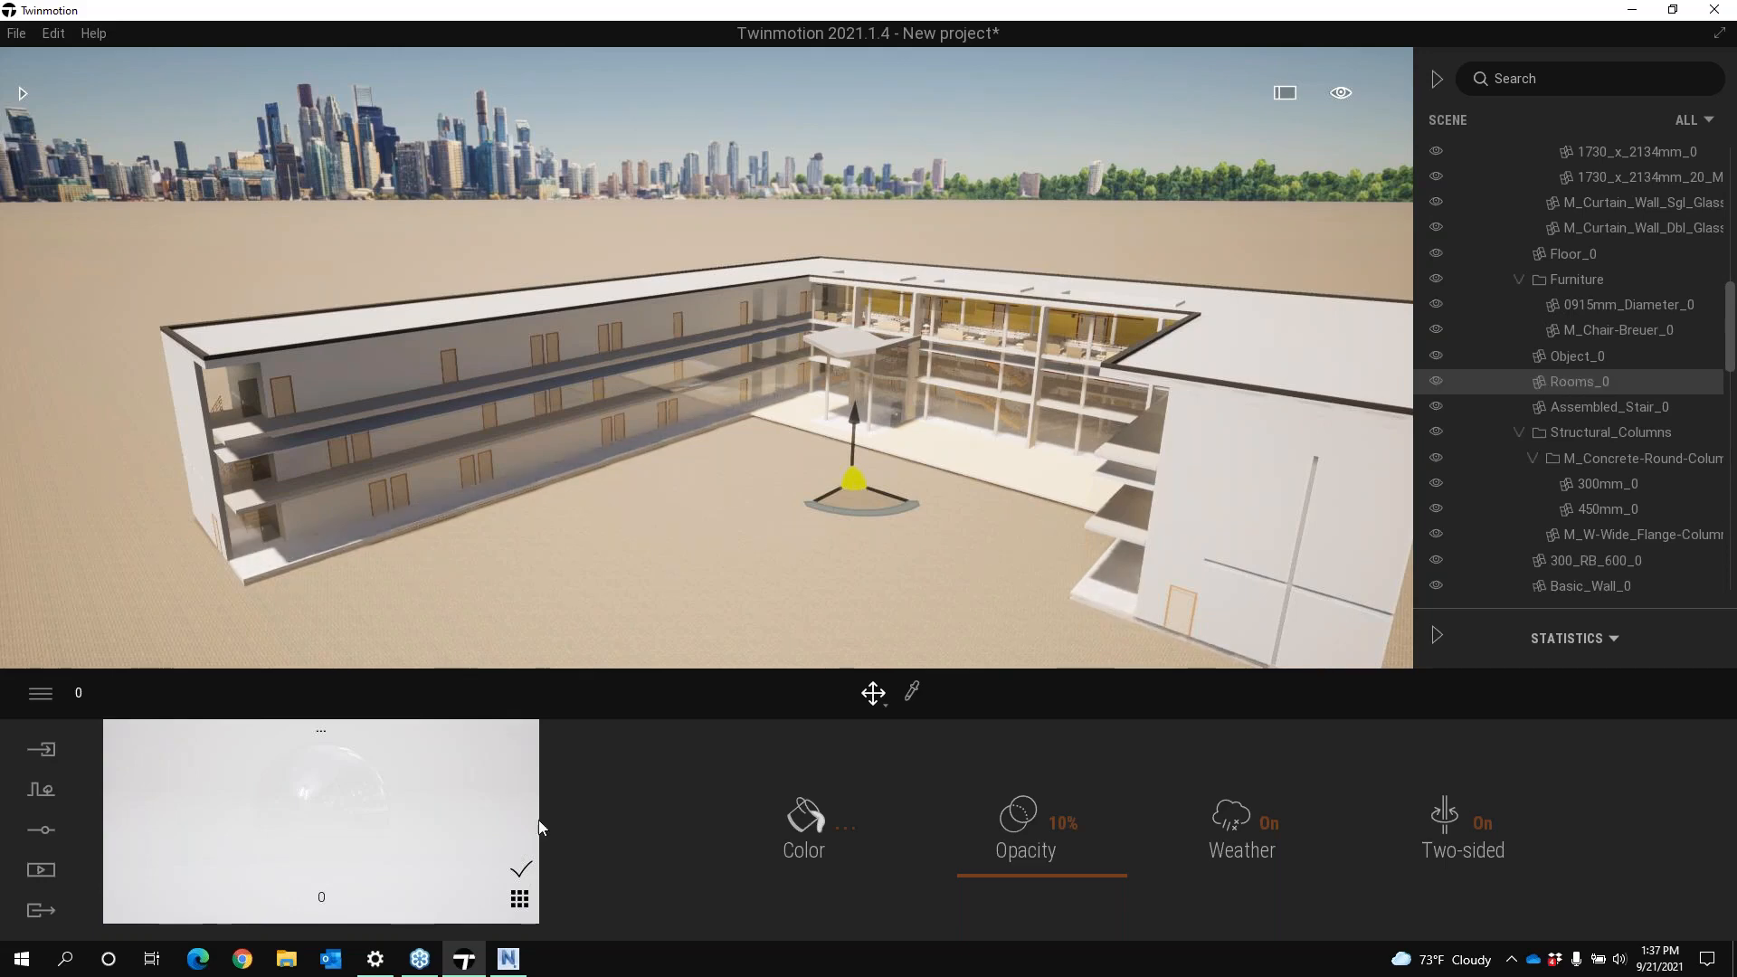
Return to Navisworks, close the Unreal Datasmith export settings and inspect the building around the courtyard entrance
click(527, 957)
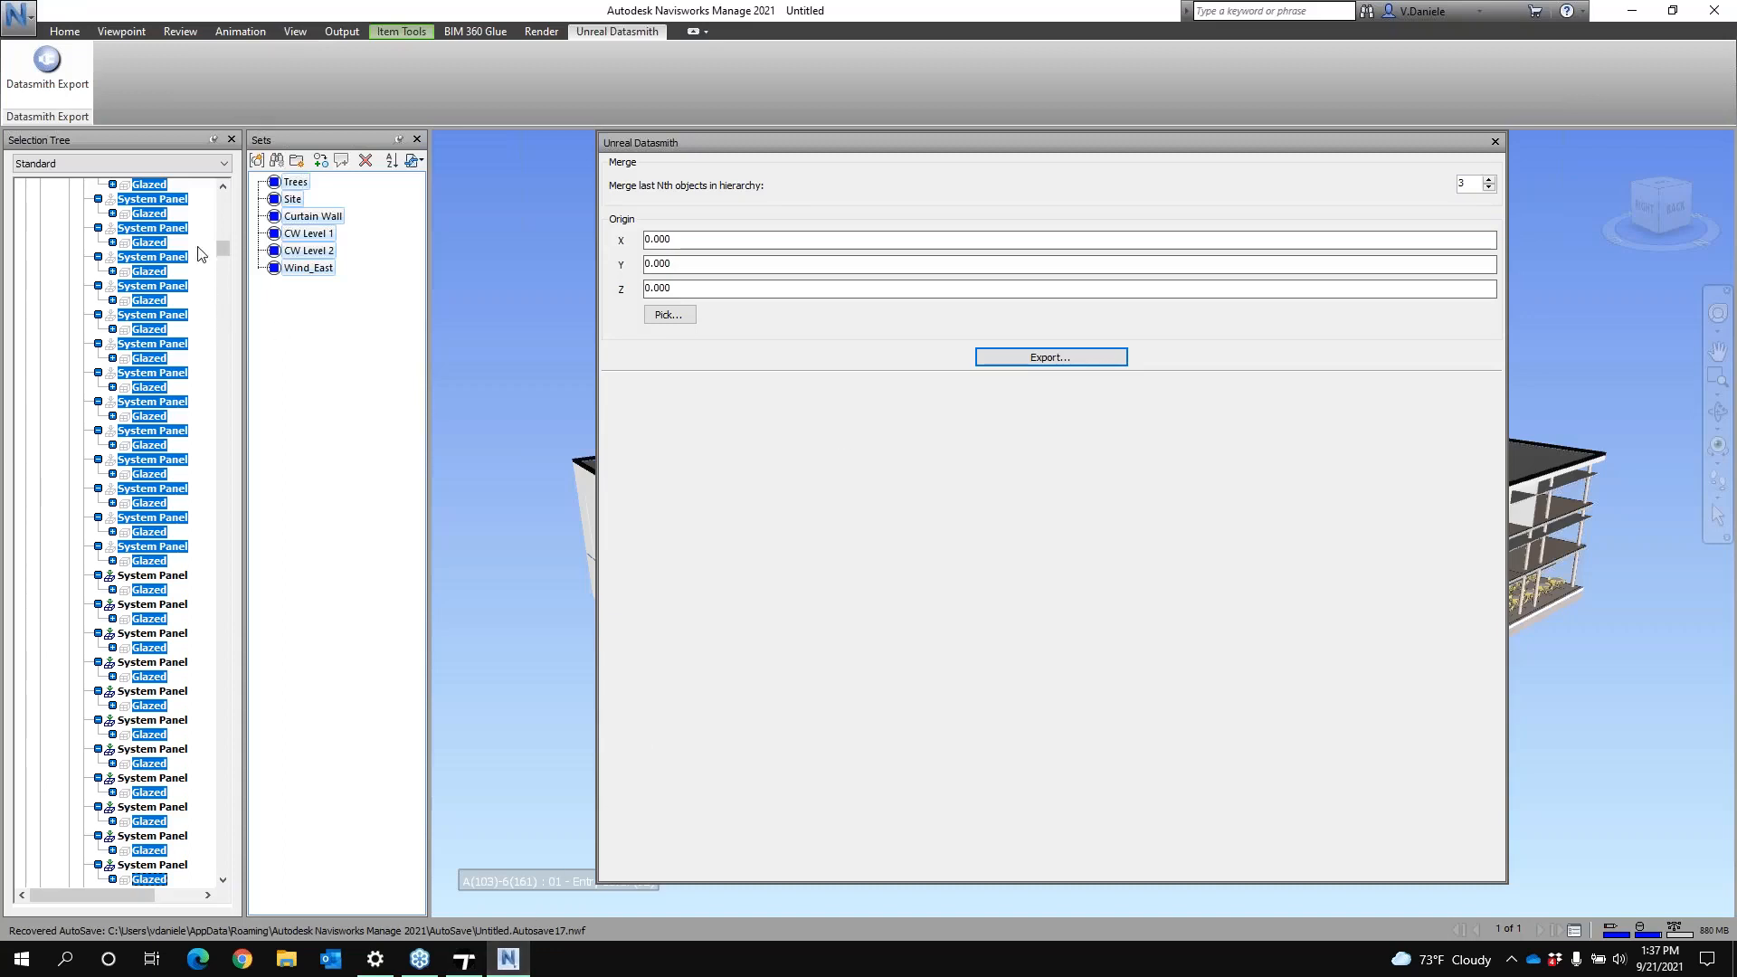
click(1495, 142)
scroll(996, 665, down, 2)
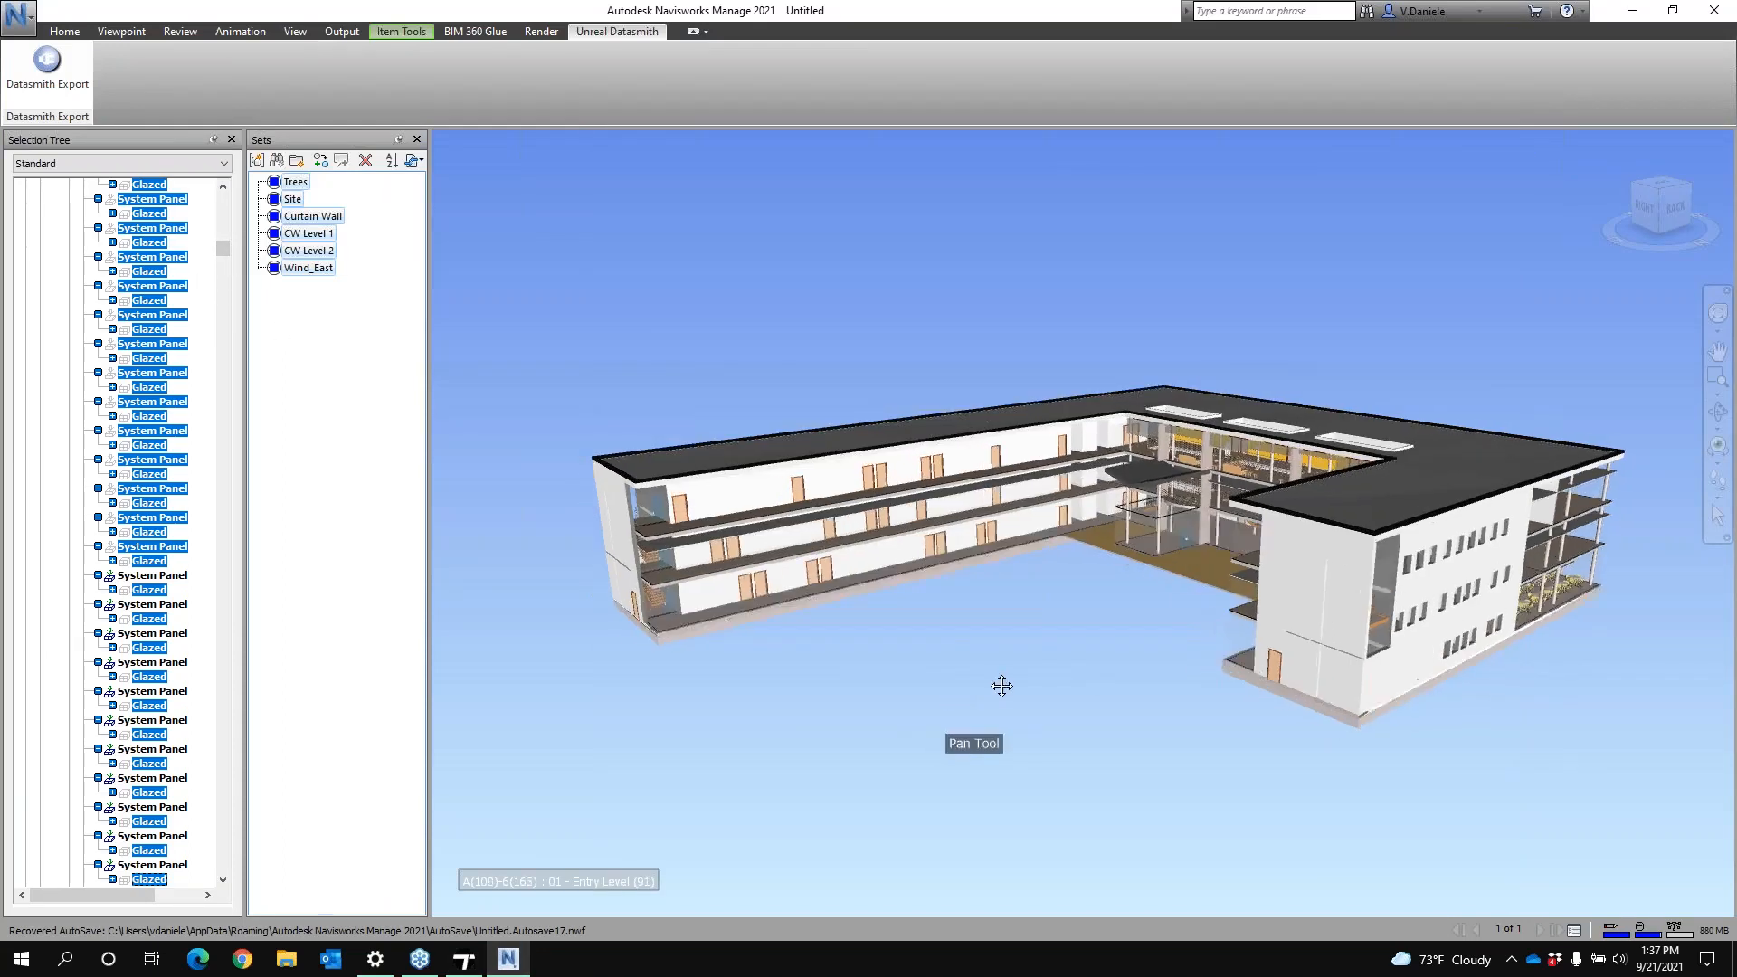
scroll(992, 661, down, 1)
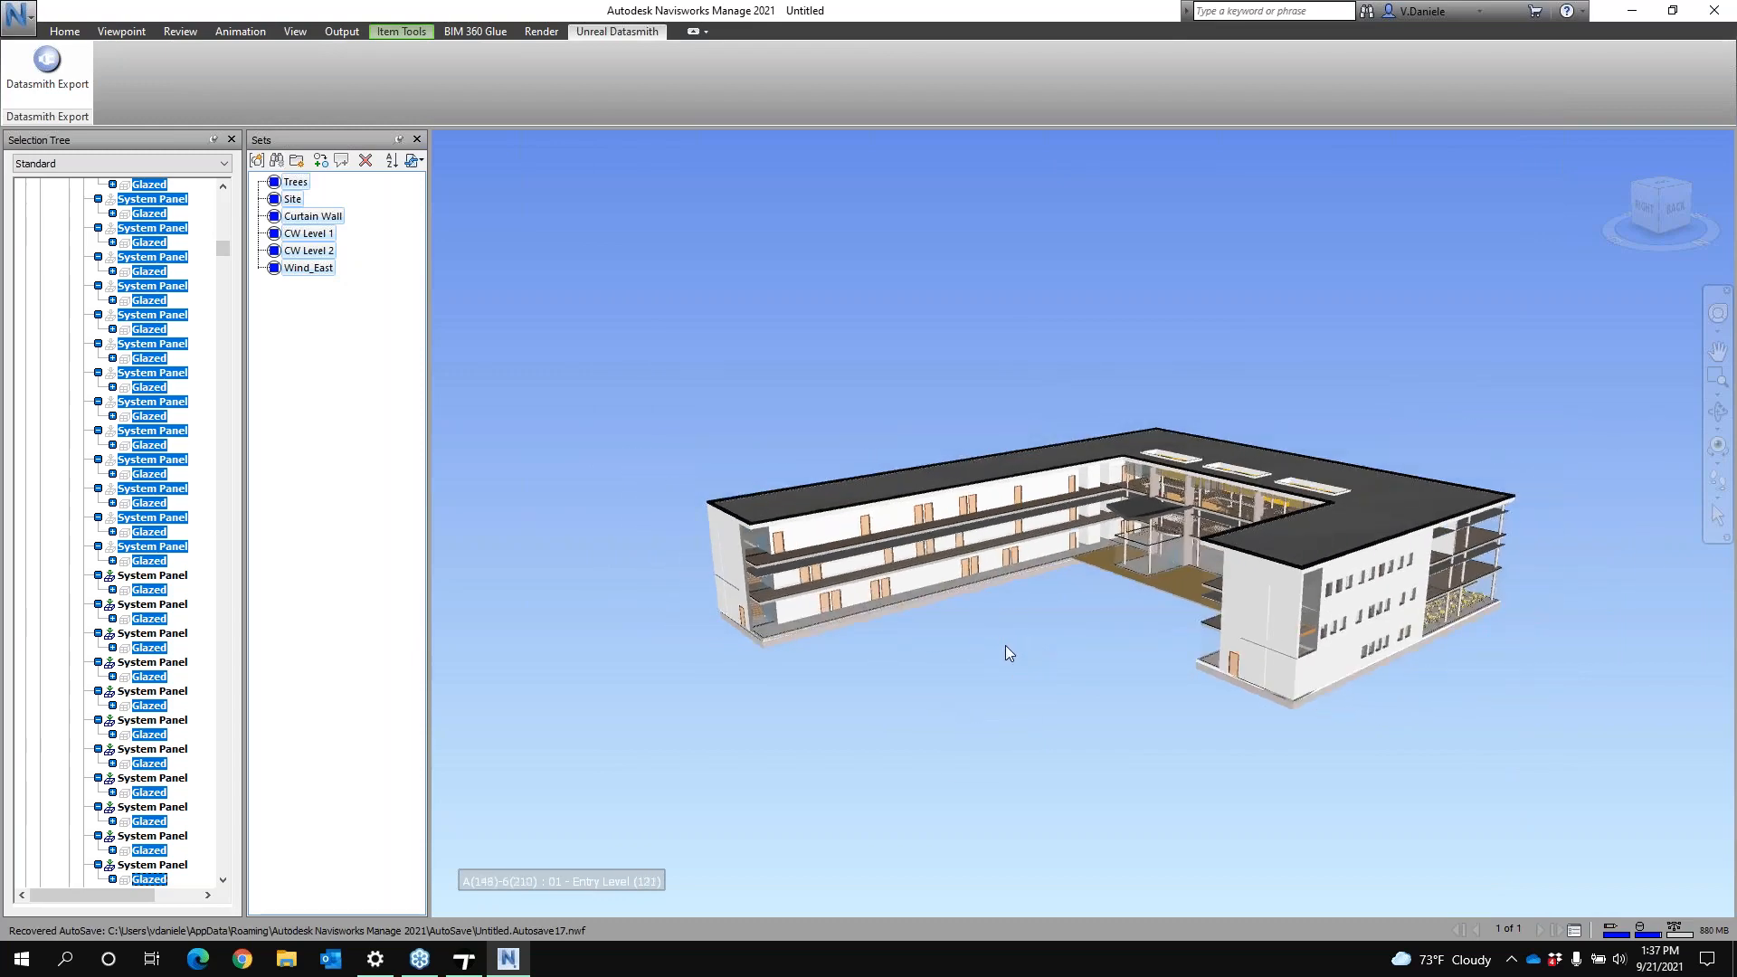
middle_drag(1006, 645, 950, 656)
scroll(1031, 638, up, 6)
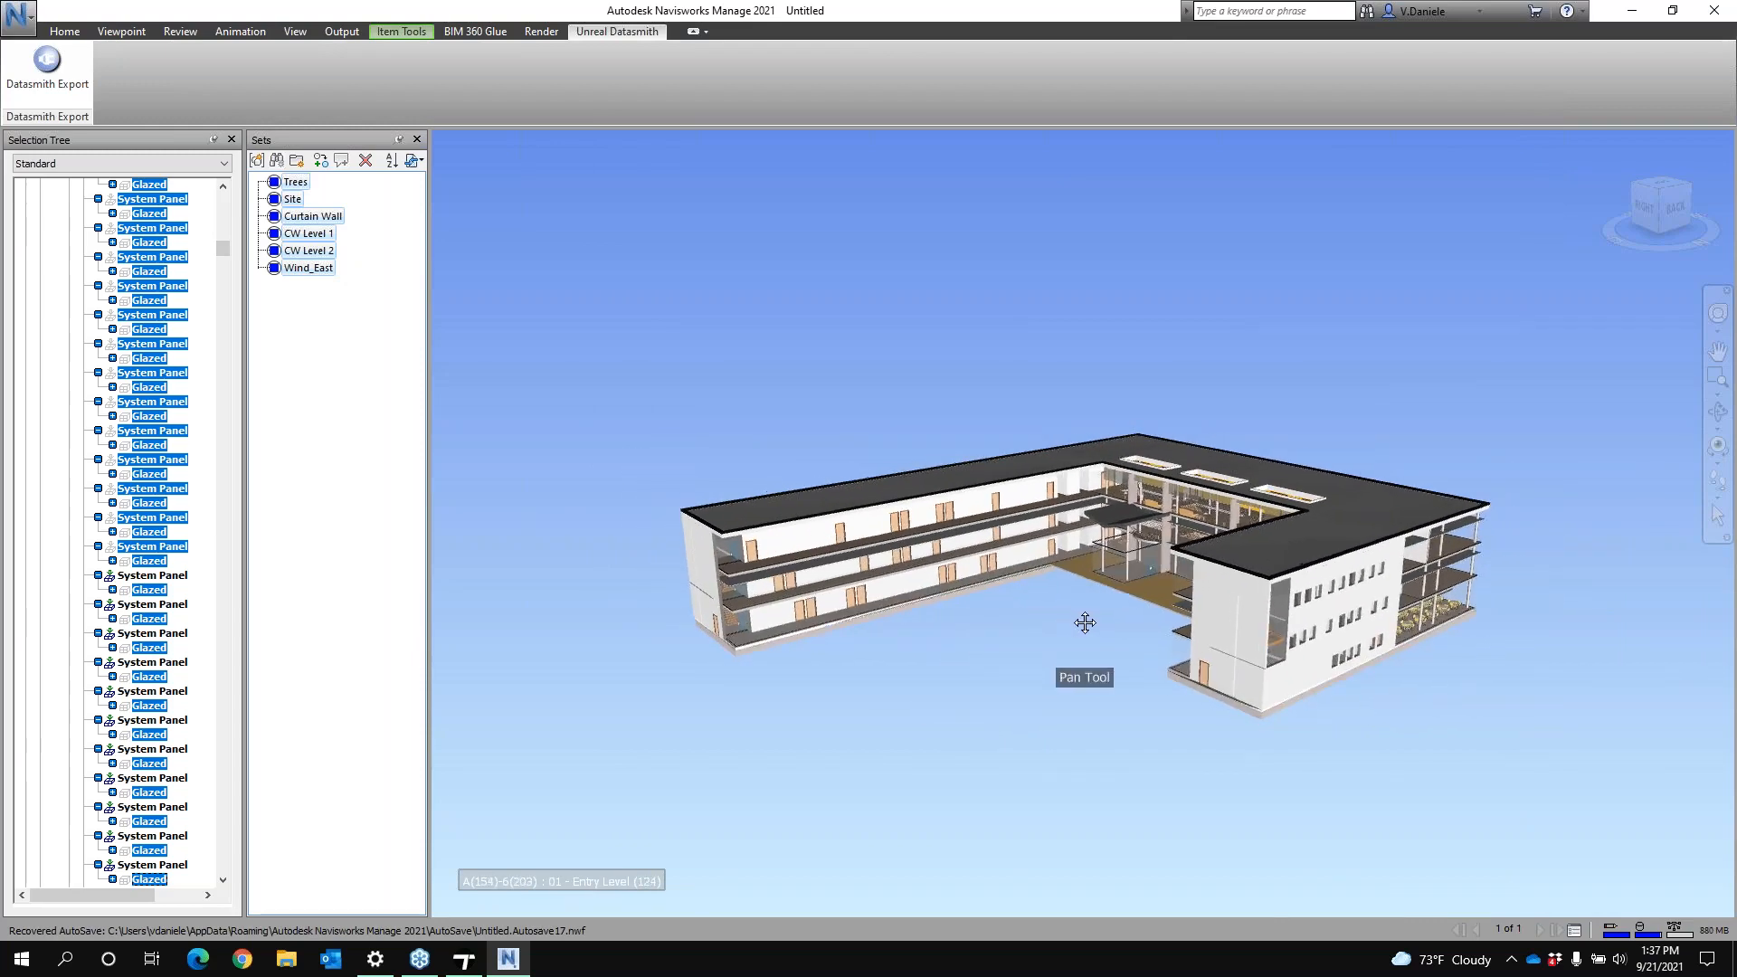
scroll(1348, 663, up, 2)
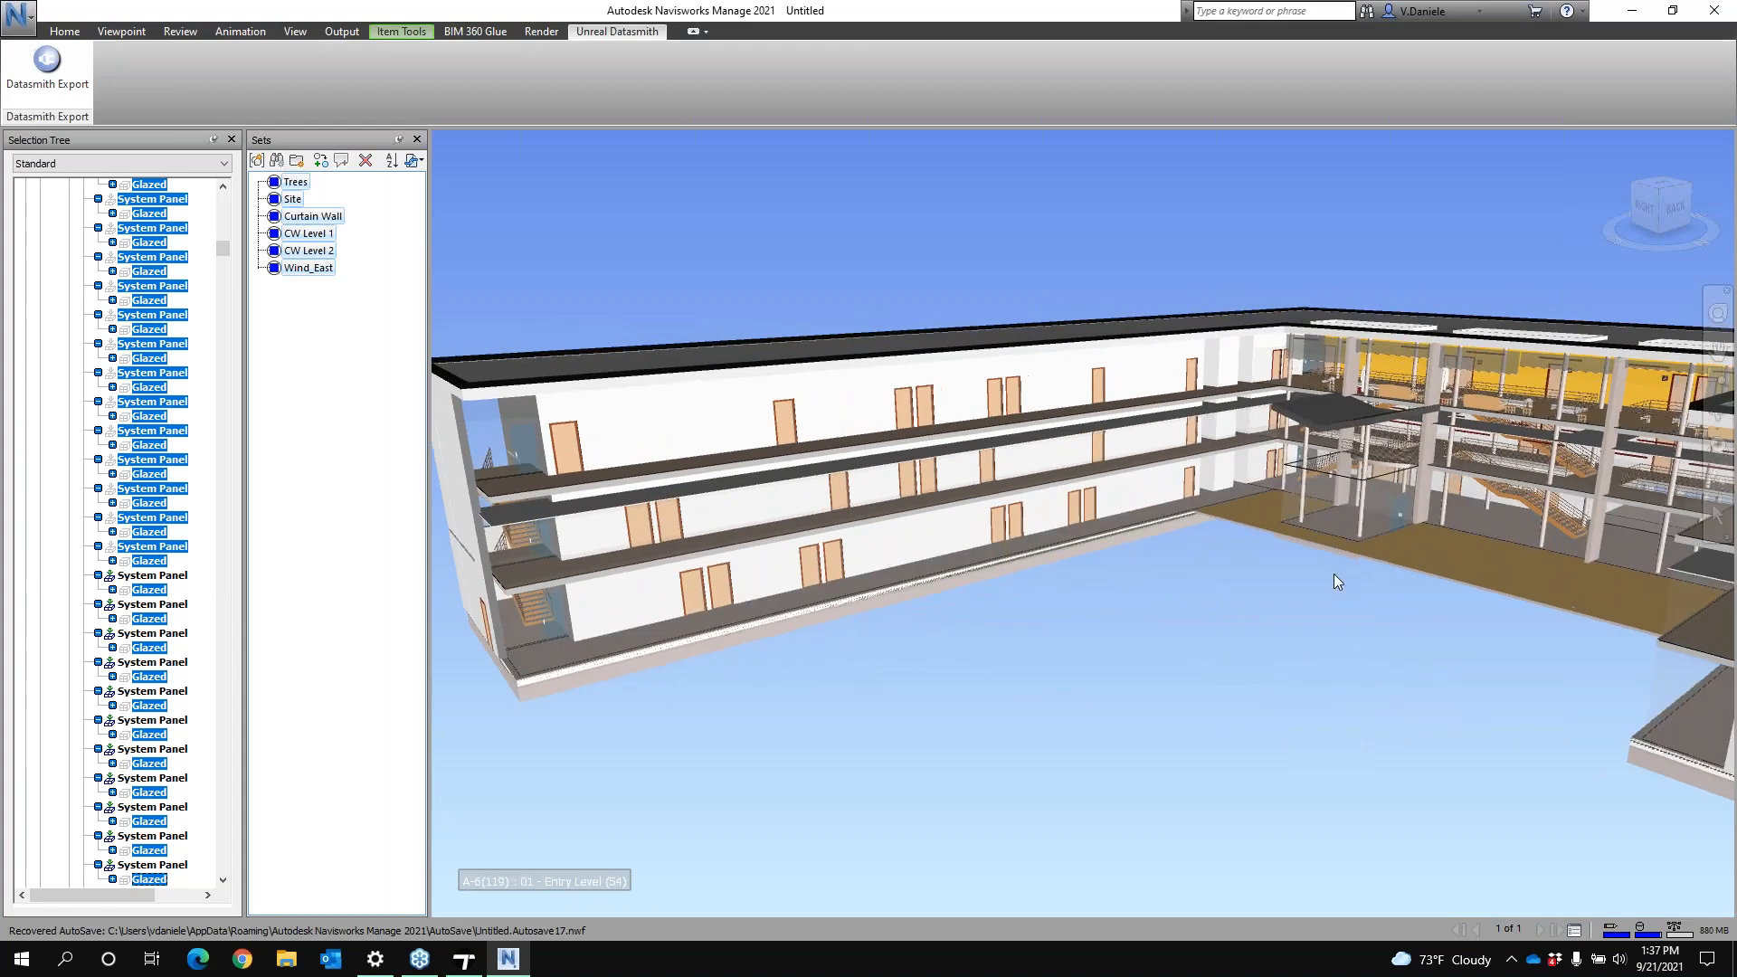
Try to hide the room volumes by selecting all items that share a property with the Lounge 120 solid
click(1339, 501)
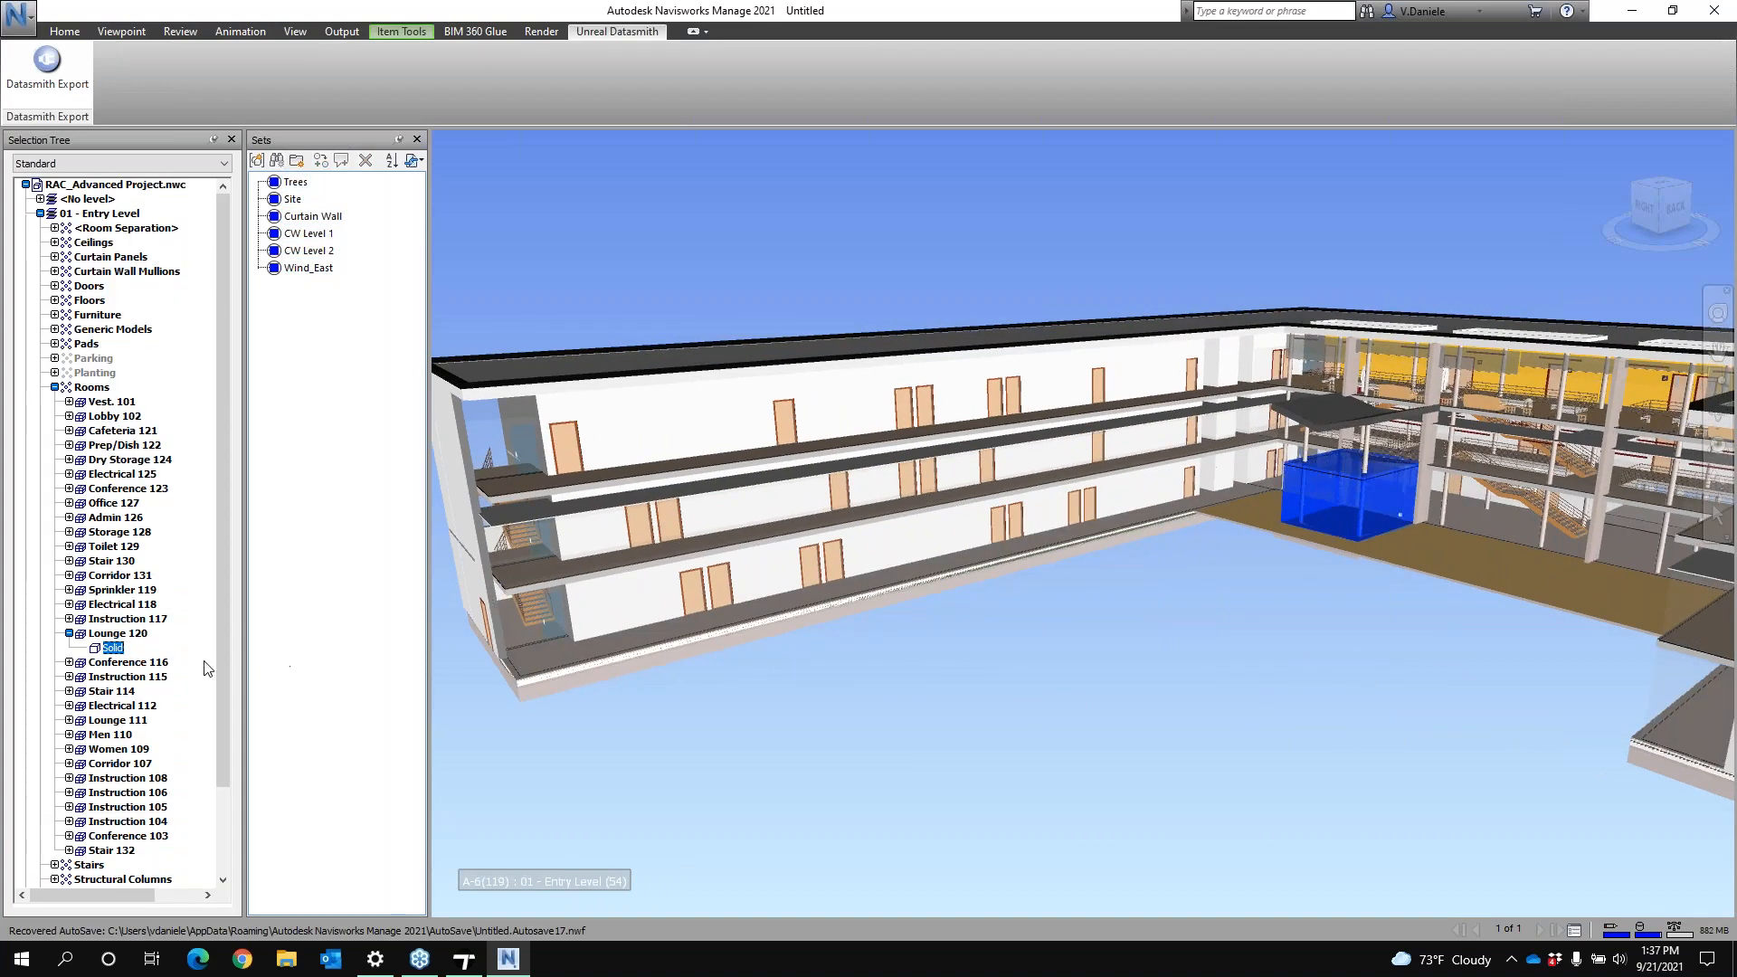
click(64, 31)
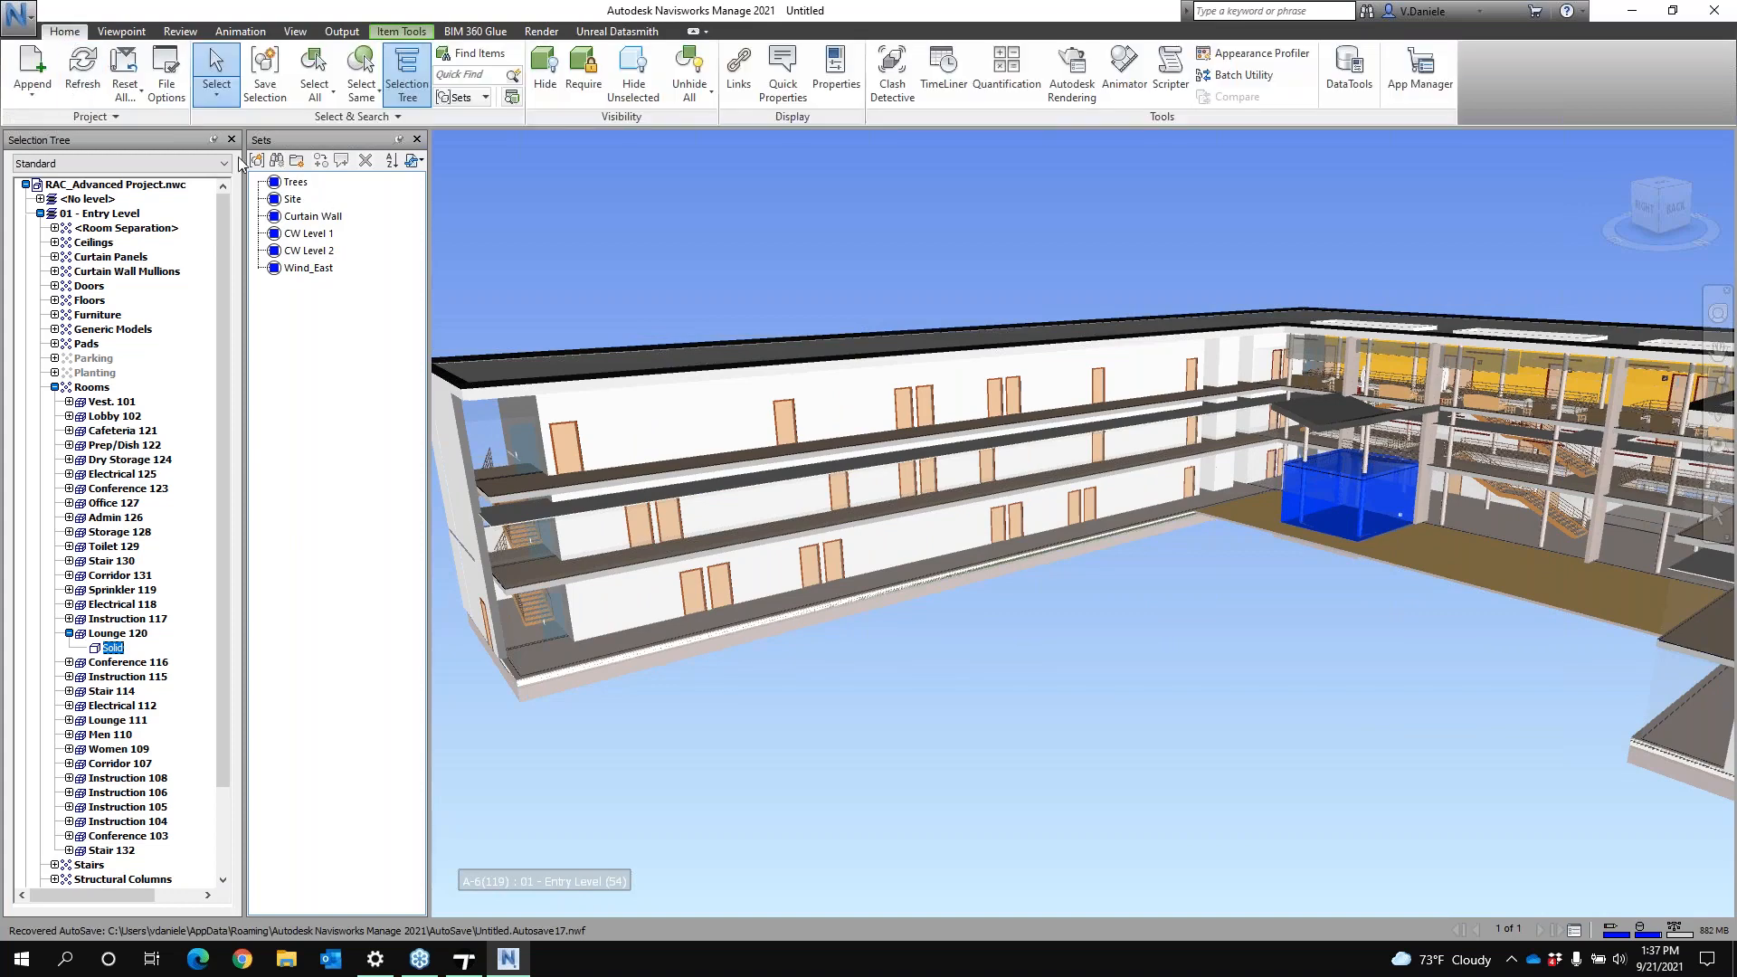
click(380, 96)
click(418, 169)
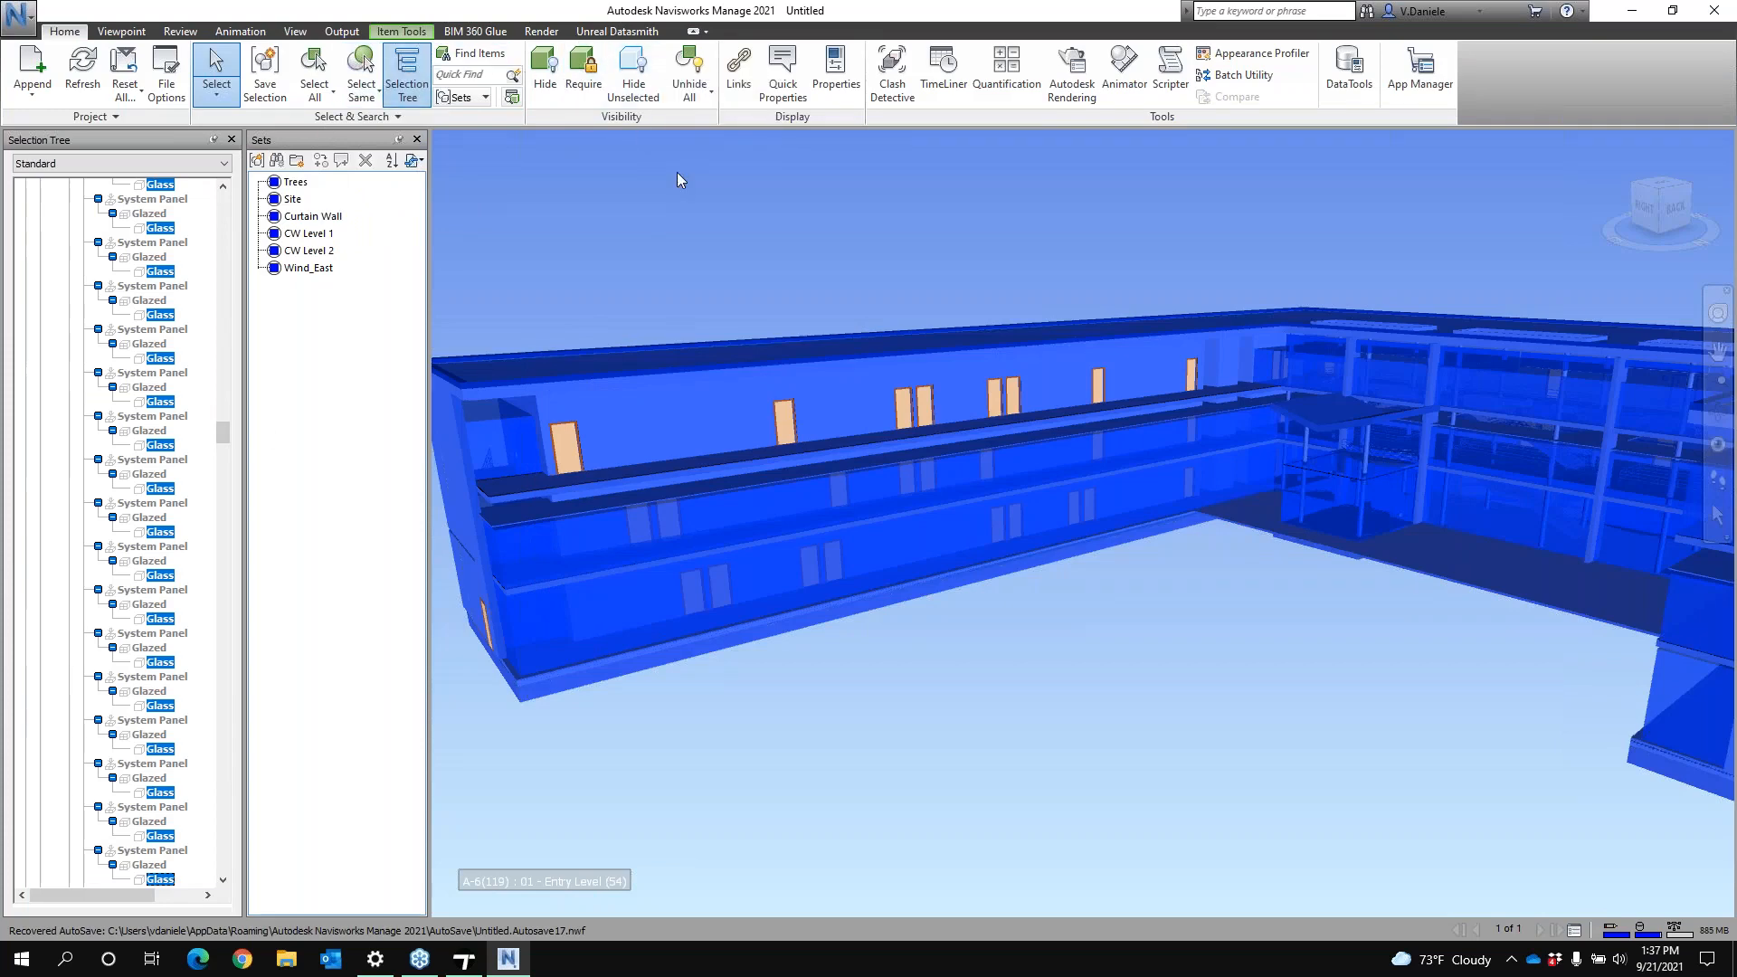
click(546, 74)
mouse_move(958, 681)
middle_down()
mouse_move(983, 659)
mouse_move(959, 662)
middle_up()
scroll(974, 656, down, 3)
scroll(963, 665, down, 2)
scroll(962, 665, down, 1)
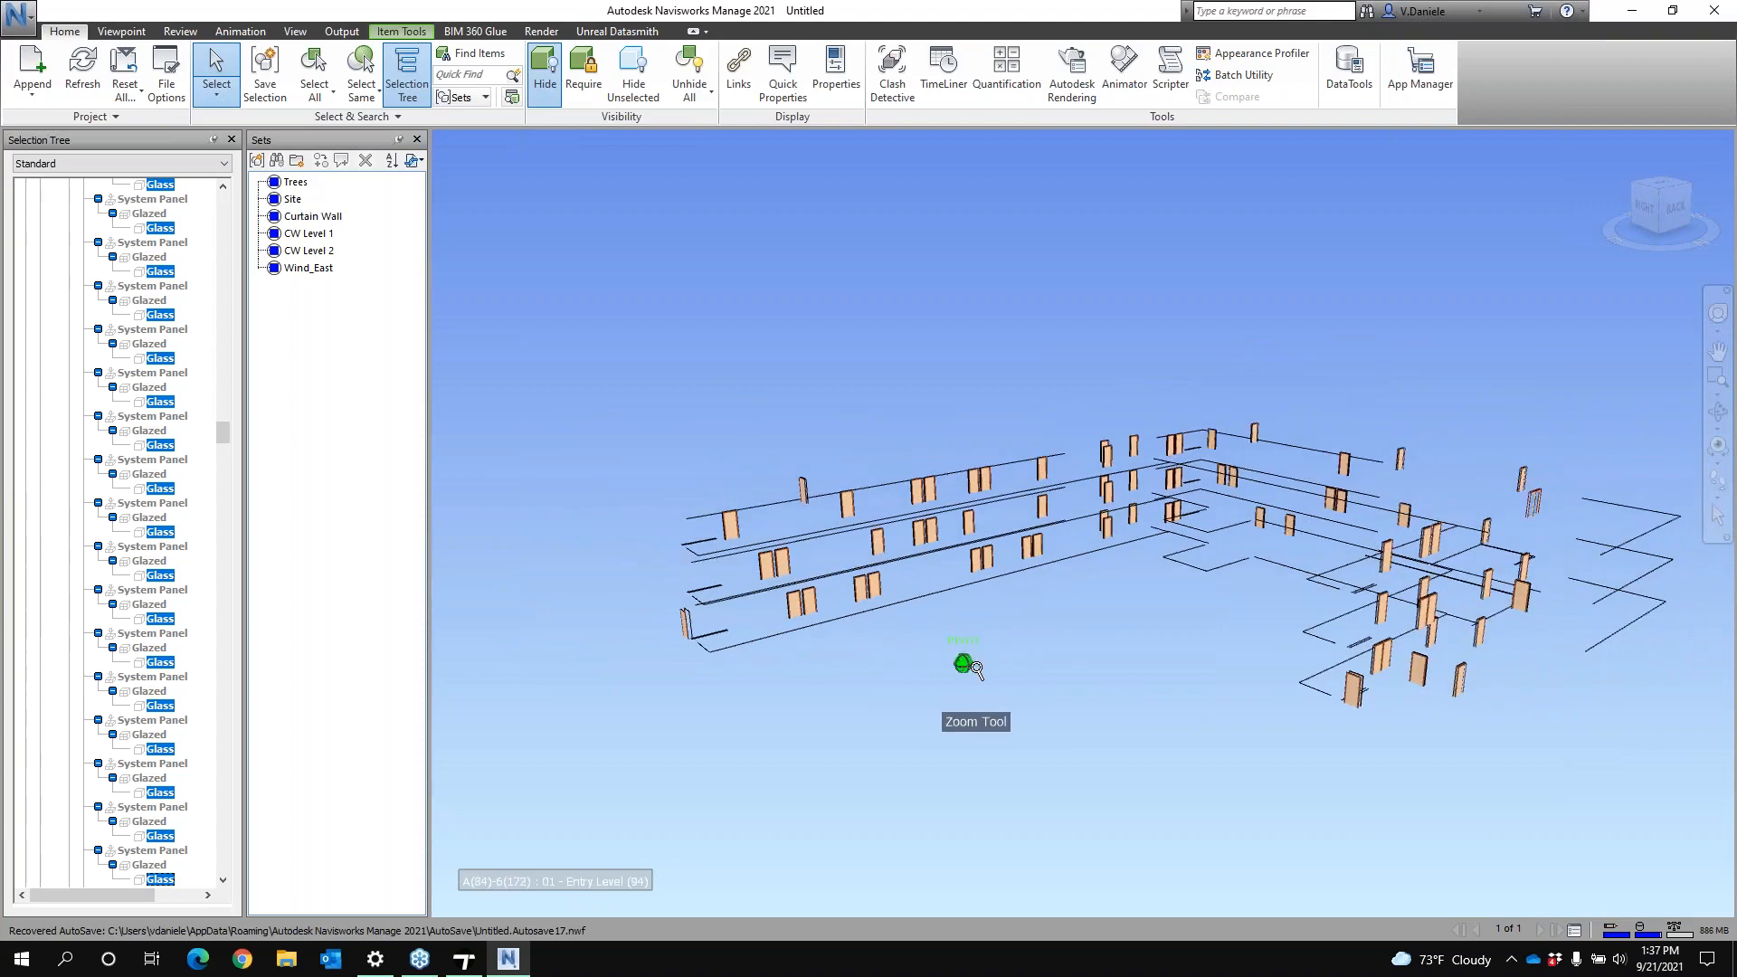
Clear the selection and unhide all items of the model
click(635, 310)
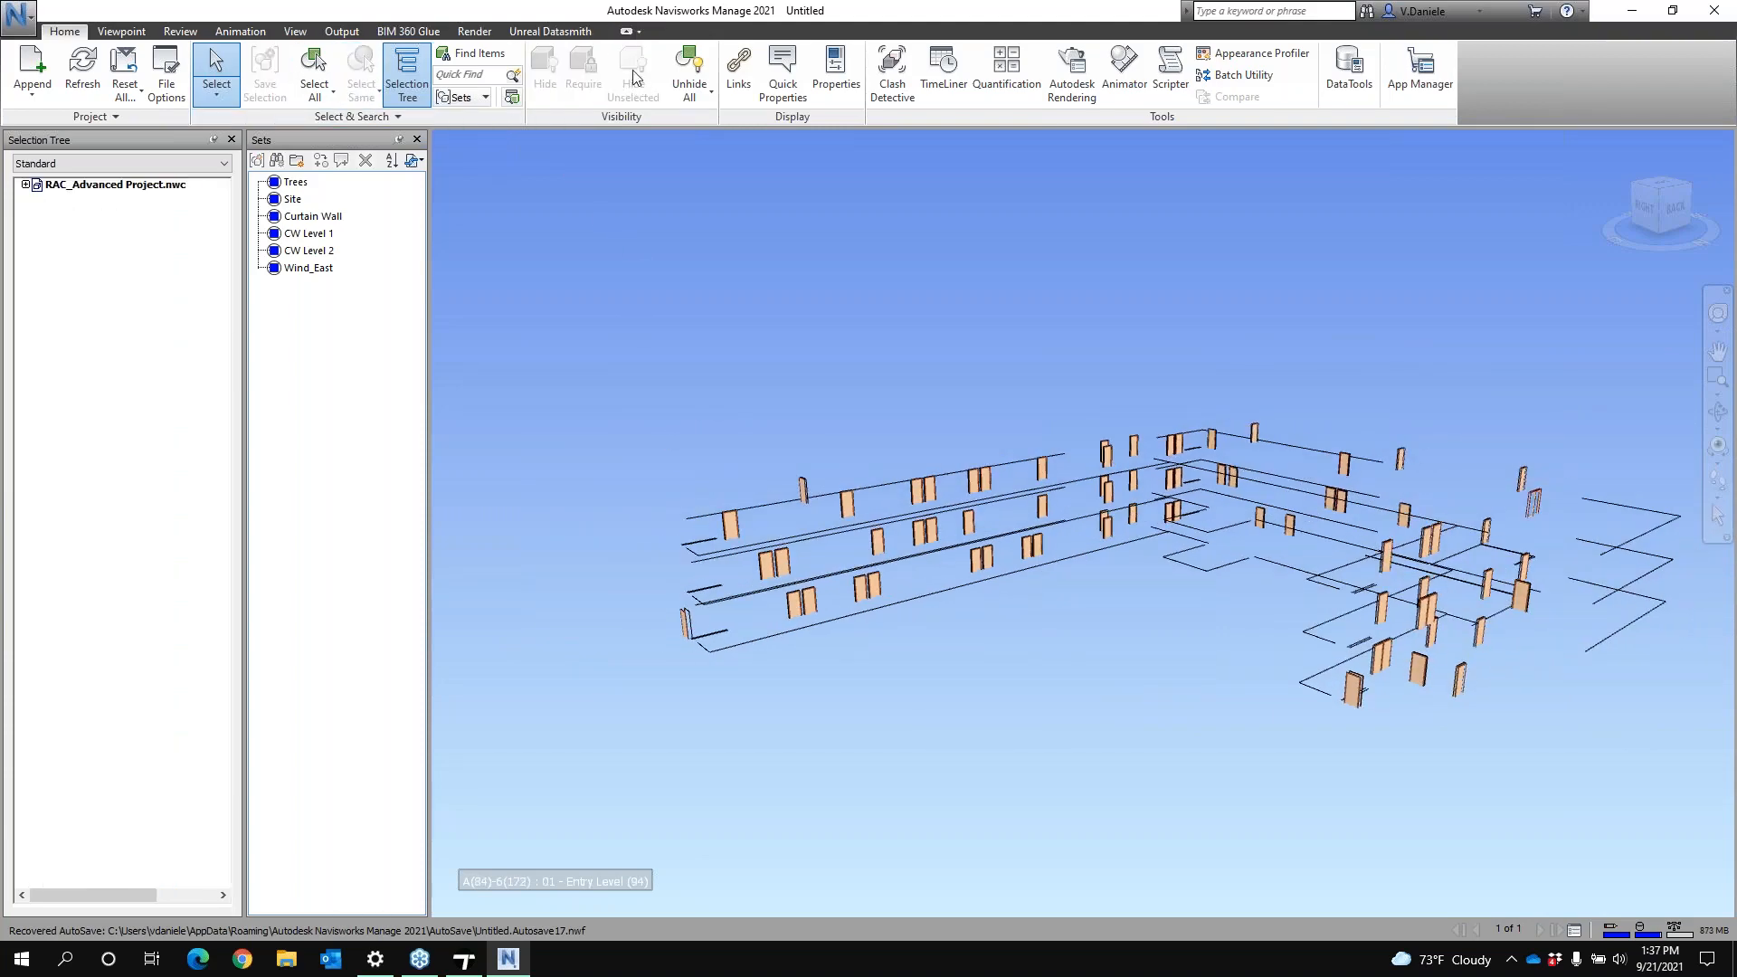
click(684, 62)
middle_drag(907, 630, 1105, 723)
scroll(966, 672, down, 1)
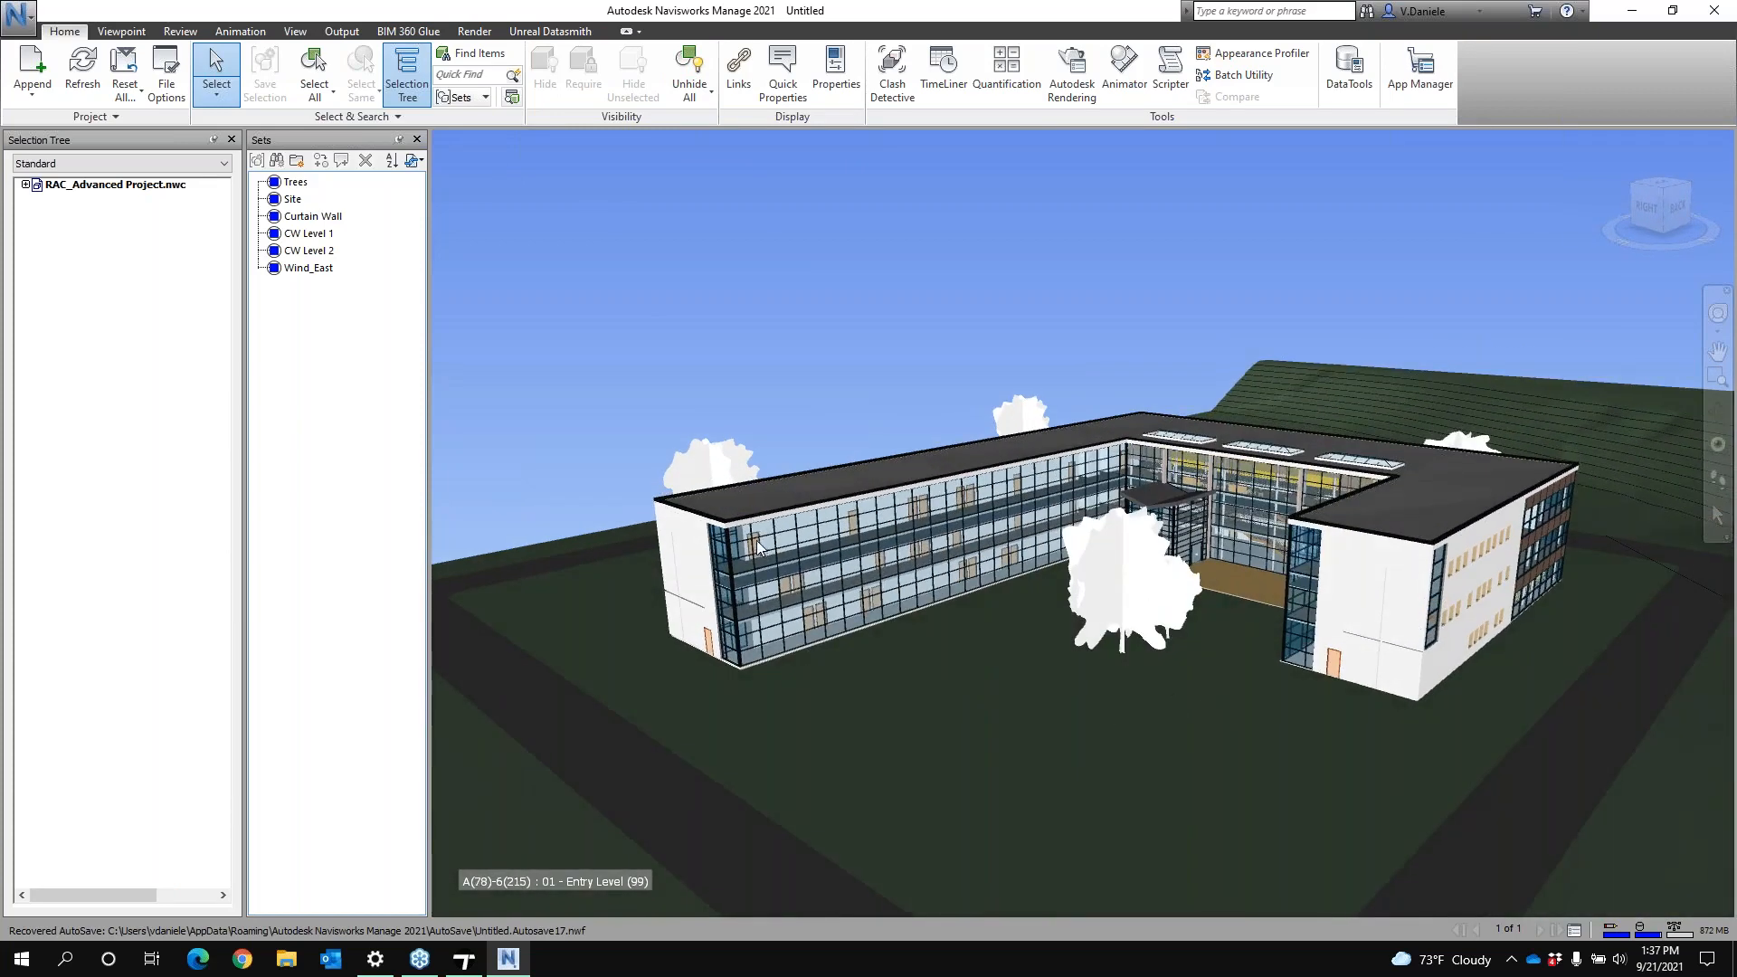
Hide the items of all saved sets from Trees through Wind_East
click(295, 181)
shift+click(316, 269)
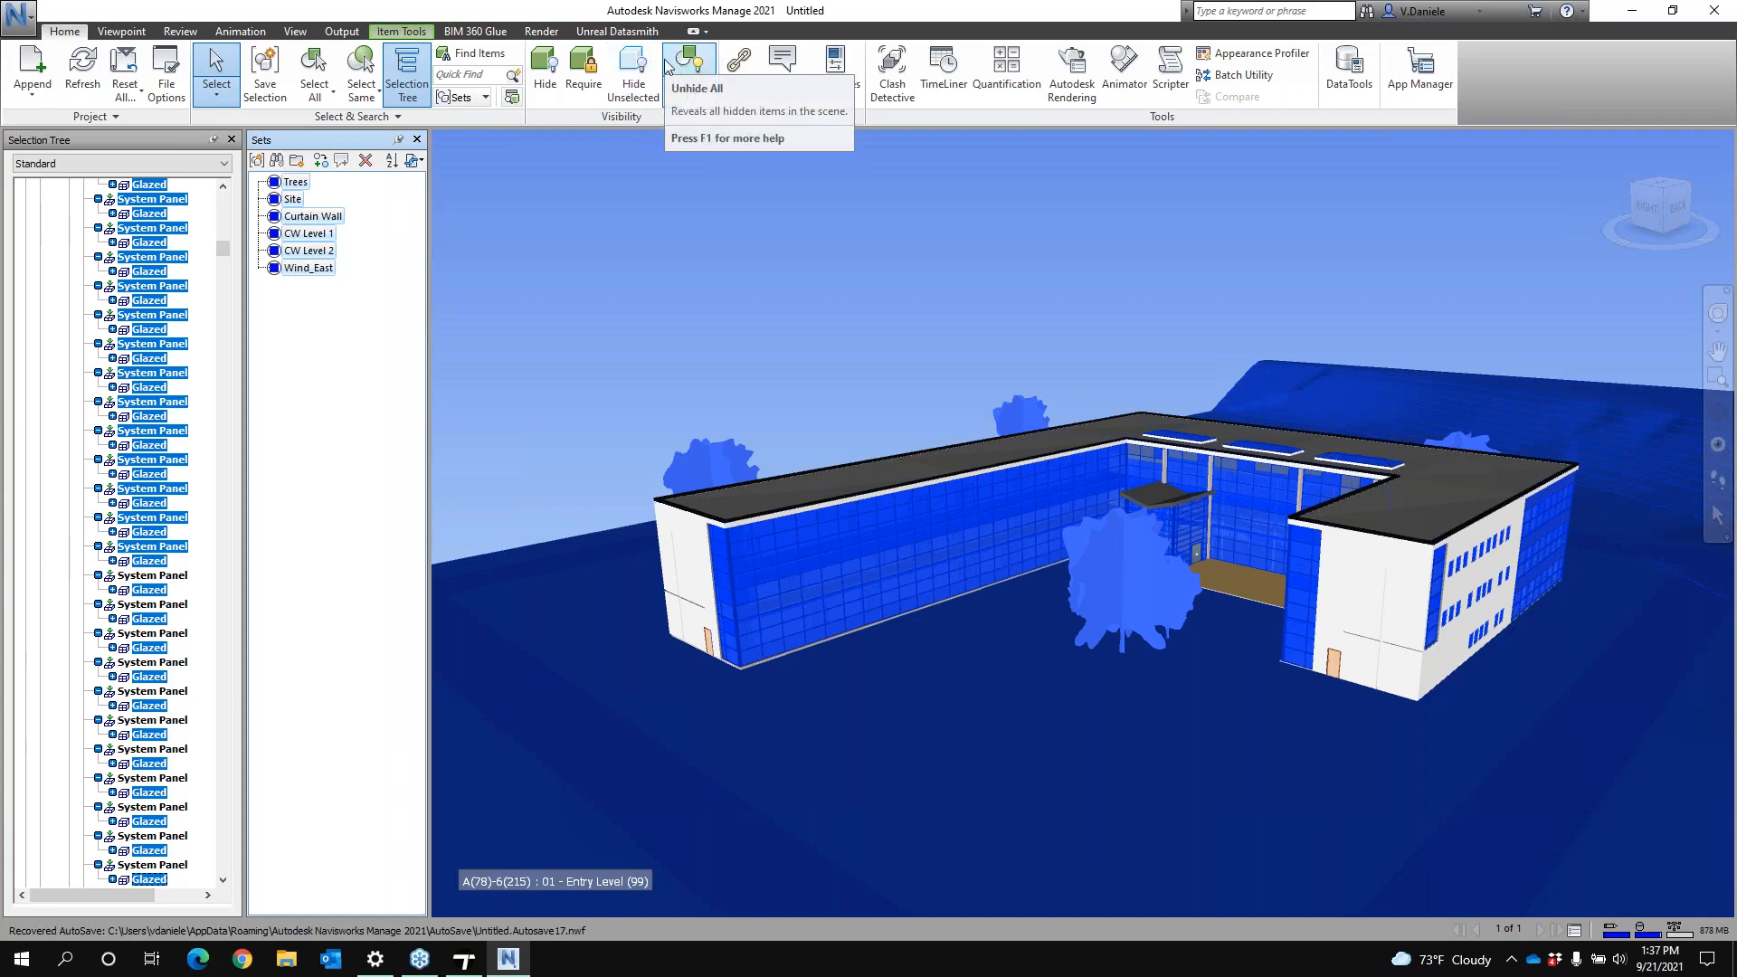
click(545, 72)
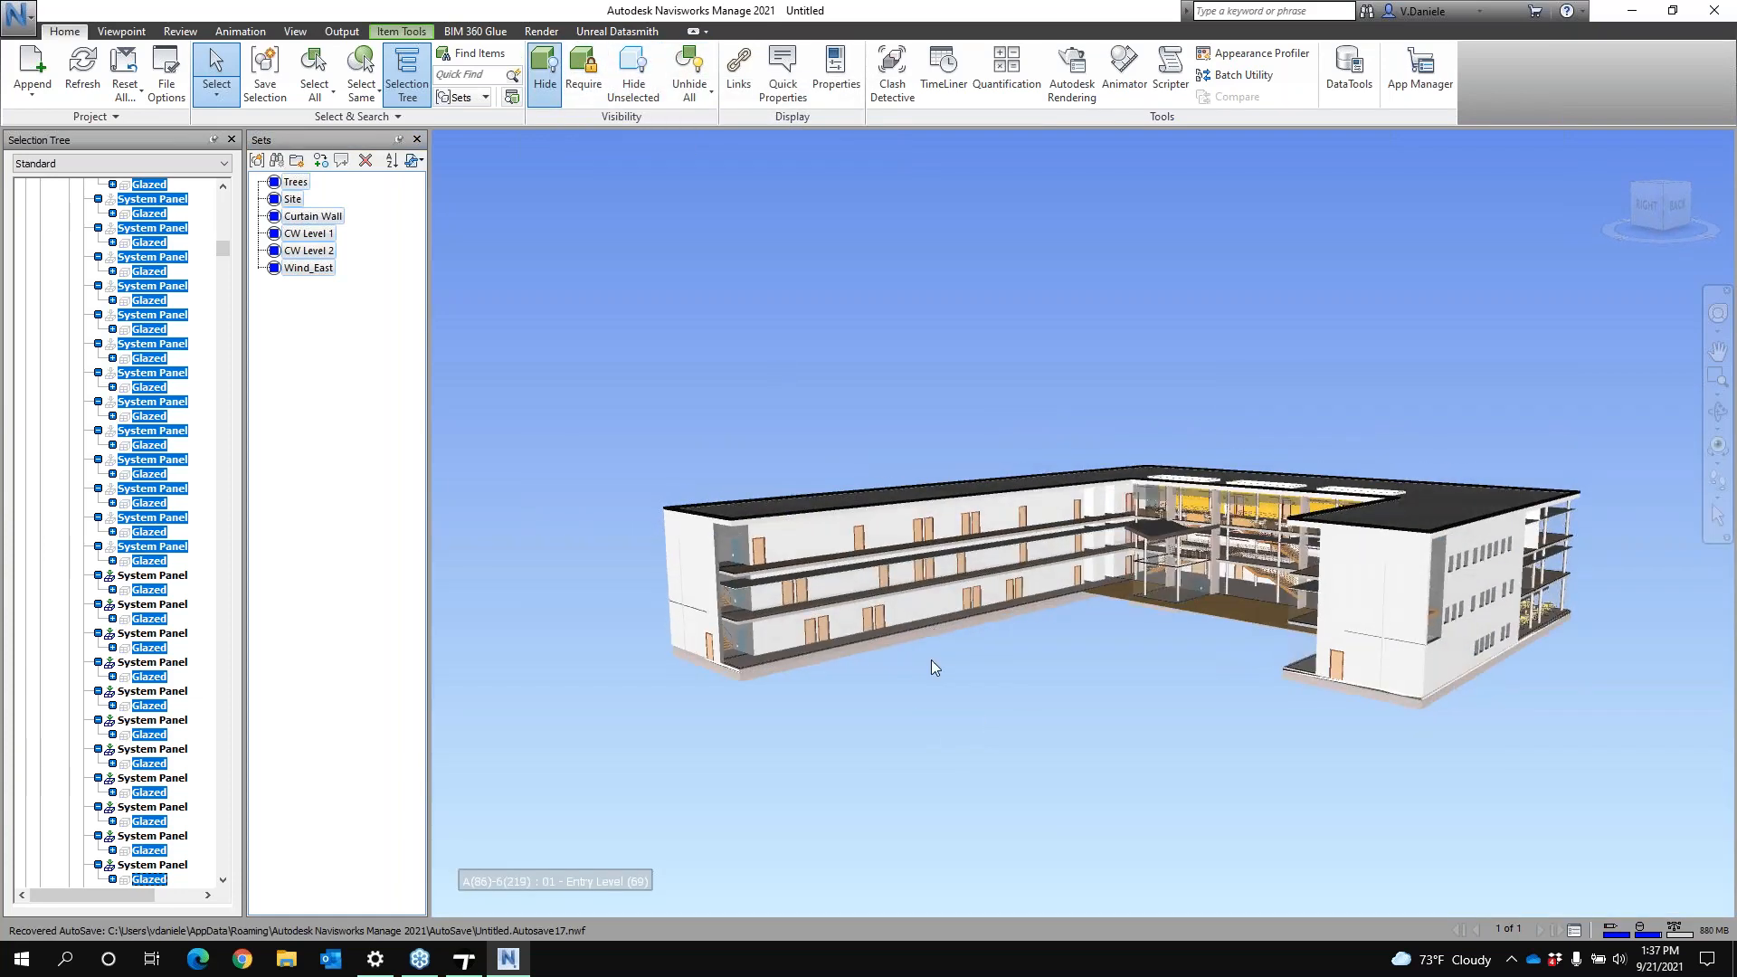
Select every door of the same type as the single door at the end of the long wing's upper floor and save them as the set "Doors"
scroll(787, 535, up, 3)
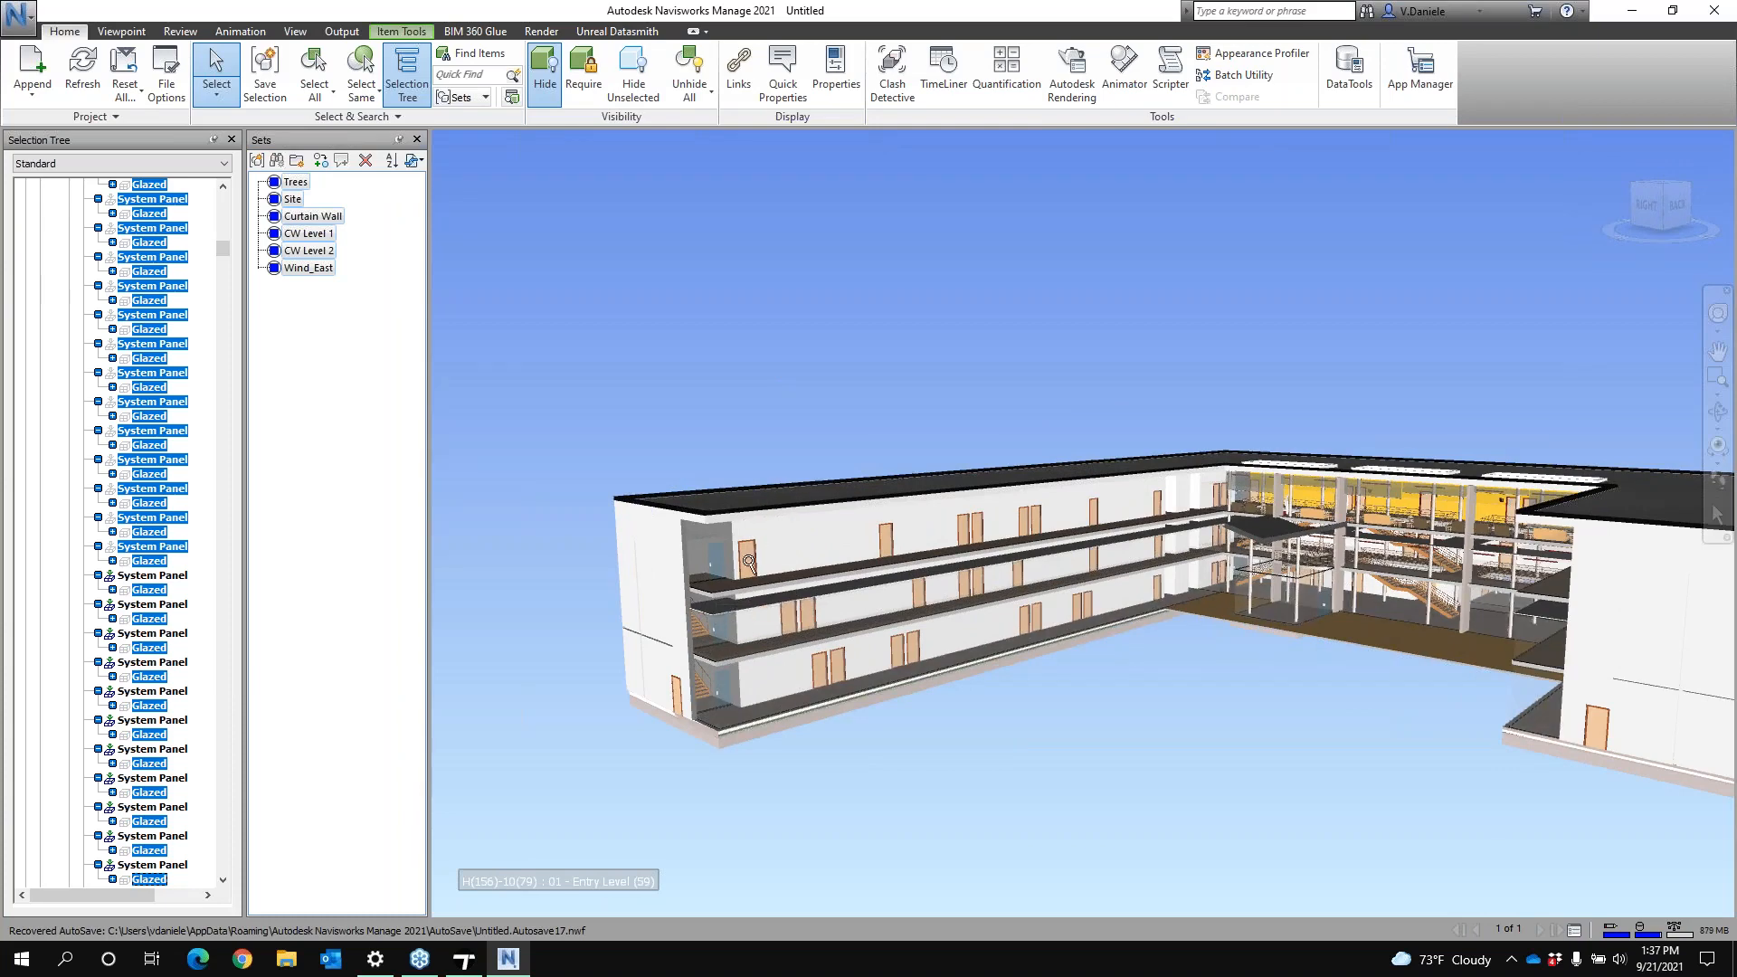
click(747, 560)
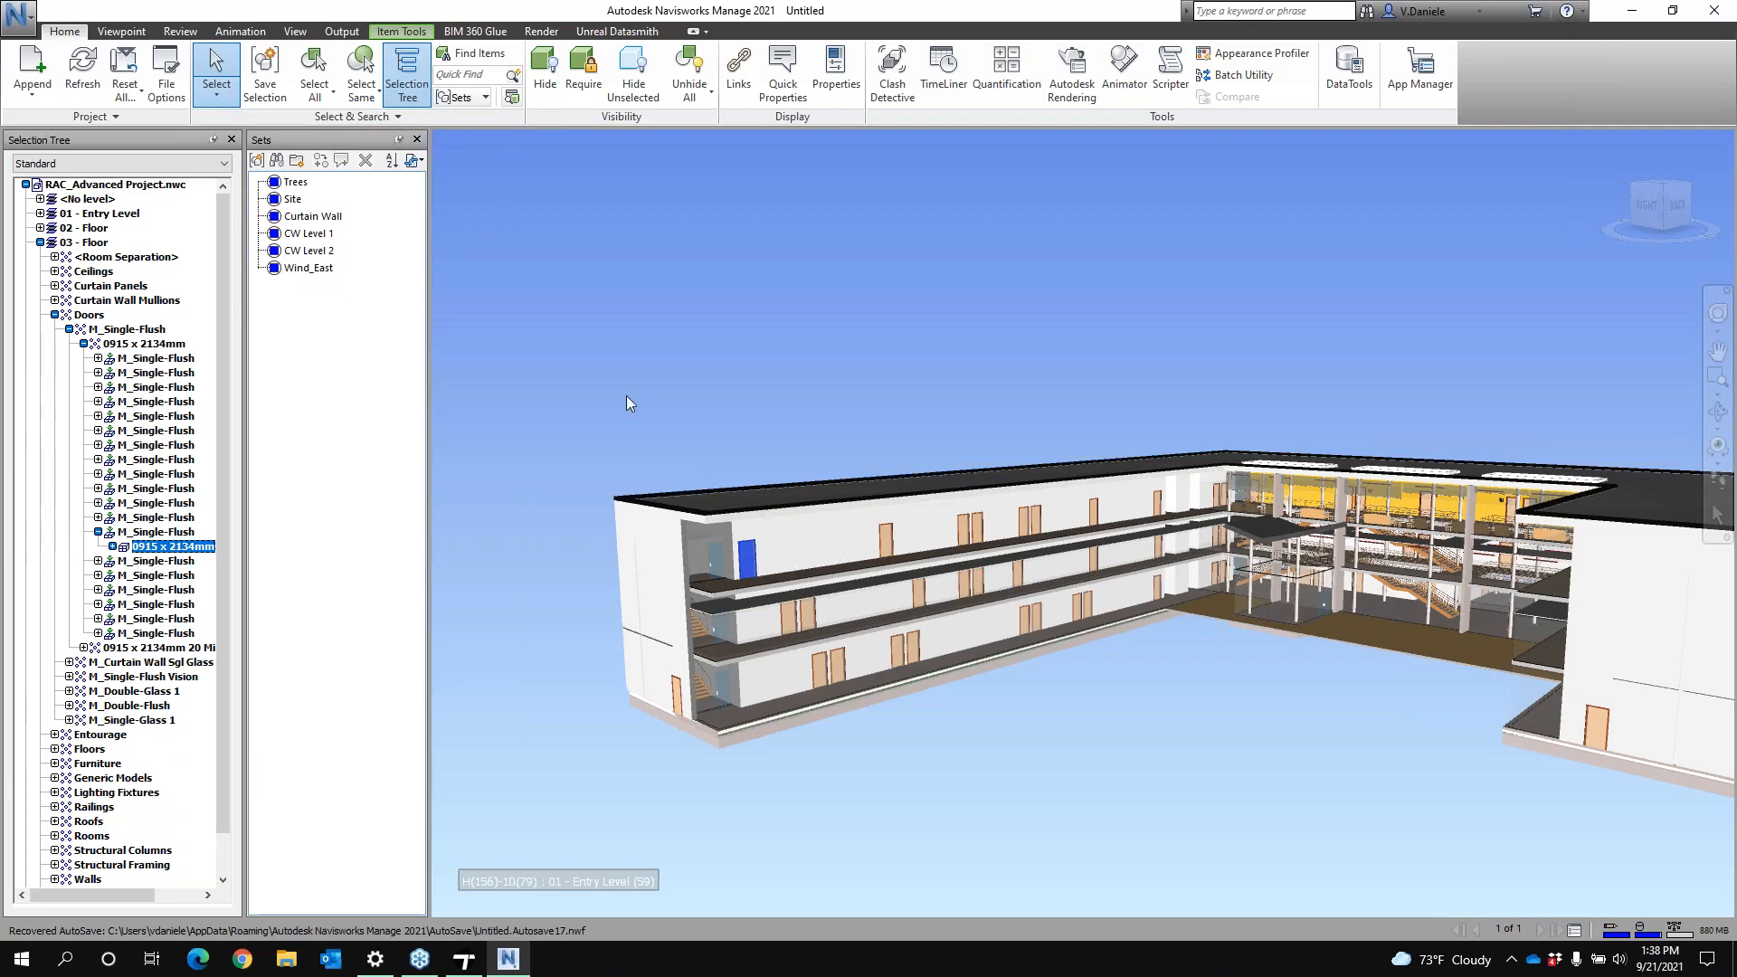
click(361, 94)
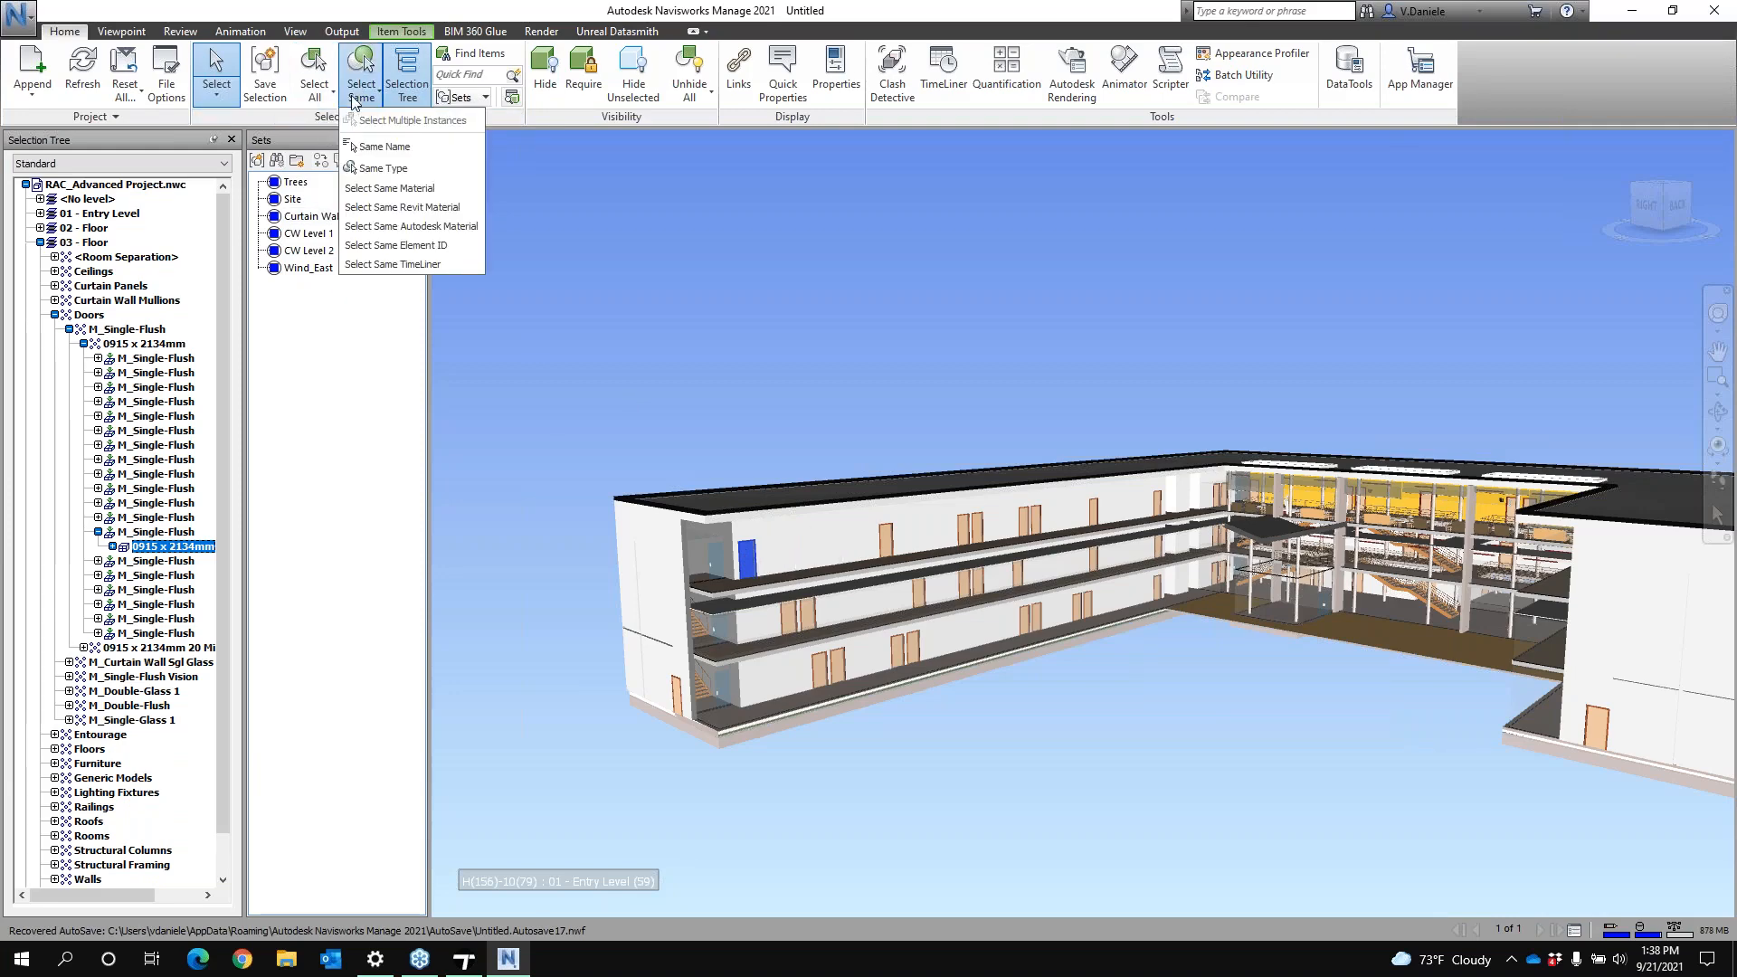
click(391, 169)
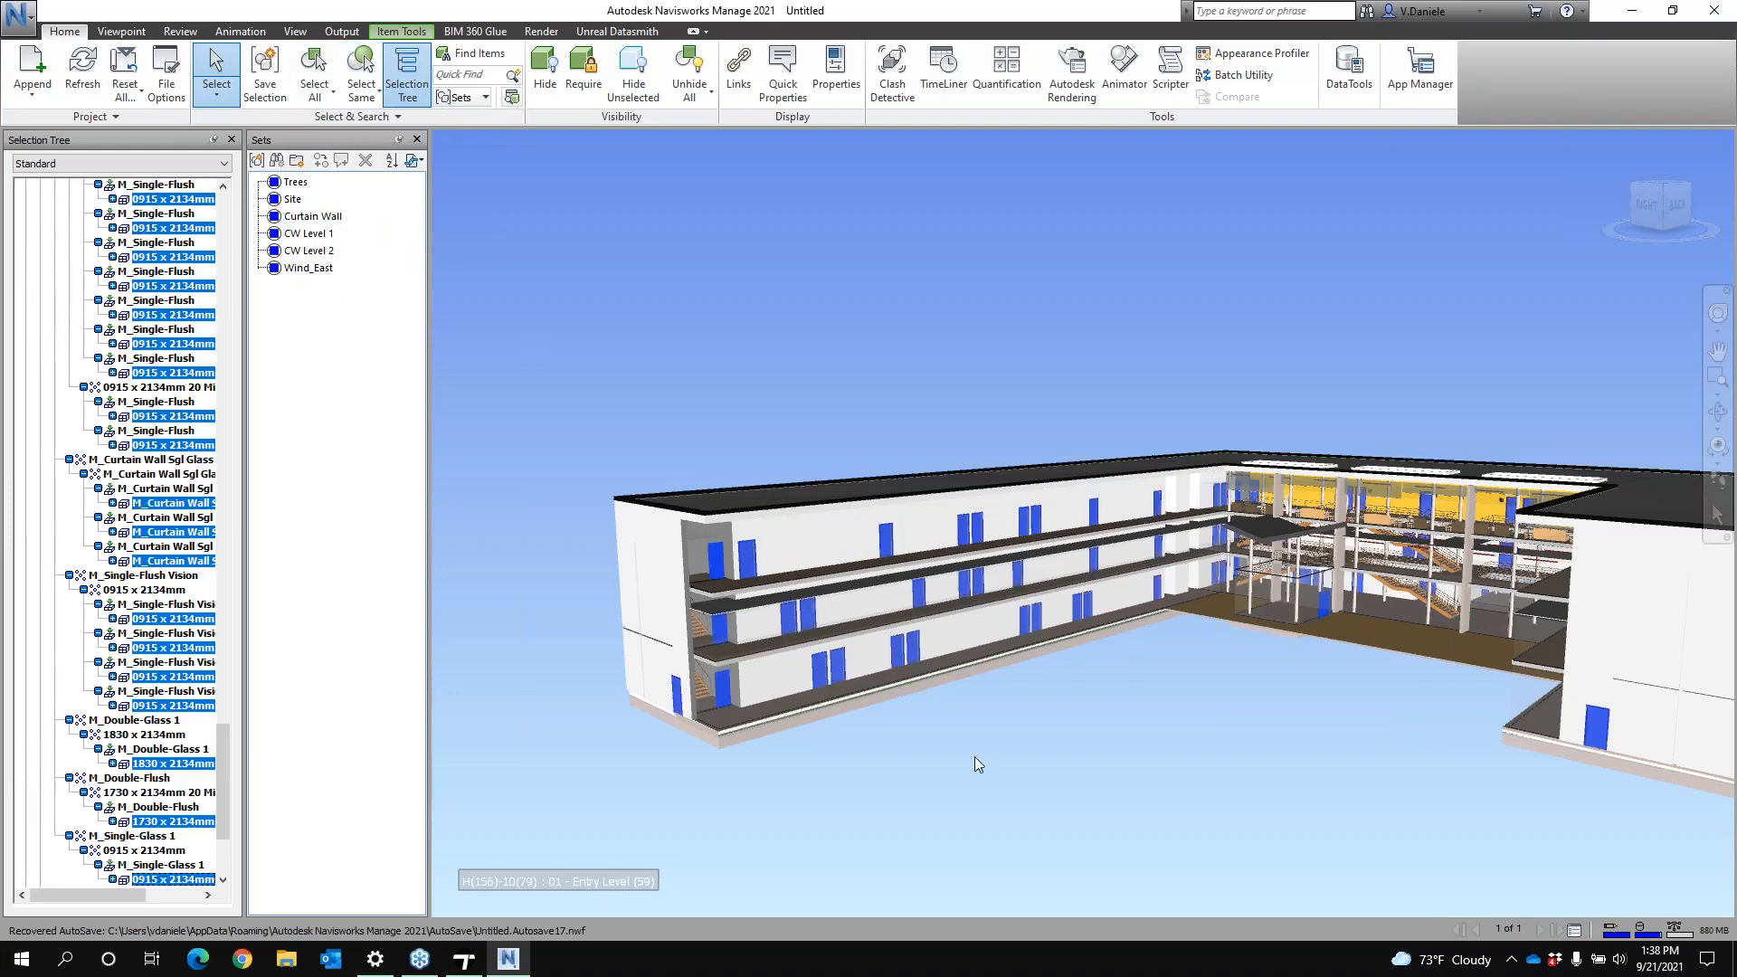
click(257, 160)
text(Doors)
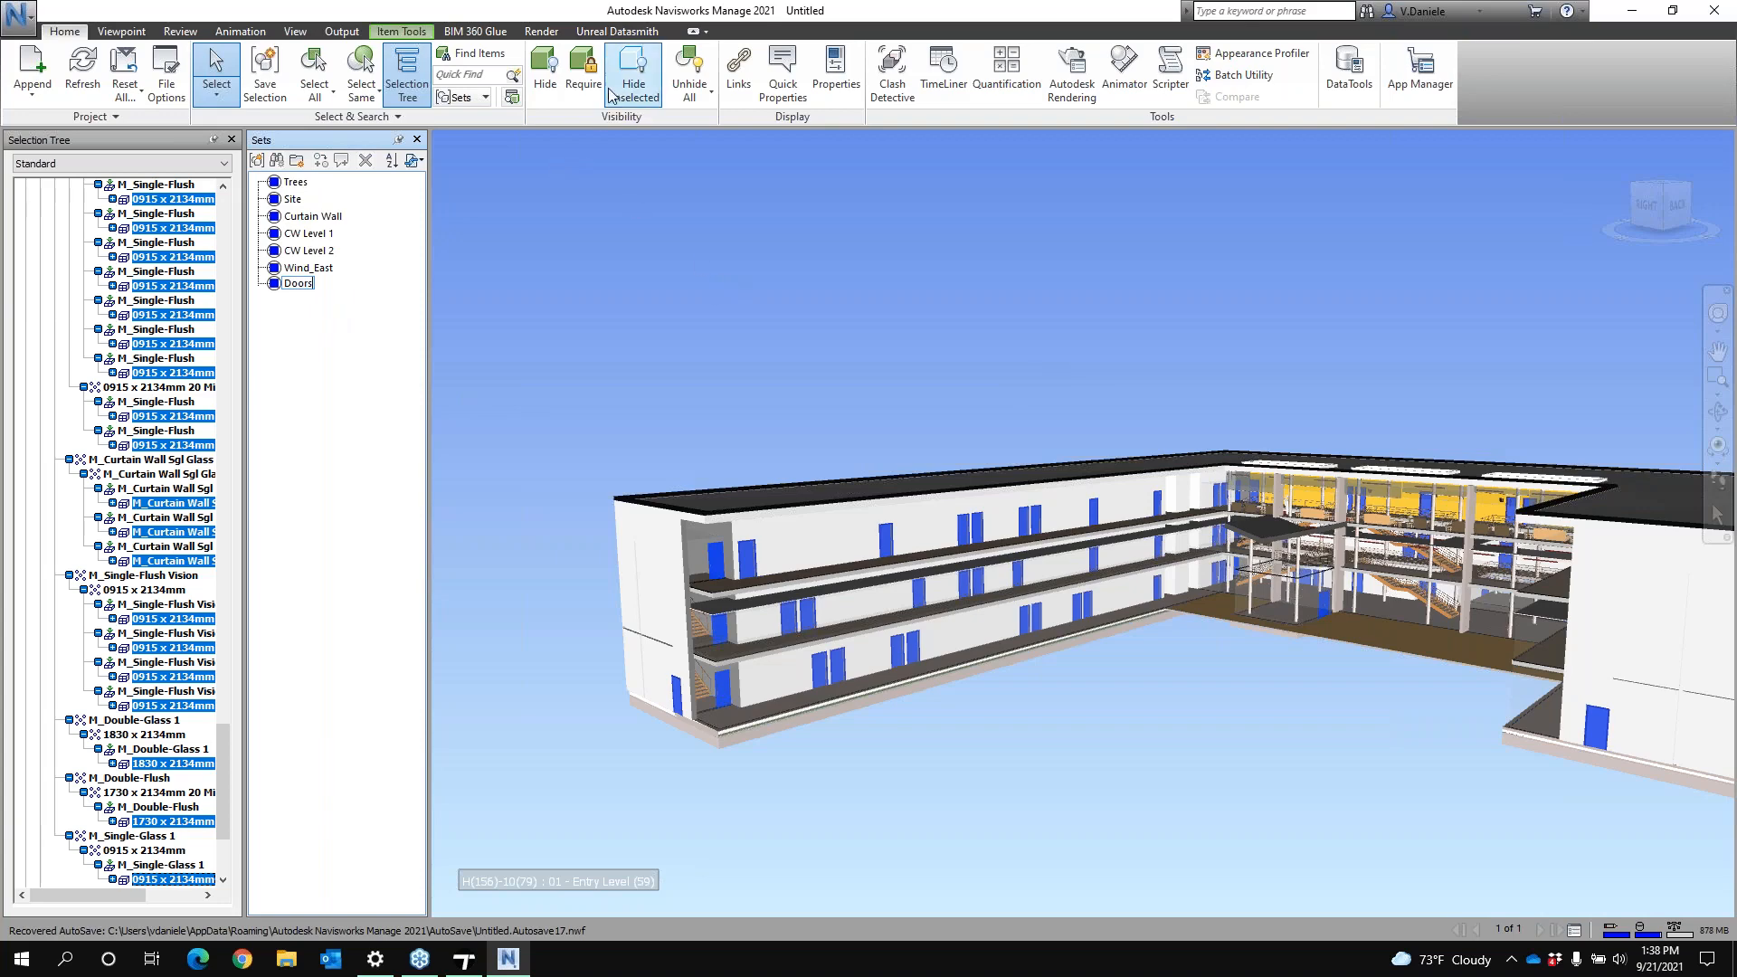
Isolate the selected doors to check them, and unhide the whole model again
click(633, 73)
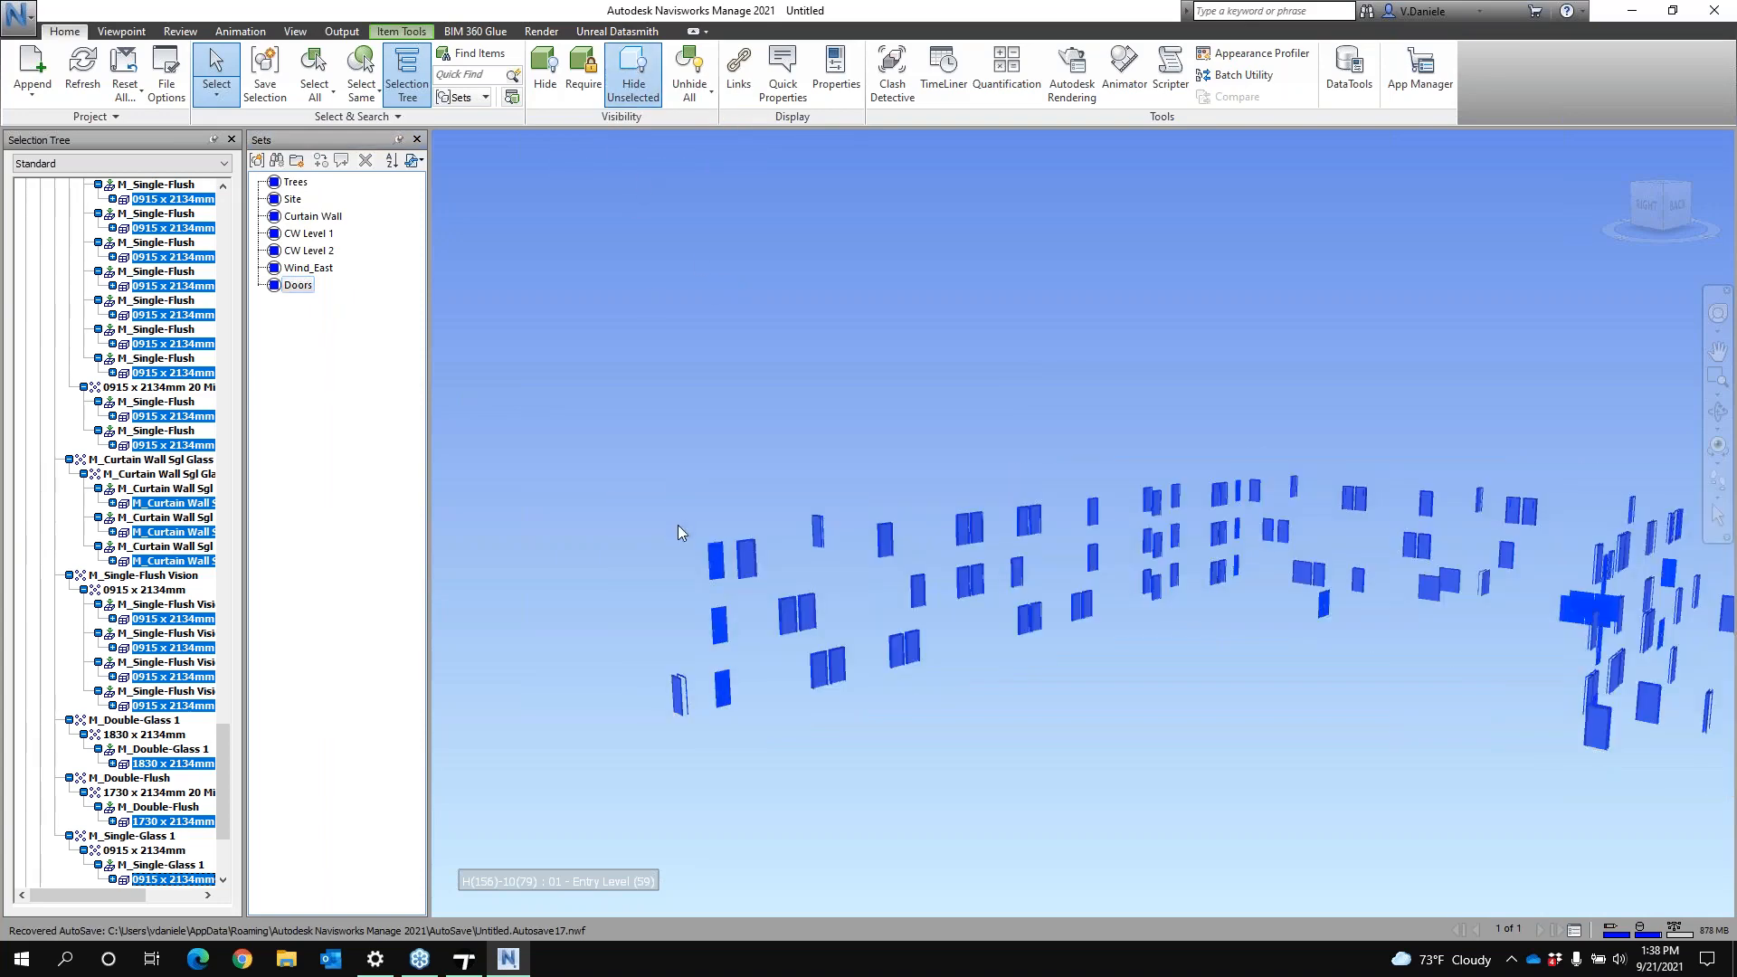
click(688, 80)
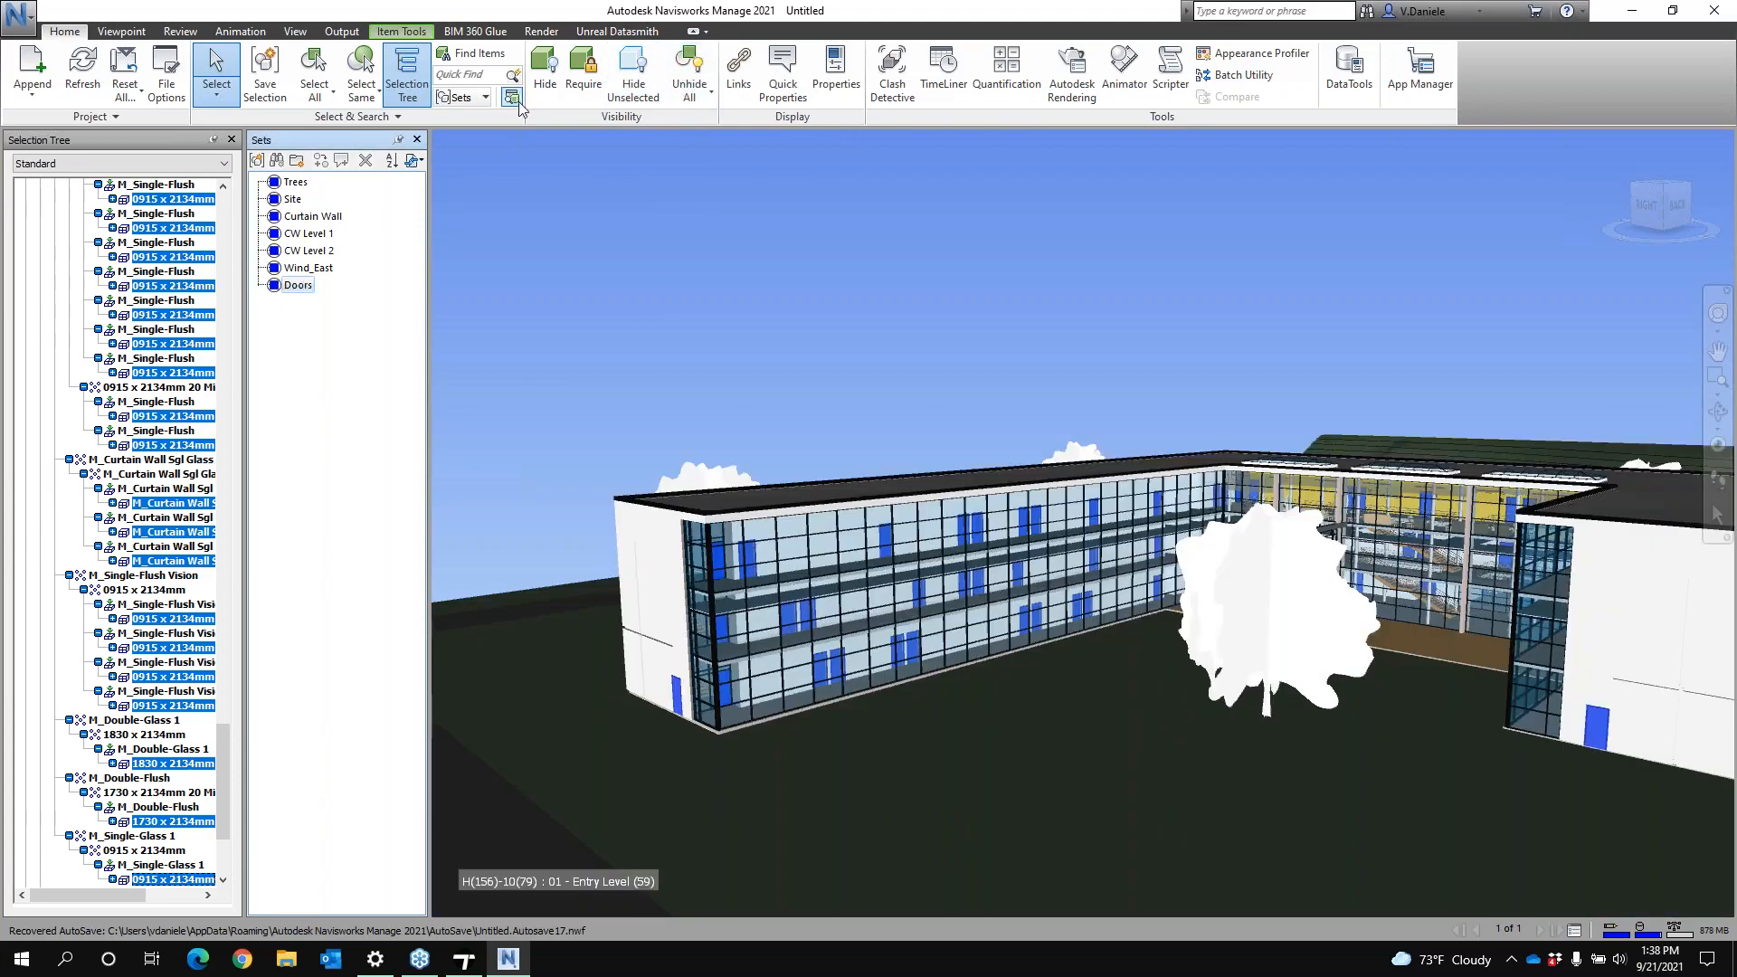
Hide the doors together with the items of all other saved sets, from Trees through Doors
click(545, 72)
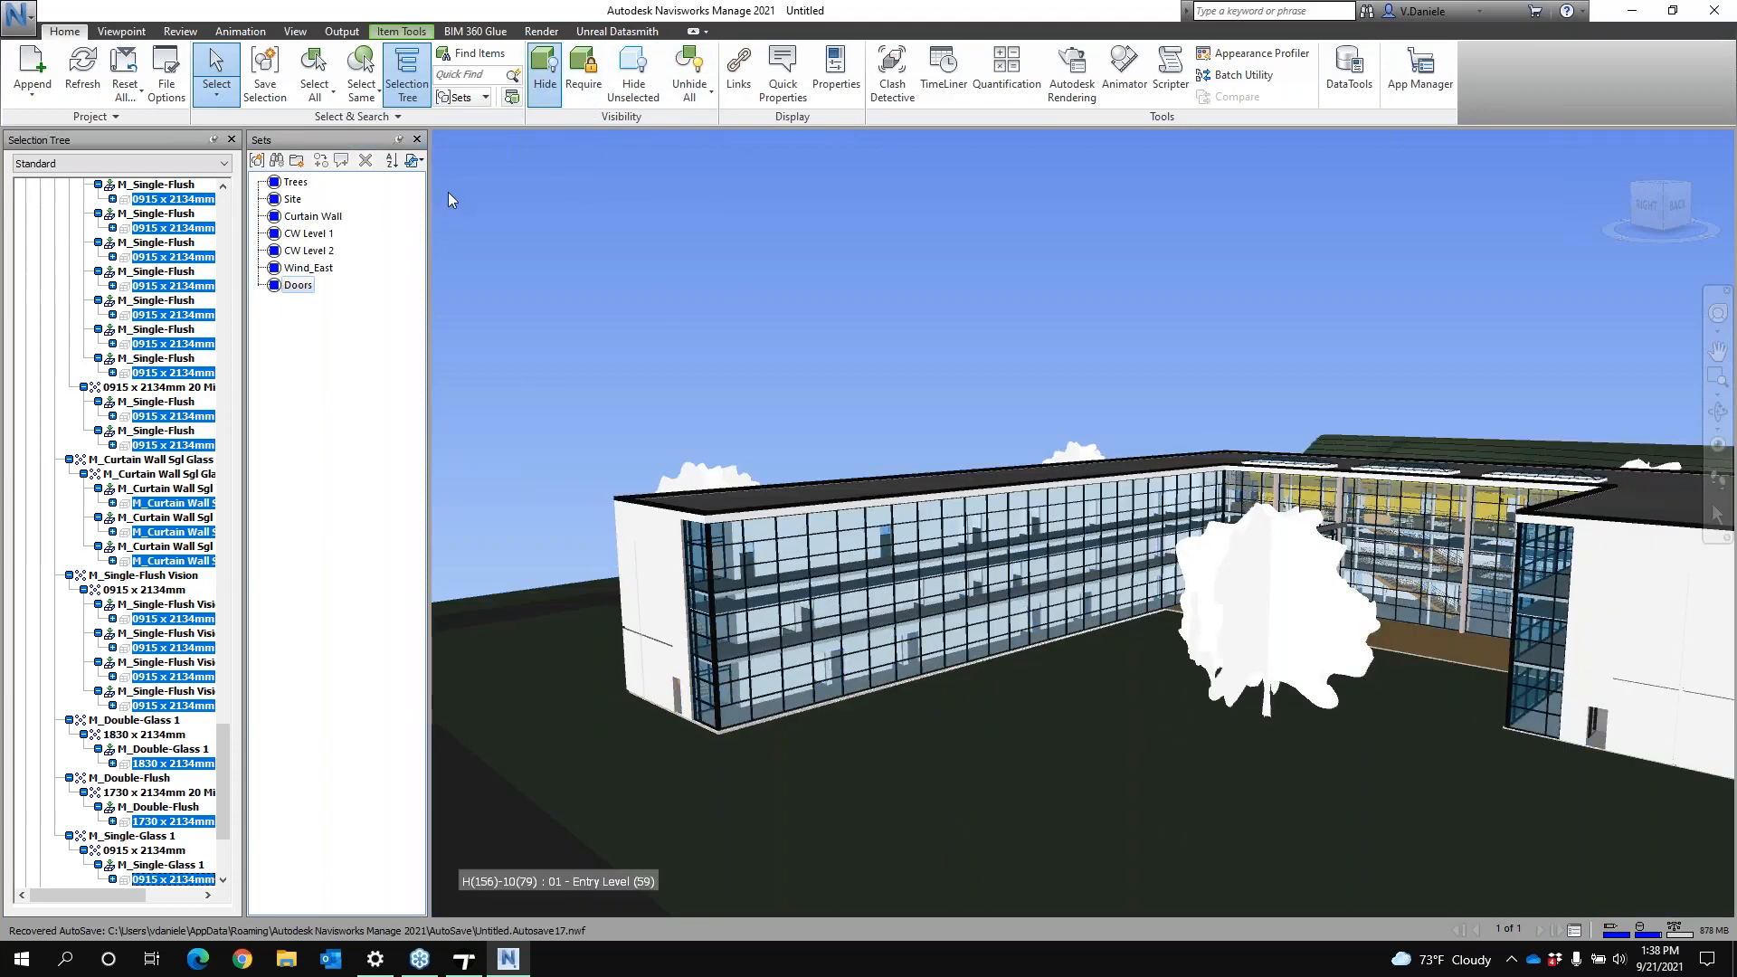
click(295, 182)
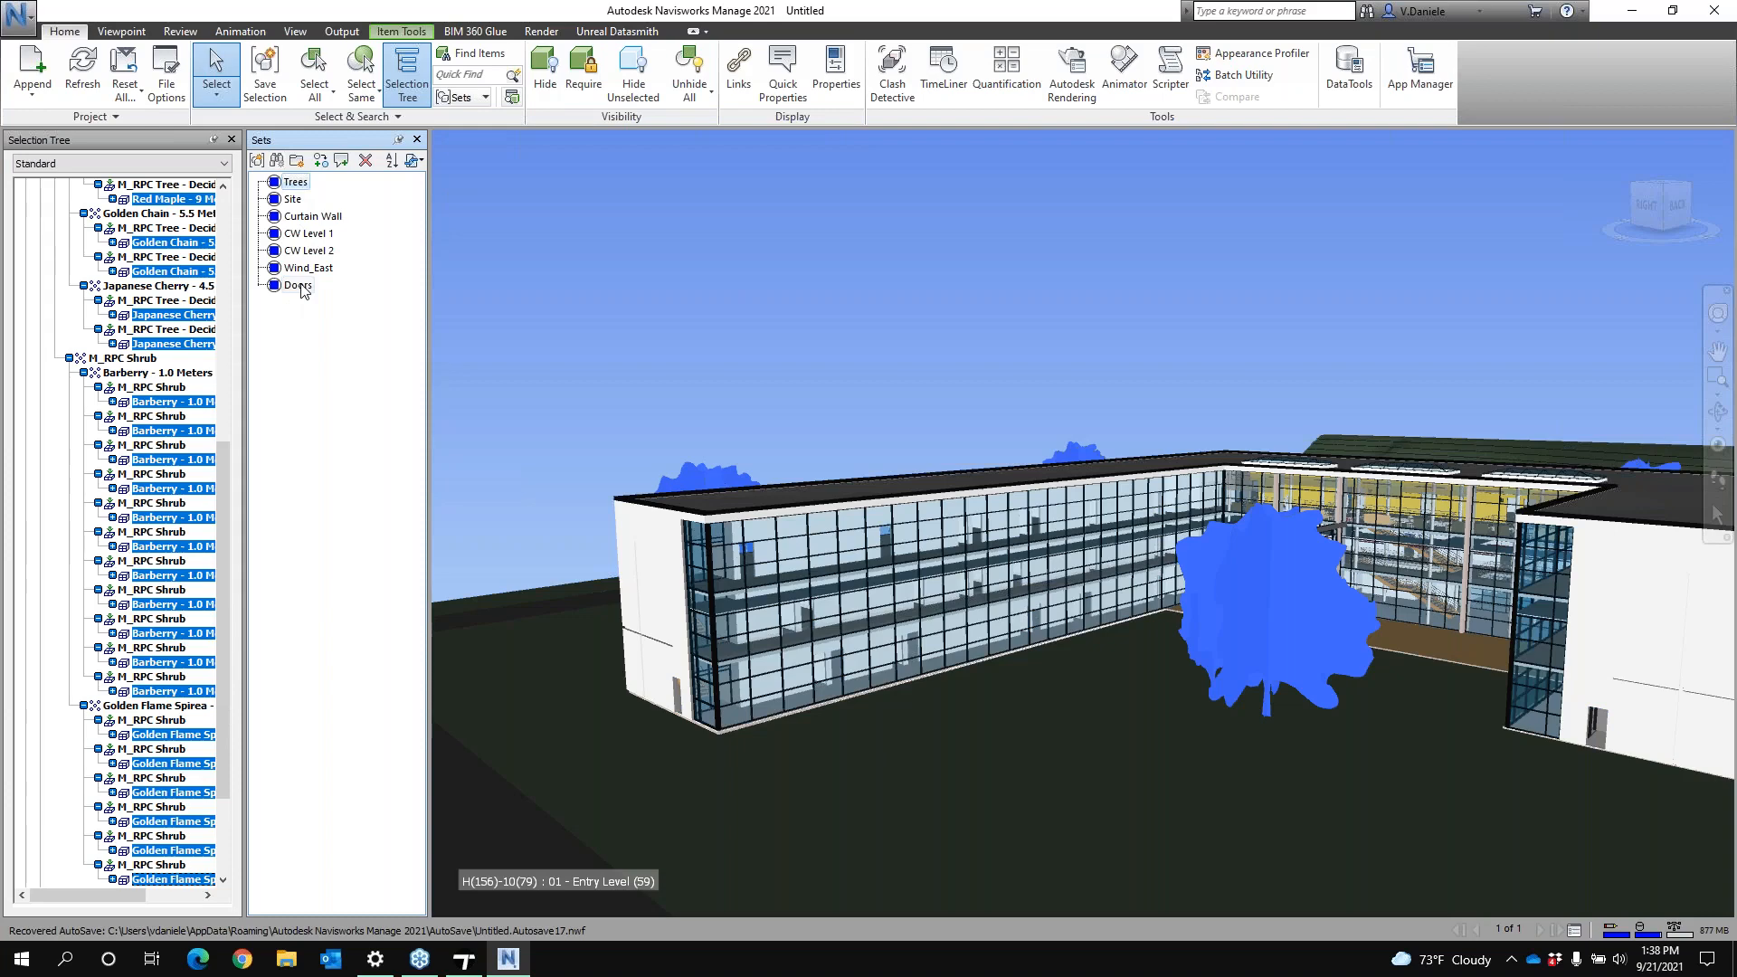
shift+click(299, 285)
click(544, 72)
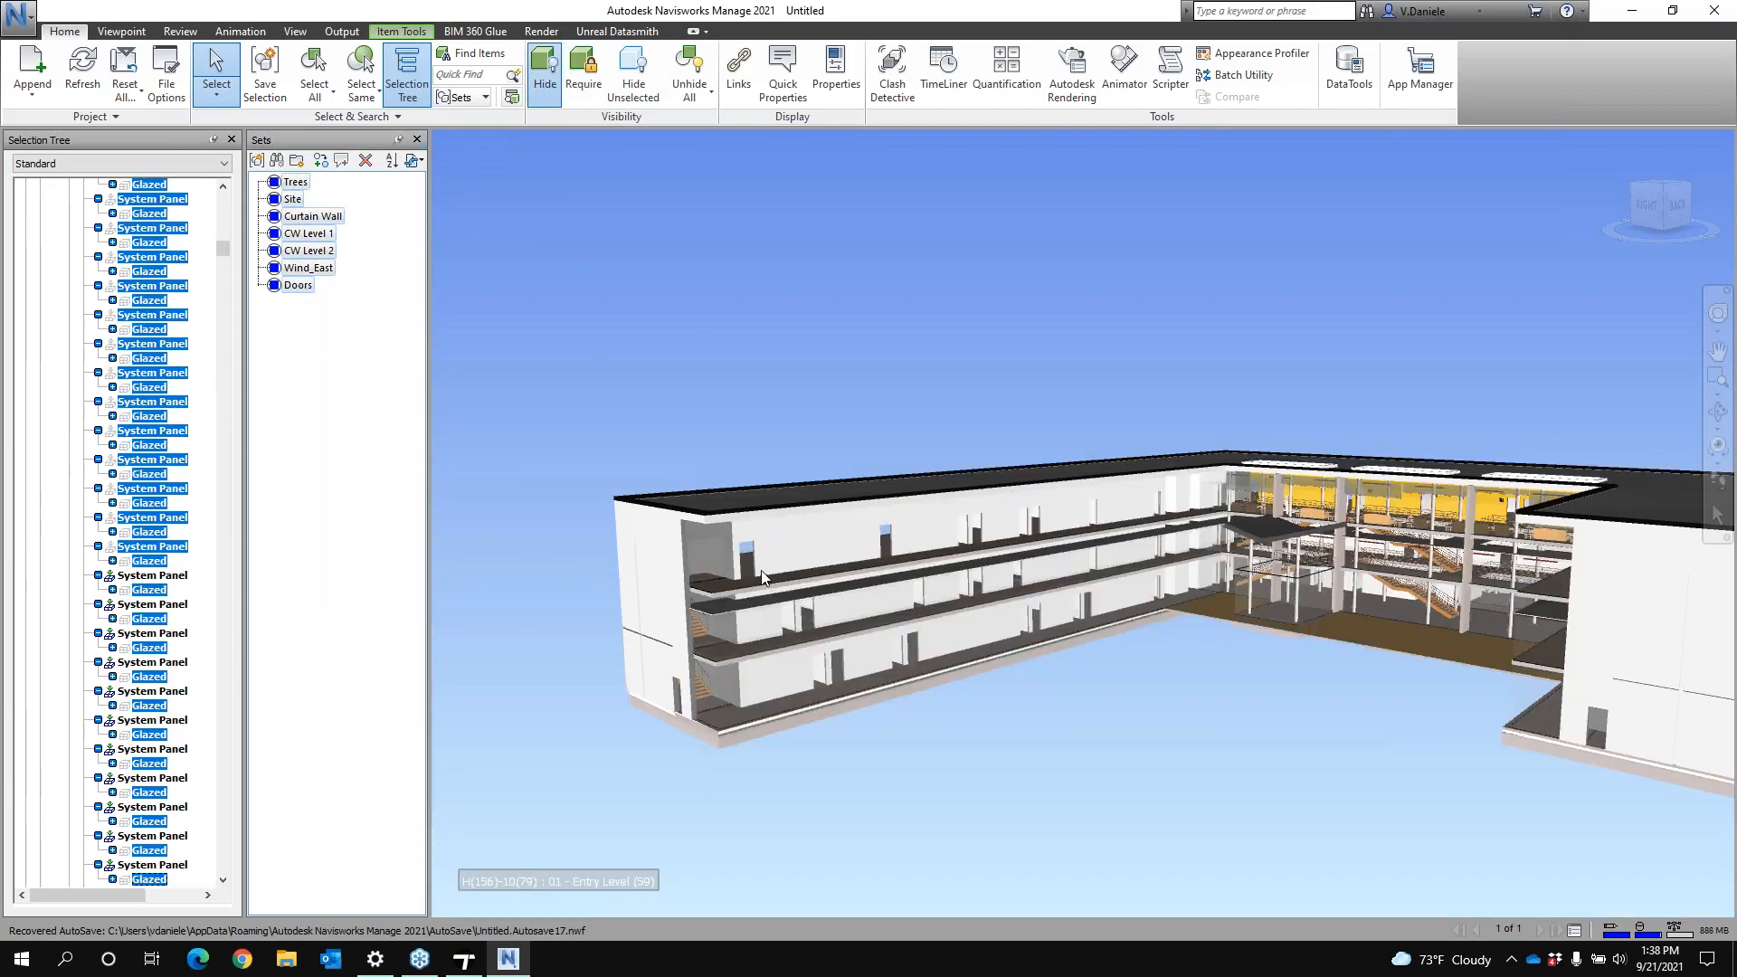
Export the remaining building to Datasmith, overwriting Main_bldg.udatasmith in the _Twinmotion Event_92121 folder, and switch to Twinmotion
click(623, 36)
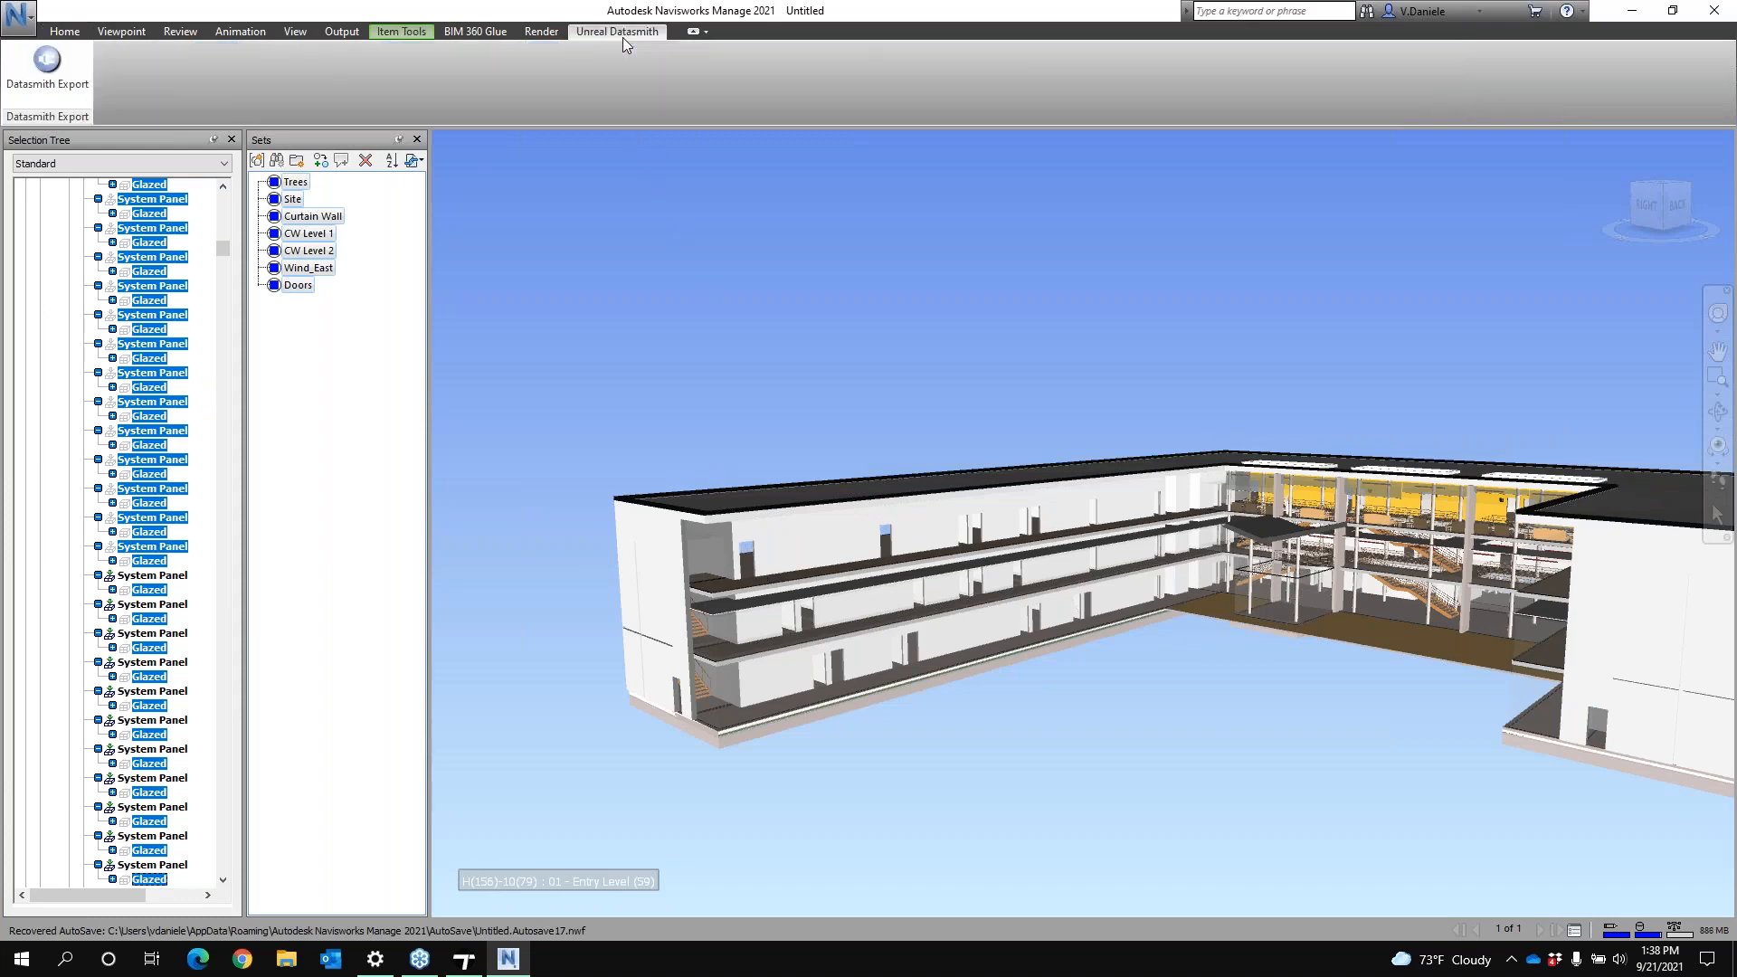
click(65, 60)
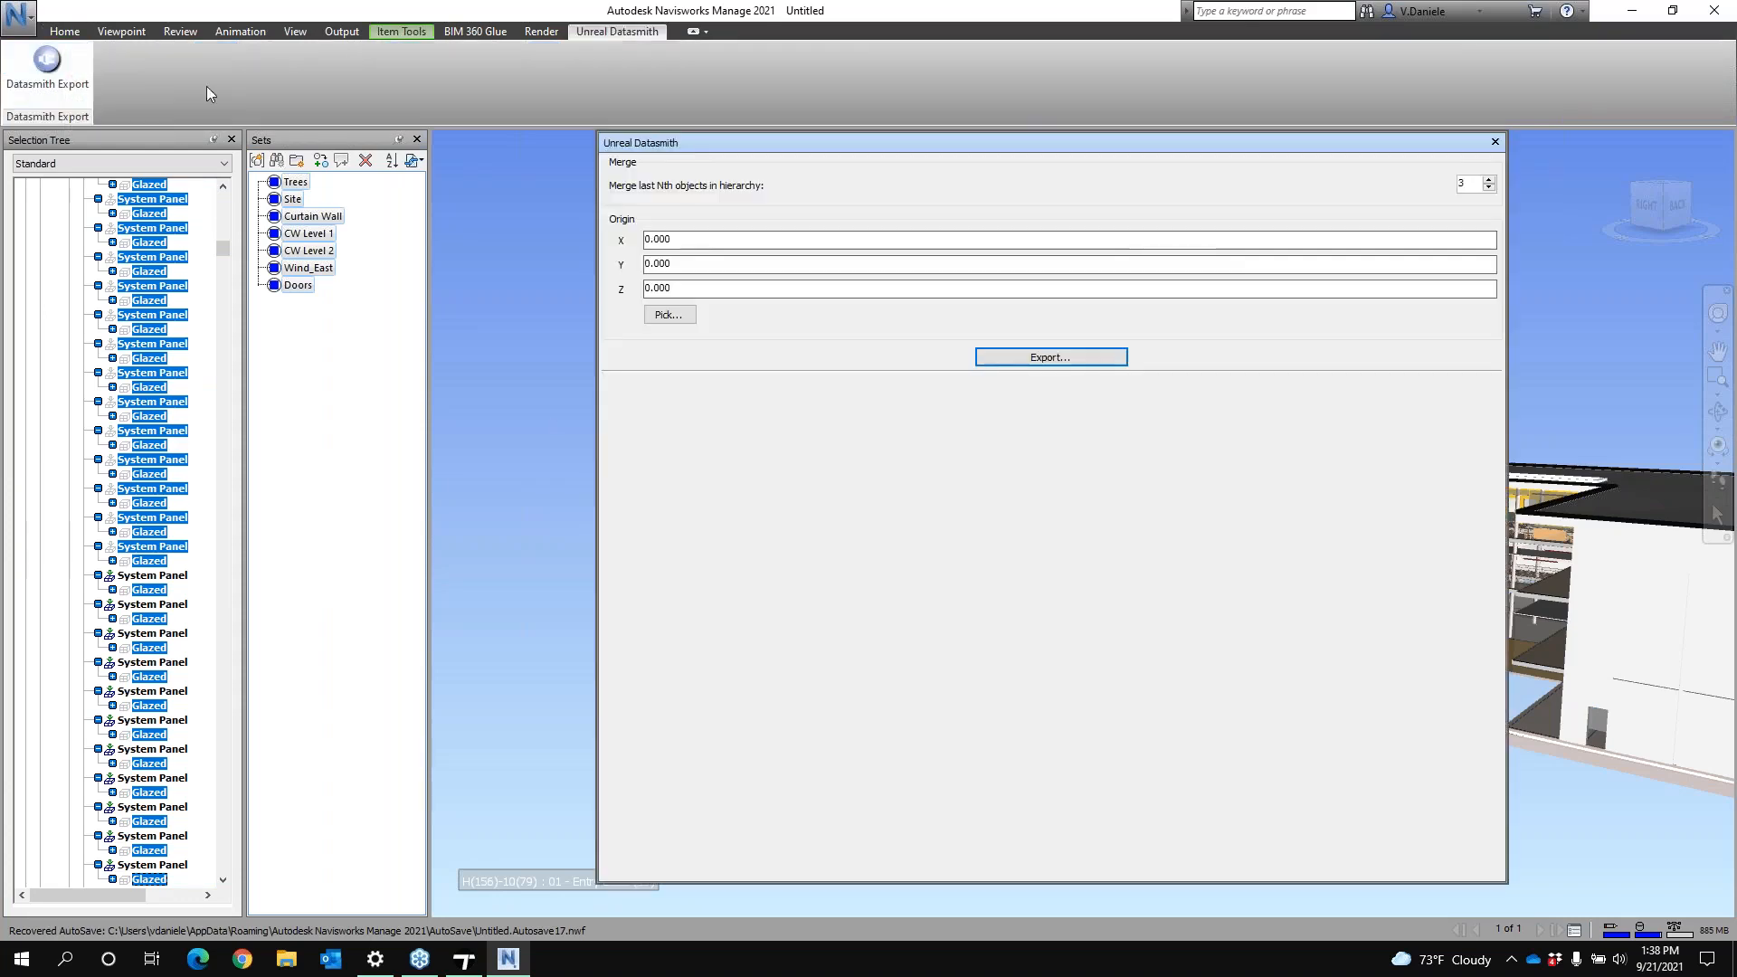
click(1024, 356)
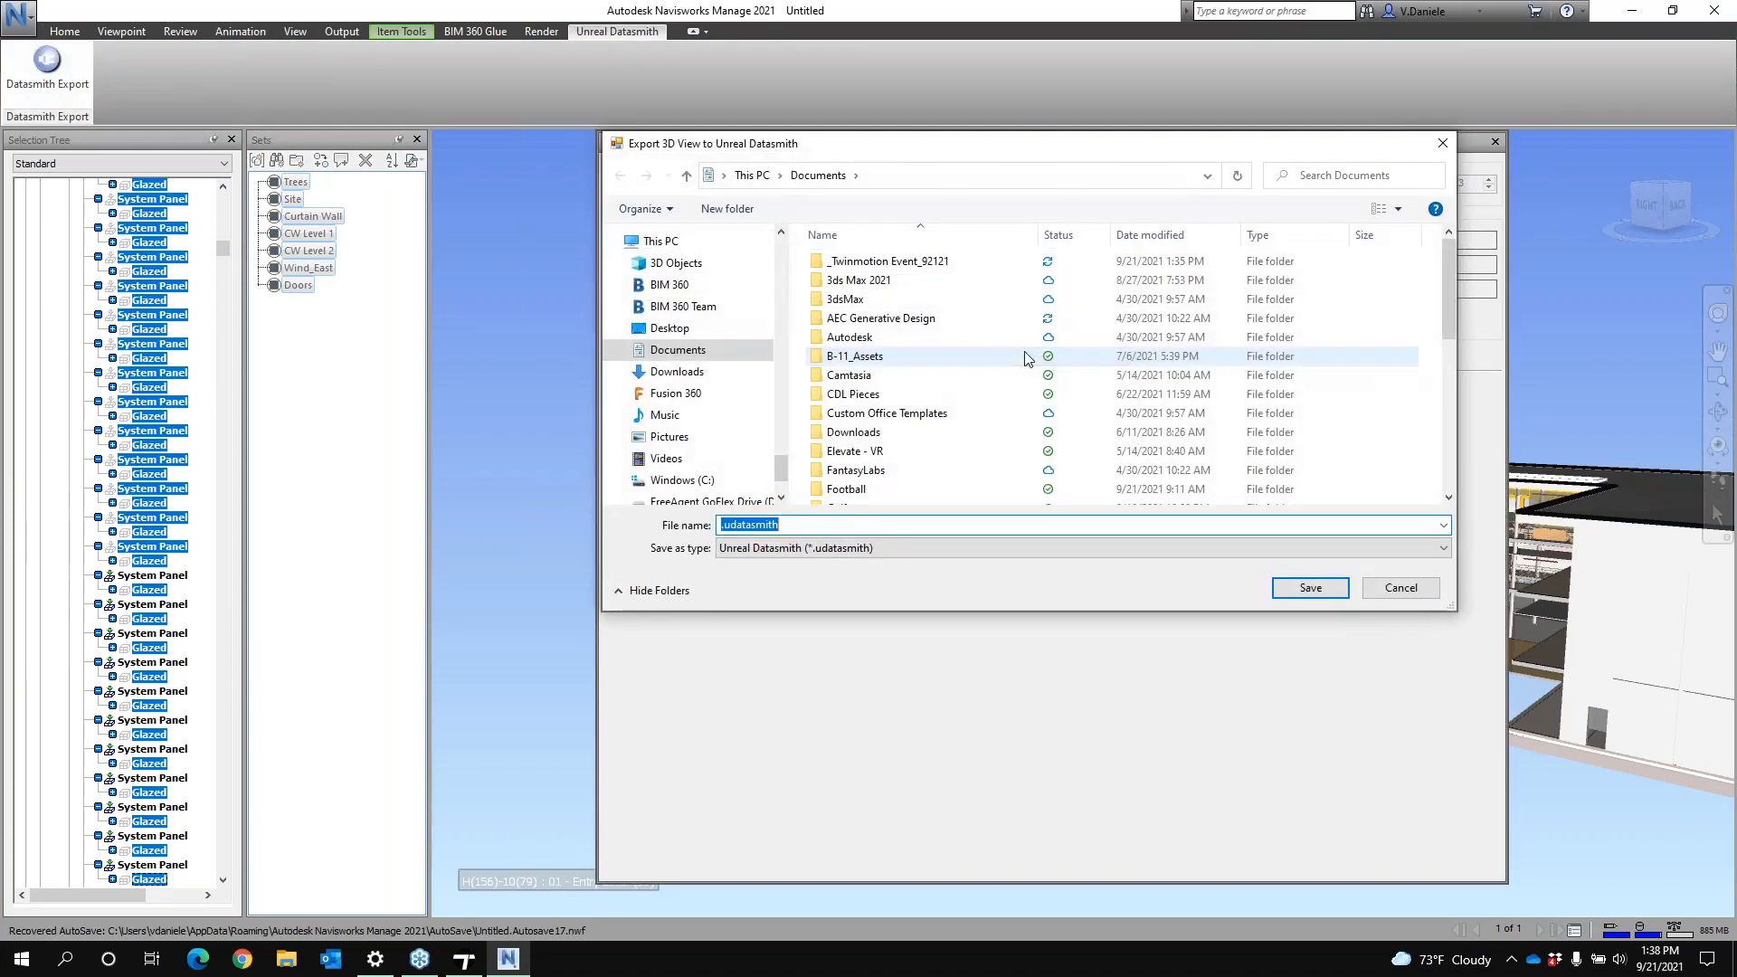
scroll(1069, 386, down, 10)
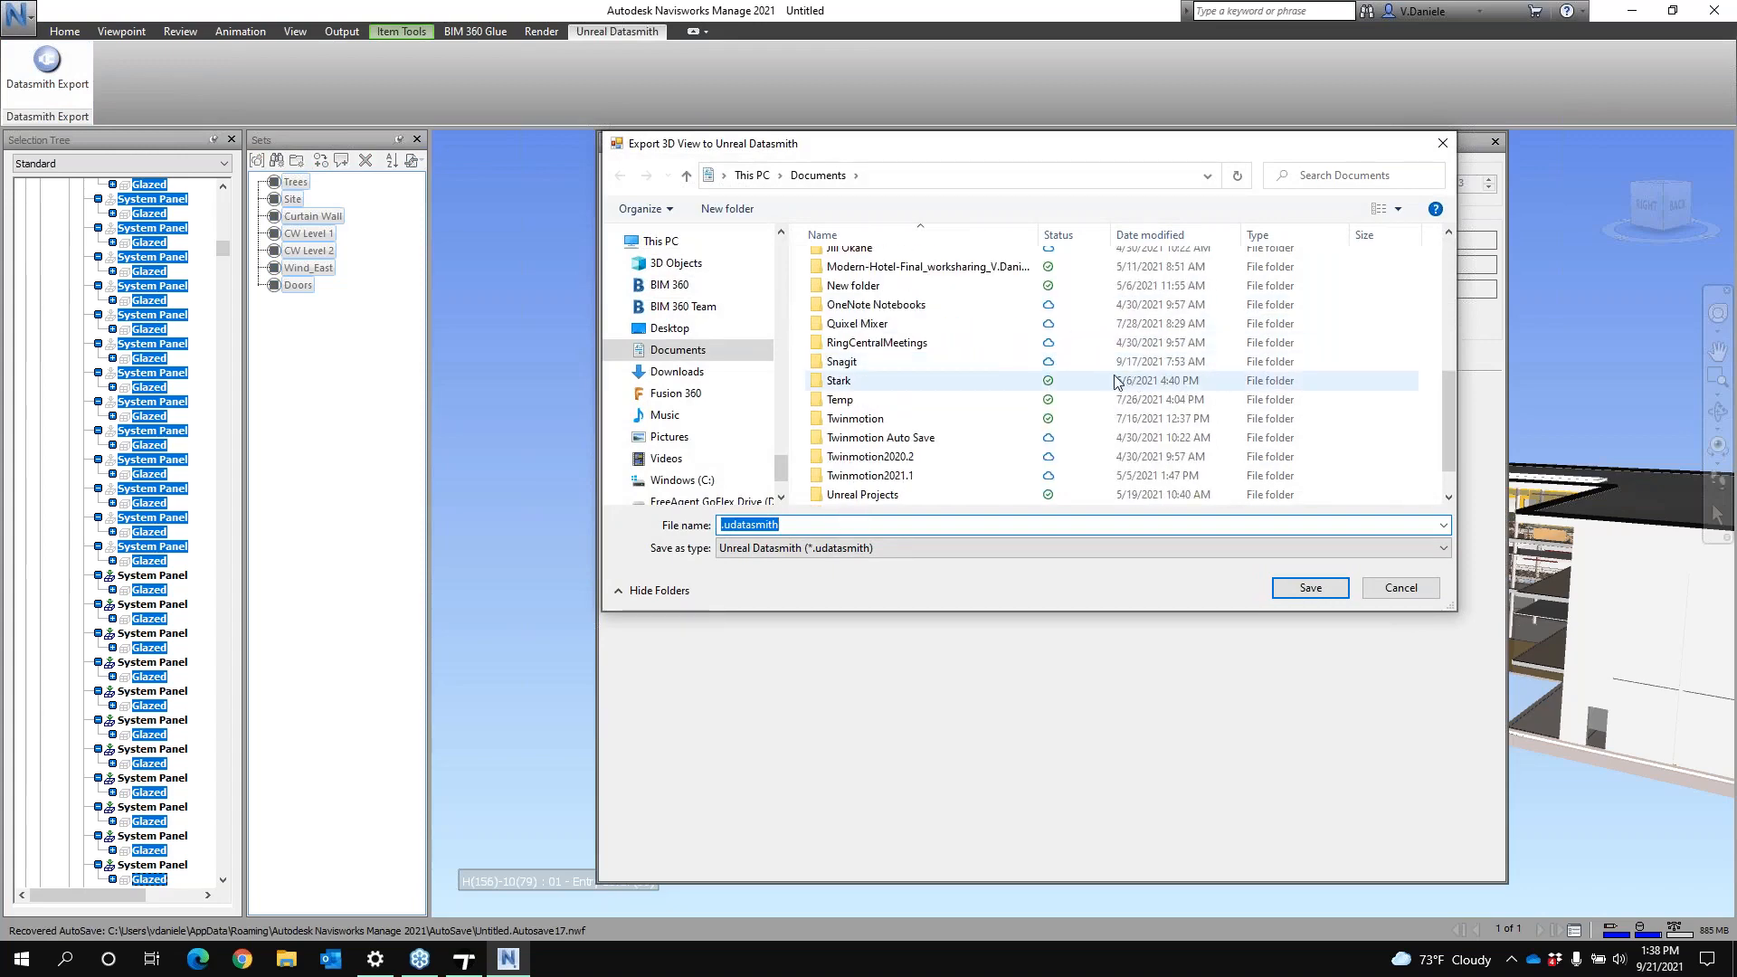
scroll(905, 298, up, 10)
double_click(892, 261)
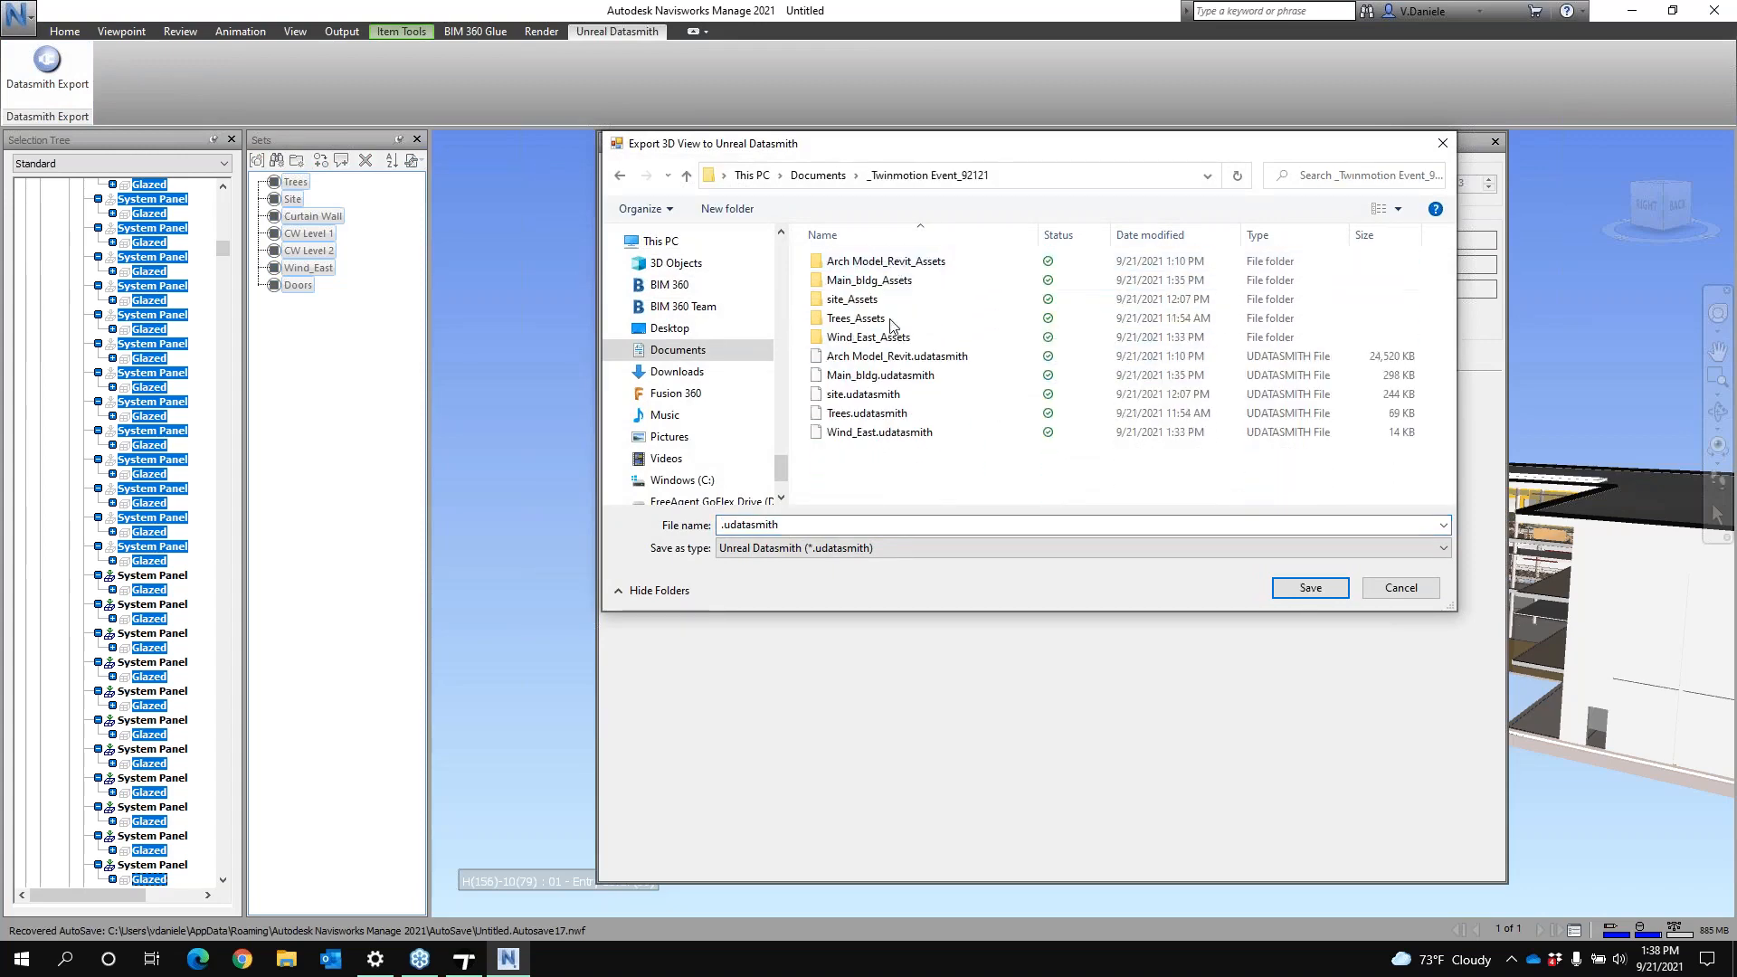
click(880, 374)
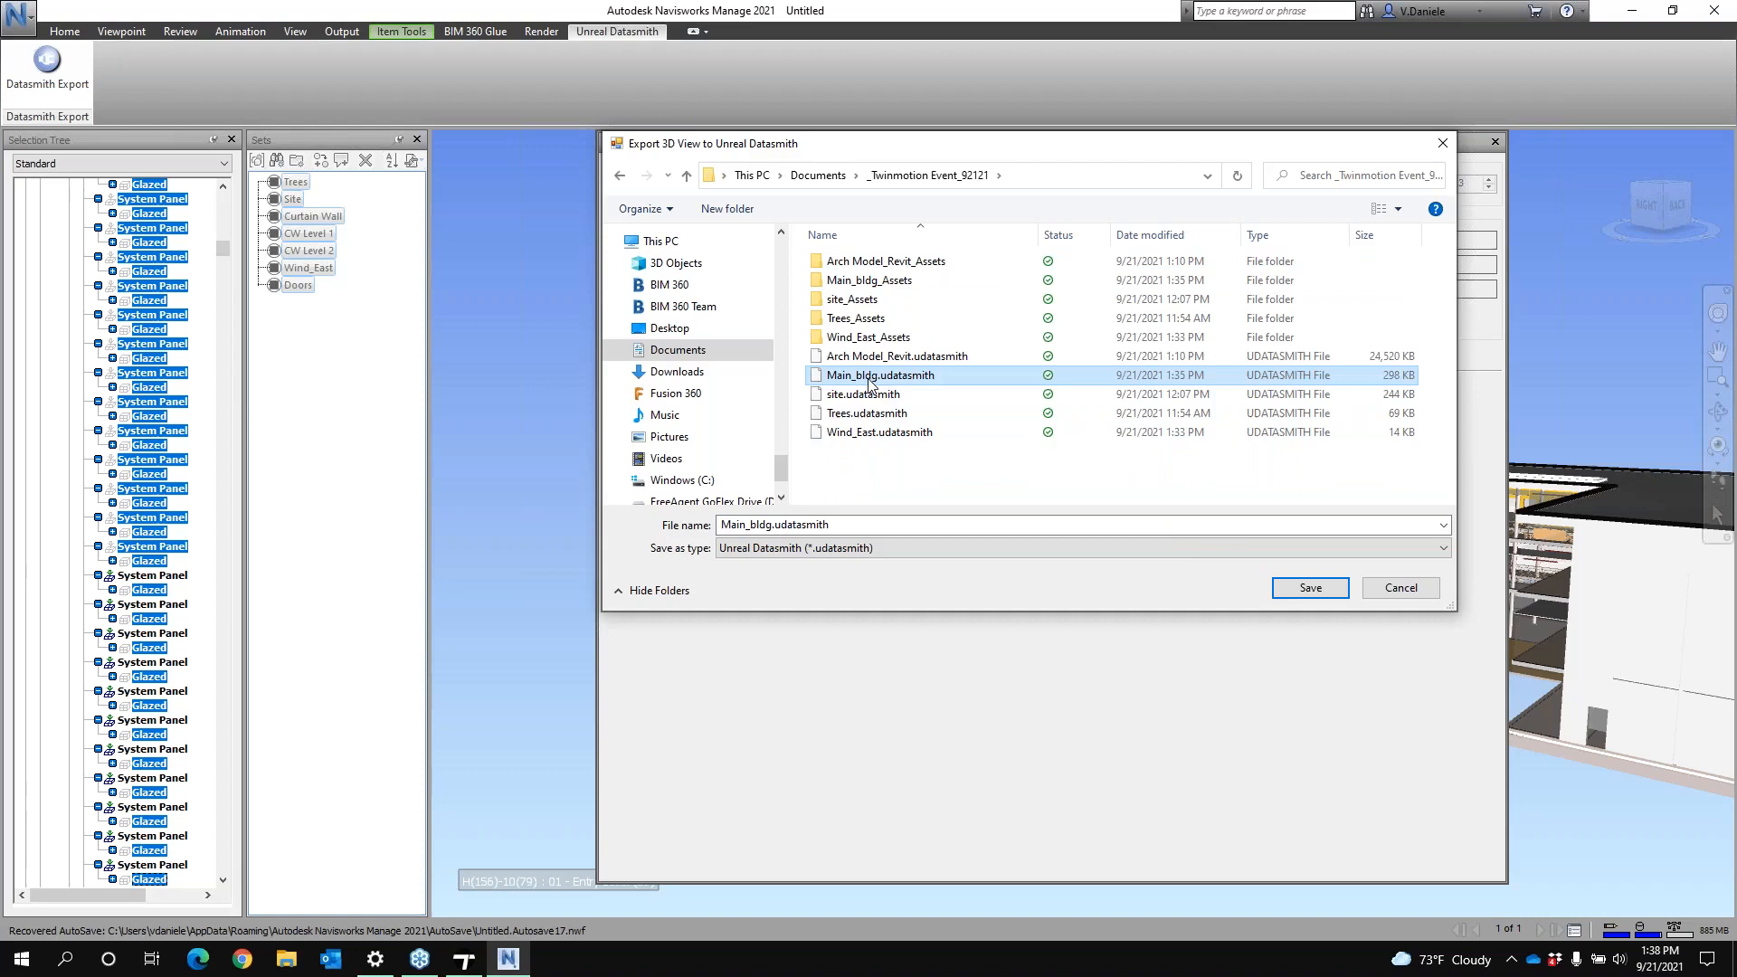
click(1310, 587)
click(927, 483)
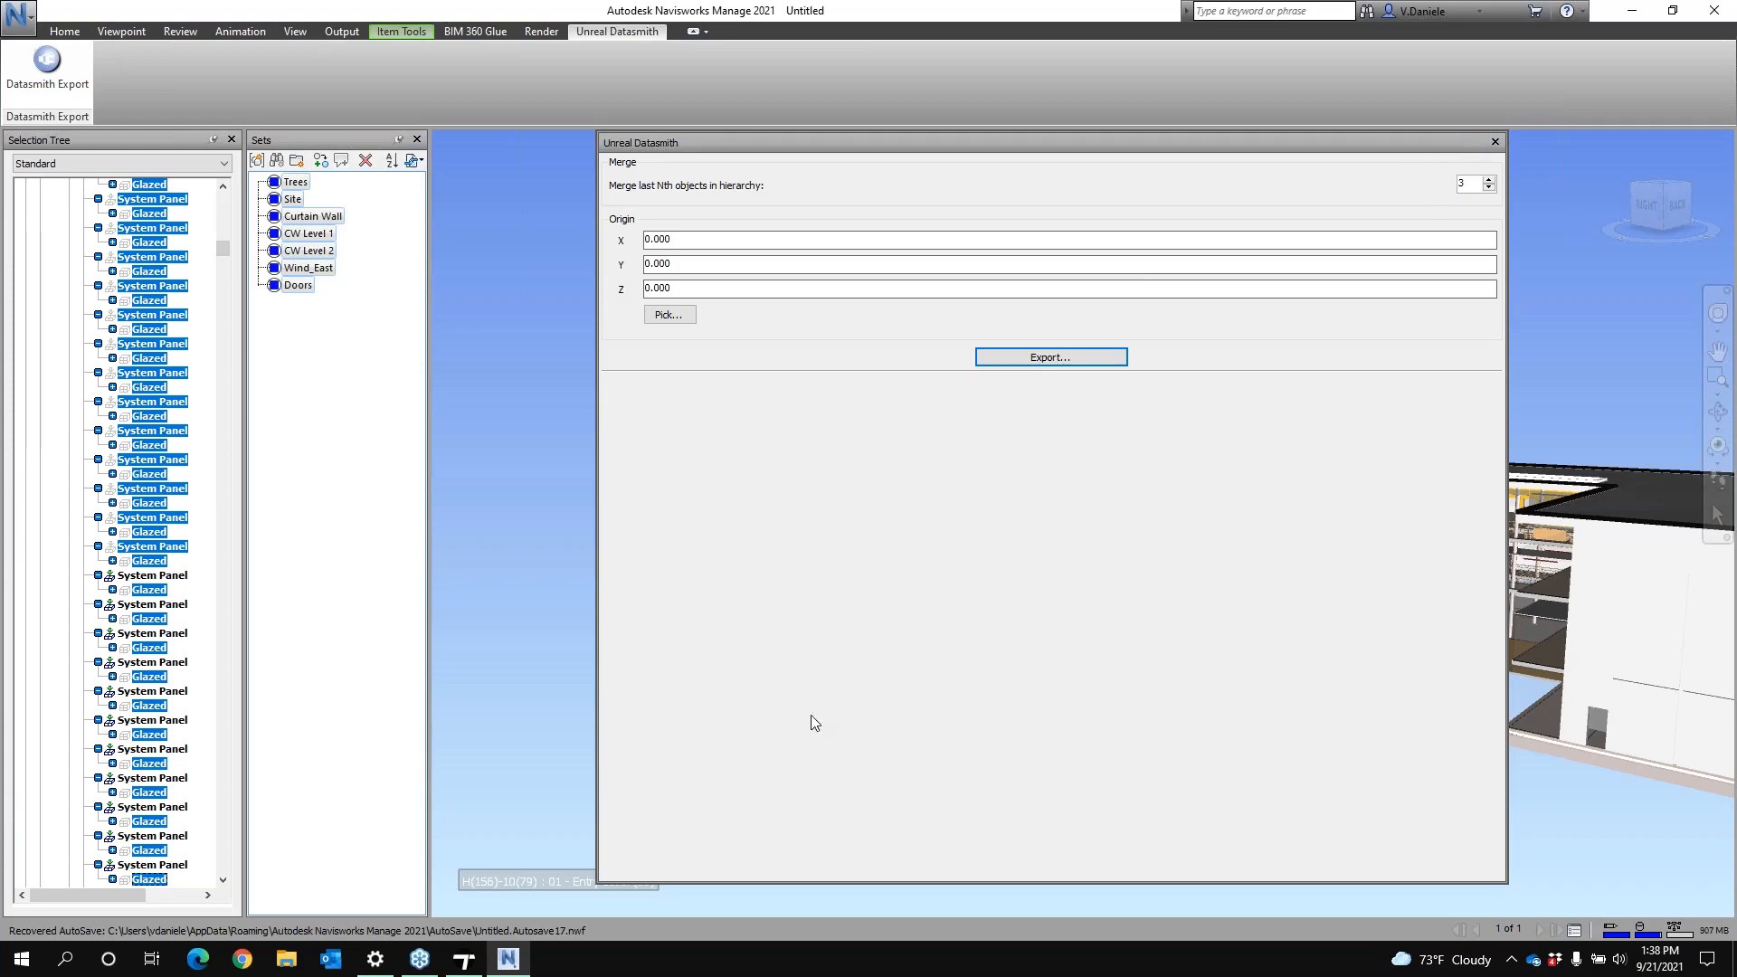
click(462, 961)
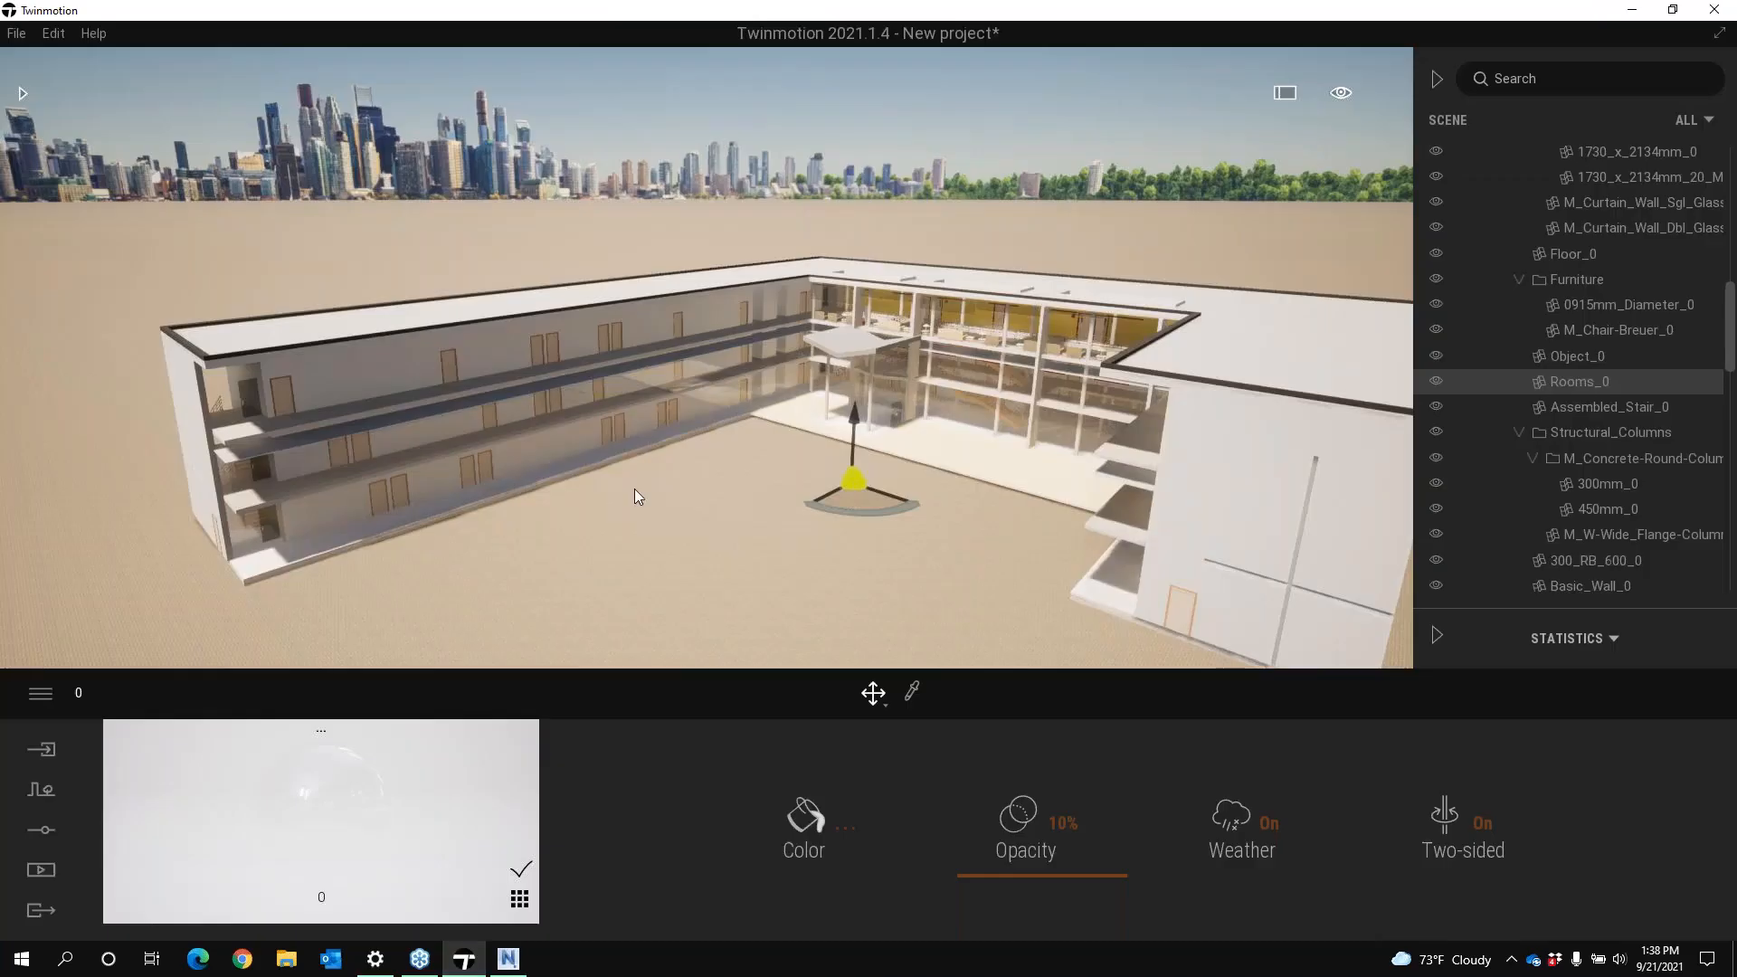
Reimport the updated Main_bldg Datasmith file
click(42, 749)
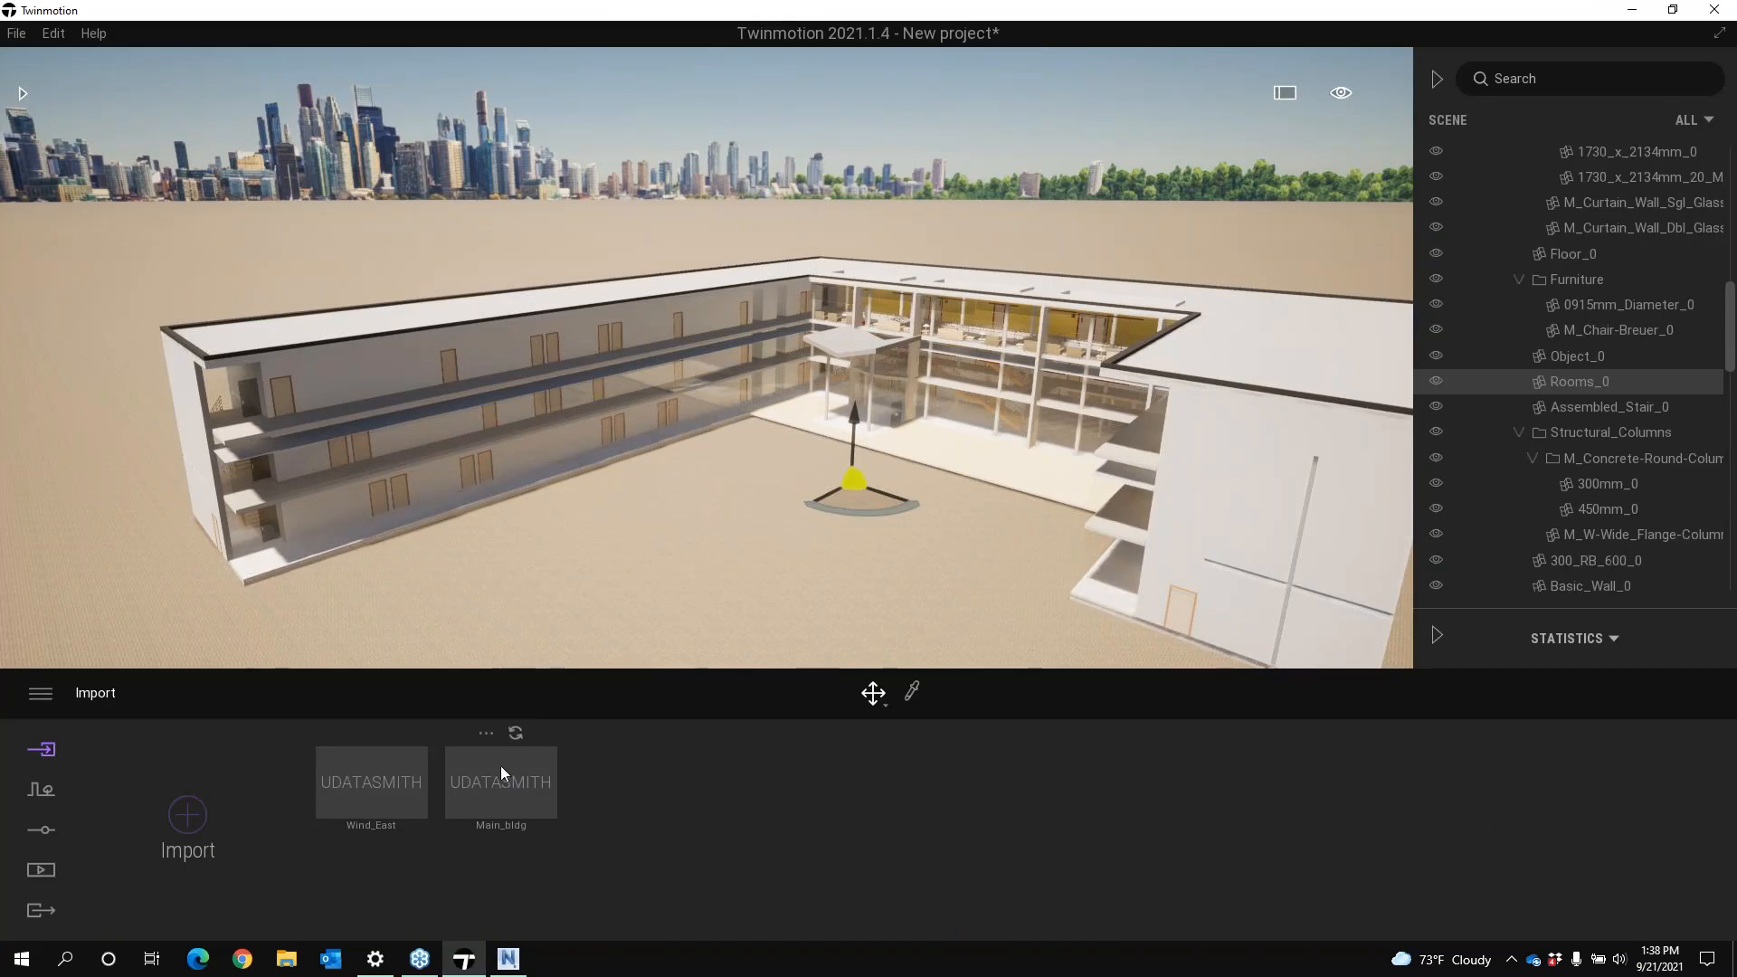
click(515, 734)
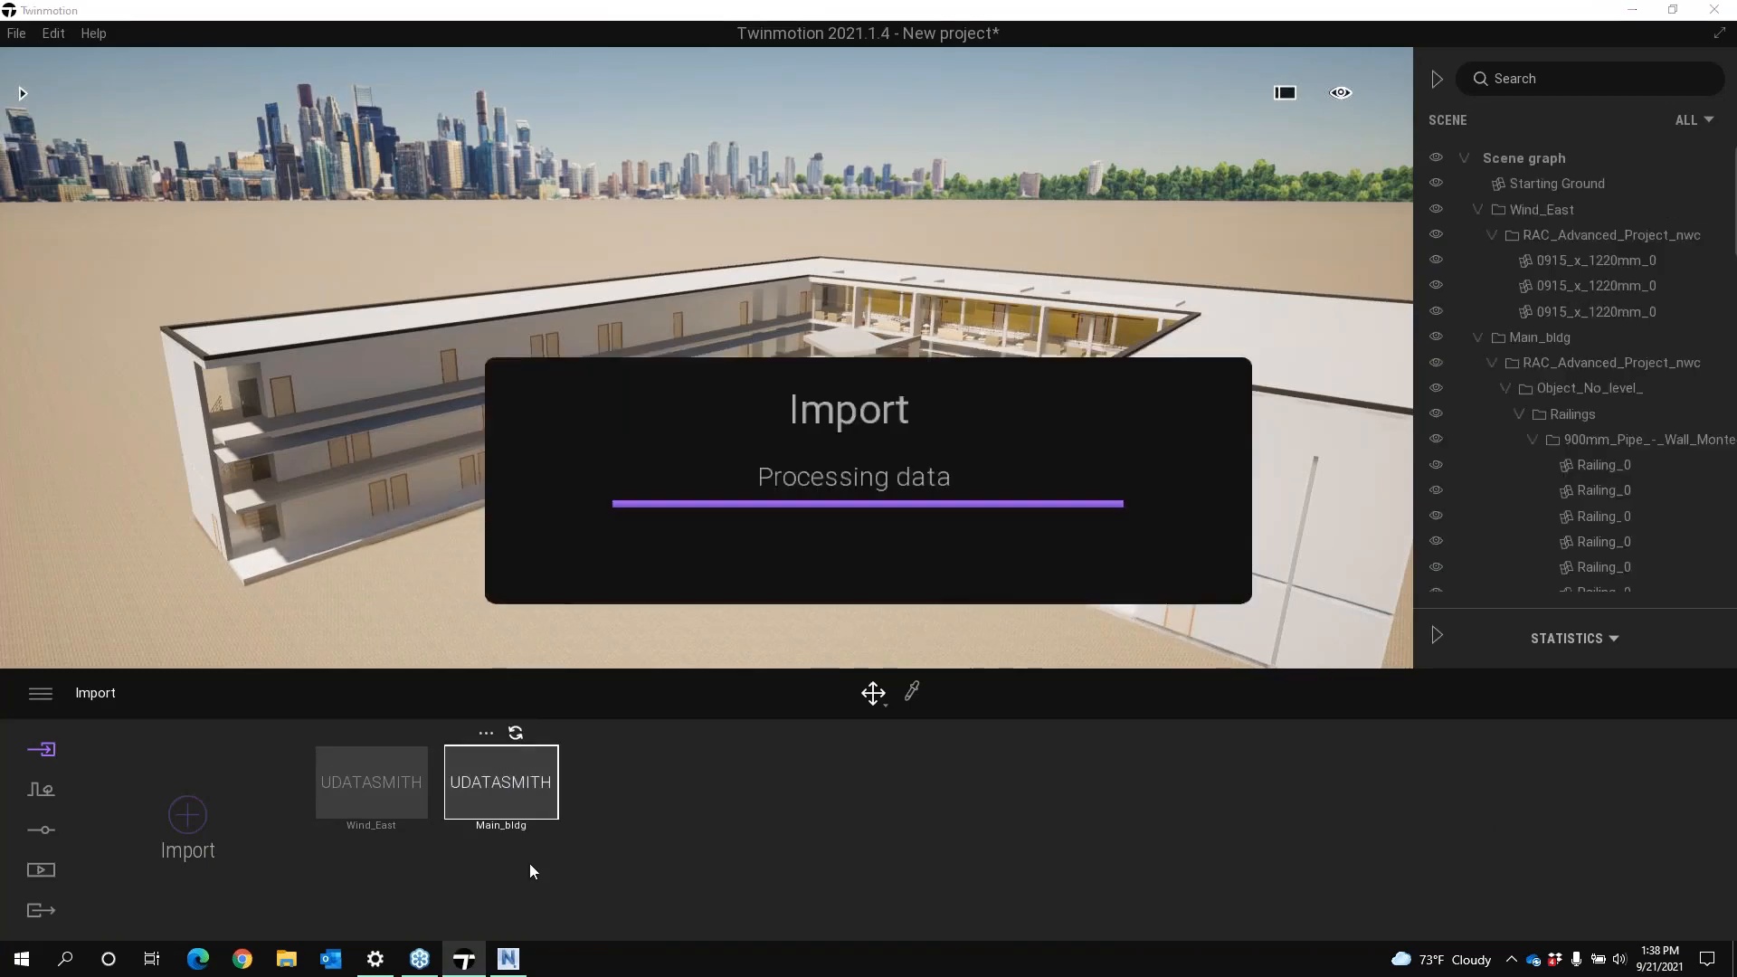
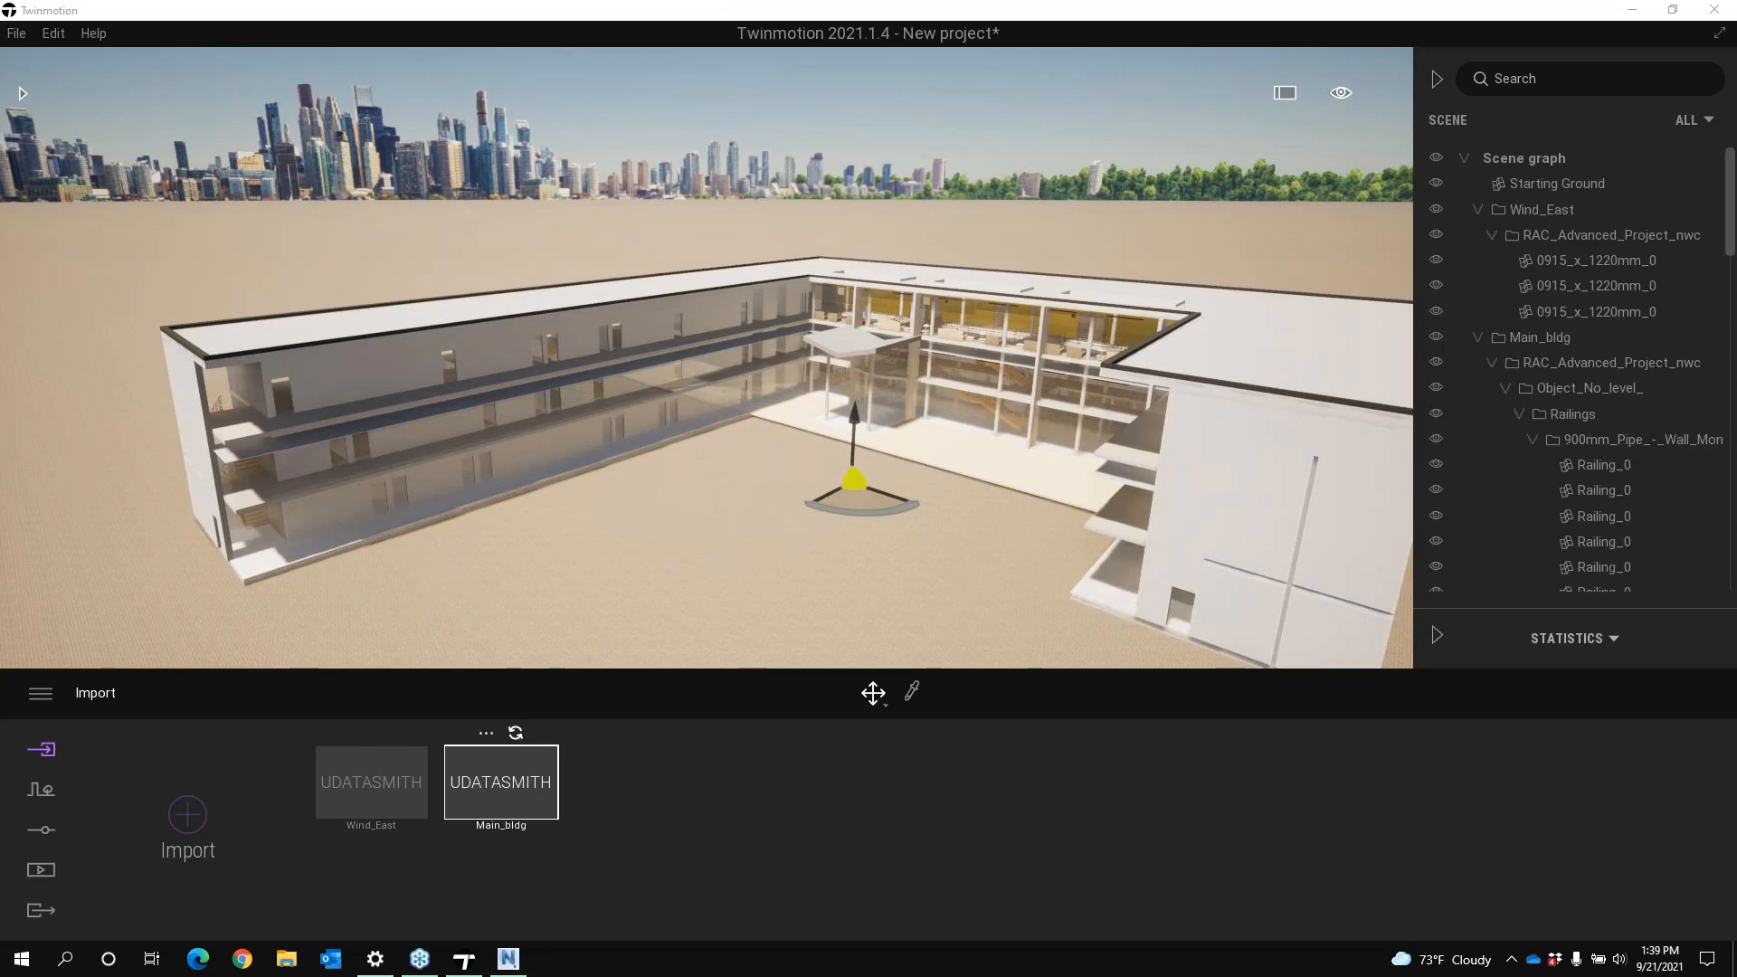
Switch to Navisworks, select the Site set and hide all unselected items
click(507, 959)
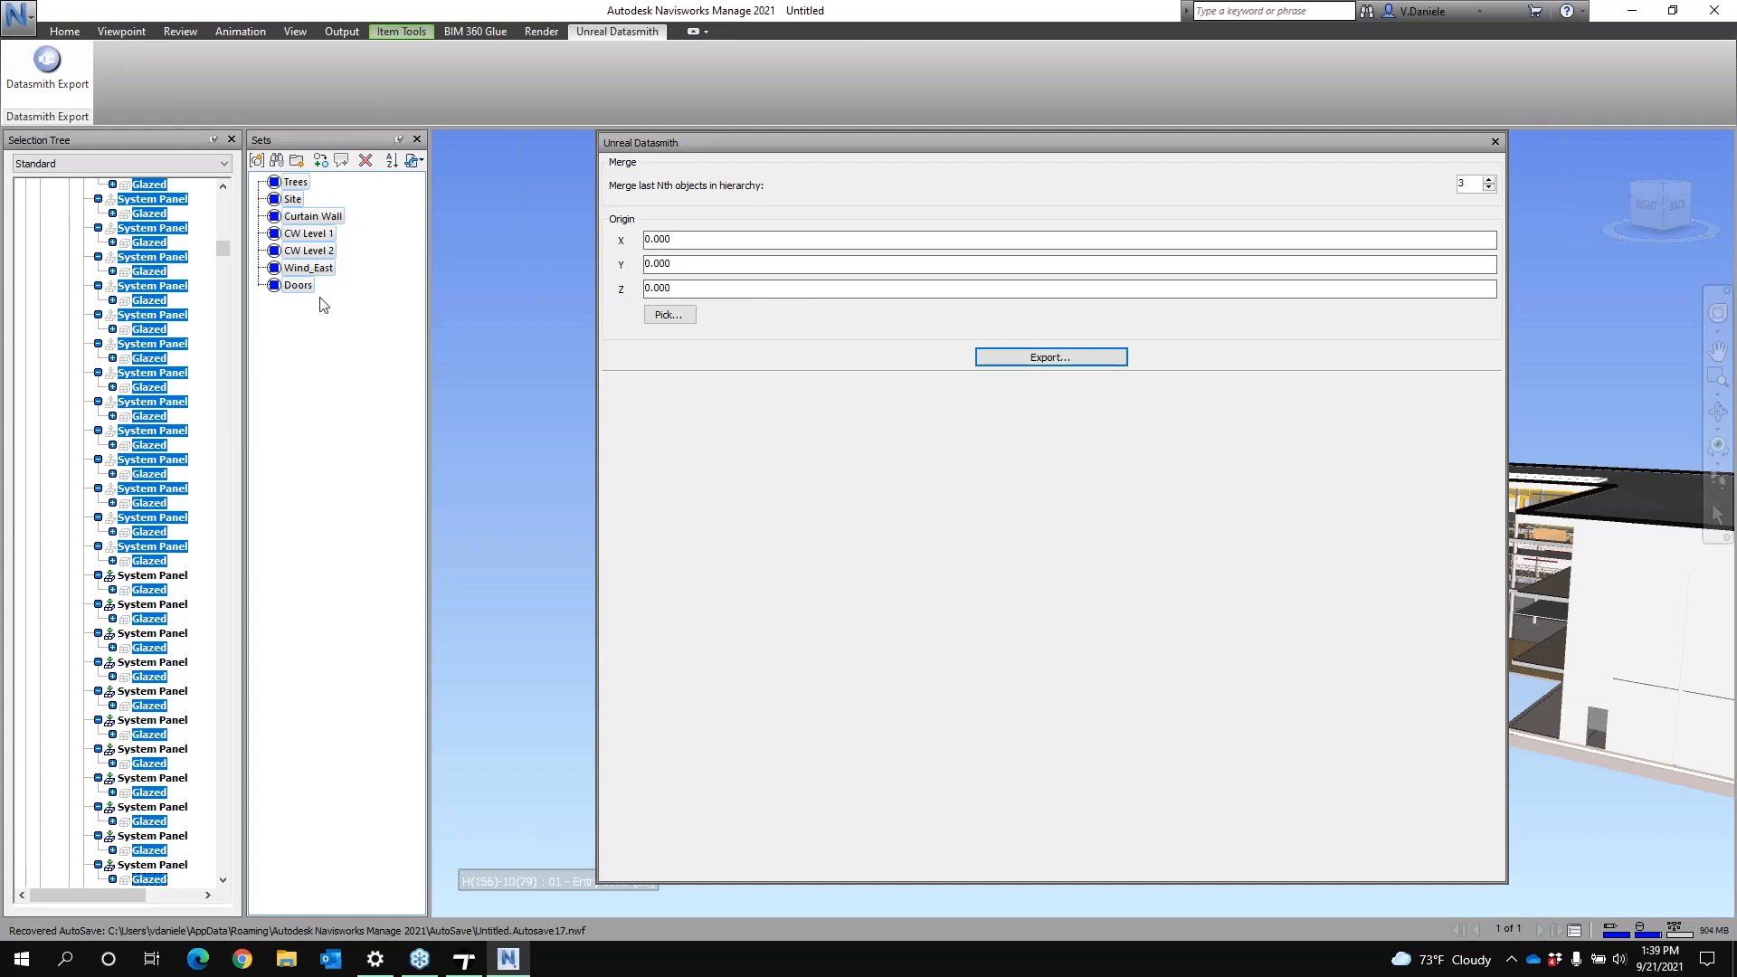
click(292, 198)
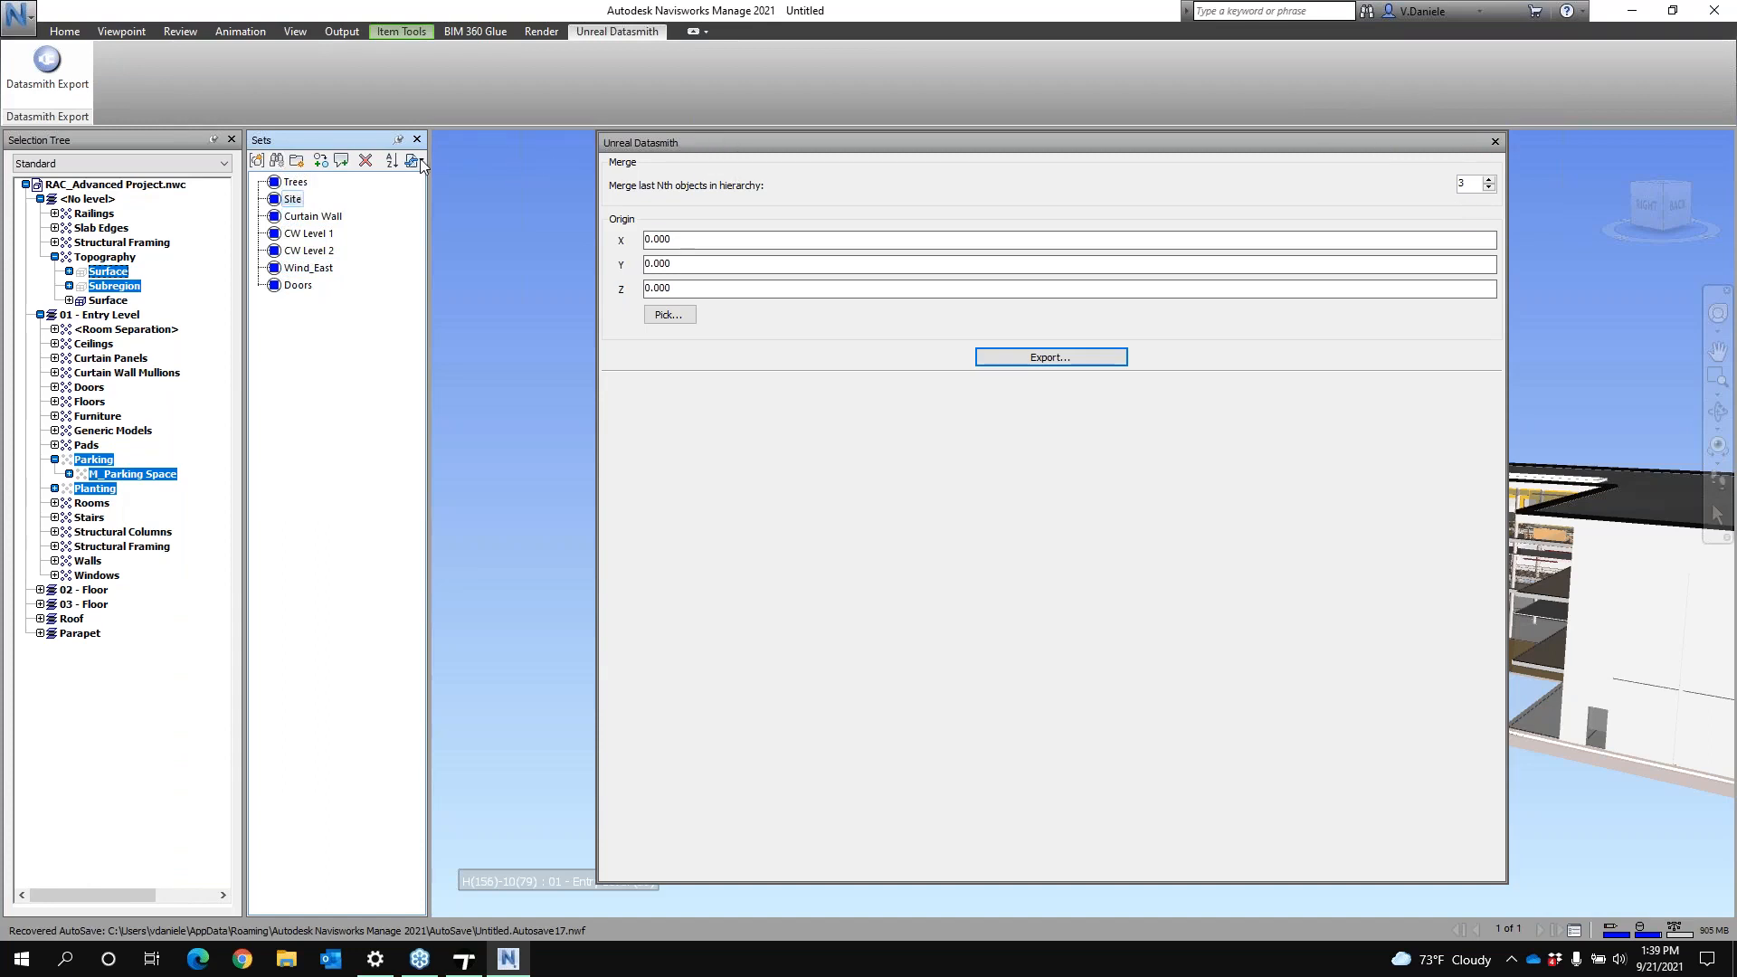
click(64, 30)
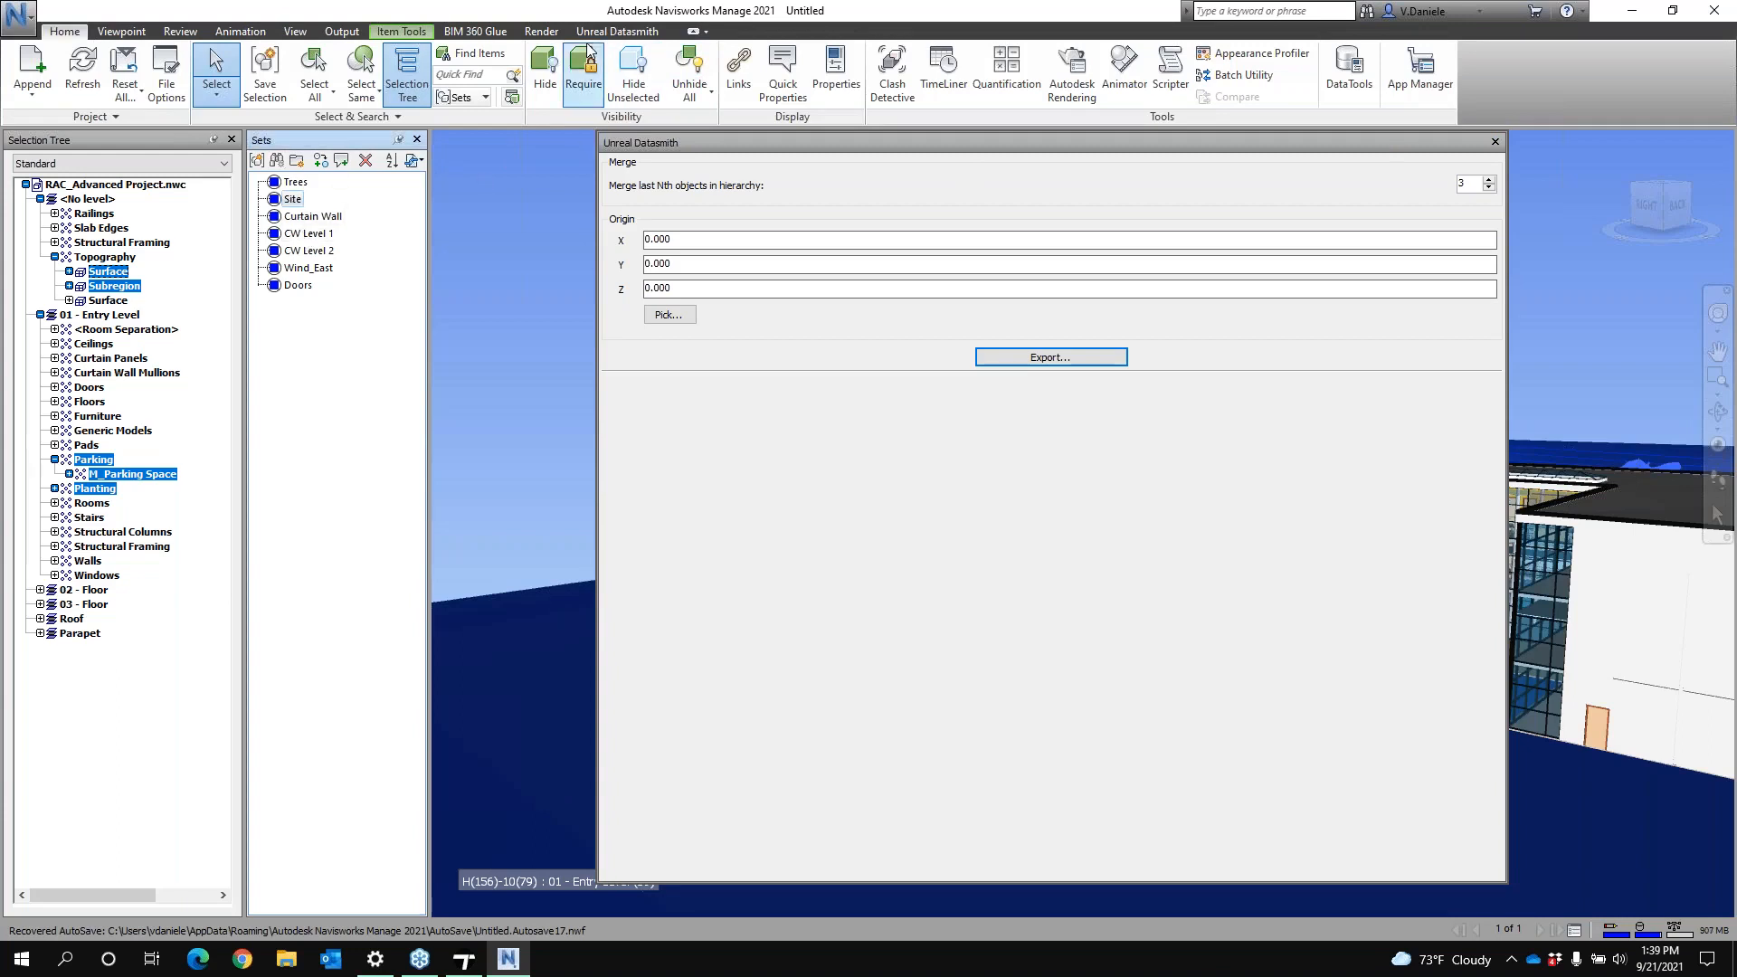
click(631, 73)
drag(1438, 147, 496, 284)
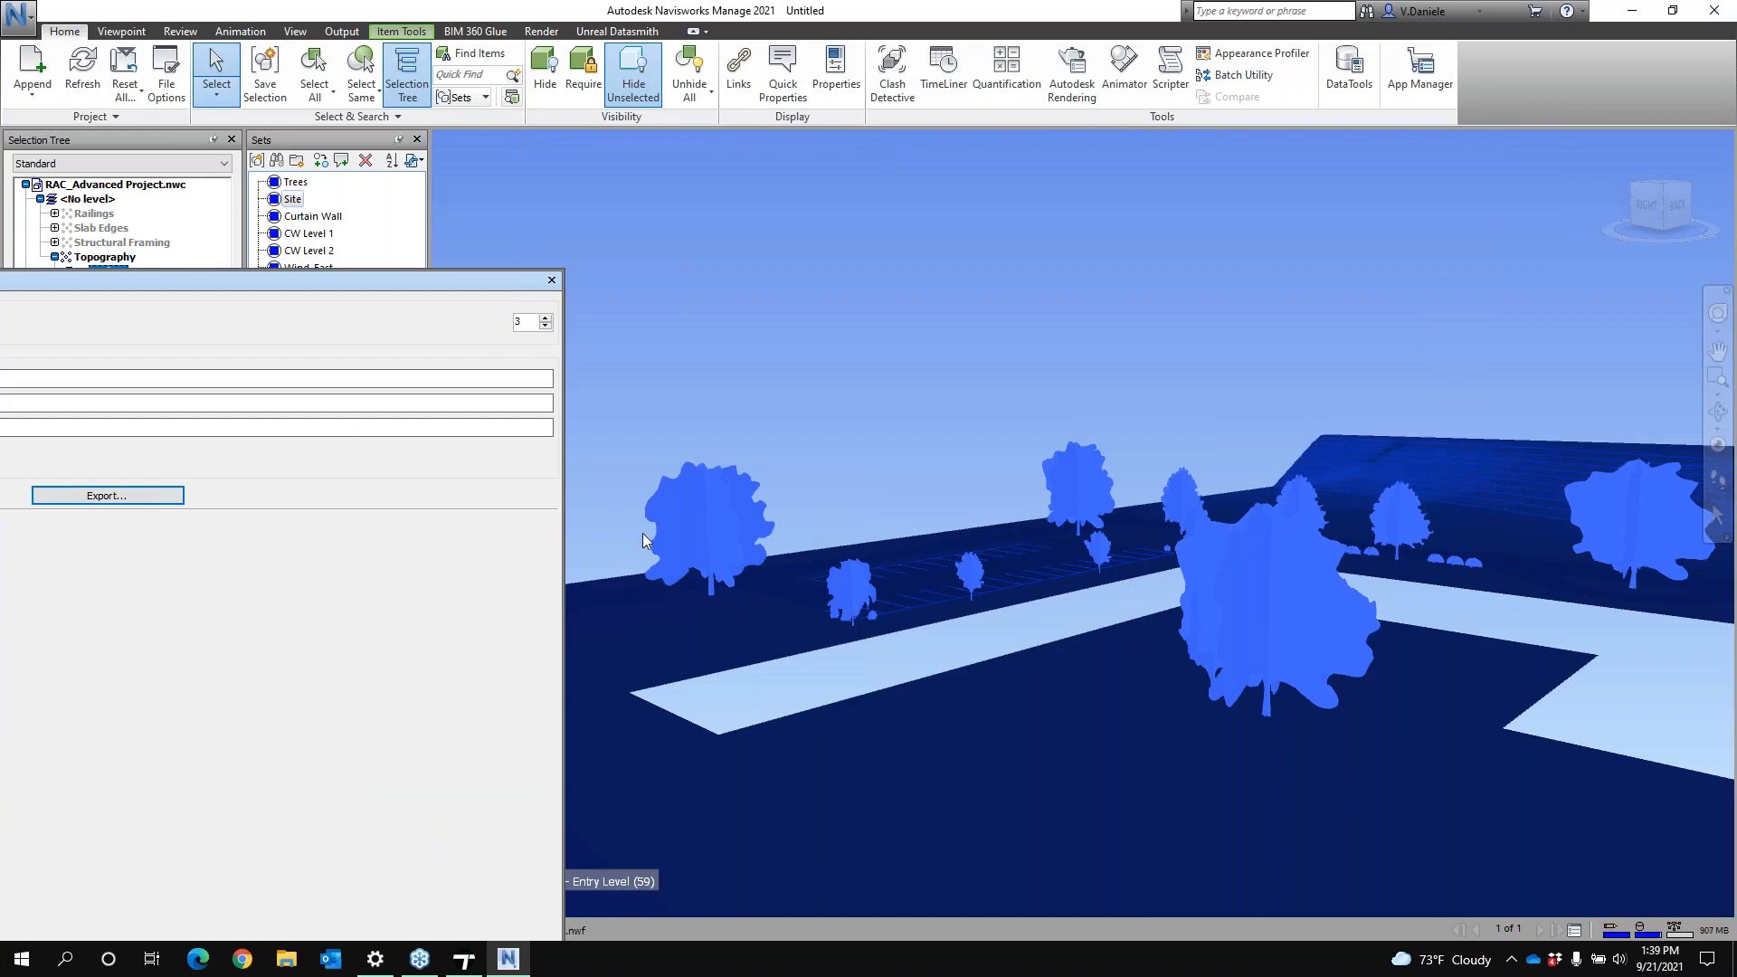
drag(238, 305, 1095, 86)
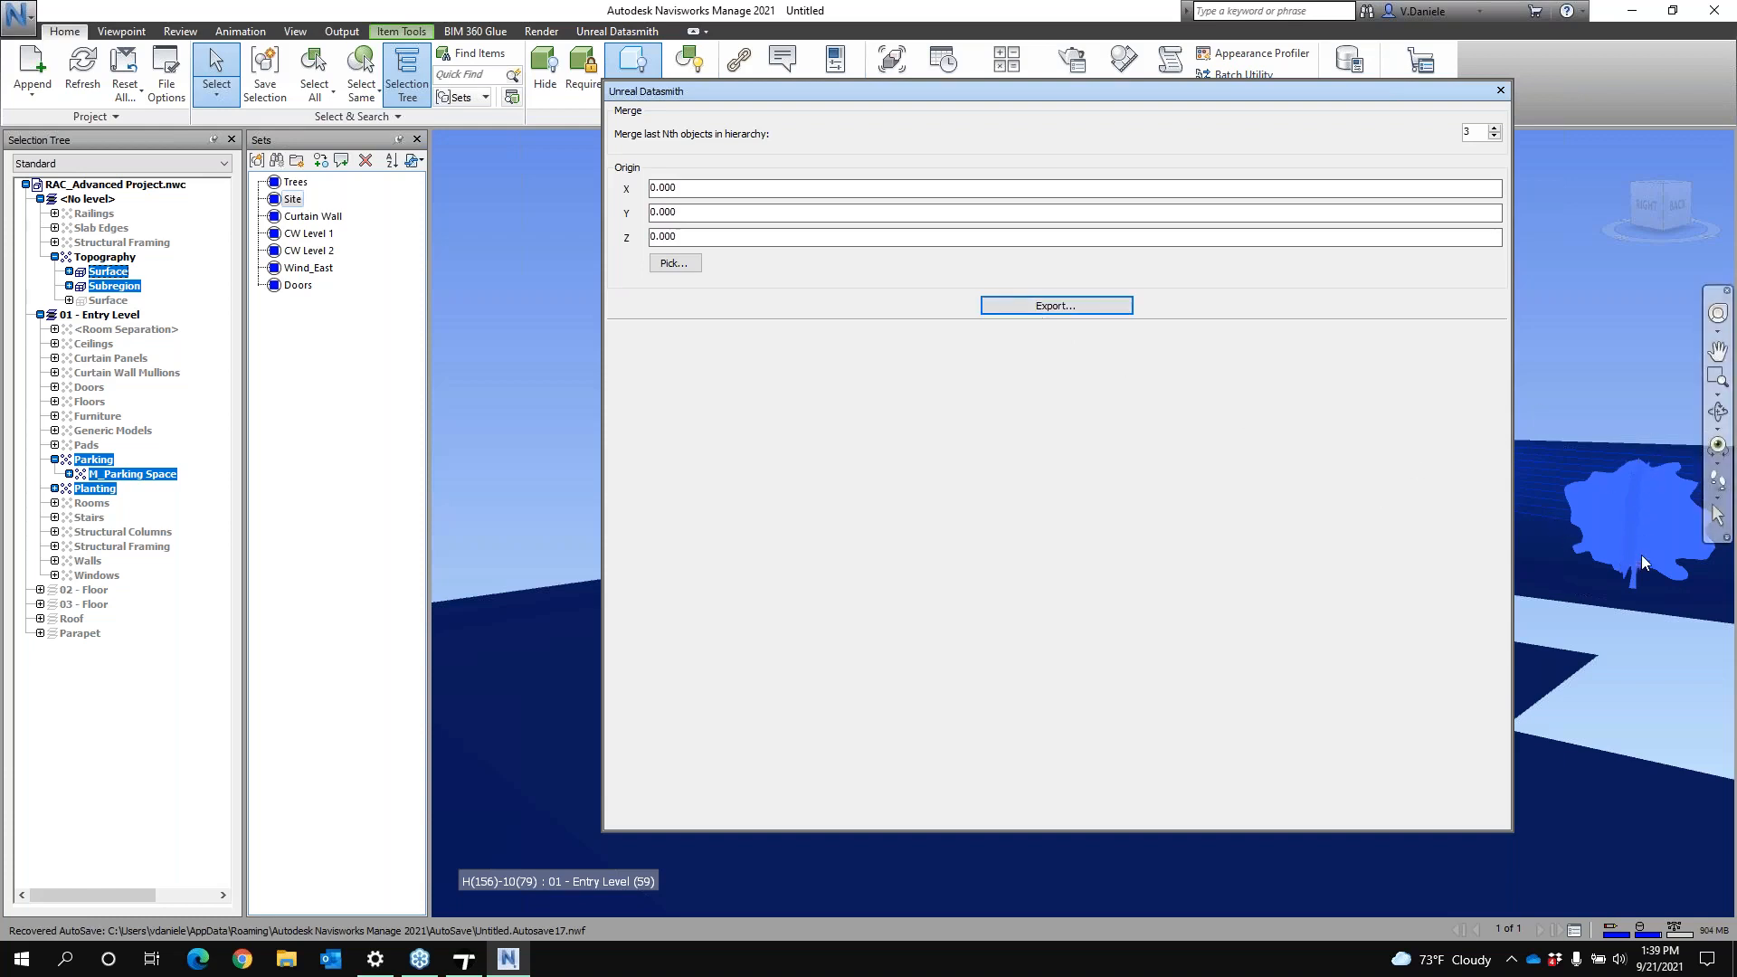
Export the isolated site to the _Twinmotion Event_92121 folder, overwriting site.udatasmith
click(1018, 303)
double_click(894, 210)
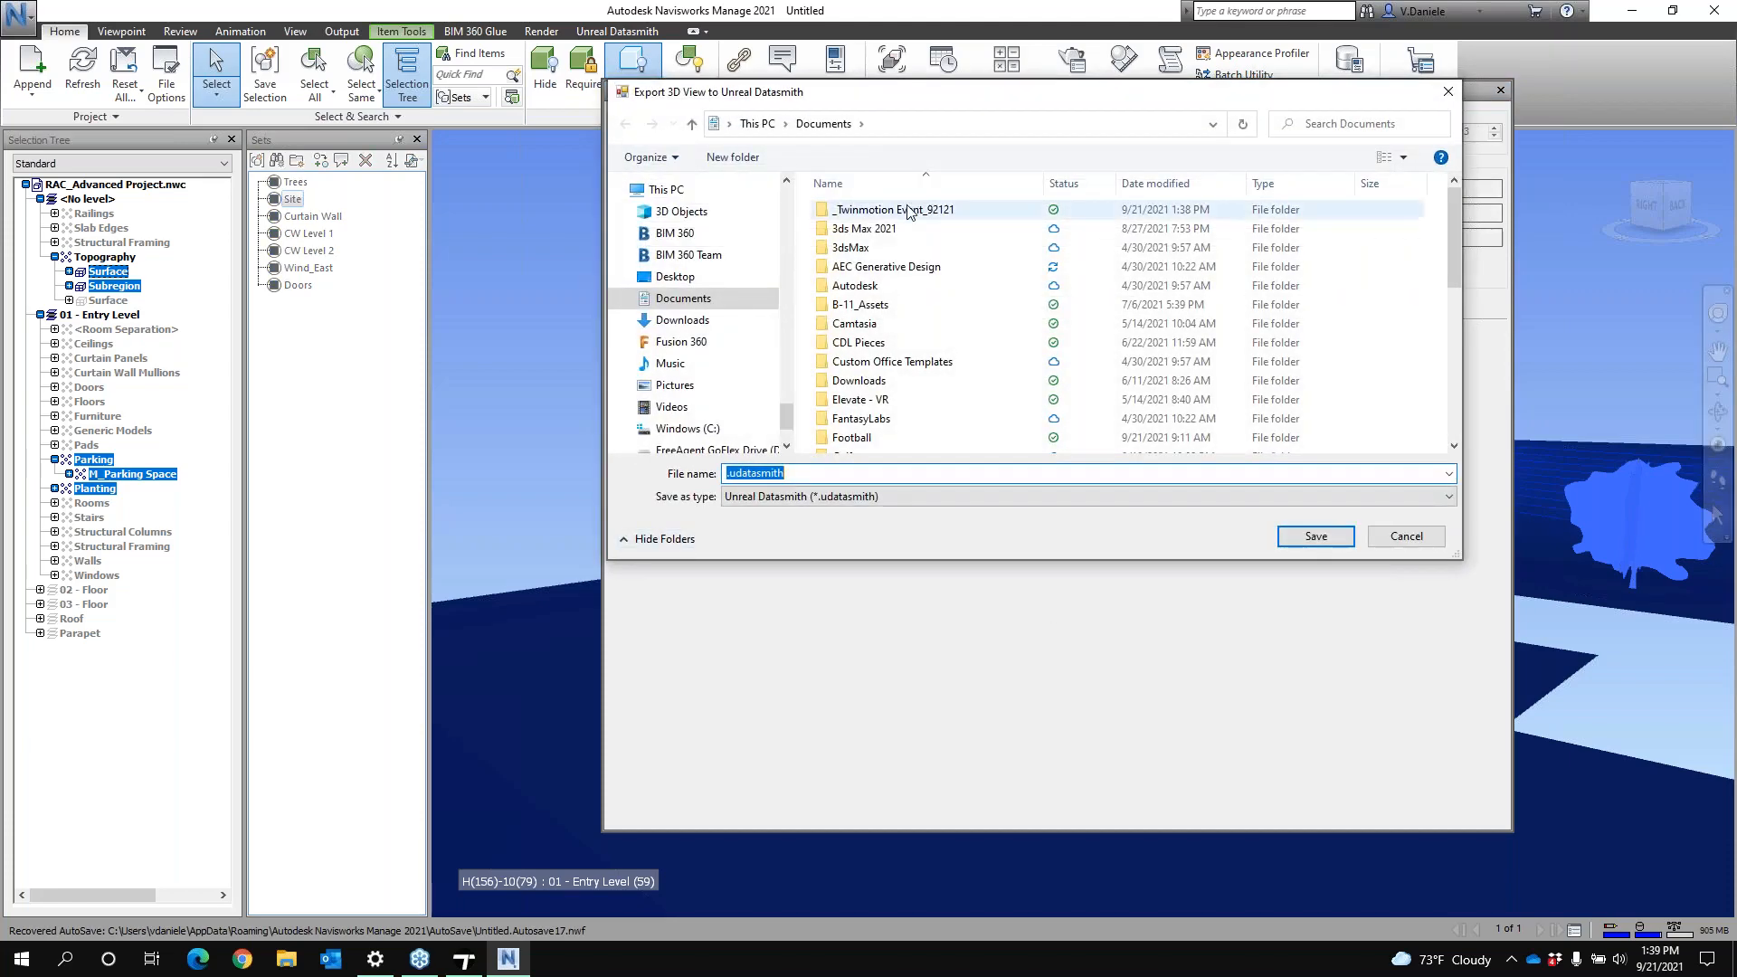
click(870, 345)
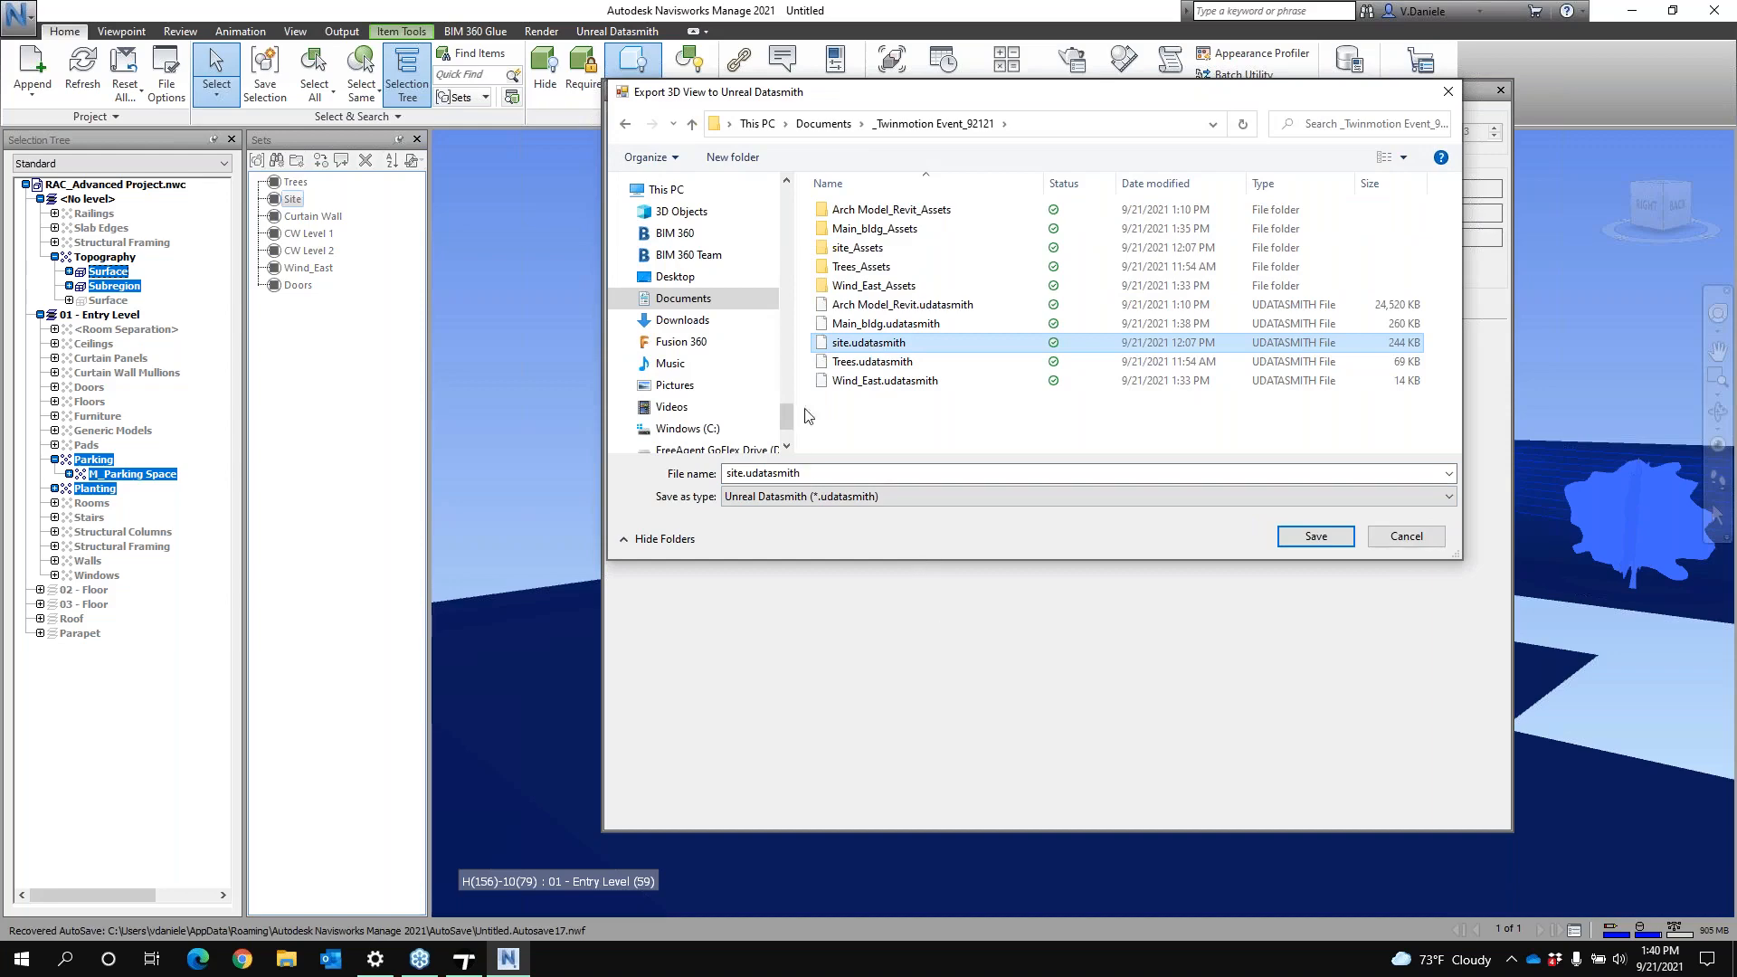
click(1317, 536)
click(909, 477)
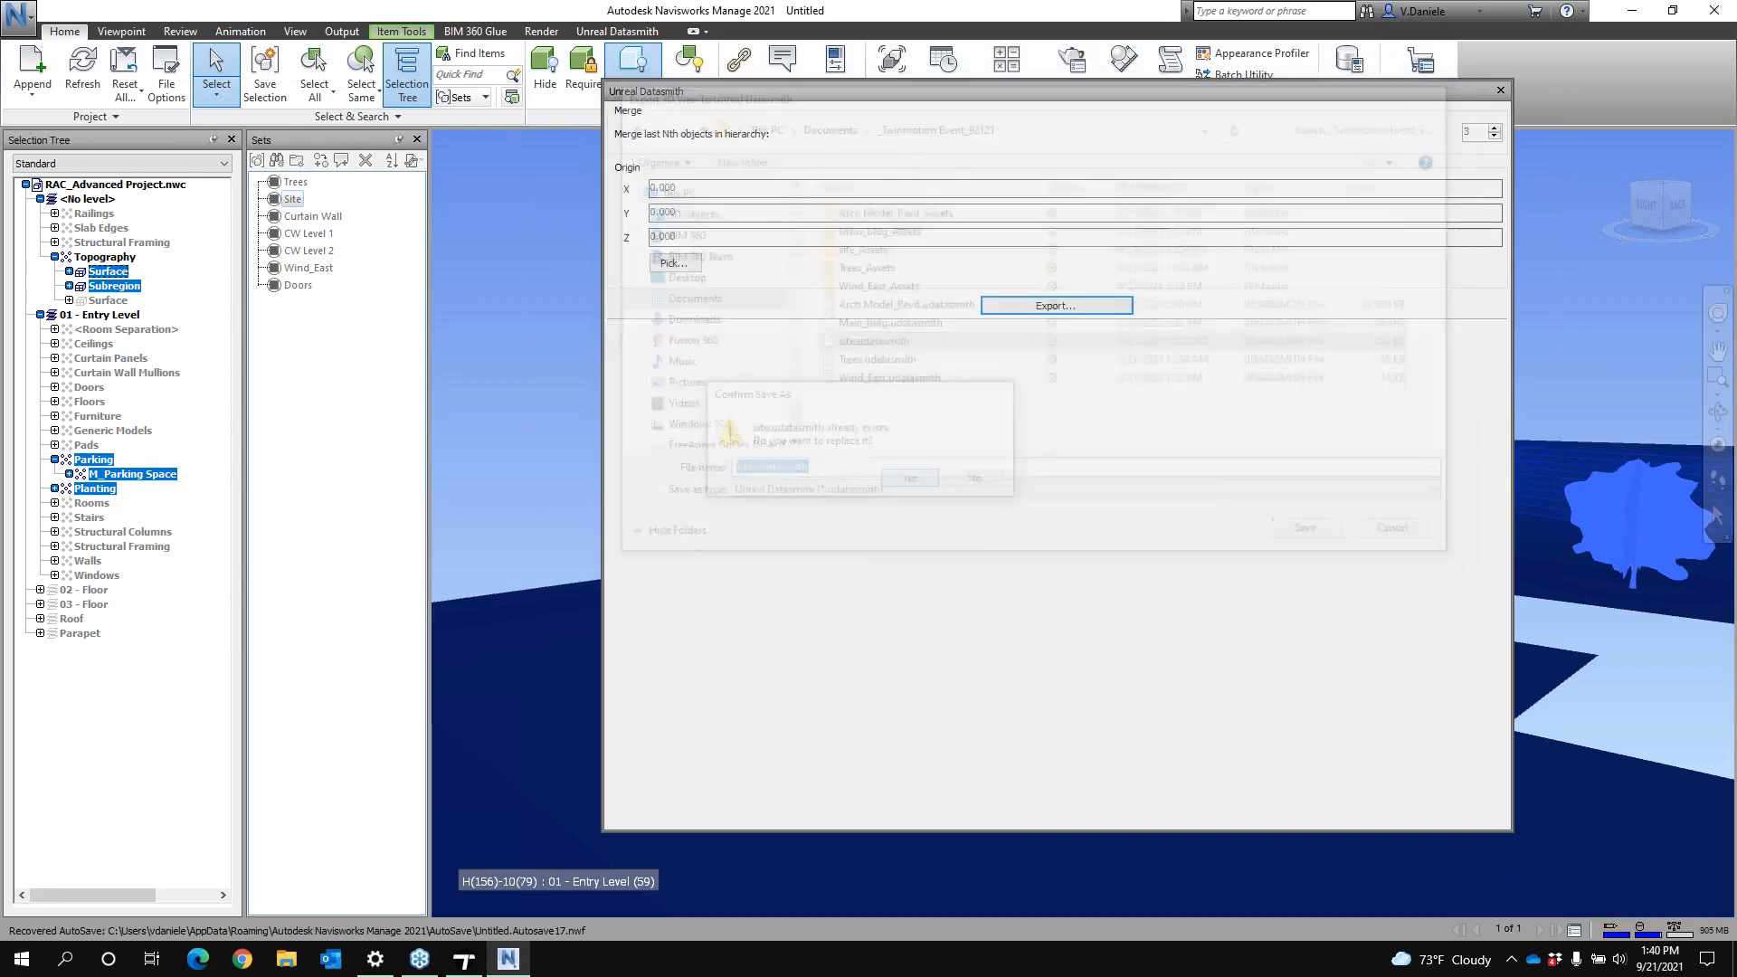
Switch to Twinmotion and import site.udatasmith with Keep hierarchy, Z up and automatic unit conversion
click(464, 959)
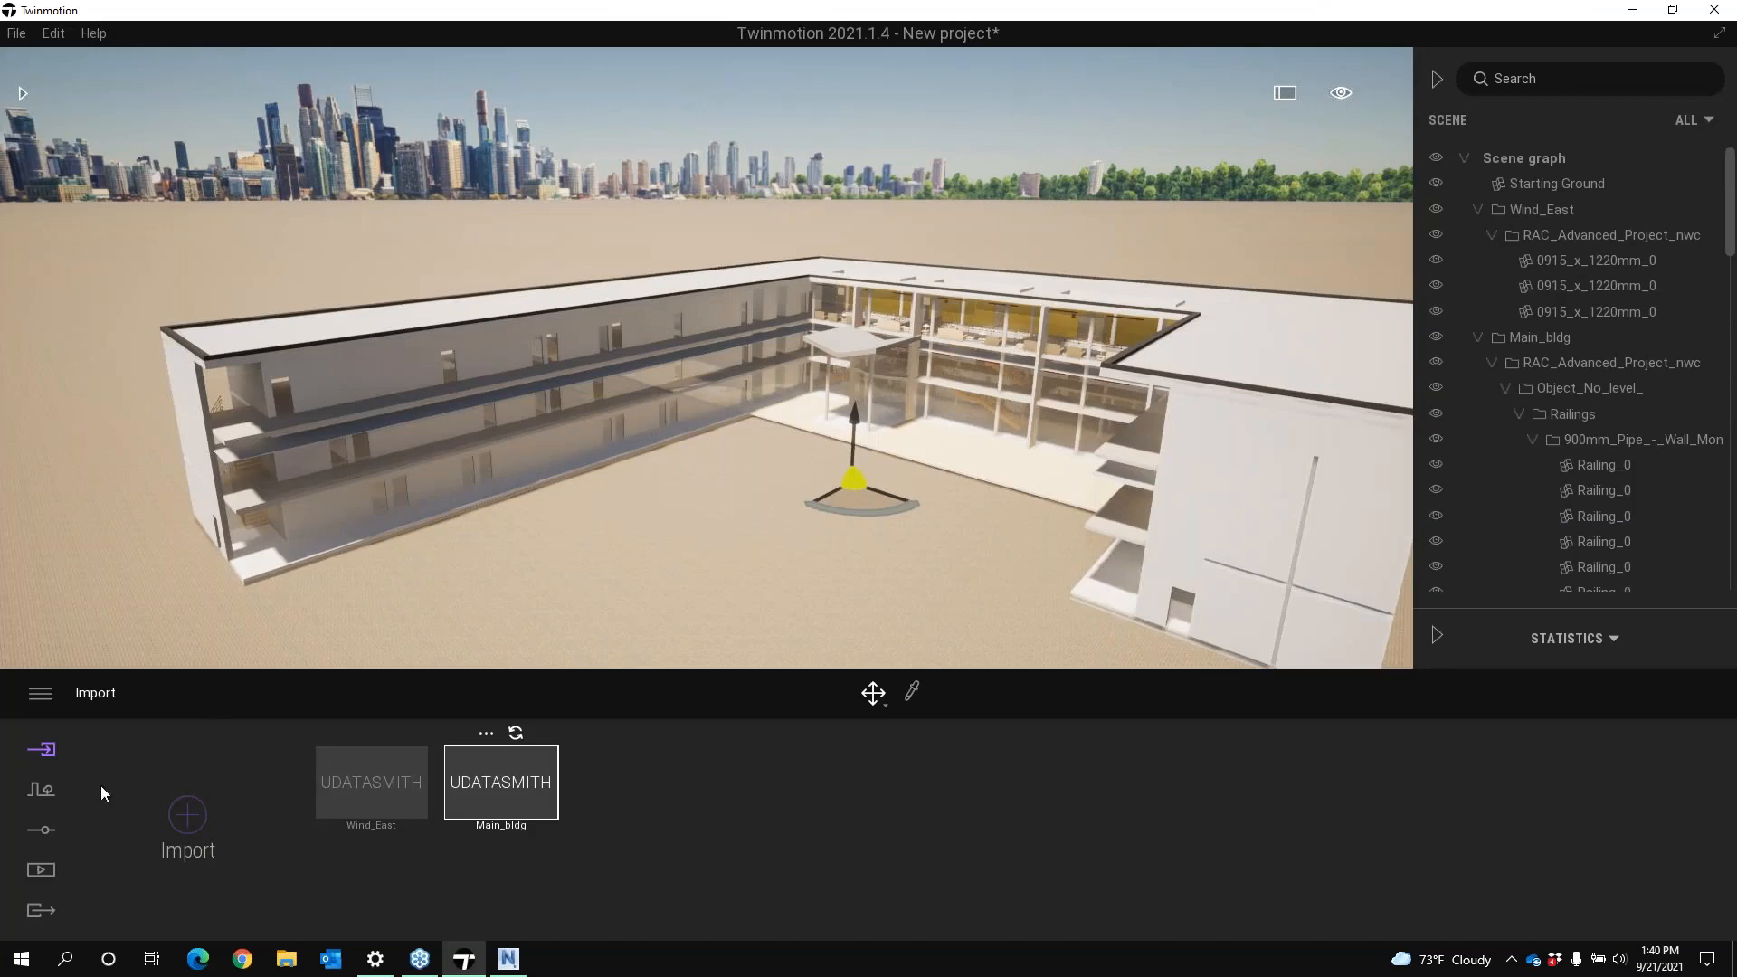
click(186, 816)
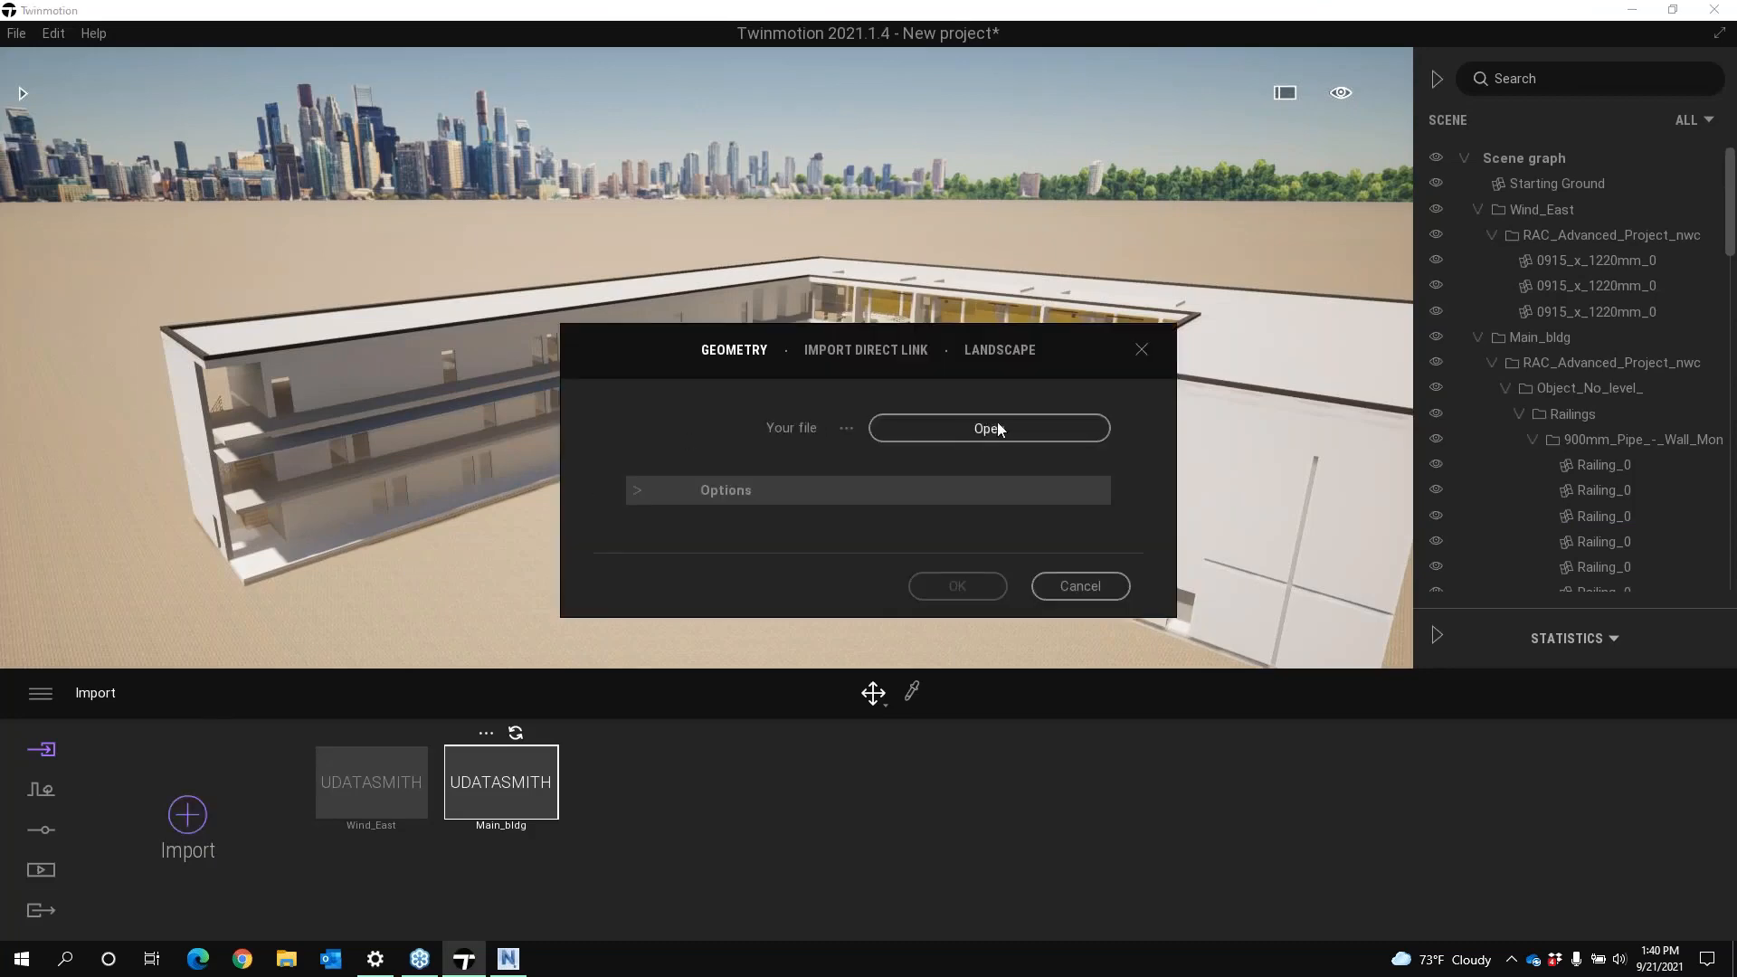
click(1006, 422)
click(425, 315)
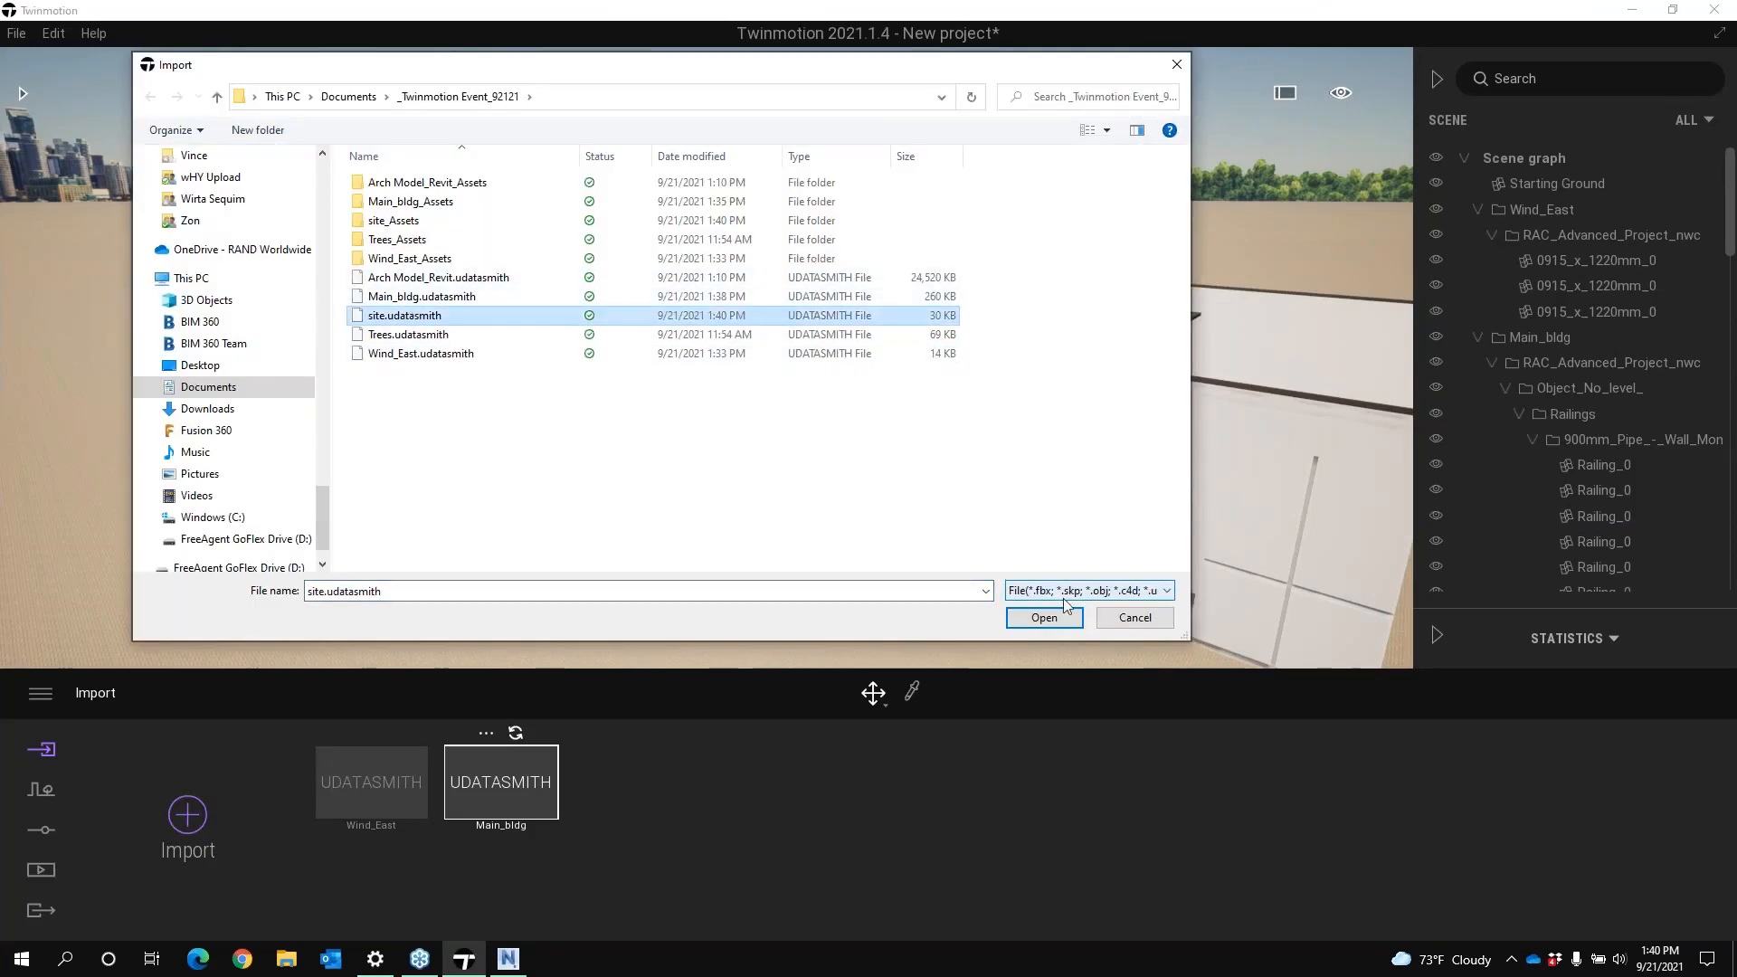
click(1036, 618)
click(657, 490)
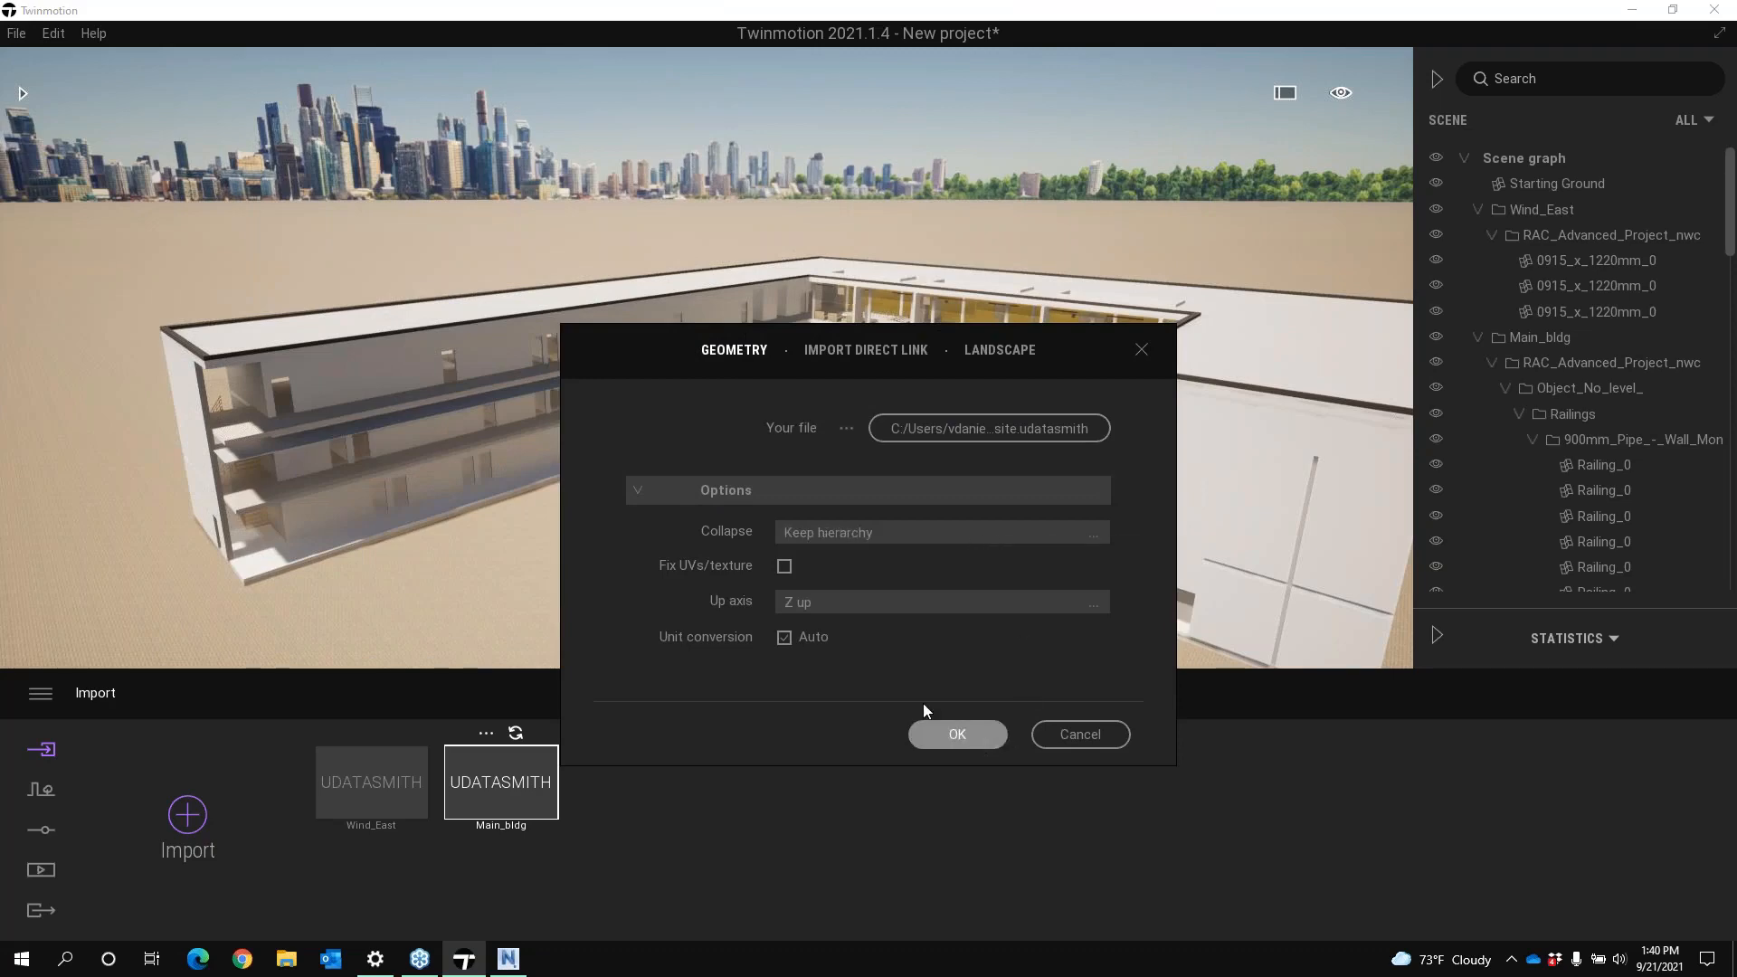
click(945, 731)
click(1000, 637)
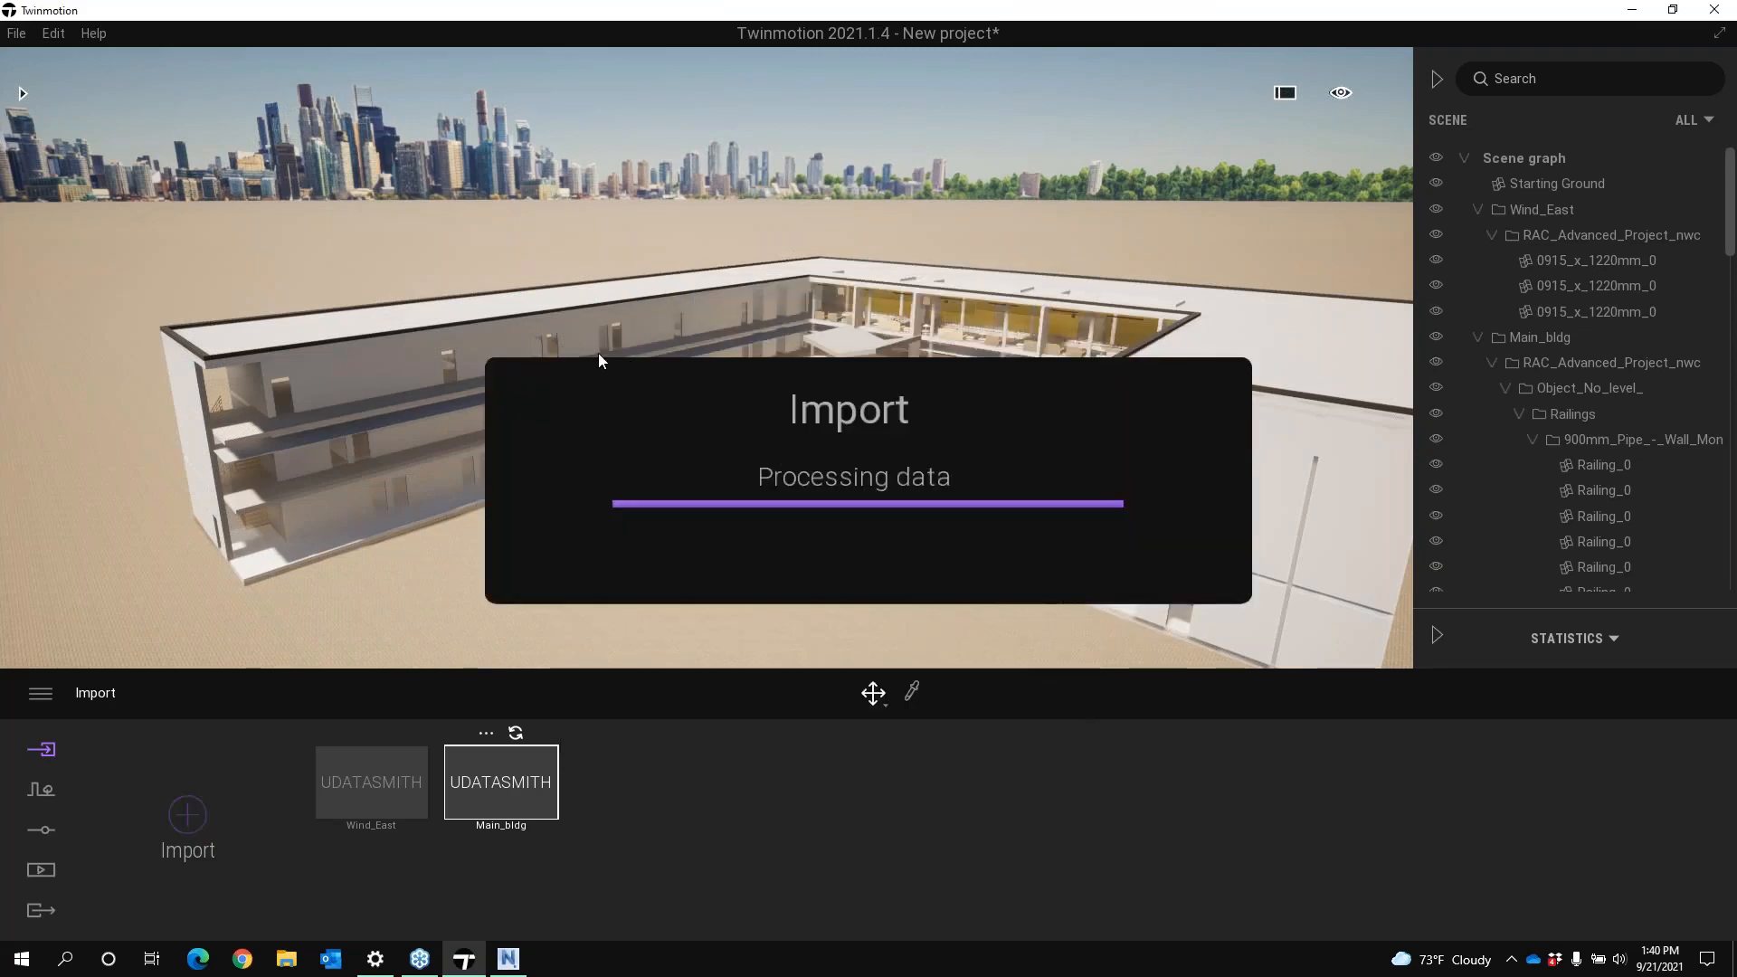
Examine how the imported Scarlet Oak trees are grouped in the scene and in the Planting hierarchy
scroll(740, 522, down, 5)
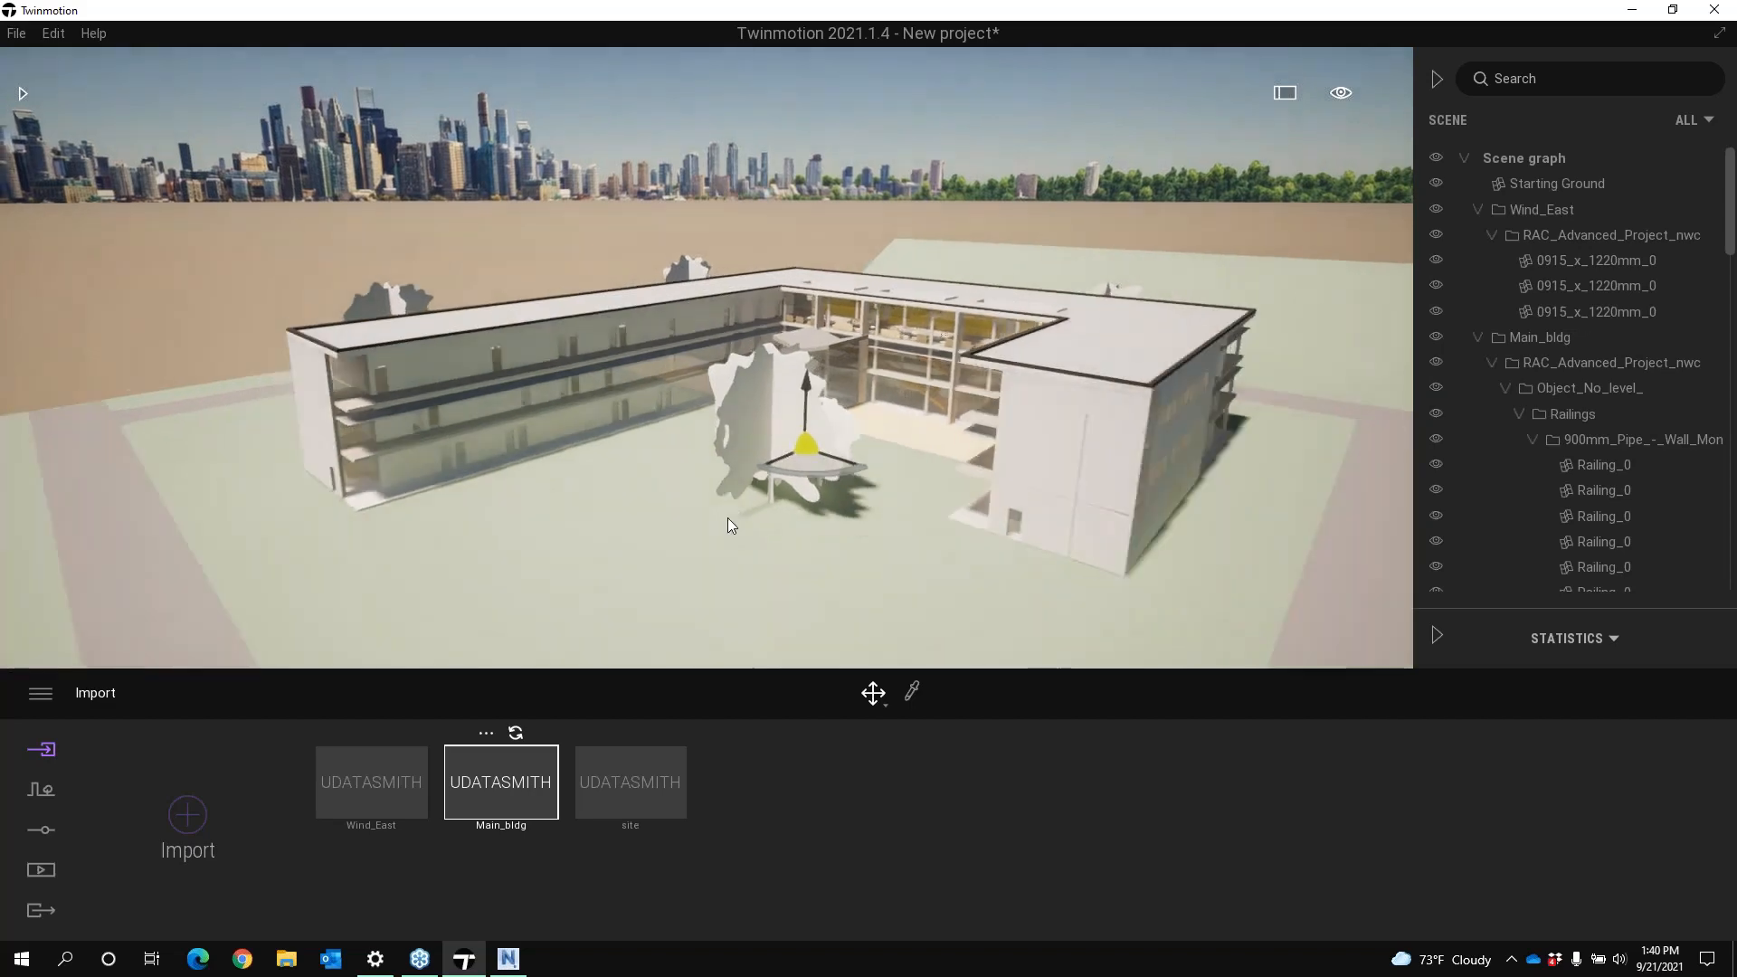
click(736, 471)
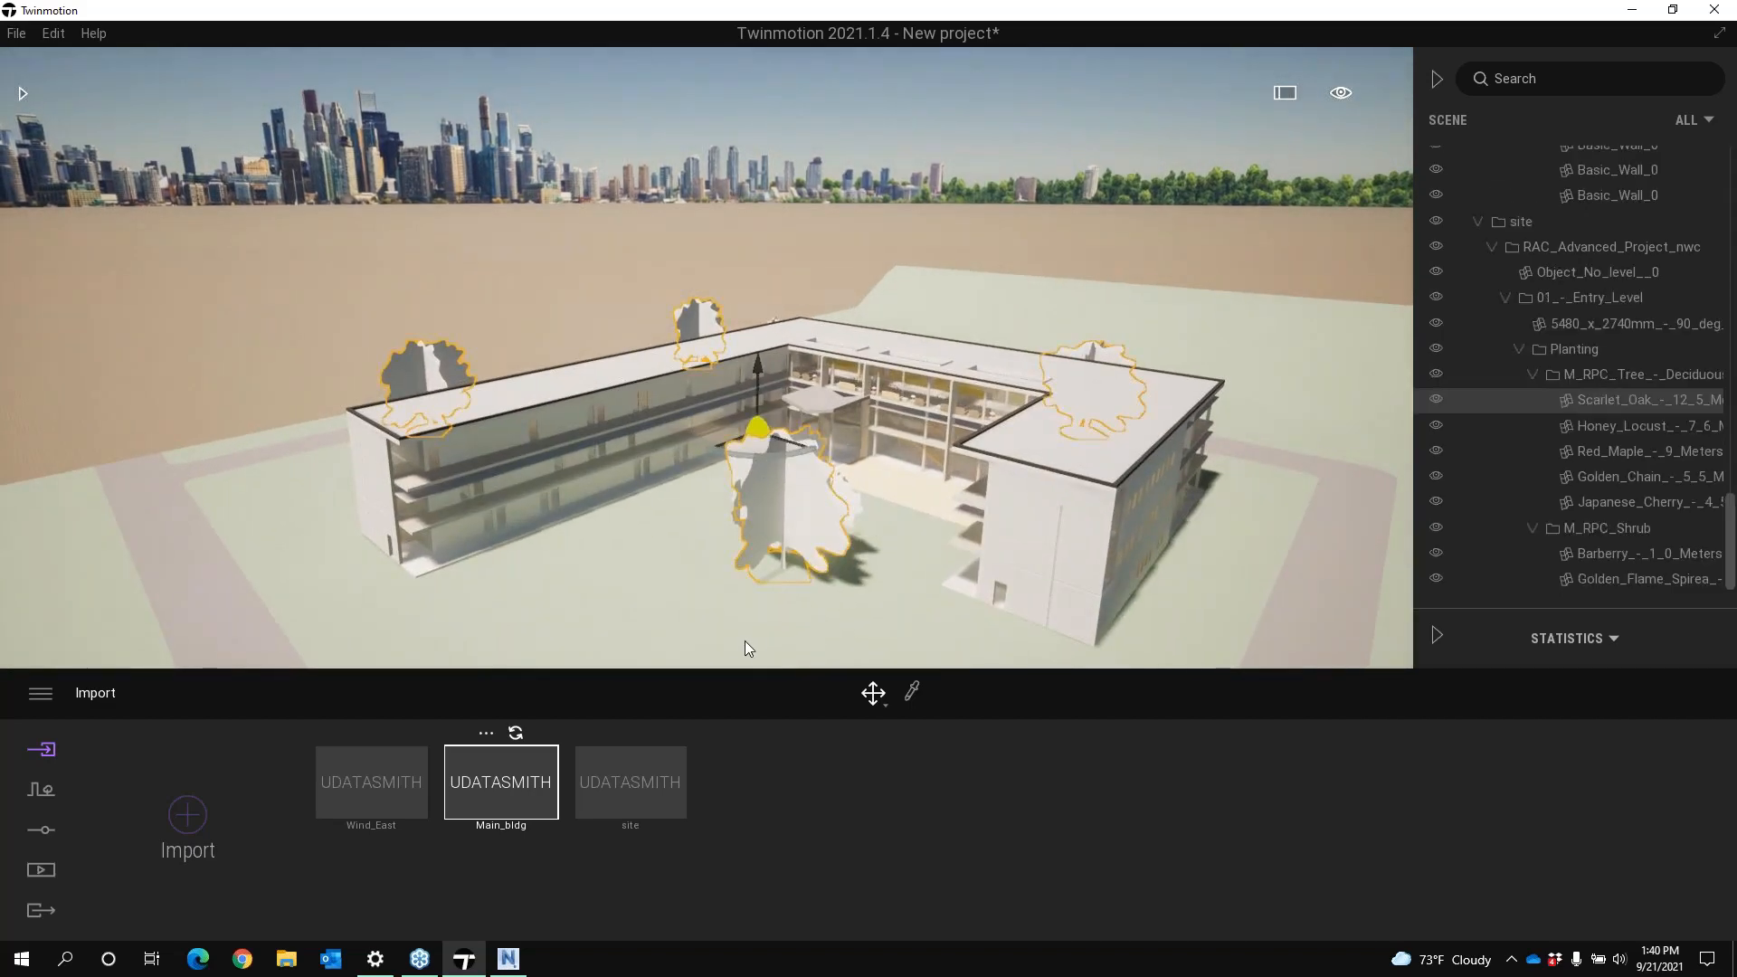
shift+middle_drag(604, 583, 615, 506)
shift+middle_drag(831, 525, 675, 603)
shift+middle_drag(731, 552, 659, 610)
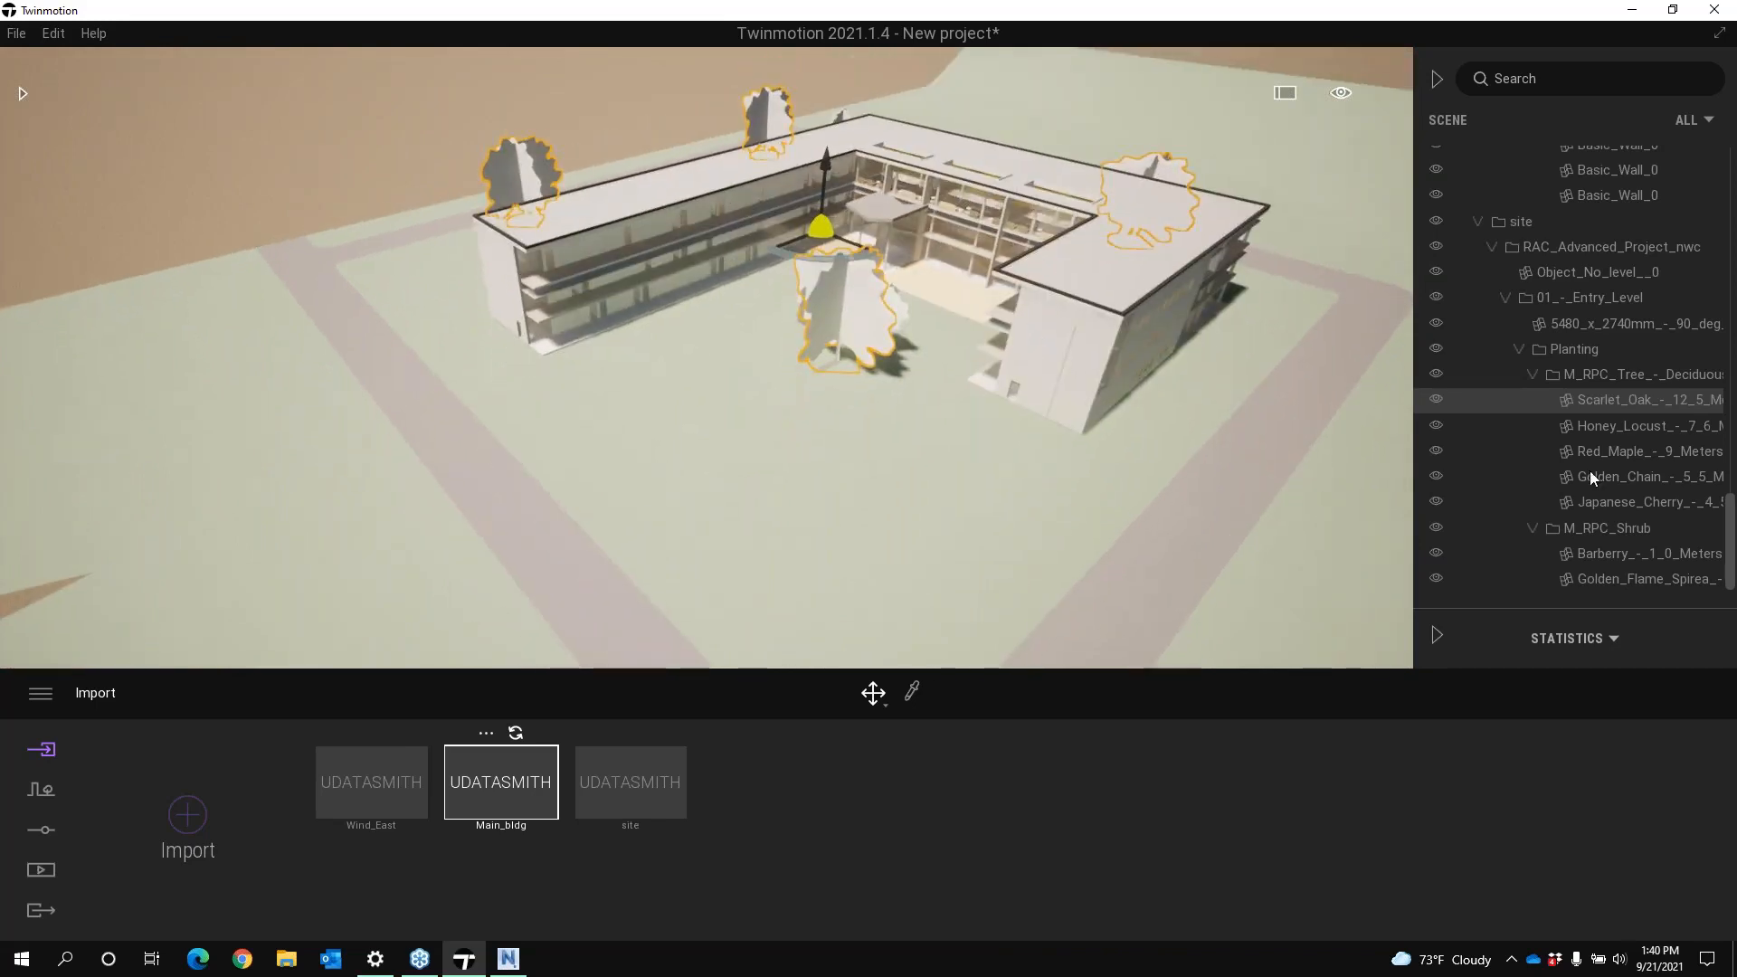
click(1581, 403)
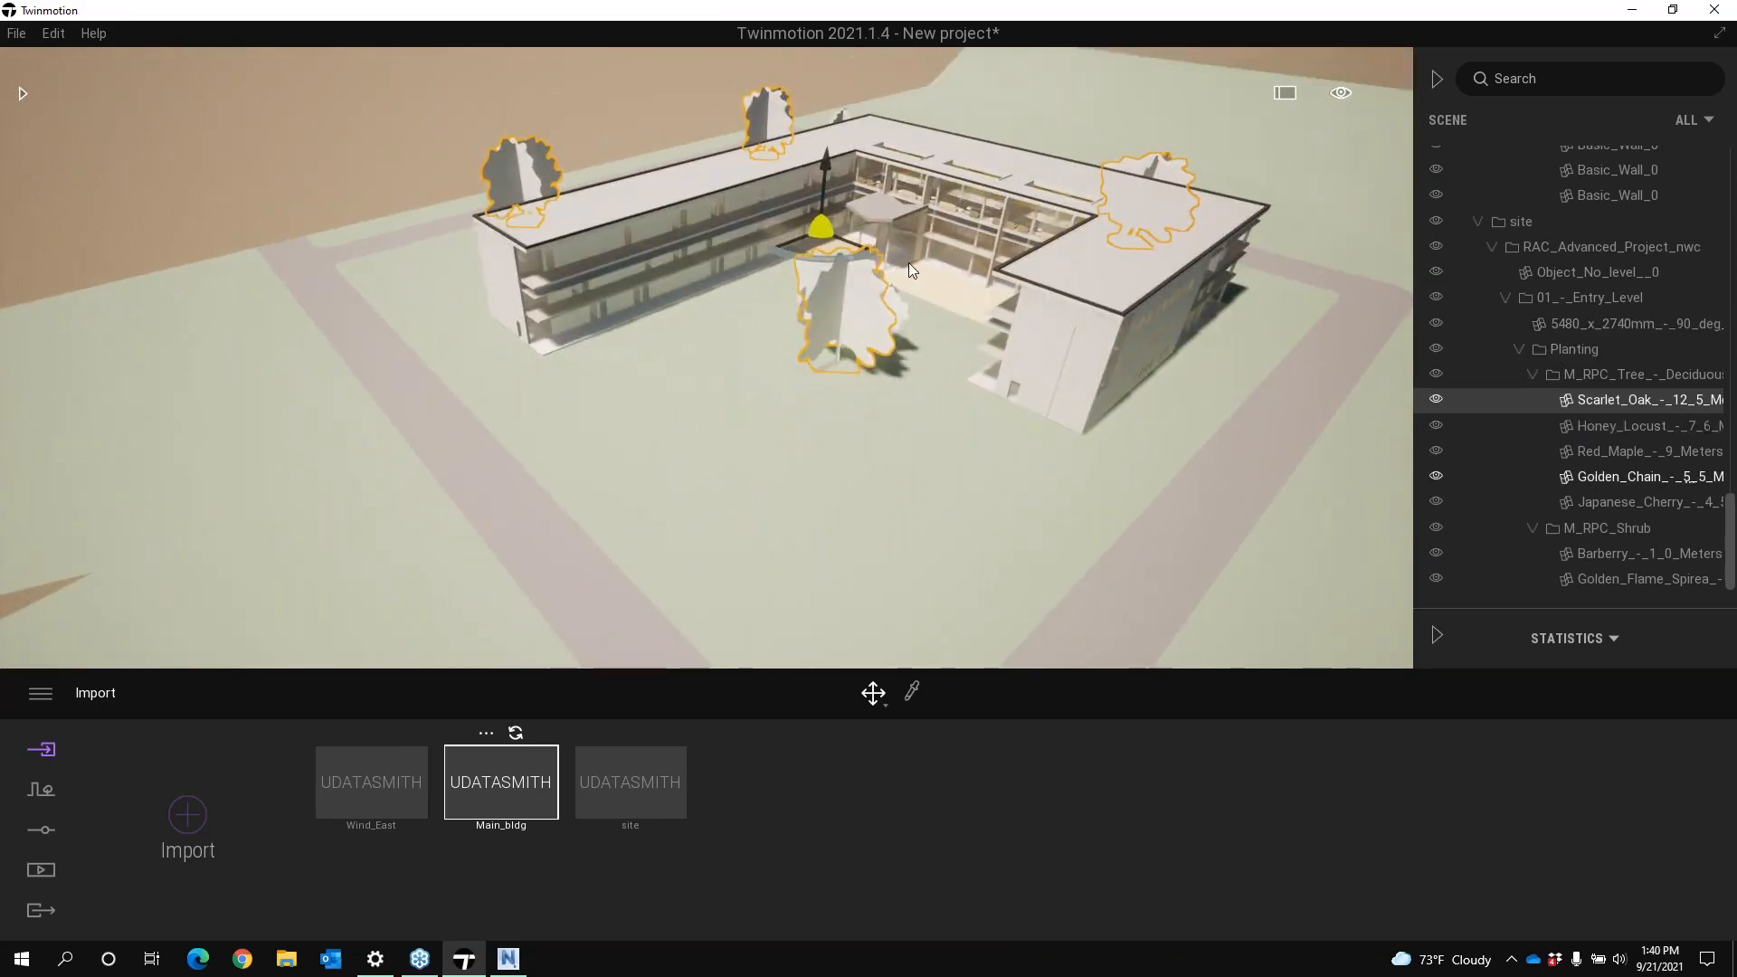
scroll(696, 464, down, 1)
middle_drag(697, 463, 843, 297)
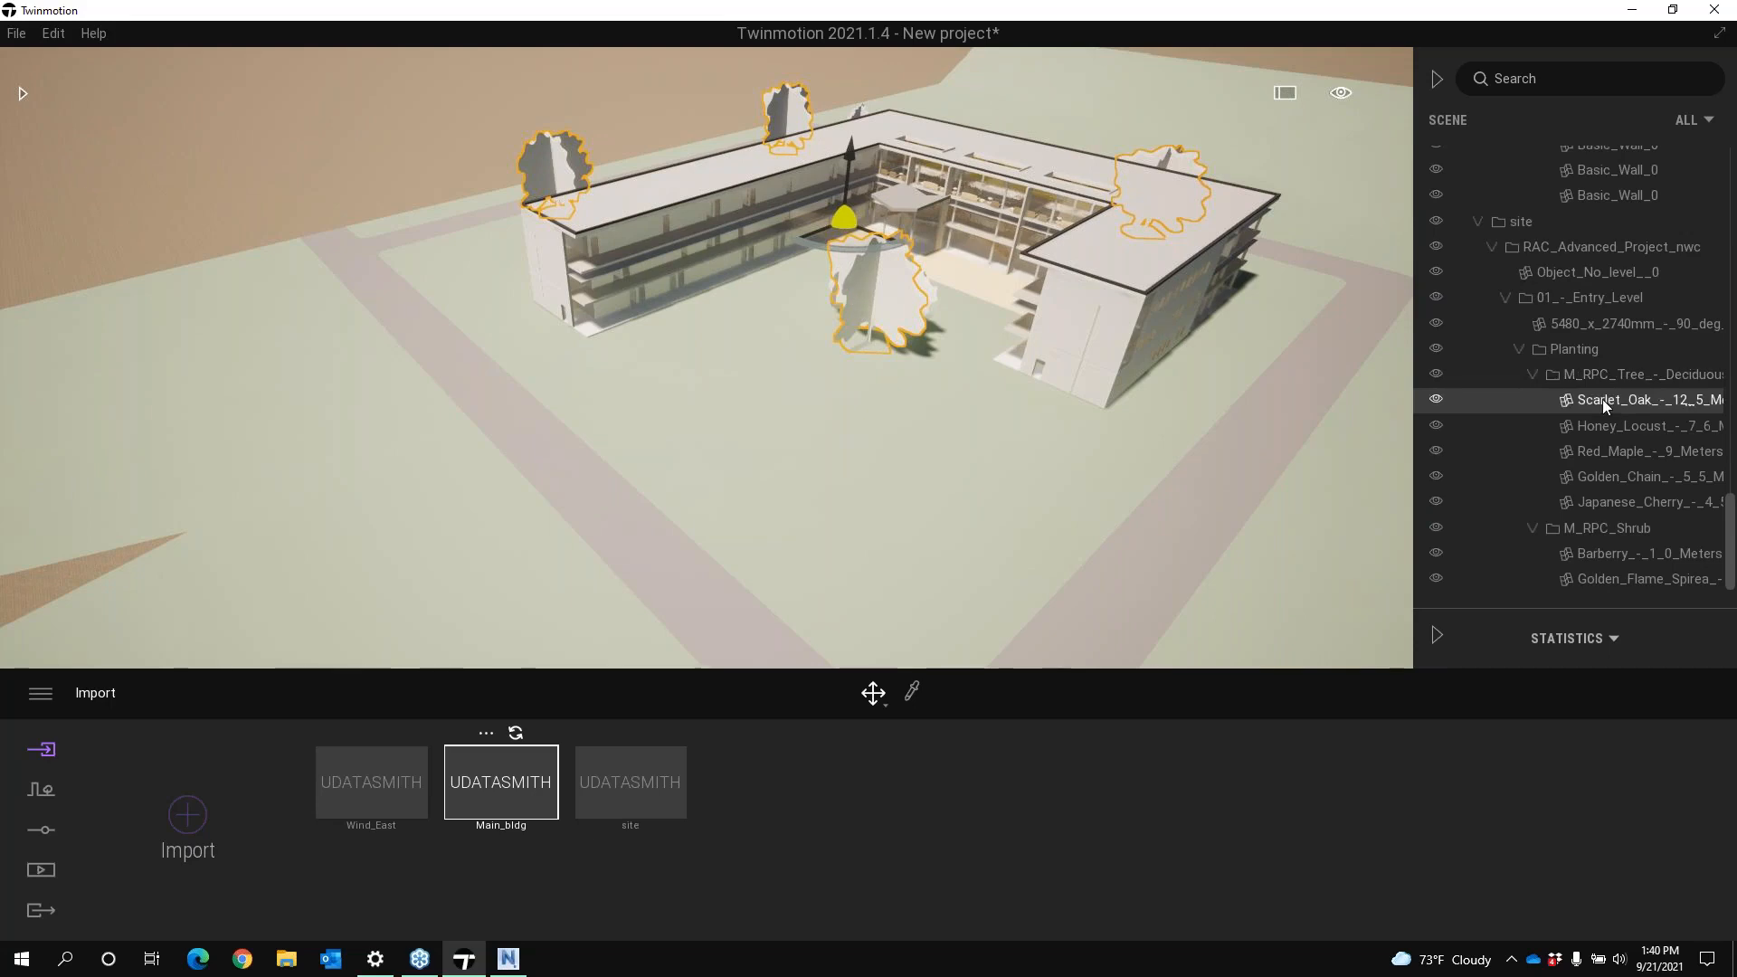
Switch to Navisworks, set merging of last objects in hierarchy to 1 and export over Trees.udatasmith
click(508, 959)
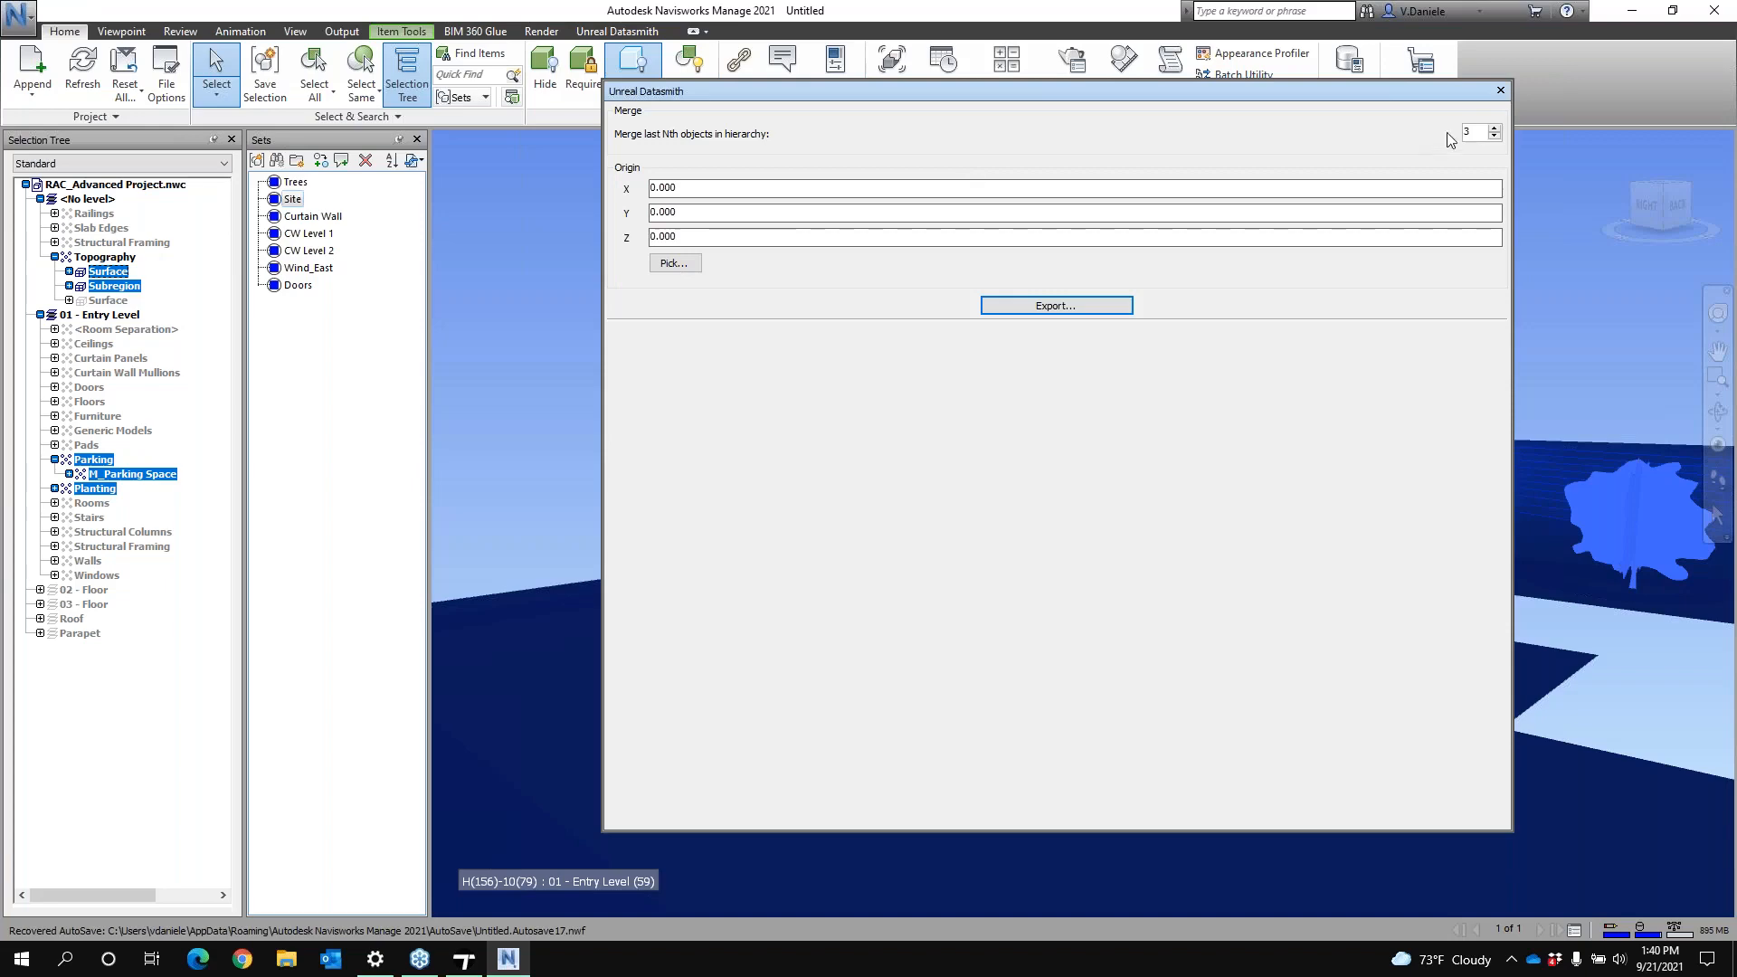
click(1495, 138)
click(1495, 138)
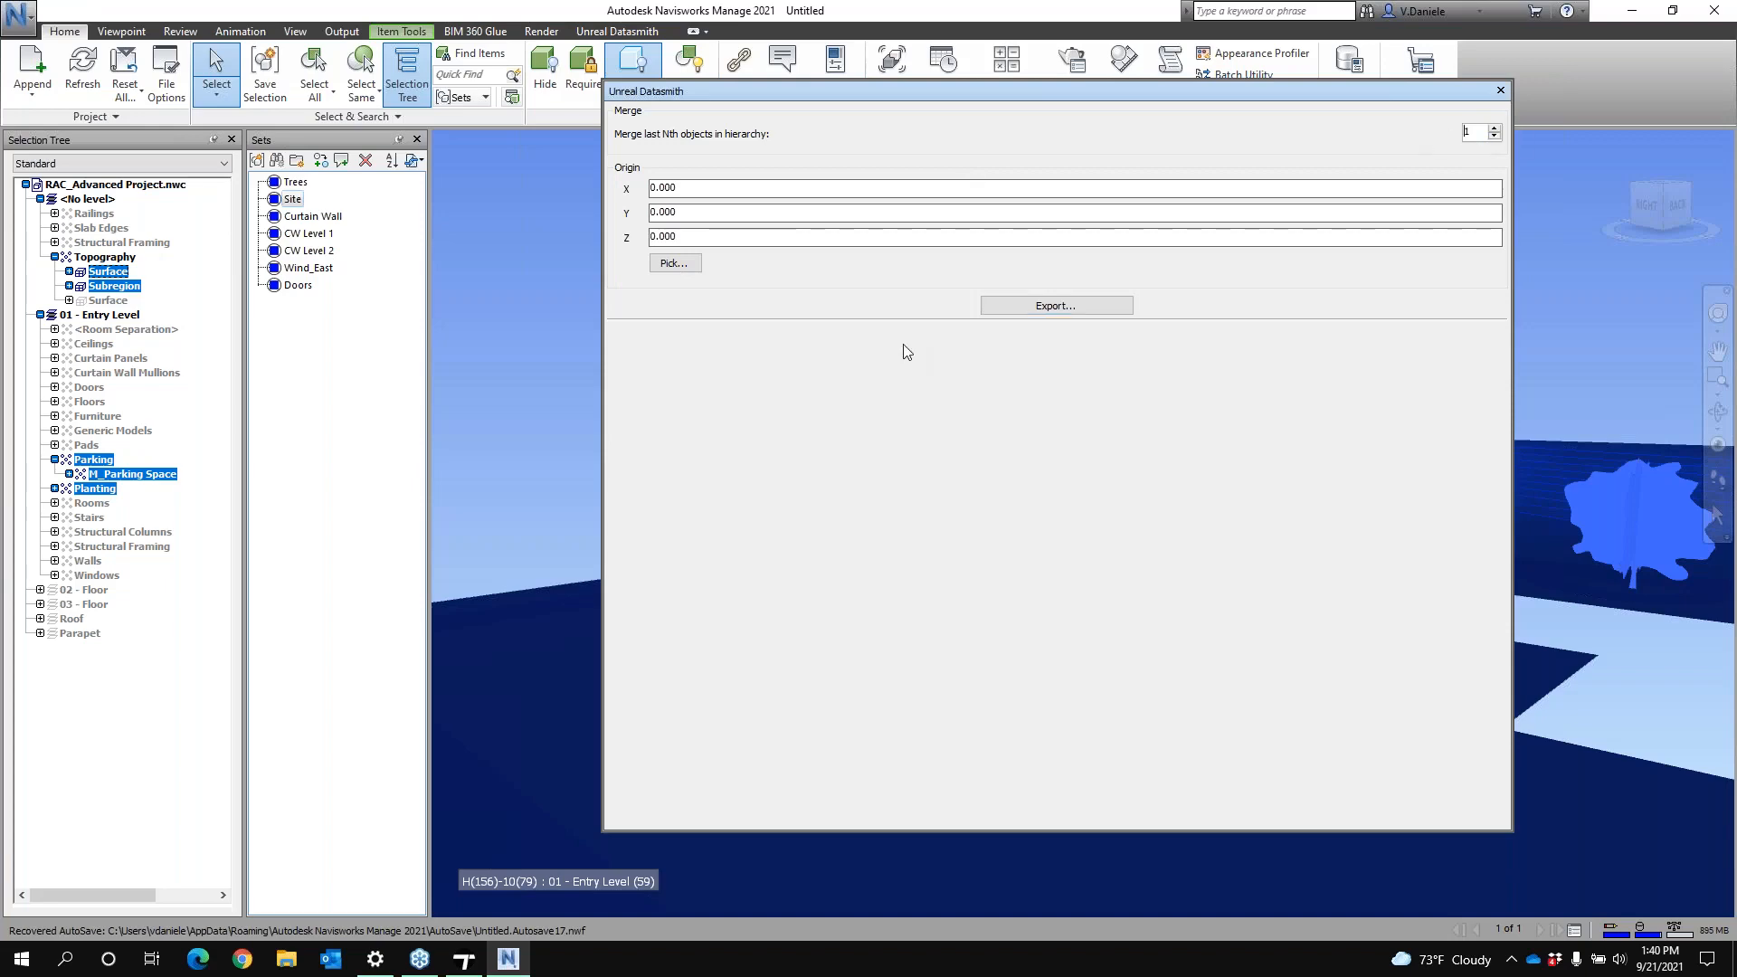
click(1022, 305)
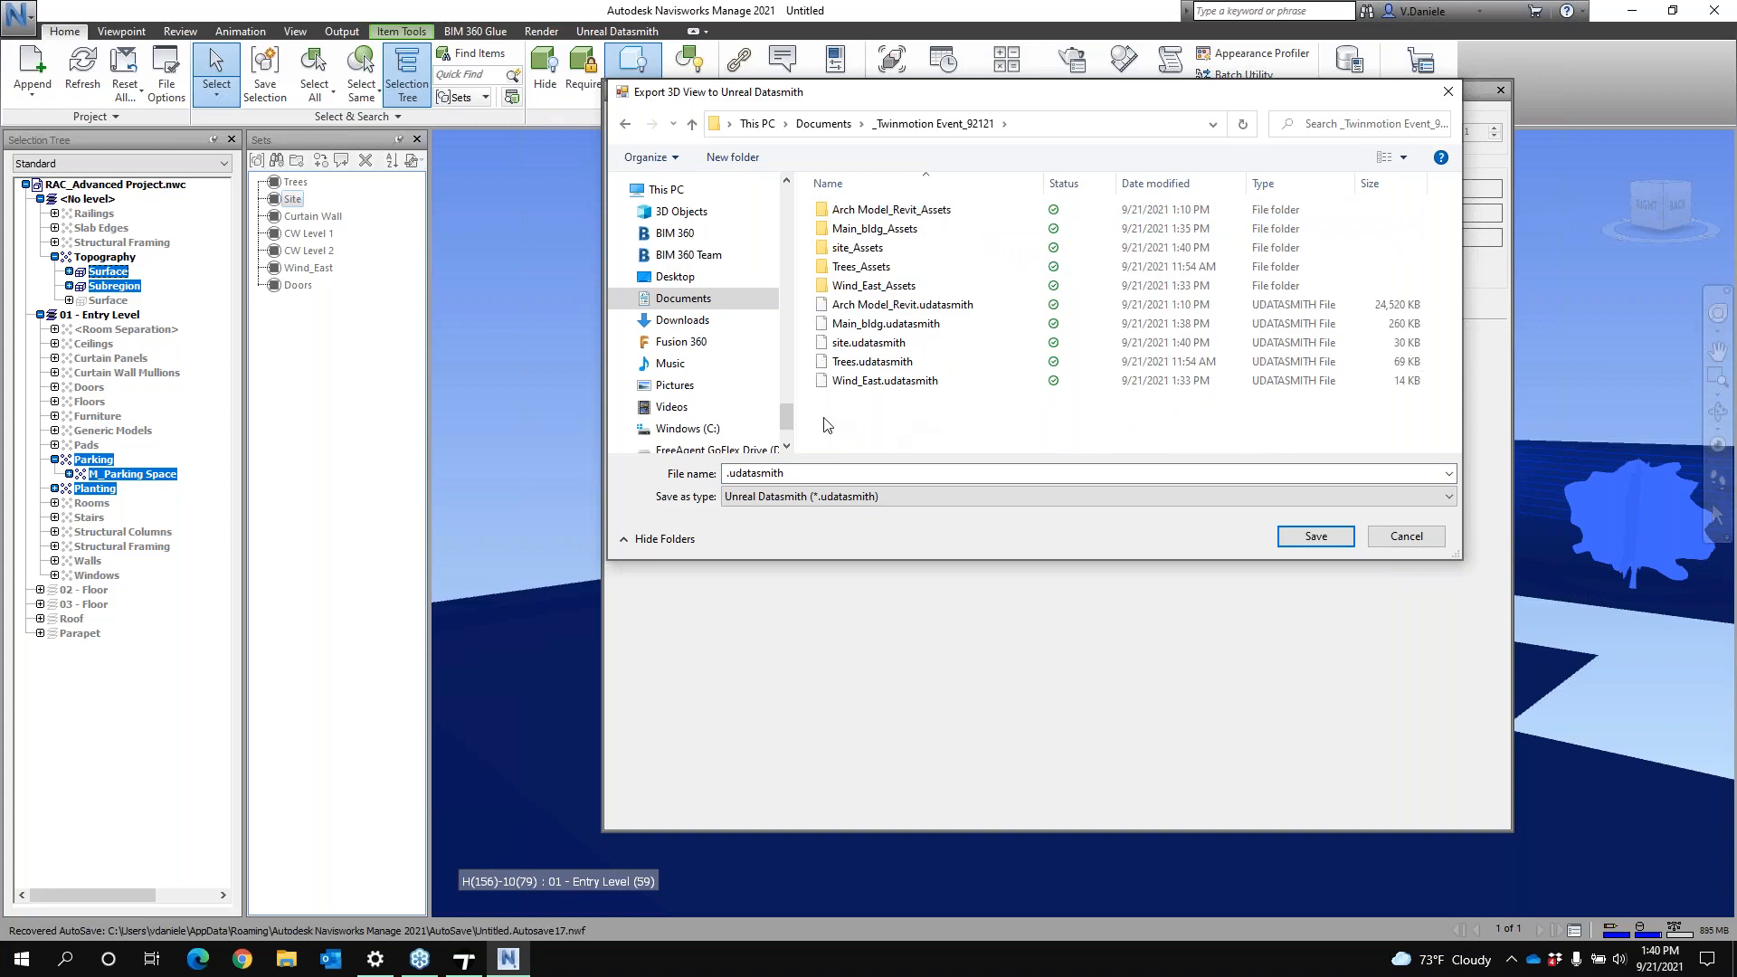
click(870, 362)
click(1317, 535)
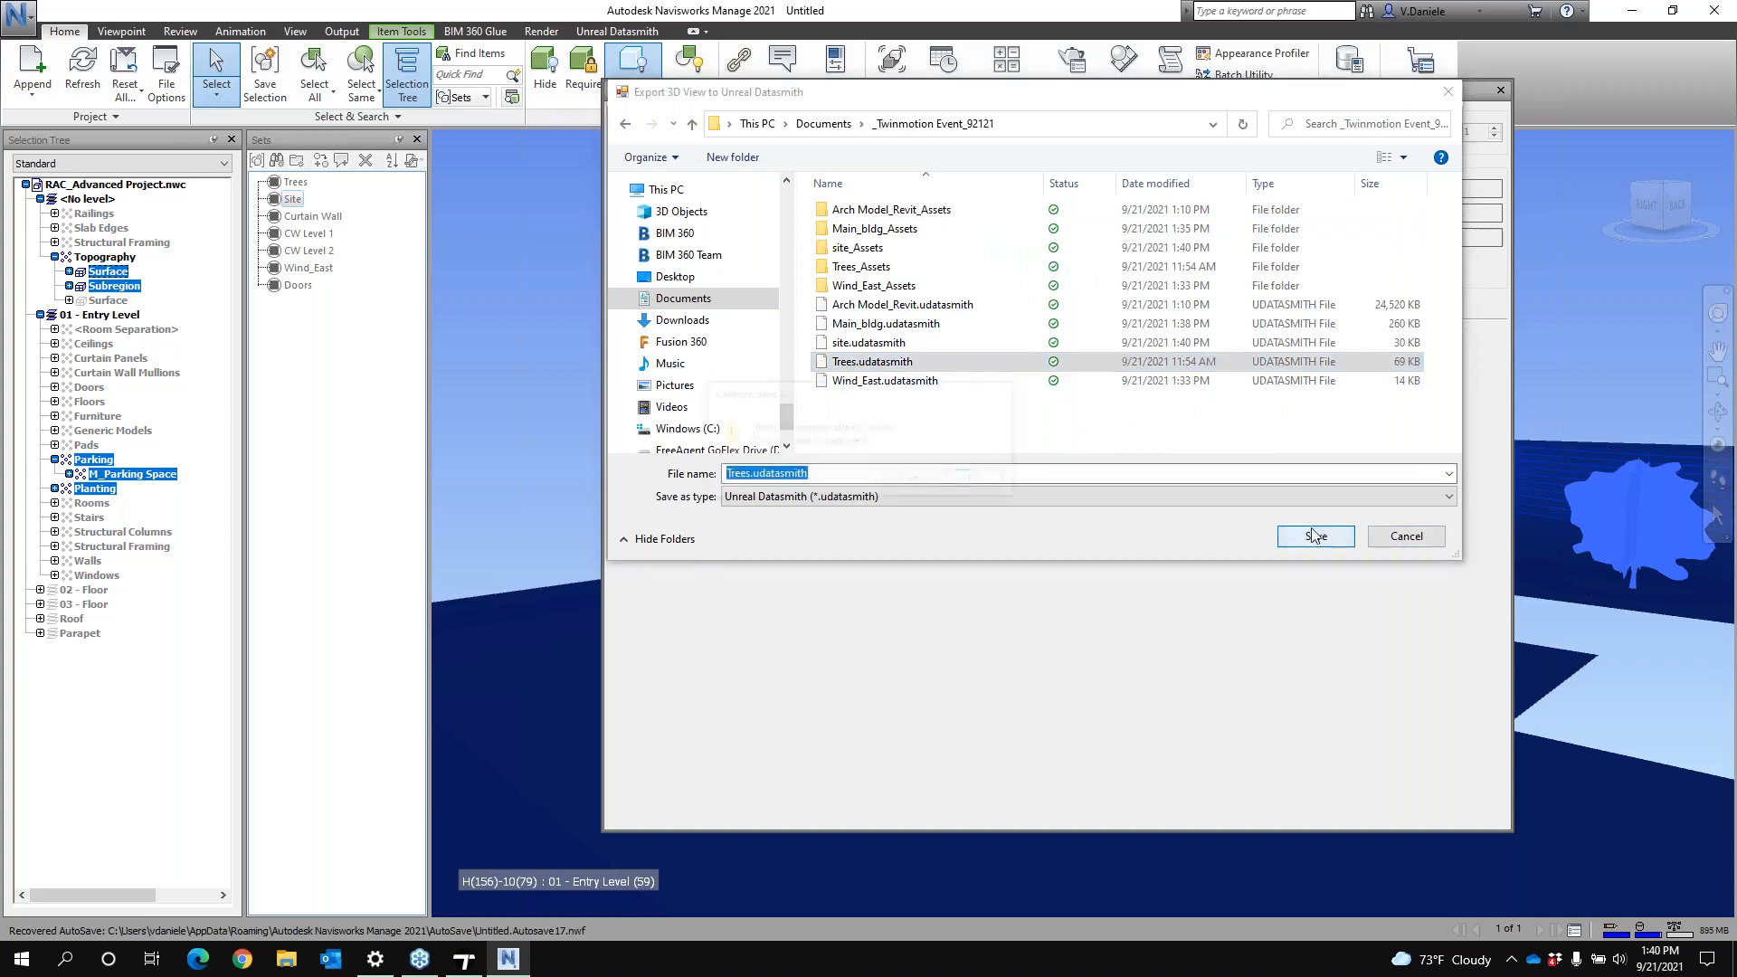
click(913, 481)
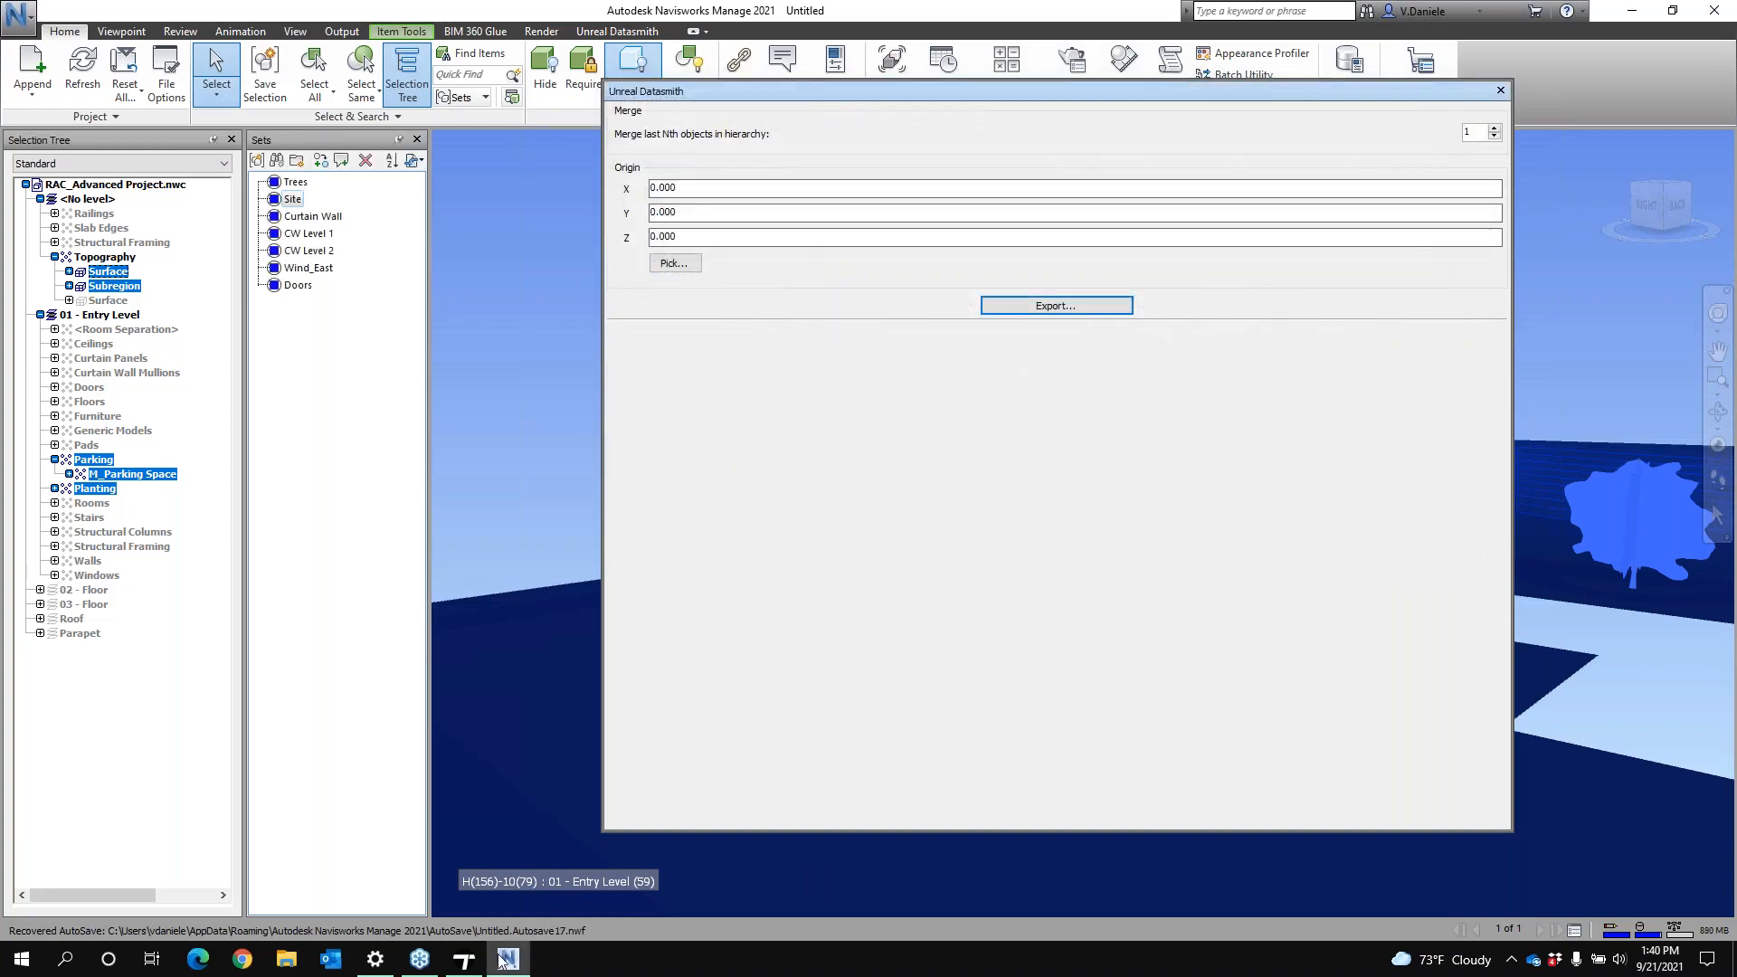
Switch to Twinmotion, reimport the site file and select a Scarlet Oak tree to check its grouping
click(464, 959)
mouse_move(522, 738)
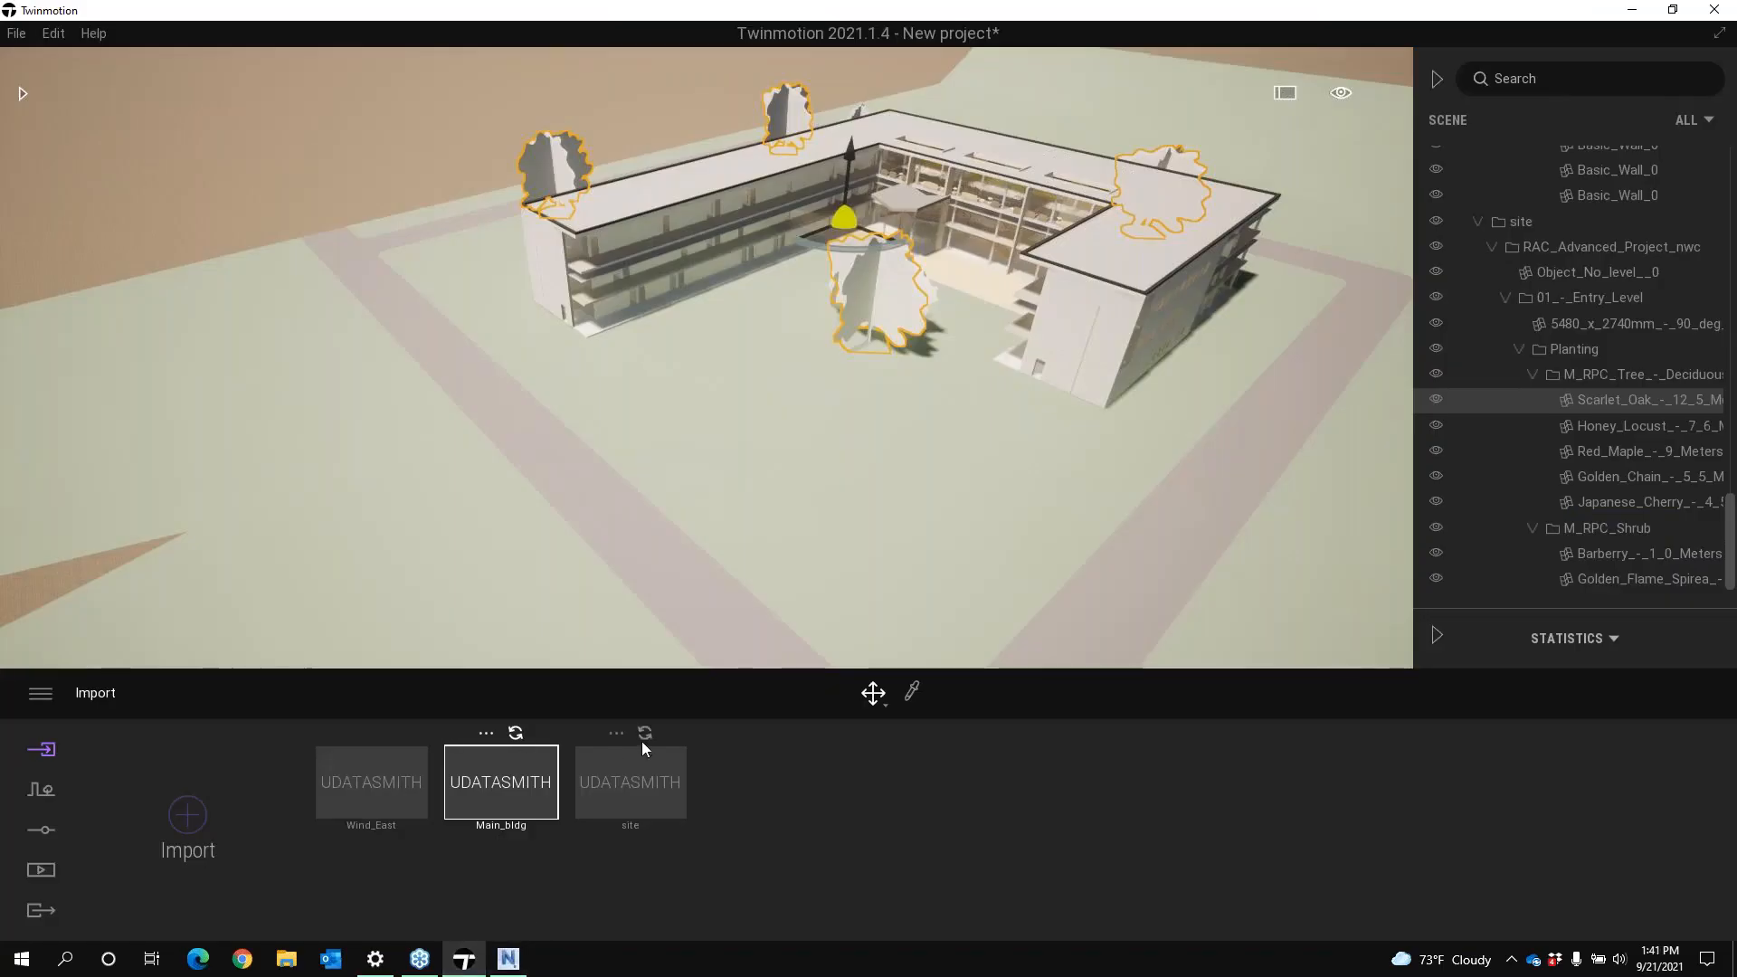
click(645, 734)
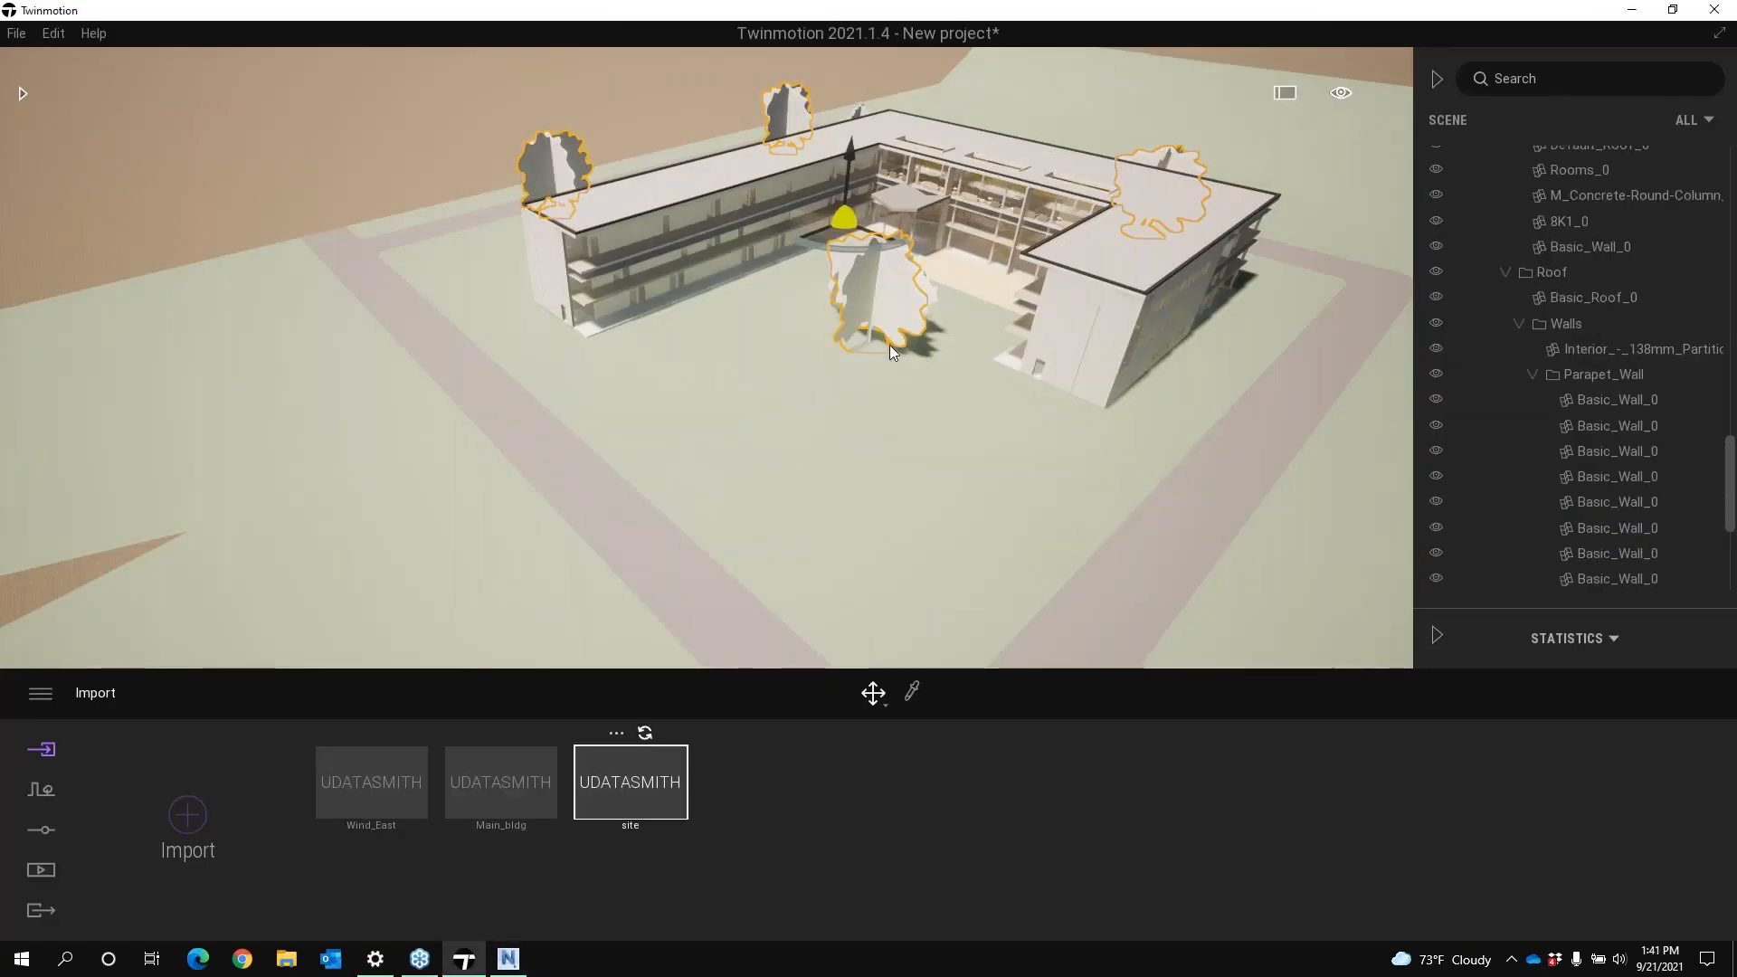
middle_drag(1055, 436, 991, 404)
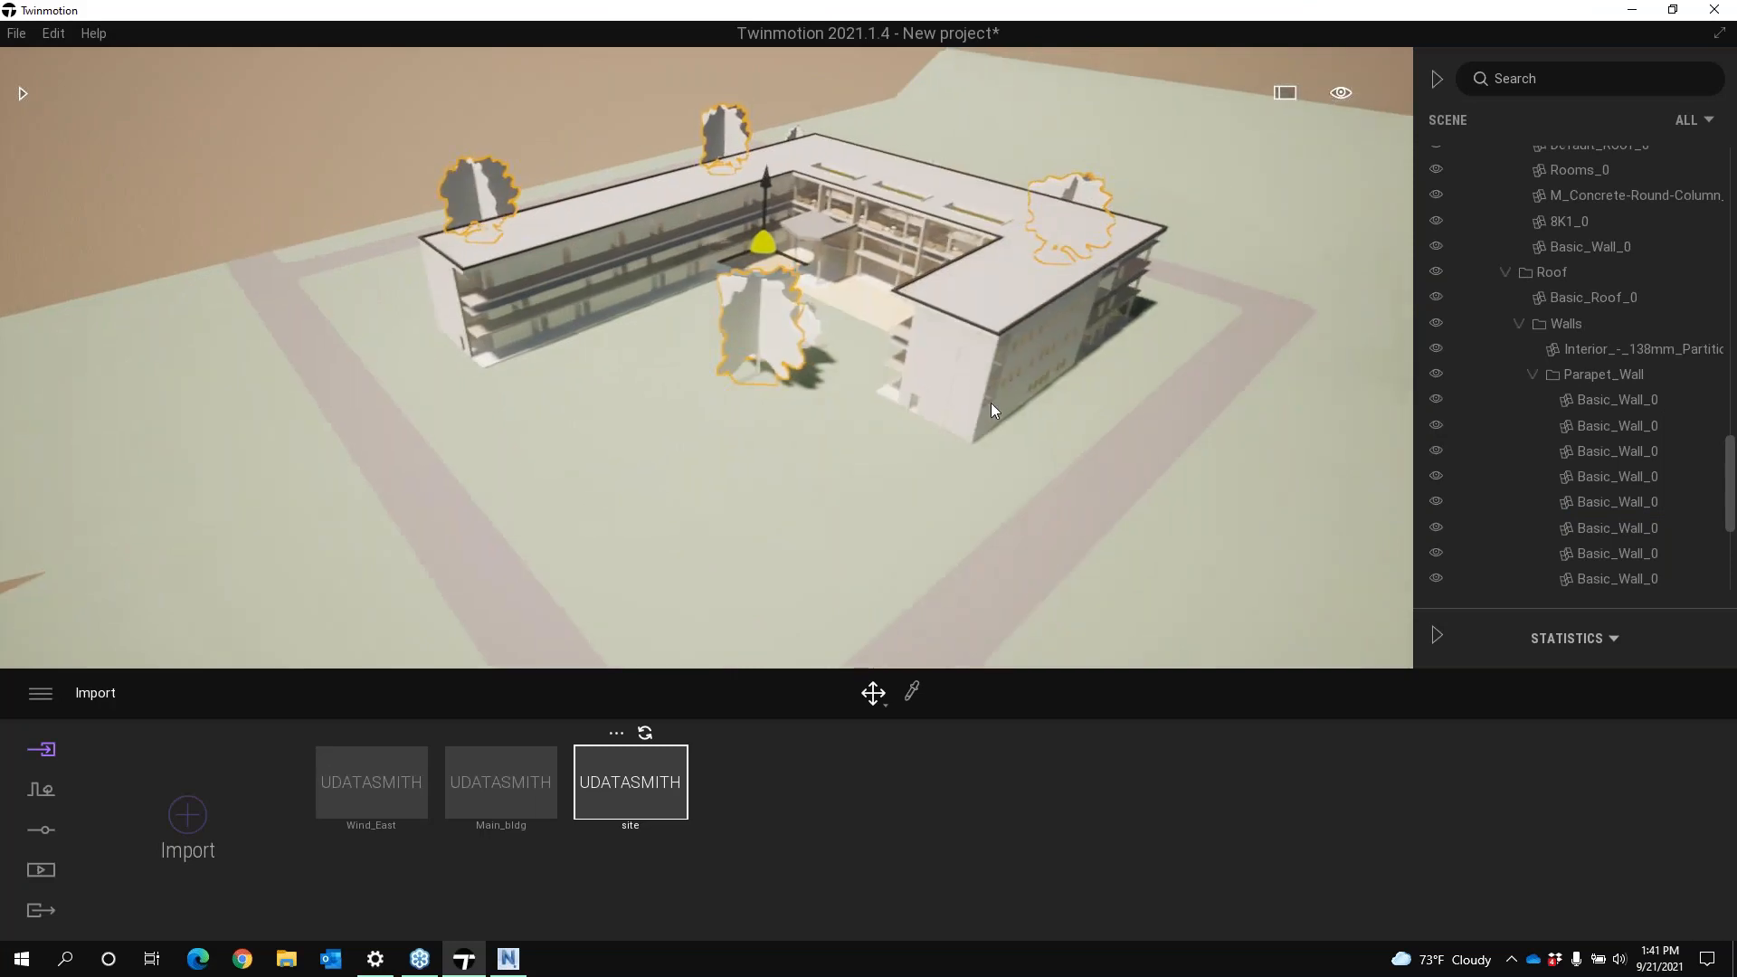
click(528, 177)
click(507, 193)
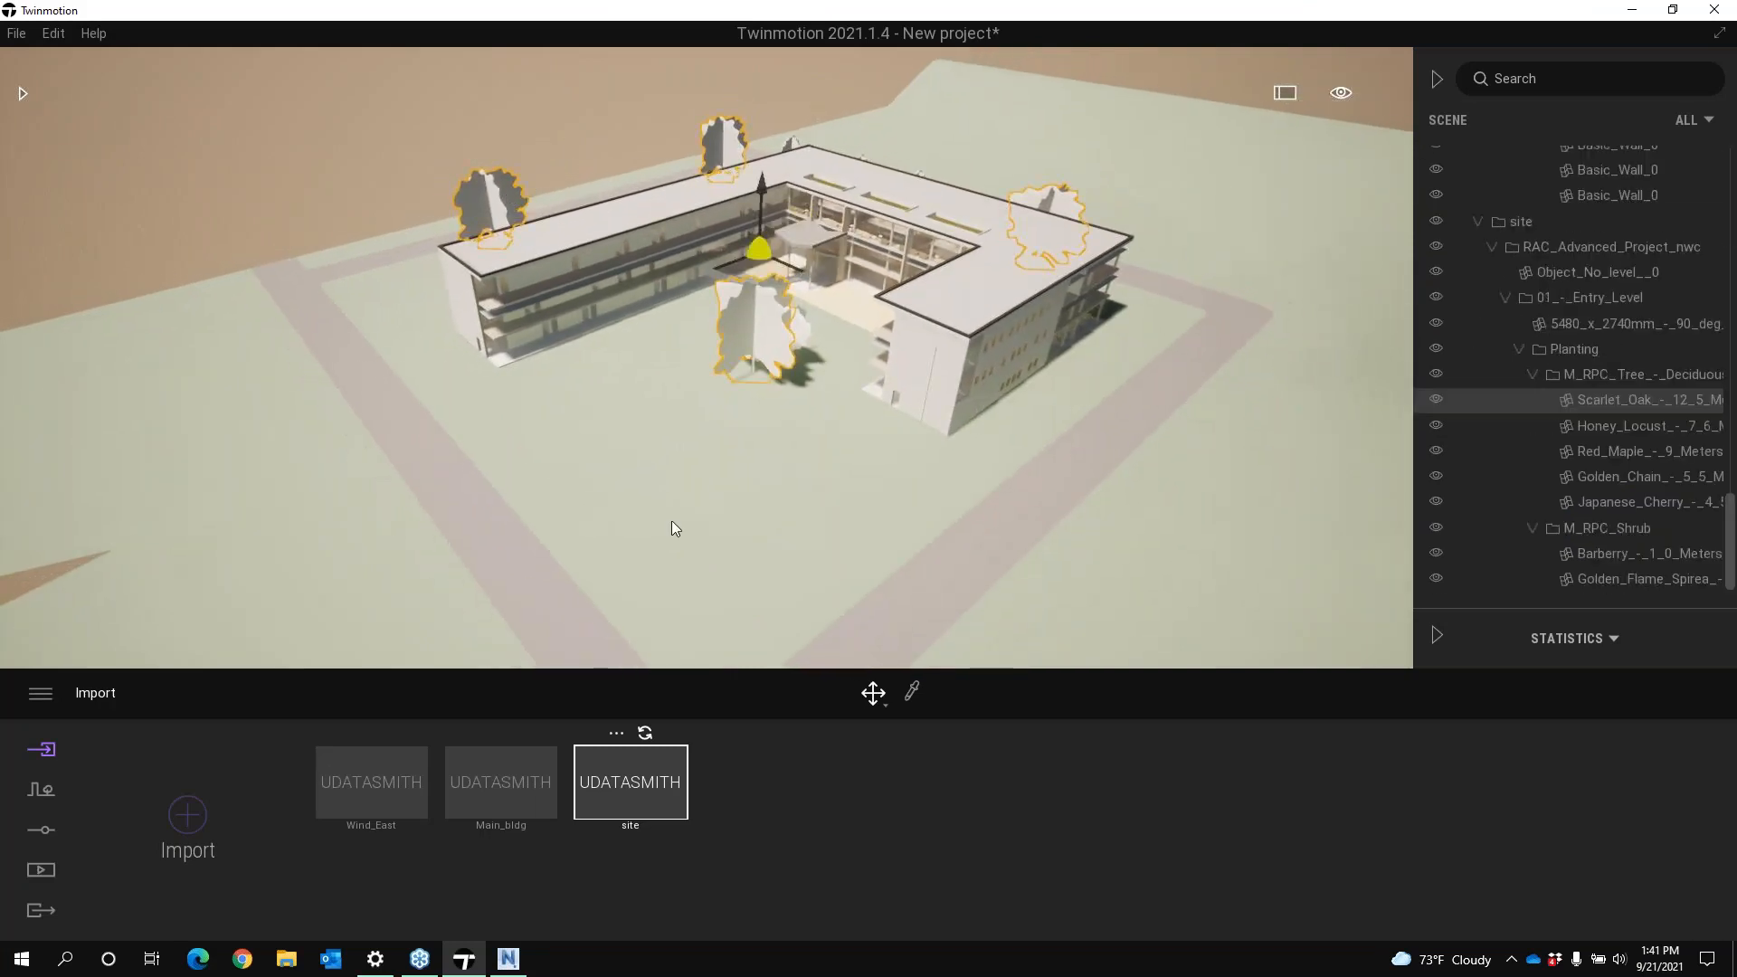
shift+middle_drag(671, 521, 673, 434)
Delete the site import and remove its folder from the scene graph
right_click(644, 774)
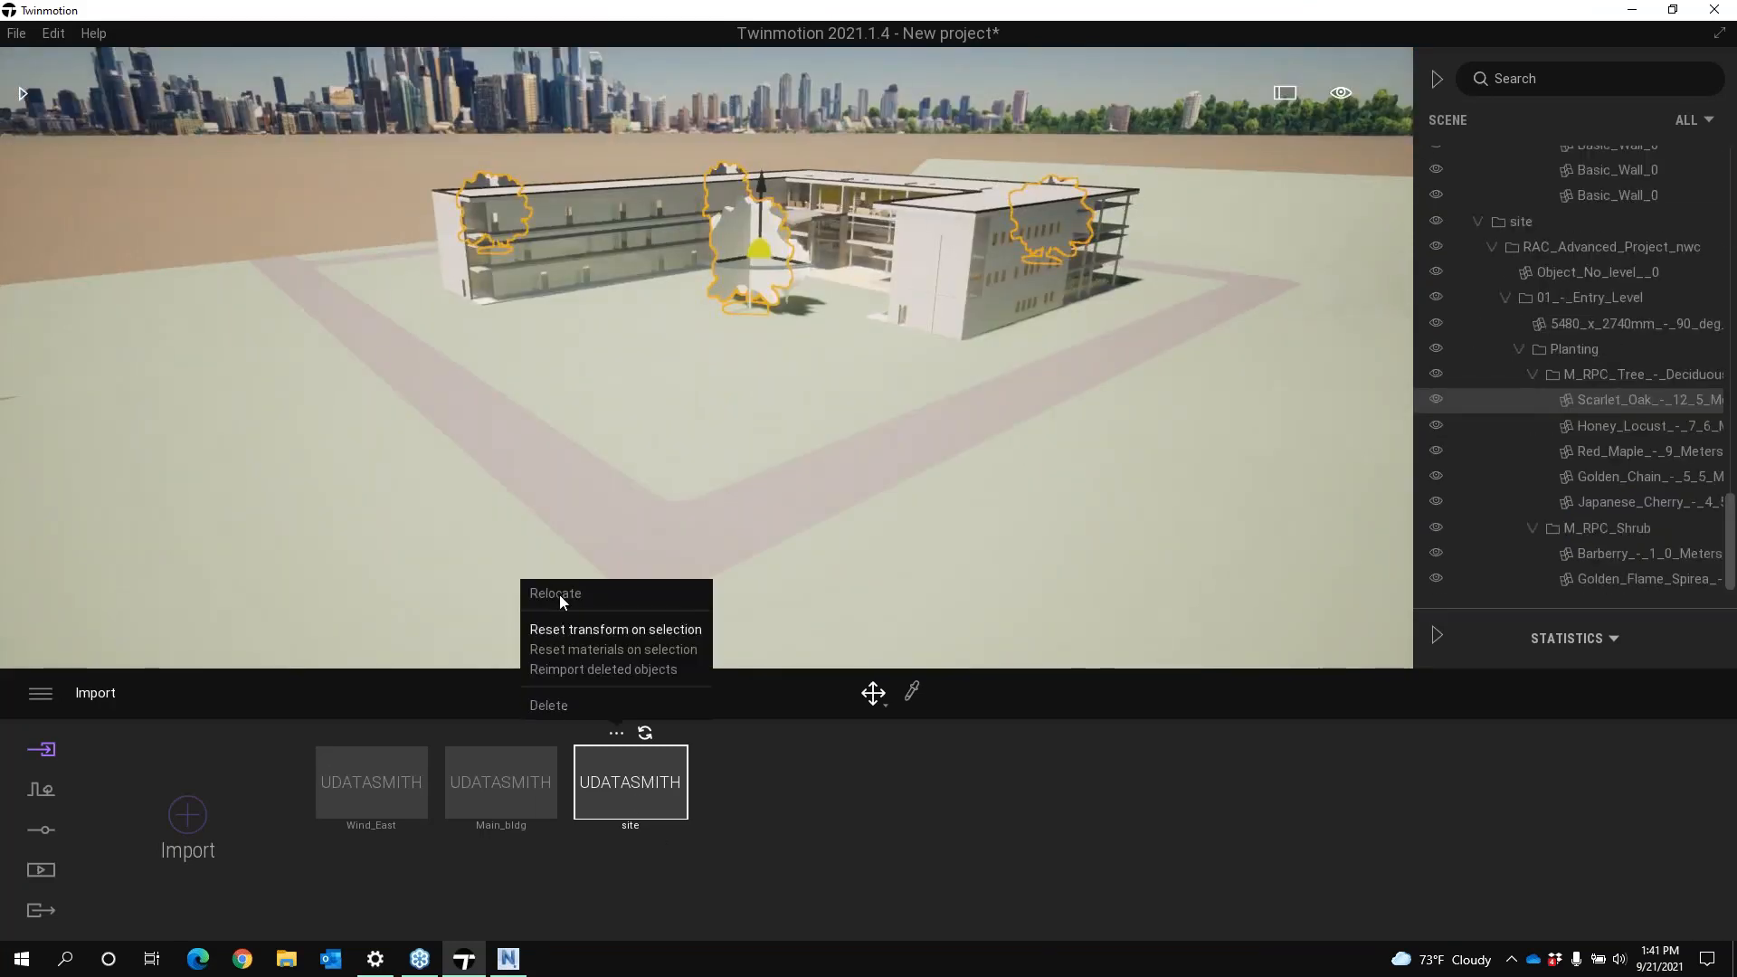
click(549, 706)
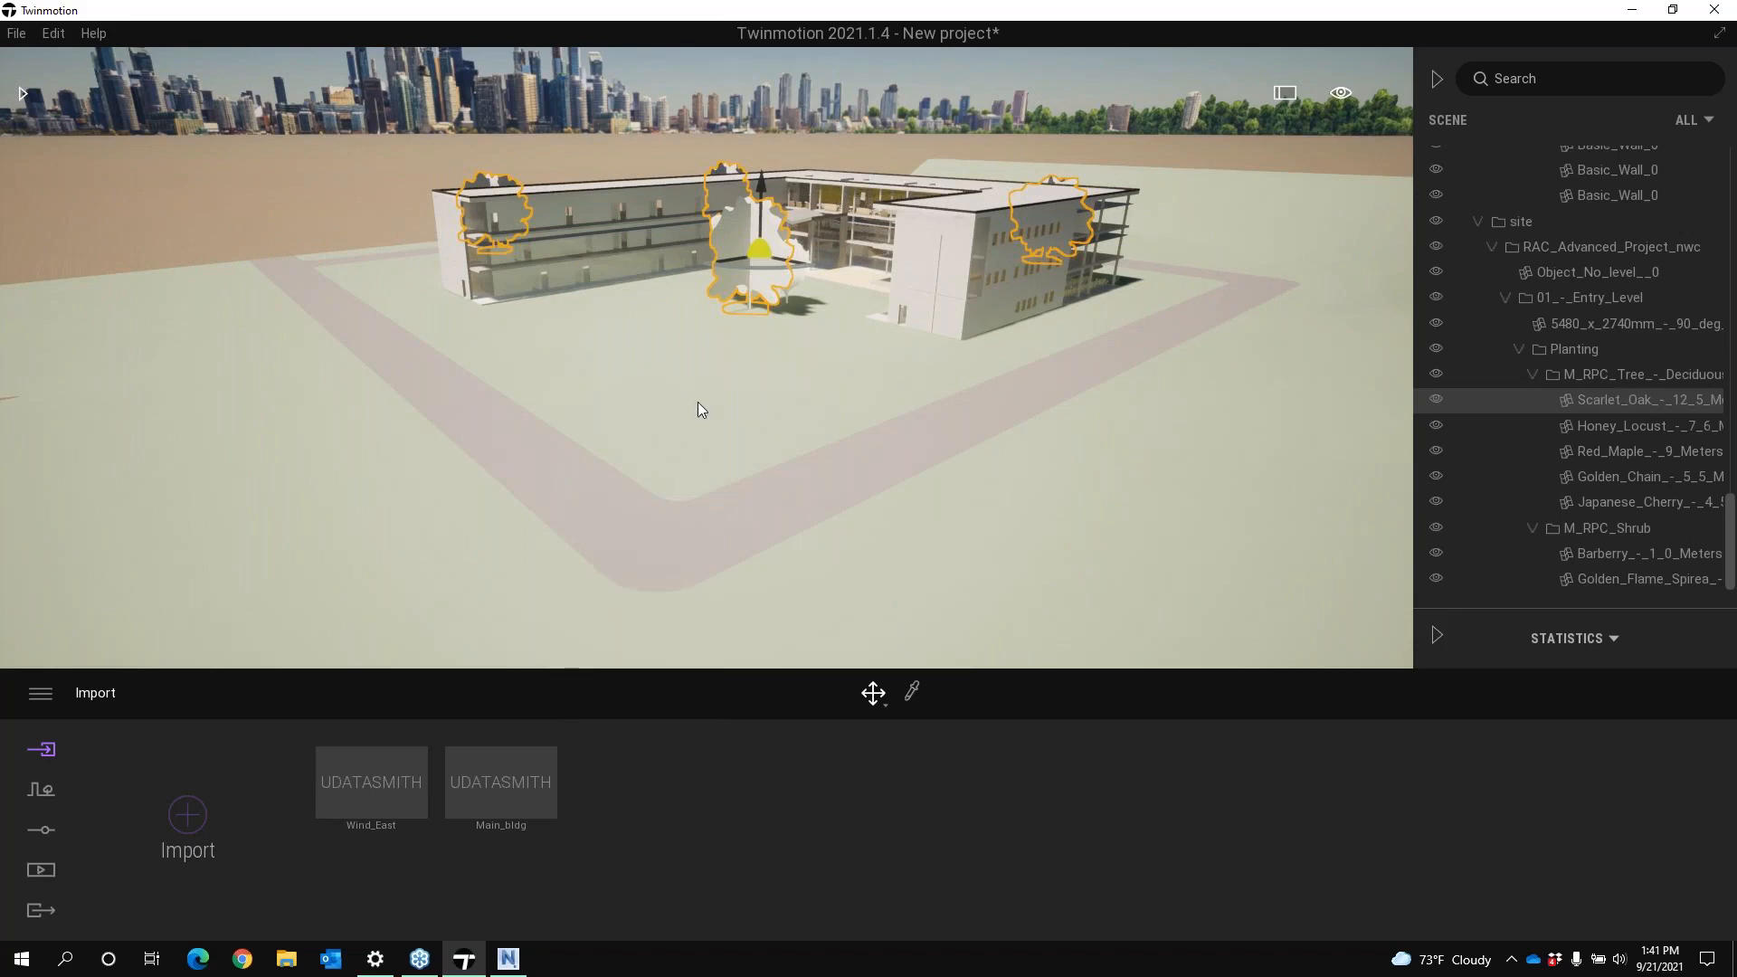
right_click(1513, 220)
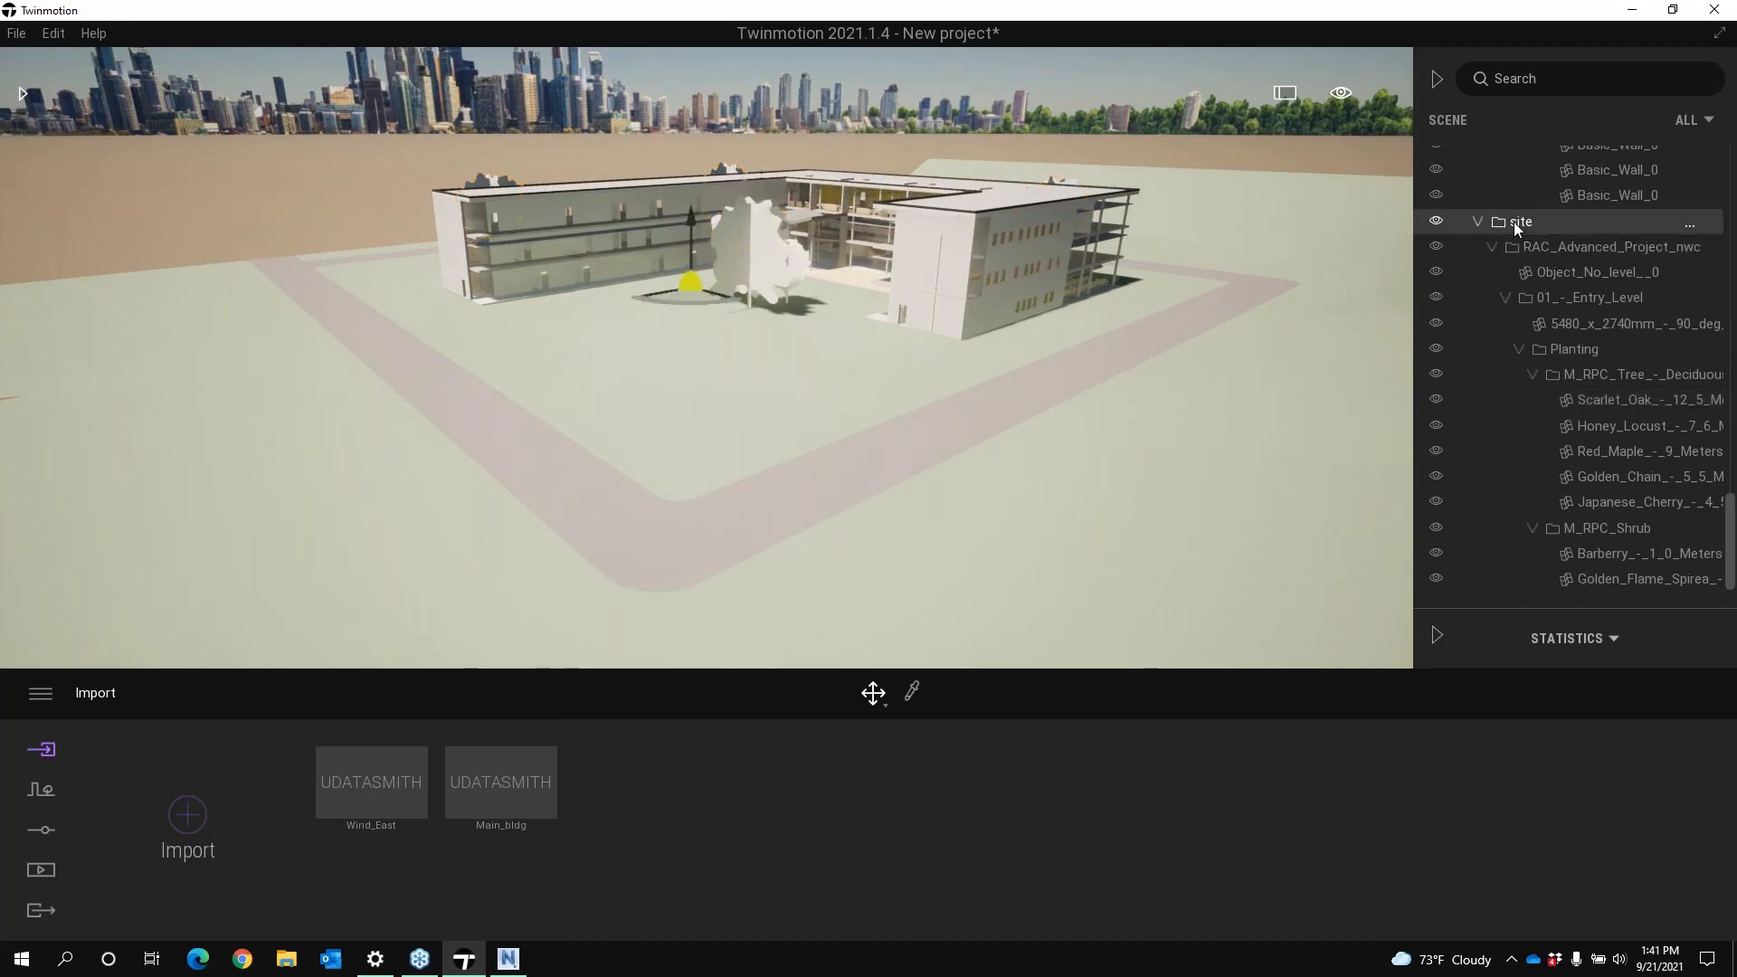
click(1479, 414)
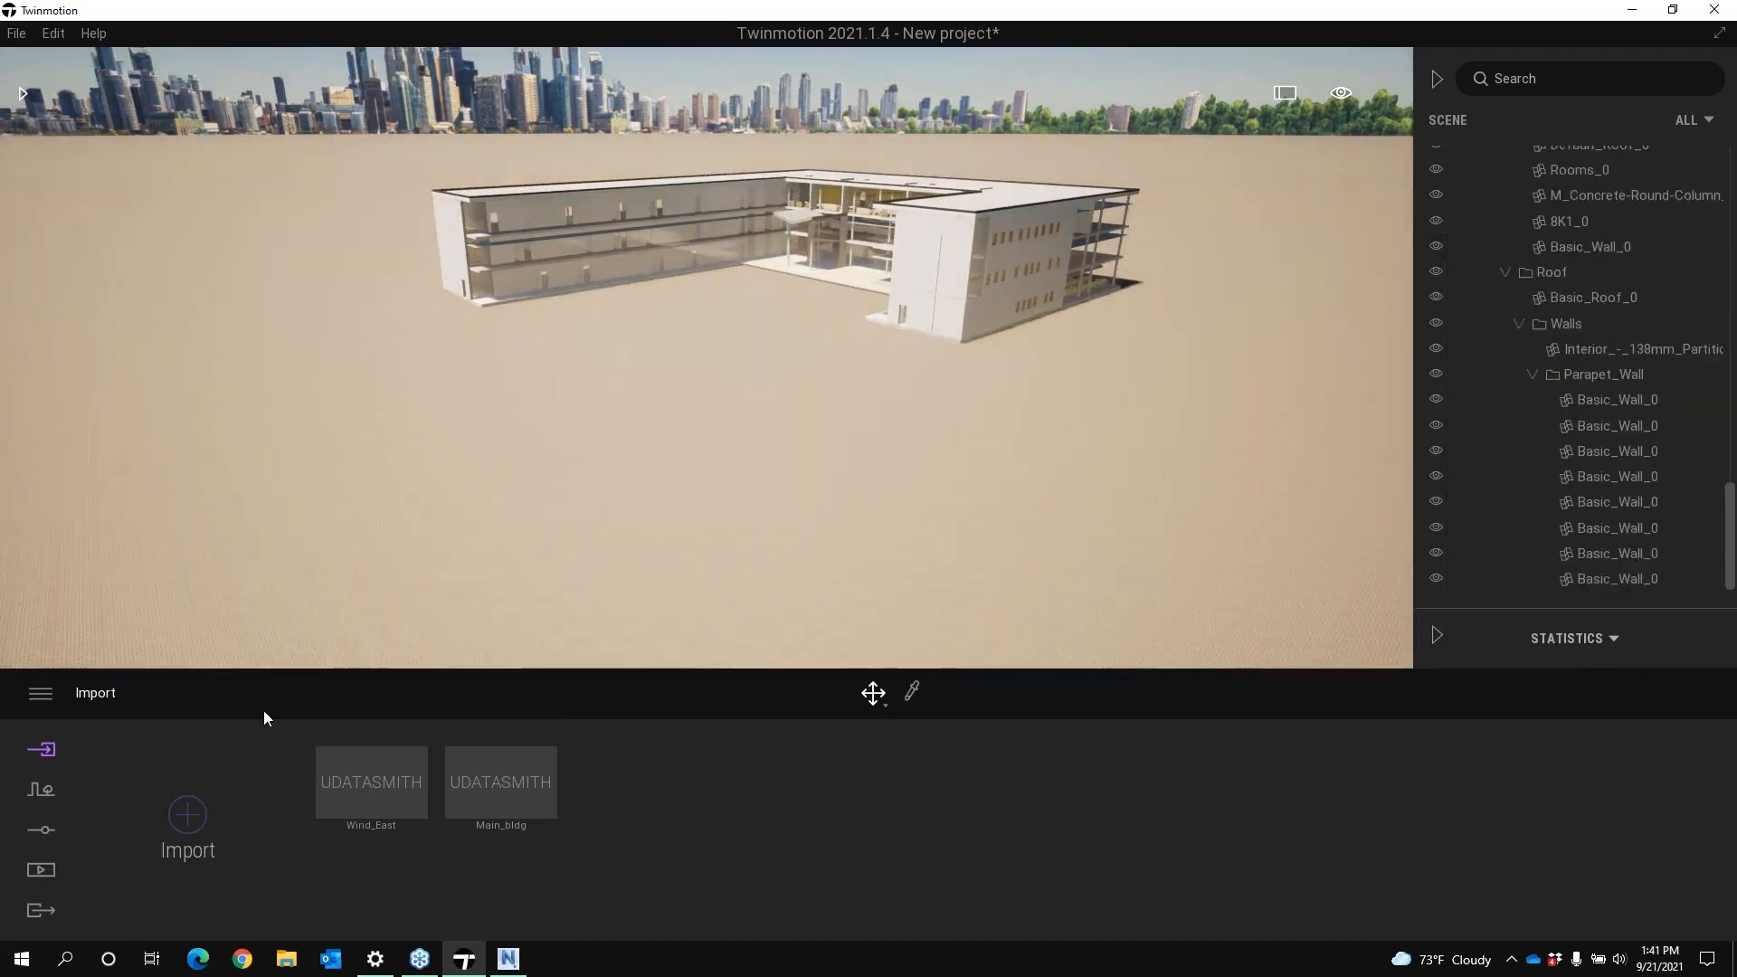
Import site.udatasmith with its collapse option set to Keep hierarchy, using the scene material for all material conflicts
click(189, 817)
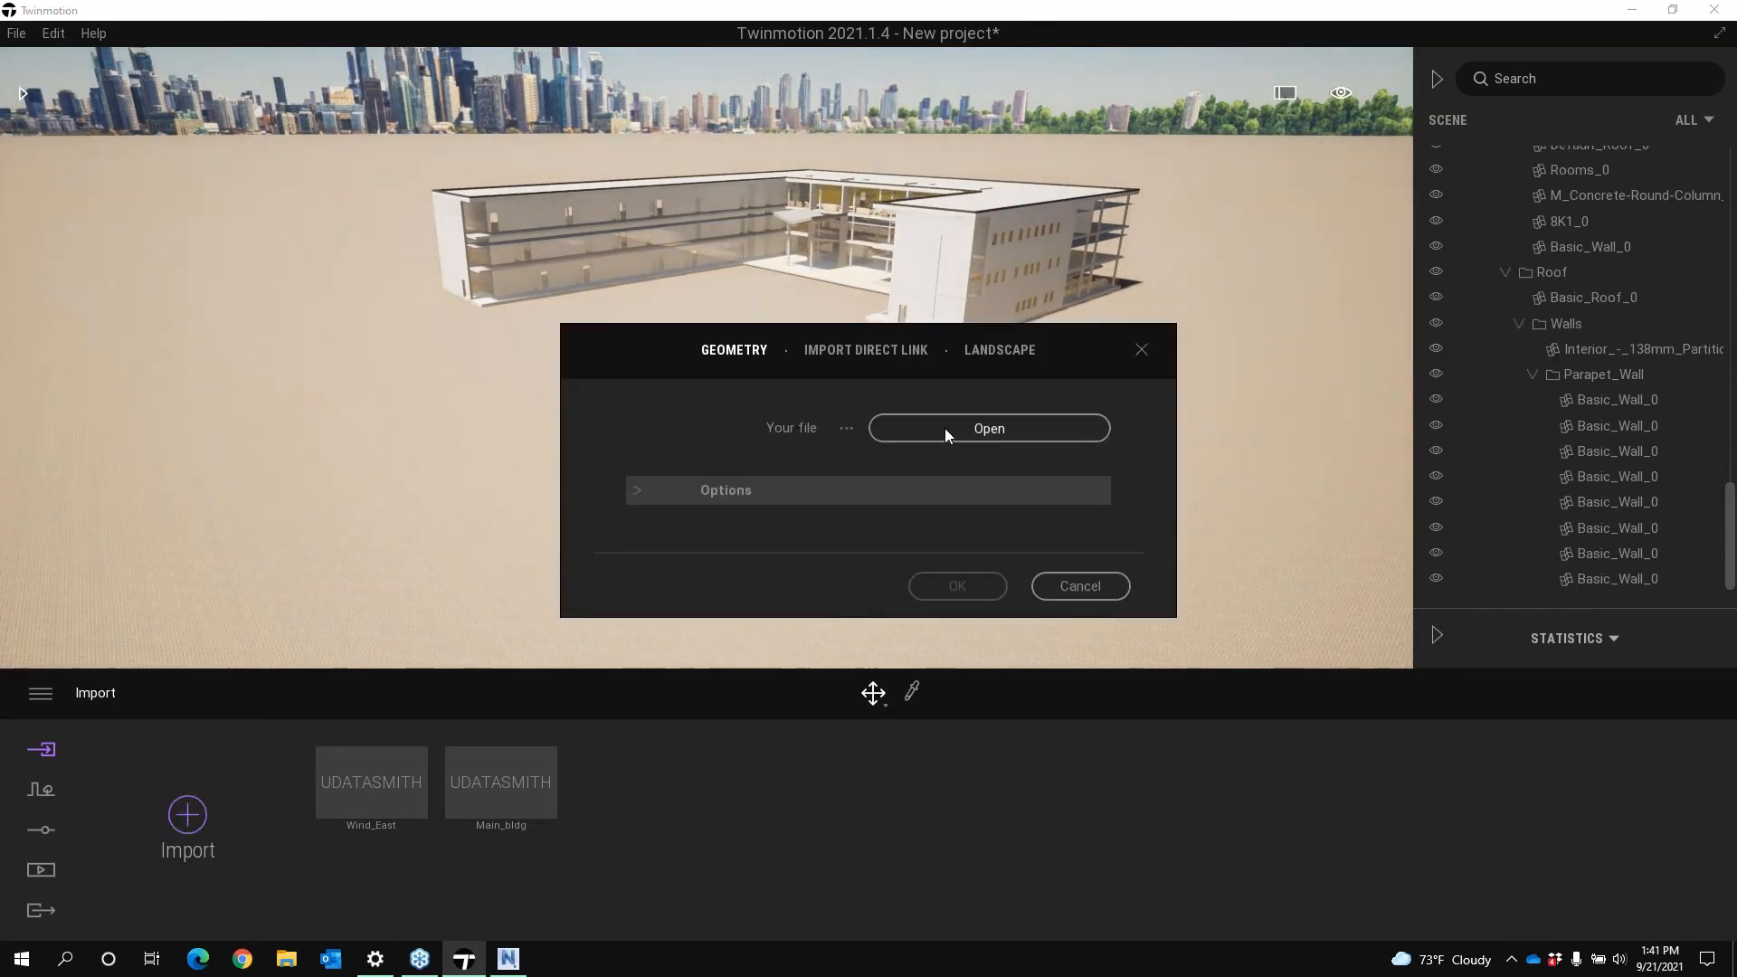
click(510, 961)
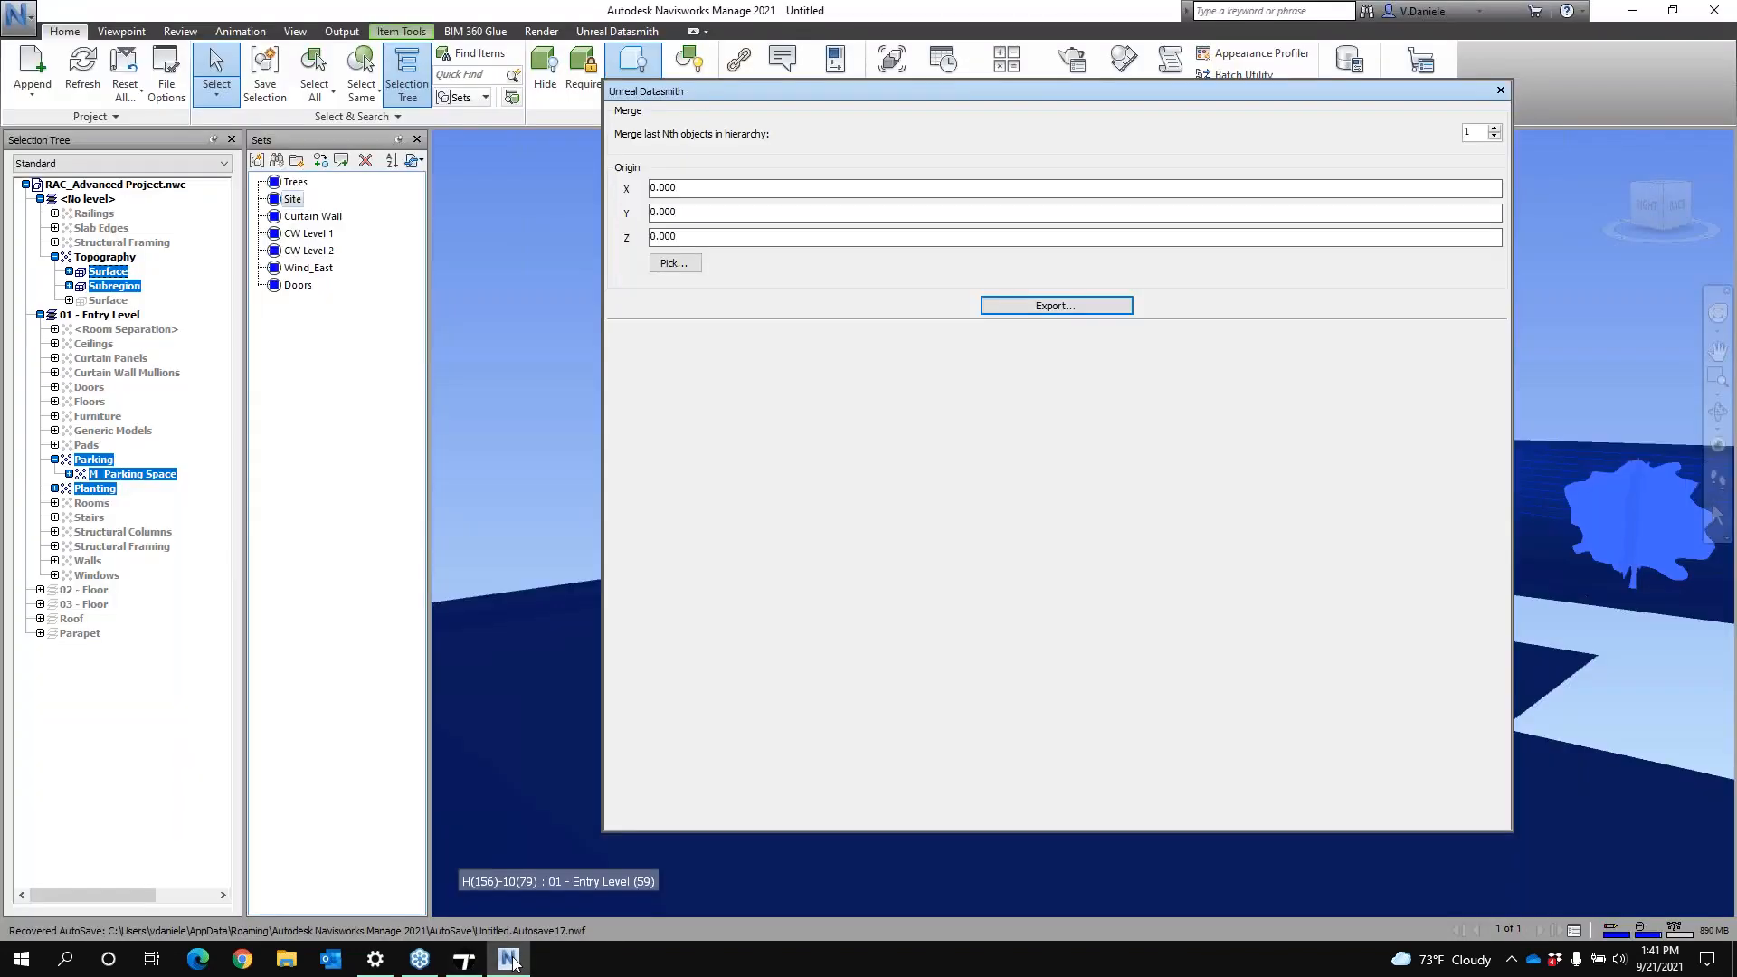
click(464, 959)
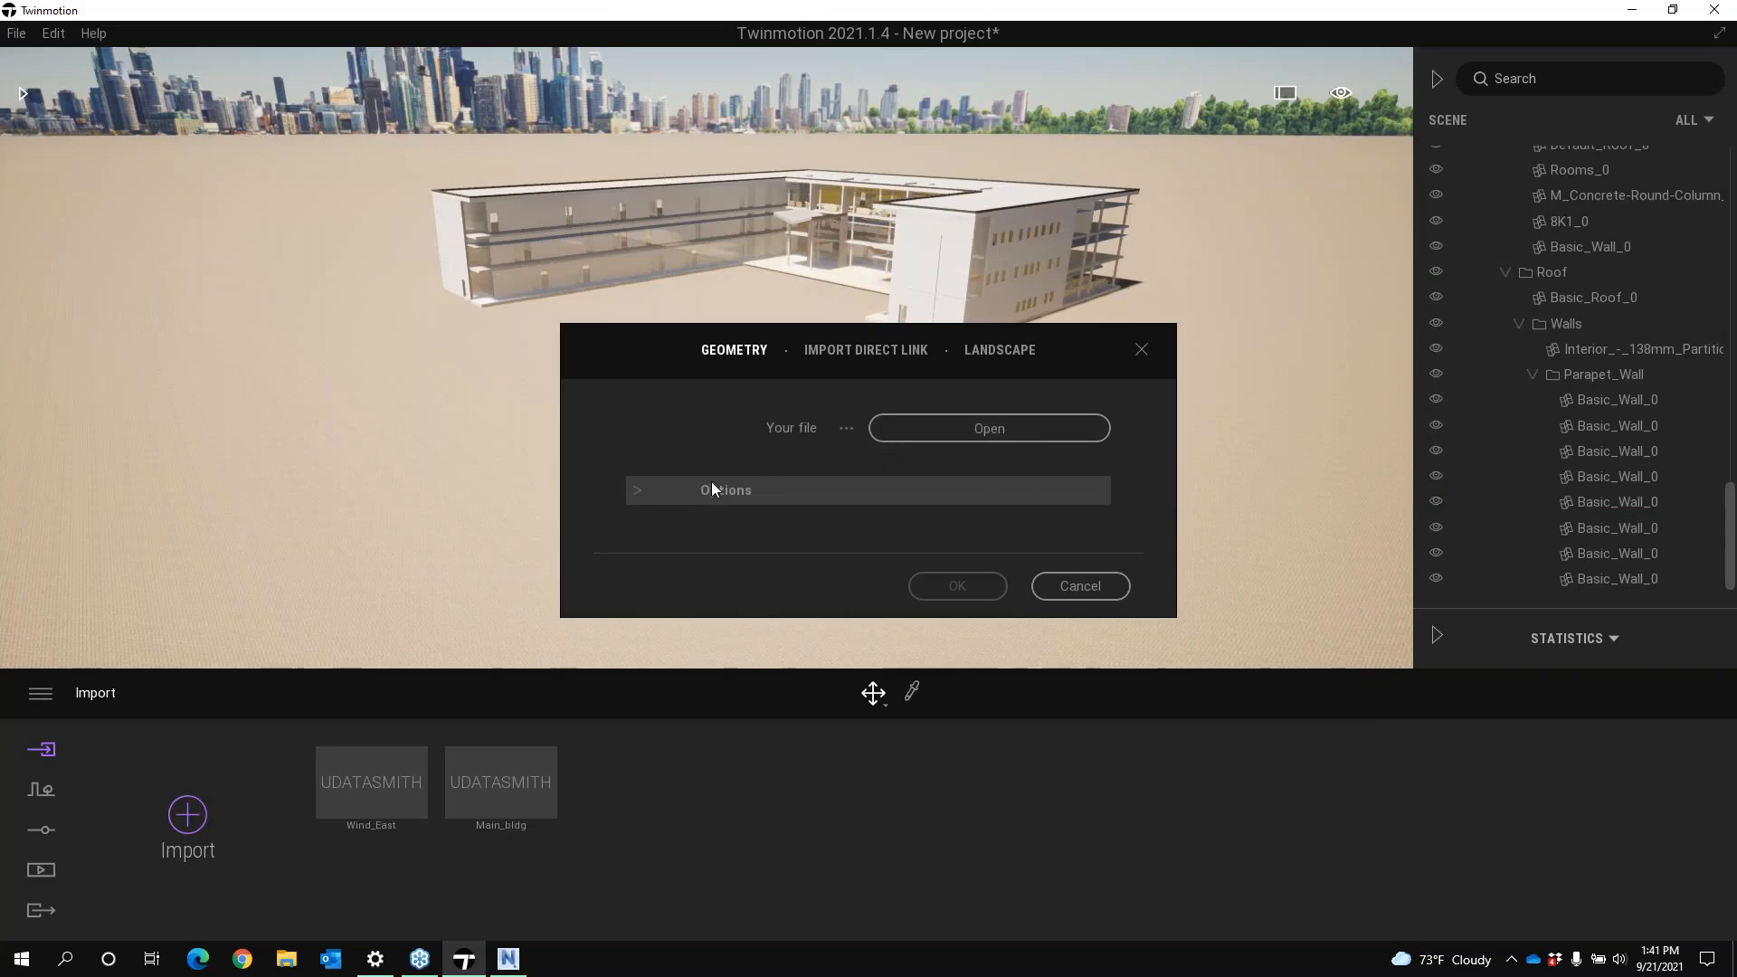
click(941, 423)
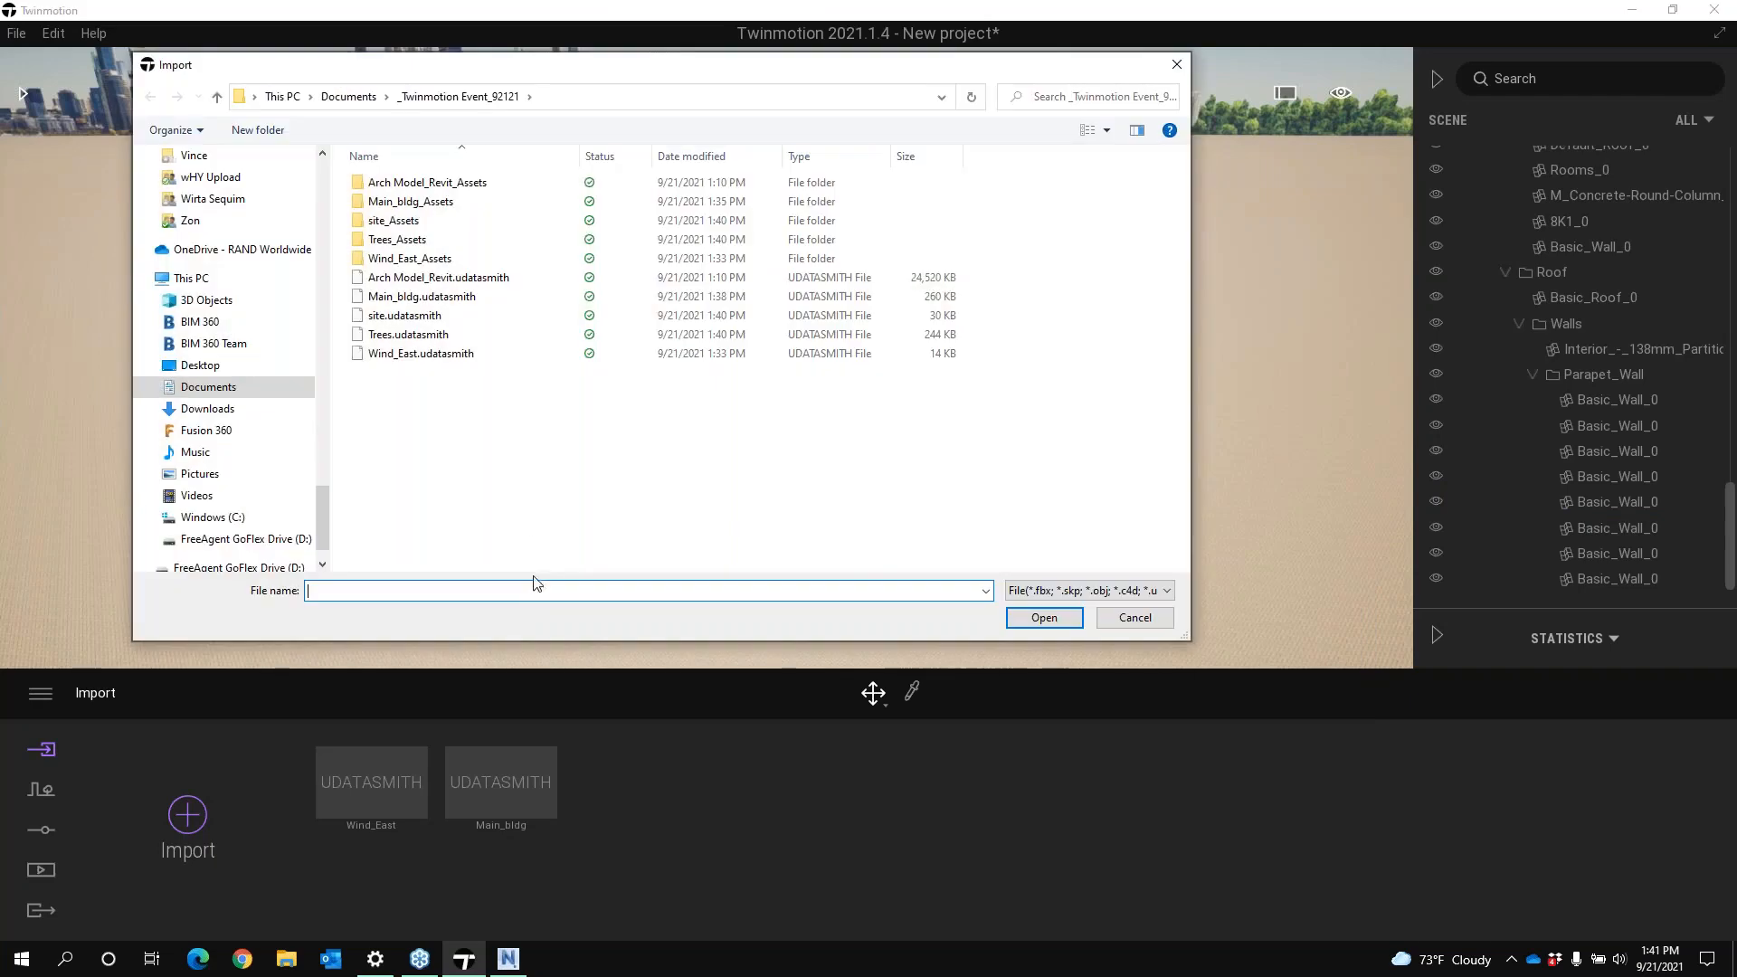
click(404, 317)
click(1043, 617)
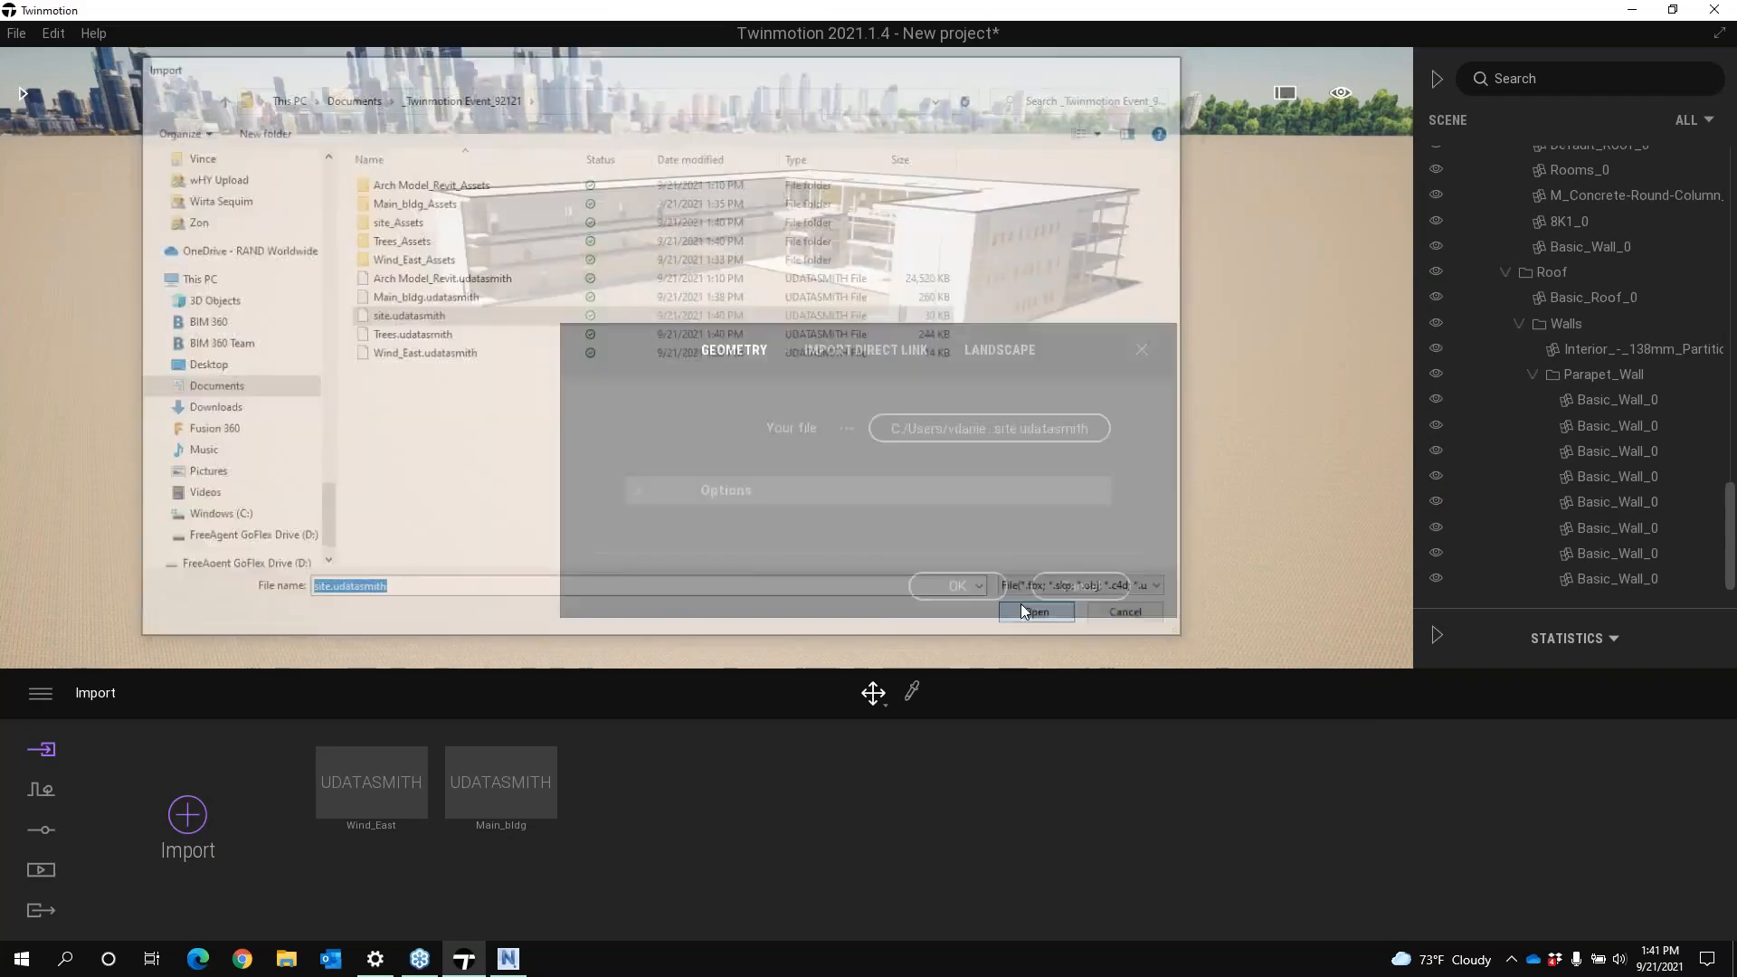
click(639, 489)
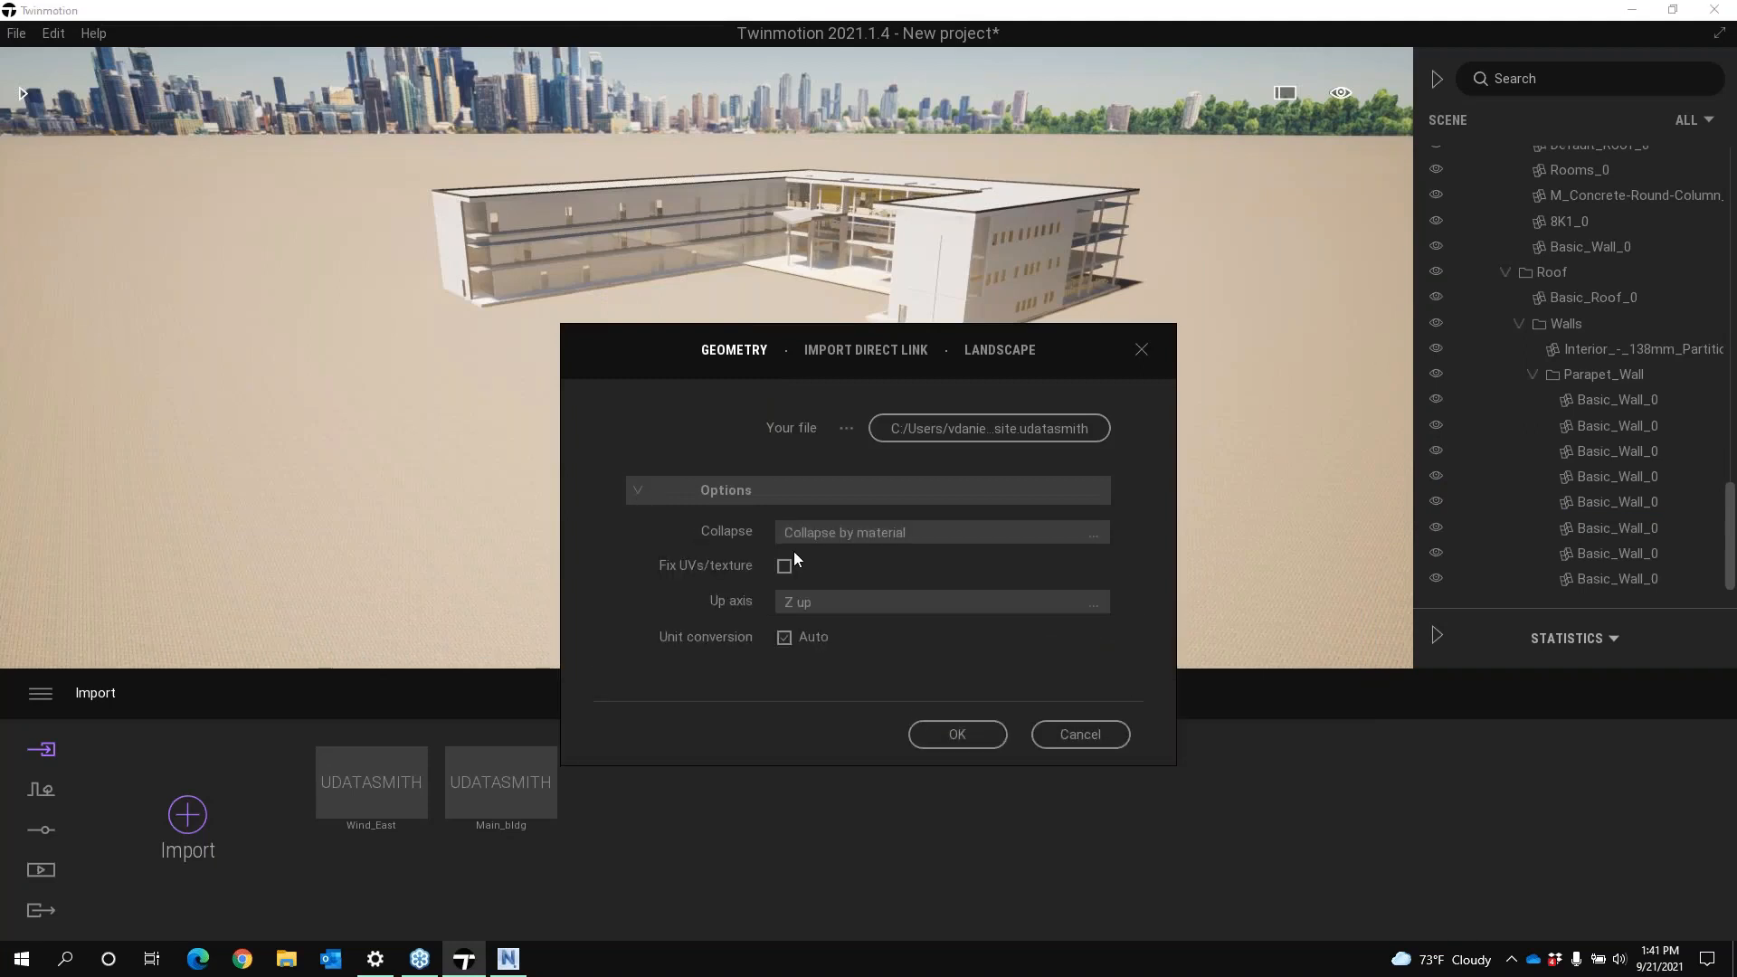
click(1090, 534)
click(1014, 554)
click(959, 740)
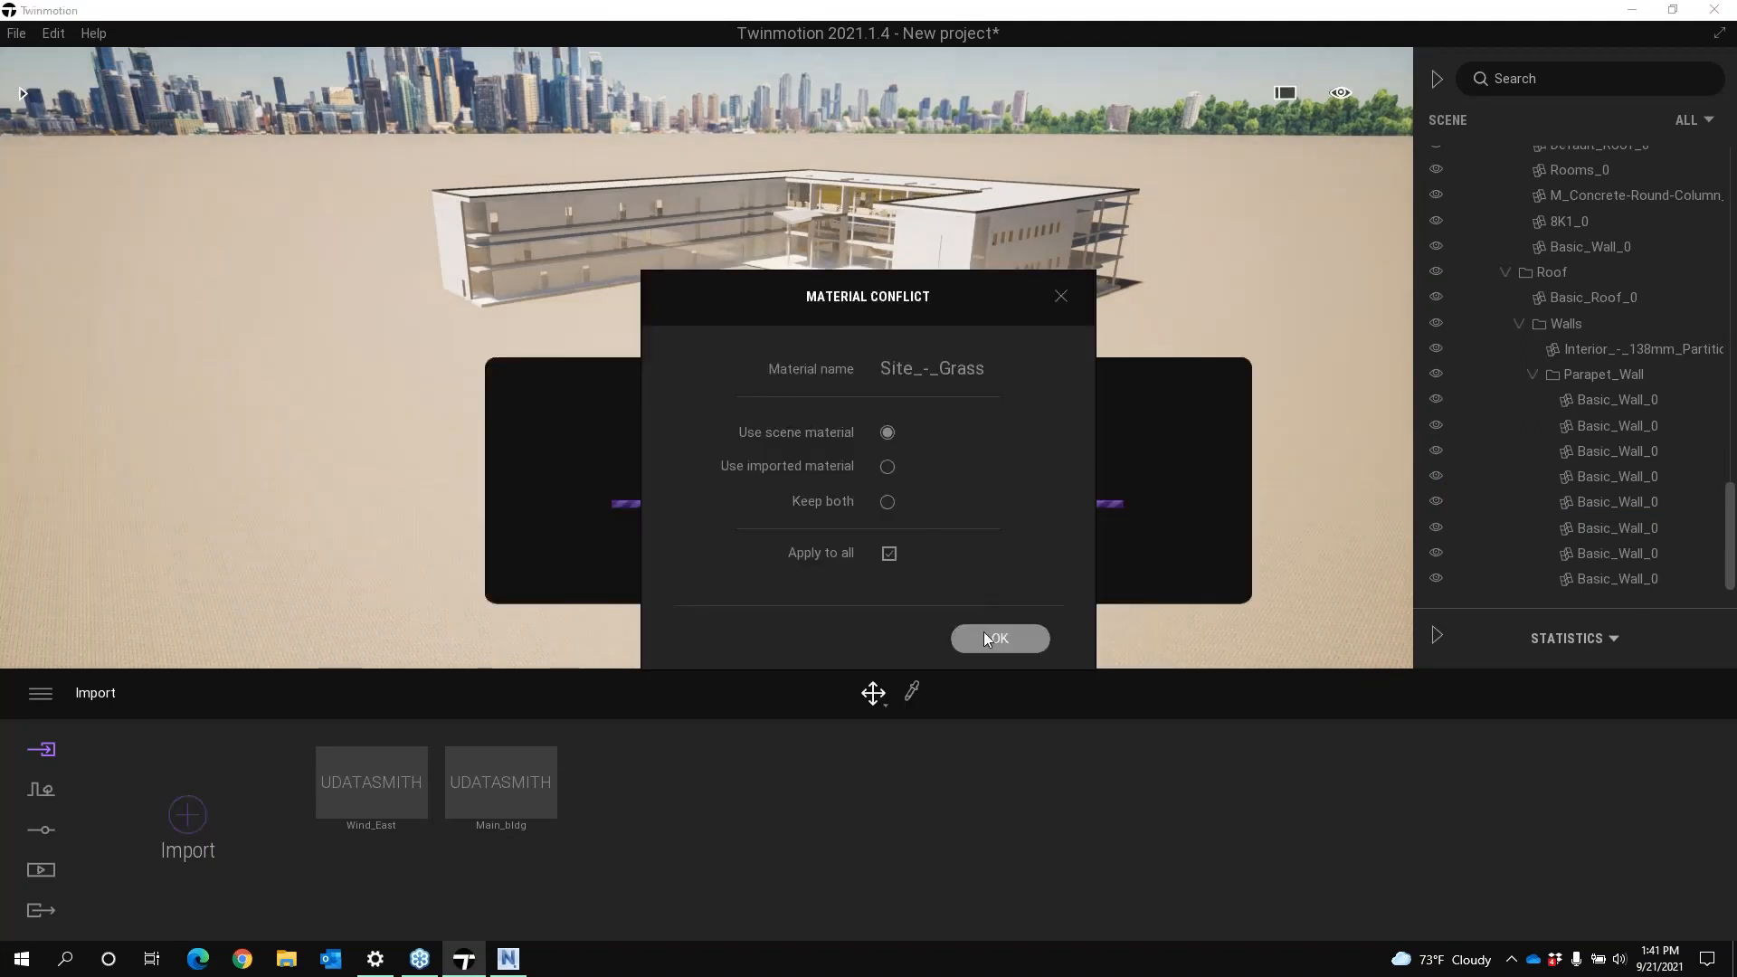
click(986, 633)
Examine how the Scarlet Oak trees of the newly imported site are grouped in the scene
click(721, 281)
shift+middle_drag(725, 347, 674, 362)
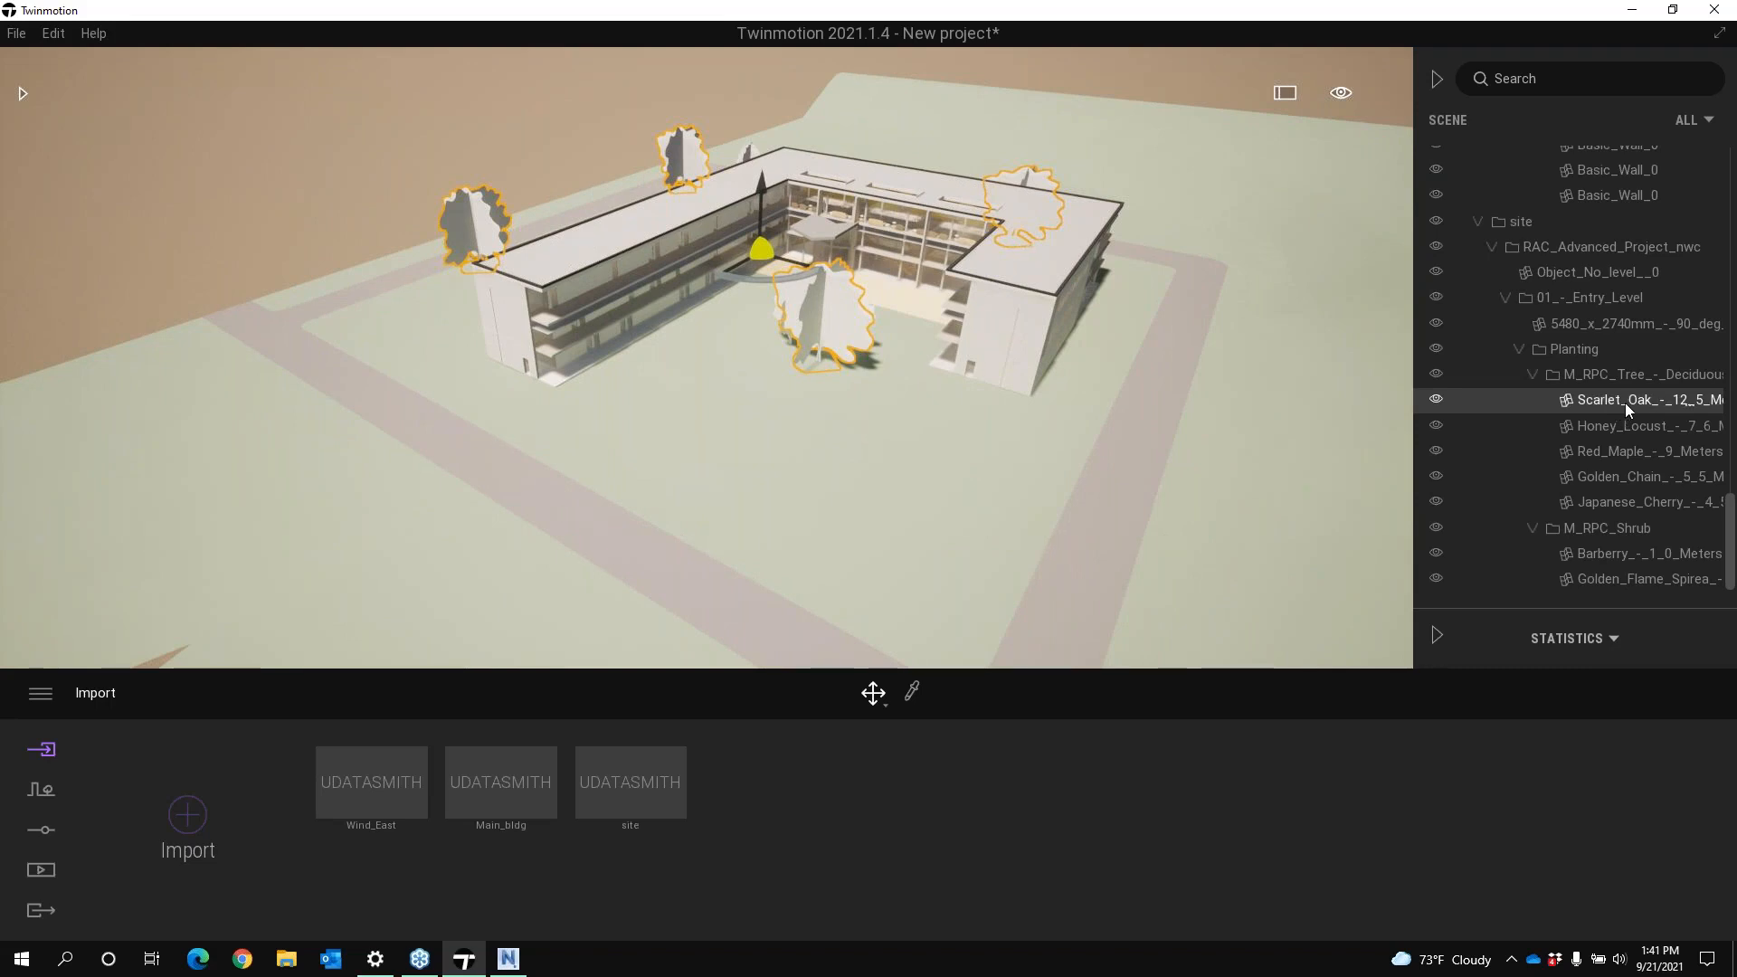
shift+middle_drag(1311, 412, 1262, 389)
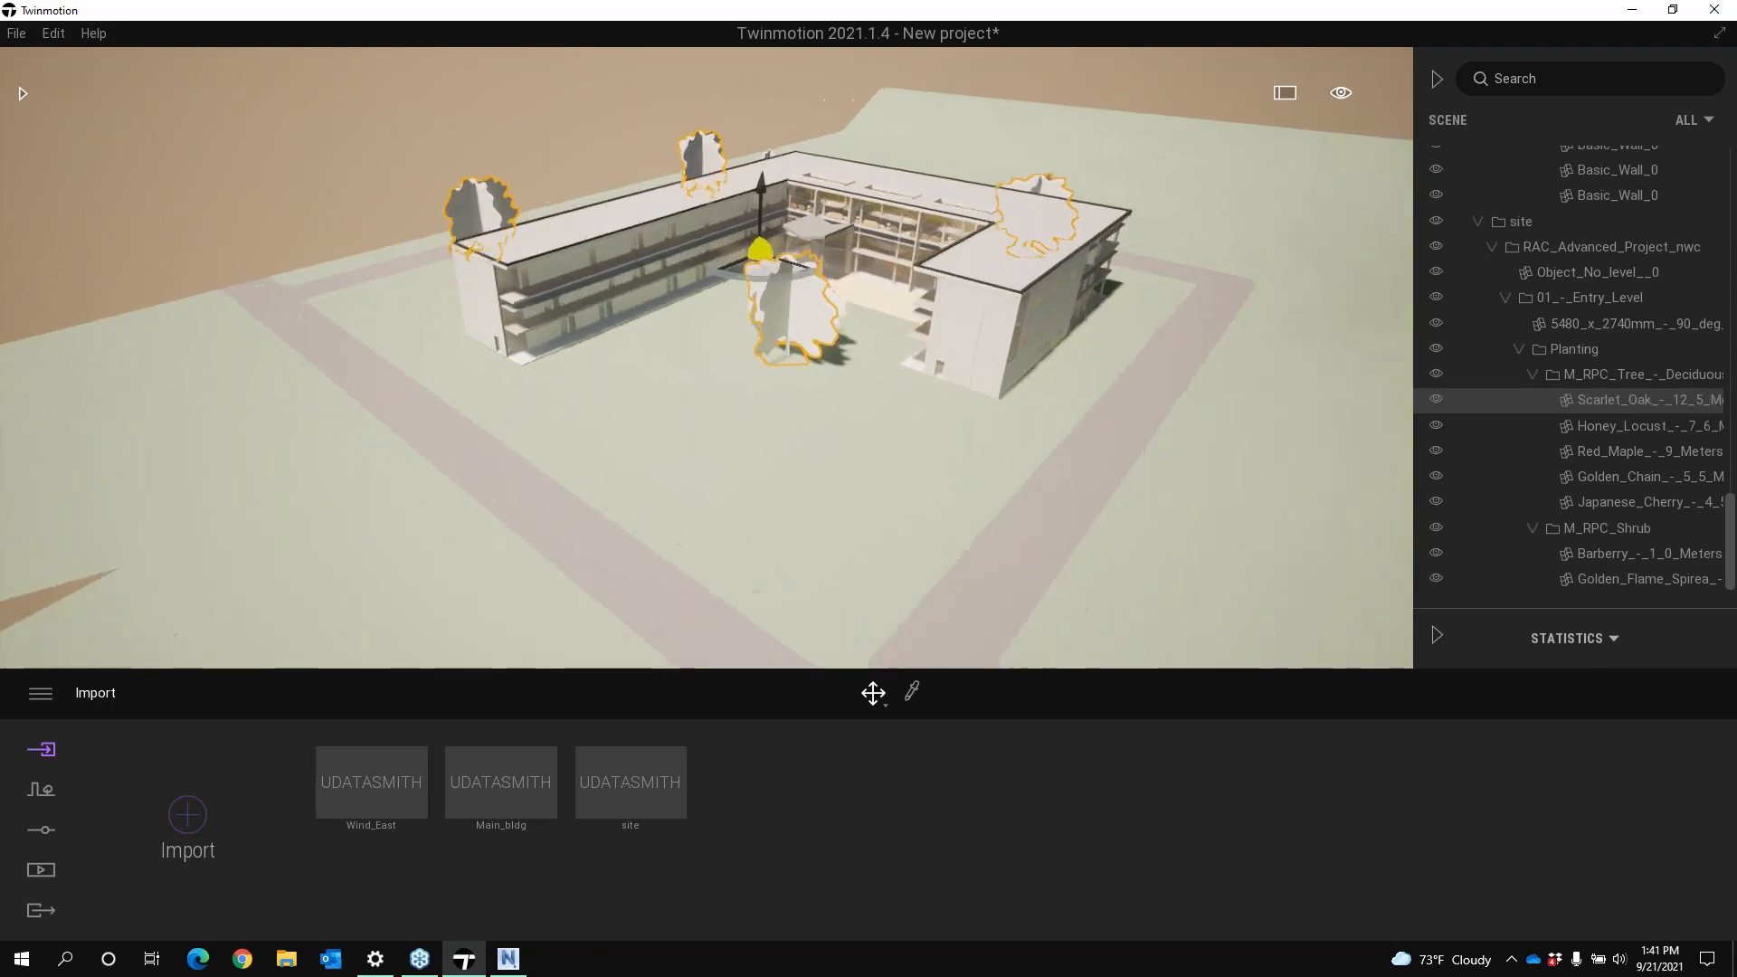
shift+middle_drag(1384, 407, 1399, 441)
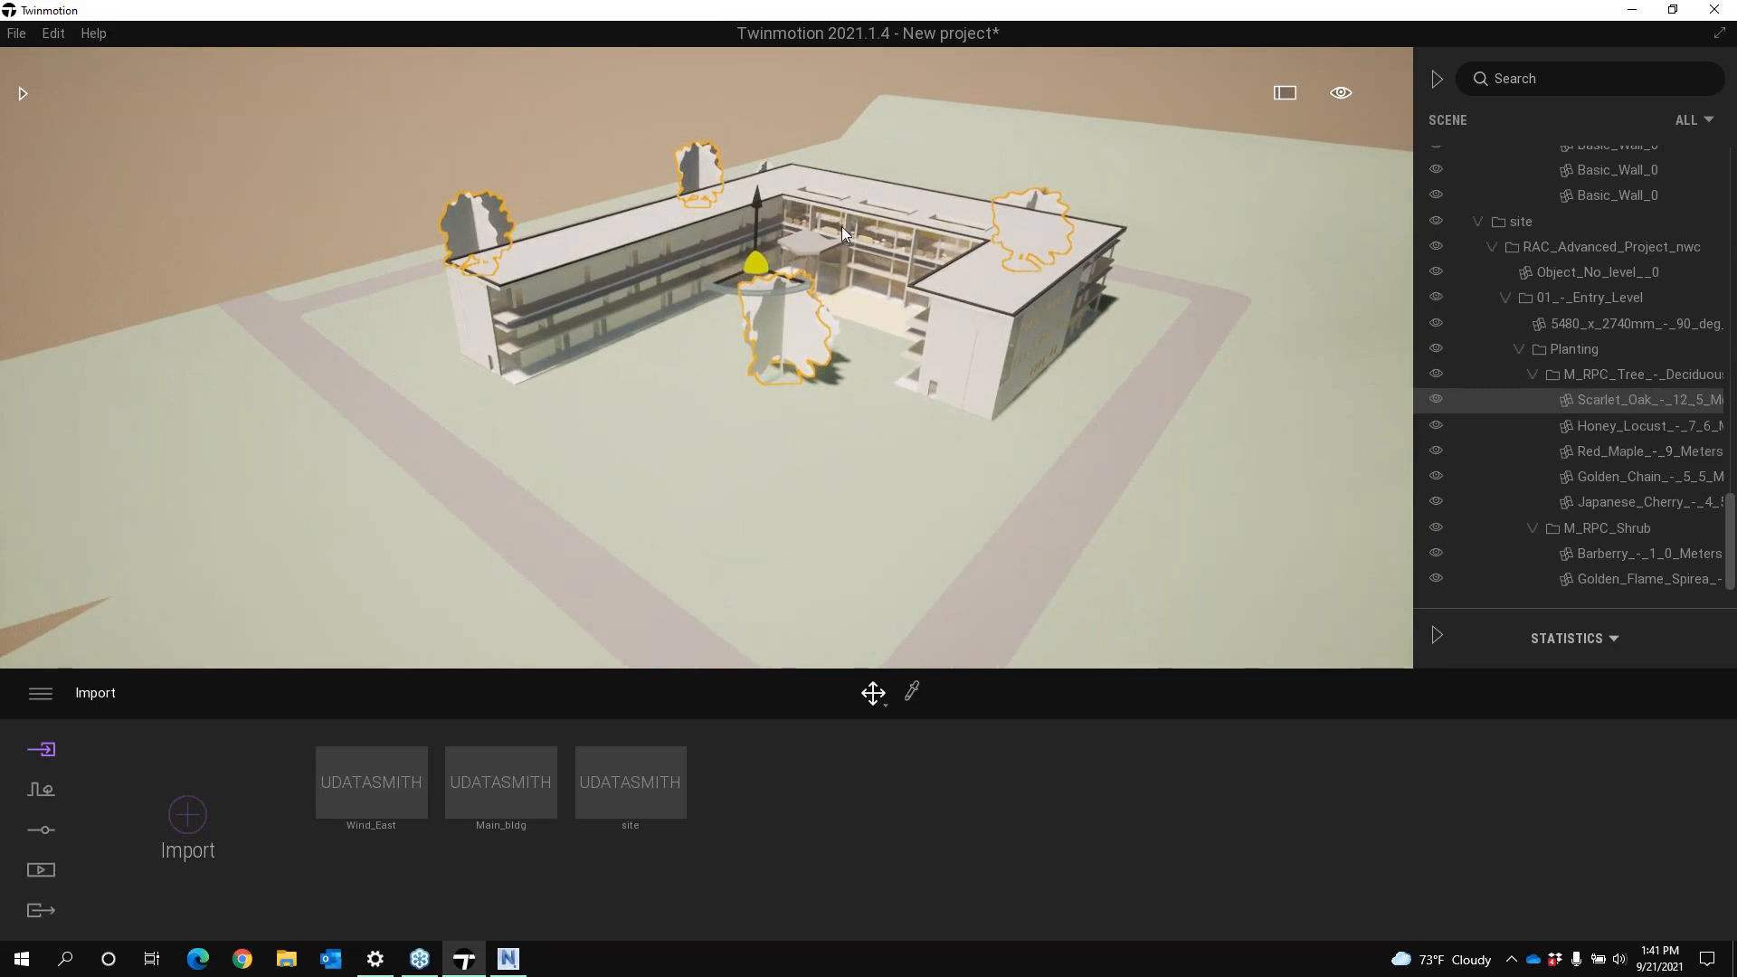
Delete the Planting folder from the site import in the scene graph
click(1583, 348)
right_click(1571, 346)
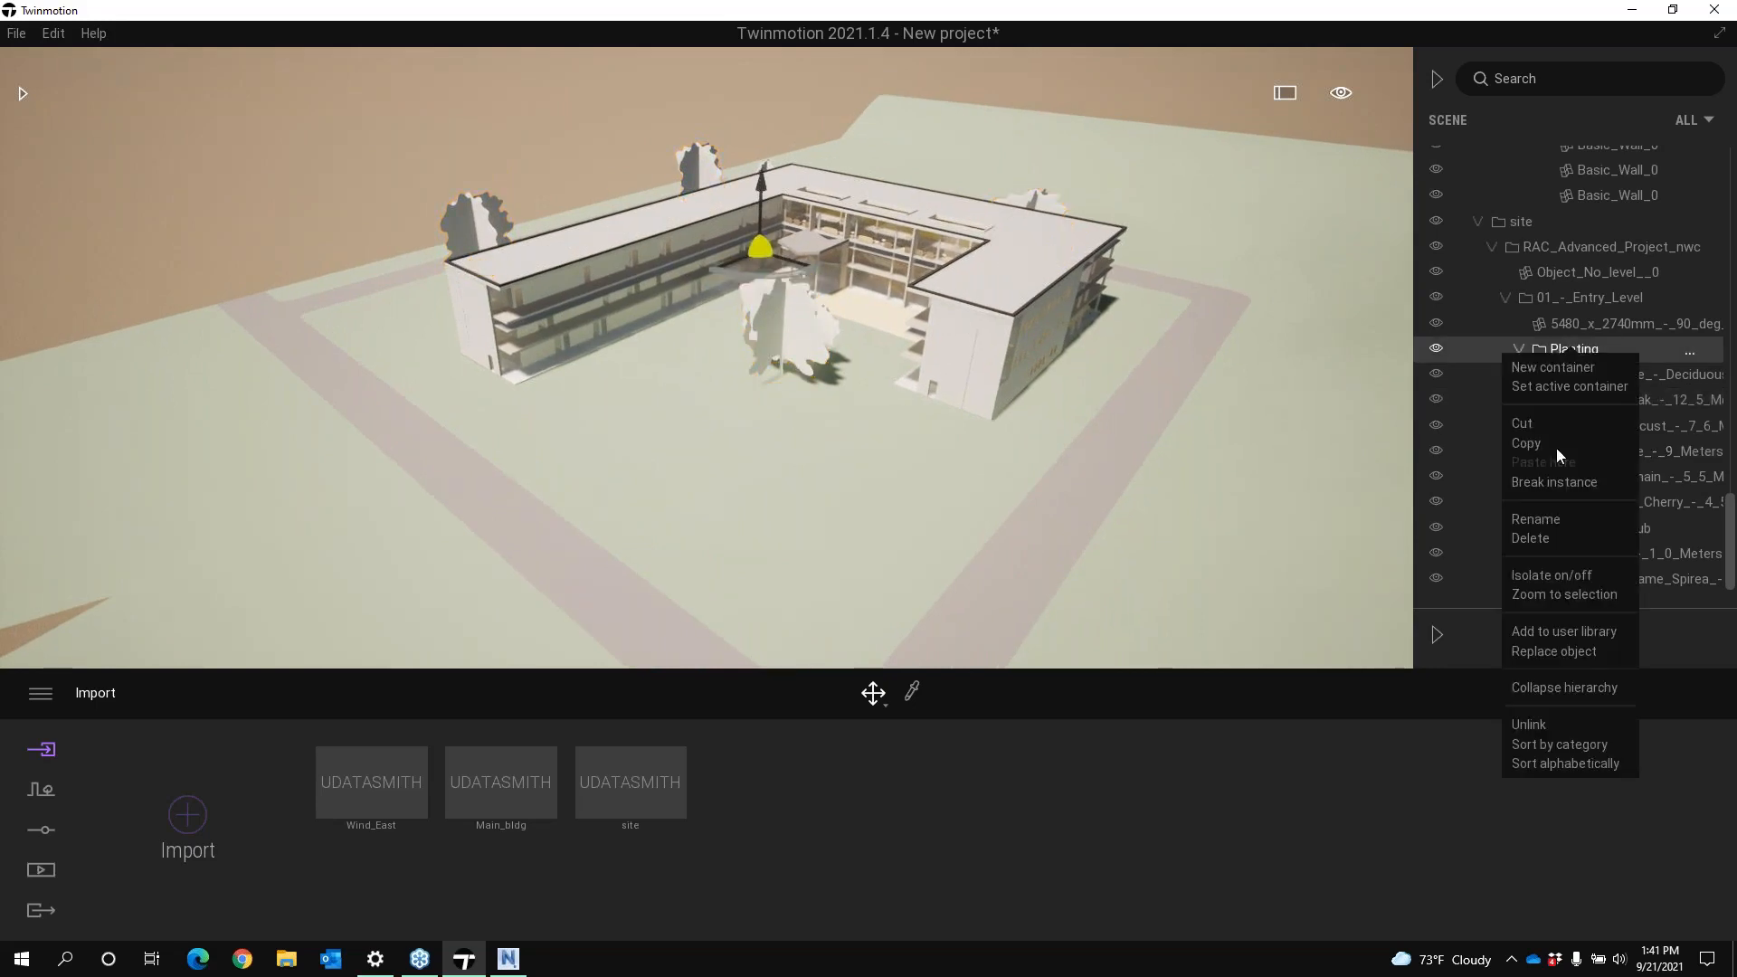
click(1549, 538)
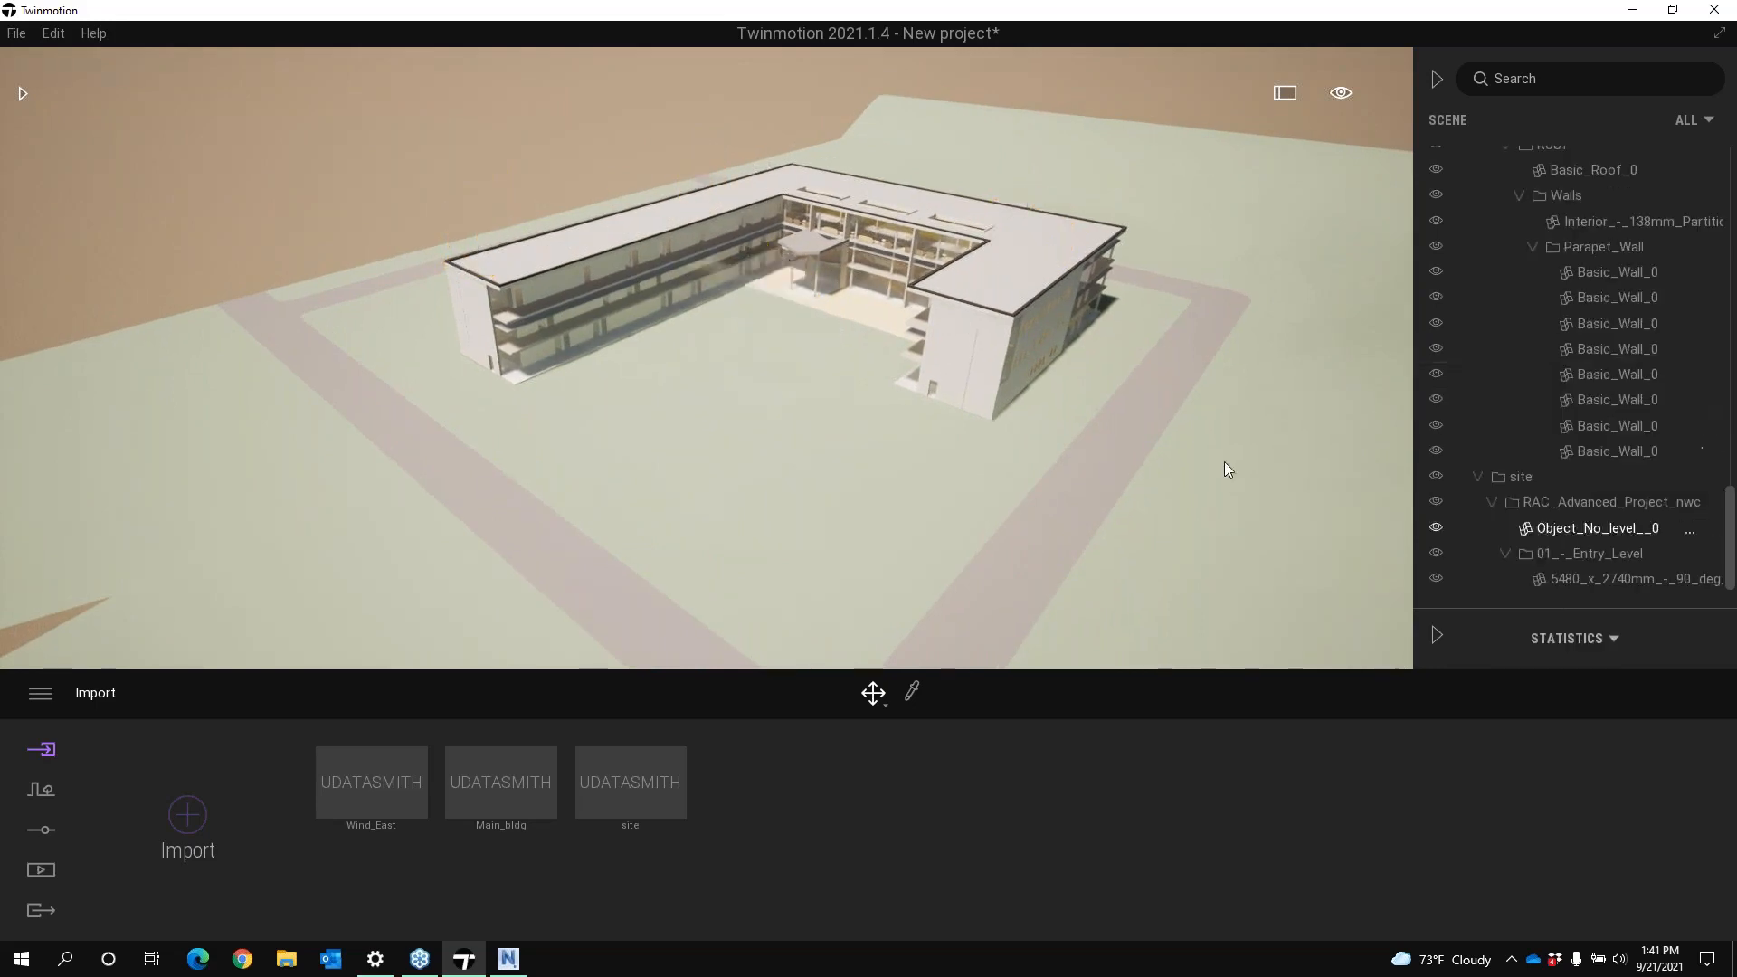
Import Trees.udatasmith with its collapse option set to Keep hierarchy and accept the material conflict choice
click(224, 812)
click(928, 431)
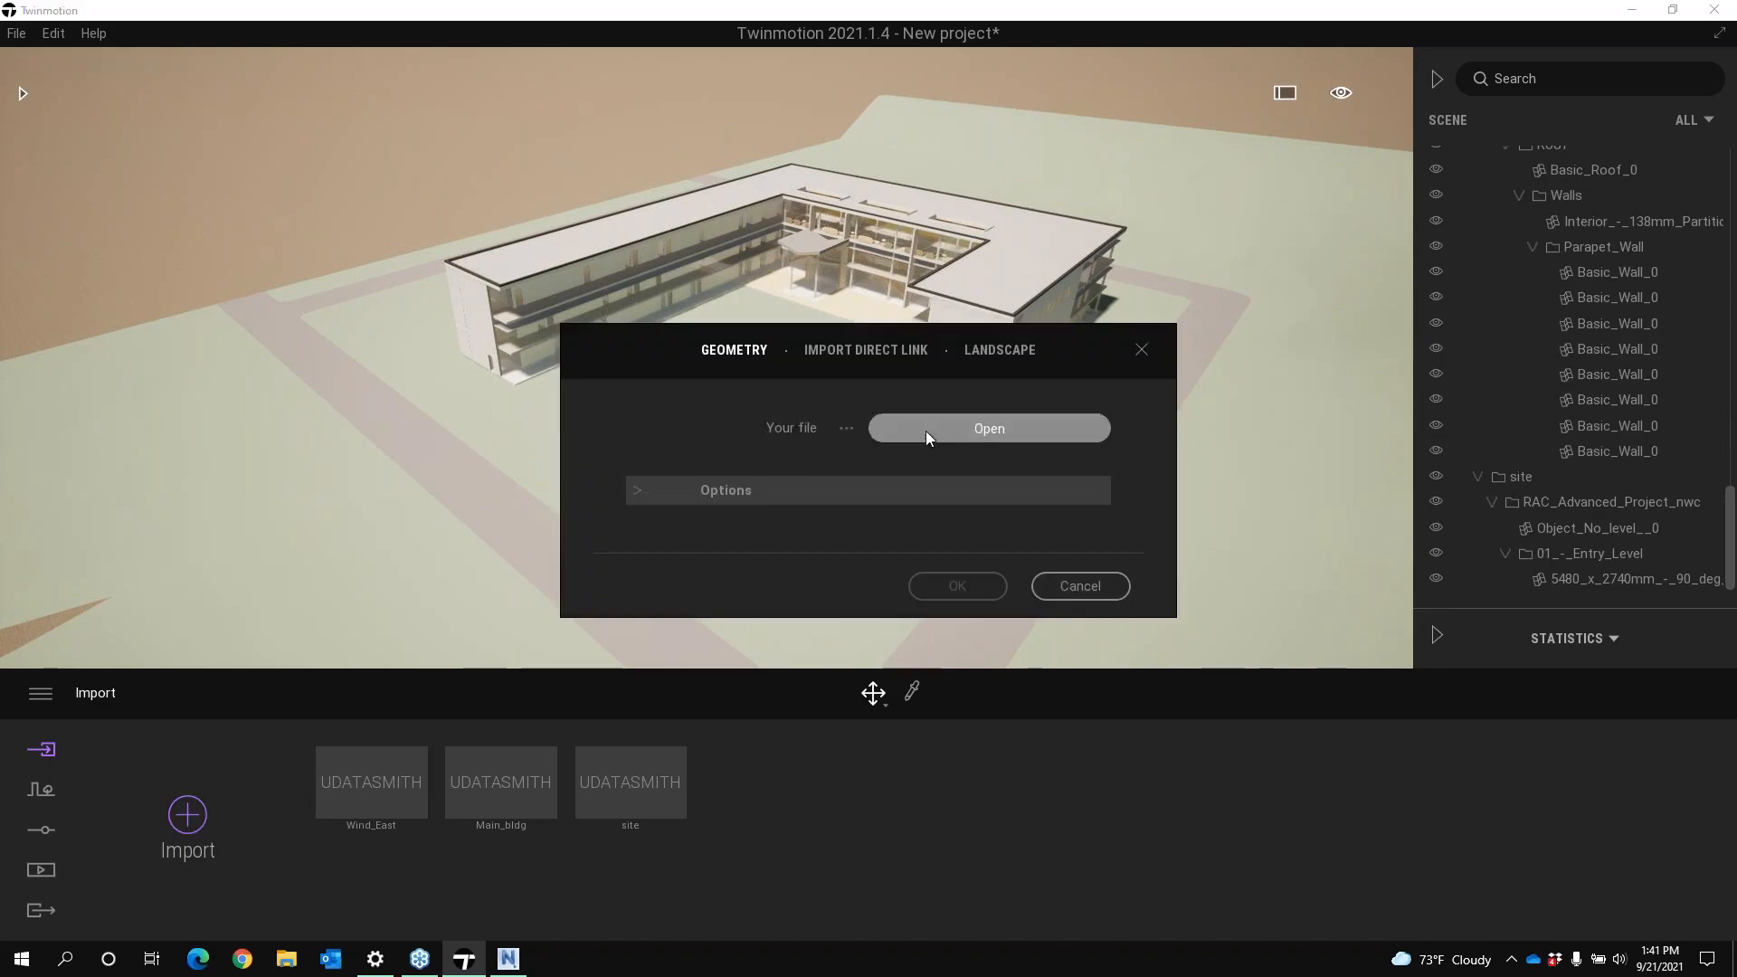
click(421, 336)
click(1044, 617)
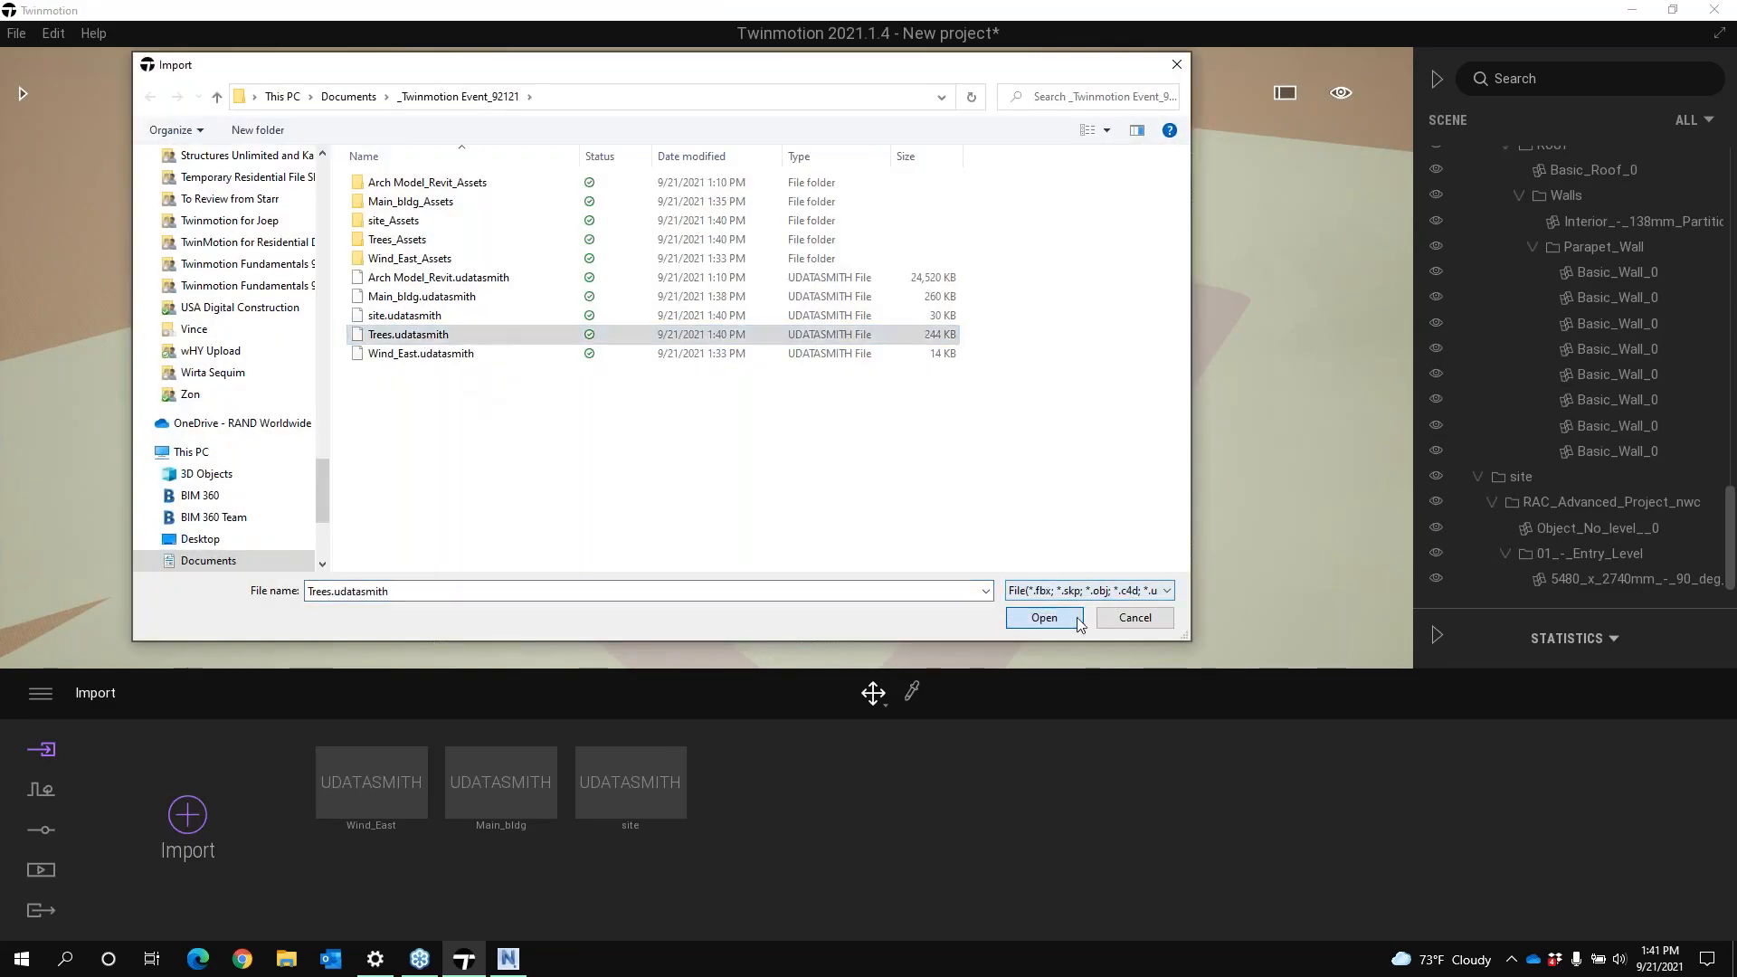
click(877, 530)
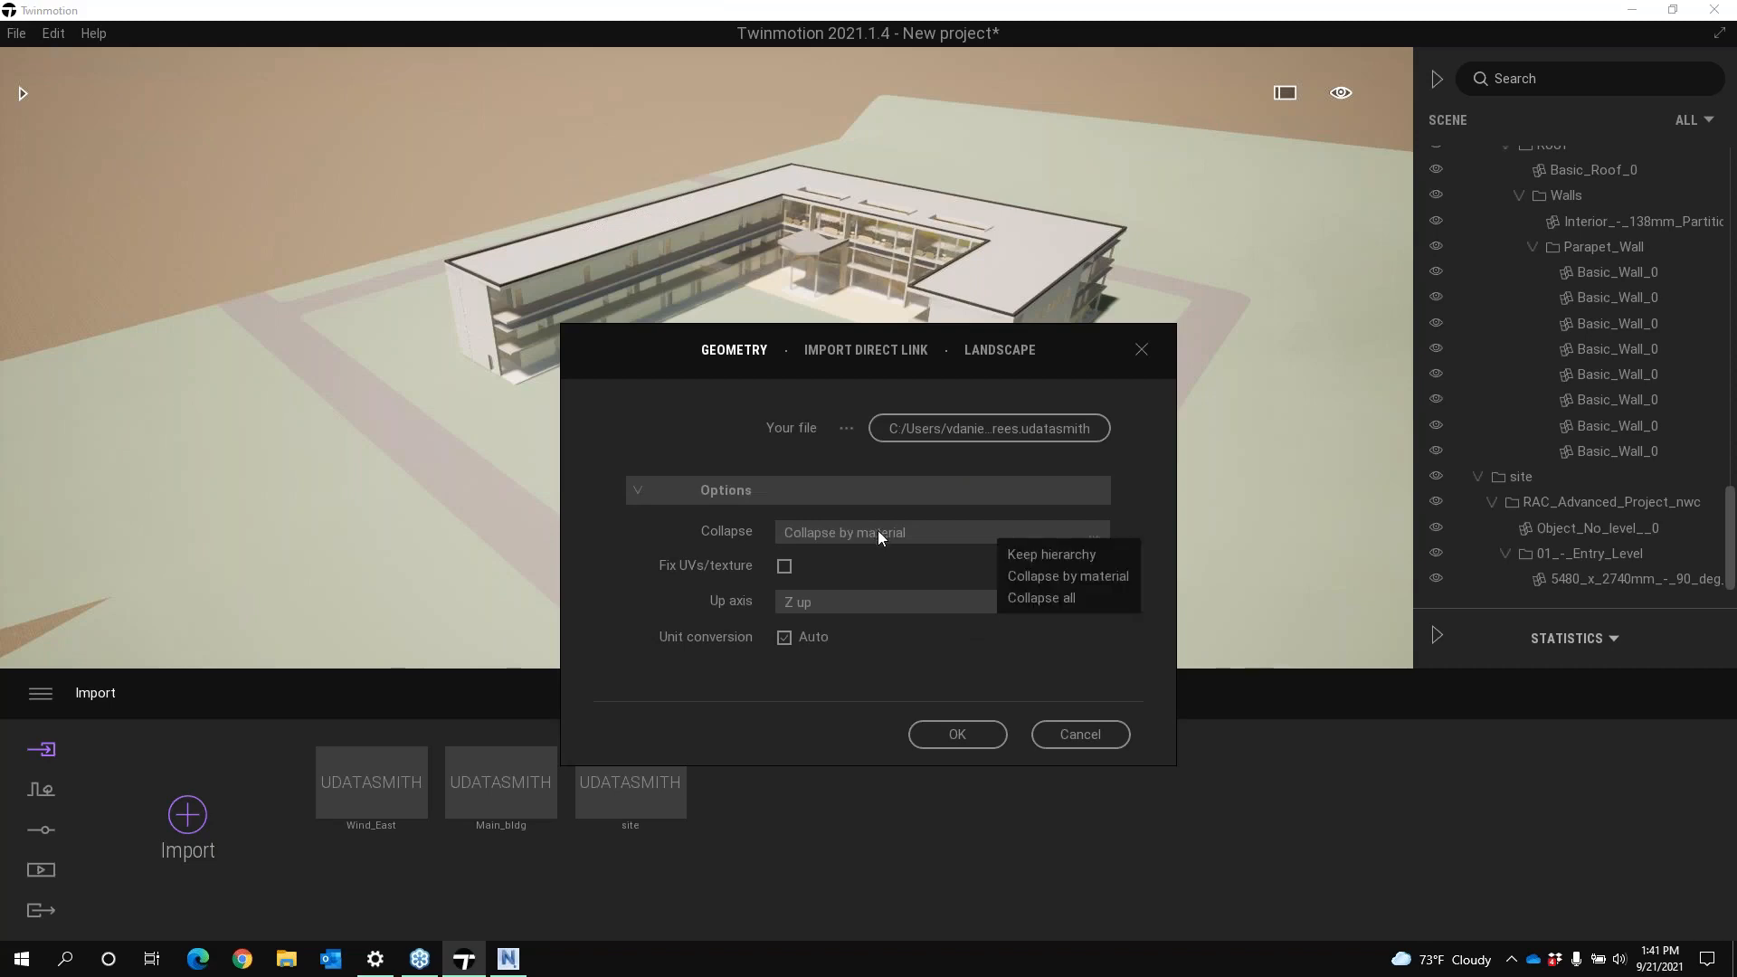
click(1020, 561)
click(977, 734)
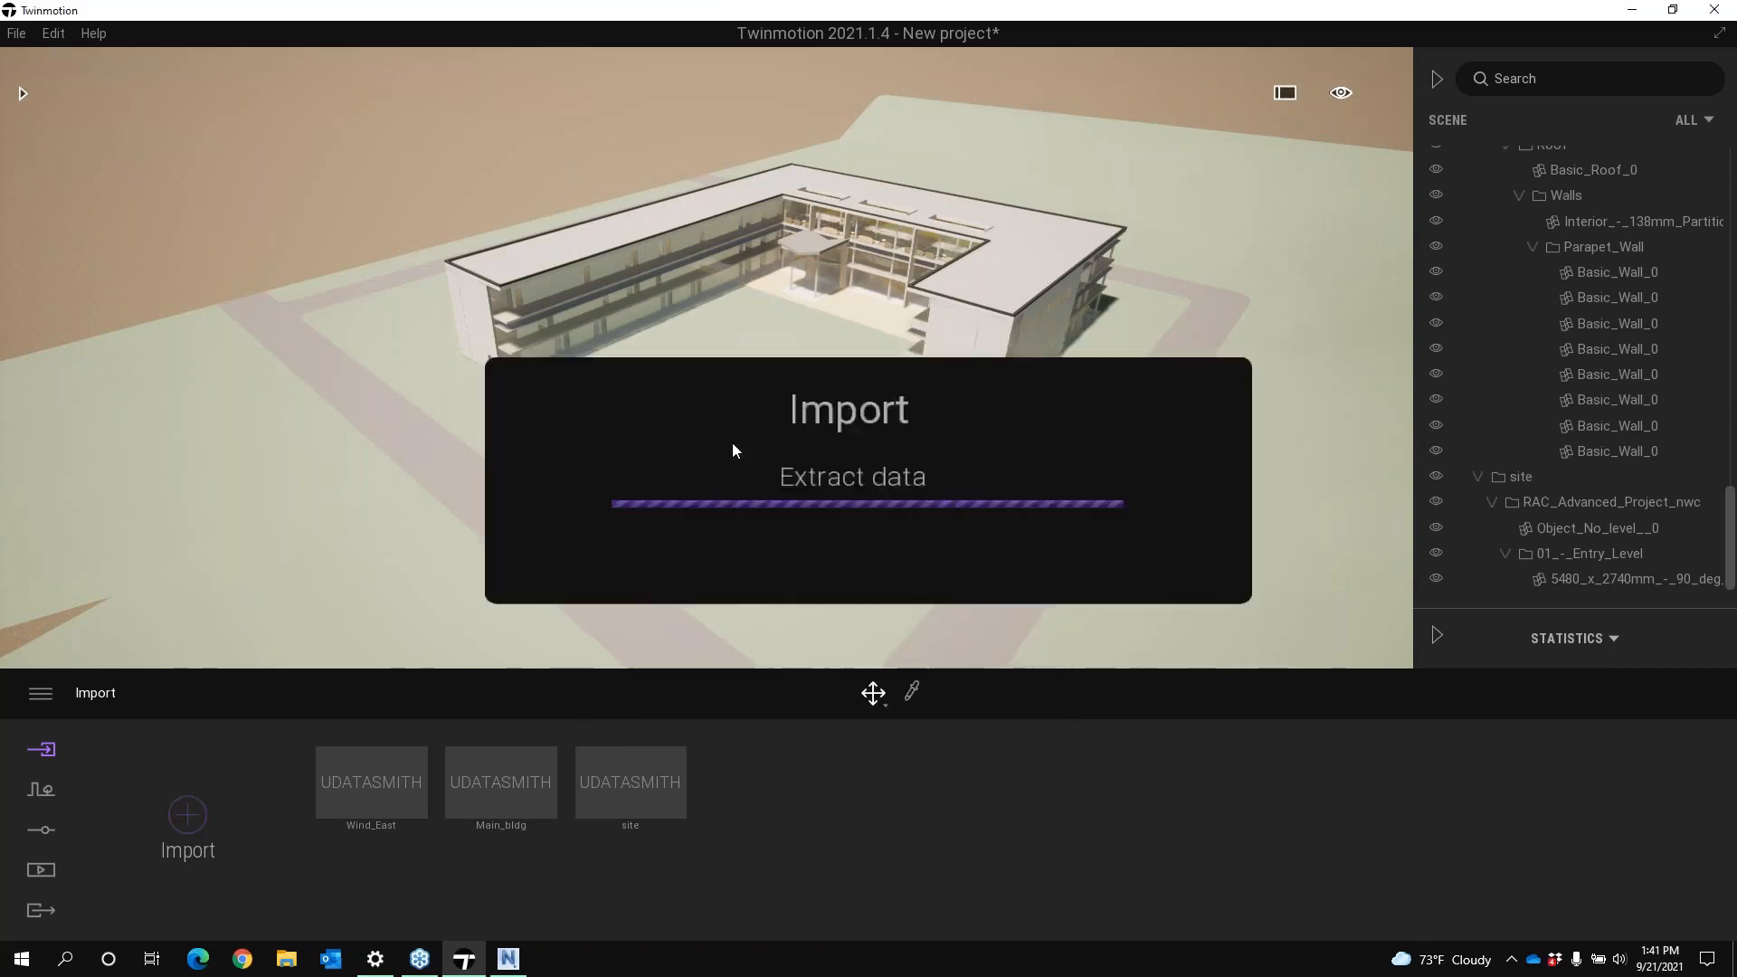
click(993, 638)
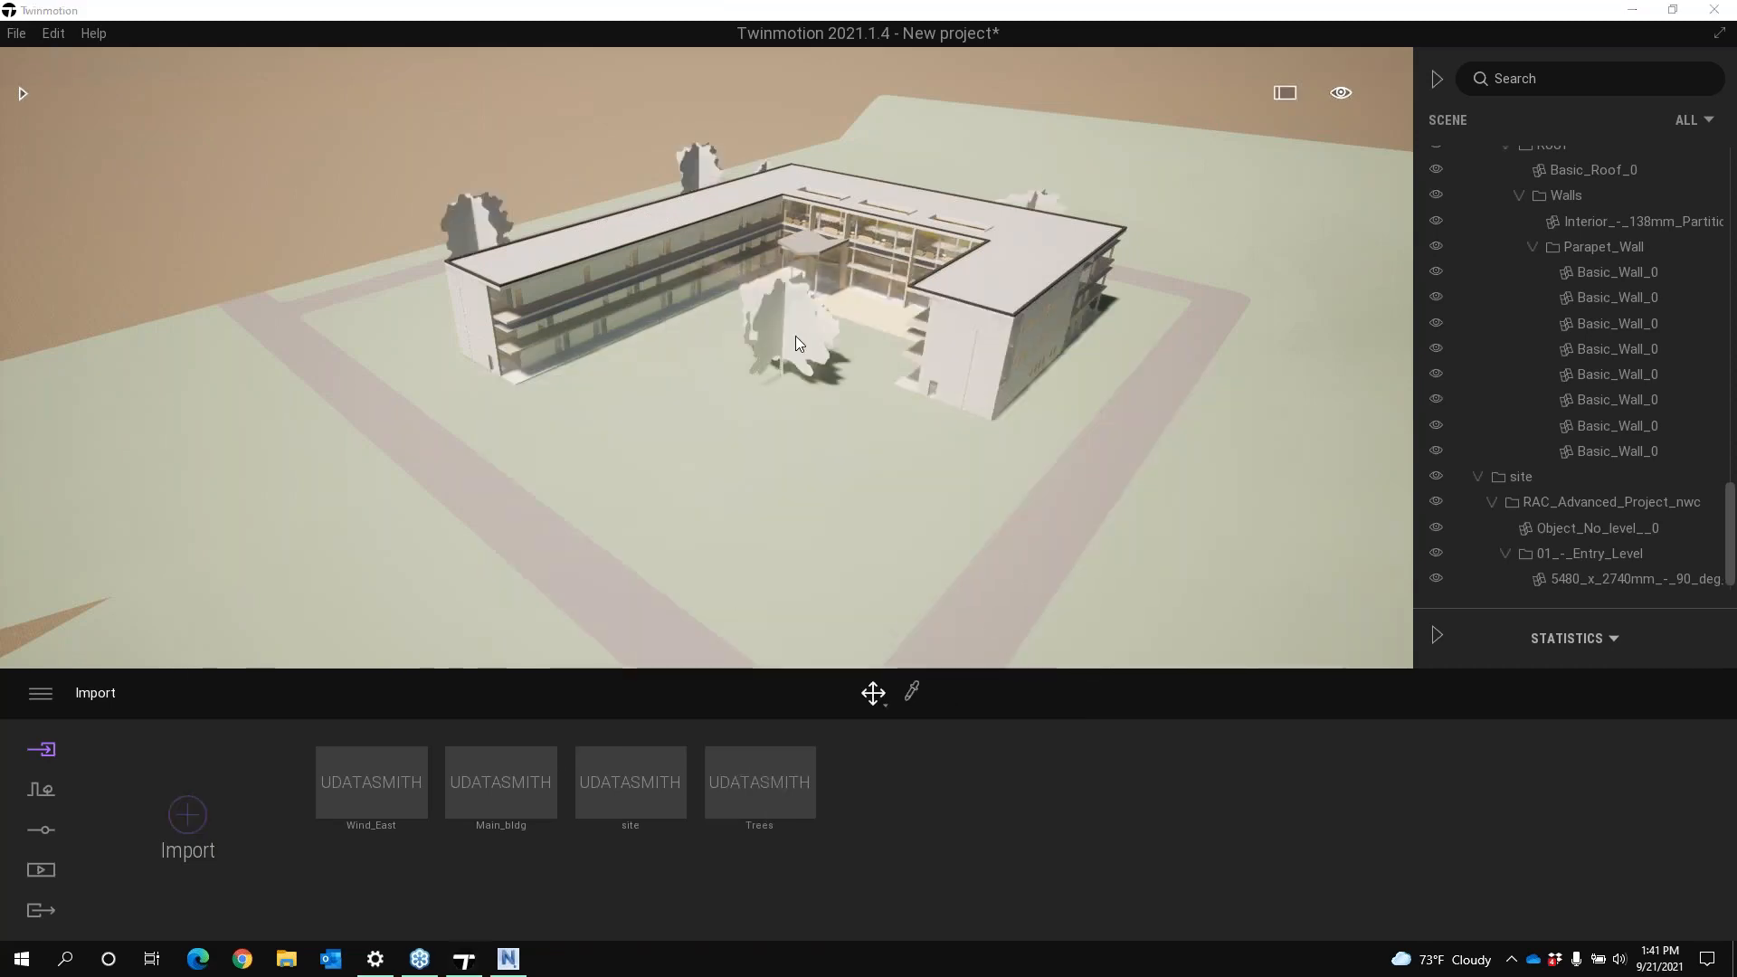
Examine whether the imported trees are separate objects by selecting trees in the scene and the Scarlet Oak folder
click(795, 335)
shift+middle_drag(899, 505, 1359, 363)
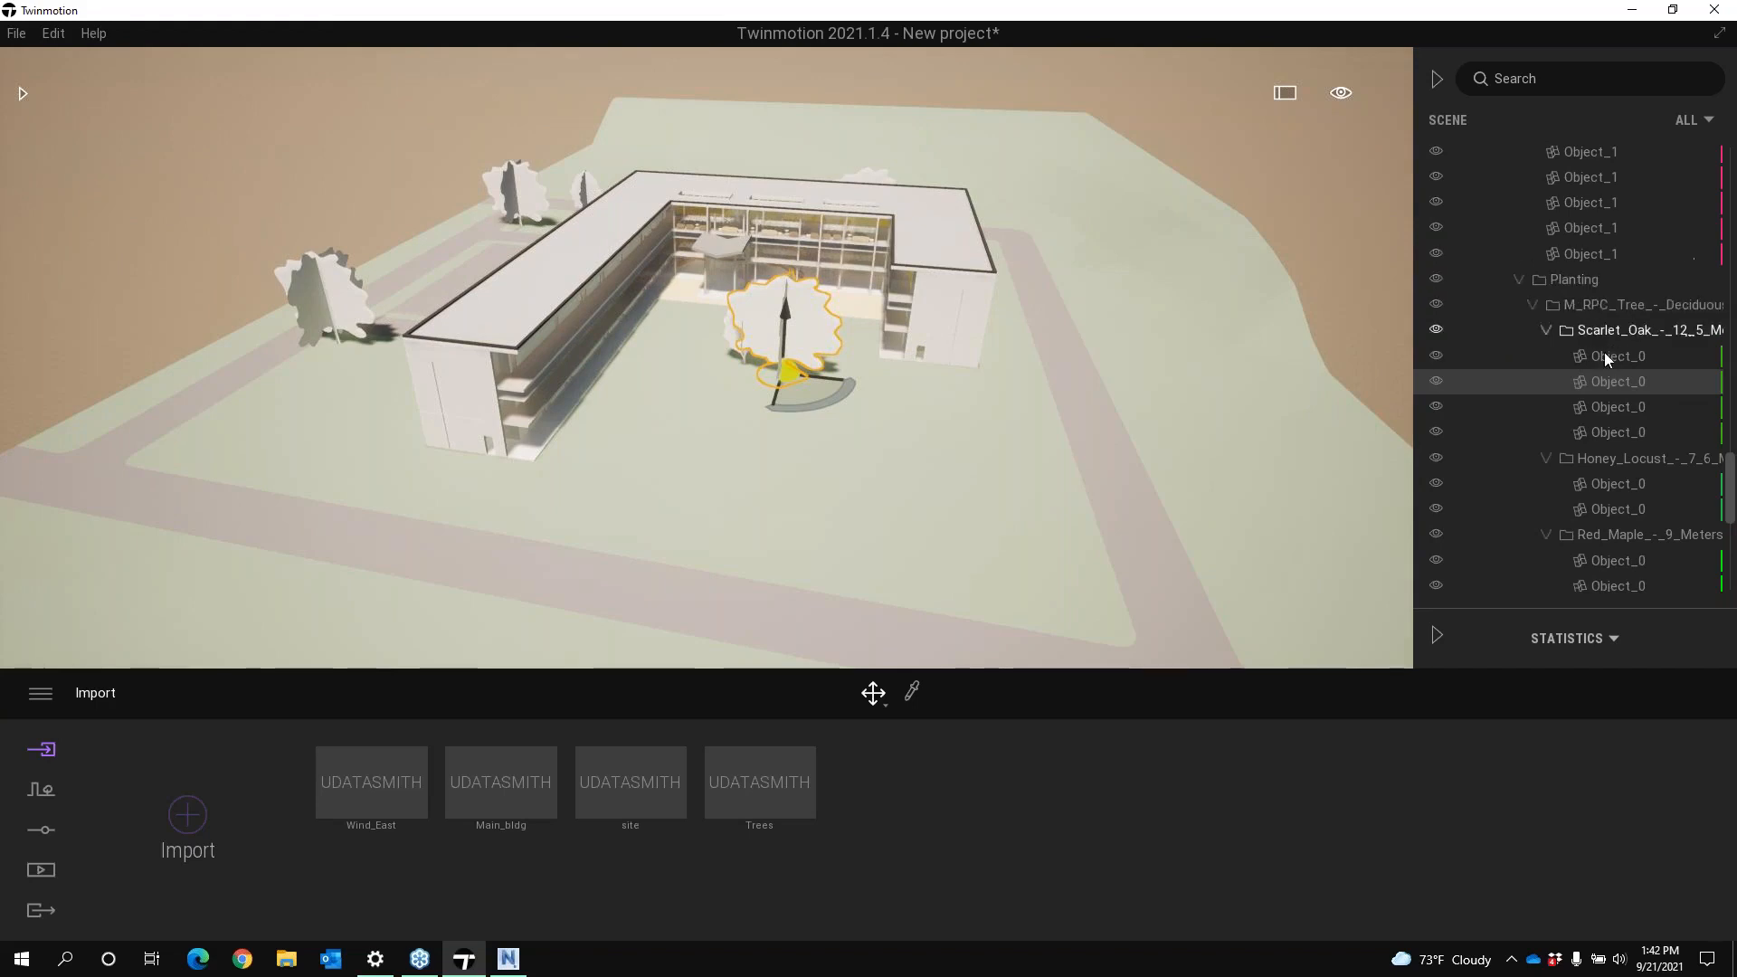
click(1589, 329)
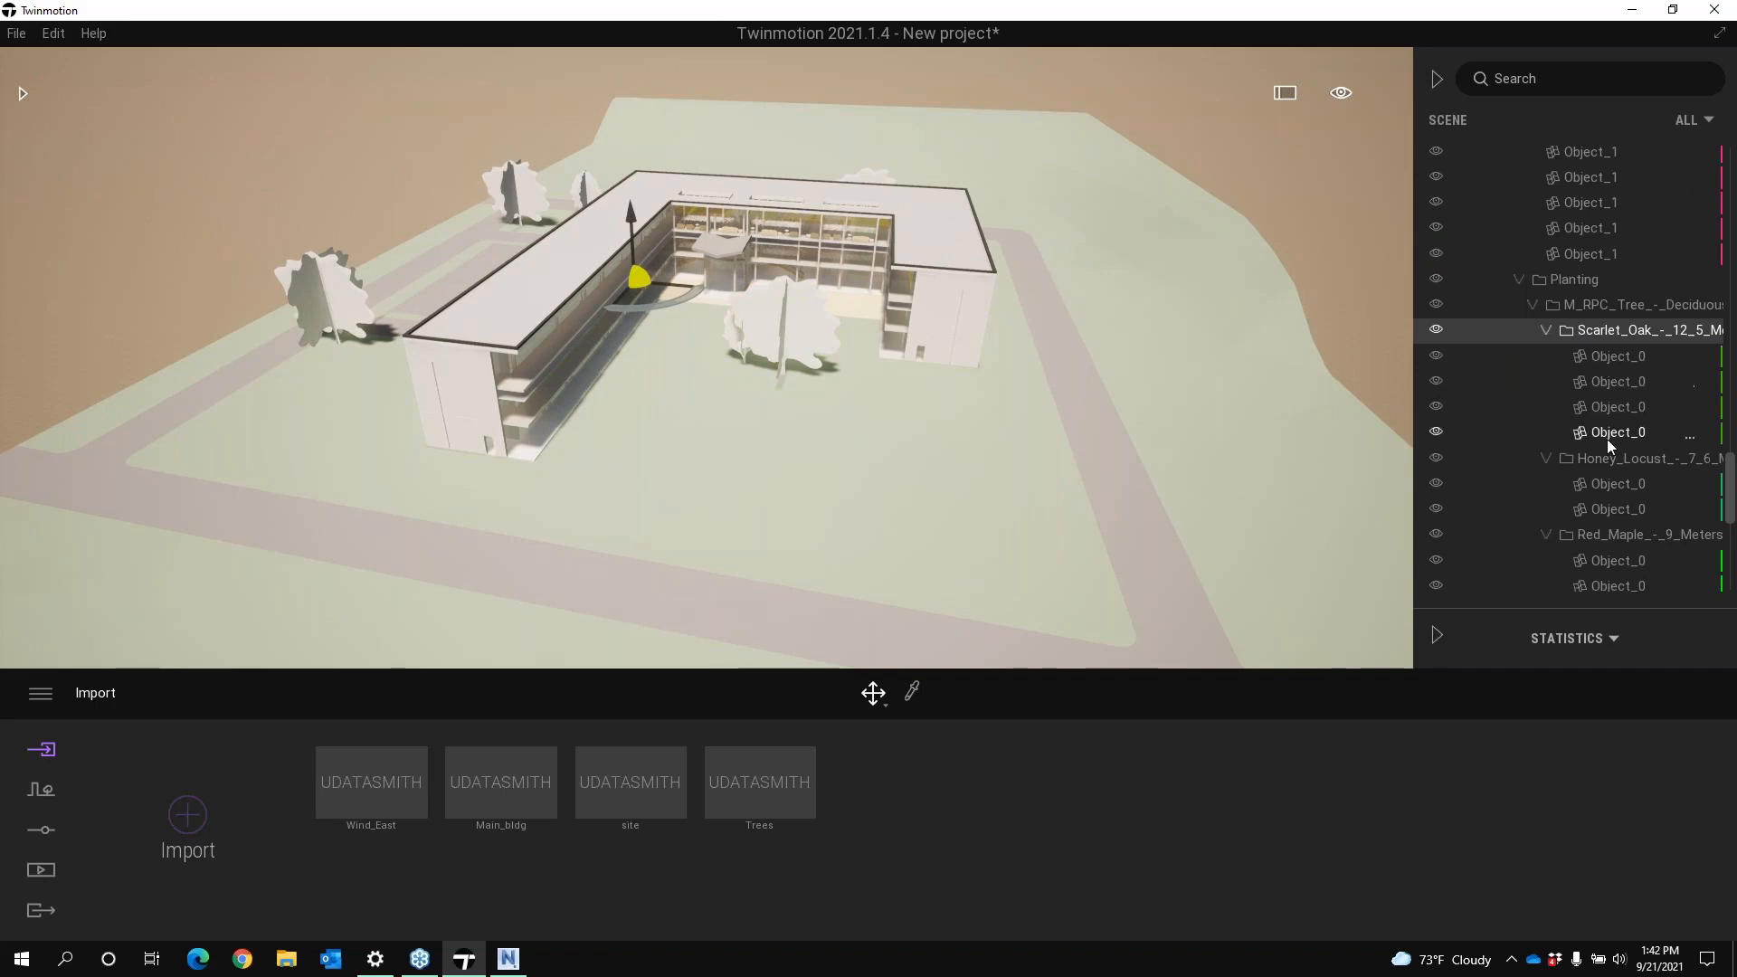
click(801, 328)
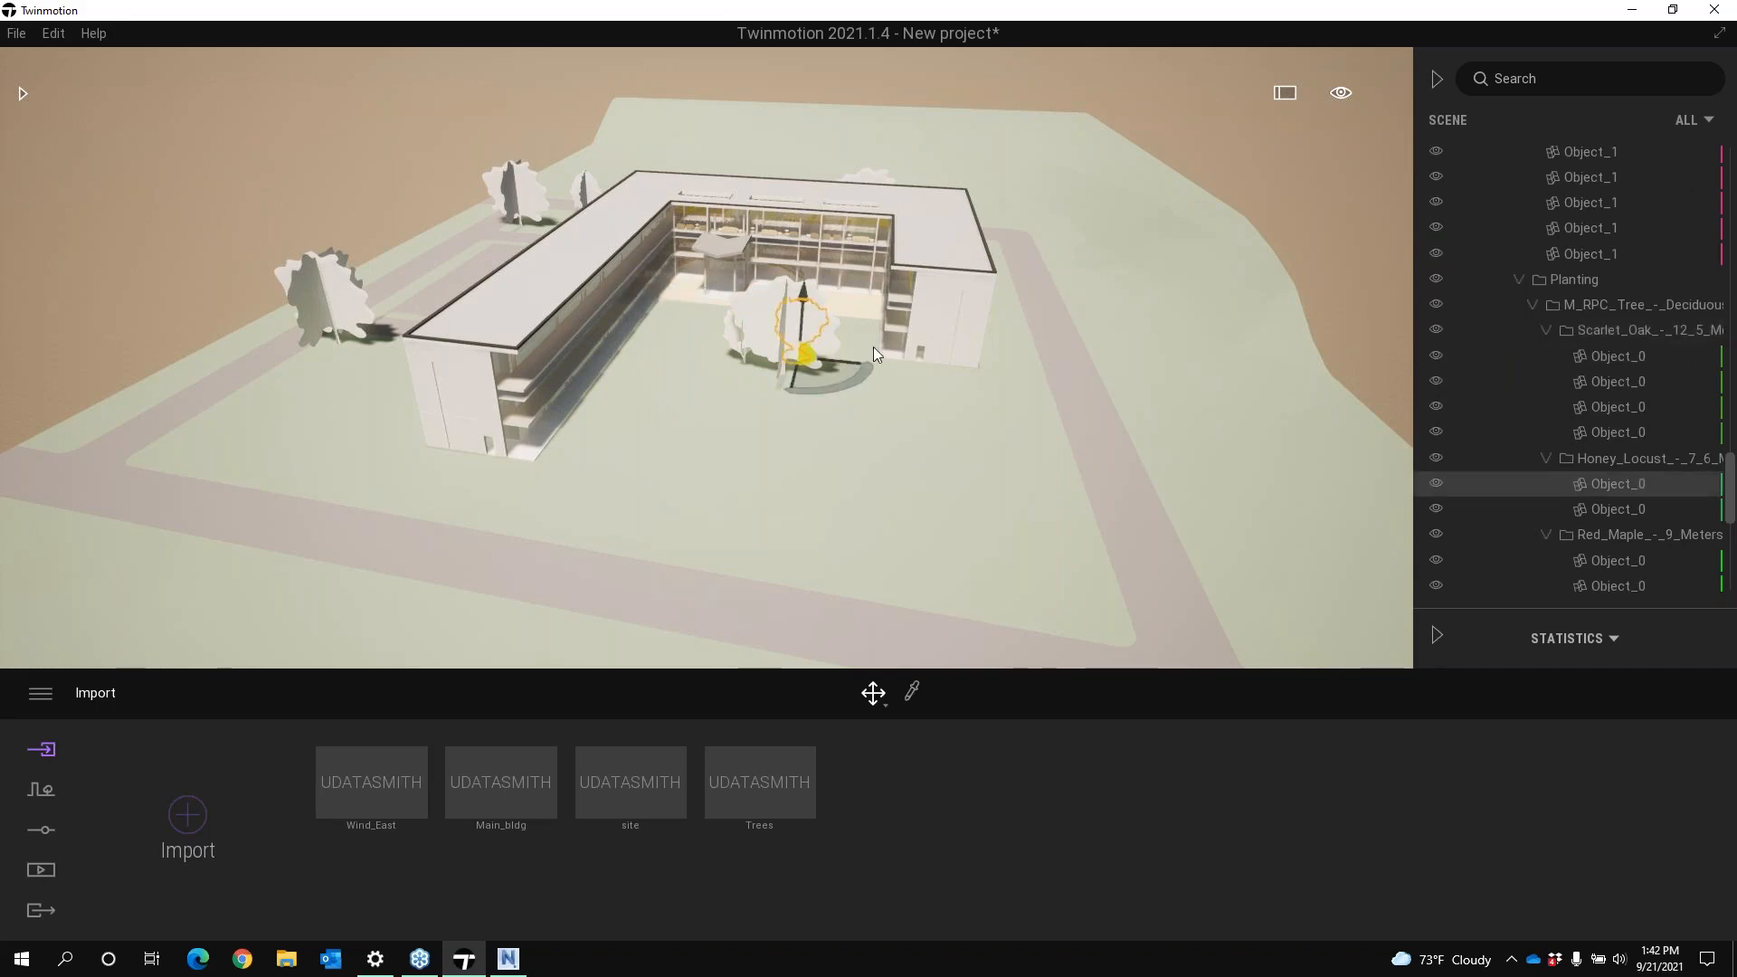
click(1082, 420)
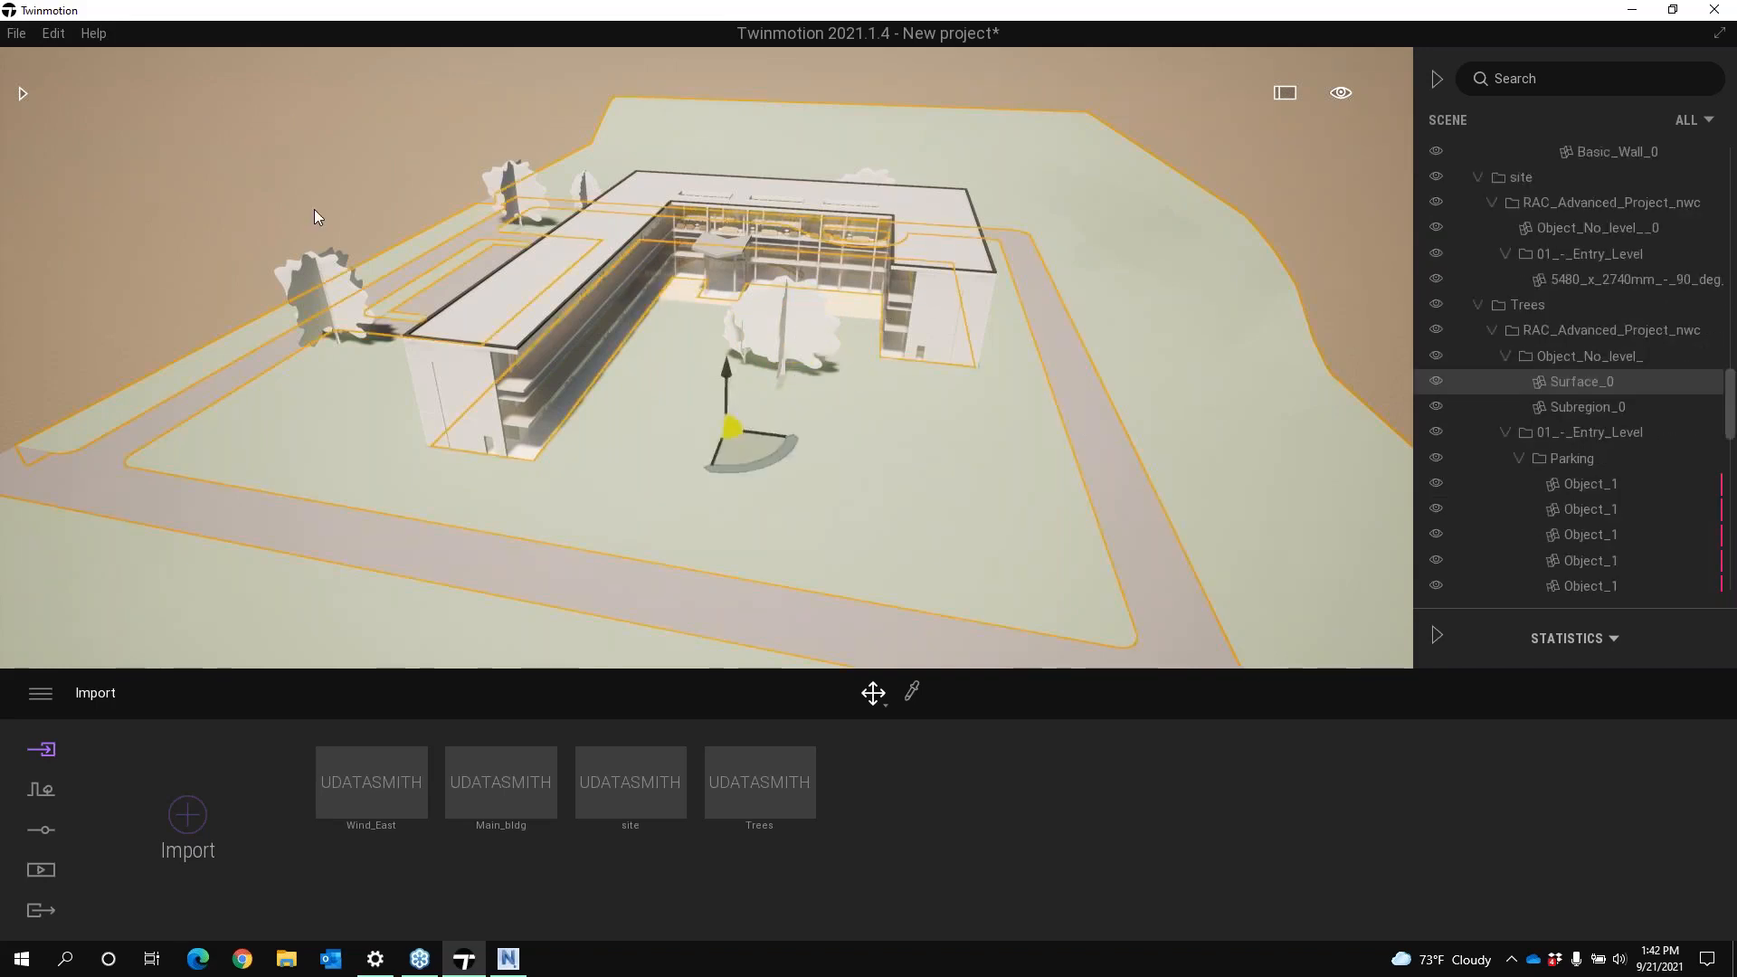
click(322, 262)
Delete the default ground surrounding the imported site
shift+middle_drag(383, 416, 543, 403)
shift+middle_drag(382, 416, 579, 543)
click(838, 83)
key(Delete)
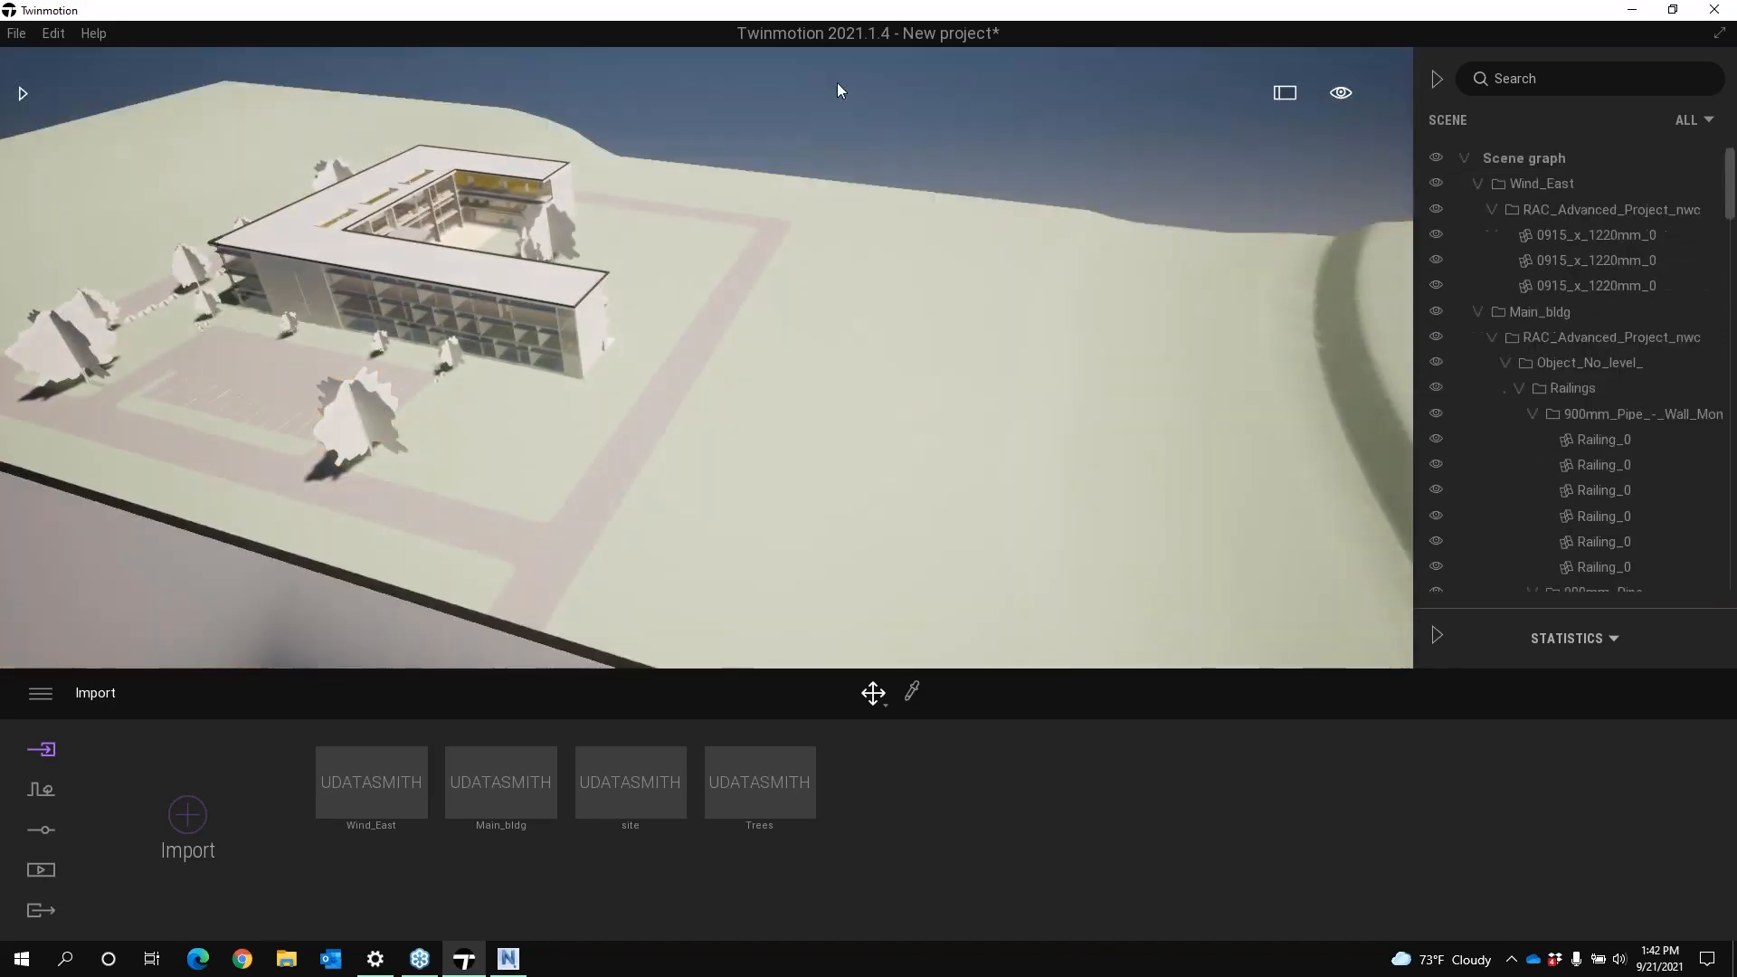
shift+middle_drag(651, 312, 1076, 280)
right_drag(1077, 280, 1167, 195)
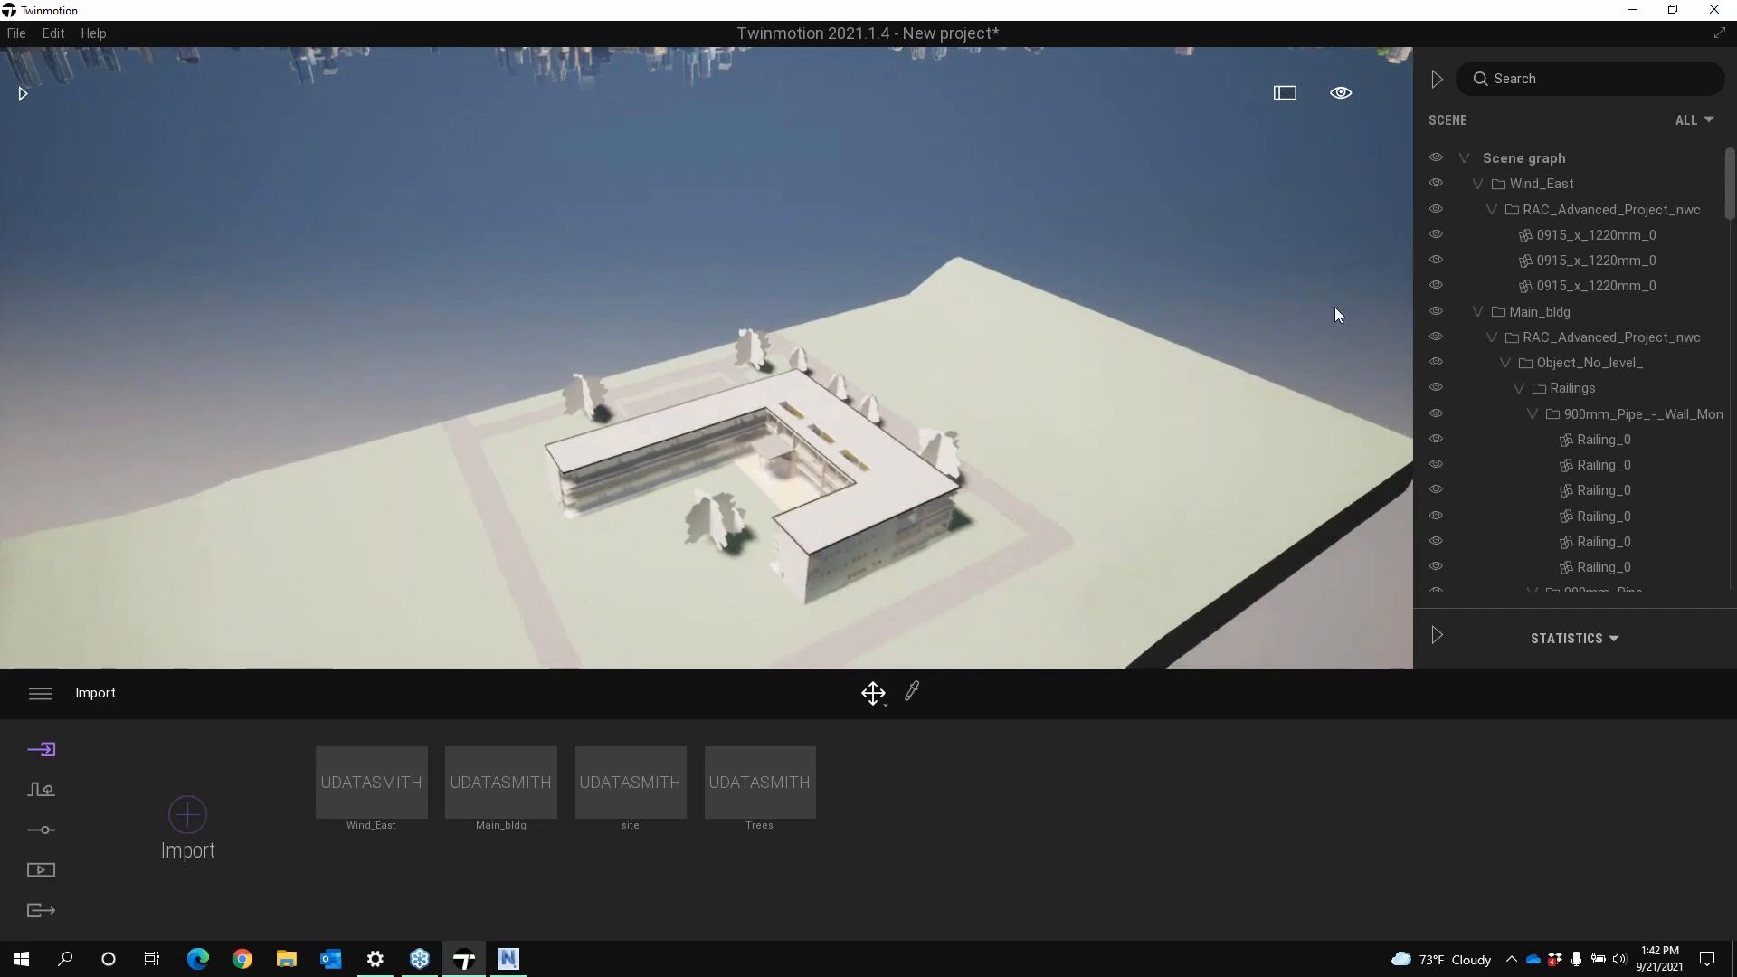
Set up an object replacement for the Scarlet Oak folder and open the library's Trees collection
click(1601, 439)
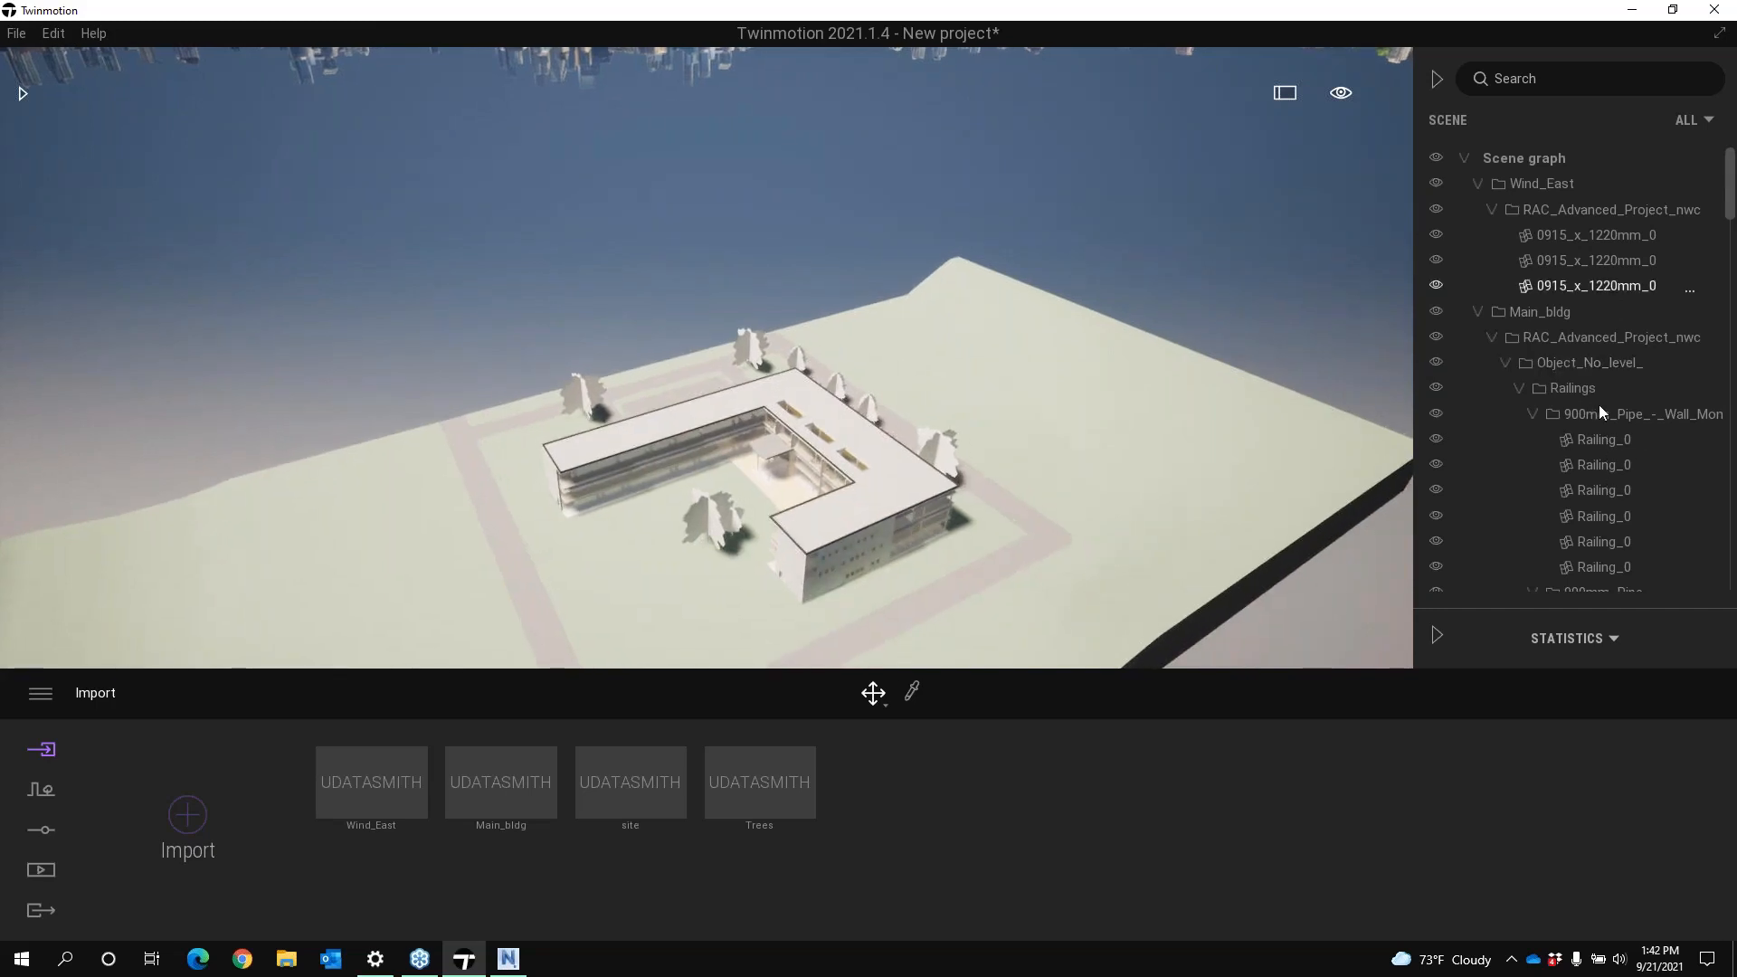
click(698, 508)
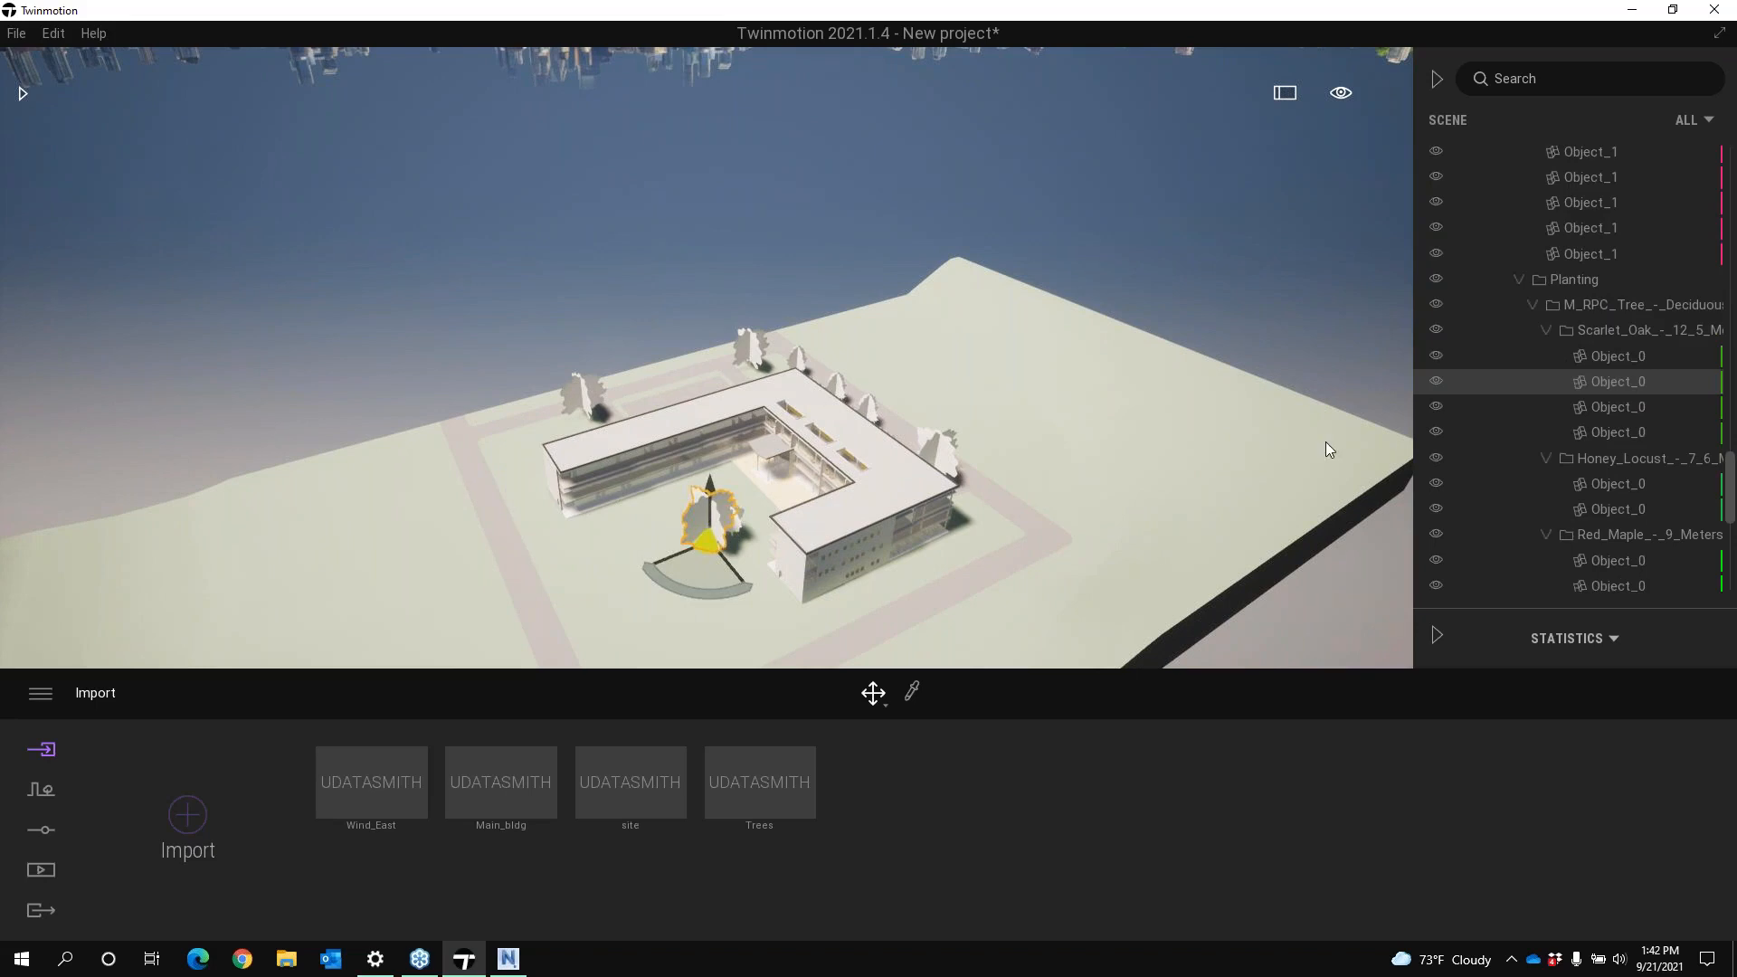
click(1617, 330)
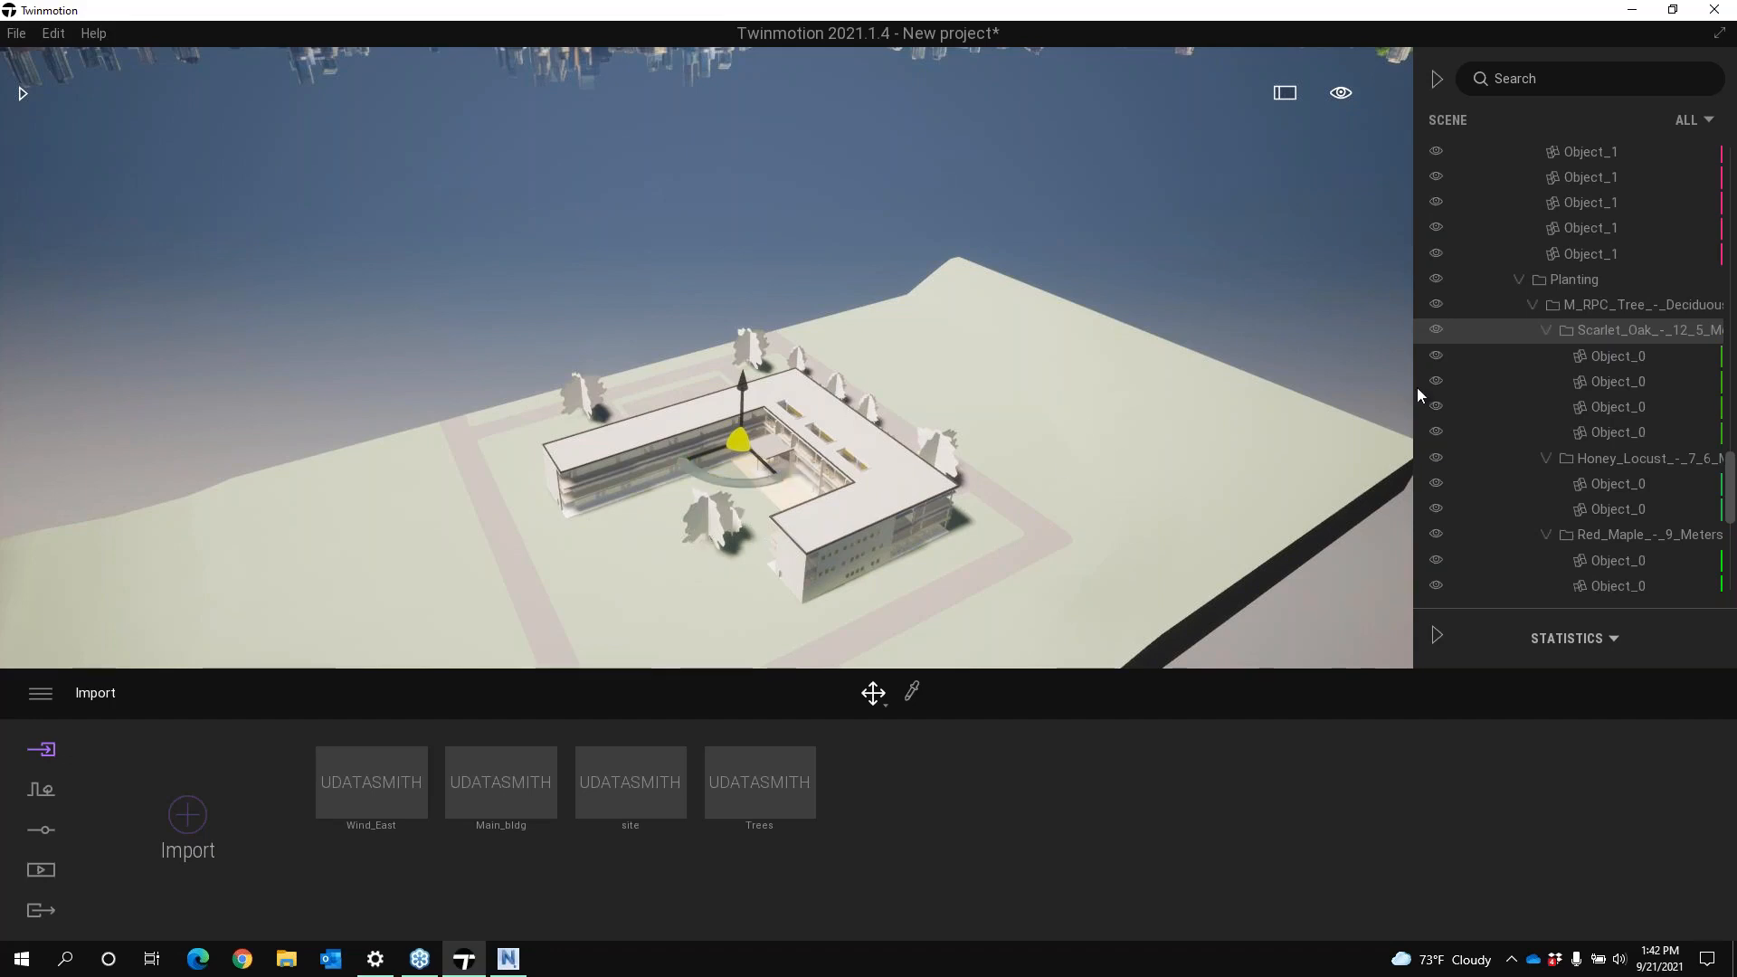
right_click(1600, 333)
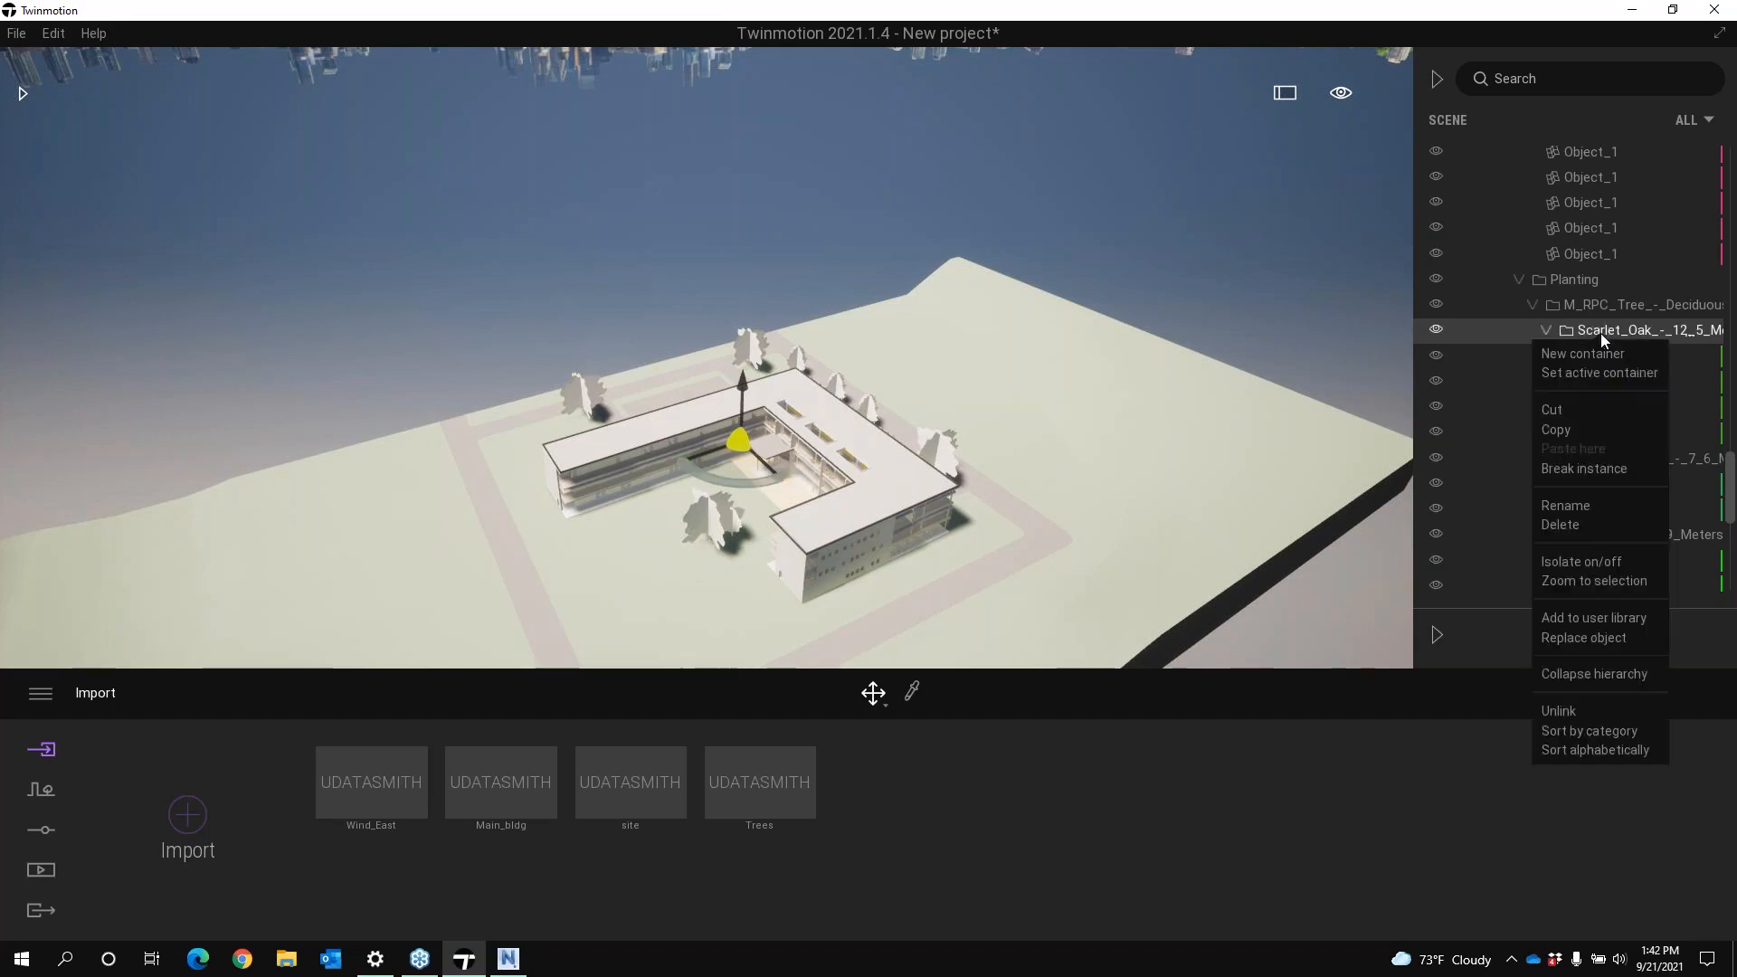
click(1587, 637)
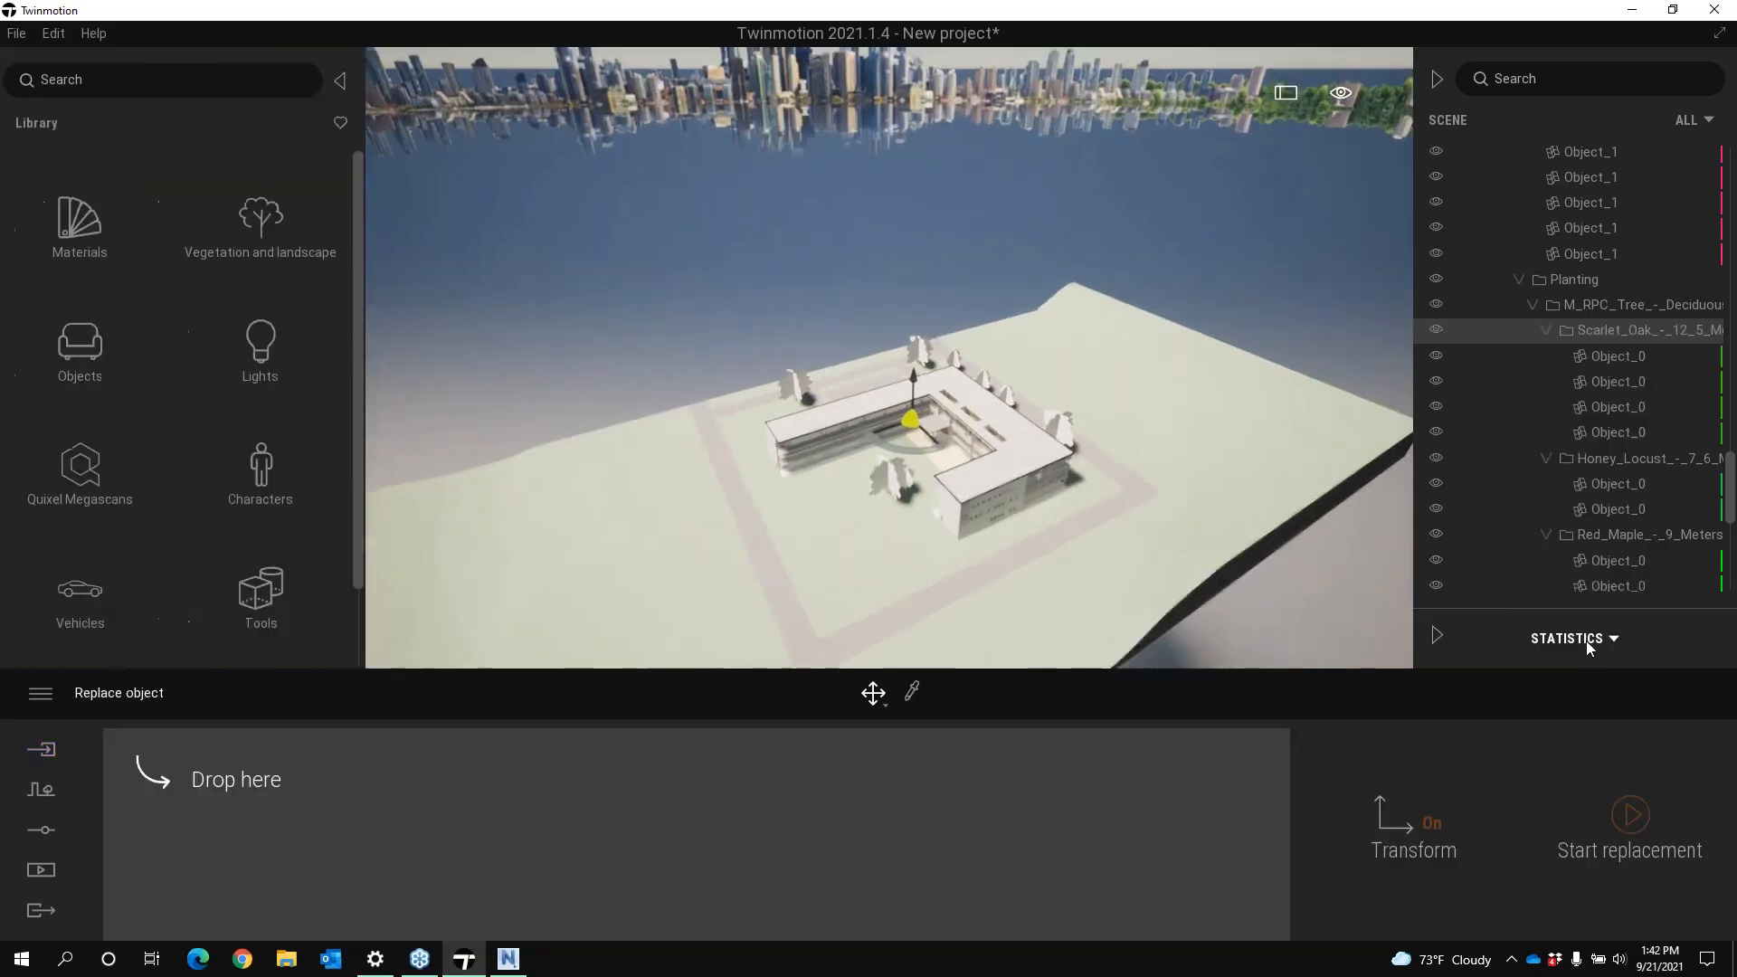
click(280, 229)
click(260, 203)
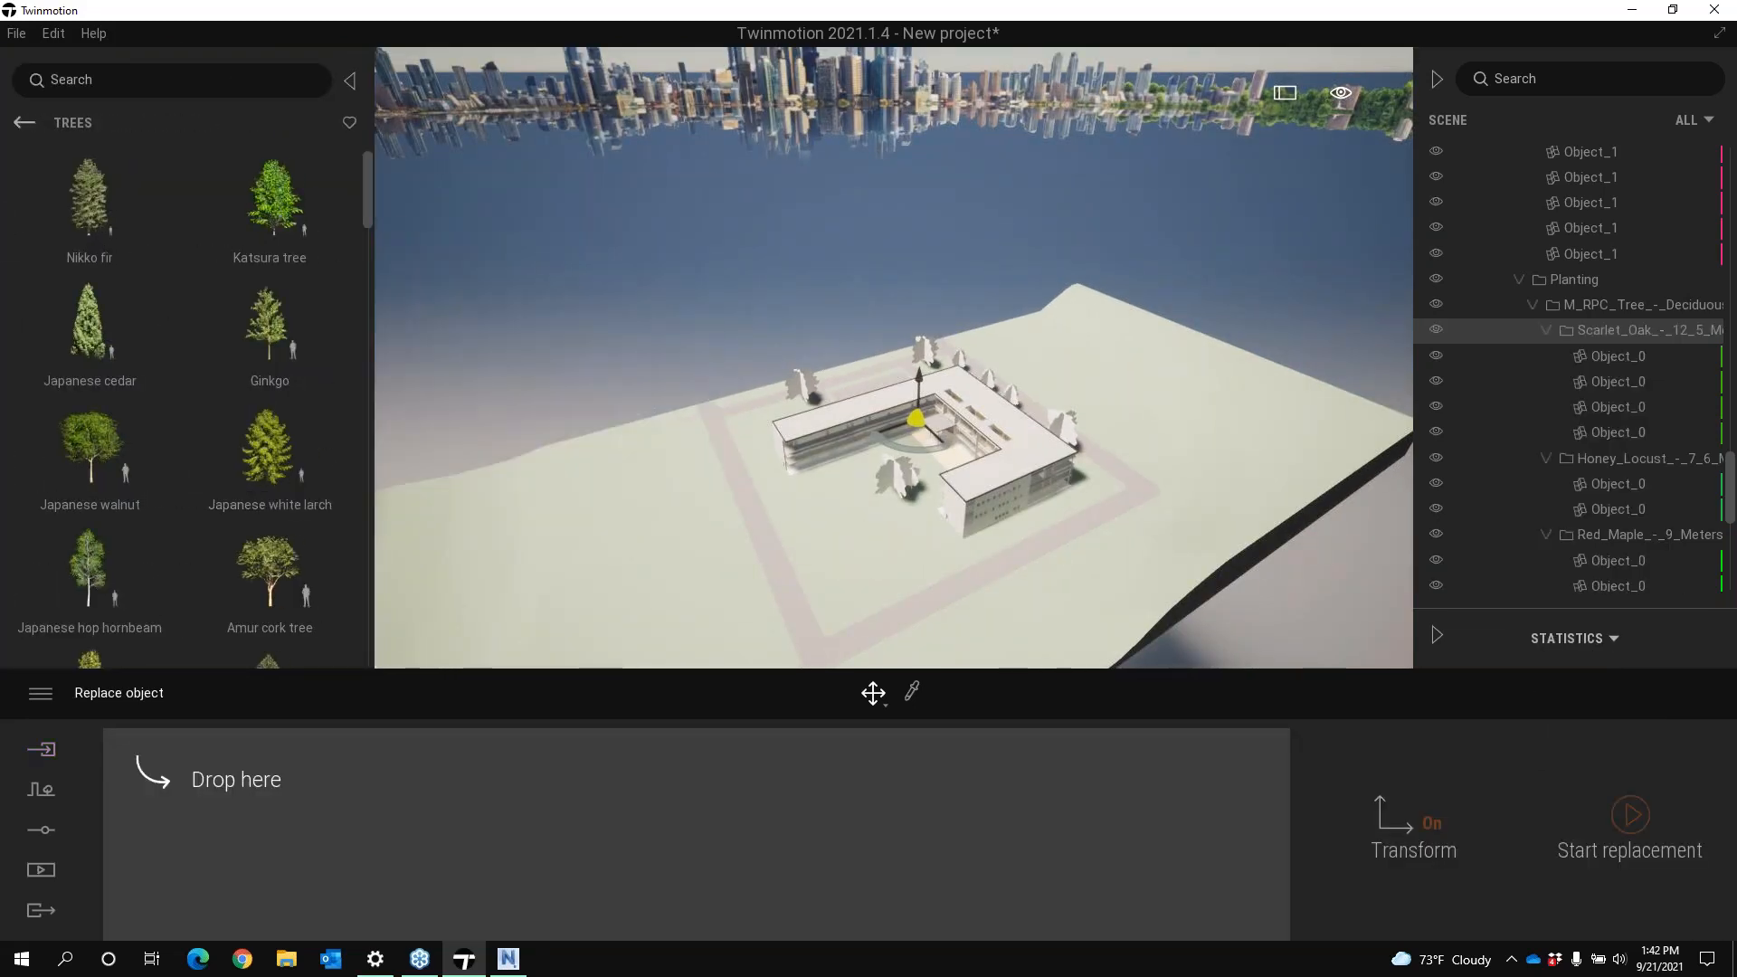
Add Southern catalpa and American plane tree as replacement objects and replace the Scarlet Oak trees with them
drag(367, 200, 371, 256)
mouse_move(134, 278)
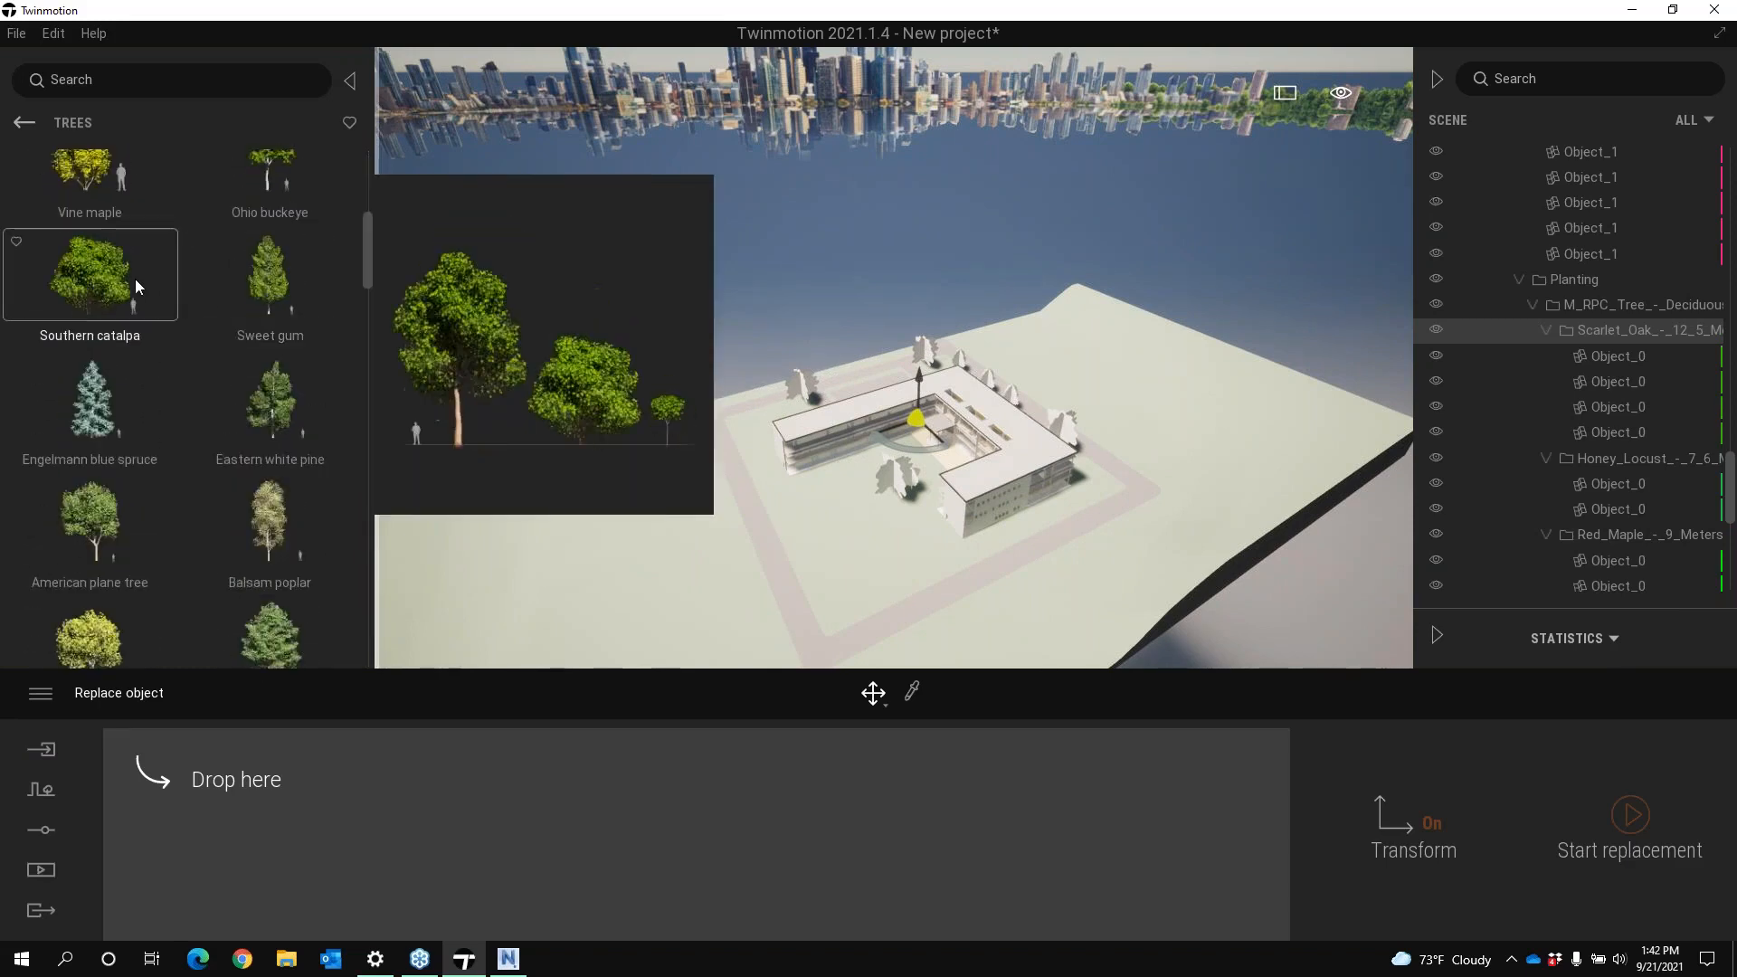
drag(93, 284, 186, 800)
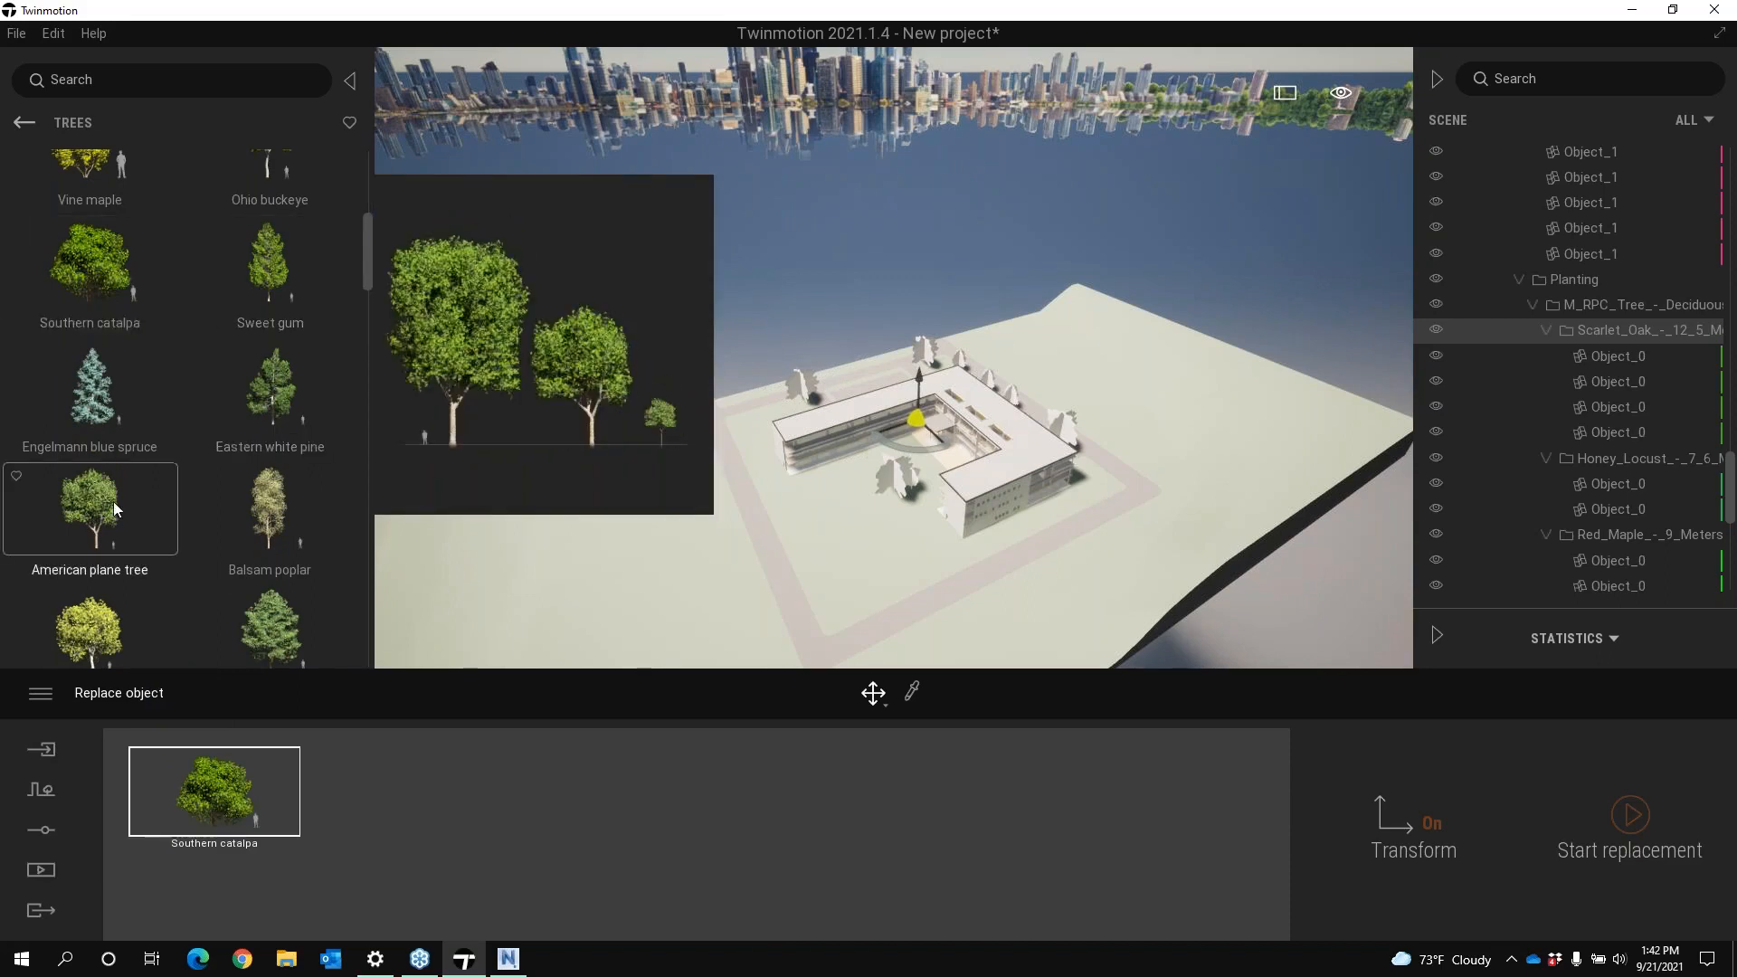
drag(112, 501, 362, 797)
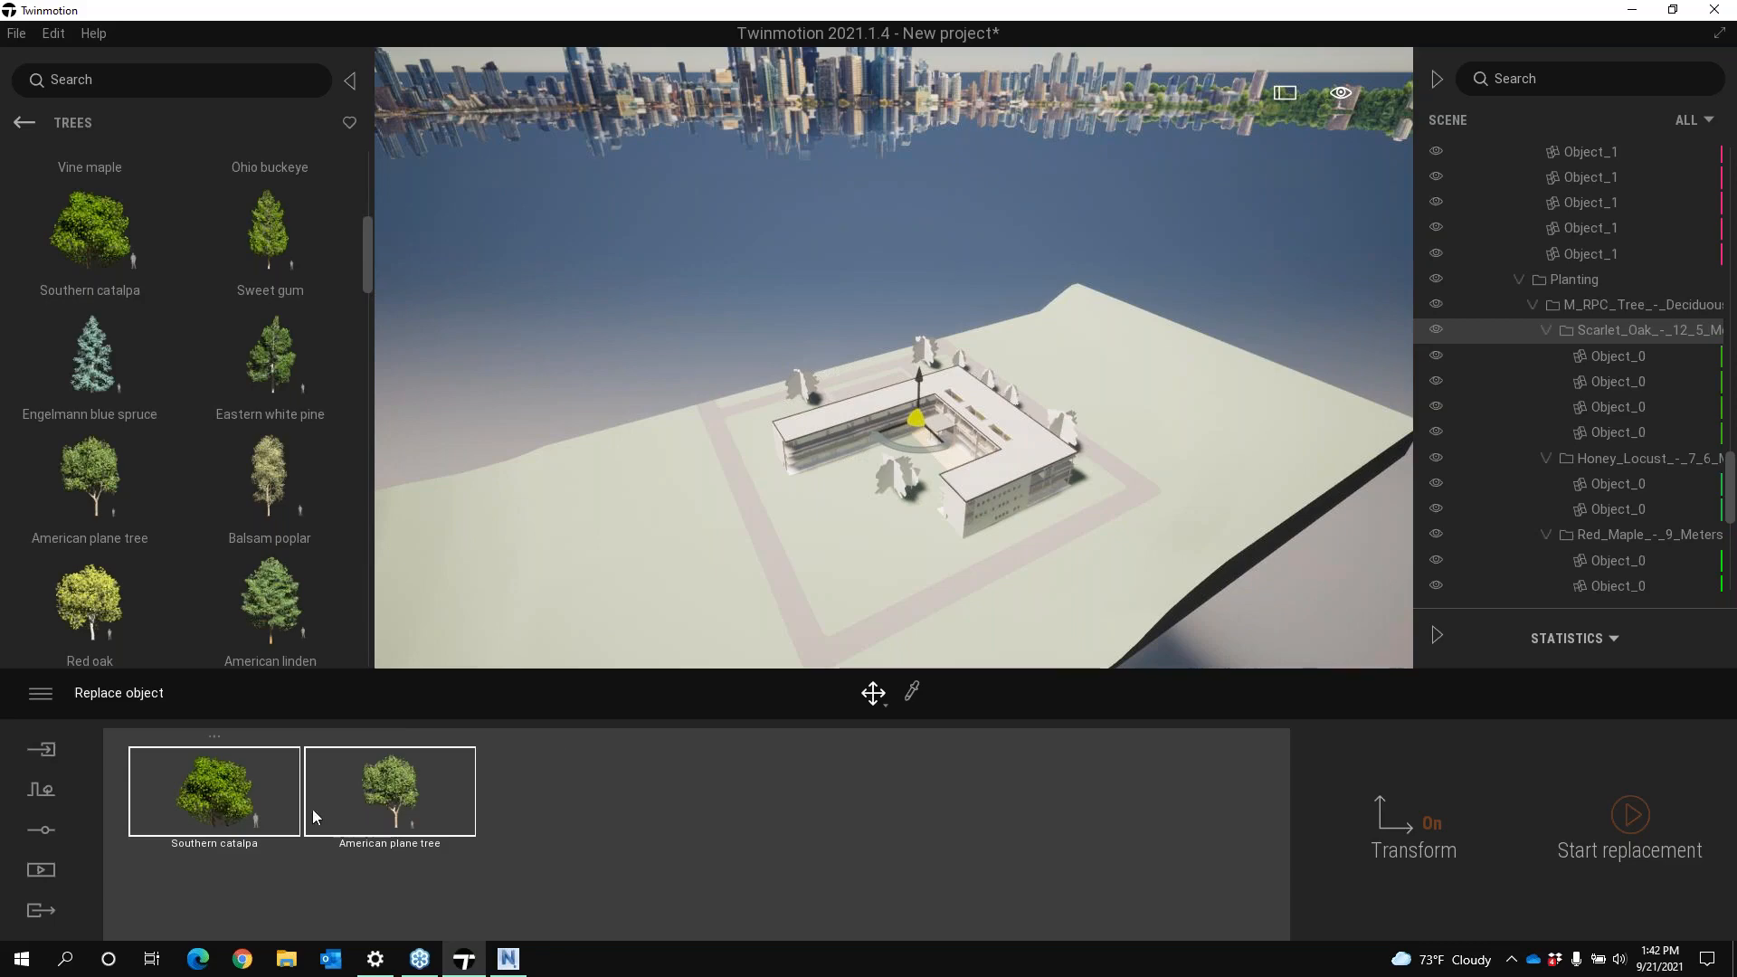
click(1630, 816)
shift+middle_drag(966, 607, 1067, 551)
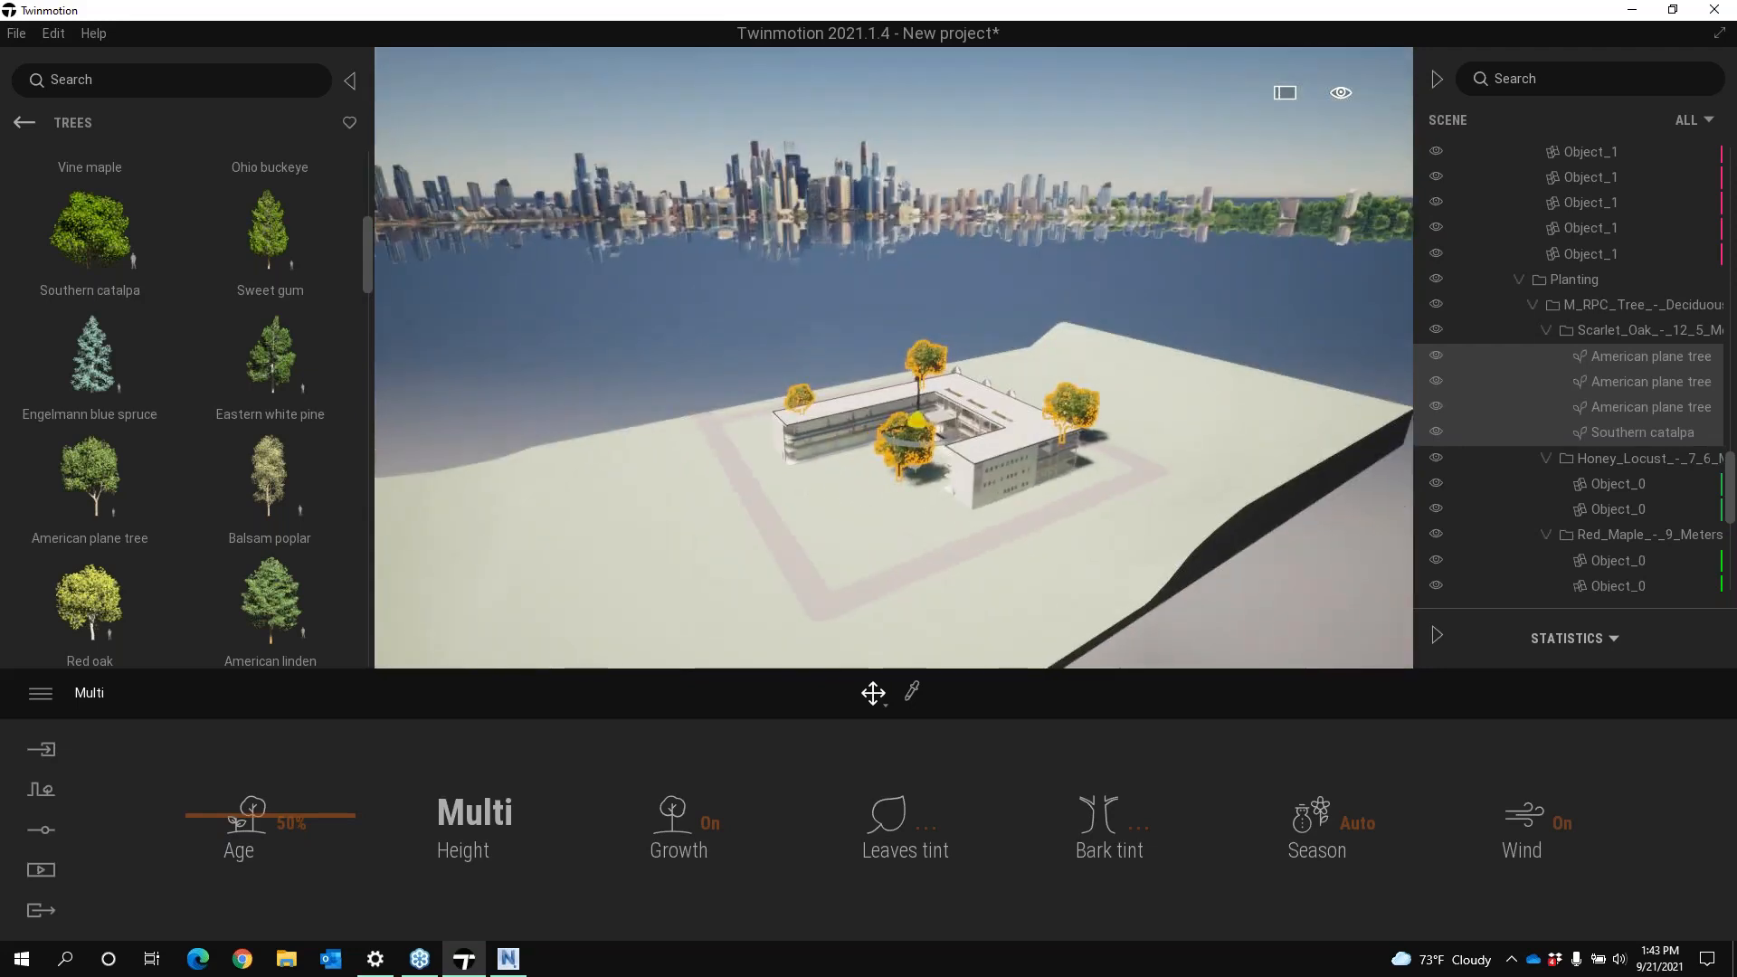
Replace the trees in the Honey Locust folder with Balsam poplar from the library and clear the selection
click(1546, 329)
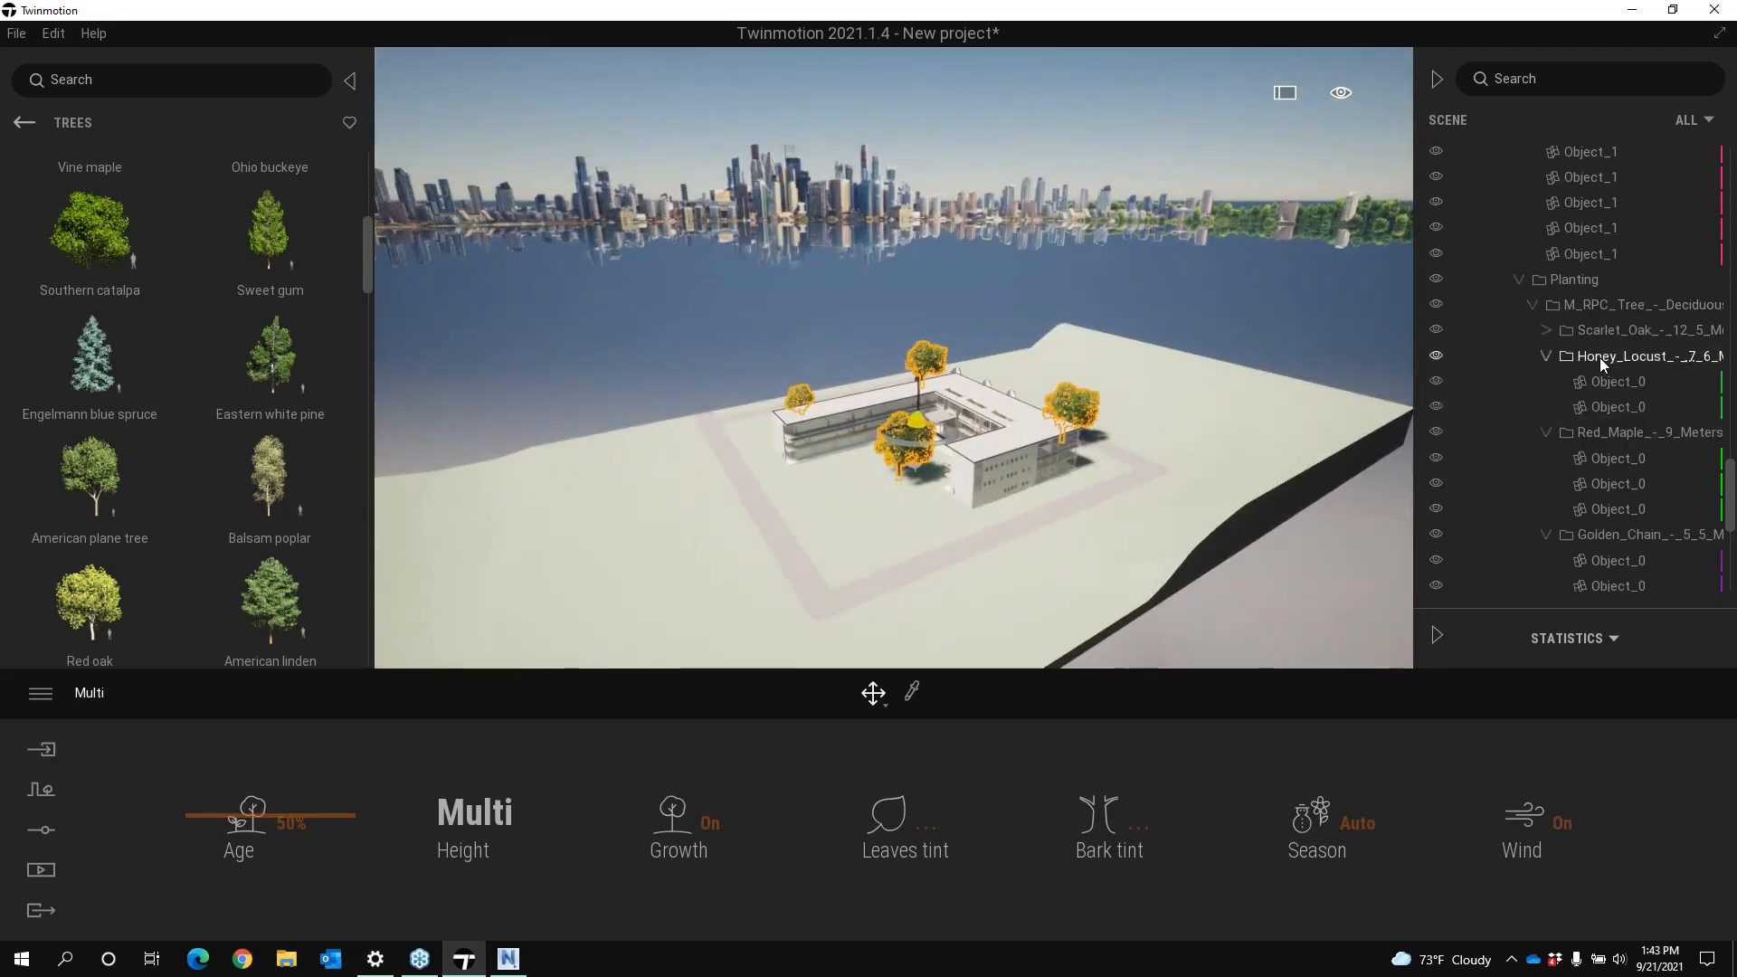
click(1600, 357)
right_click(1647, 355)
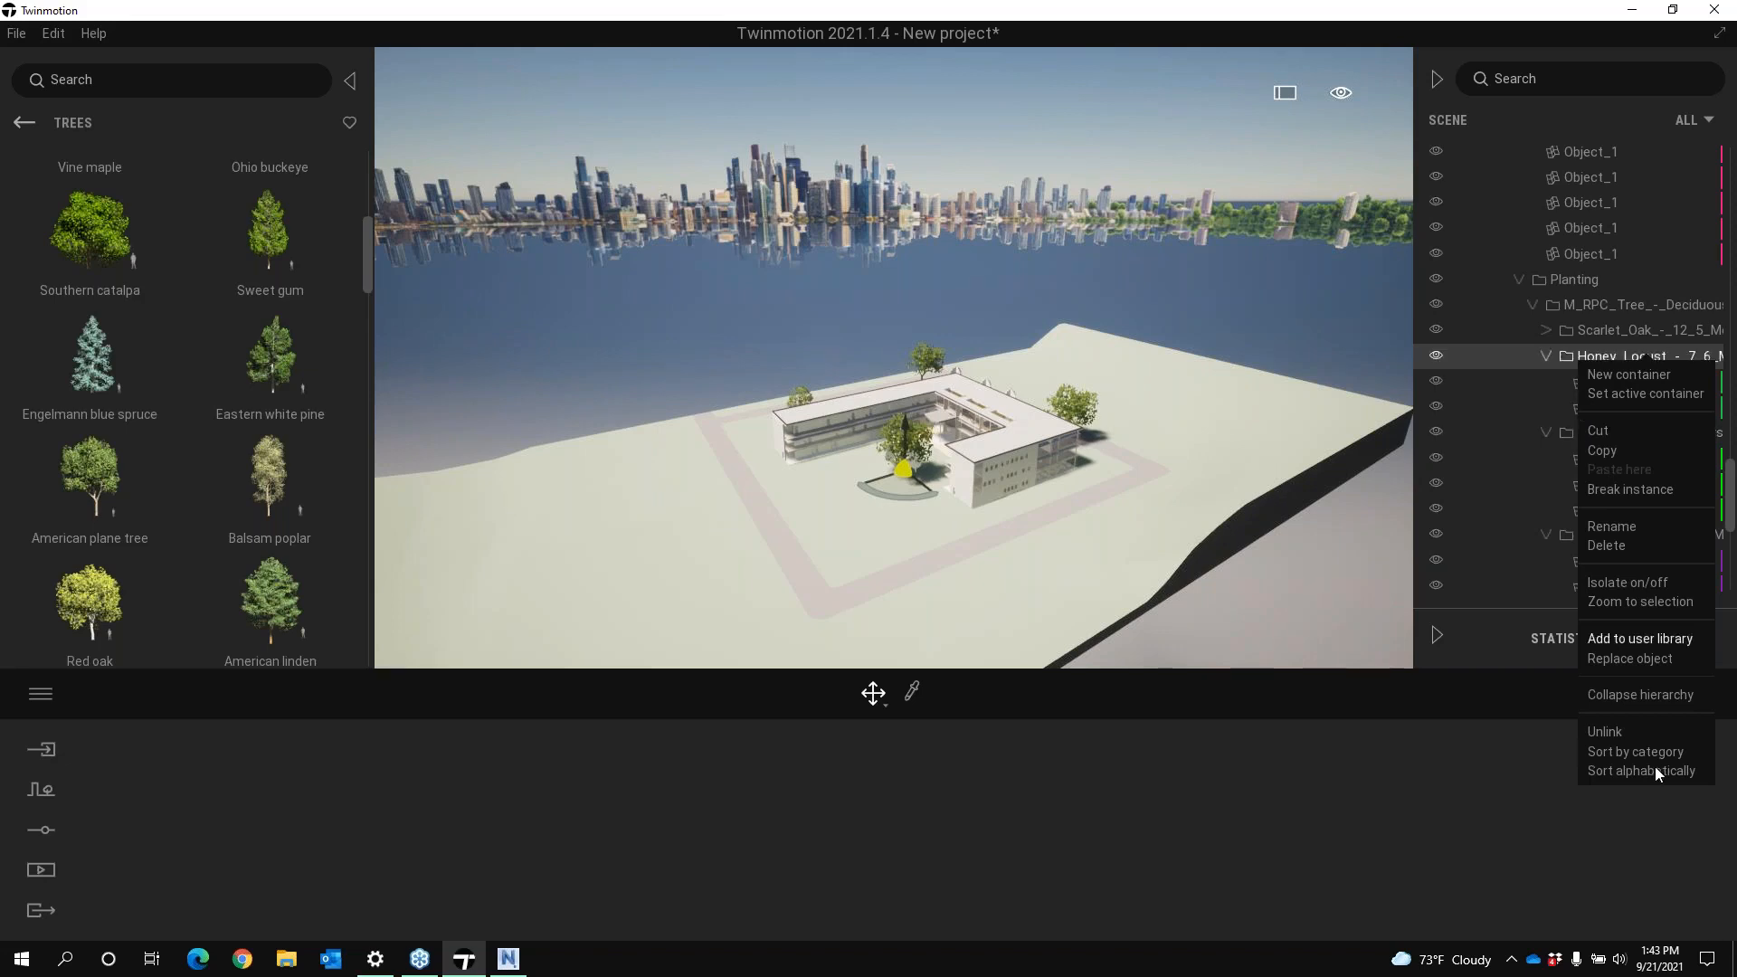
click(1630, 663)
mouse_move(265, 480)
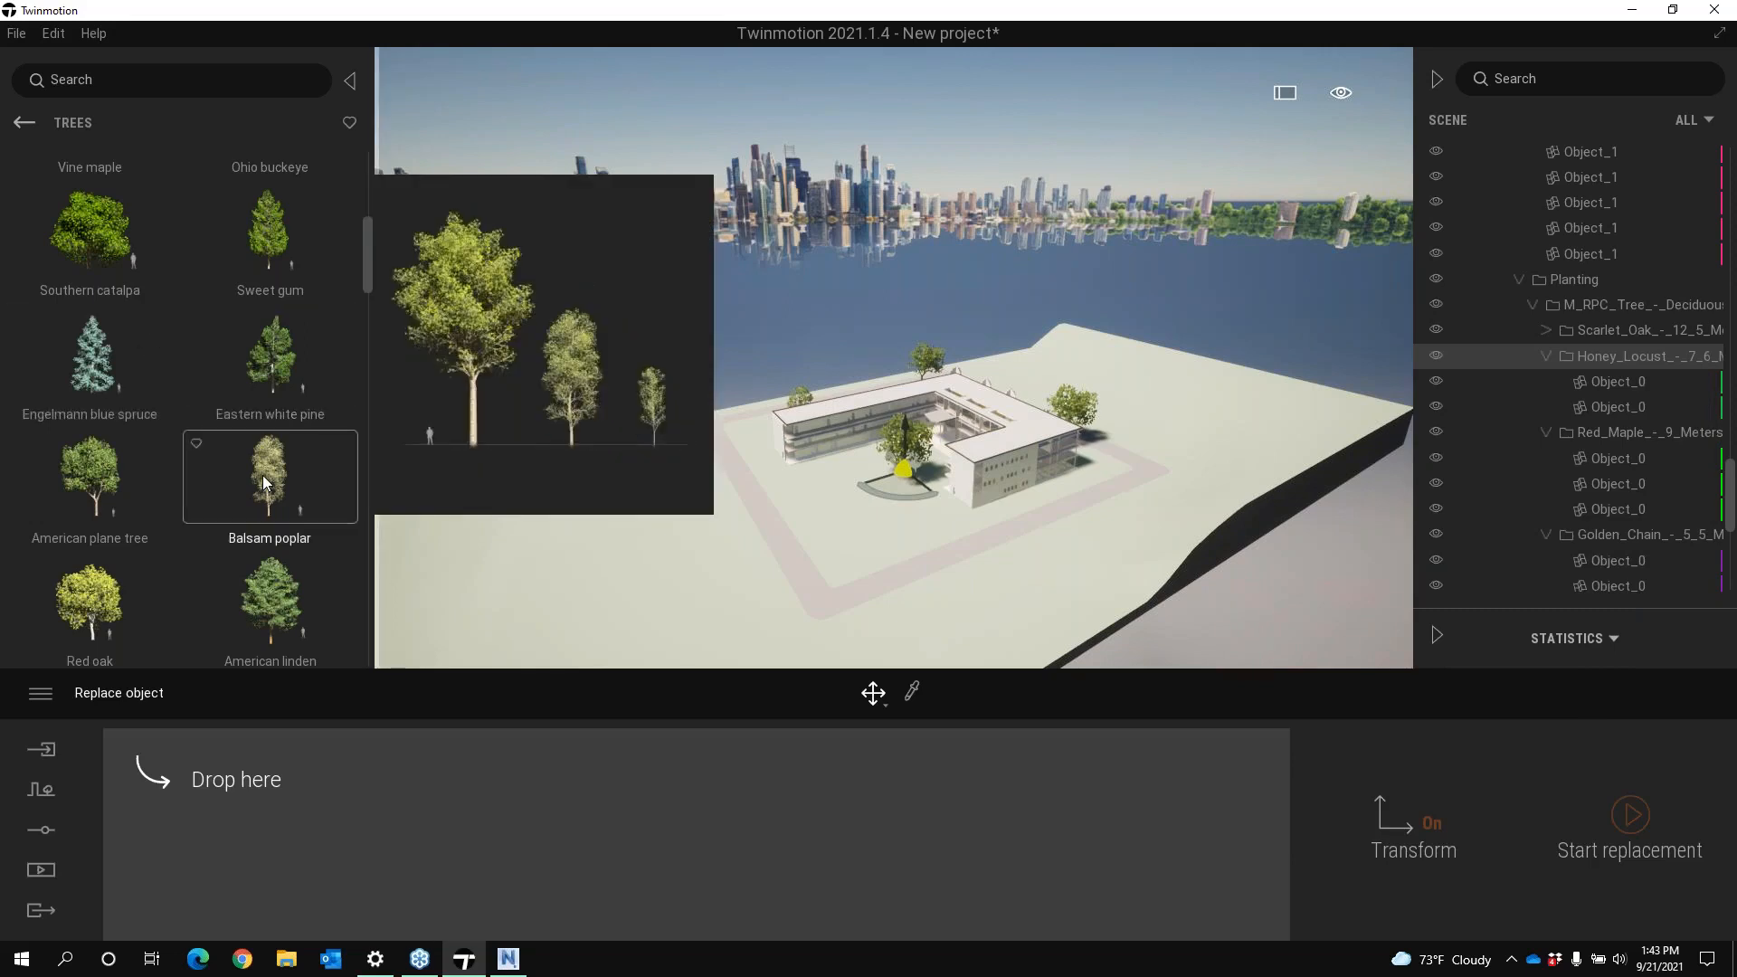
drag(262, 480, 226, 787)
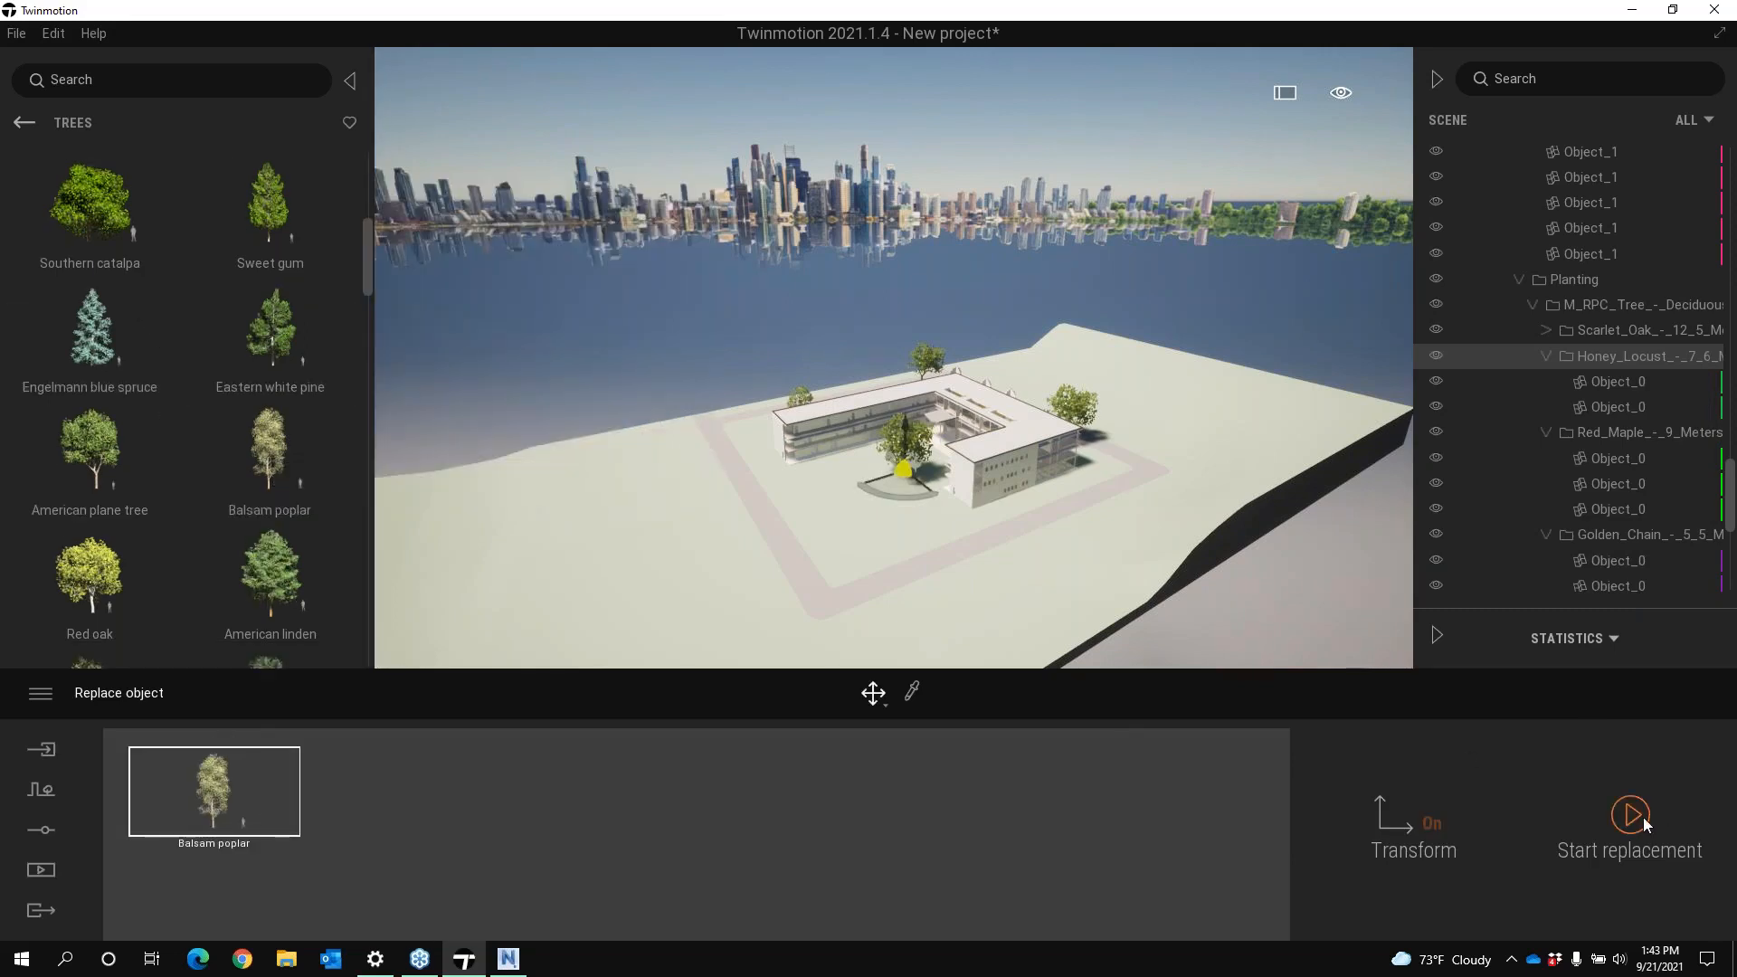
shift+middle_drag(903, 469, 507, 534)
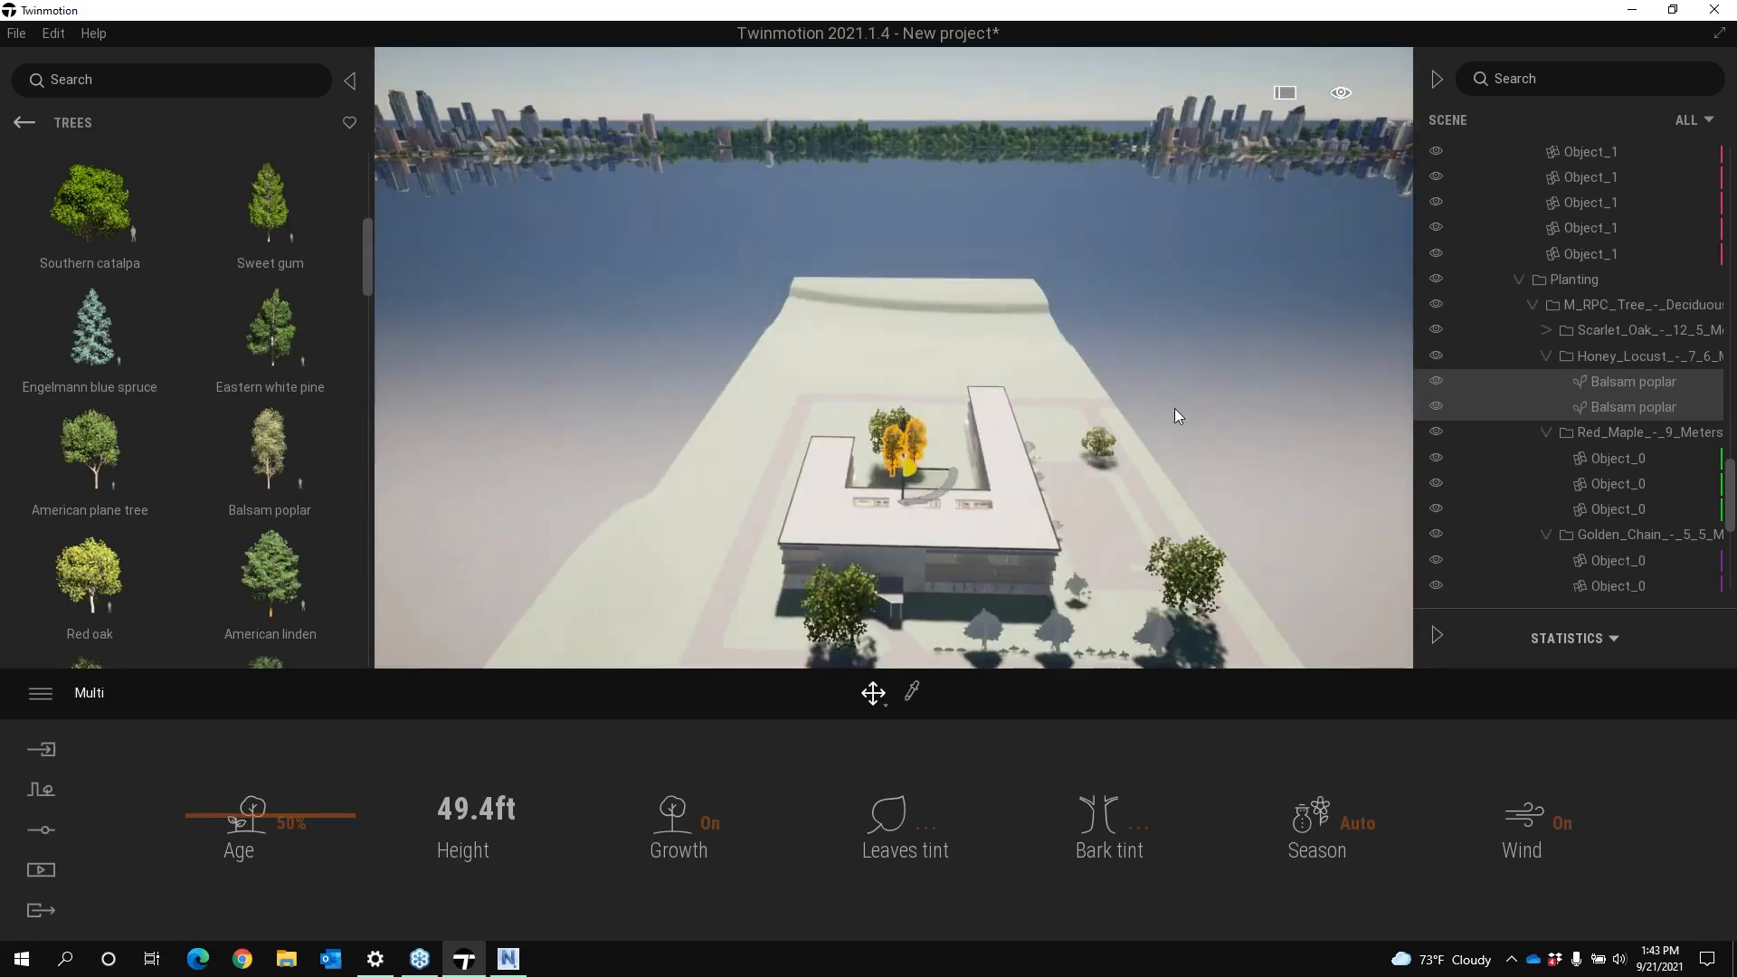
click(1171, 412)
Examine the replaced trees around the building from several viewpoints
shift+middle_drag(840, 548, 1023, 475)
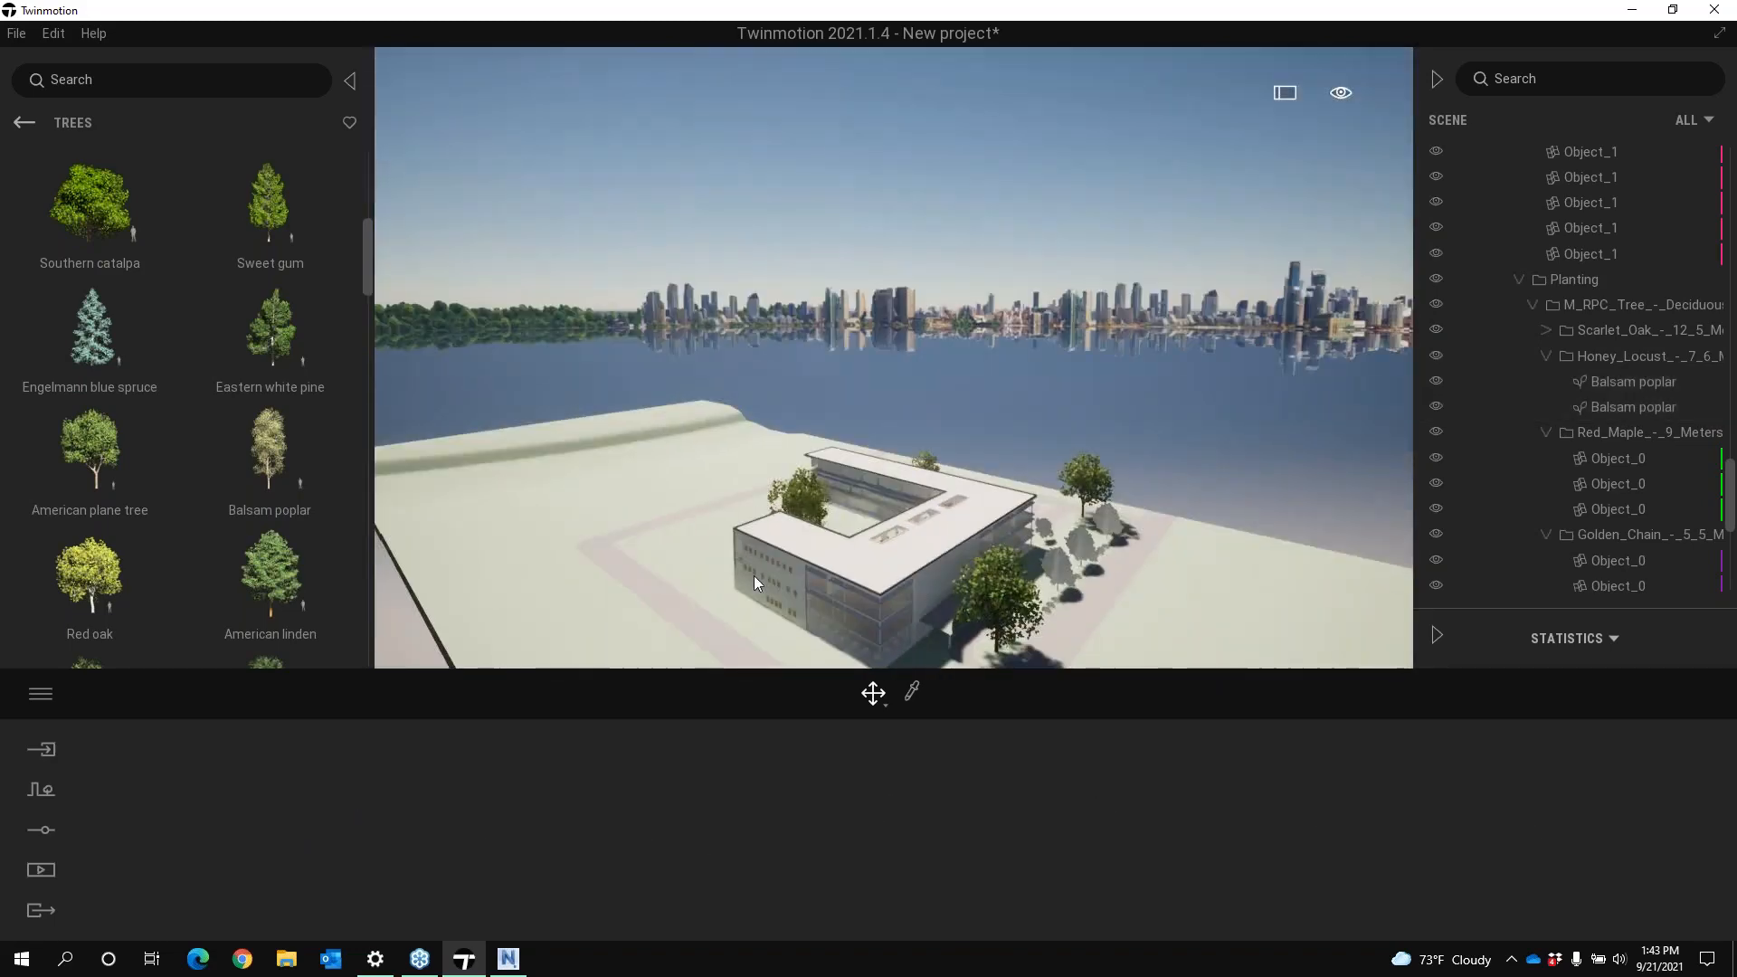
shift+middle_drag(753, 575, 1126, 623)
shift+middle_drag(617, 552, 778, 544)
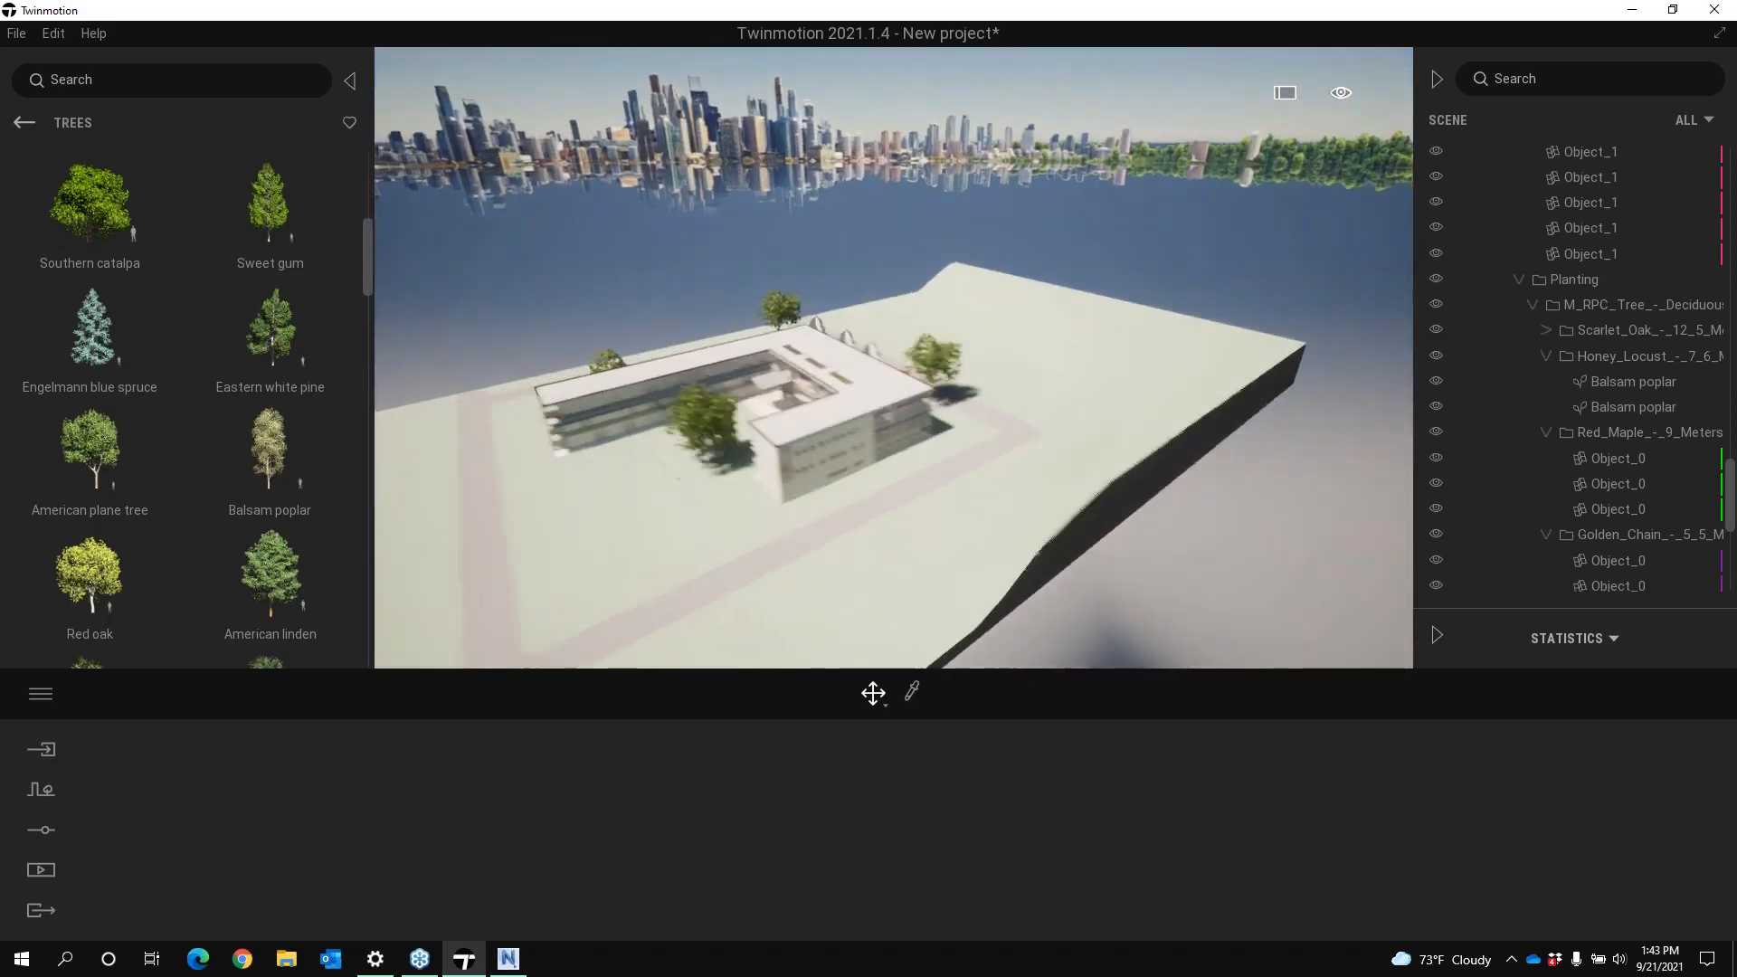
middle_drag(543, 515, 655, 512)
shift+middle_drag(814, 561, 816, 493)
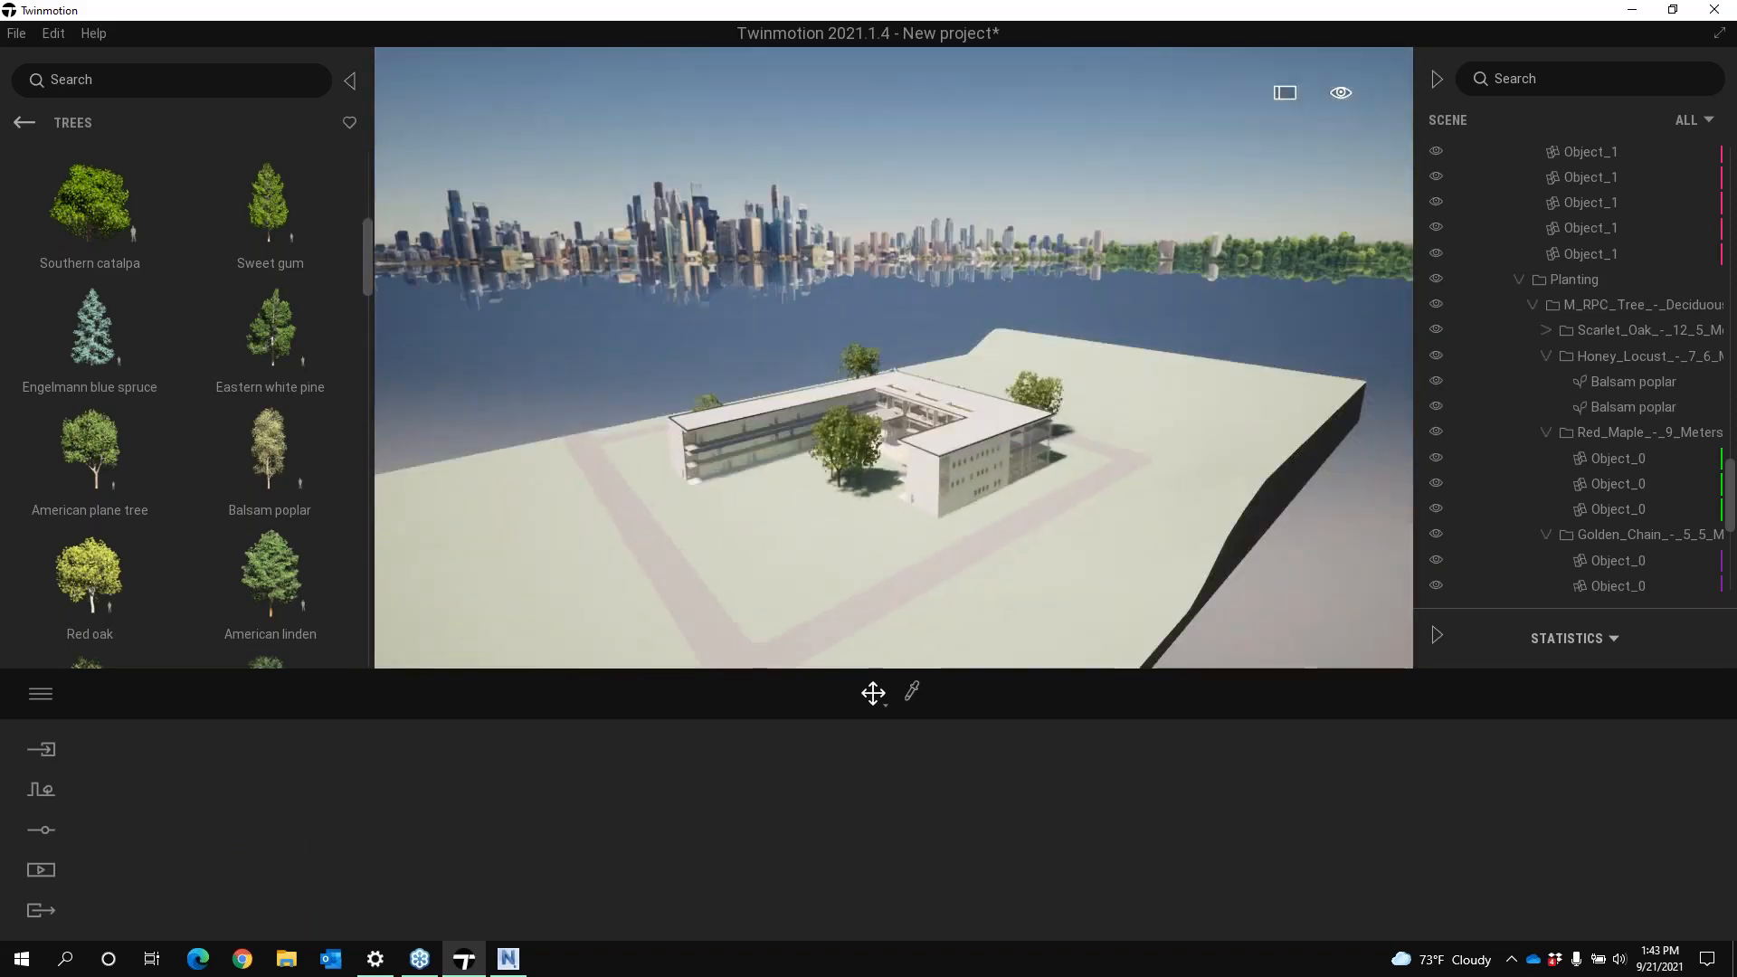
scroll(957, 486, up, 2)
shift+middle_drag(973, 541, 981, 604)
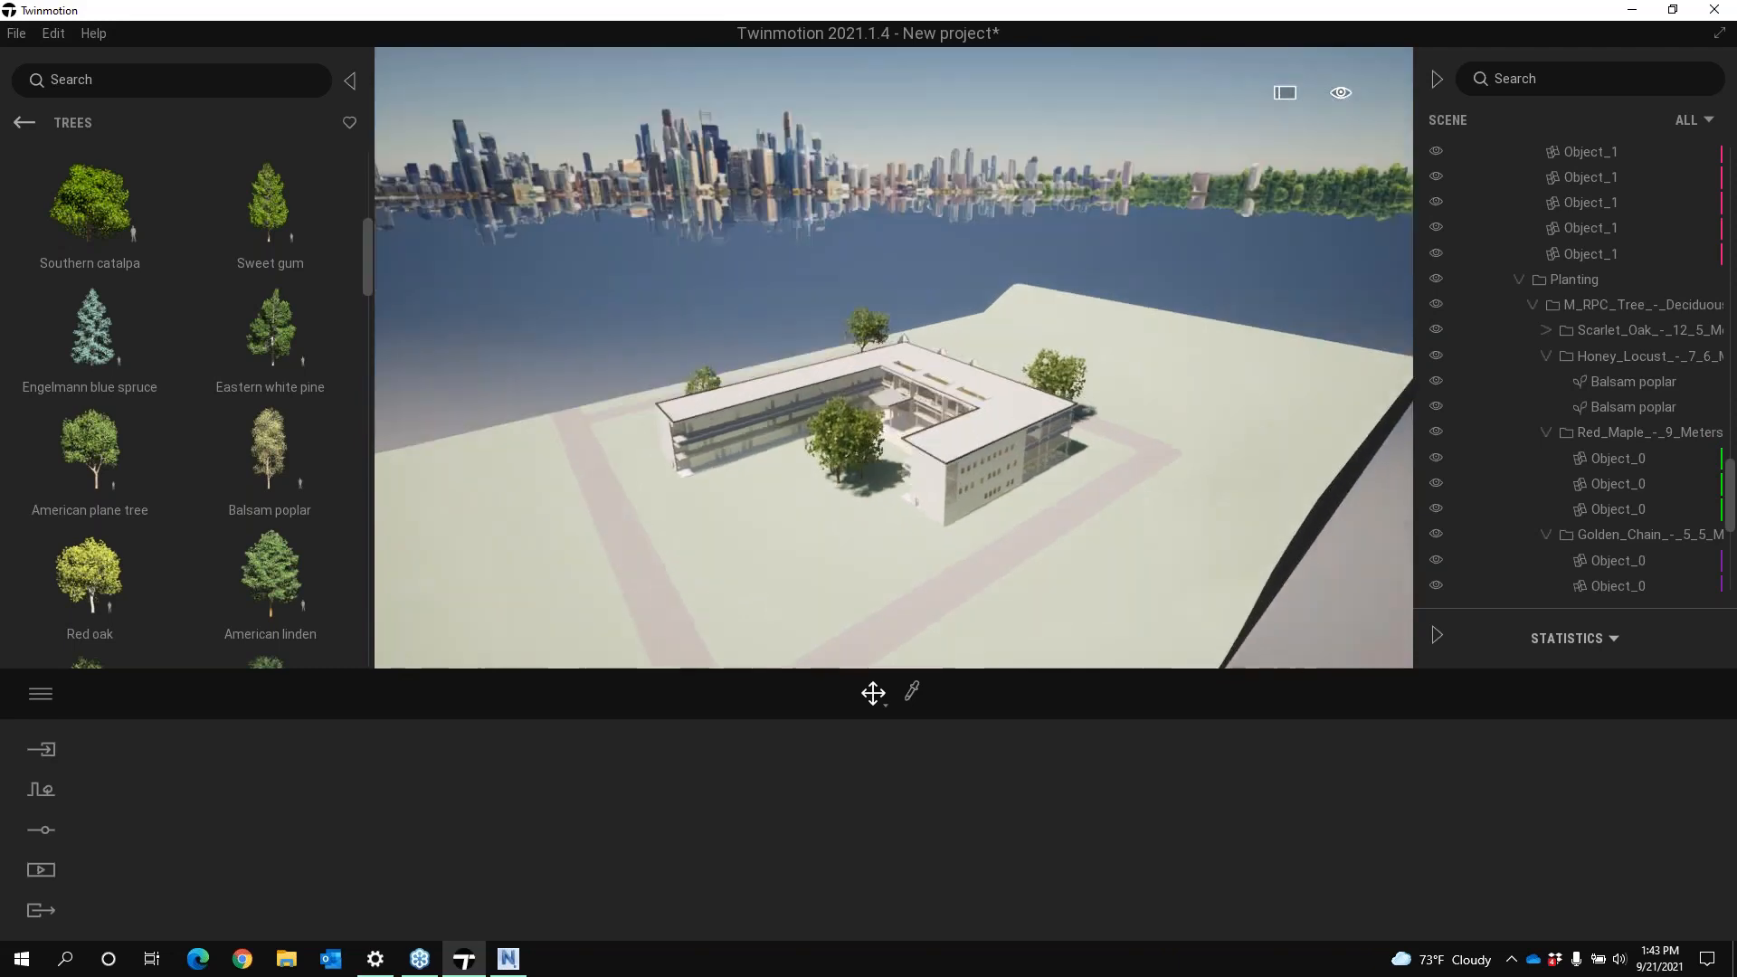
shift+middle_drag(970, 537, 952, 565)
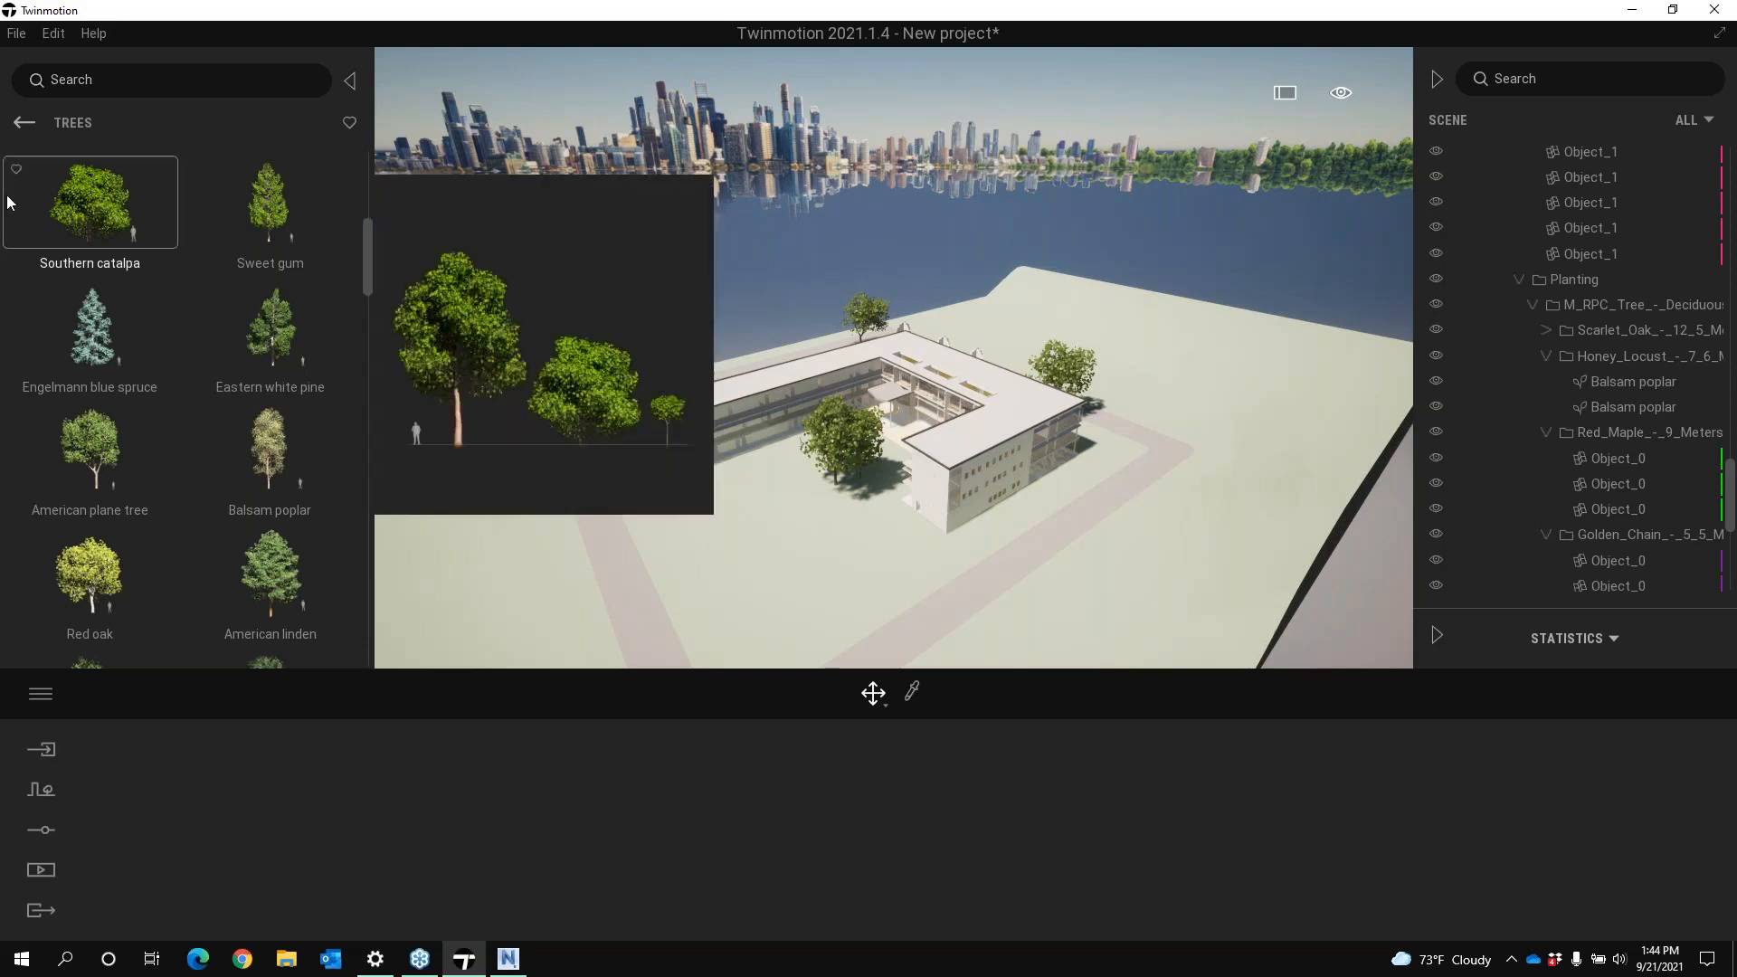
Open the library's Lights collection and collapse the Planting folder in the scene hierarchy
click(24, 122)
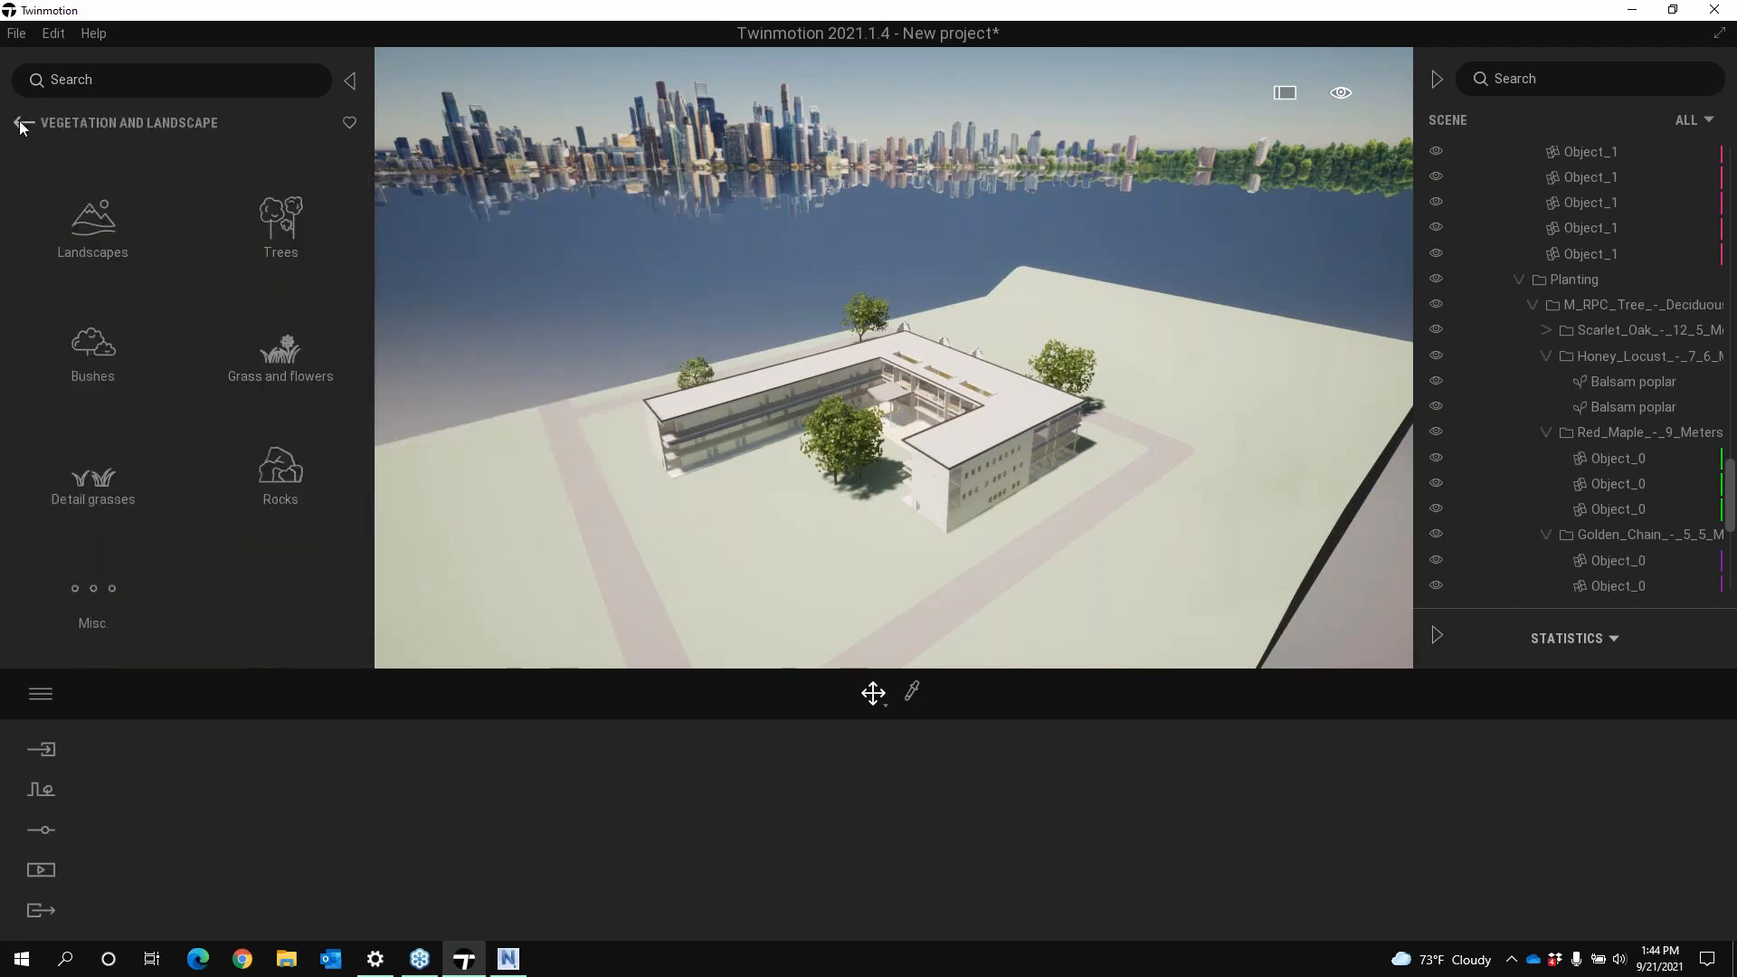
click(20, 122)
click(268, 378)
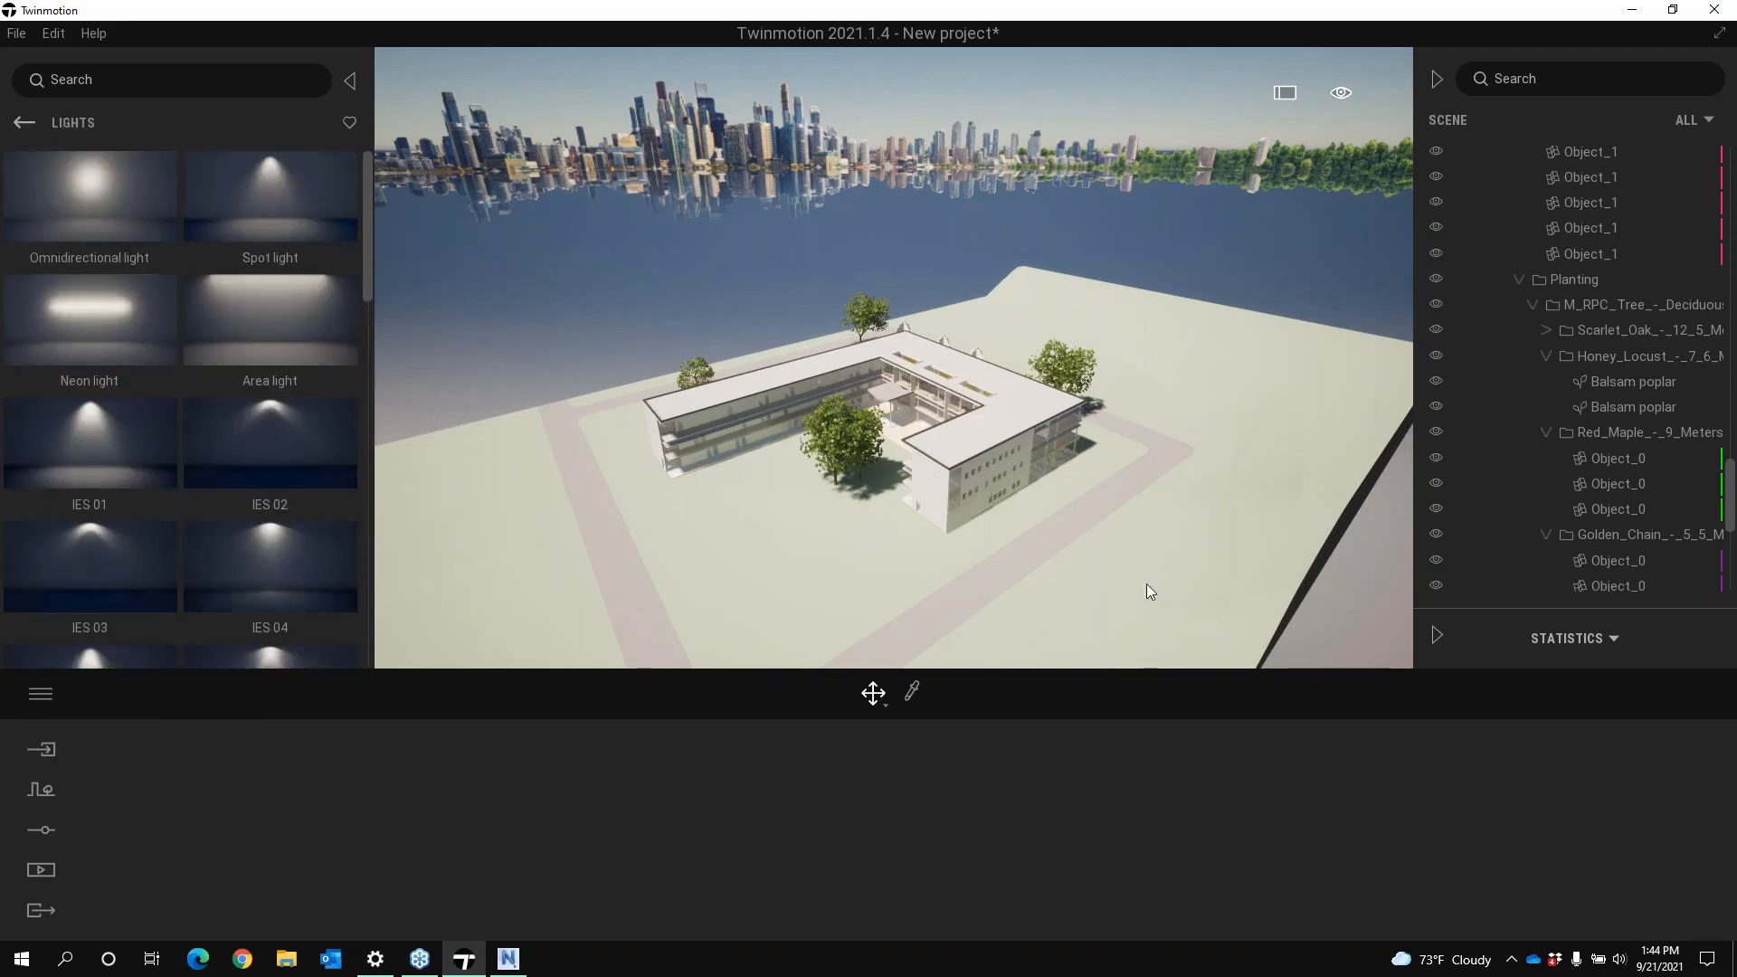
mouse_move(1147, 584)
middle_down()
mouse_move(1008, 546)
mouse_move(1174, 567)
middle_up()
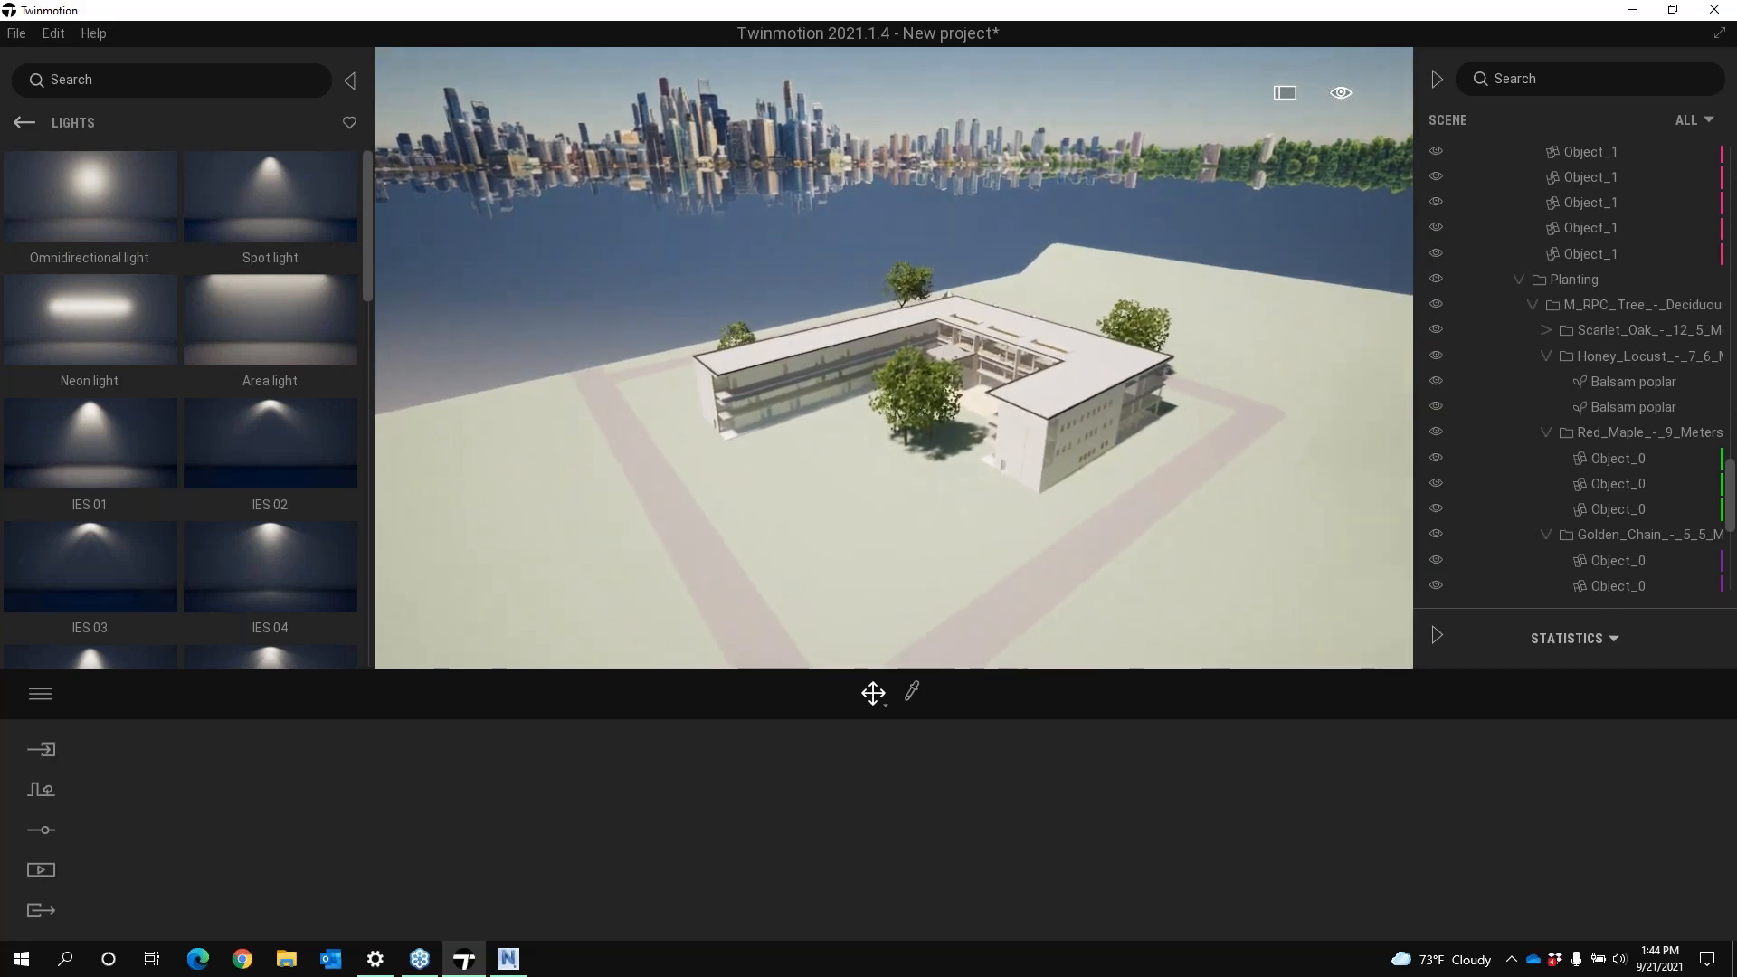
middle_drag(1054, 398, 1147, 411)
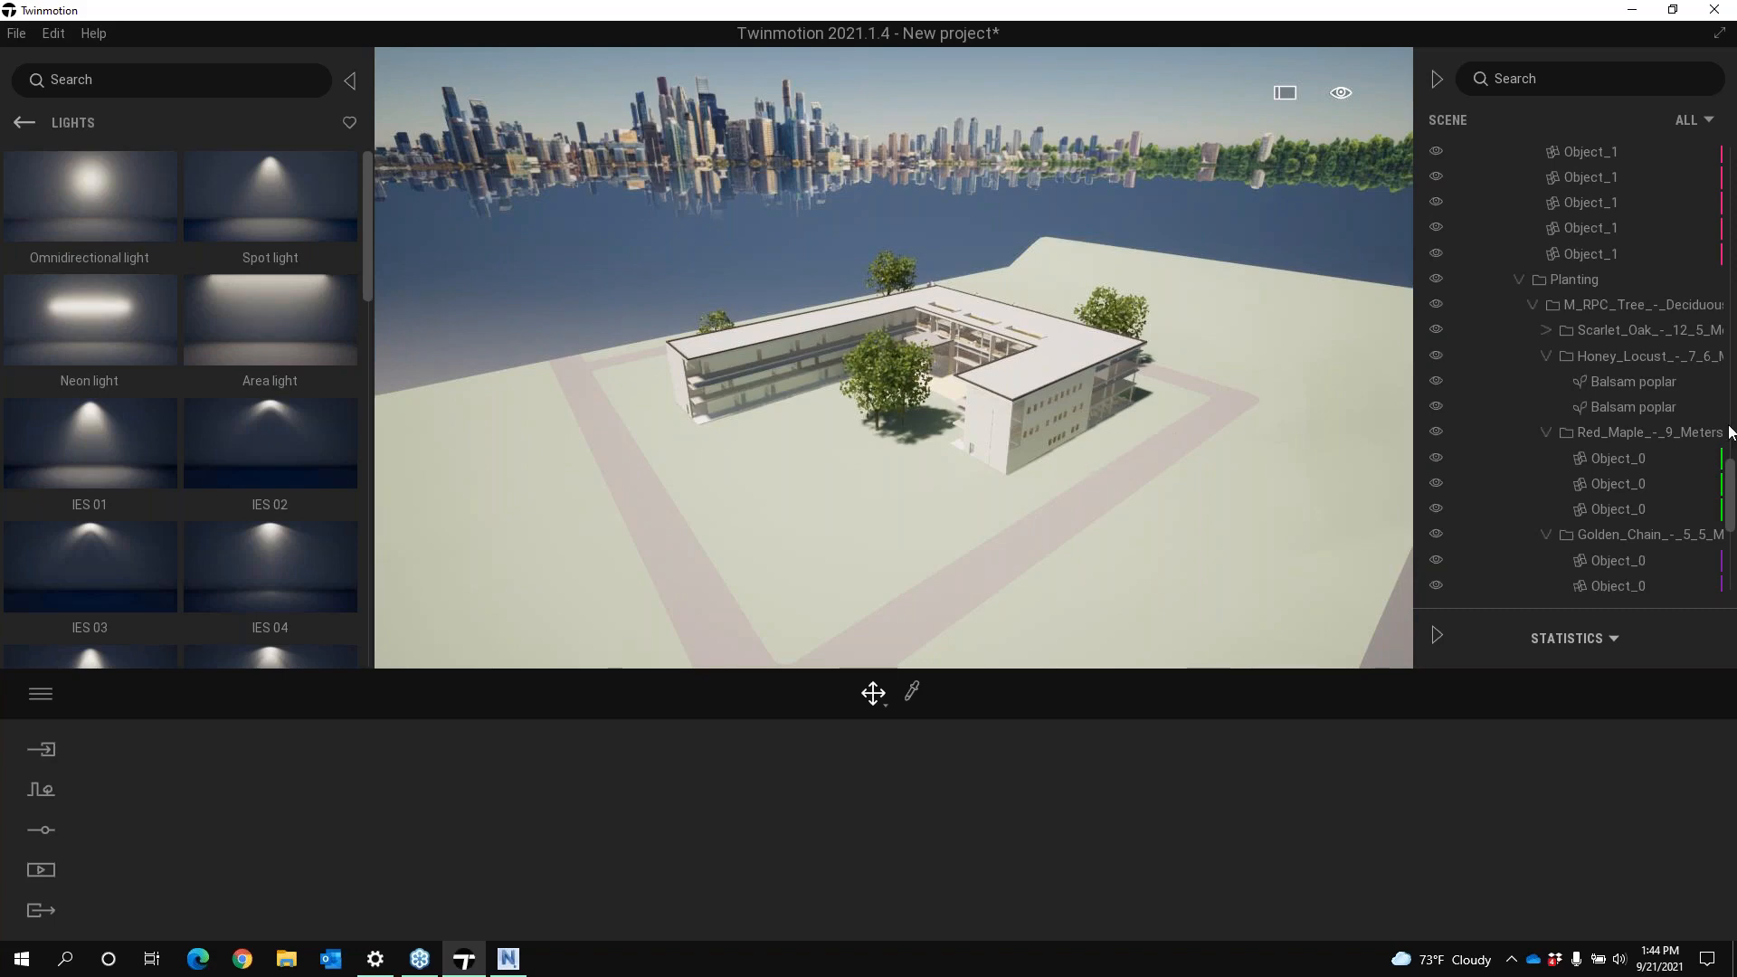
click(1519, 280)
Switch to Navisworks, close the Datasmith export window and merge the cache file RME_Advanced Project_Lighting.nwc into the model
click(508, 959)
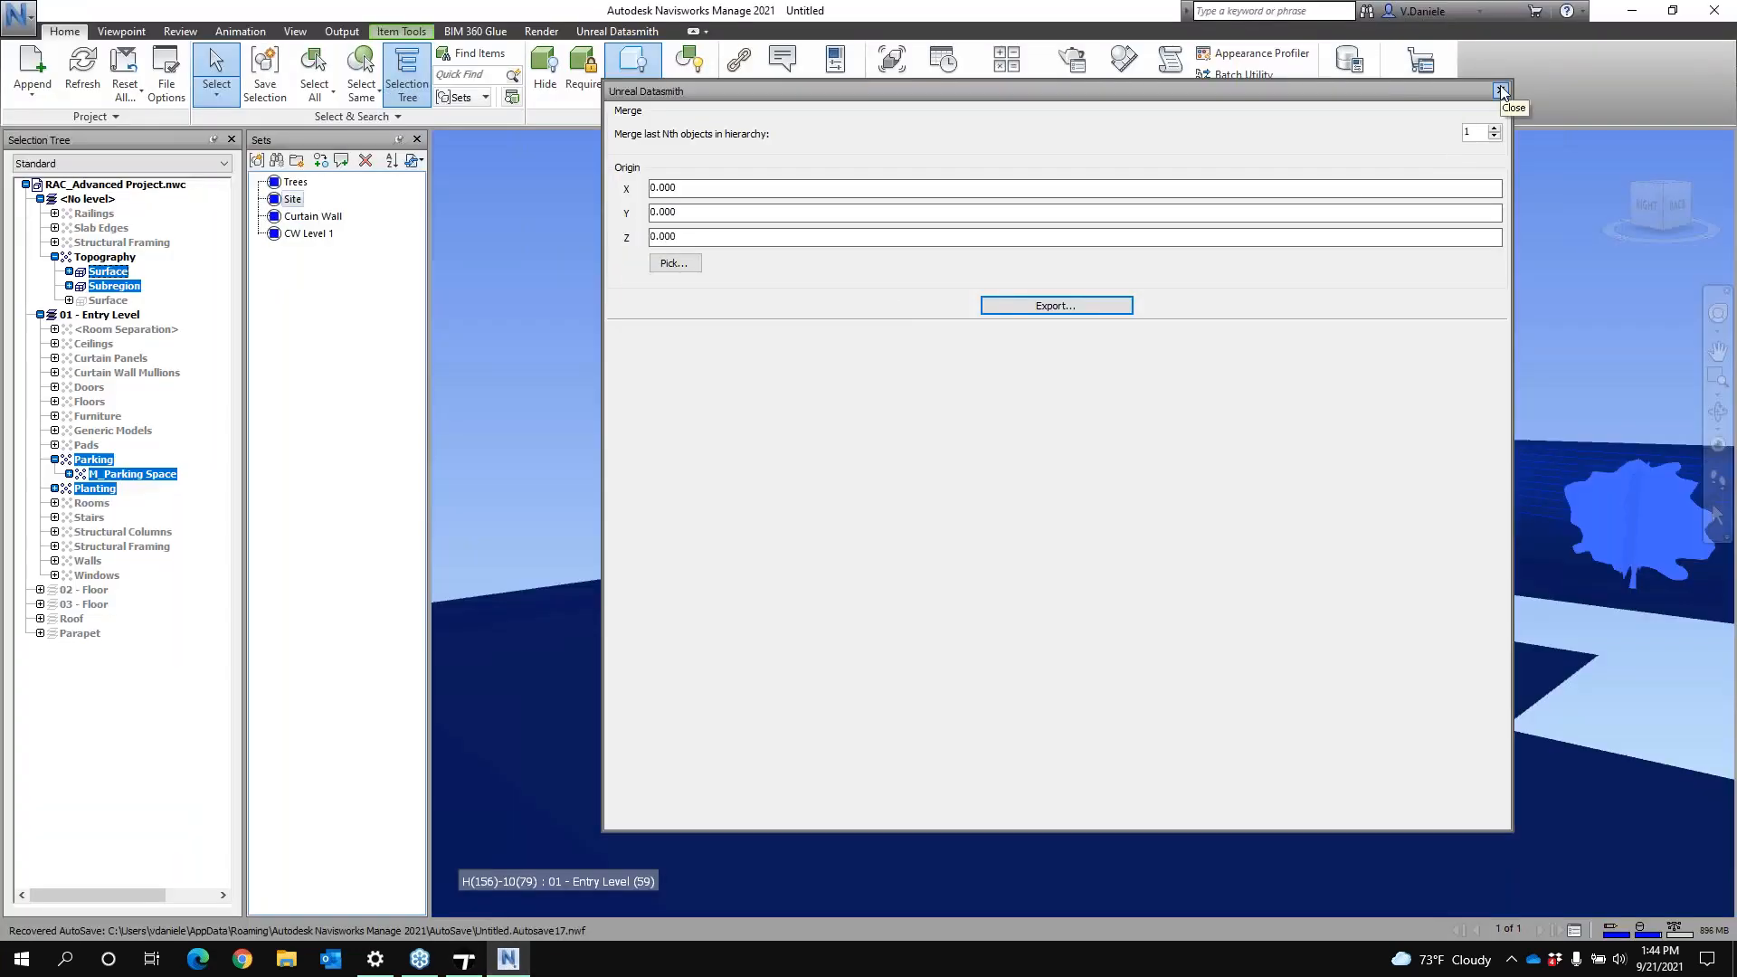
click(1501, 91)
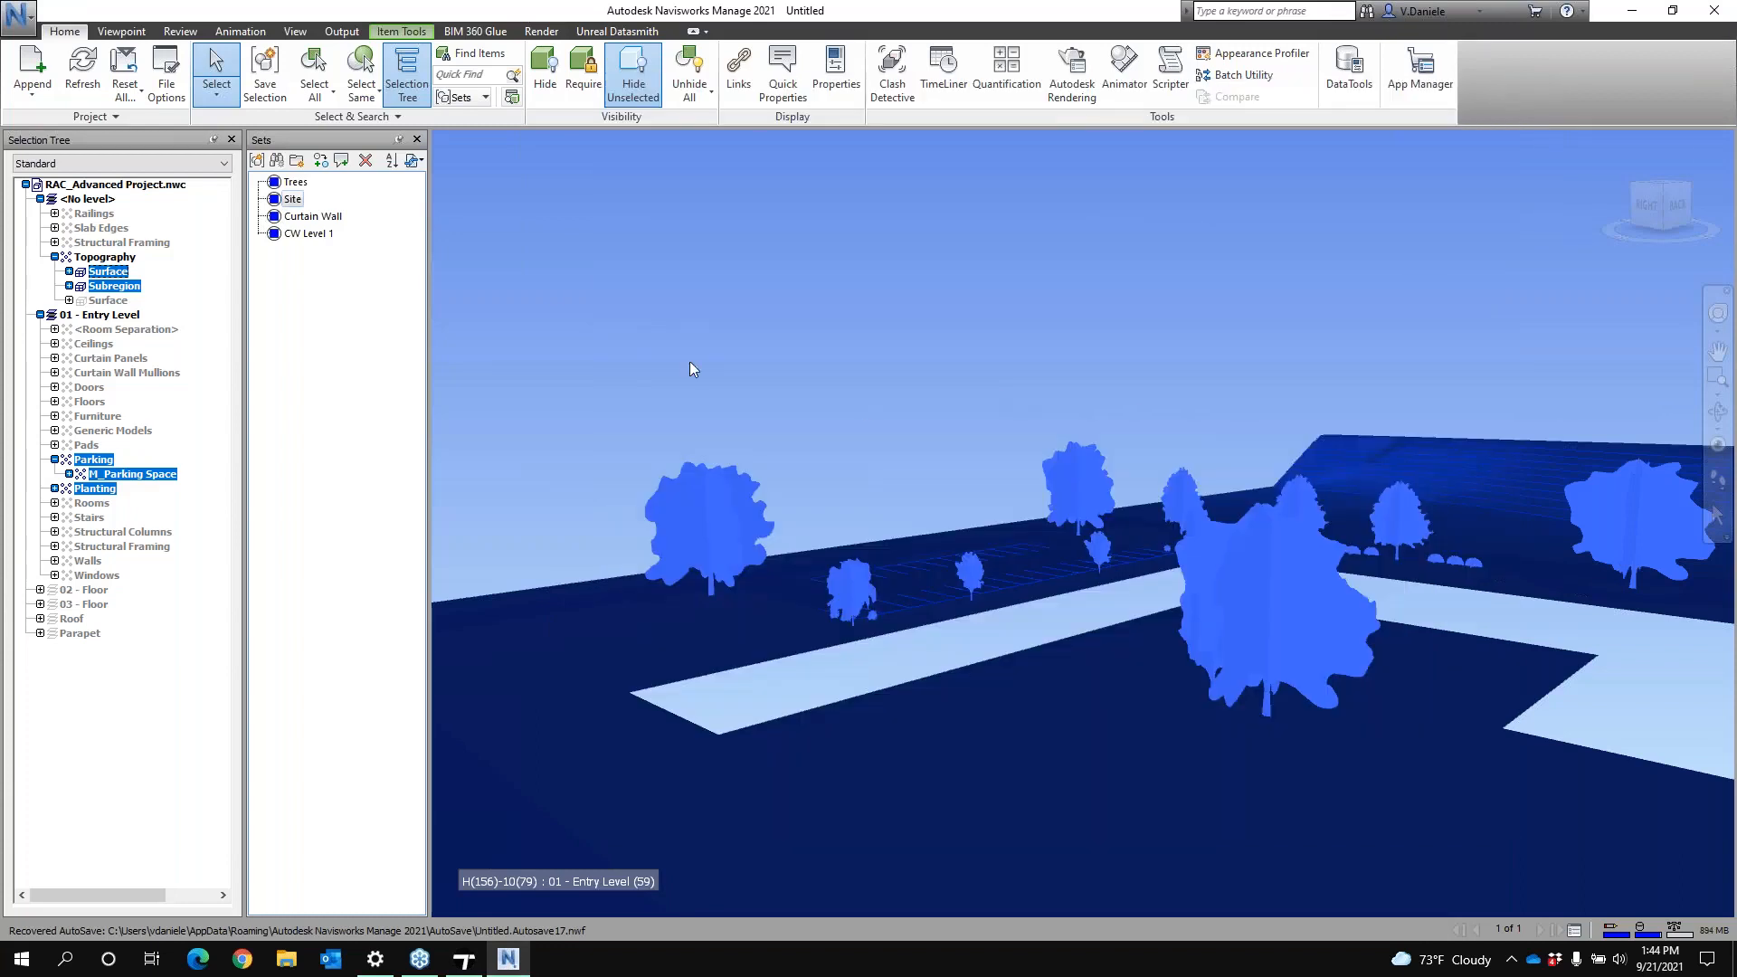
click(32, 93)
click(45, 164)
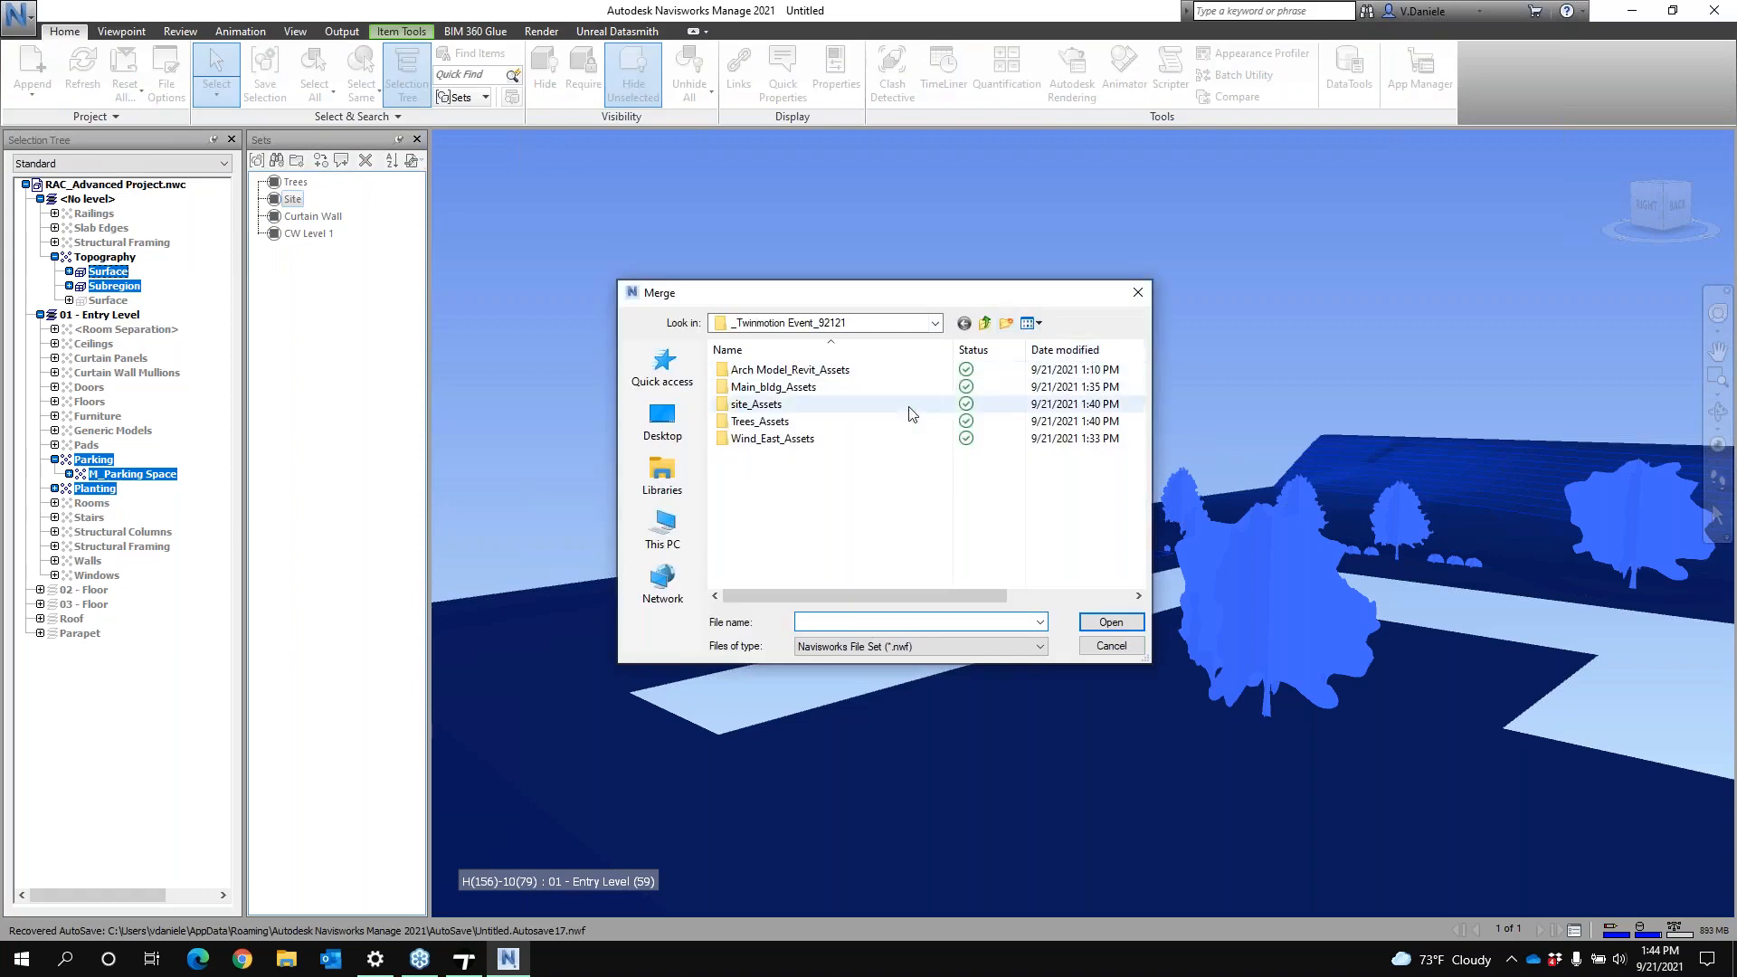
click(1013, 646)
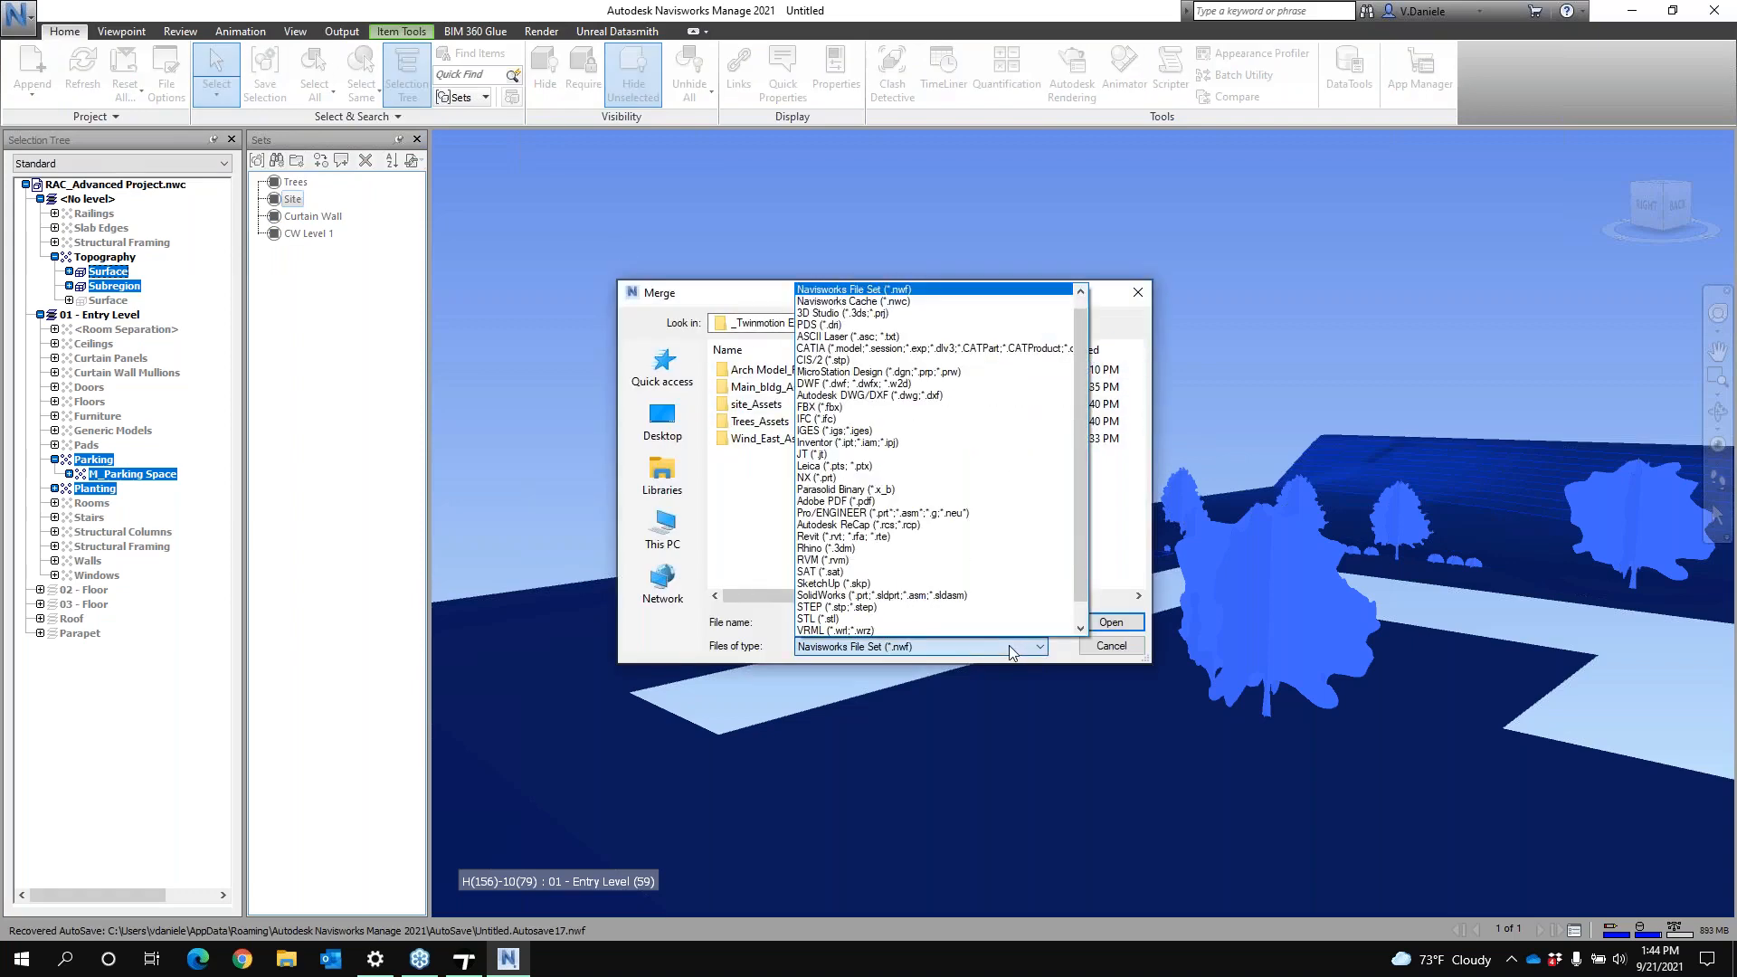
click(894, 324)
click(846, 568)
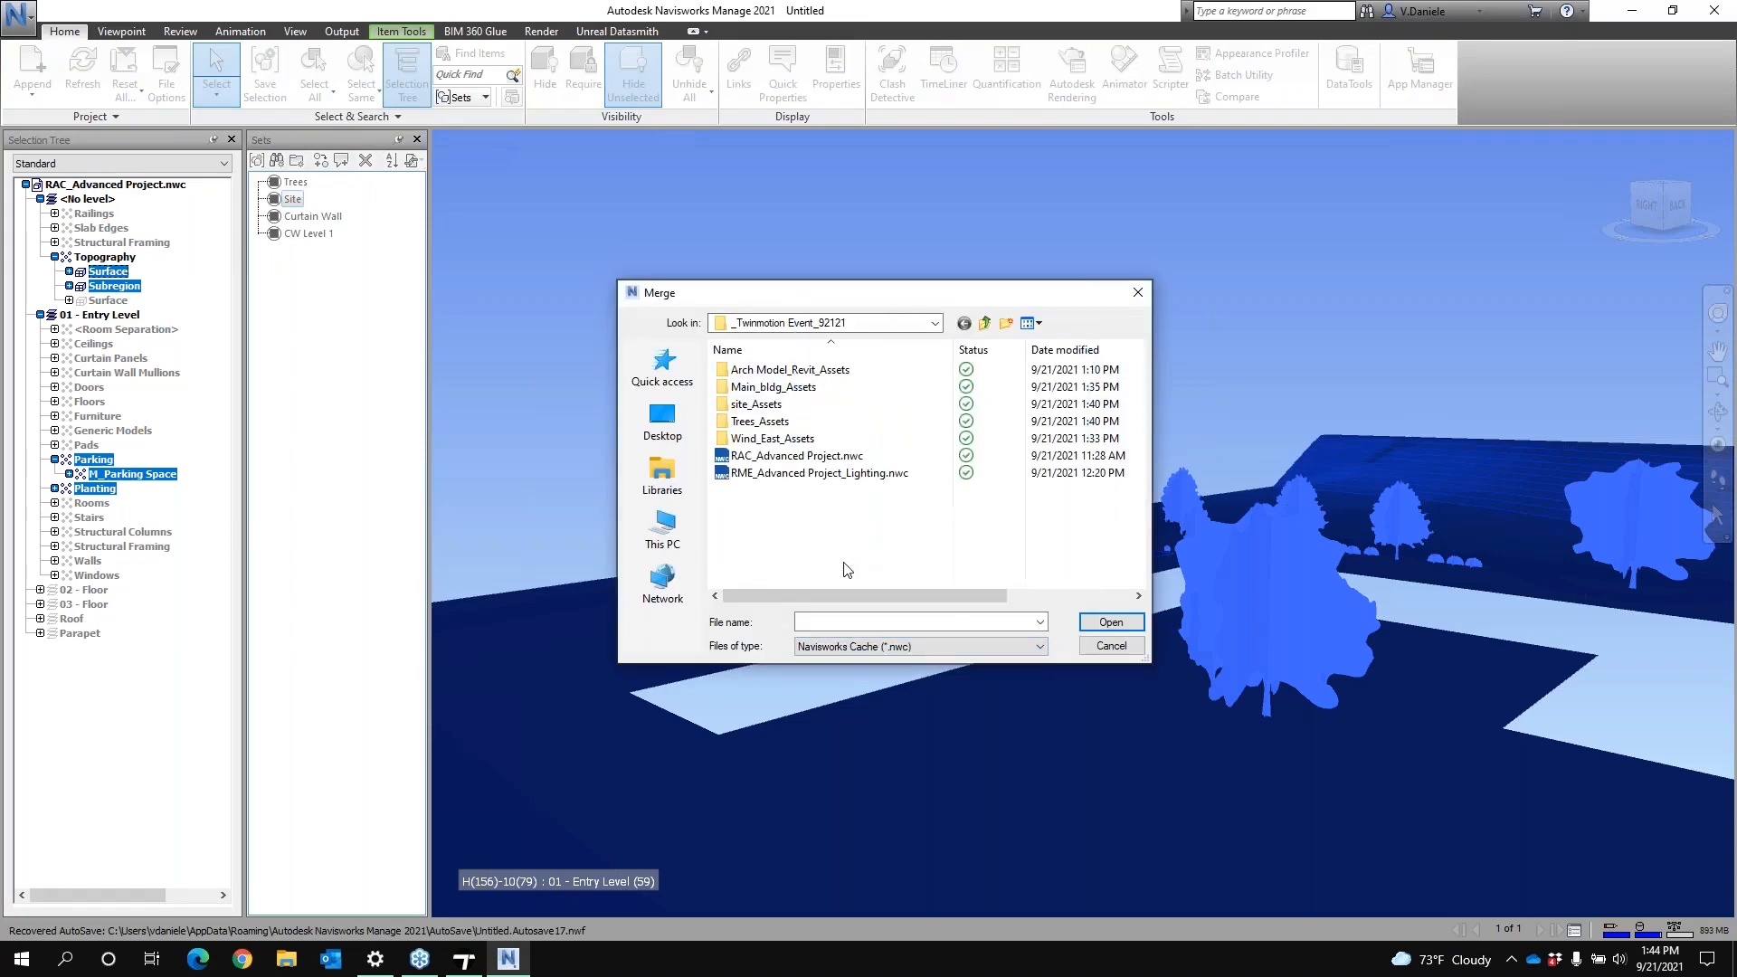
click(846, 473)
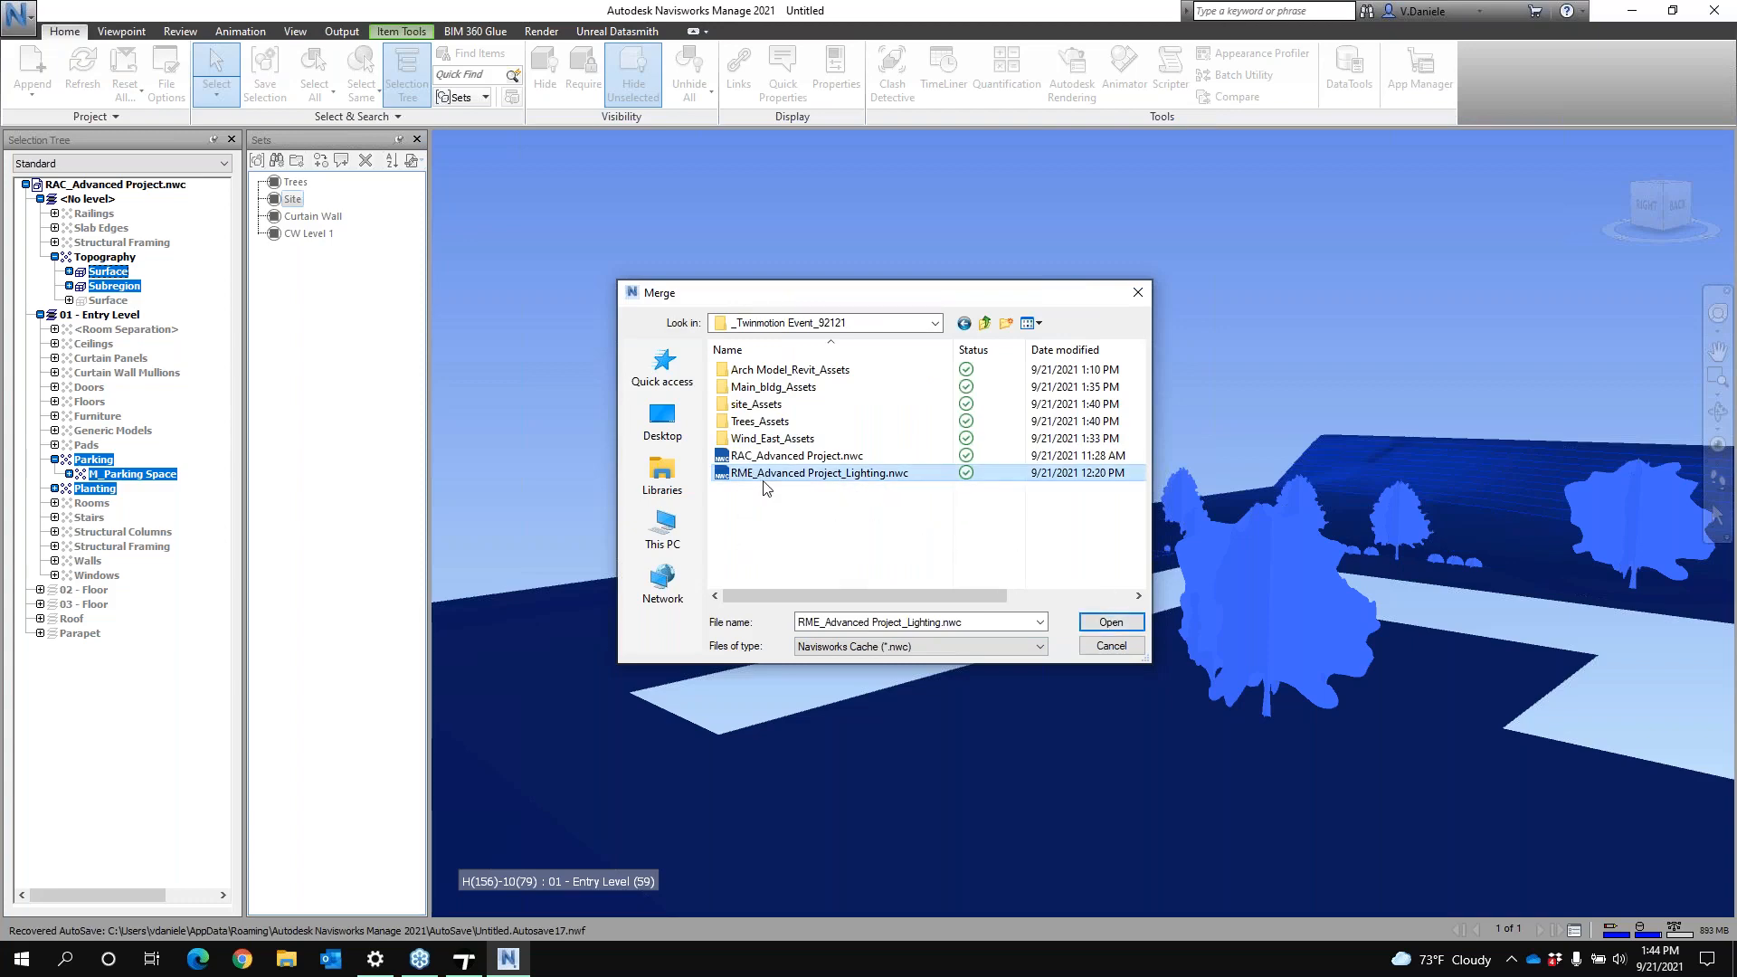
click(1111, 622)
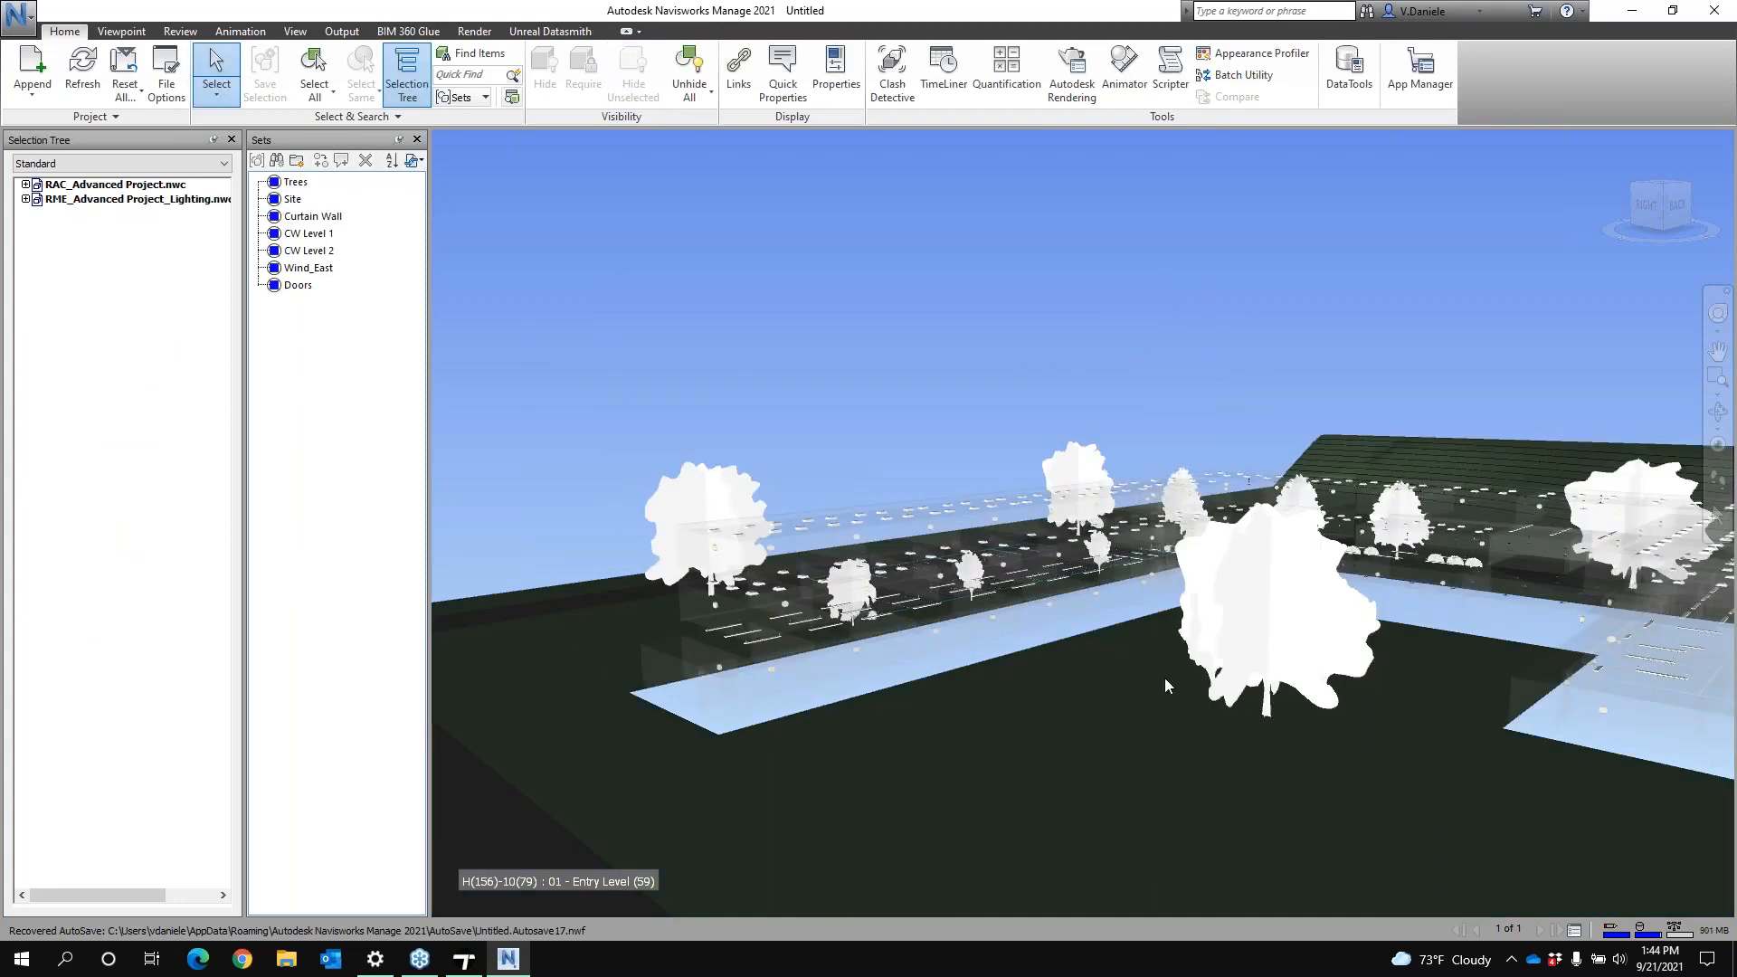
Hide the Rooms category on Level 3 of the merged lighting model
shift+middle_drag(1079, 686, 1090, 725)
scroll(754, 543, up, 2)
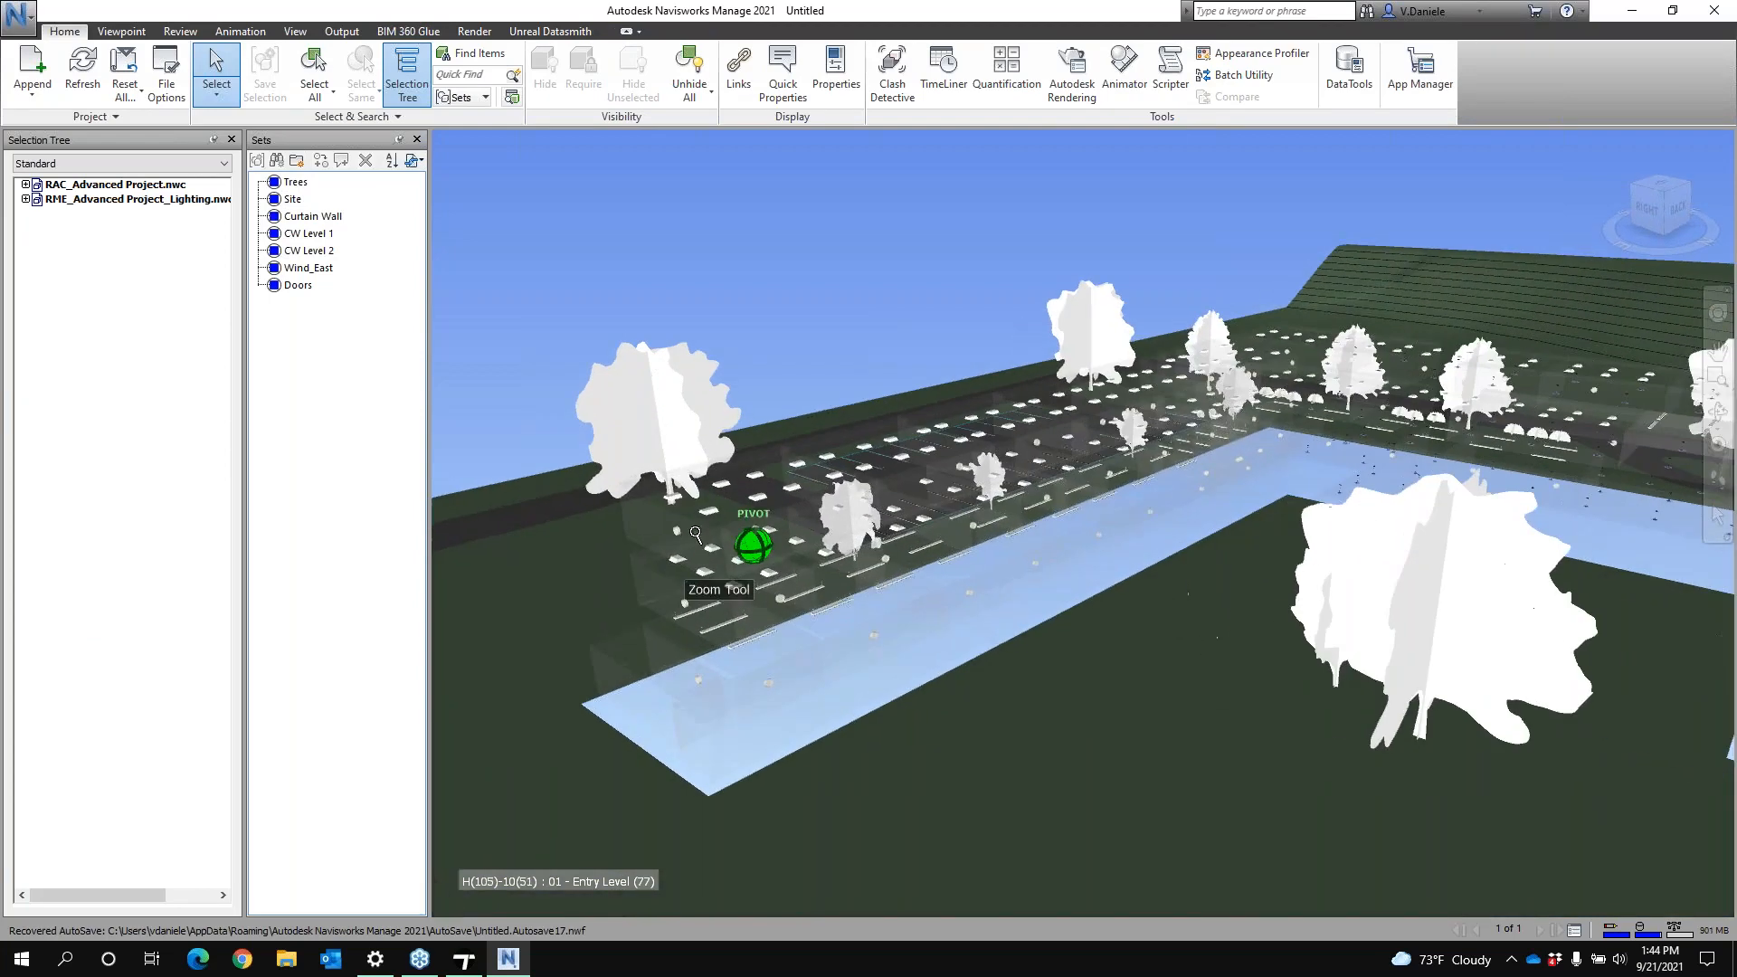
click(674, 529)
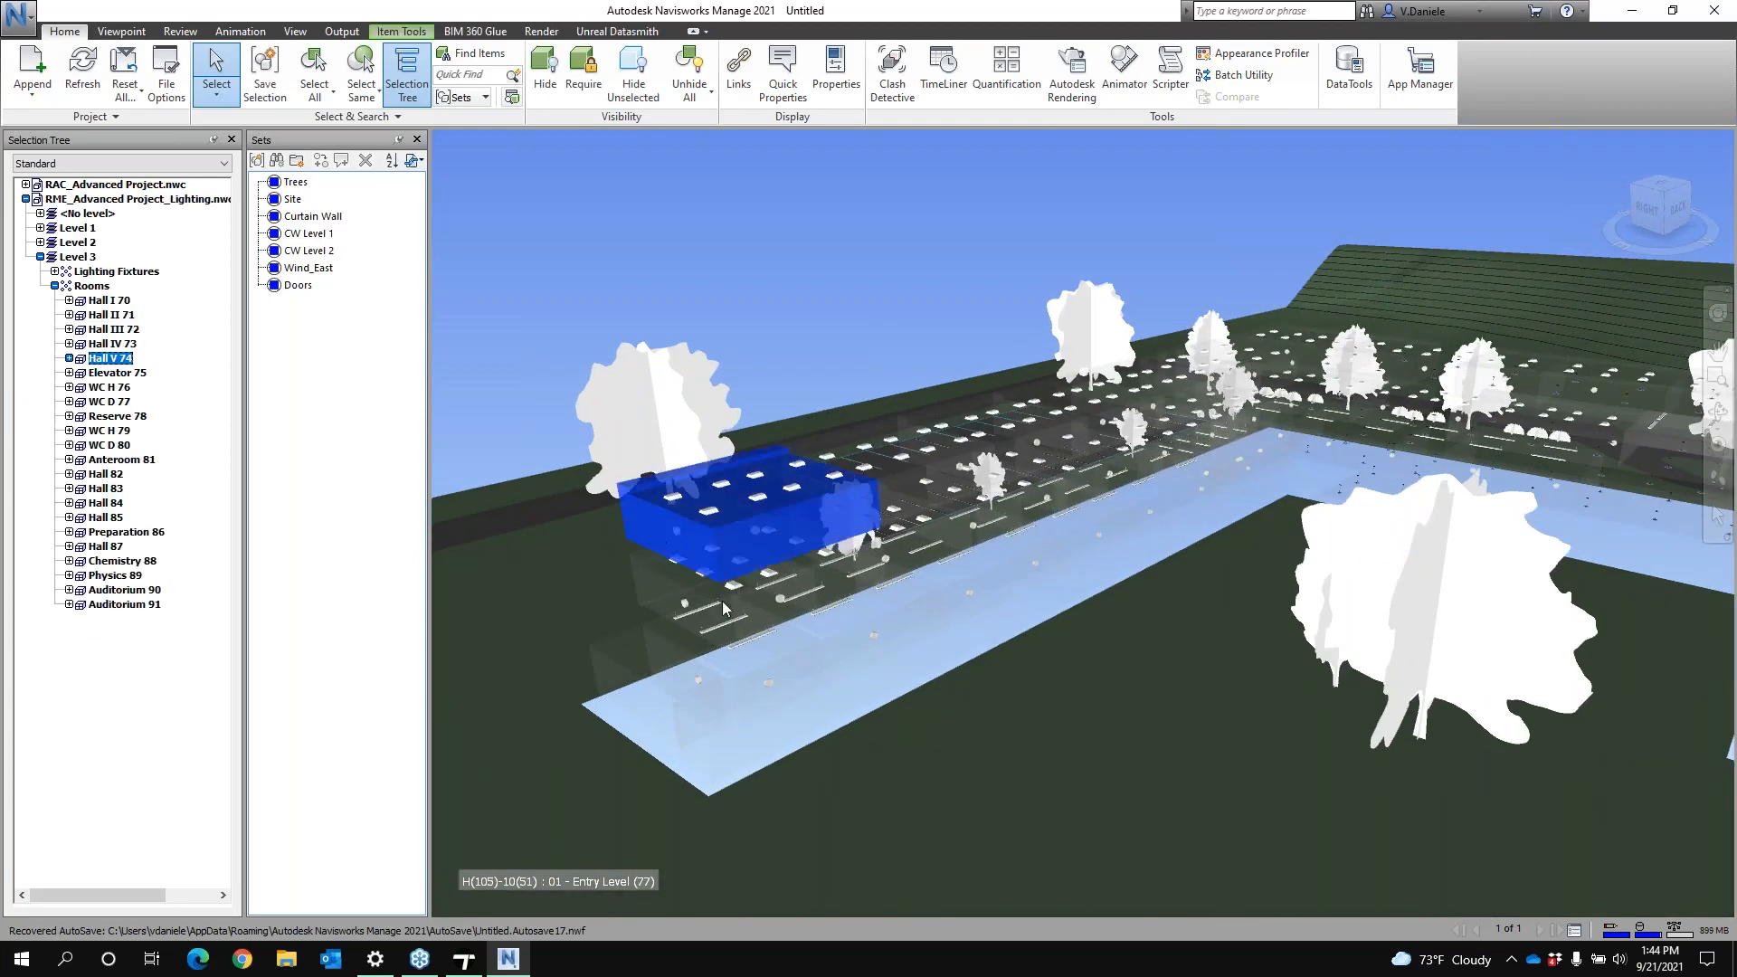
click(915, 500)
click(733, 568)
middle_drag(997, 725, 979, 620)
scroll(981, 638, down, 4)
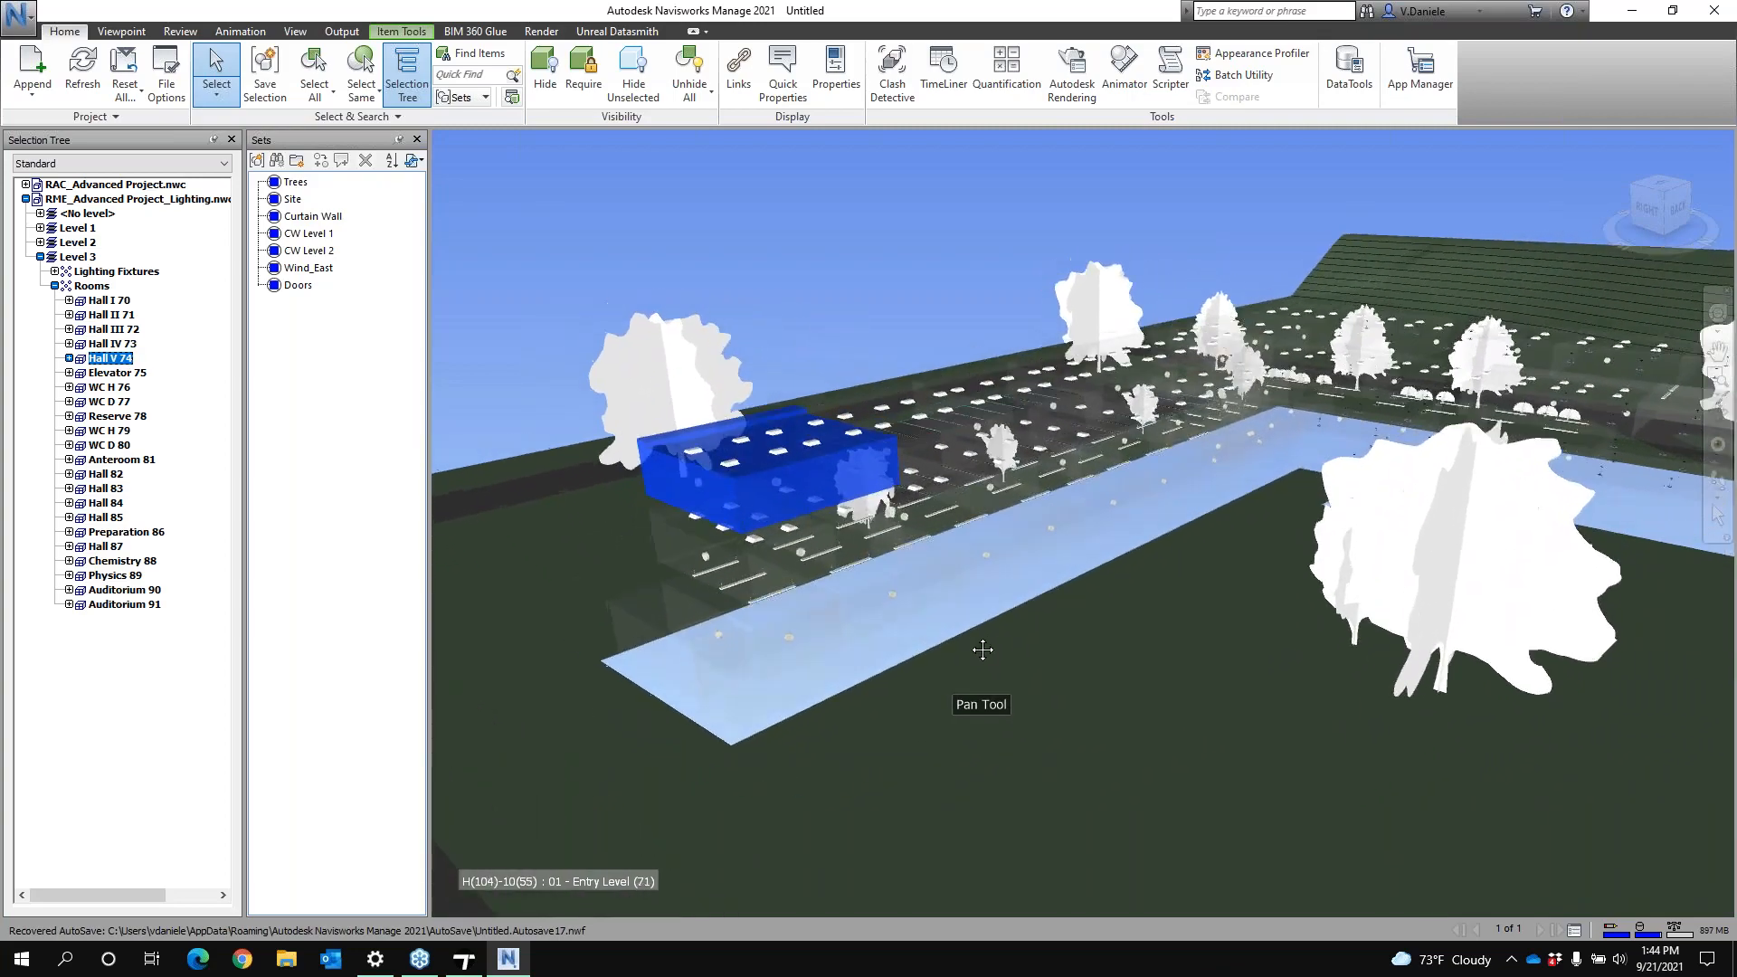
click(962, 522)
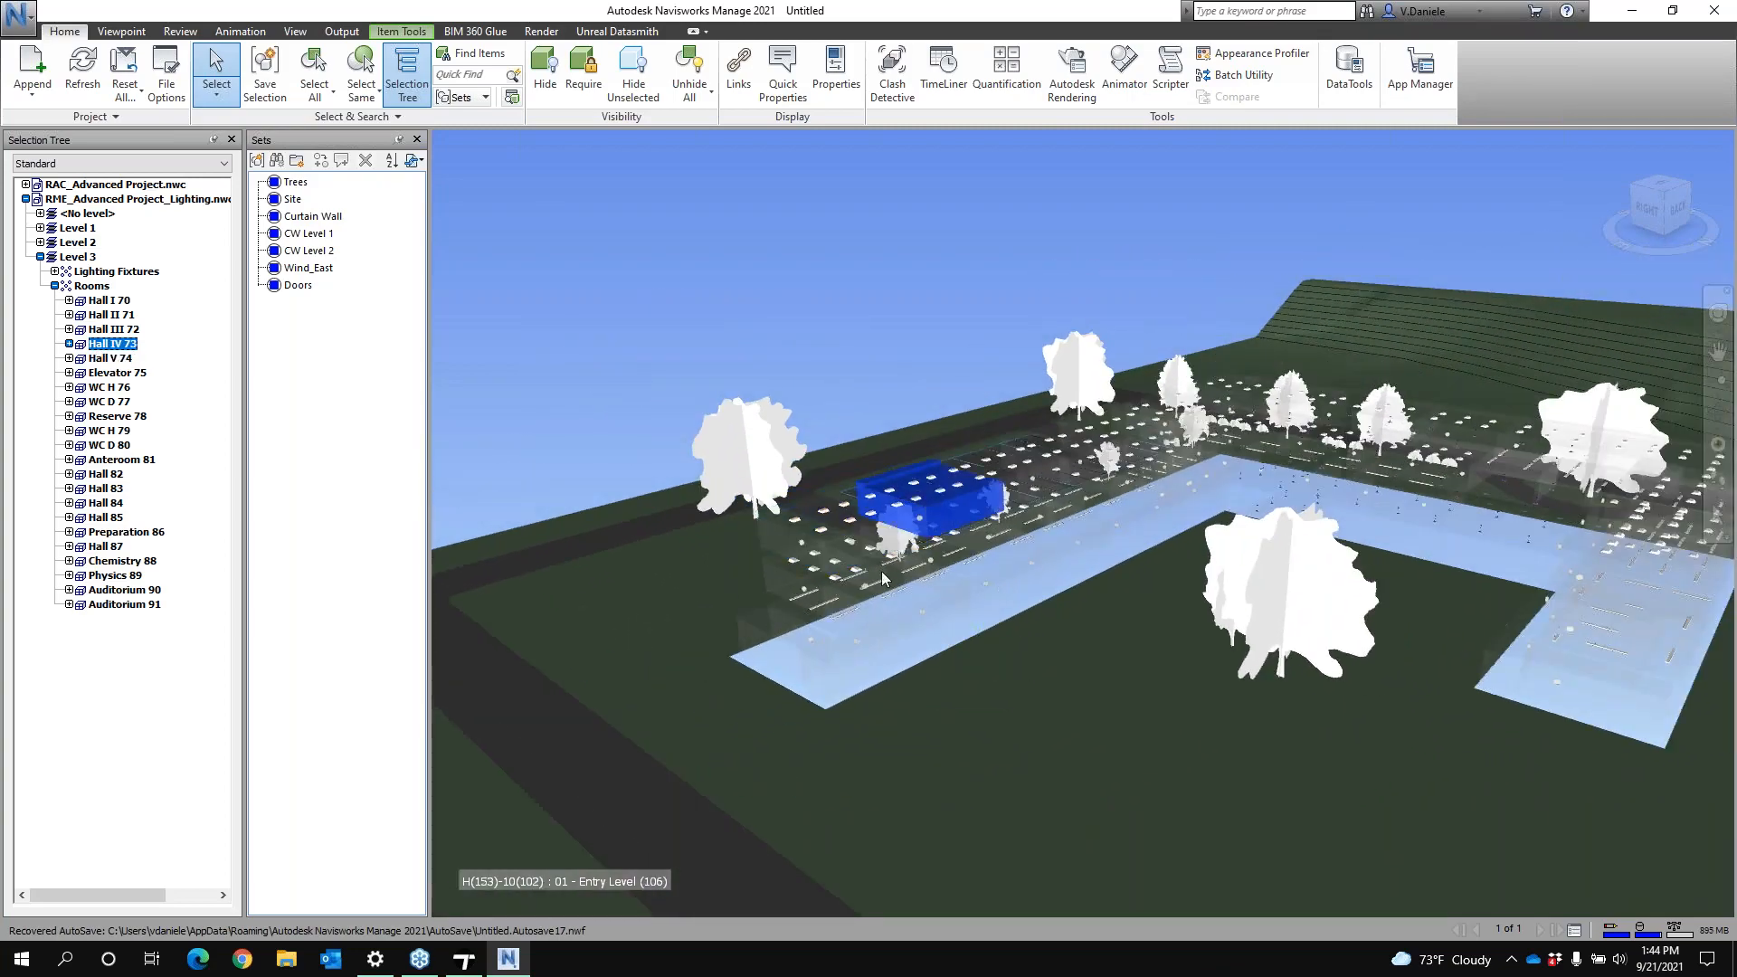
click(845, 561)
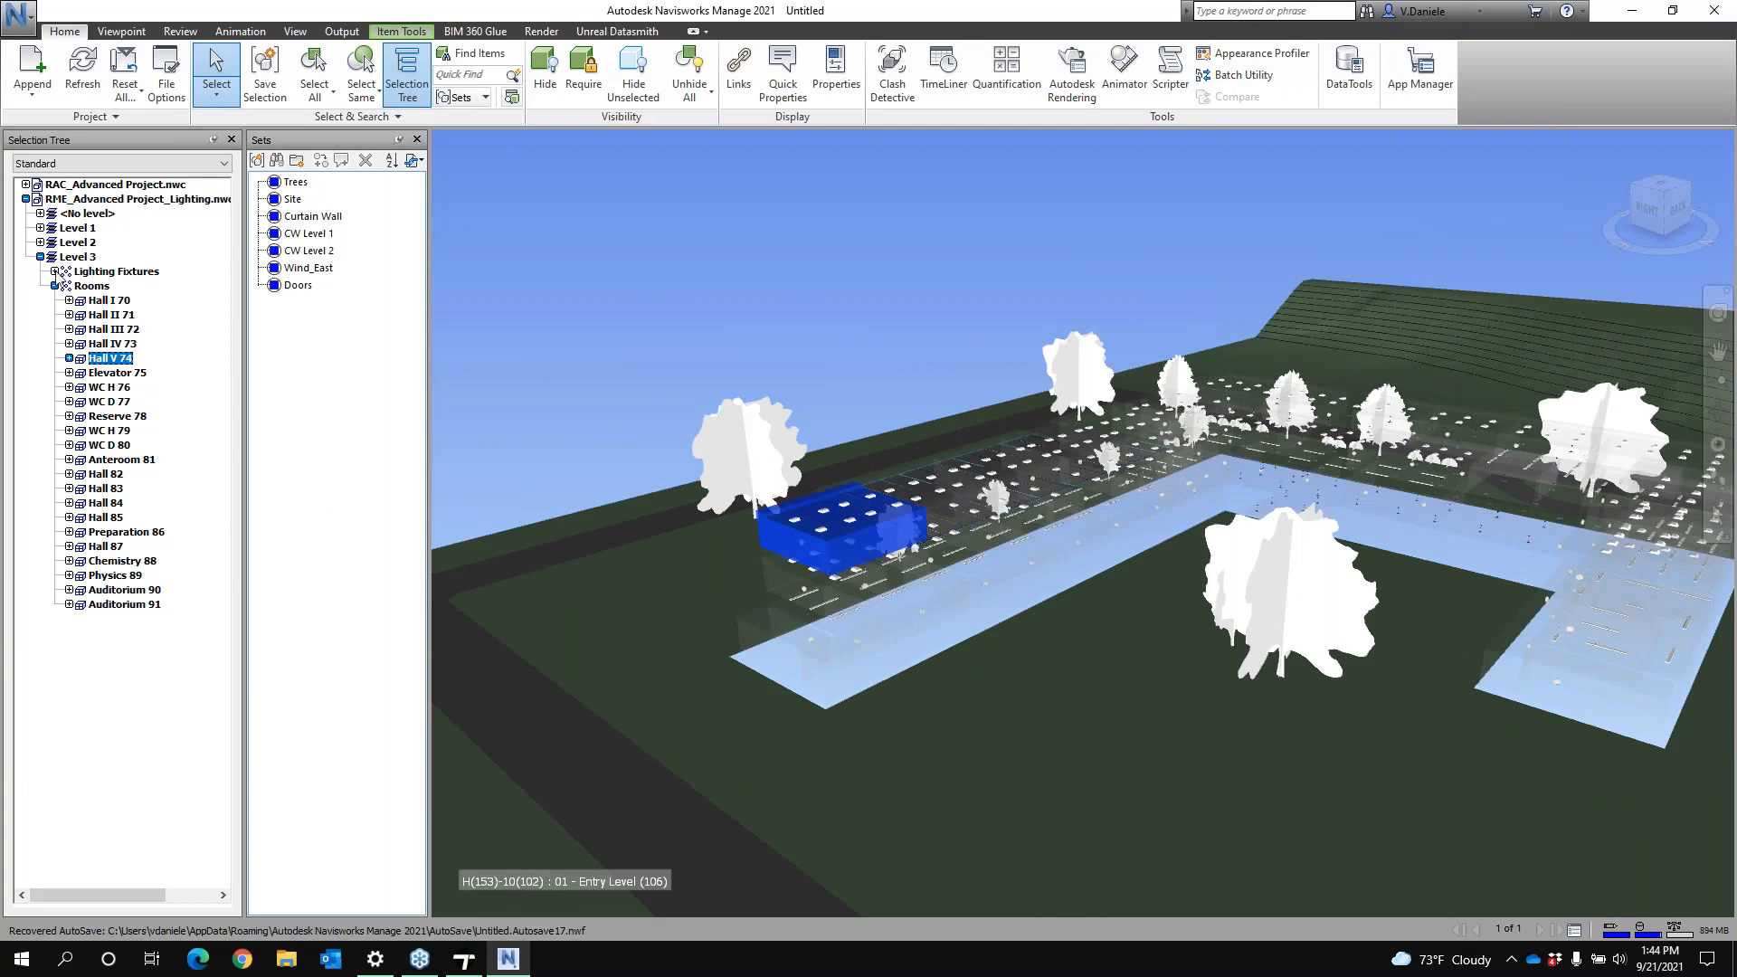
click(98, 287)
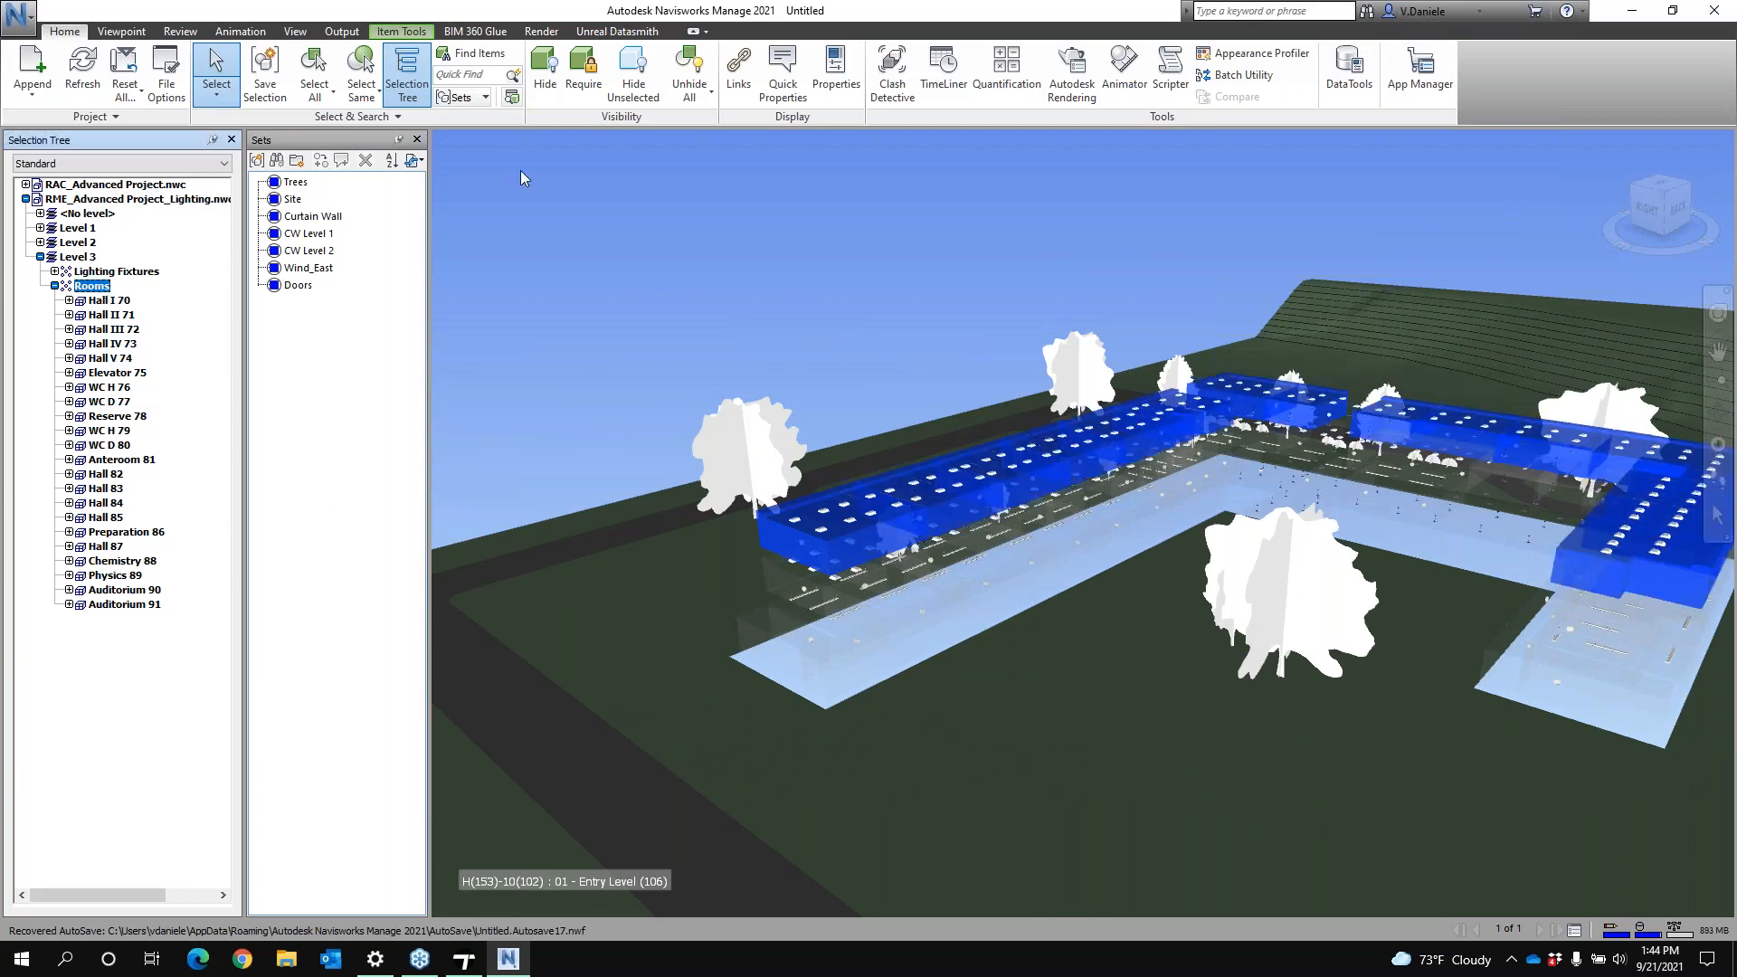
click(545, 72)
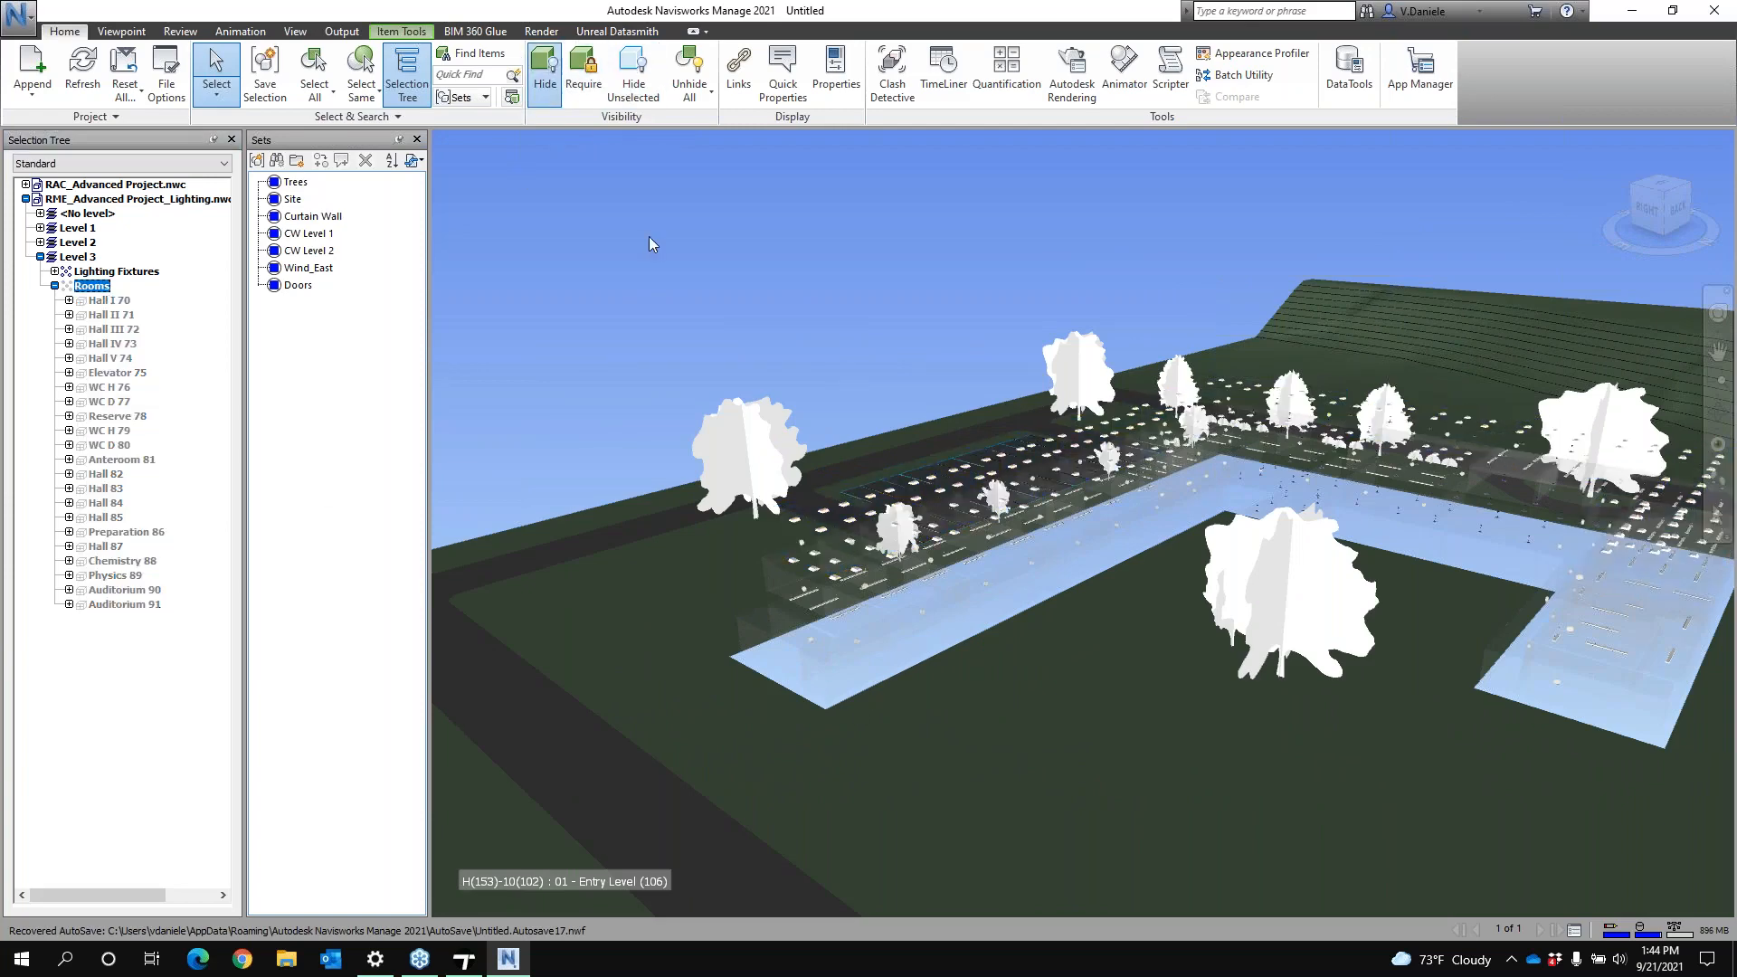
Select a 600x600 - 277 recessed light on Level 3 and extend the selection to all matching lighting fixtures in the model
click(804, 589)
scroll(824, 567, up, 4)
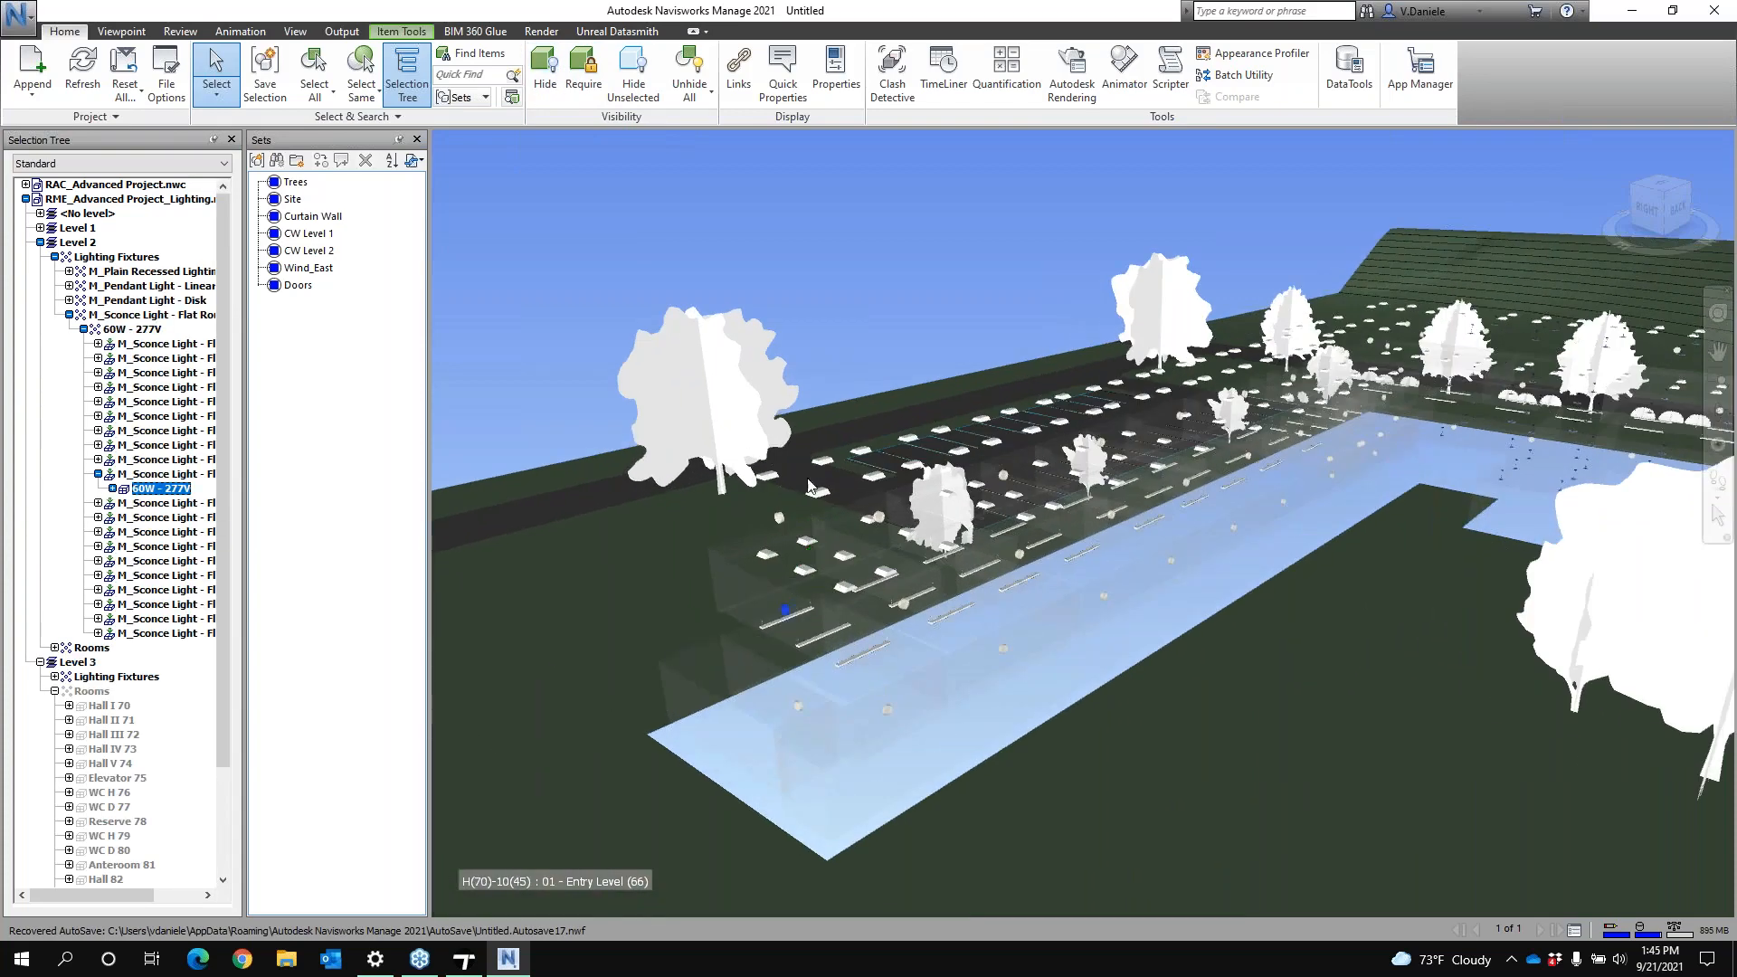
scroll(810, 486, up, 2)
click(819, 467)
scroll(993, 719, up, 2)
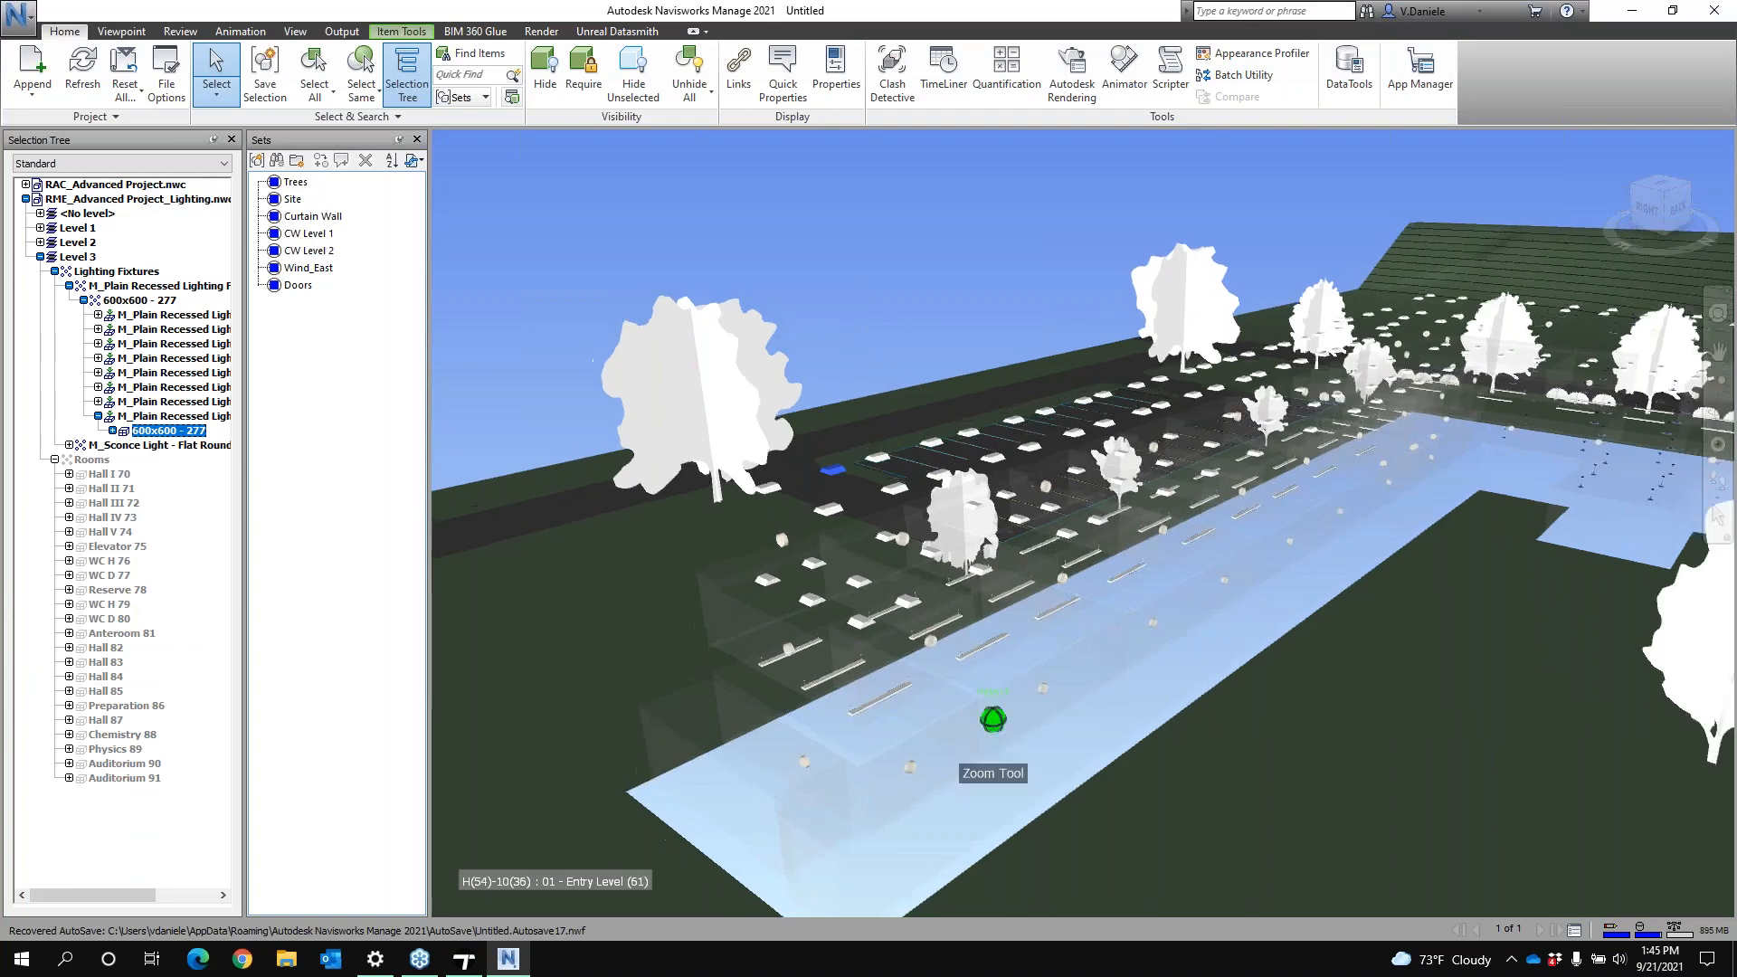
scroll(993, 719, down, 2)
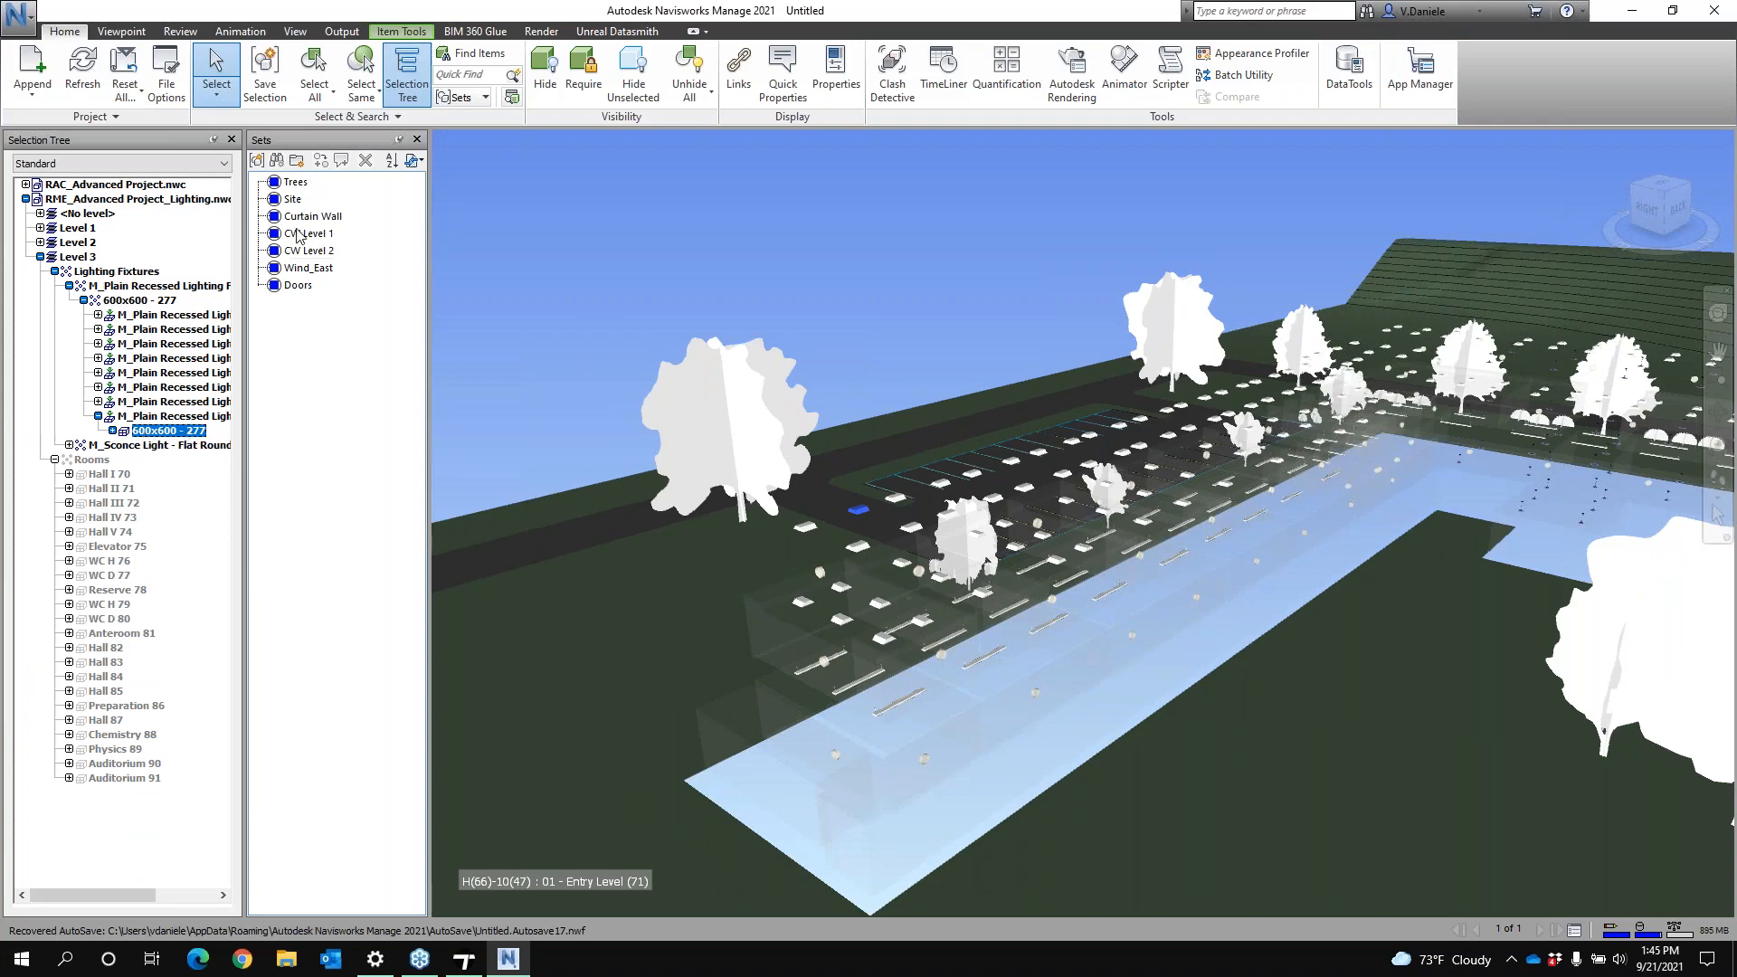
click(361, 86)
click(387, 168)
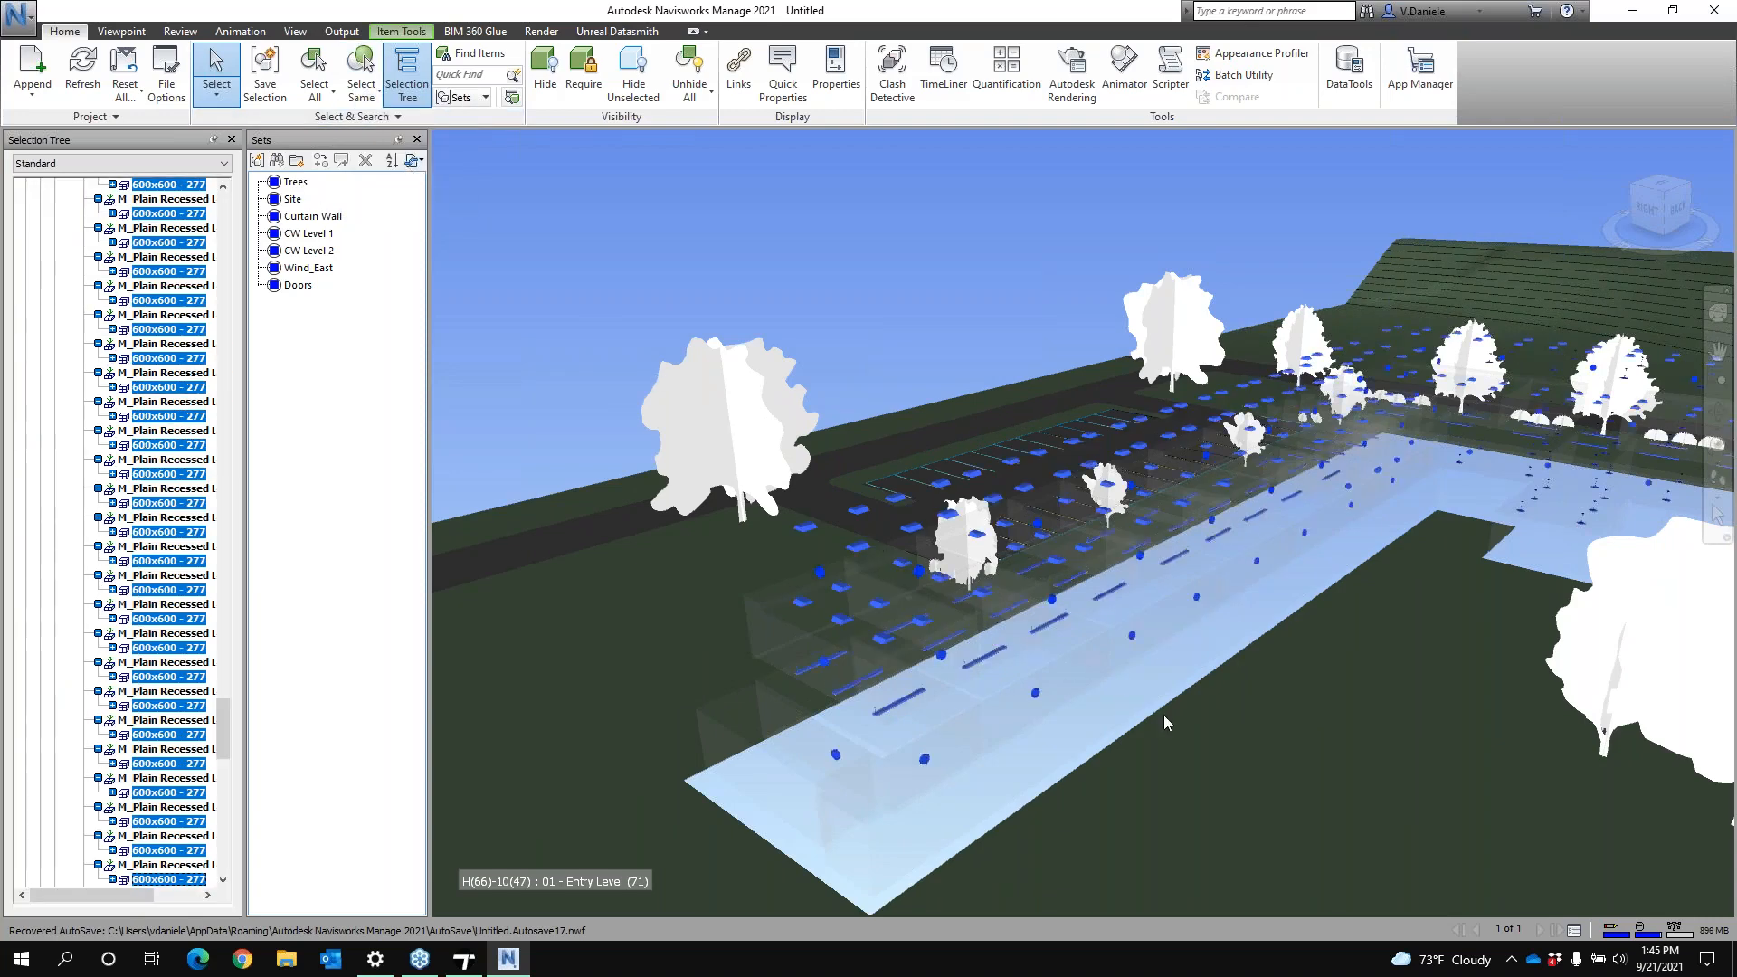
Hide everything except the selected lighting fixtures and clear the selection
scroll(1164, 715, down, 2)
middle_drag(1163, 715, 803, 651)
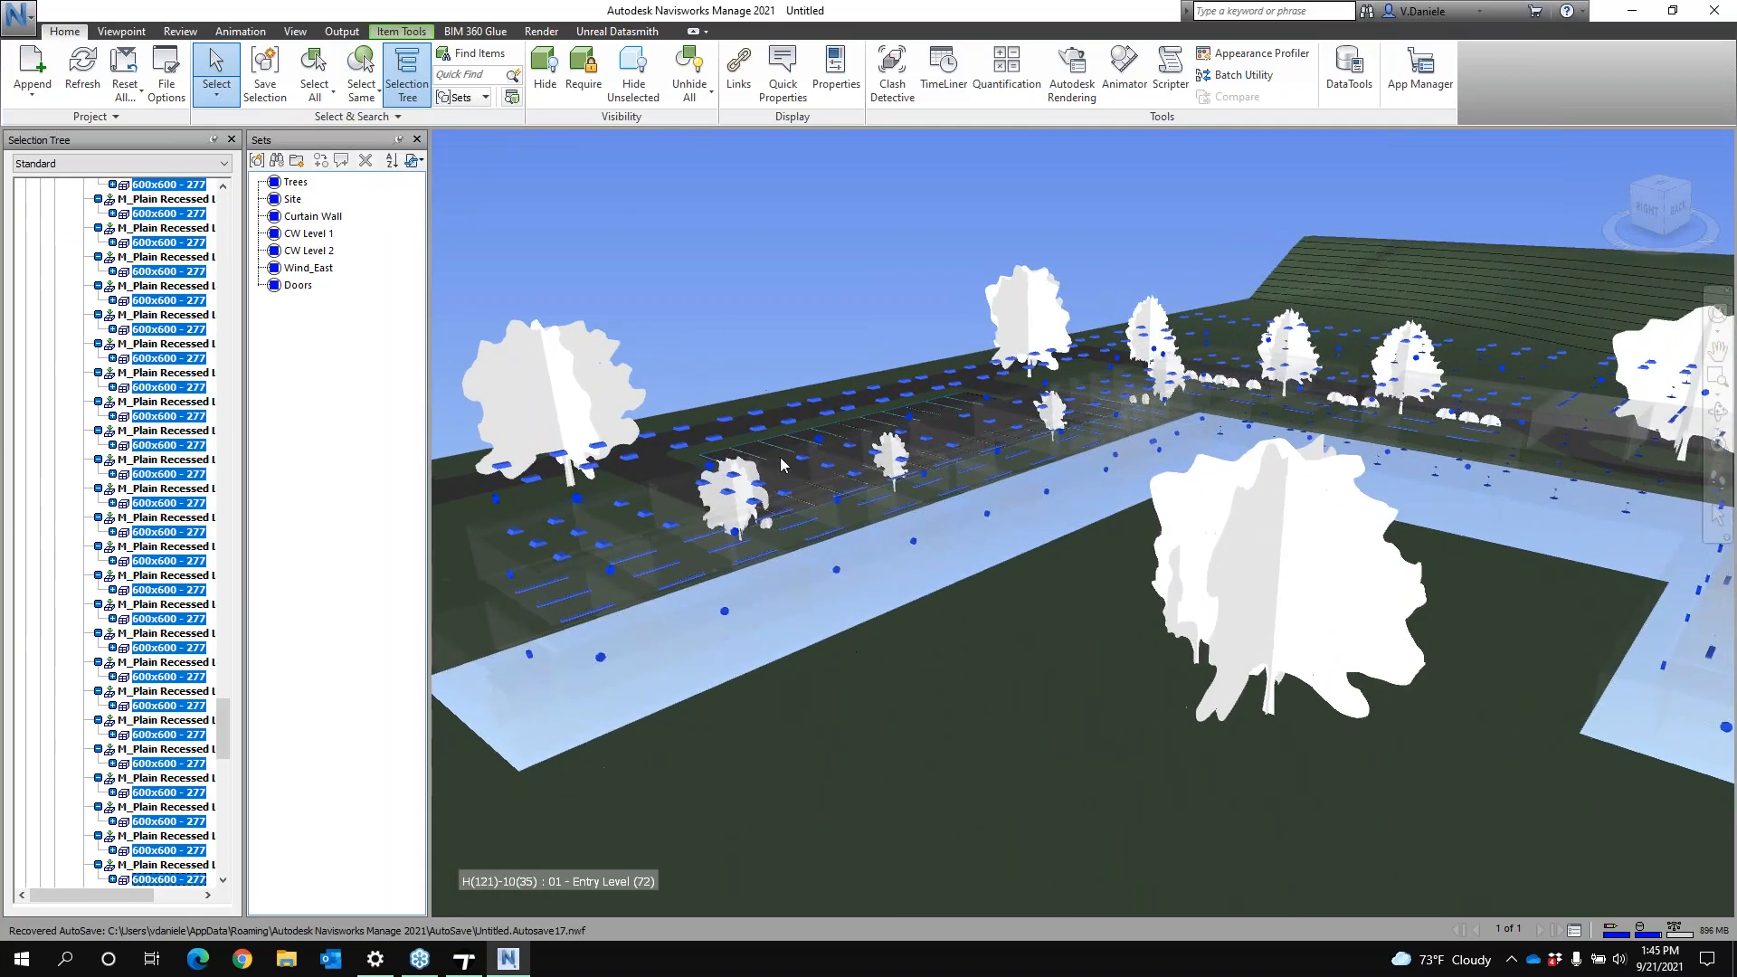
click(636, 74)
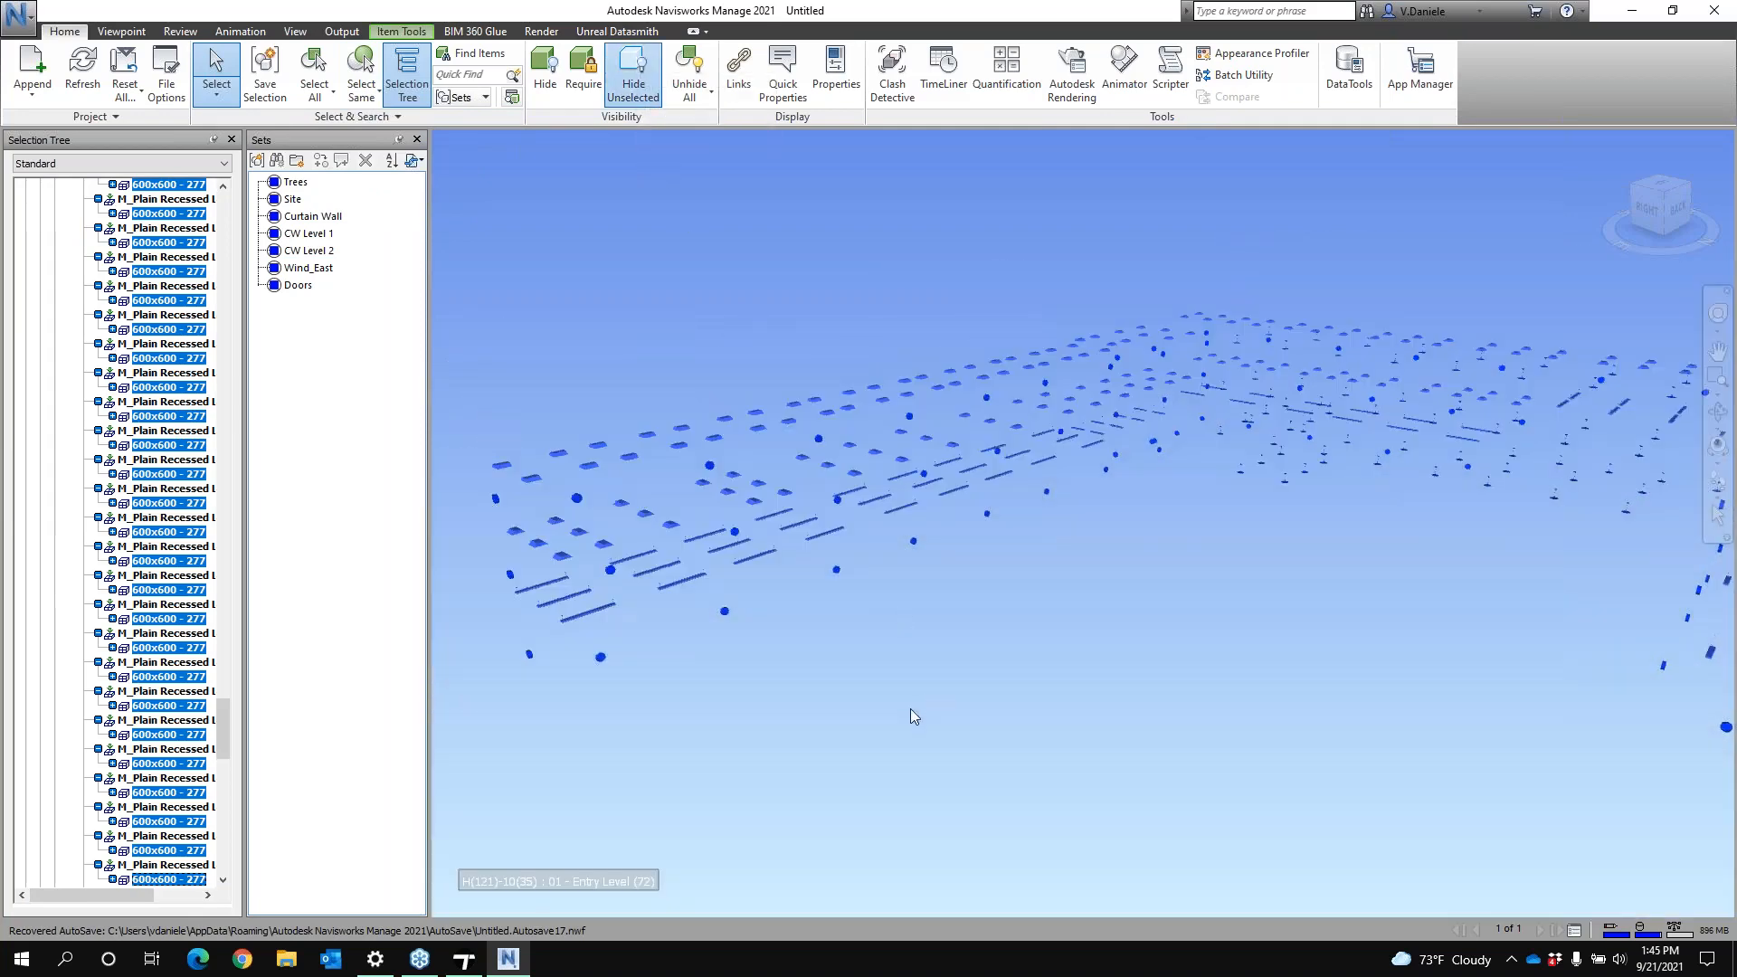
click(1026, 720)
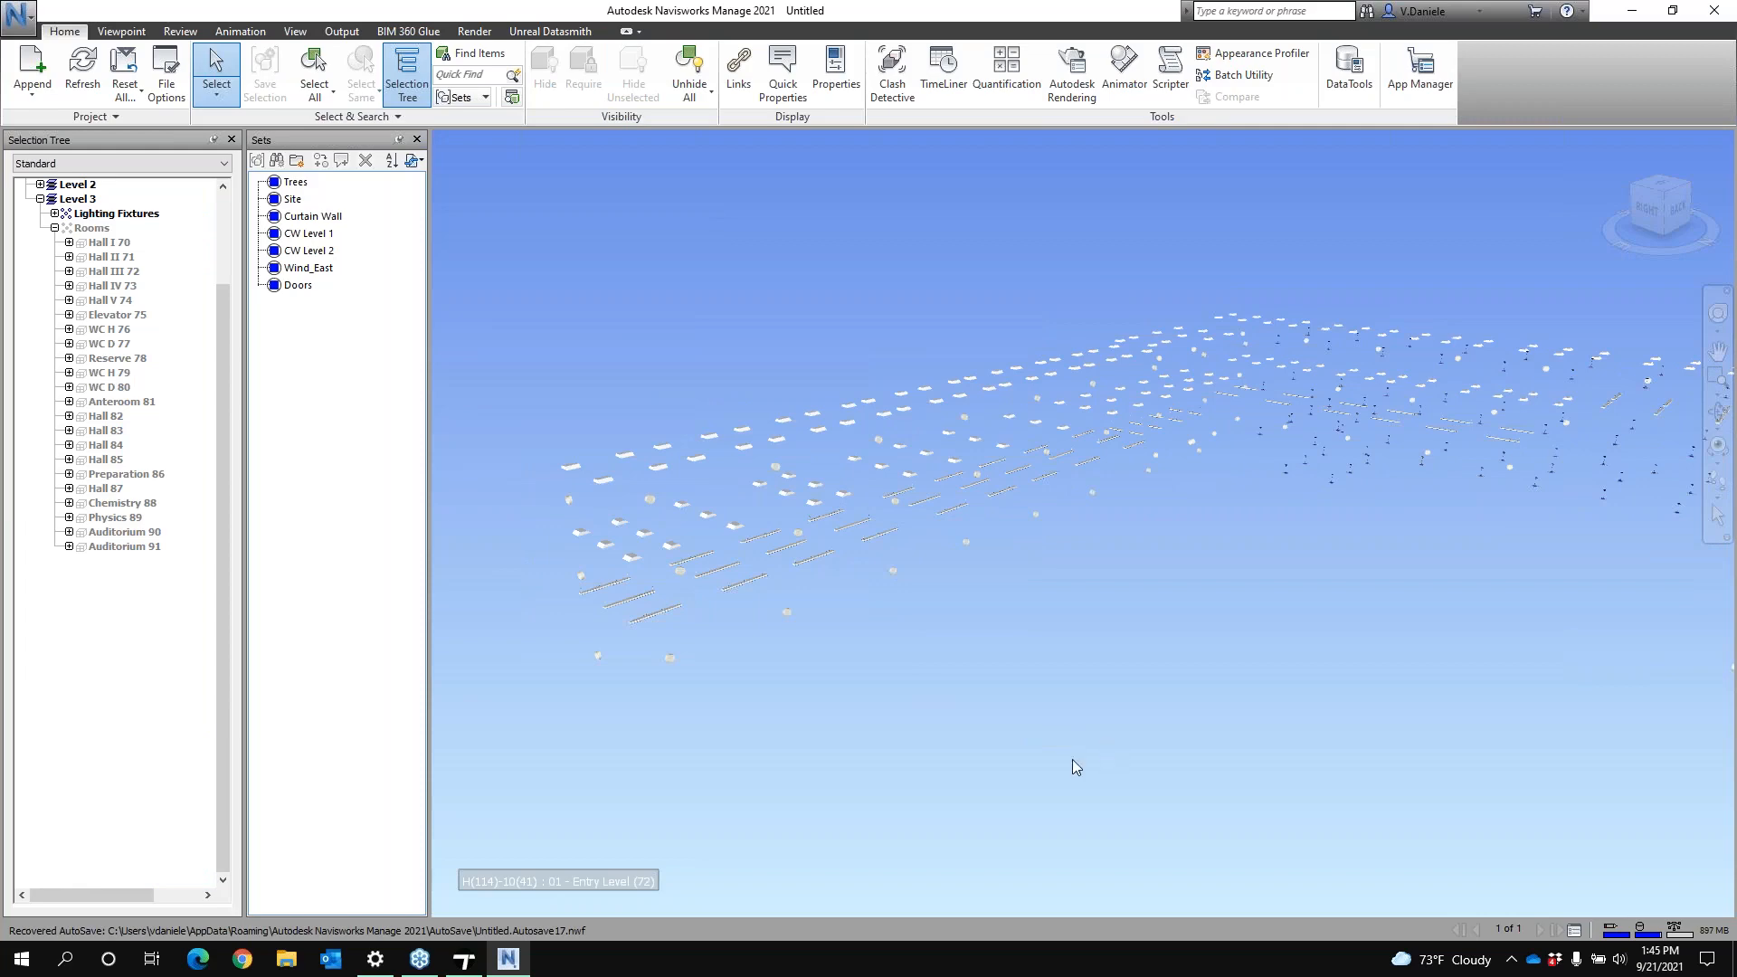
Try to select the top-level recessed light fixtures near the end of the wing one by one
shift+middle_drag(1076, 767, 1058, 733)
click(664, 464)
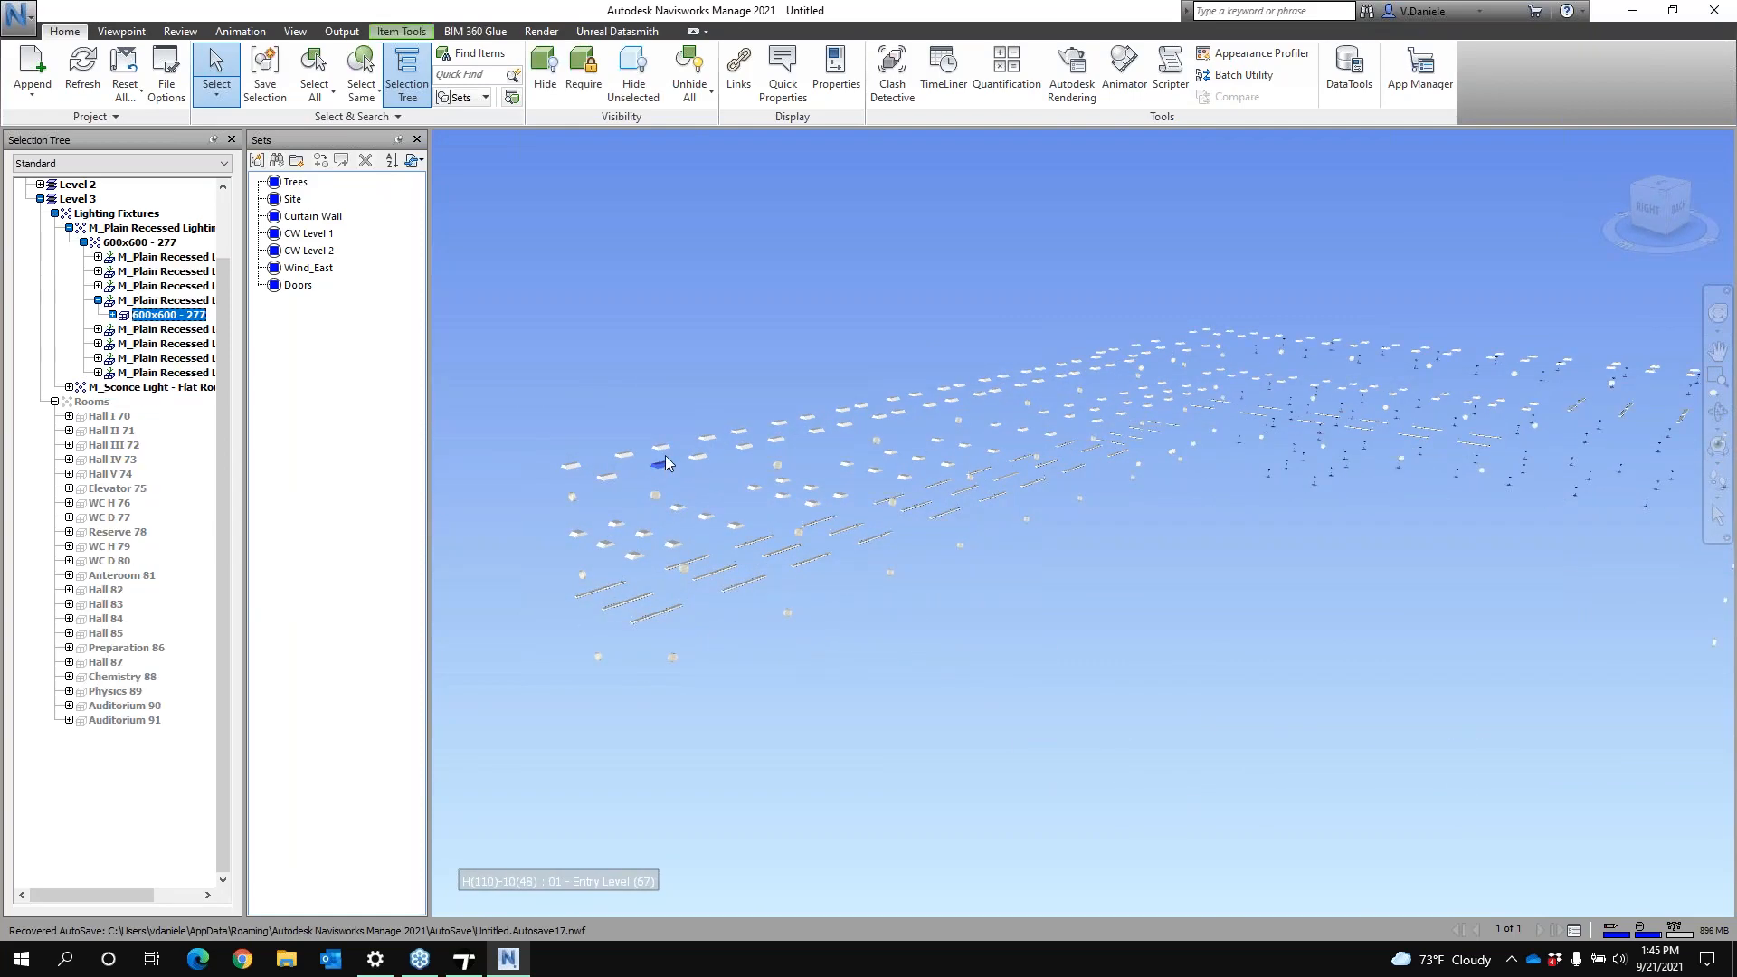
ctrl+click(608, 476)
ctrl+click(573, 465)
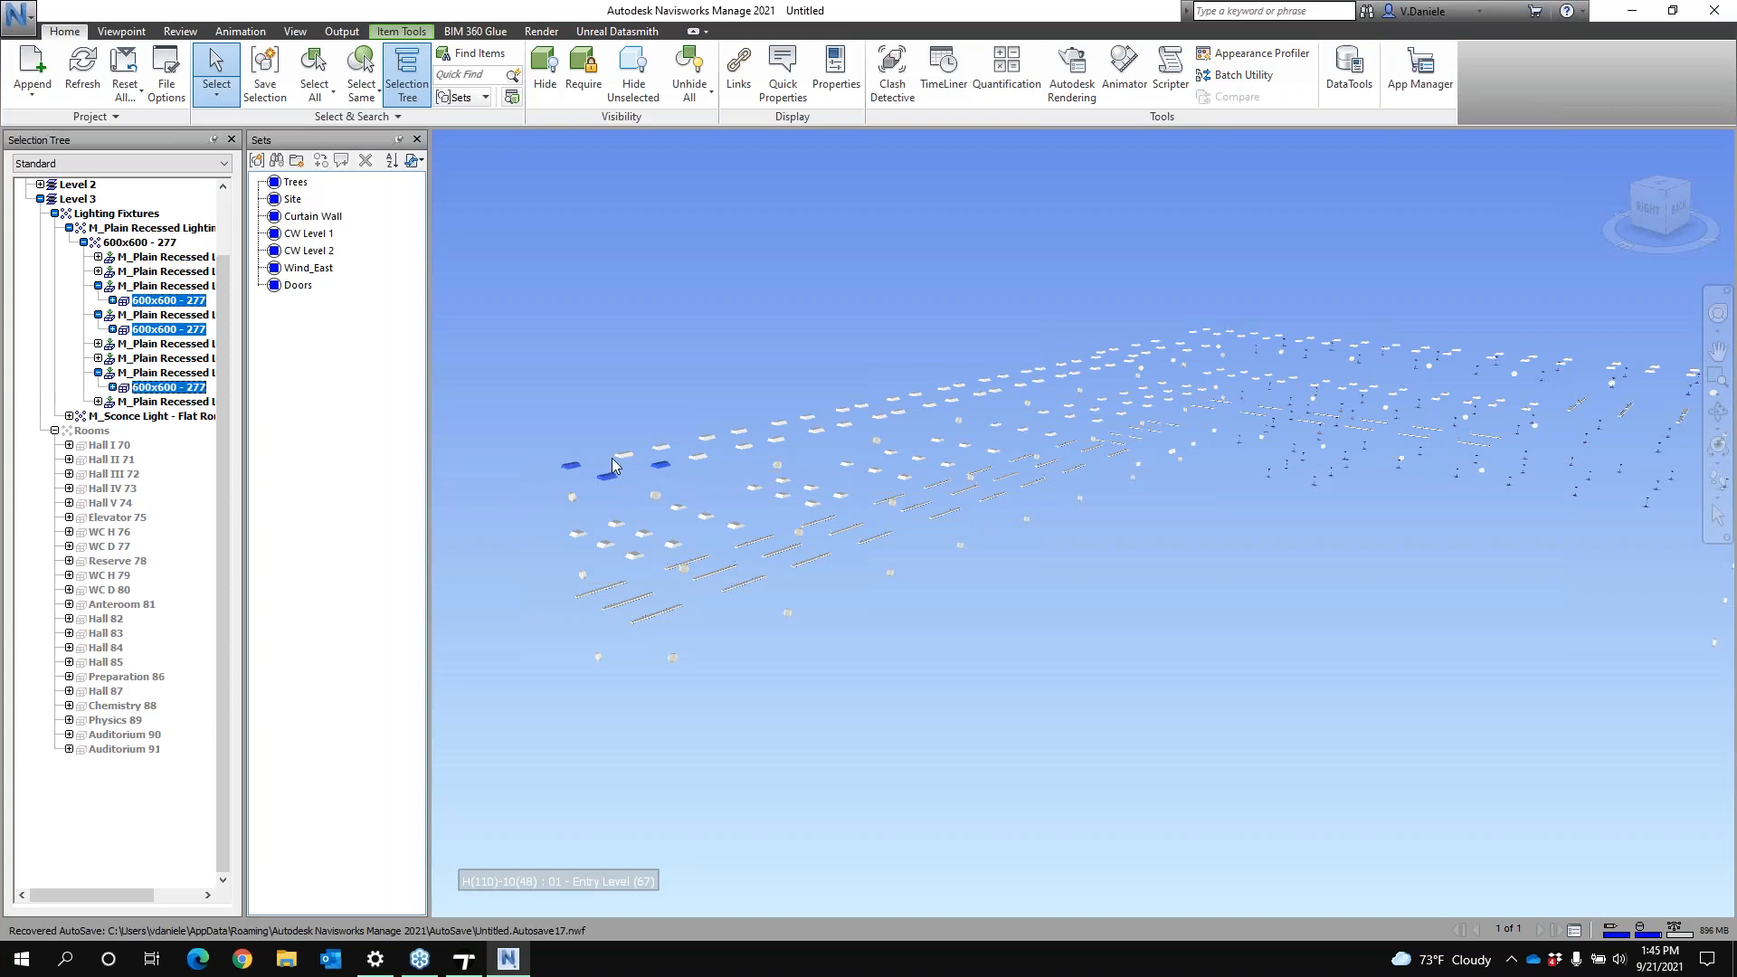
ctrl+click(620, 454)
ctrl+click(661, 447)
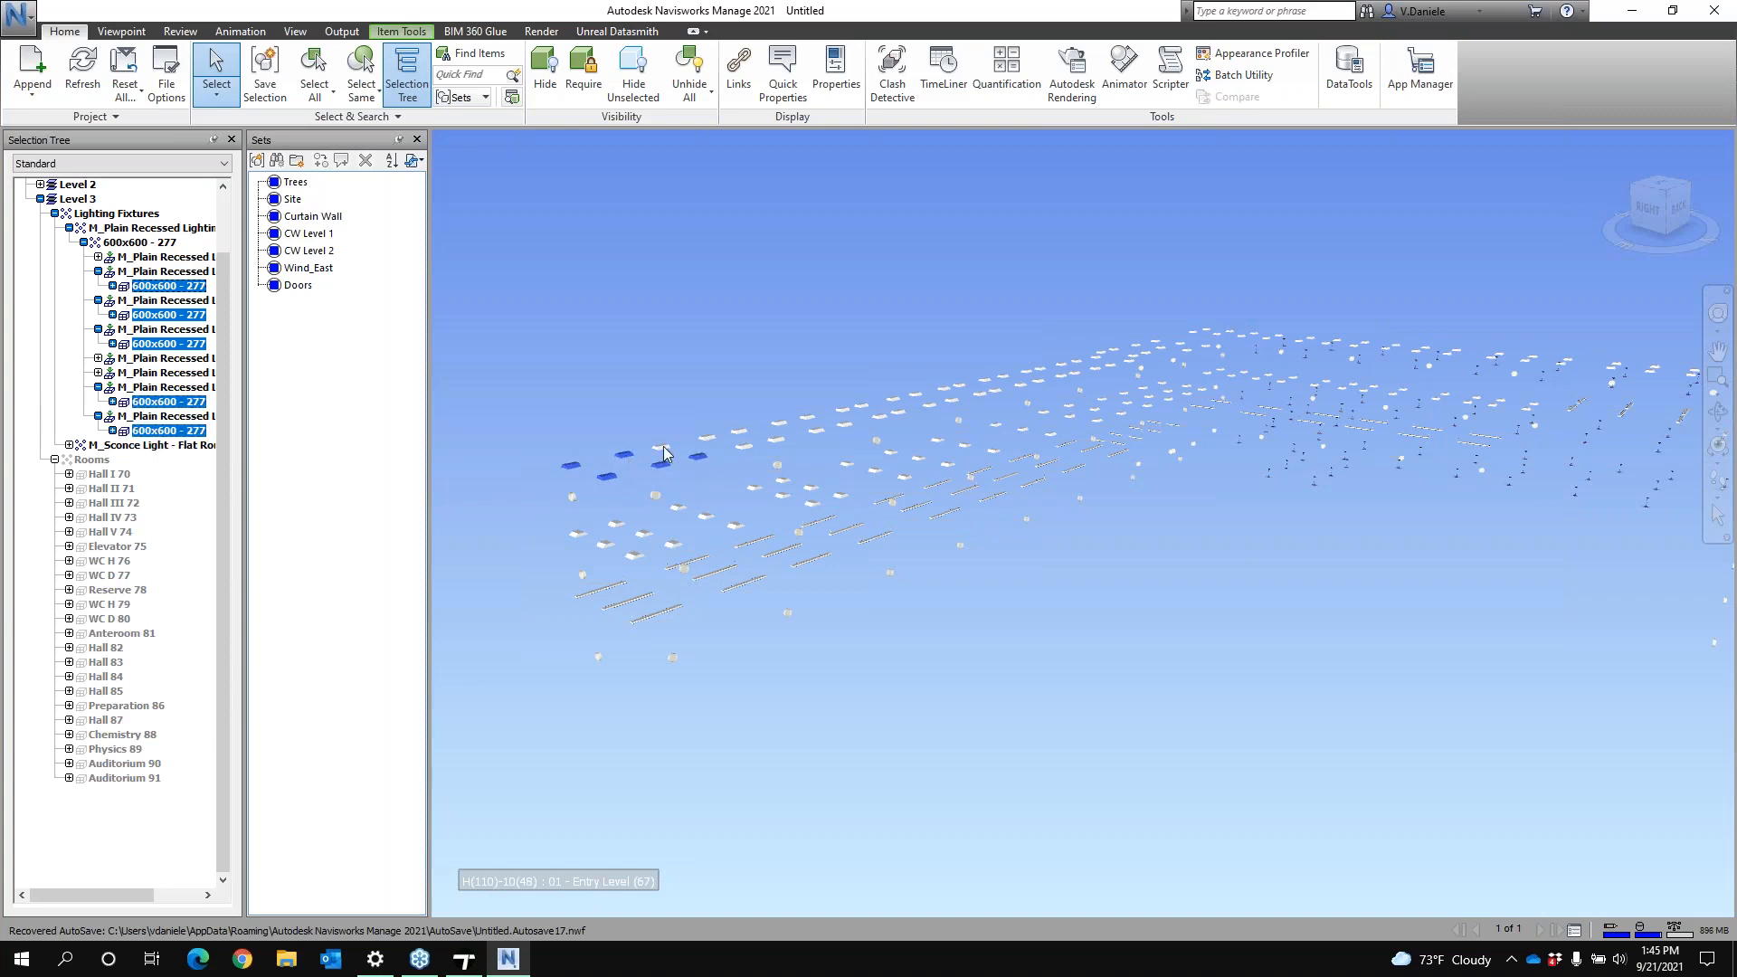
ctrl+click(743, 445)
ctrl+click(698, 456)
ctrl+click(707, 437)
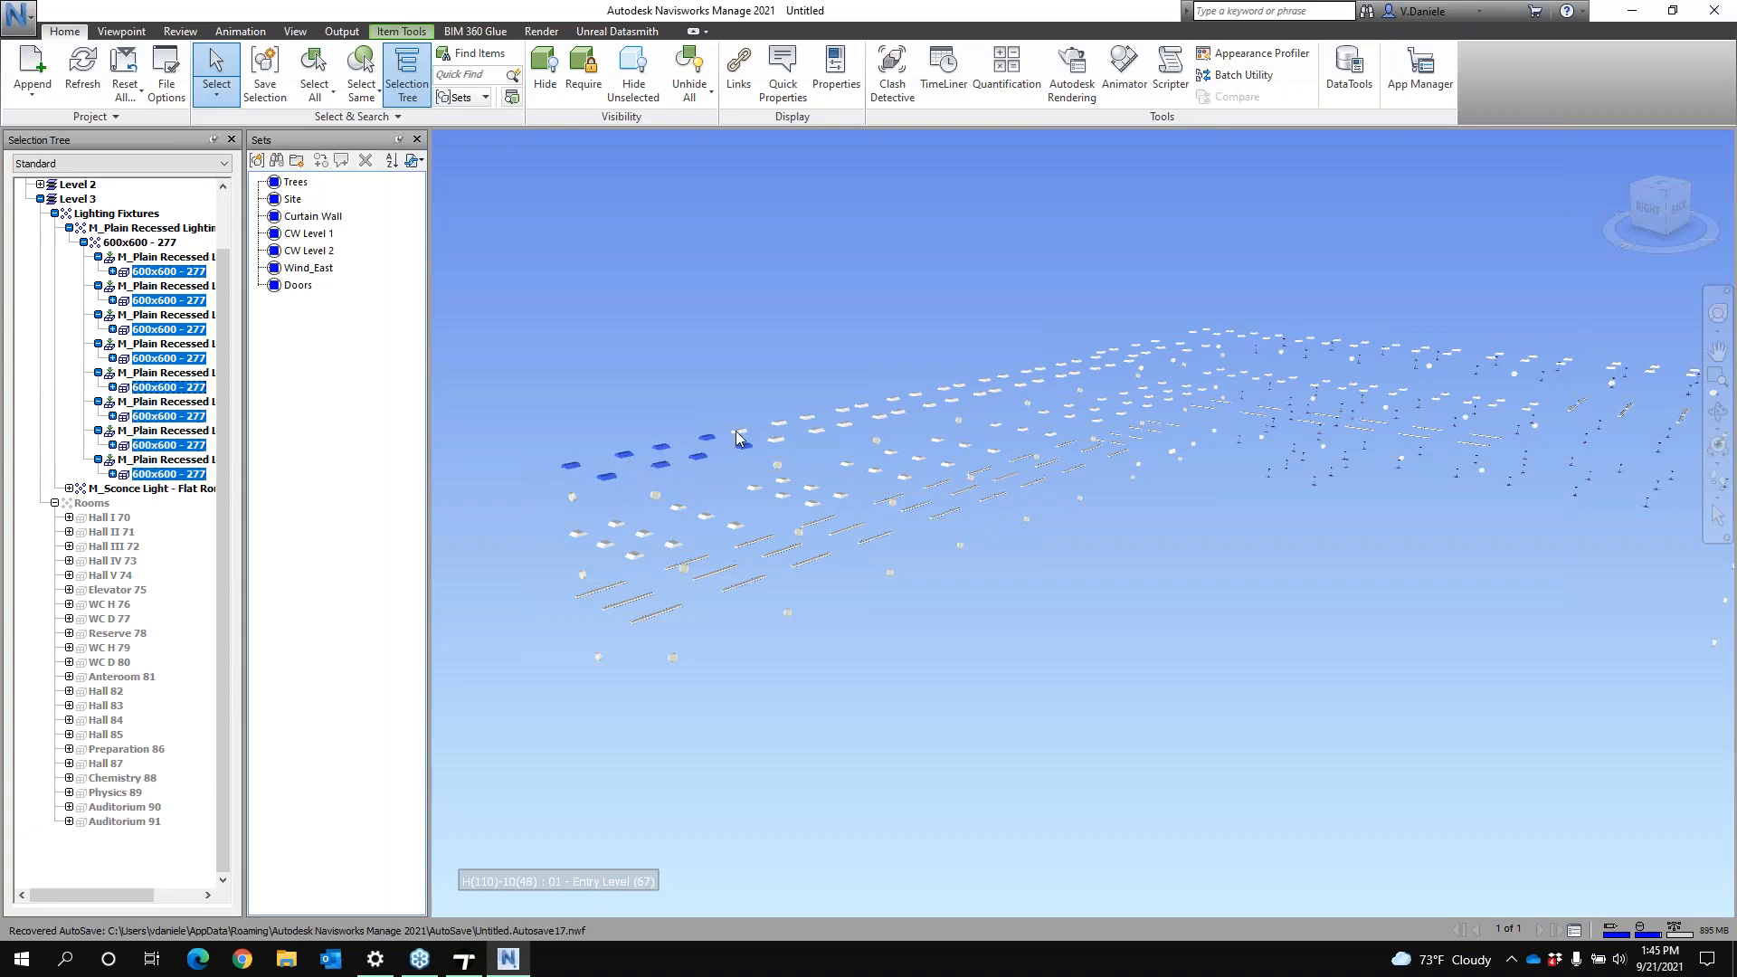
ctrl+click(737, 431)
ctrl+click(778, 439)
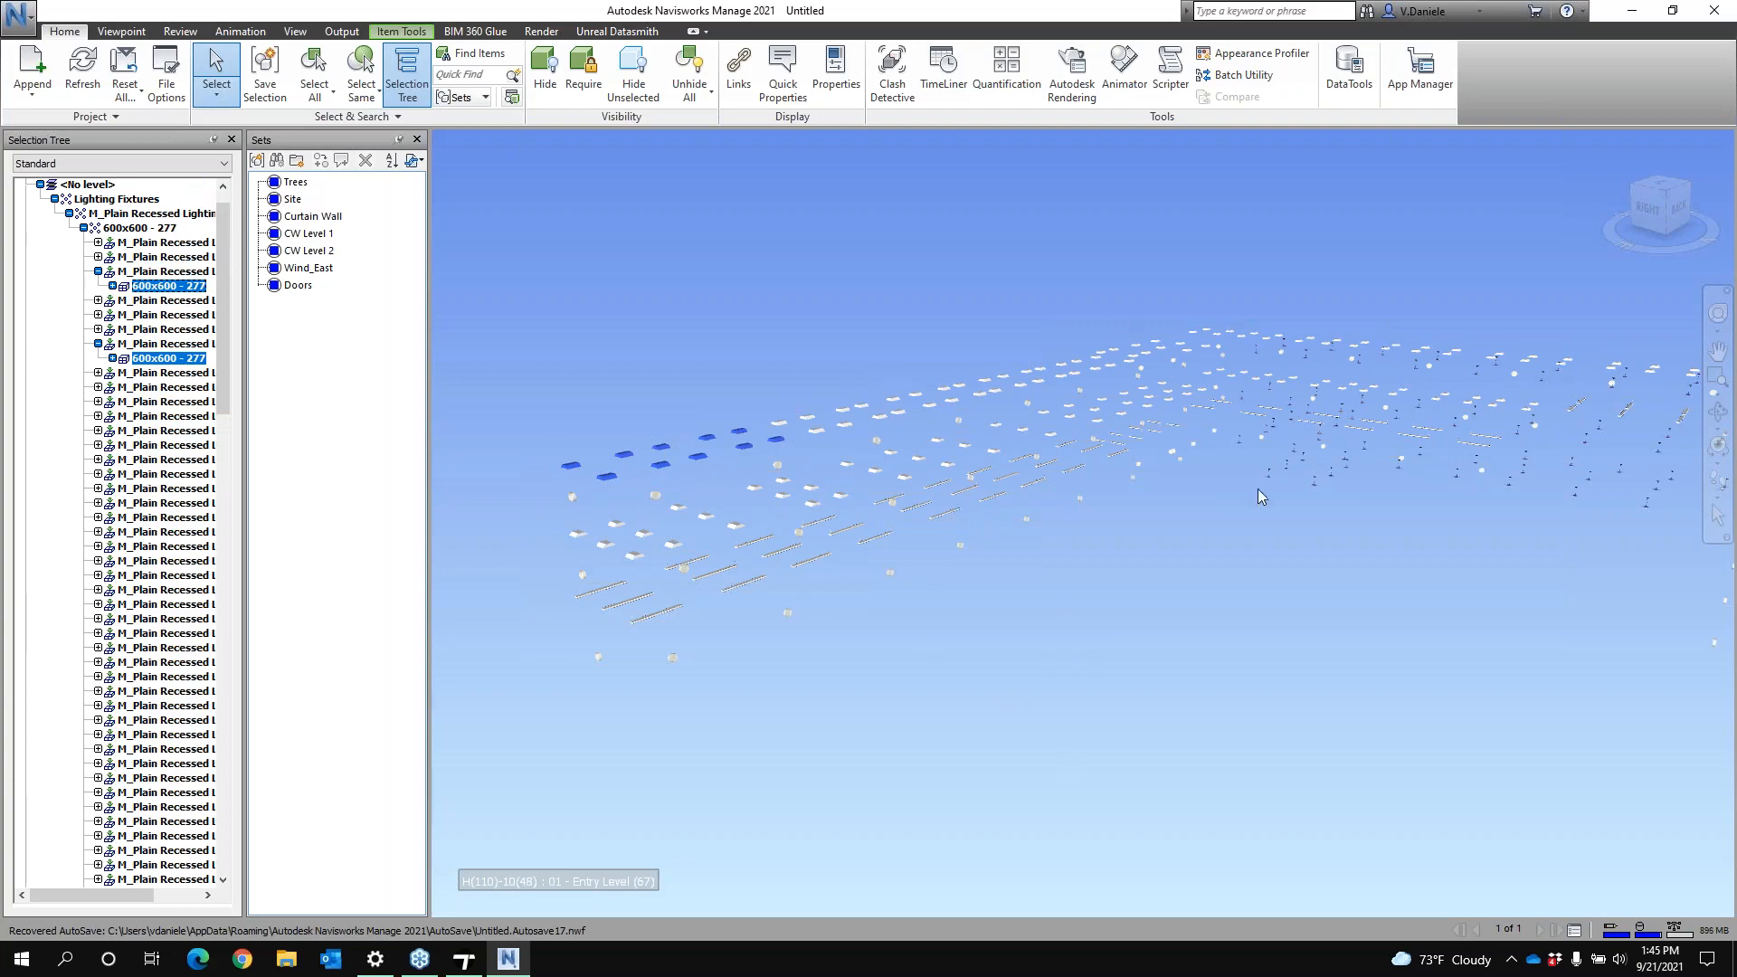
Switch the model to an orthographic back view and box-select the entire uppermost row of lighting fixtures
scroll(1241, 612, down, 5)
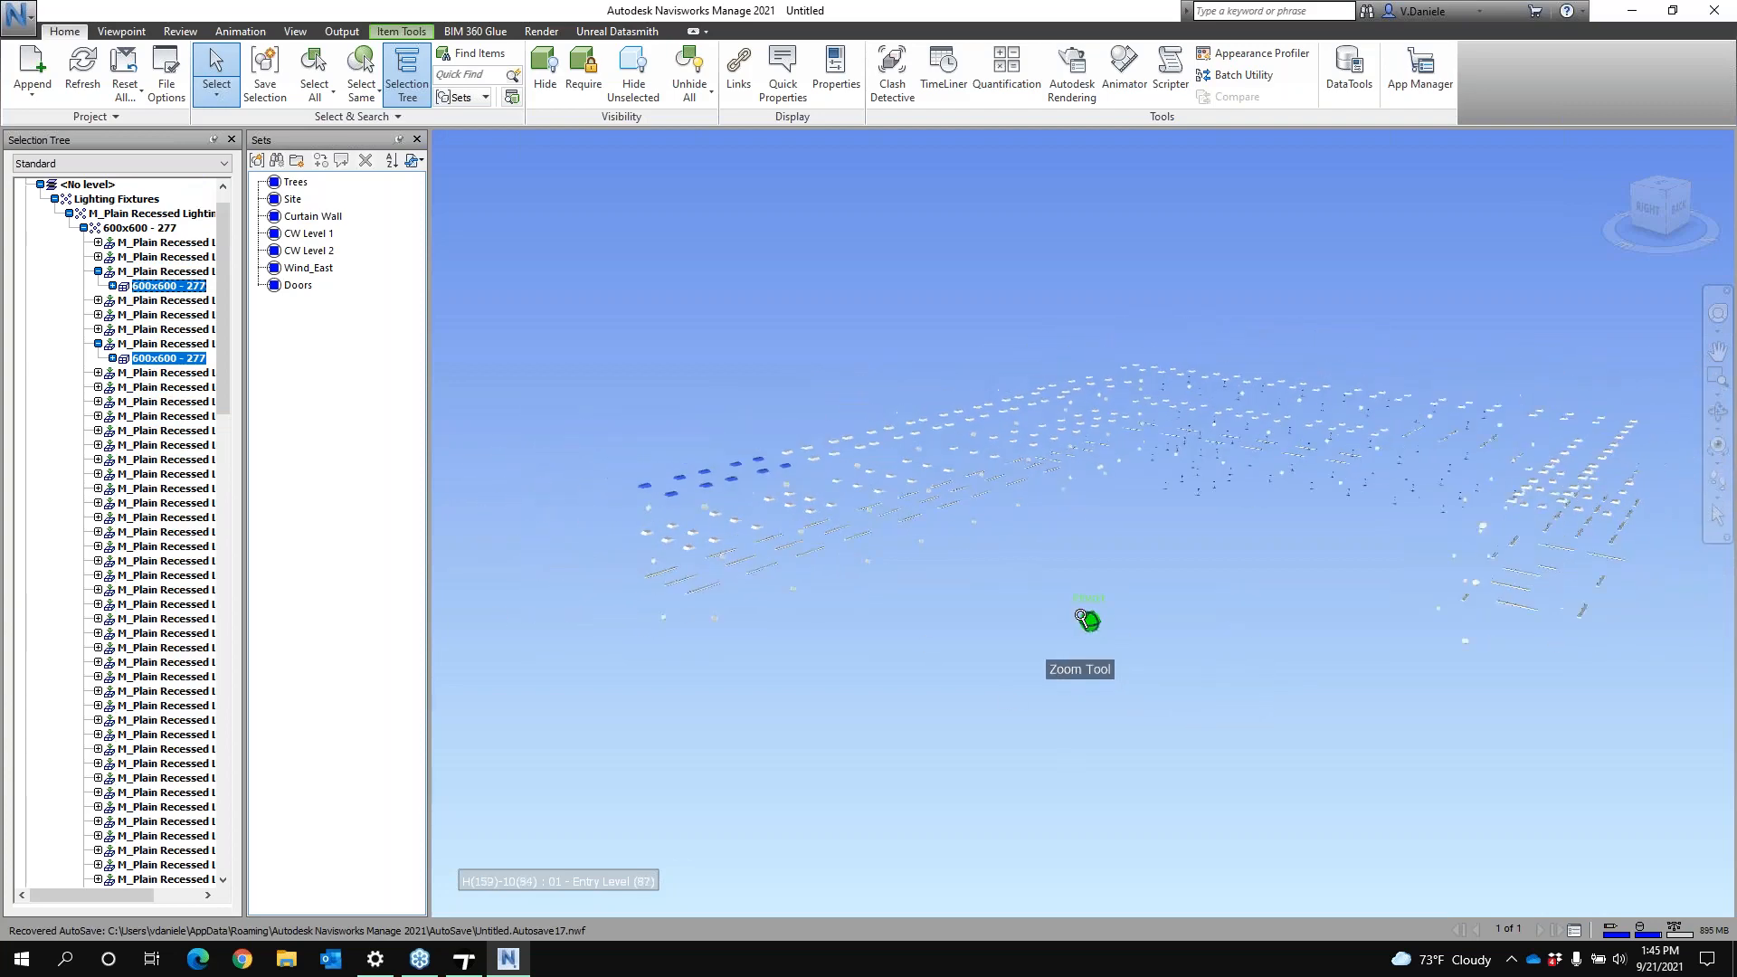
scroll(1081, 616, down, 1)
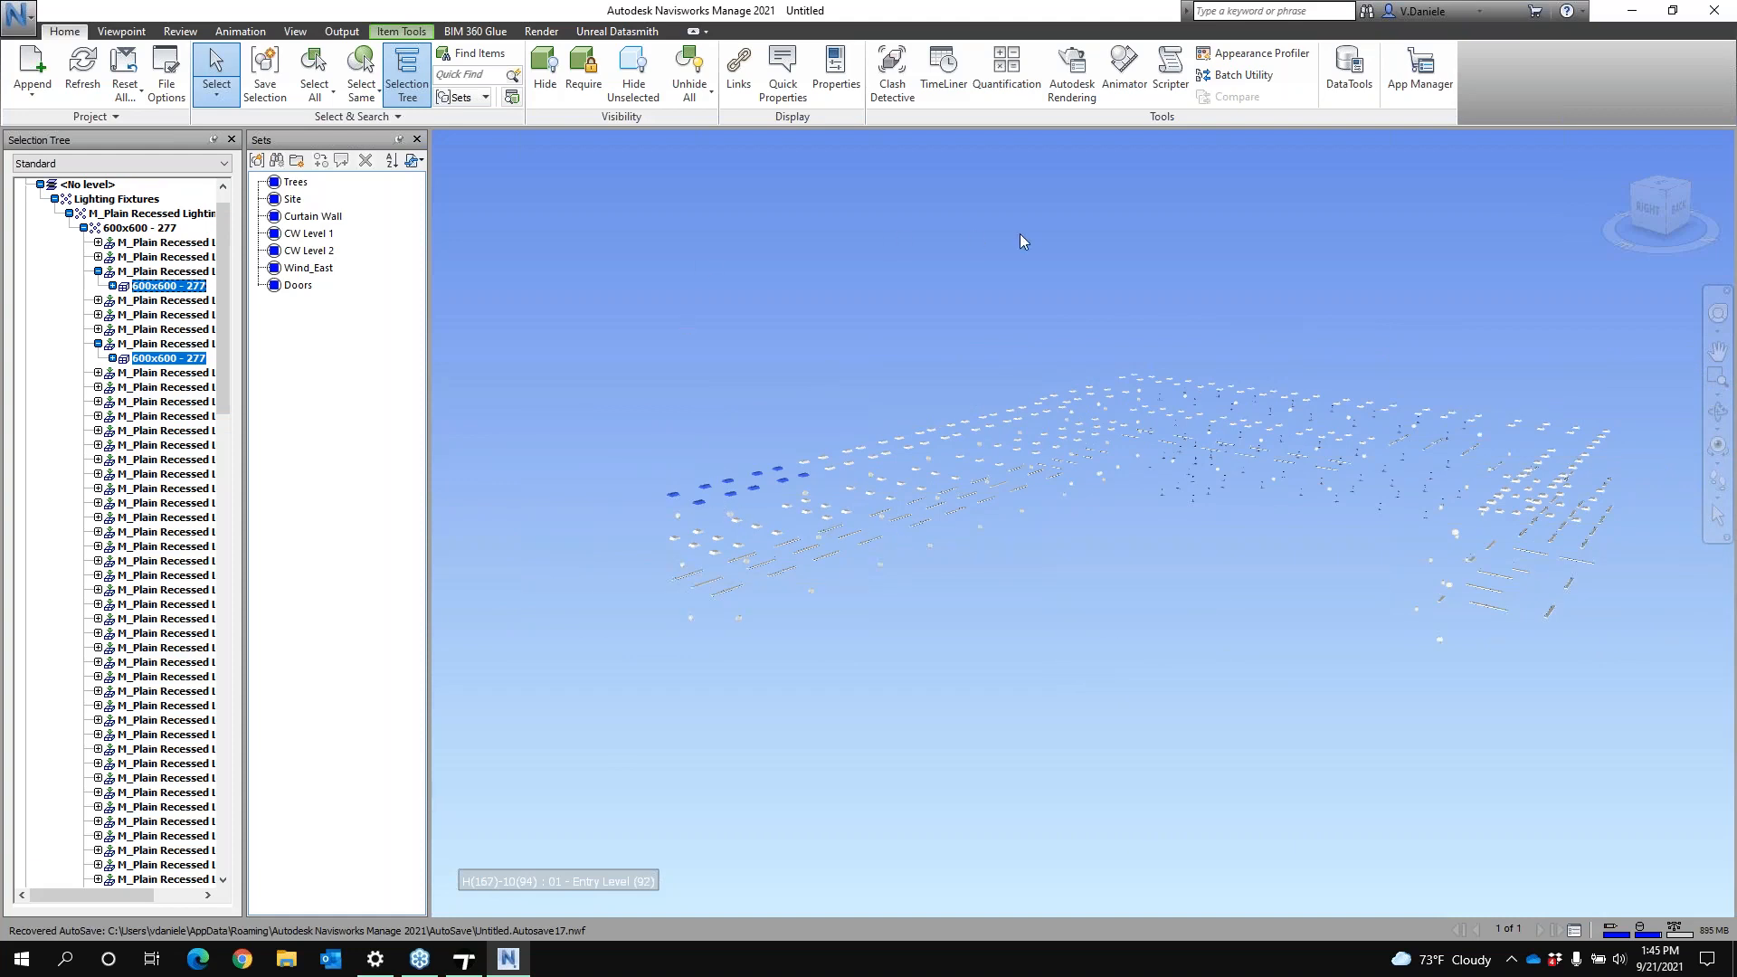
right_click(1659, 203)
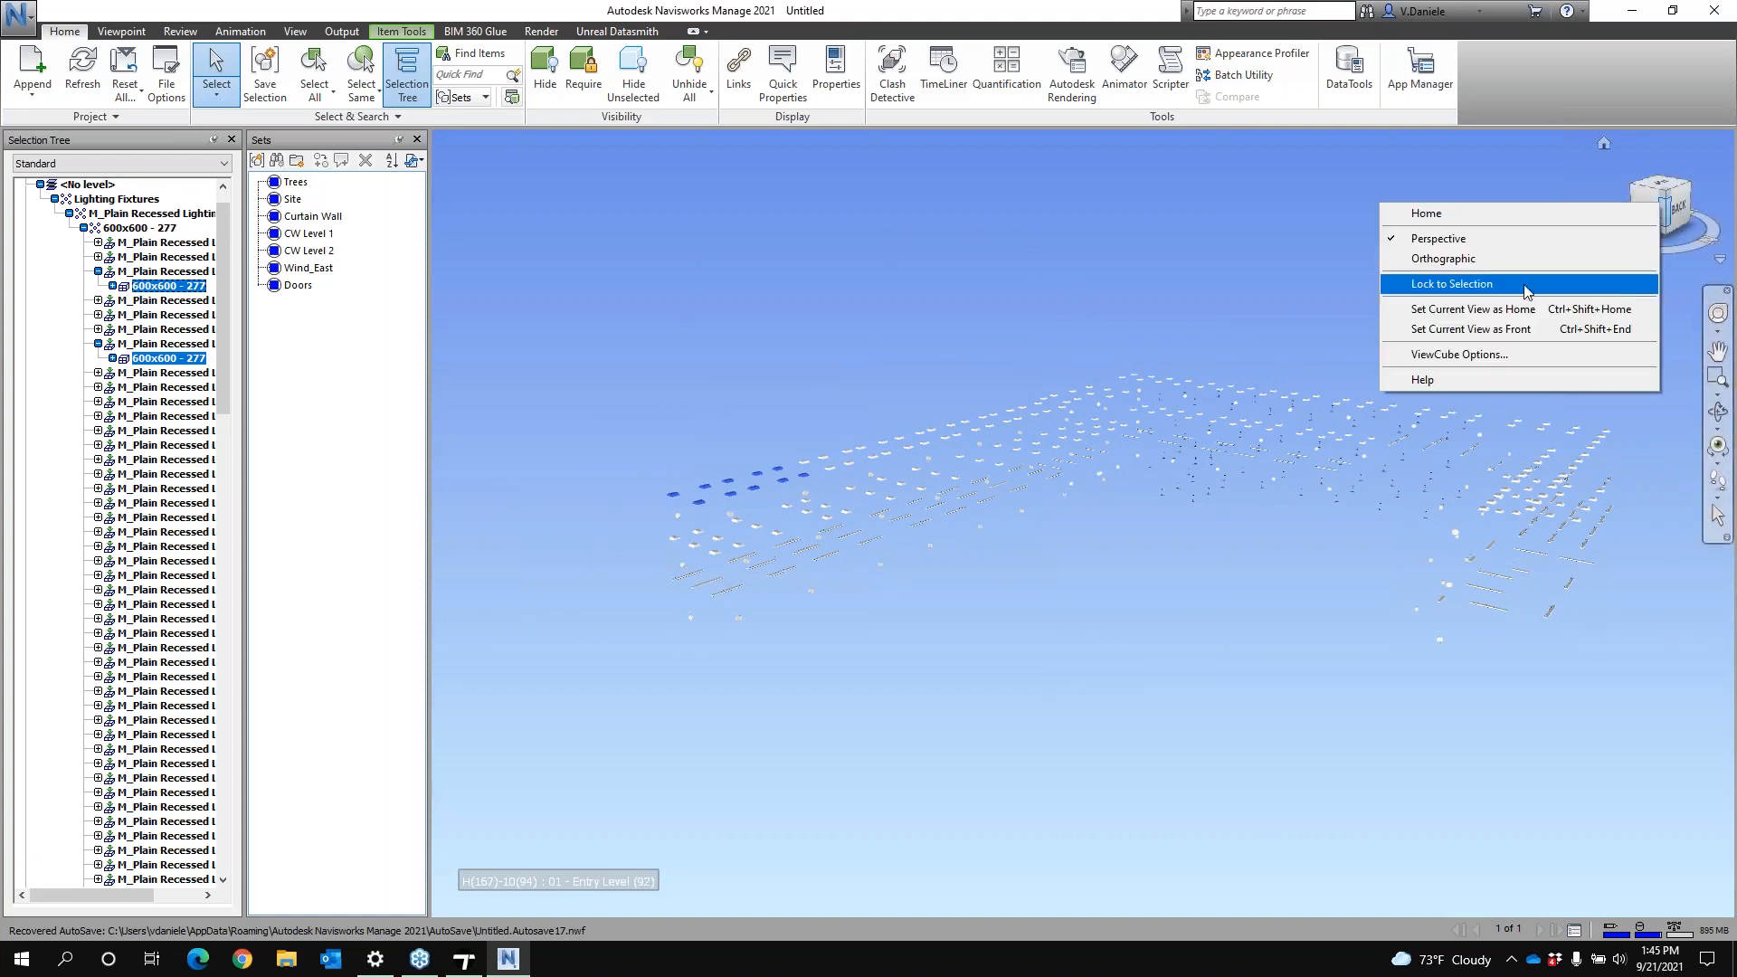
click(1492, 272)
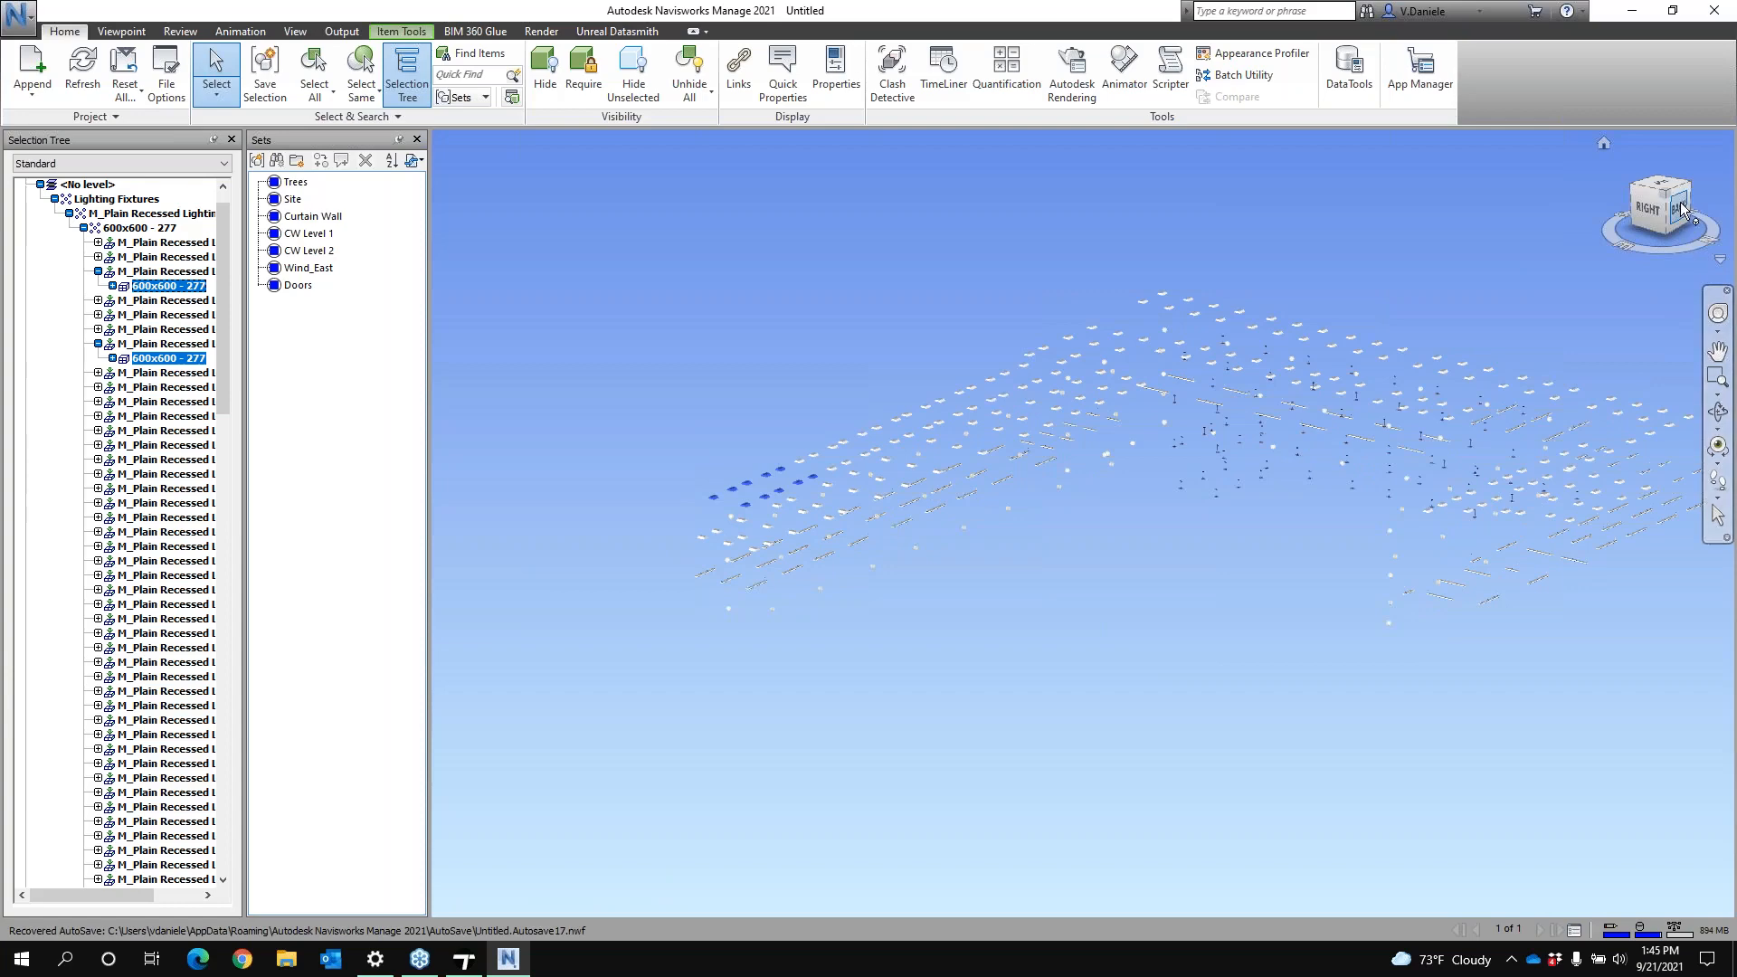
scroll(1306, 601, down, 5)
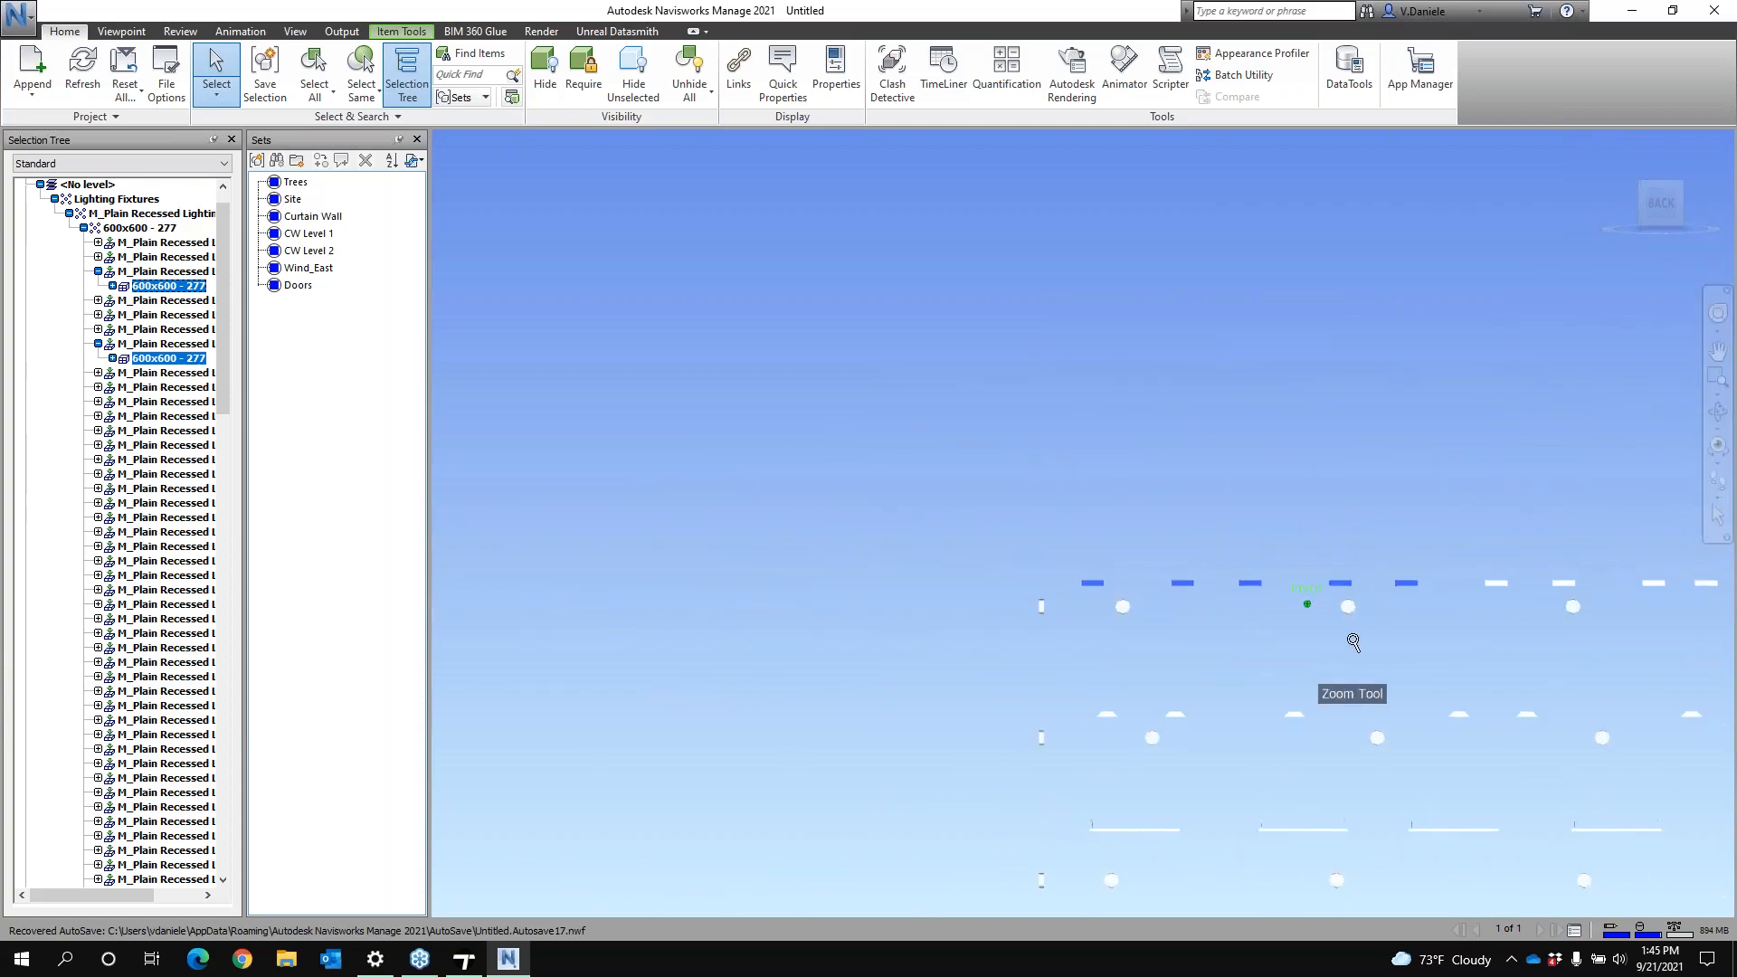
scroll(945, 540, down, 5)
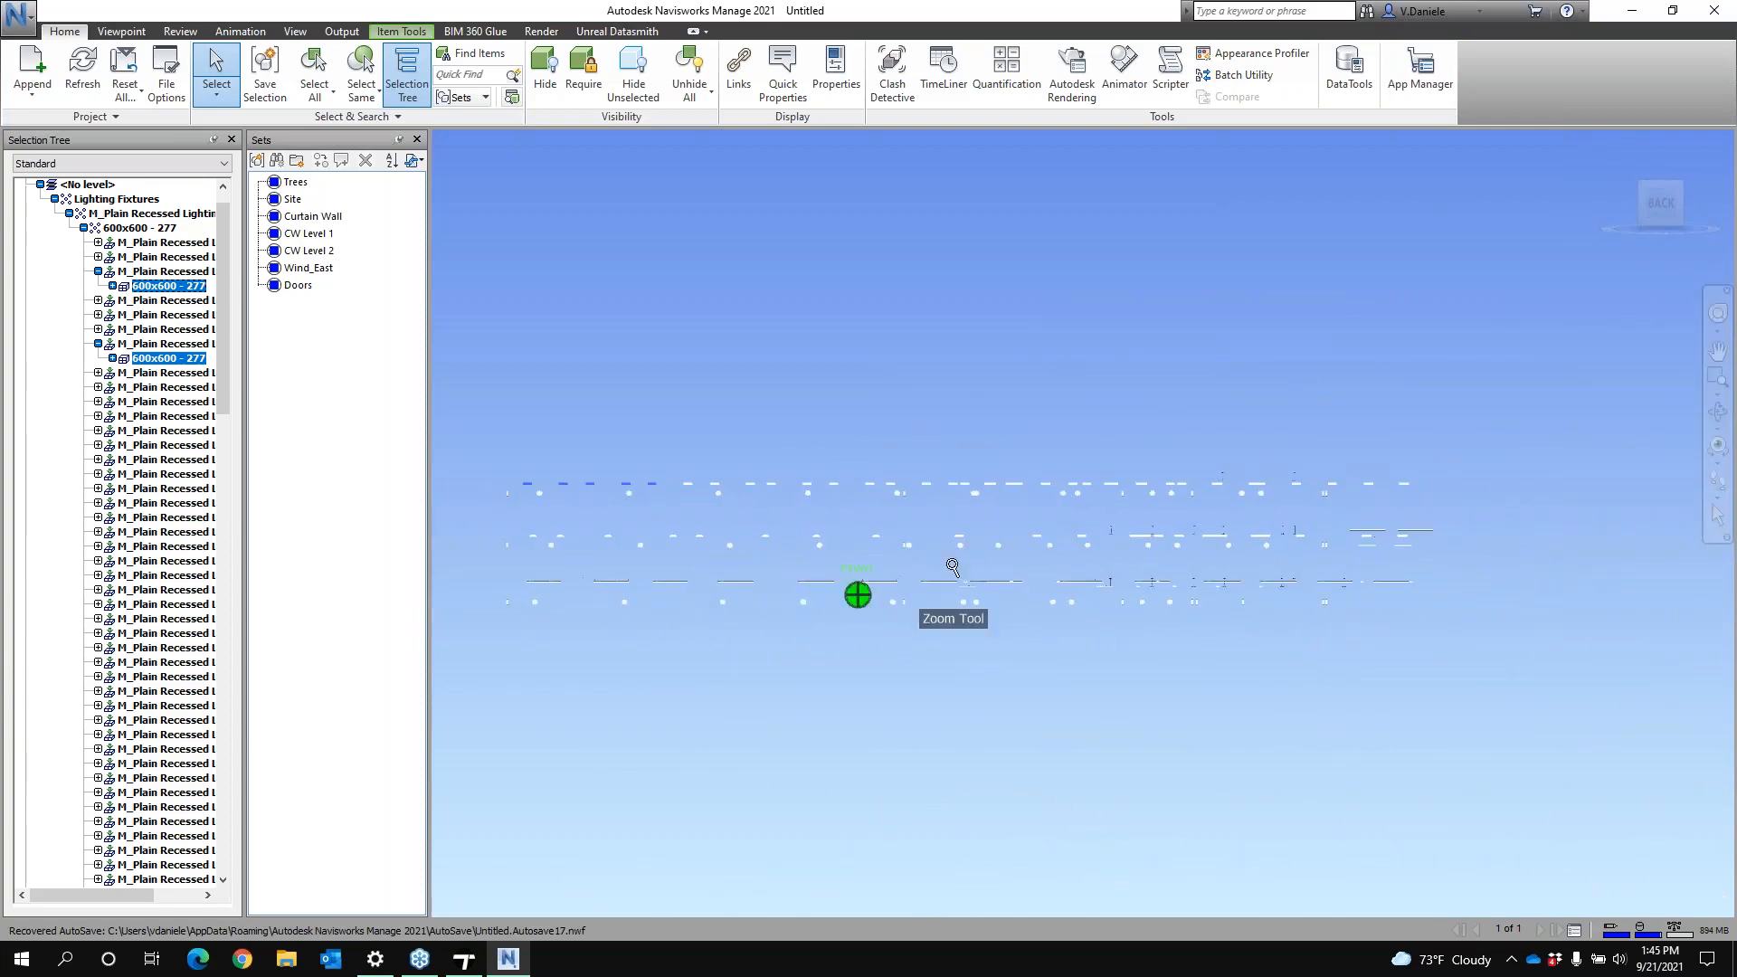
click(216, 93)
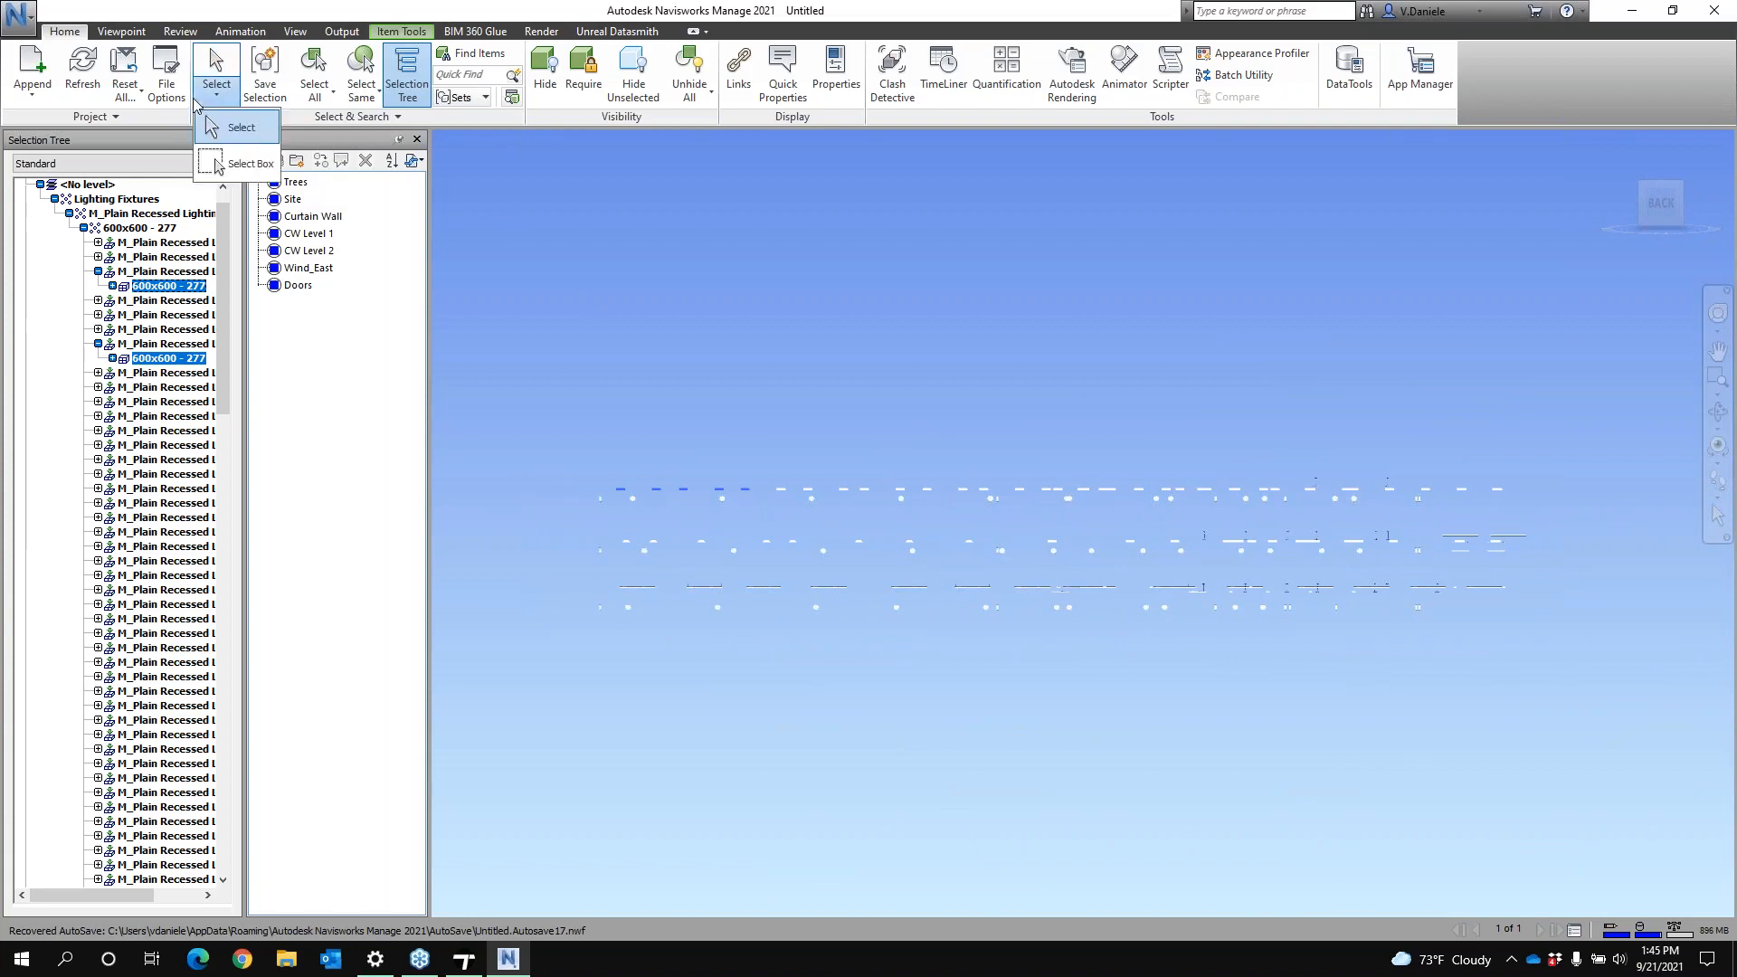
click(235, 165)
drag(598, 470, 1516, 493)
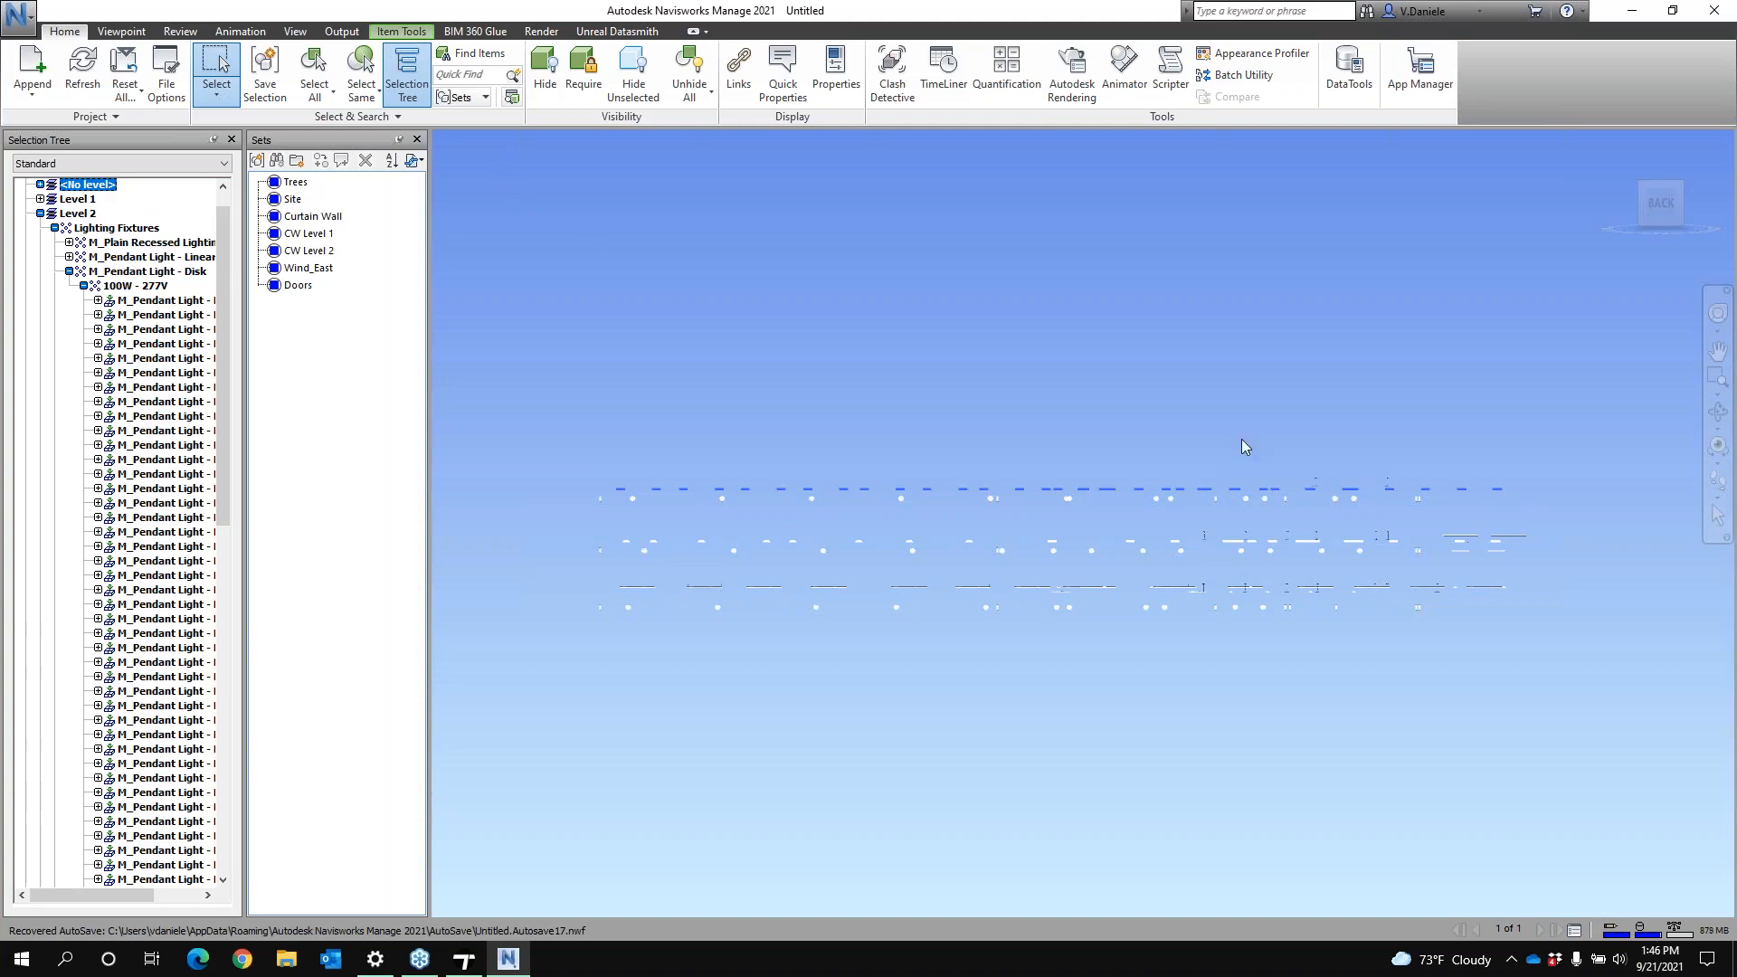
Save the selected fixtures as a selection set named LTG_LV3
click(257, 160)
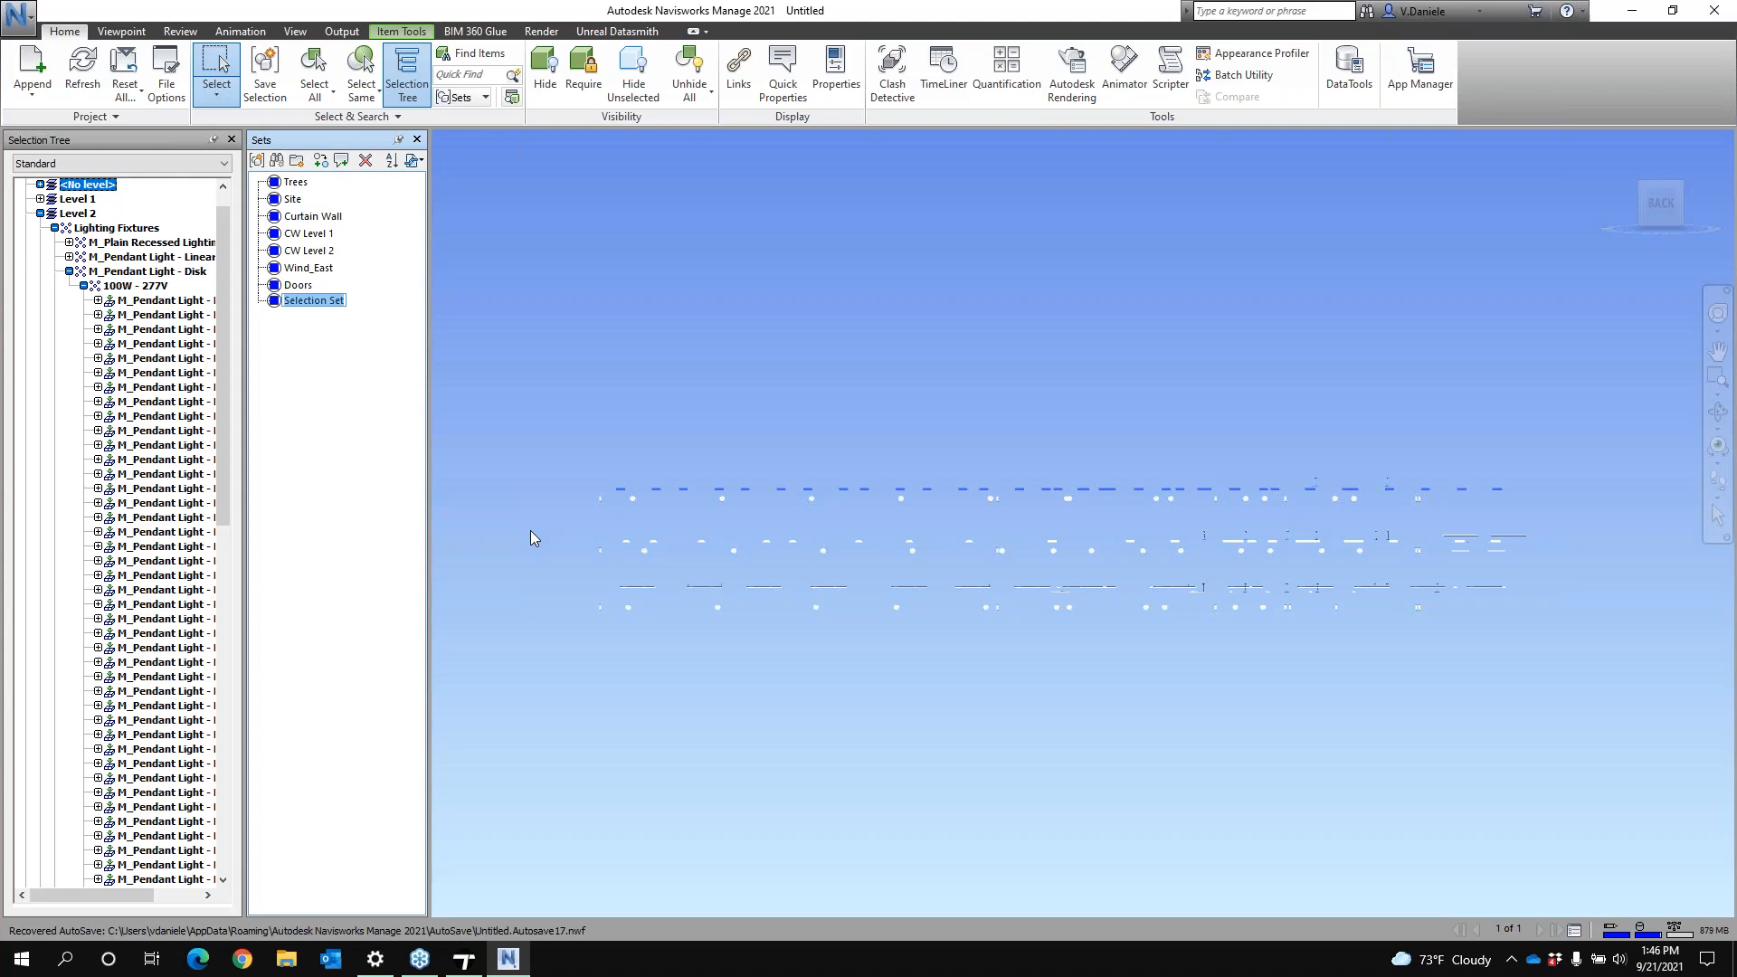
text(LTG_LV3)
click(297, 302)
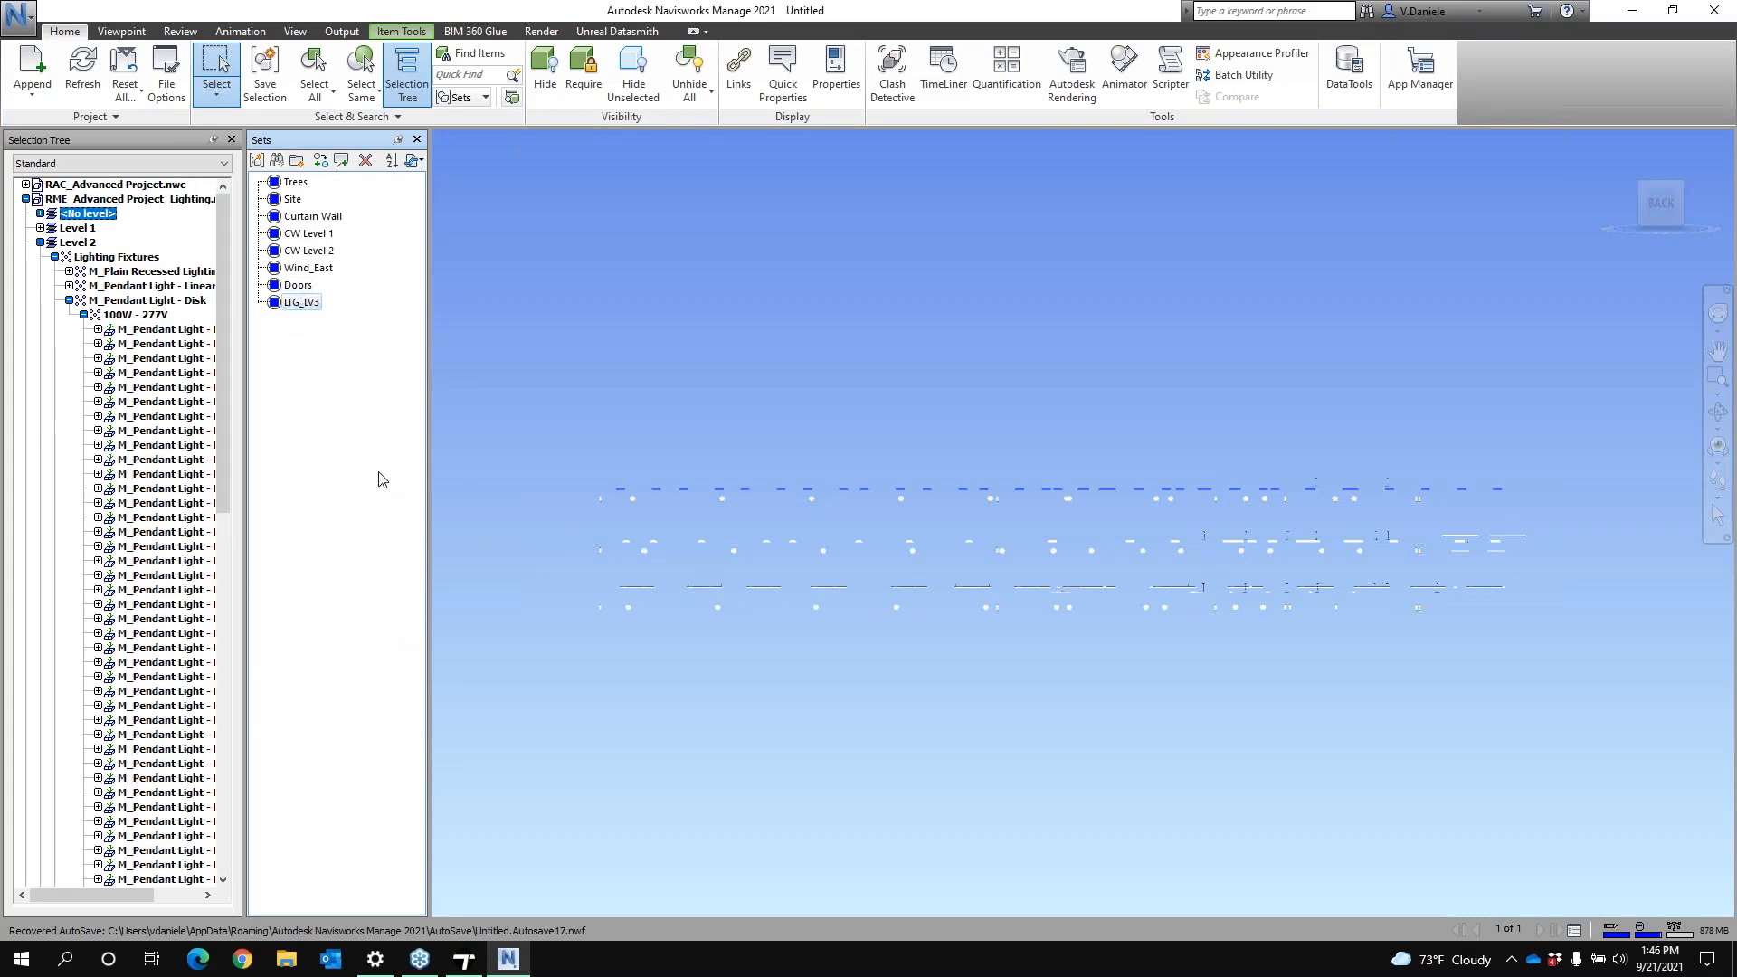
Hide all lighting fixtures outside the LTG_LV3 selection and check the isolated fixtures from an angled view
click(633, 77)
shift+middle_drag(793, 615, 1213, 447)
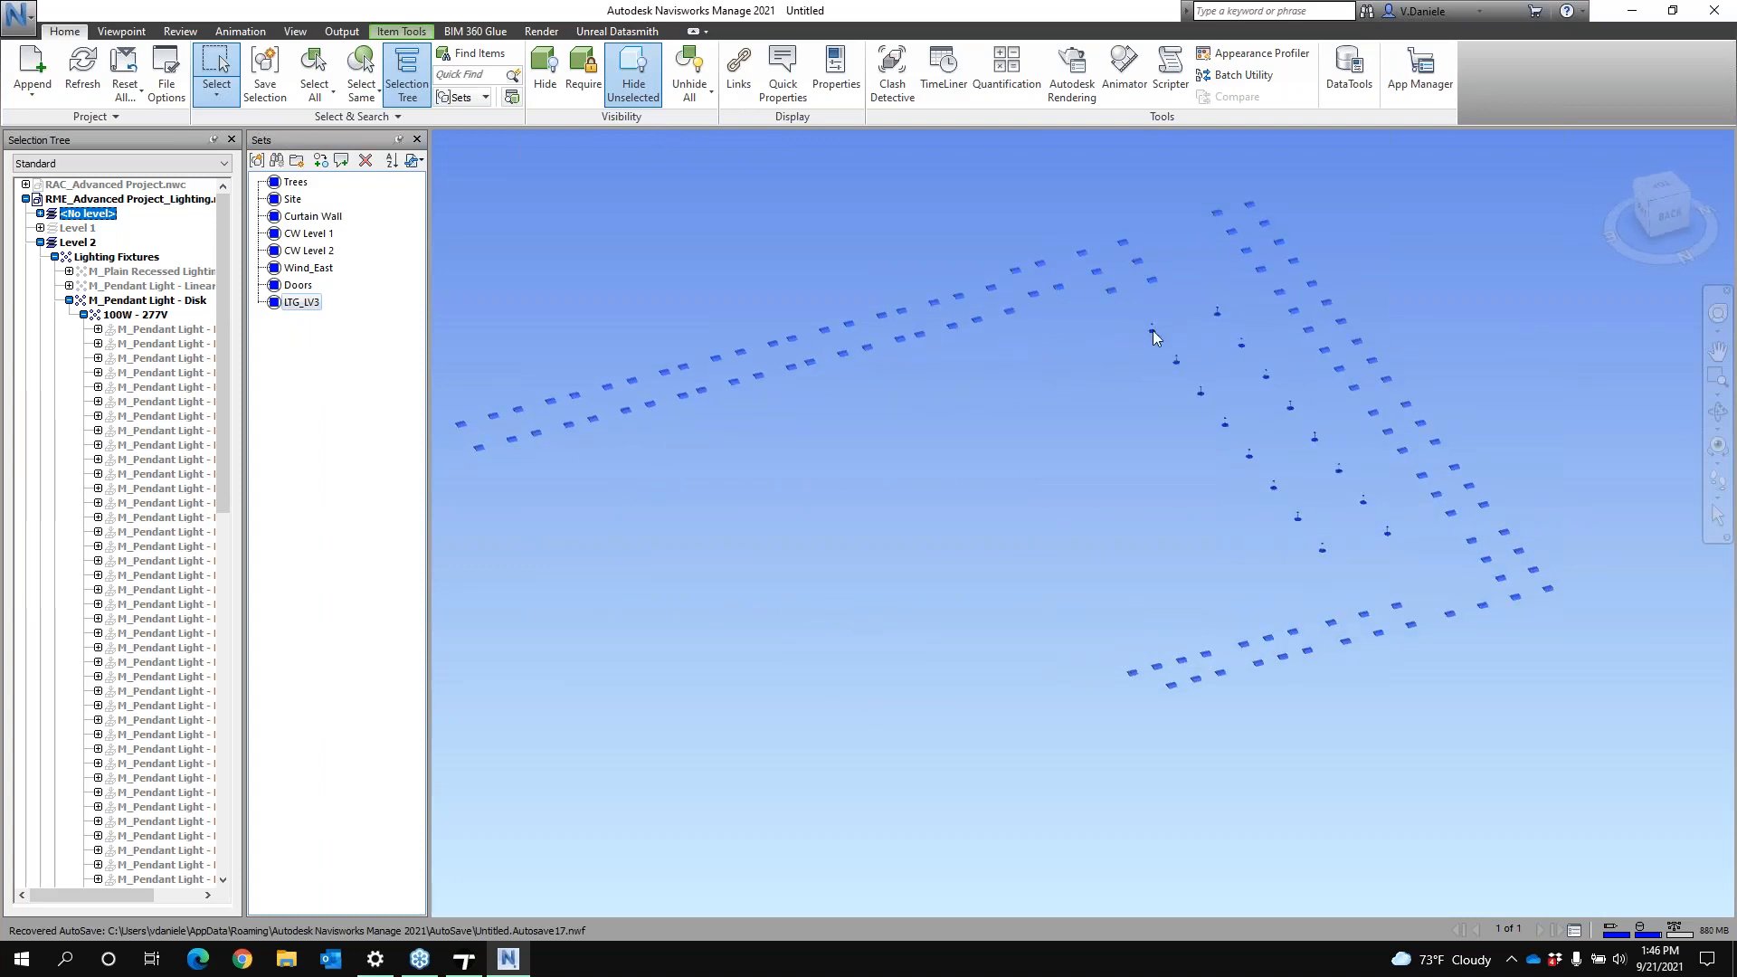
shift+middle_drag(1334, 579, 1083, 602)
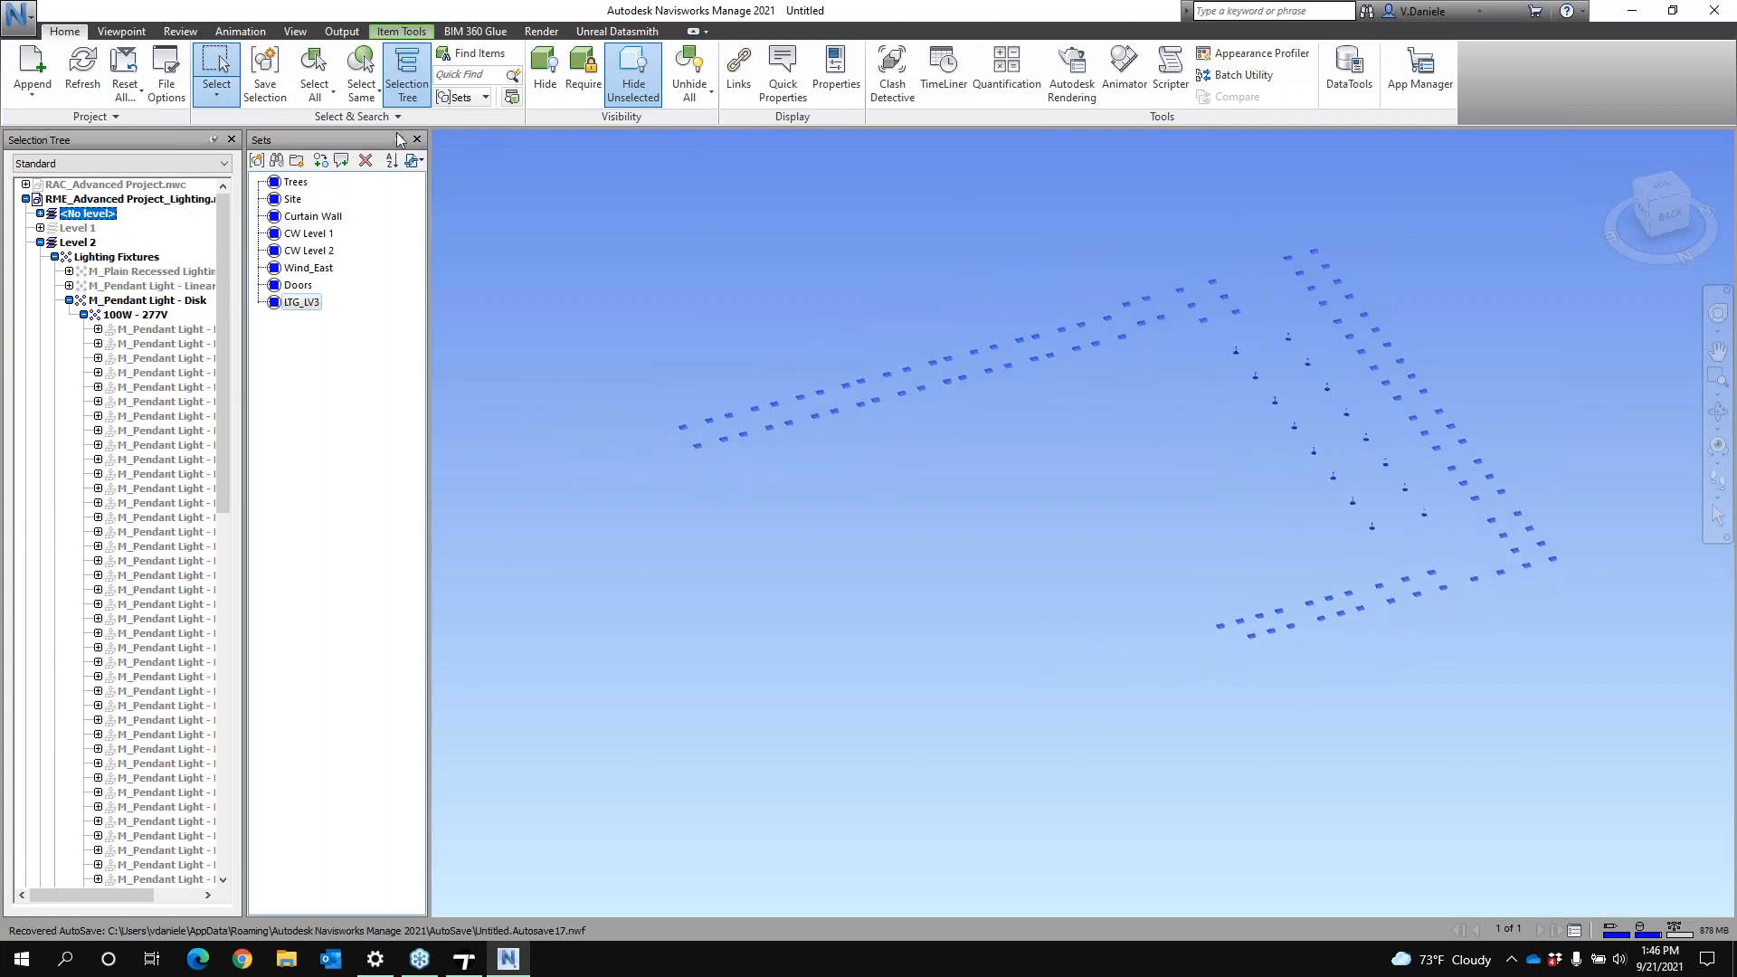
Export the isolated fixtures to Unreal Datasmith as LTG_LV3 in the _Twinmotion Event_92121 folder
click(617, 31)
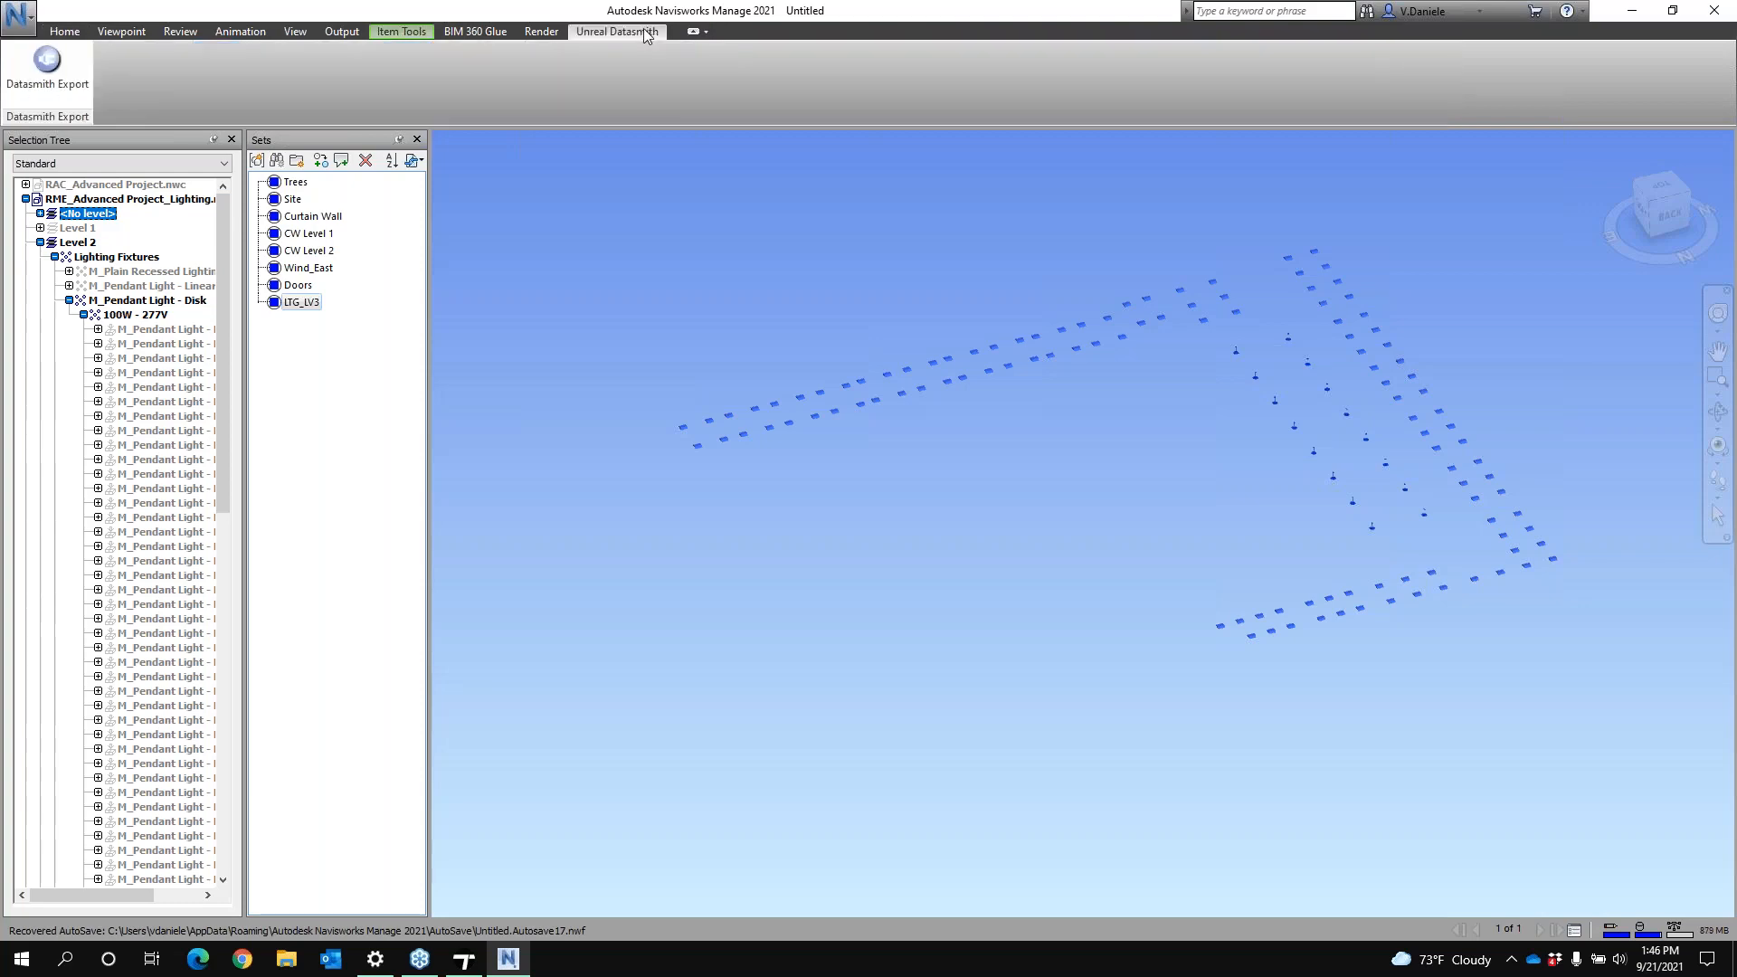
click(48, 73)
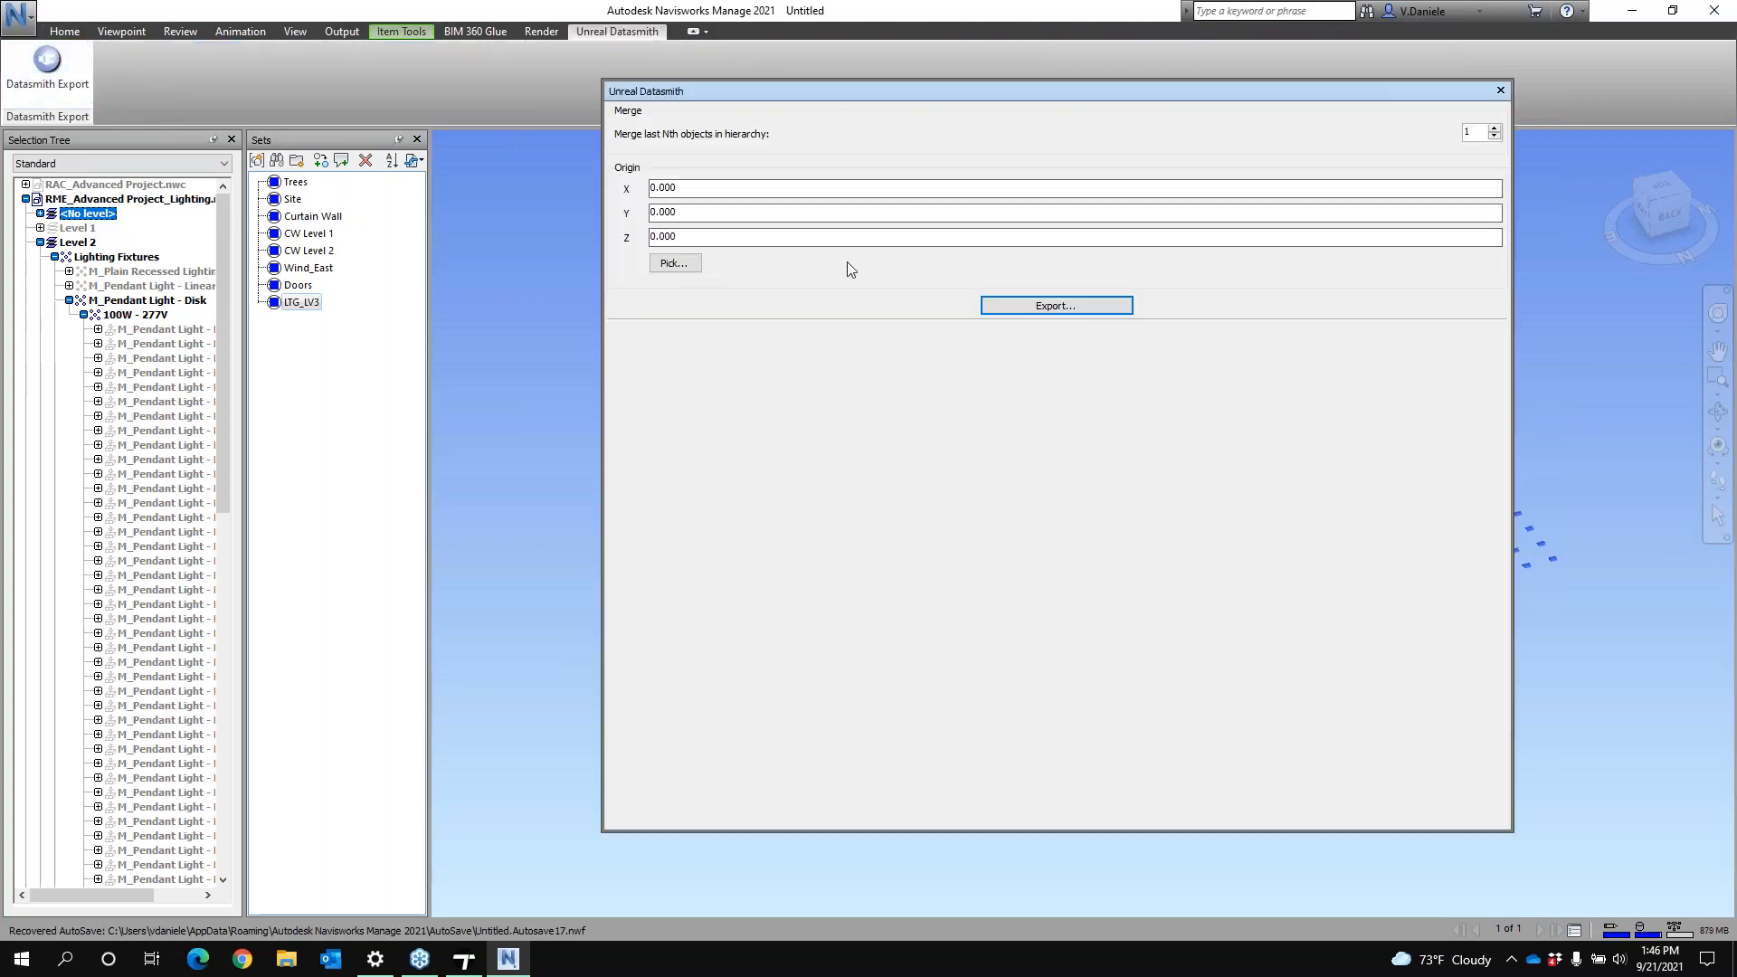
click(1069, 308)
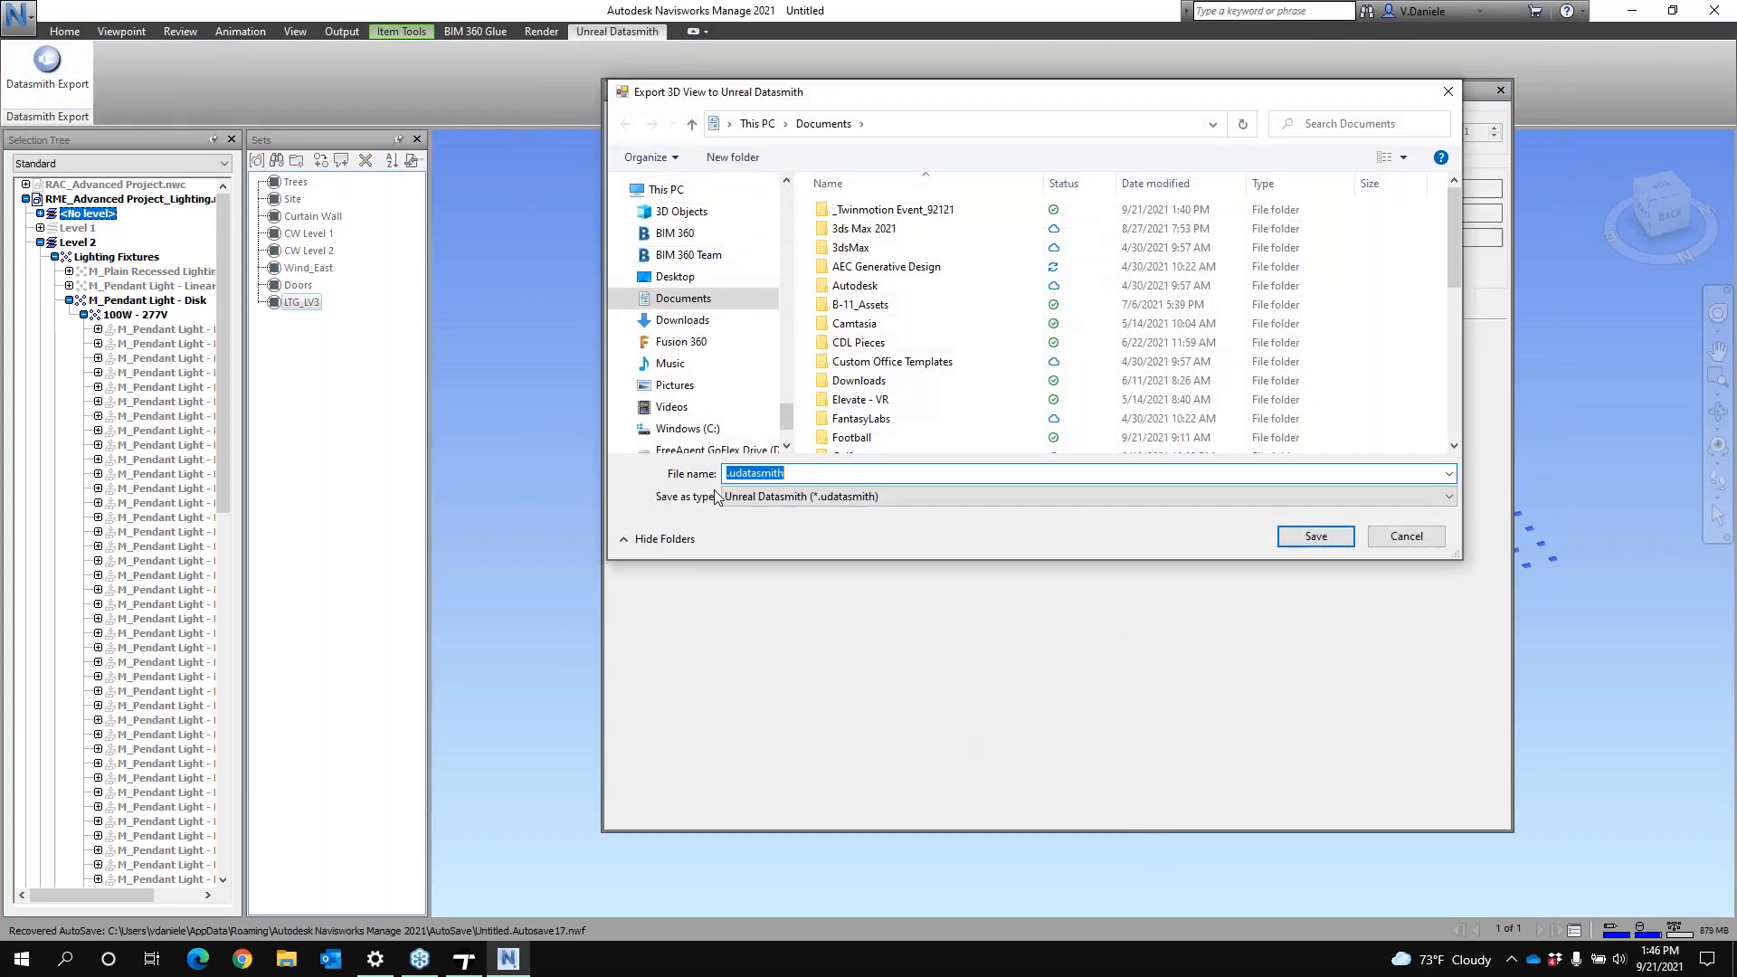
double_click(862, 210)
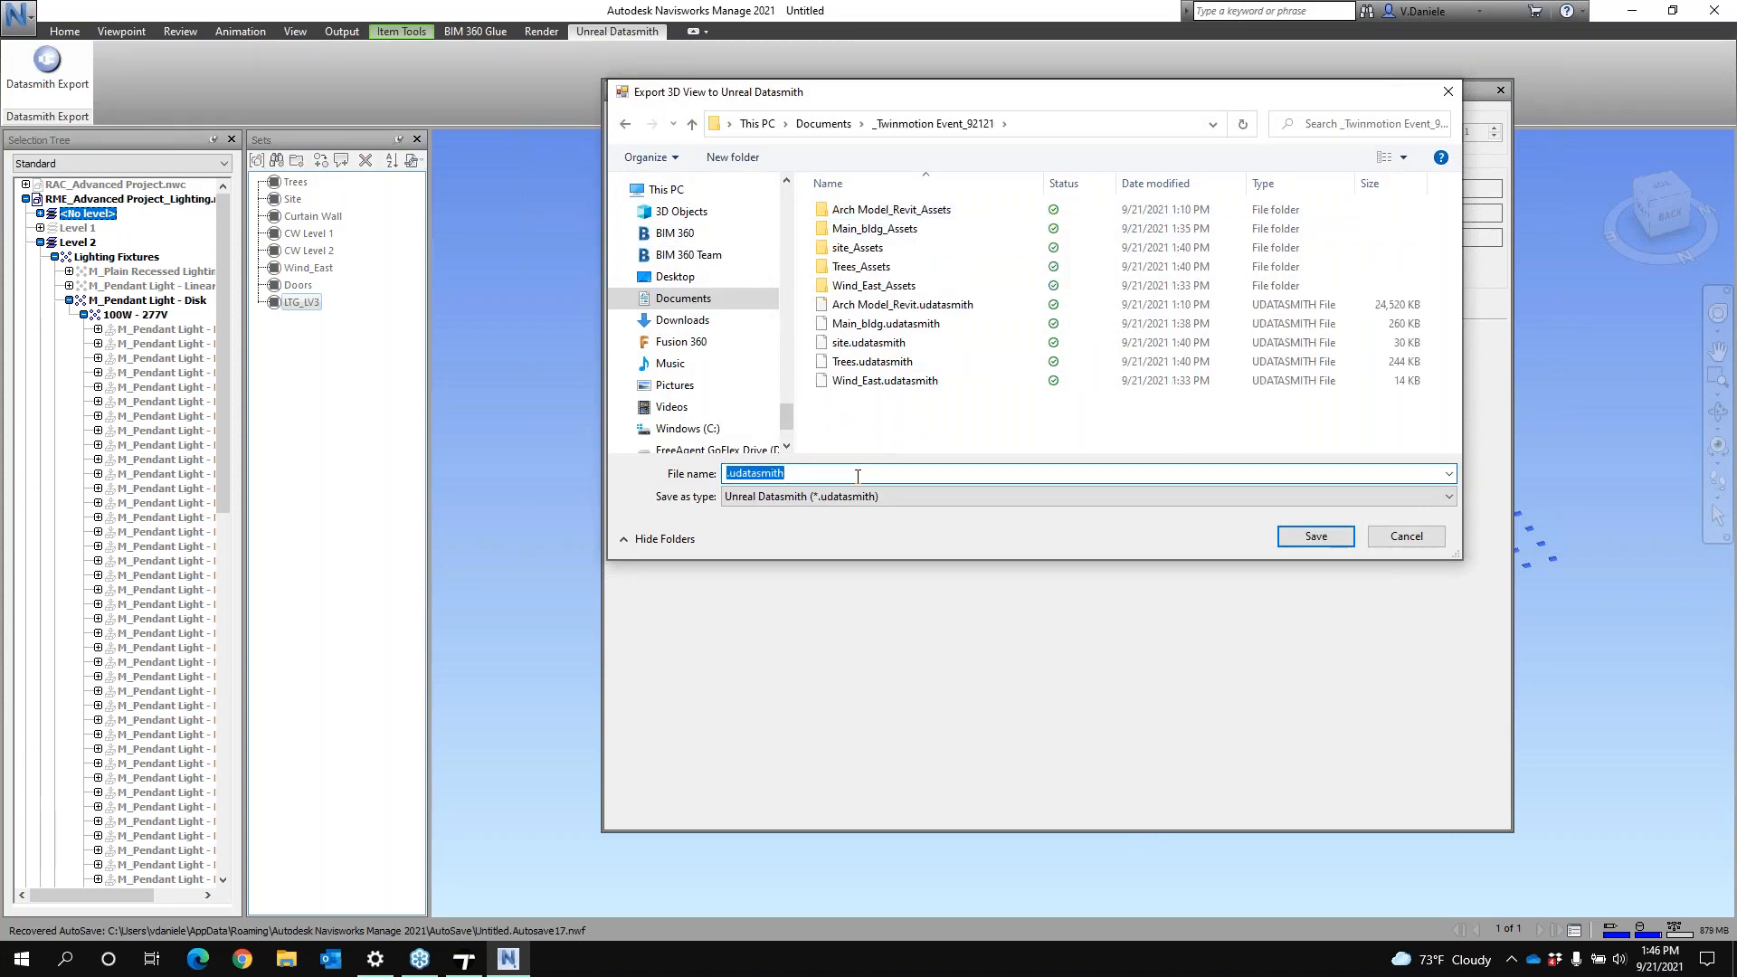
text(LTG_LV3)
key(Return)
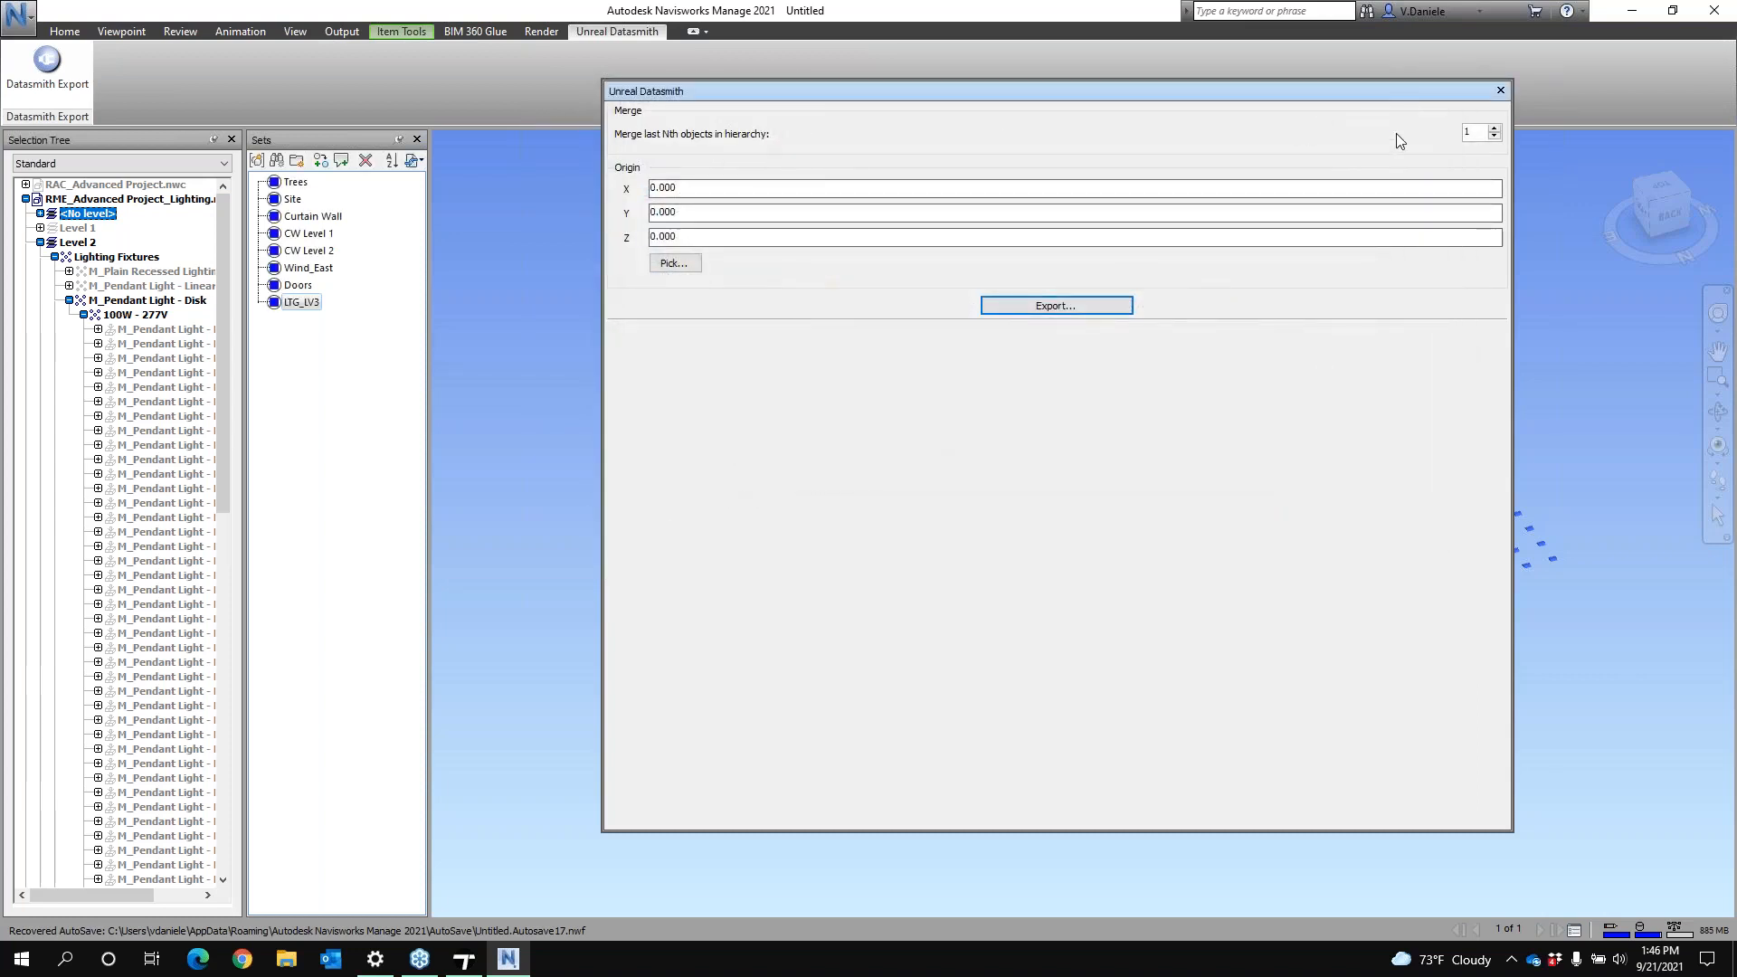
Switch to Twinmotion and choose LTG_LV3.udatasmith as the geometry file to import
click(464, 958)
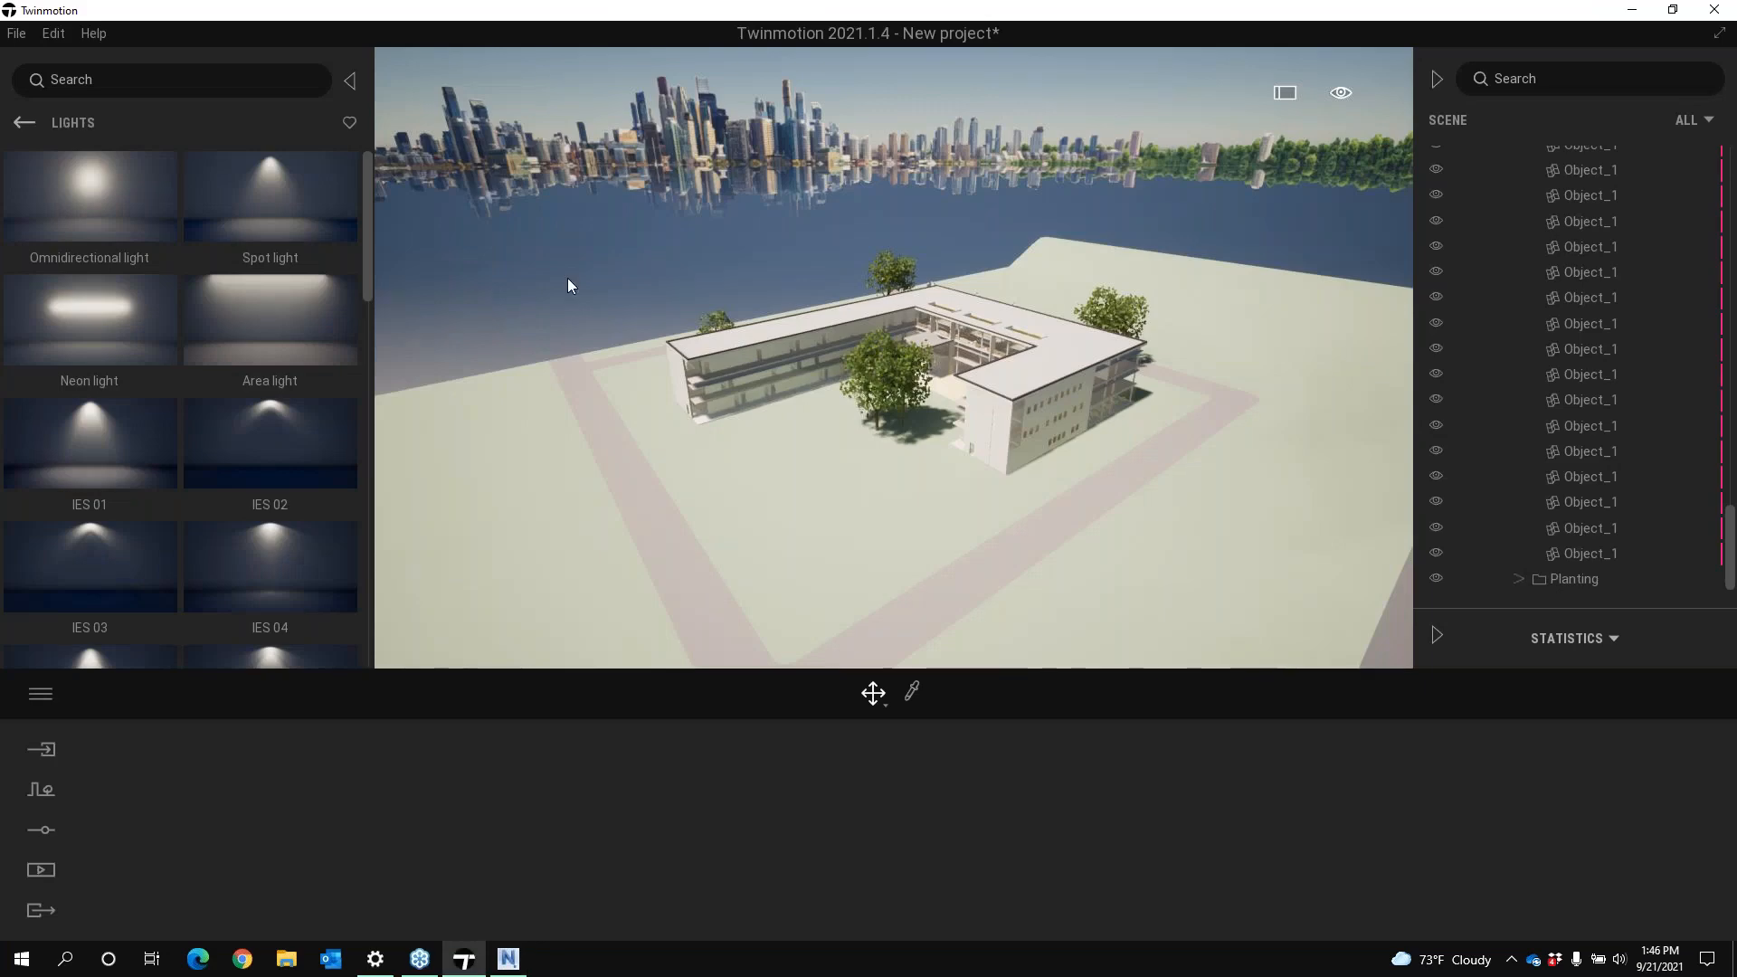
click(40, 749)
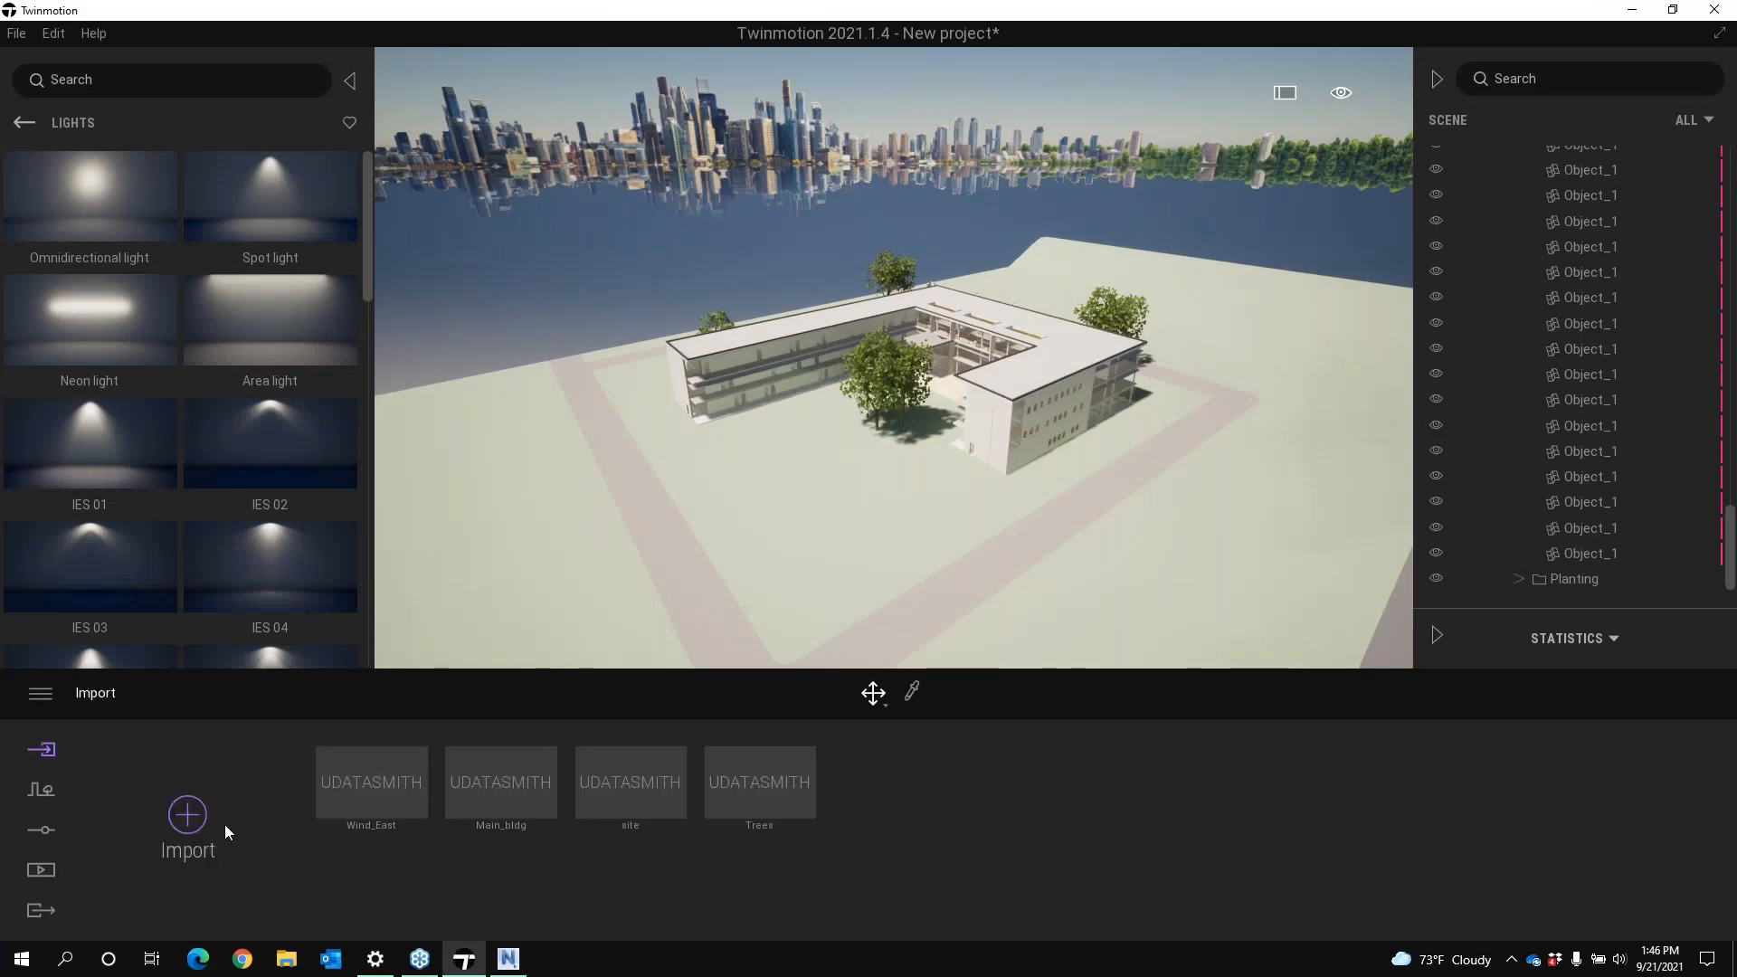
click(187, 814)
click(952, 428)
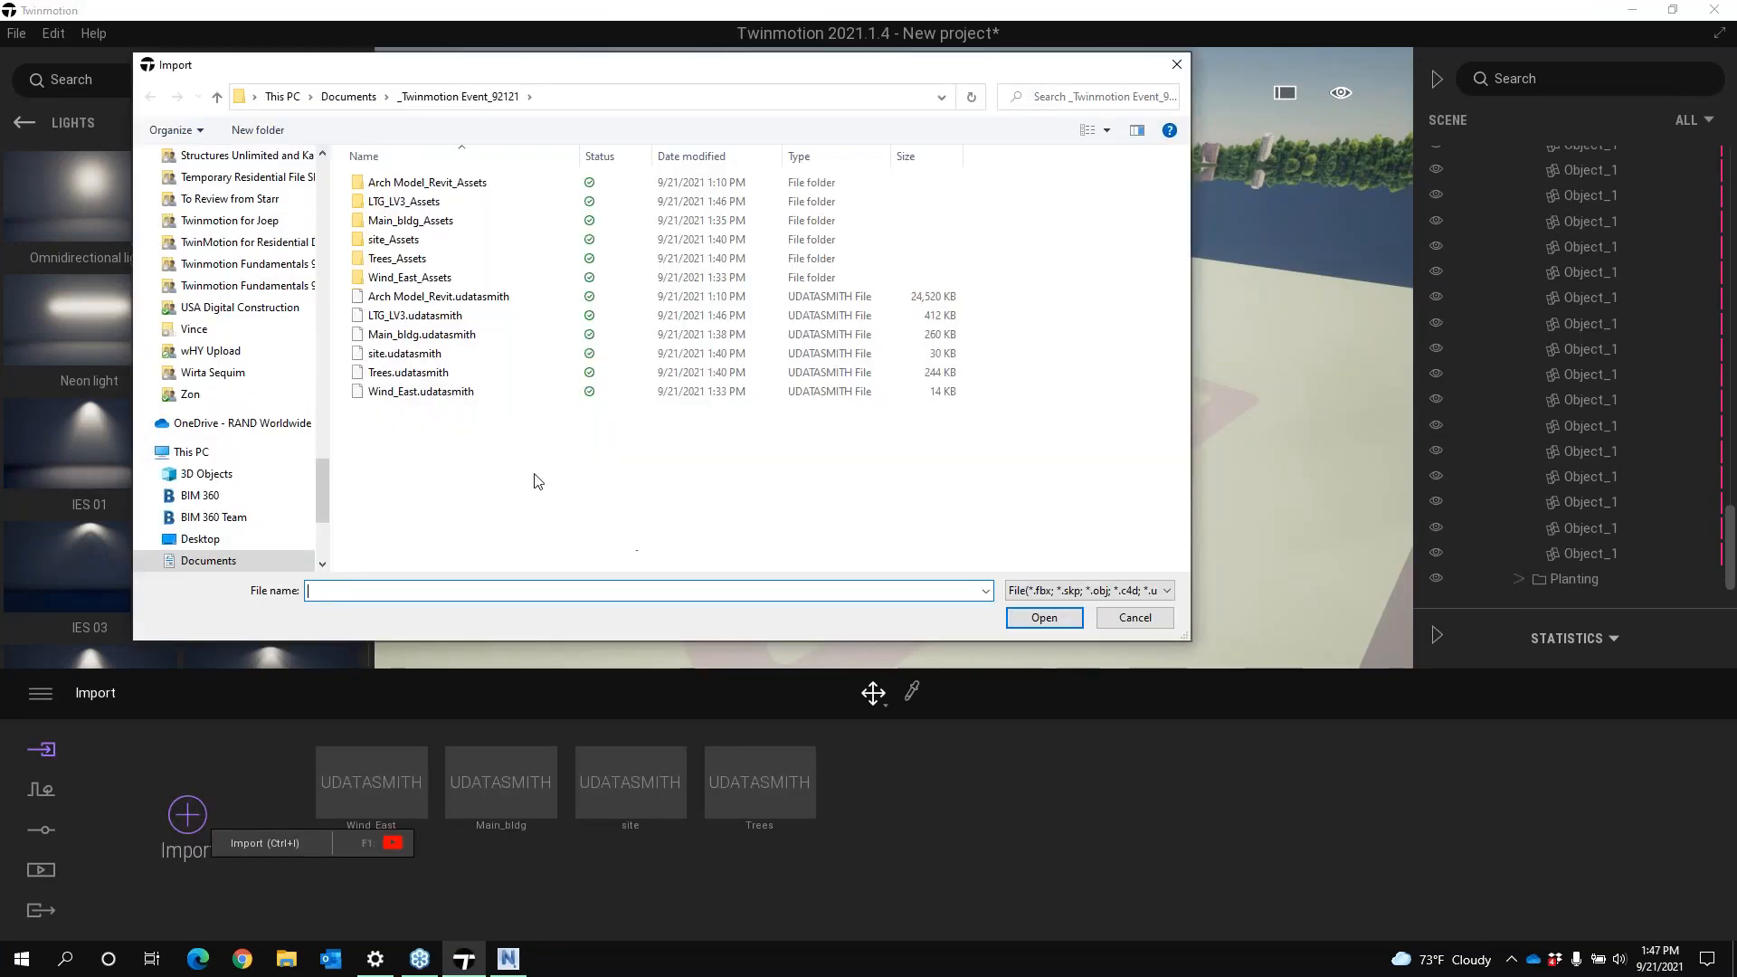
click(429, 324)
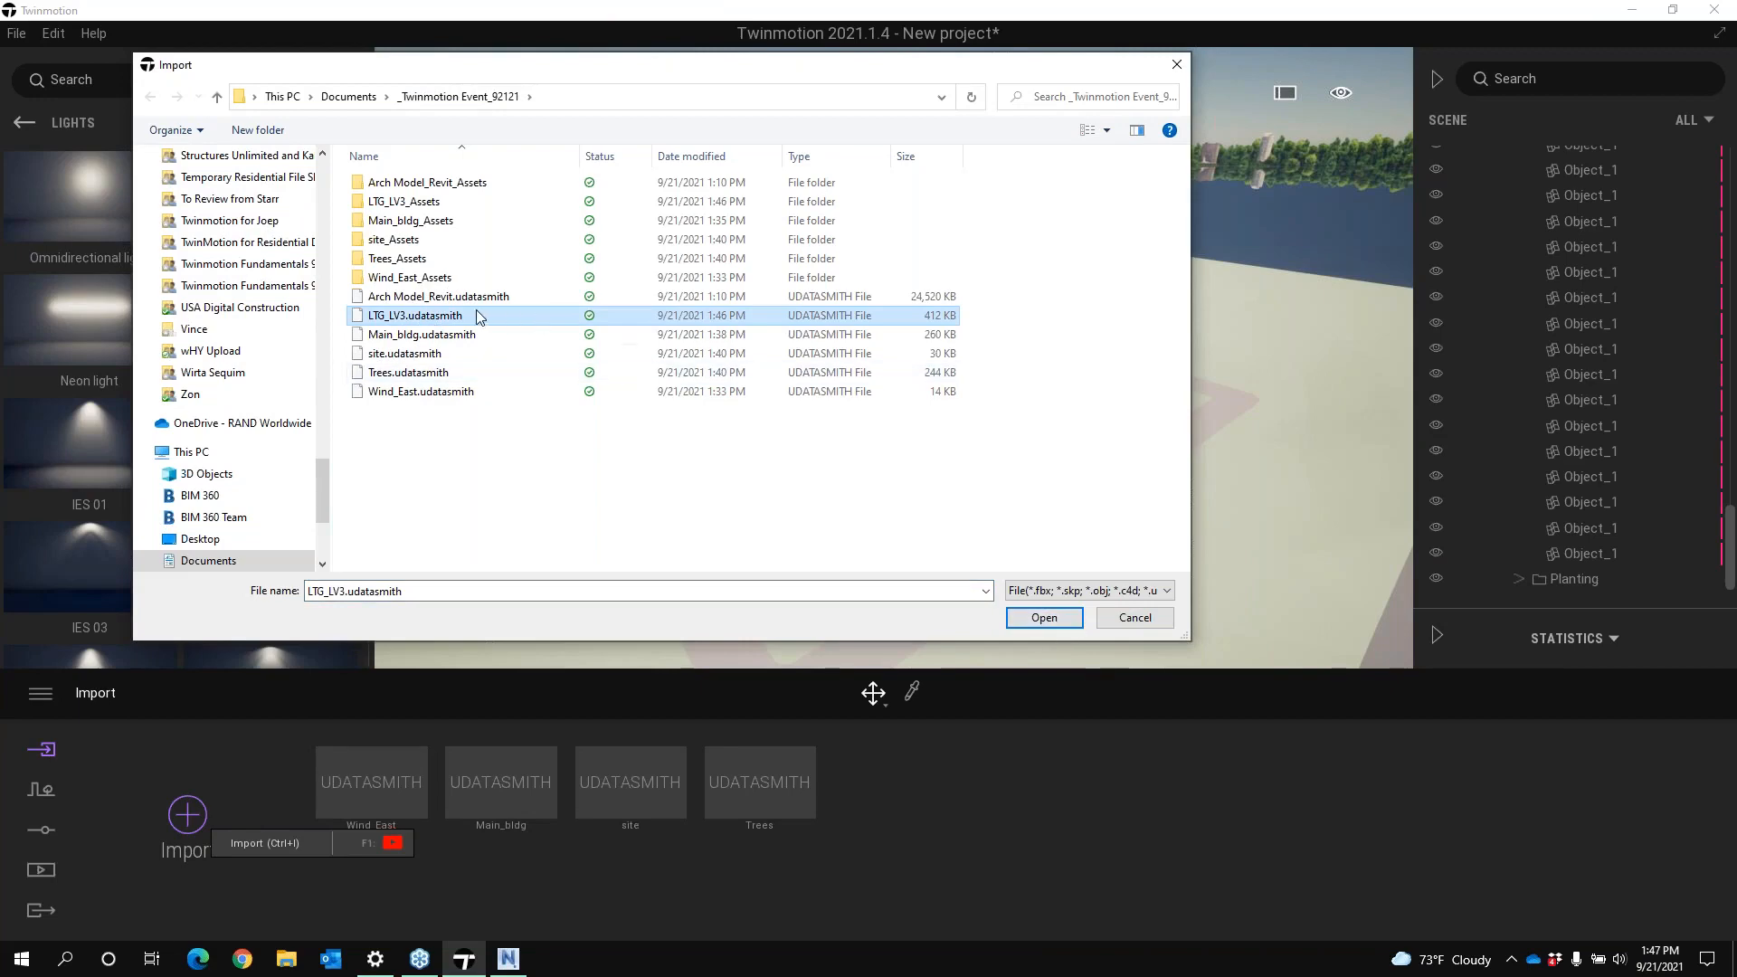
click(1044, 618)
Set the import's collapse option to Keep hierarchy and import the LTG_LV3 lighting file
click(634, 489)
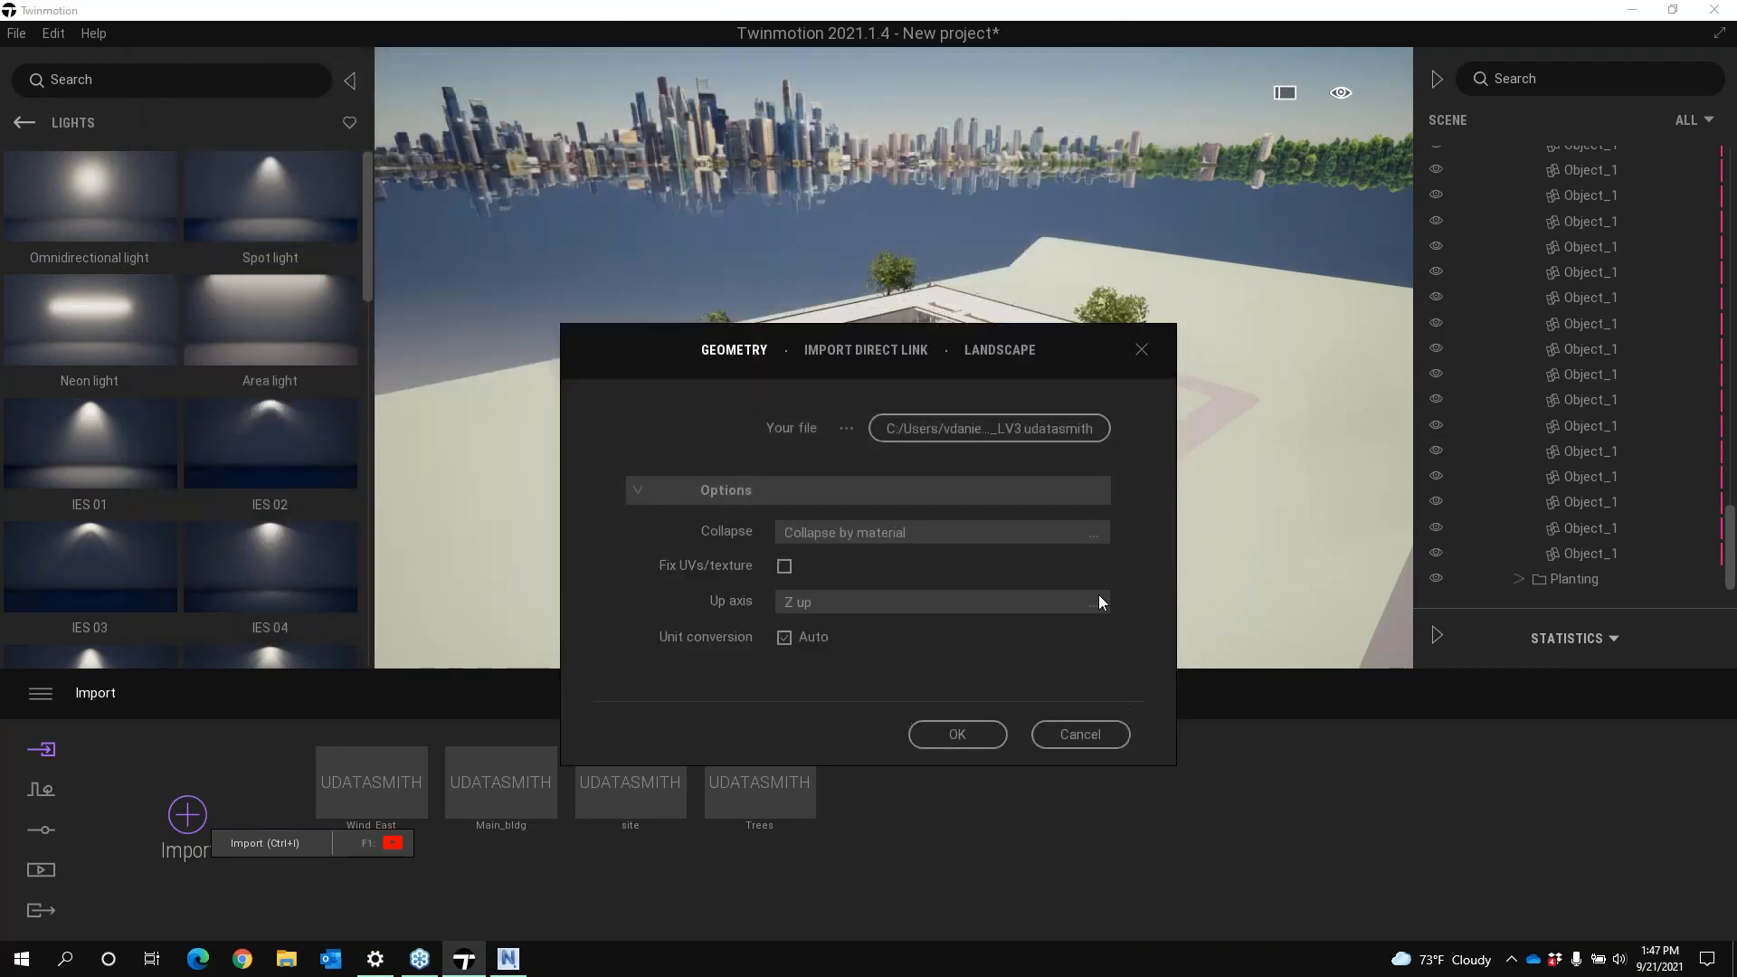
click(1099, 535)
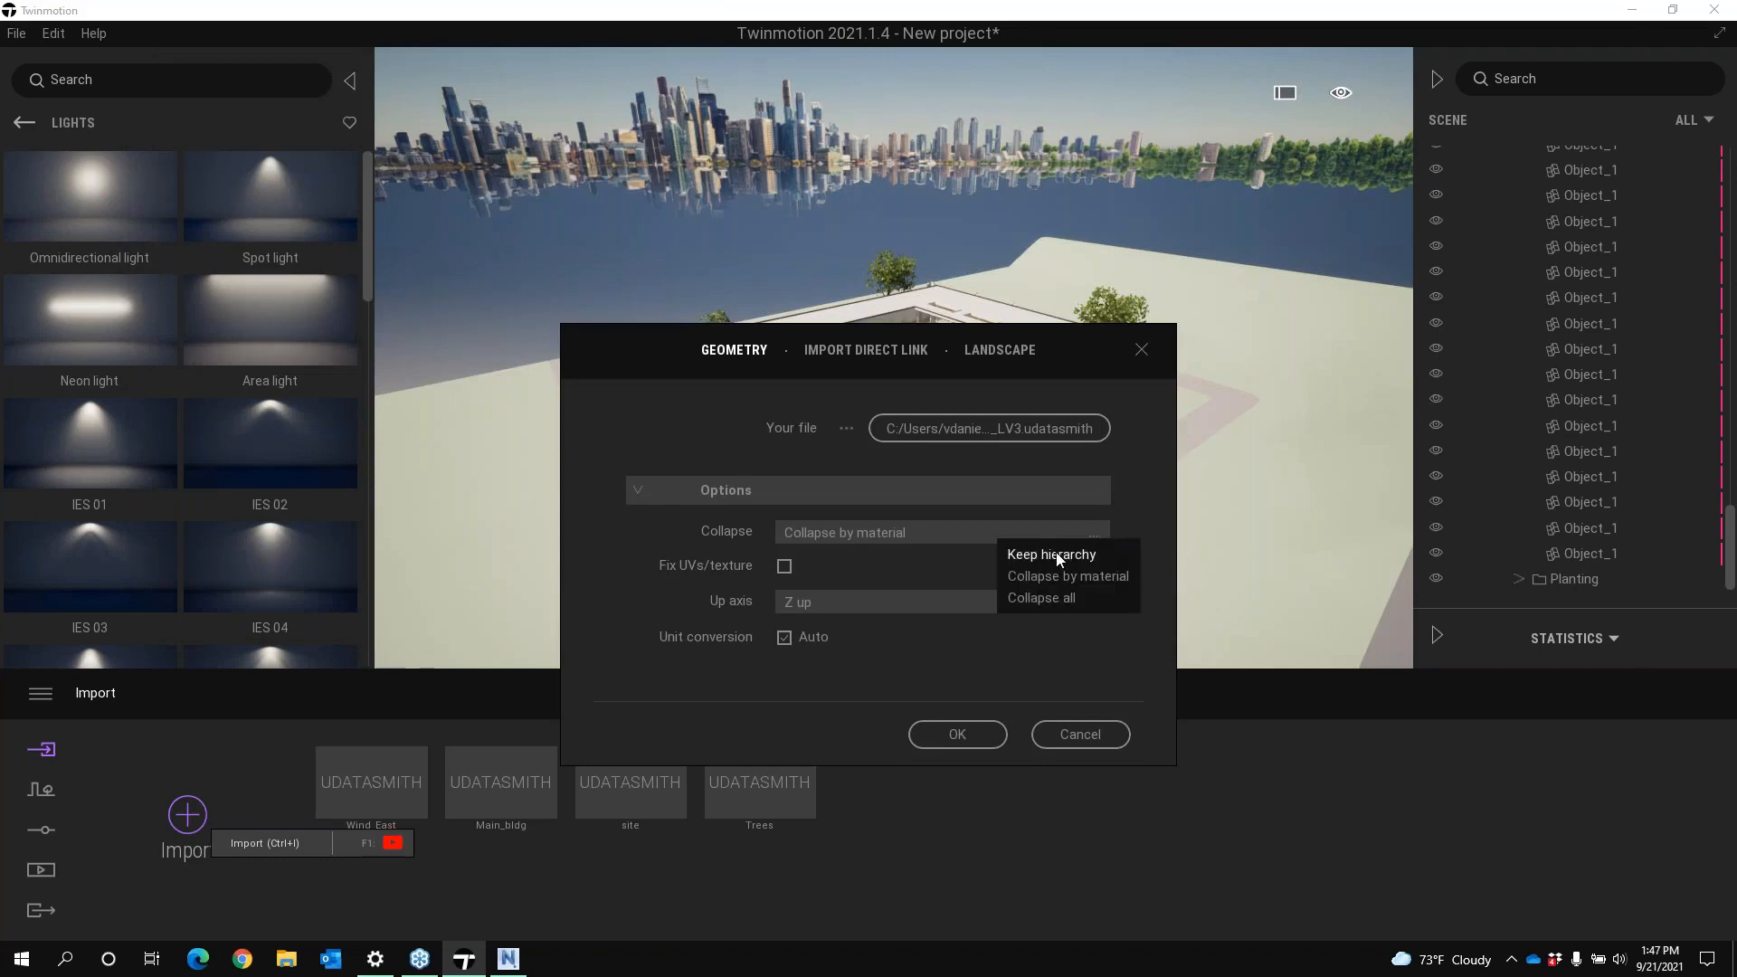
click(1025, 554)
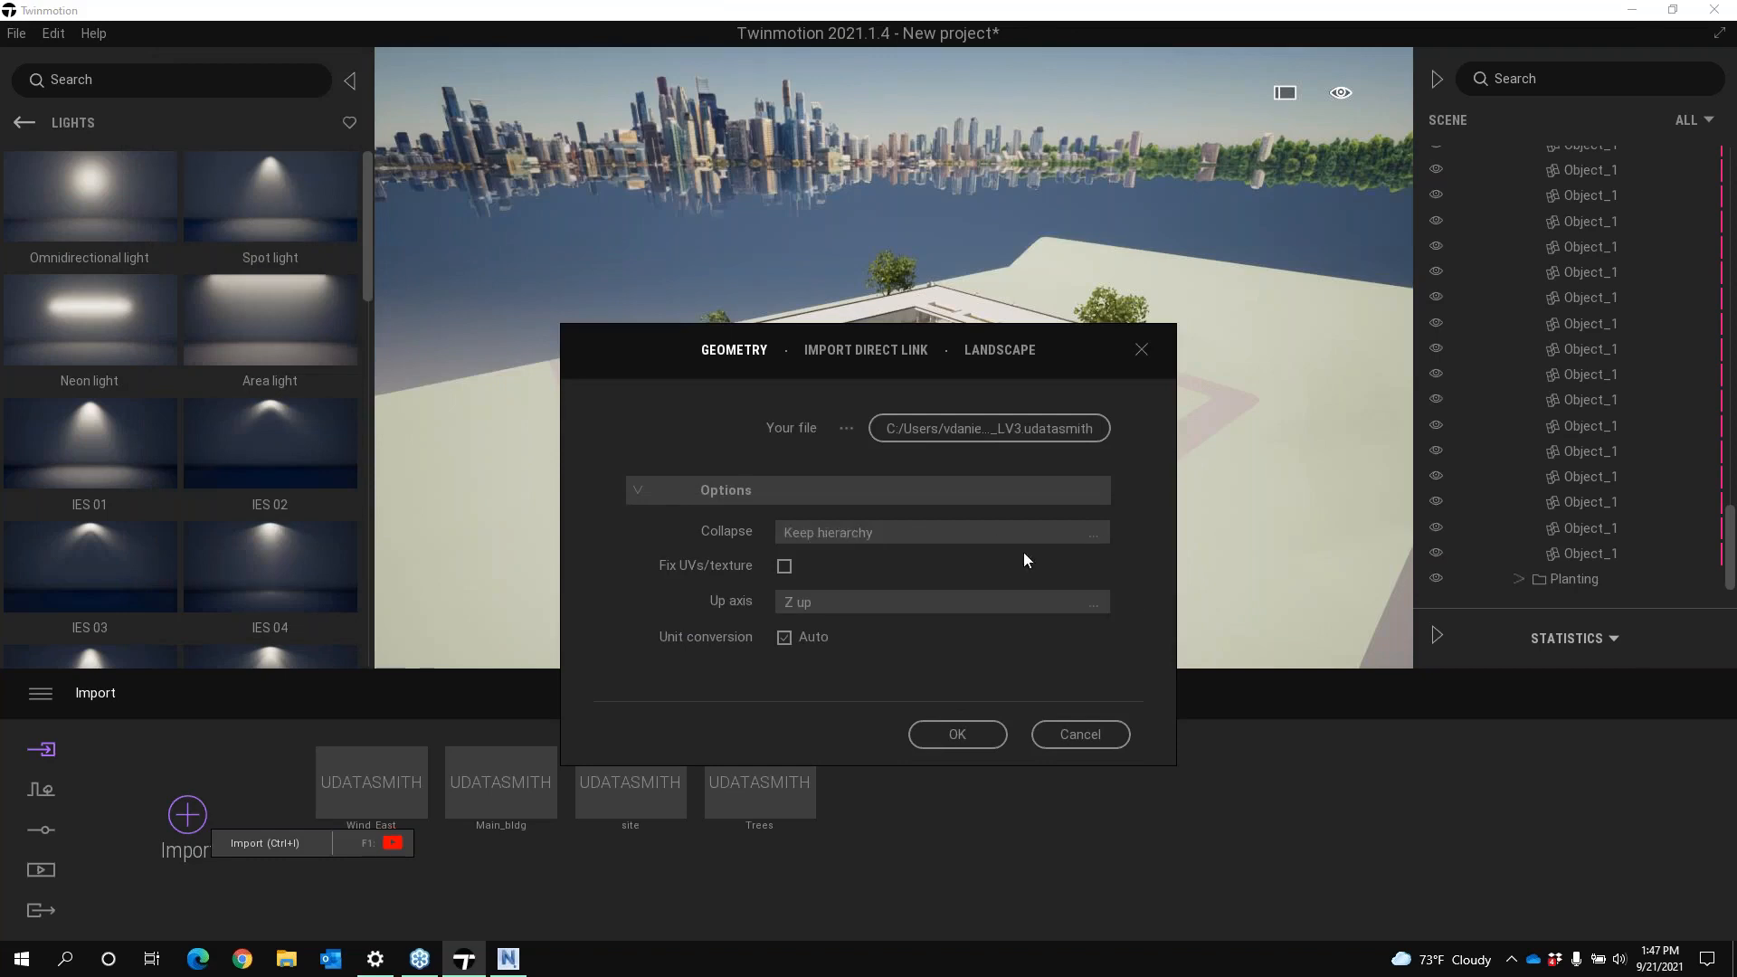
click(937, 735)
click(1000, 639)
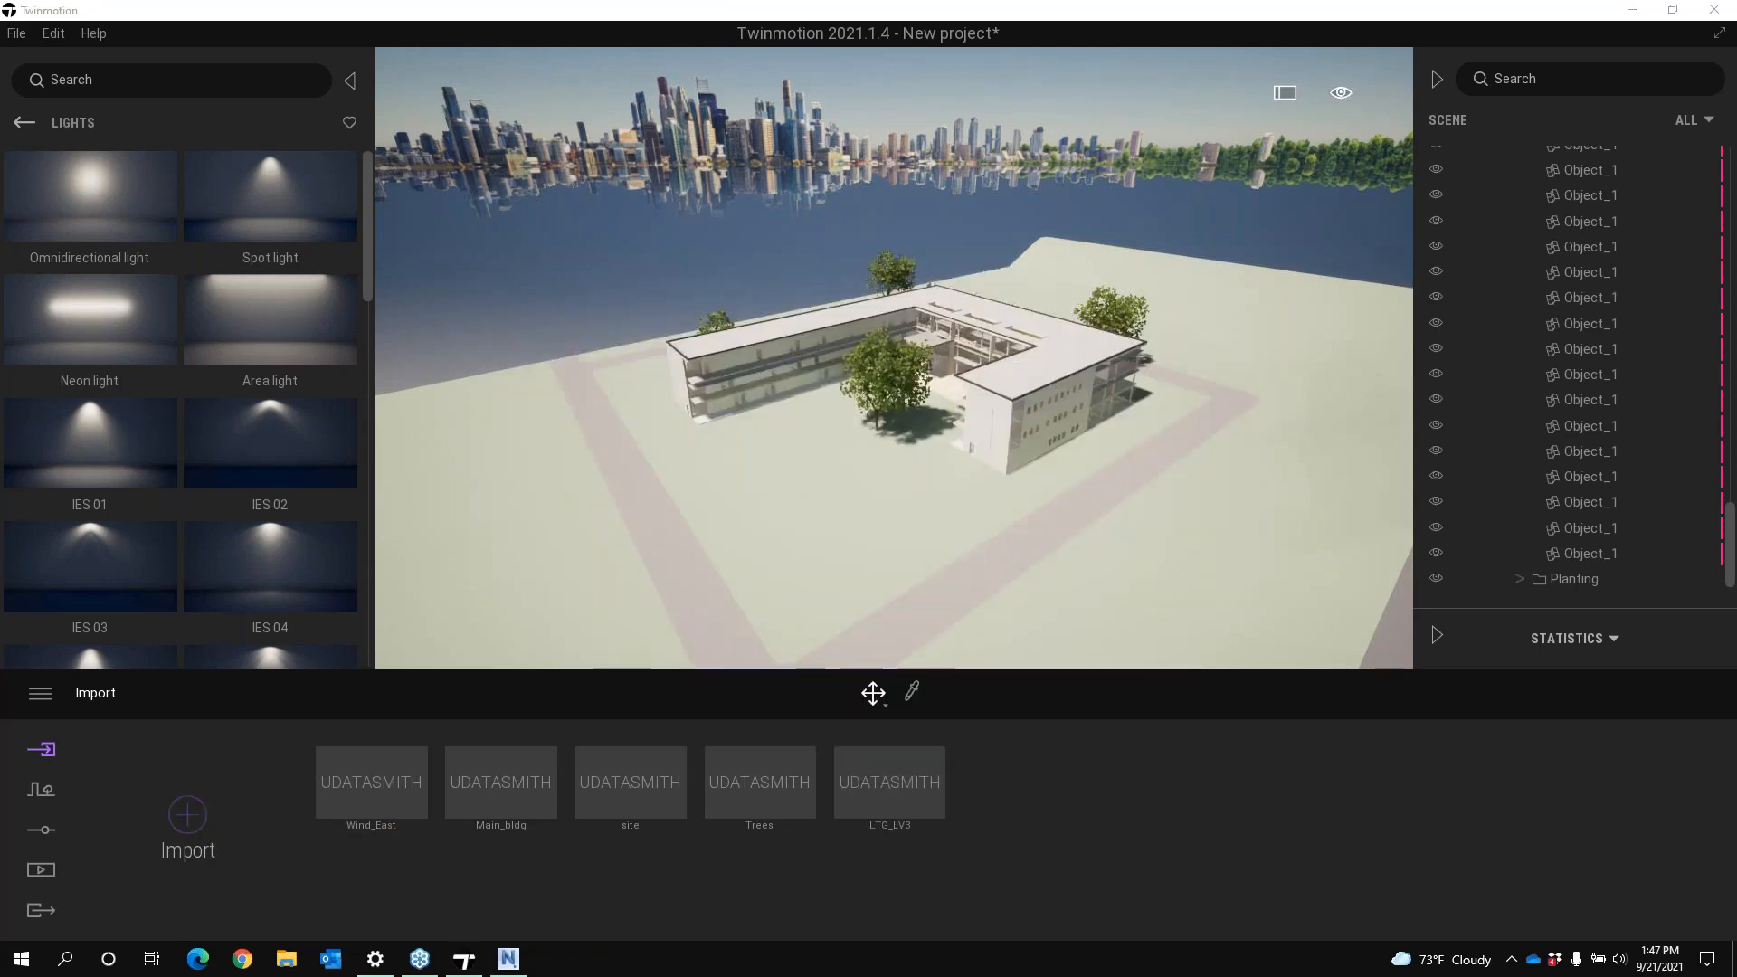
Collapse the scene graph, show only its top-level folders and select the LTG_LV3 folder
right_drag(778, 486, 680, 409)
scroll(910, 508, up, 4)
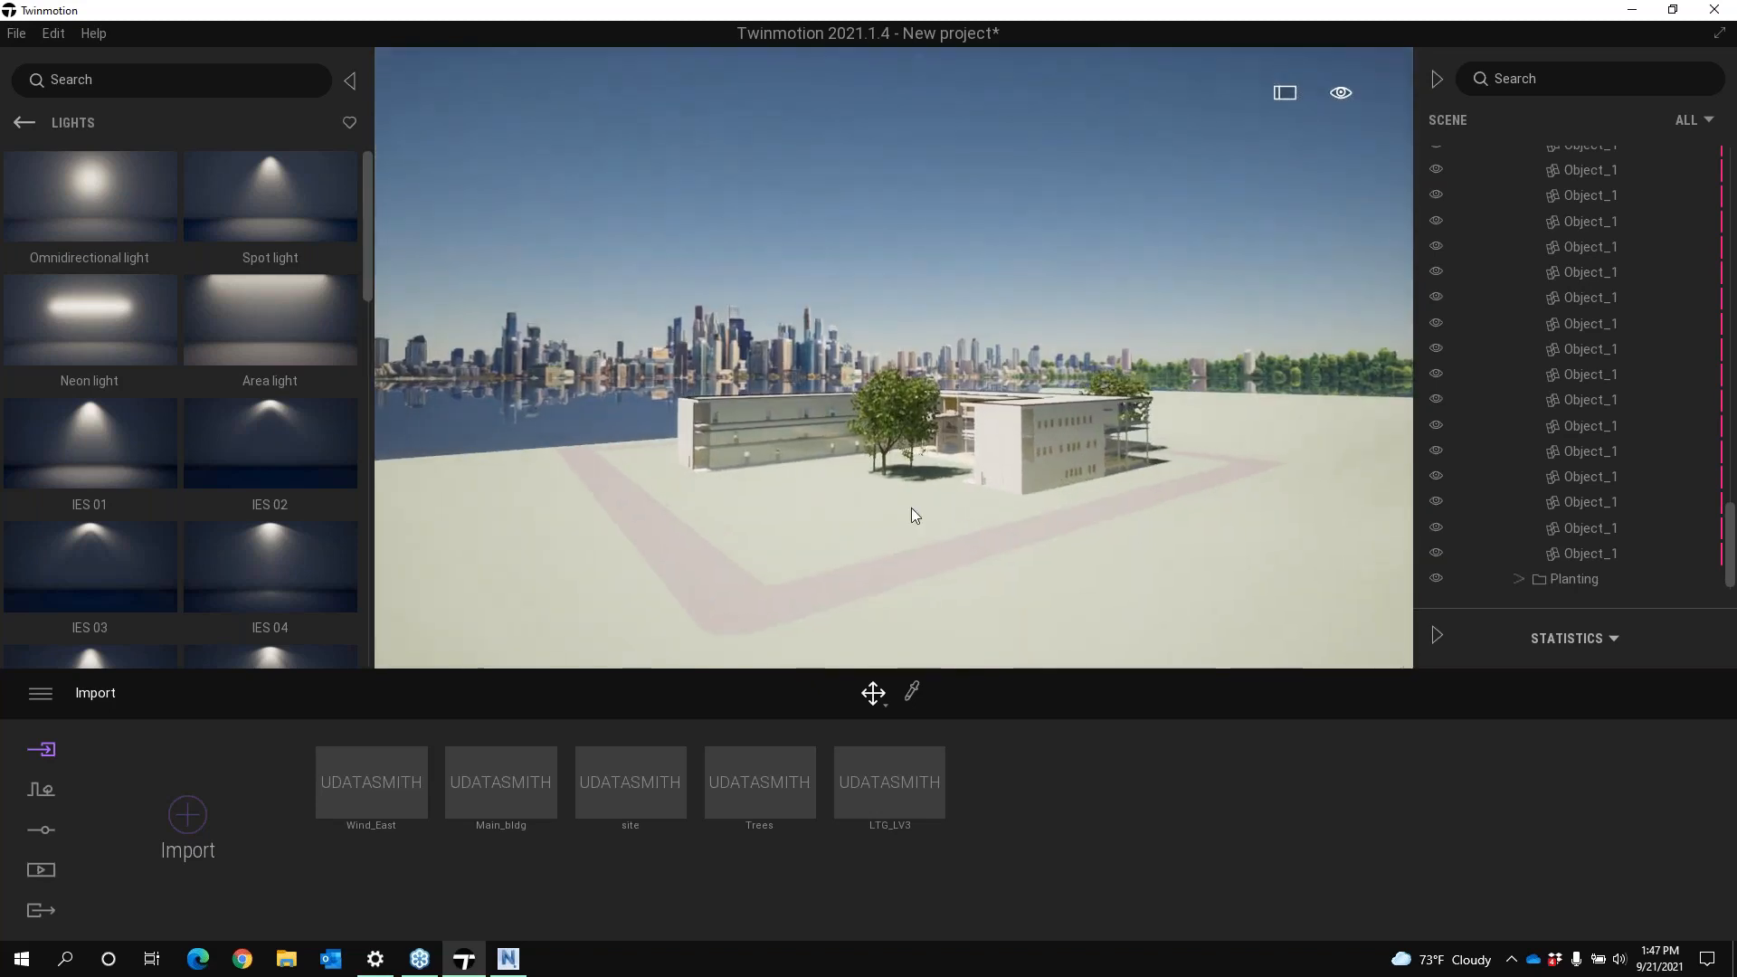
mouse_move(789, 467)
right_down()
mouse_move(744, 481)
mouse_move(780, 501)
right_up()
key(w)
key(w)
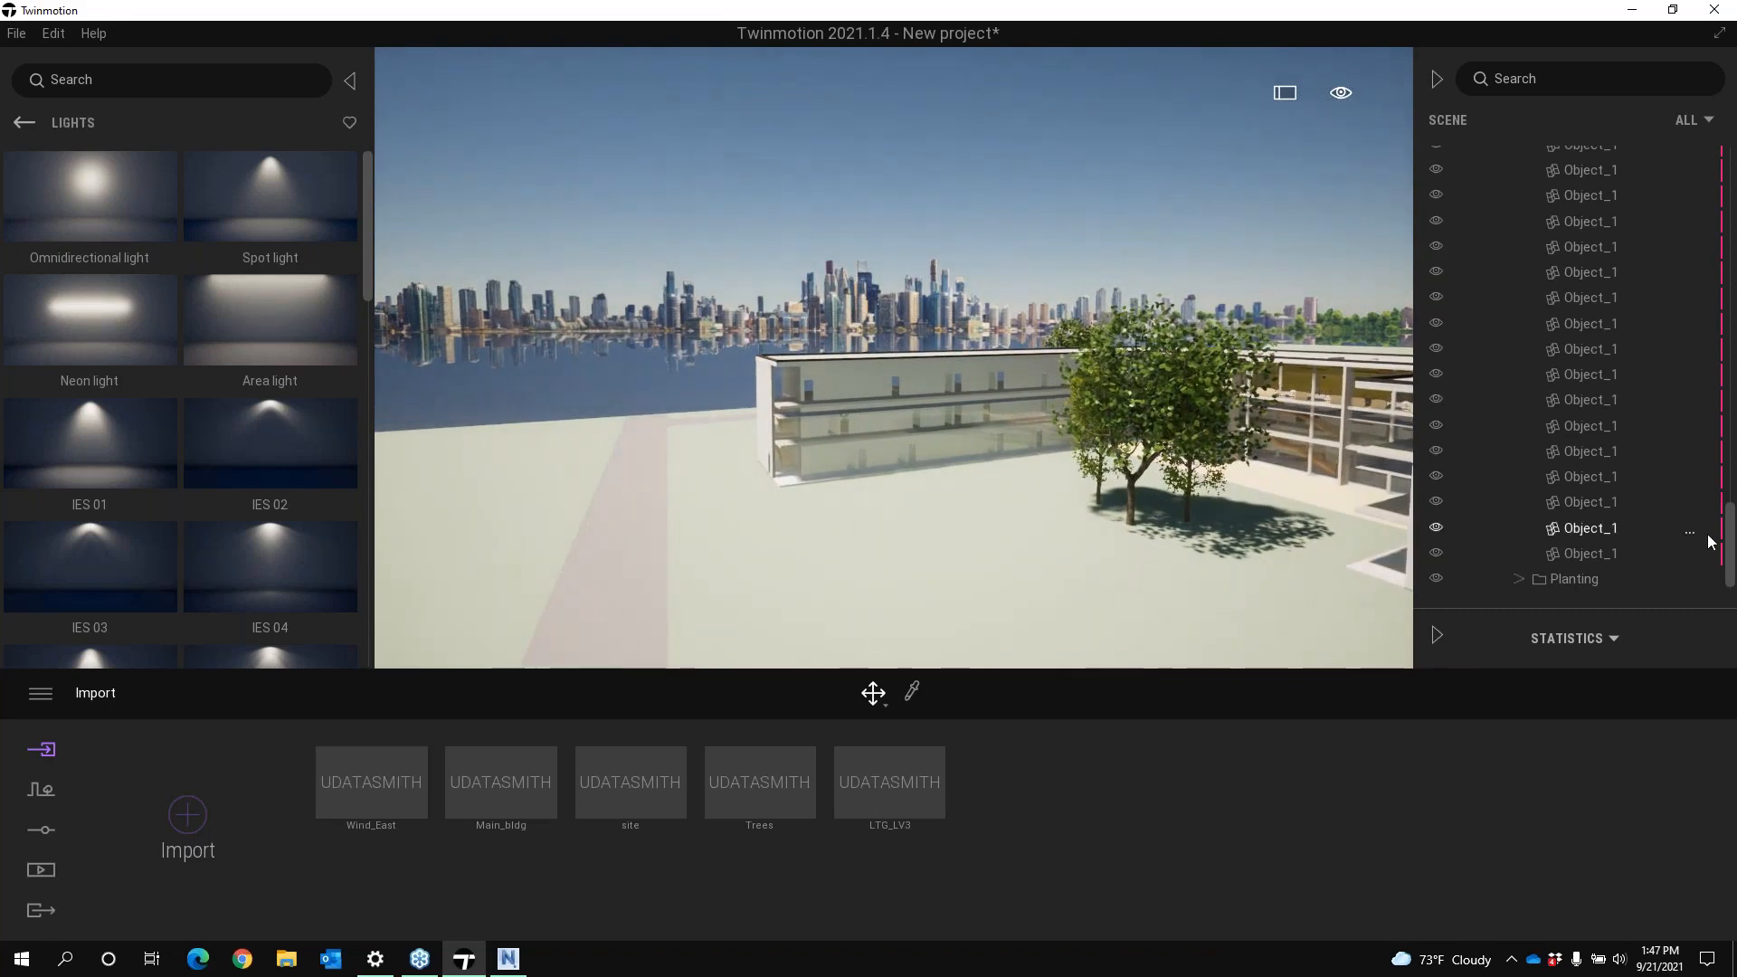
scroll(1609, 174, up, 20)
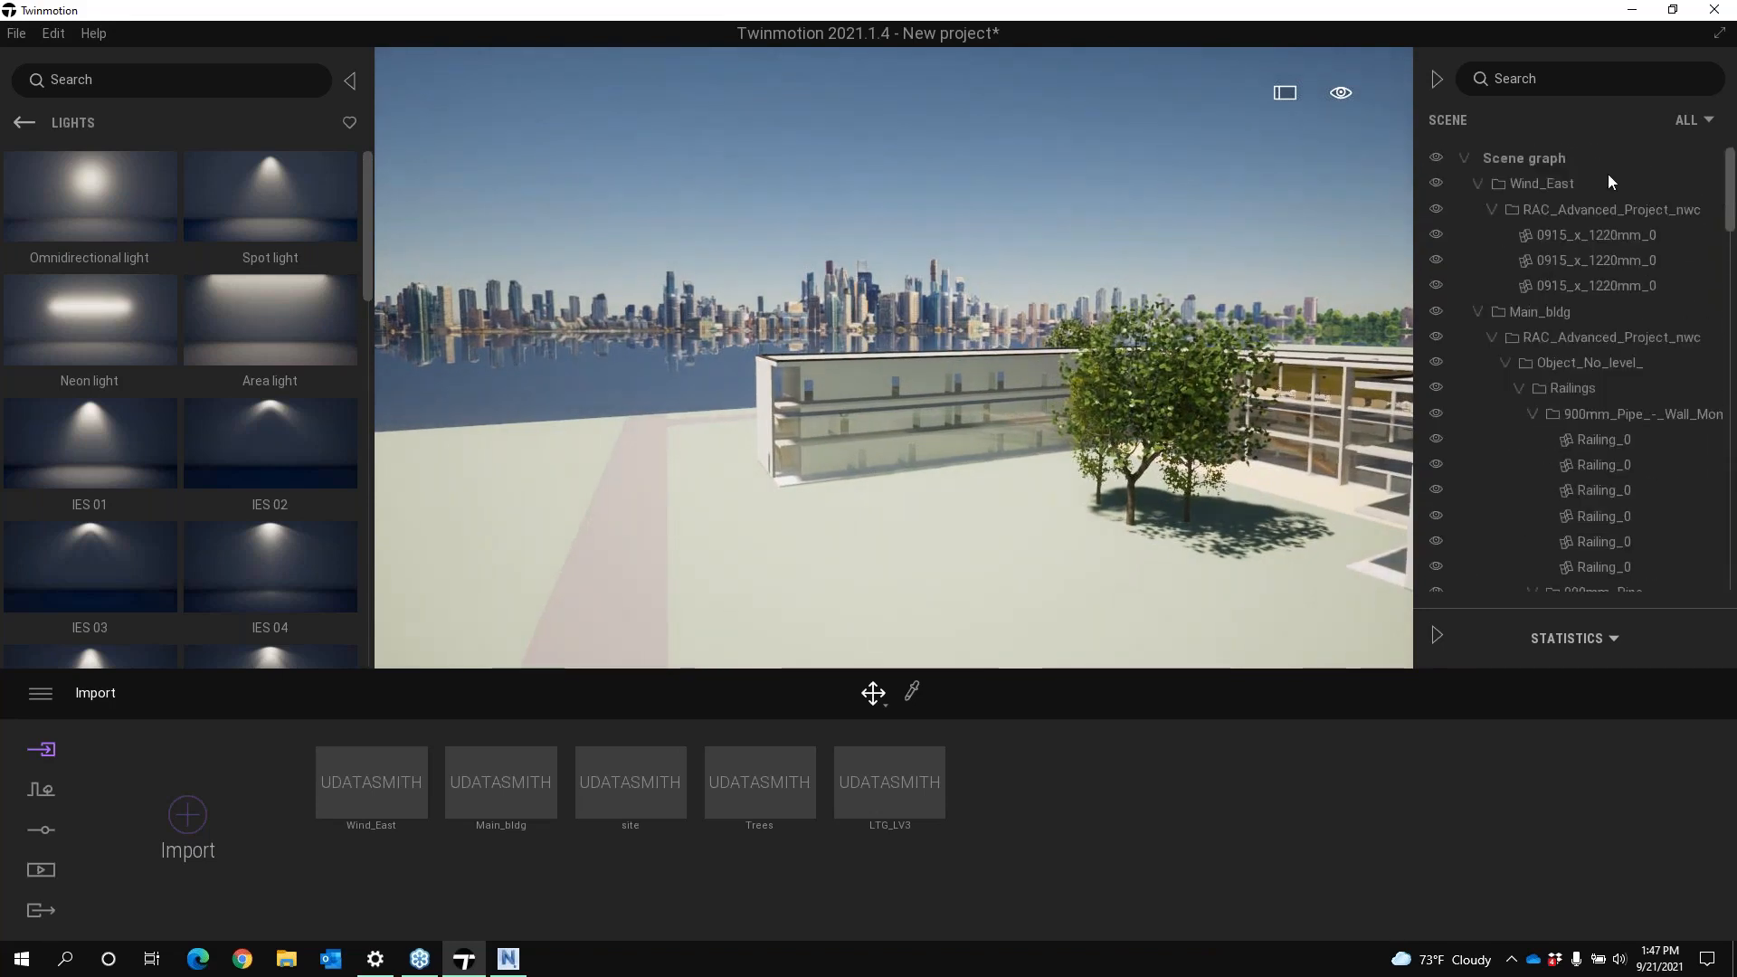
right_click(1523, 160)
click(1511, 502)
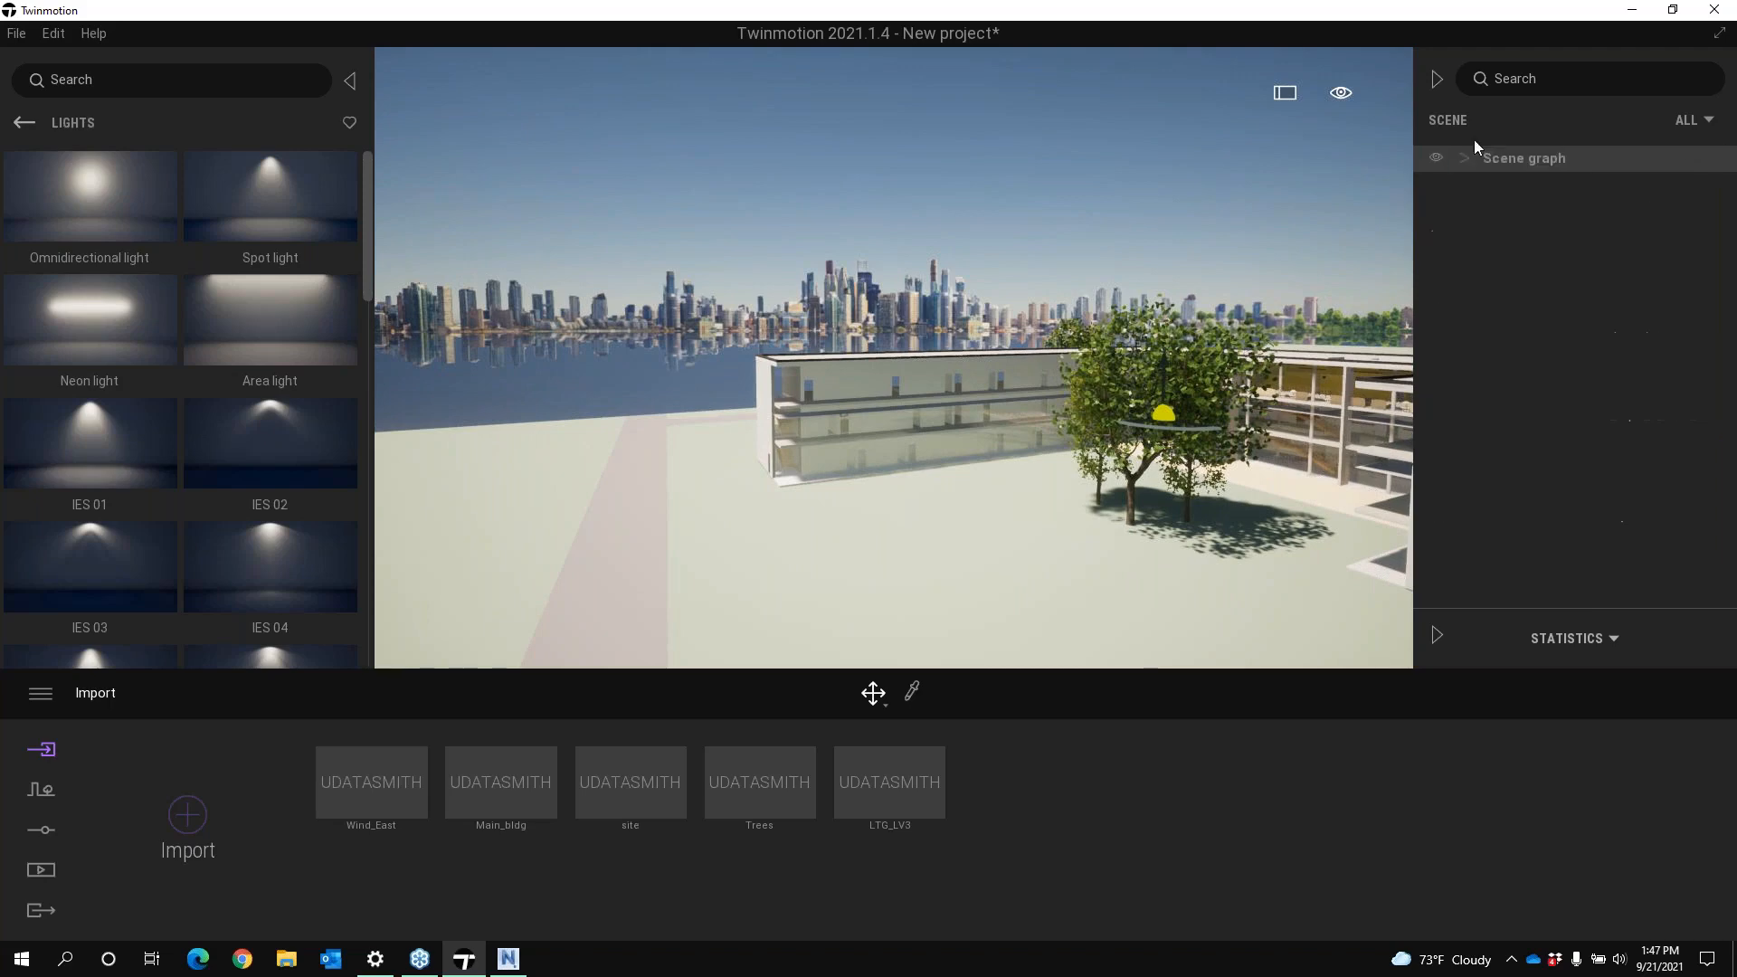
click(1524, 285)
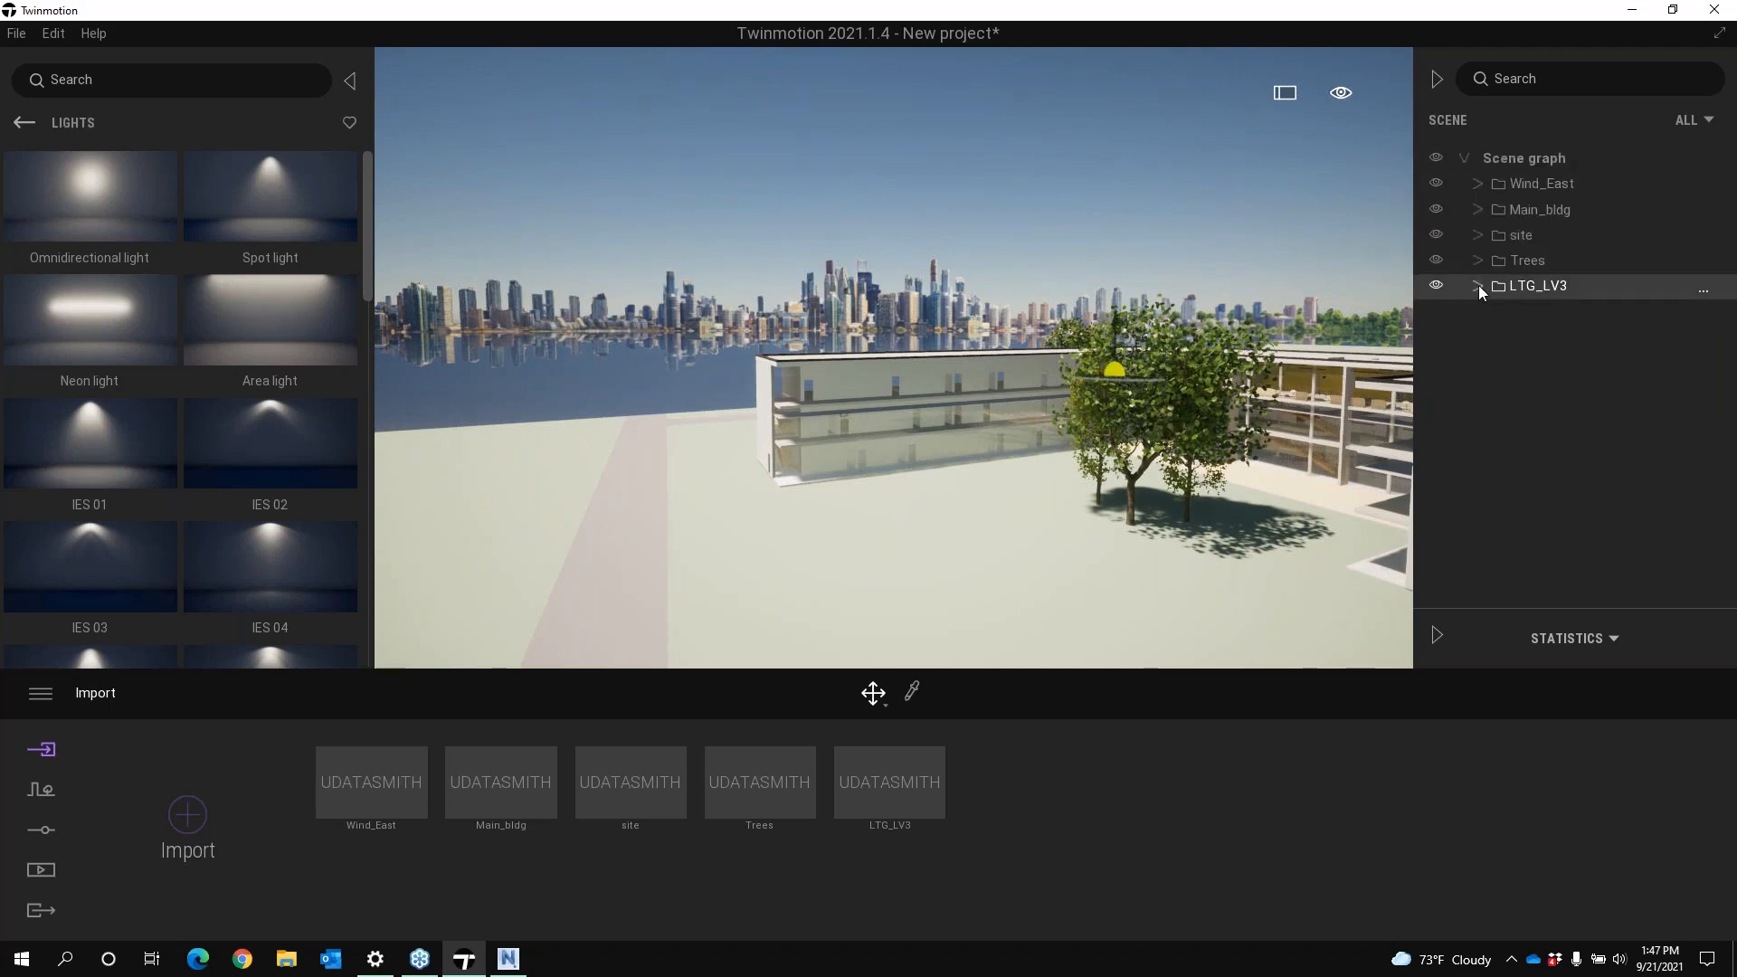
Expand the LTG_LV3 folder and its subfolder down to the individual objects inside Level_3
click(1478, 285)
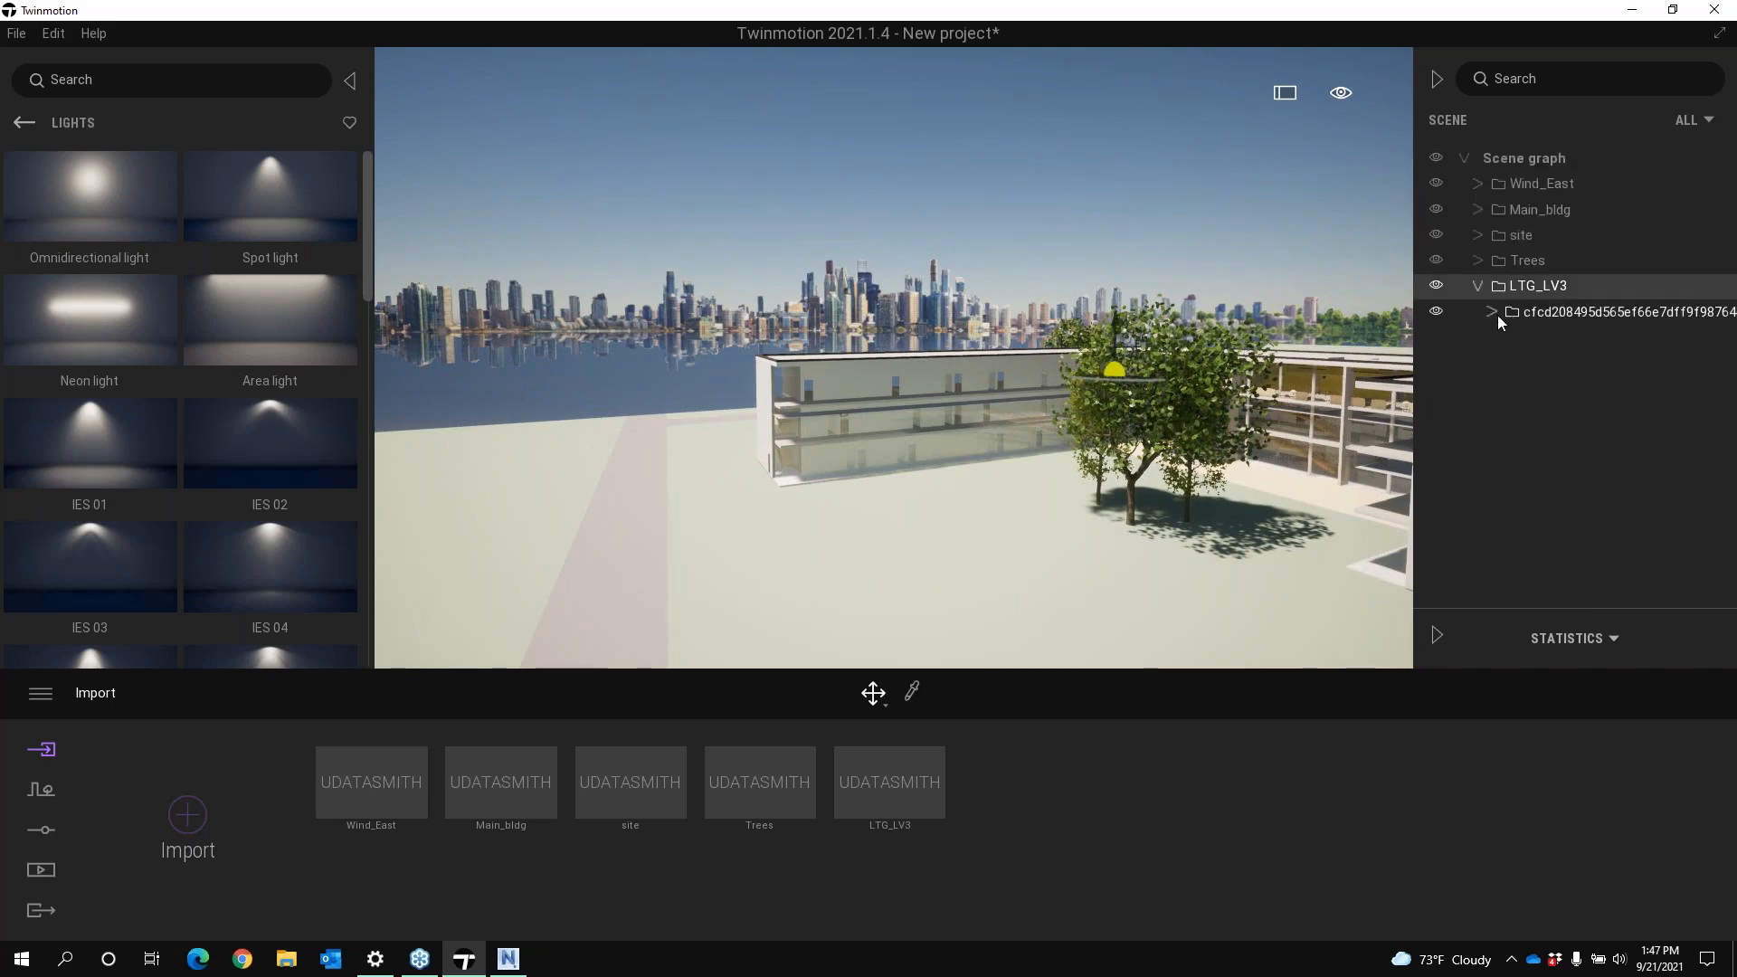
click(1493, 312)
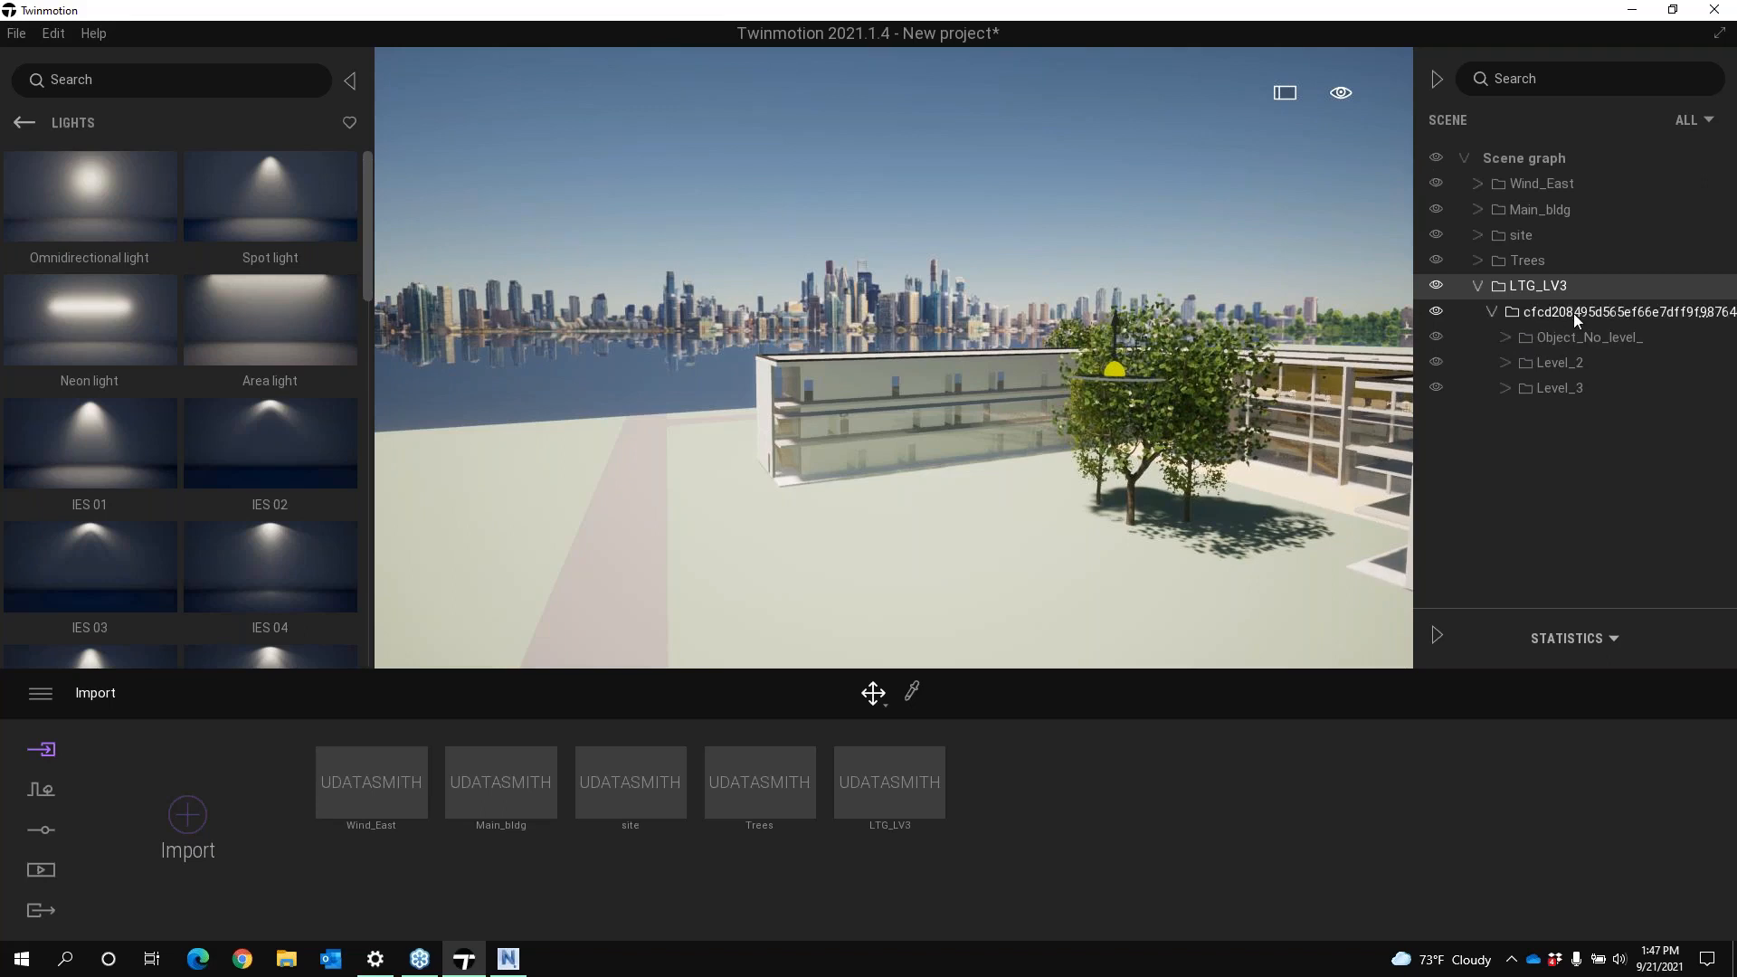
click(1509, 311)
click(1563, 361)
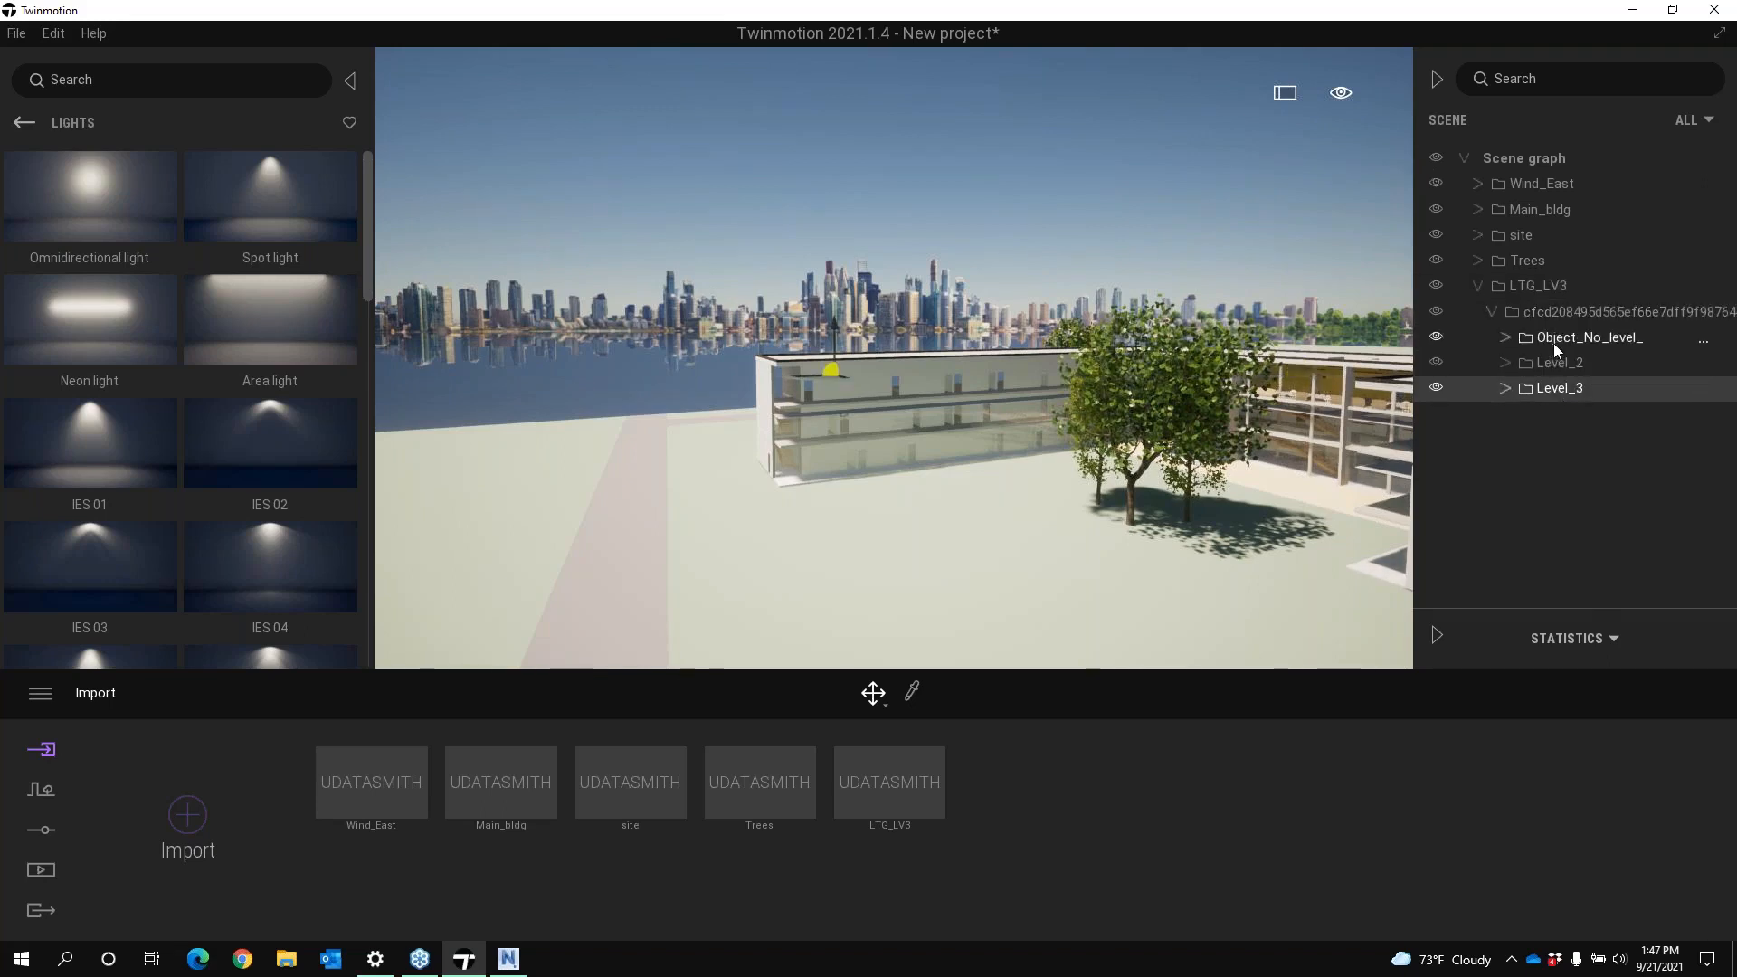
click(1554, 342)
click(1552, 387)
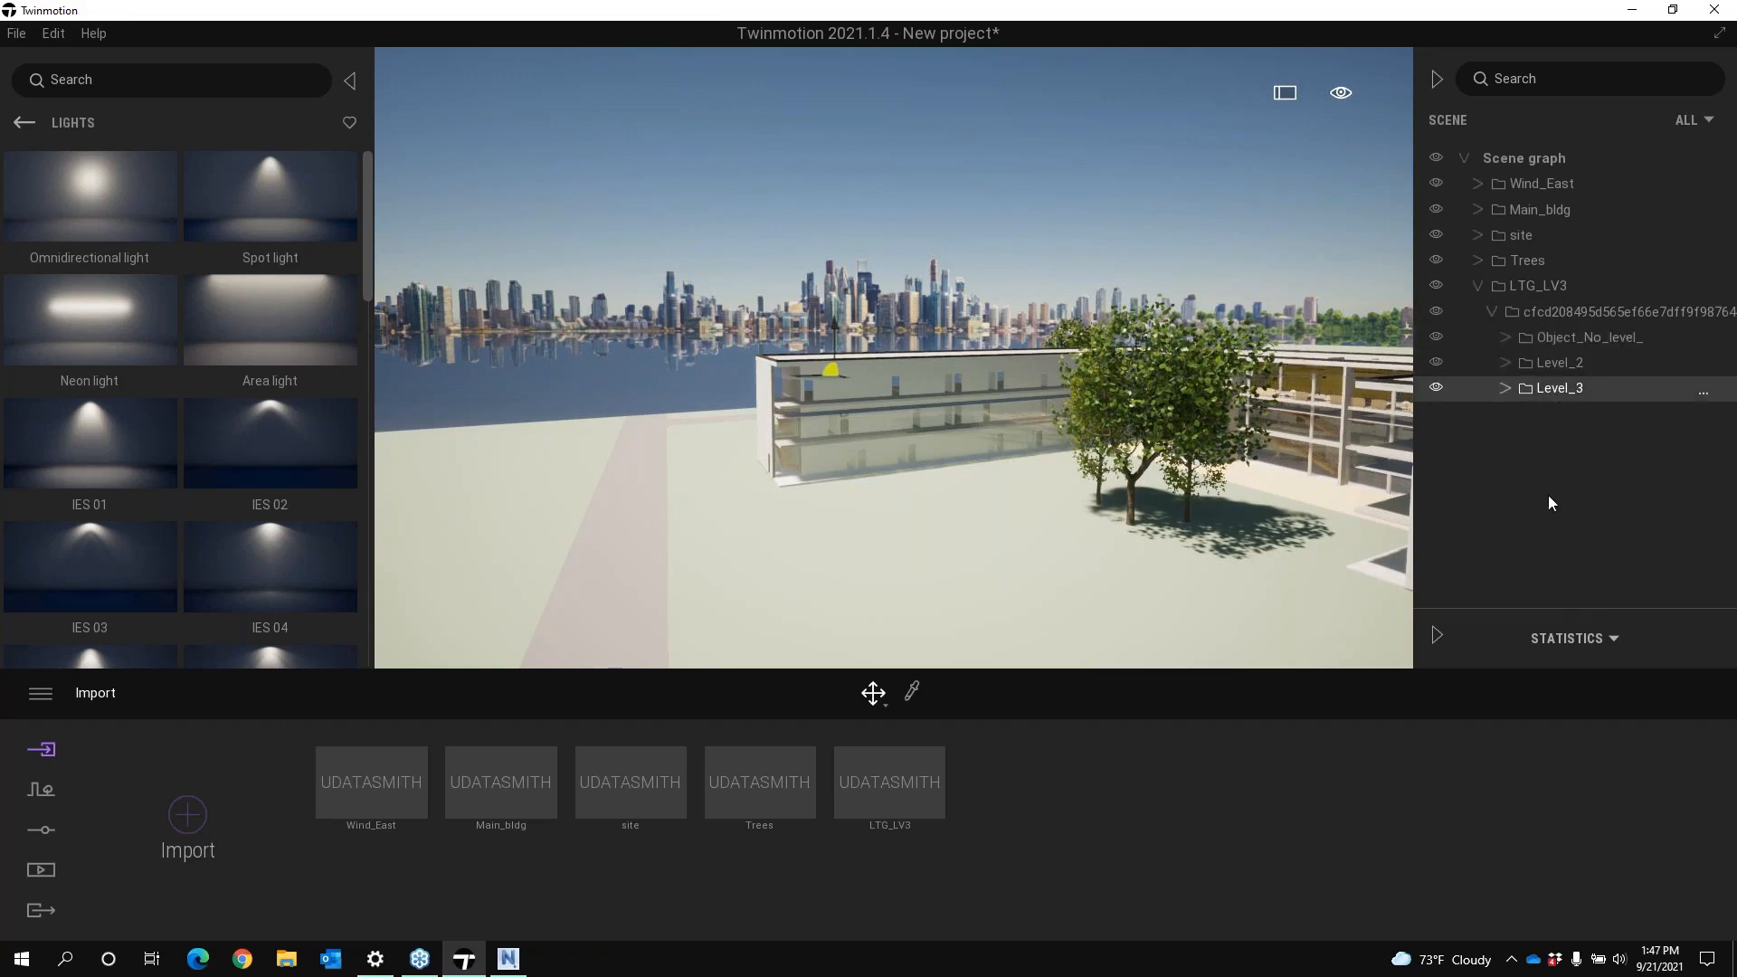
click(1507, 387)
click(1507, 387)
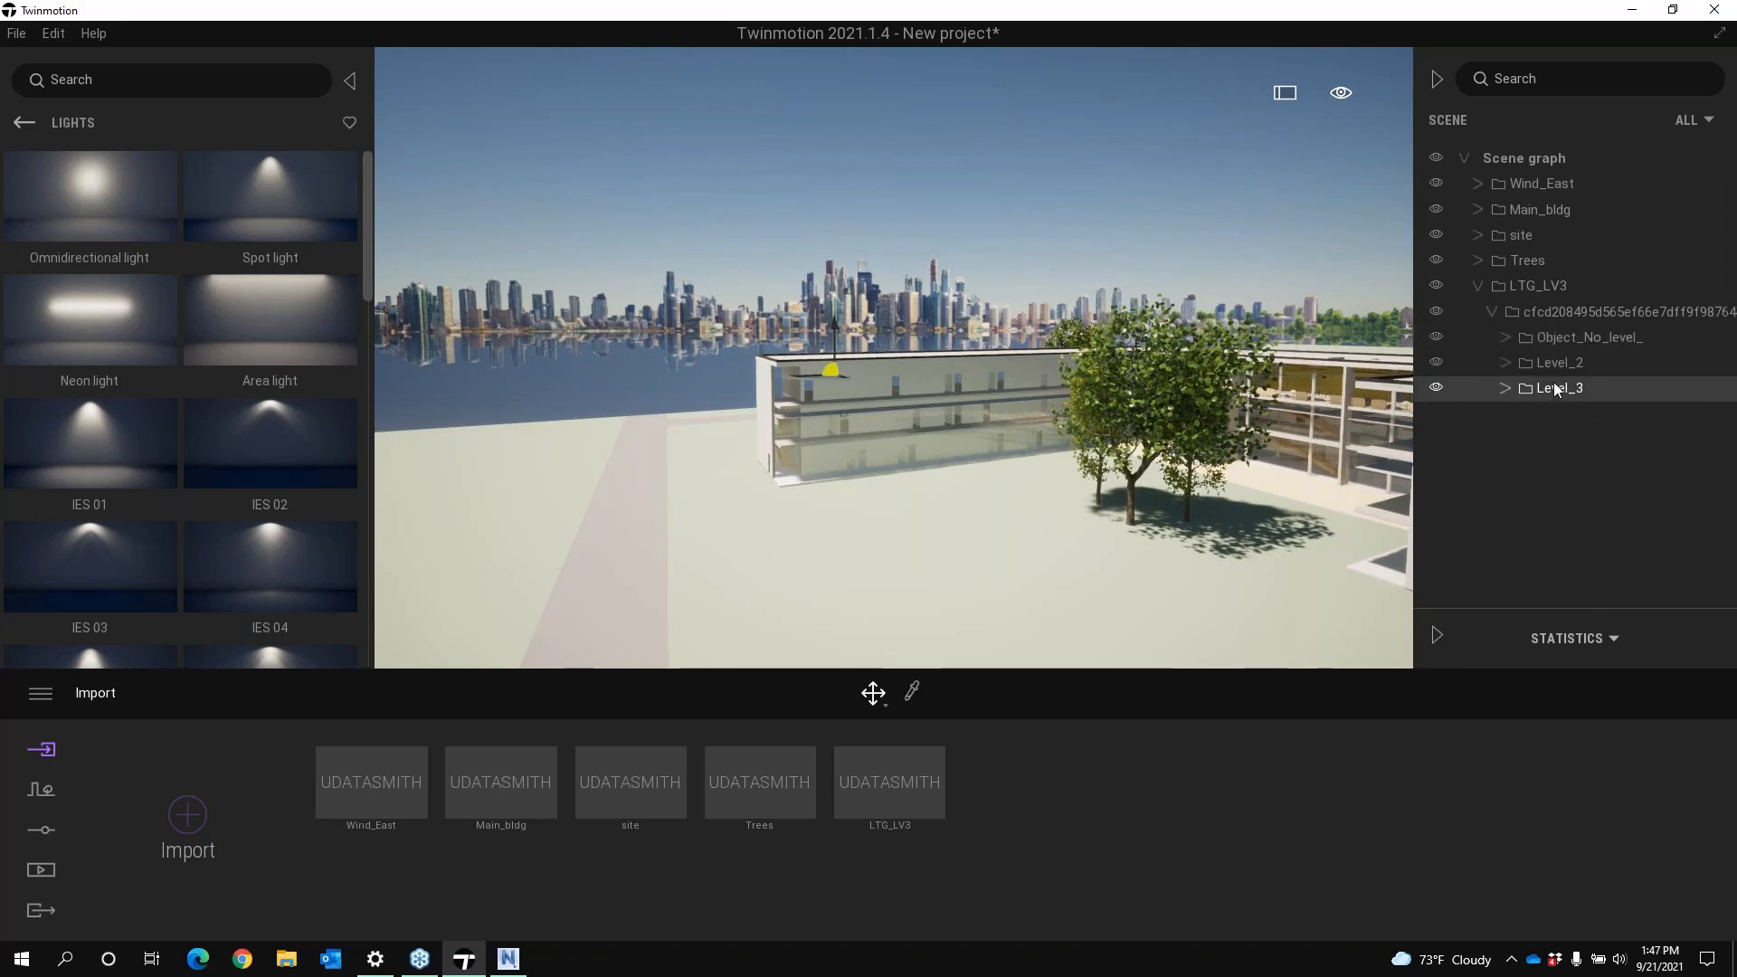
click(1506, 387)
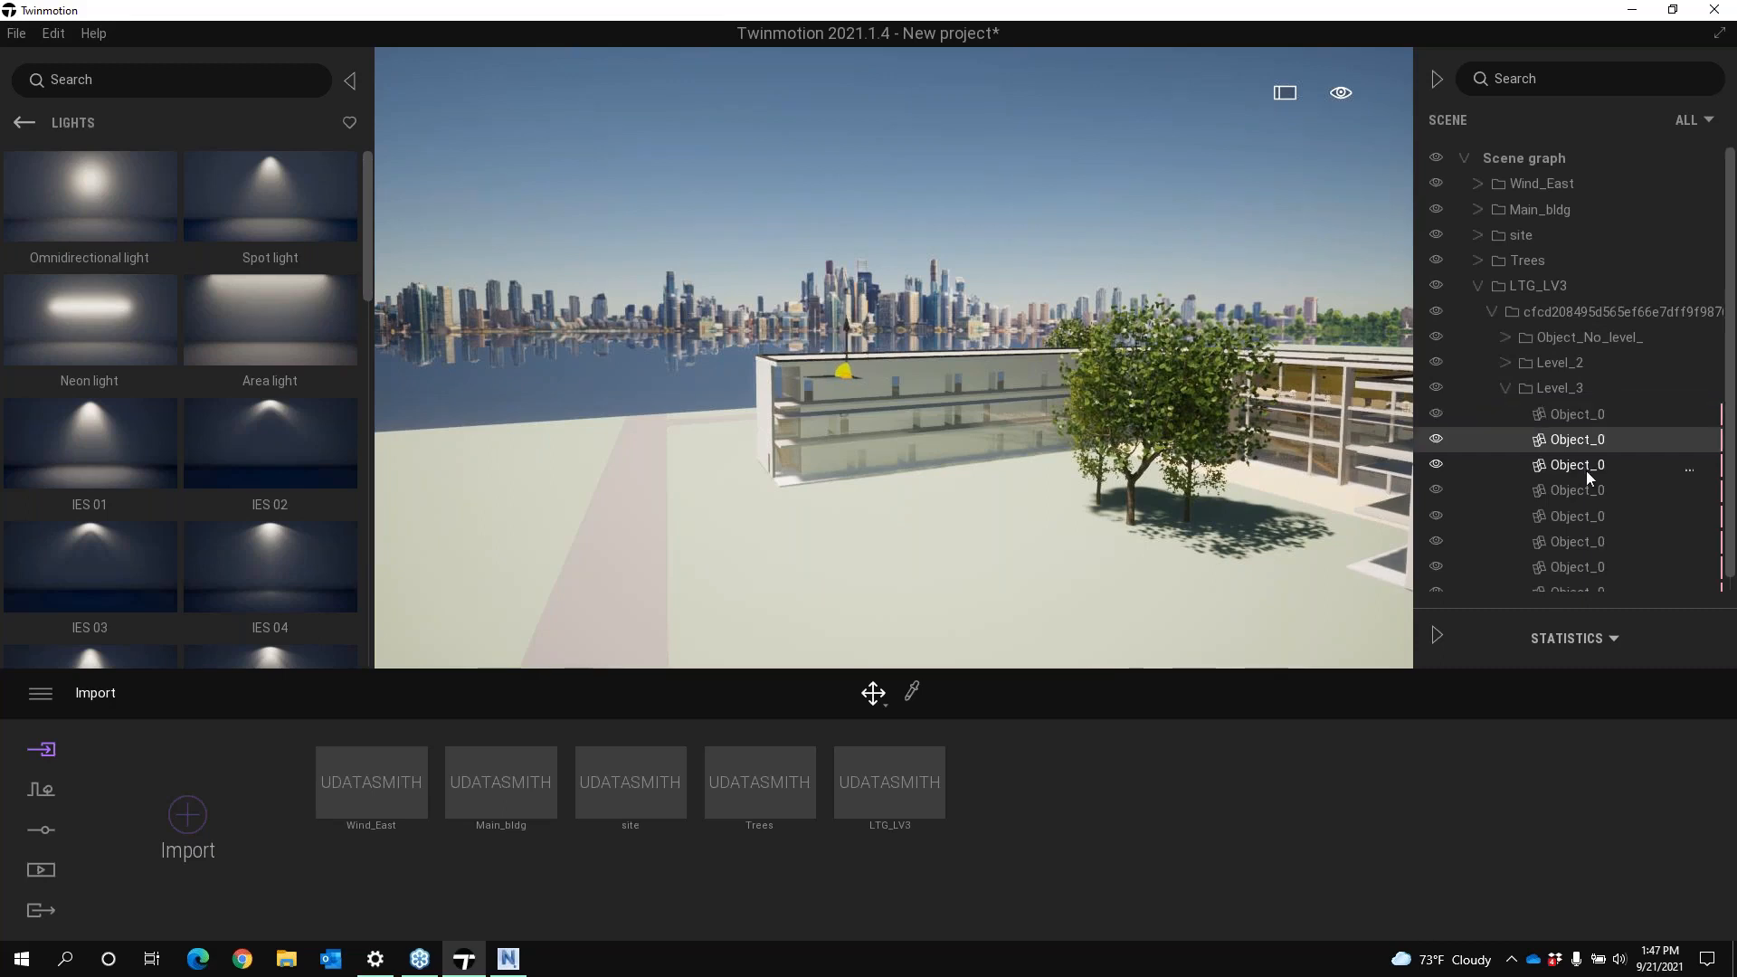
Examine the fixtures listed under Level_3 and Level_2, collapse Level_2 and select the LTG_LV3 folder
click(1587, 466)
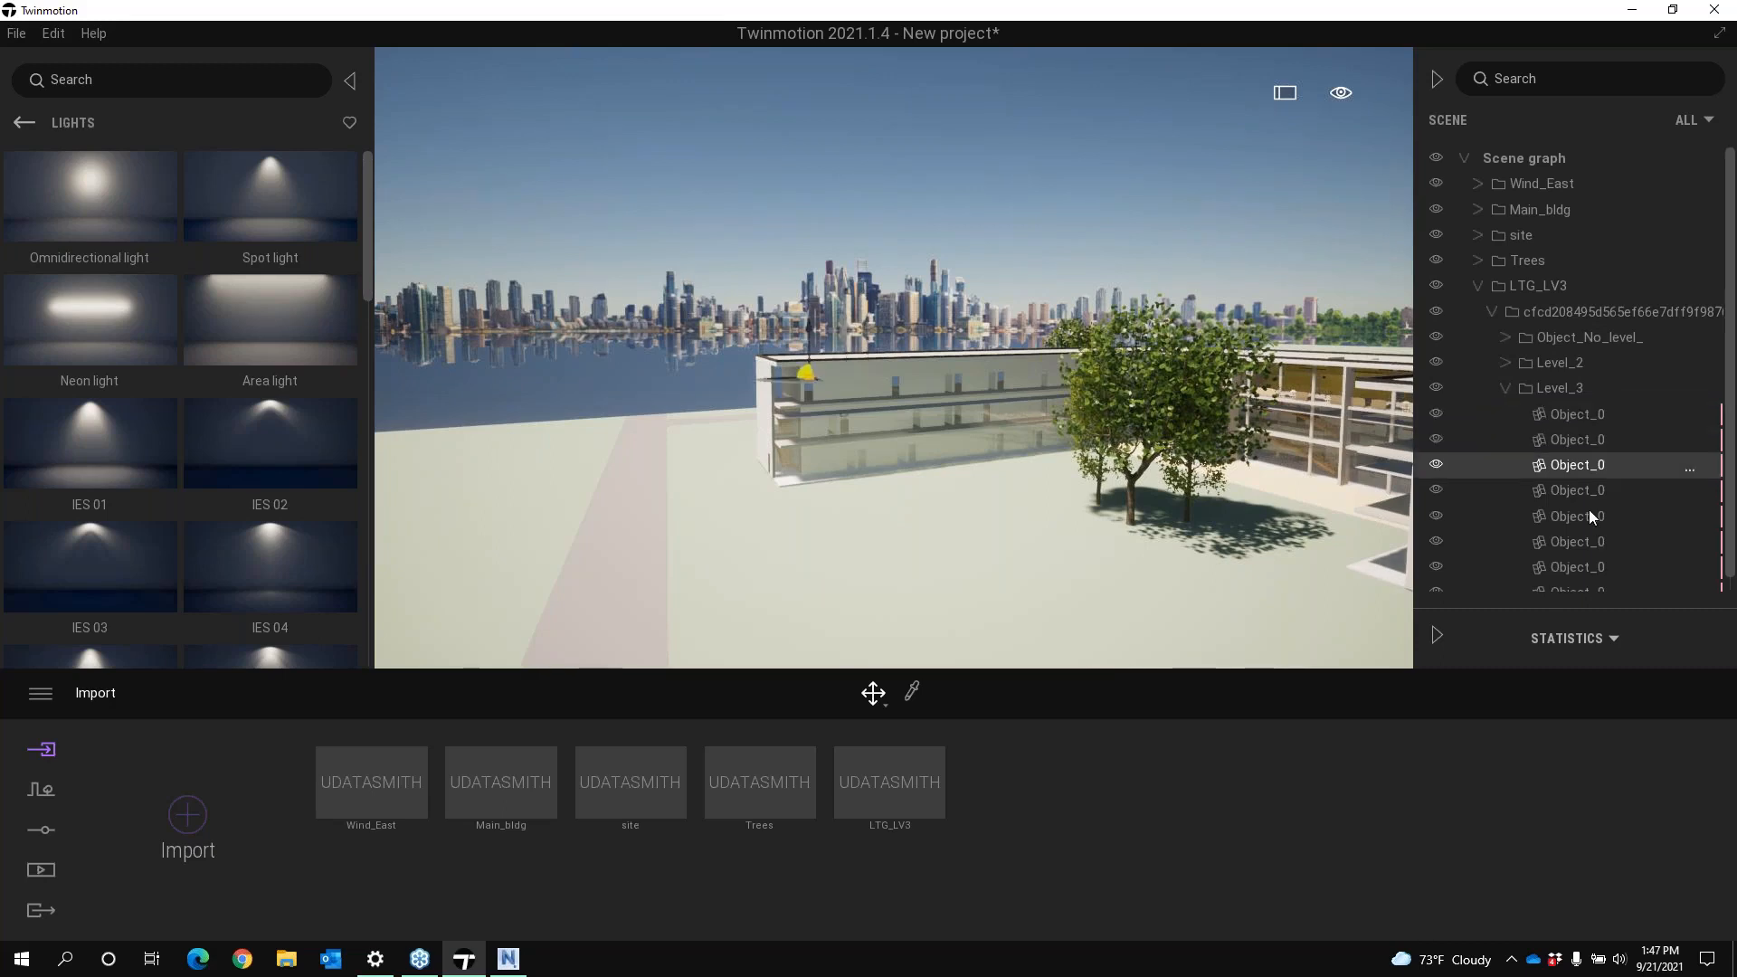
ctrl+click(1592, 568)
scroll(1563, 407, down, 1)
click(1506, 349)
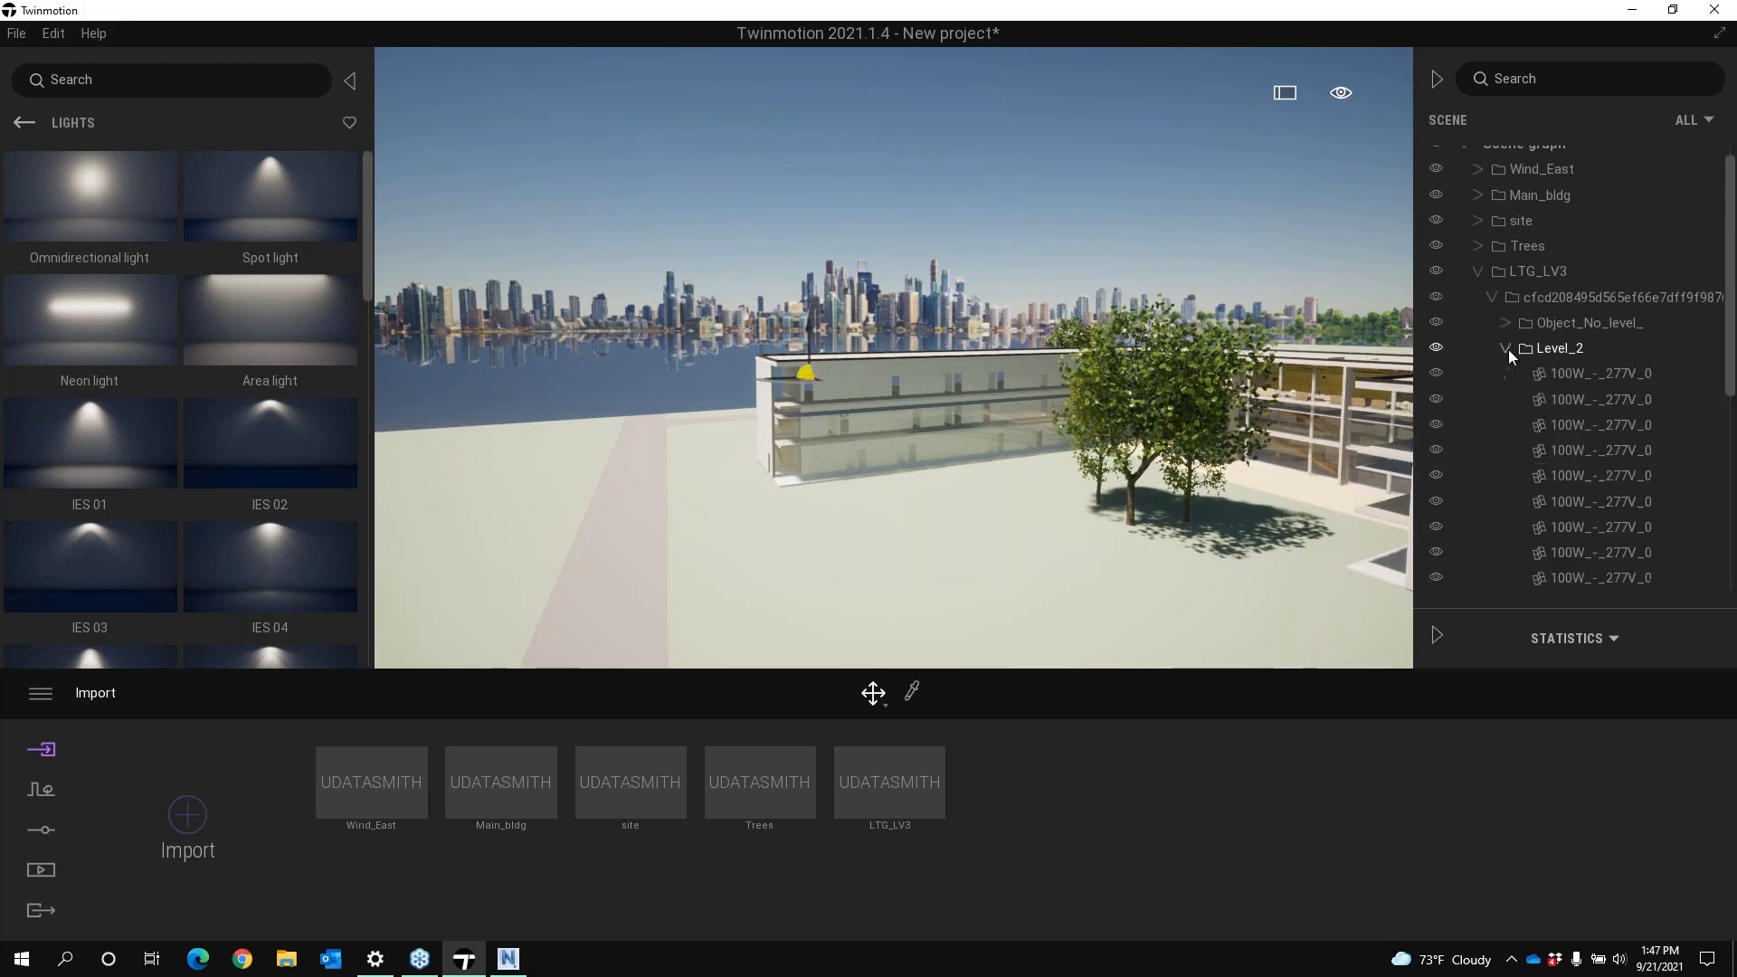
scroll(1587, 388, down, 13)
scroll(1587, 388, up, 12)
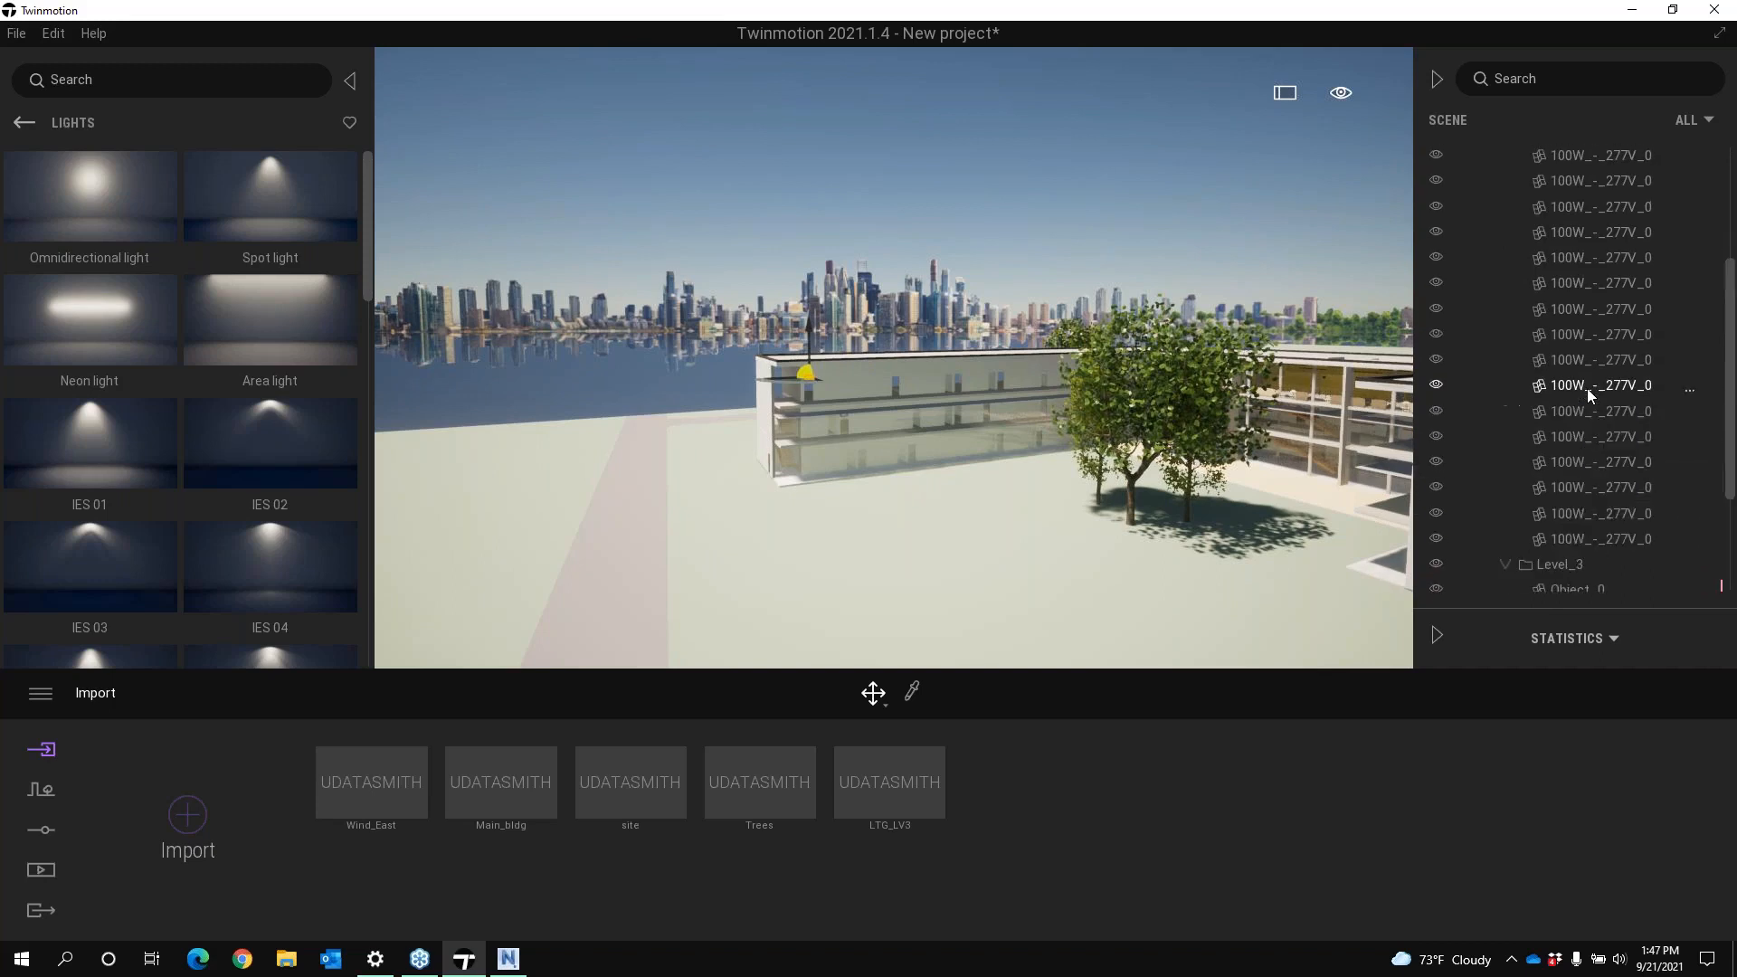
scroll(1585, 364, up, 1)
click(1504, 349)
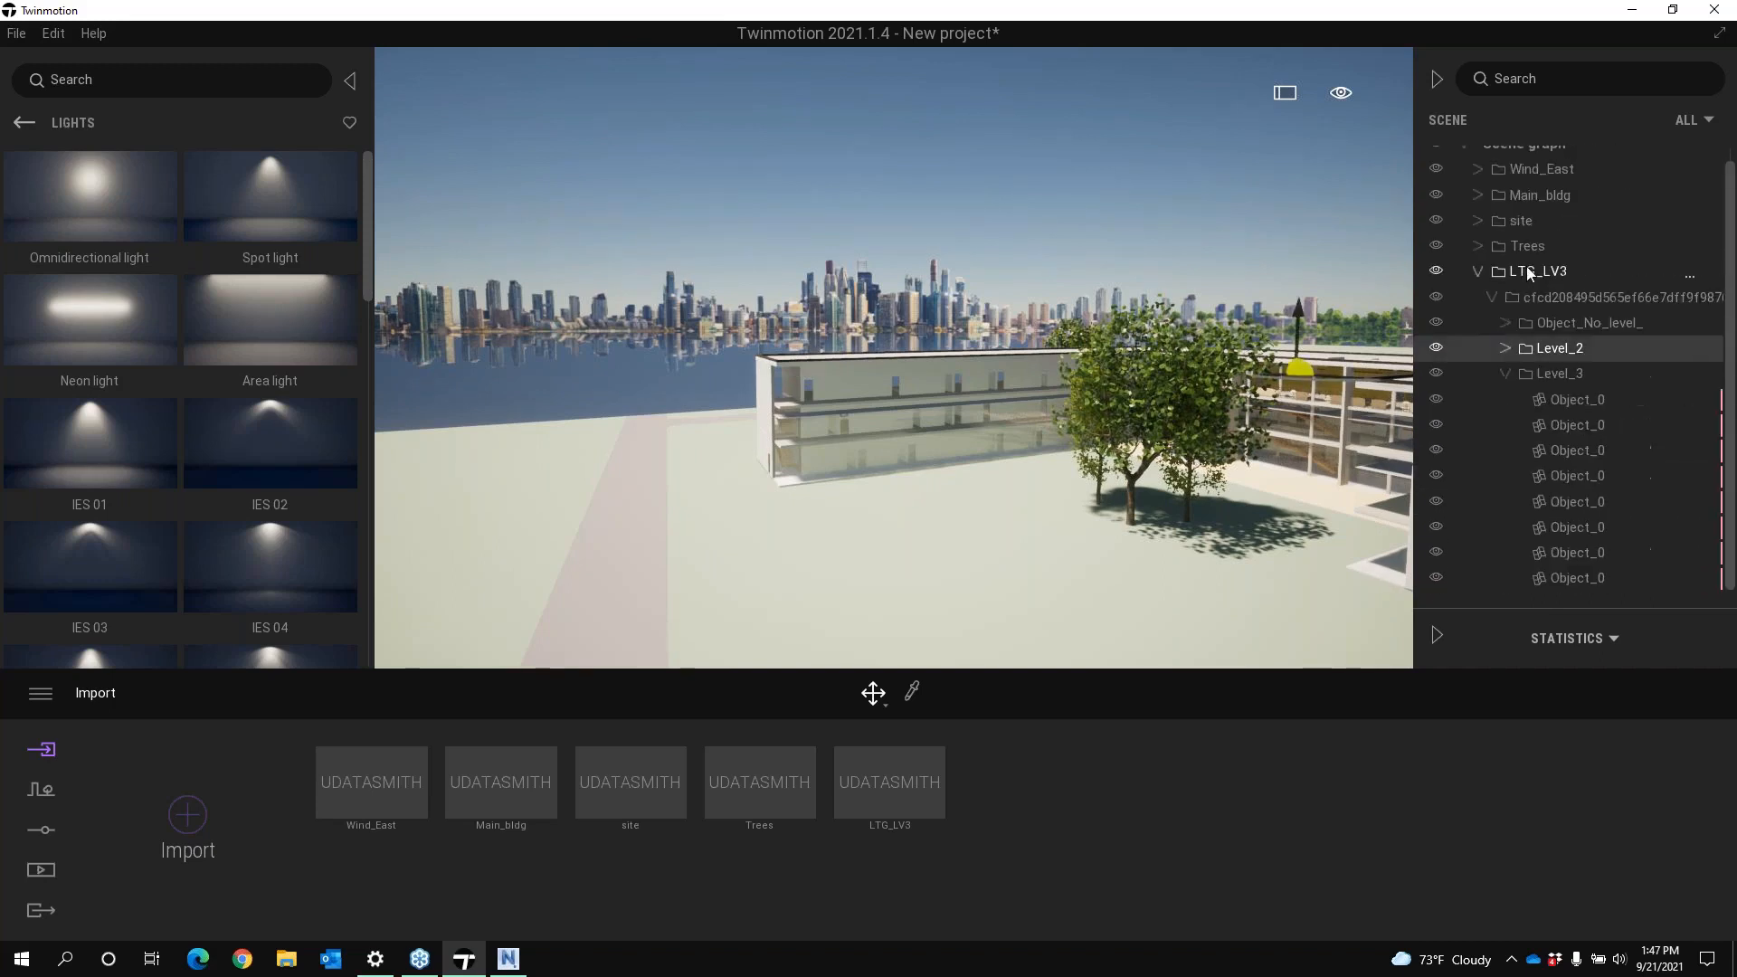
click(1529, 269)
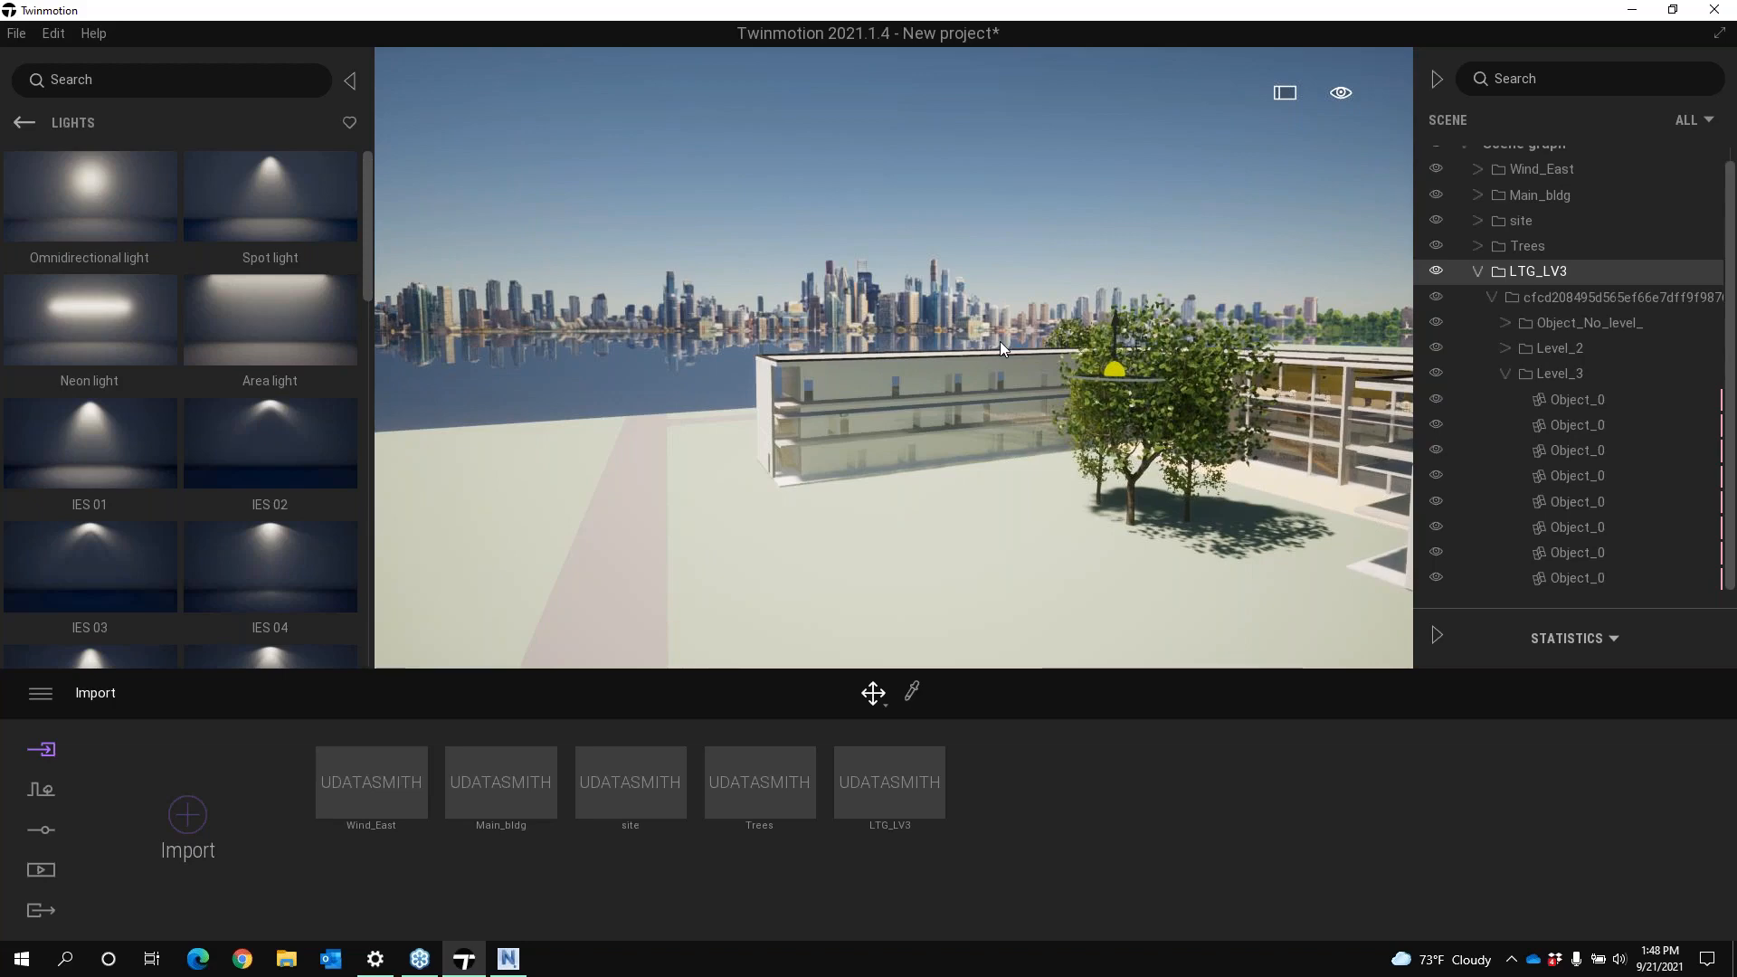
Examine the imported lighting fixtures hanging from the ceiling inside the building's upper floor
middle_drag(1353, 349, 1332, 361)
scroll(1332, 361, up, 3)
middle_drag(1370, 426, 1350, 434)
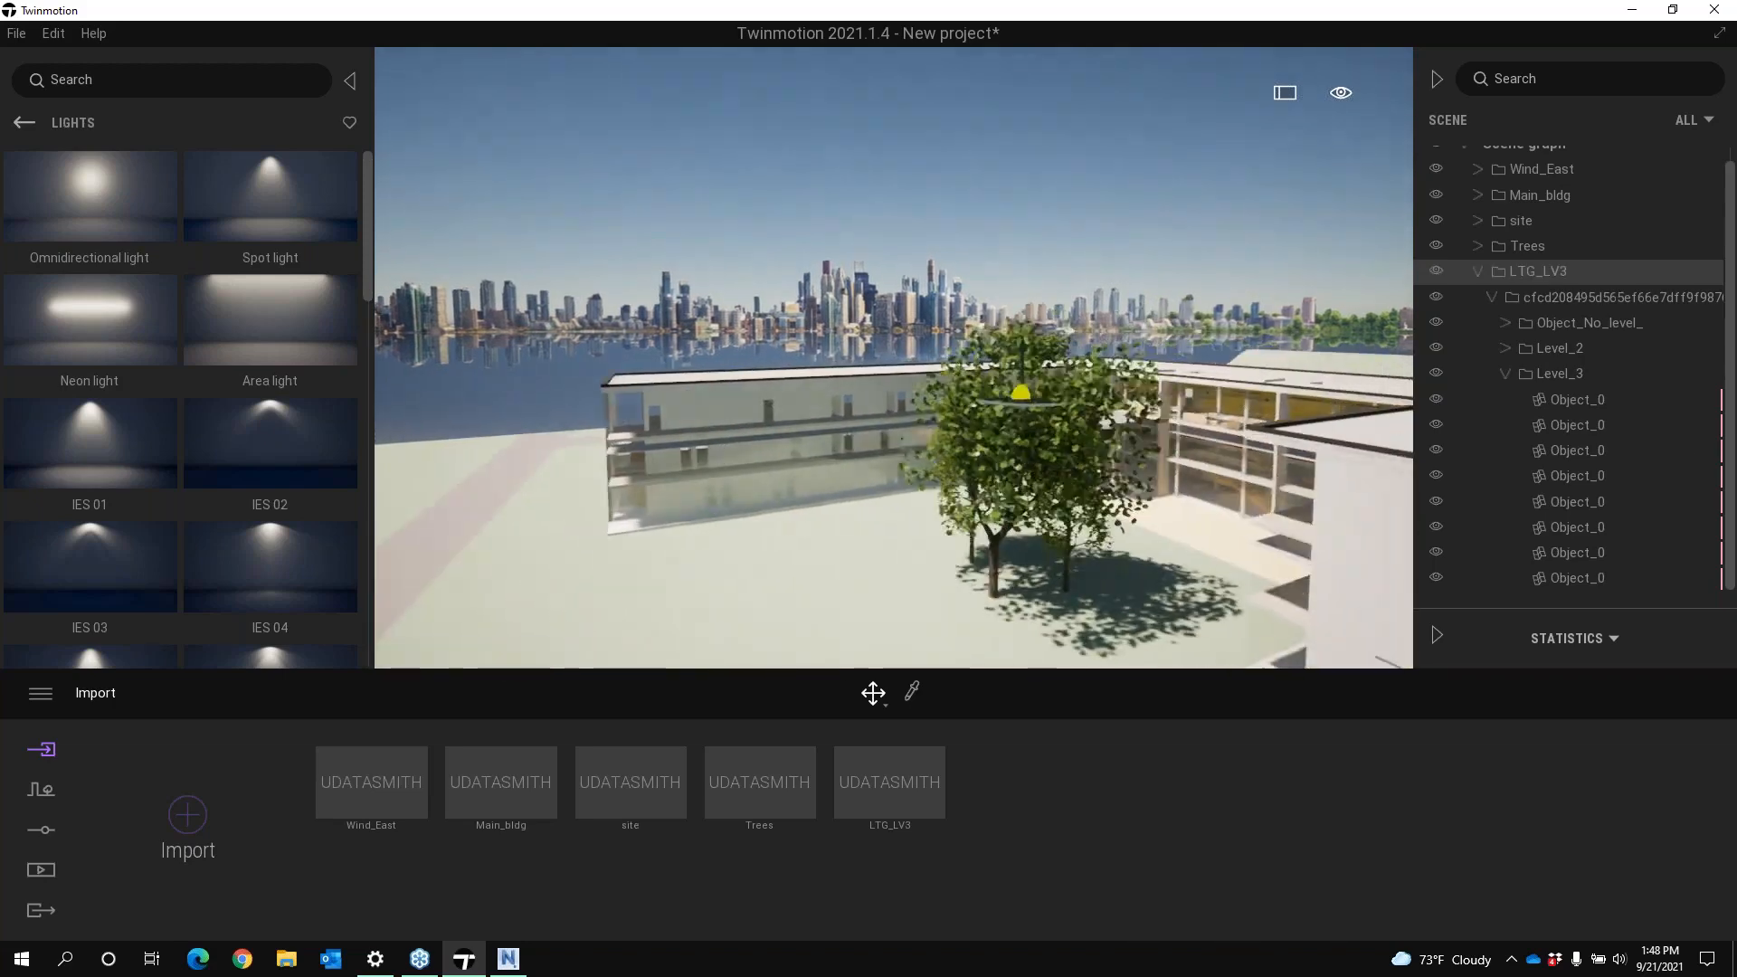
right_drag(1350, 434, 1456, 466)
key(w)
key(w)
key(w)
right_drag(1118, 315, 1091, 295)
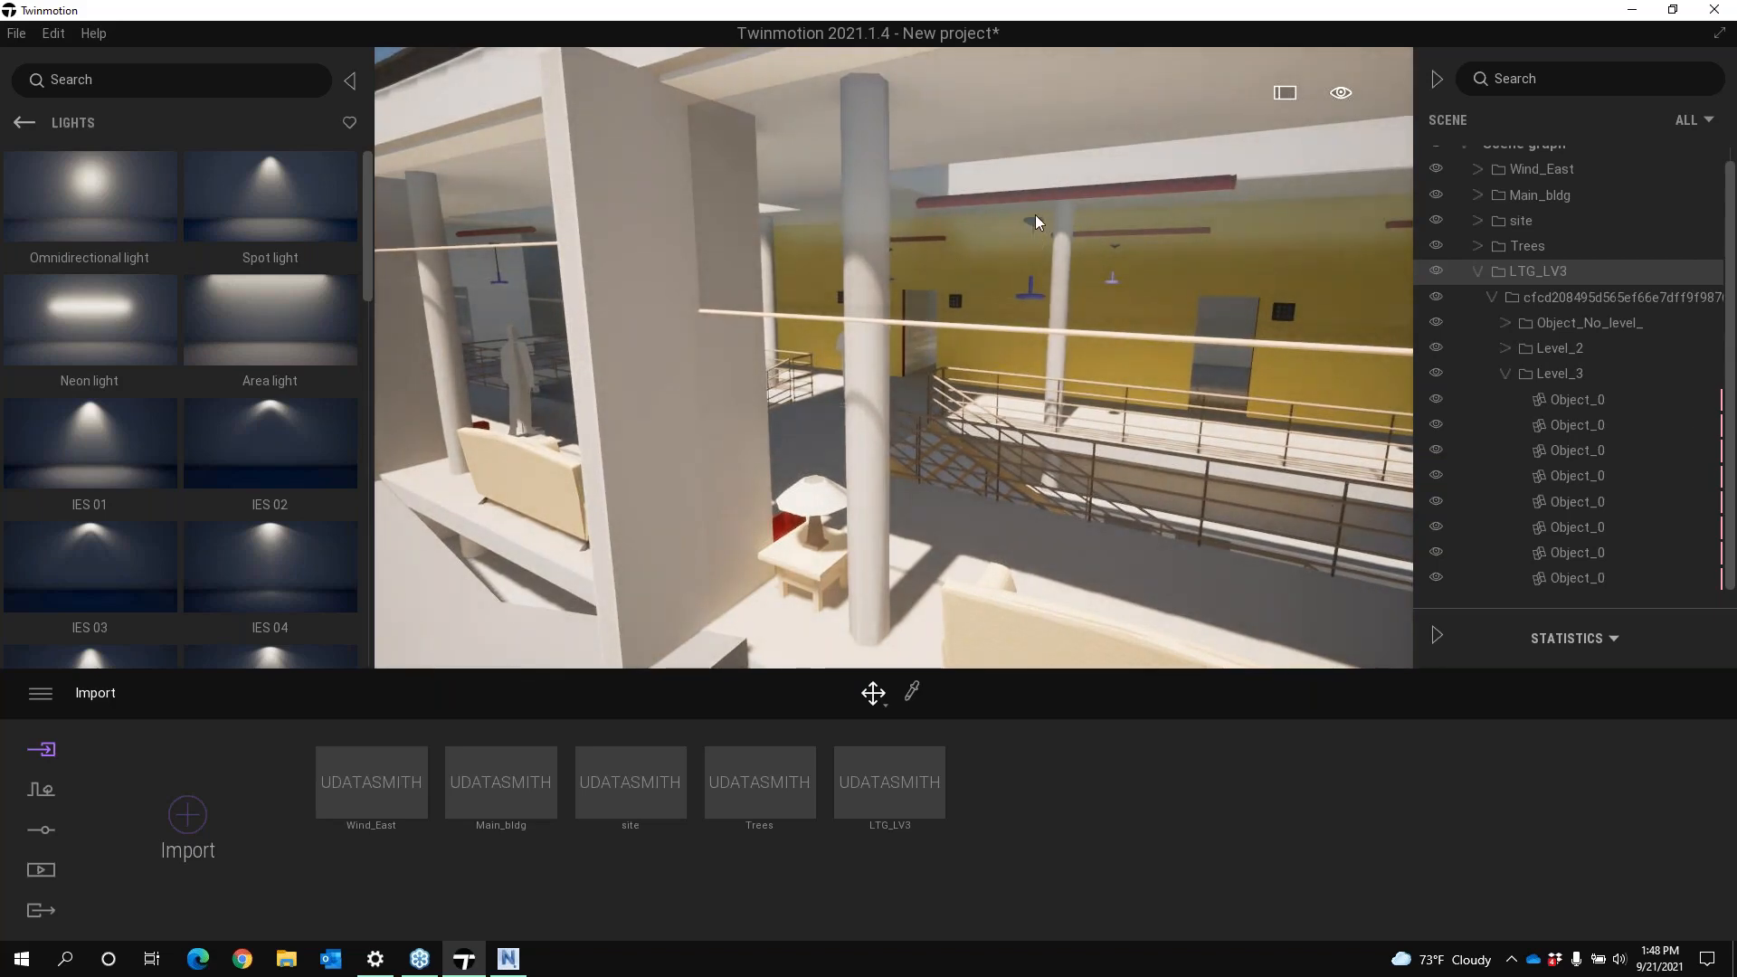
right_click(1544, 270)
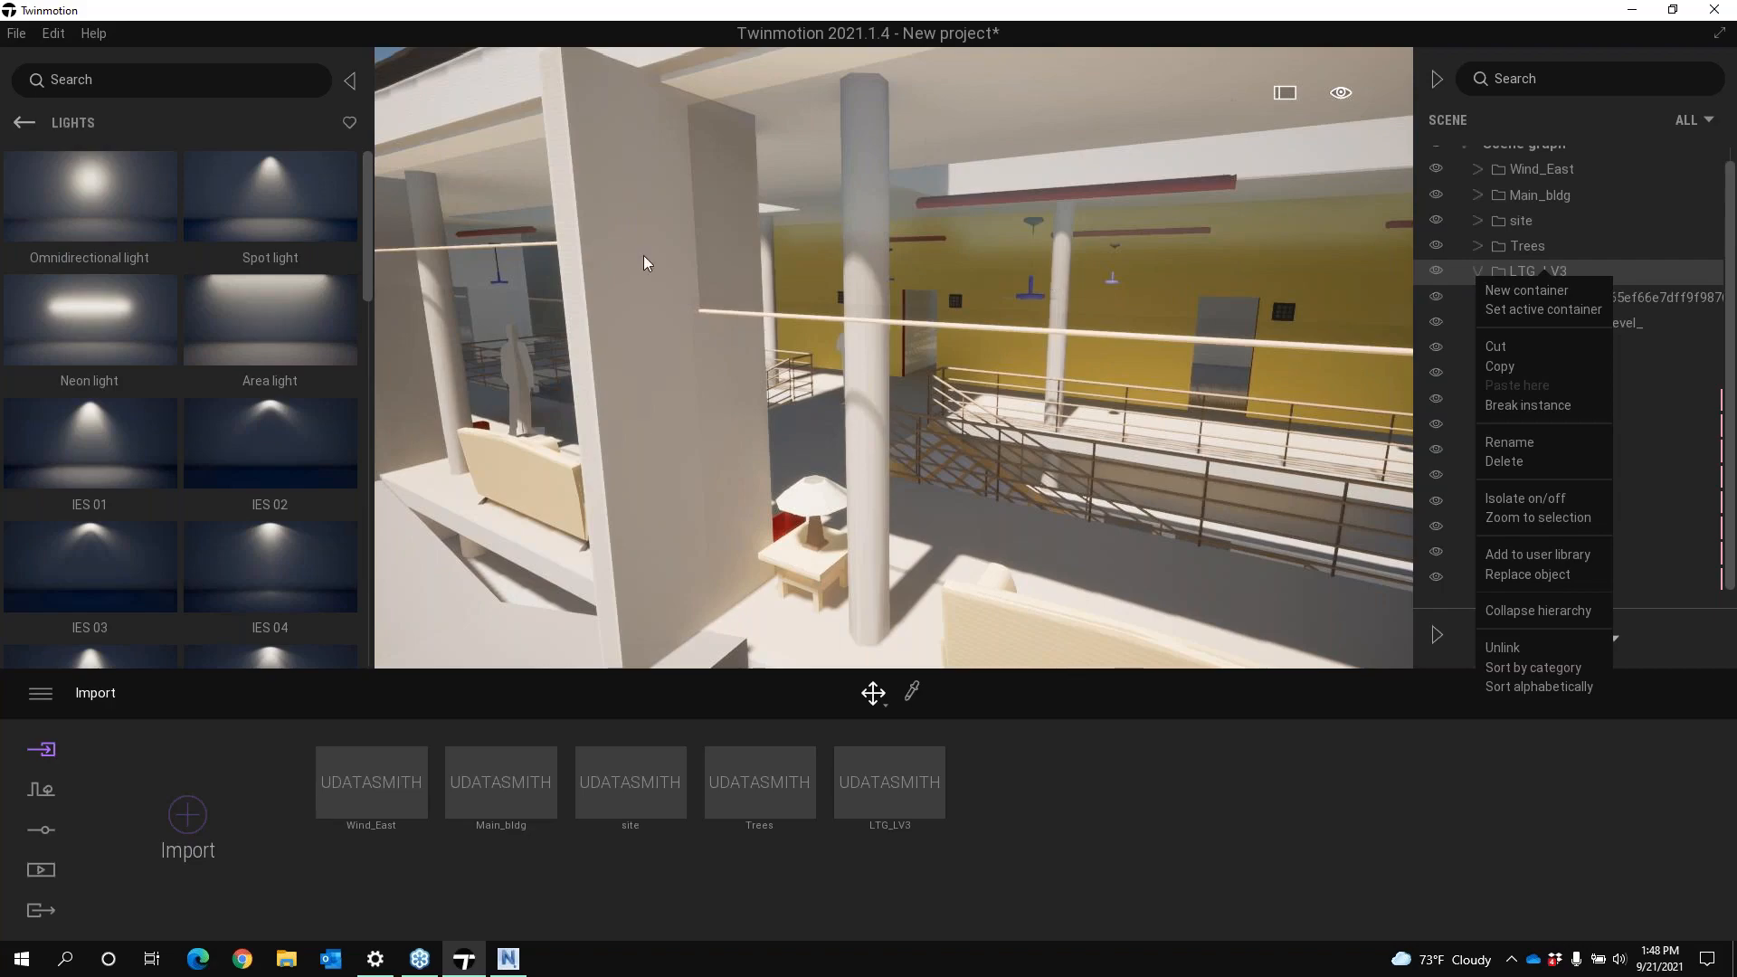
scroll(871, 337, down, 8)
scroll(679, 376, down, 4)
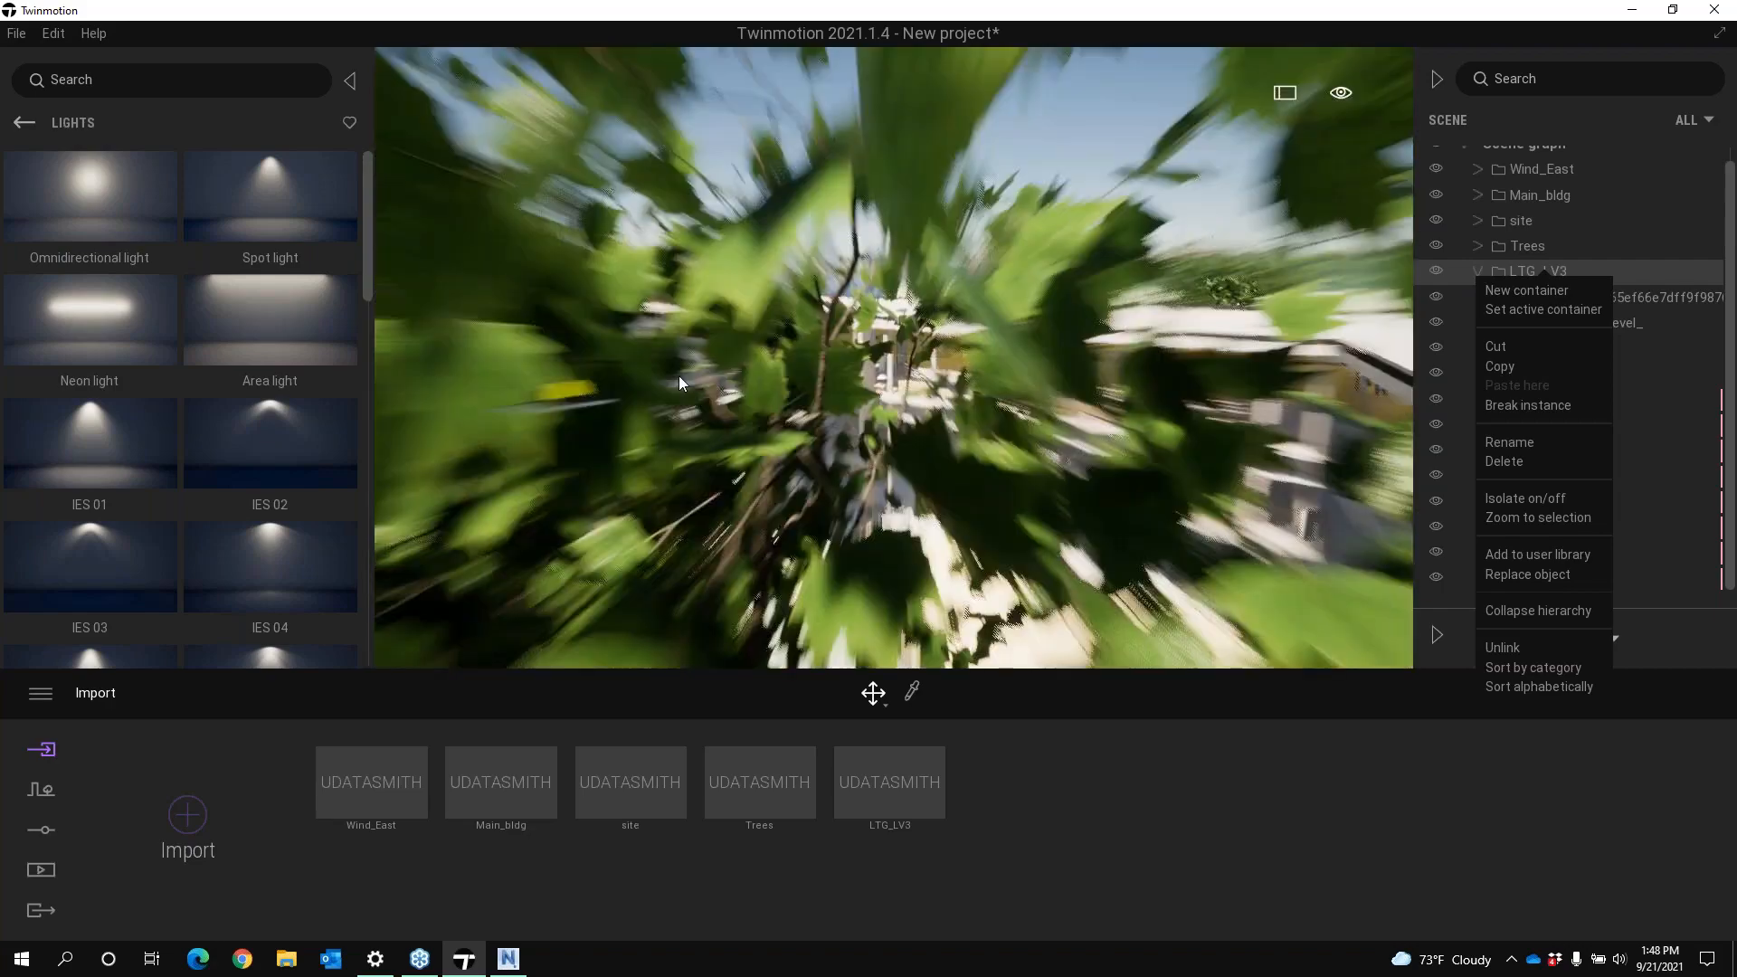
scroll(679, 377, down, 2)
click(749, 436)
Duplicate the LTG_LV3 folder once along the vertical axis as a Copy rather than an Instance, offset downward by about 0.36 ft
middle_drag(749, 436, 714, 331)
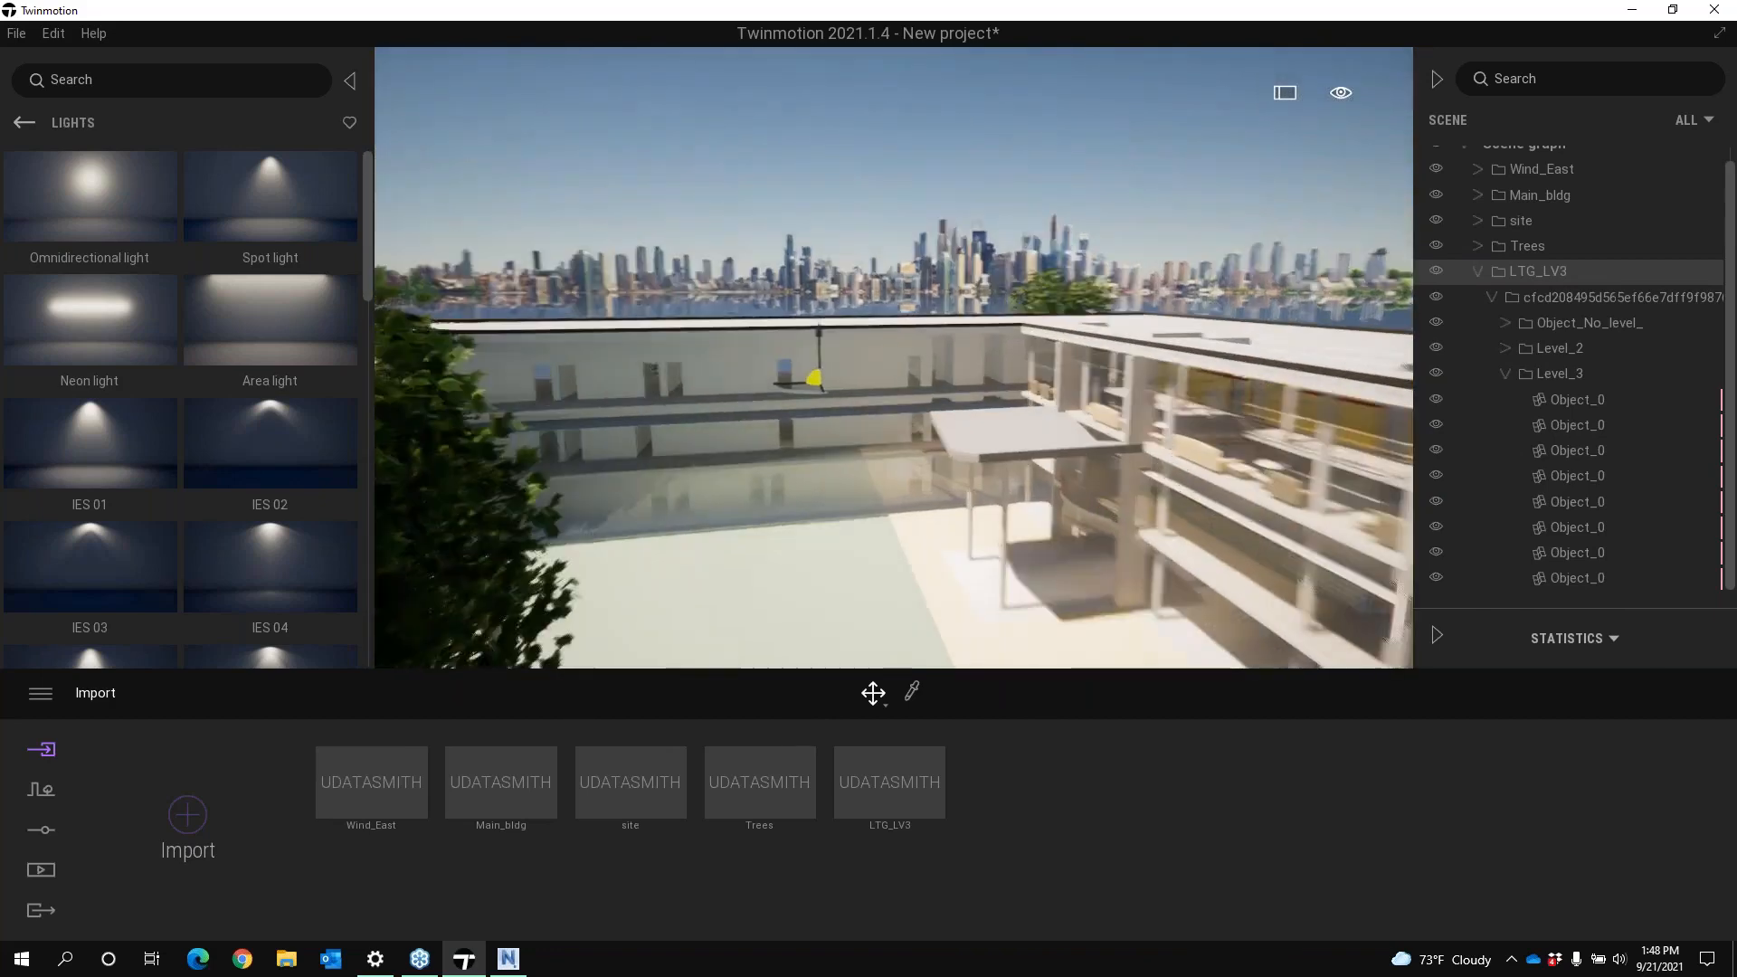
key(w)
right_drag(833, 369, 1149, 327)
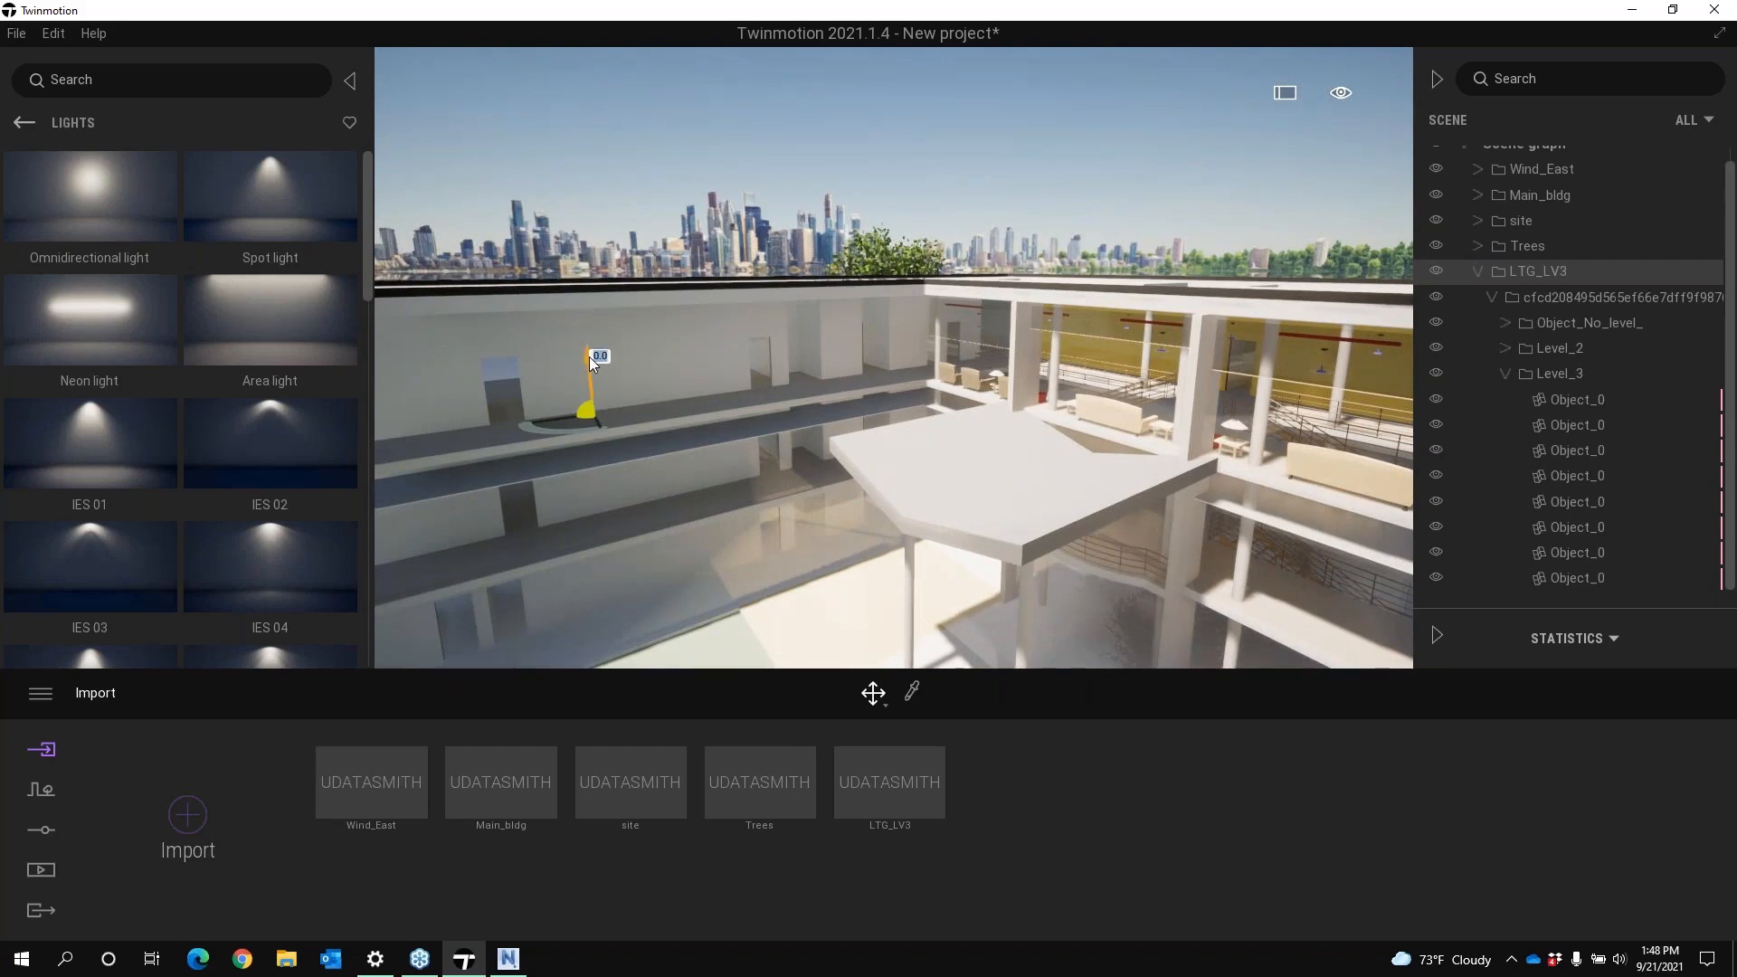
mouse_move(589, 356)
mouse_down()
mouse_move(602, 395)
mouse_move(602, 350)
mouse_move(614, 362)
mouse_up()
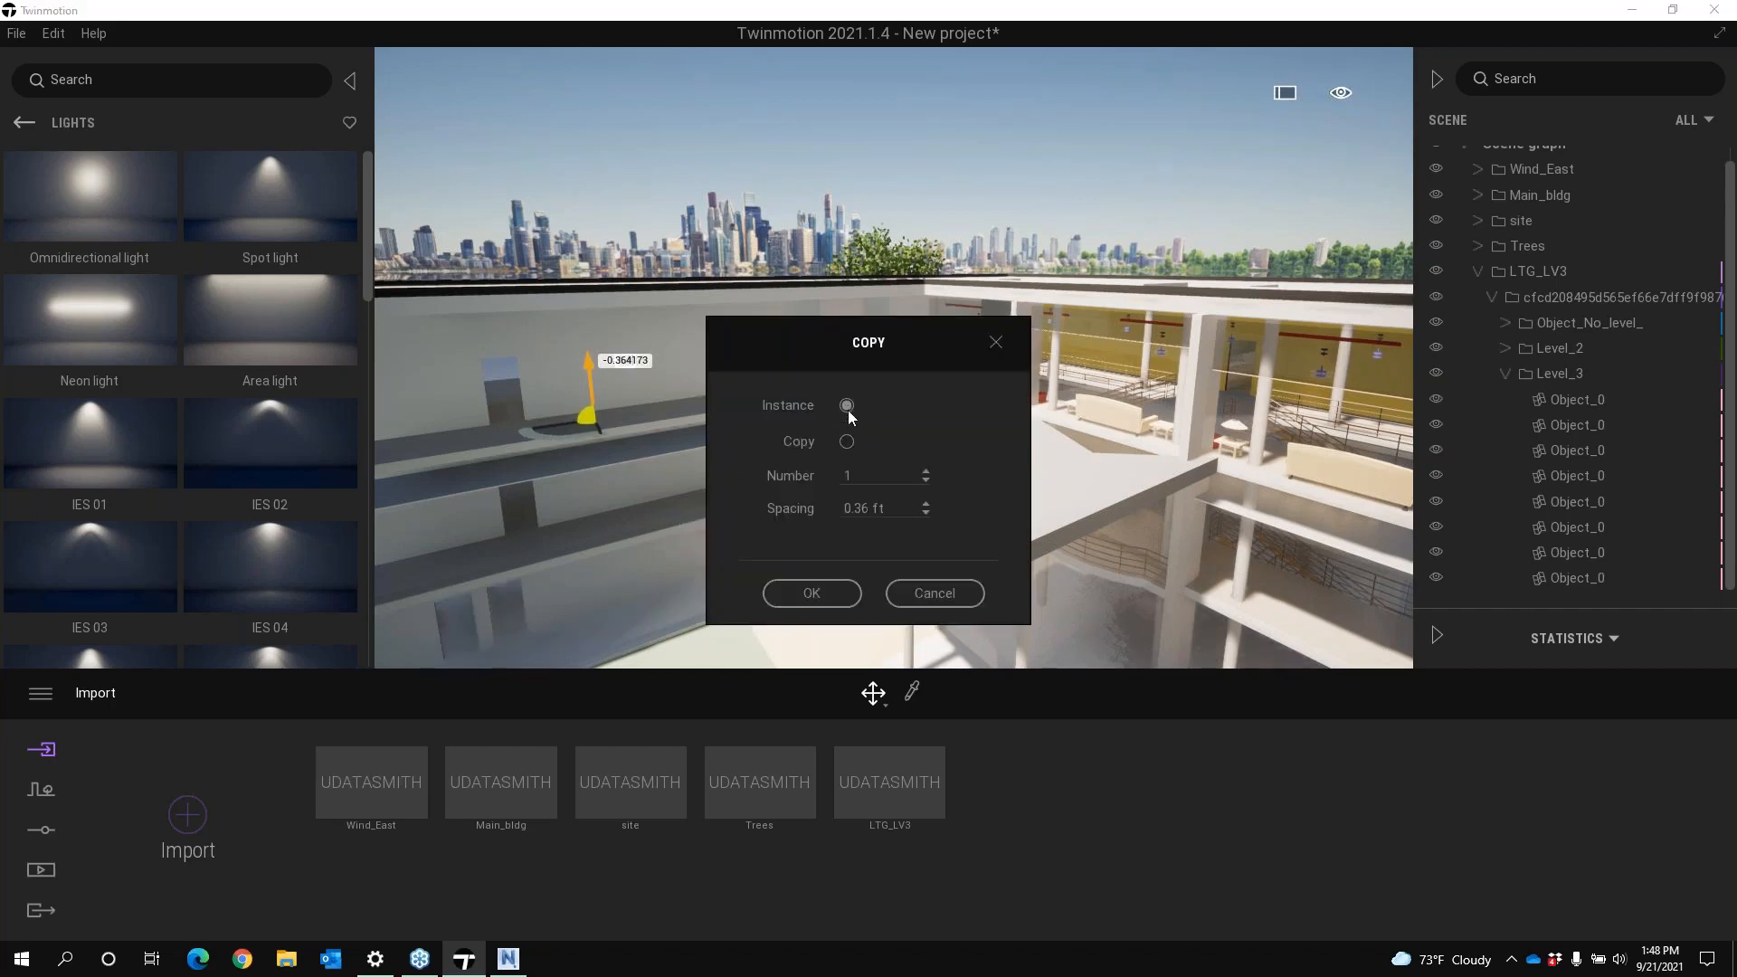
click(847, 442)
drag(886, 508, 851, 509)
text(.1)
key(BackSpace)
key(BackSpace)
text(-0.3641)
key(Return)
click(924, 503)
click(812, 594)
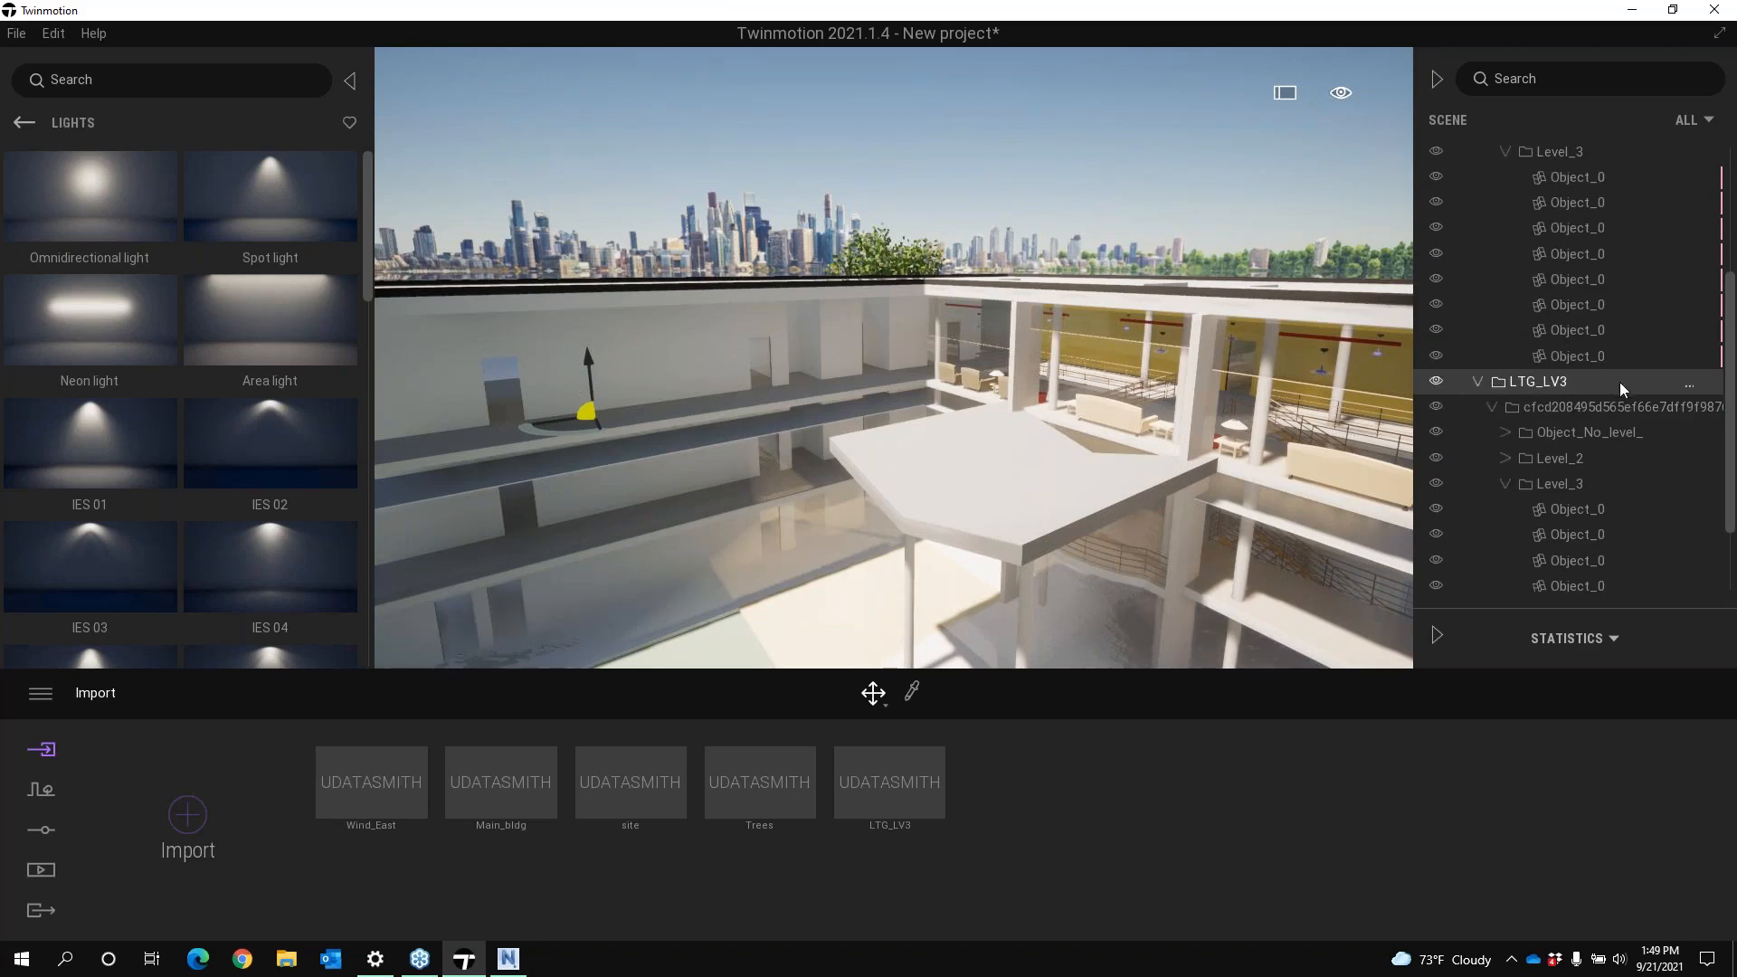
Rename the duplicated LTG_LV3 folder to Light Objects in the scene graph
scroll(1580, 469, down, 3)
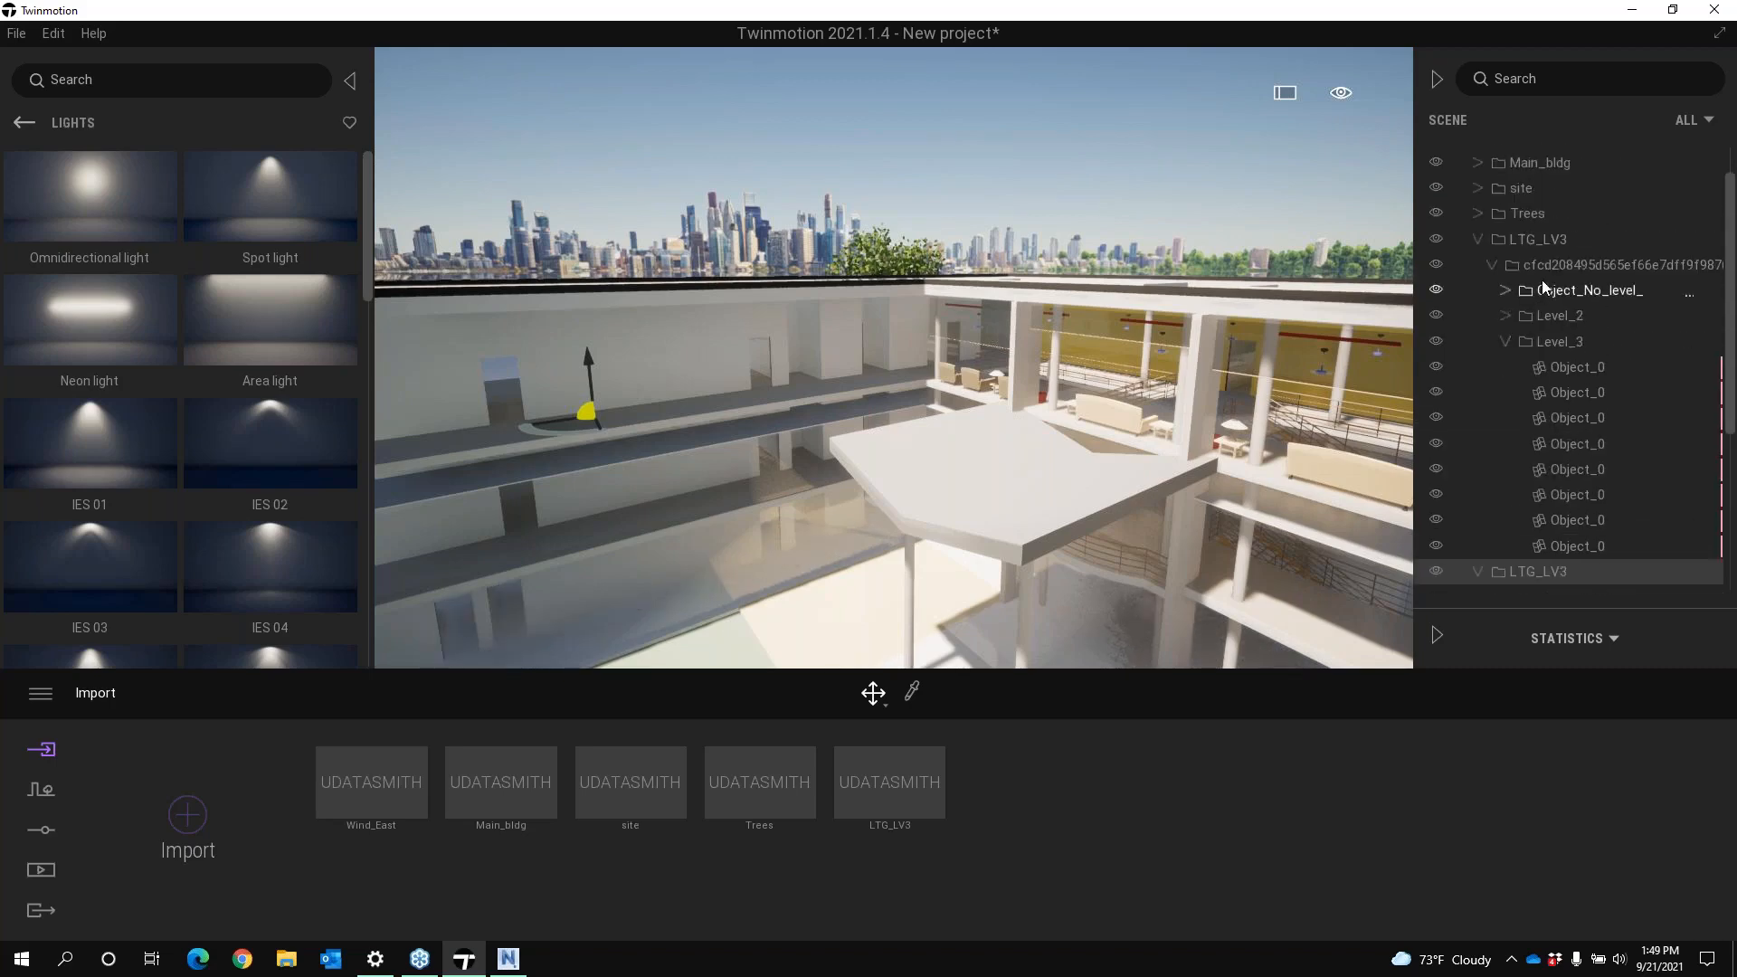
scroll(1546, 348, down, 3)
scroll(1569, 398, up, 2)
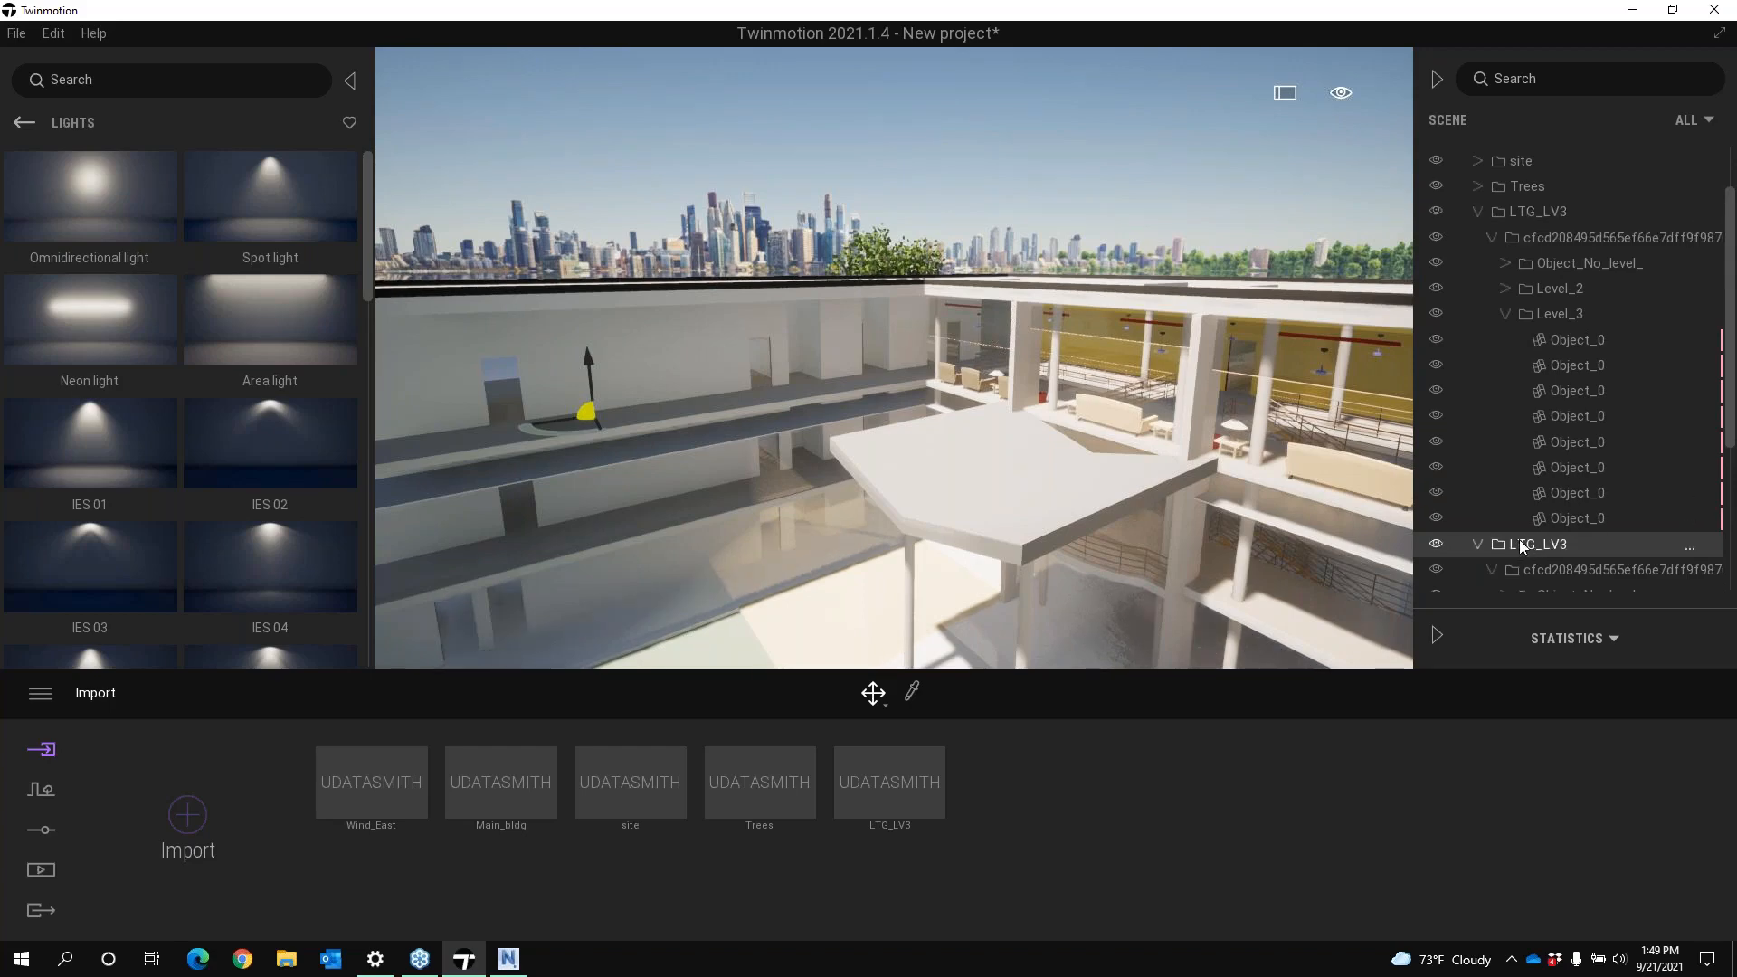
scroll(1520, 540, down, 7)
scroll(1521, 421, down, 3)
right_click(1538, 274)
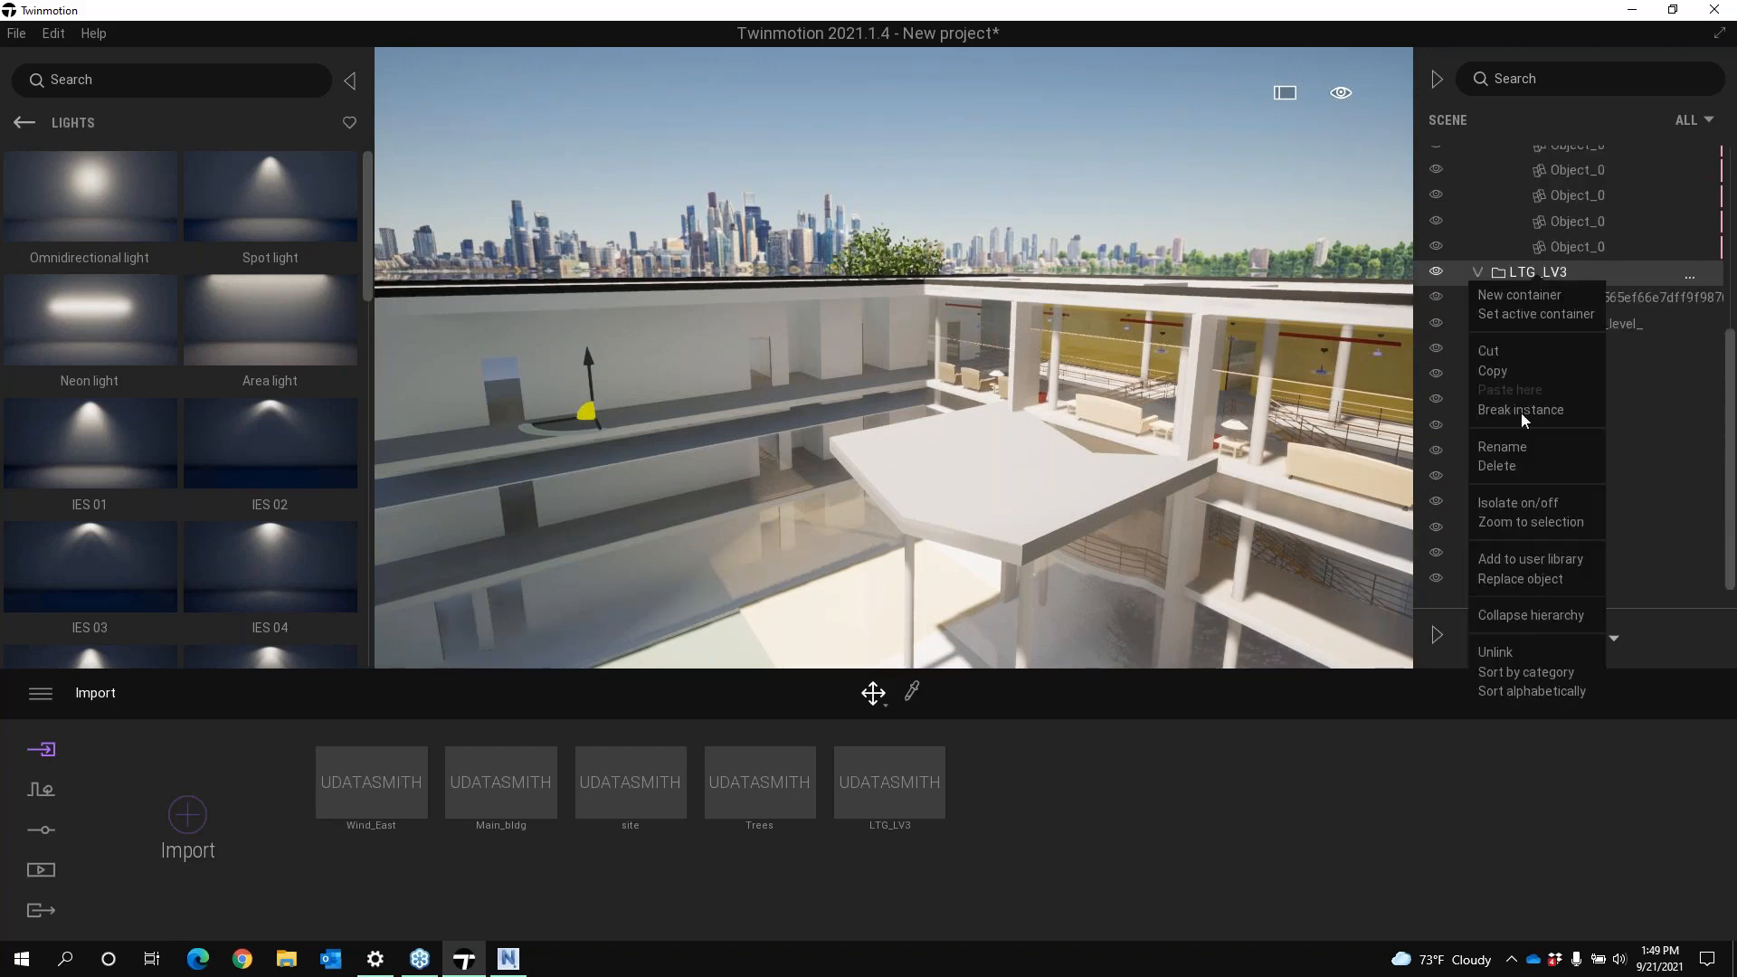
click(1503, 447)
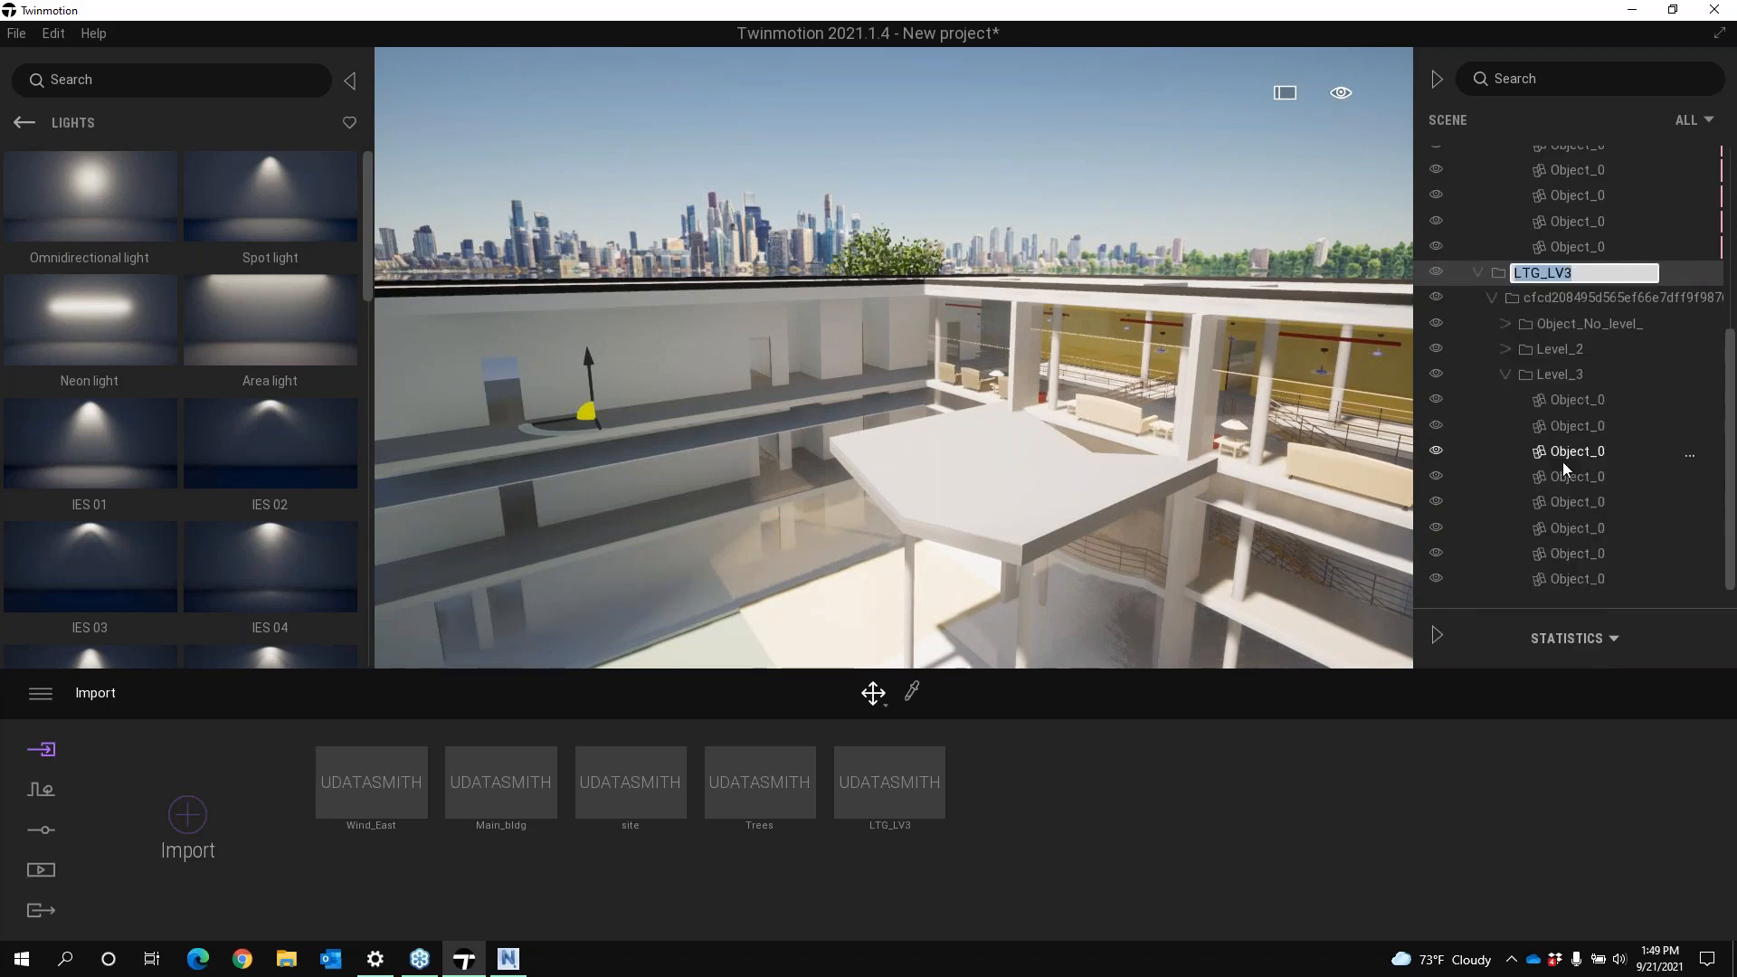
text(Light Objects)
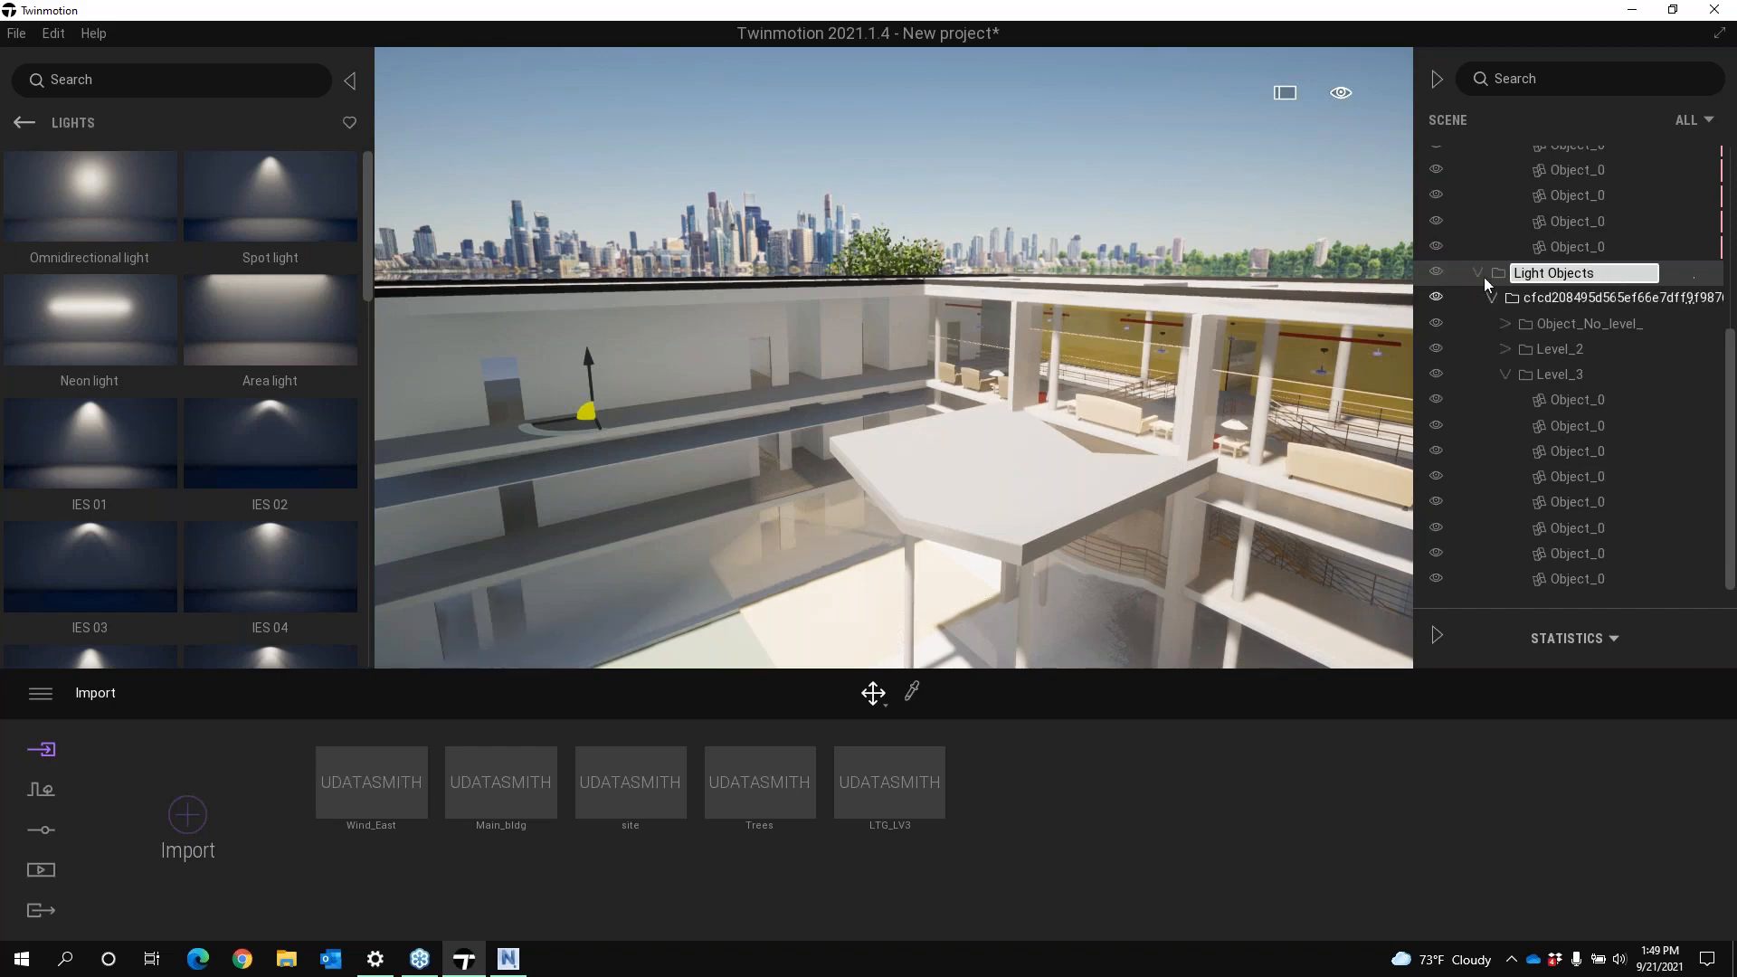
key(Return)
Replace the objects in the Light Objects folder with the IES 05 light from the library
right_click(1563, 273)
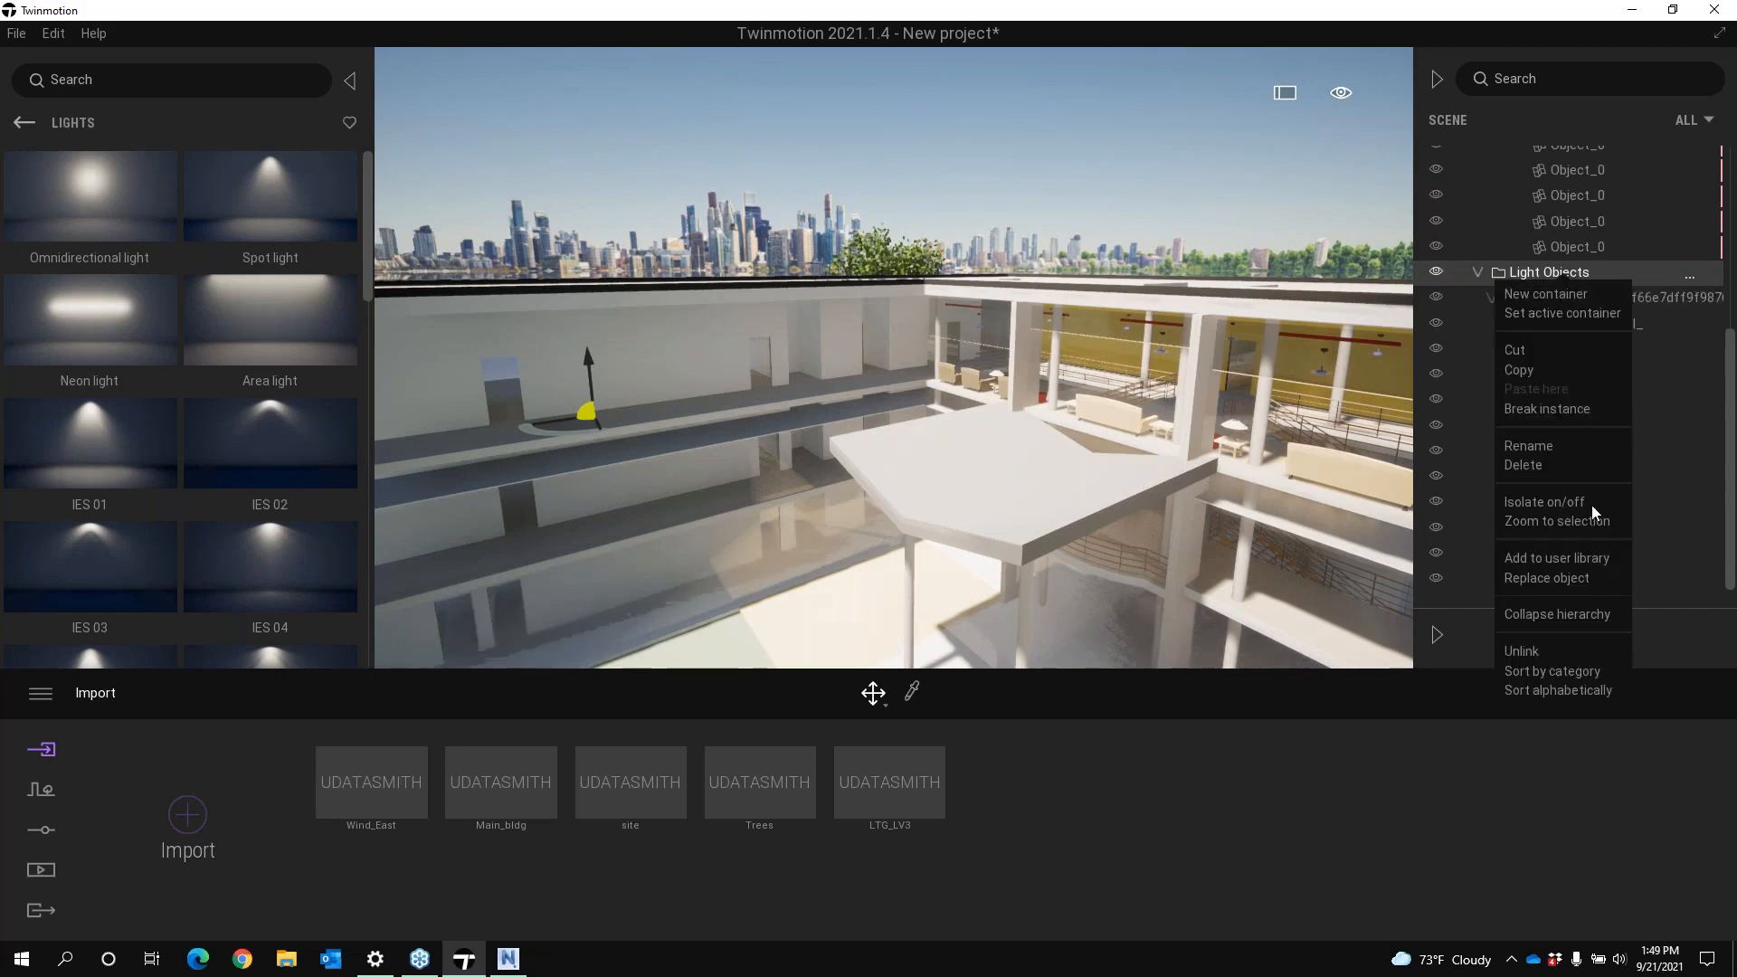
click(1566, 579)
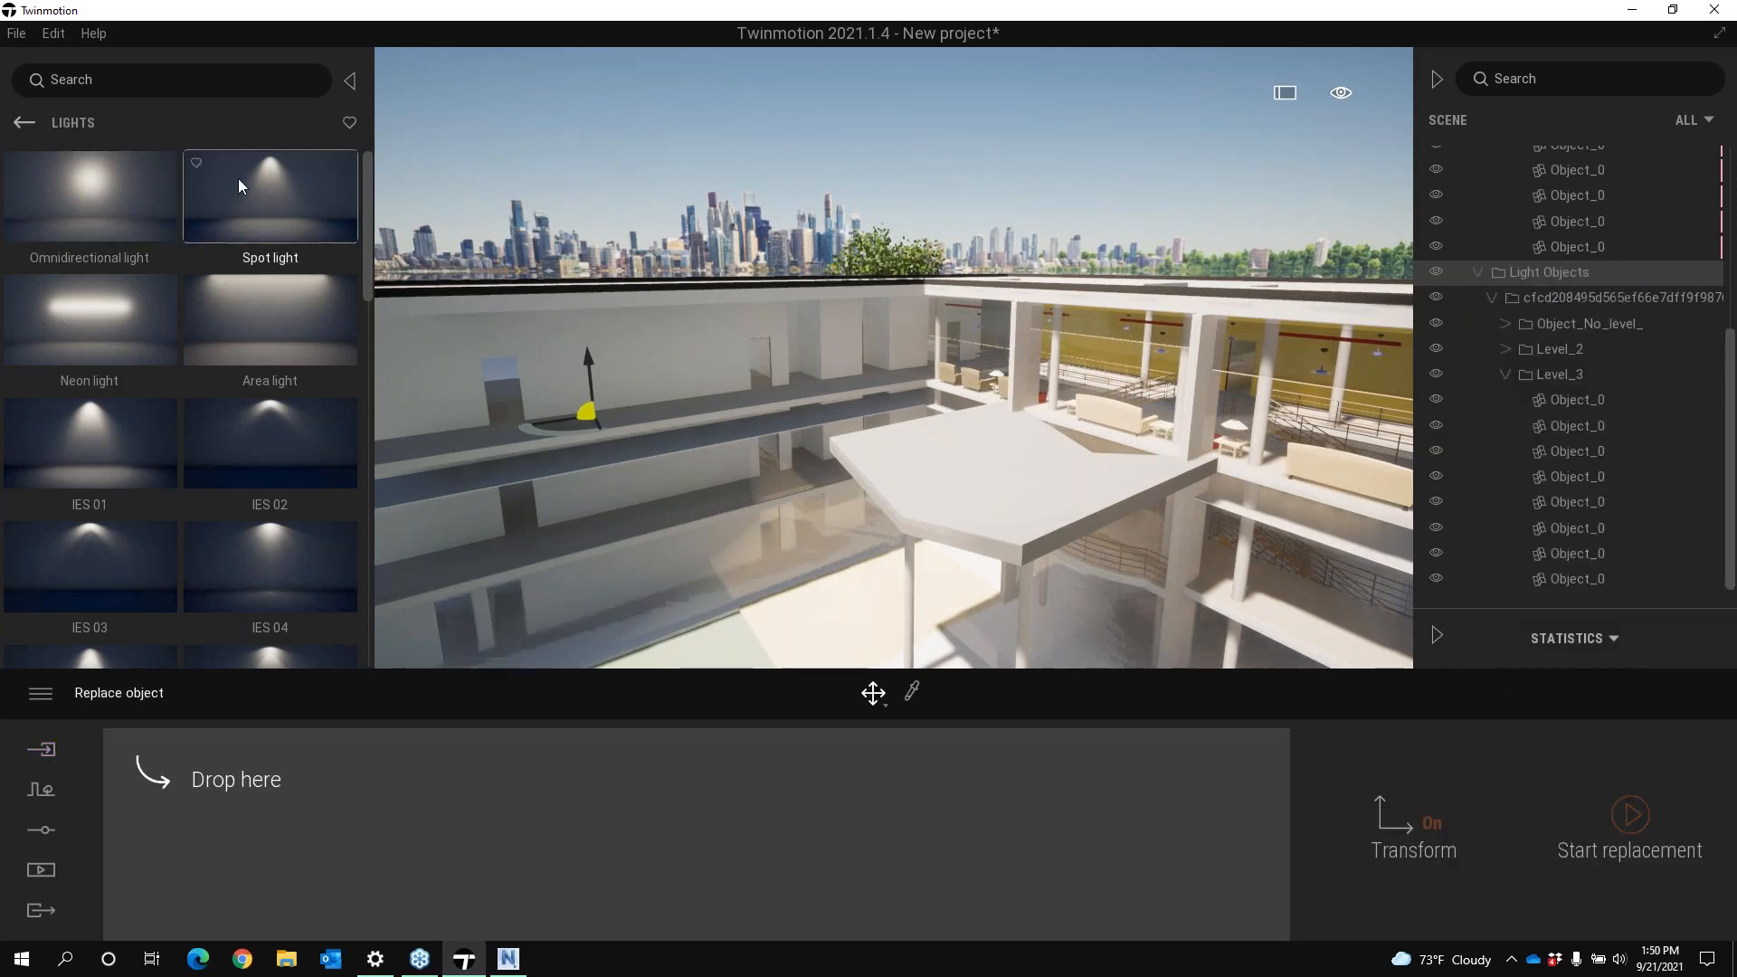
scroll(156, 469, down, 3)
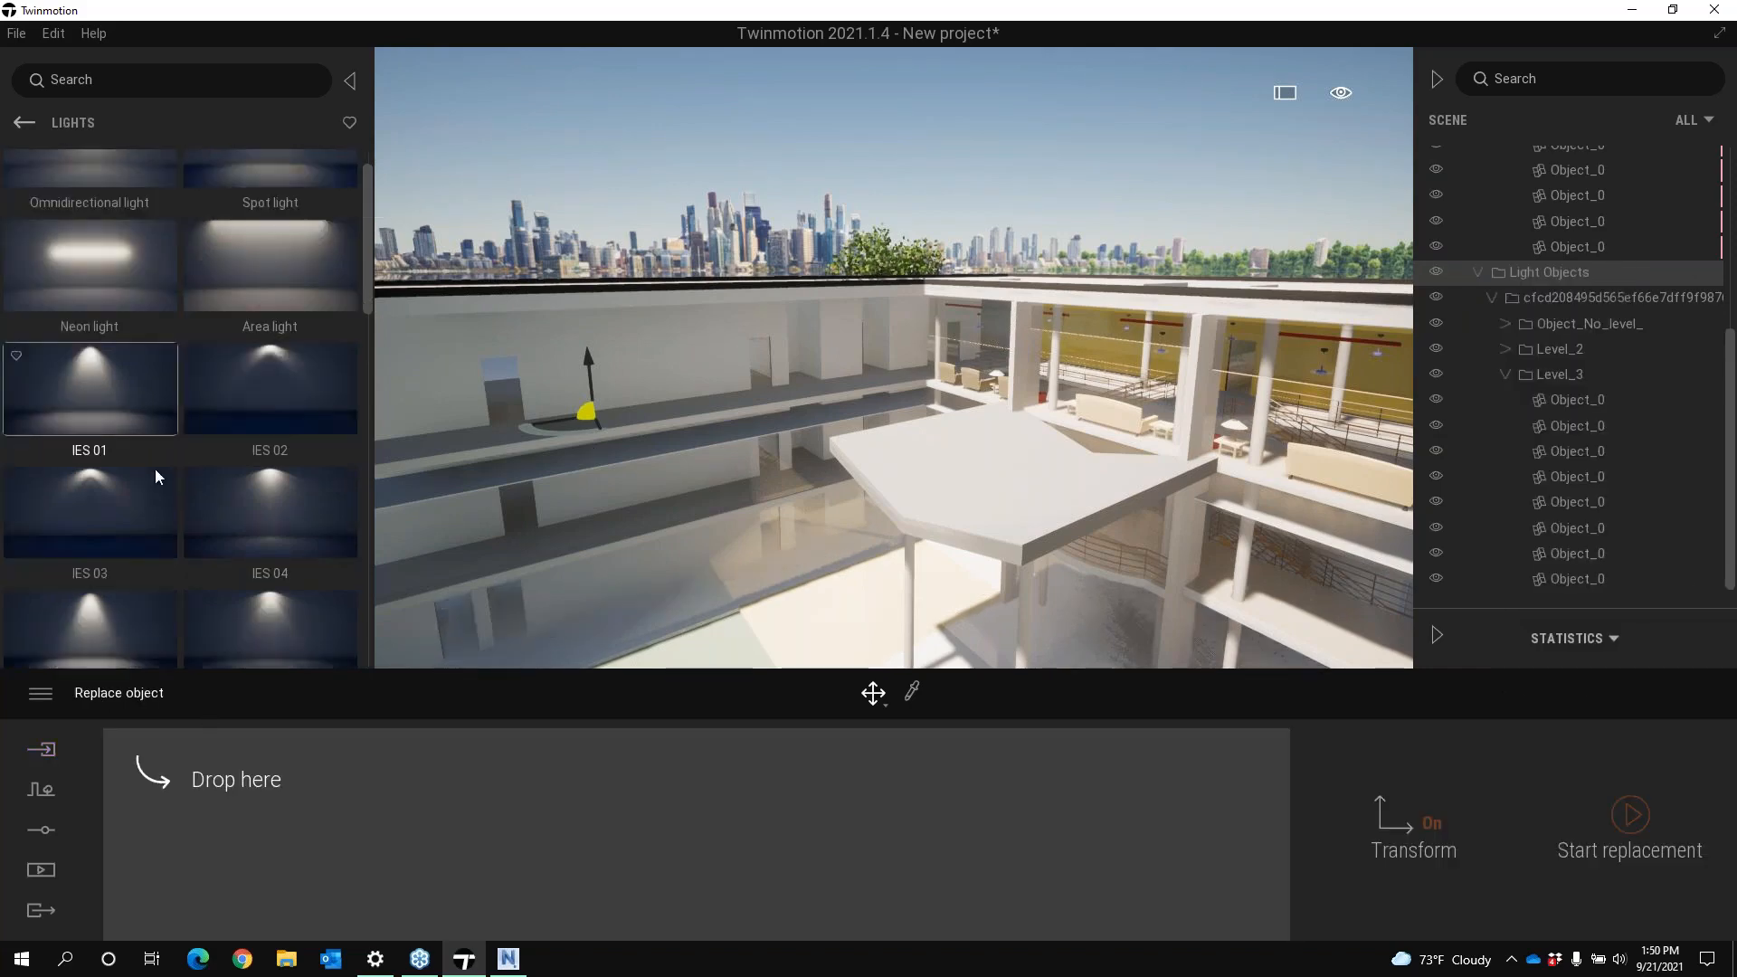
scroll(184, 416, up, 1)
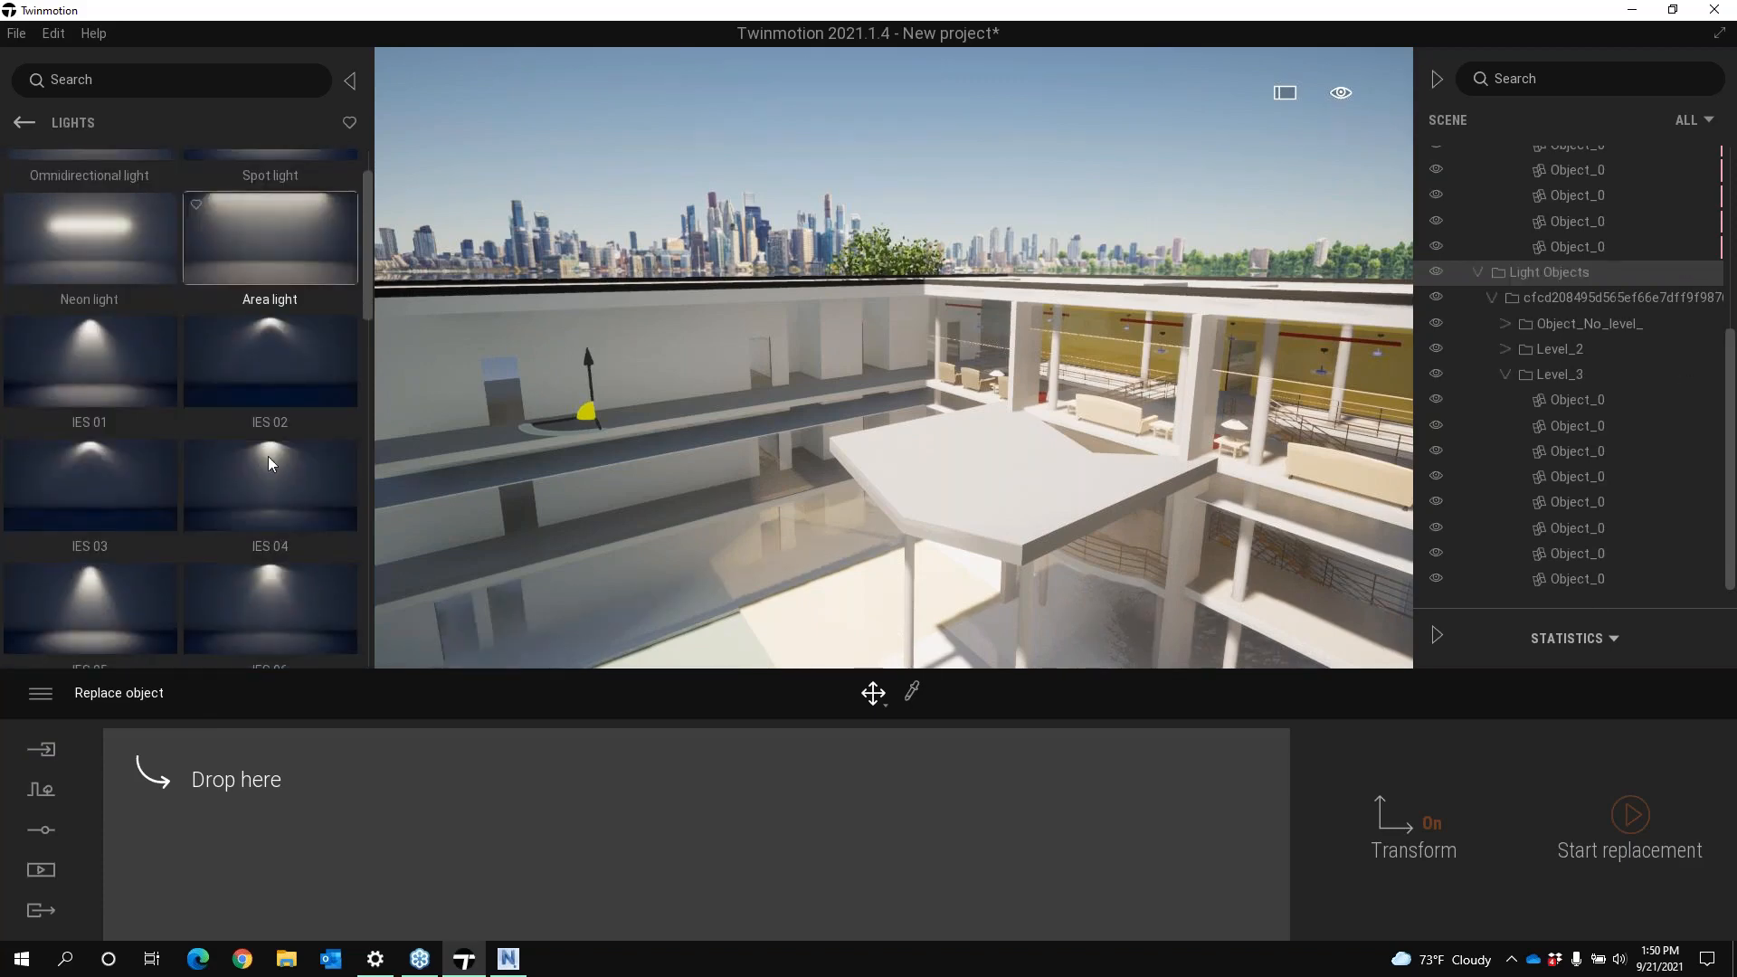
scroll(116, 540, down, 2)
drag(62, 480, 243, 836)
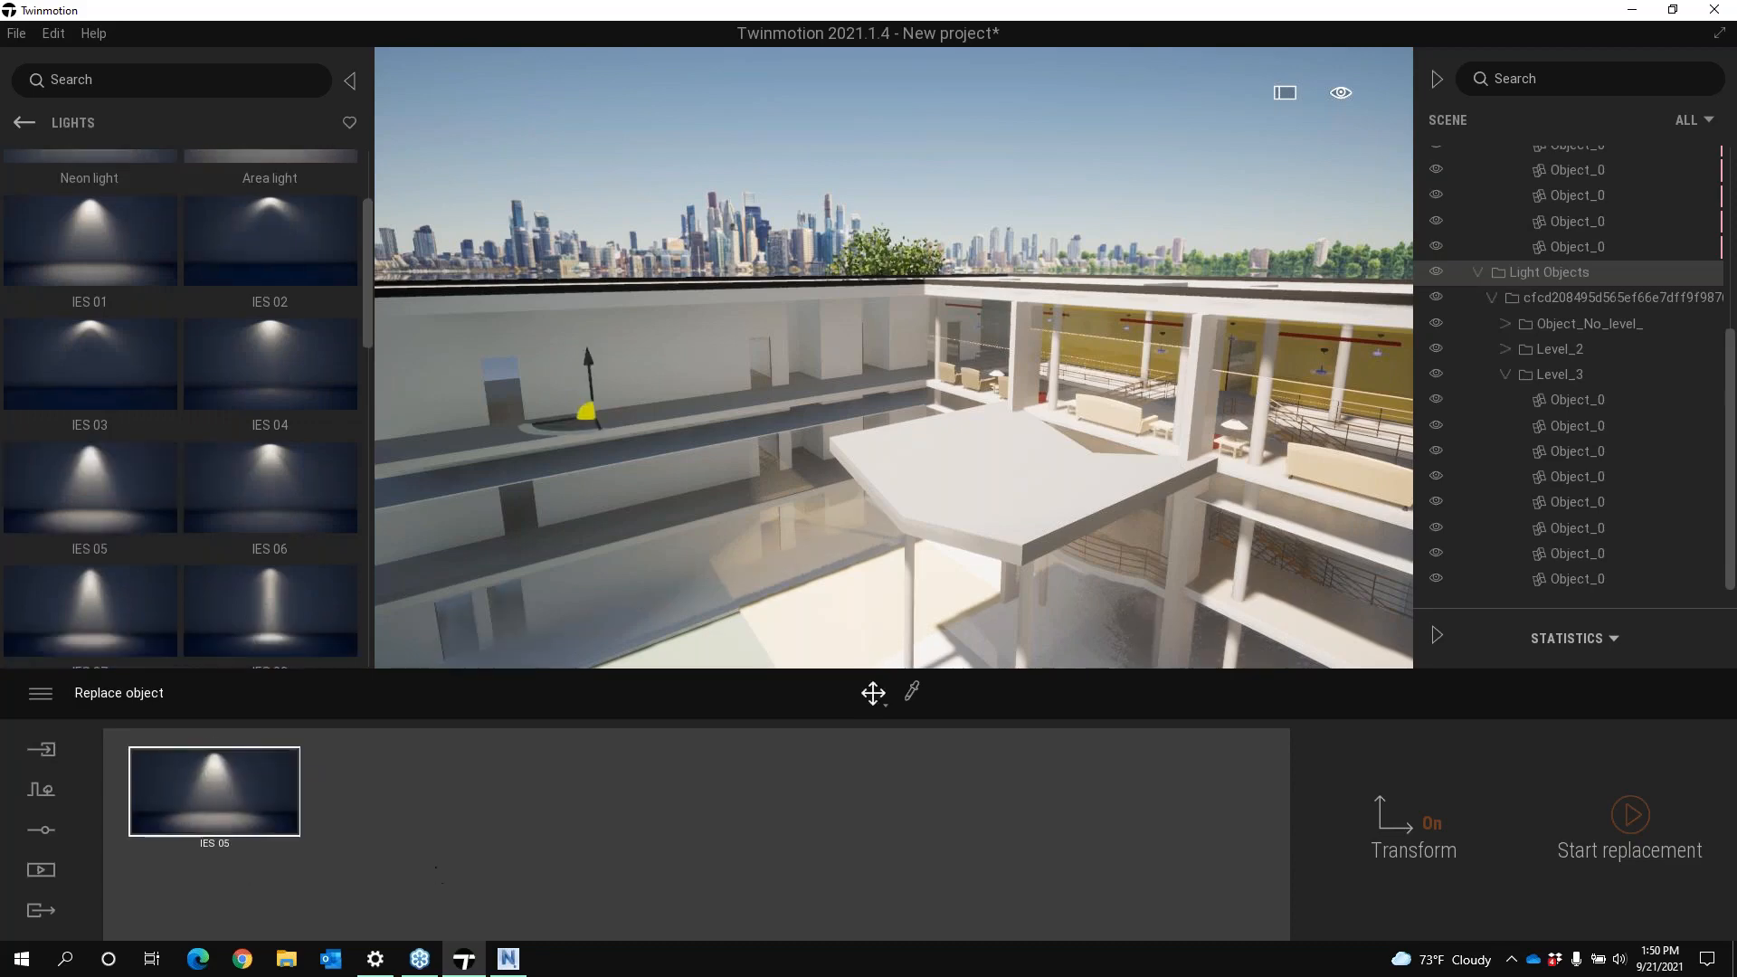
click(1641, 811)
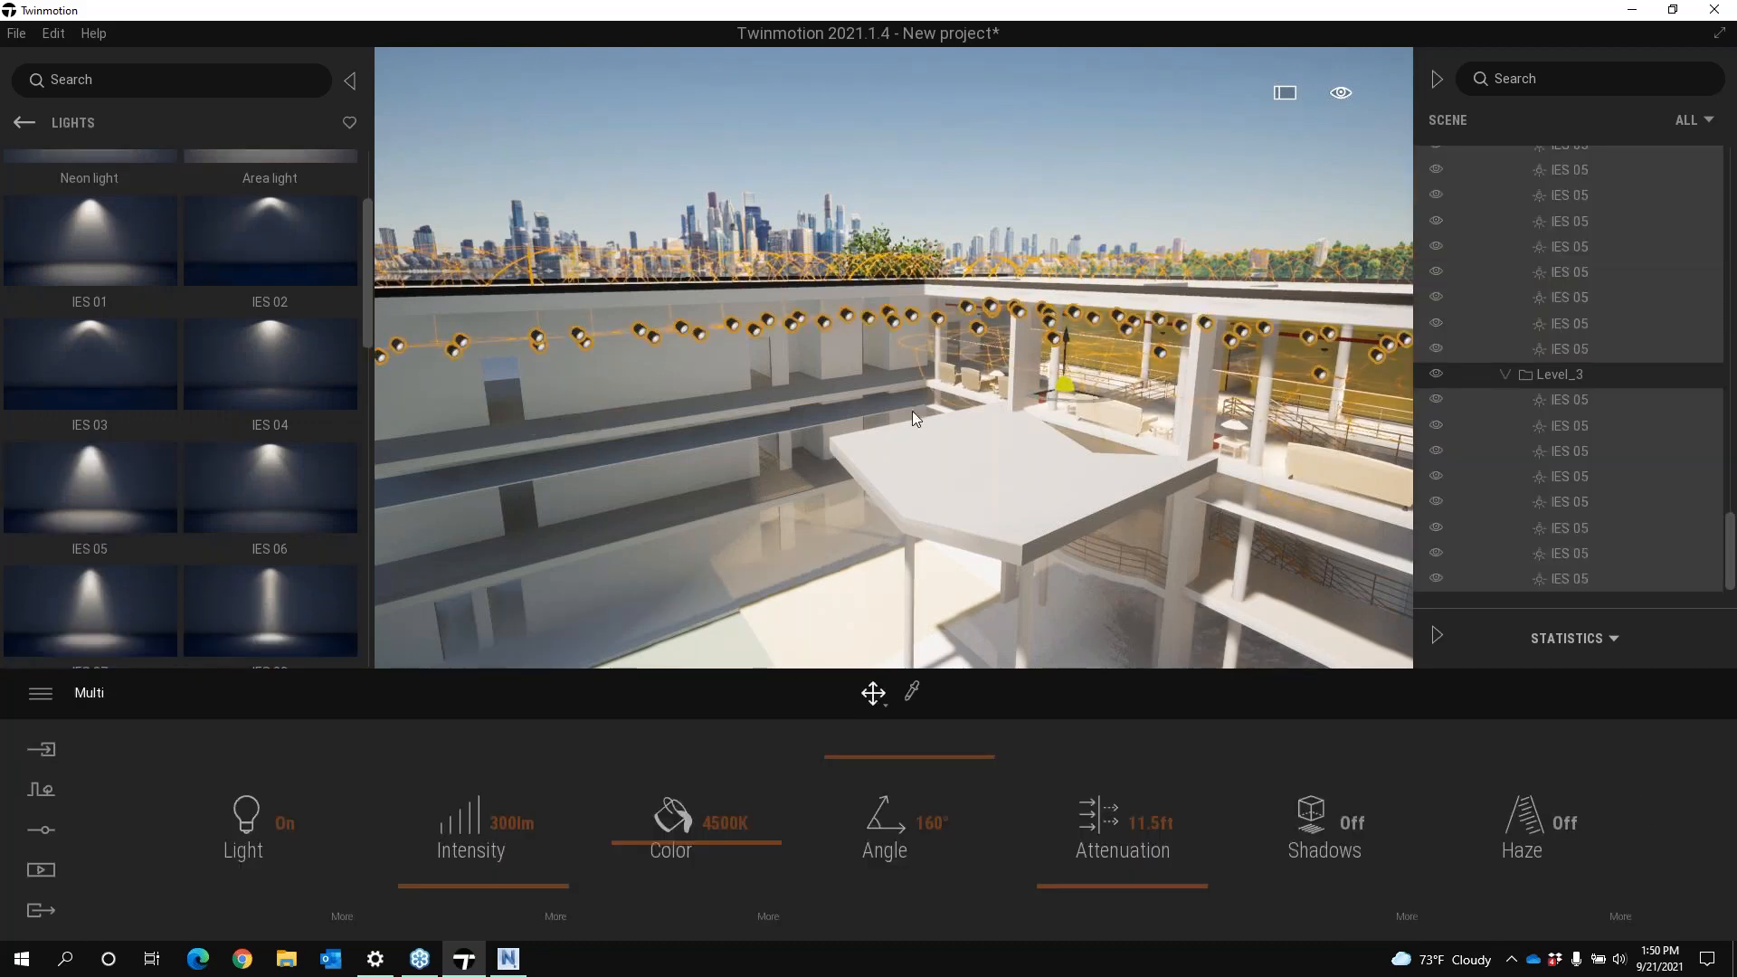
Examine the placement of the new IES 05 lights along the building's wings, and clear the selection
right_drag(959, 438, 1212, 437)
right_drag(1022, 353, 1004, 313)
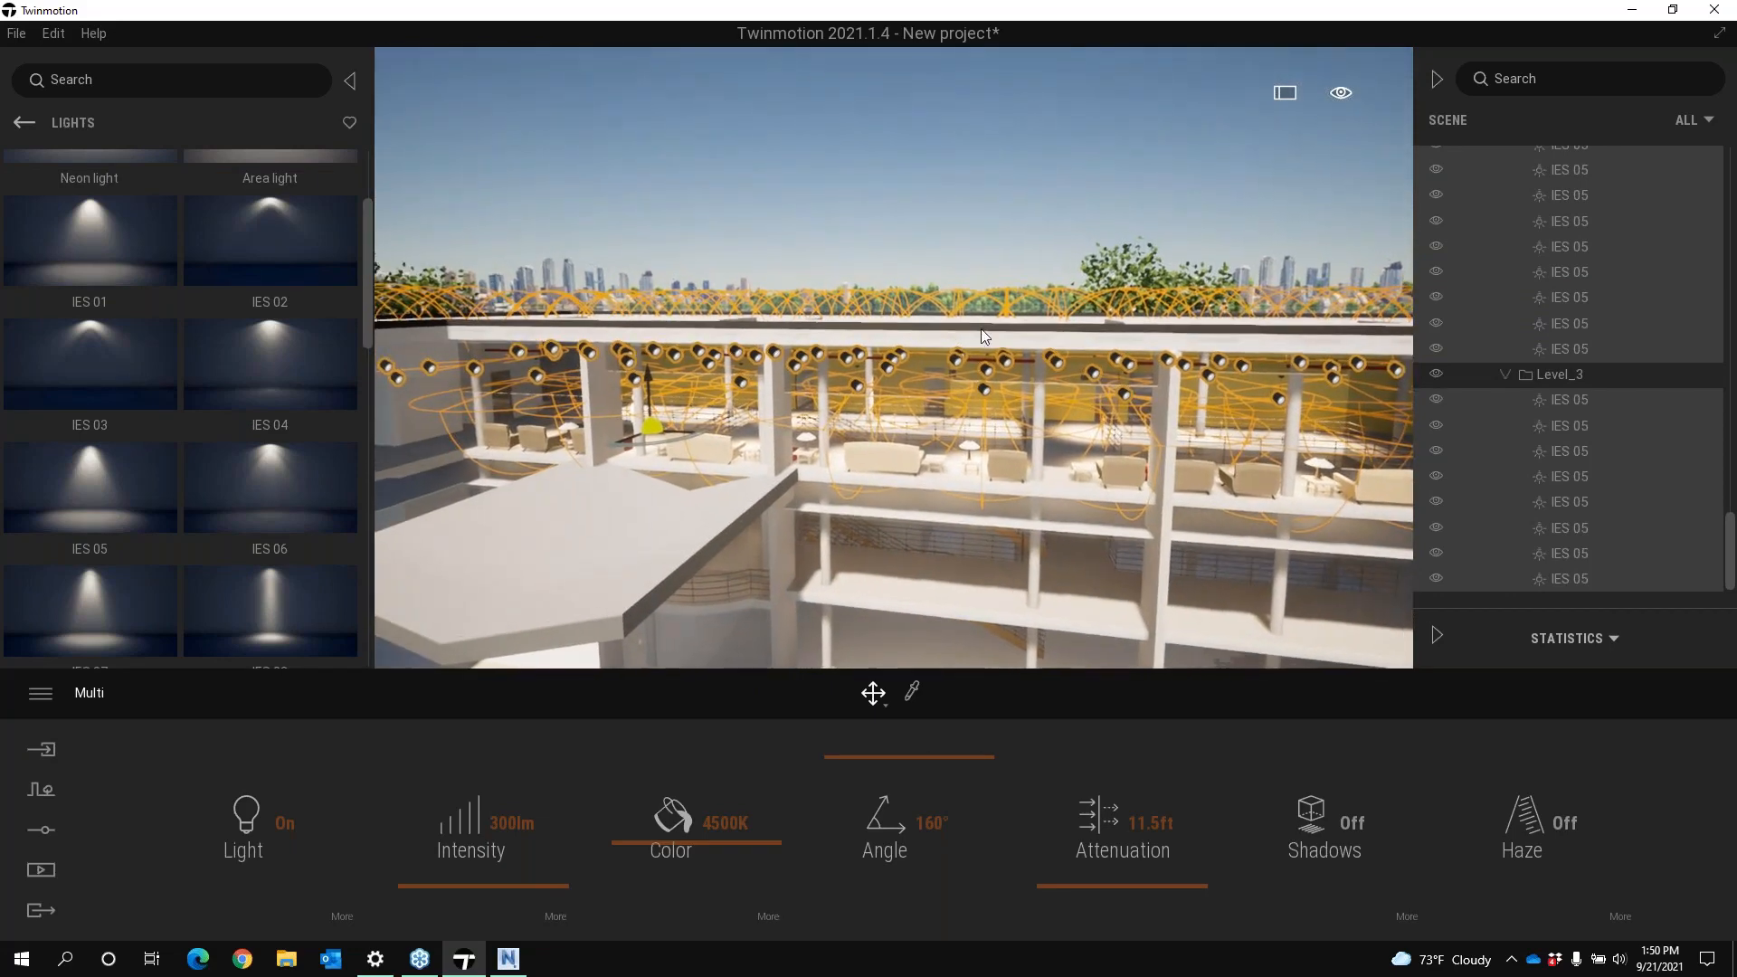
right_drag(970, 468, 434, 467)
right_drag(588, 340, 583, 340)
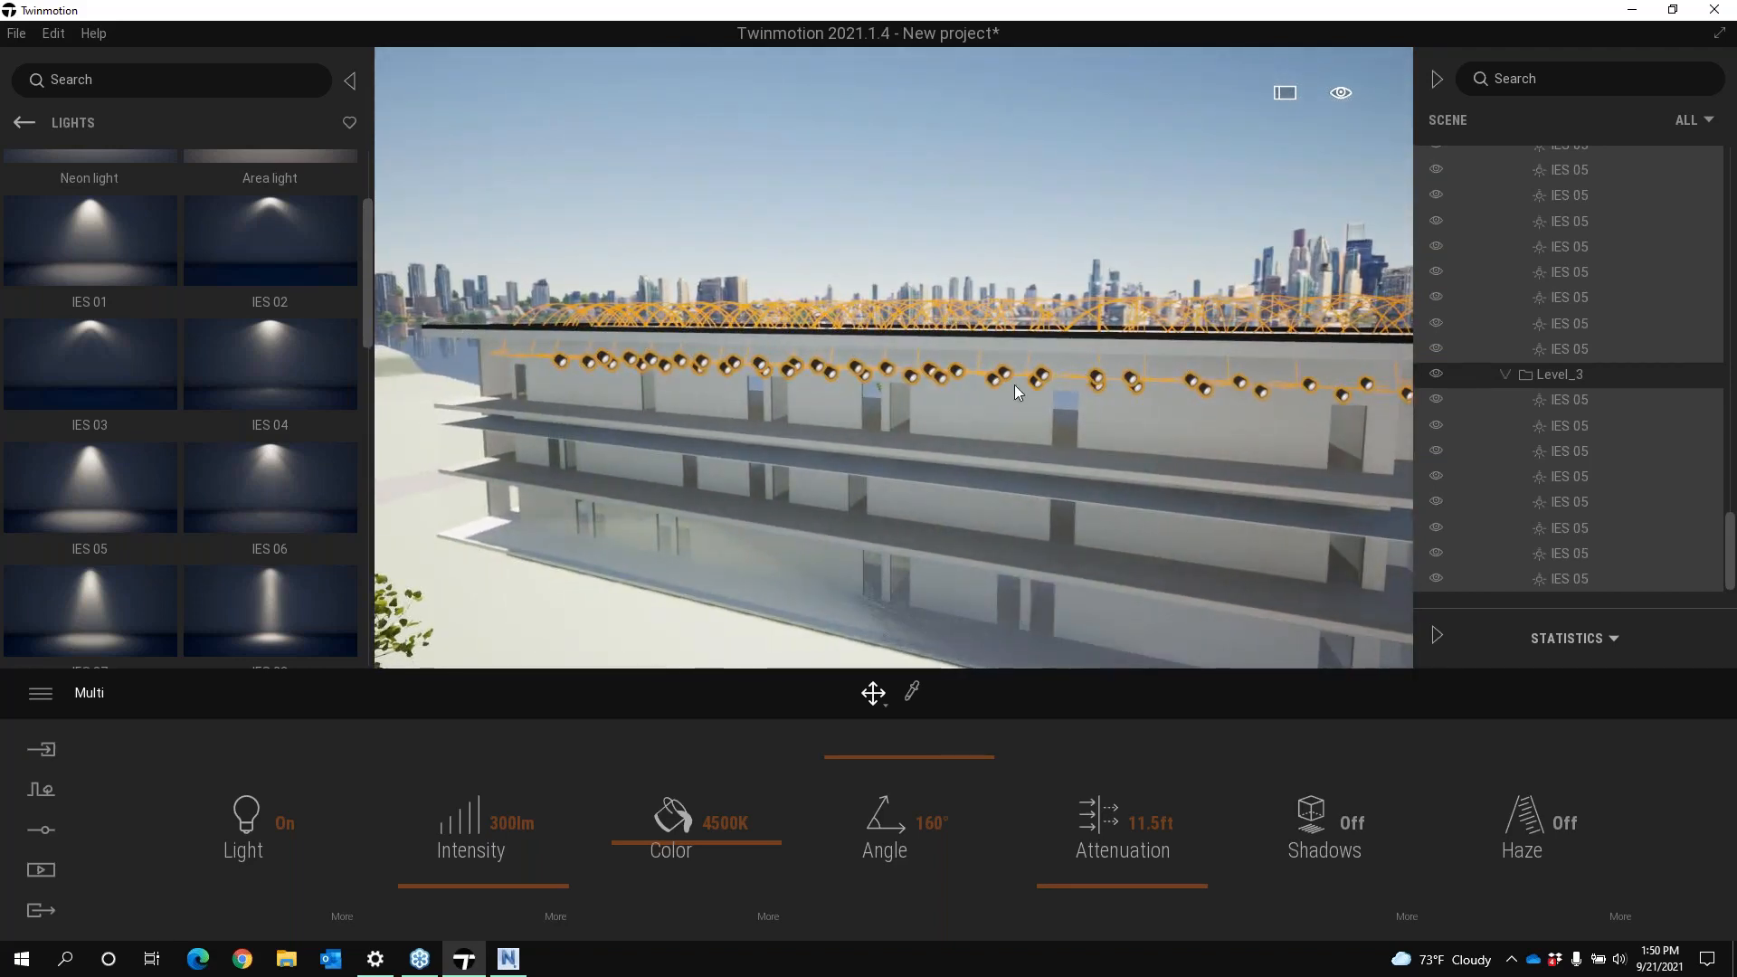
right_drag(1015, 393, 1294, 378)
right_drag(735, 441, 661, 282)
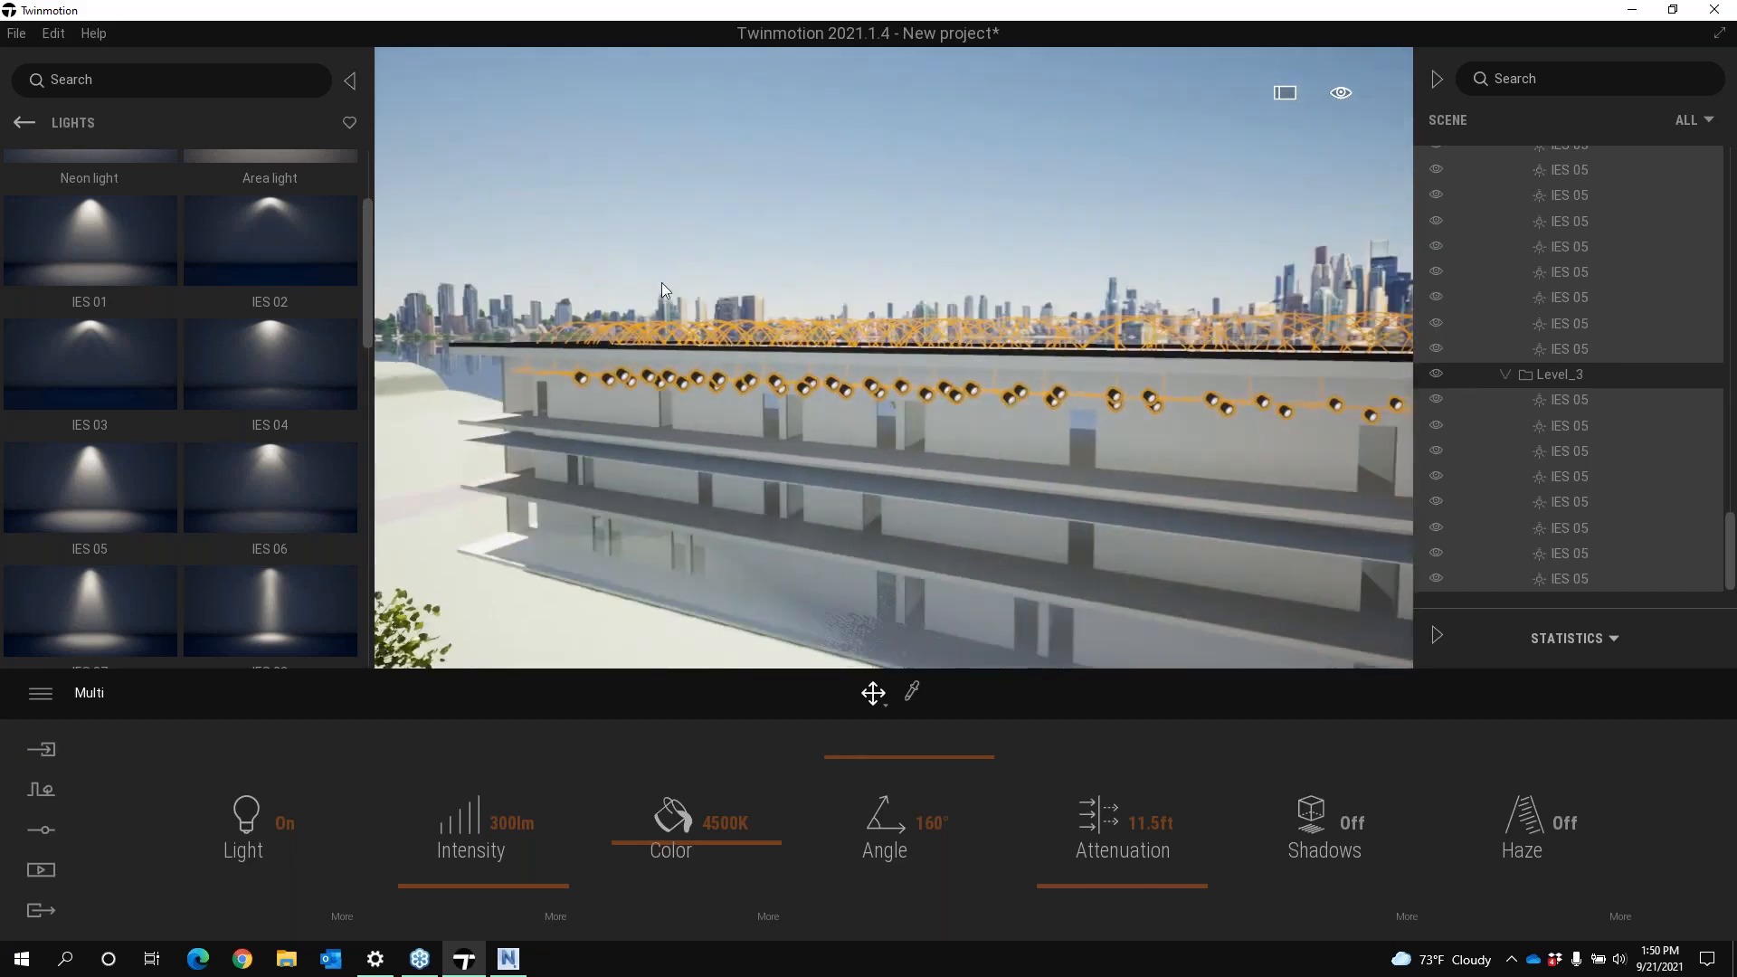
click(493, 251)
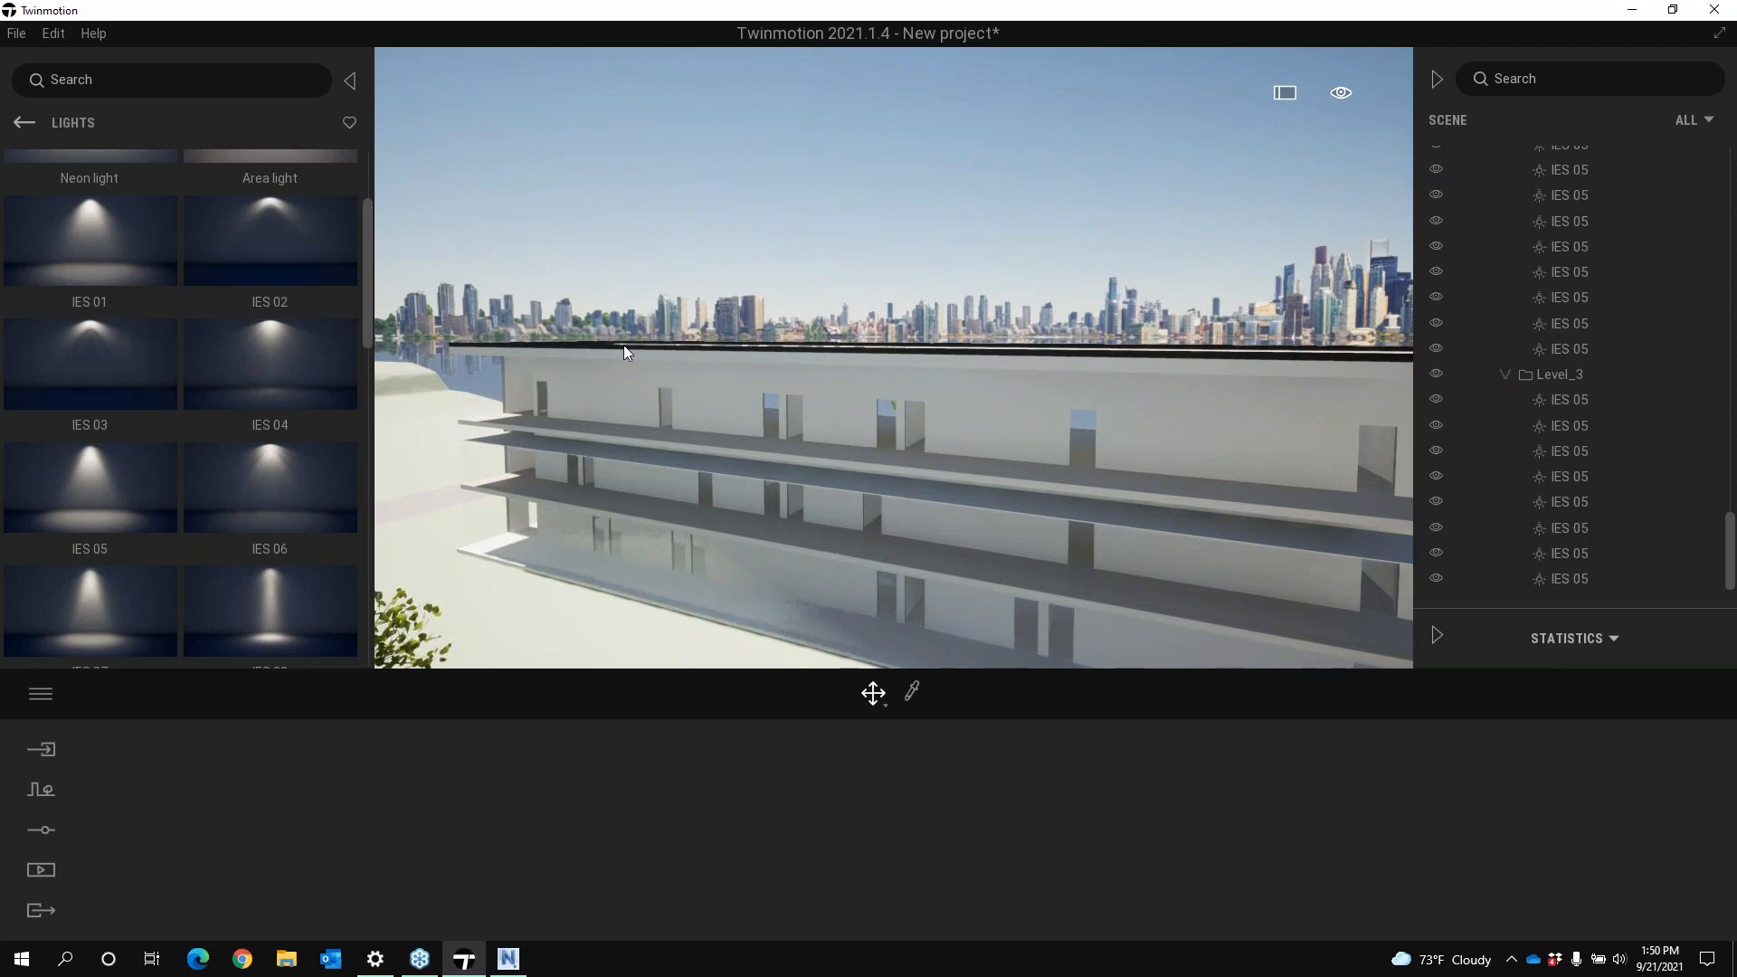
right_drag(651, 371, 948, 393)
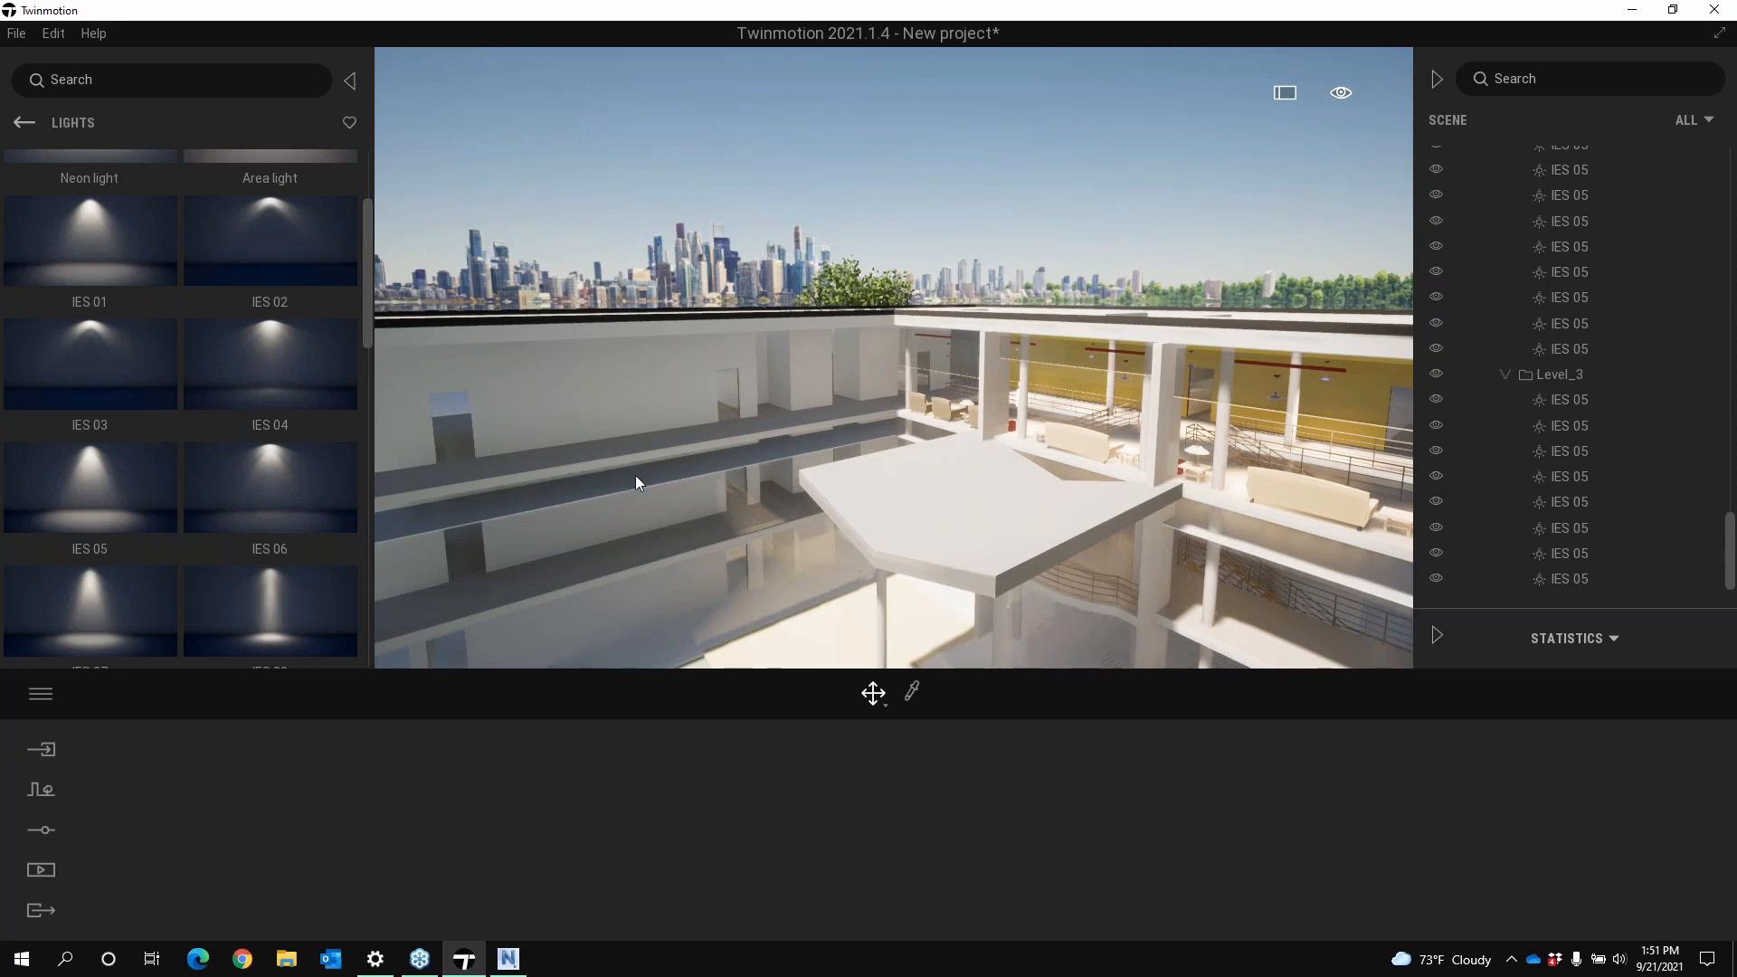
Collapse the Light Objects folder in the scene graph and select the Wind_East folder
scroll(1558, 398, up, 5)
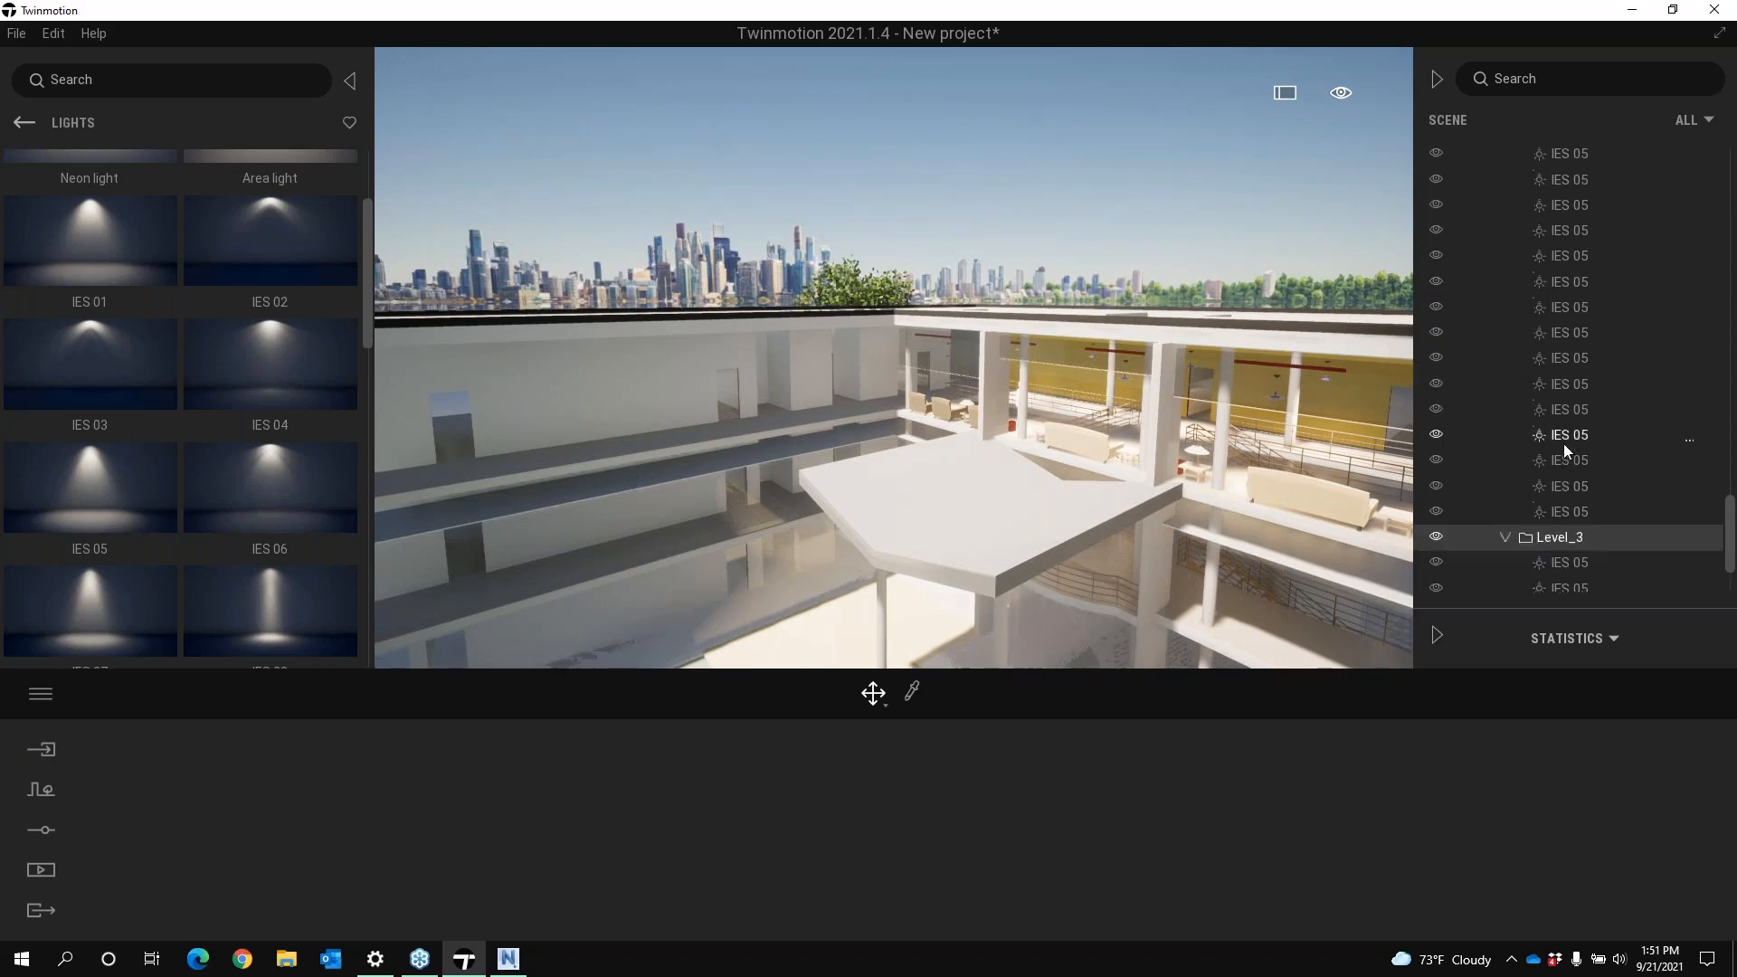
scroll(1538, 452, up, 5)
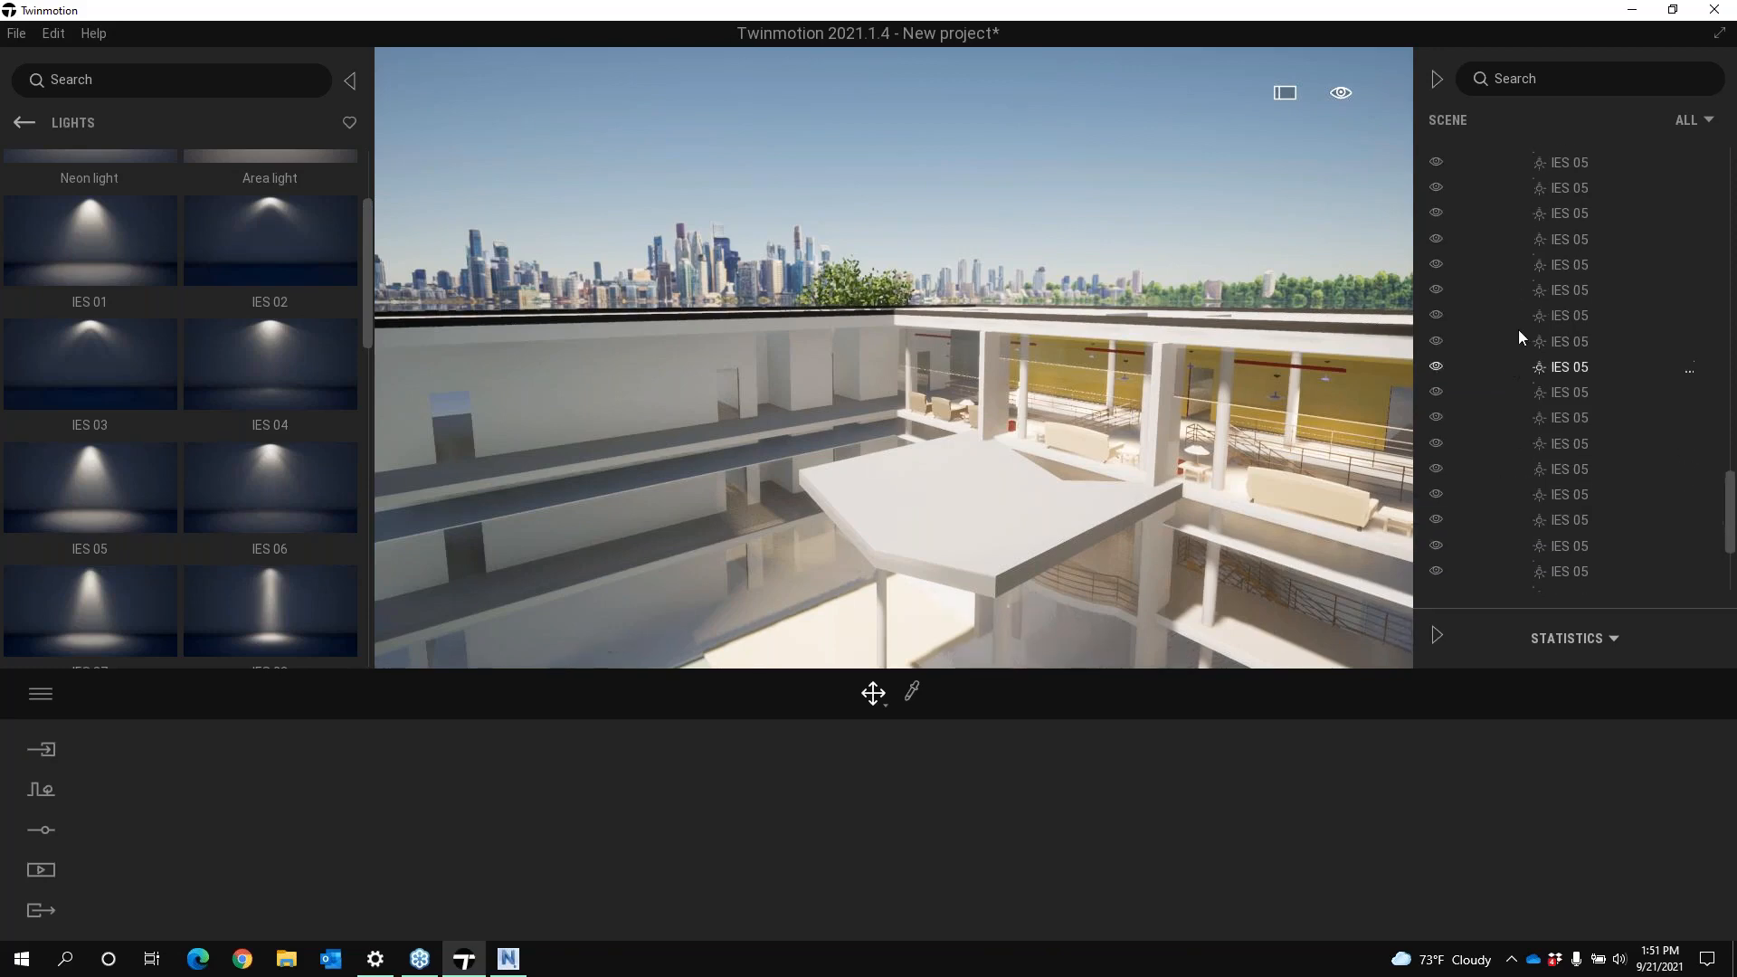
scroll(1518, 328, up, 8)
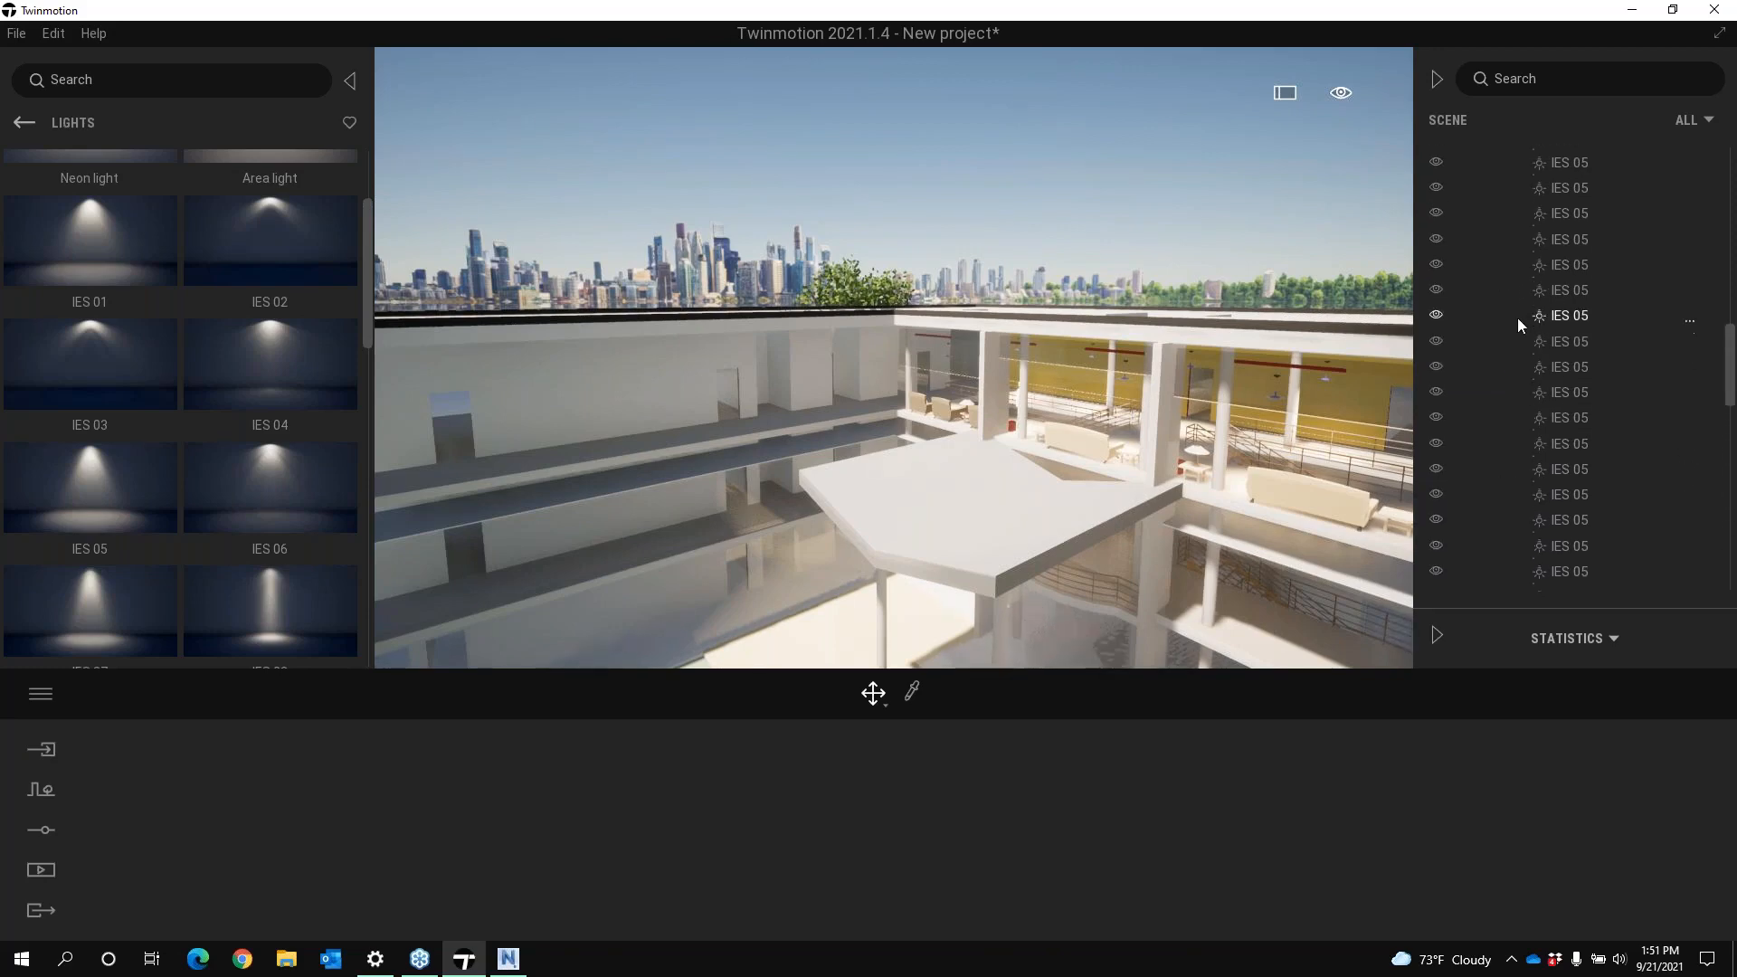
scroll(1514, 327, up, 2)
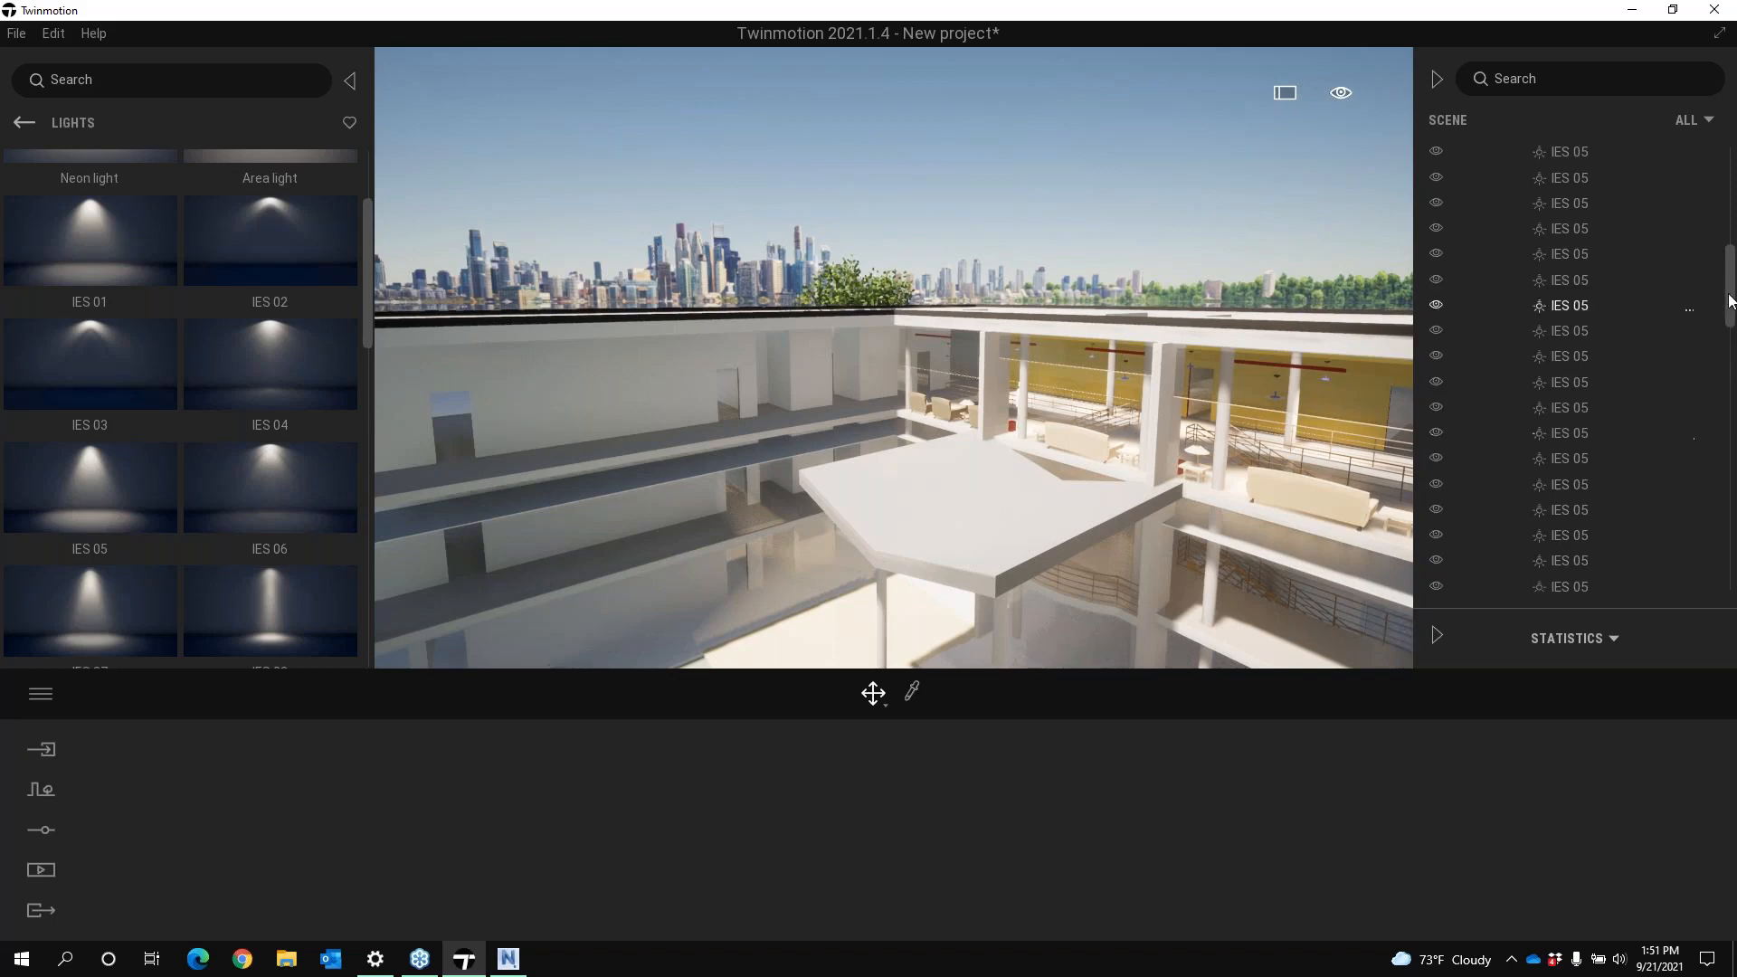
drag(1731, 287, 1731, 185)
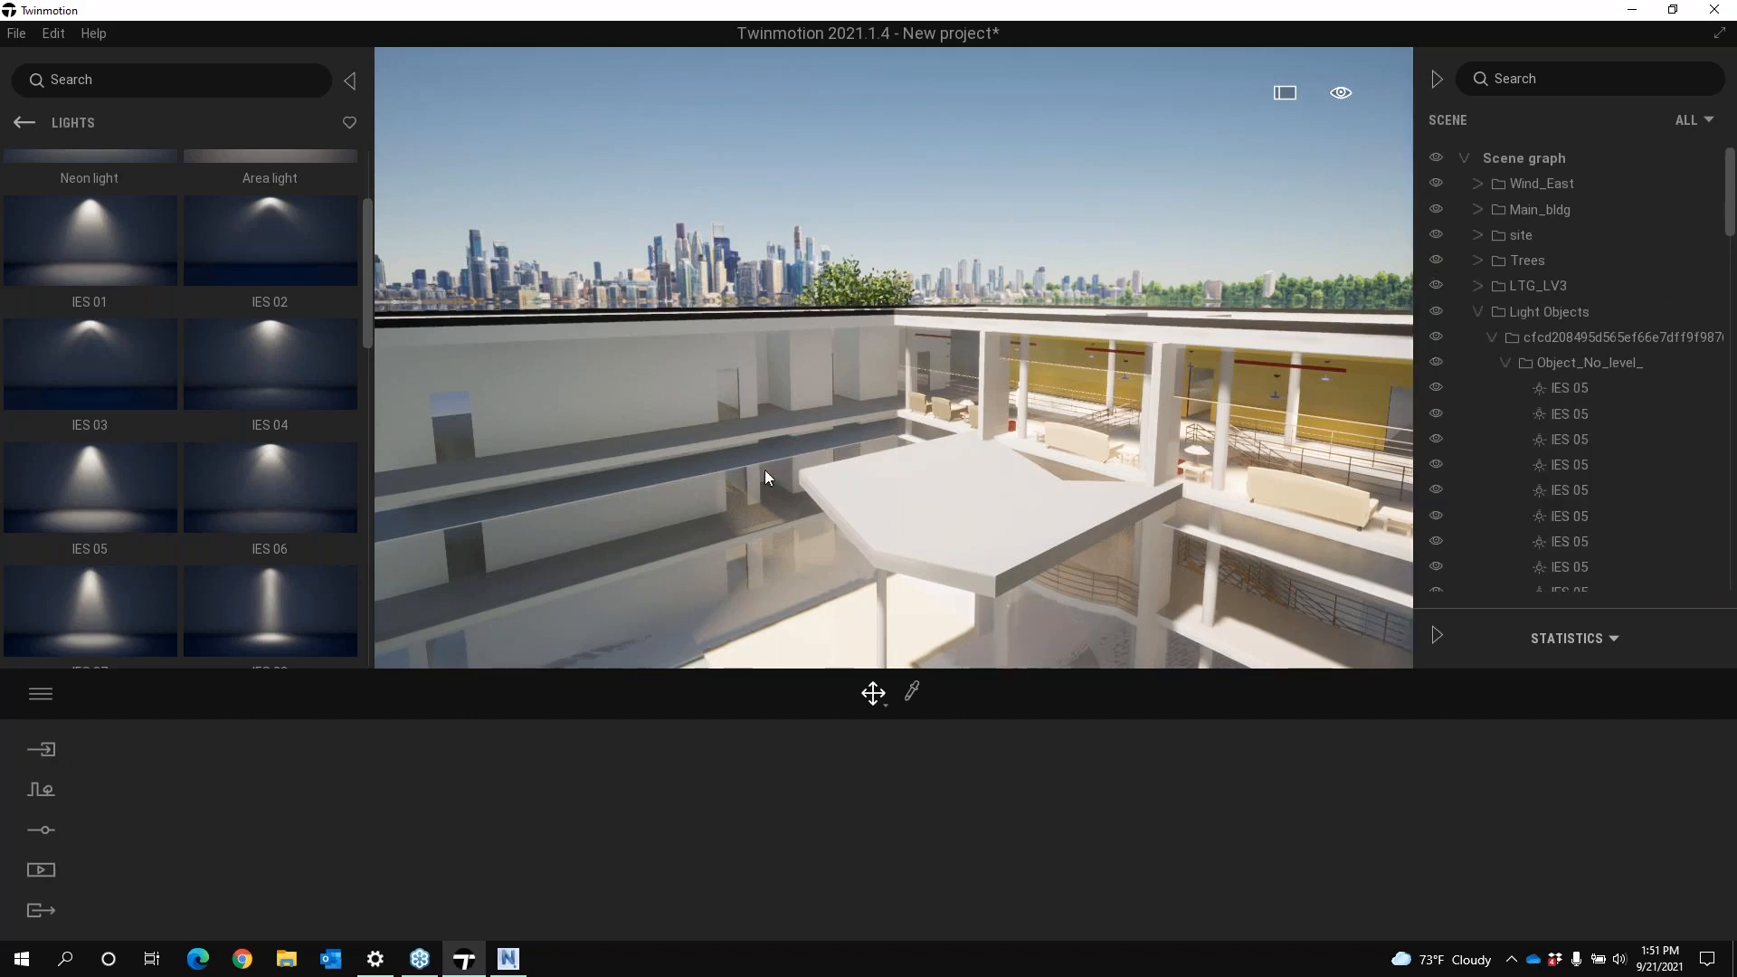
click(1478, 312)
click(1538, 186)
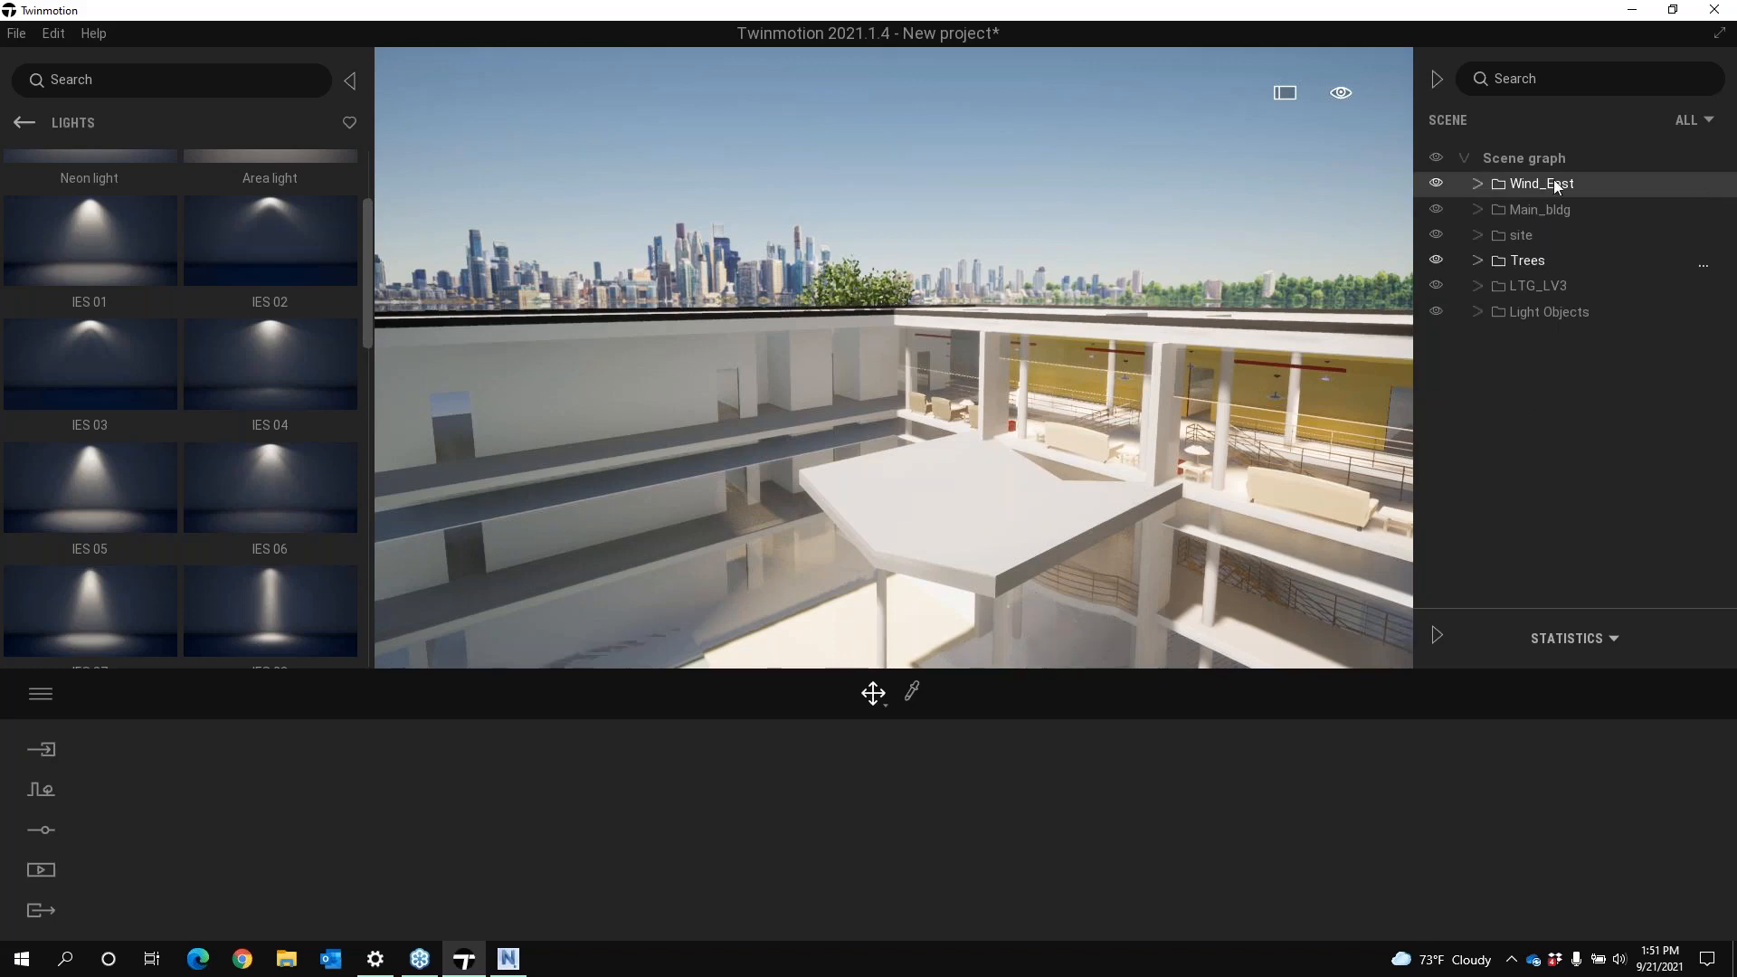
click(1538, 209)
click(1522, 236)
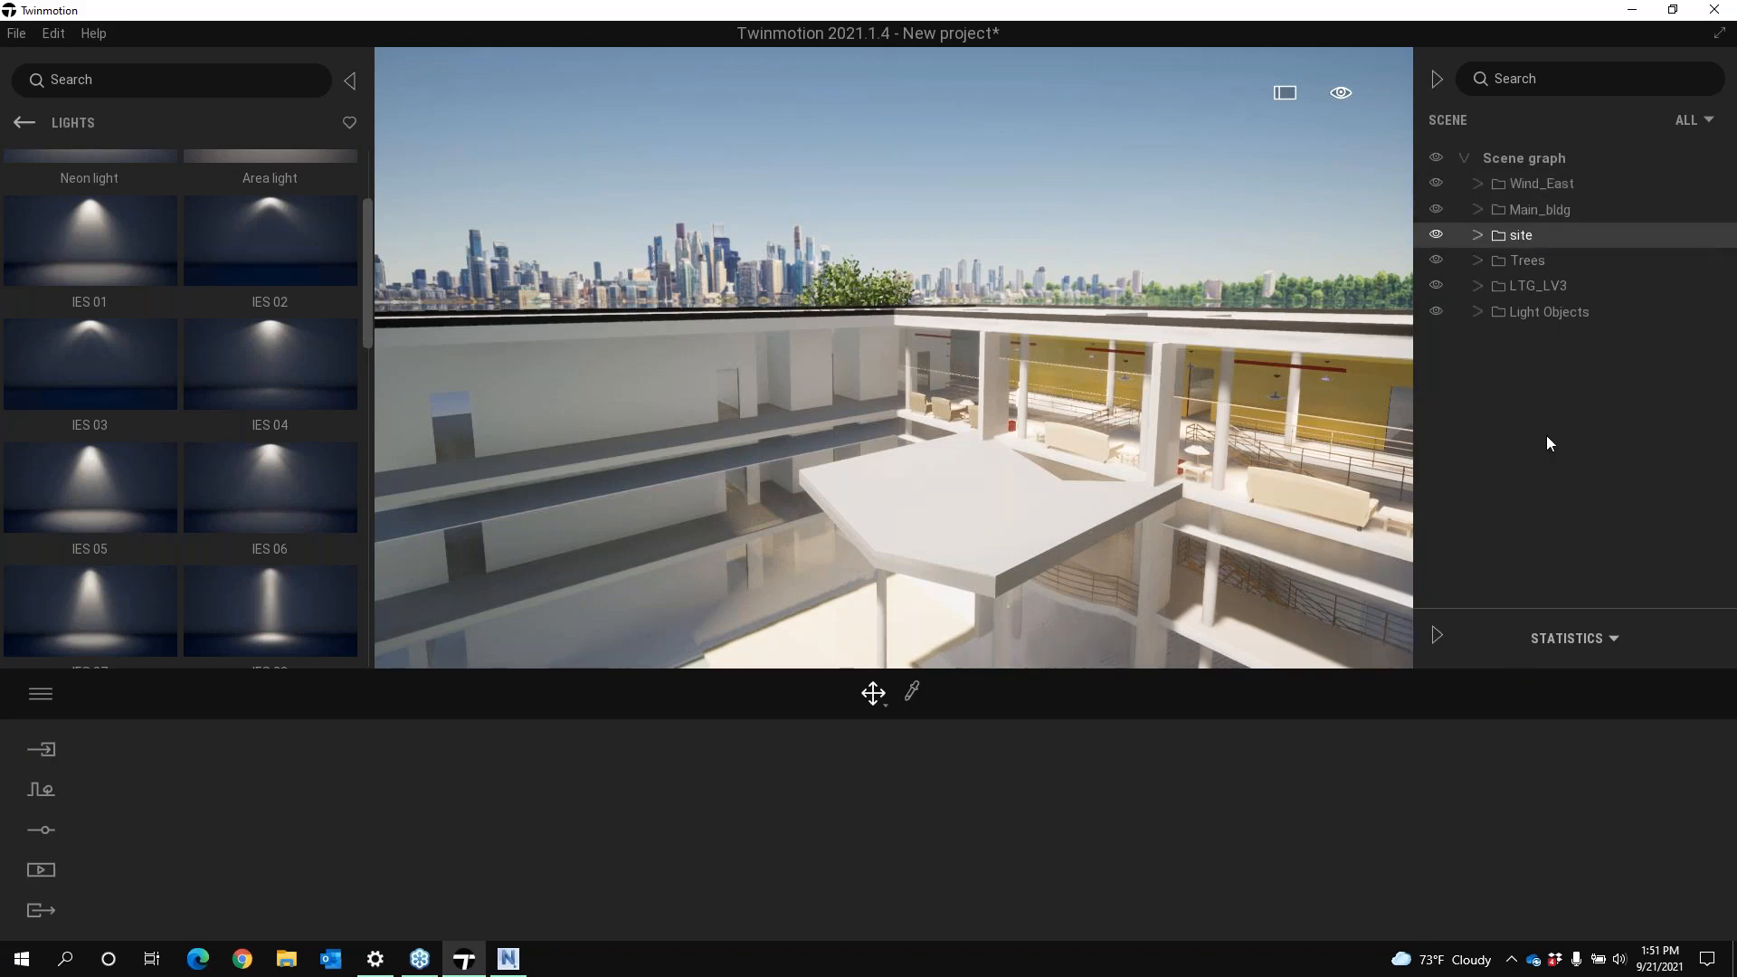
click(1529, 182)
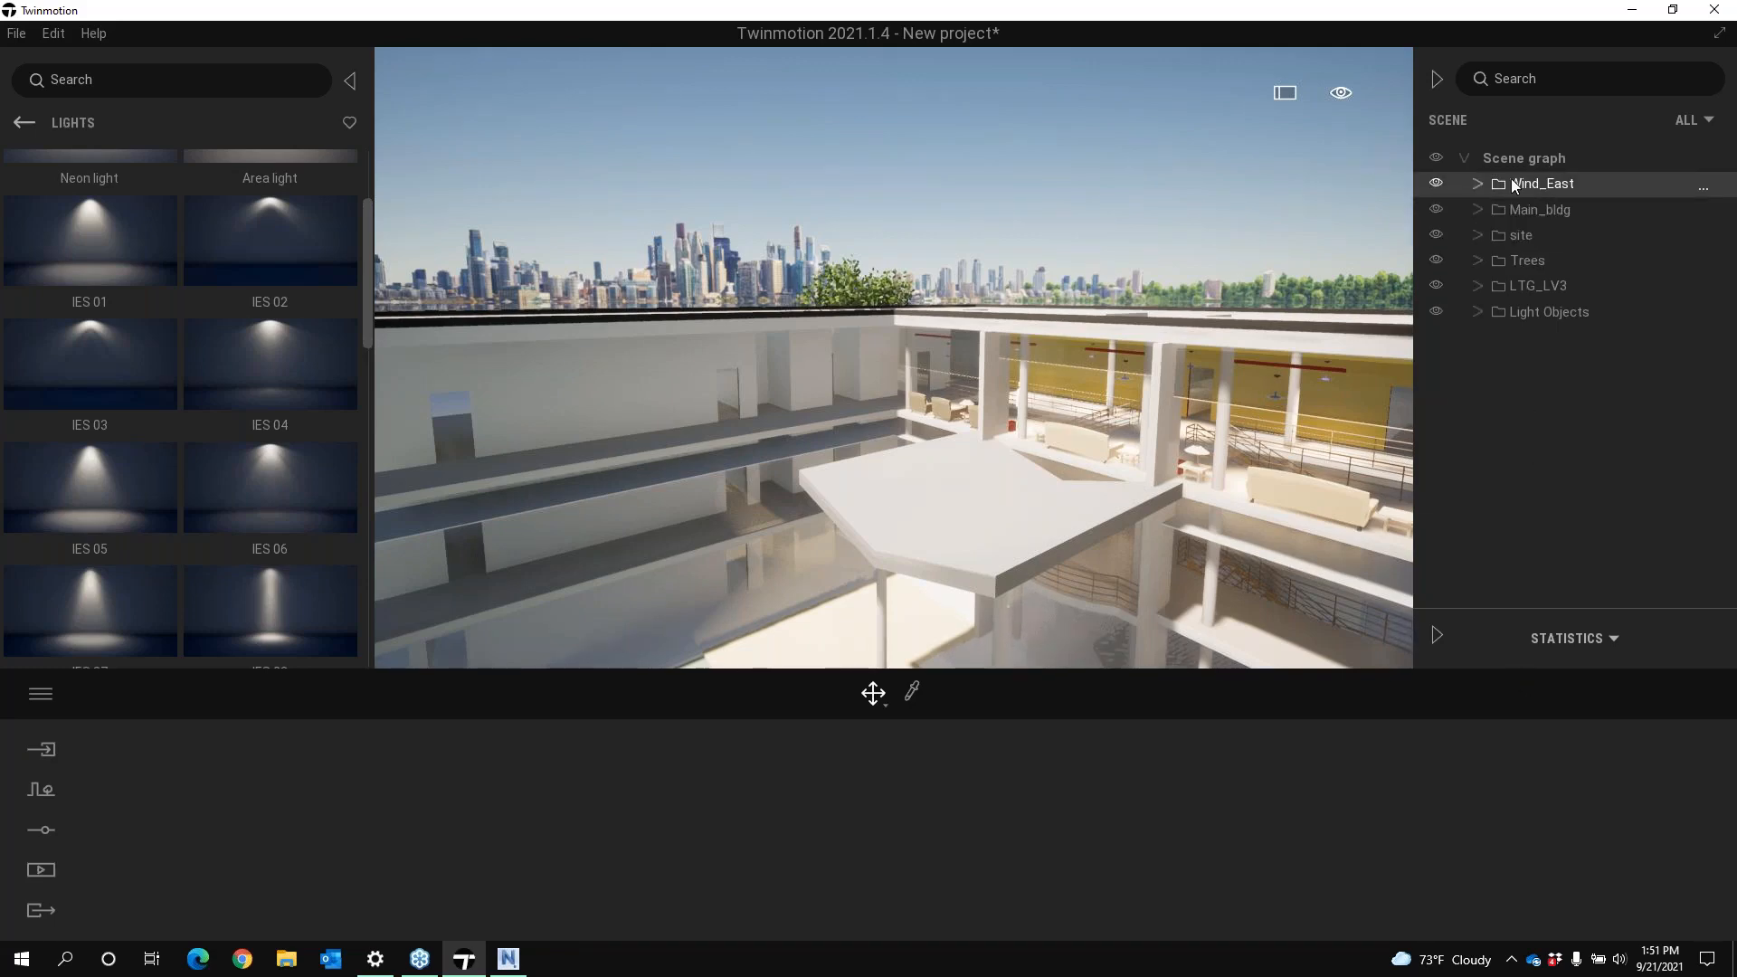
Create a new phasing with its first phase on Track1
click(41, 869)
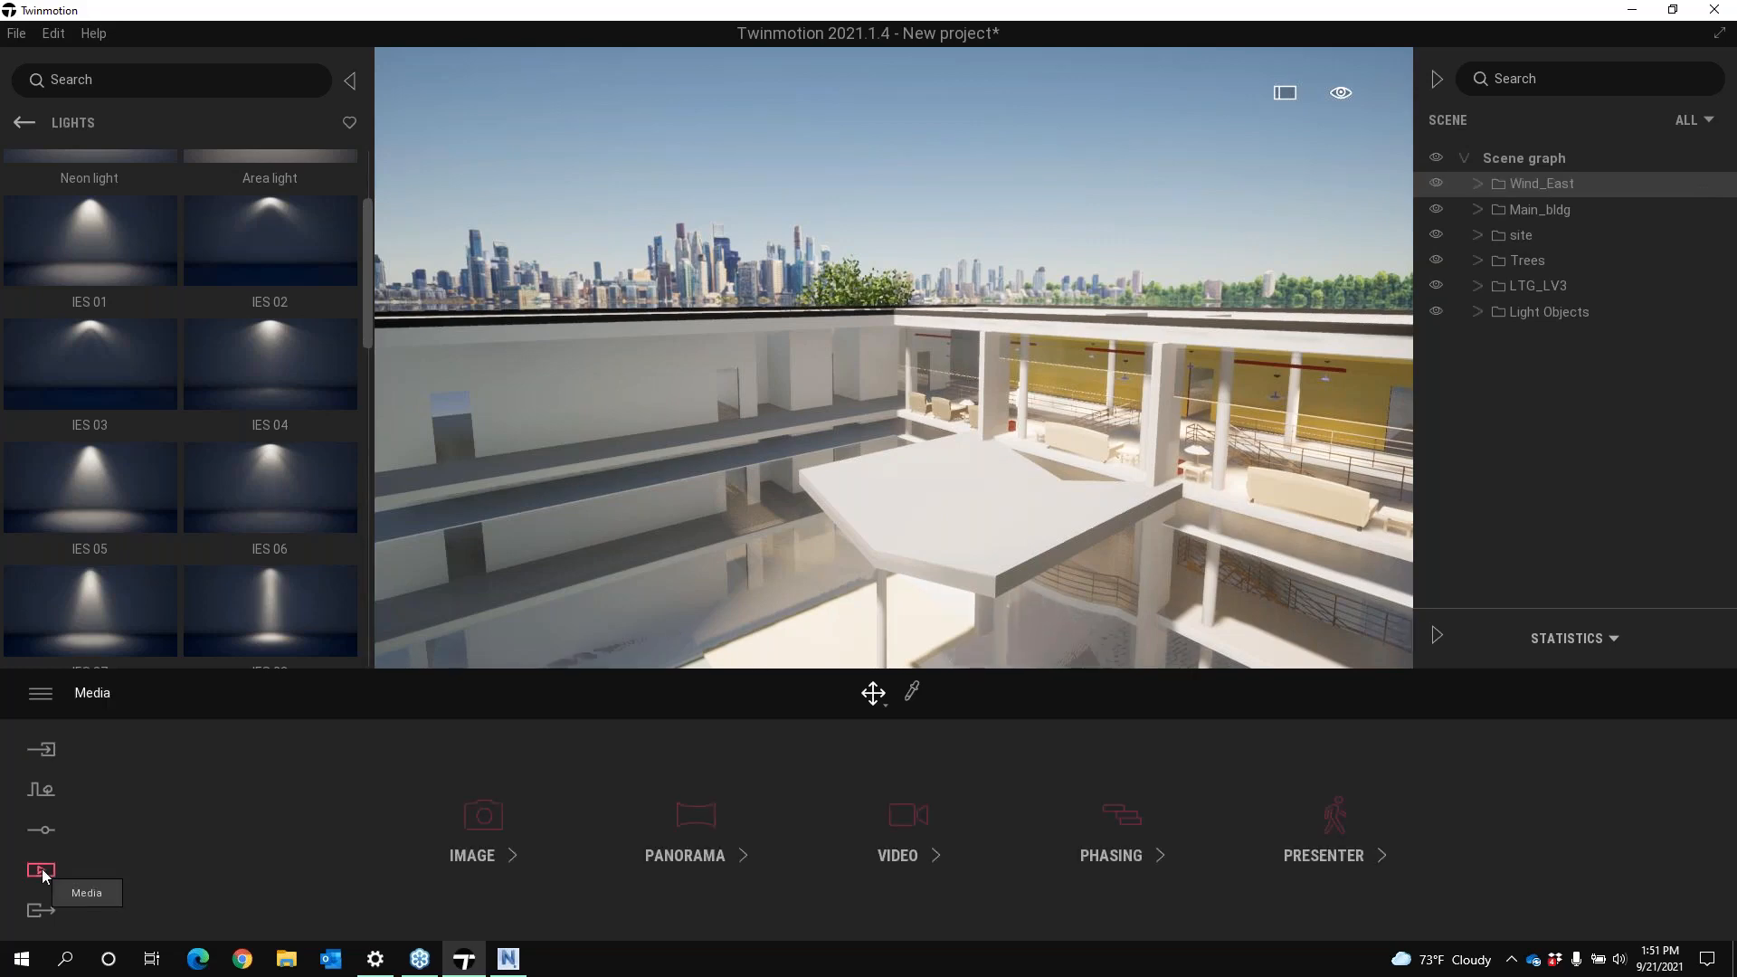
click(1099, 813)
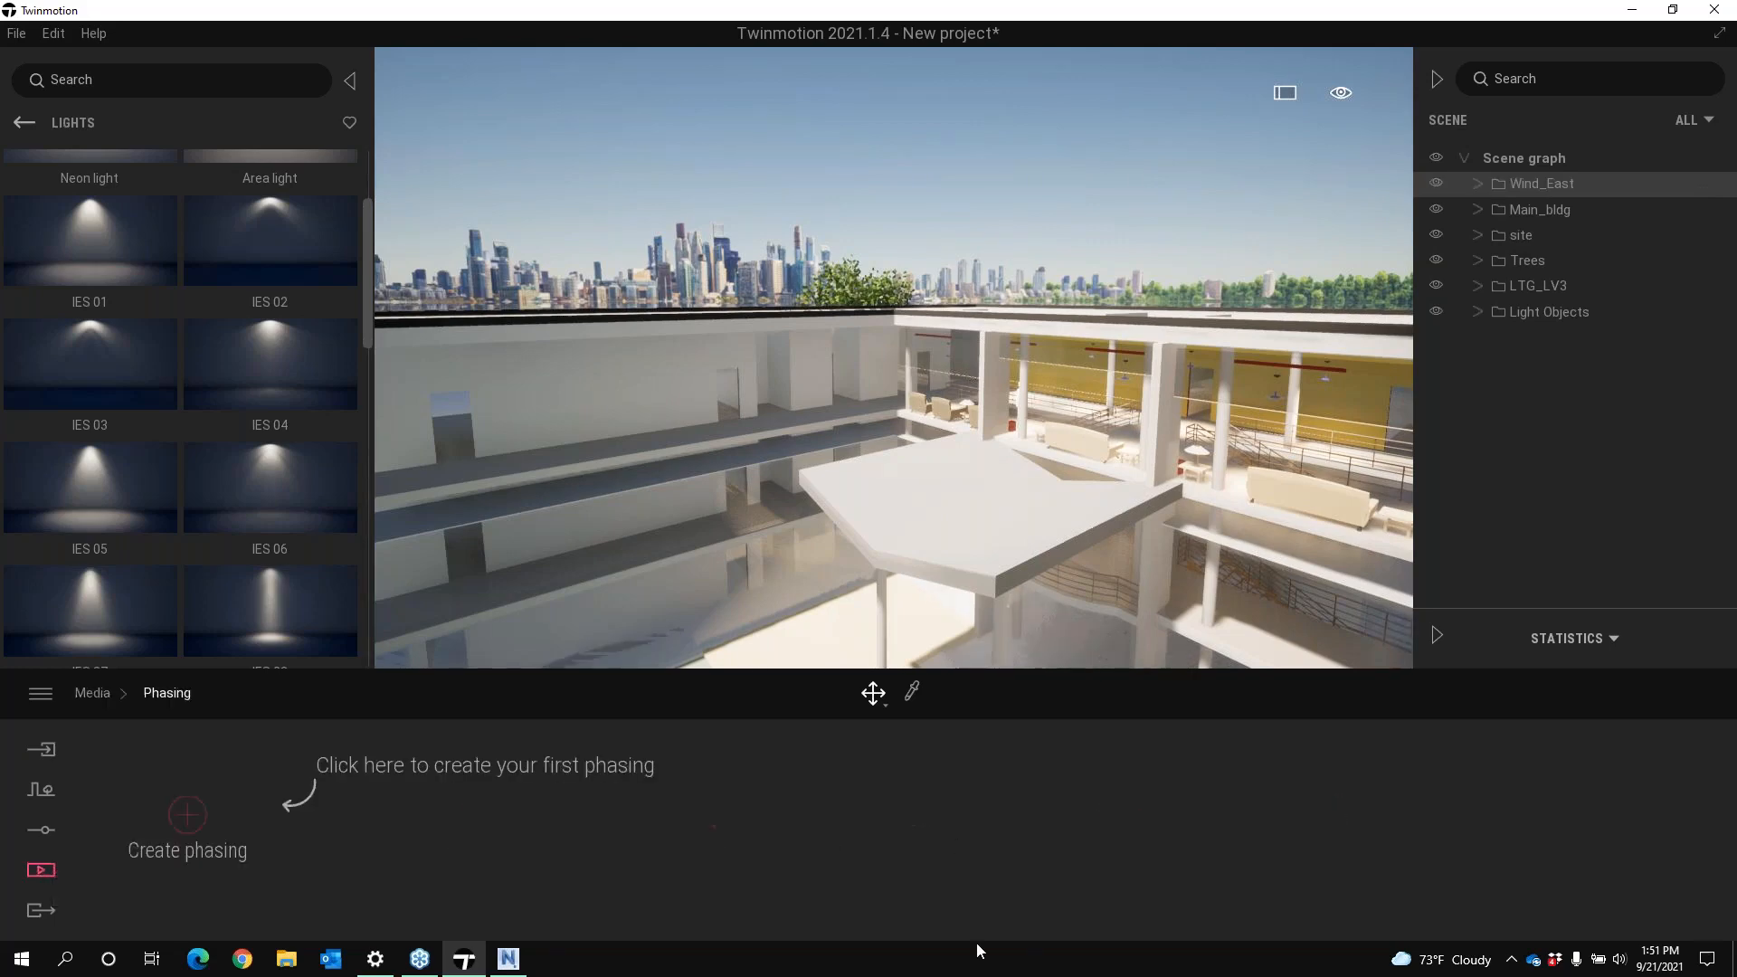
click(194, 816)
click(622, 781)
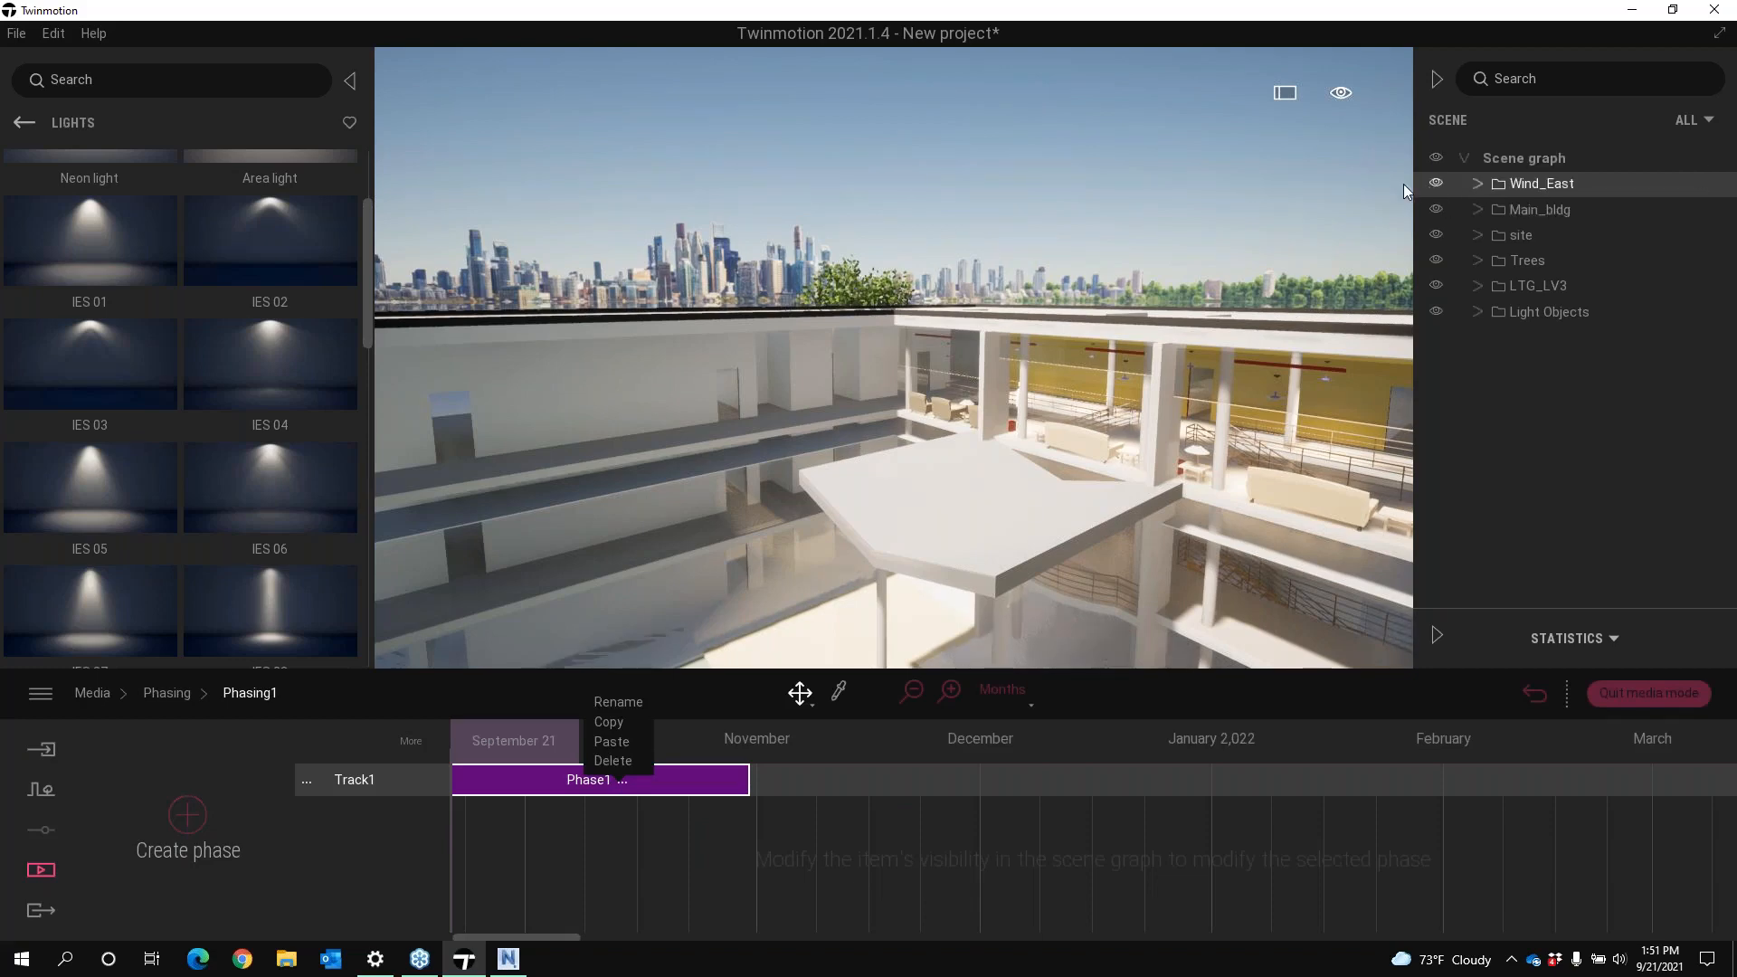
Isolate the Wind_East folder in Phase1 and turn the view towards its panels
right_click(1506, 183)
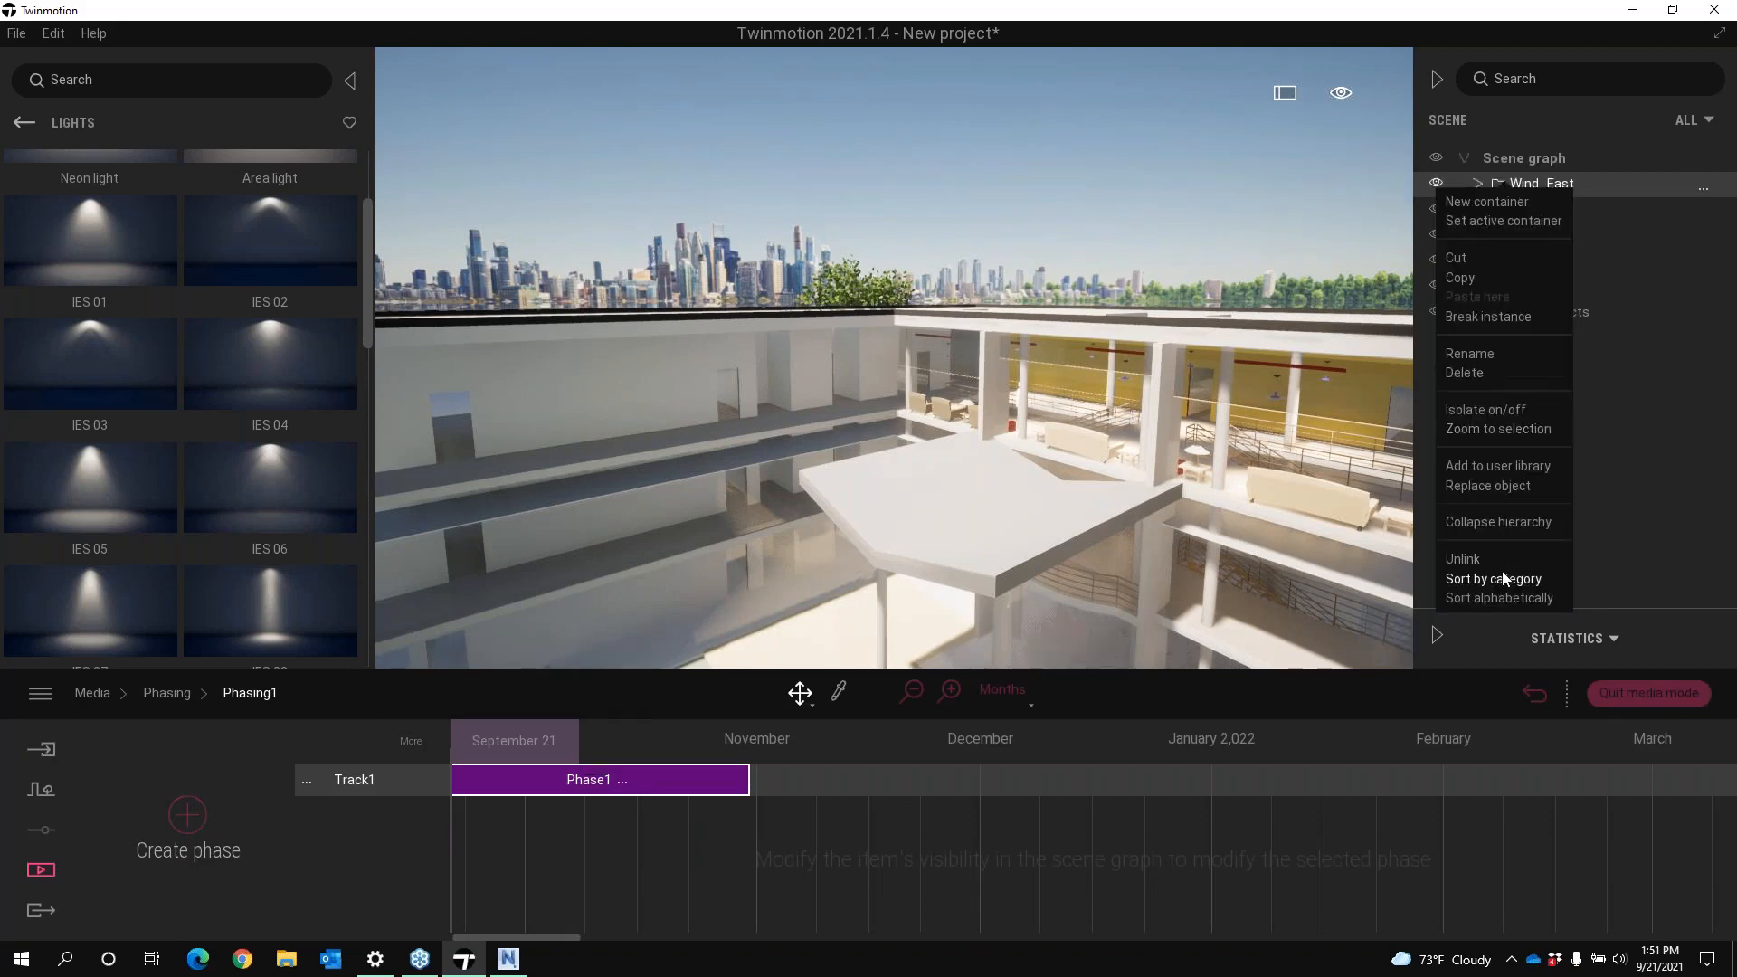
click(1502, 410)
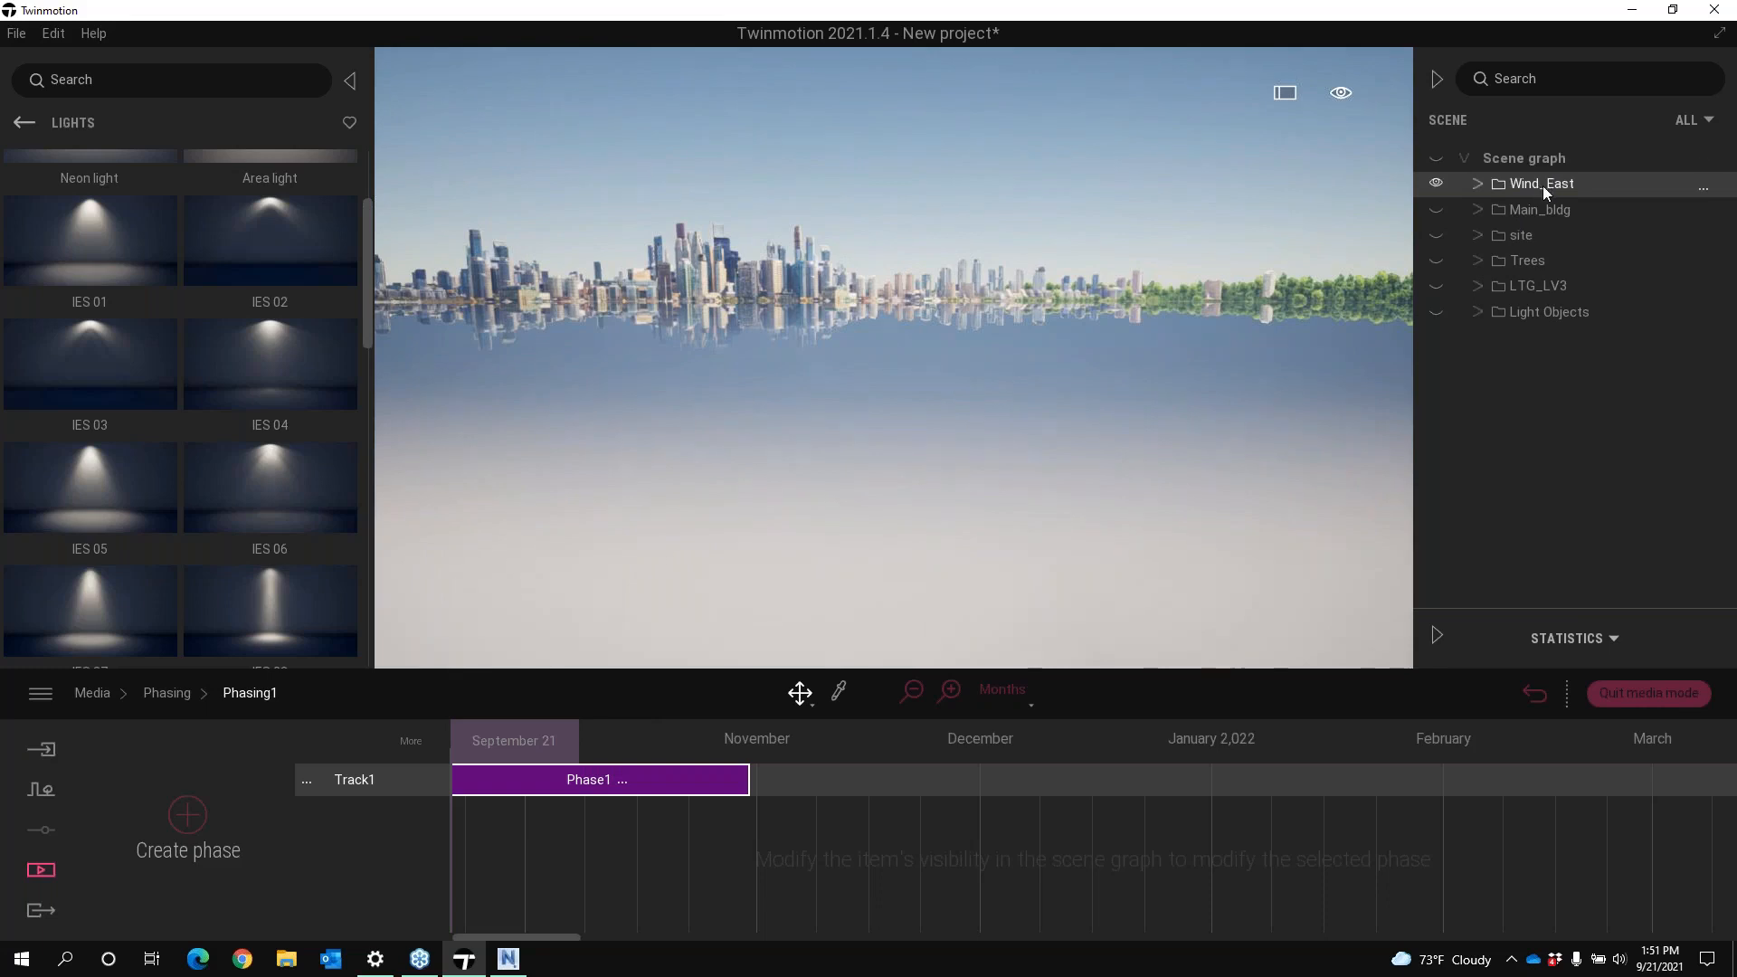
right_drag(1078, 391, 703, 446)
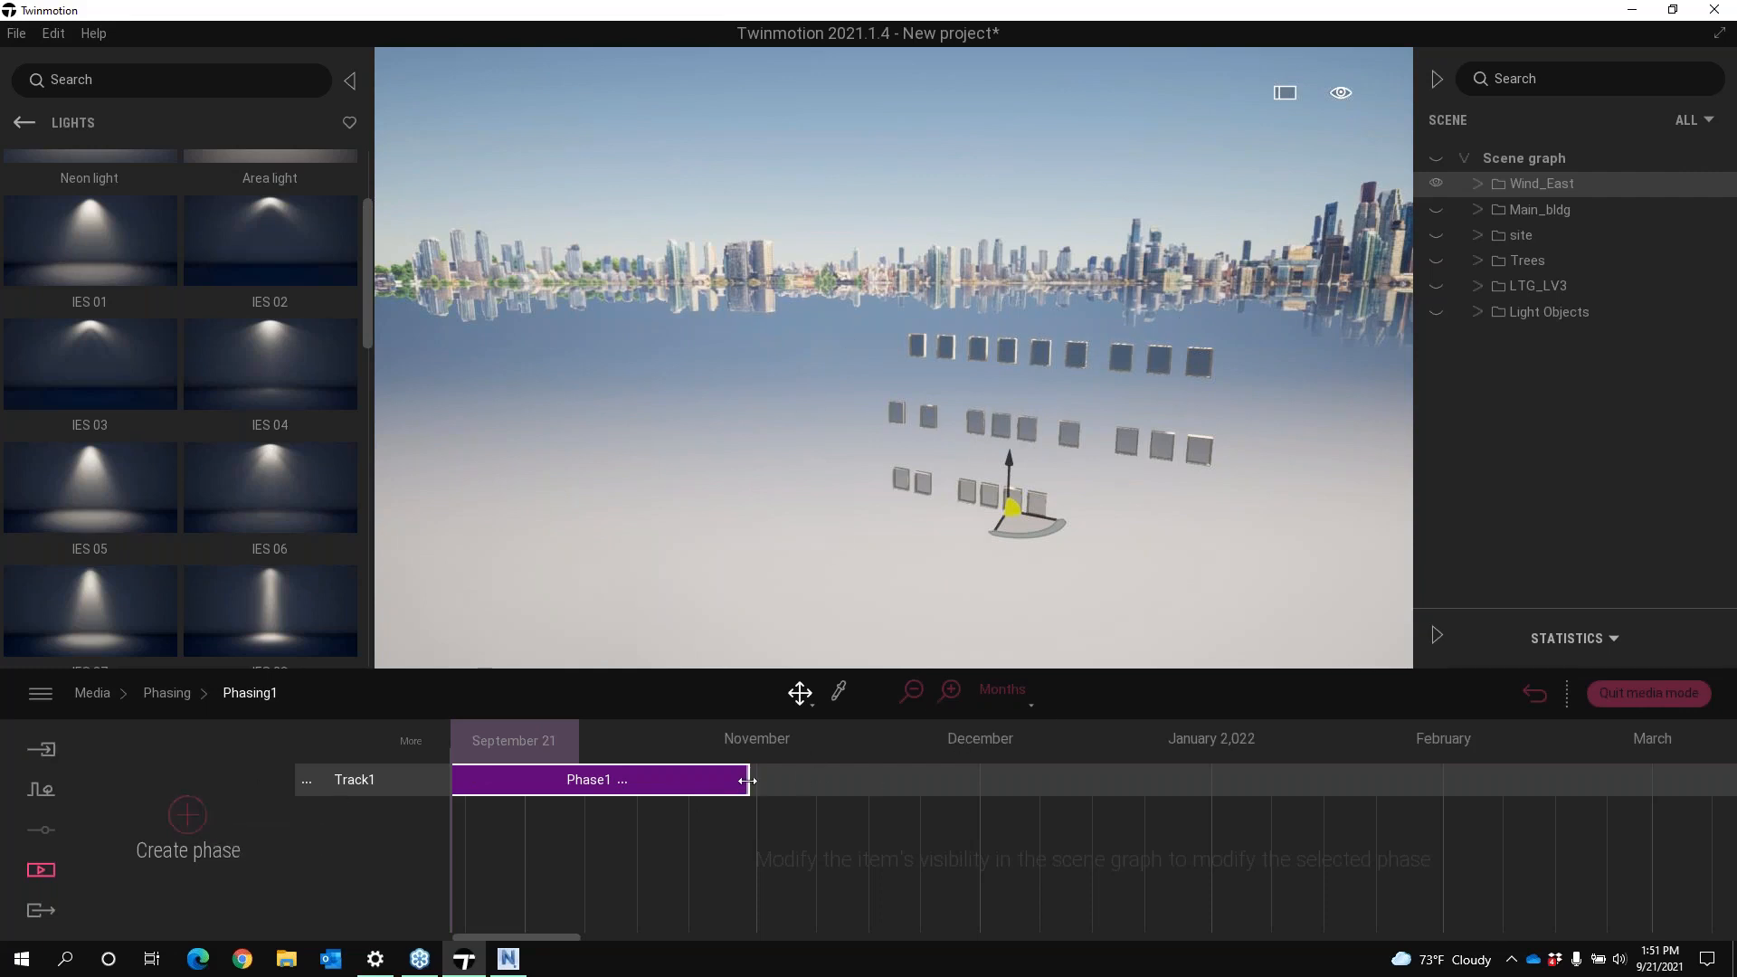
Shorten Phase1 to end around mid-October, and add a second phase directly after it on Track1
drag(744, 787, 637, 784)
mouse_move(520, 745)
mouse_down()
mouse_move(709, 742)
mouse_move(514, 742)
mouse_up()
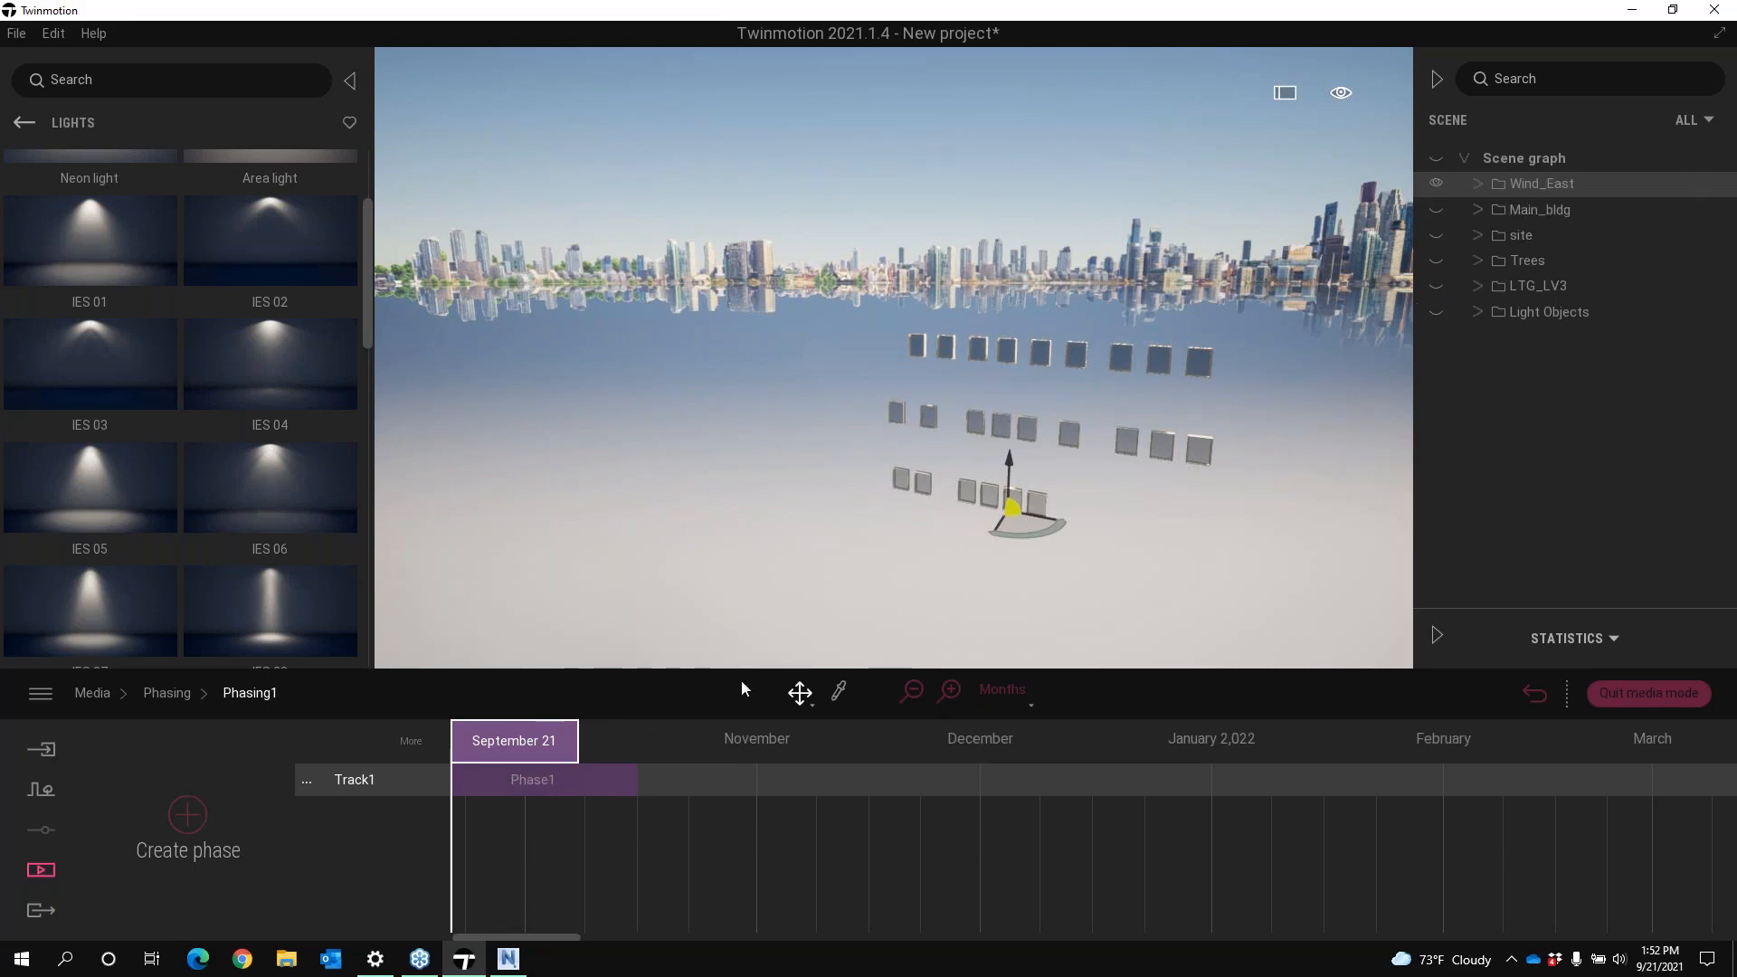
click(192, 827)
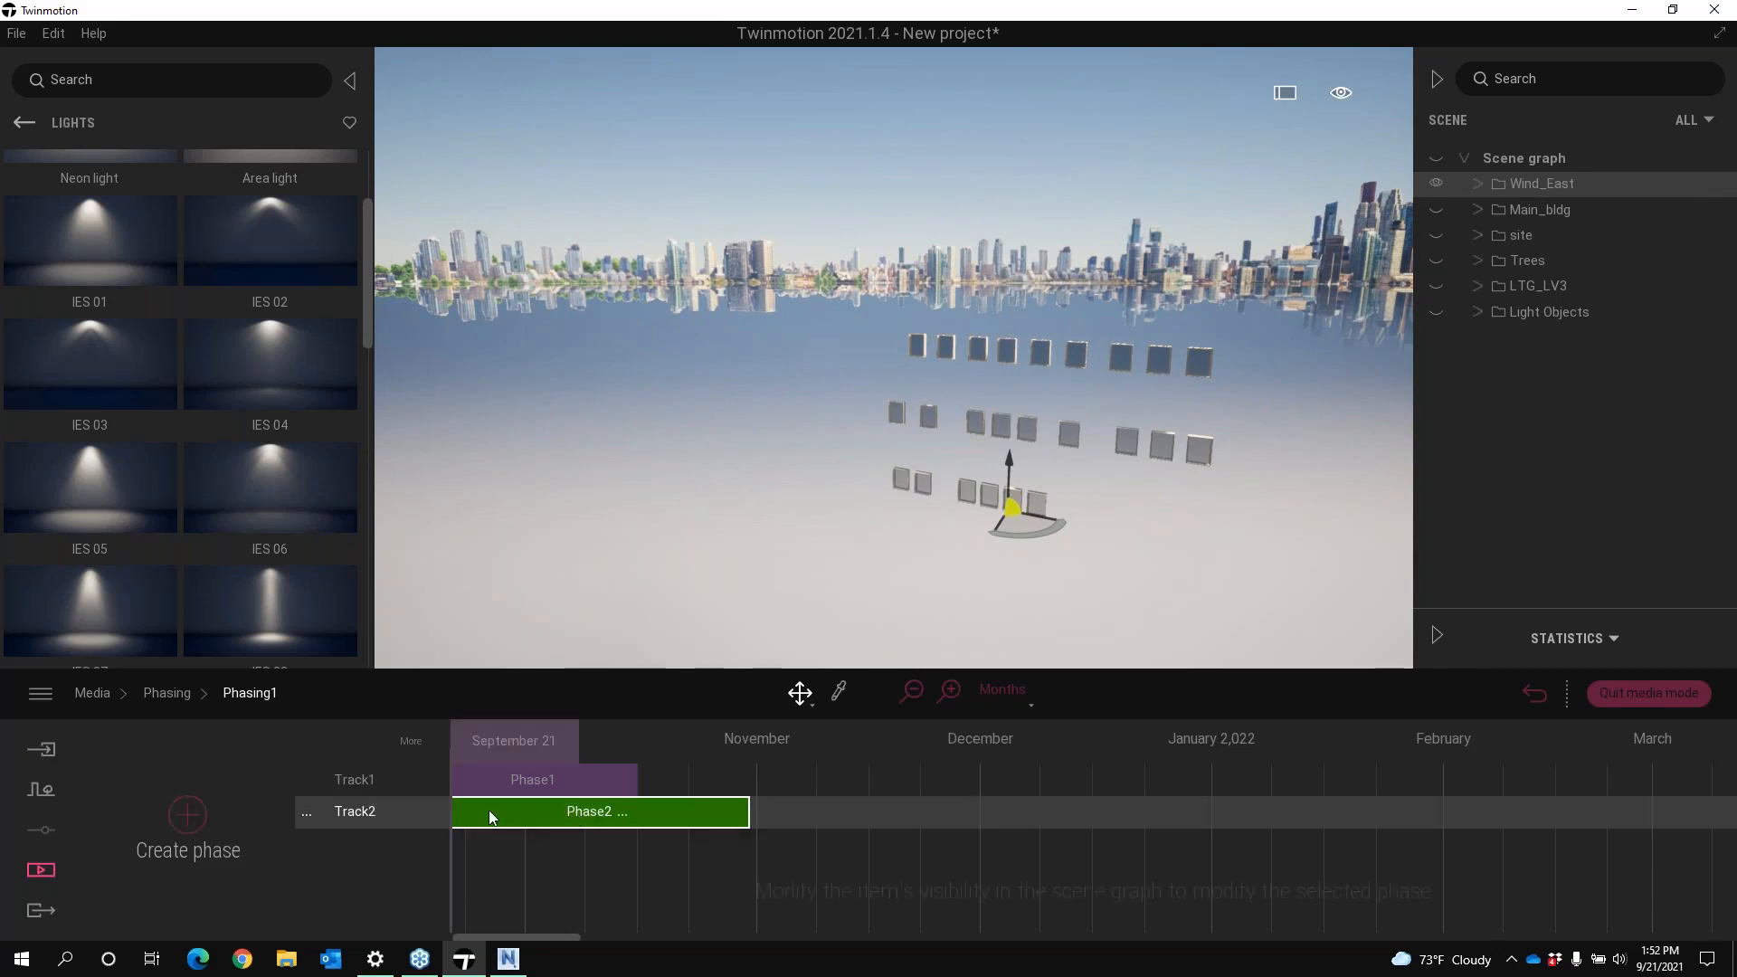
drag(492, 818, 695, 784)
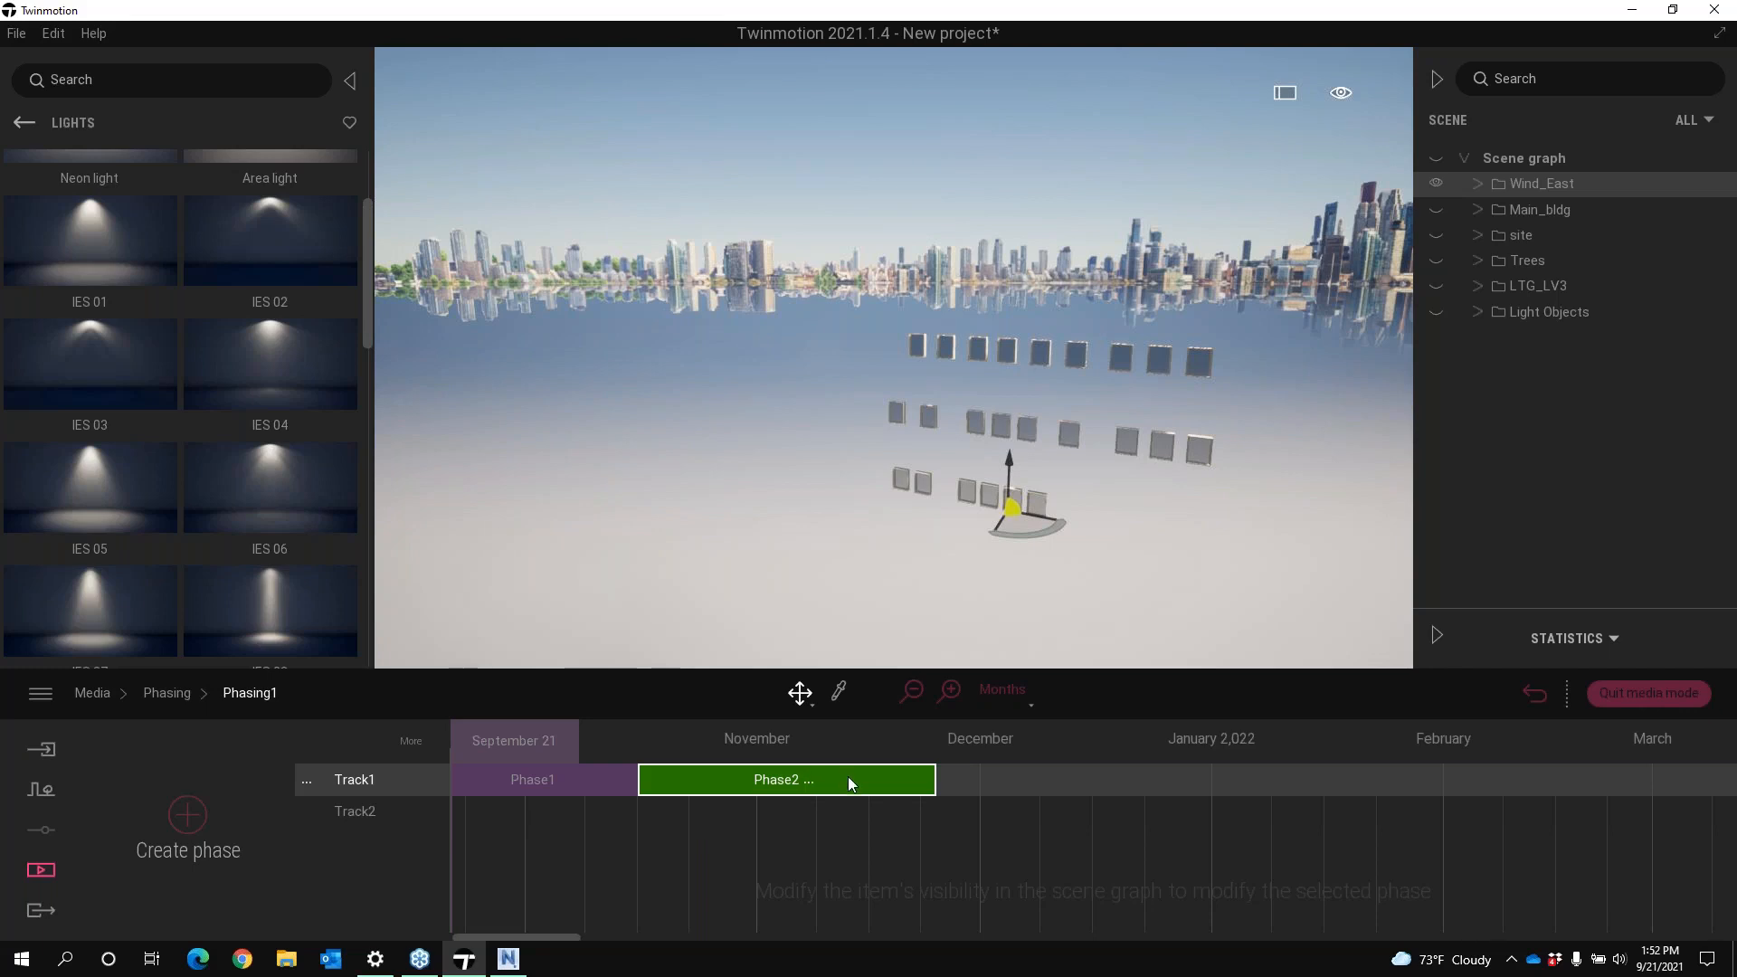
mouse_move(535, 740)
mouse_down()
mouse_move(698, 737)
mouse_move(535, 737)
mouse_up()
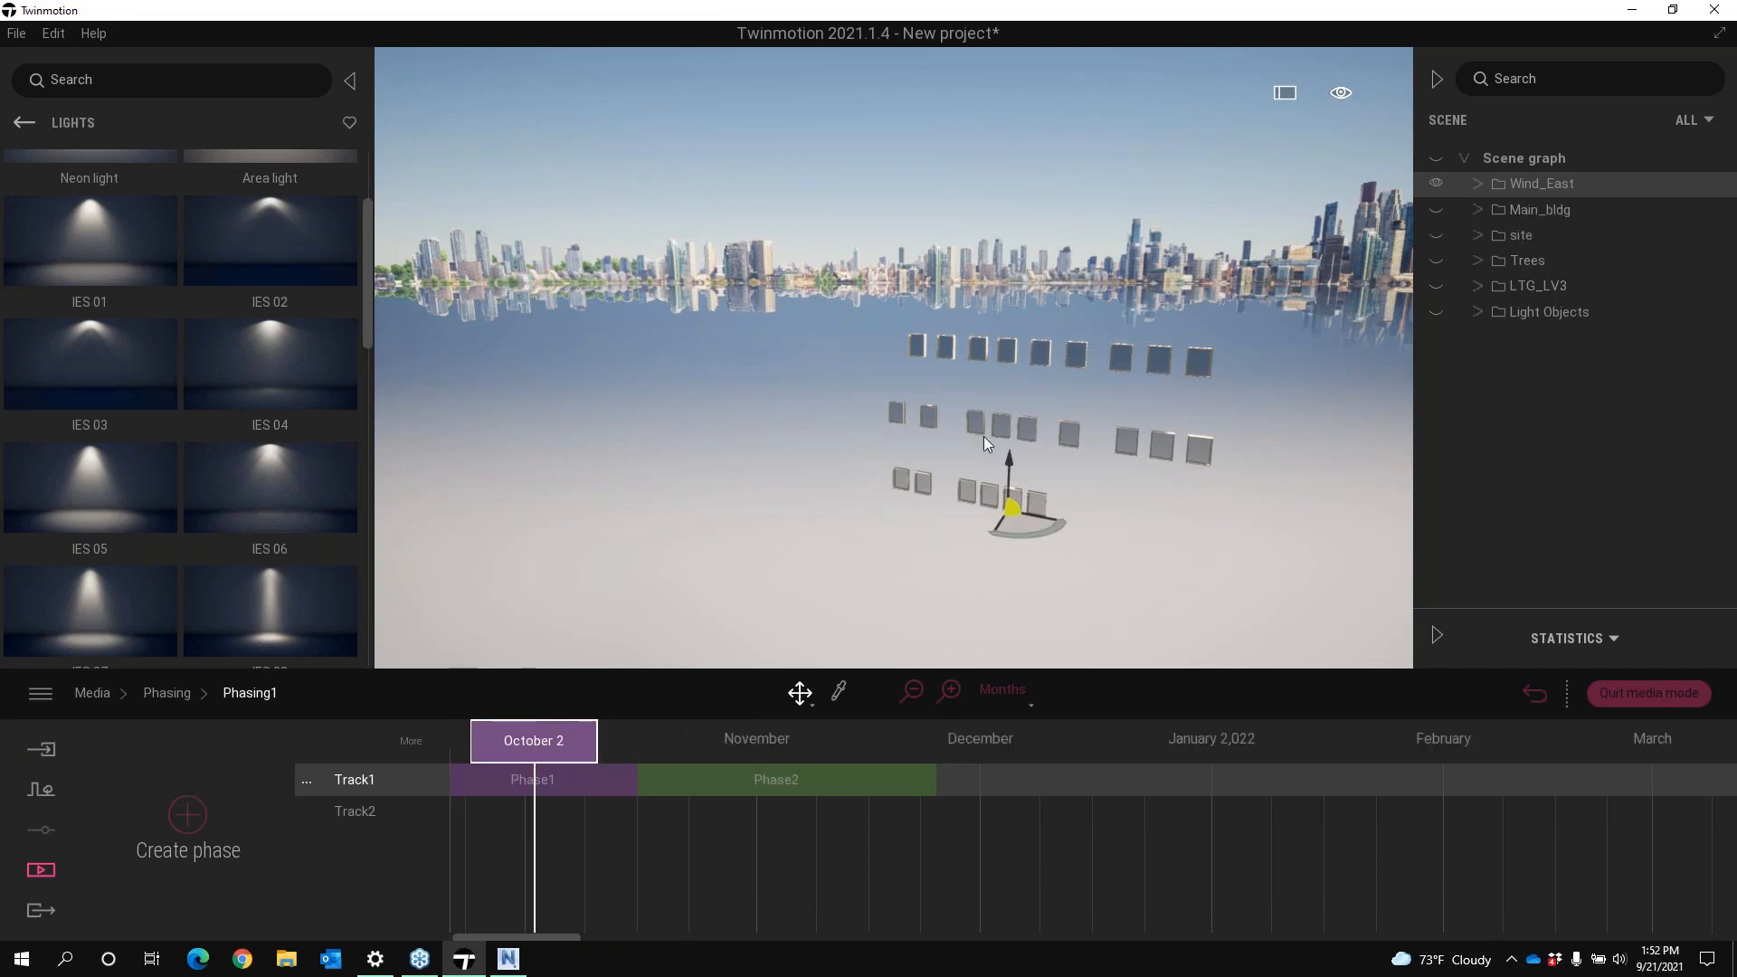
Try to show the Main_bldg folder in Phase2, checking it at October 28 on the timeline
click(714, 780)
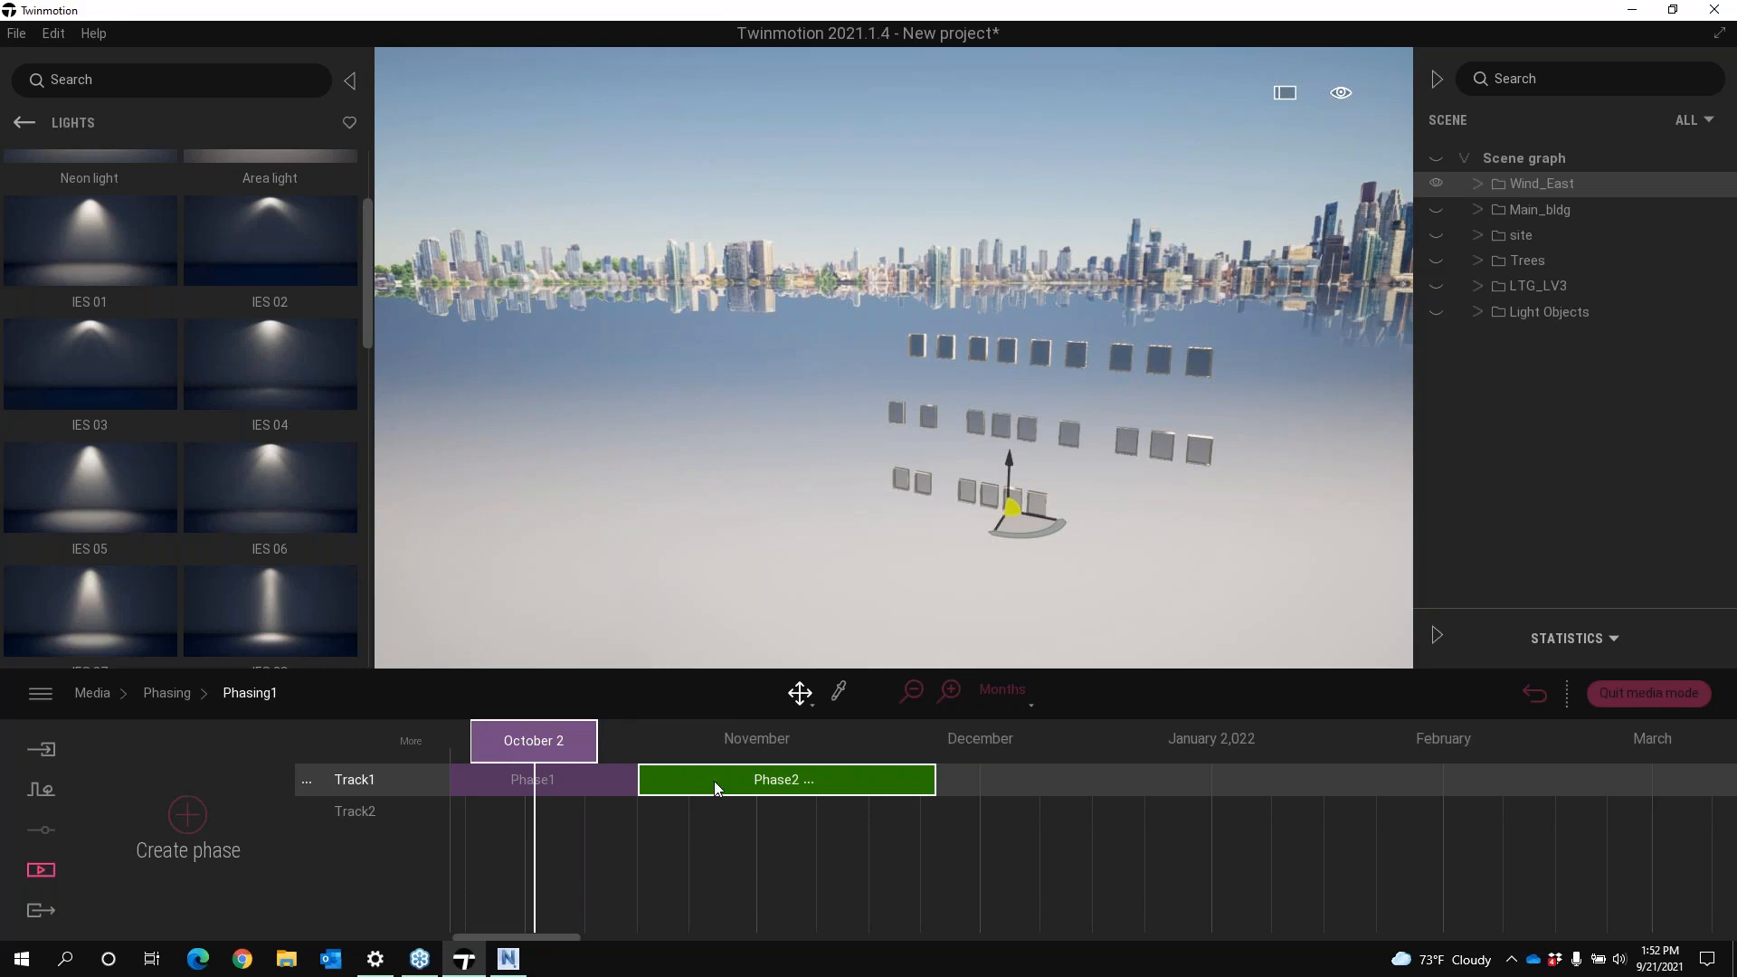
click(1438, 214)
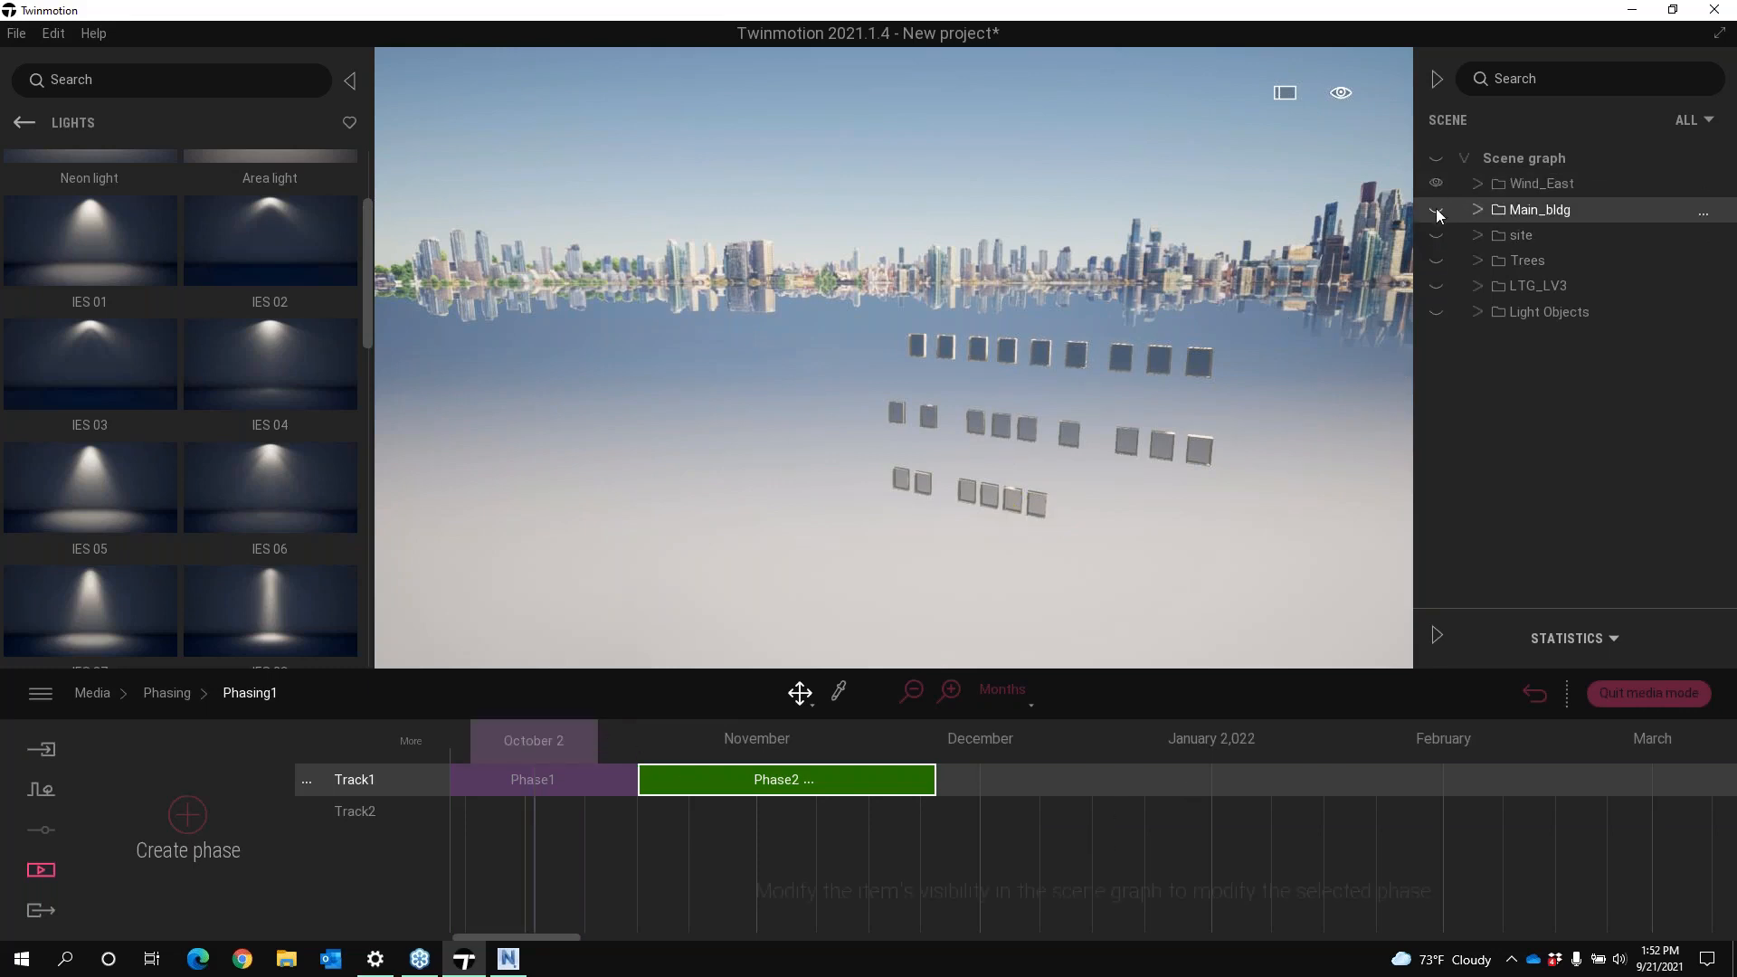
drag(566, 742, 730, 742)
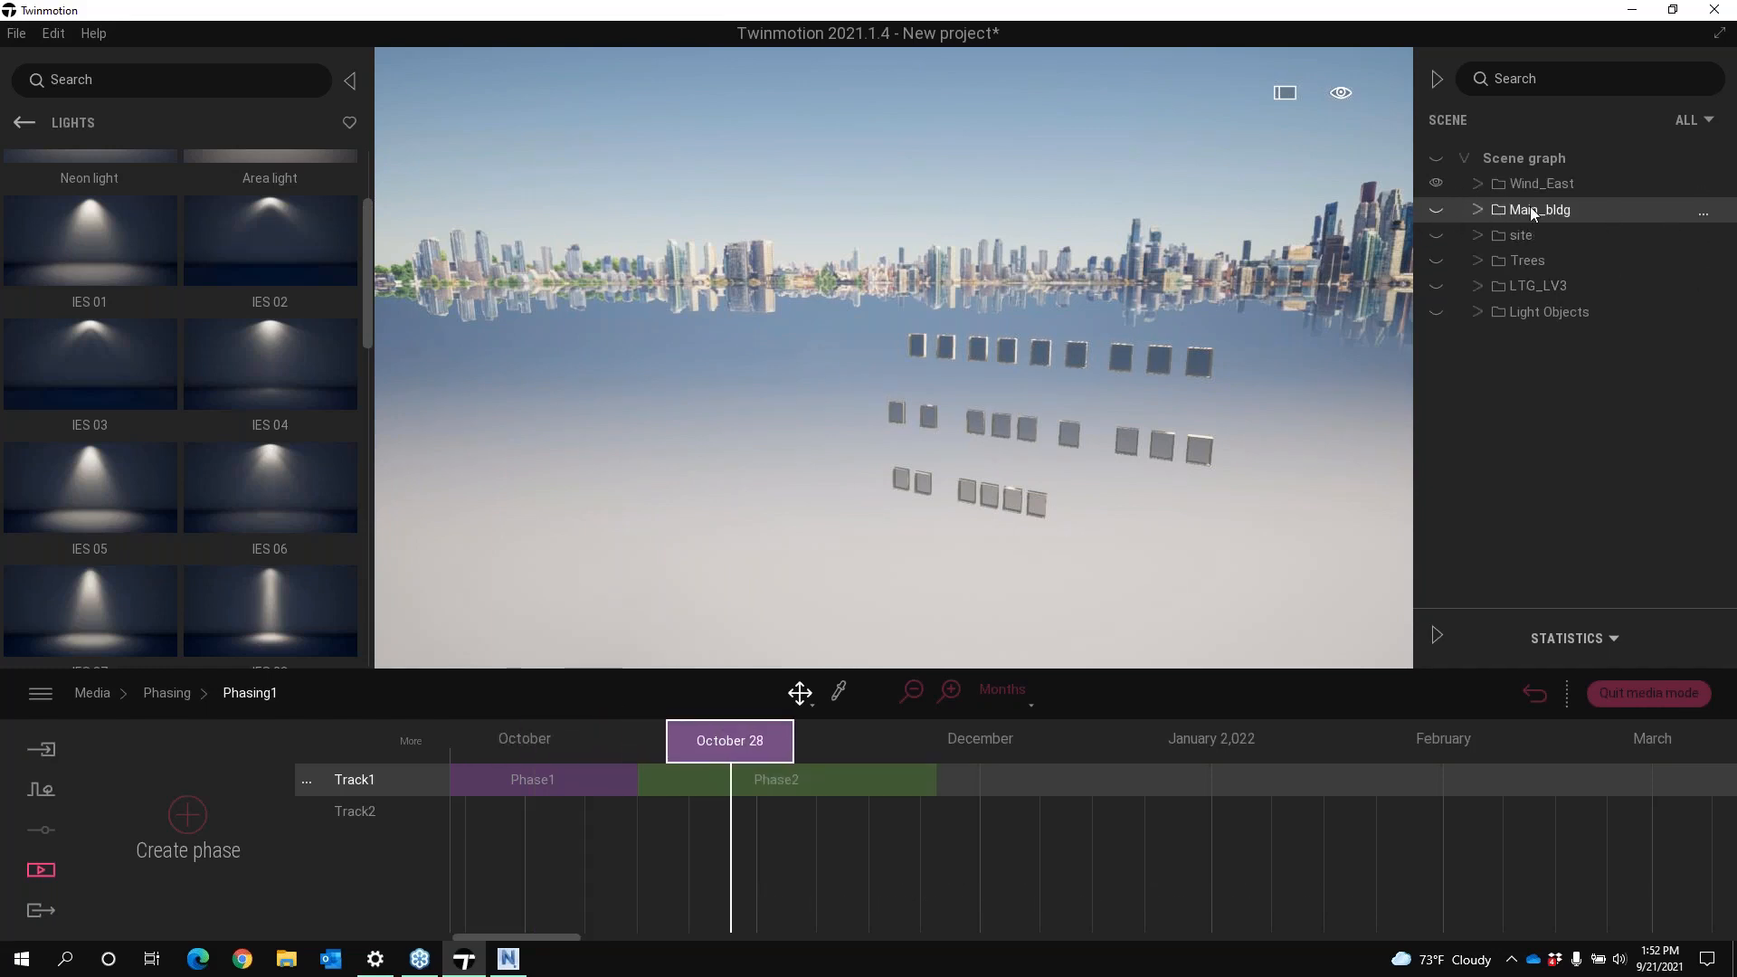
click(1480, 209)
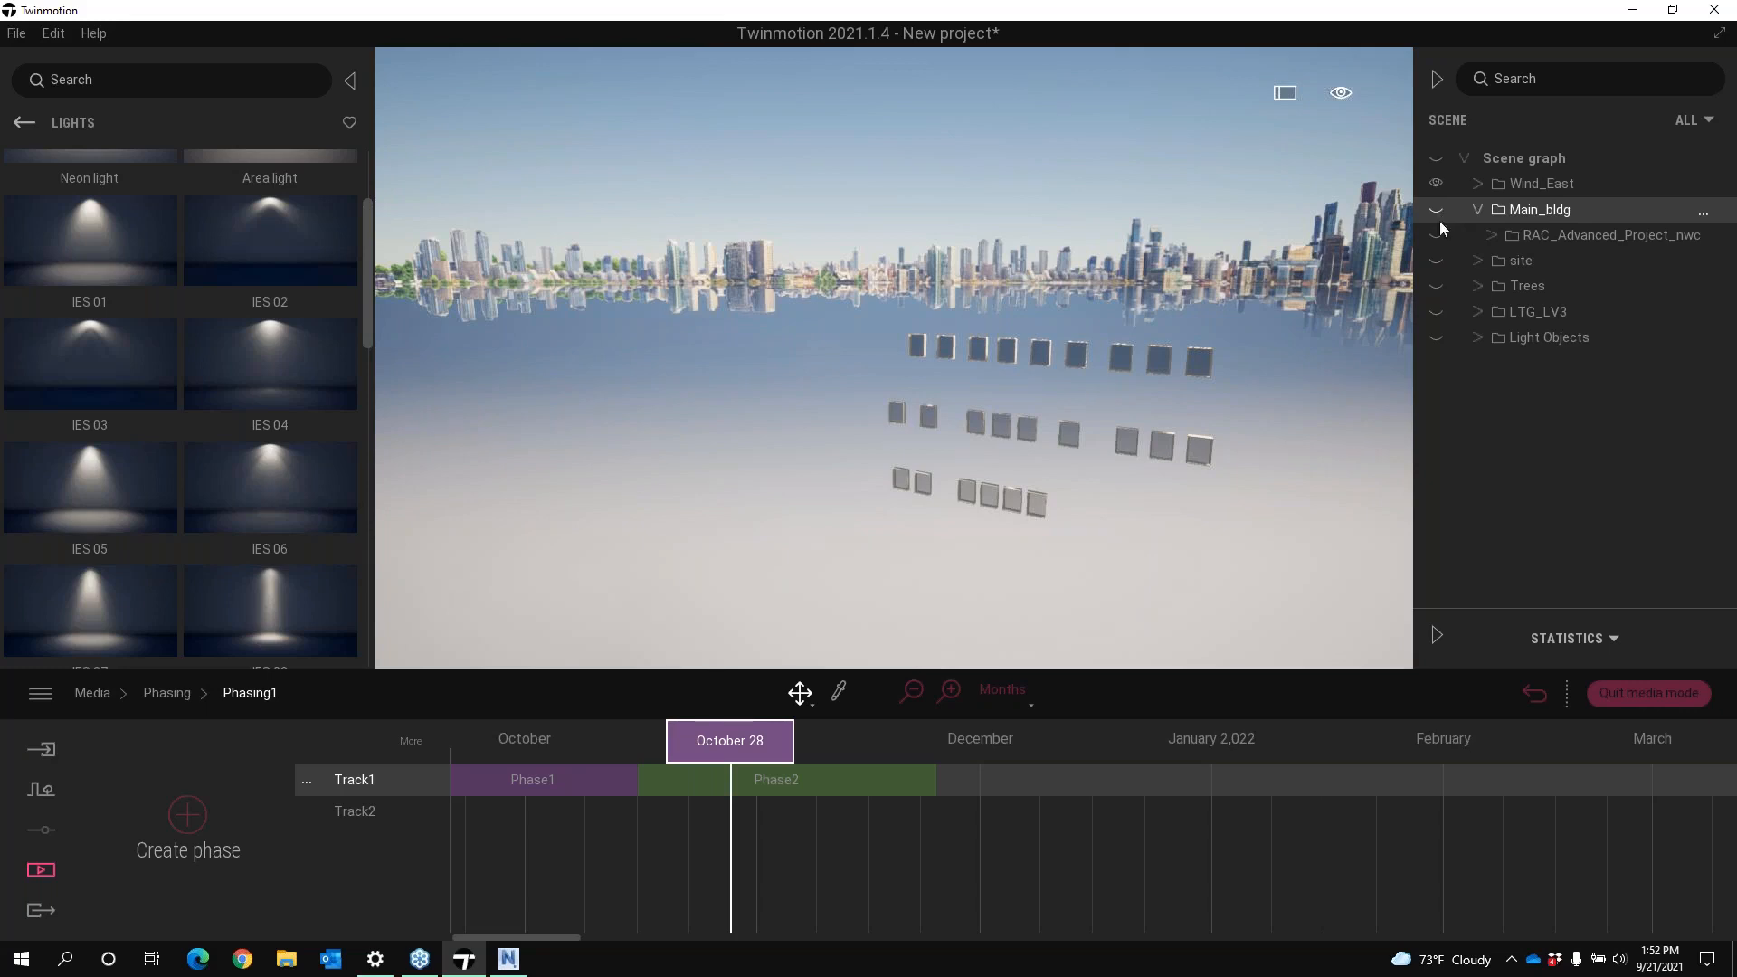
Turn off the isolation of the Wind_East folder and hide all folders of the scene graph
right_click(1520, 184)
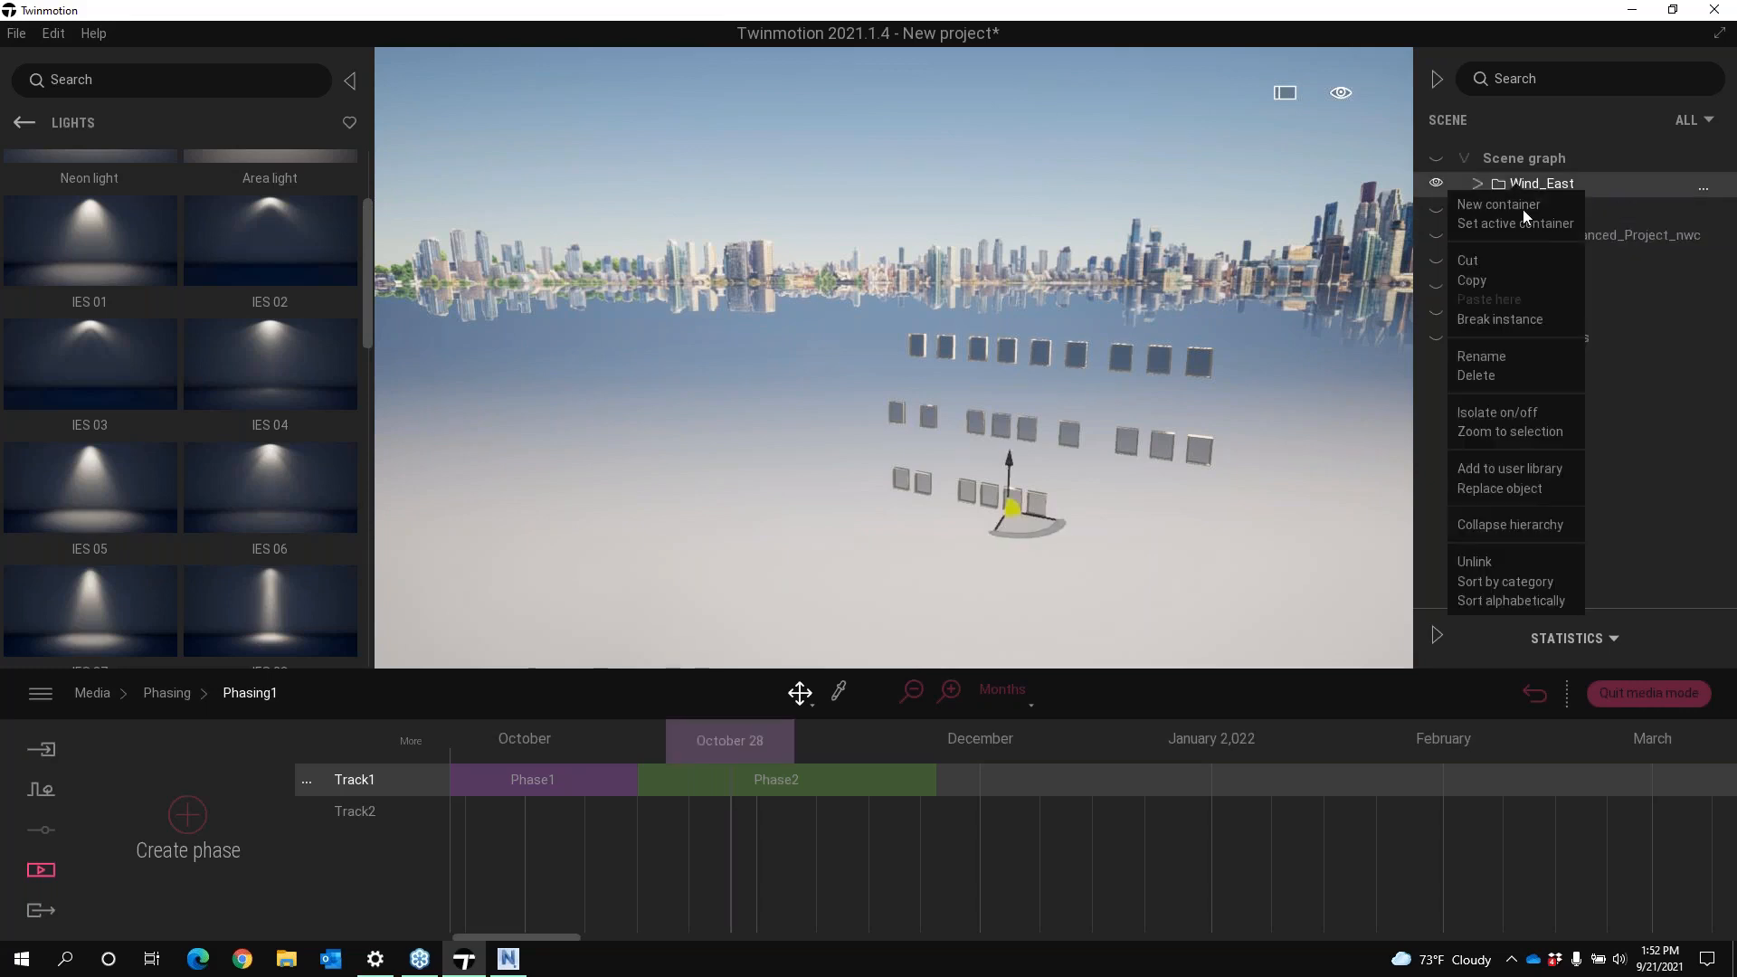
click(1469, 415)
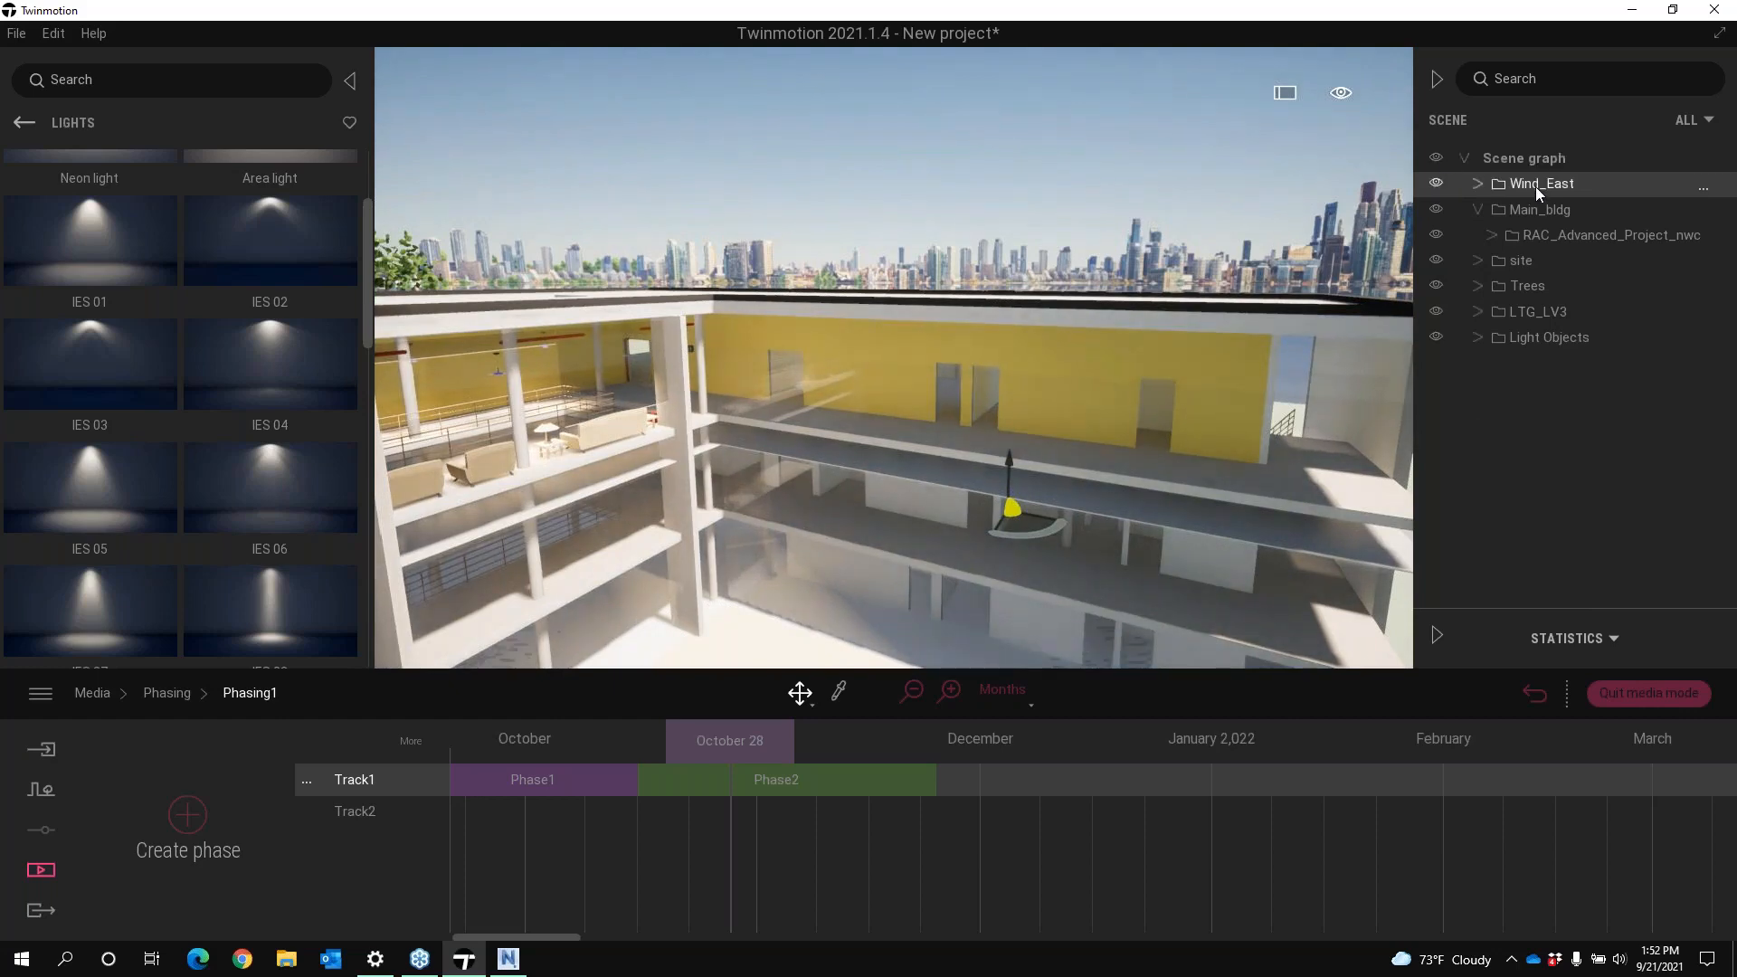
click(1534, 163)
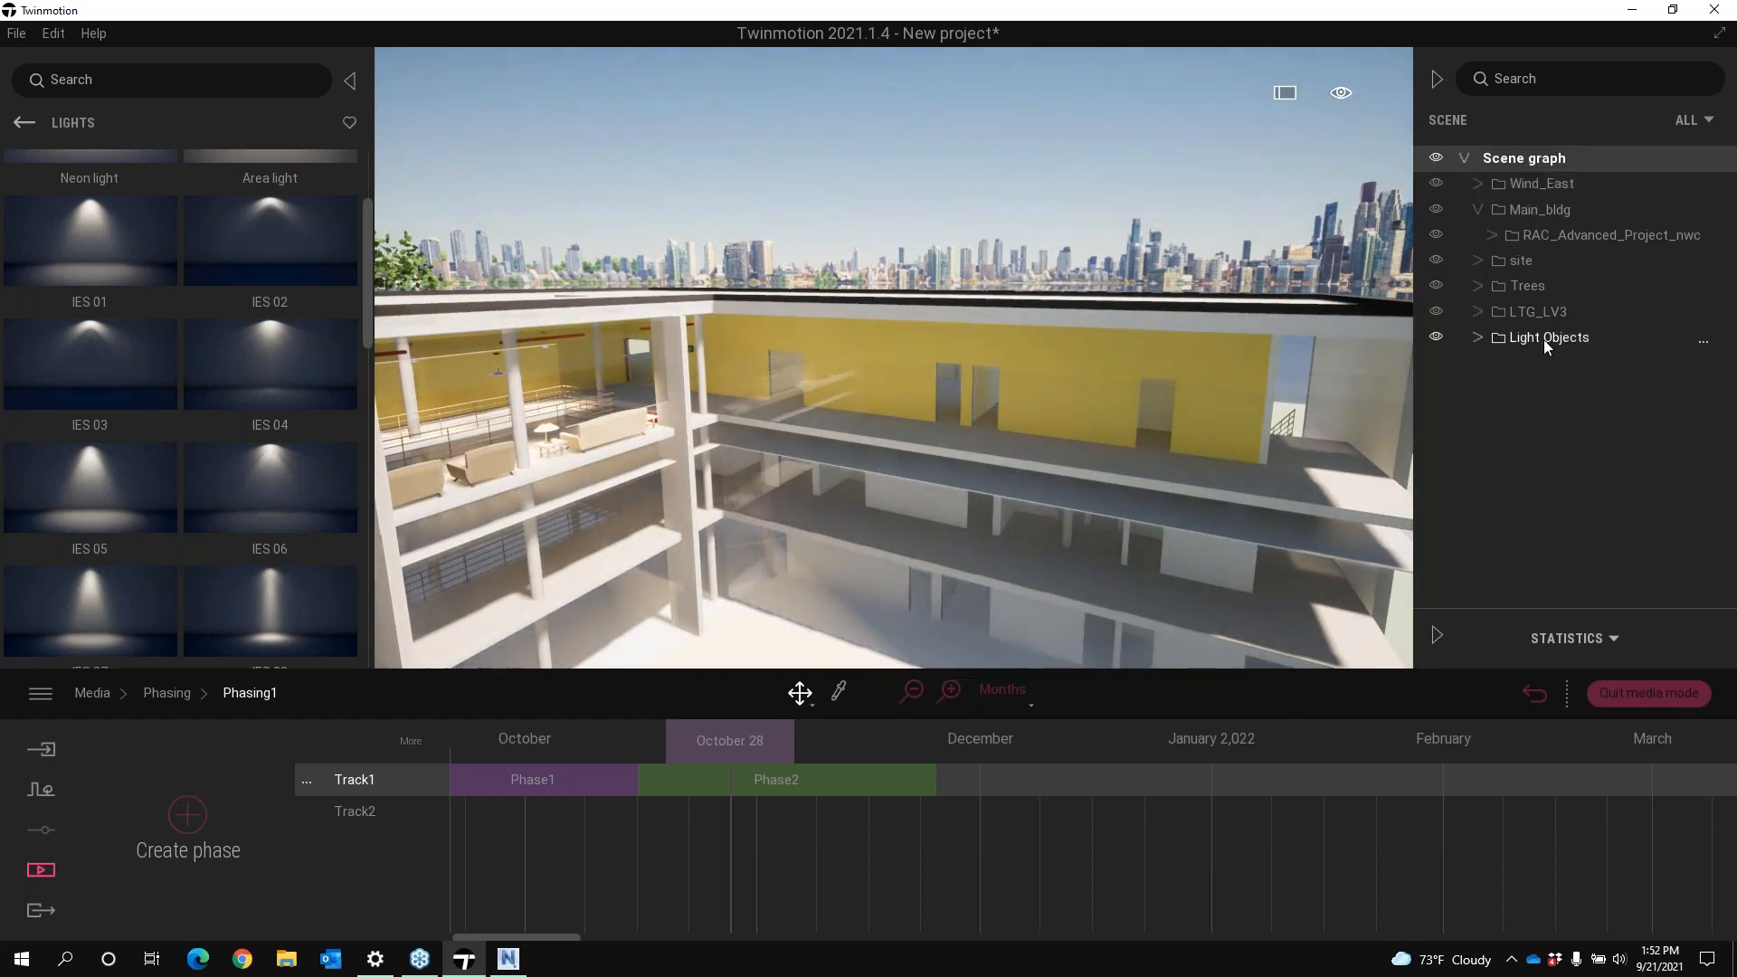
click(1438, 184)
click(1456, 454)
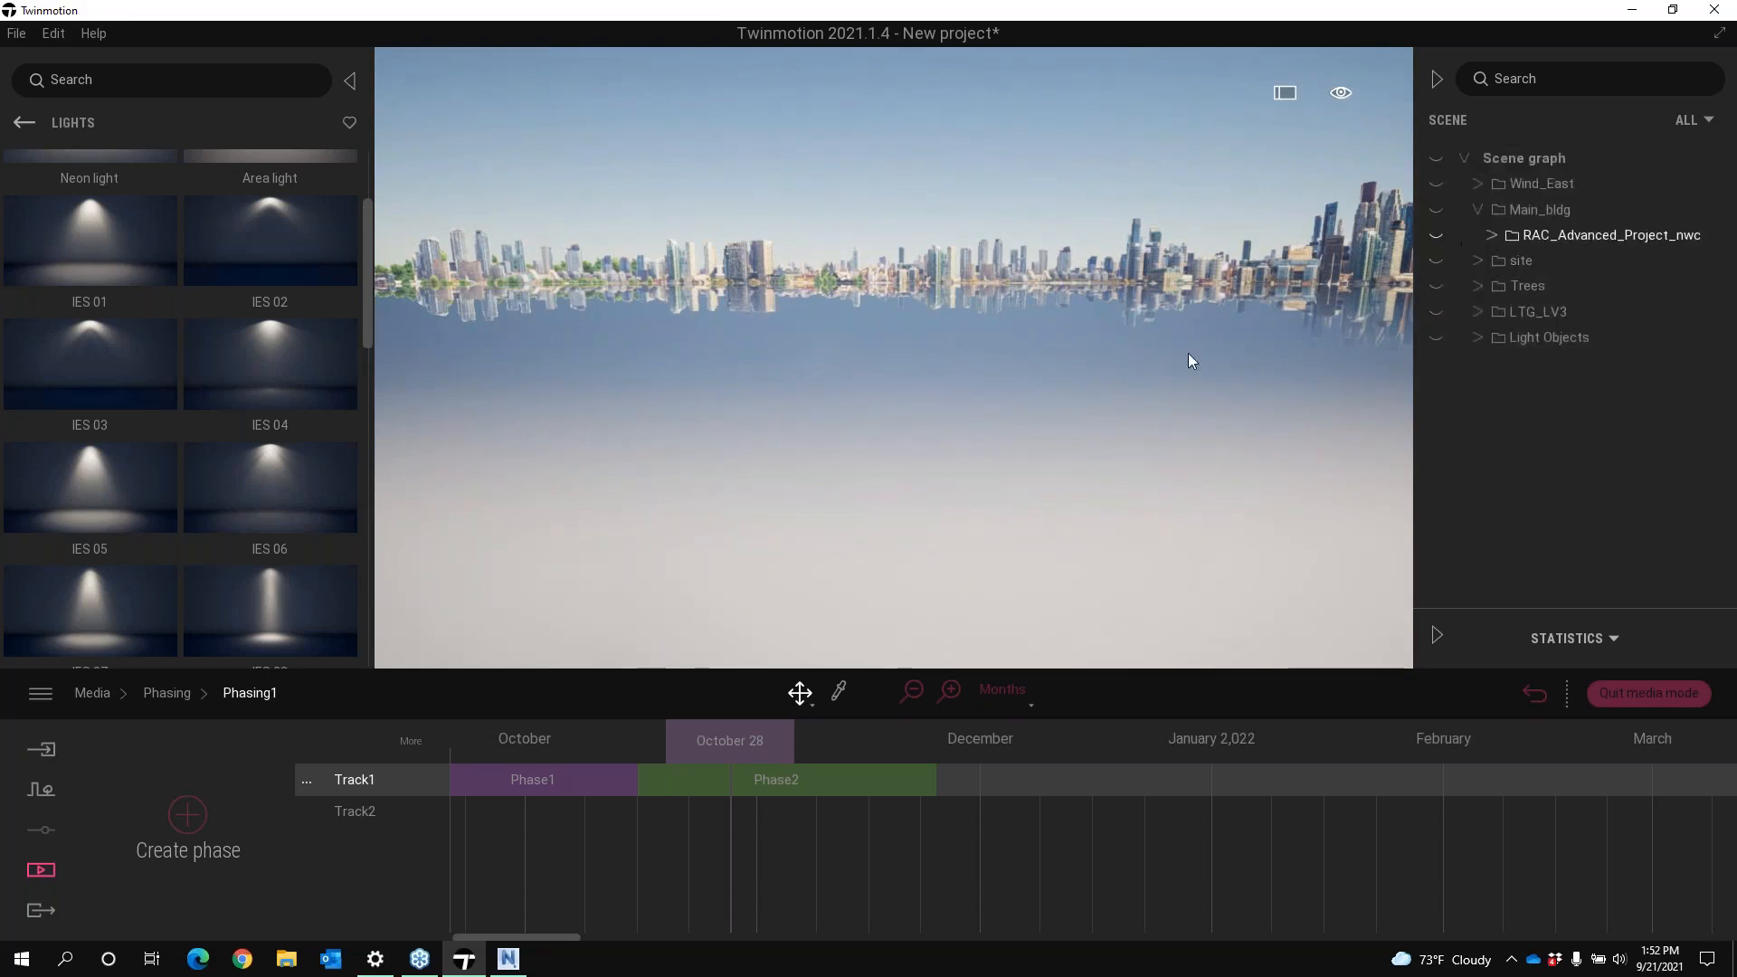
Make the Wind_East and Main_bldg folders visible in Phase2, leaving the other folders hidden
click(542, 782)
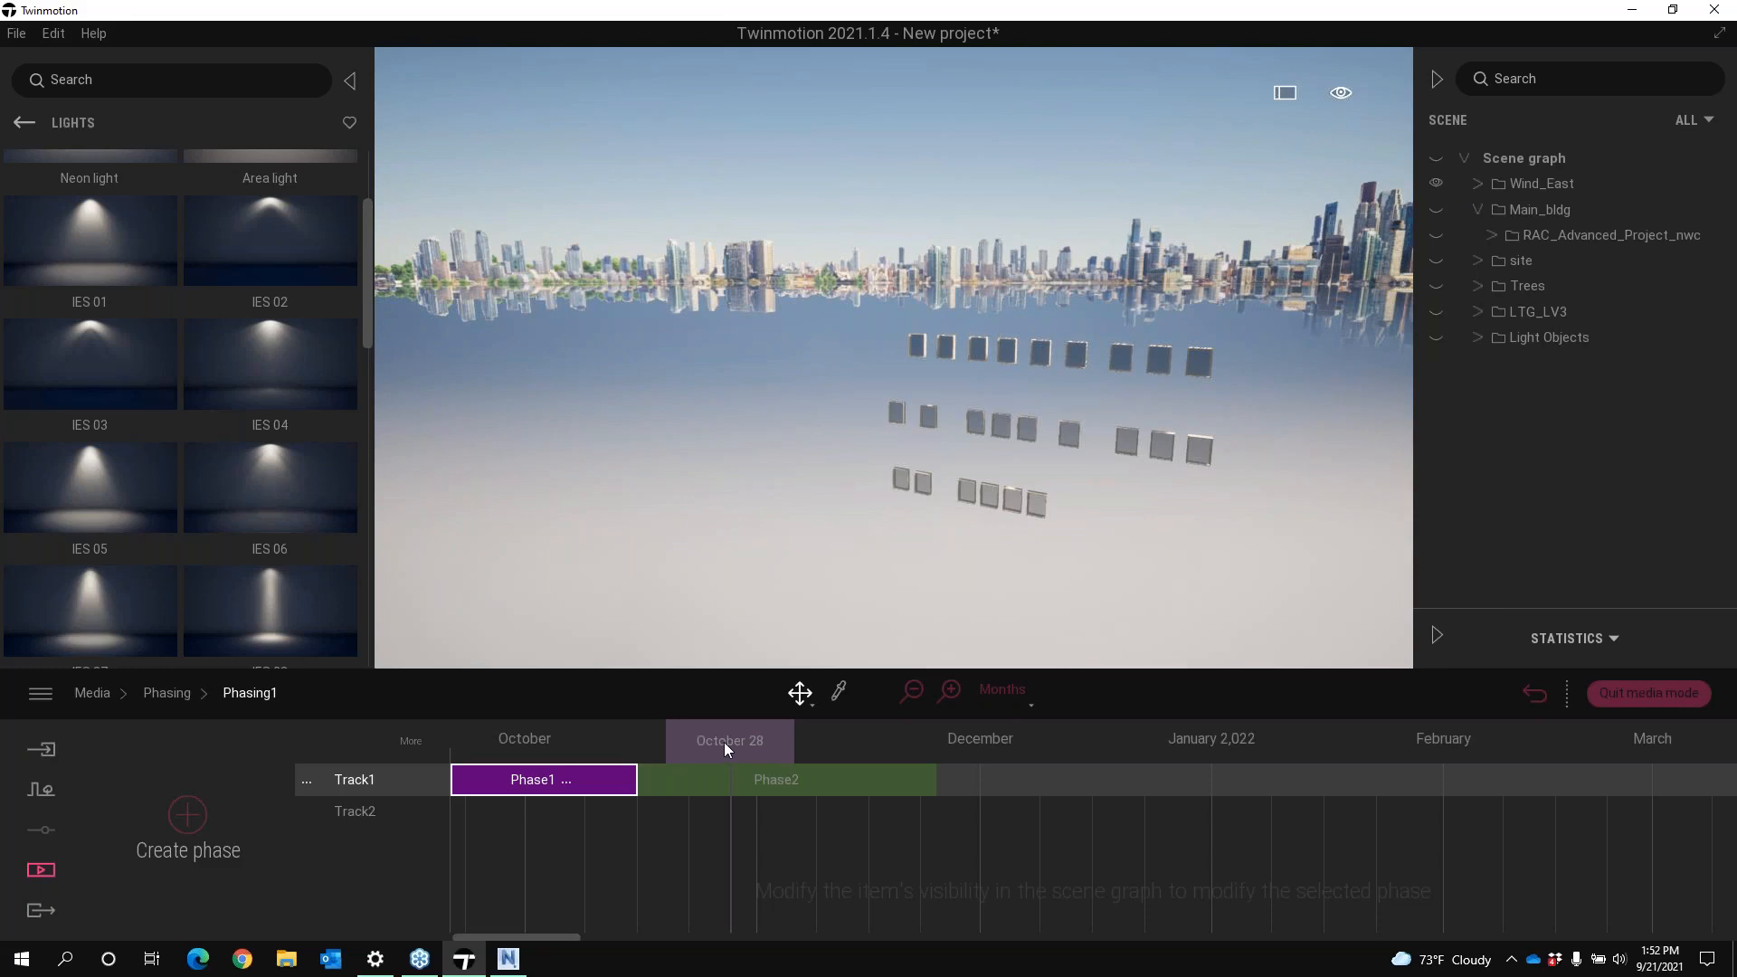
click(785, 778)
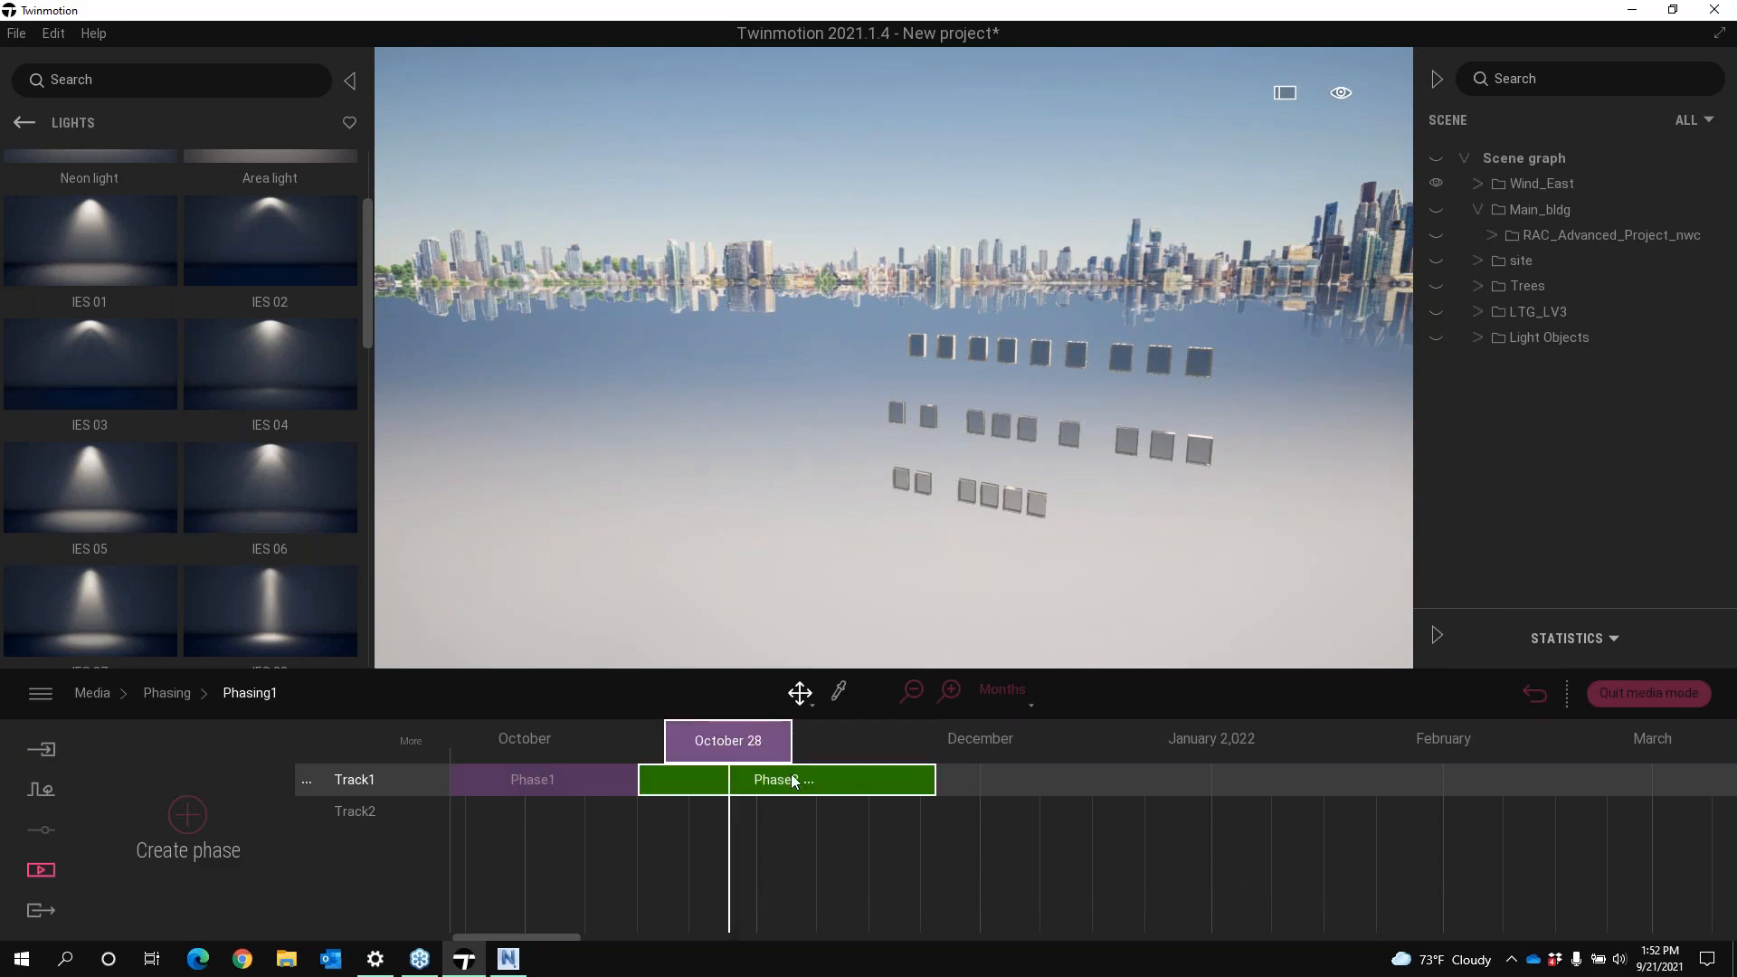
click(1434, 183)
click(1437, 207)
click(1436, 185)
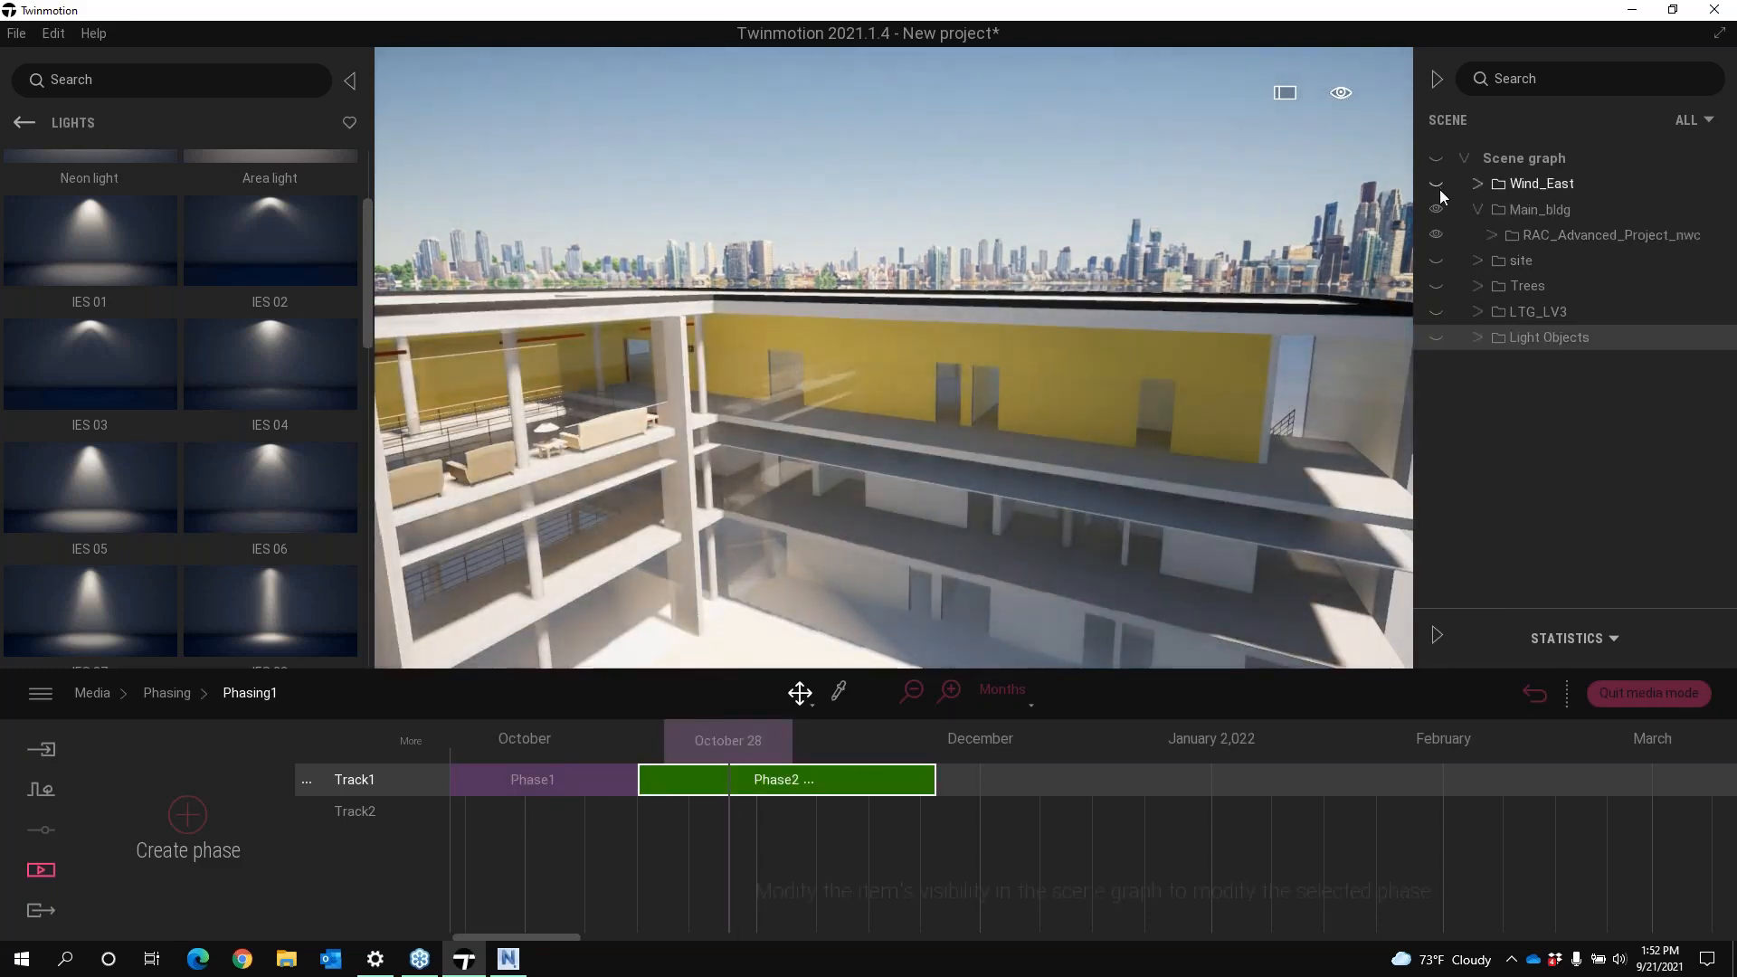
Examine both phases from outside the building by scrubbing the timeline between September 21 and early November
mouse_move(729, 740)
mouse_down()
mouse_move(515, 736)
mouse_move(808, 725)
mouse_move(377, 702)
mouse_move(753, 713)
mouse_up()
mouse_move(1082, 334)
right_down()
mouse_move(932, 360)
mouse_move(1121, 353)
right_up()
key(s)
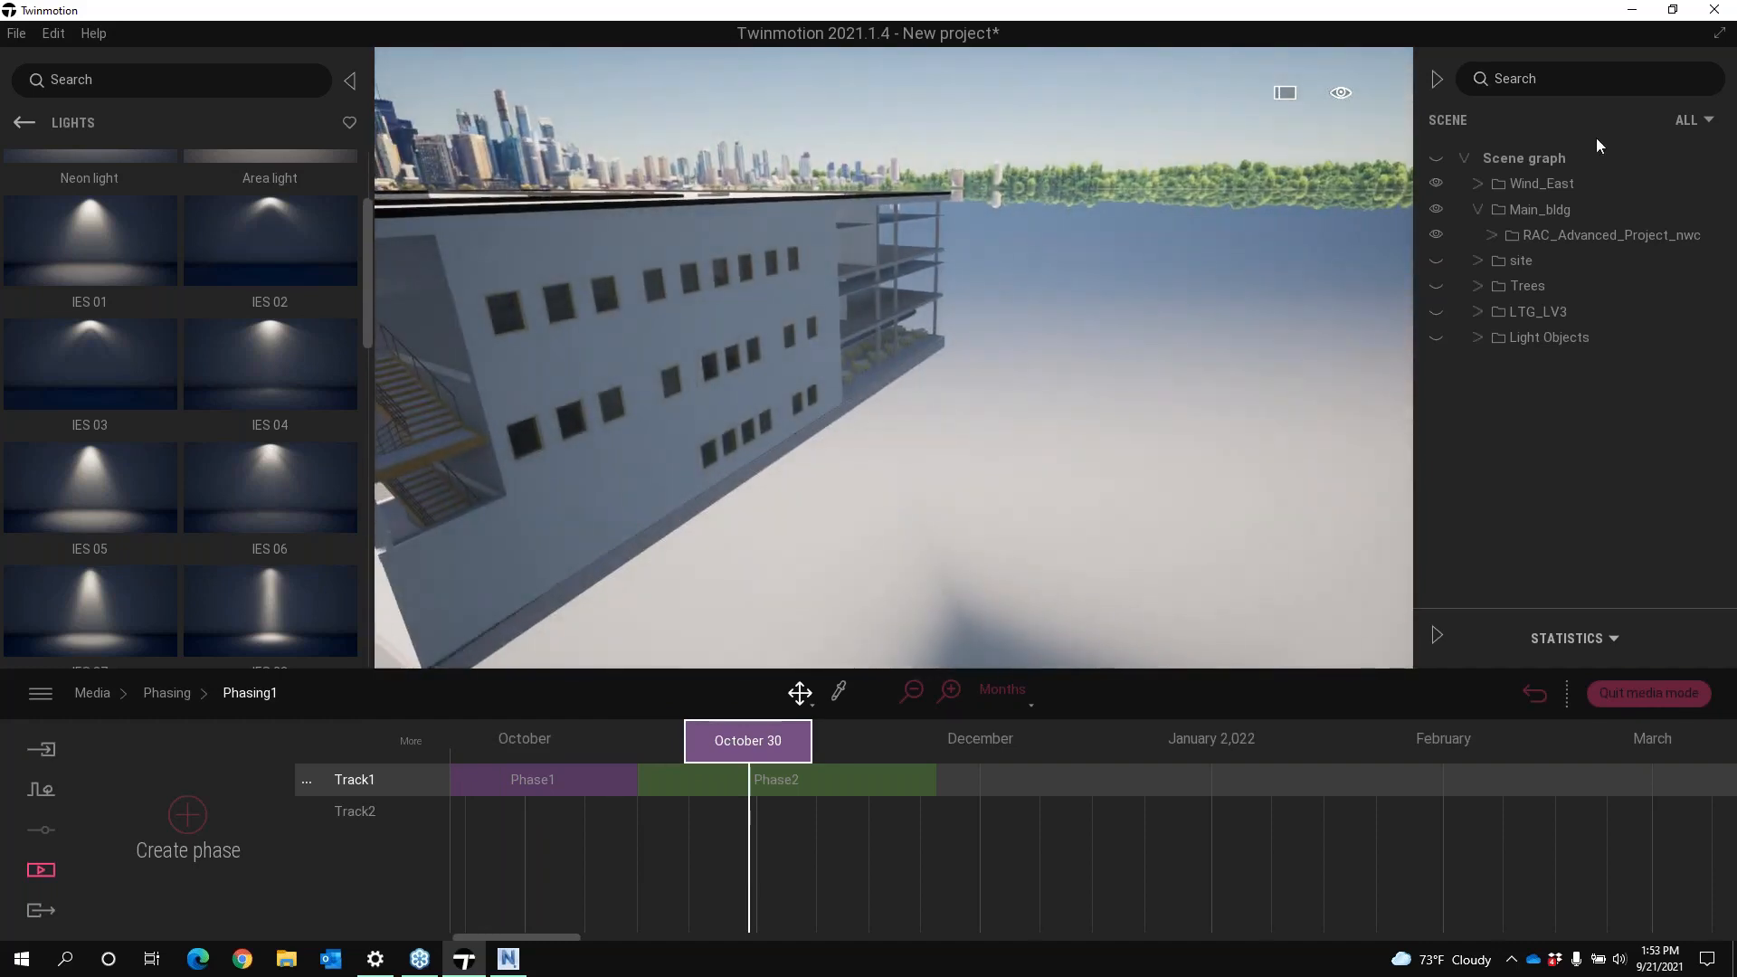
drag(755, 735, 266, 658)
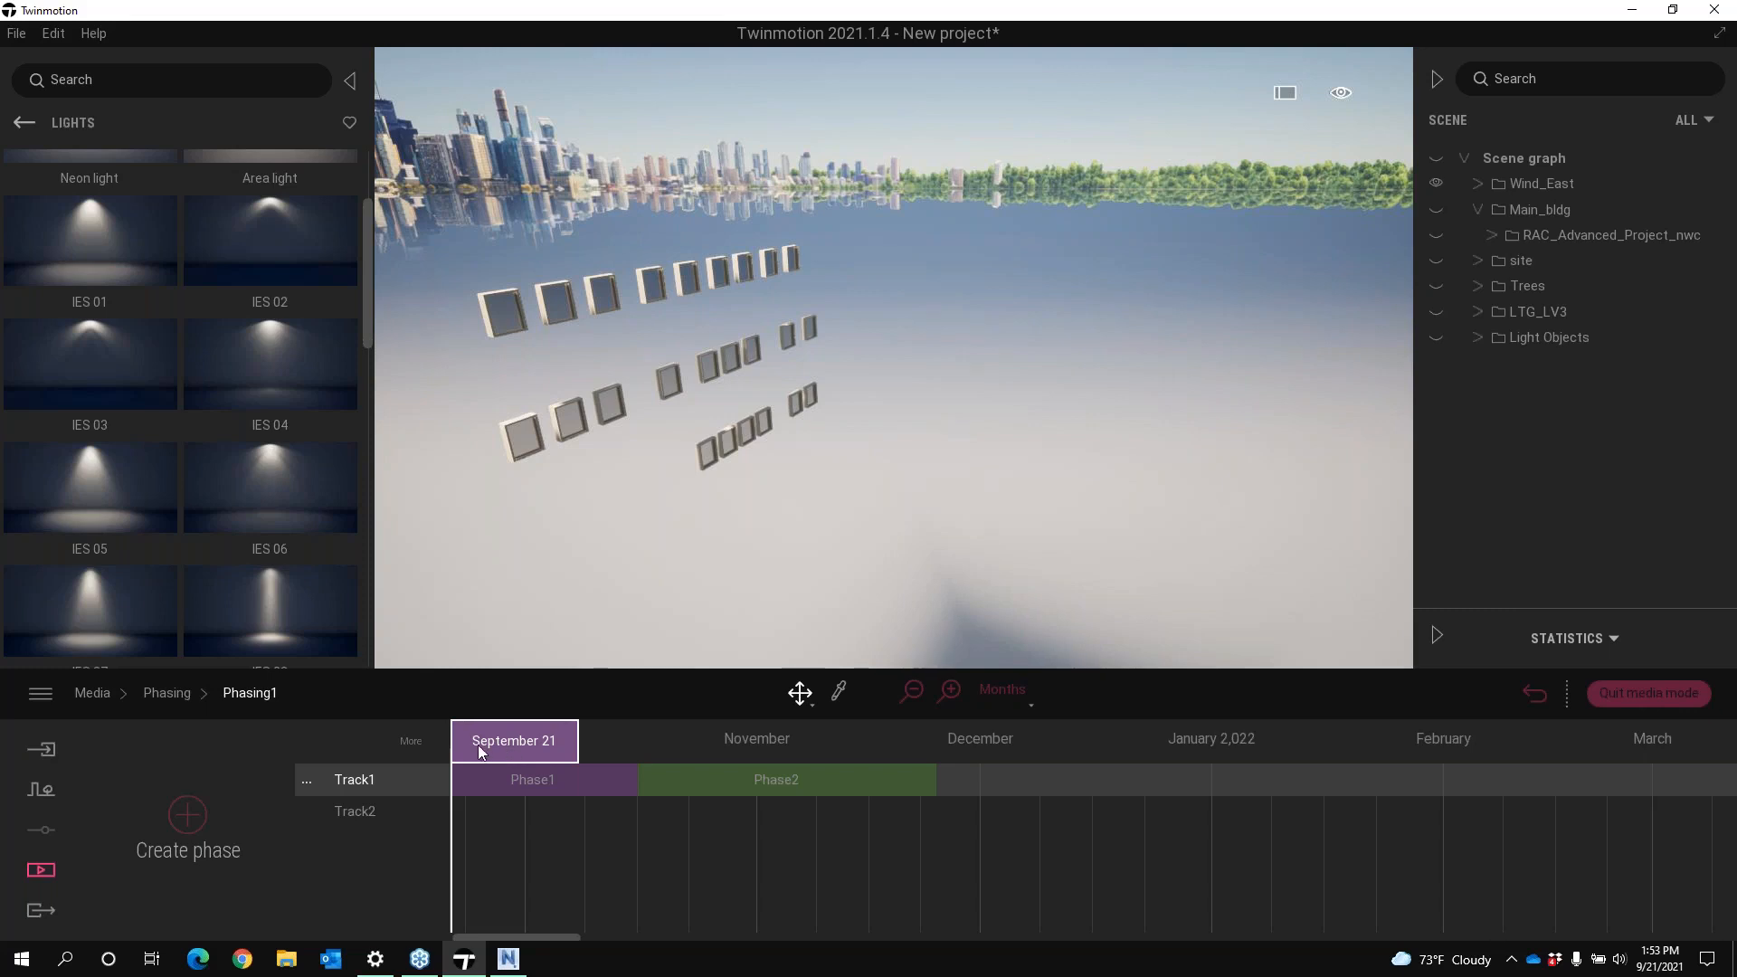
drag(477, 746, 831, 737)
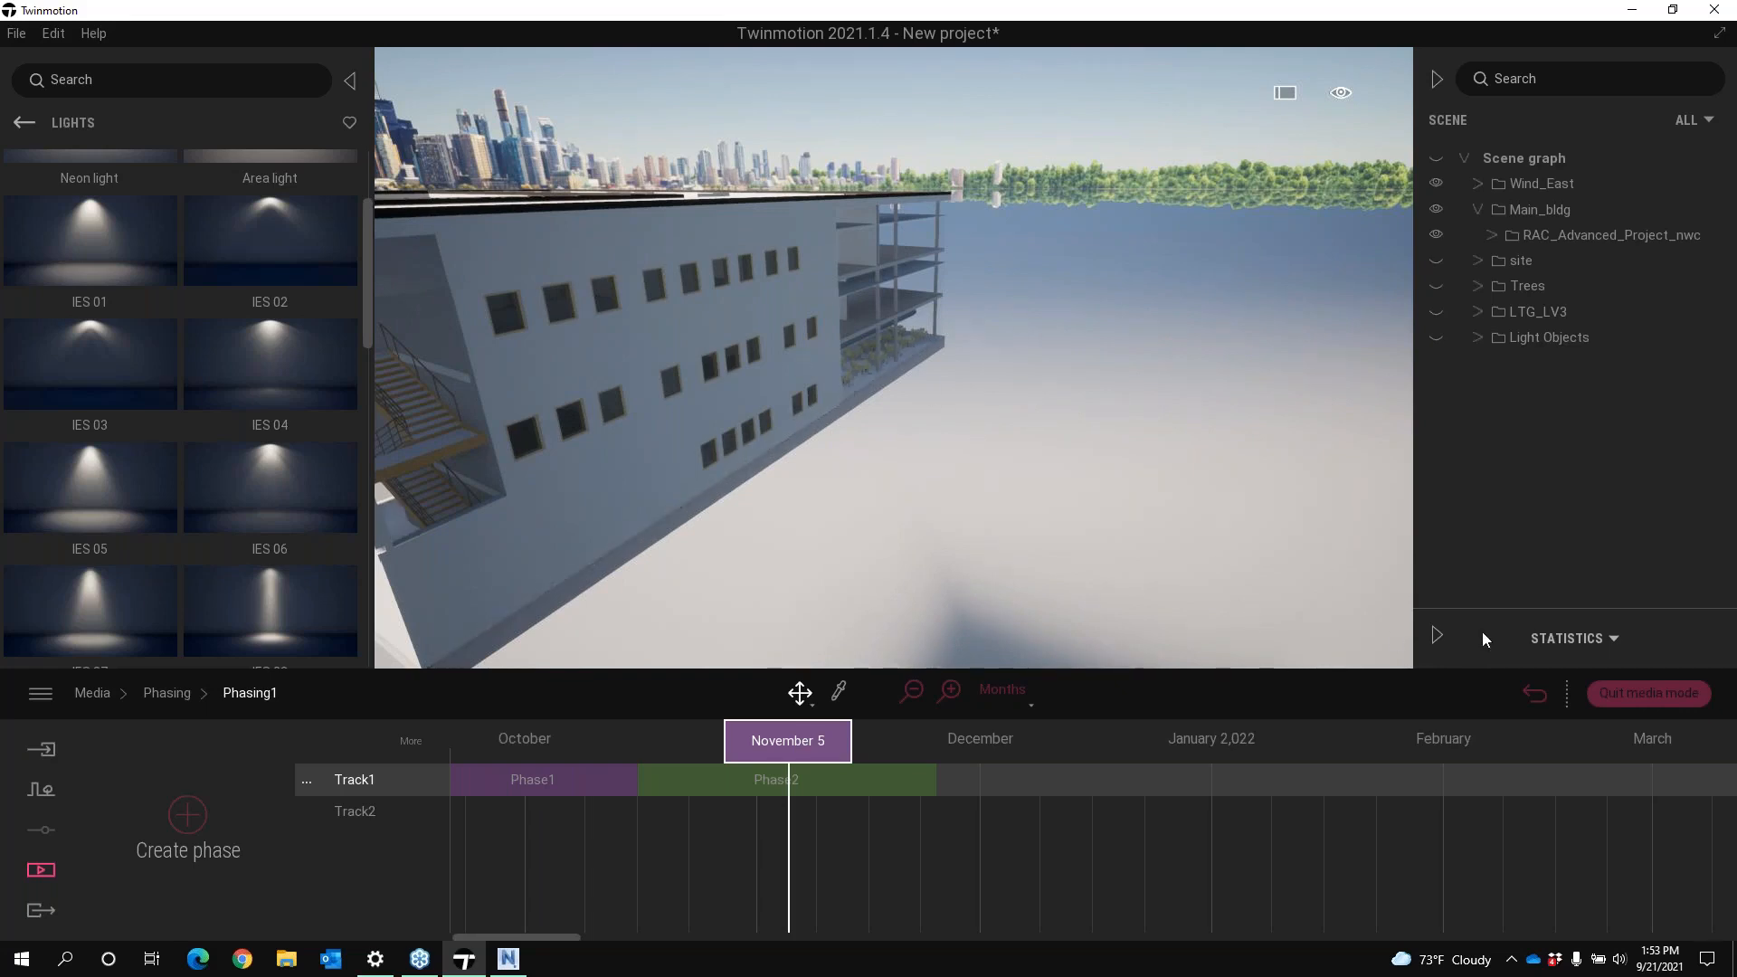
Display Scene States in place of the statistics and set the phasing timeline to October 30
click(1444, 639)
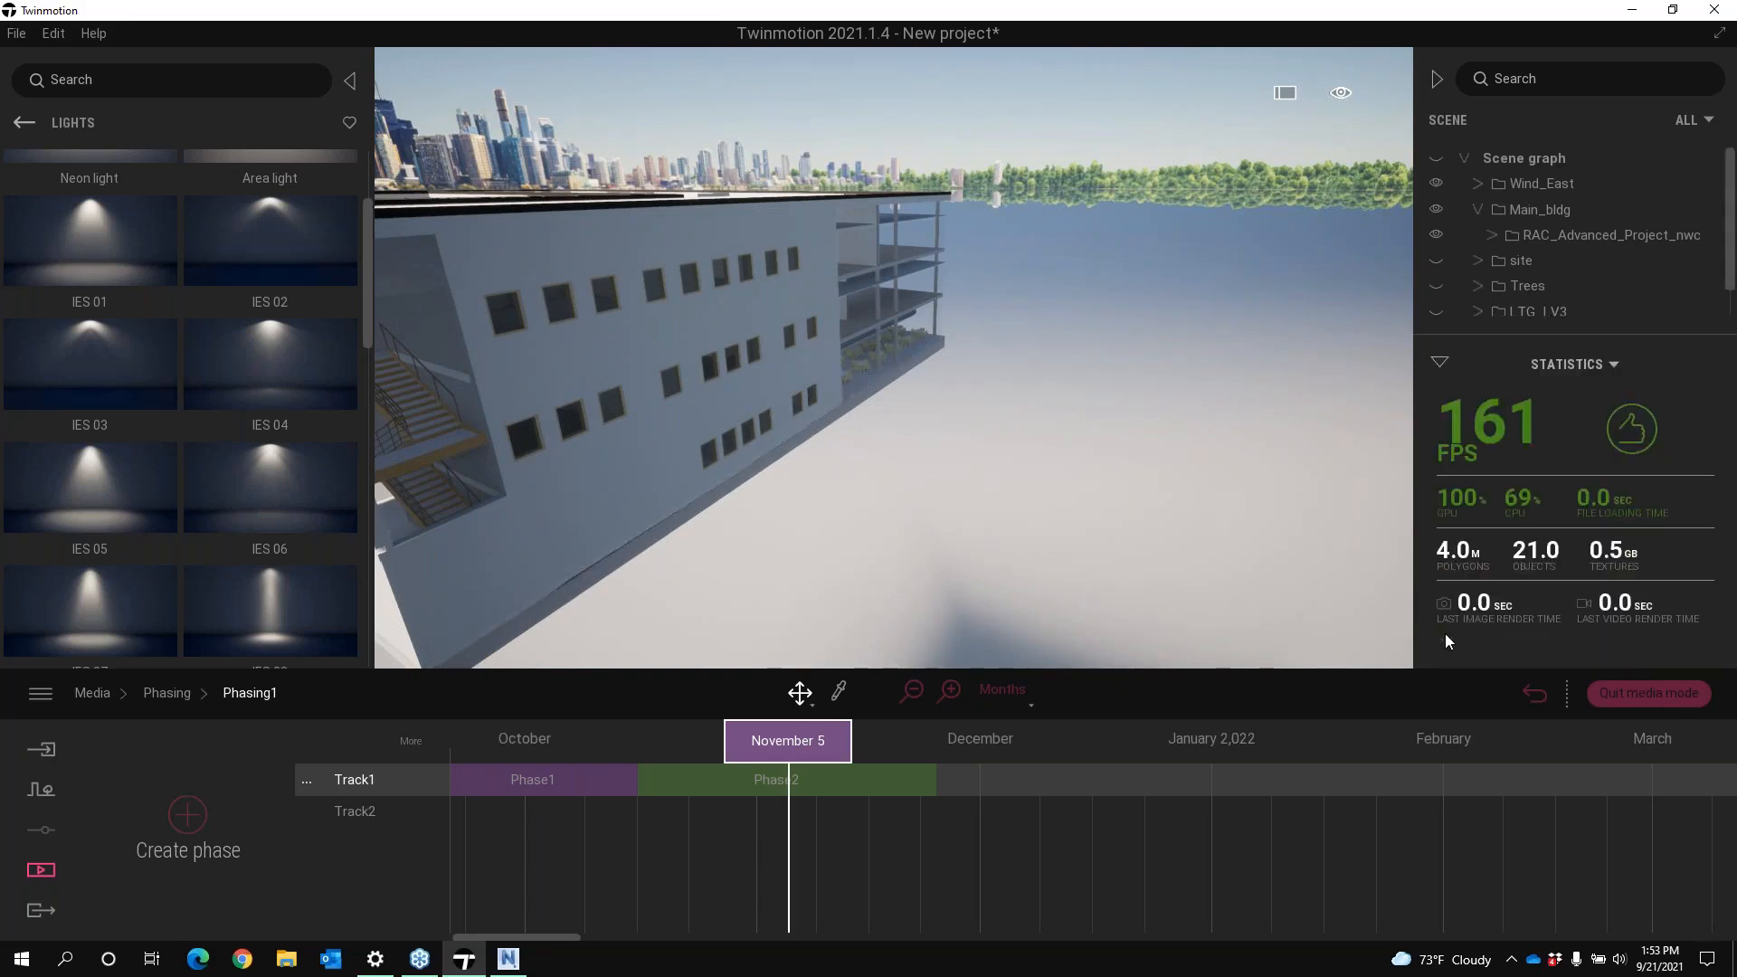
click(1605, 364)
click(1576, 413)
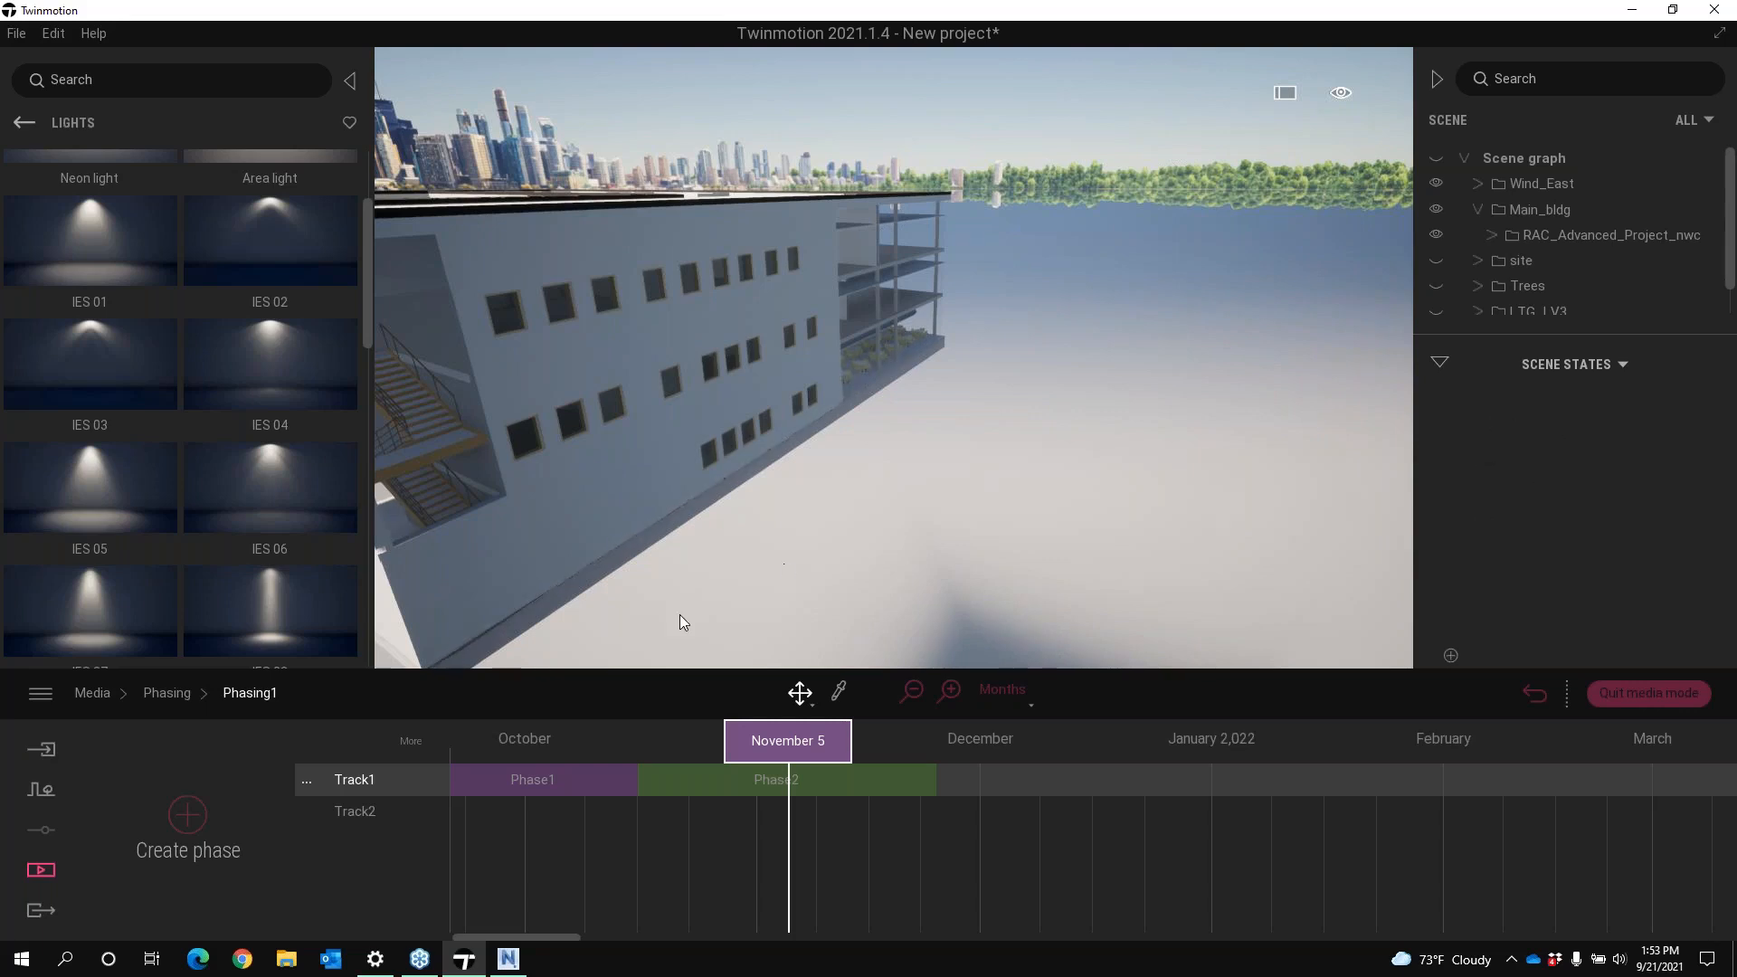
drag(815, 740, 745, 742)
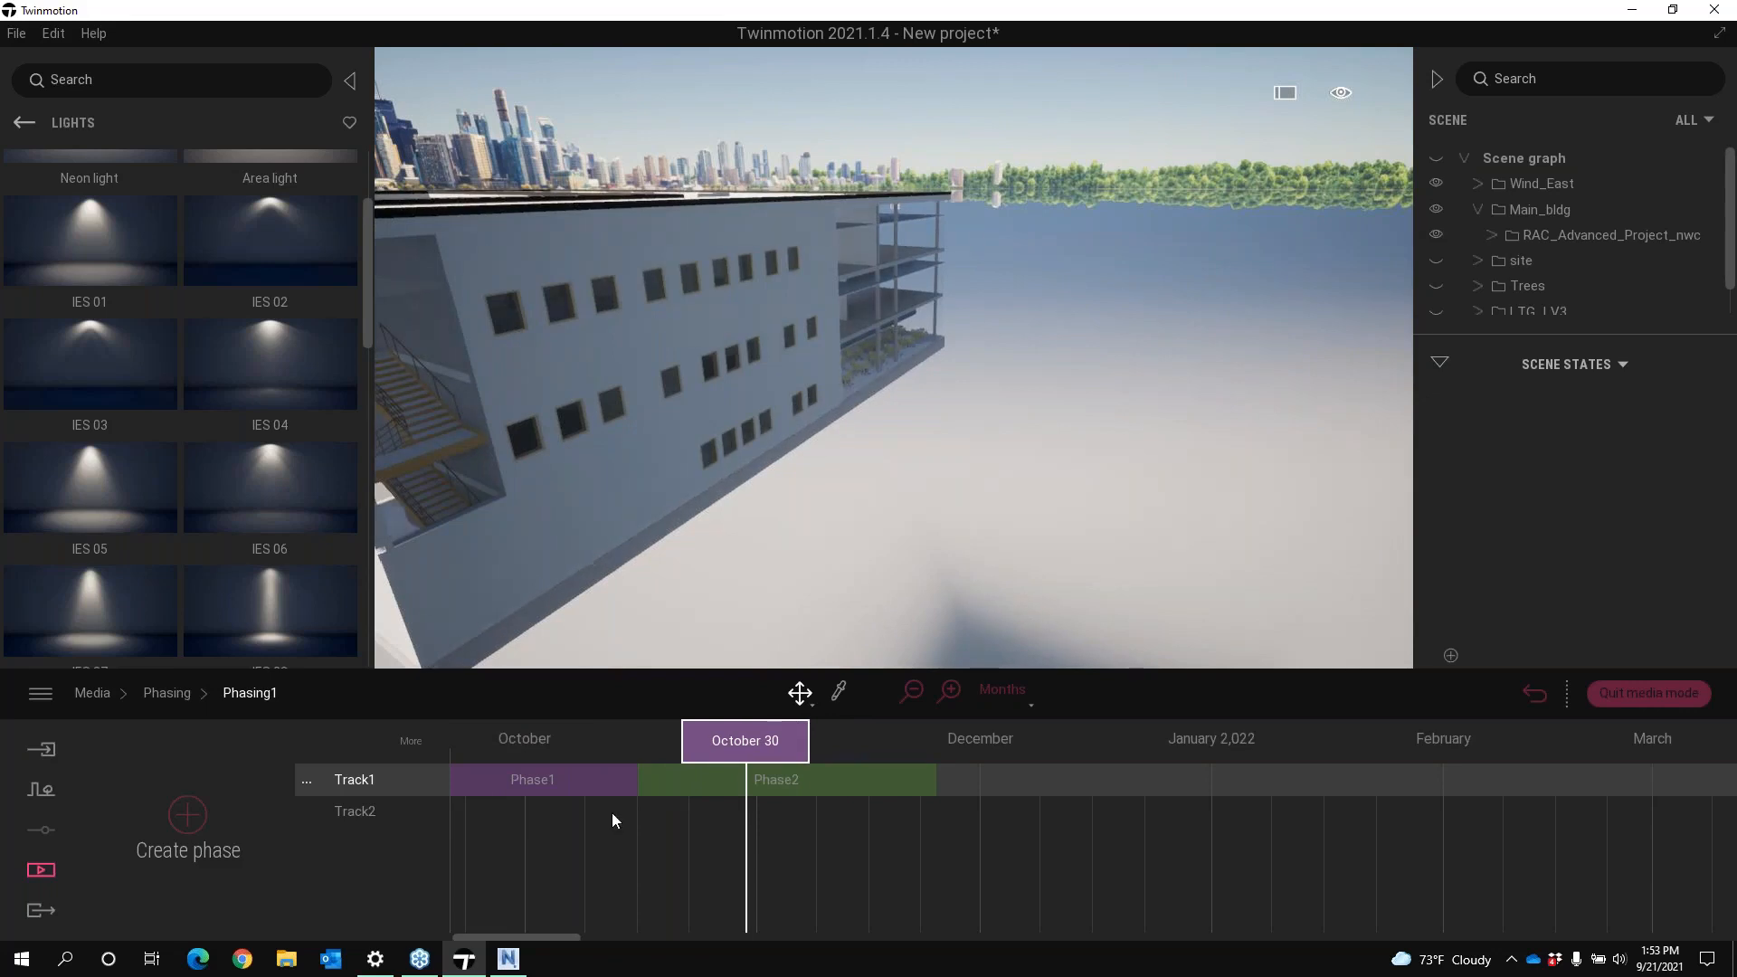
Display Phase1 of the phasing, and leave media mode to return to the full scene
click(579, 780)
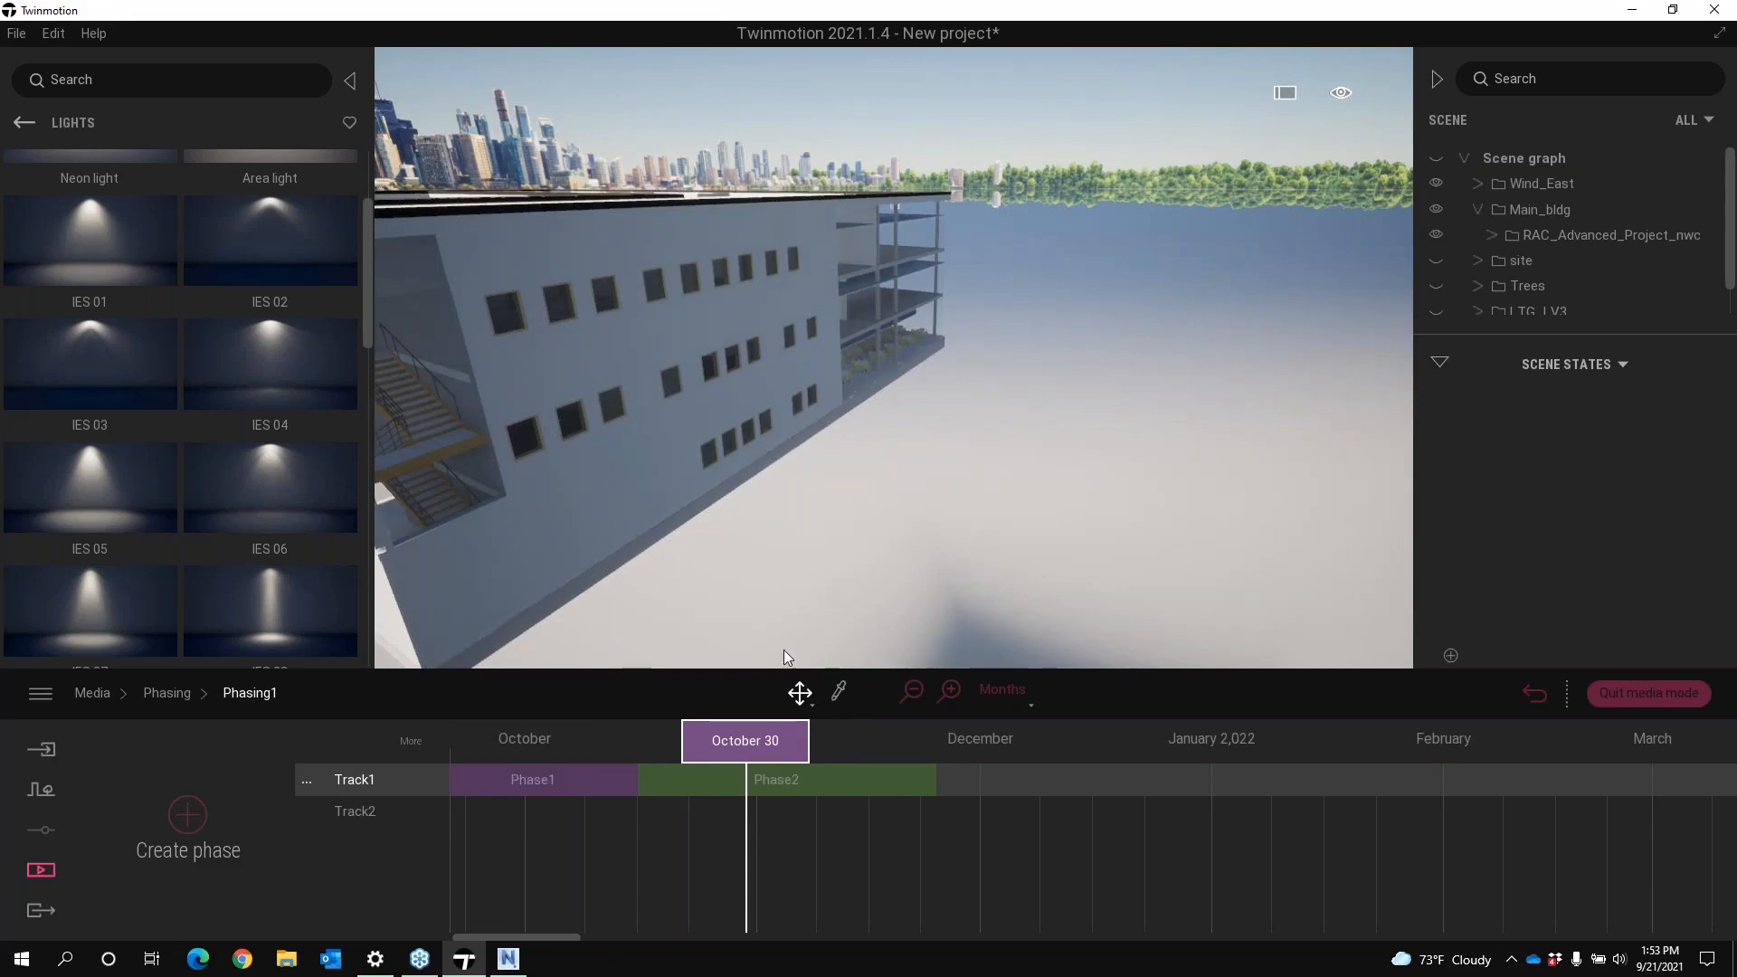
click(594, 785)
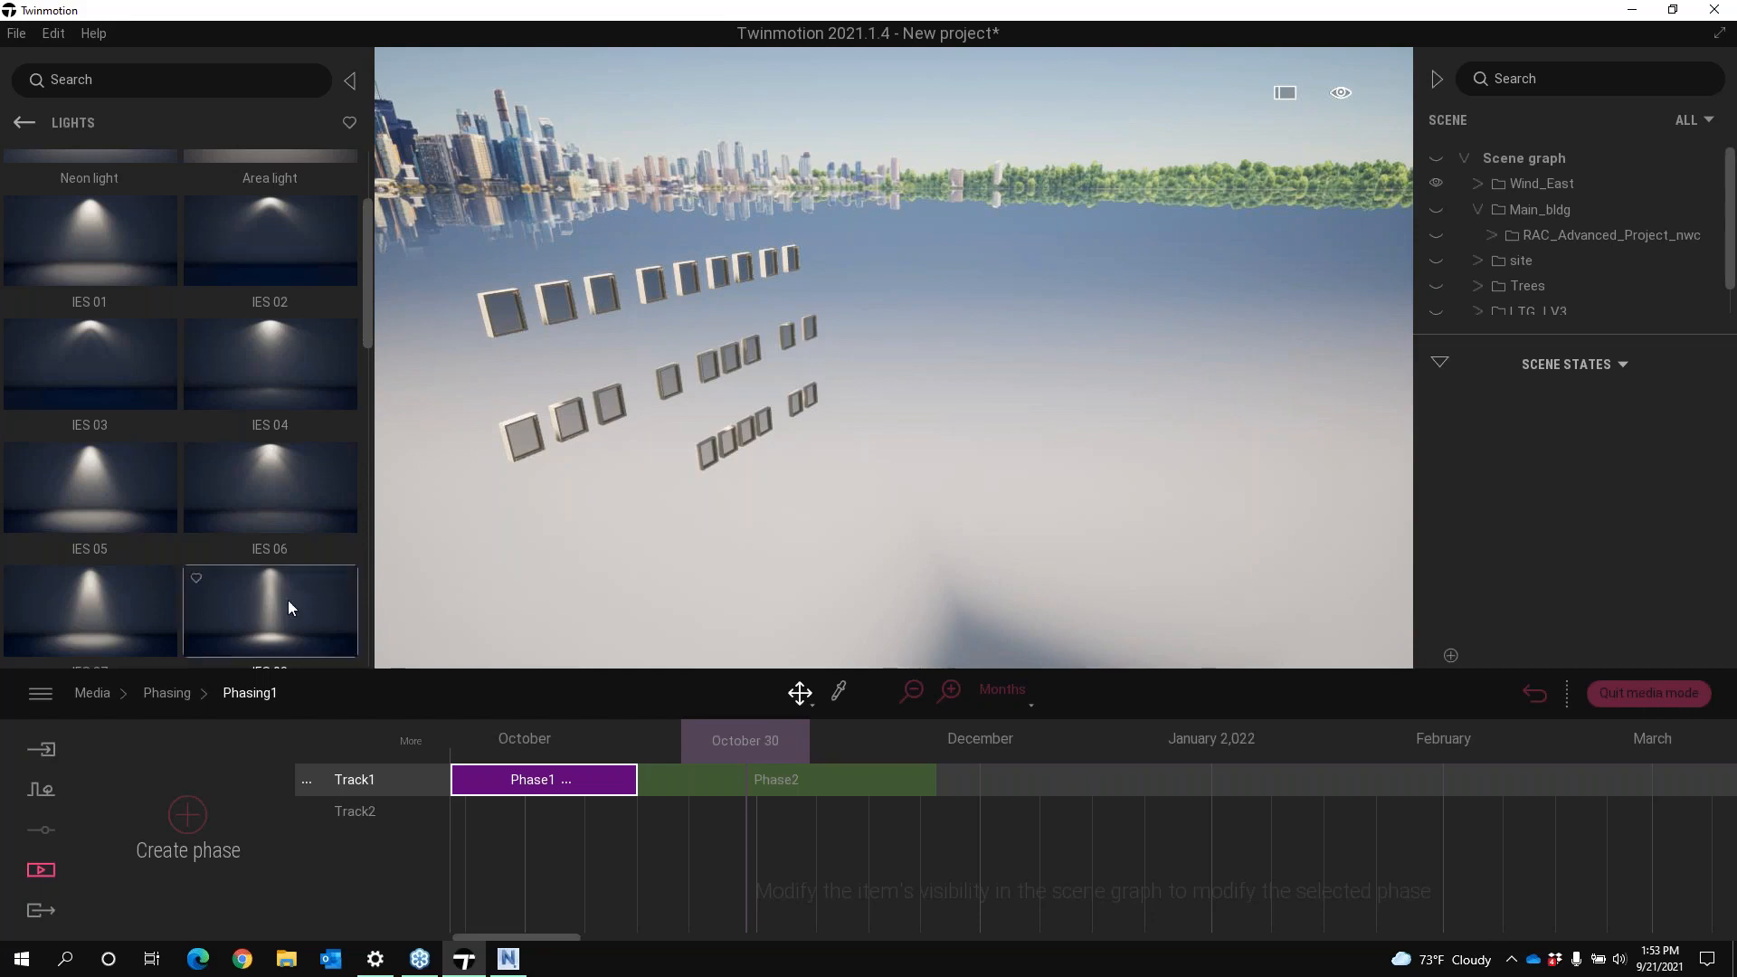
click(1630, 691)
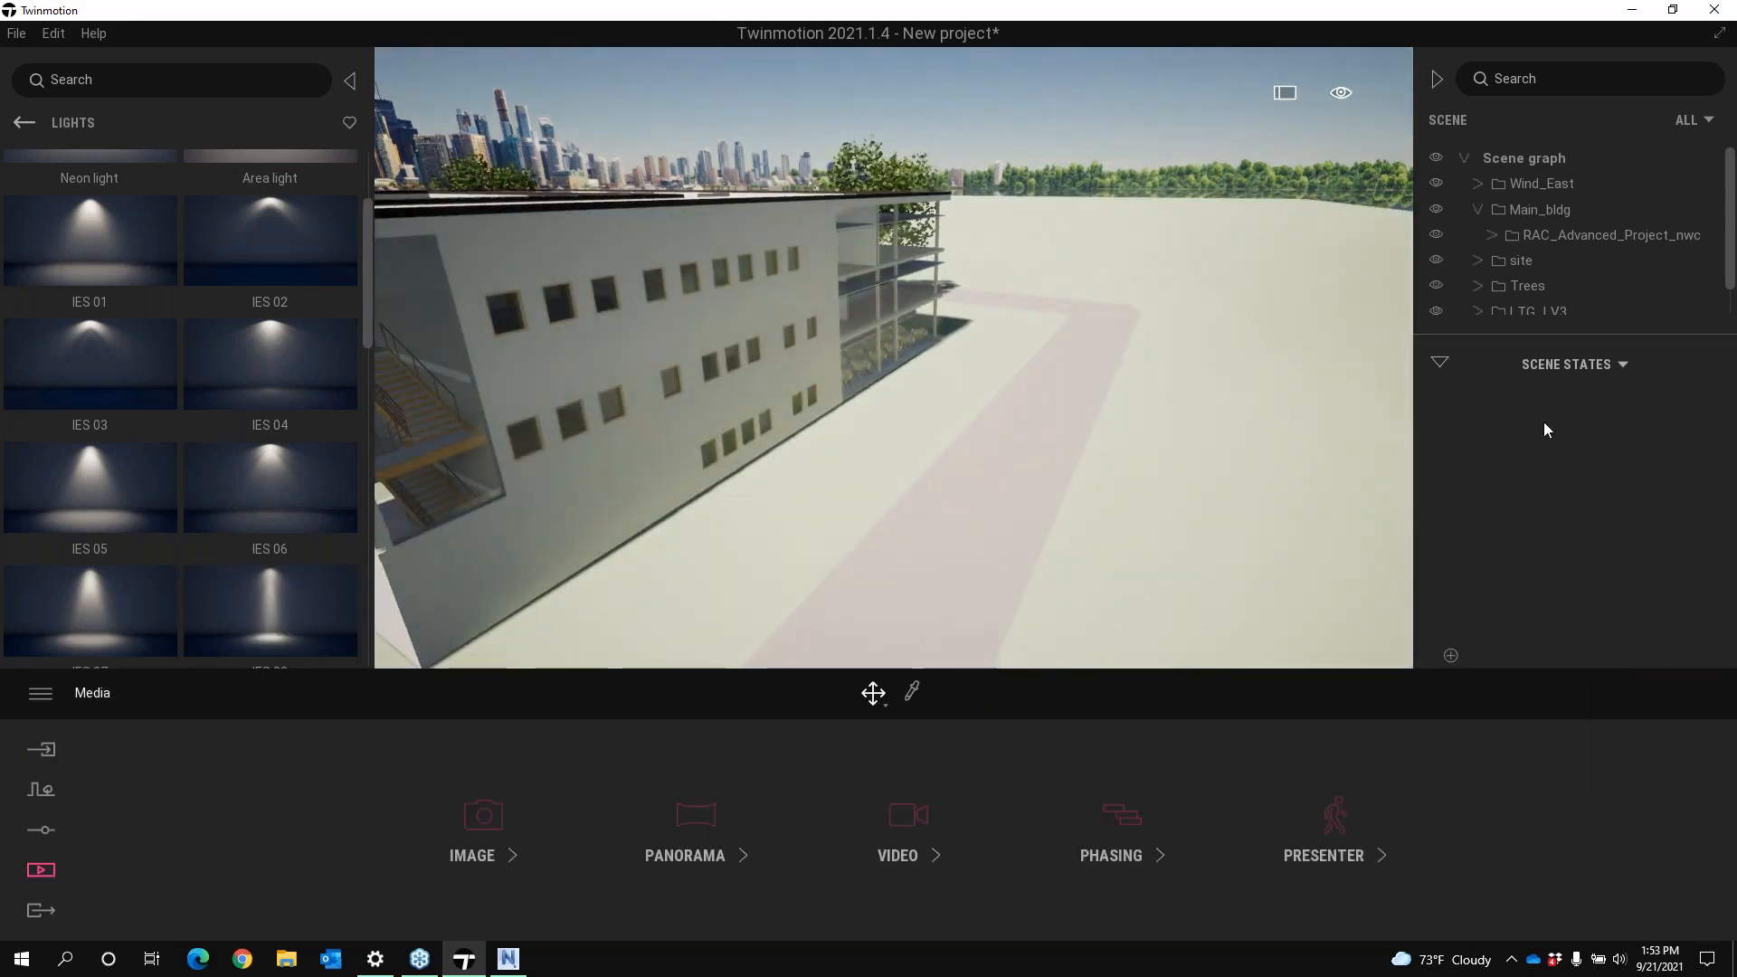
Hide the Wind_East, Main_bldg and LTG_LV3 folders, leaving the site and Trees folders visible
middle_drag(748, 524, 547, 418)
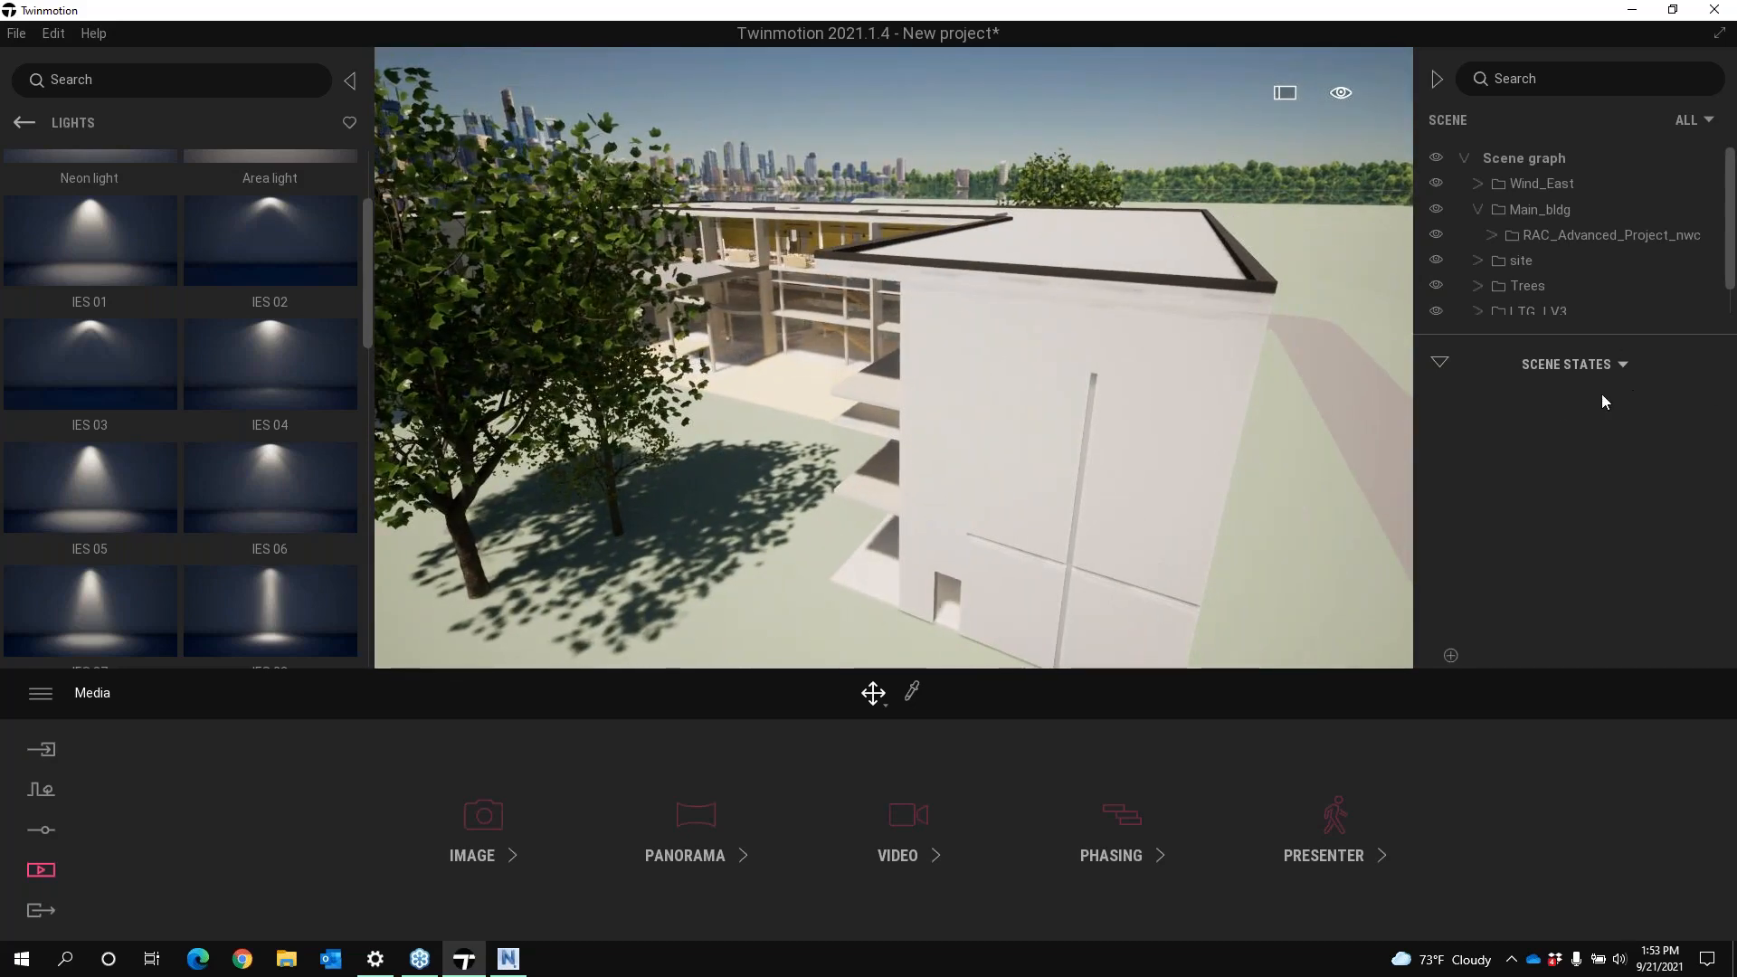
click(1433, 164)
click(1436, 158)
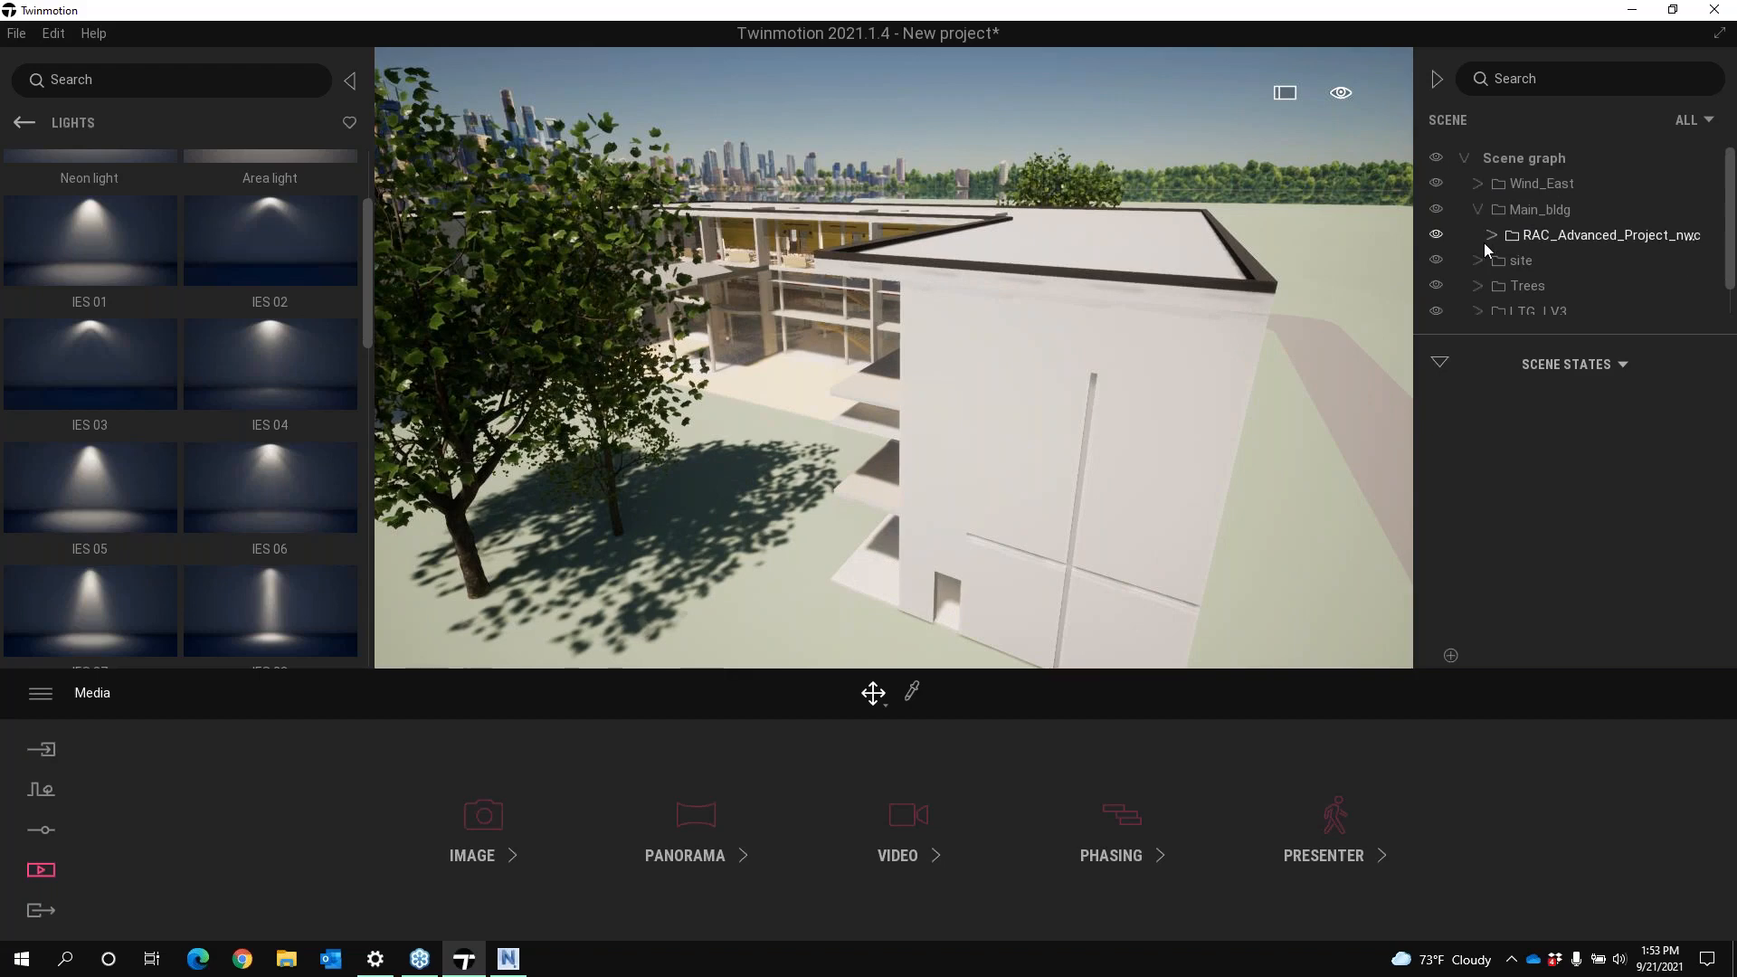
click(1436, 183)
click(1435, 209)
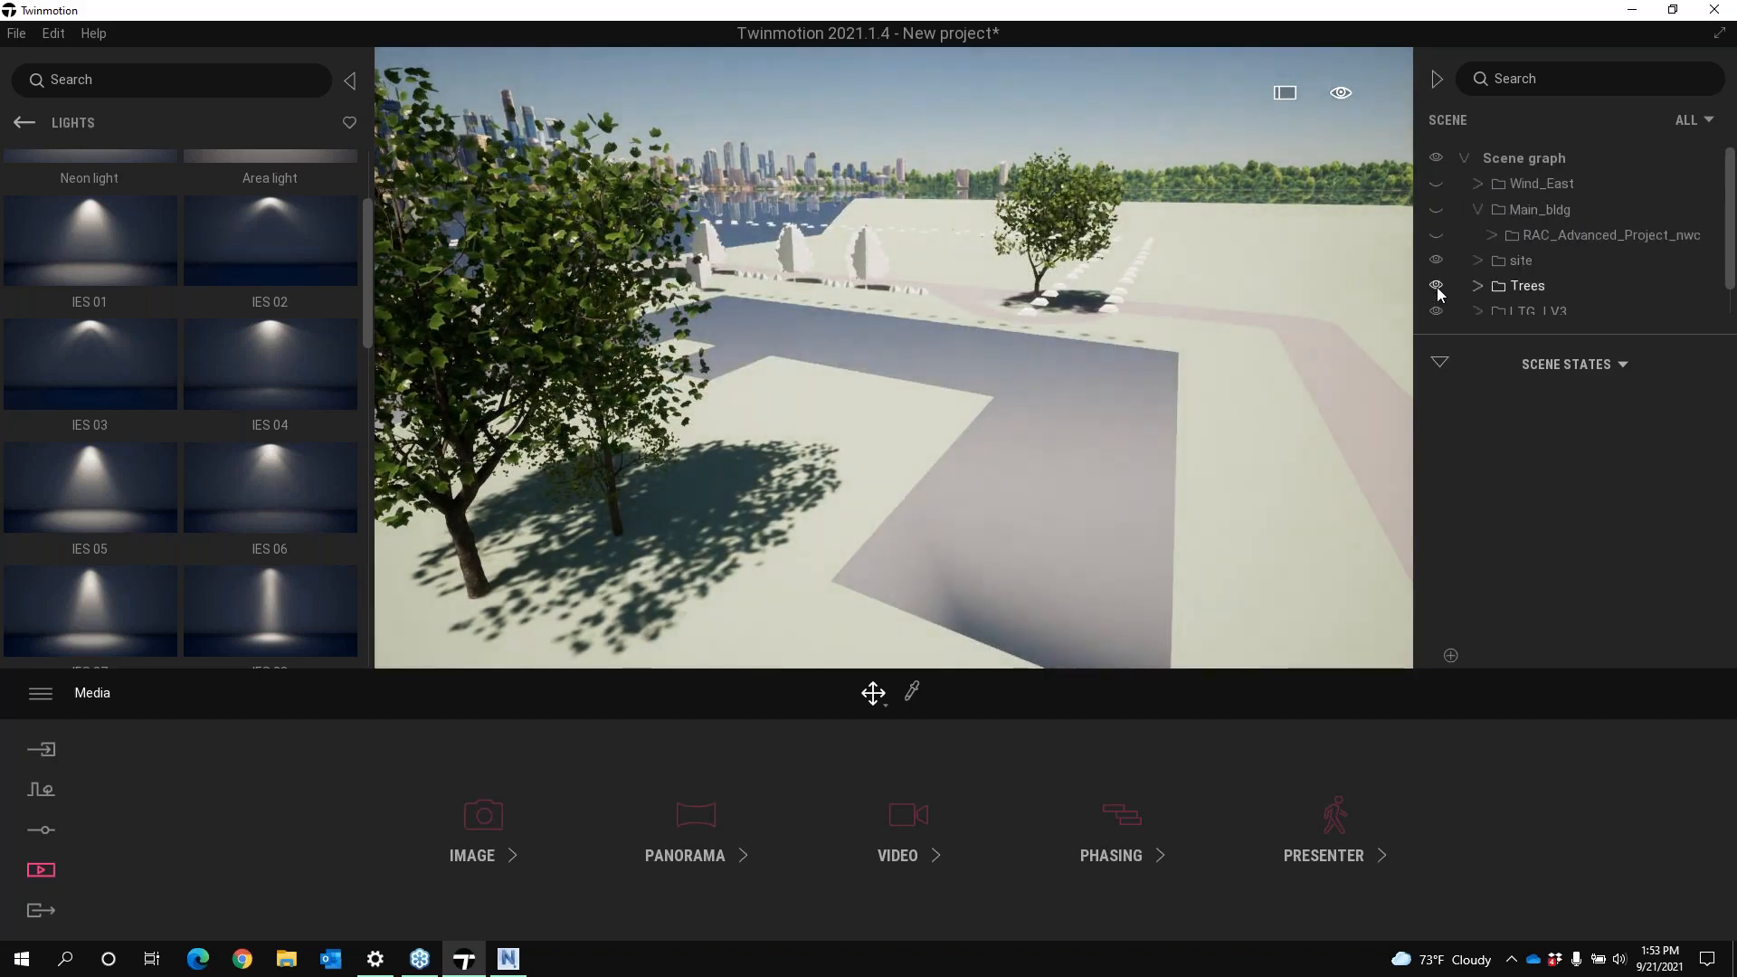
click(1435, 310)
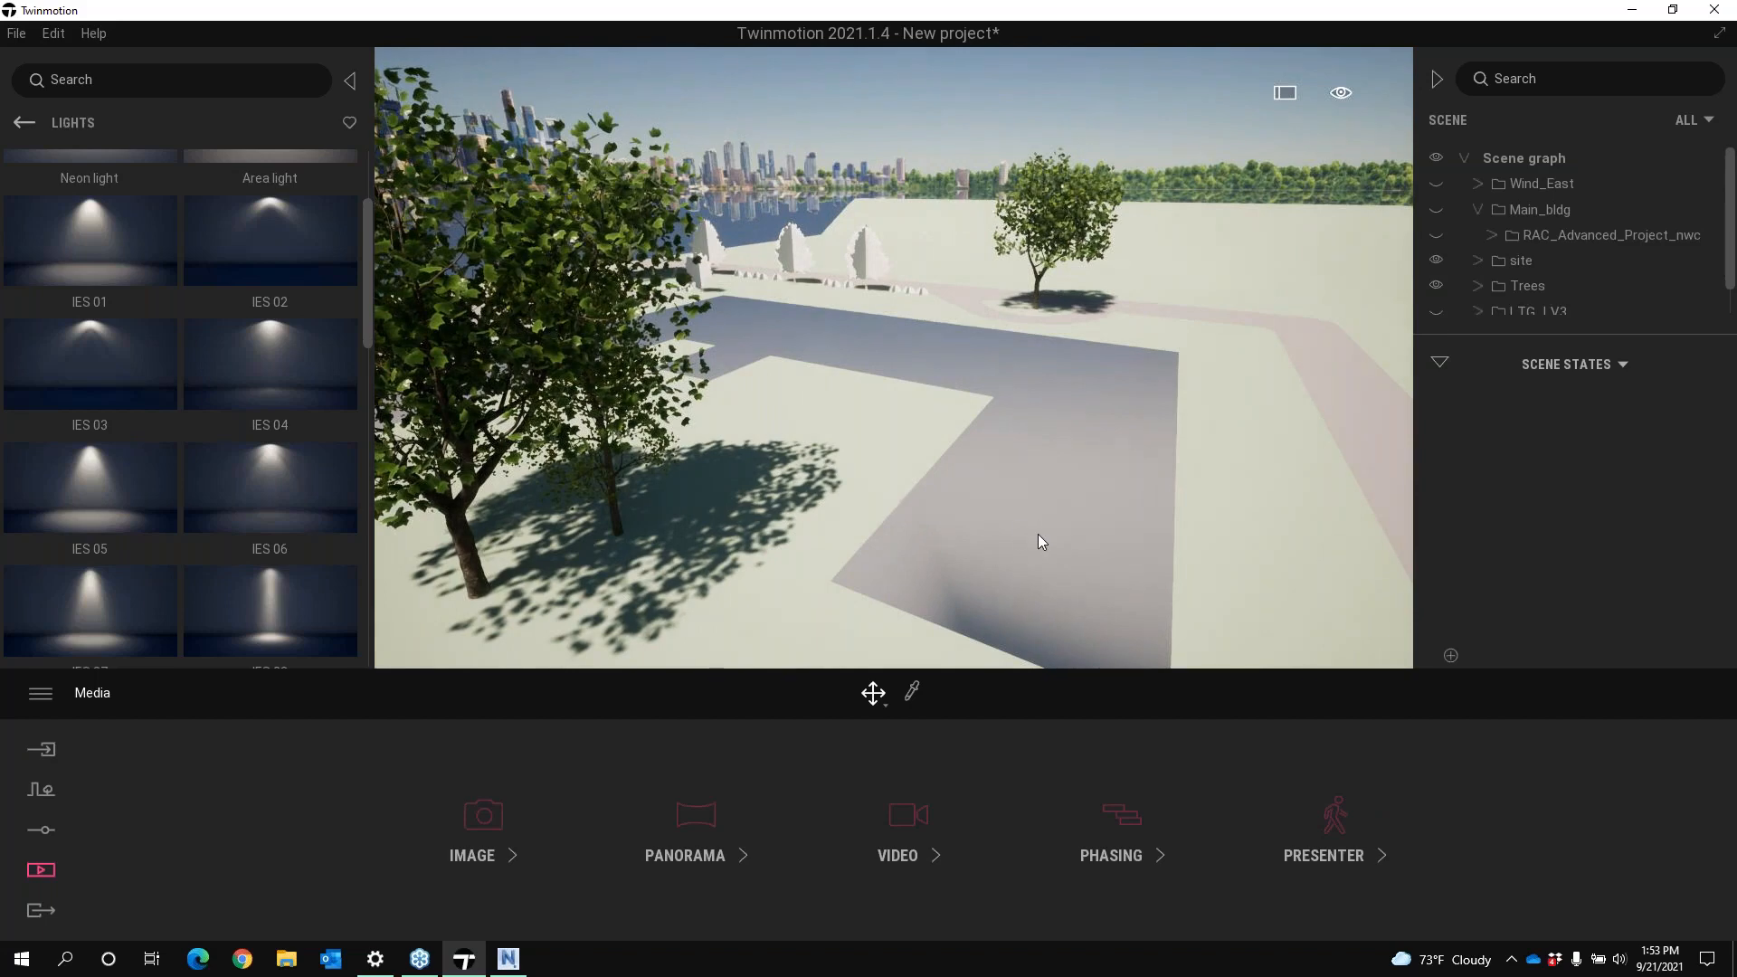
Save the current folder visibility as a new scene state named Site
click(1450, 655)
right_click(1547, 418)
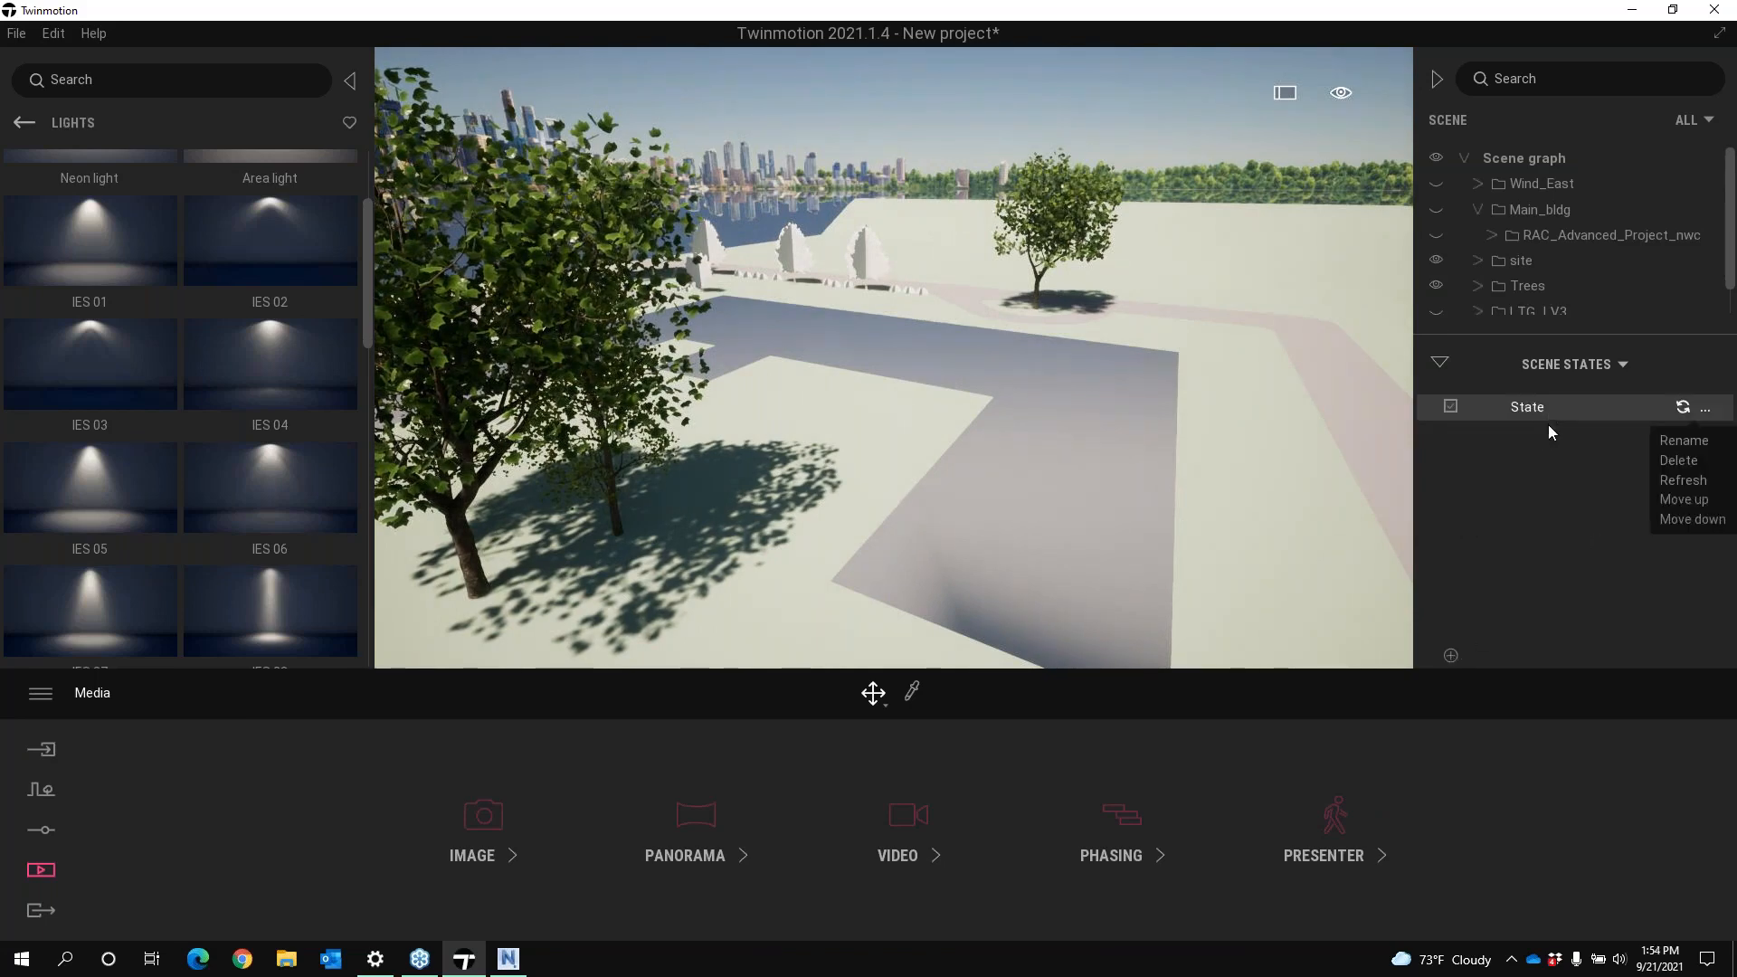
click(1665, 441)
text(Site)
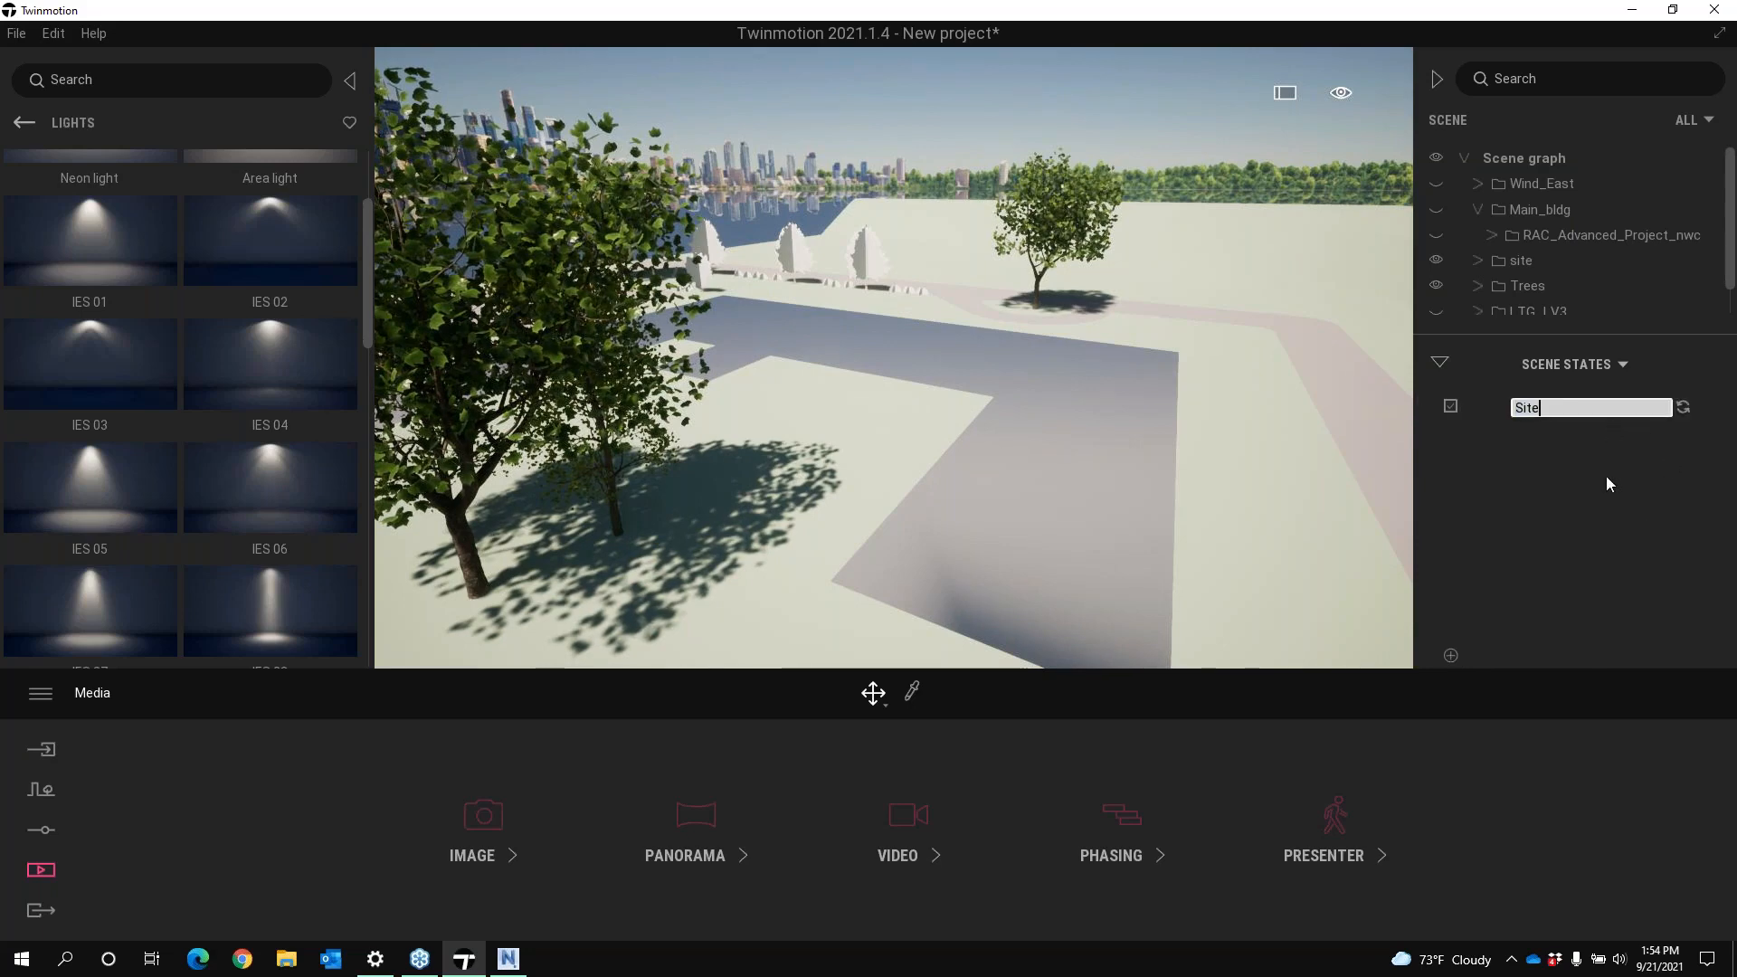
key(Return)
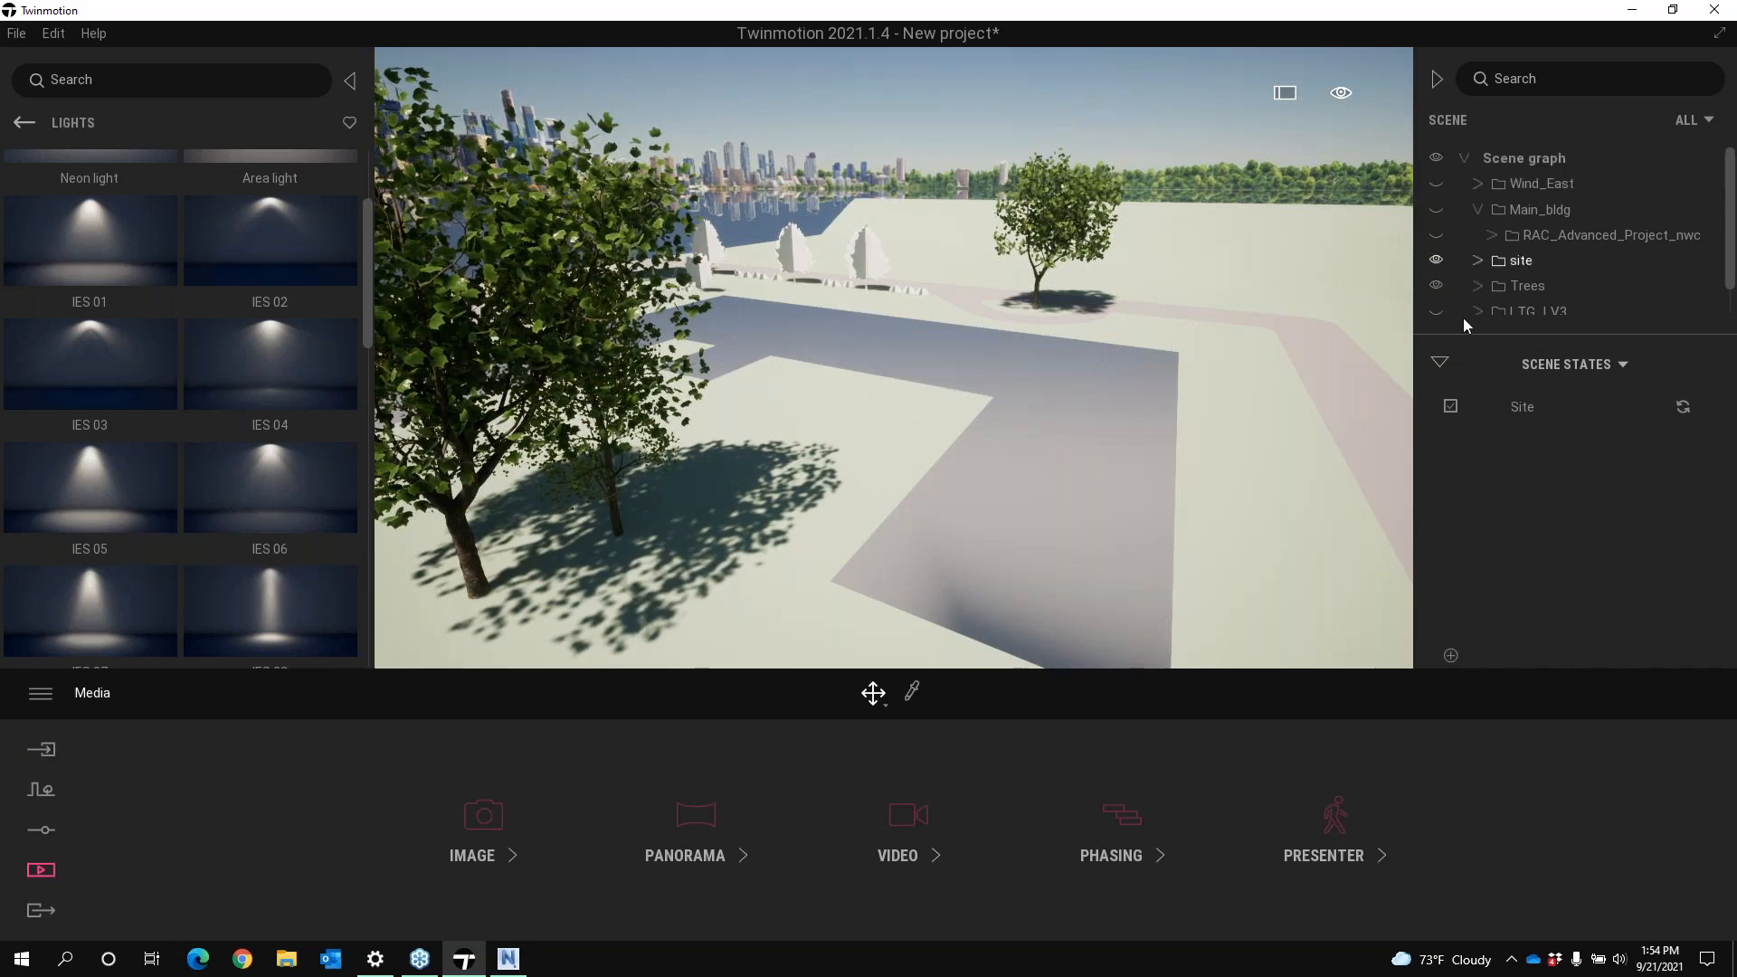
Make the Main_bldg folder visible and save the visibility as a second scene state named Final
click(1436, 209)
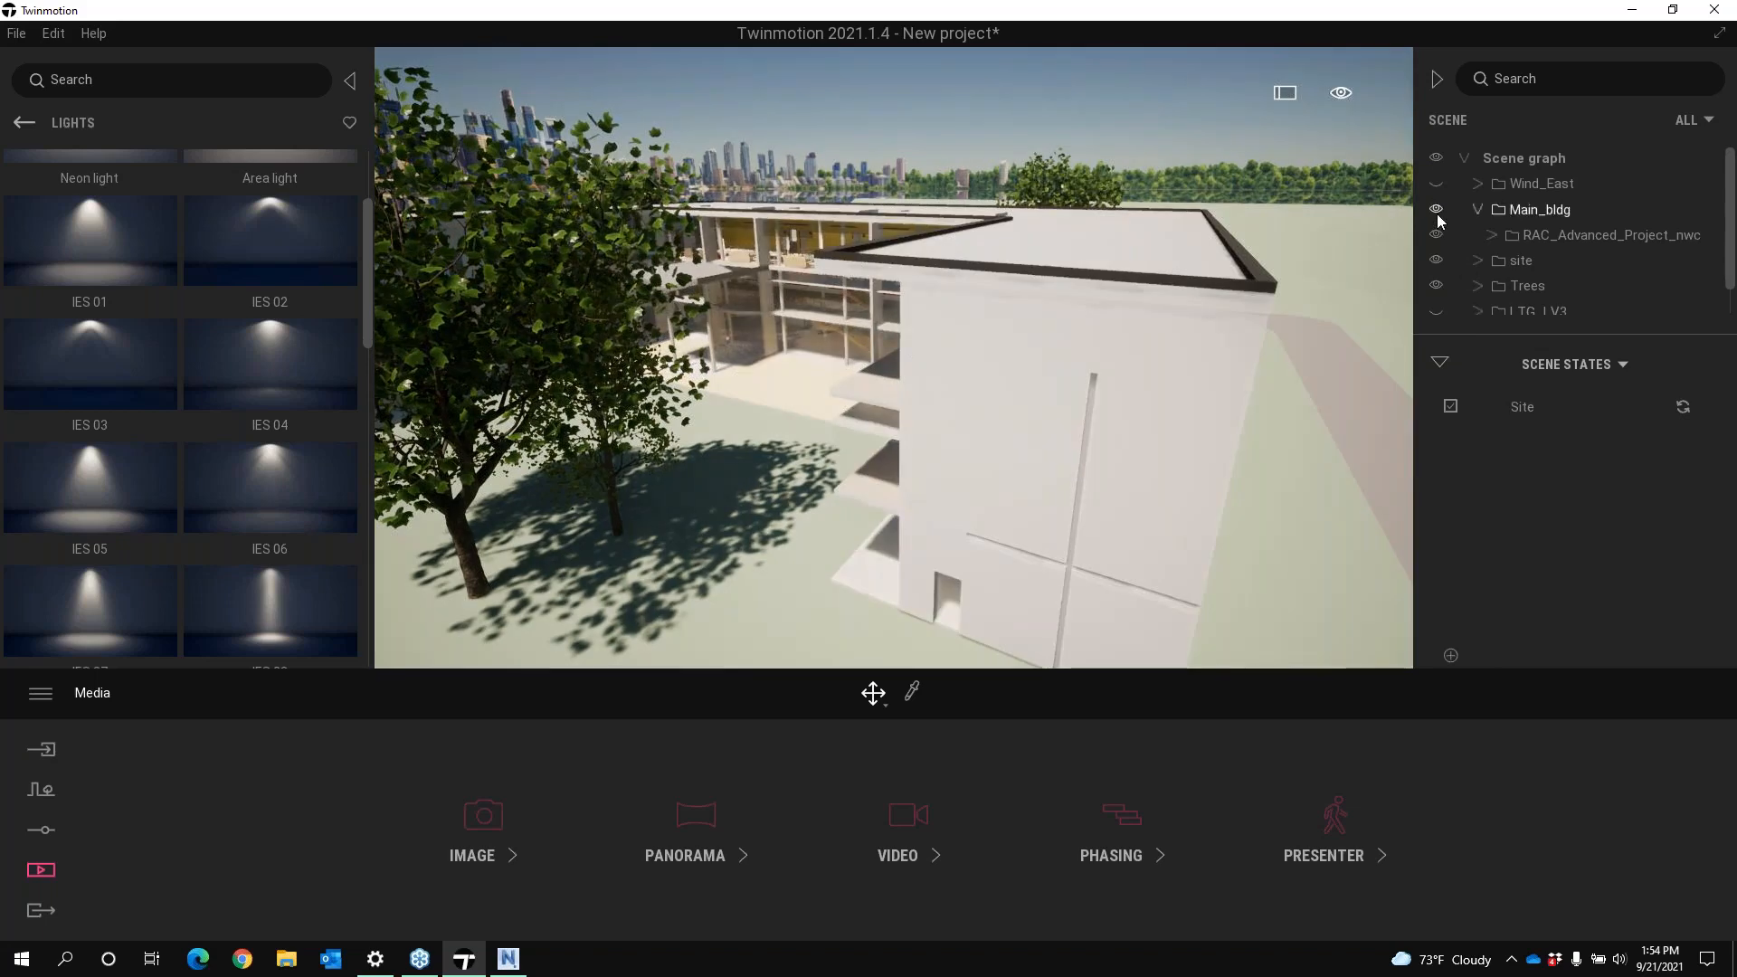
click(1451, 655)
click(1705, 434)
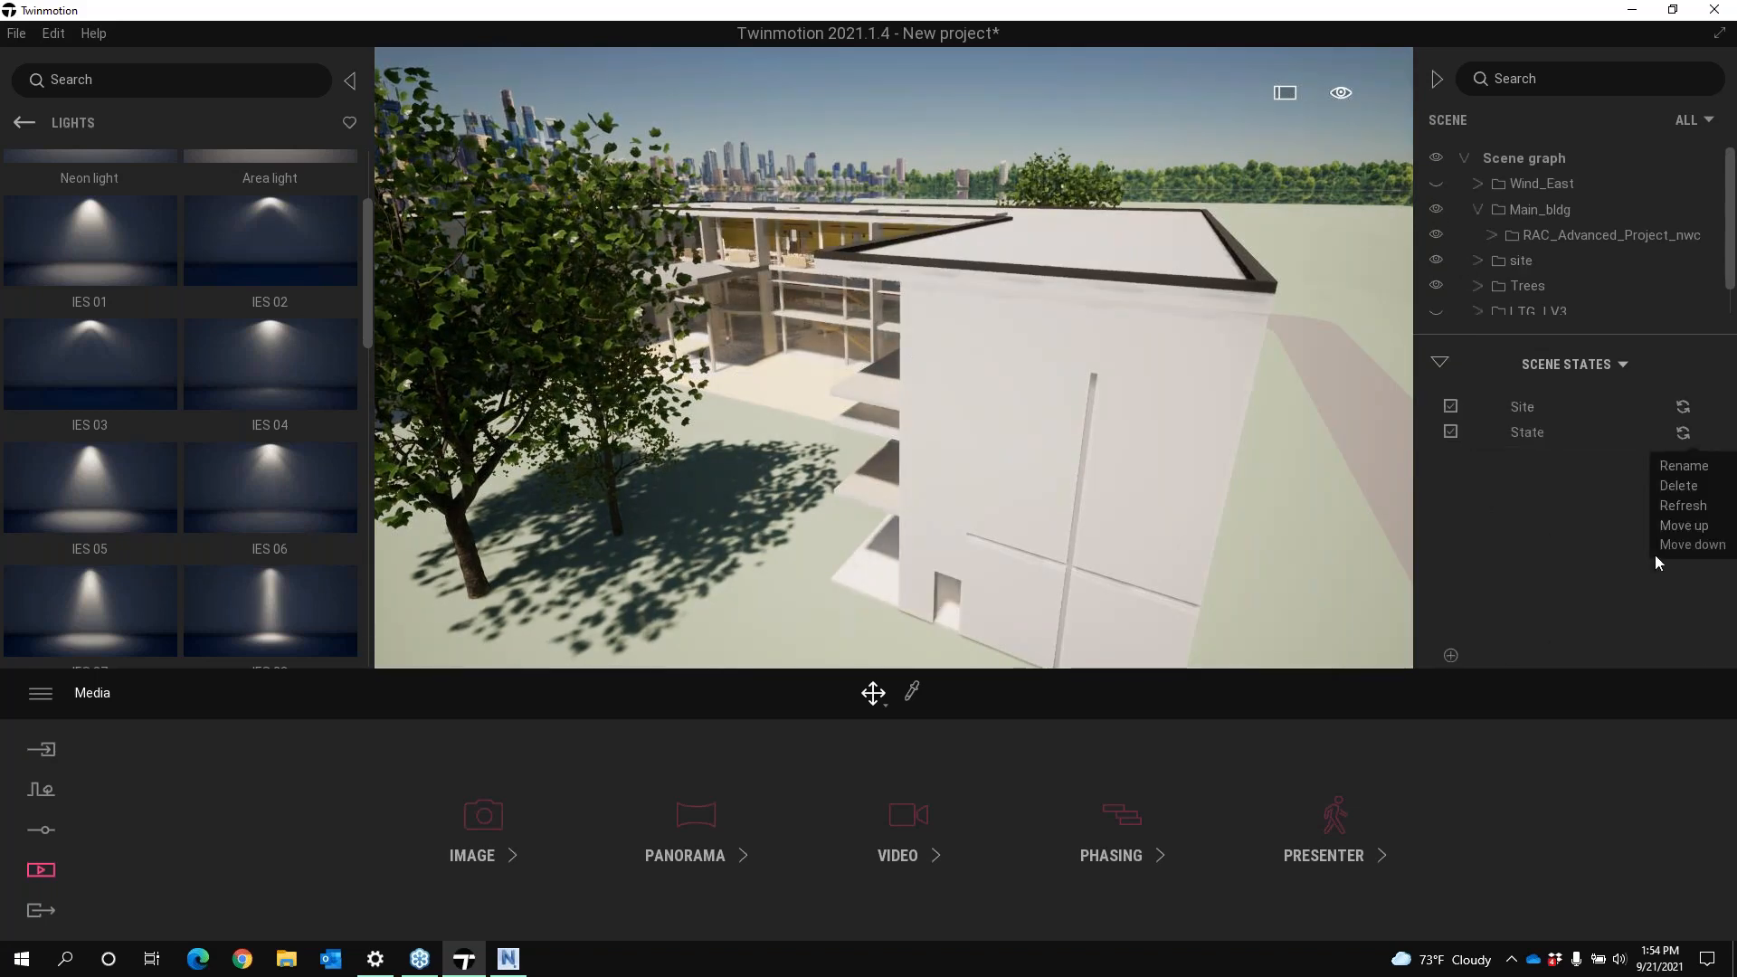
click(1670, 469)
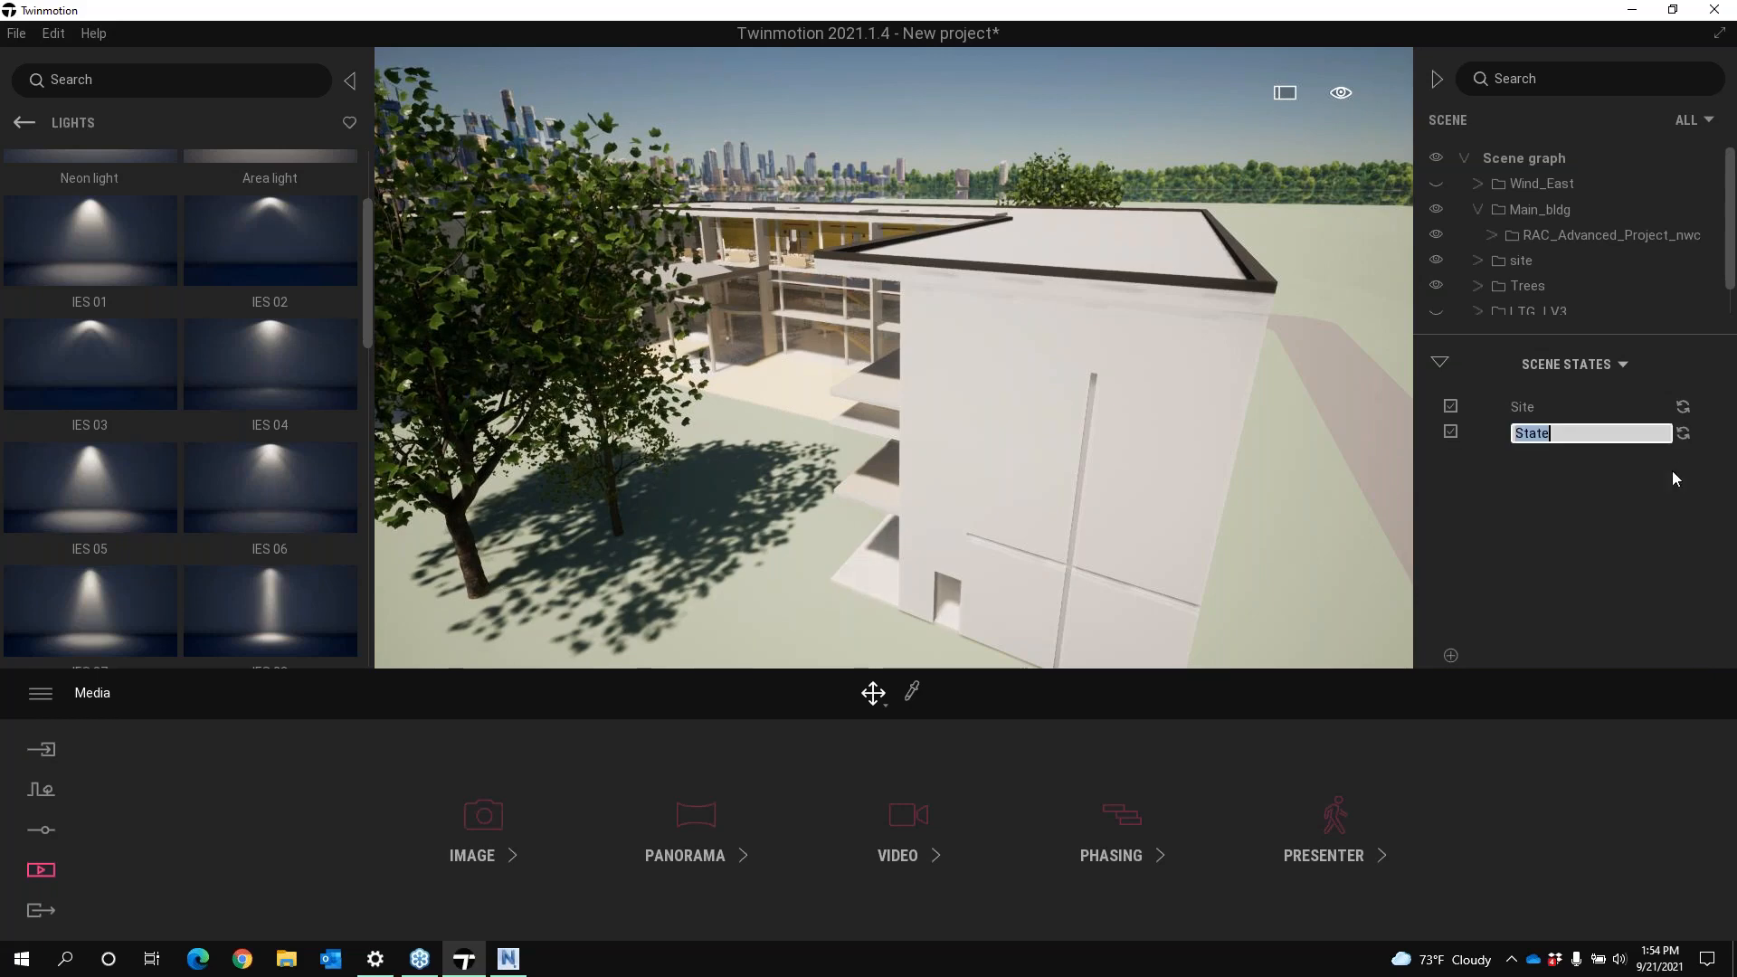
text(Final)
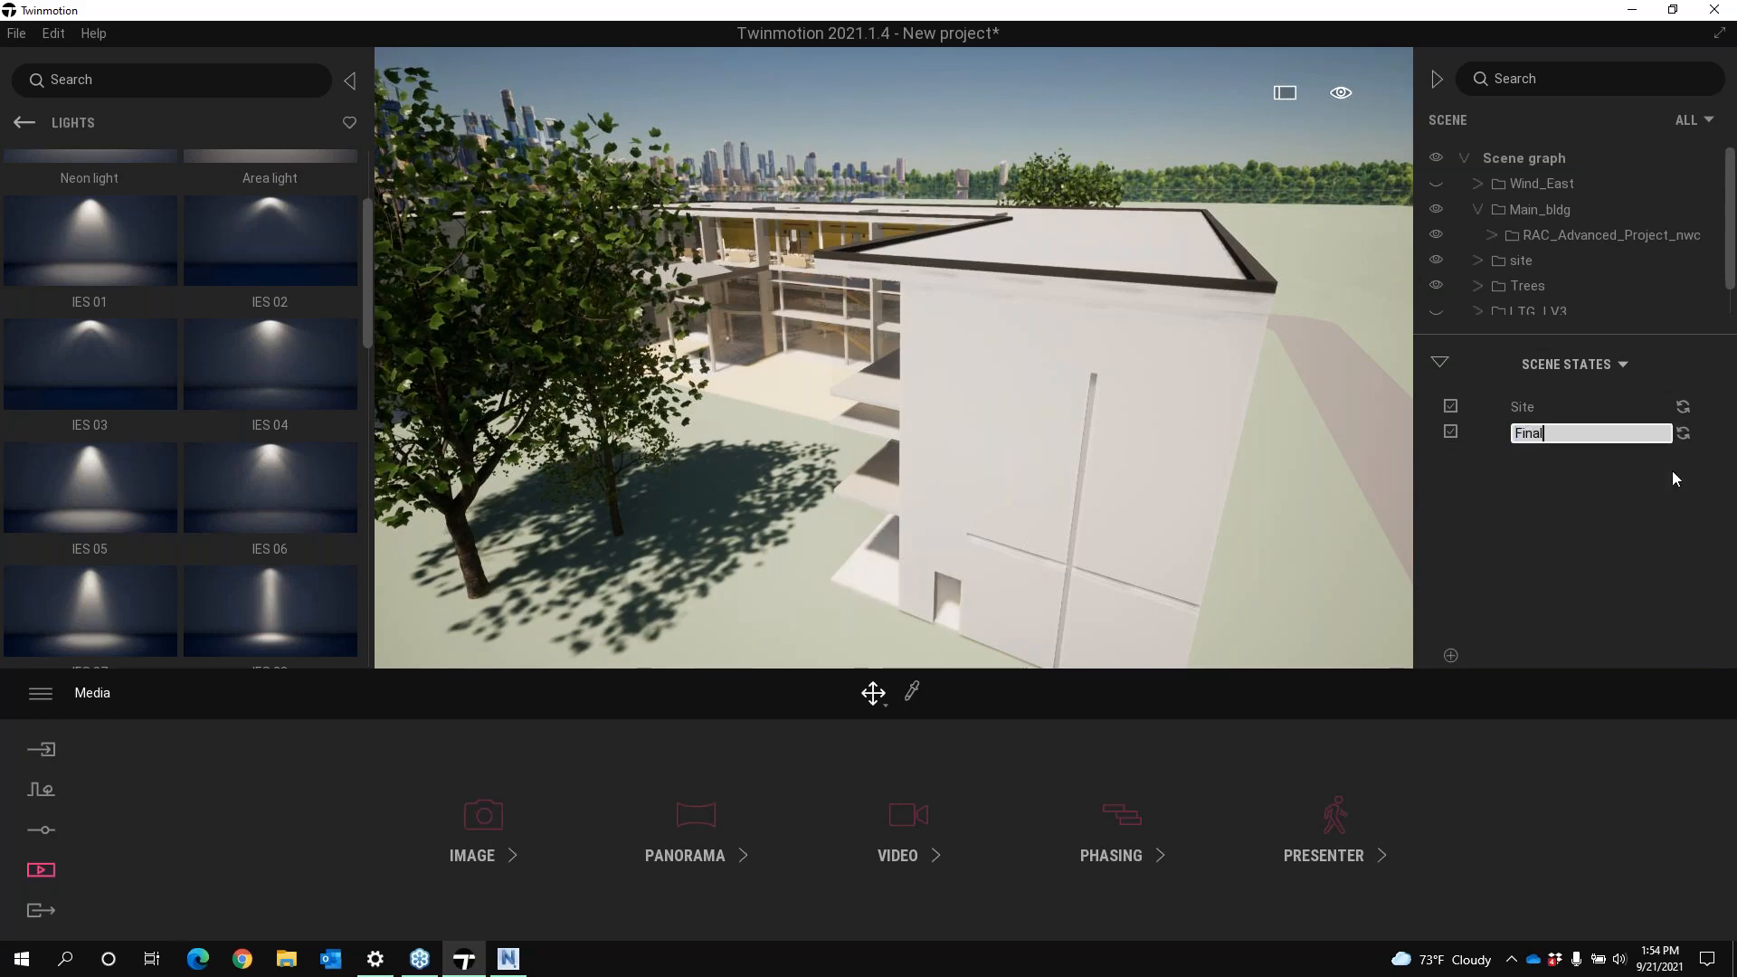
key(Return)
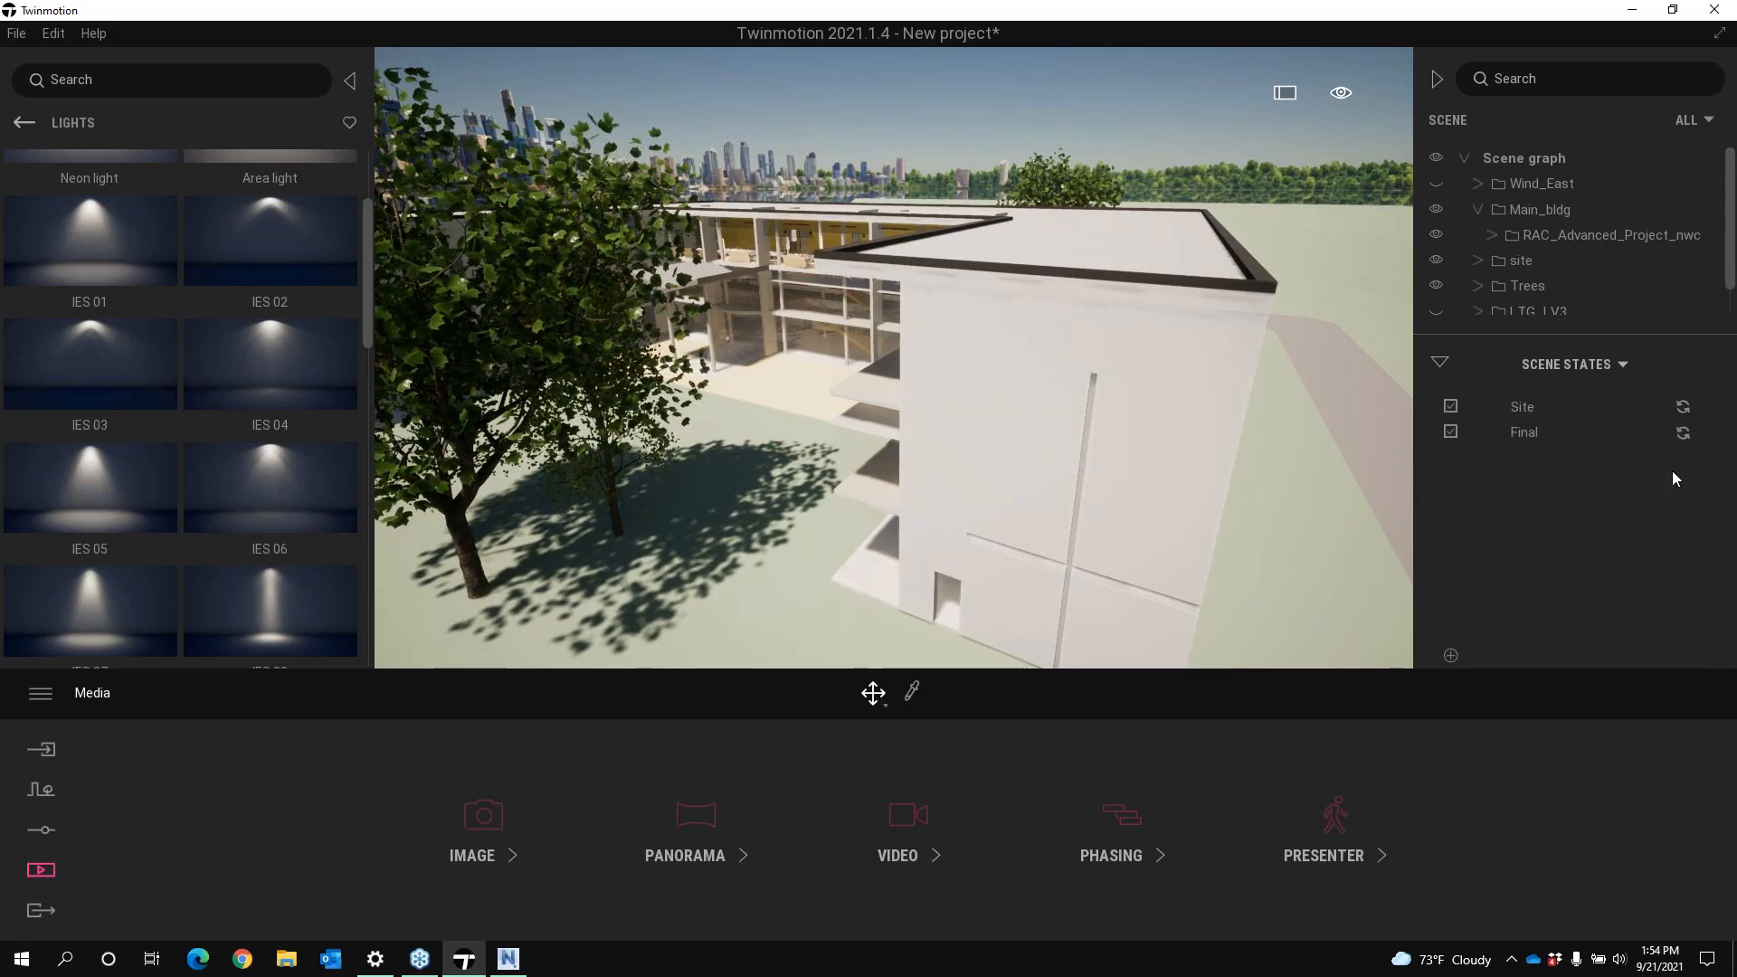
Compare the Site and Final scene states by switching back and forth between them, ending on Final
click(1529, 408)
click(1528, 435)
click(1528, 405)
click(1529, 436)
click(1450, 408)
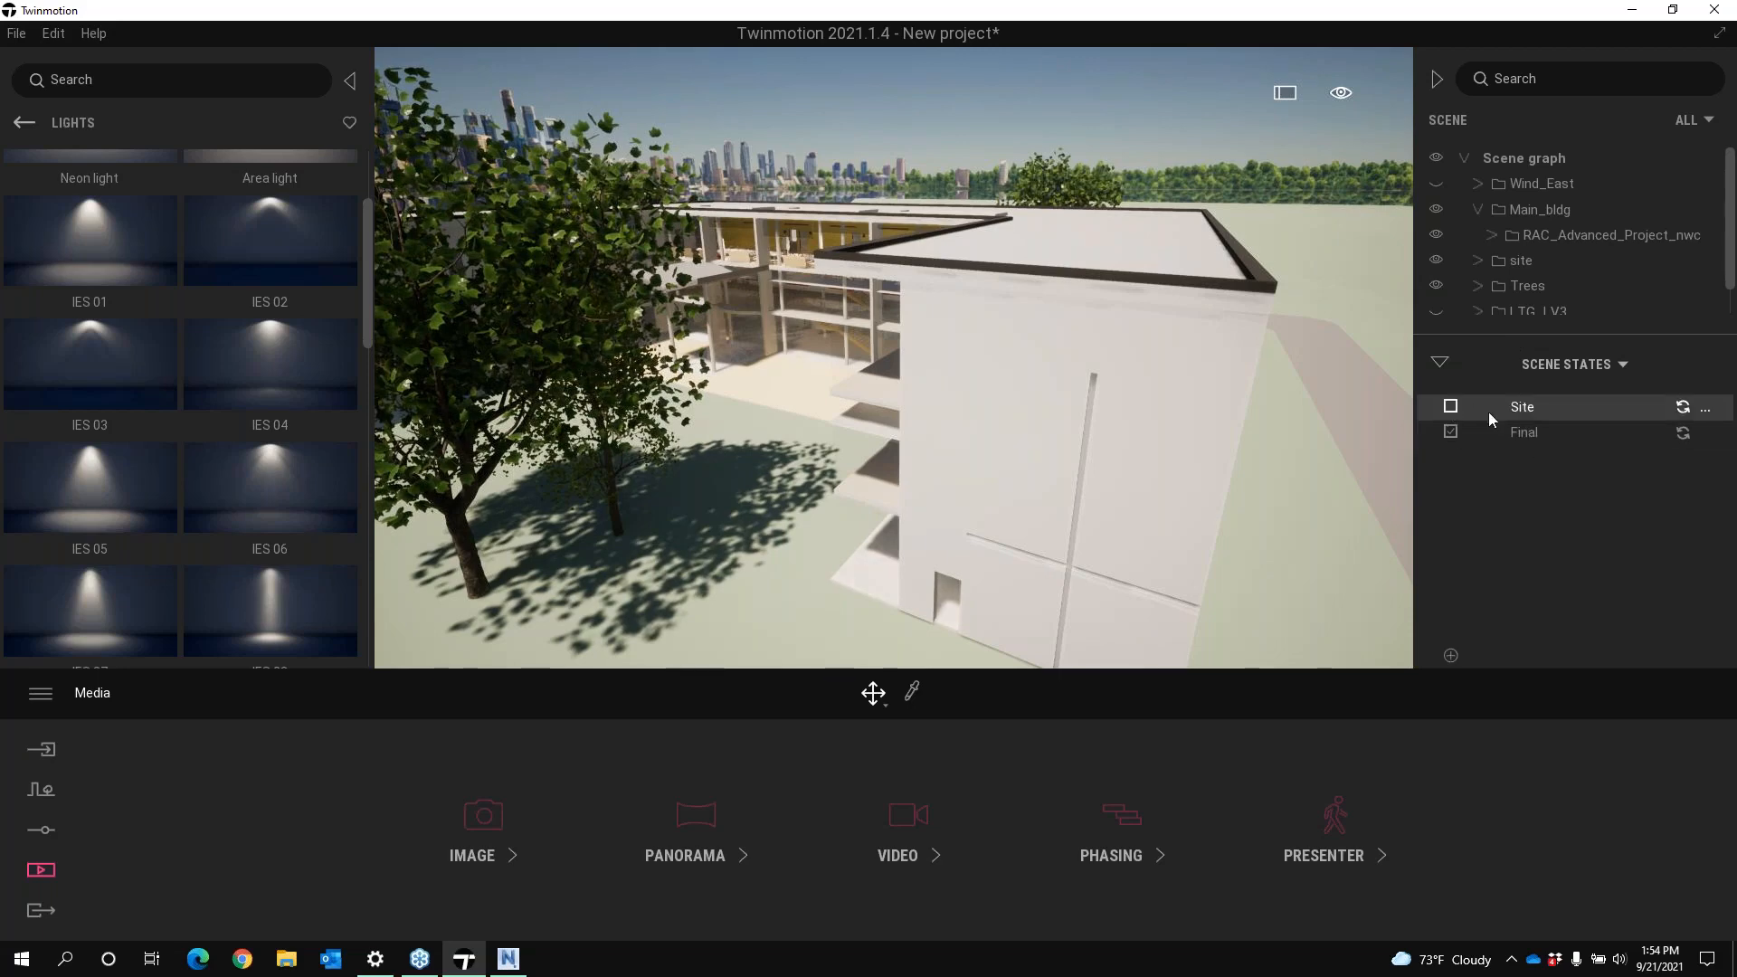
click(1516, 410)
click(1517, 432)
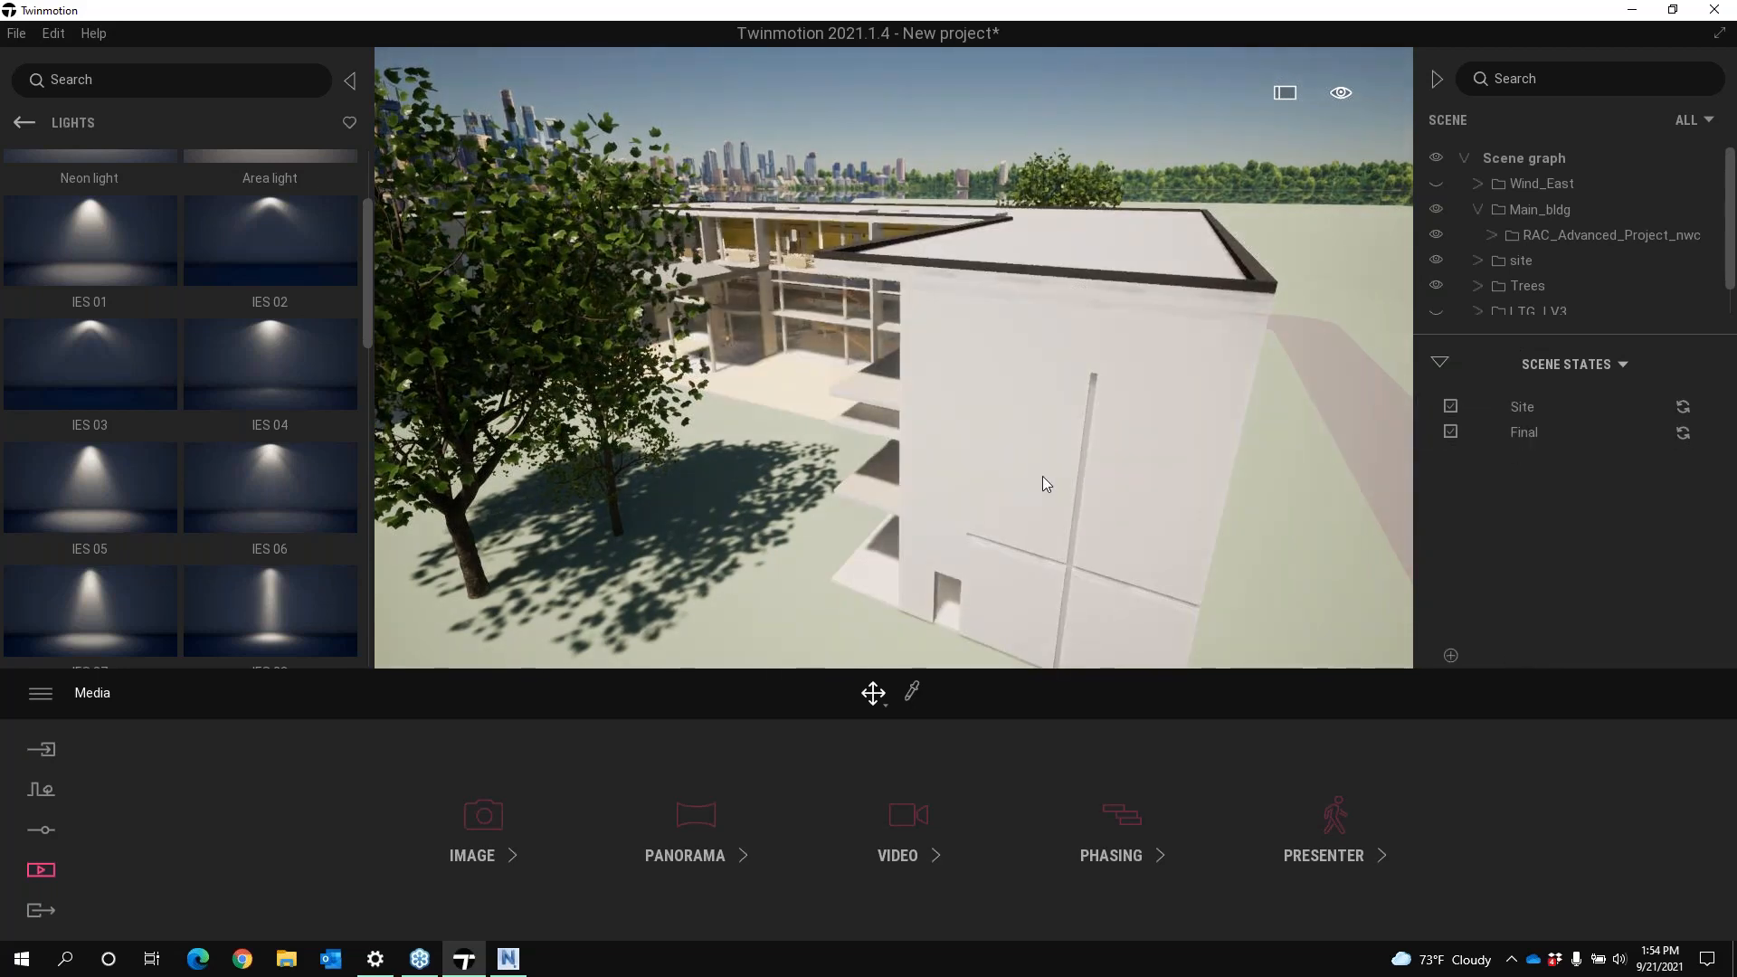
Examine the building, its courtyard and the trees from outside by flying around them
right_drag(1042, 476, 1054, 404)
key(s)
key(d)
key(a)
key(w)
key(s)
key(a)
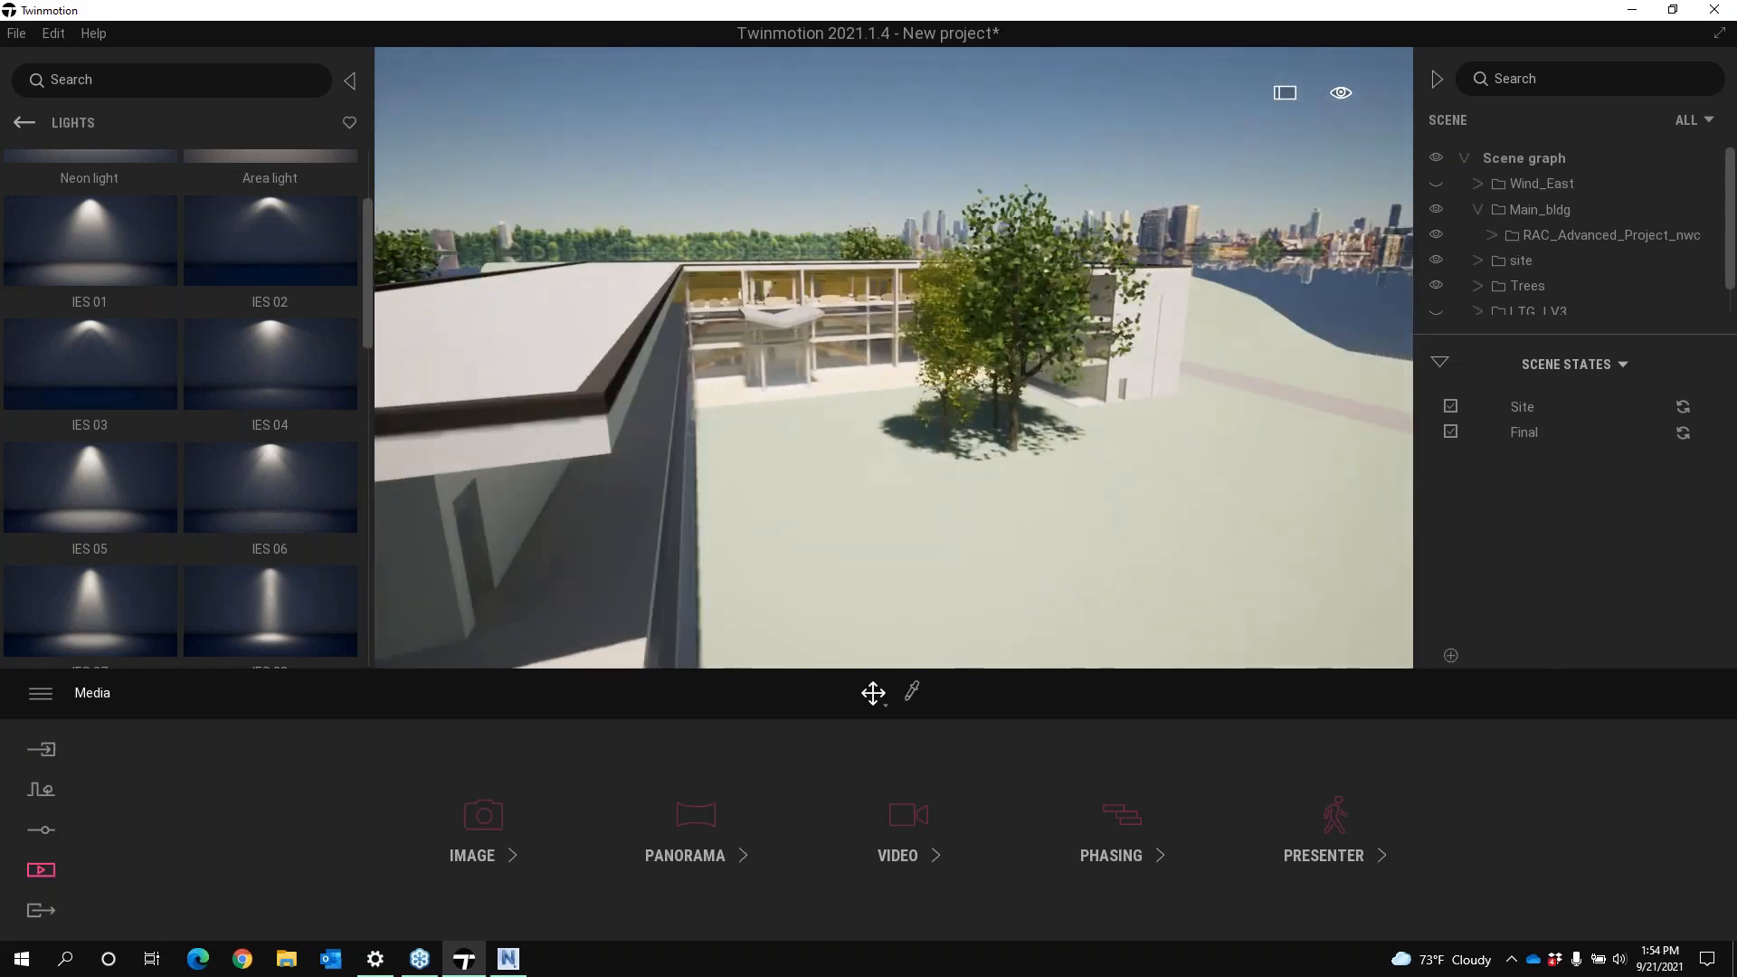